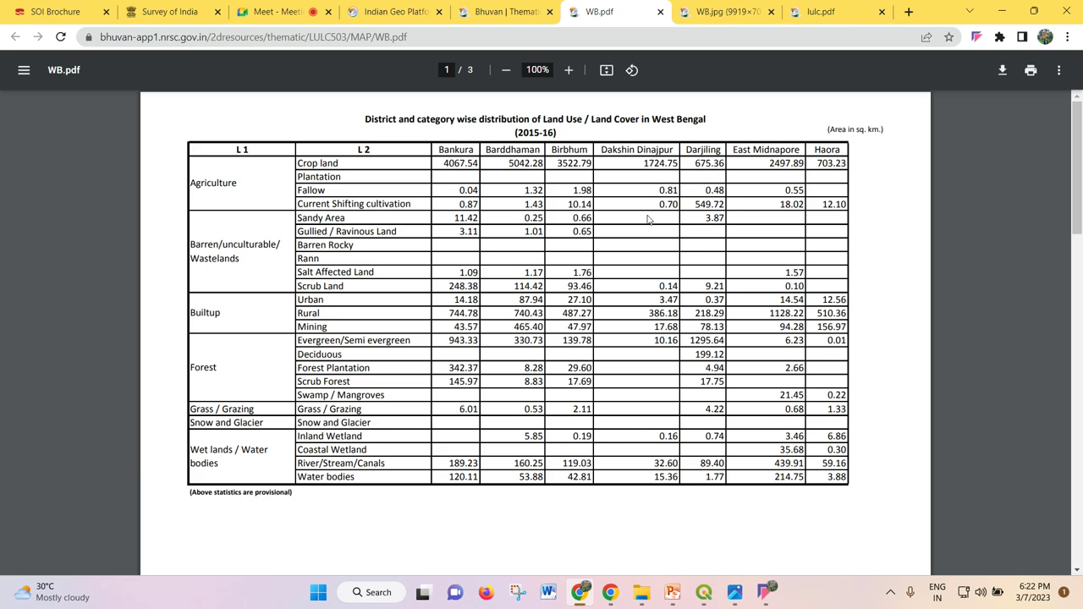
- Examine the district and category wise land use / land cover tables for West Bengal across the pages of WB.pdf
scroll(648, 219, "down", 10)
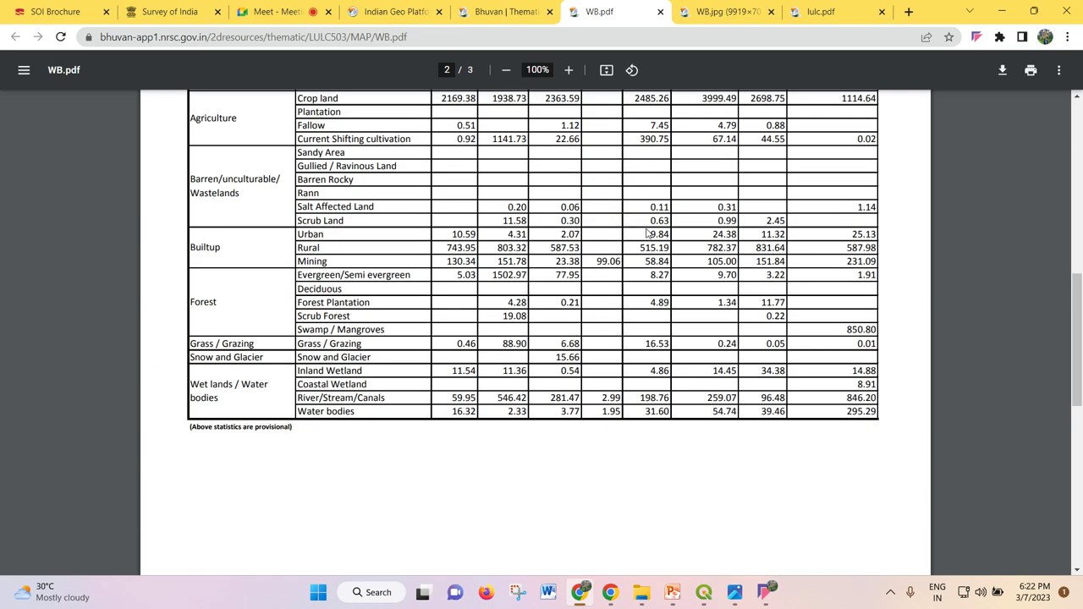
scroll(643, 234, "up", 2)
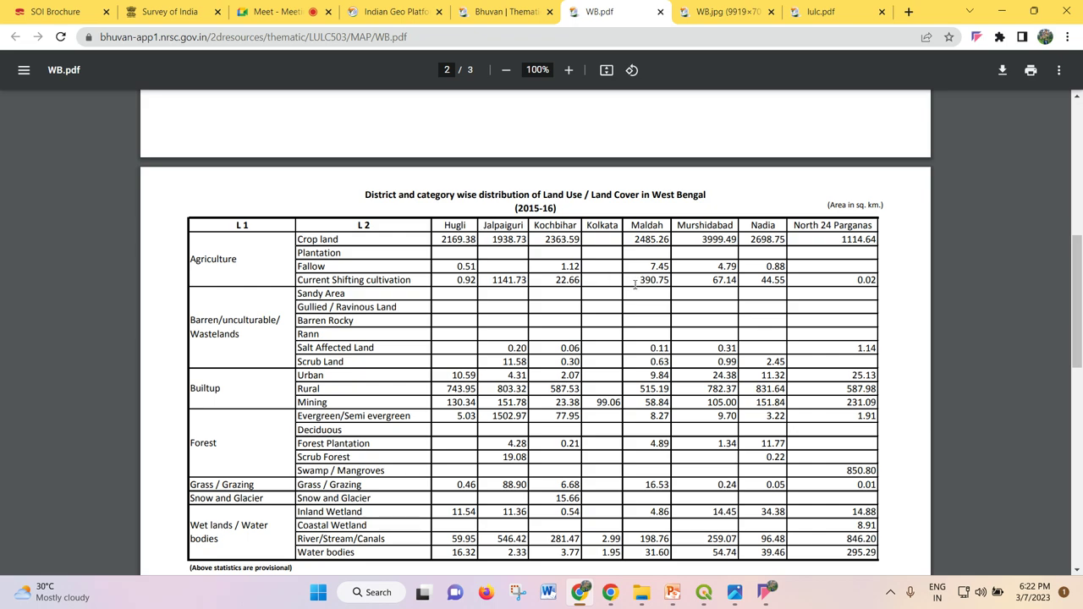
scroll(635, 286, "down", 3)
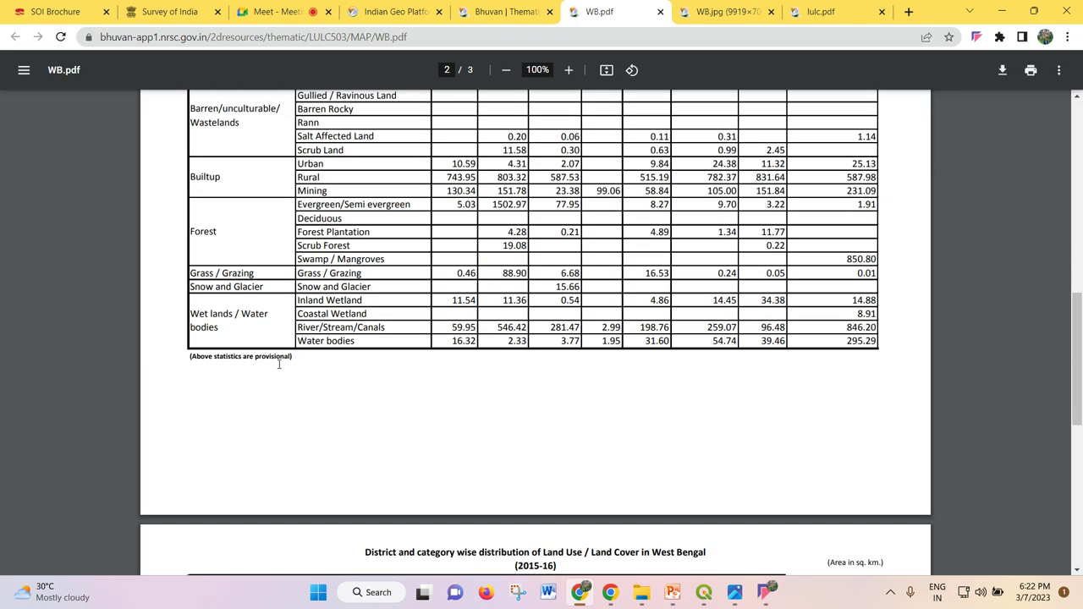
scroll(288, 362, "down", 8)
scroll(306, 357, "up", 15)
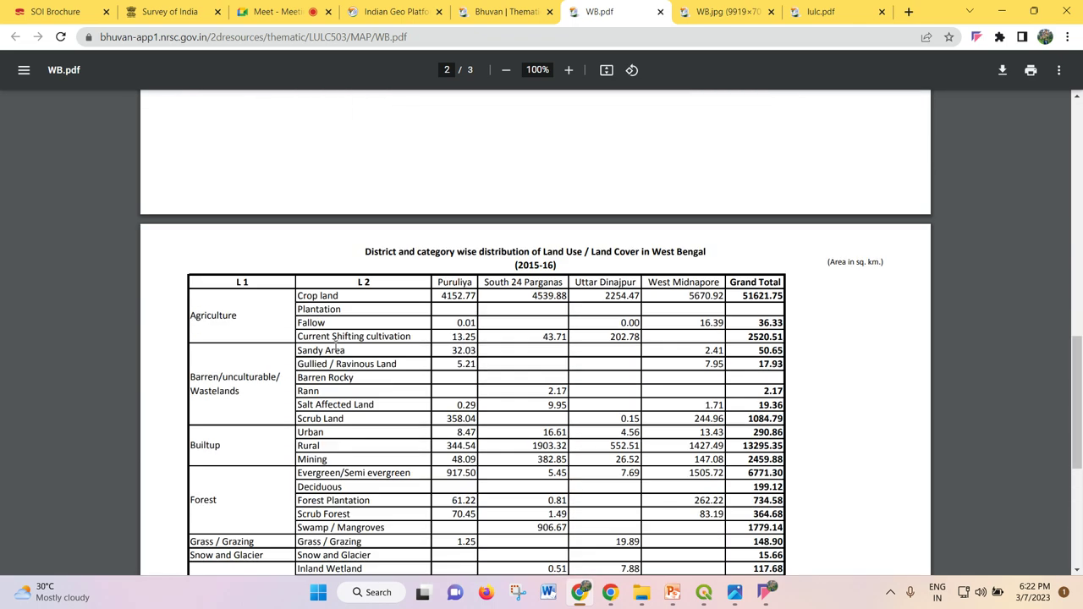
- Return to the Bhuvan thematic services page and view the state-wise LULC statistics for West Bengal
left_click(525, 4)
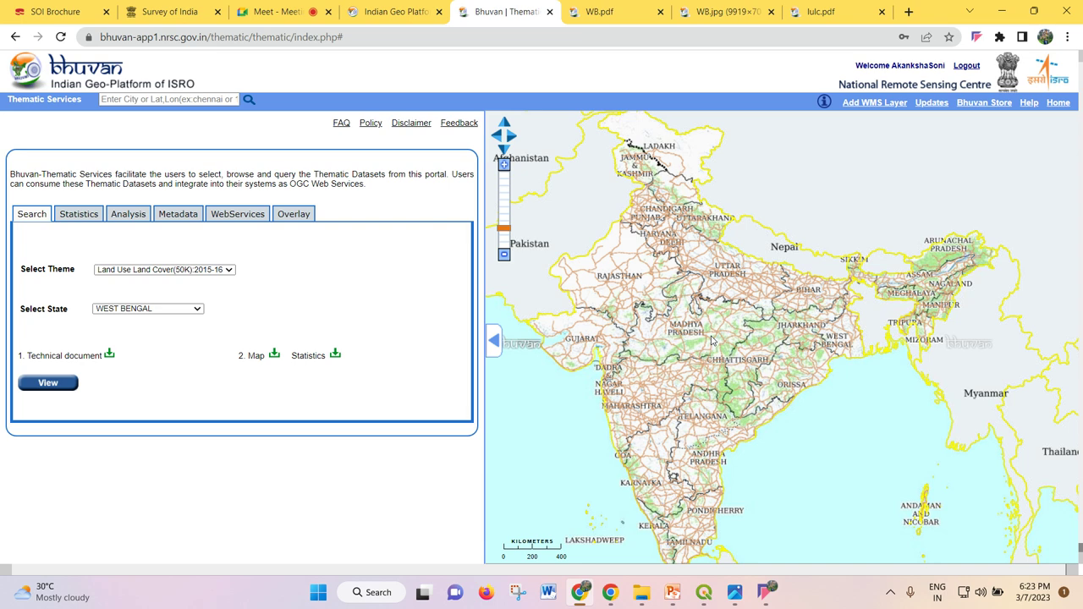
left_click(91, 213)
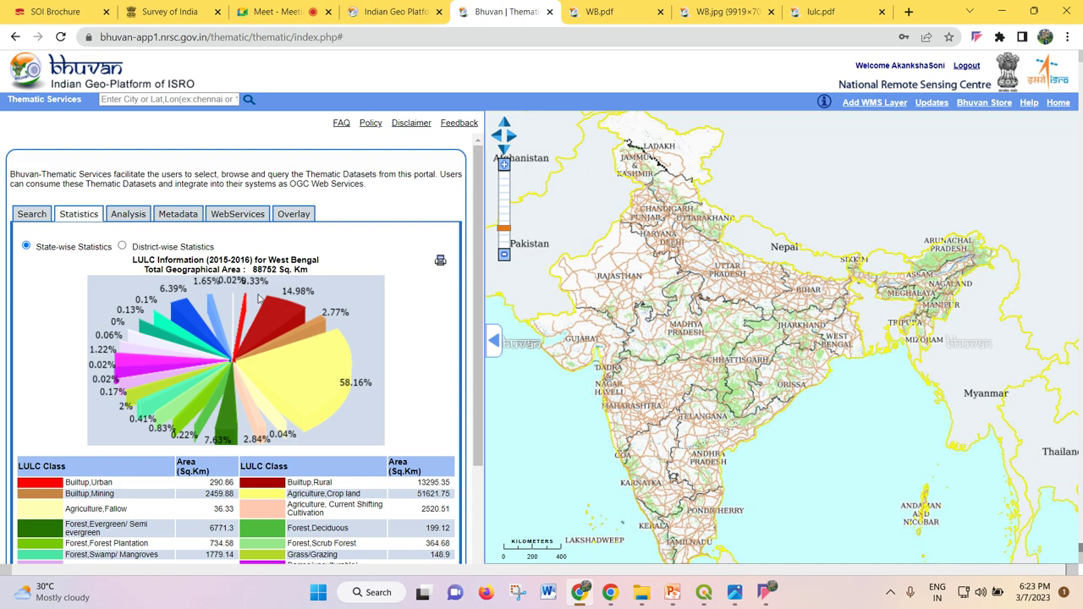
scroll(103, 252, "down", 3)
scroll(104, 252, "up", 2)
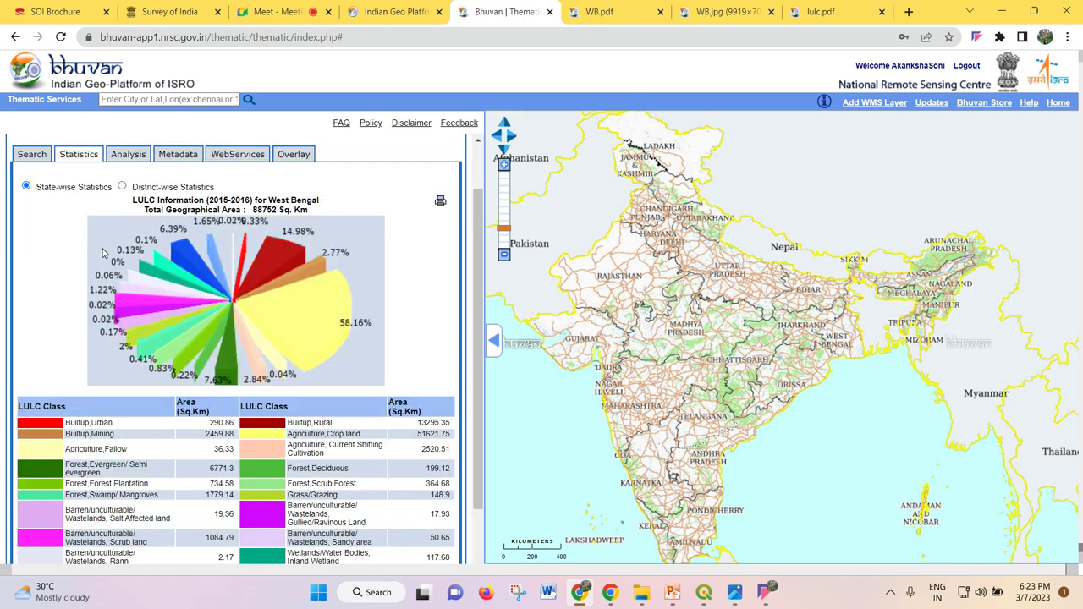
- Show the district-wise LULC statistics for Kolkata and highlight the Builtup,Mining class name in the legend table
left_click(122, 187)
left_click(241, 183)
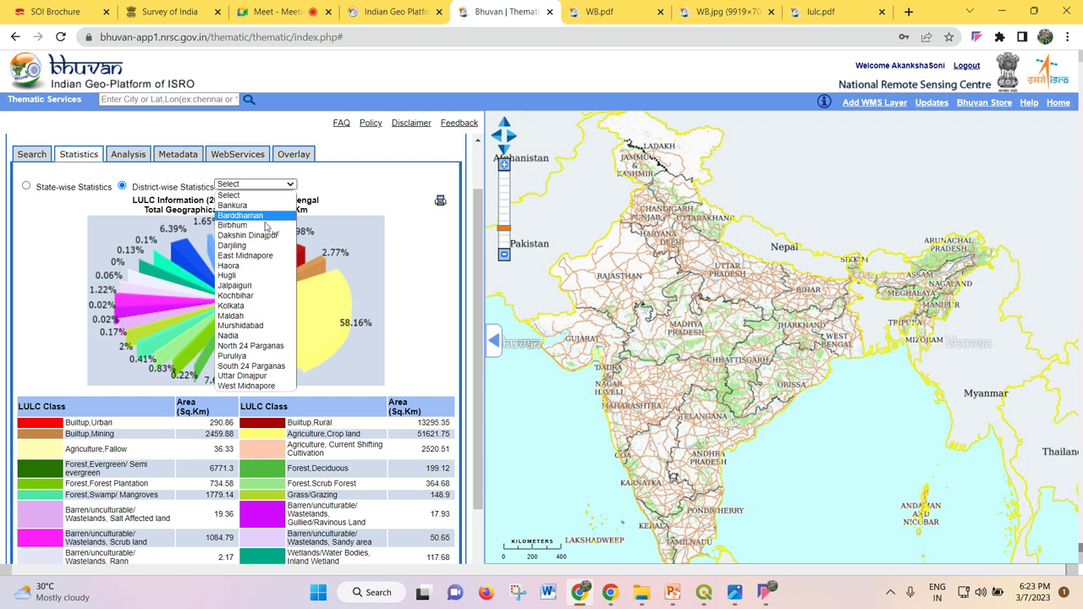
left_click(263, 306)
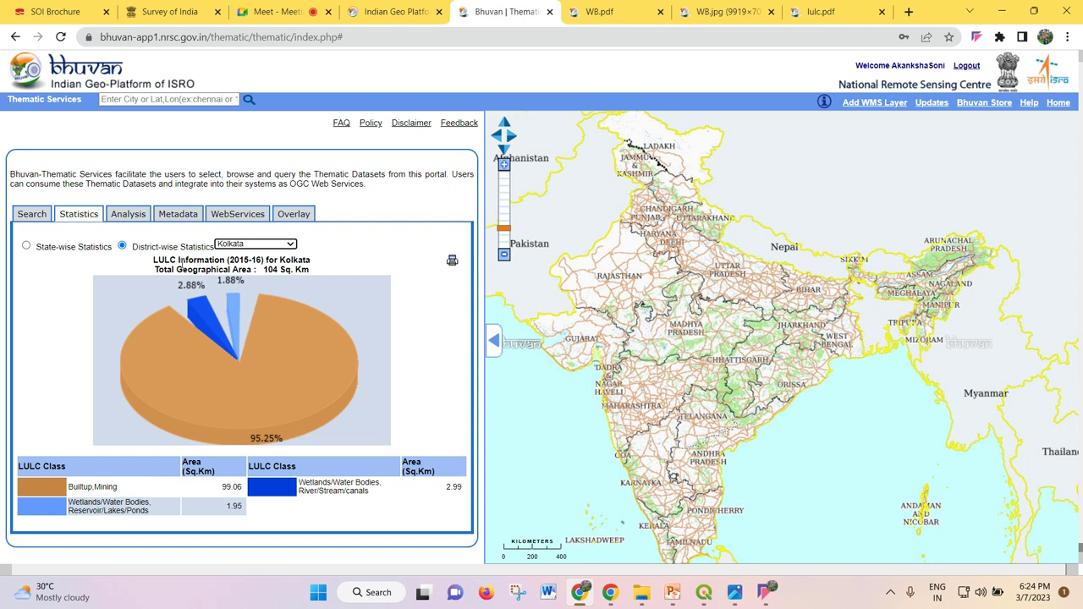
scroll(250, 365, "down", 1)
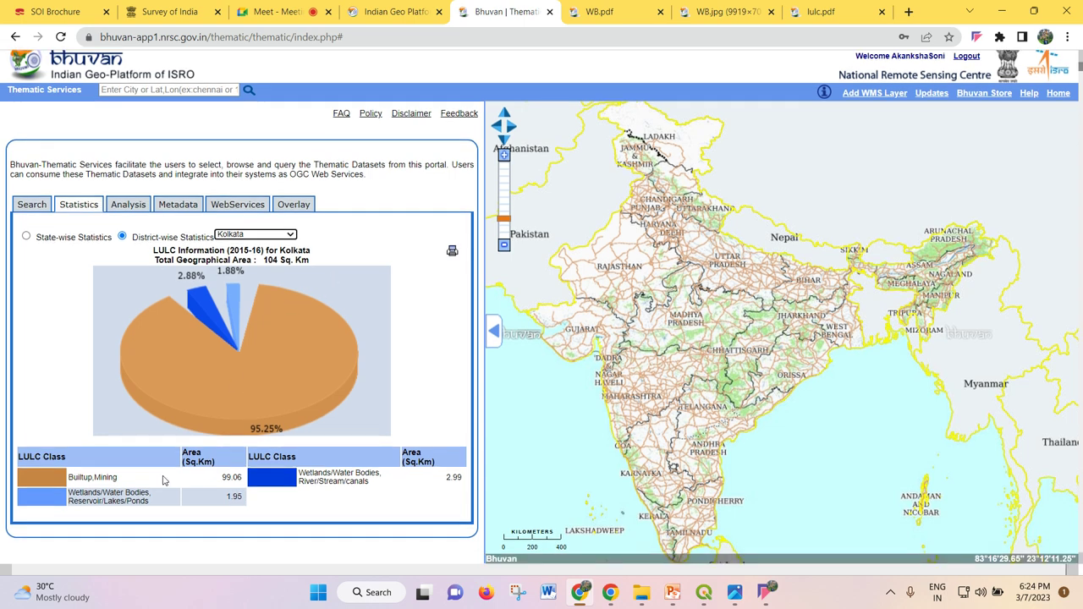
left_click_drag(68, 478, 120, 482)
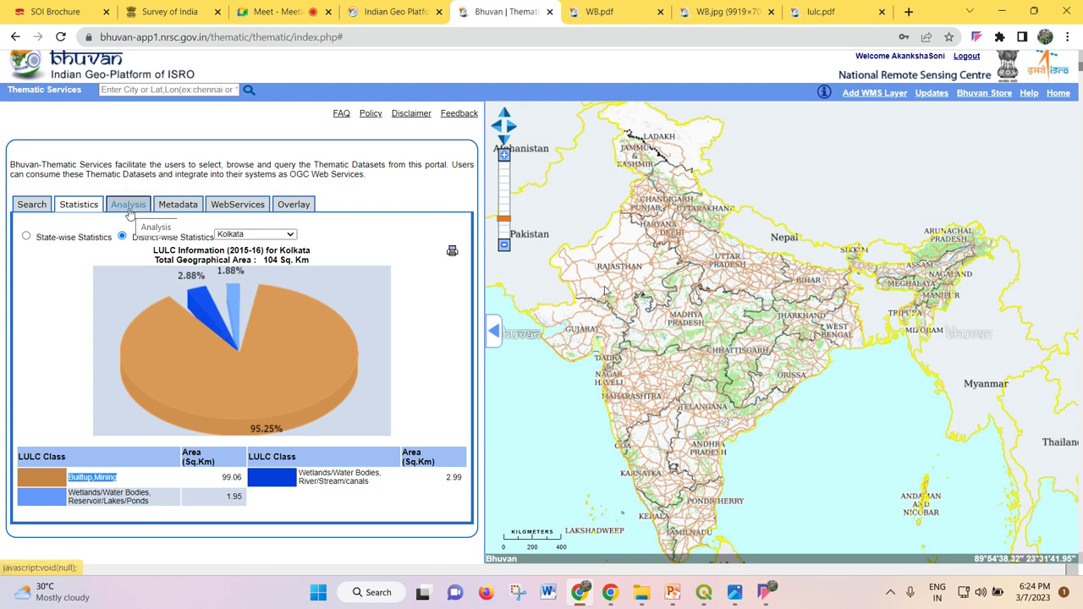
- Show the district-wise LULC statistics for Darjiling and open the thematic analysis section
left_click(254, 235)
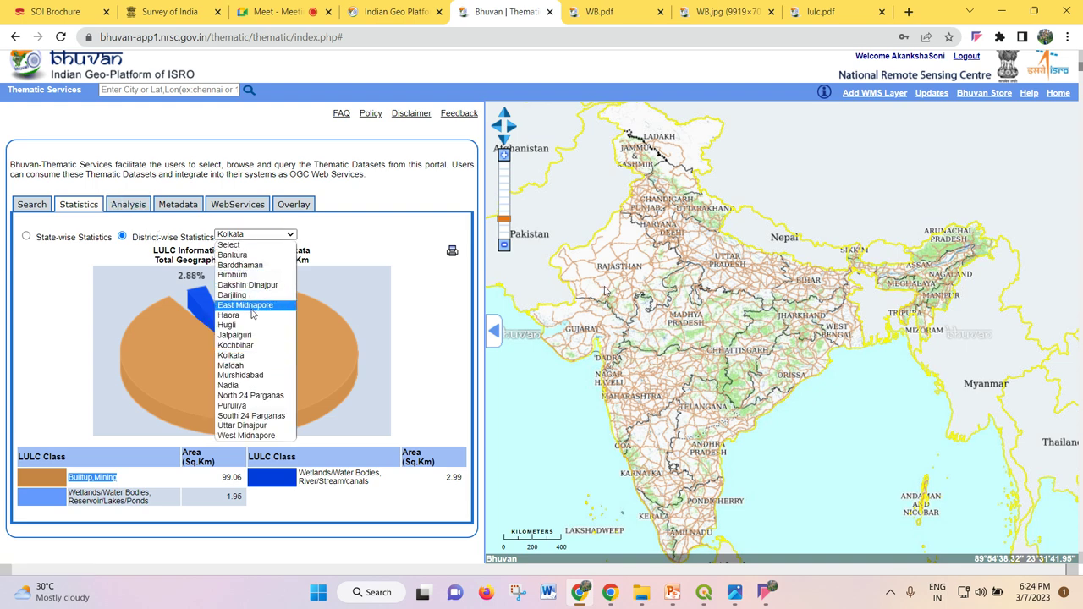
key("Escape")
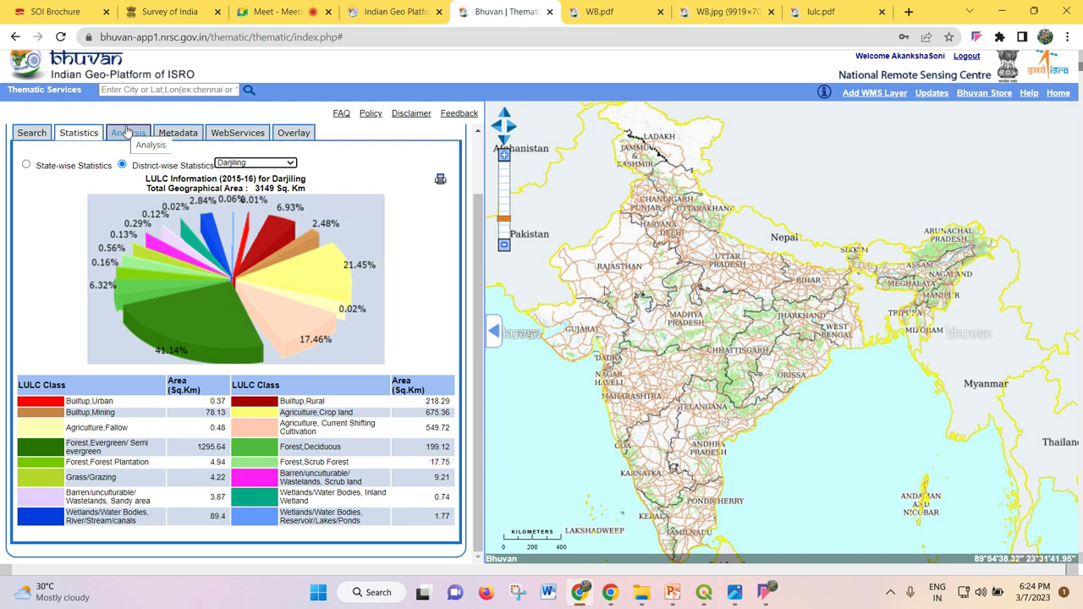
left_click(128, 135)
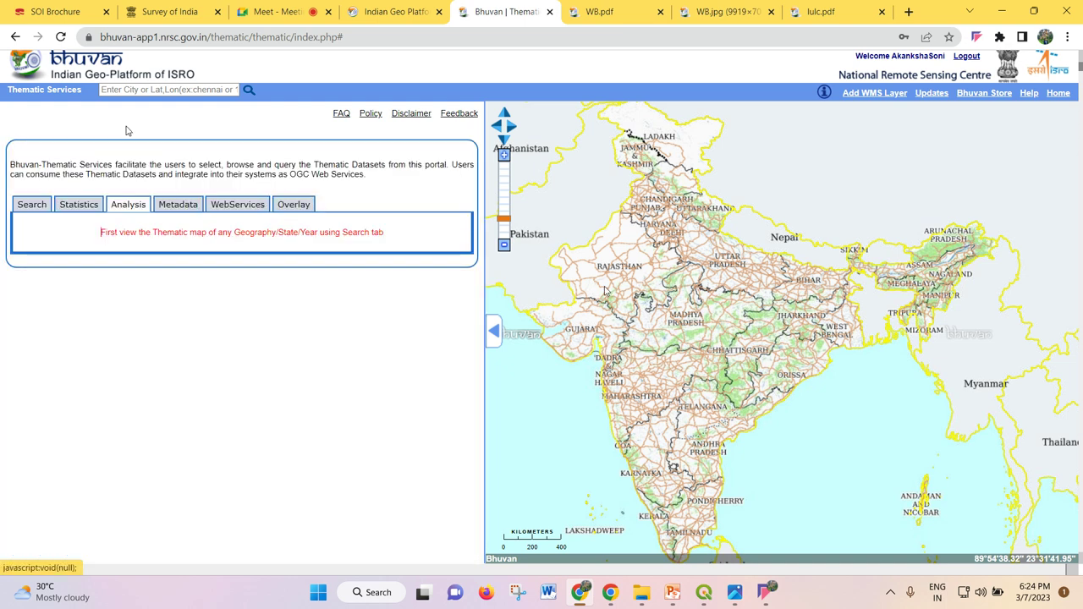
- Review the full West Bengal metadata record, from data identification through to data quality
left_click(183, 206)
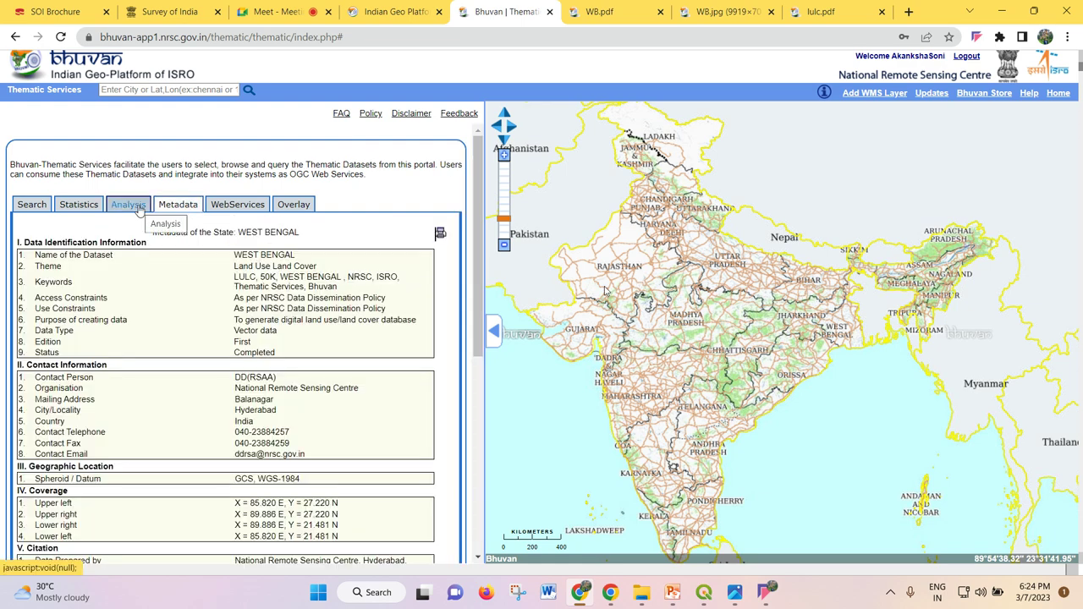
scroll(242, 258, "down", 3)
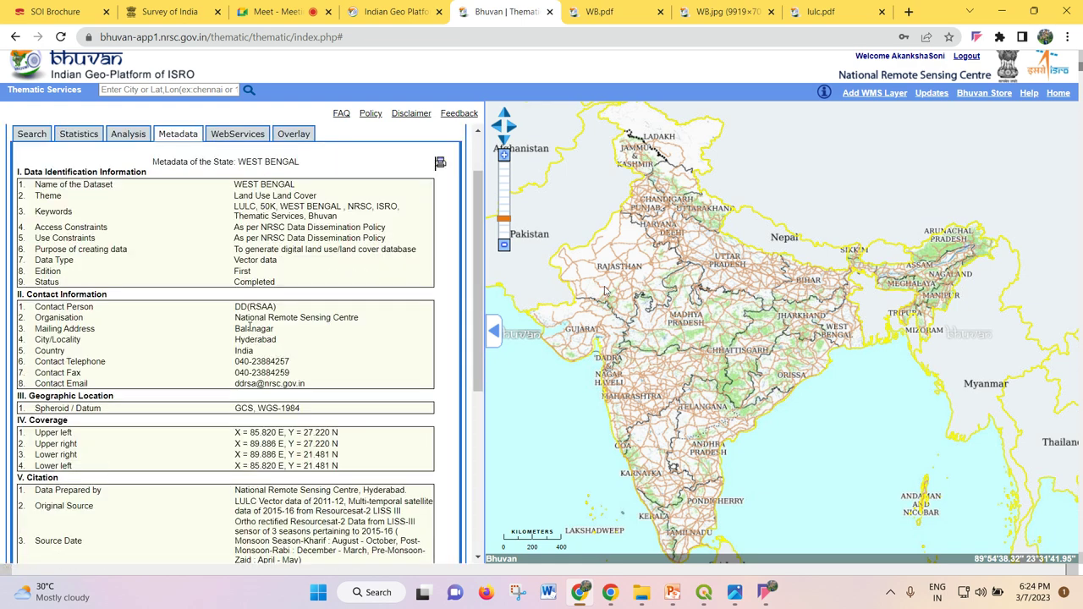
scroll(250, 324, "up", 3)
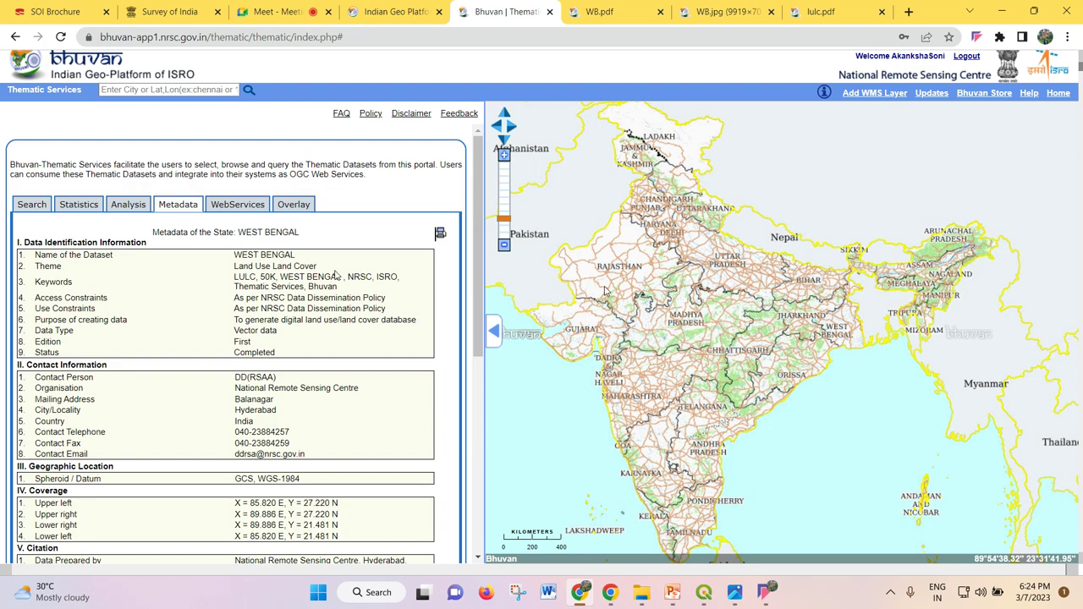
scroll(250, 324, "down", 2)
scroll(252, 468, "down", 2)
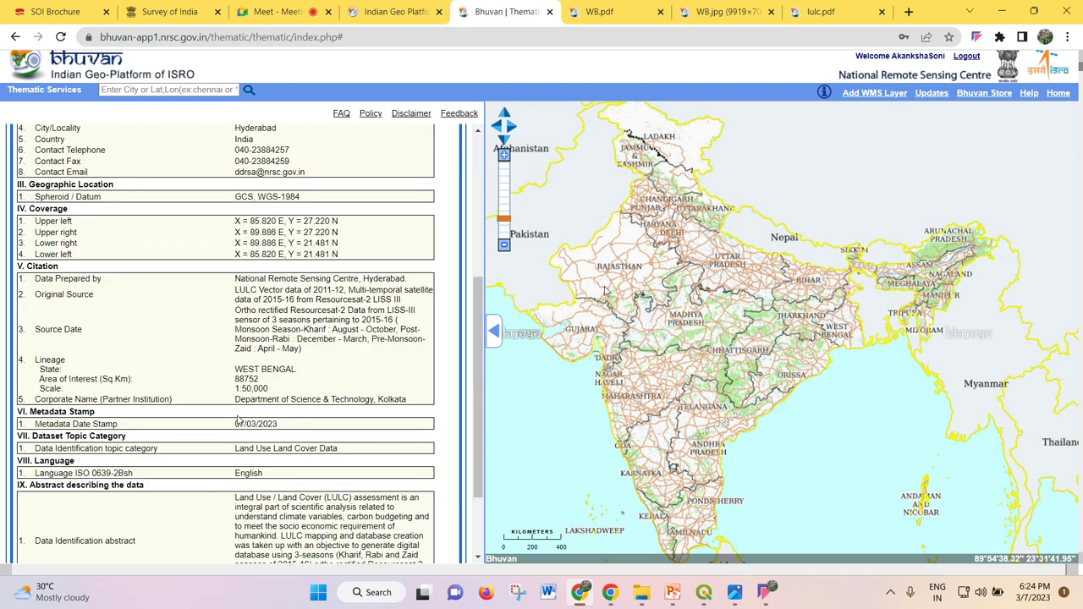
scroll(336, 372, "down", 2)
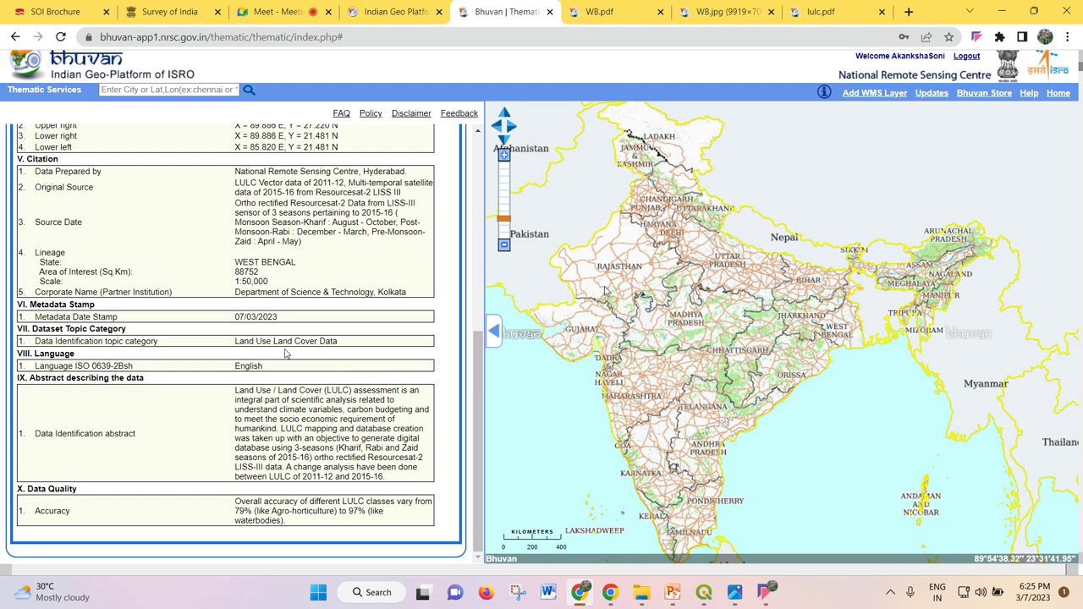
scroll(301, 338, "up", 6)
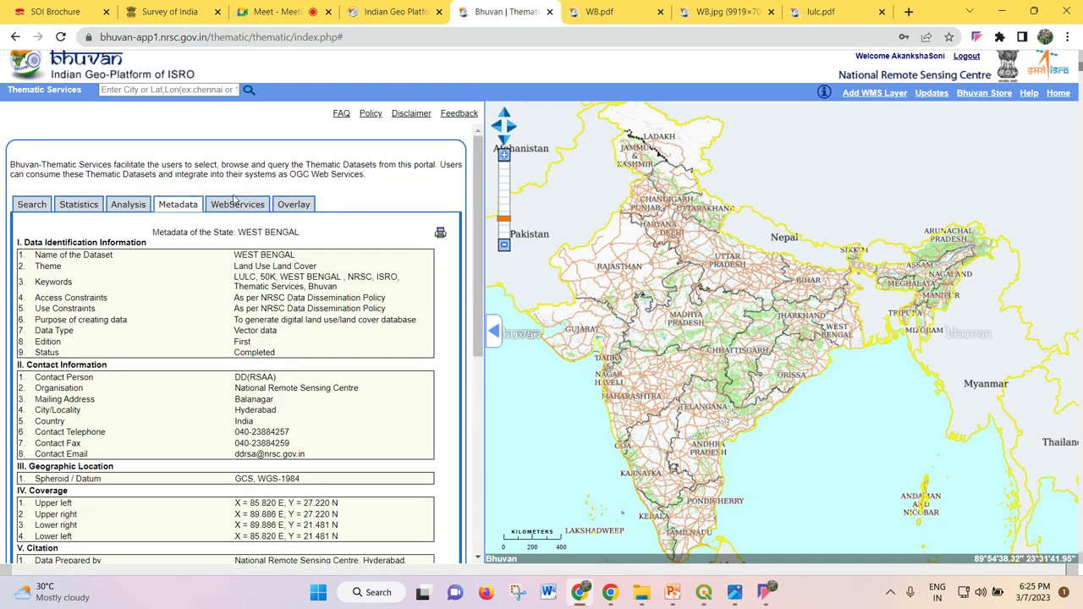
- Check the web services details along with the chosen theme and state, and look in on the overlay section
left_click(235, 205)
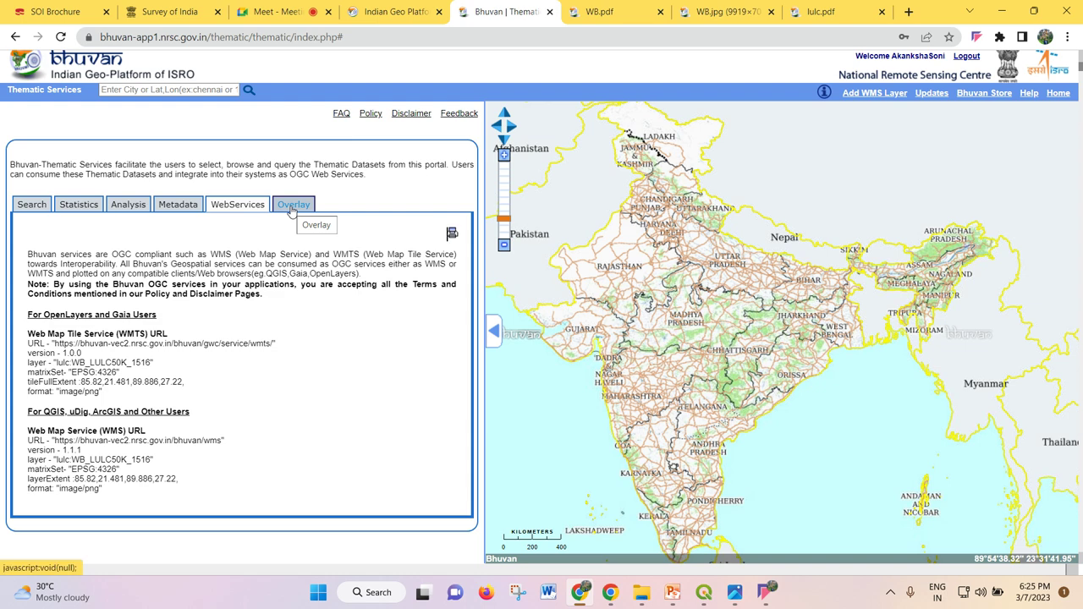
left_click(34, 206)
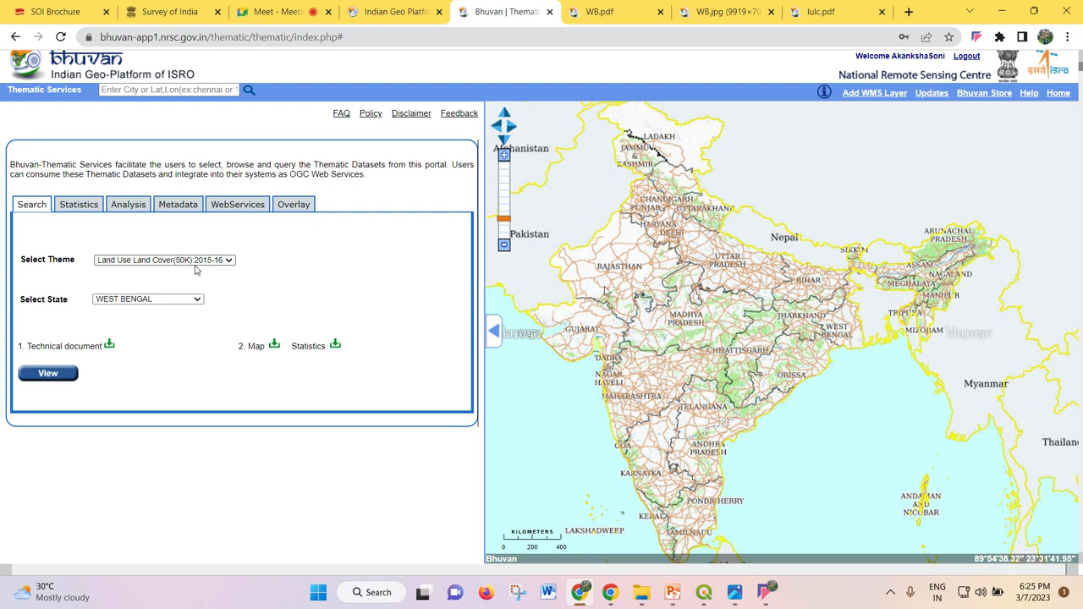
left_click(165, 301)
left_click(164, 302)
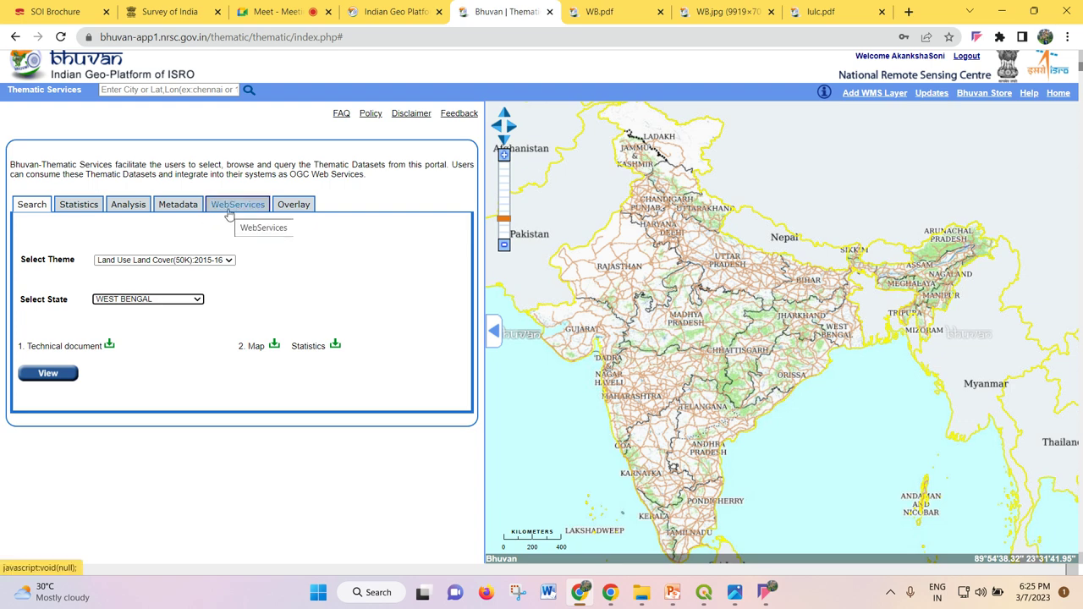
left_click(229, 214)
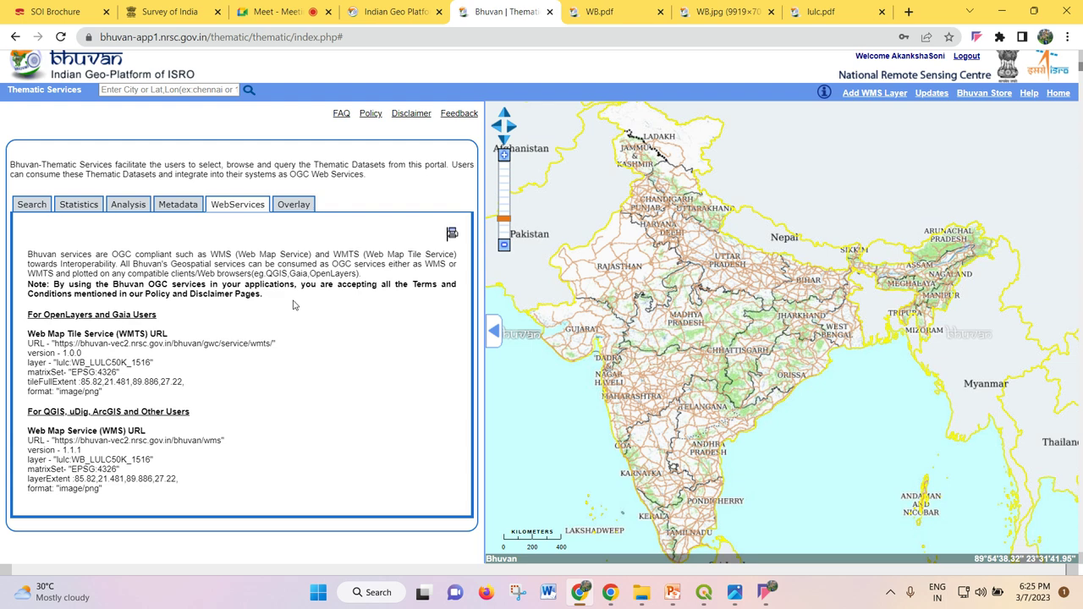
left_click(290, 206)
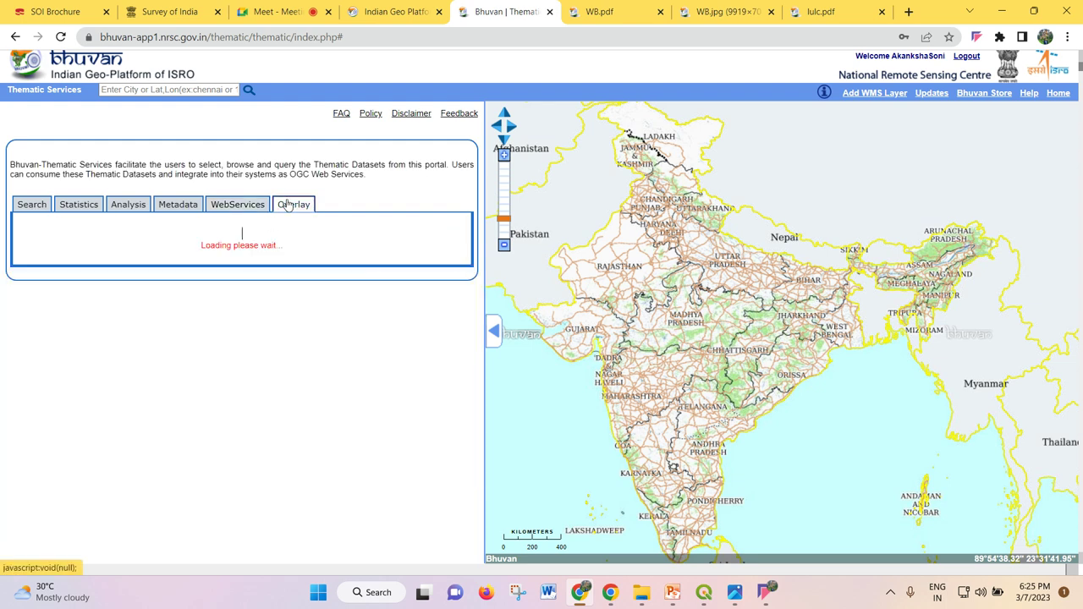
left_click(236, 209)
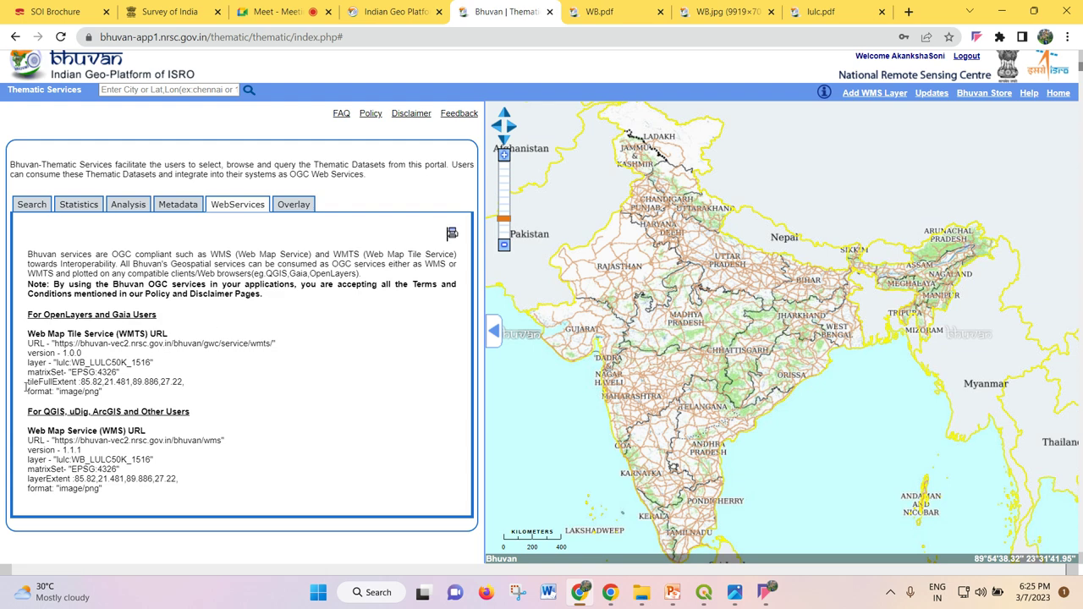
left_click_drag(27, 317, 159, 315)
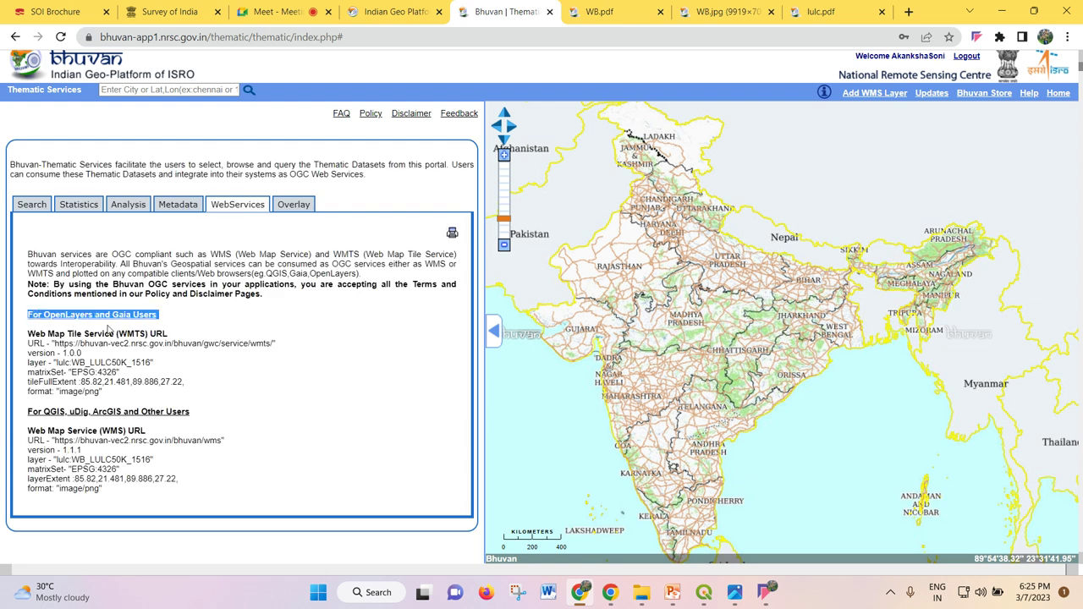
left_click(231, 328)
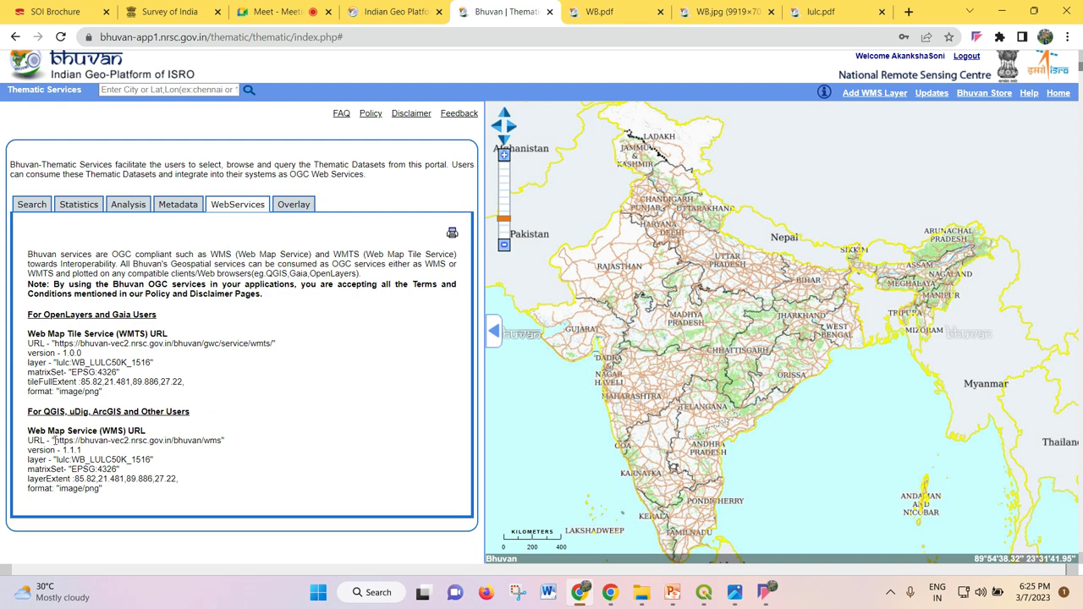
left_click_drag(55, 441, 79, 440)
left_click_drag(81, 440, 221, 444)
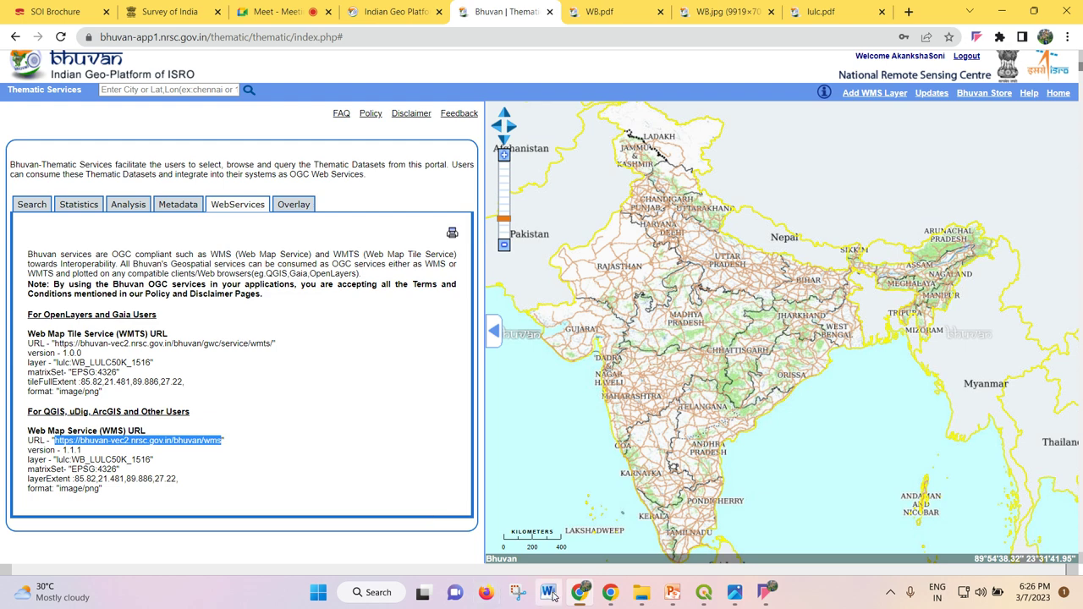
- Switch to QGIS, open the Data Source Manager and move its dialog higher up over the empty map canvas
left_click(707, 595)
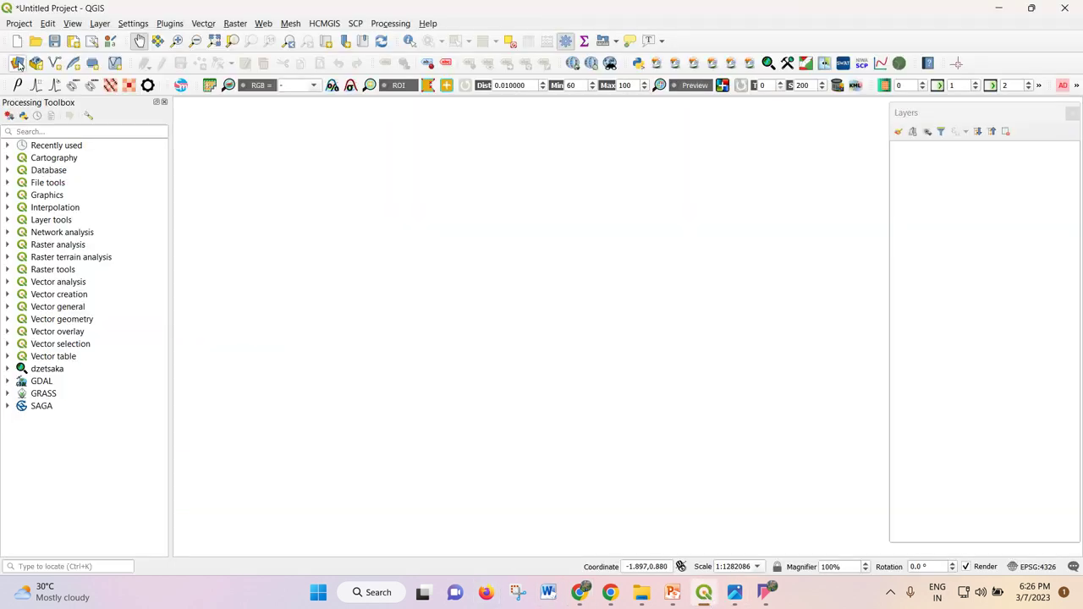
left_click(100, 24)
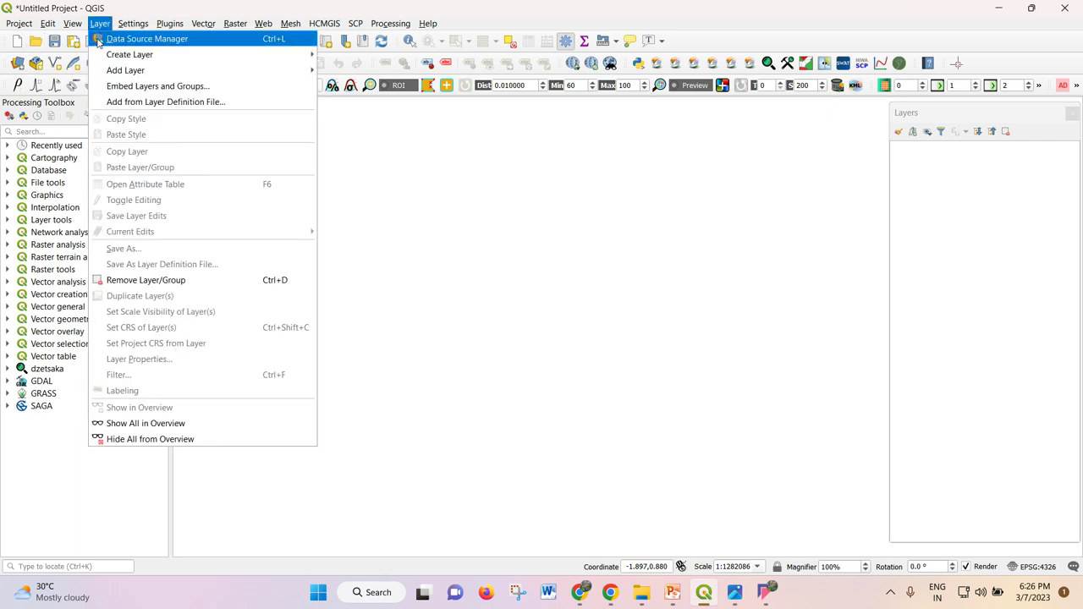
mouse_move(72, 28)
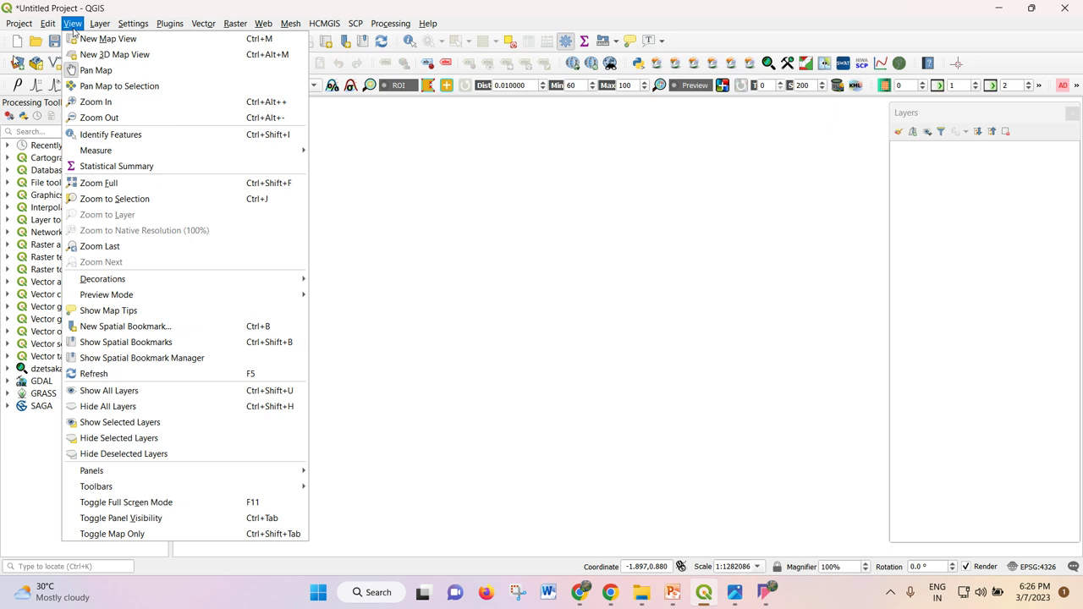
left_click(23, 63)
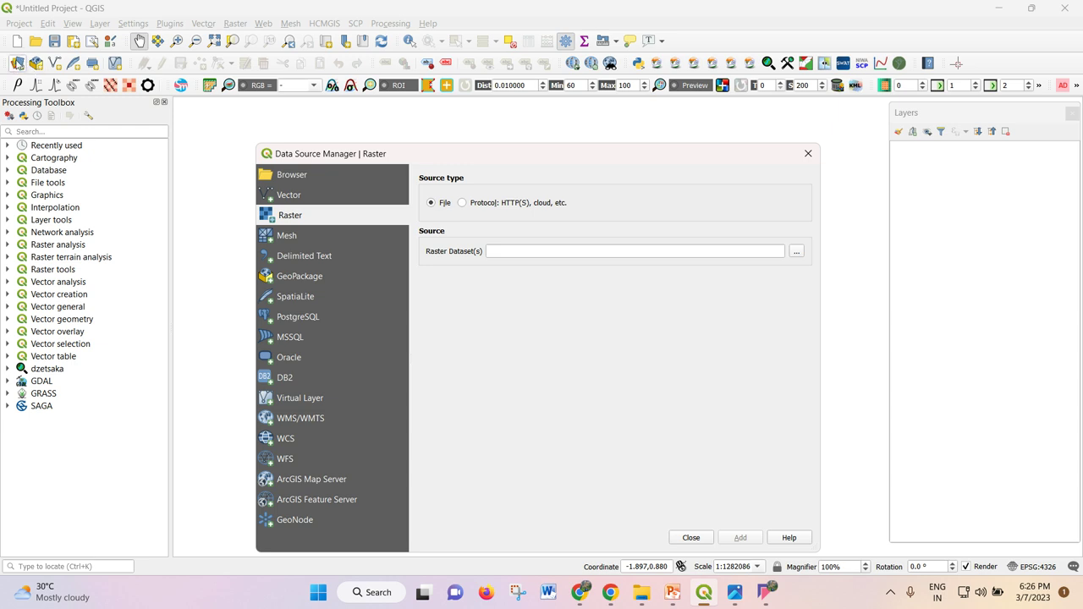
left_click_drag(352, 157, 328, 93)
mouse_move(715, 603)
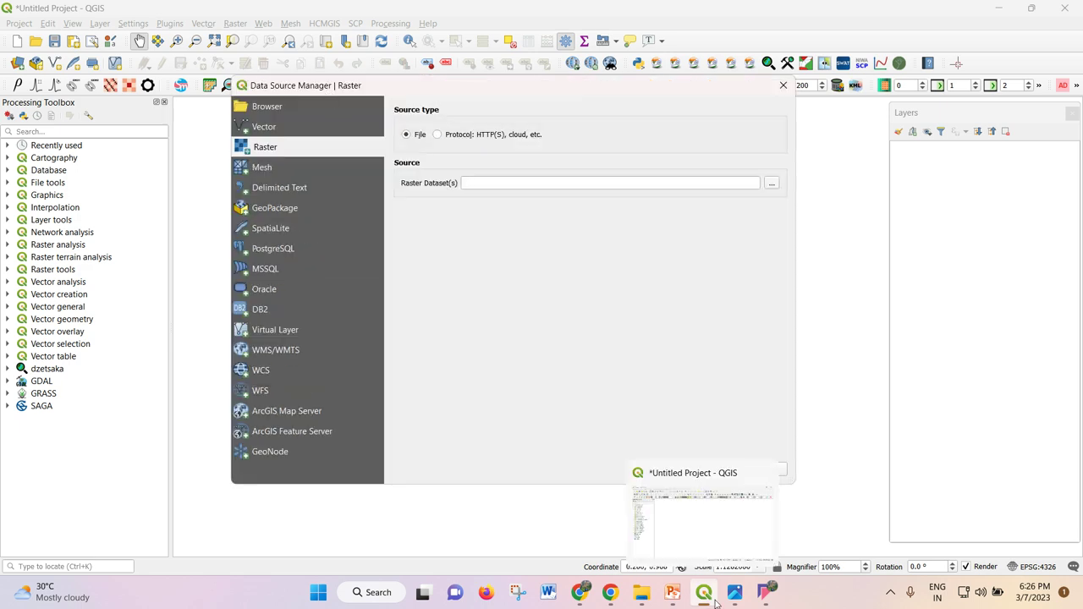
left_click(581, 593)
left_click(581, 593)
key("alt+Tab")
left_click(262, 12)
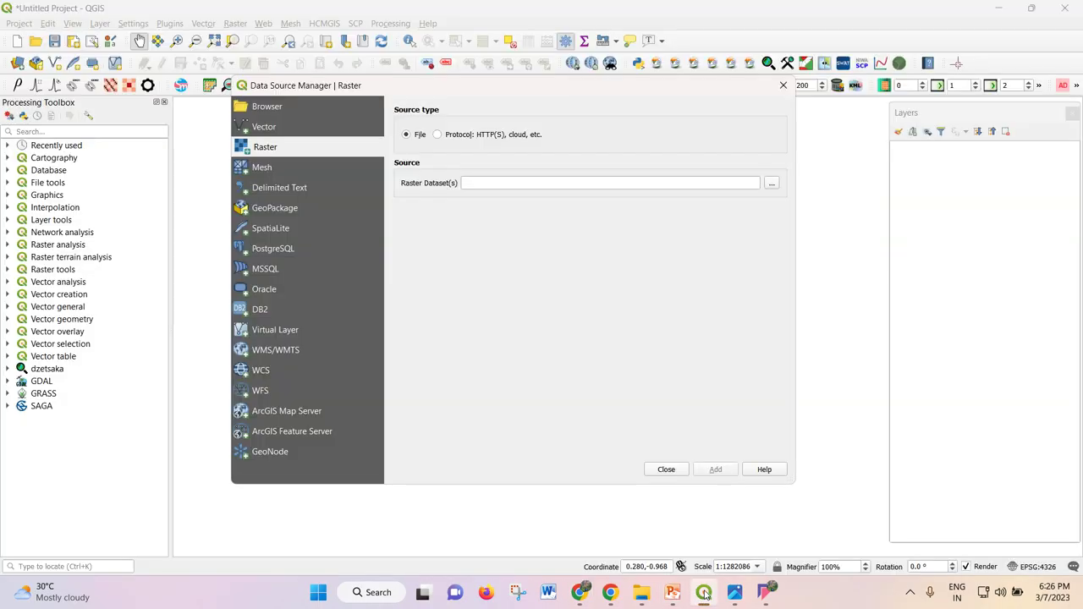
left_click(704, 592)
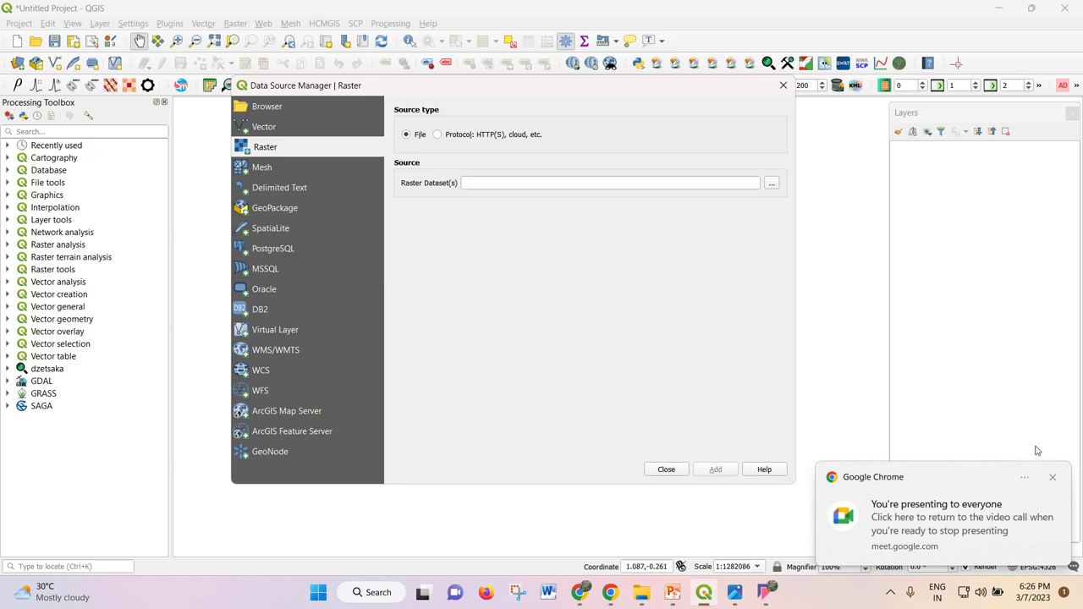
left_click(1053, 477)
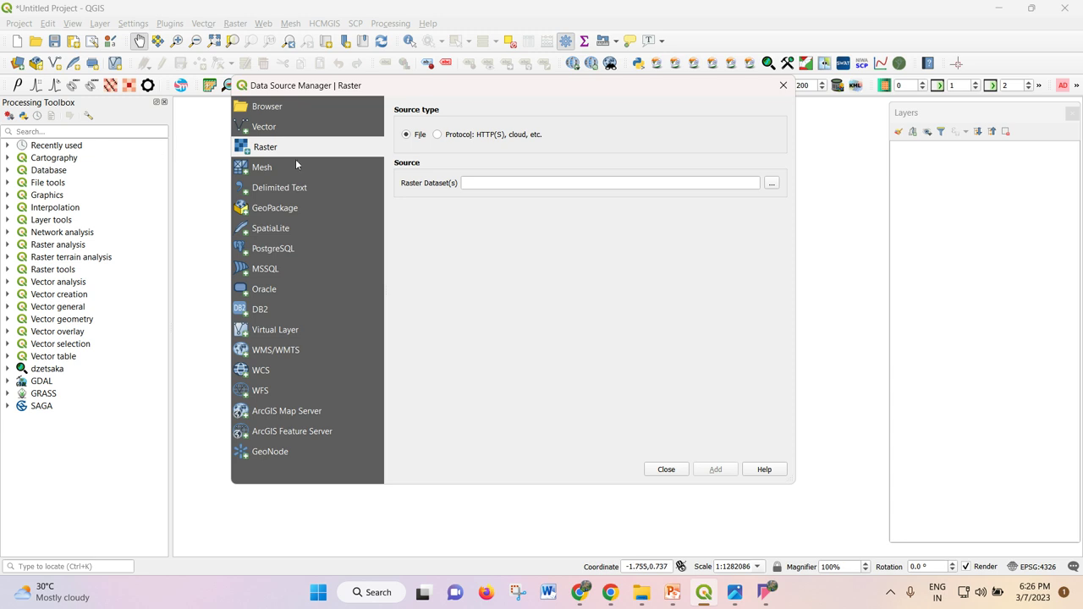
left_click_drag(296, 86, 295, 102)
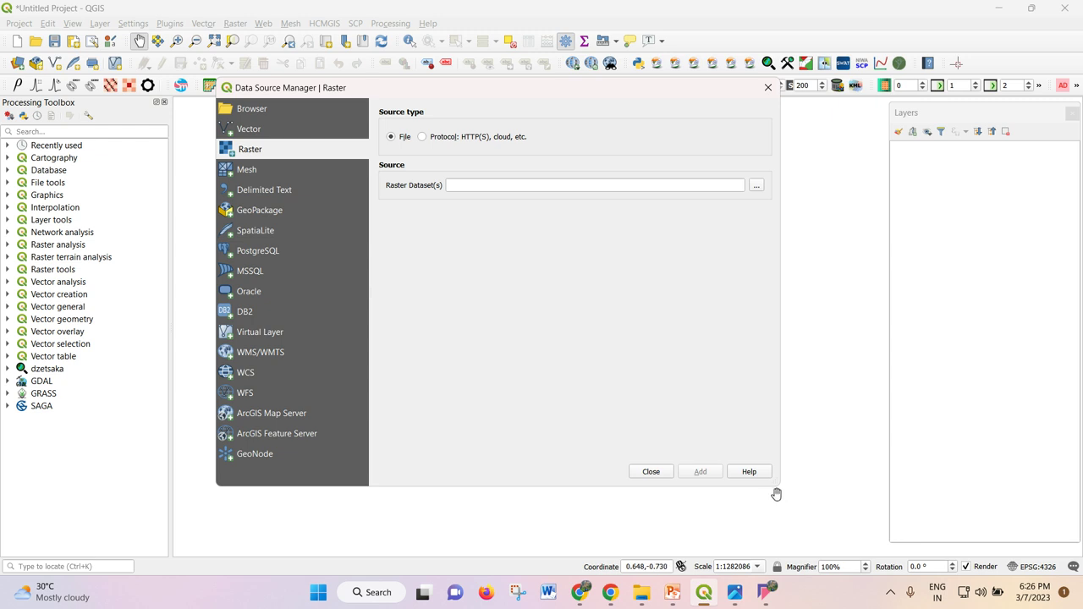
left_click_drag(774, 486, 822, 511)
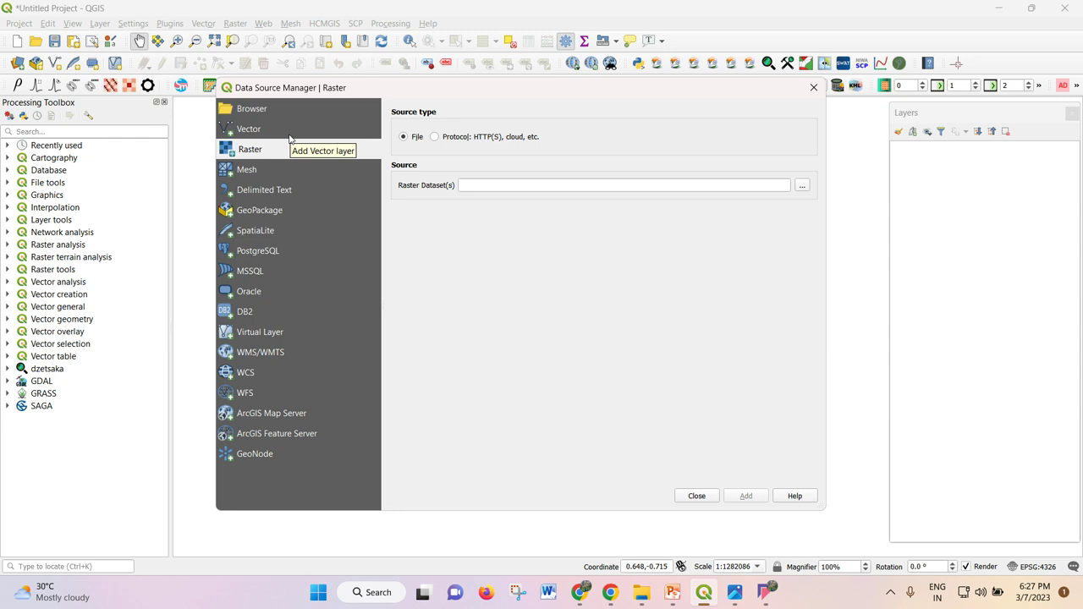
left_click(815, 88)
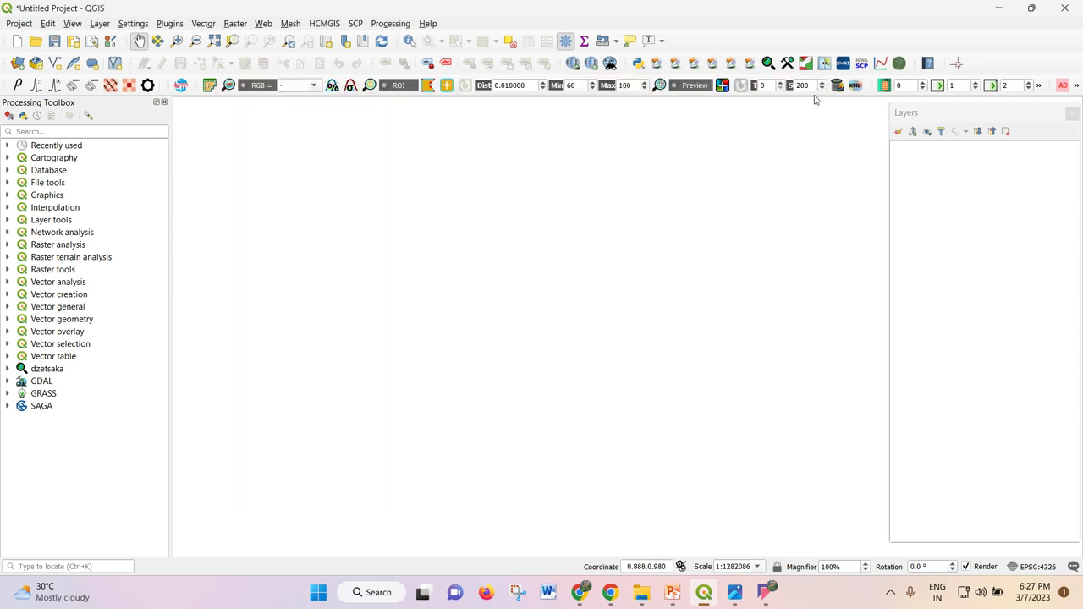
- Look over the project commands and each Project Properties page, from QGIS Server back to General, and close the dialog unchanged
left_click(13, 25)
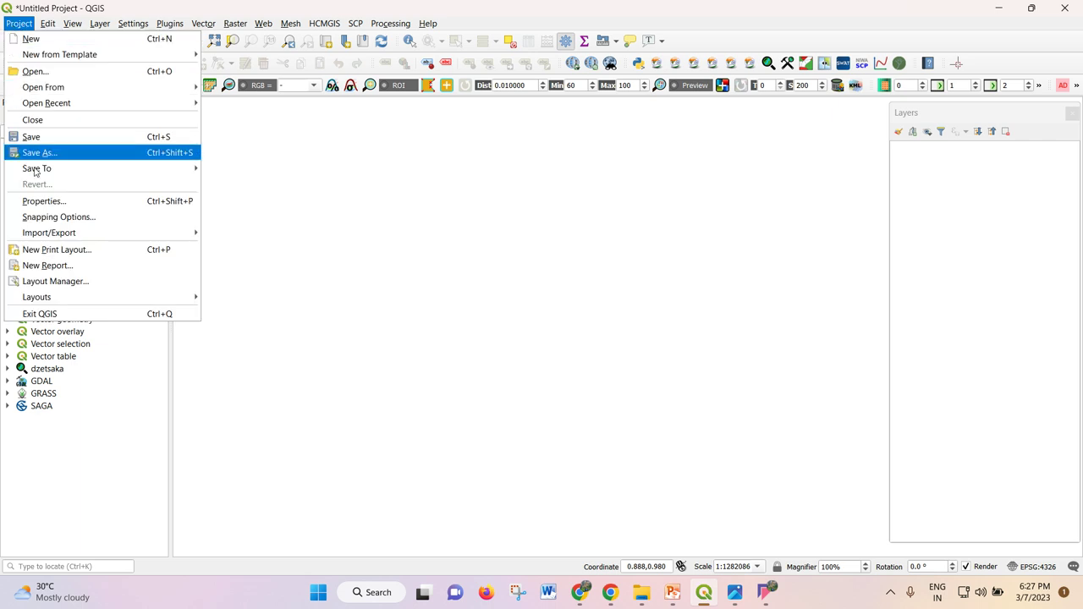
mouse_move(86, 101)
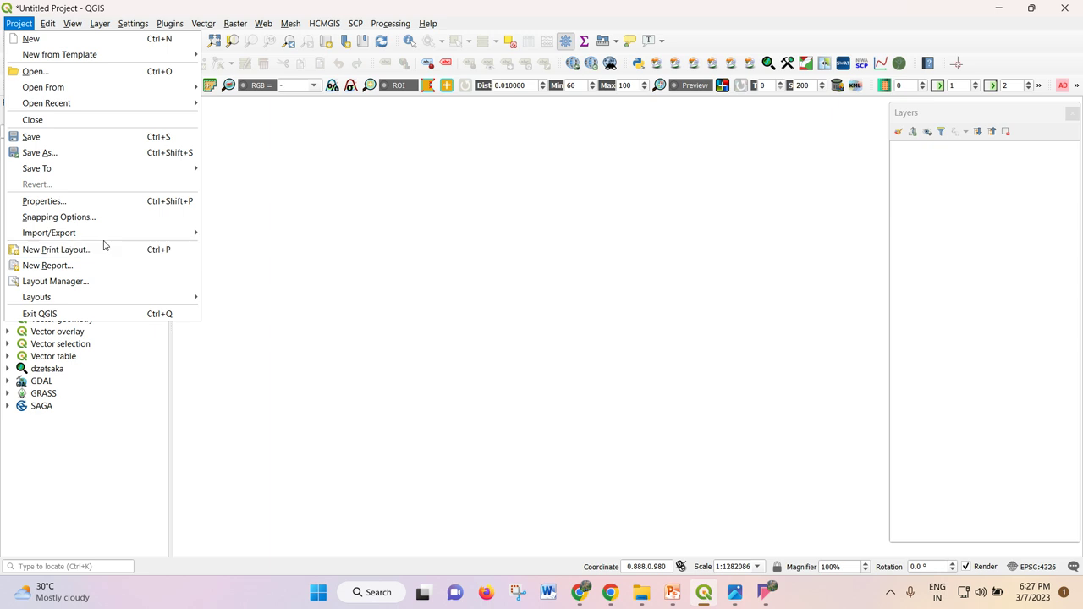
key("Escape")
left_click(17, 23)
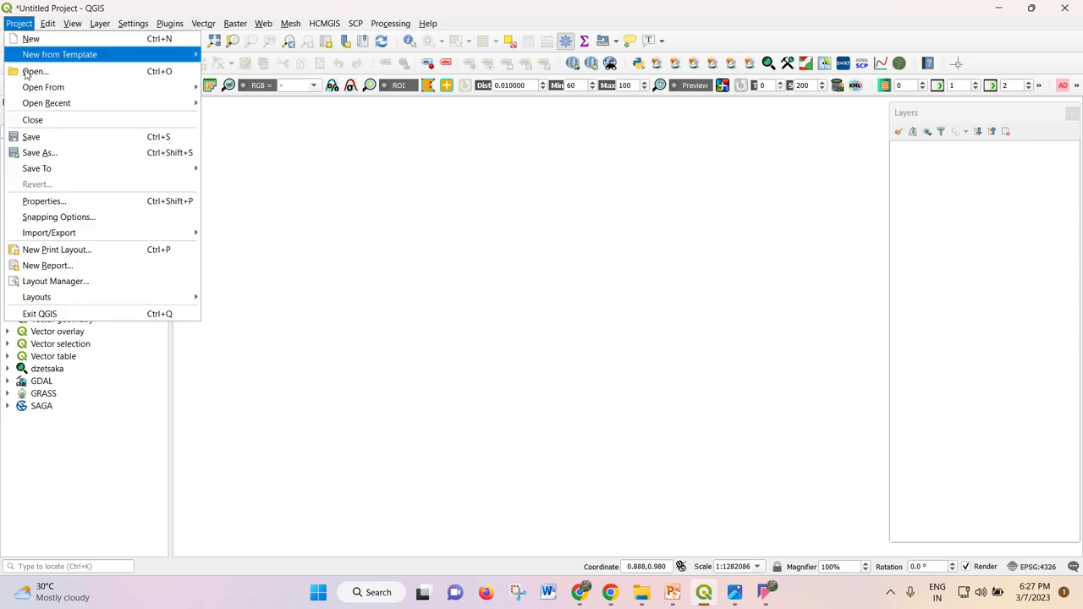
left_click(73, 206)
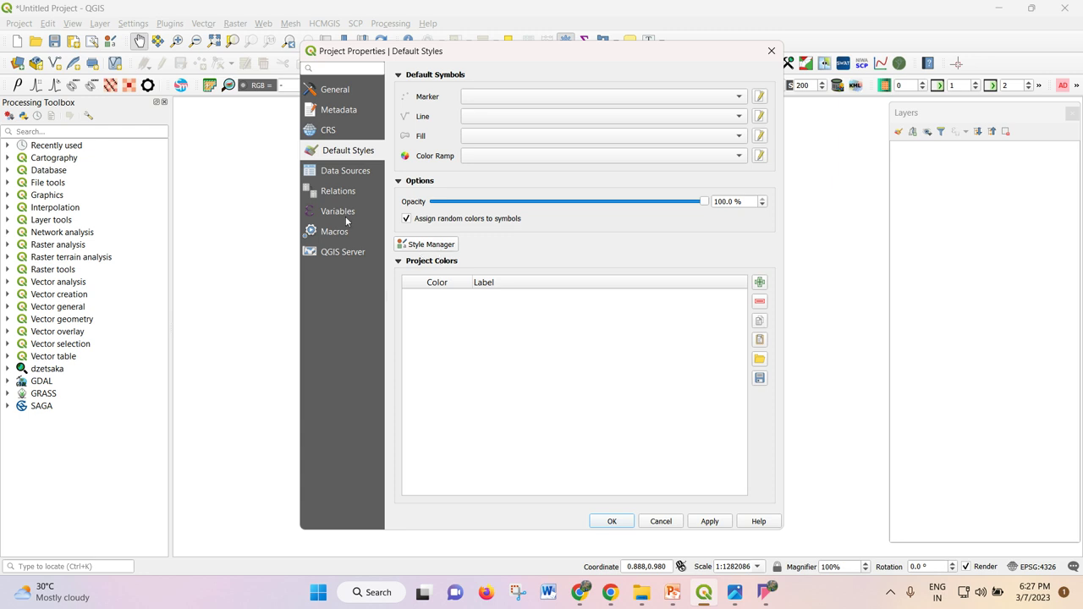
left_click(358, 253)
left_click(356, 234)
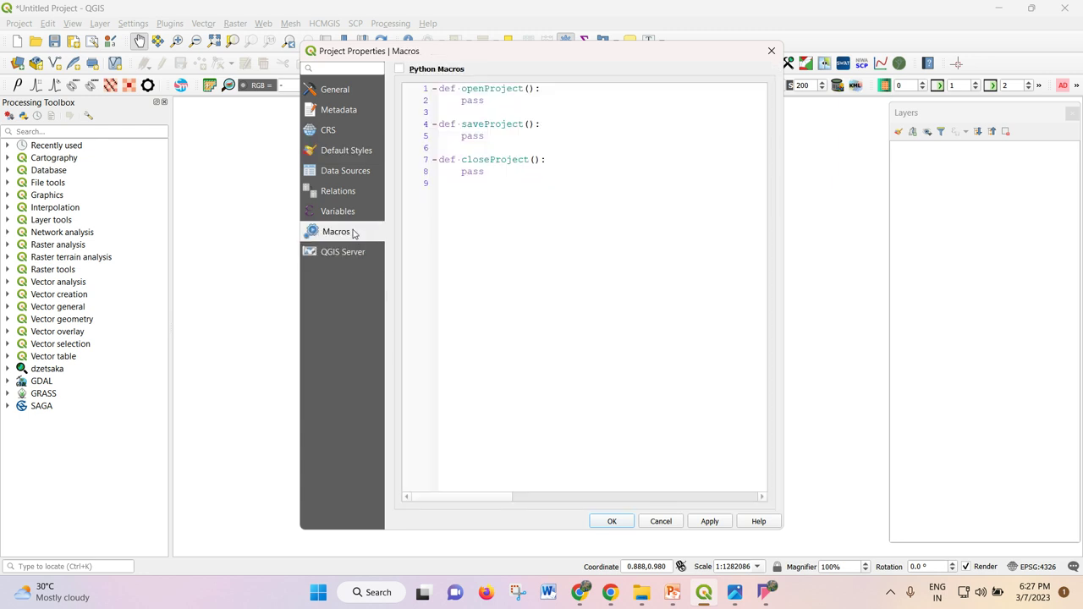
left_click(358, 212)
left_click(358, 193)
left_click(358, 174)
left_click(359, 150)
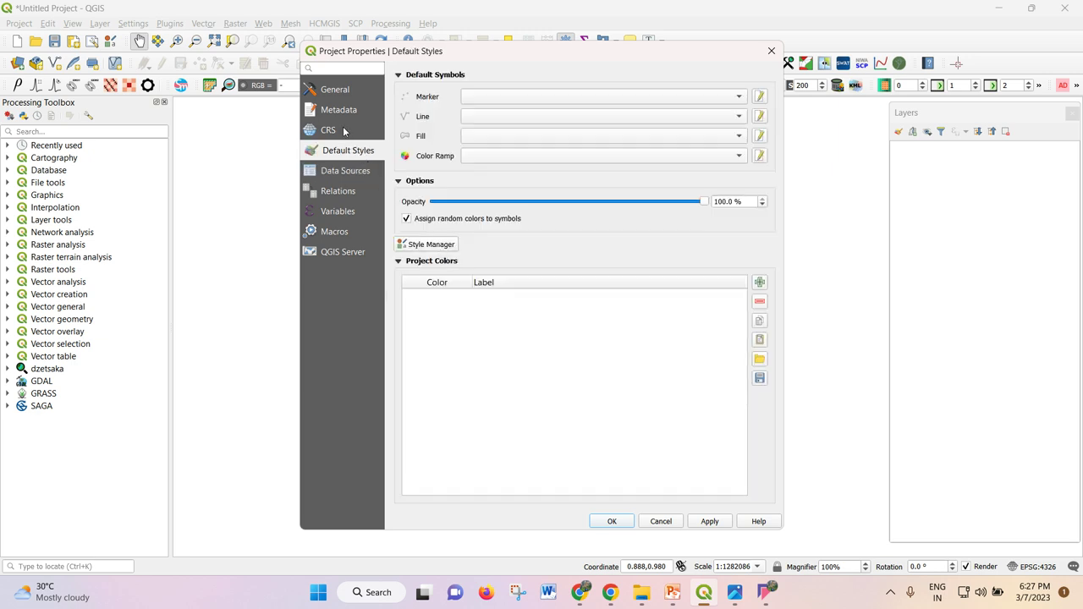
left_click(343, 130)
left_click(341, 108)
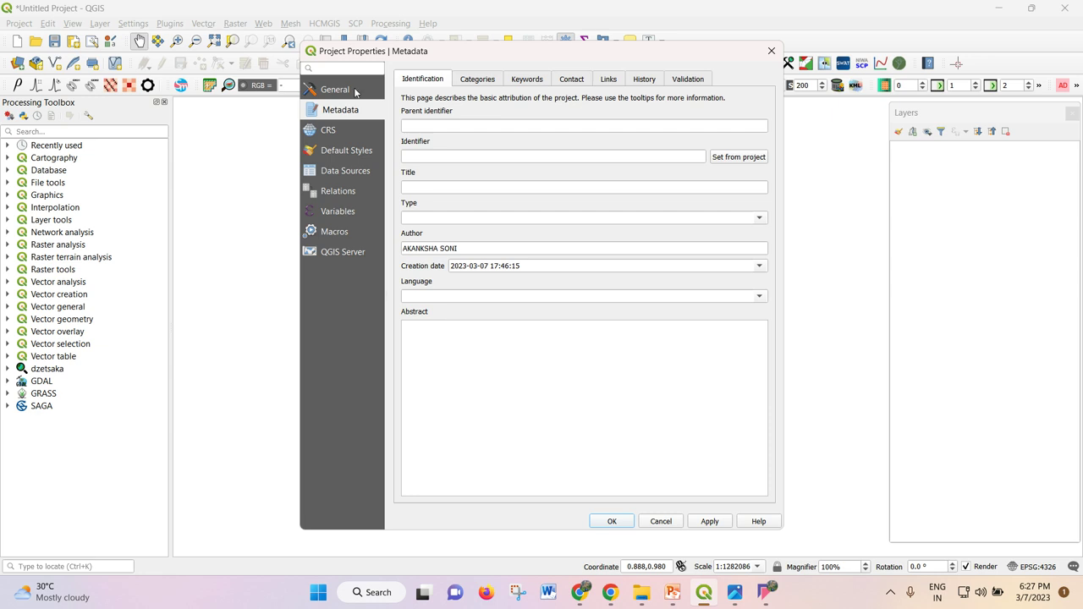
left_click(334, 91)
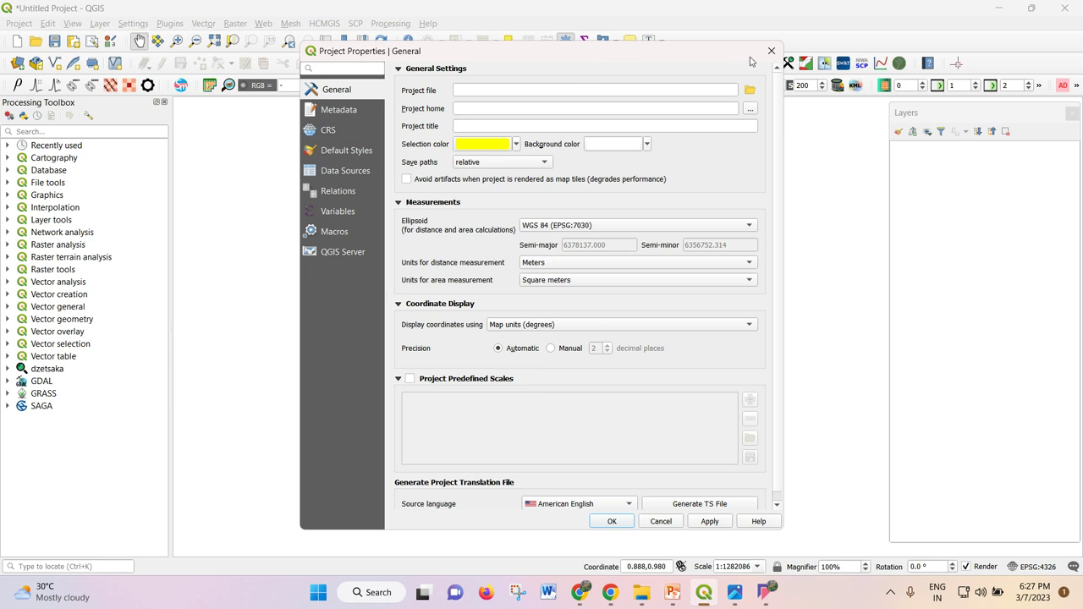
left_click(771, 51)
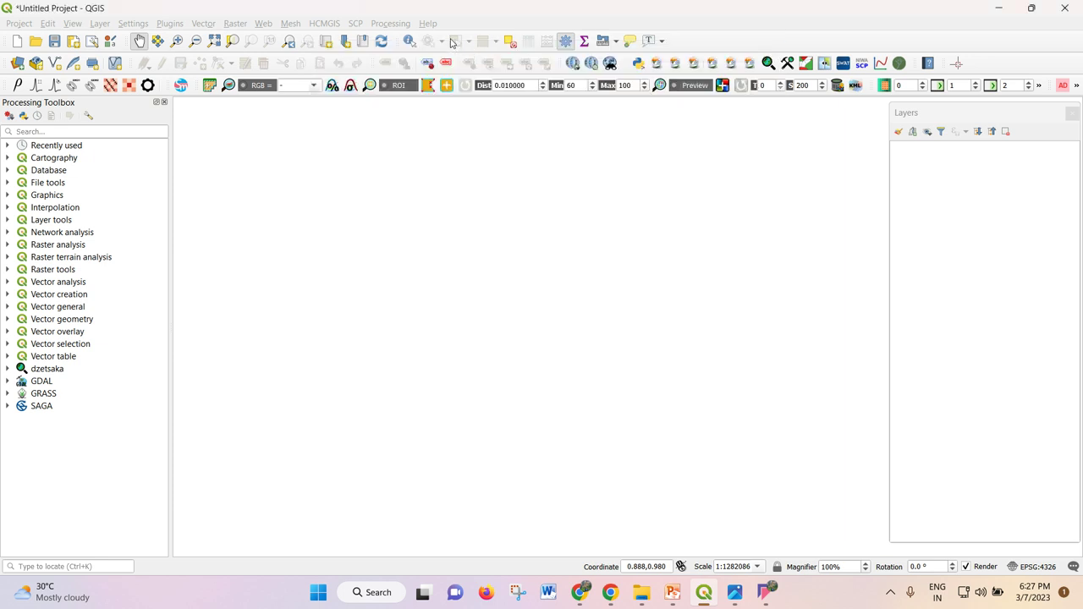
- Switch to the Google Meet call in Chrome, stop the current presentation and share the entire screen again
key("alt+m")
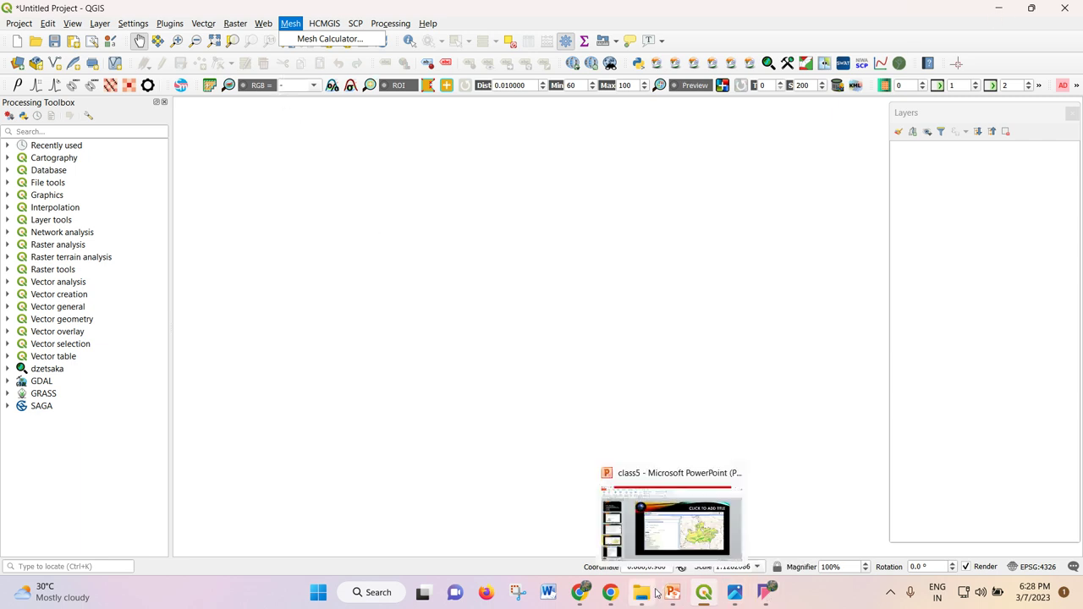
left_click(583, 595)
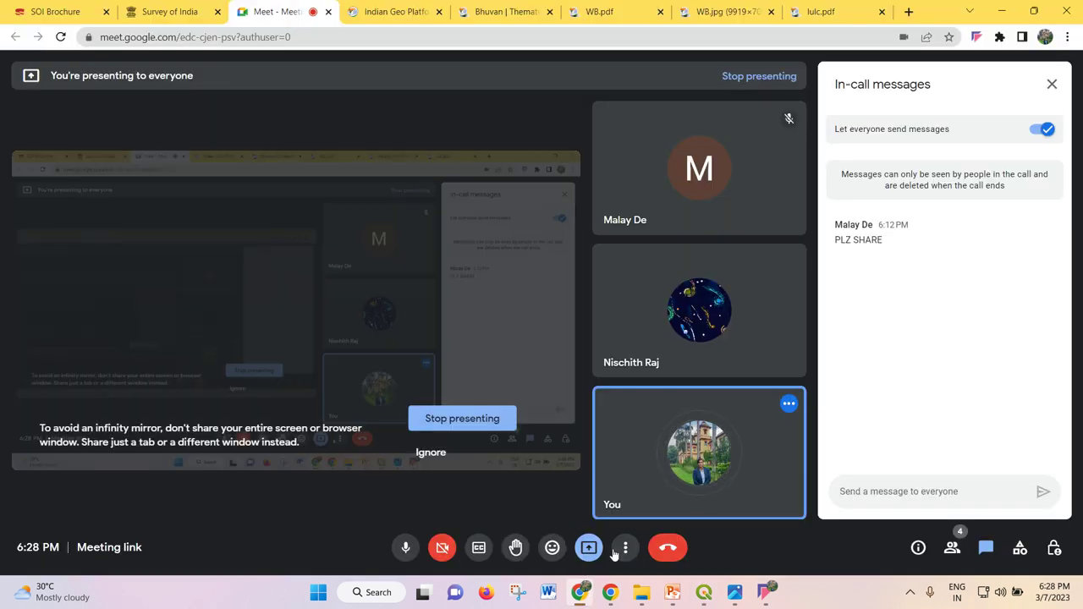
left_click(467, 418)
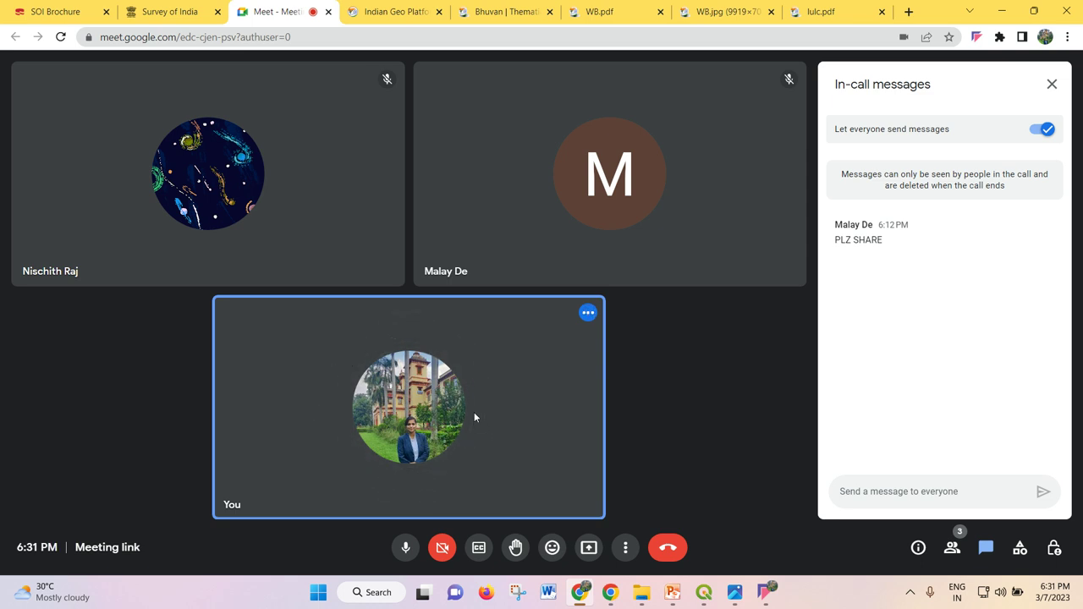
left_click(590, 547)
left_click(643, 446)
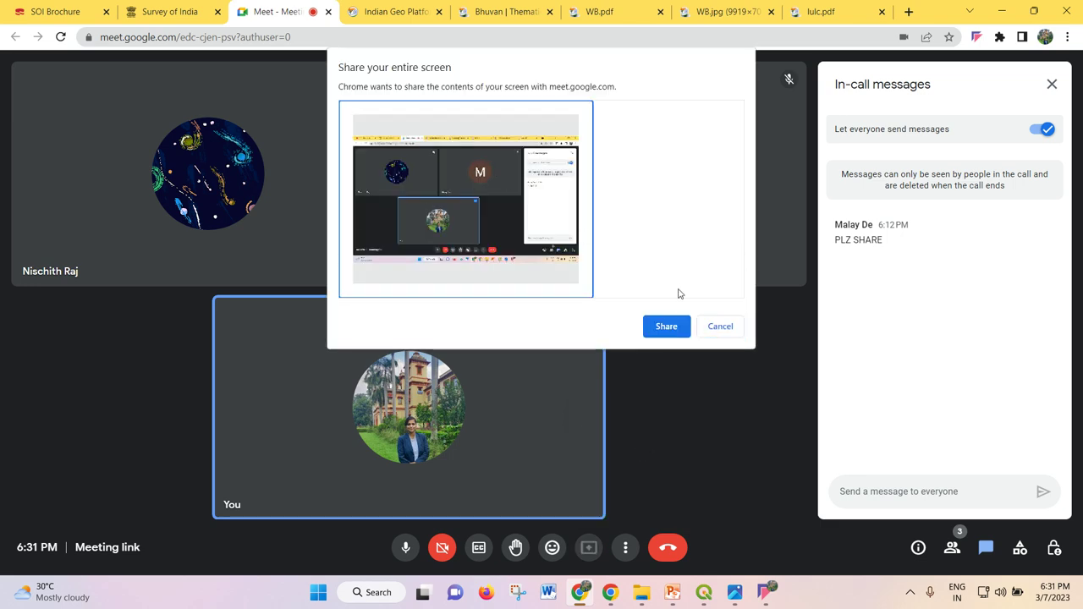
left_click(666, 326)
- Glance at the class5 slides in PowerPoint and the WB.pdf statistics in Chrome, and return to Bhuvan's web services details
left_click(673, 592)
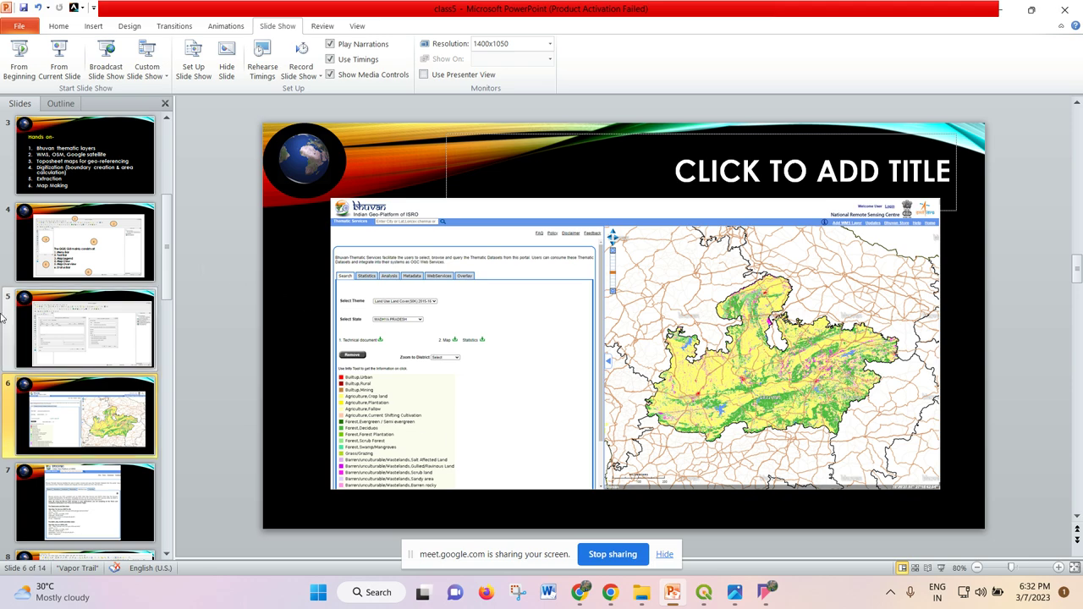
scroll(5, 317, "down", 1)
left_click(584, 595)
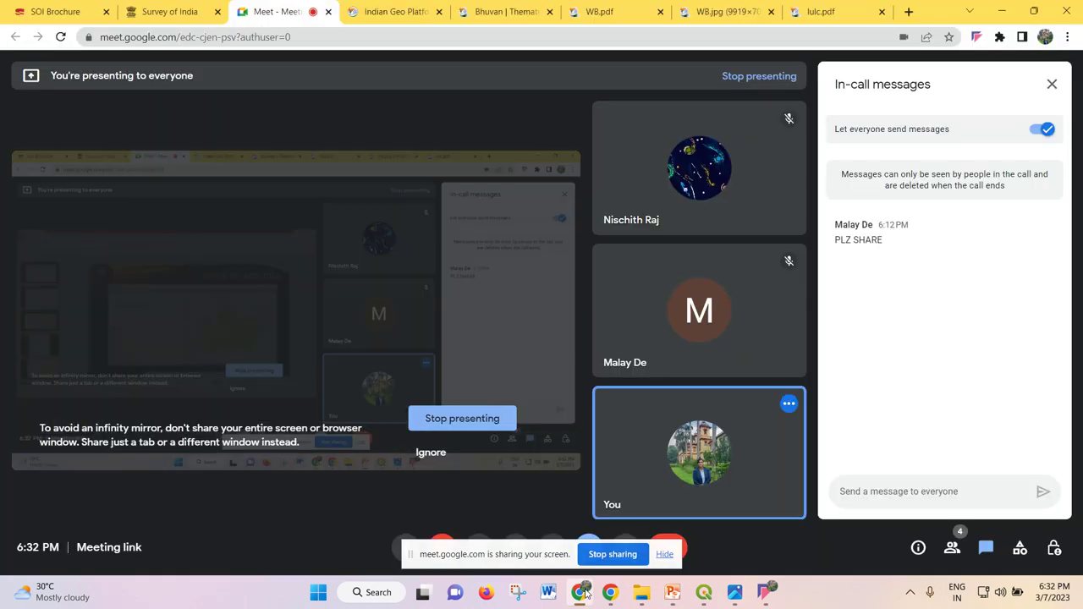
left_click(430, 7)
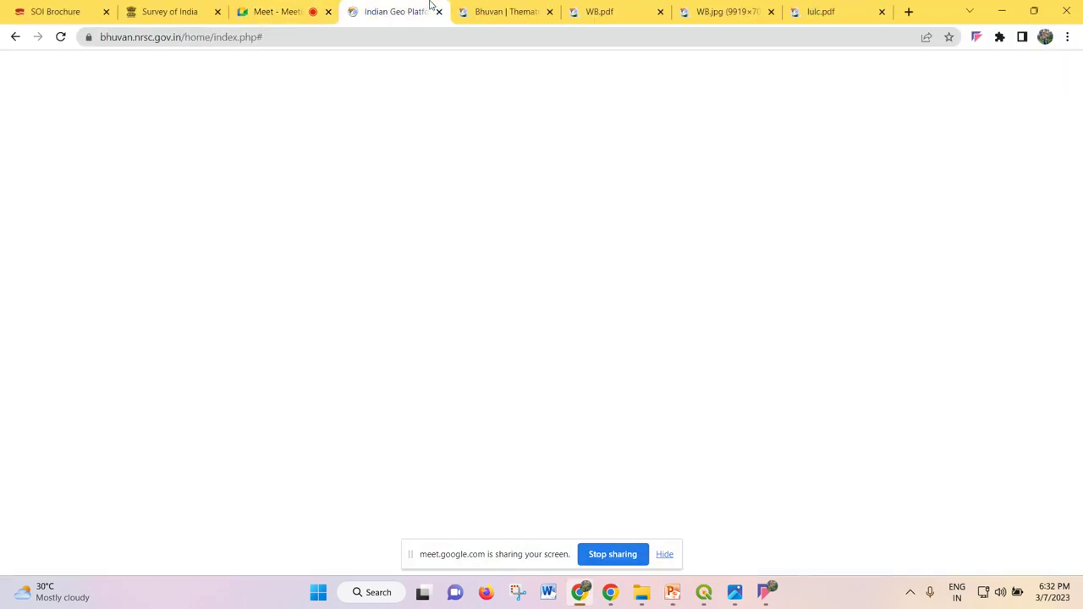
left_click(508, 10)
left_click(635, 6)
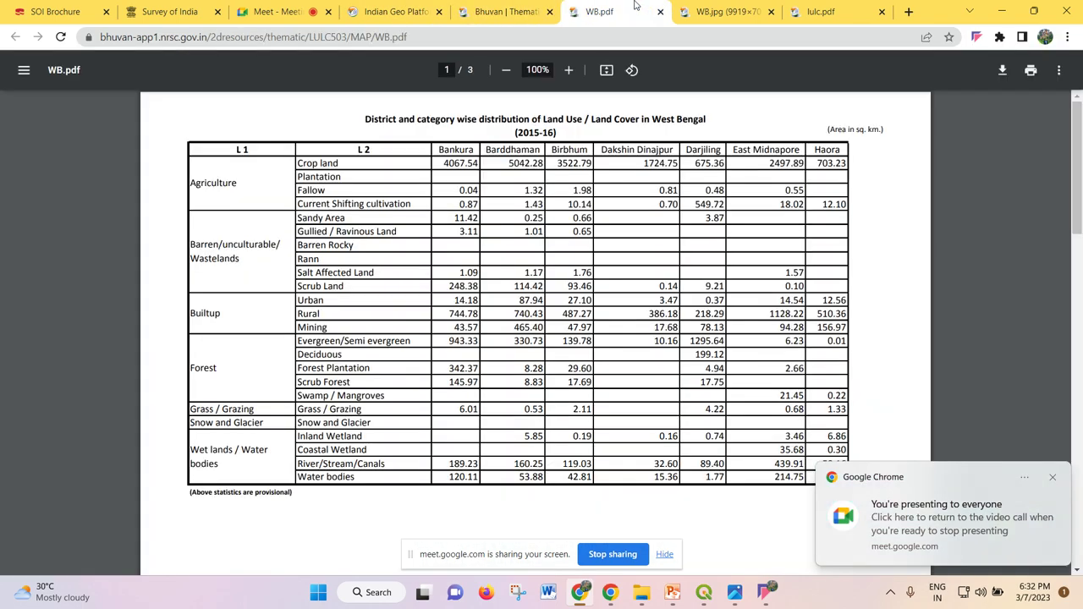
left_click(510, 10)
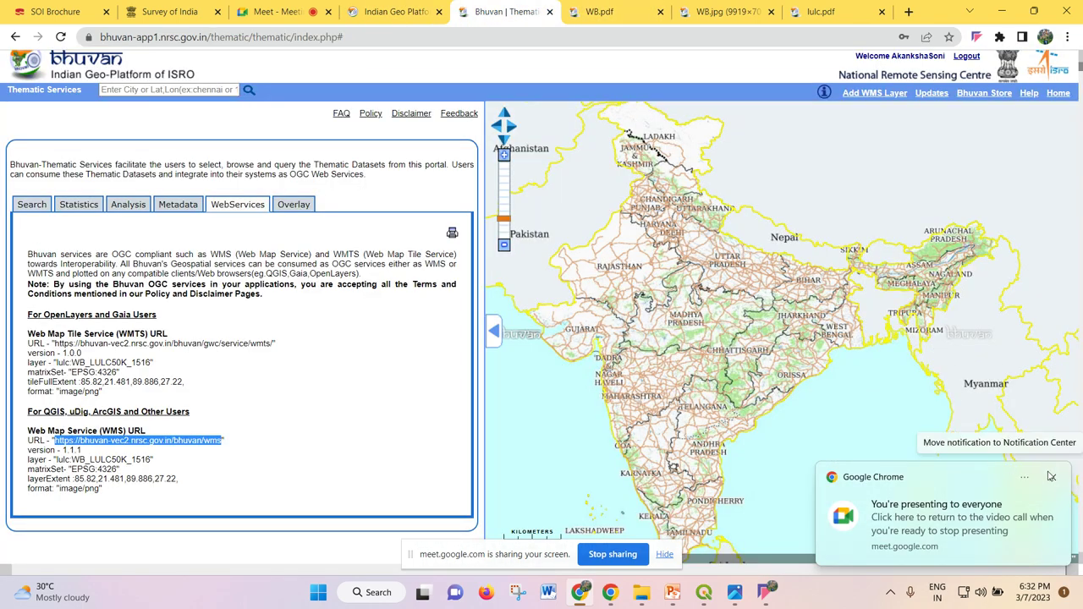
left_click(1053, 481)
- Switch to QGIS, reopen the Data Source Manager at the WMS/WMTS source type and hide the screen-sharing notice
mouse_move(686, 596)
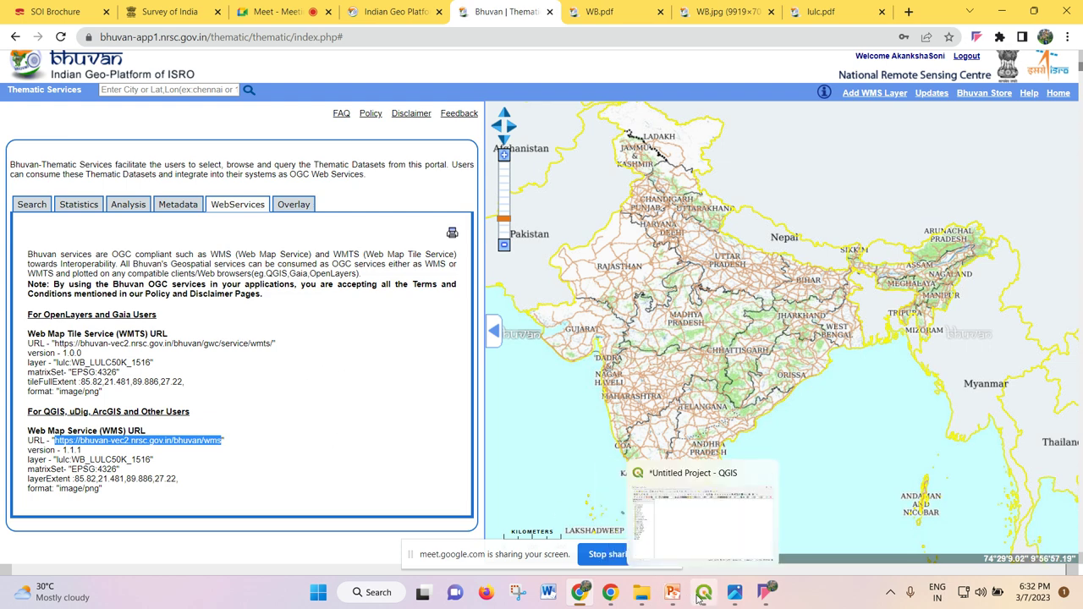
left_click(678, 543)
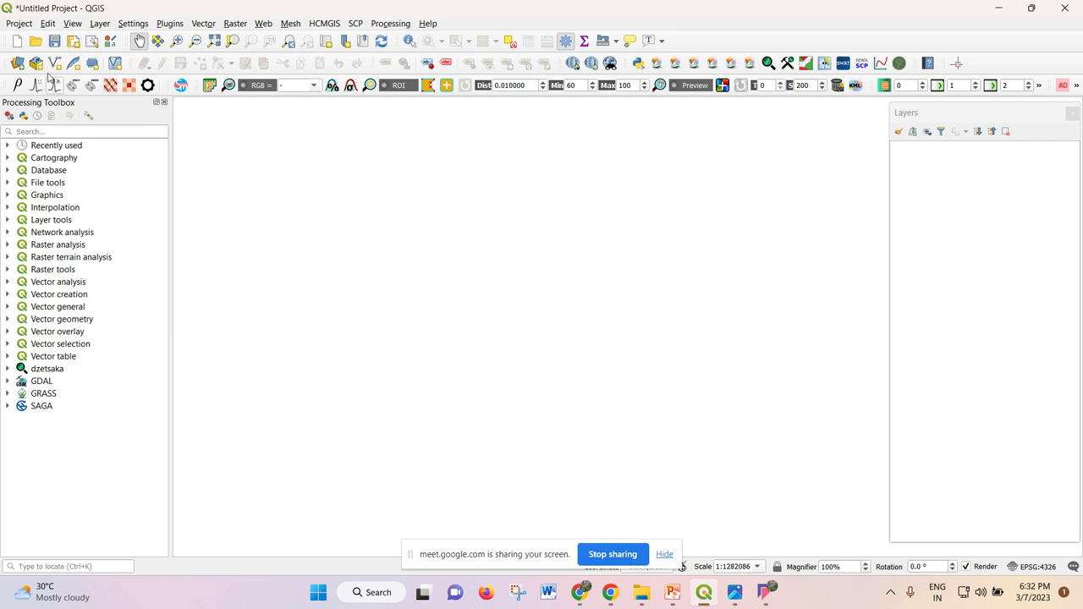
left_click(19, 23)
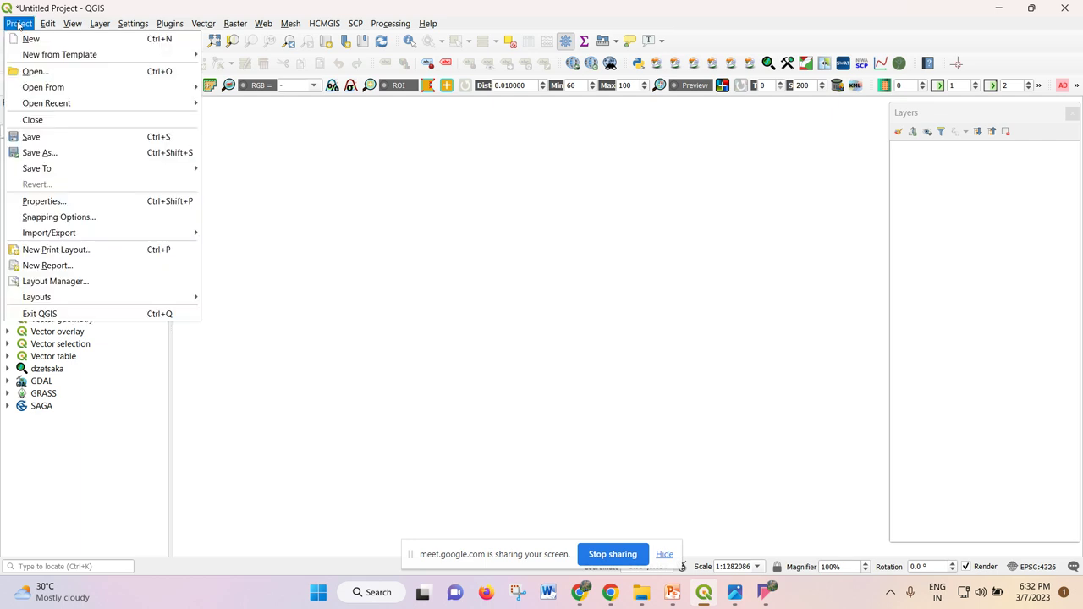
left_click(298, 151)
left_click(17, 63)
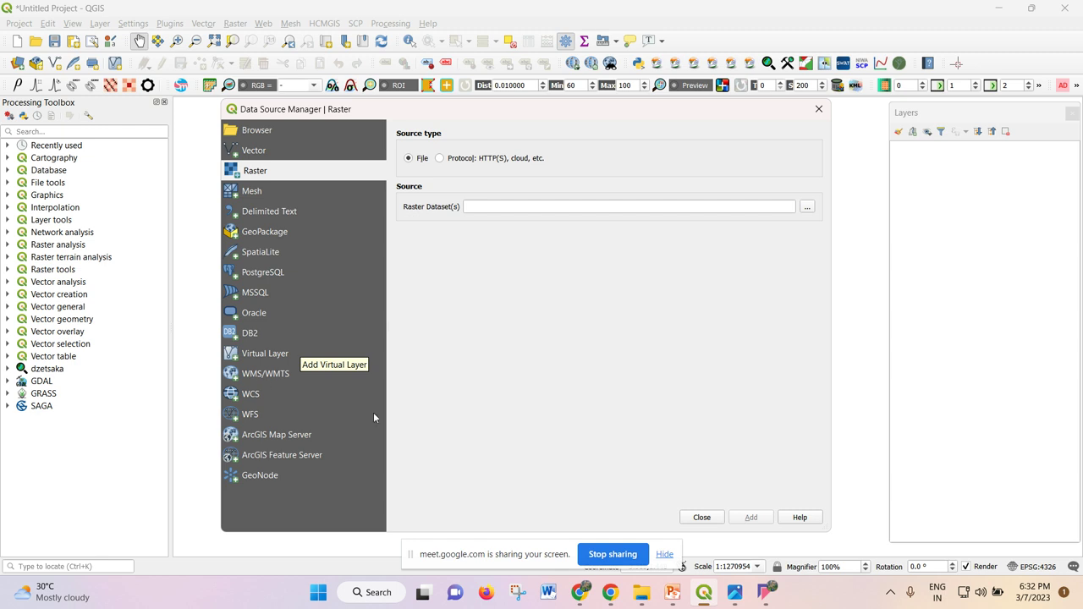
left_click(272, 373)
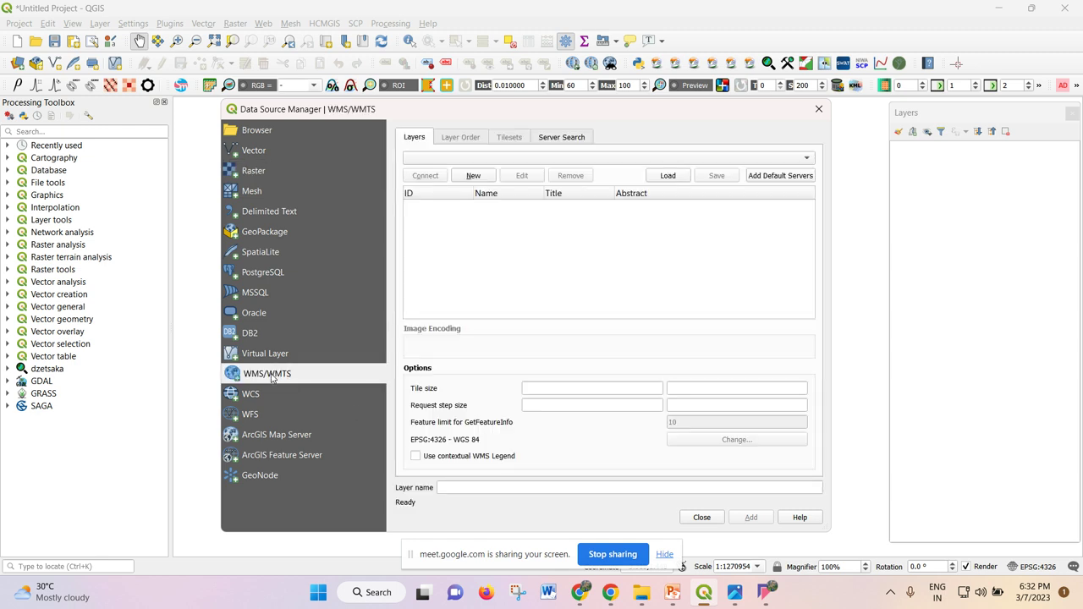
left_click(665, 554)
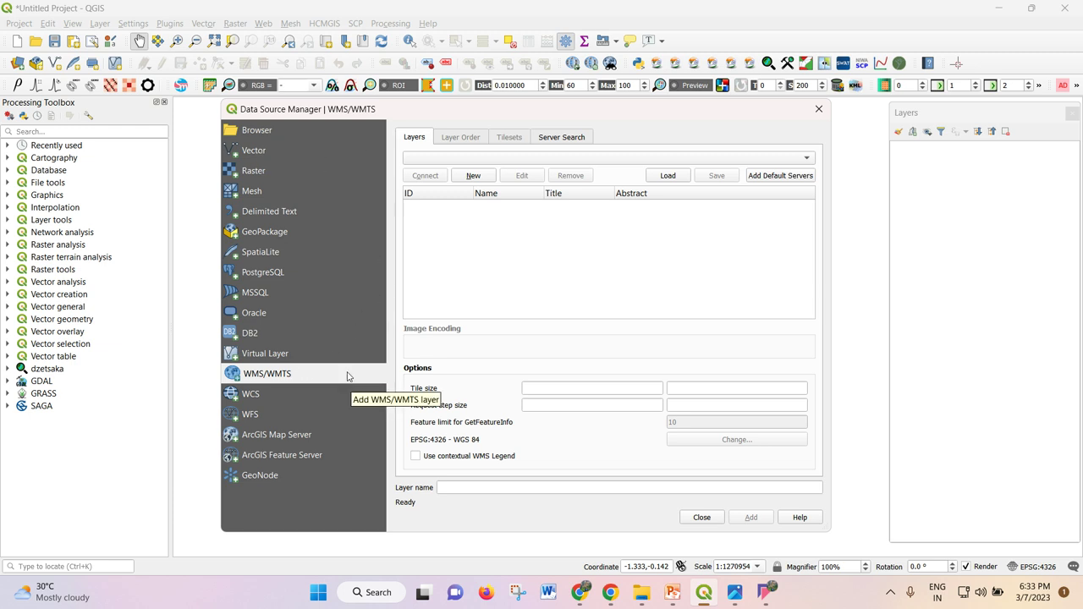
- Start a new WMS/WMTS connection and name it LULC
left_click(467, 177)
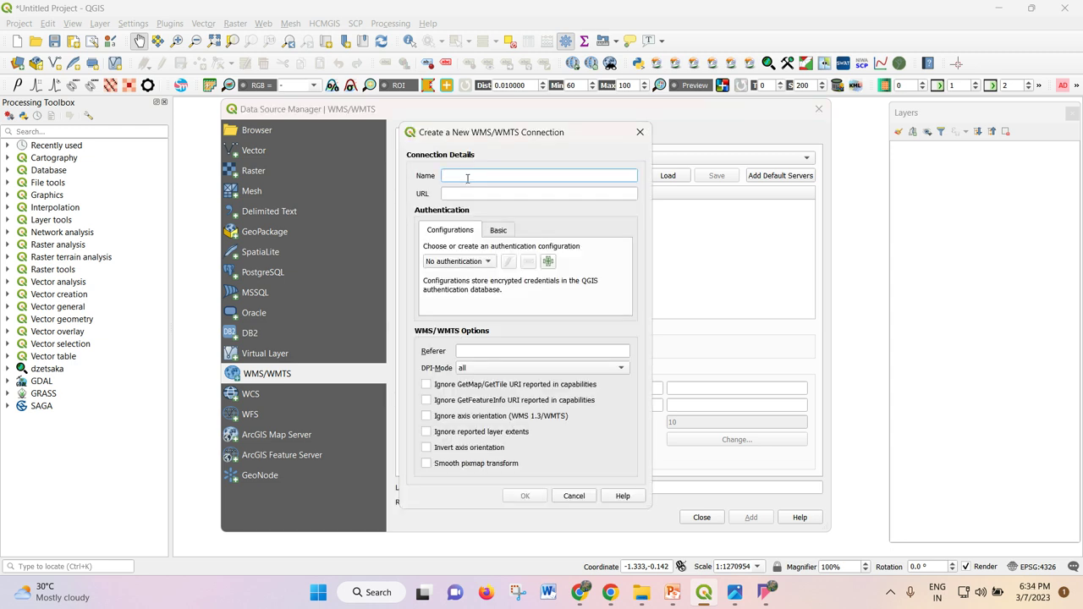
left_click_drag(496, 135, 542, 123)
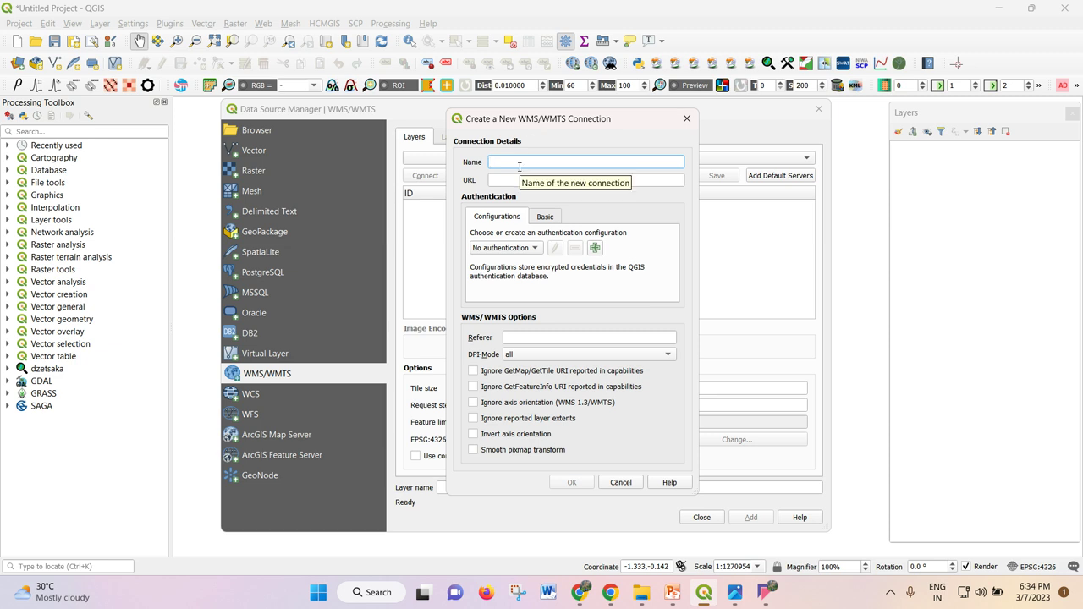
type("LULC")
left_click(640, 179)
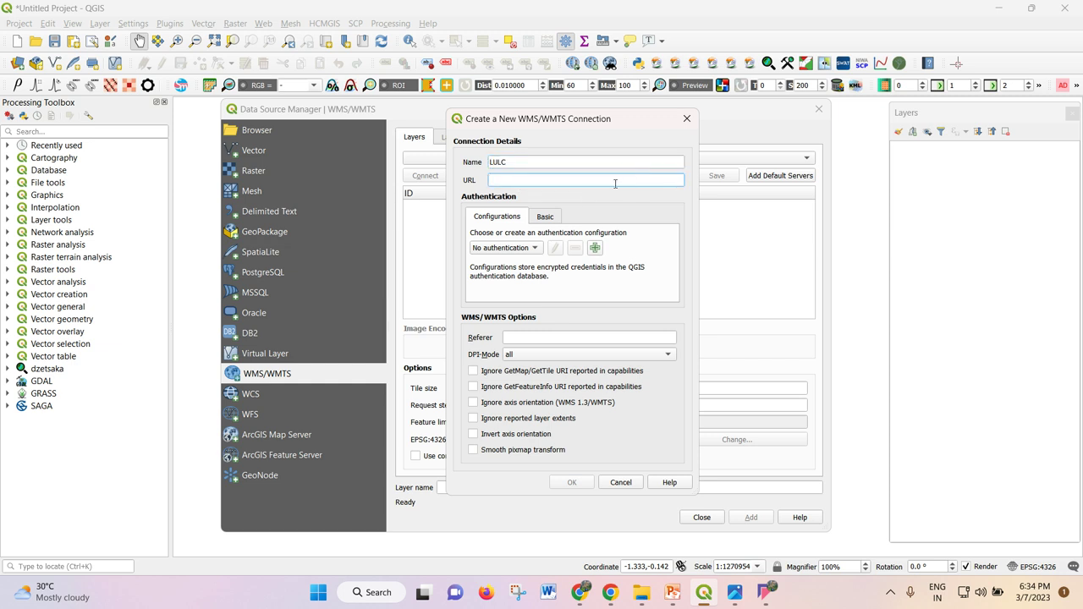
left_click(609, 592)
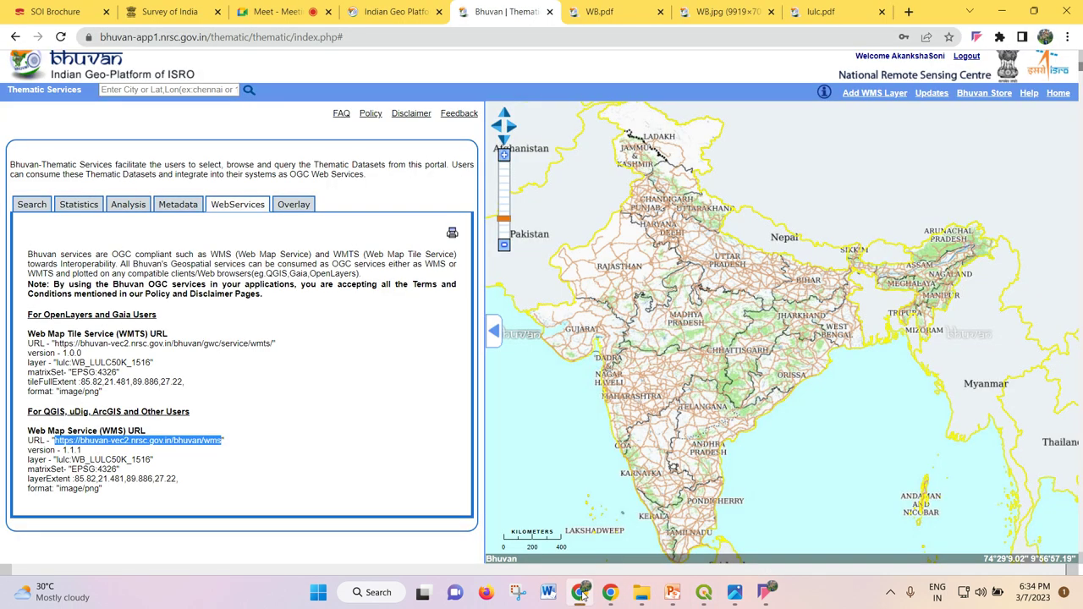
right_click(130, 439)
left_click(164, 450)
left_click(704, 592)
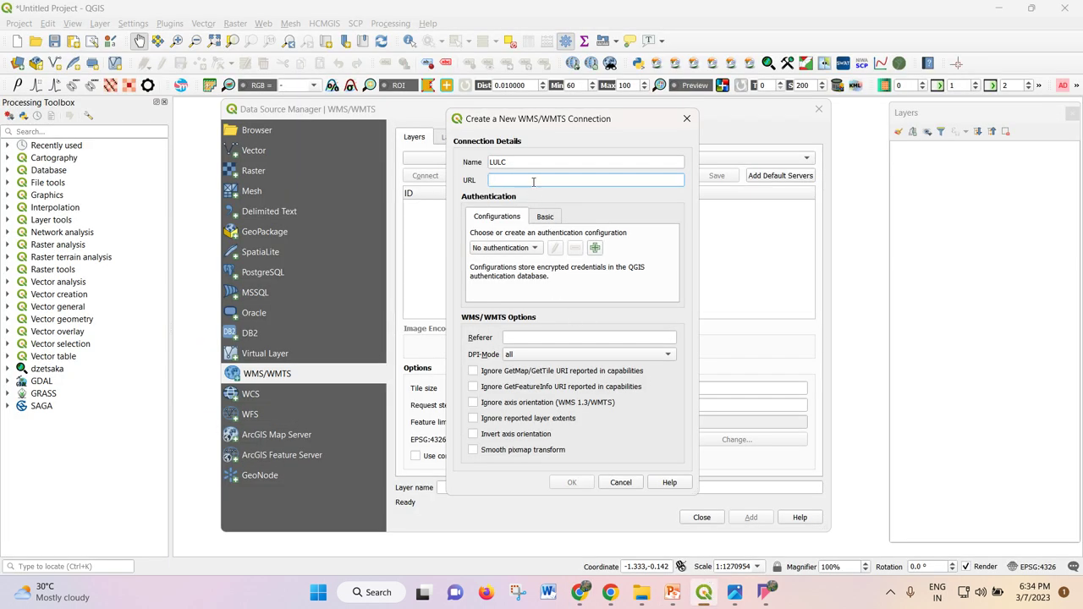
right_click(533, 181)
left_click(558, 252)
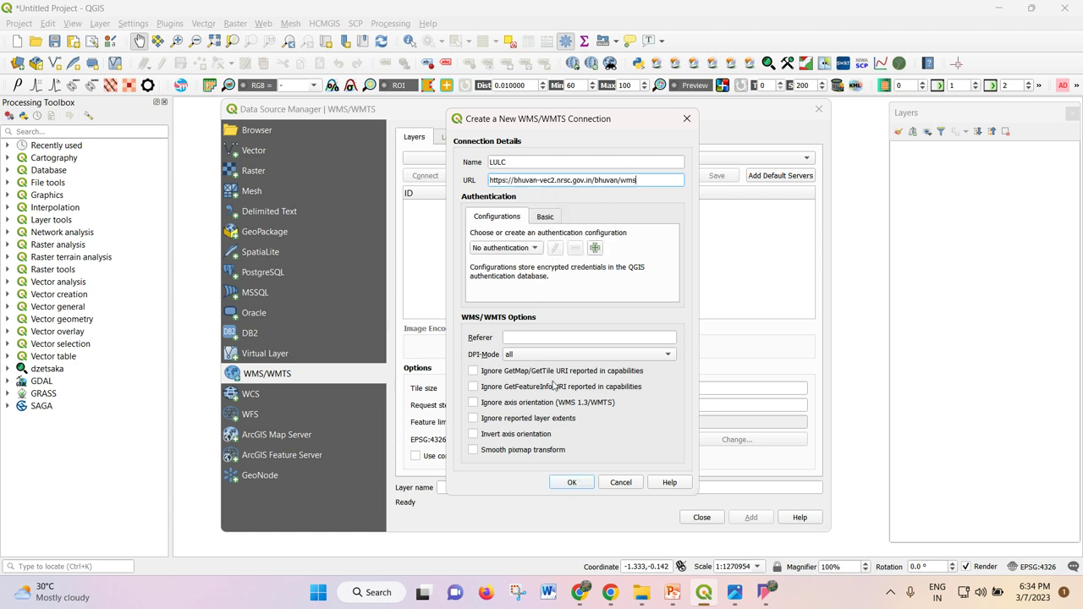
- Save the new LULC connection and connect to its server to list the available layers
left_click(572, 482)
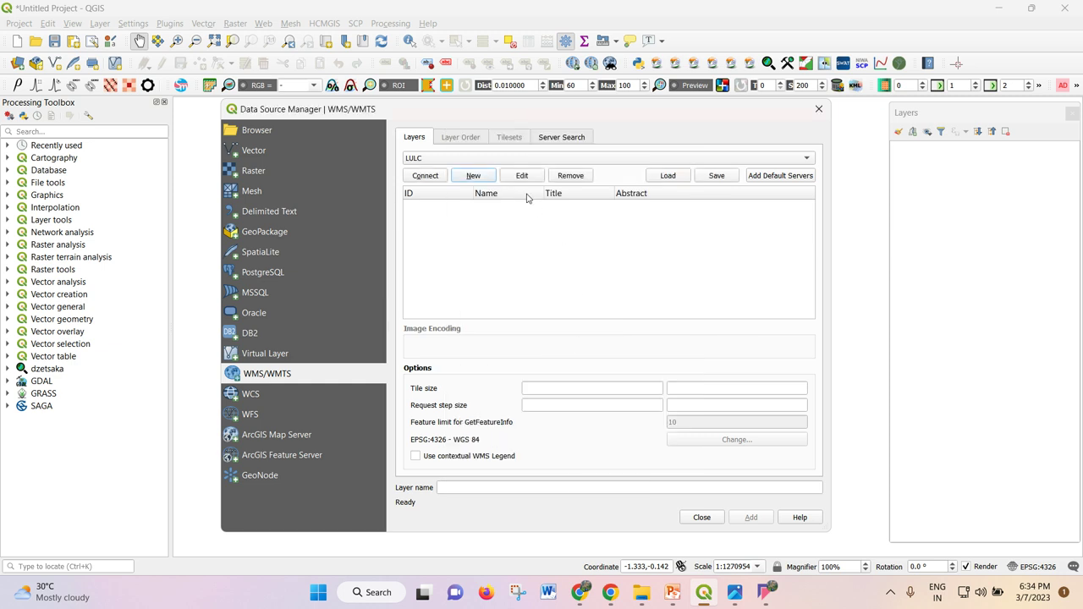
left_click(669, 176)
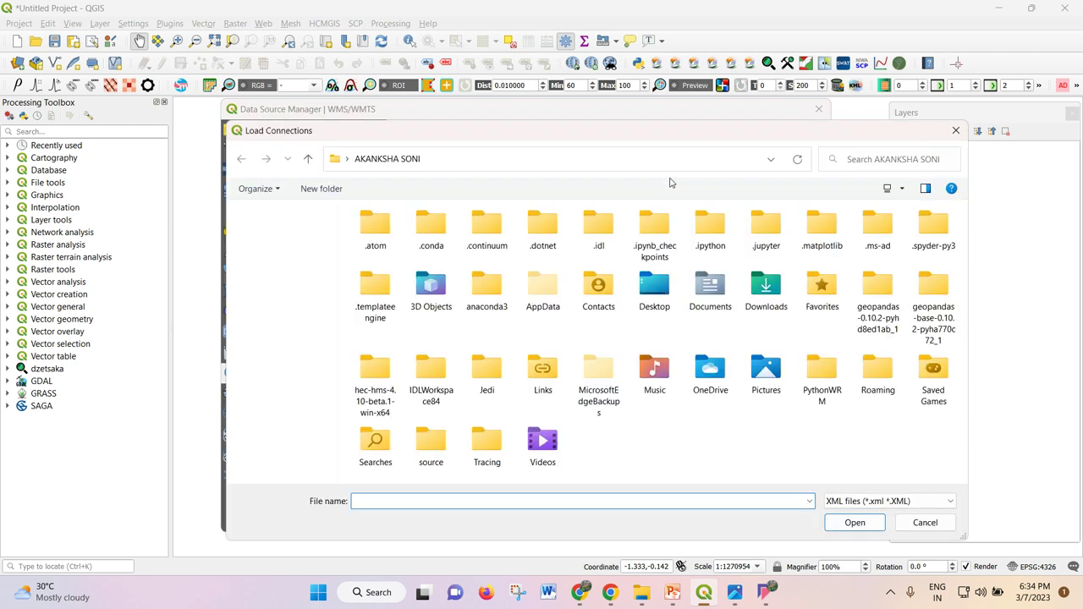
left_click(957, 131)
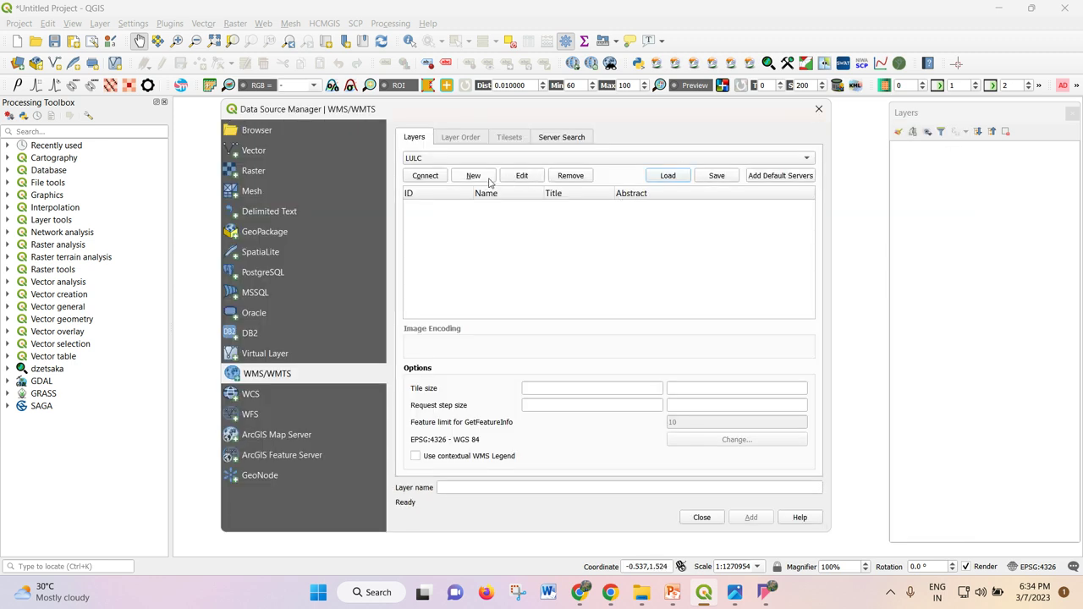
left_click(425, 175)
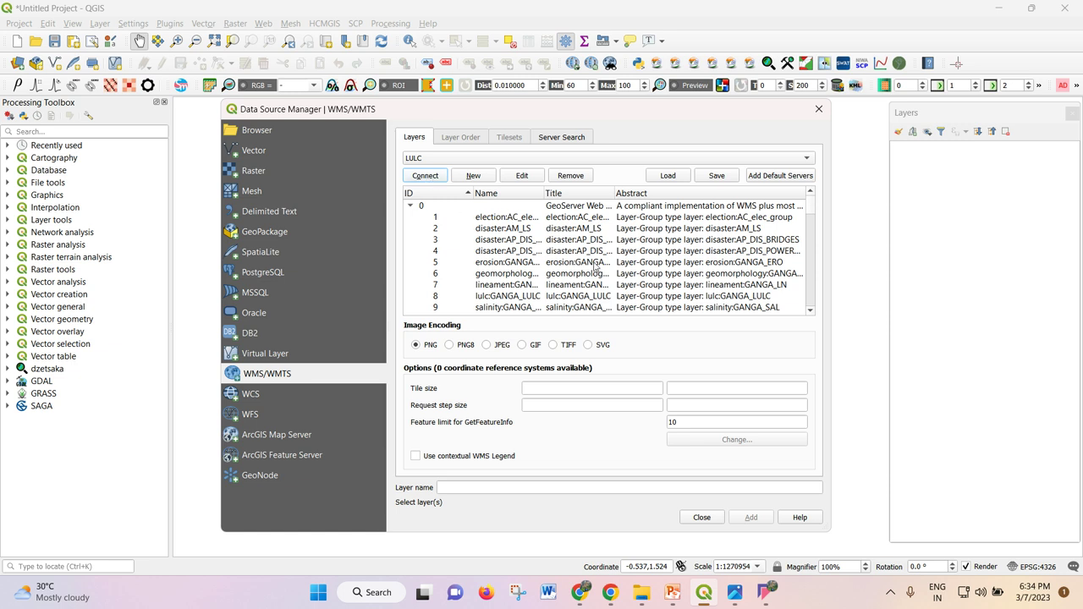
- Widen the Data Source Manager window and the layer list's Name and Title columns to make long layer names readable
left_click_drag(831, 259, 868, 259)
scroll(631, 245, "down", 1)
scroll(631, 246, "down", 9)
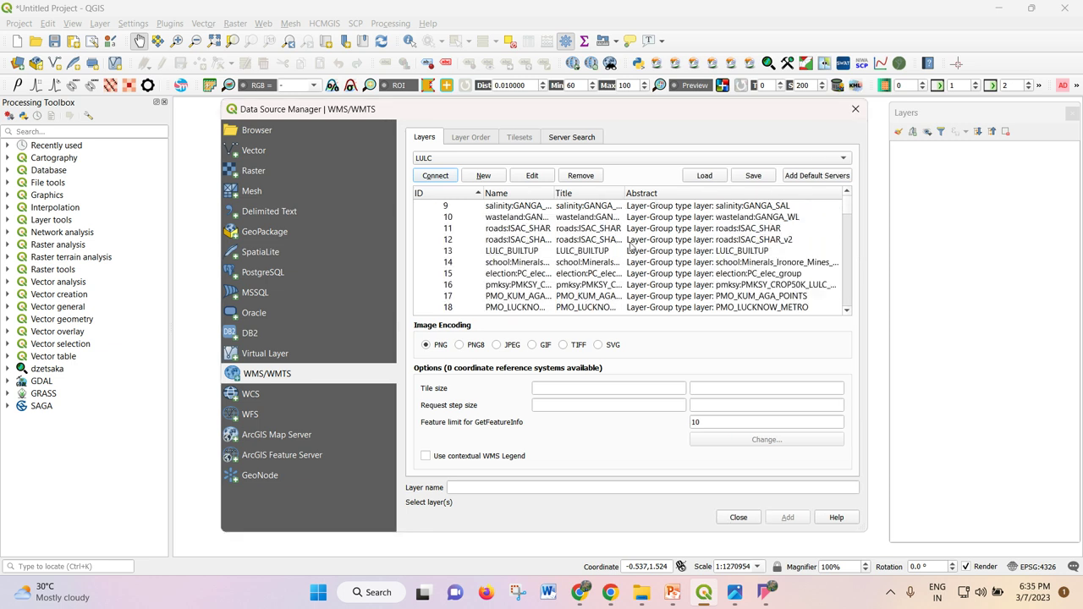
scroll(631, 245, "down", 1)
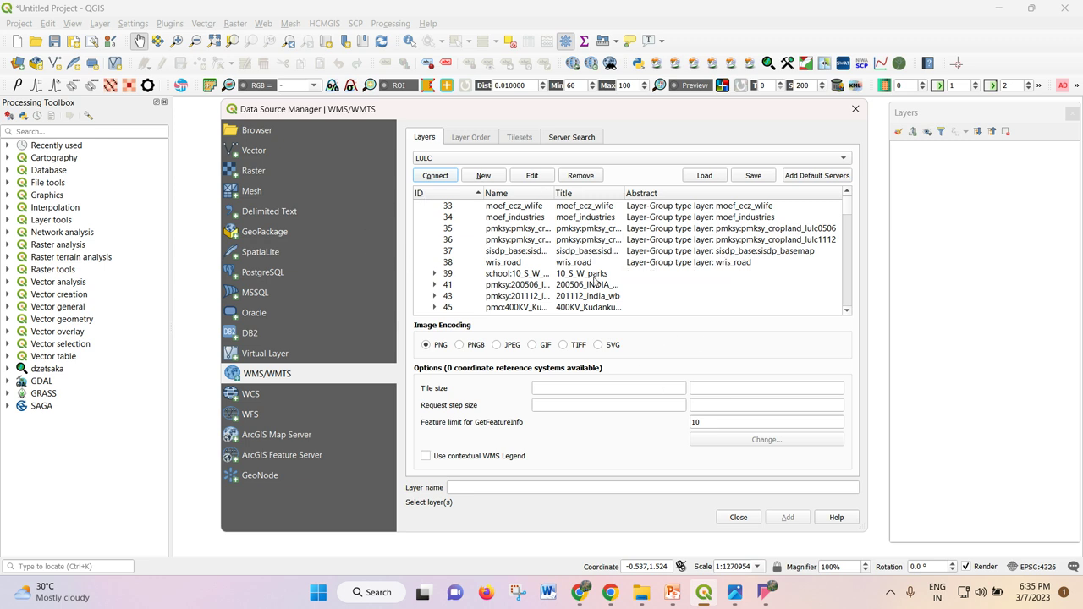
scroll(597, 277, "down", 5)
scroll(597, 277, "down", 8)
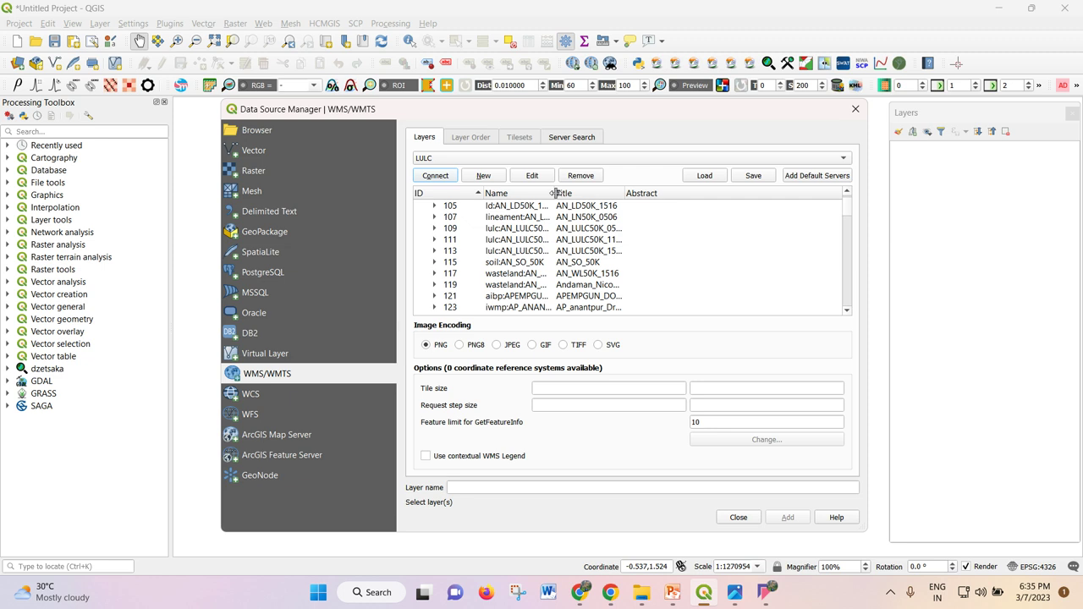
left_click_drag(555, 193, 563, 193)
left_click_drag(631, 194, 679, 194)
scroll(635, 198, "down", 2)
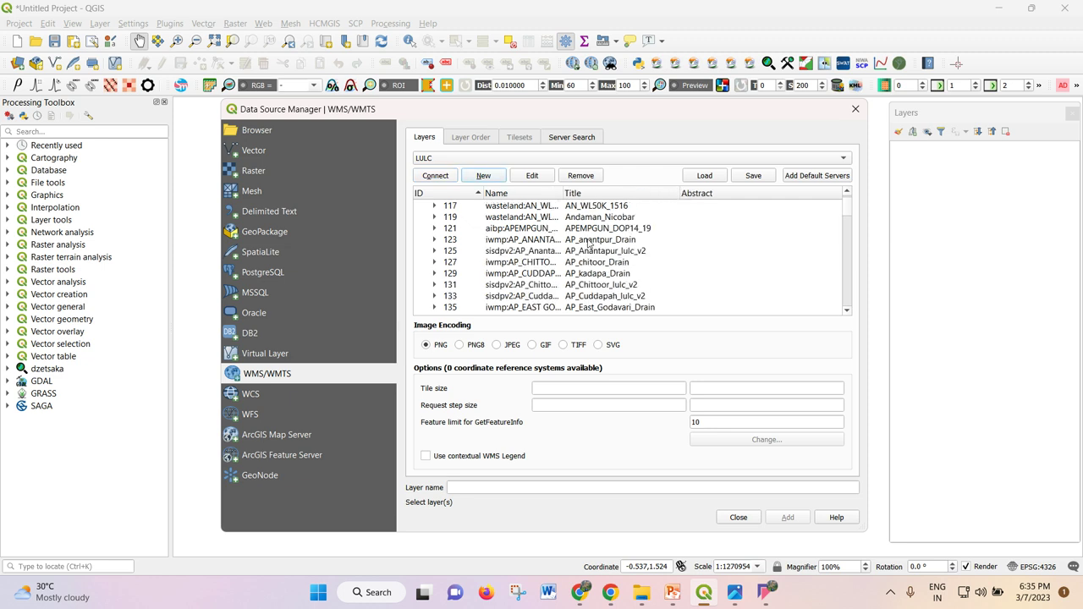
left_click_drag(564, 193, 617, 194)
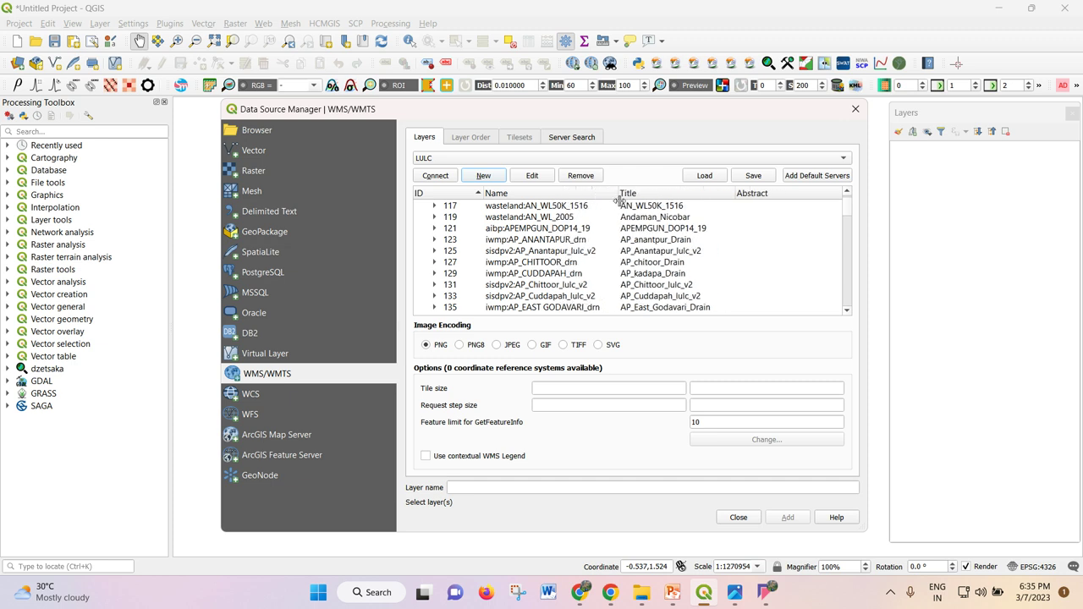
- Look through the LULC connection's layer list for the state and district land use layers, from Andhra Pradesh to Bihar
scroll(526, 247, "down", 16)
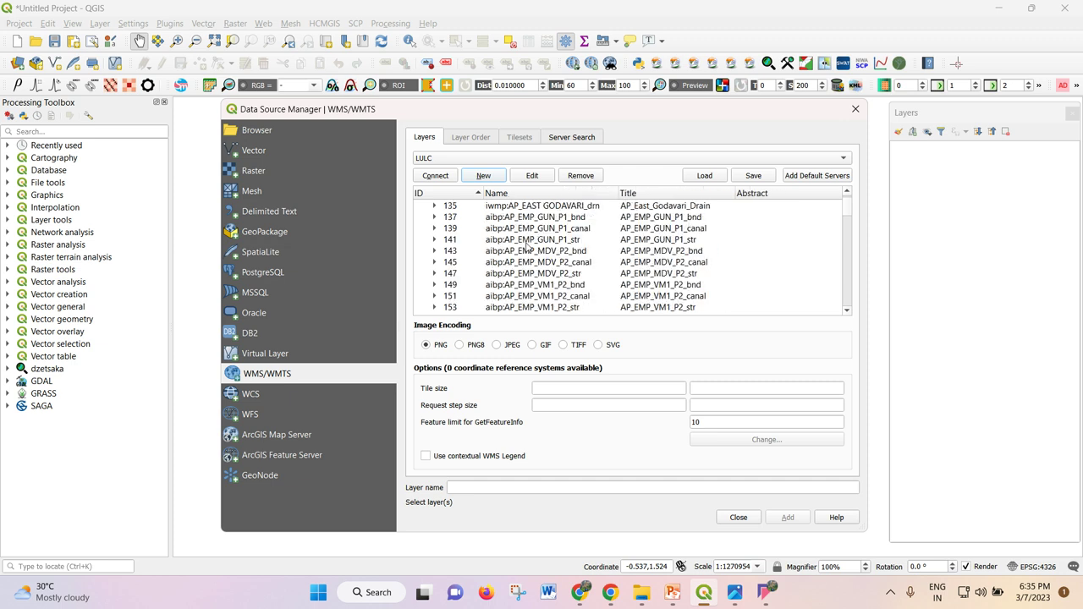
scroll(526, 247, "down", 7)
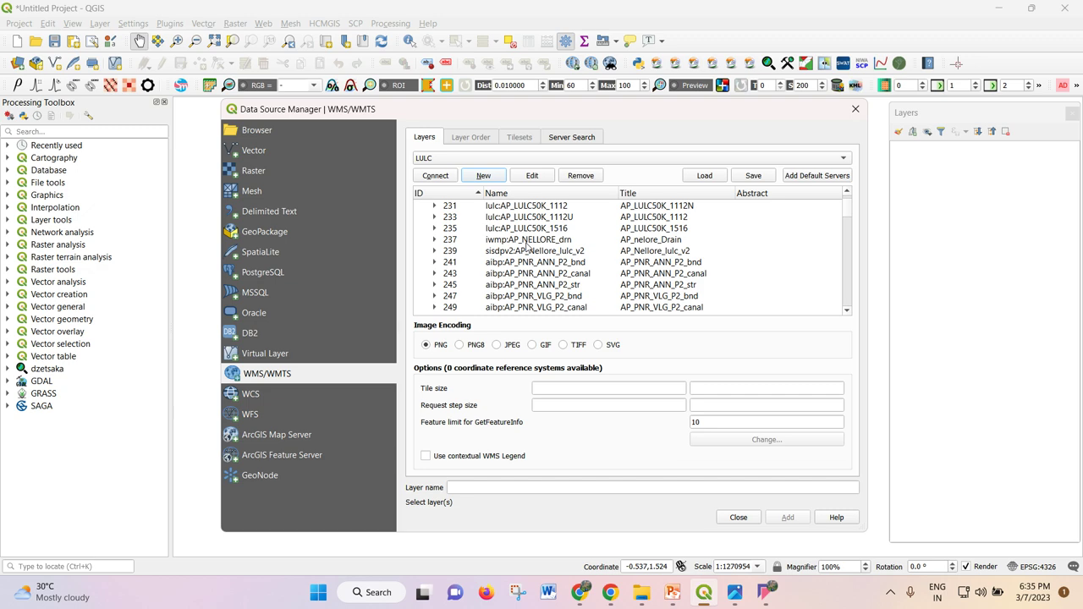
scroll(527, 245, "down", 13)
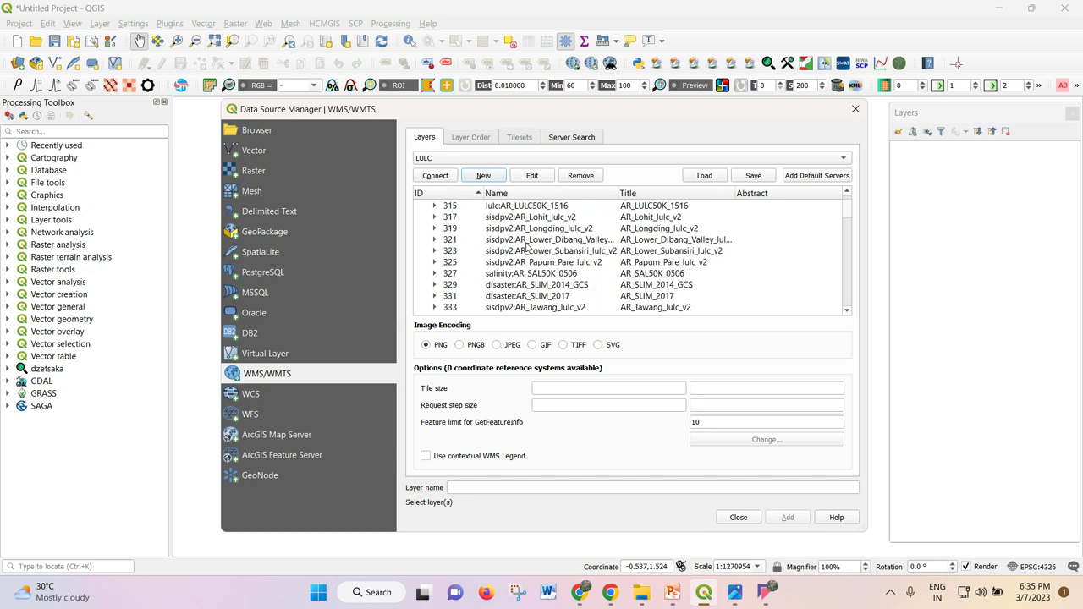
scroll(527, 247, "down", 11)
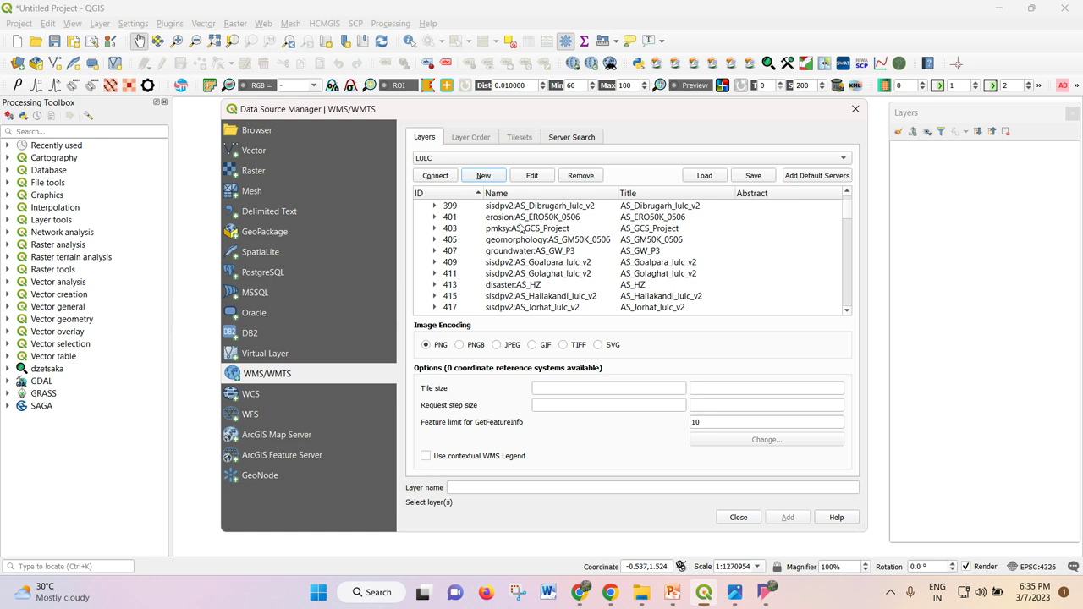
scroll(633, 279, "down", 4)
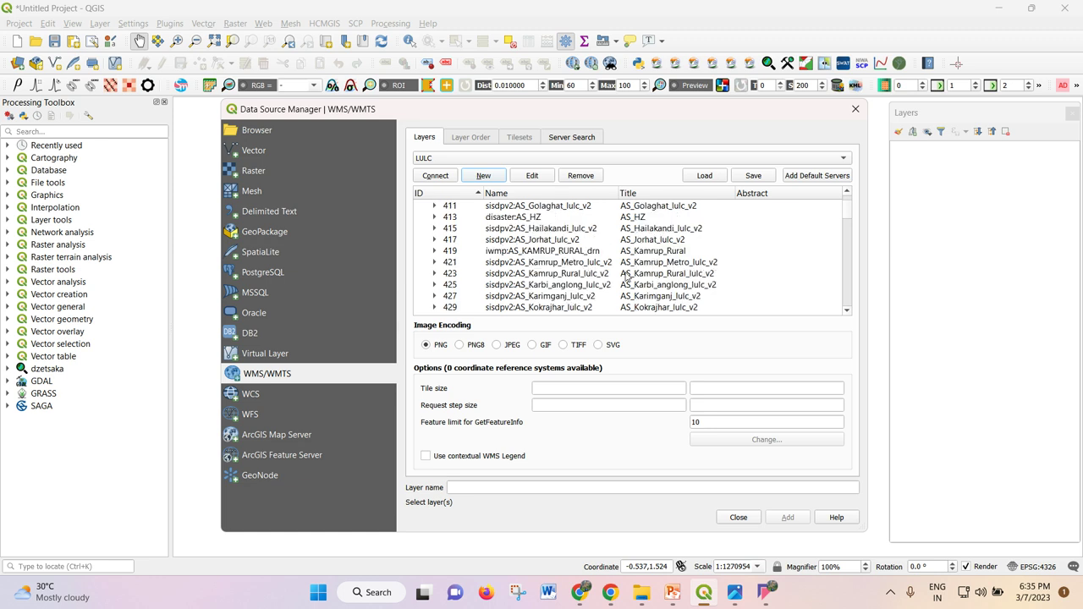
scroll(624, 278, "down", 2)
scroll(623, 277, "up", 1)
scroll(567, 274, "down", 5)
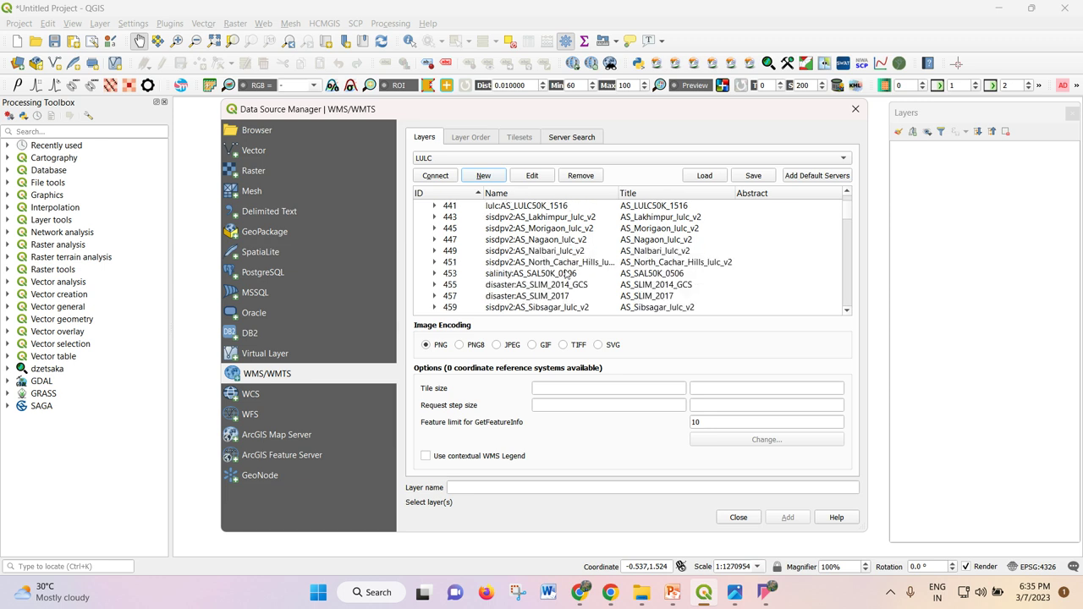
scroll(567, 274, "down", 5)
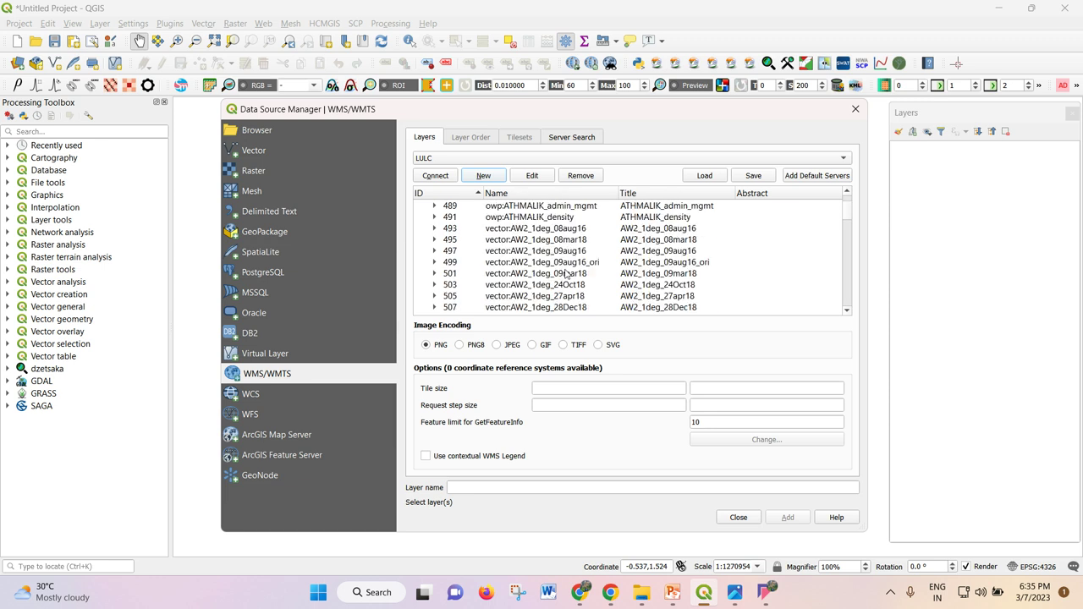
scroll(567, 274, "down", 3)
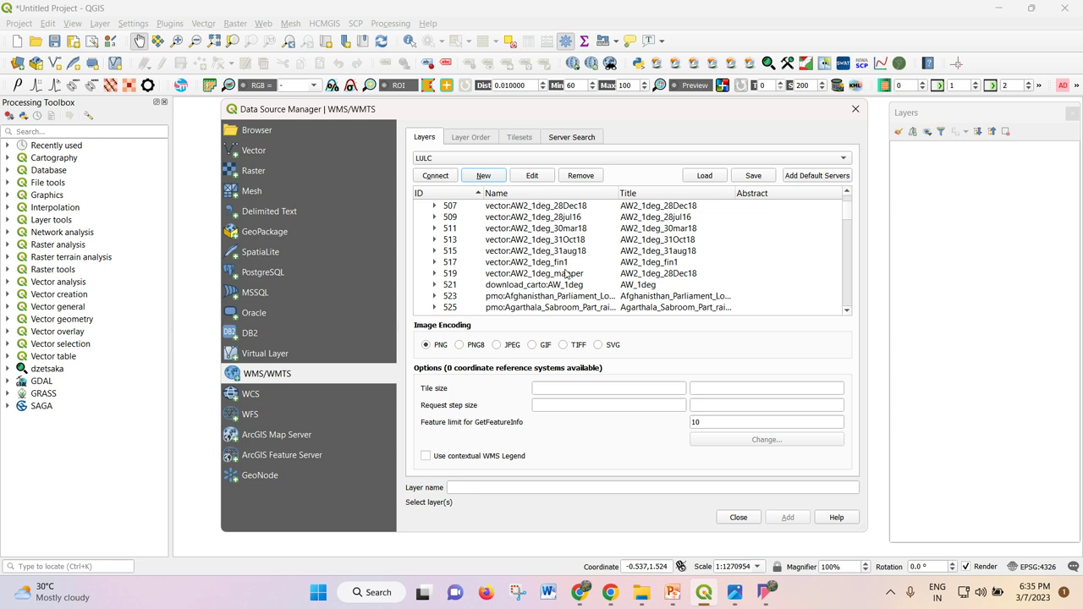
scroll(550, 289, "down", 4)
scroll(550, 289, "down", 4)
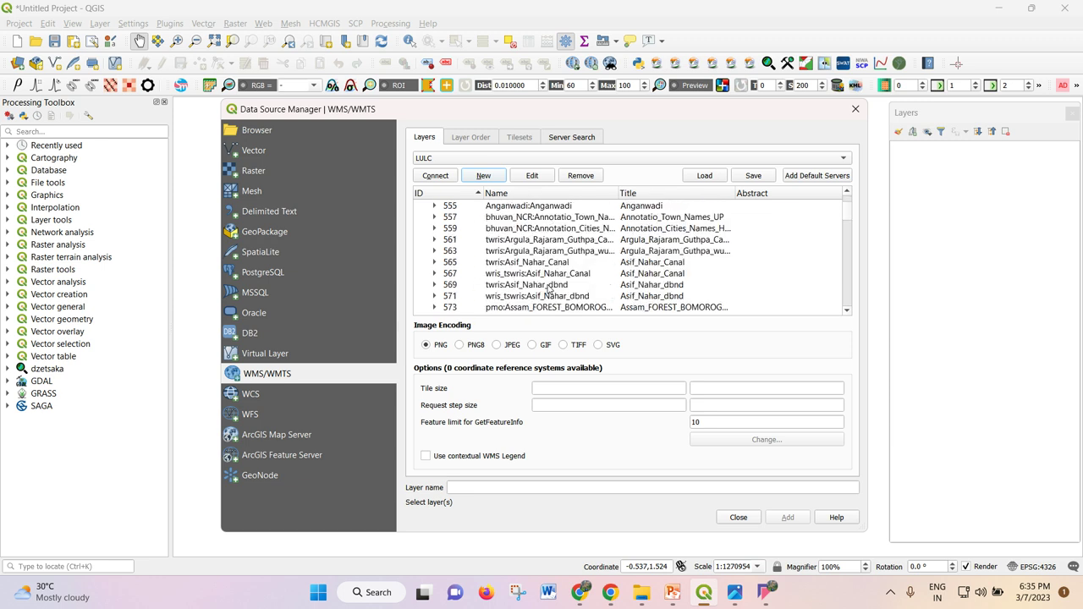
scroll(548, 289, "down", 5)
scroll(548, 289, "down", 4)
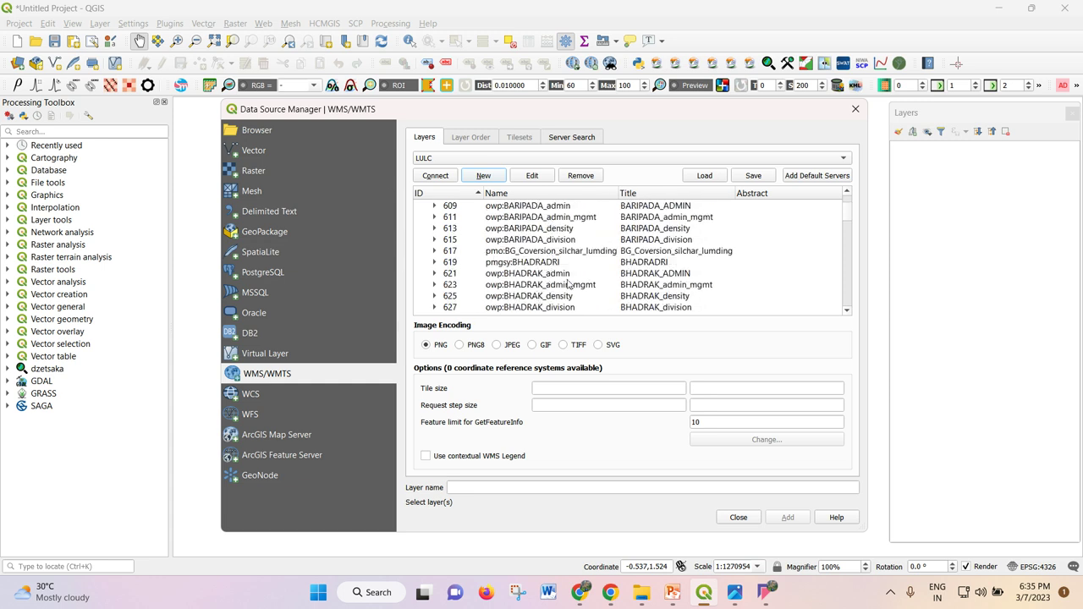
scroll(579, 284, "down", 1)
scroll(578, 283, "down", 4)
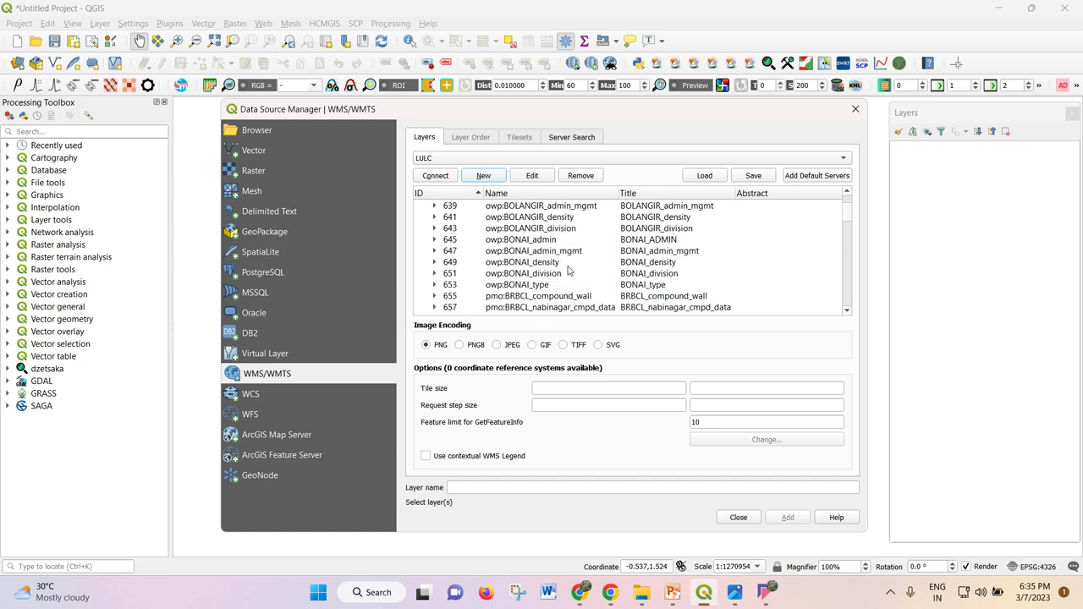
scroll(569, 271, "down", 3)
scroll(570, 275, "down", 3)
scroll(572, 283, "down", 13)
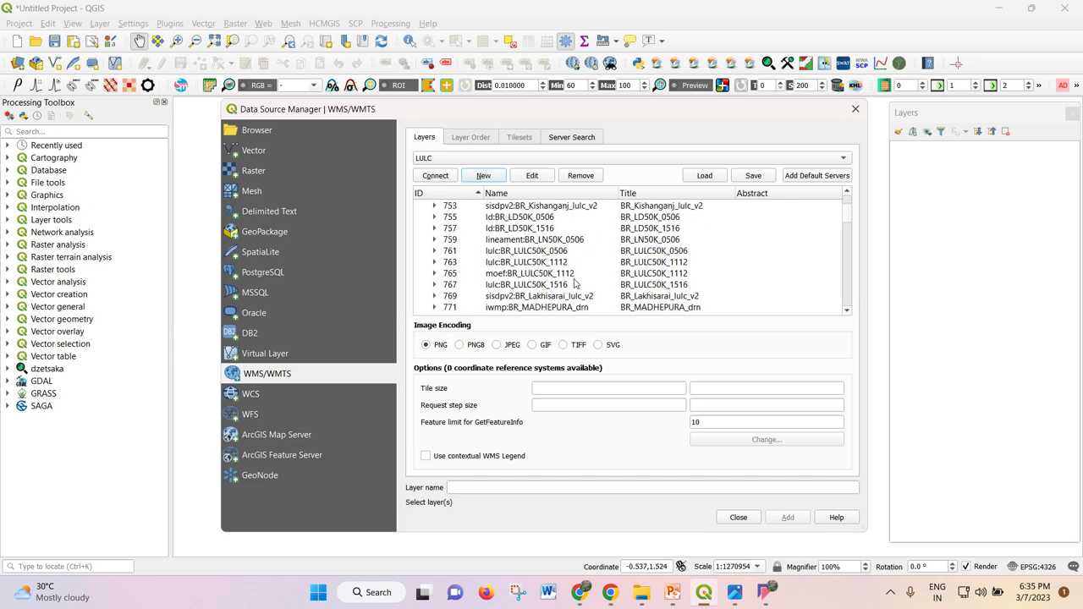
scroll(559, 300, "down", 3)
scroll(556, 290, "down", 12)
- Find the West Bengal entries far down the layer list and select the sisdpv2:WB_Darjeeling_lulc_v2 layer
left_click_drag(848, 222, 845, 285)
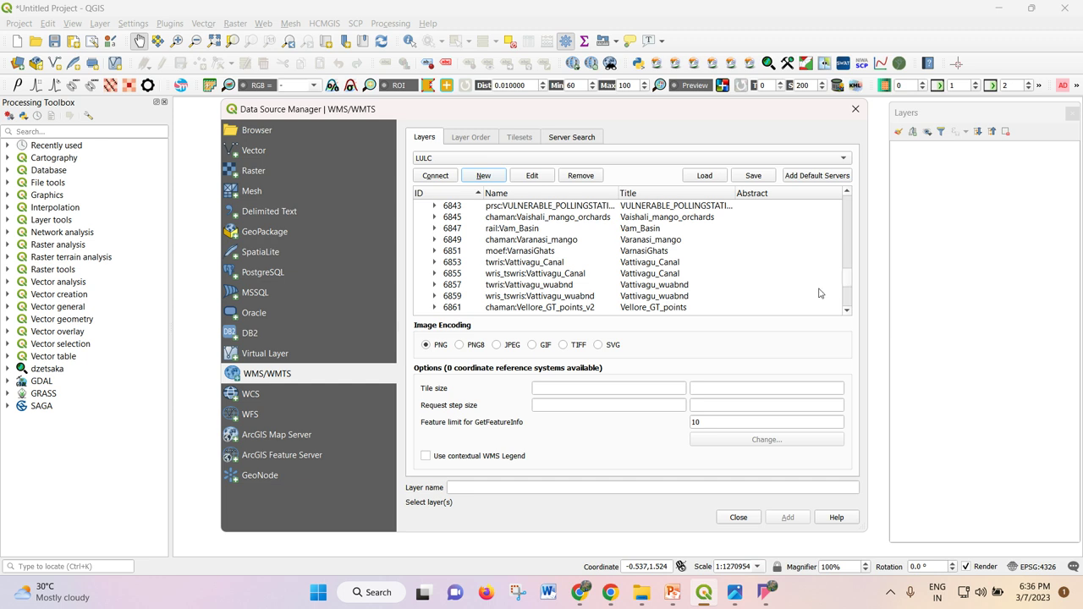
scroll(579, 285, "down", 3)
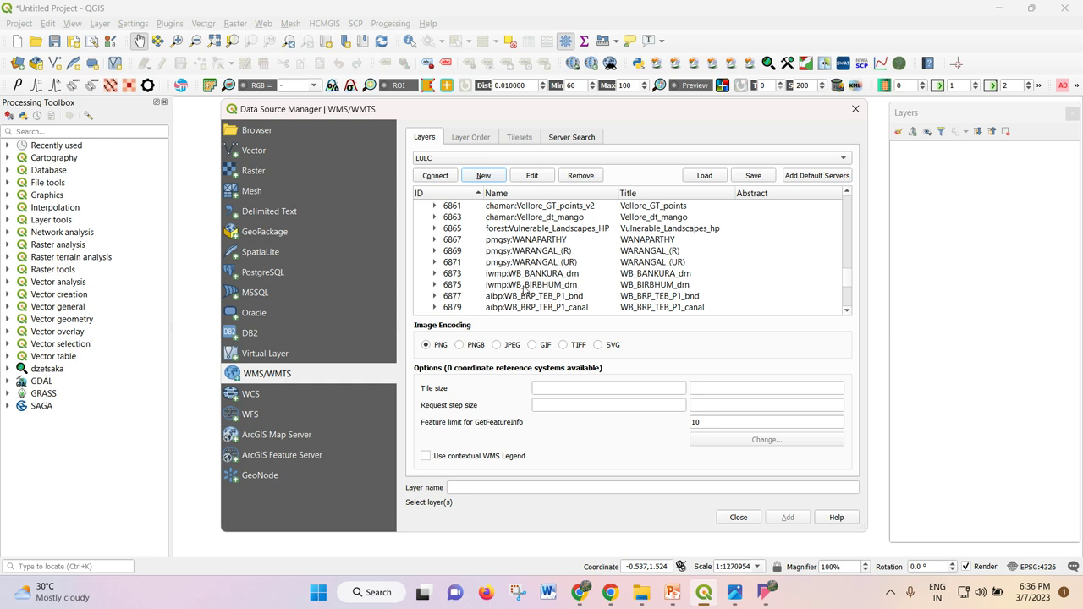
scroll(523, 296, "down", 2)
scroll(525, 290, "down", 3)
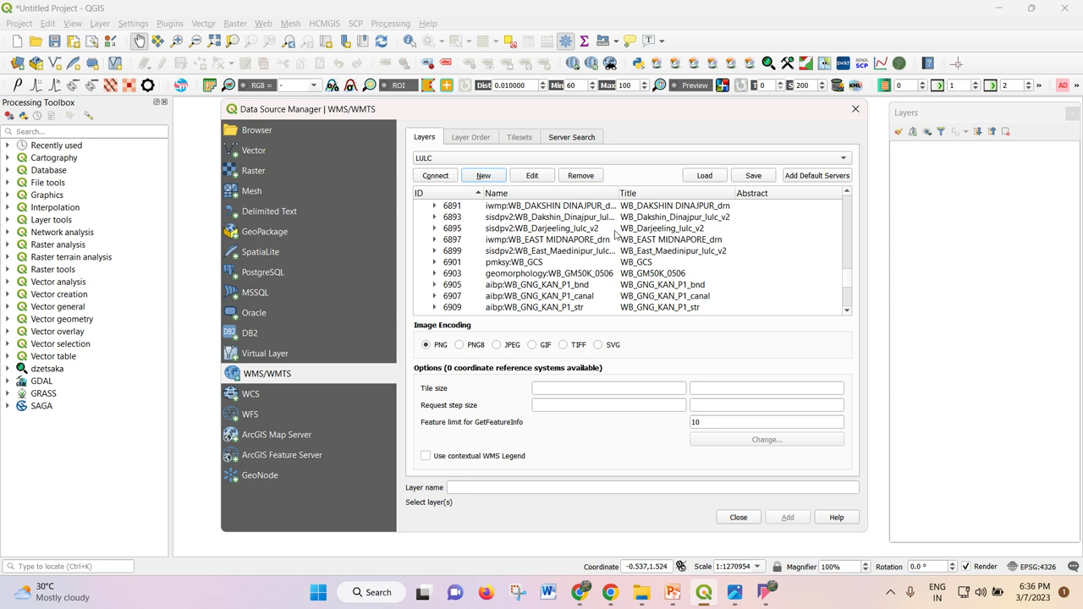
left_click(567, 229)
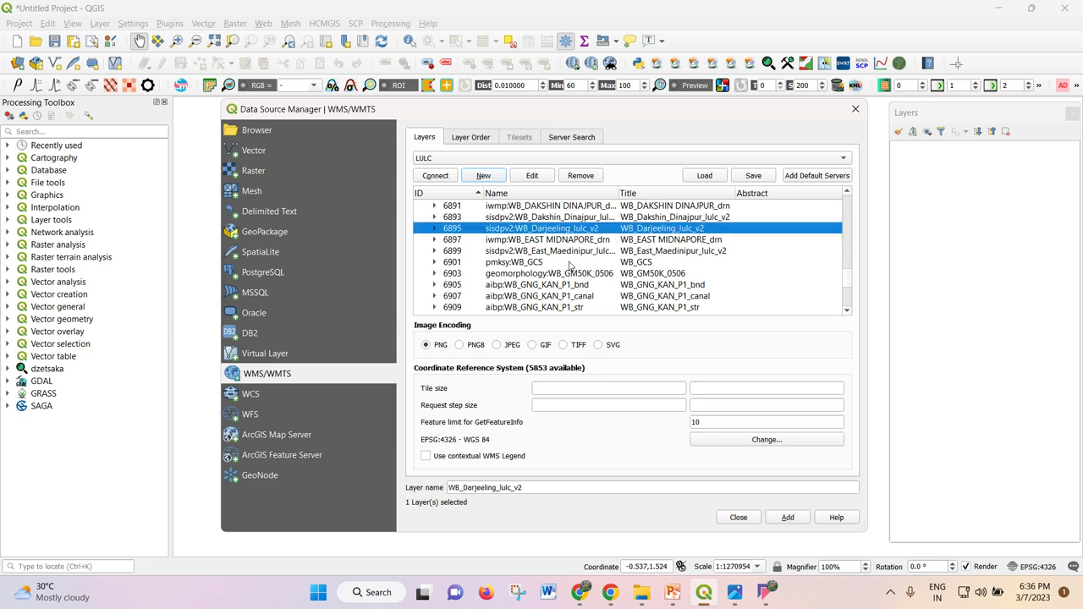
- Examine the remaining West Bengal layers and the thematic layers listed after them, keeping the Darjeeling layer selected
scroll(576, 253, "down", 4)
scroll(579, 288, "down", 2)
scroll(560, 279, "down", 3)
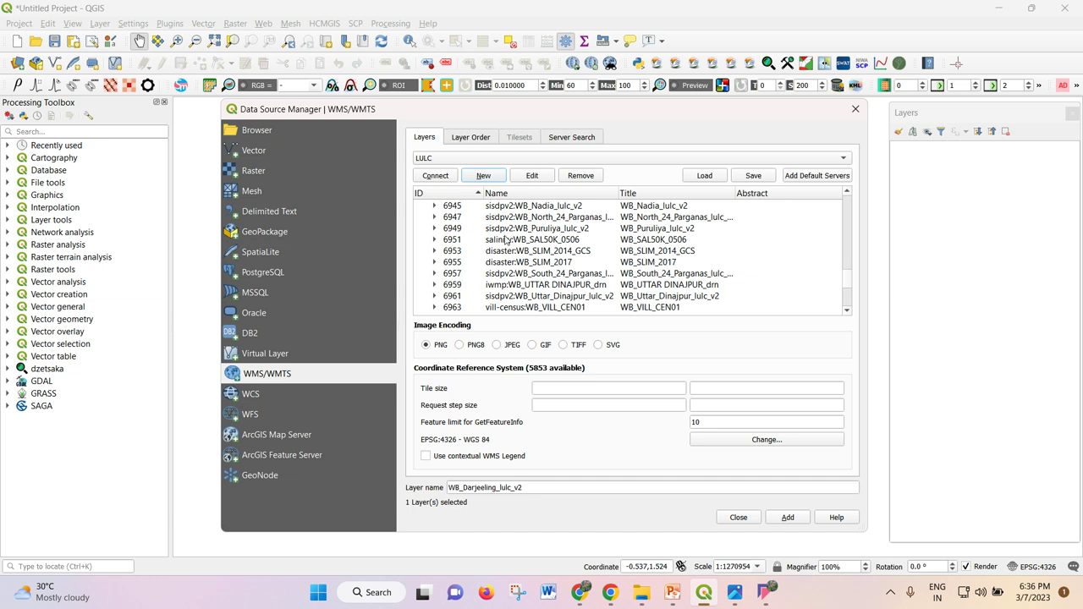
scroll(533, 267, "down", 1)
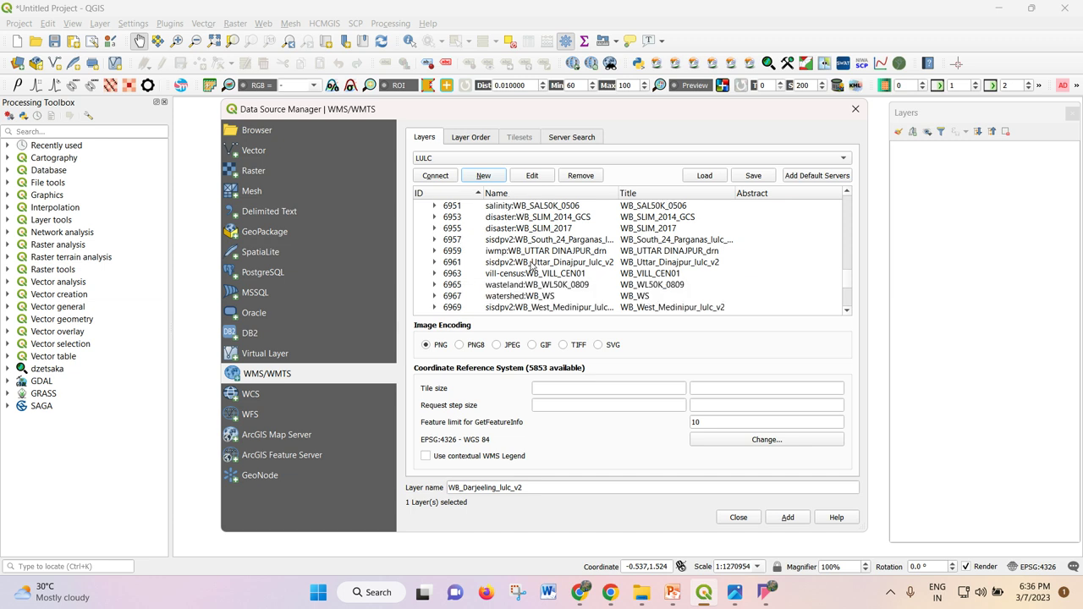
scroll(530, 300, "down", 2)
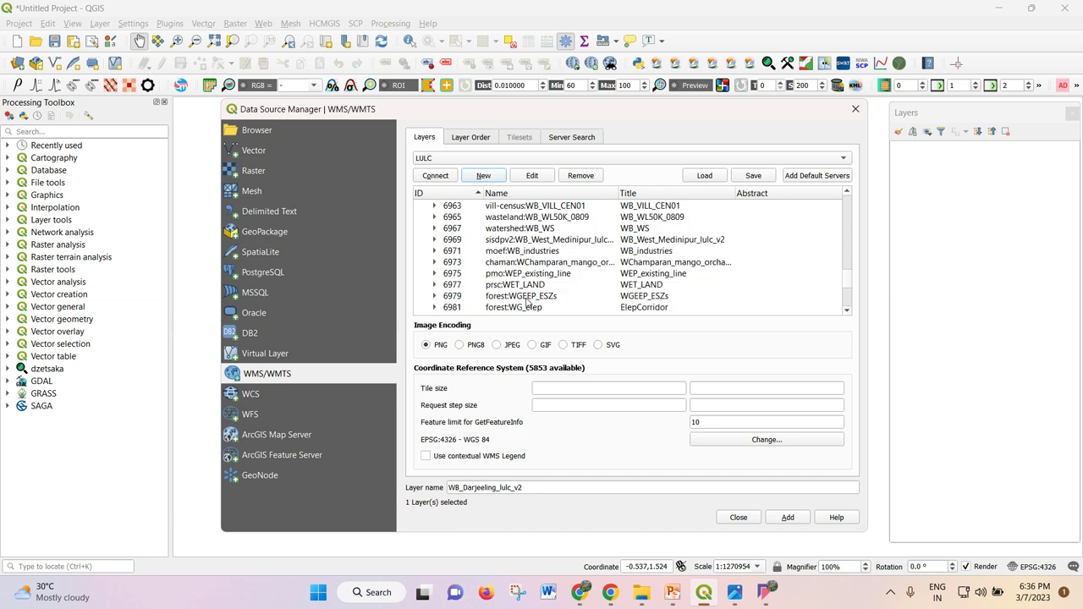
scroll(565, 295, "down", 2)
scroll(580, 306, "down", 1)
scroll(555, 290, "down", 1)
scroll(554, 290, "down", 4)
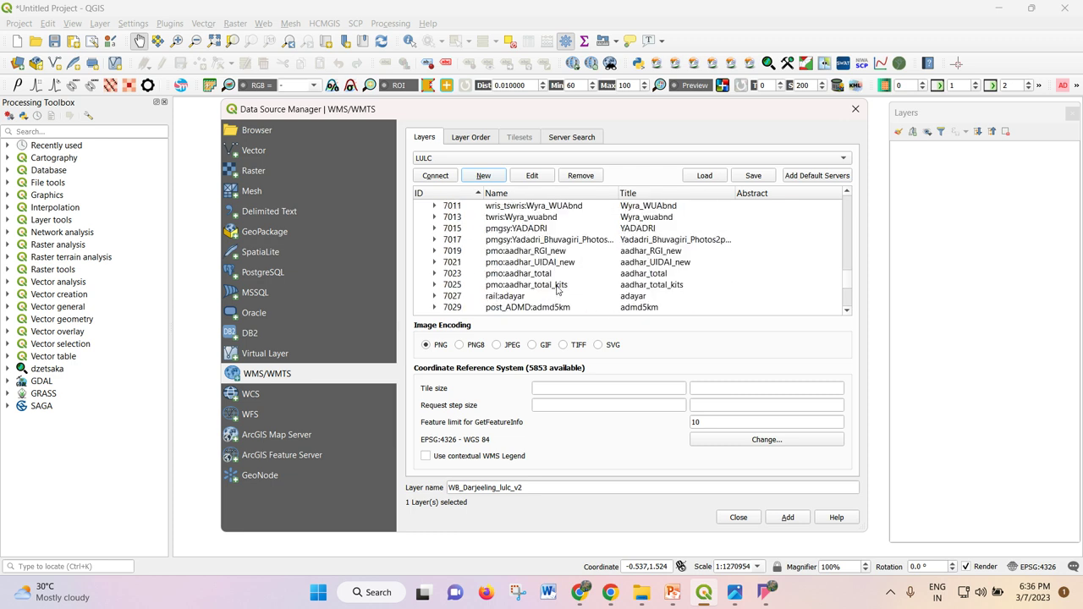
scroll(558, 291, "down", 3)
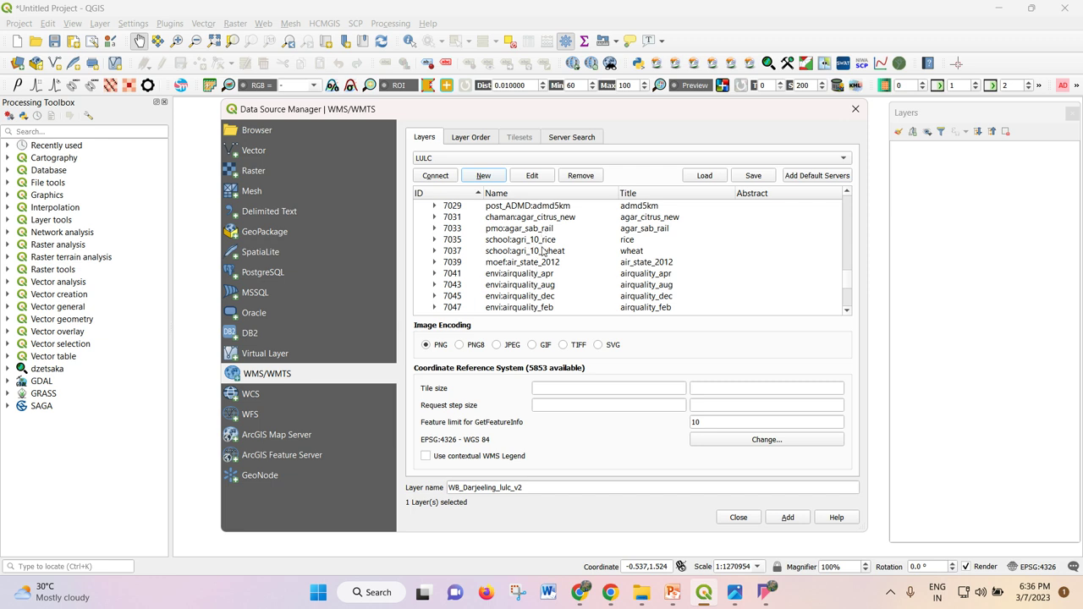
scroll(544, 252, "down", 1)
scroll(543, 253, "down", 8)
scroll(543, 252, "down", 2)
scroll(542, 252, "down", 11)
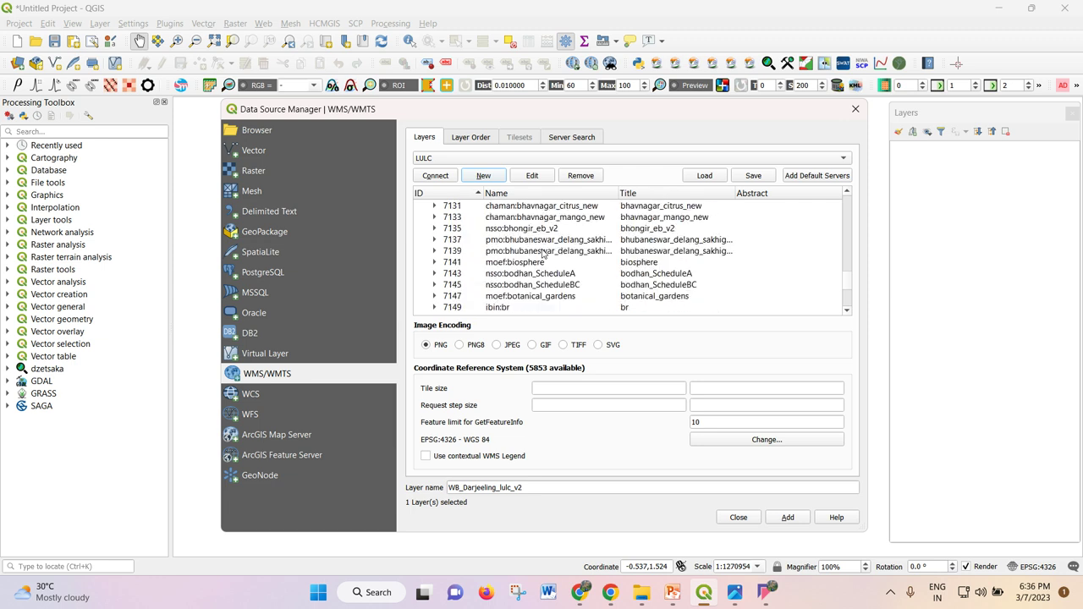
scroll(543, 252, "down", 13)
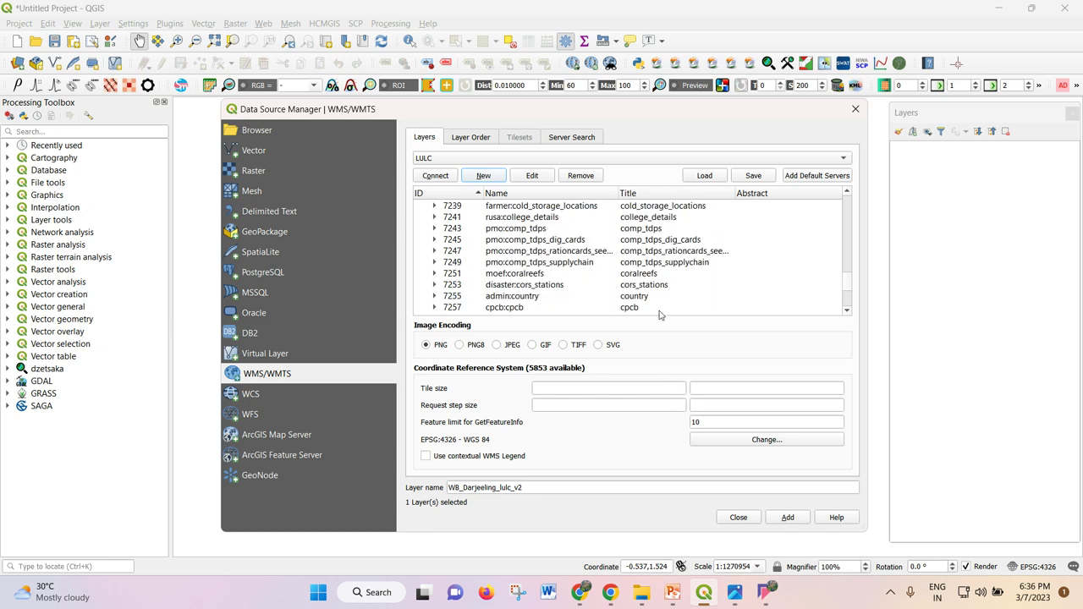
- Look through the thematic layers after the West Bengal entries, from the Western Himalaya and wildlife layers to the hrcm municipal ones
scroll(665, 306, "up", 11)
scroll(667, 296, "up", 13)
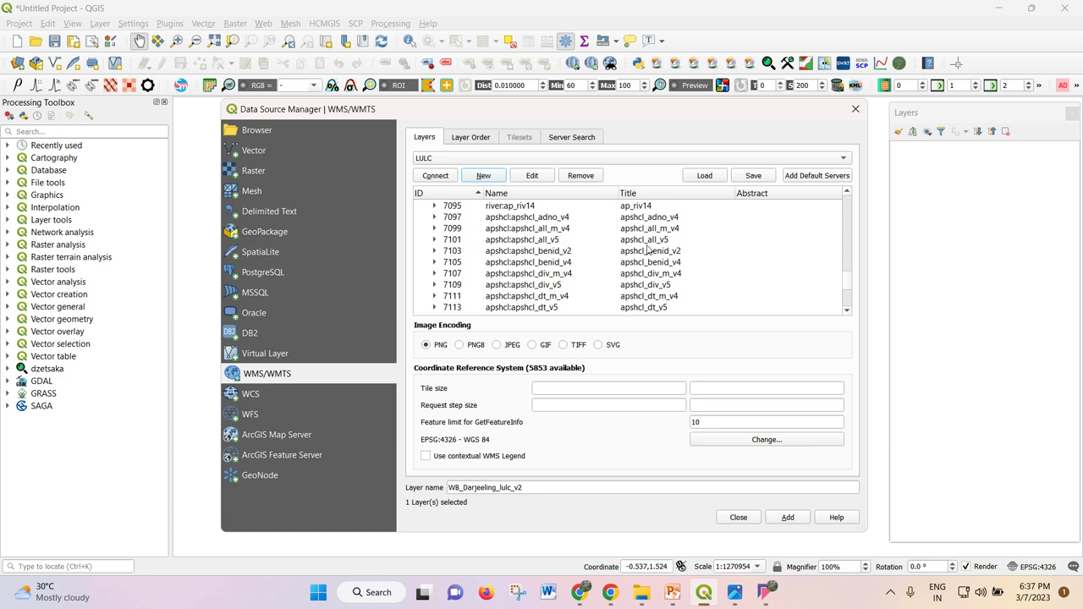
scroll(648, 250, "up", 2)
scroll(648, 250, "up", 5)
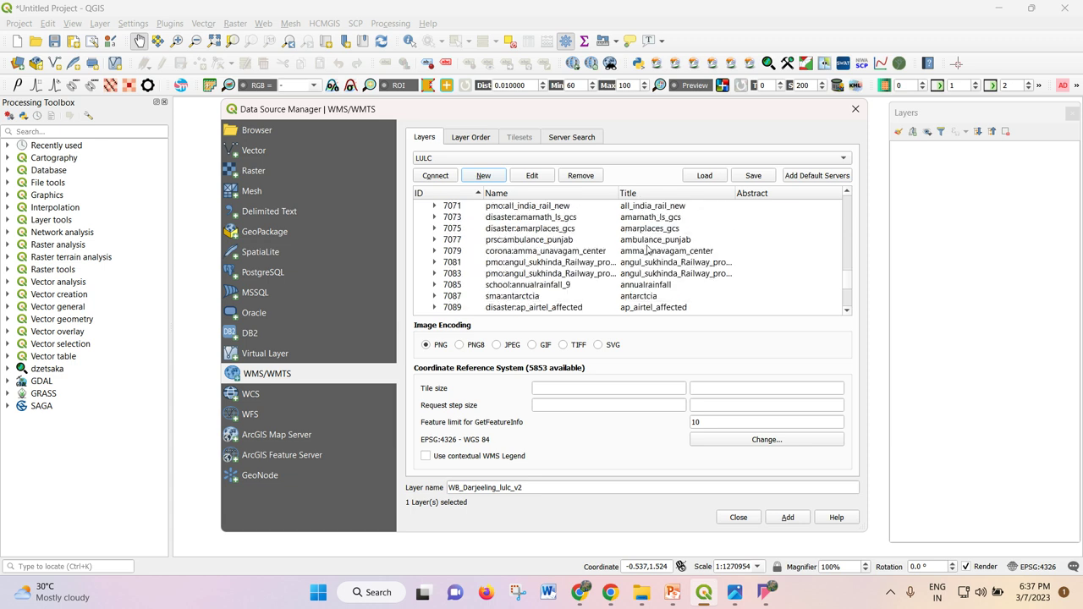
scroll(648, 249, "up", 8)
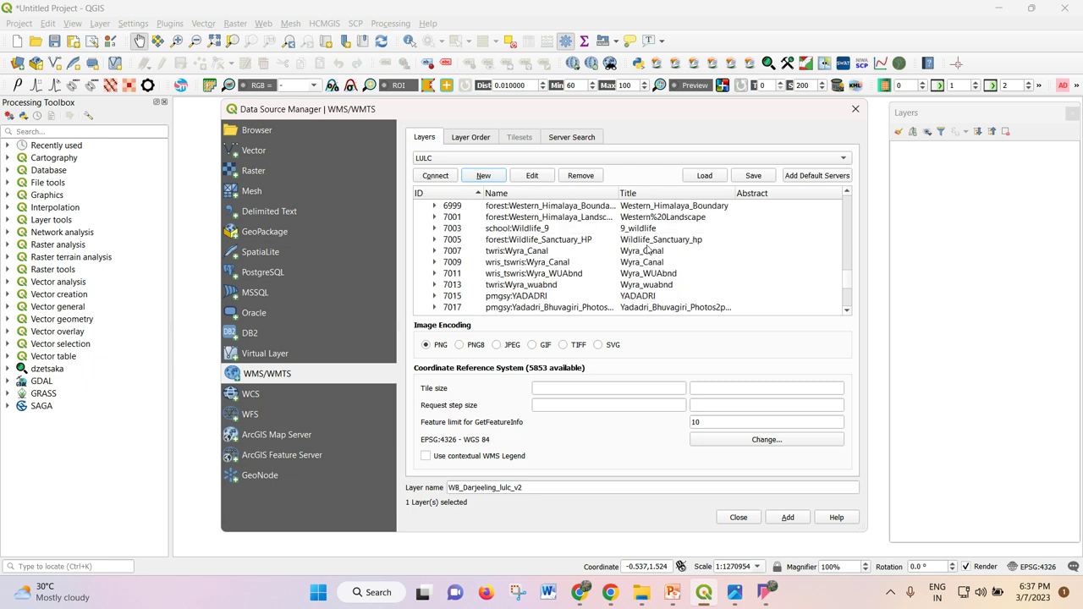
scroll(578, 264, "down", 15)
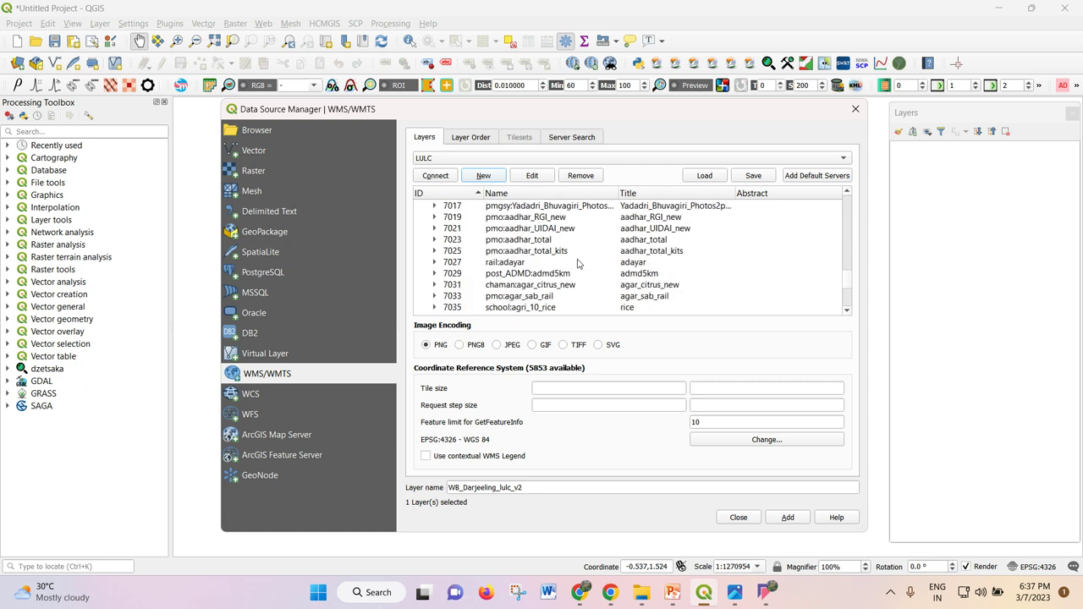
scroll(578, 265, "down", 15)
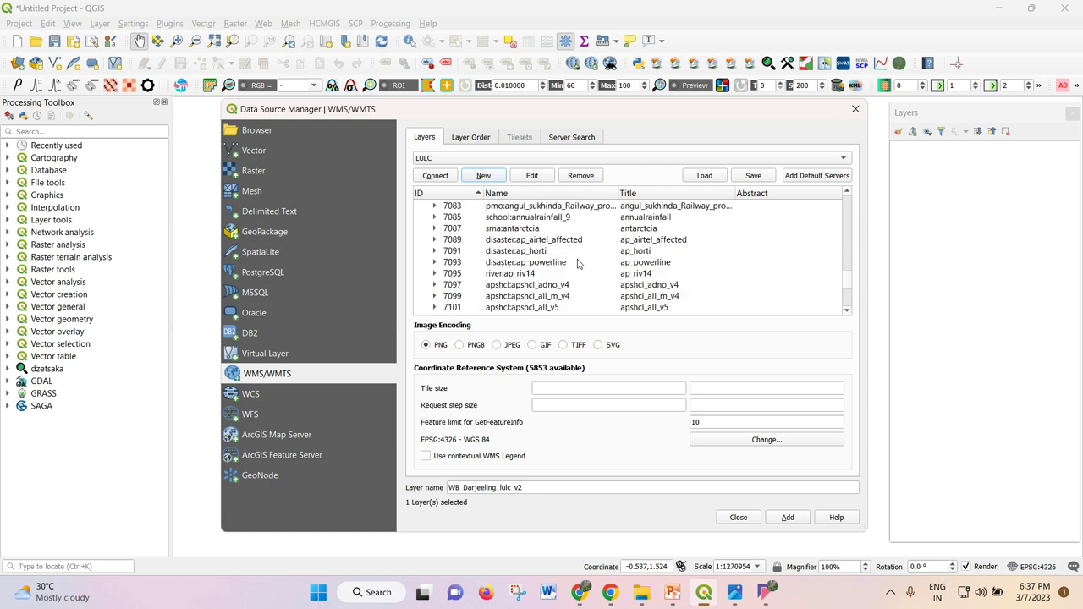
scroll(578, 264, "down", 20)
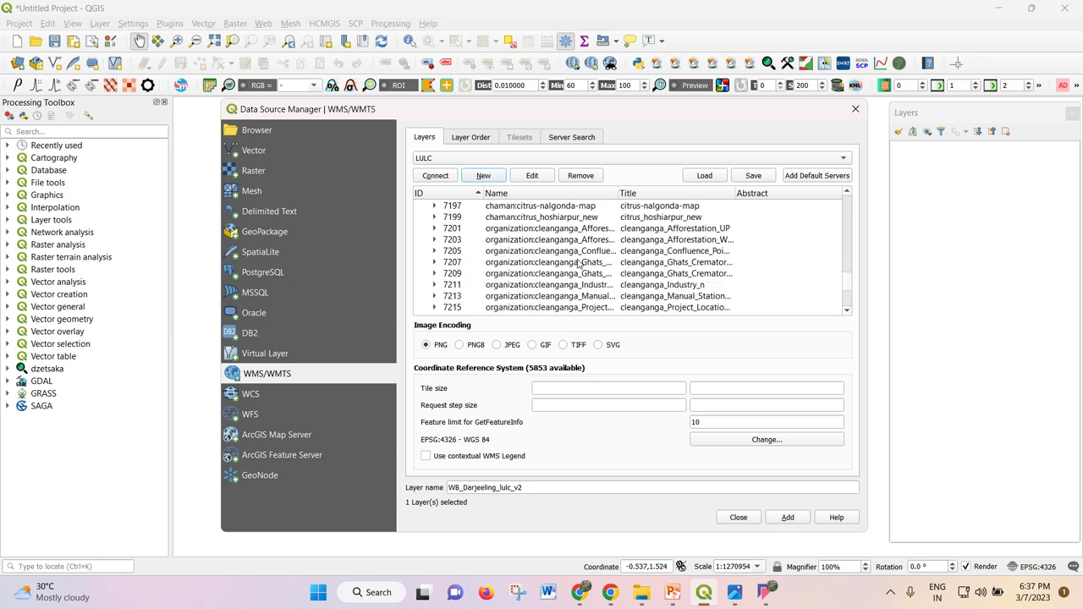
scroll(578, 265, "down", 20)
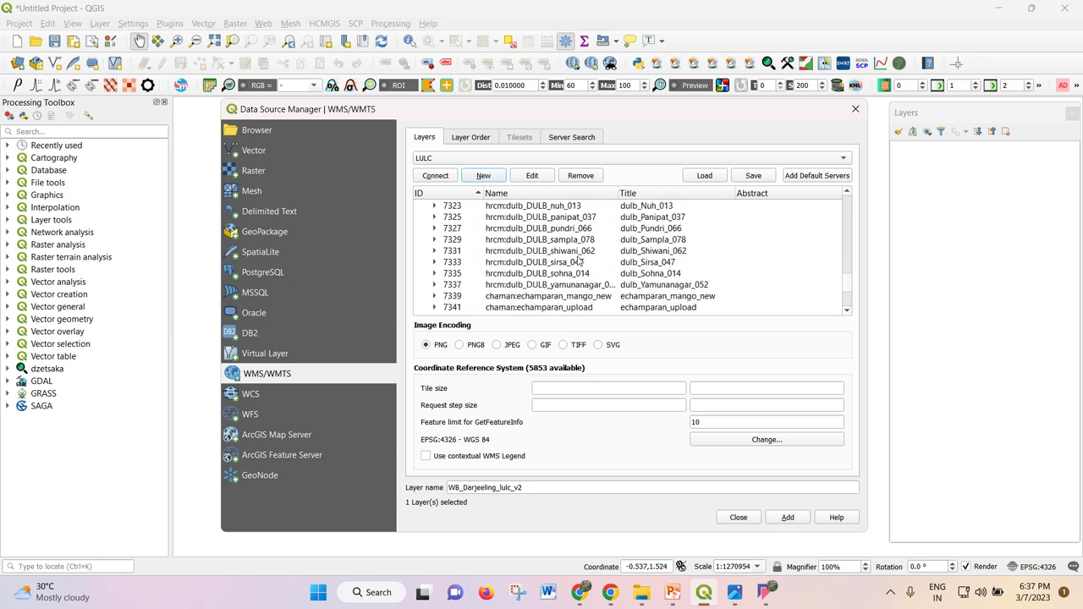
scroll(578, 265, "down", 20)
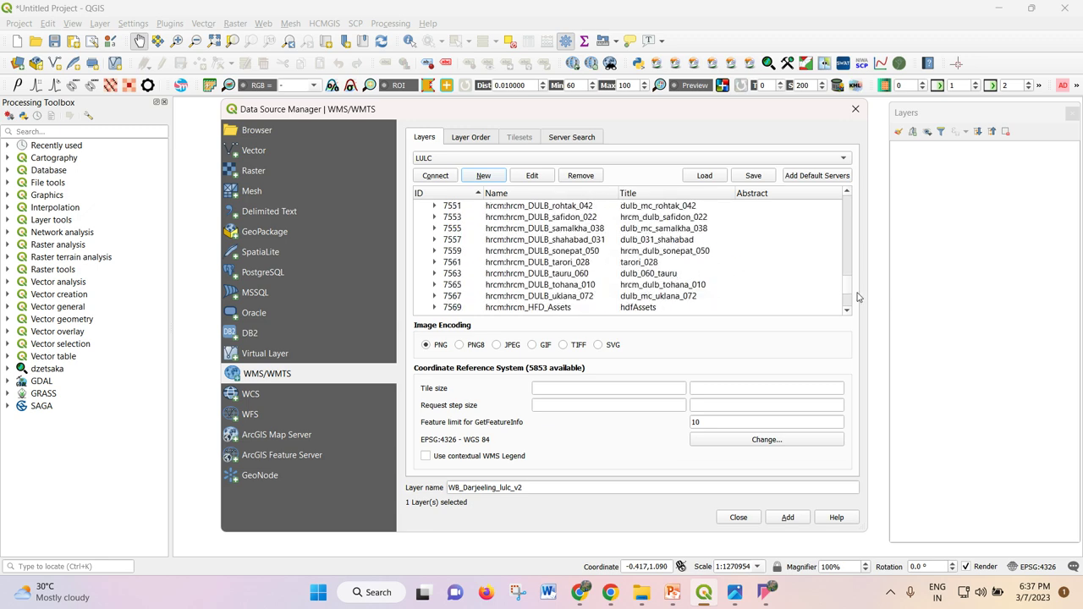
- Go back to the state-prefixed layers from Manipur to Punjab and select the lulc:PB_LULC50K_1516 layer
left_click_drag(849, 293, 839, 242)
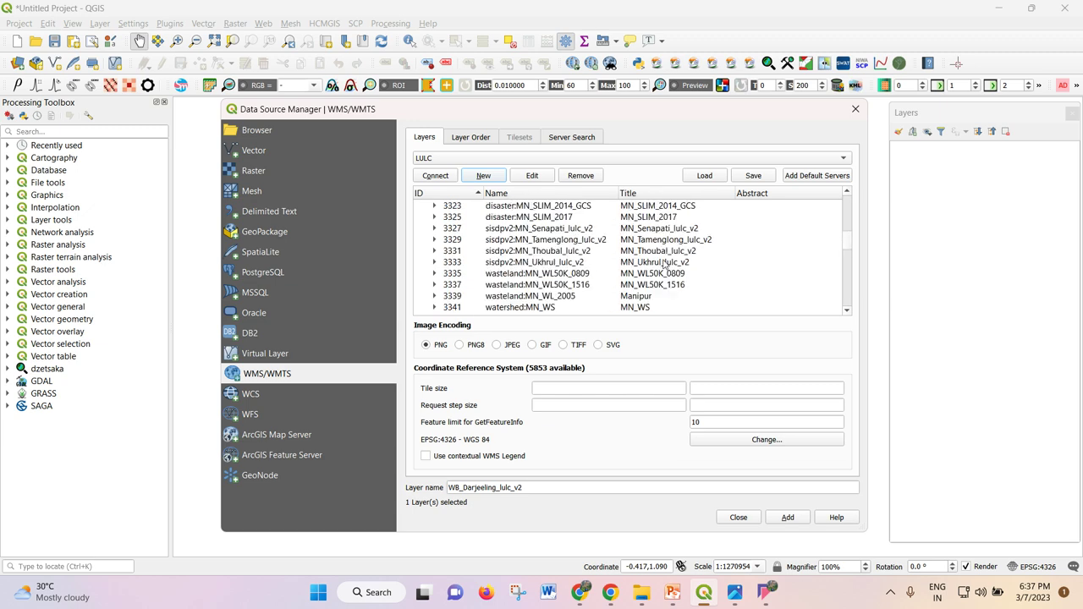
scroll(529, 239, "down", 20)
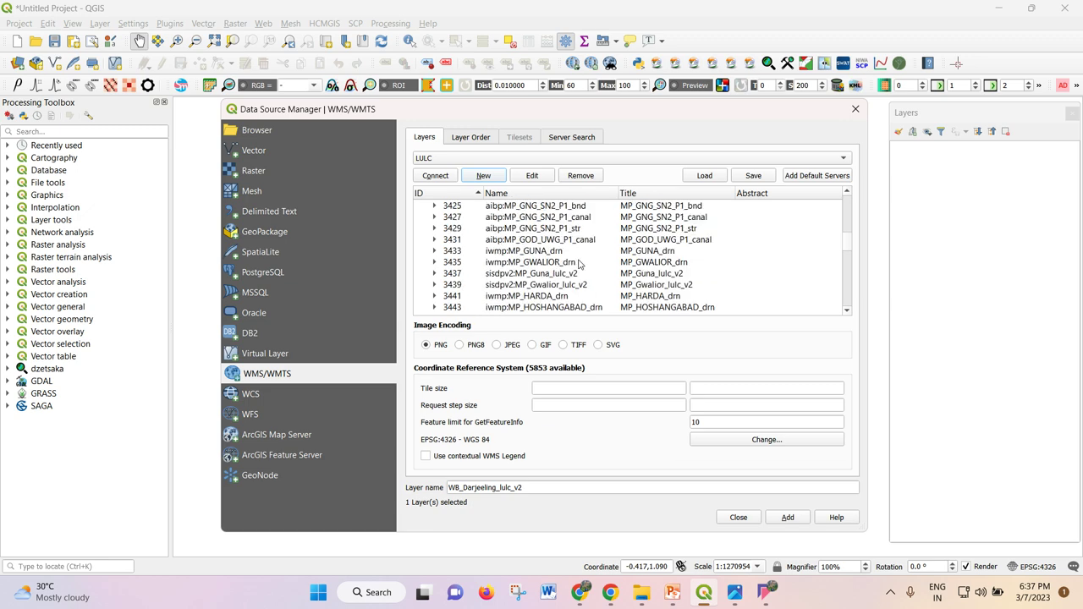
scroll(584, 261, "down", 20)
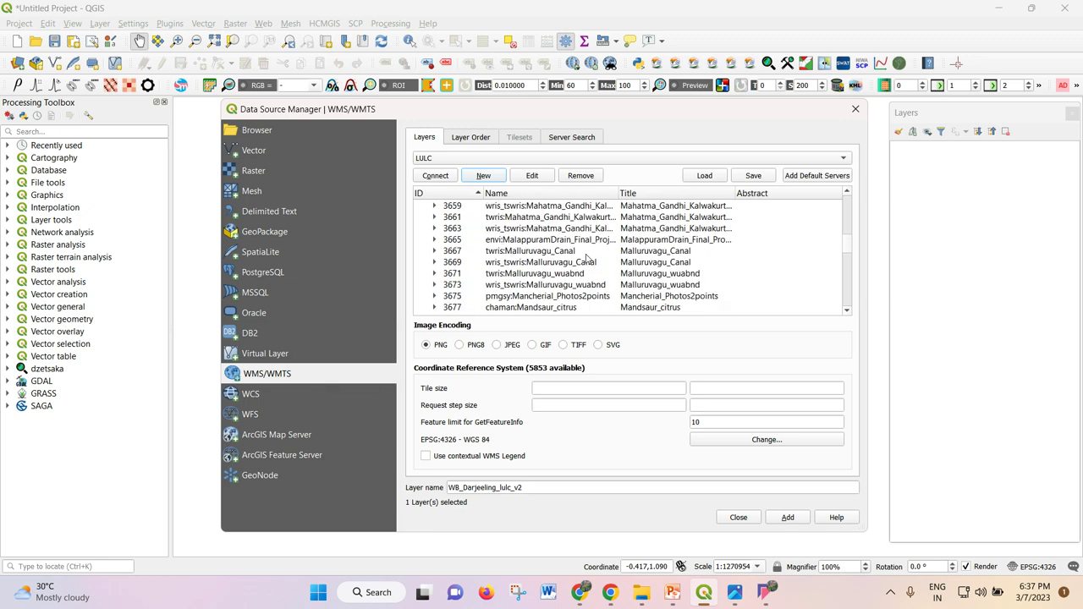
scroll(586, 258, "down", 17)
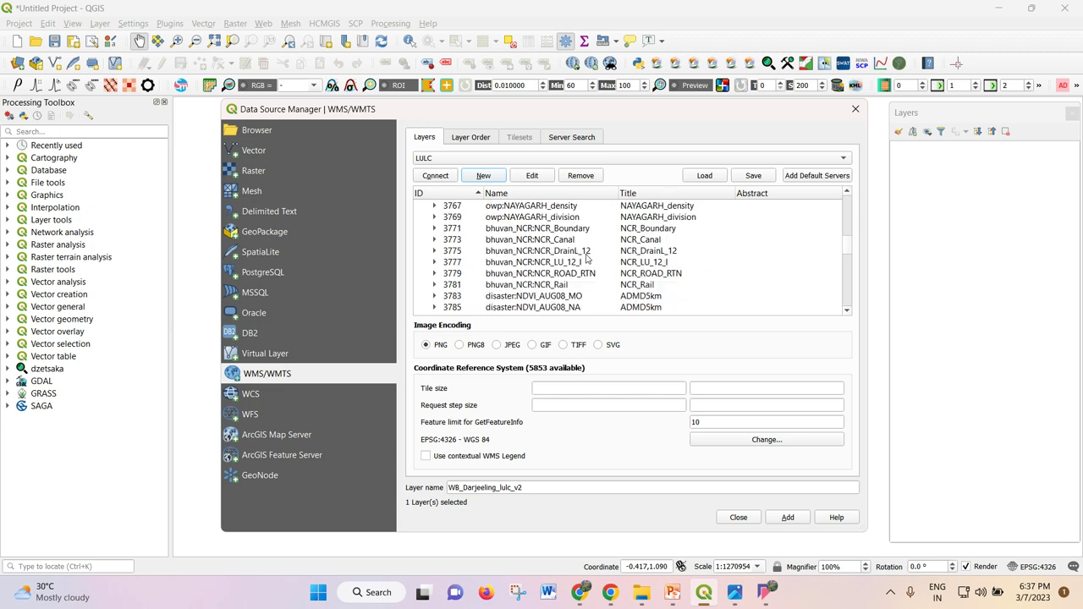
scroll(590, 258, "down", 7)
scroll(666, 282, "down", 16)
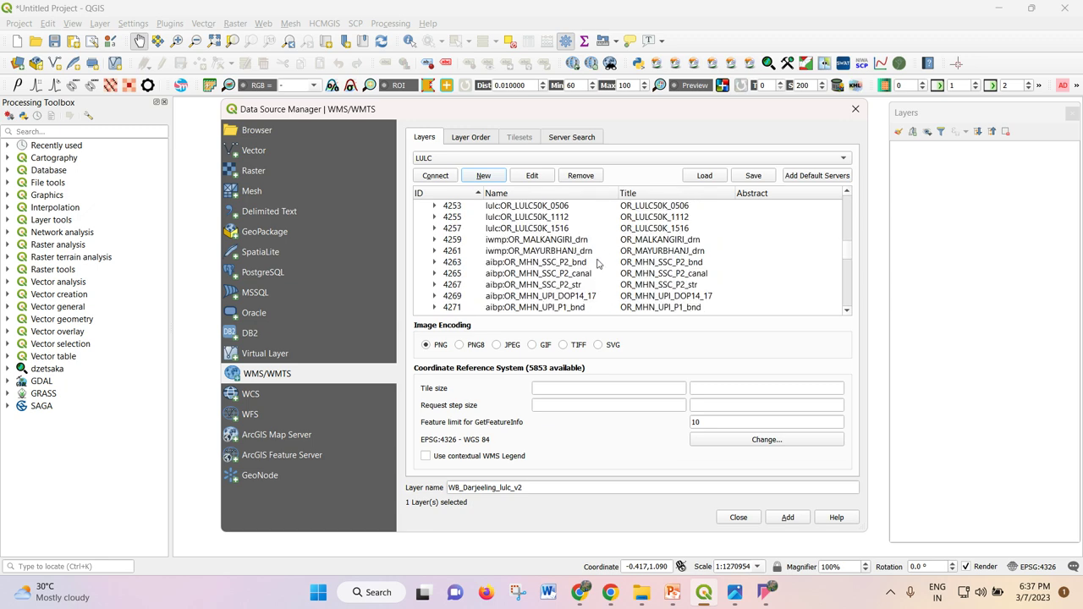
scroll(567, 275, "down", 2)
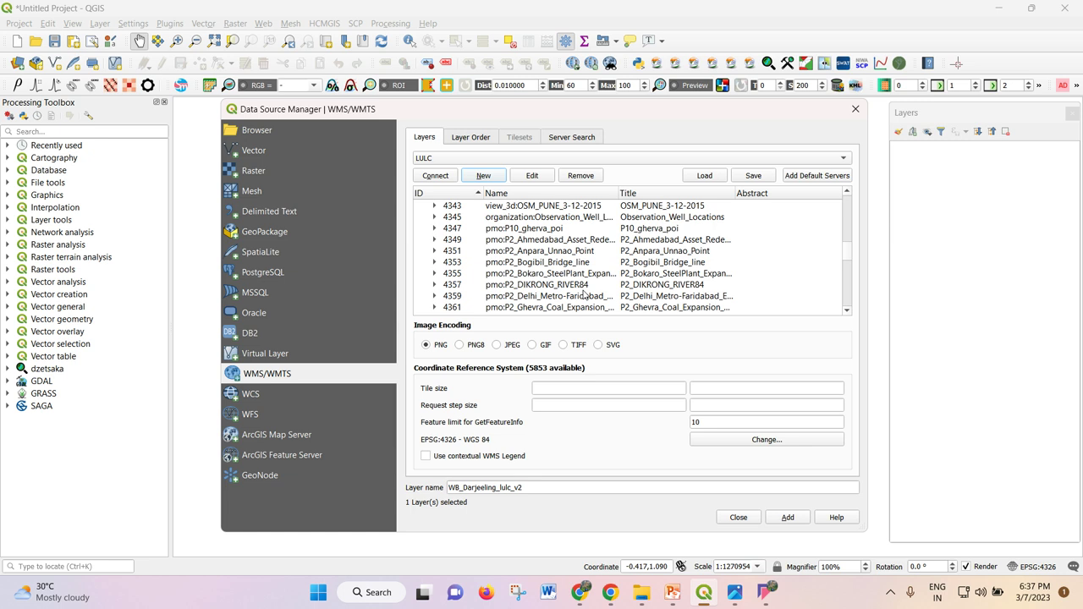
scroll(558, 282, "down", 4)
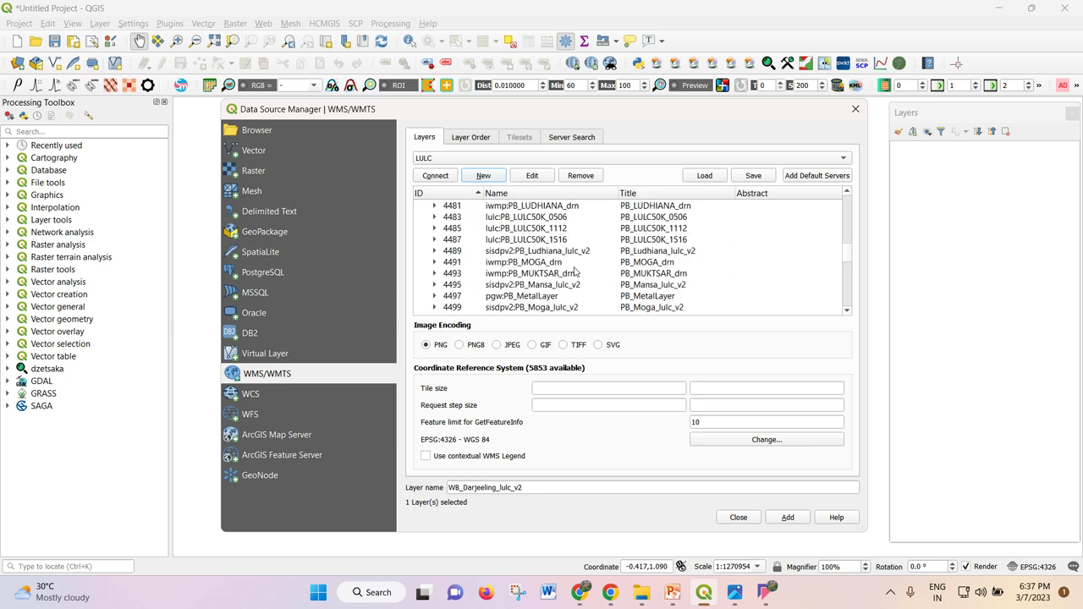
left_click(584, 241)
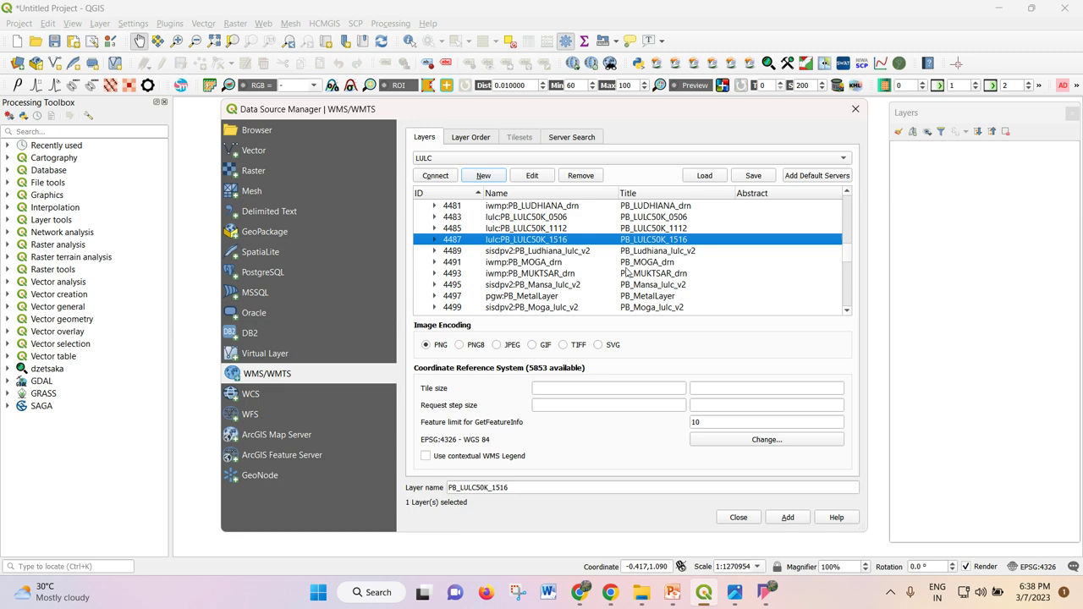
- Find the sisdp_phase2 10K land use layers beyond the Rajasthan entries and select SISDP_P2_LULC_10K_2016_2019_ASM_CHARAIDEO
scroll(627, 273, "down", 14)
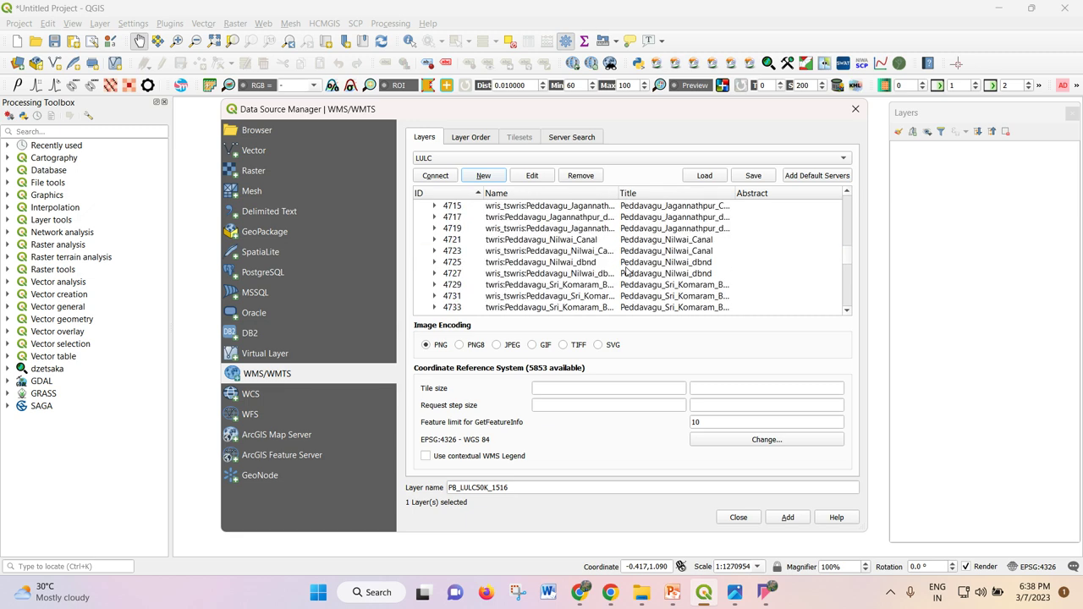
scroll(617, 267, "down", 4)
scroll(612, 268, "down", 13)
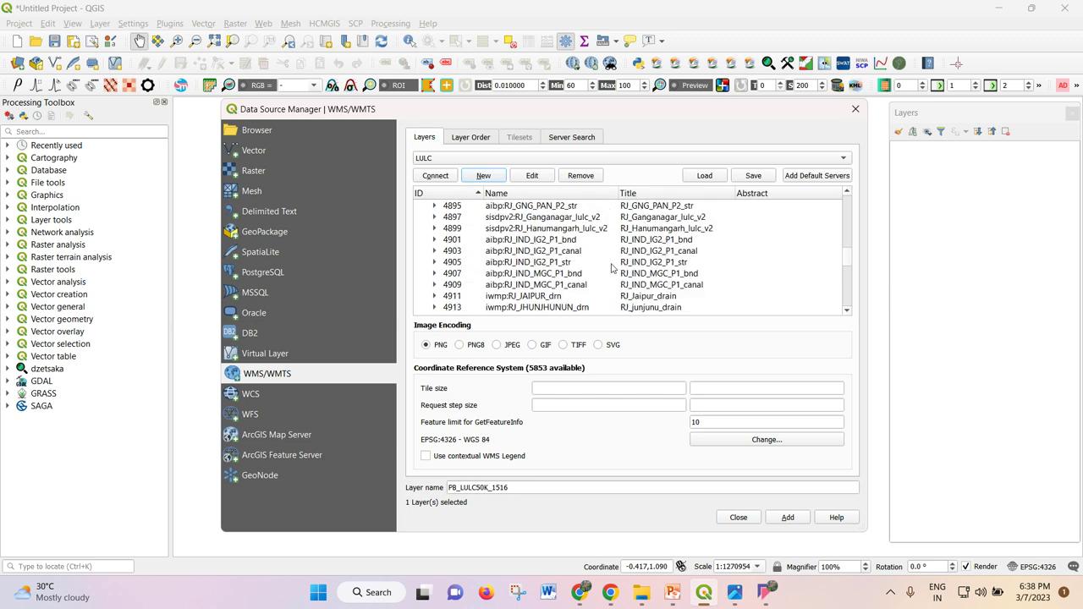
scroll(662, 268, "up", 1)
scroll(663, 268, "down", 16)
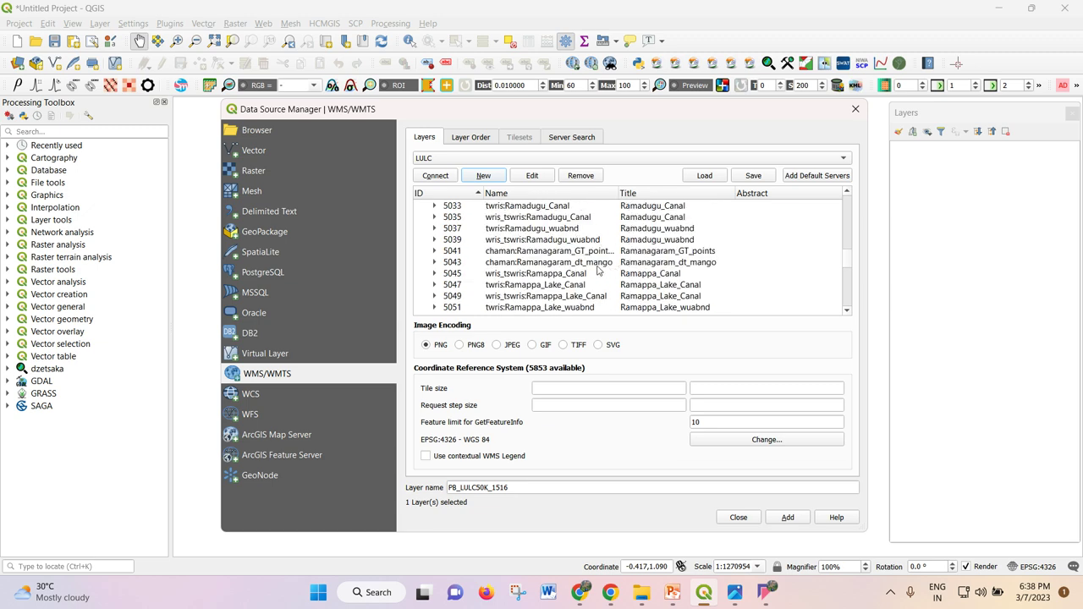
scroll(600, 269, "down", 20)
scroll(588, 264, "down", 6)
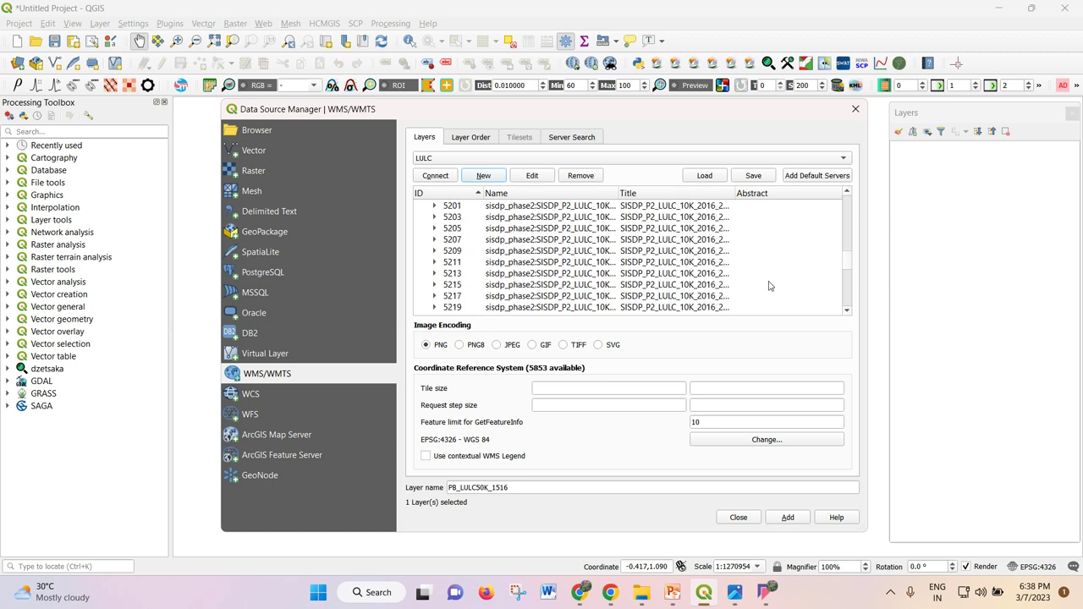
left_click(846, 263)
- Look through the Chhattisgarh and Bihar layers for their LULC50K state layers and district lulc_v2 layers
left_click_drag(849, 266, 840, 225)
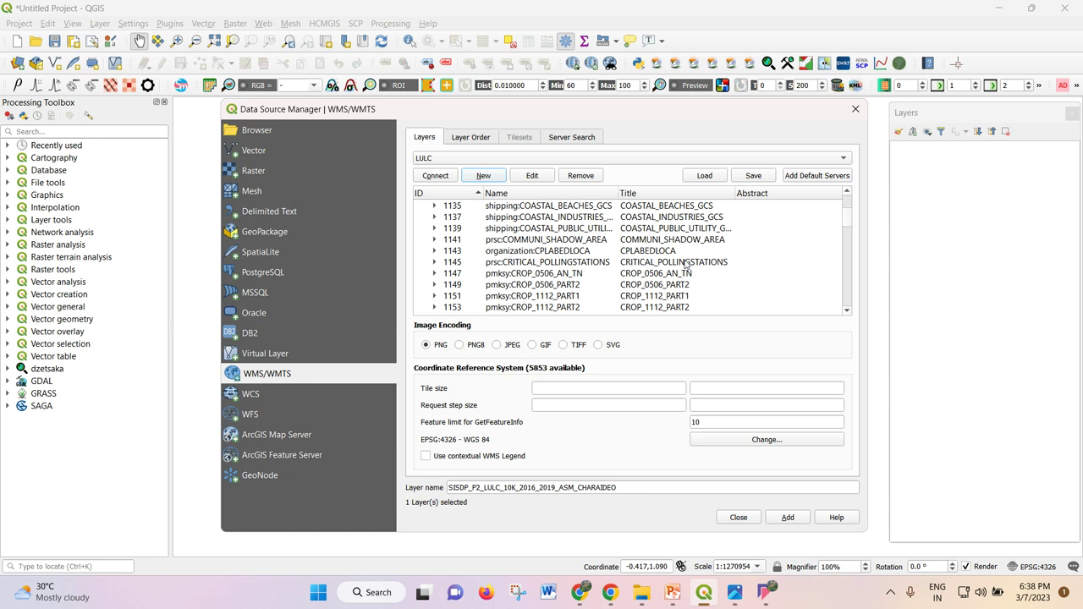
scroll(687, 264, "up", 5)
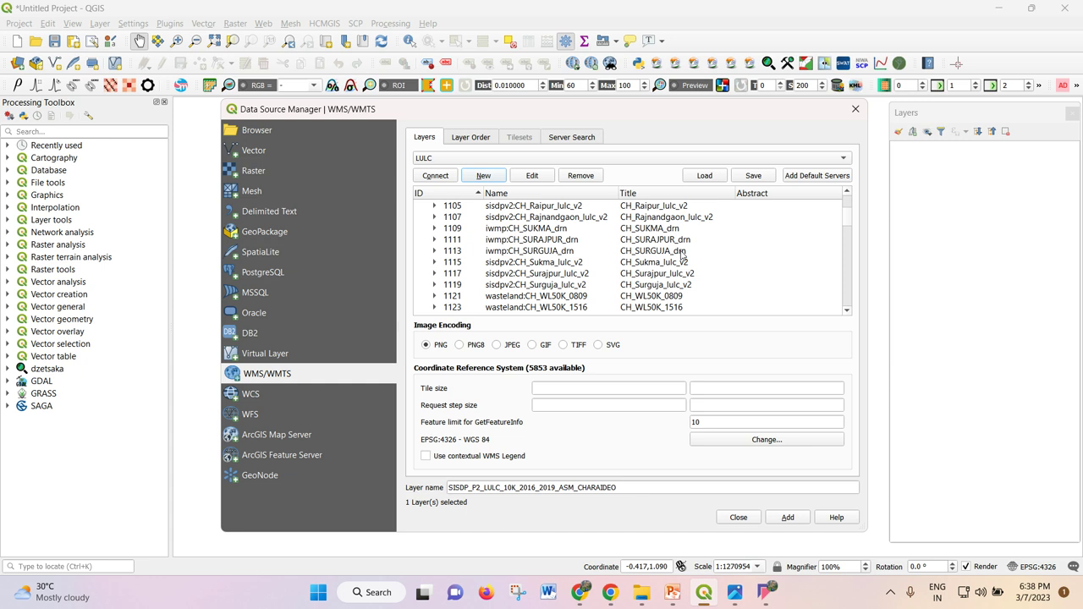
scroll(611, 254, "up", 4)
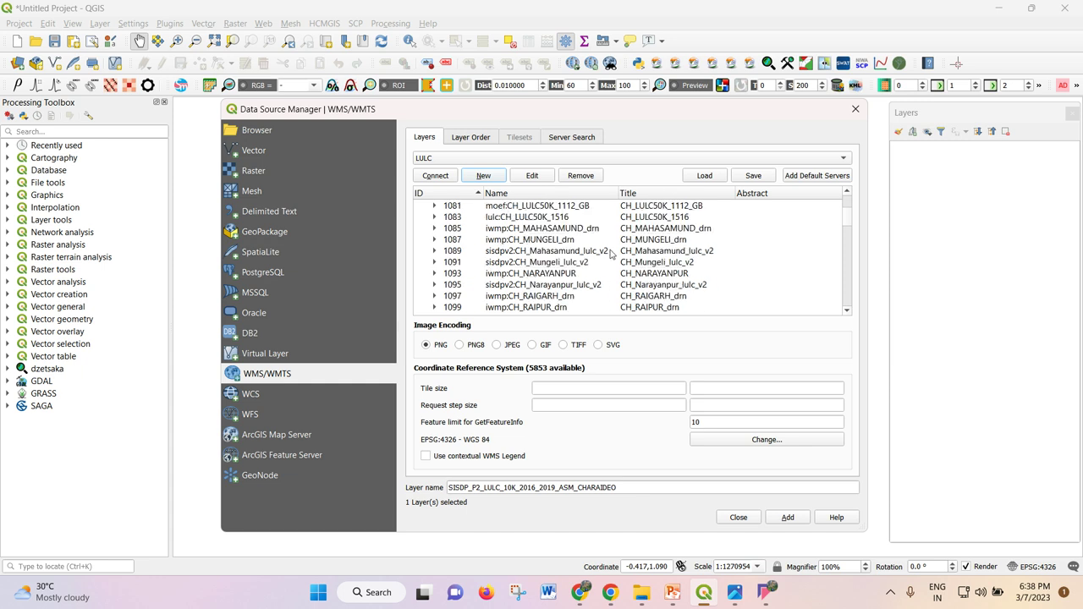
scroll(611, 254, "up", 2)
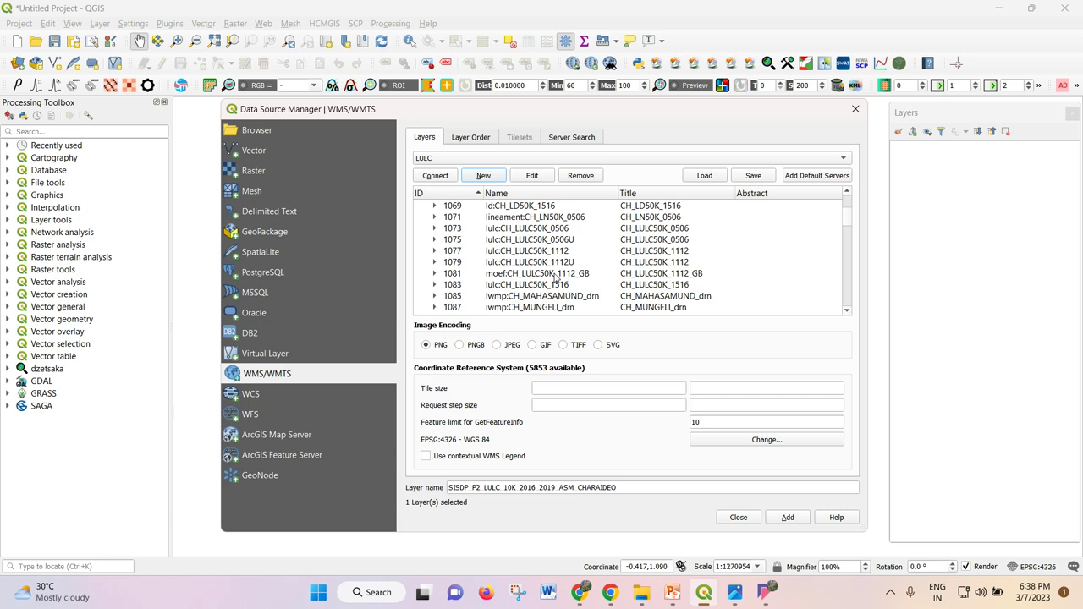
scroll(555, 276, "up", 16)
scroll(555, 277, "up", 6)
scroll(555, 276, "up", 4)
scroll(551, 277, "up", 9)
scroll(551, 273, "up", 16)
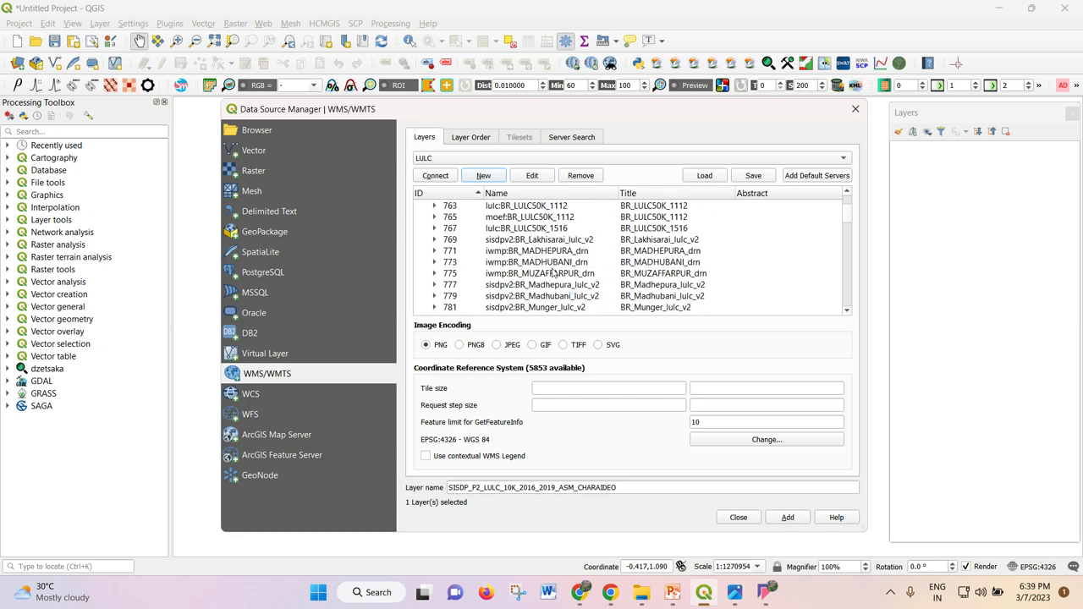
scroll(555, 272, "up", 4)
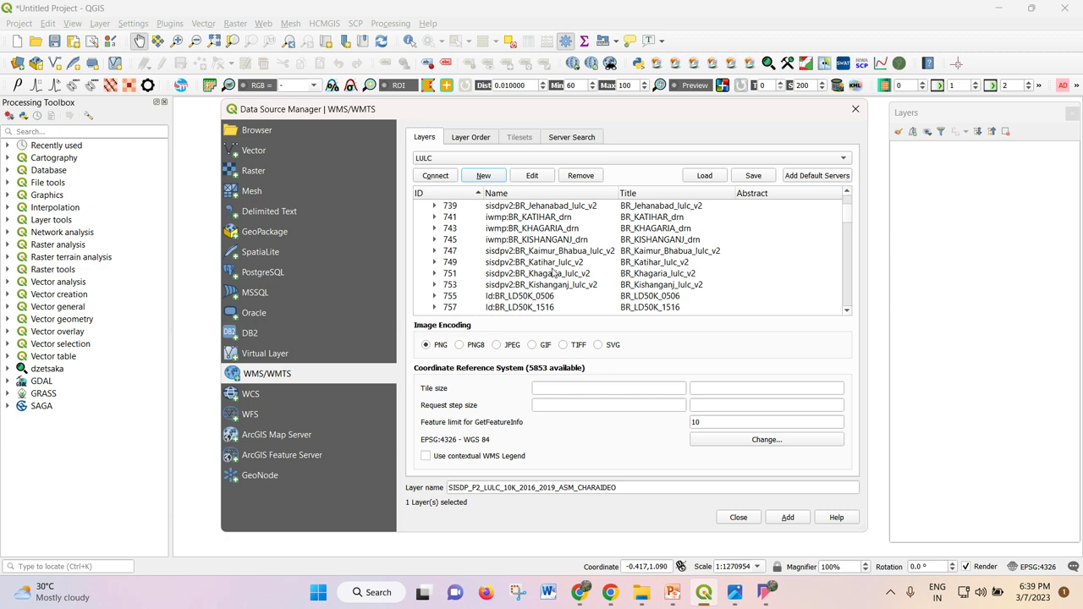
scroll(551, 273, "up", 3)
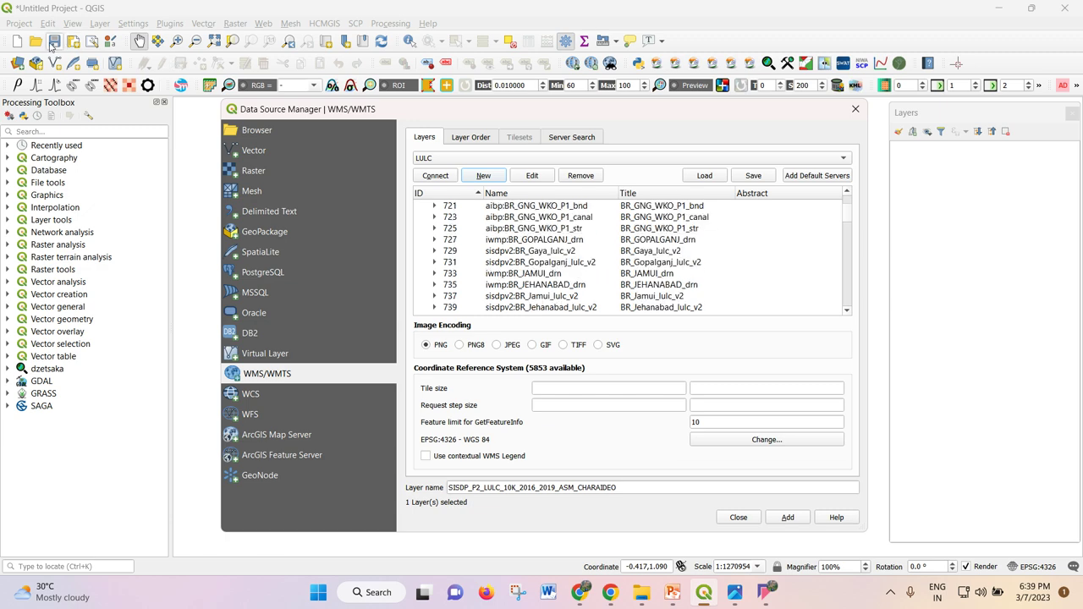
- Examine the Assam, Arunachal Pradesh and Andhra Pradesh layers and the layer groups at the start of the list
scroll(609, 283, "up", 20)
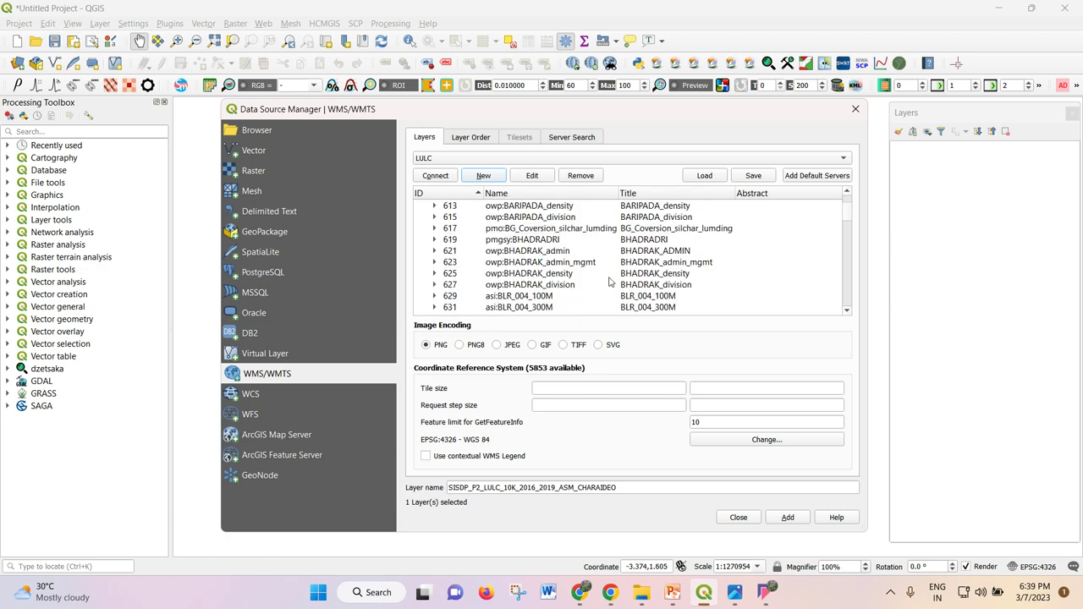
scroll(610, 283, "up", 16)
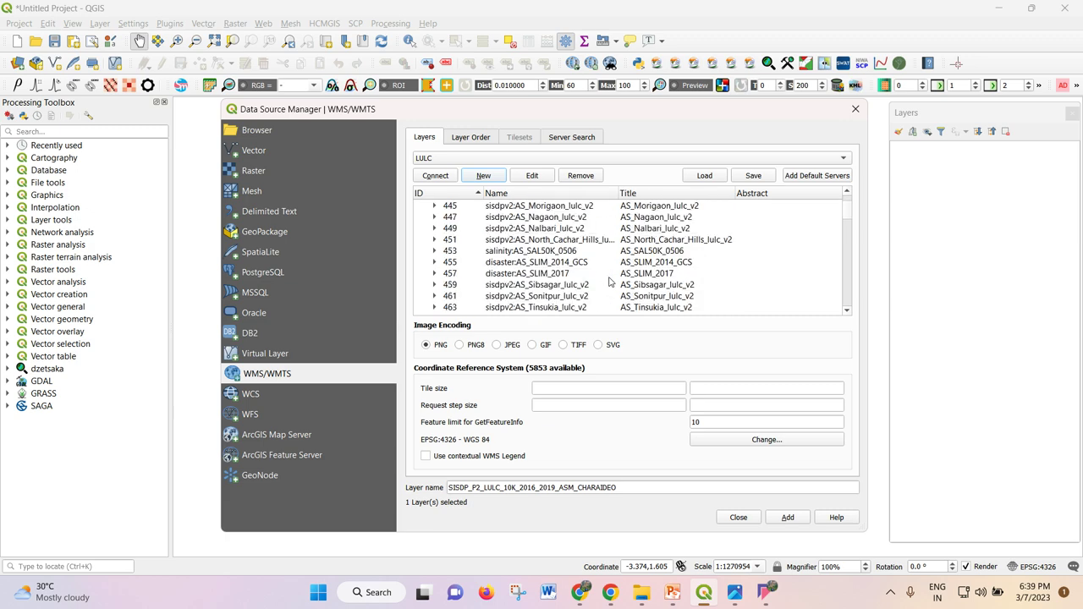
scroll(609, 283, "down", 2)
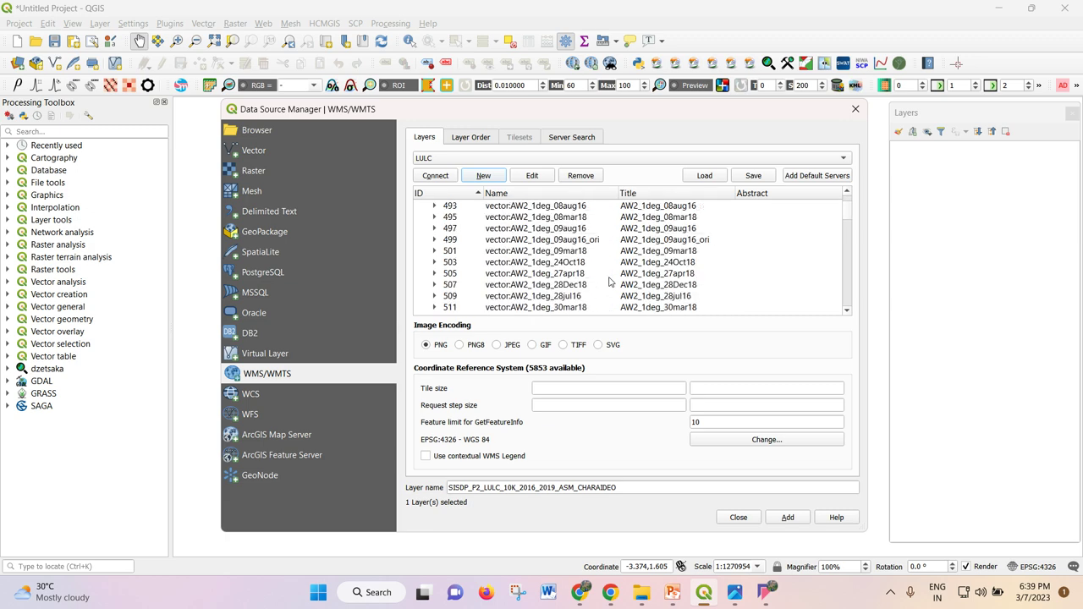
scroll(609, 282, "up", 20)
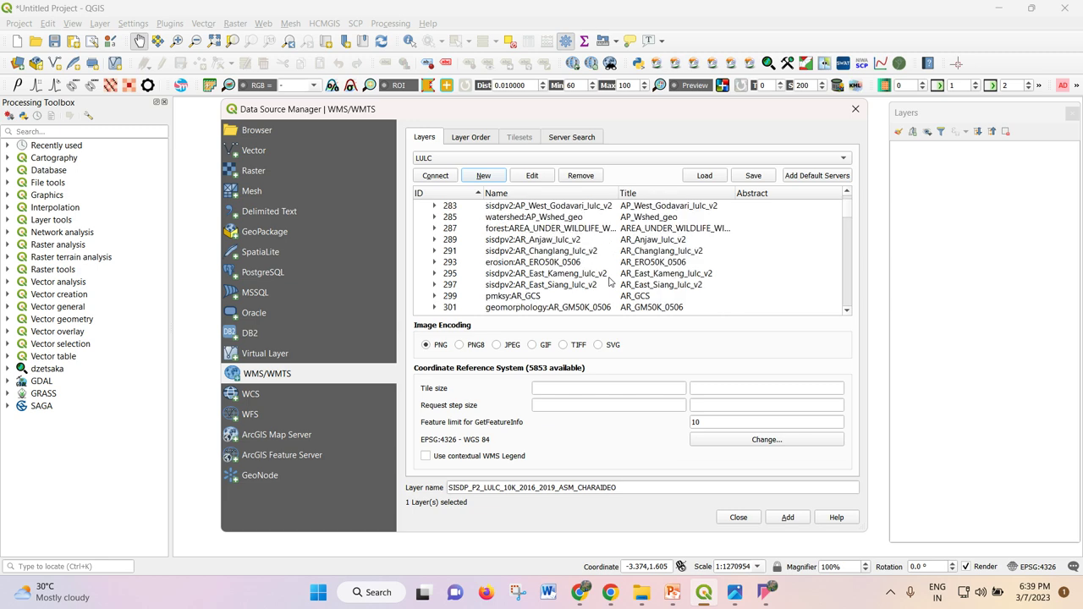
scroll(609, 282, "up", 5)
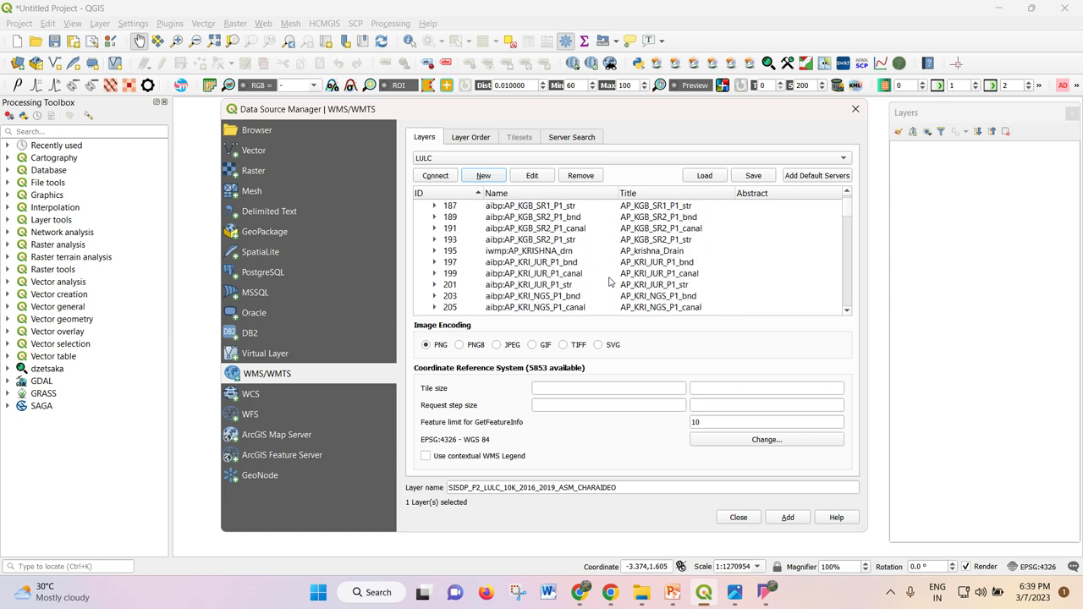
scroll(610, 282, "up", 17)
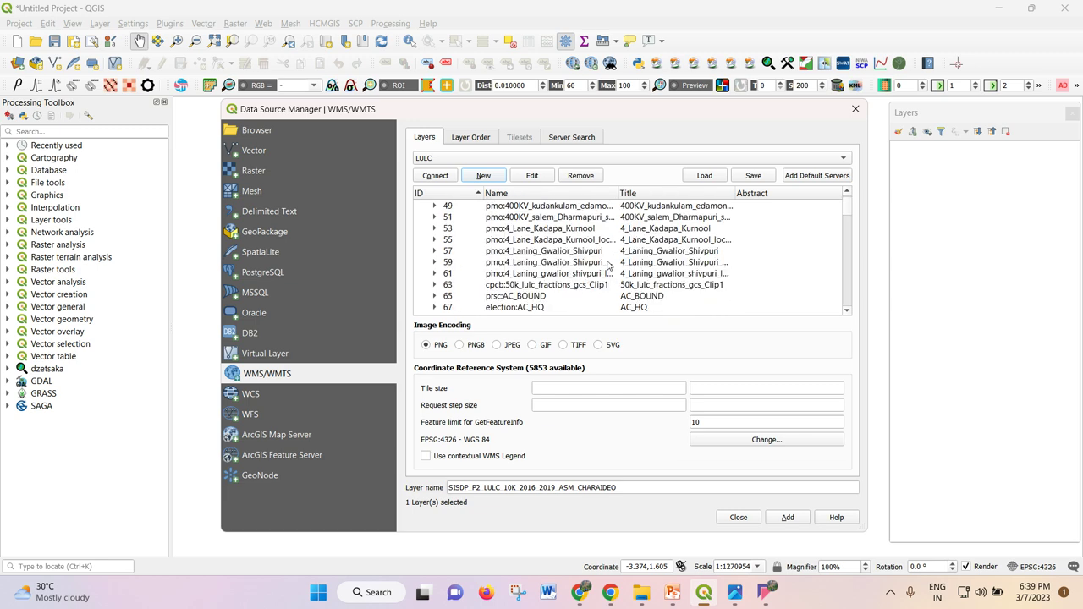
scroll(607, 266, "up", 9)
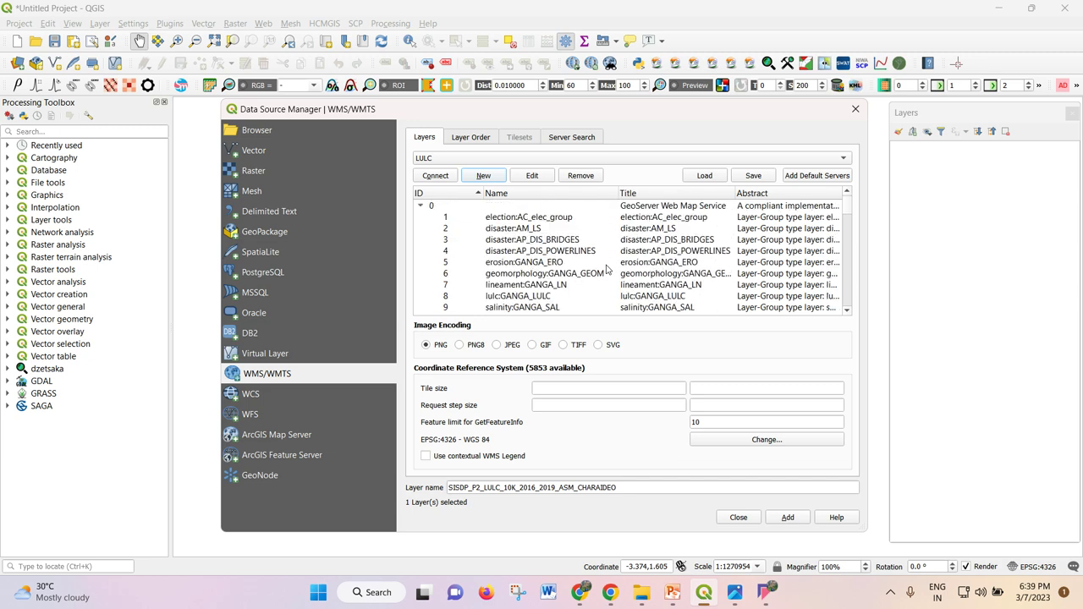
scroll(607, 269, "down", 9)
scroll(606, 270, "down", 4)
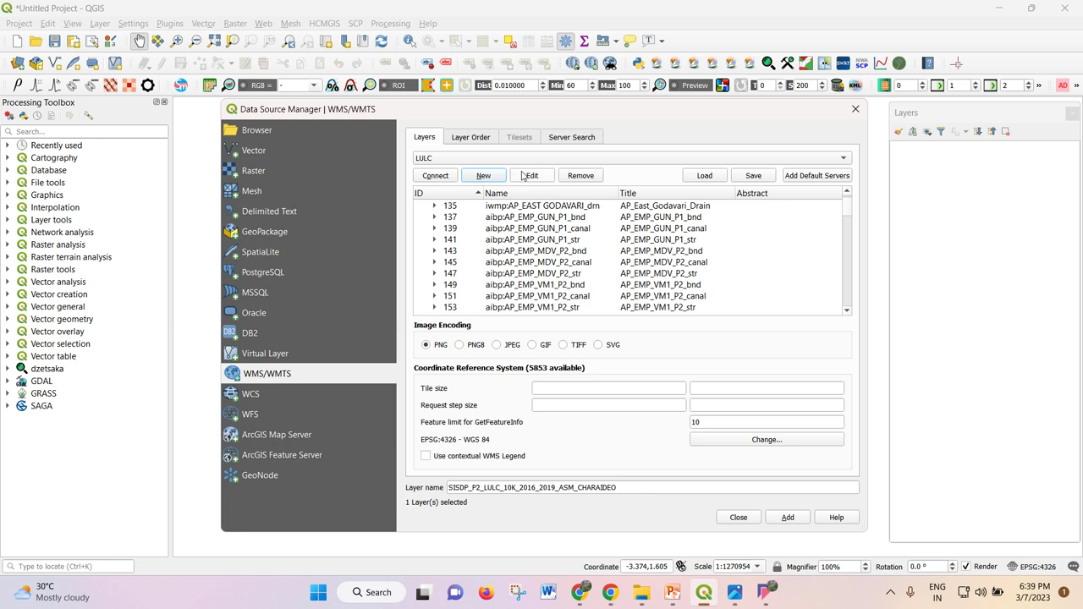
- Try sorting the WMS layer list by title and sort it in ascending order by name
left_click(578, 195)
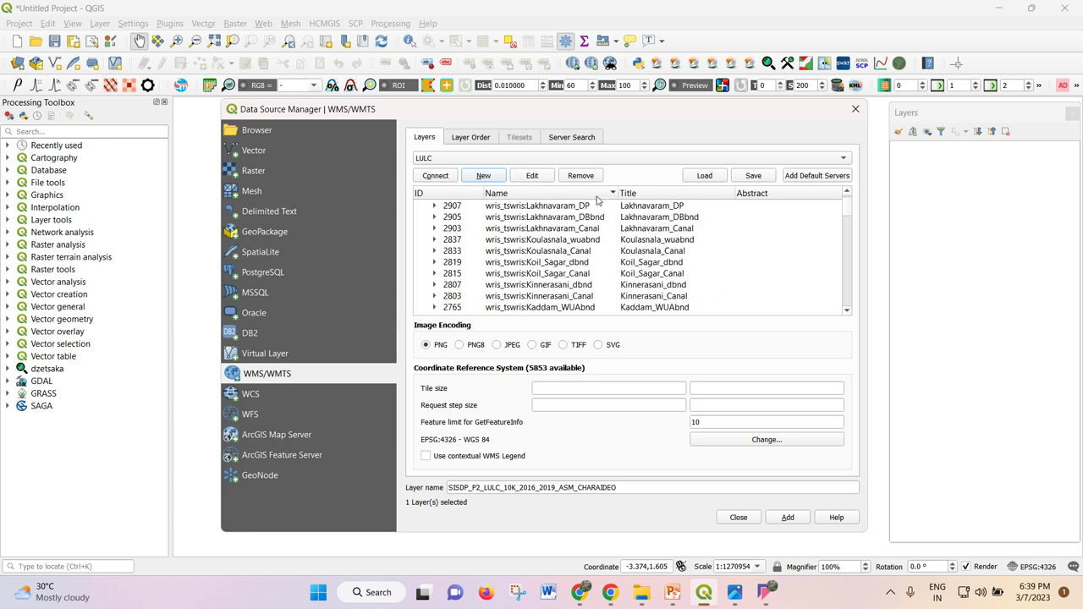
left_click(641, 193)
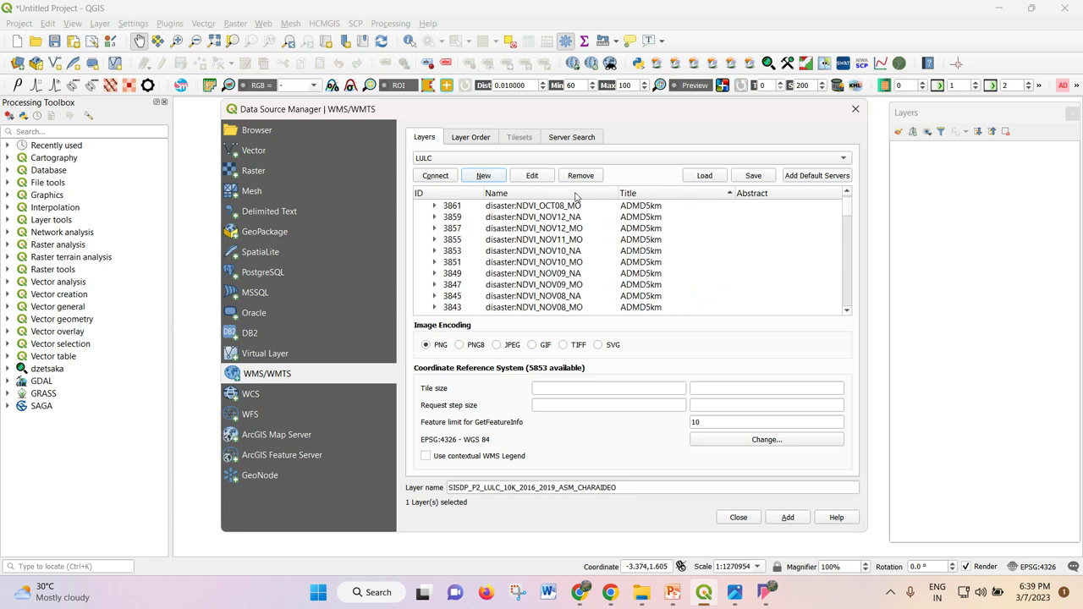
scroll(582, 241, "down", 15)
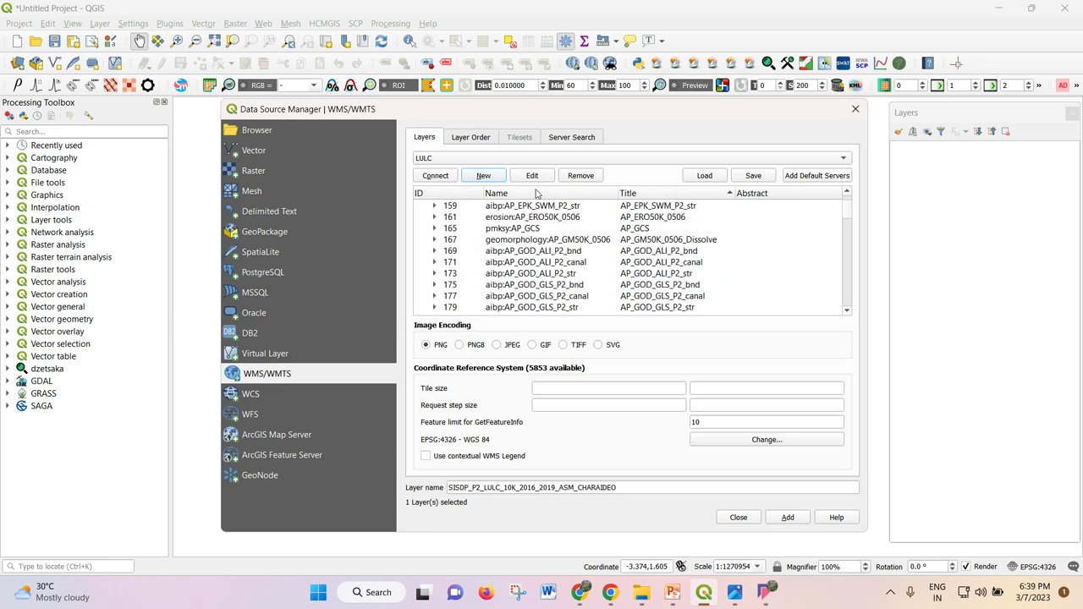
scroll(587, 289, "down", 10)
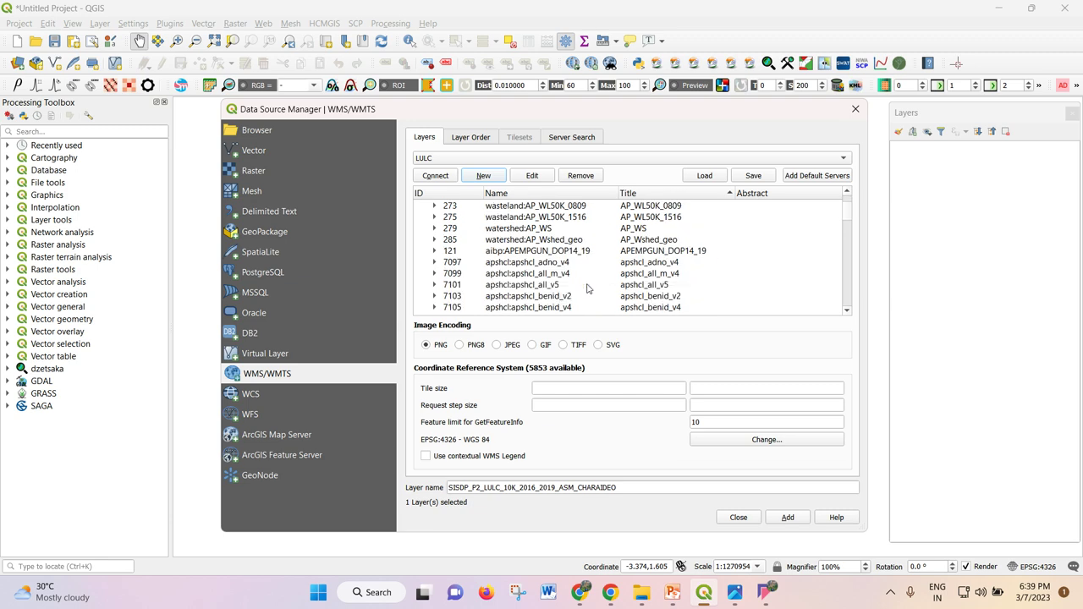
scroll(588, 288, "down", 5)
left_click(559, 194)
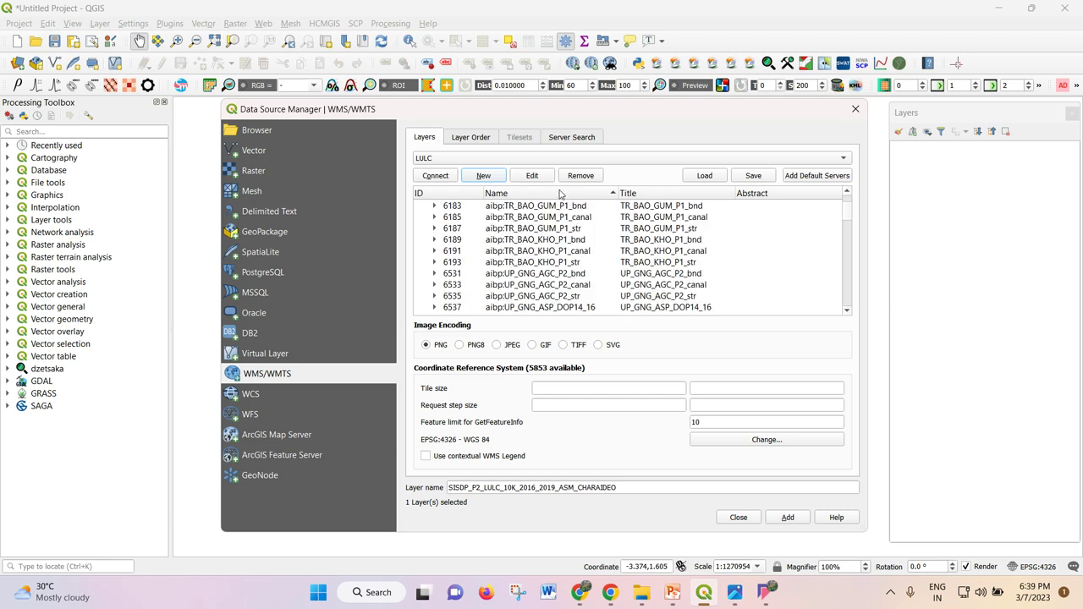
- Look through the name-sorted layers from the aibp and chaman groups to the iwmp and ld groups
scroll(508, 296, "down", 10)
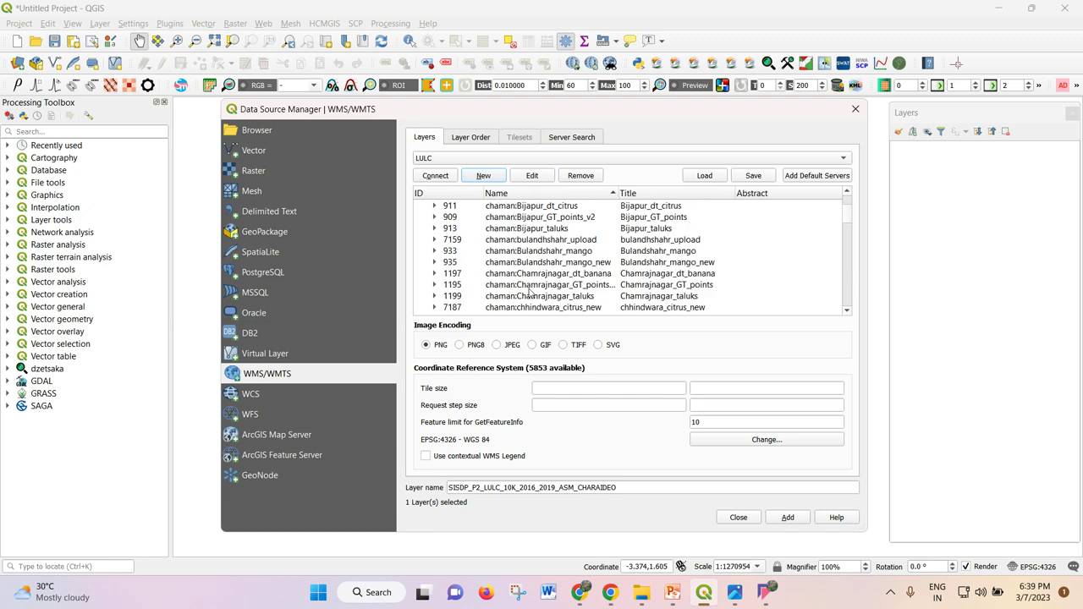
scroll(531, 292, "up", 3)
scroll(531, 292, "down", 8)
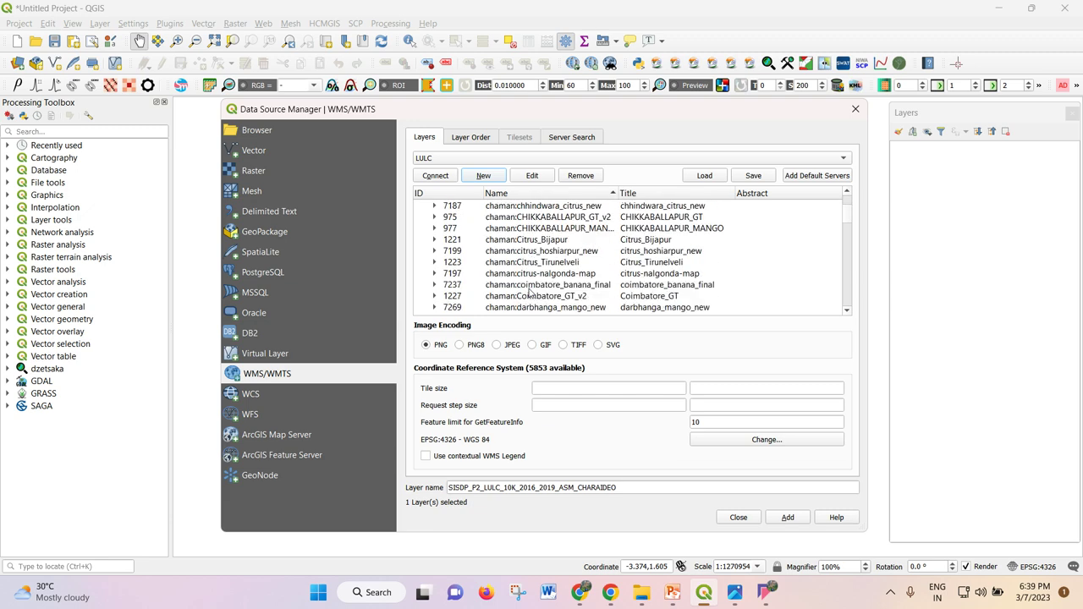
scroll(530, 292, "down", 3)
scroll(530, 292, "down", 10)
left_click_drag(847, 222, 841, 246)
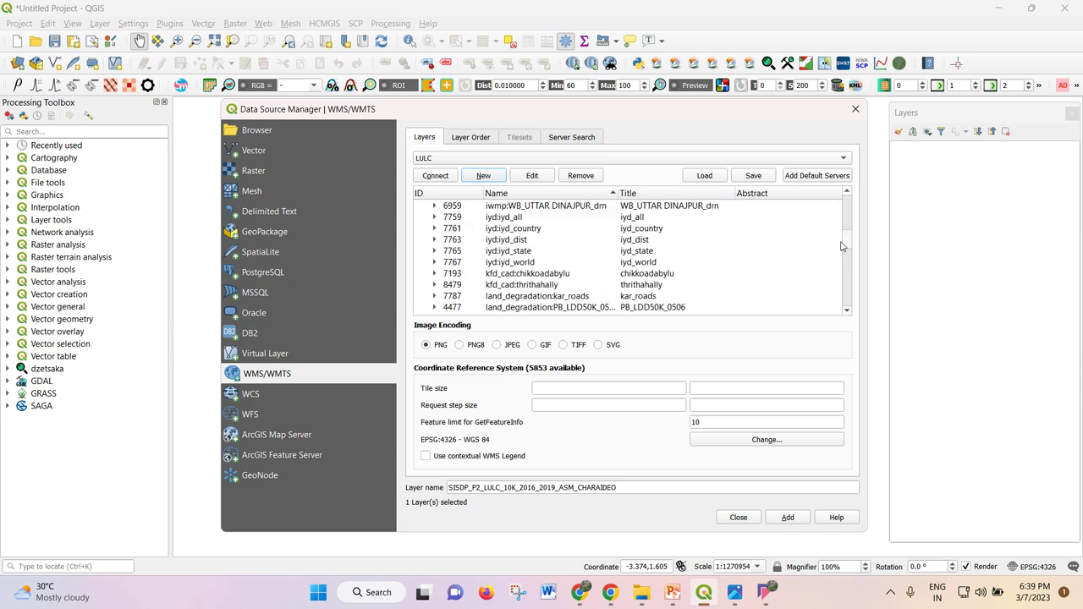
scroll(525, 254, "down", 20)
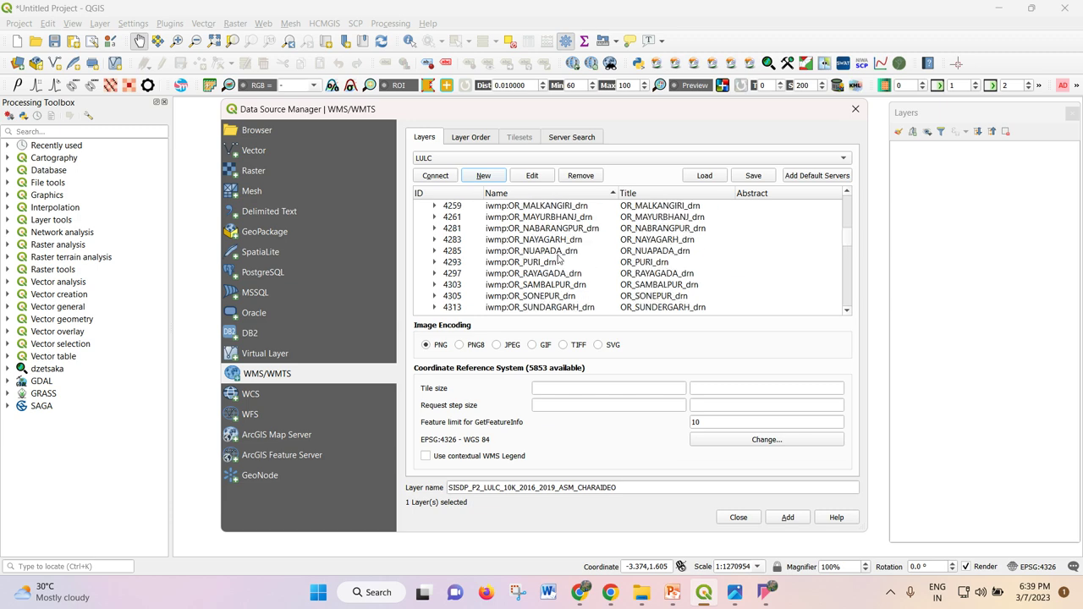
scroll(559, 259, "down", 10)
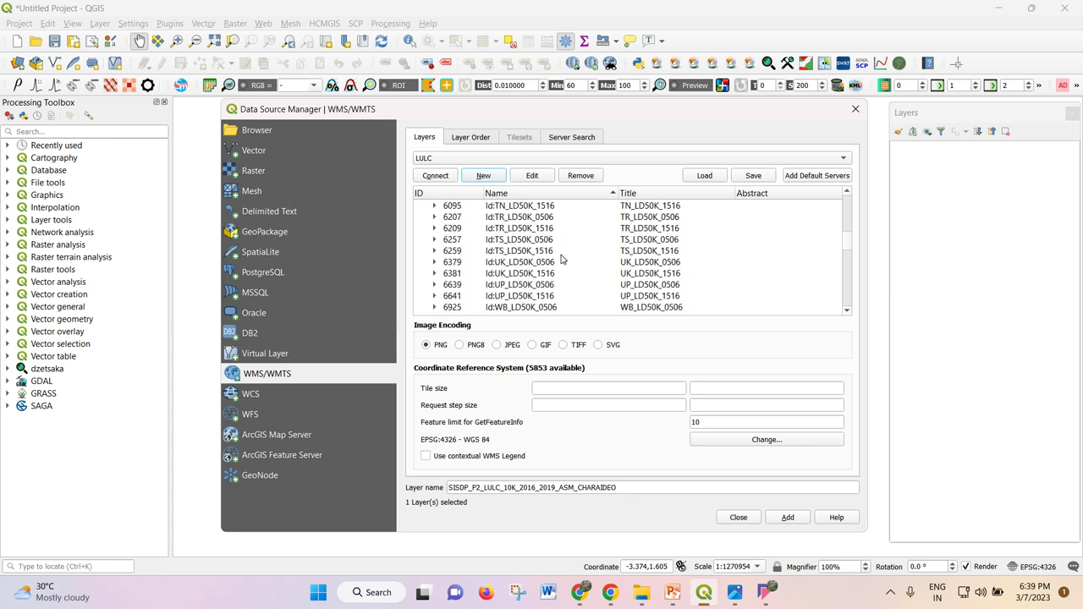
- Find the lulc-prefixed state layers and select West Bengal's lulc:WB_LULC50K_0506 layer
scroll(561, 259, "down", 5)
scroll(561, 260, "down", 3)
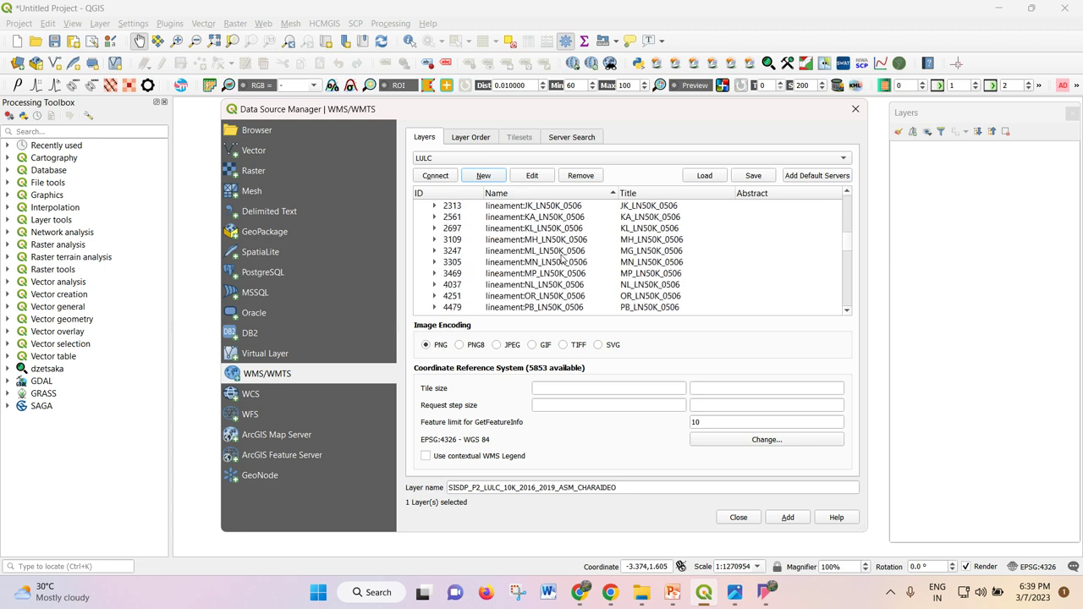
scroll(556, 271, "up", 2)
scroll(556, 271, "down", 4)
scroll(556, 271, "down", 3)
scroll(556, 271, "down", 3)
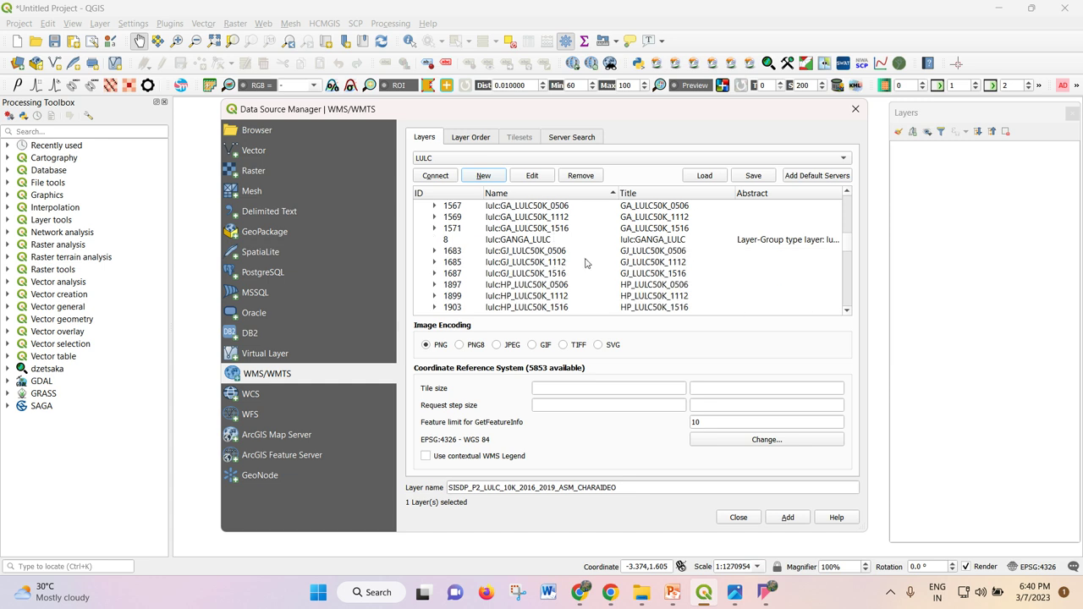
scroll(550, 269, "down", 5)
scroll(548, 271, "down", 10)
scroll(549, 272, "down", 10)
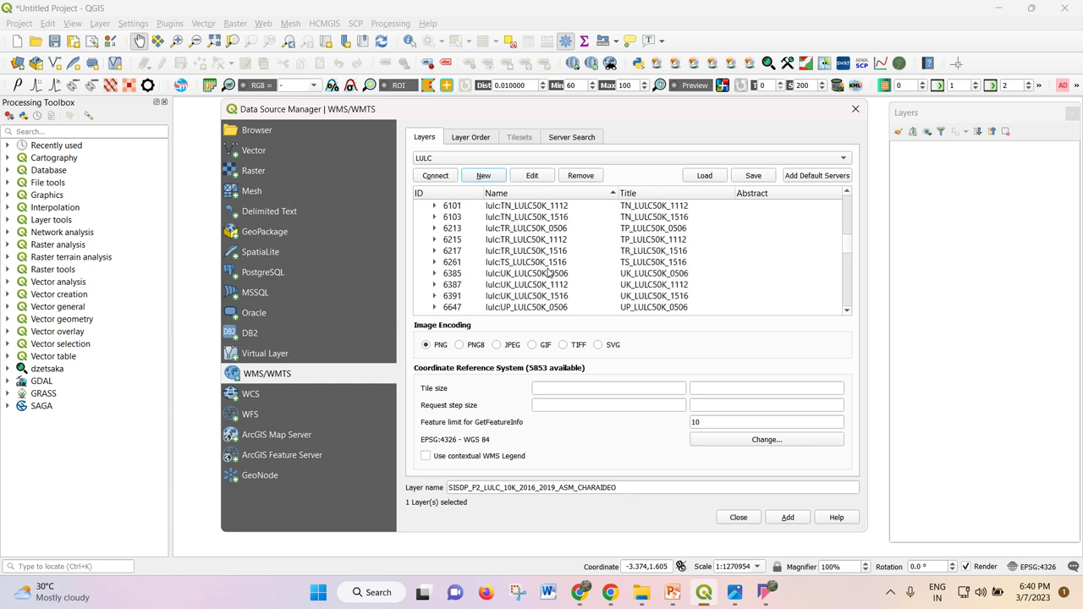
scroll(548, 273, "down", 1)
left_click(528, 308)
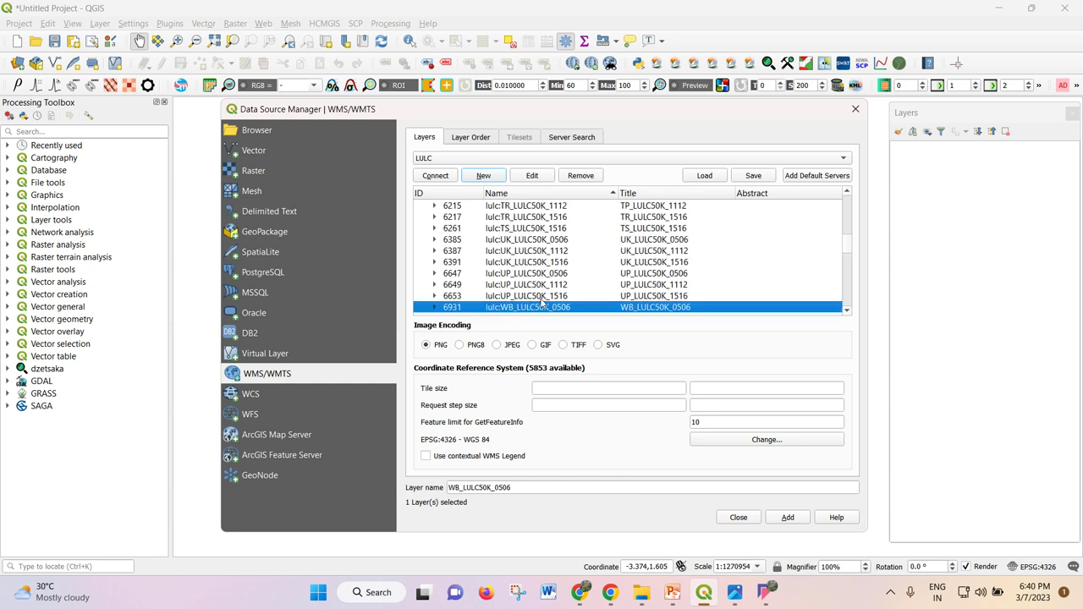
- Expand the West Bengal LULC50K entries for 0506, 1112 and 1516 to examine their sub-entries
scroll(635, 263, "down", 1)
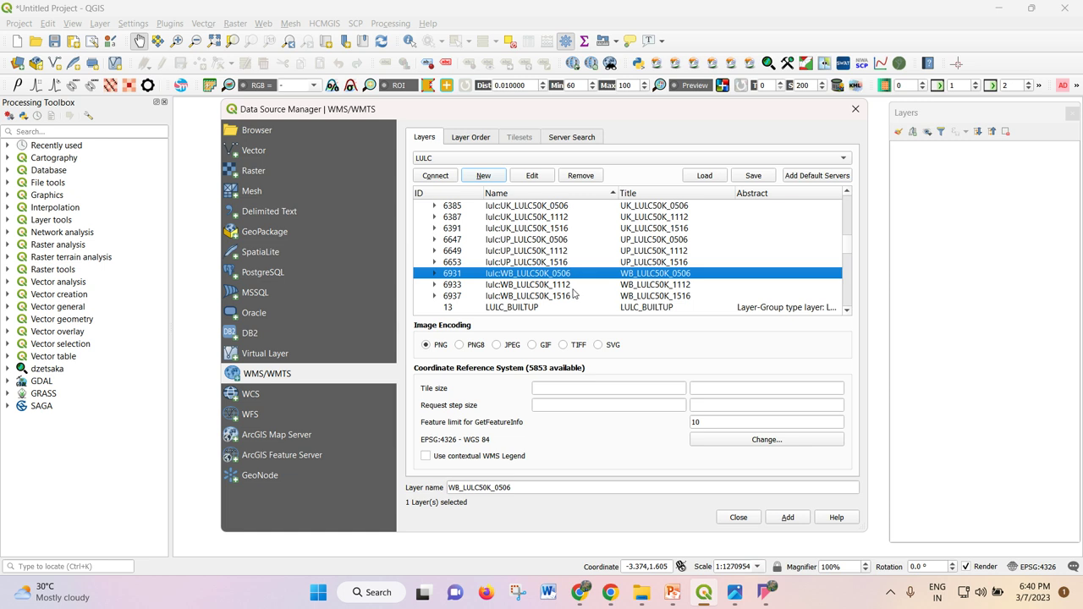
scroll(575, 300, "down", 1)
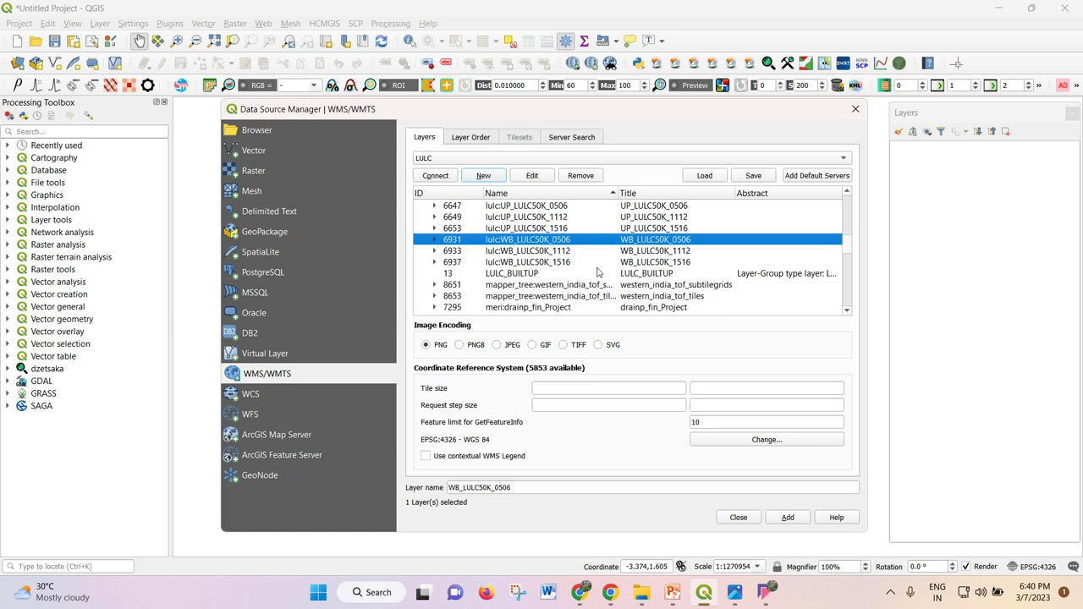
left_click(435, 240)
left_click(436, 262)
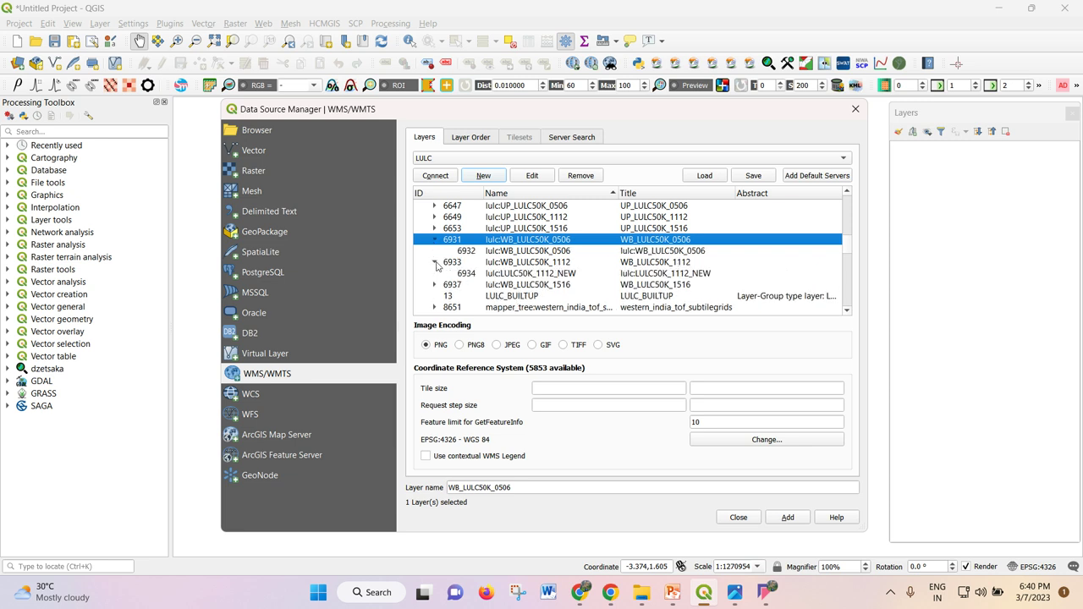
left_click(434, 285)
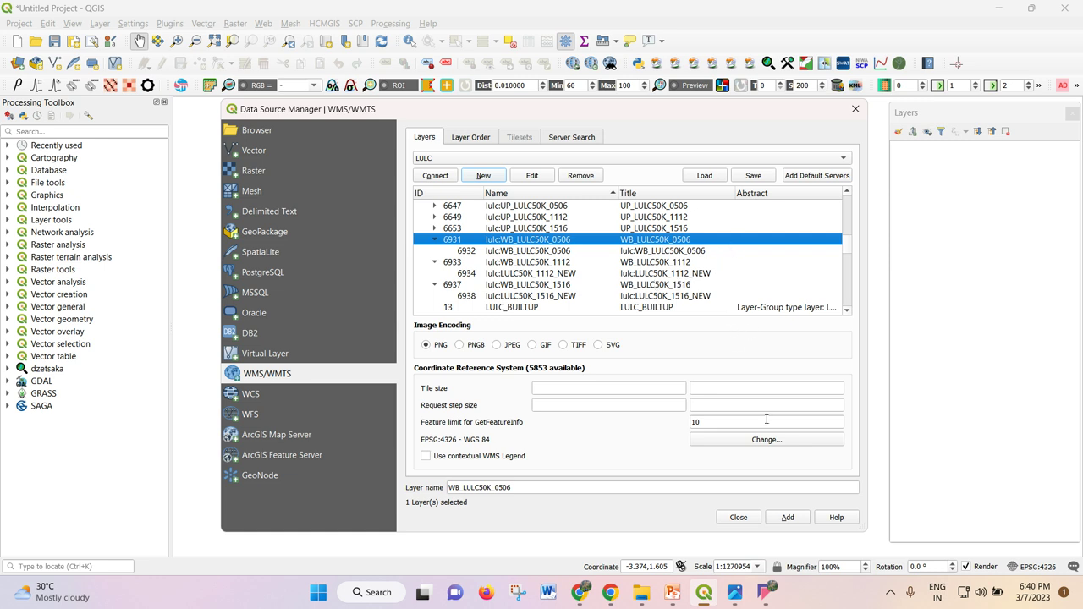
- Add the WB_LULC50K_0506 layer to the project and view the West Bengal map
left_click(792, 524)
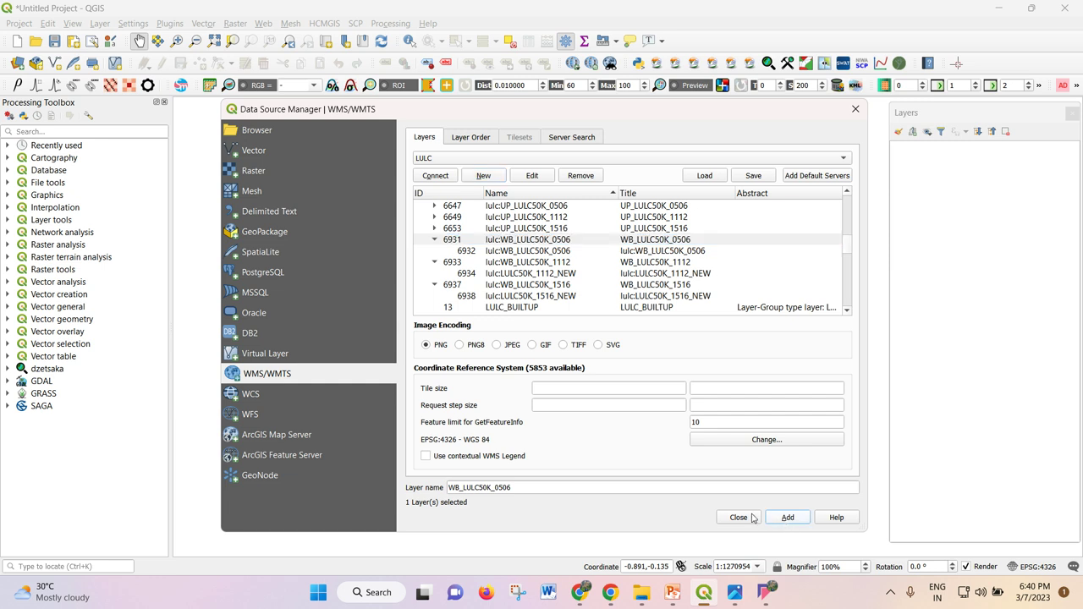
left_click(531, 243)
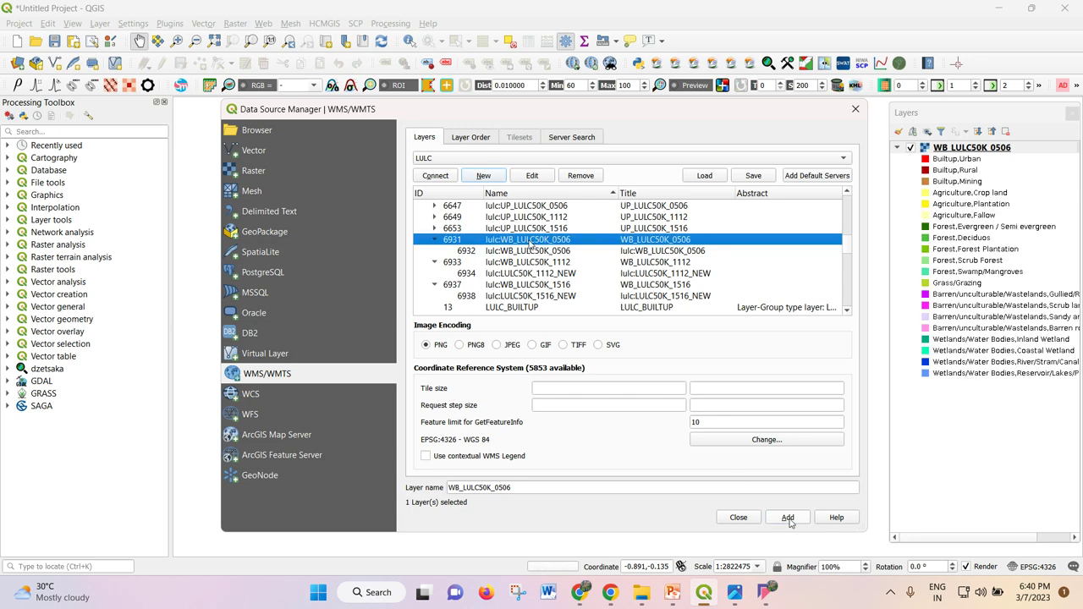
left_click(739, 518)
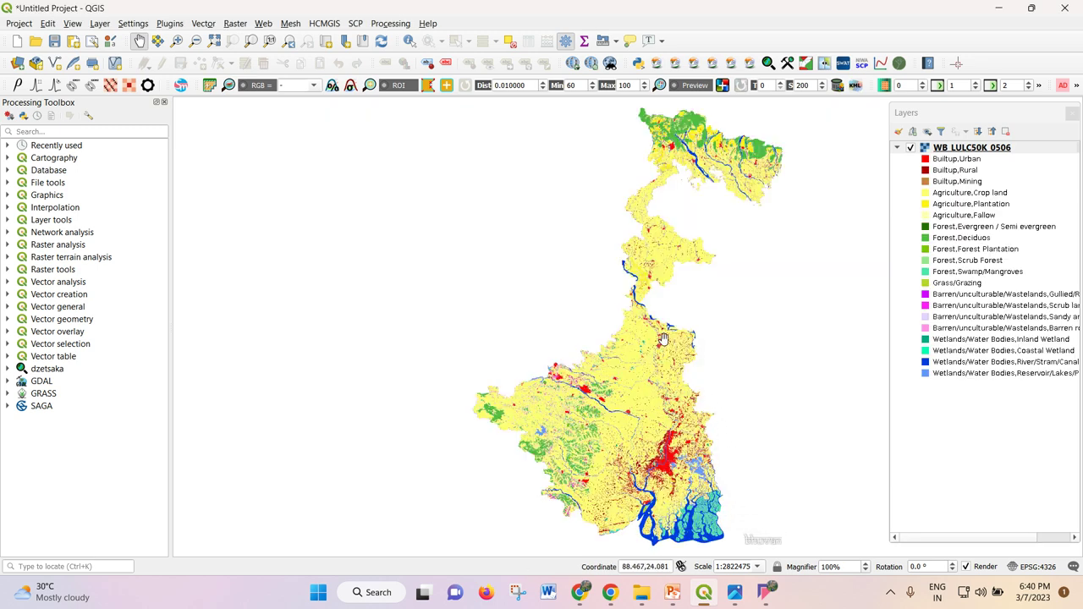
left_click_drag(633, 312, 542, 278)
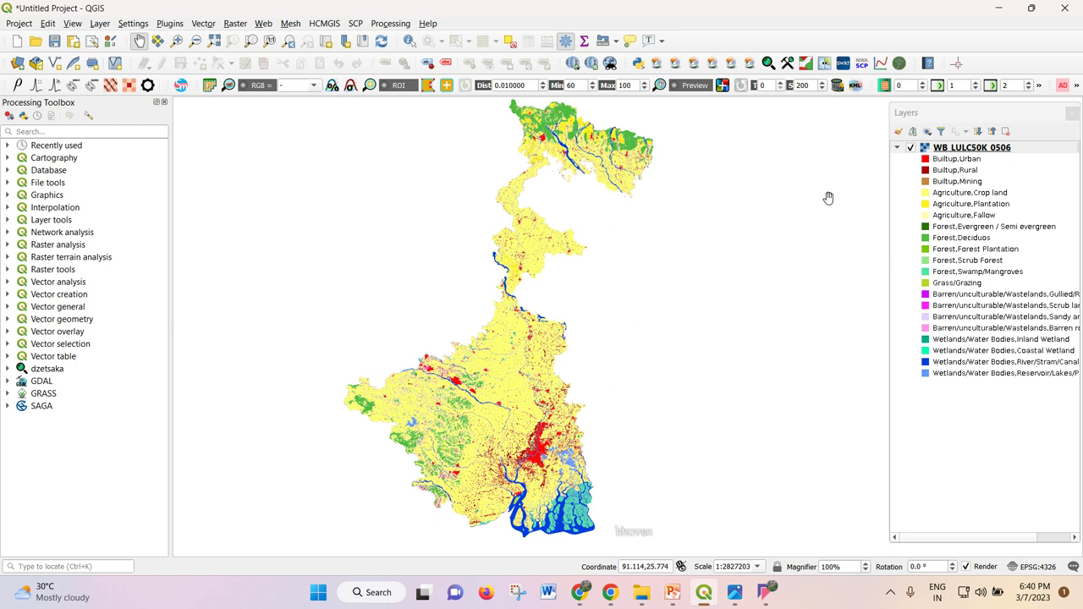
- Try to open the properties of the WB_LULC50K_0506 layer
right_click(961, 149)
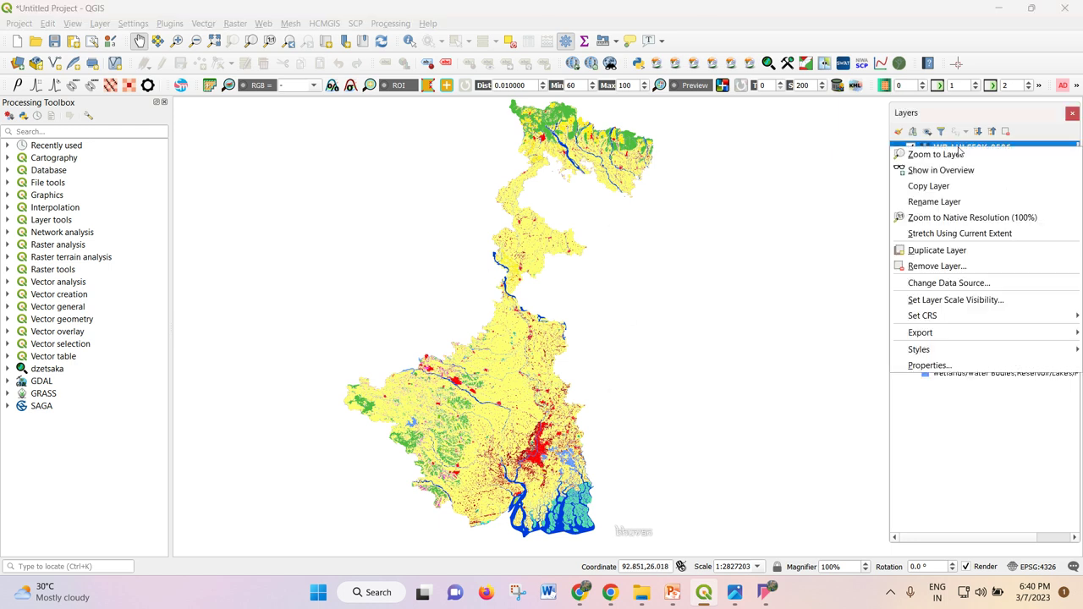
left_click(948, 365)
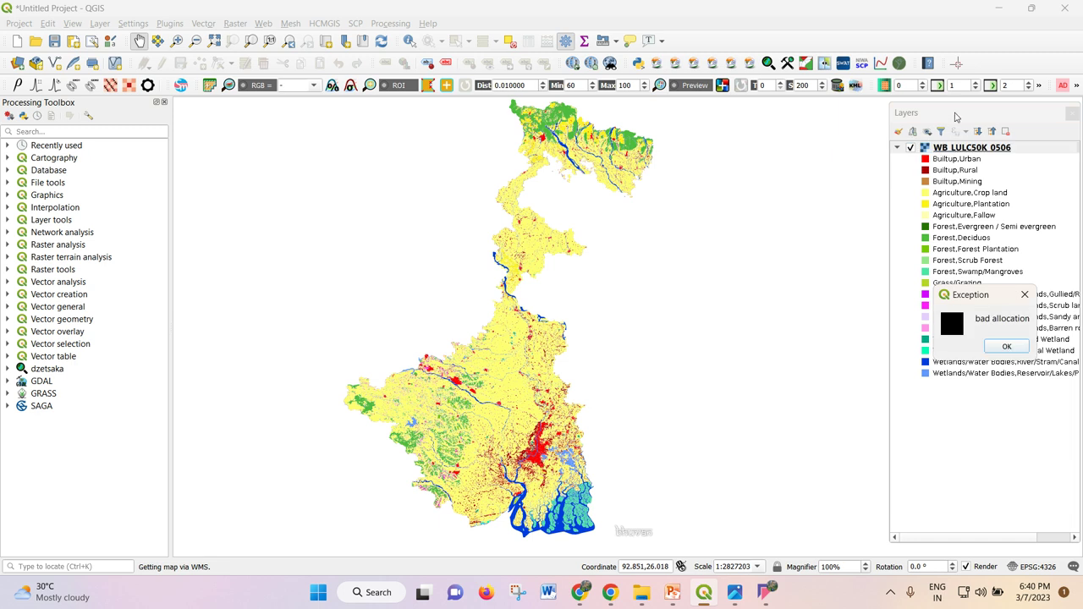
left_click(1006, 349)
right_click(960, 151)
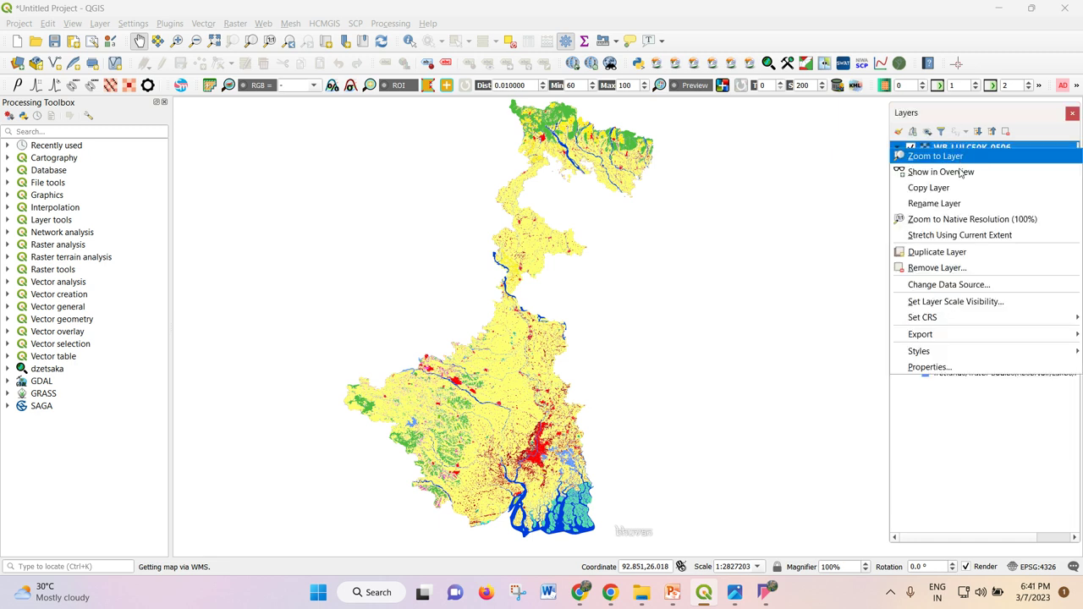
left_click(965, 369)
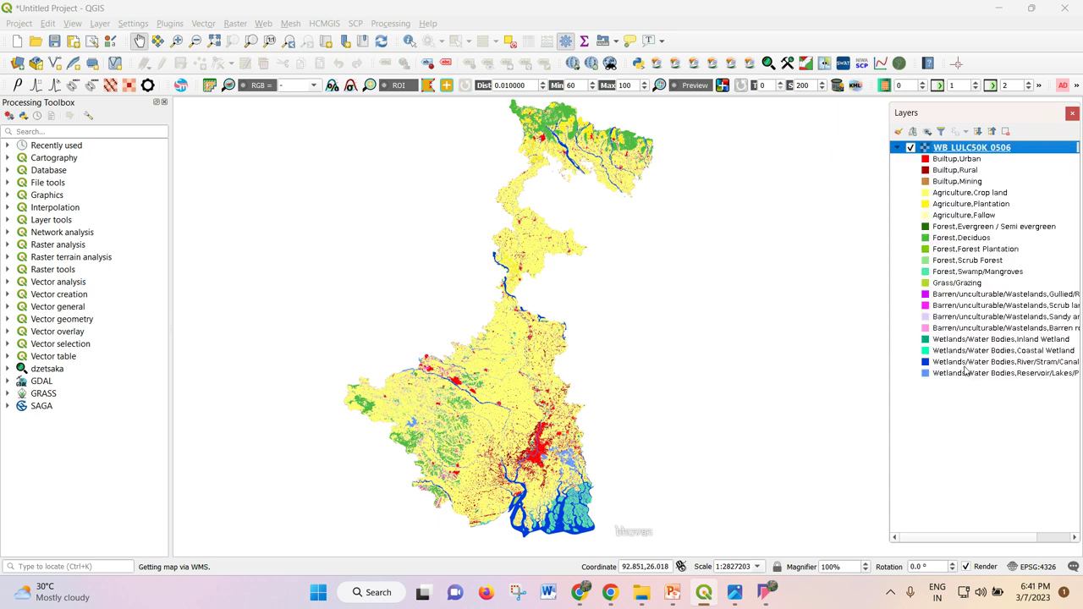
left_click(1006, 347)
- Add lulc:WB_LULC50K_1112 and lulc:WB_LULC50K_1516 from the LULC connection together as one combined layer
left_click(18, 62)
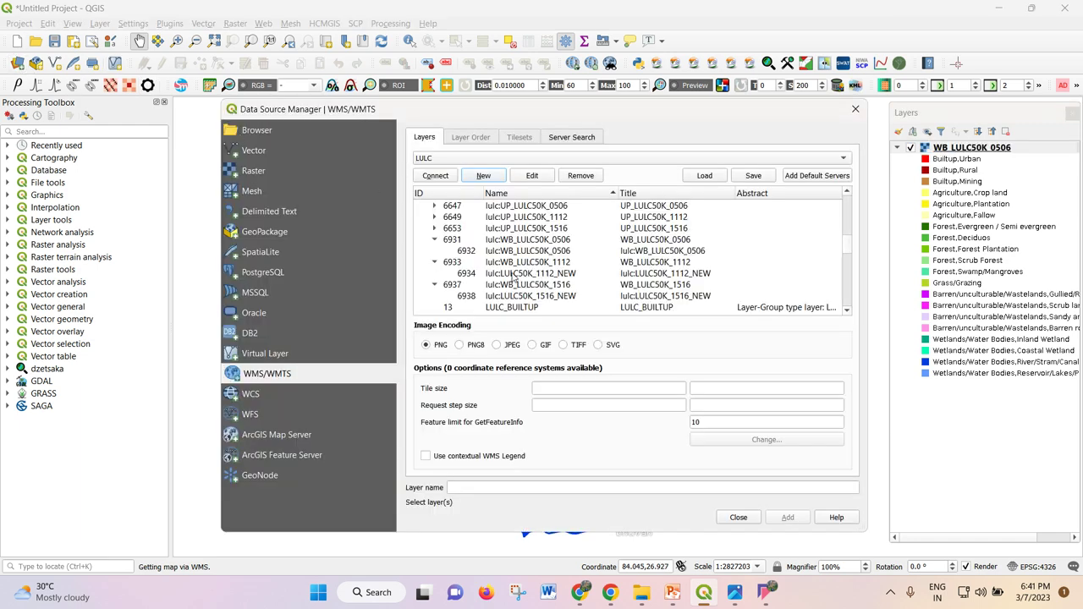
left_click(511, 262)
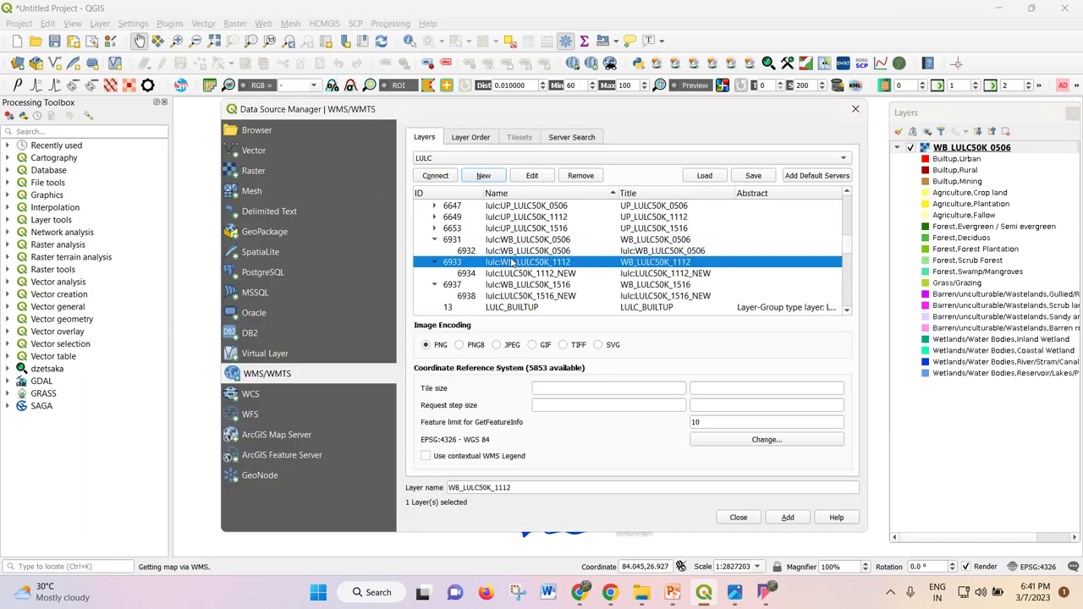
left_click(516, 285, "ctrl")
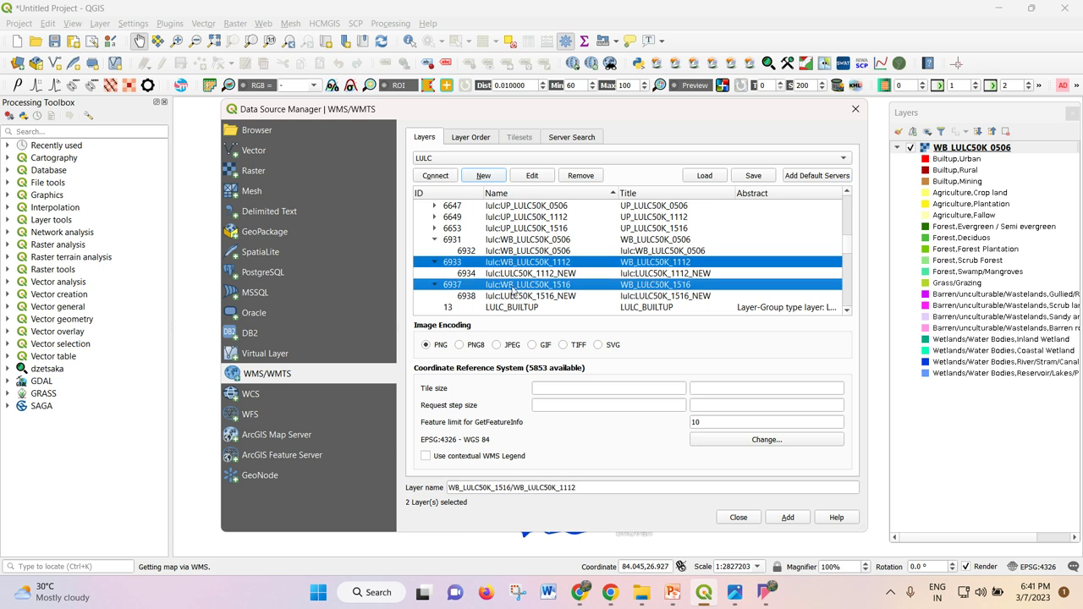
scroll(595, 294, "down", 2)
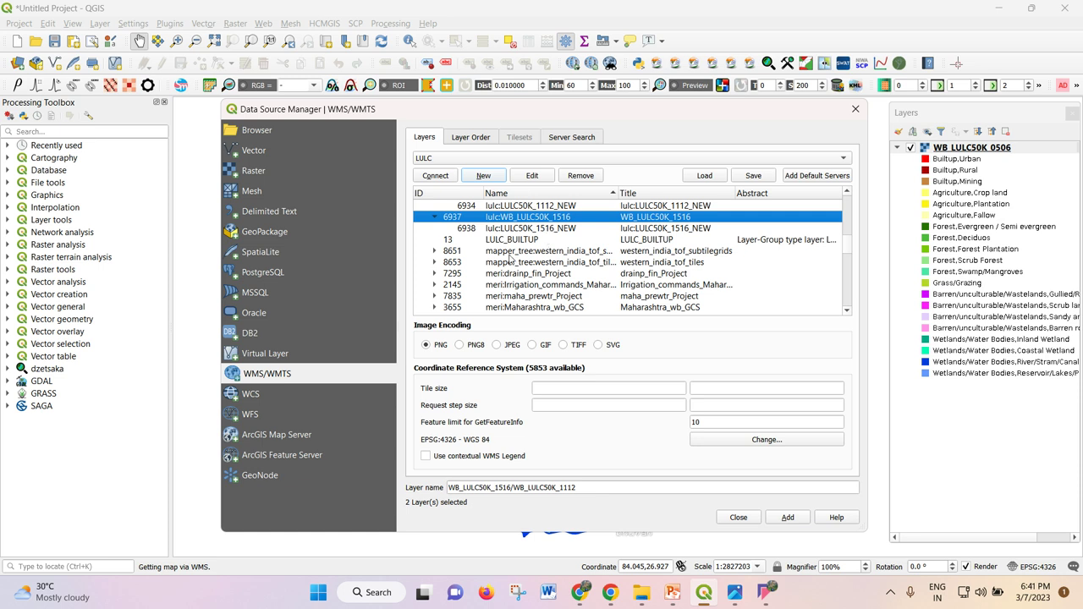
scroll(512, 260, "up", 1)
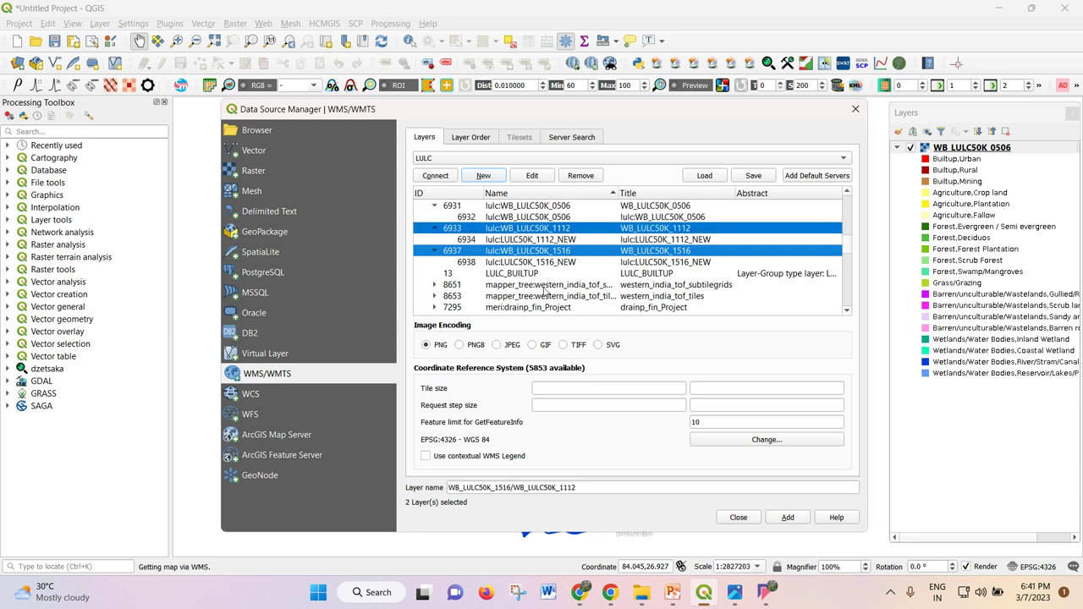
left_click(788, 517)
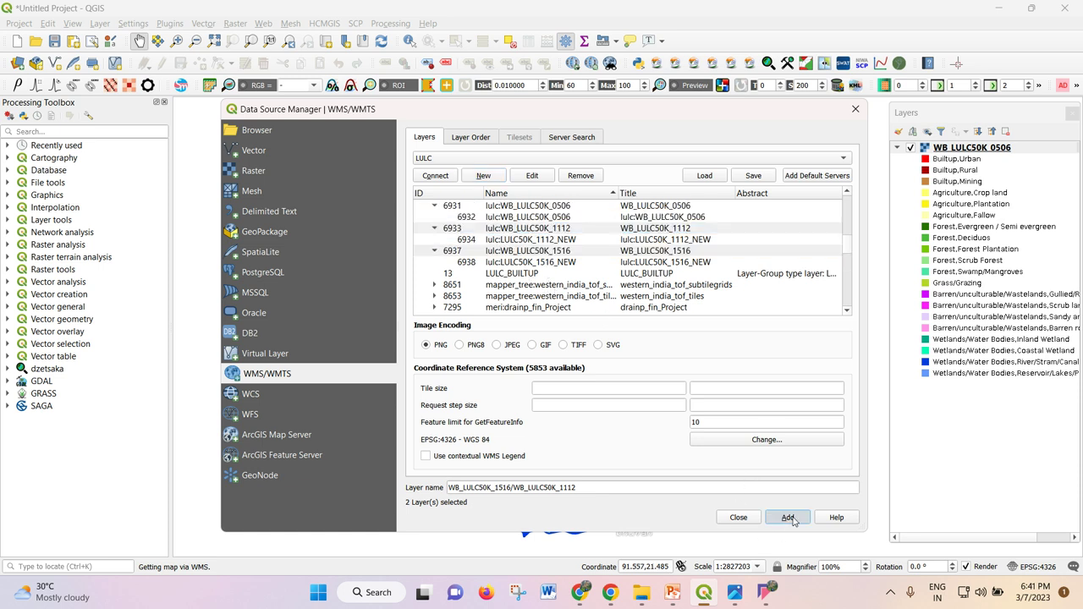
left_click(733, 518)
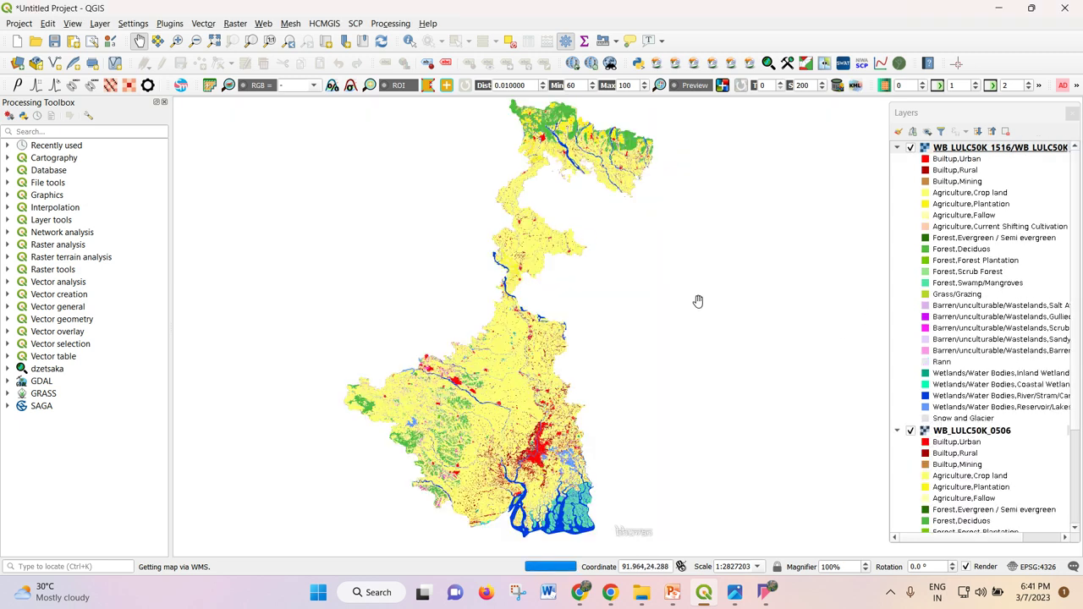
- Toggle the visibility of the combined 1516/1112 layer to compare it with WB_LULC50K_0506
left_click(910, 148)
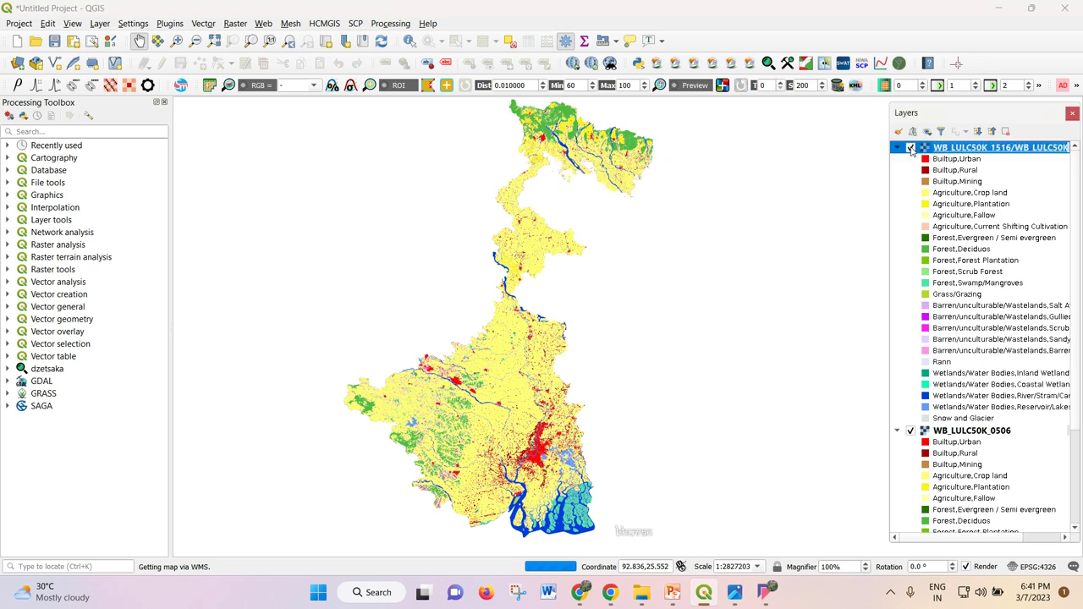
left_click(911, 148)
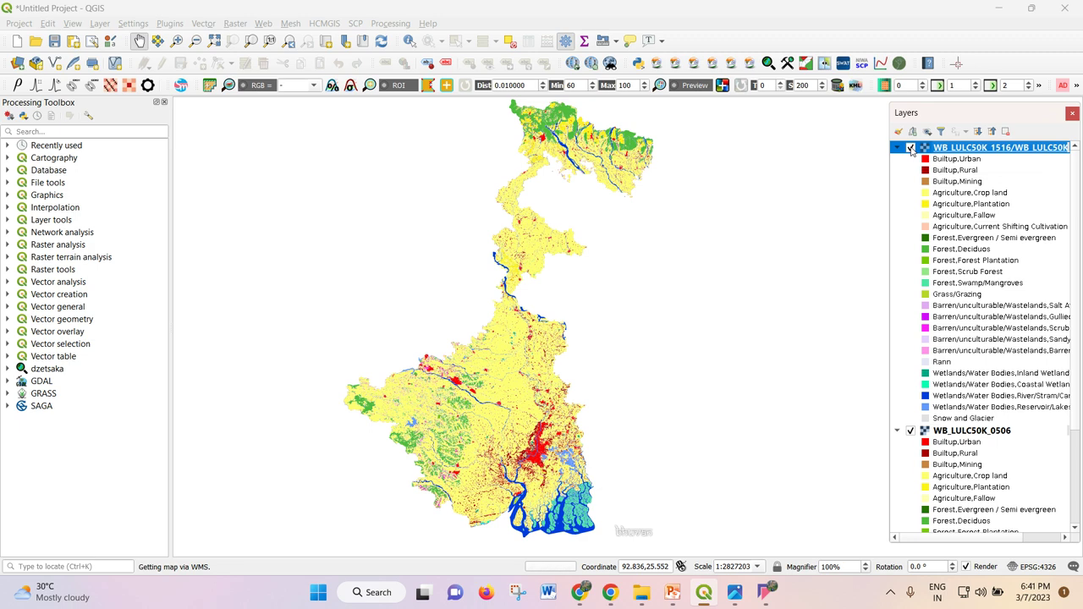
- Hide the combined WB_LULC50K_1516/1112 layer and zoom the map to the extent of WB_LULC50K_0506
left_click(911, 148)
left_click(911, 148)
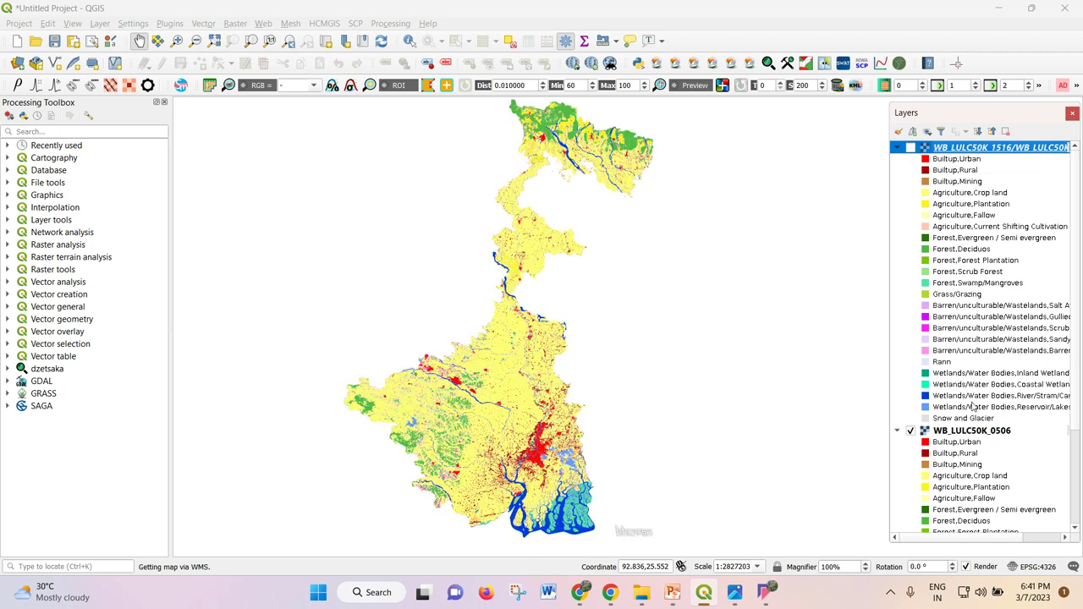
scroll(974, 406, "down", 4)
right_click(972, 303)
left_click(980, 312)
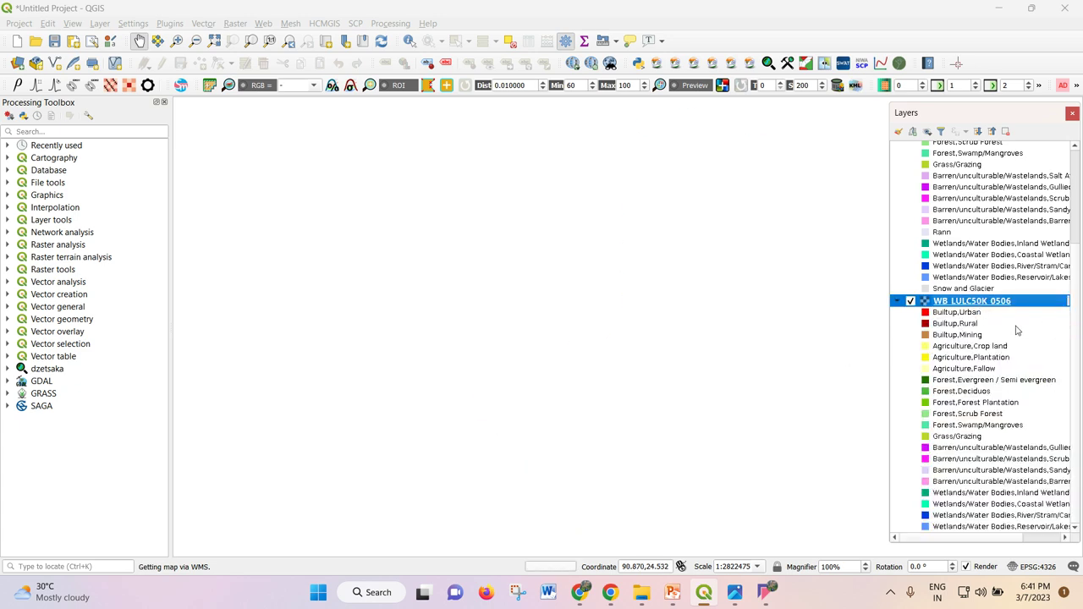
scroll(1017, 330, "up", 4)
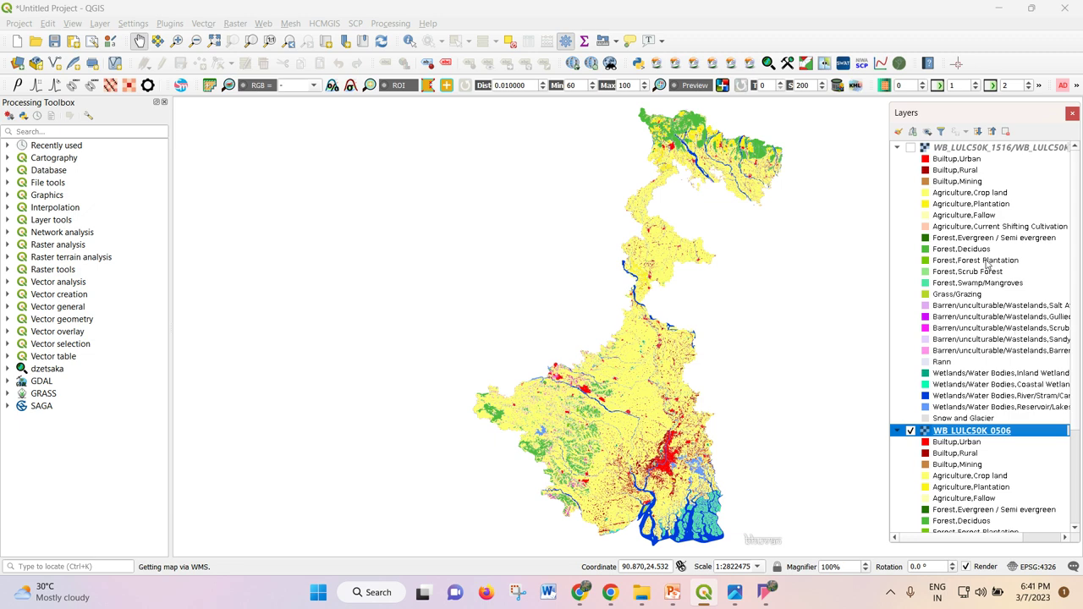
- Try to open the properties of the WB_LULC50K_0506 layer
scroll(987, 264, "down", 4)
right_click(975, 306)
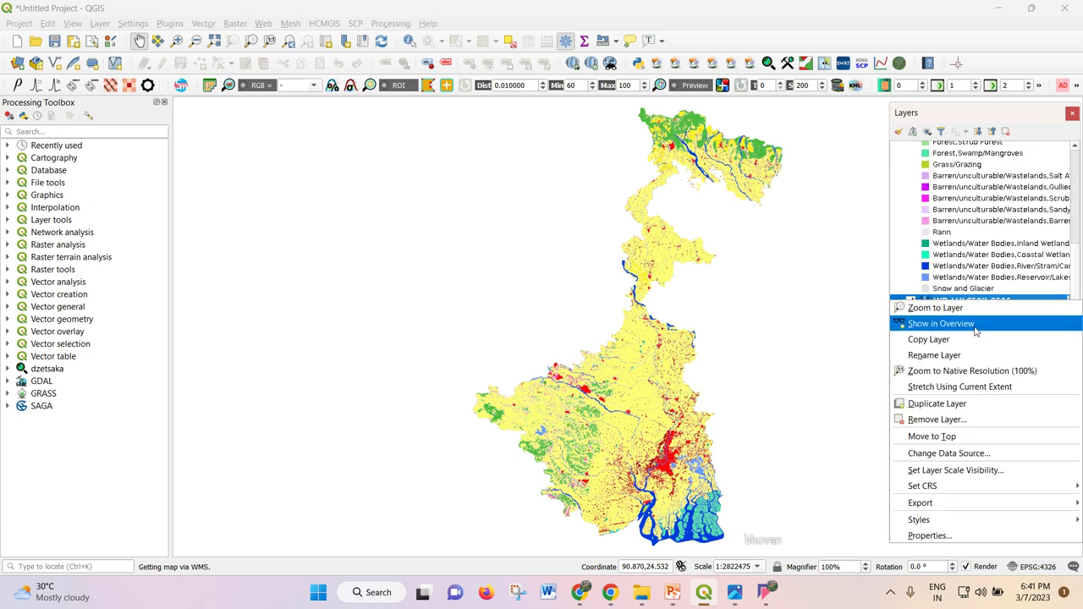
left_click(977, 536)
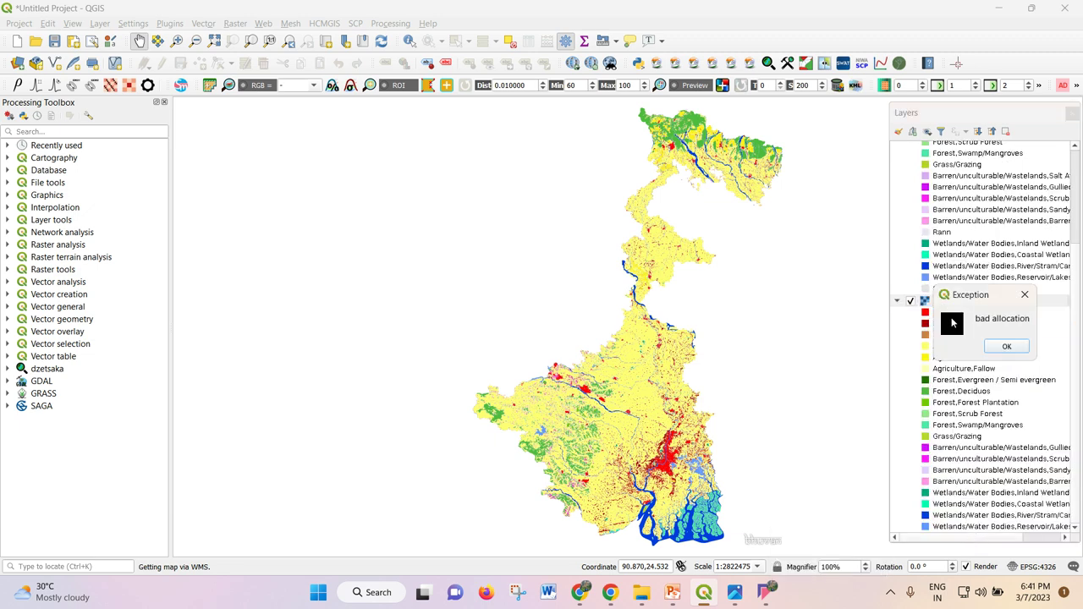
left_click(1008, 355)
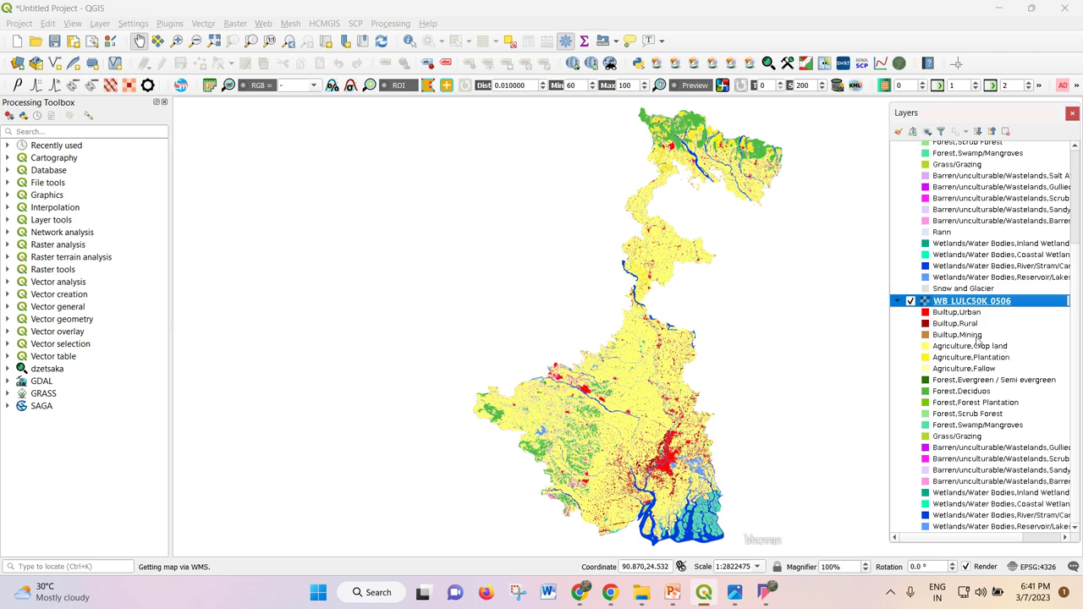
scroll(974, 361, "up", 2)
scroll(973, 361, "down", 2)
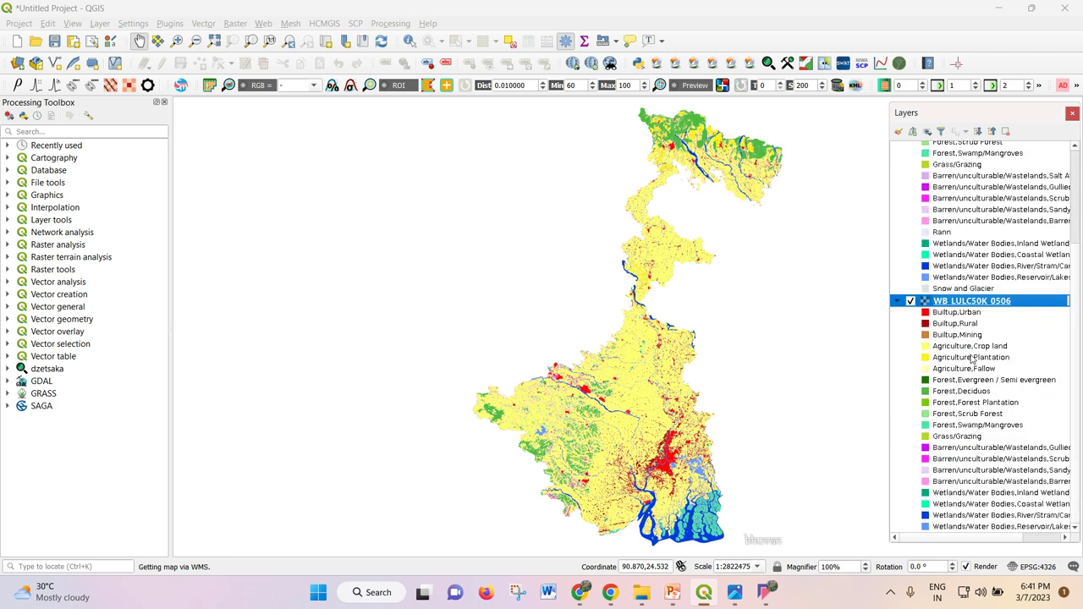
- Retry opening the properties of WB_LULC50K_0506 while the layer is temporarily hidden
left_click(911, 302)
scroll(979, 320, "up", 4)
scroll(979, 320, "down", 4)
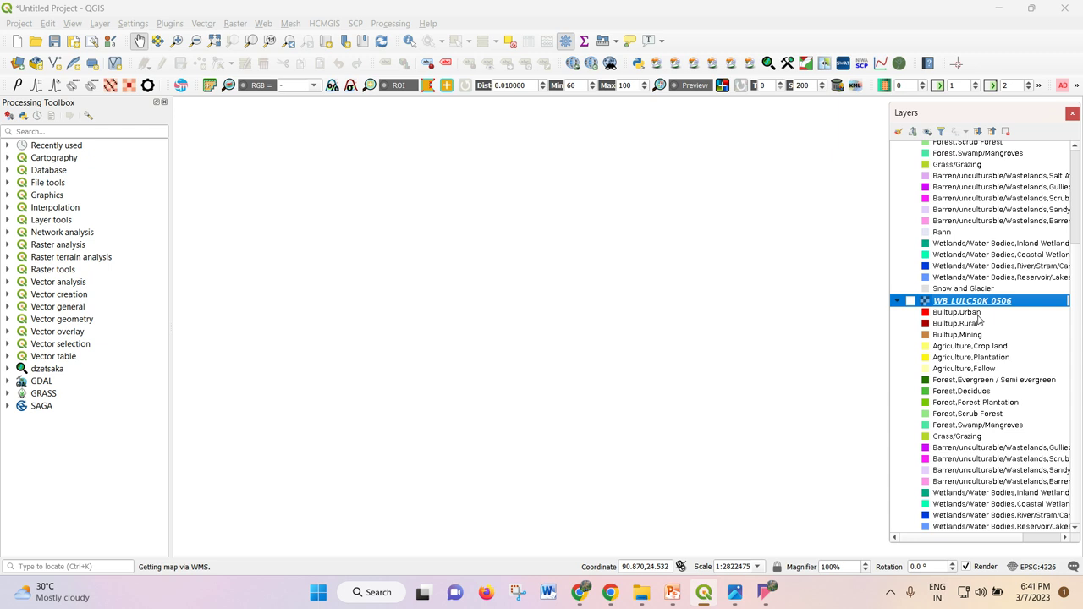
right_click(997, 304)
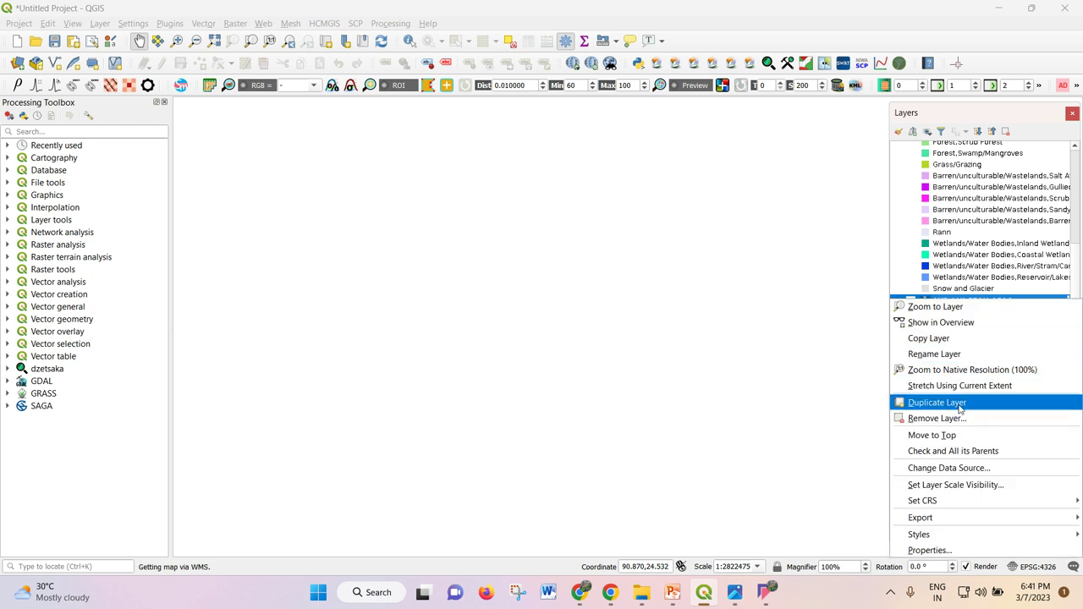
left_click(1000, 549)
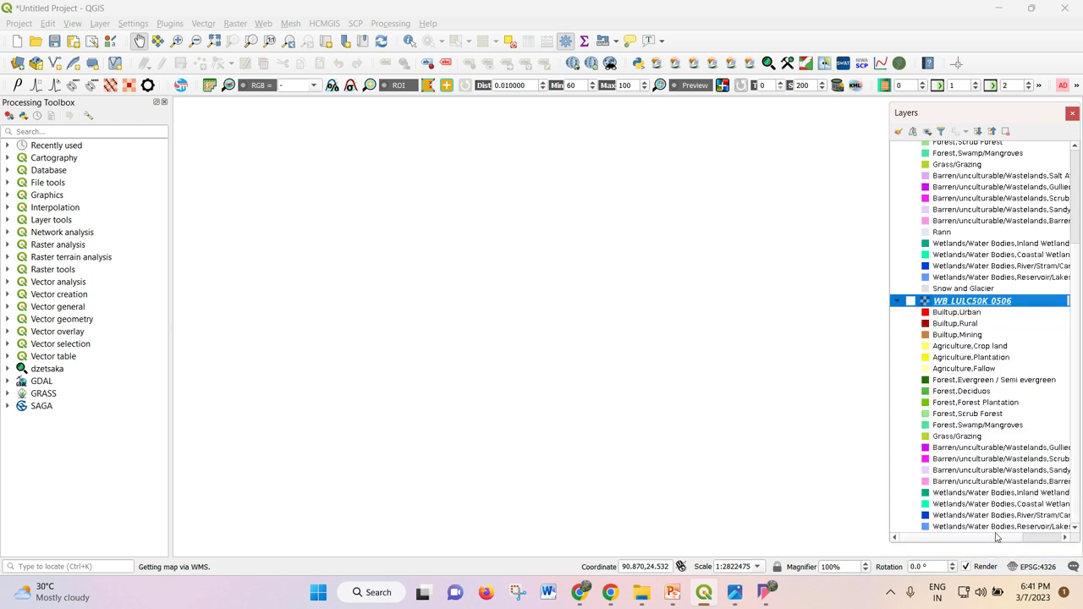
left_click(1006, 344)
left_click(910, 300)
scroll(914, 178, "up", 4)
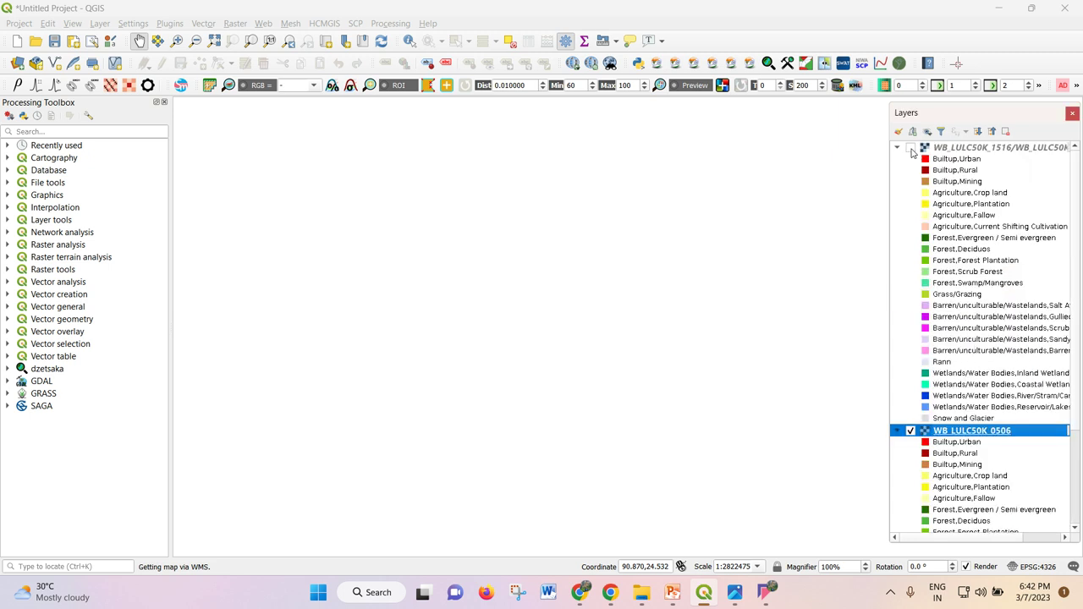
- Try to open the properties of the combined WB_LULC50K_1516/1112 layer, and make that layer visible again
right_click(934, 150)
left_click(959, 378)
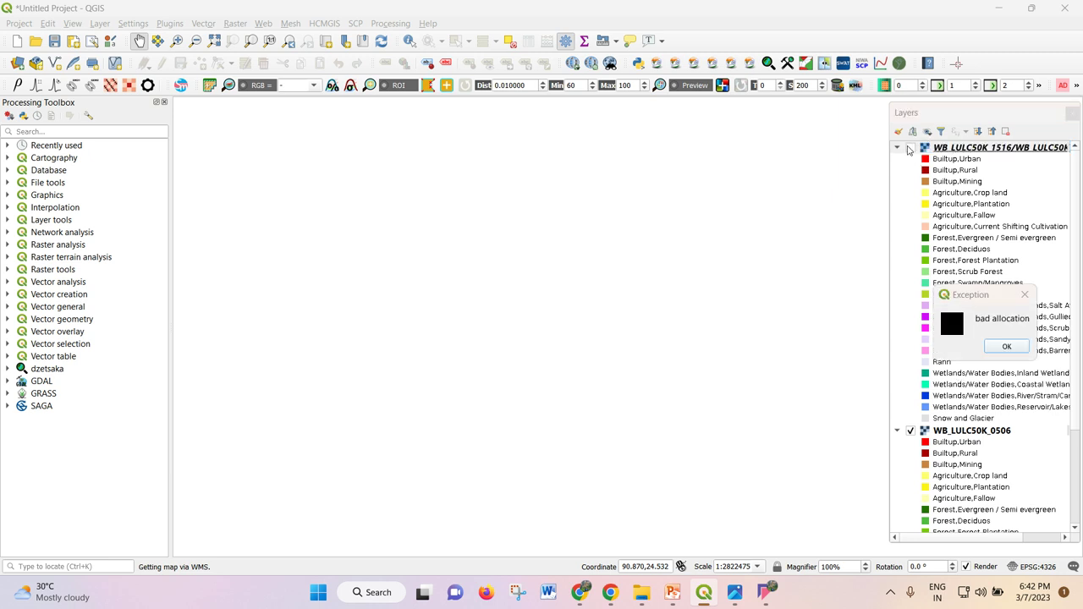
left_click(1022, 292)
left_click(912, 149)
- Open the project1_dem project file from the dataset_class folder in File Explorer
mouse_move(641, 592)
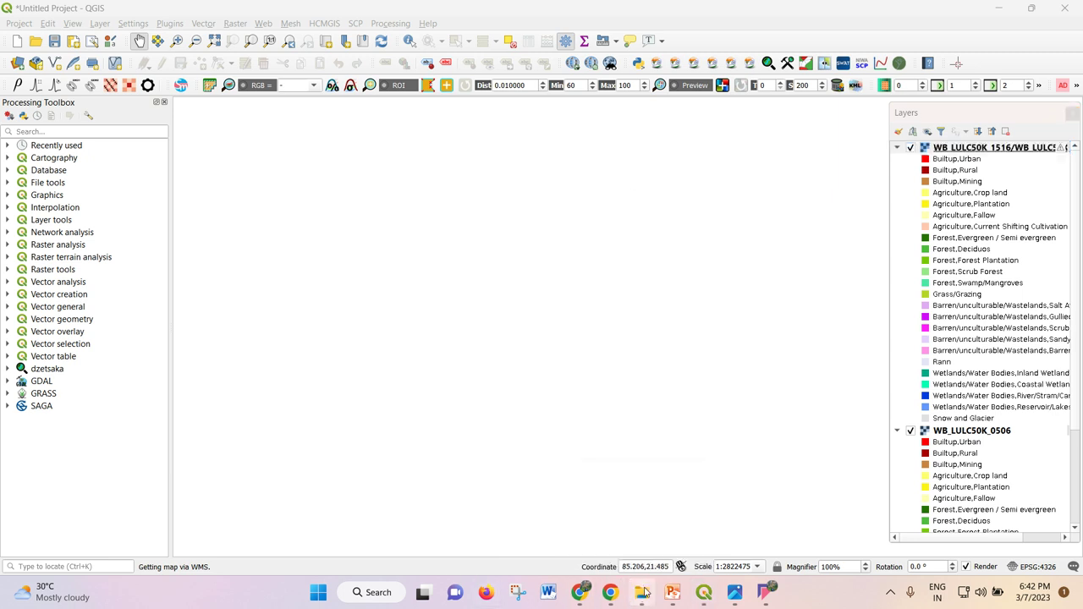
left_click(612, 508)
left_click(1034, 167)
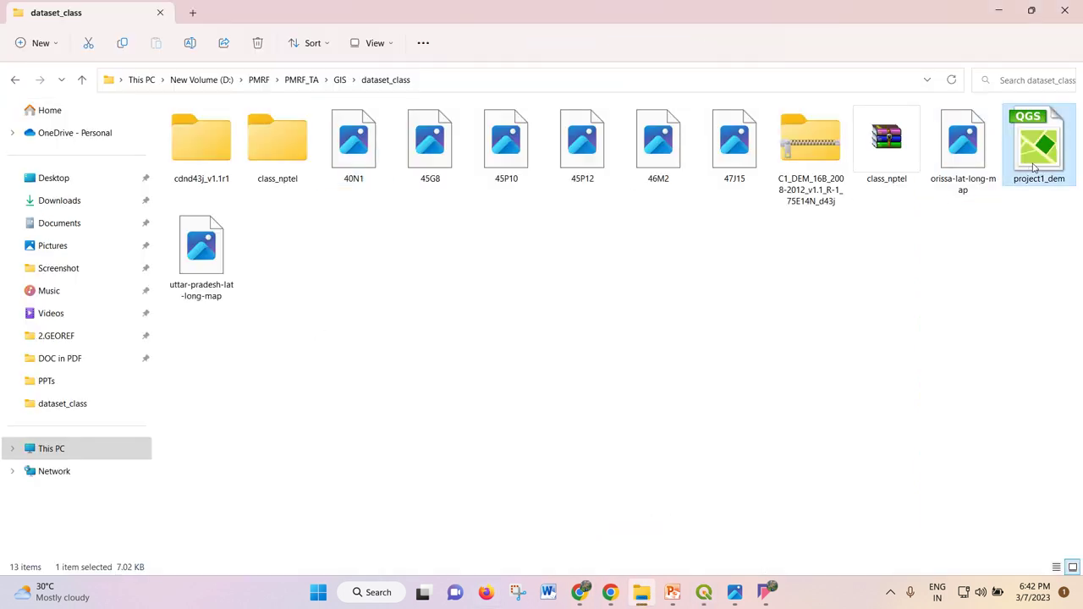
double_click(1034, 168)
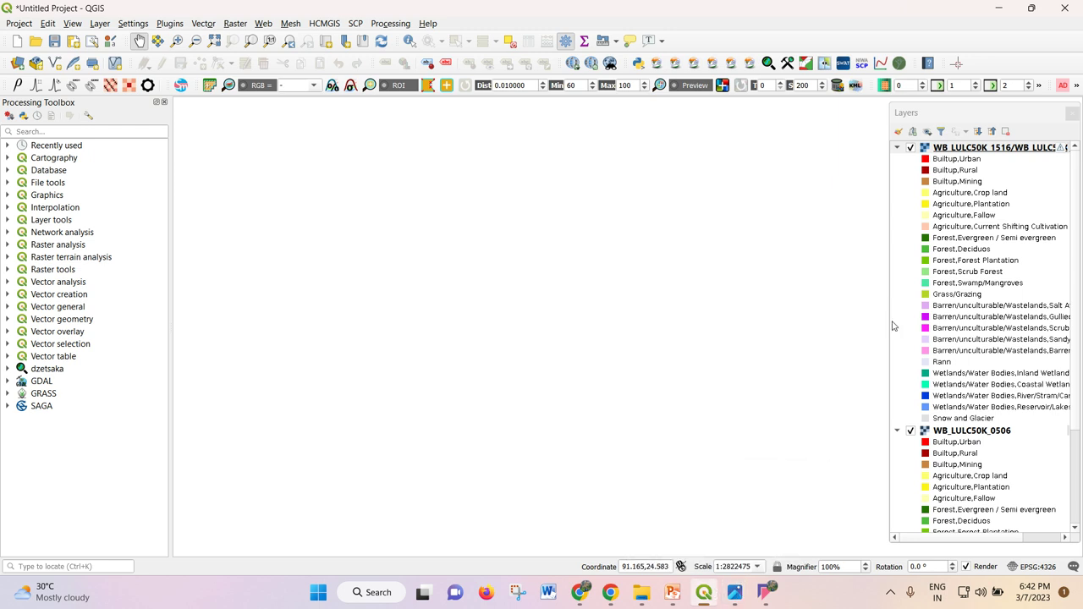
- Try once more to open the WB_LULC50K_0506 layer's properties in the untitled project
scroll(969, 311, "down", 4)
right_click(973, 307)
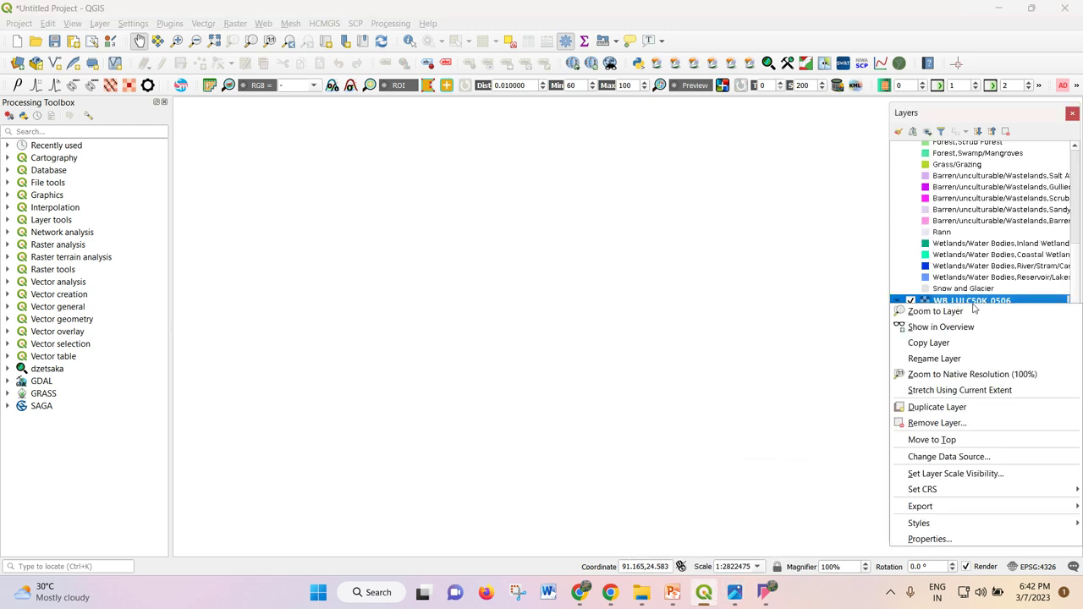
left_click(954, 540)
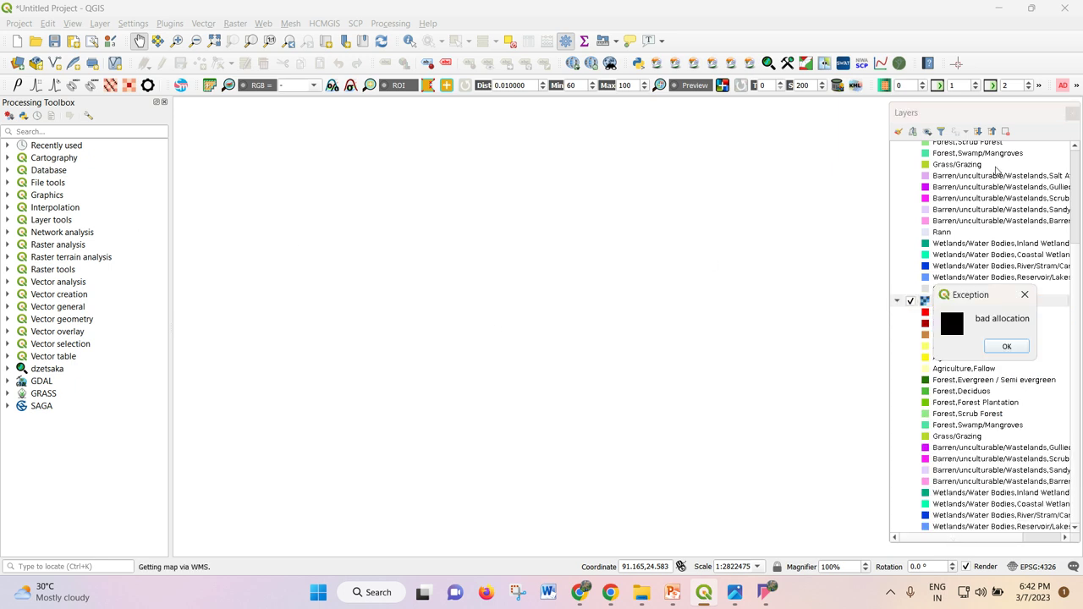
left_click(1008, 346)
- Zoom to the combined WB_LULC50K_1516/1112 layer and examine West Bengal's land cover classes up close
scroll(982, 307, "up", 4)
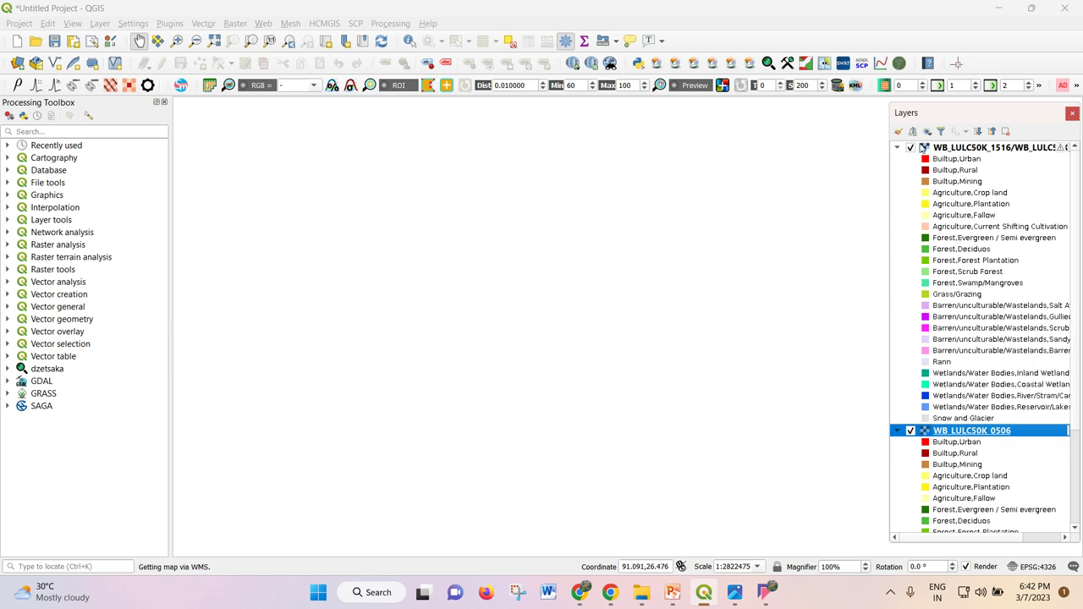
right_click(924, 148)
left_click(948, 151)
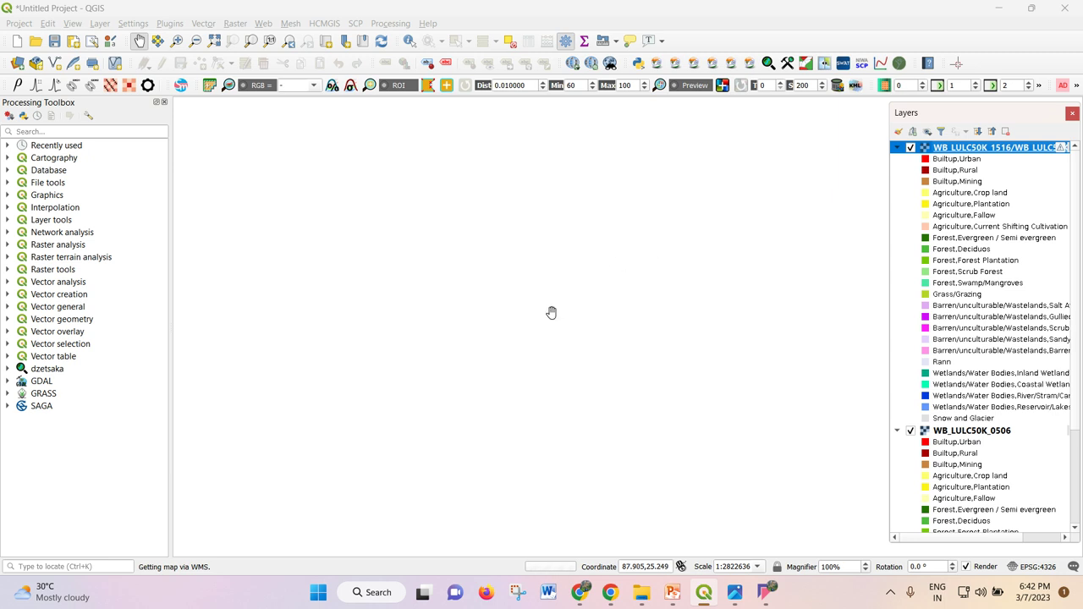
left_click_drag(703, 236, 605, 249)
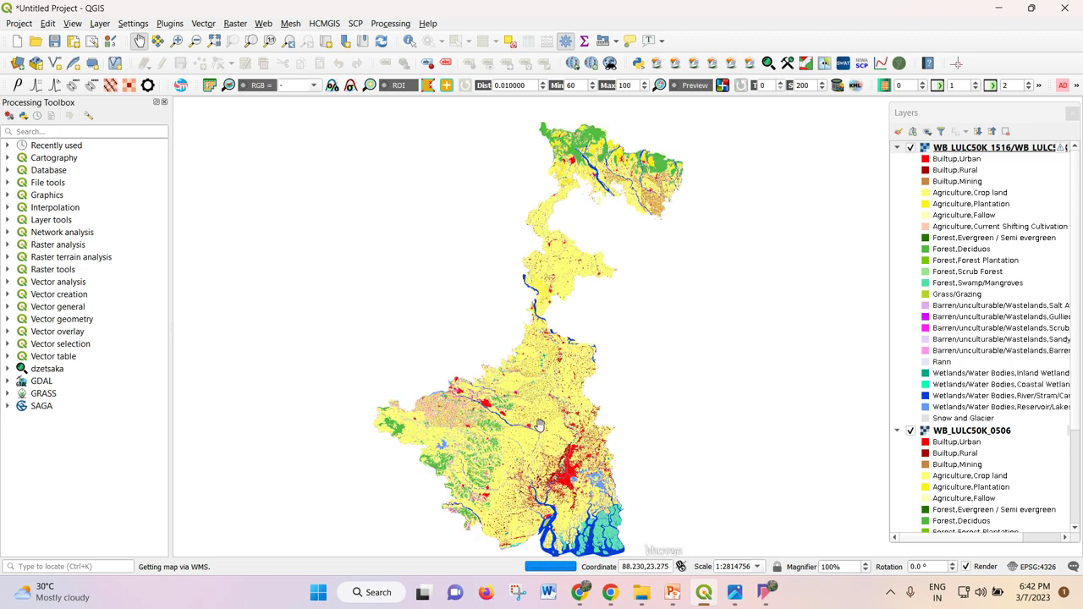
scroll(481, 475, "up", 3)
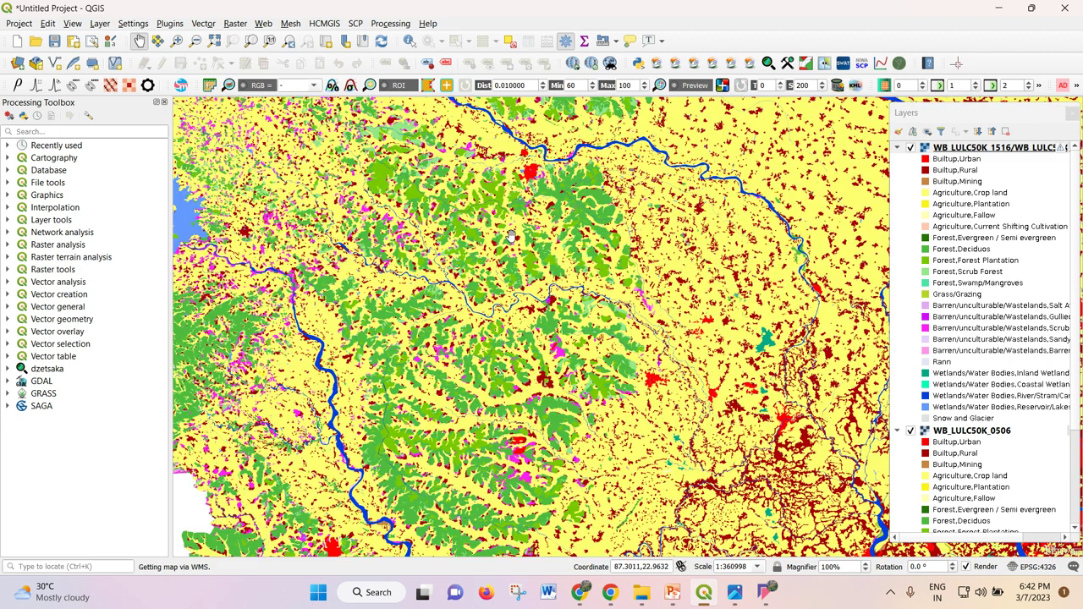
scroll(516, 280, "down", 1)
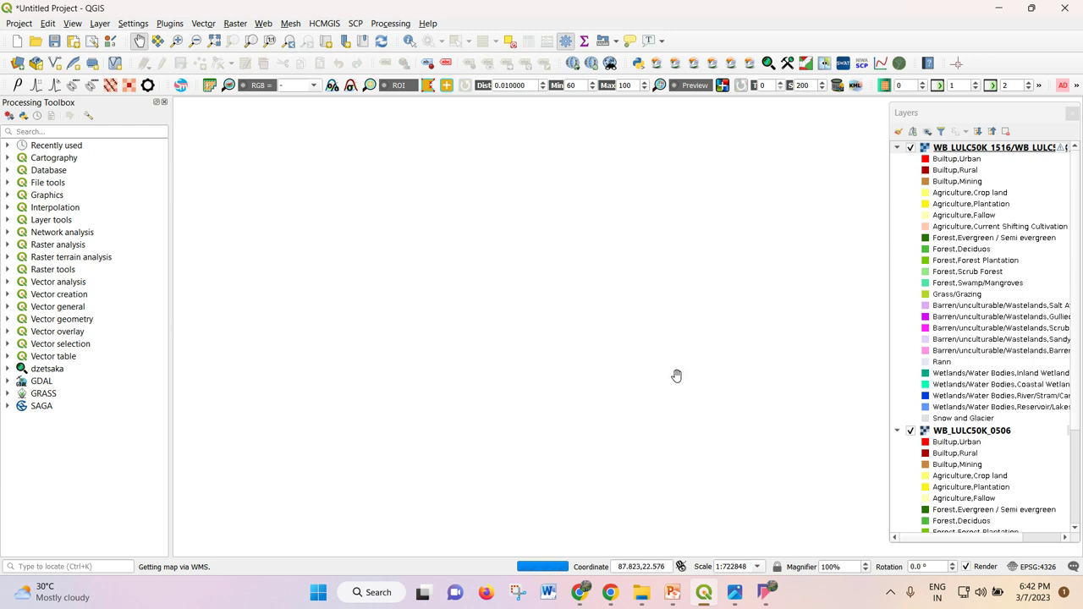
- Remove the WB_LULC50K_0506 layer from the project
right_click(965, 432)
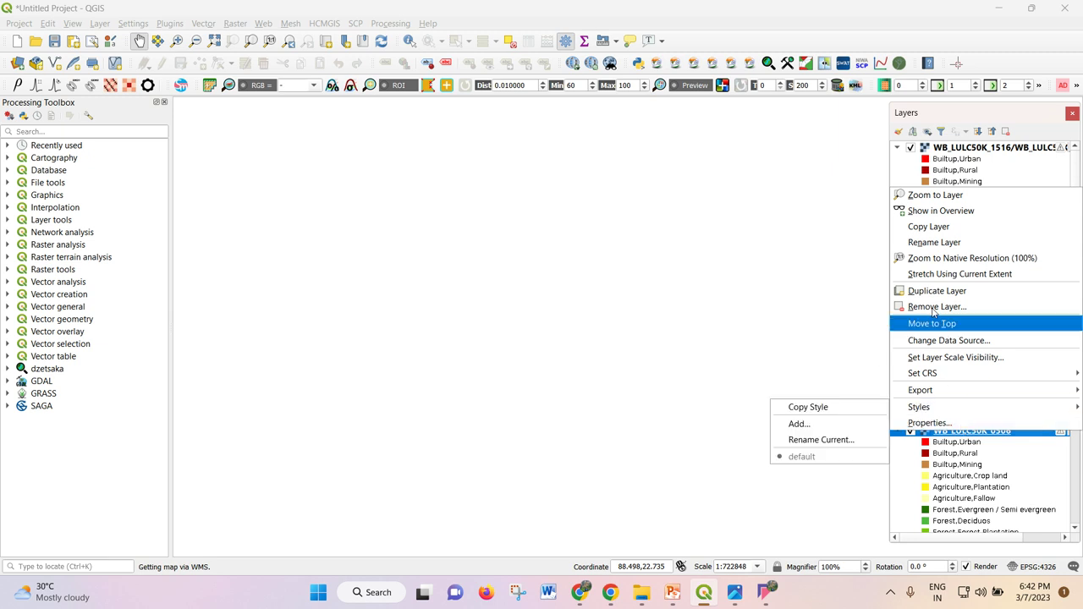
left_click(938, 307)
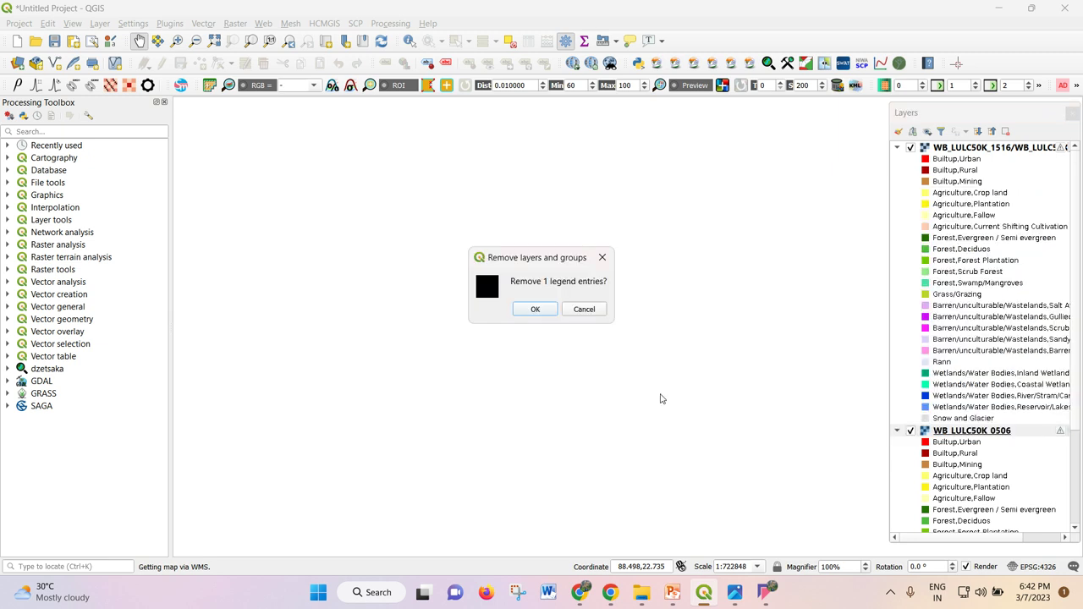
left_click(546, 312)
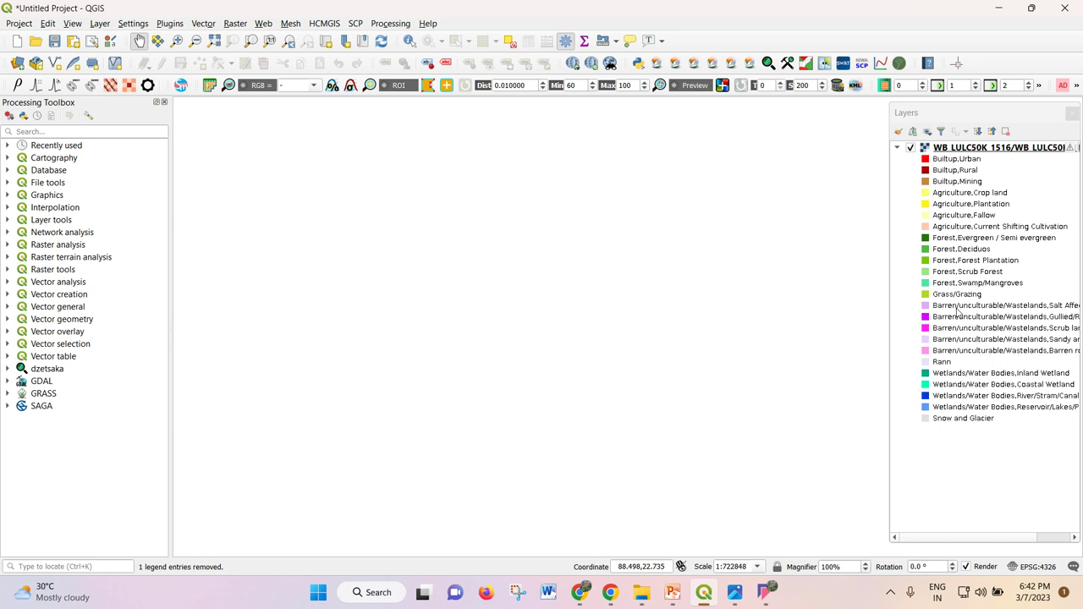
- Show the full extent of the remaining combined LULC layer and take a closer look at southern West Bengal
right_click(966, 161)
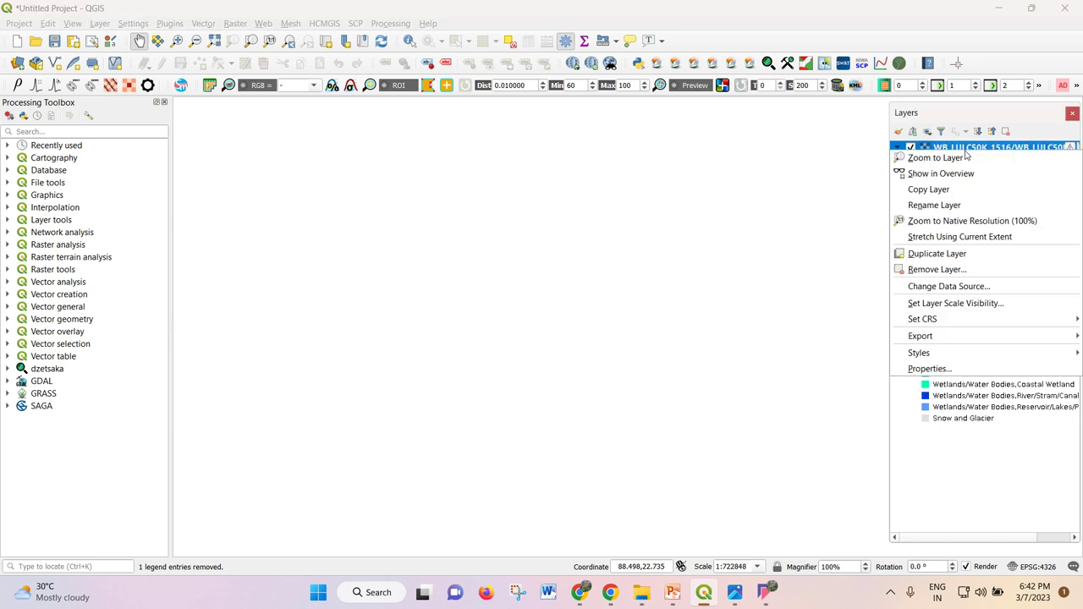
key("Escape")
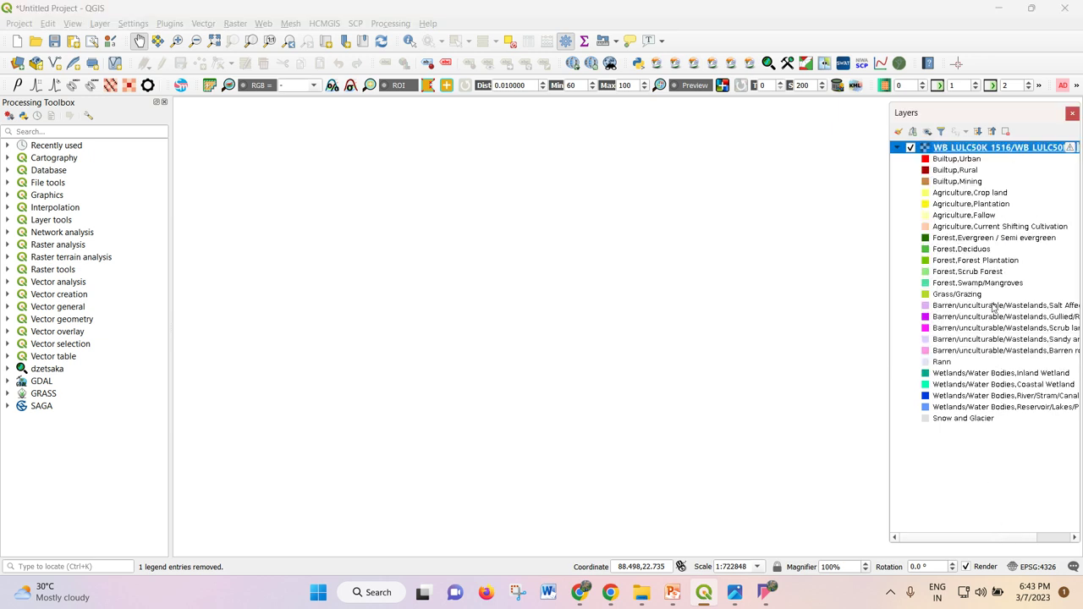
right_click(969, 159)
left_click(977, 160)
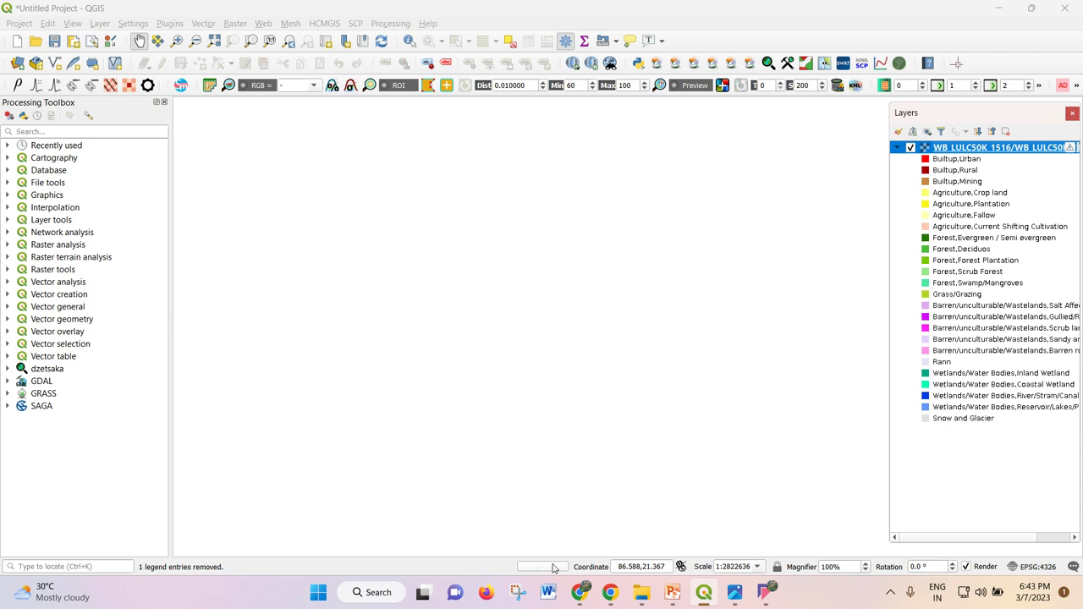
left_click_drag(639, 351, 588, 355)
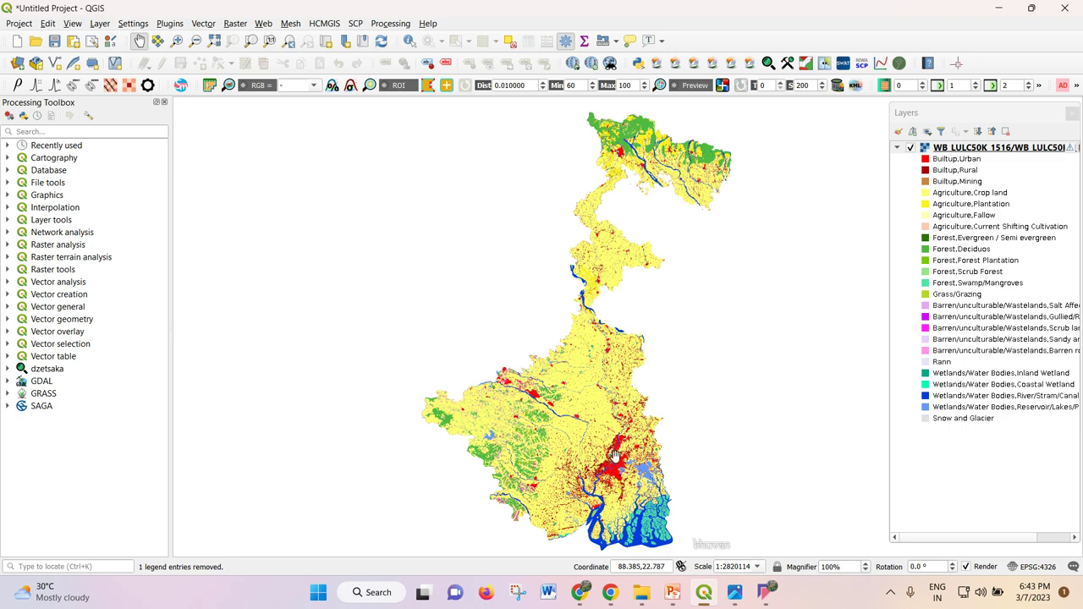
scroll(613, 494, "up", 1)
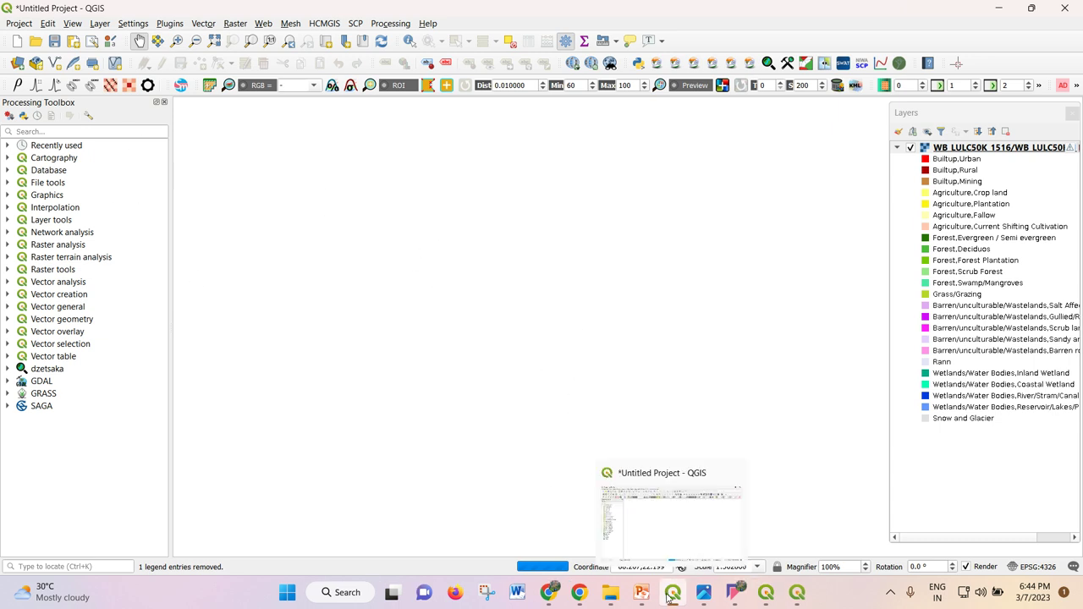
- Switch to the project1_dem QGIS window and zoom the map to the projected_DEM layer
left_click(797, 592)
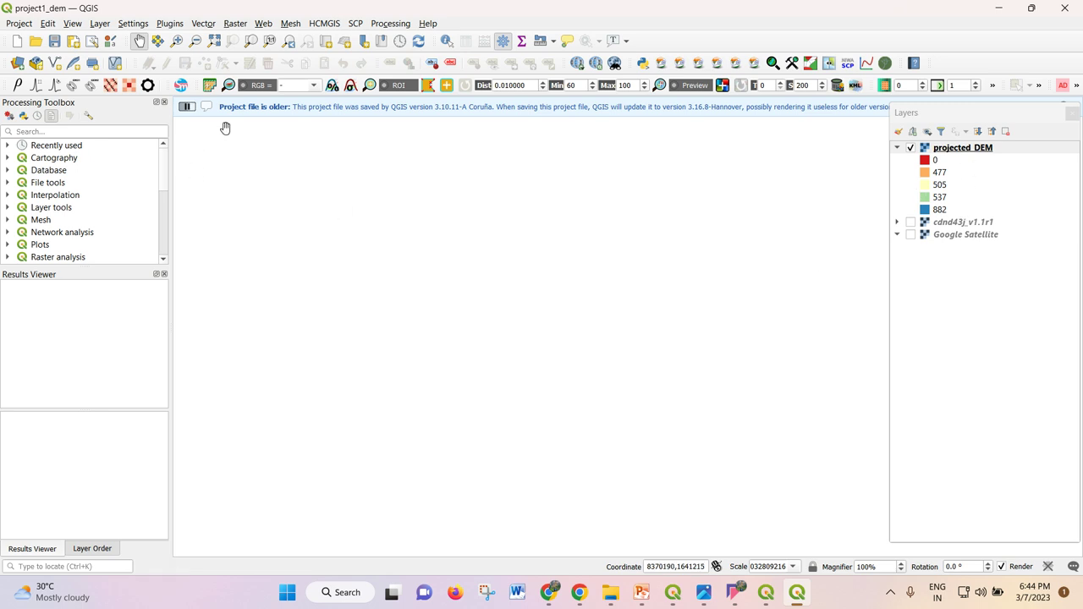
mouse_move(787, 603)
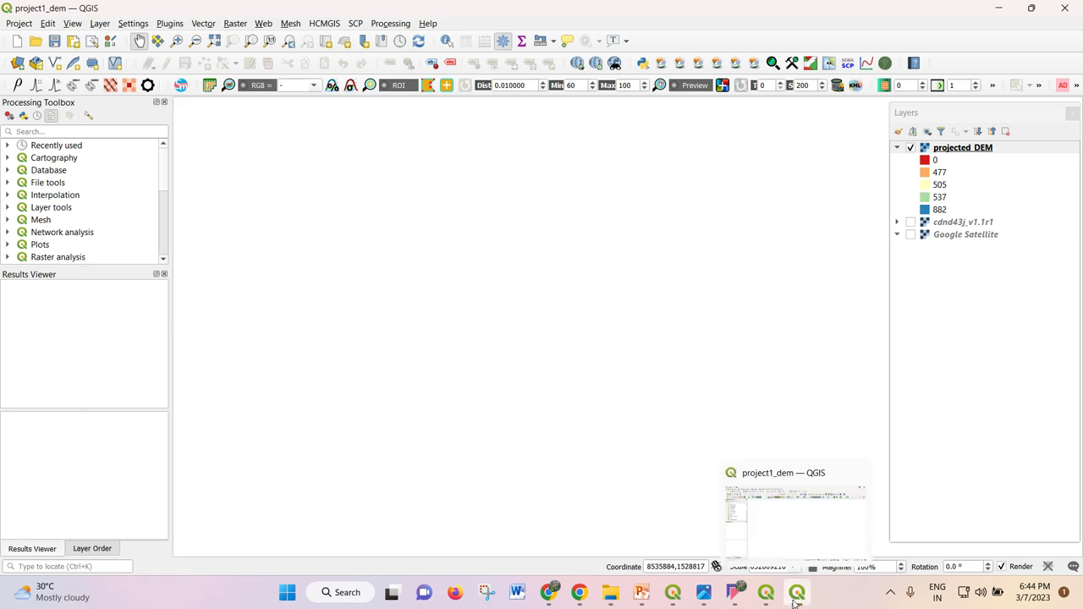
right_click(946, 147)
left_click(910, 158)
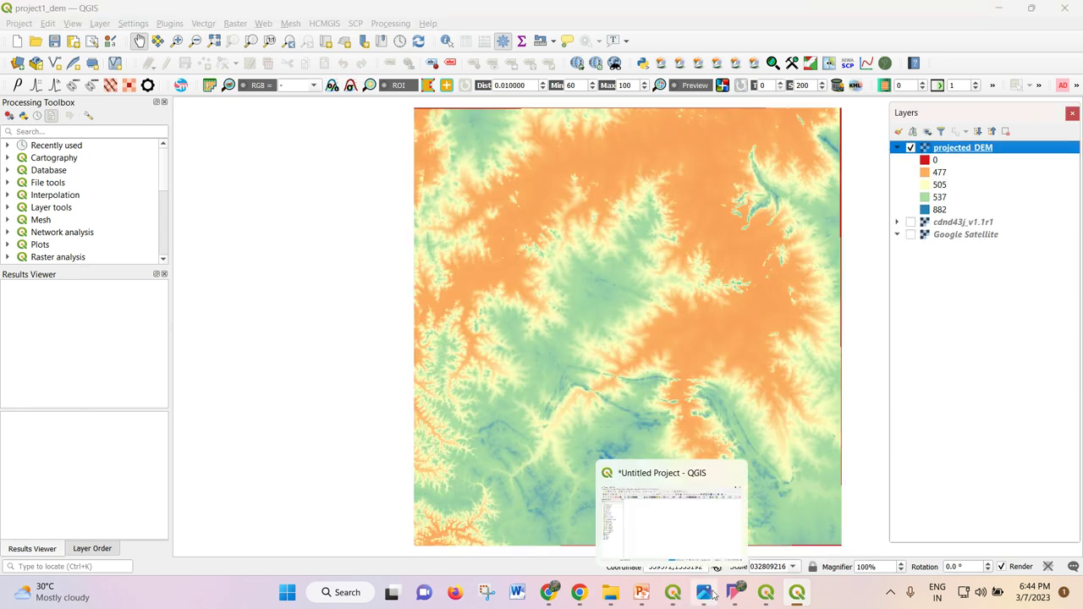
- Check the other open QGIS windows, including the untitled project and the crash report
left_click(800, 593)
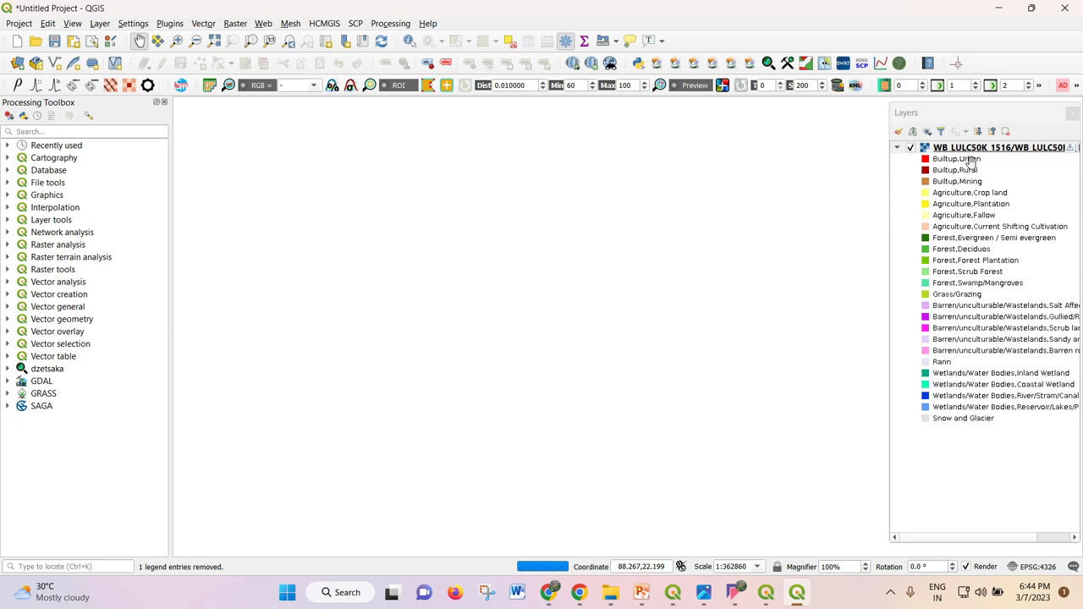
left_click(791, 595)
left_click(766, 593)
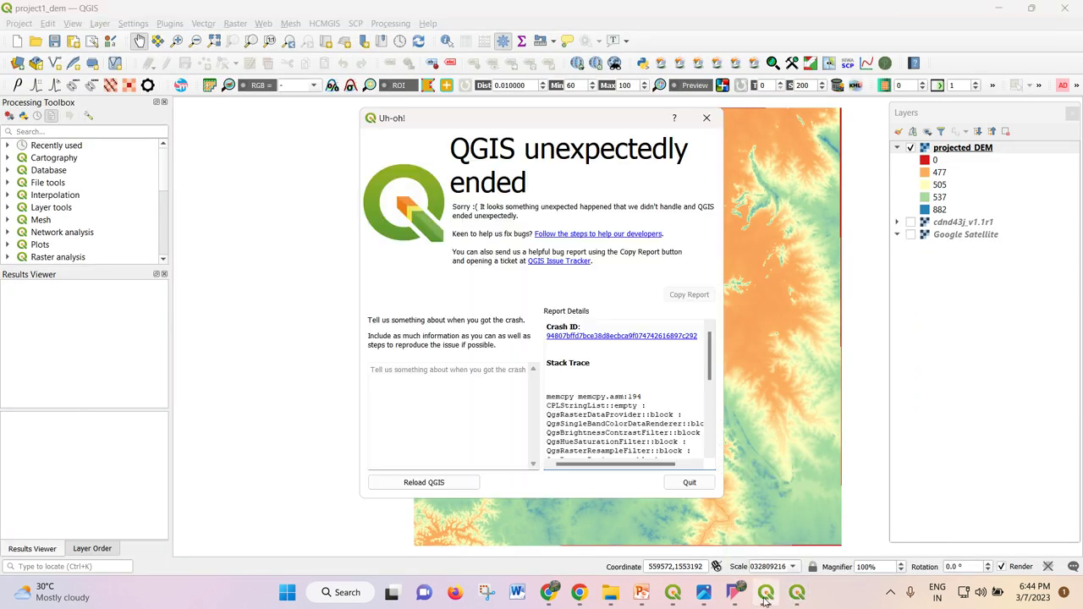
- Dismiss the QGIS crash report and start a new empty project
left_click(705, 118)
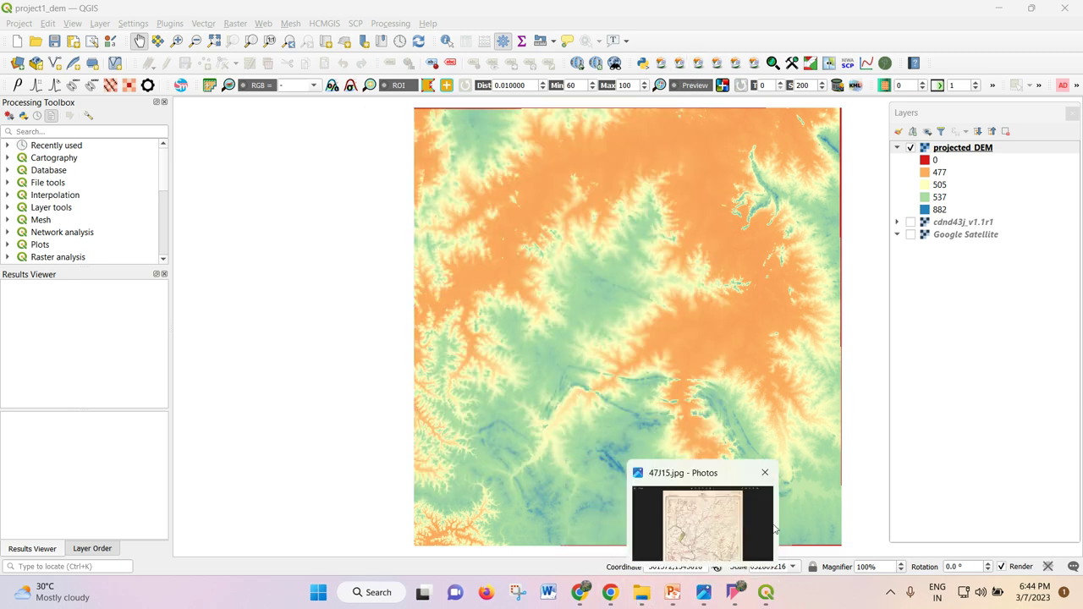
left_click(16, 42)
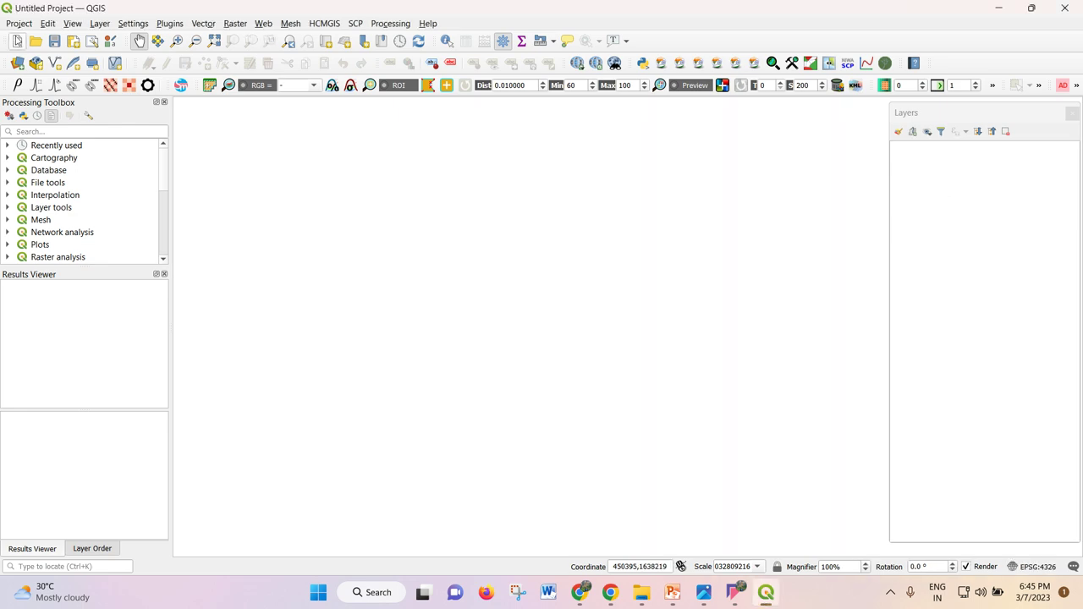
left_click(19, 23)
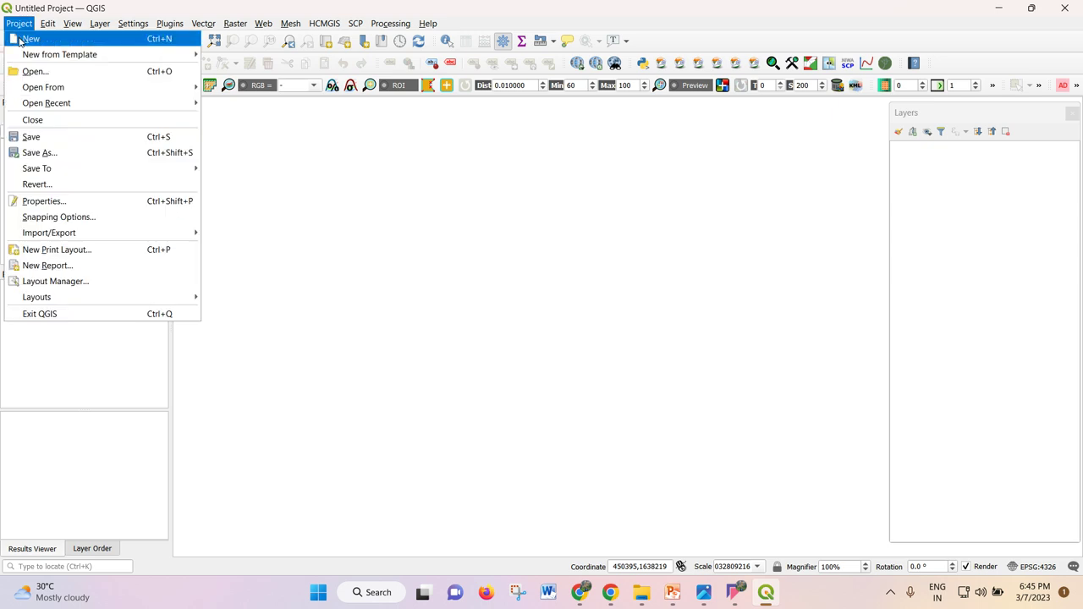
key("Escape")
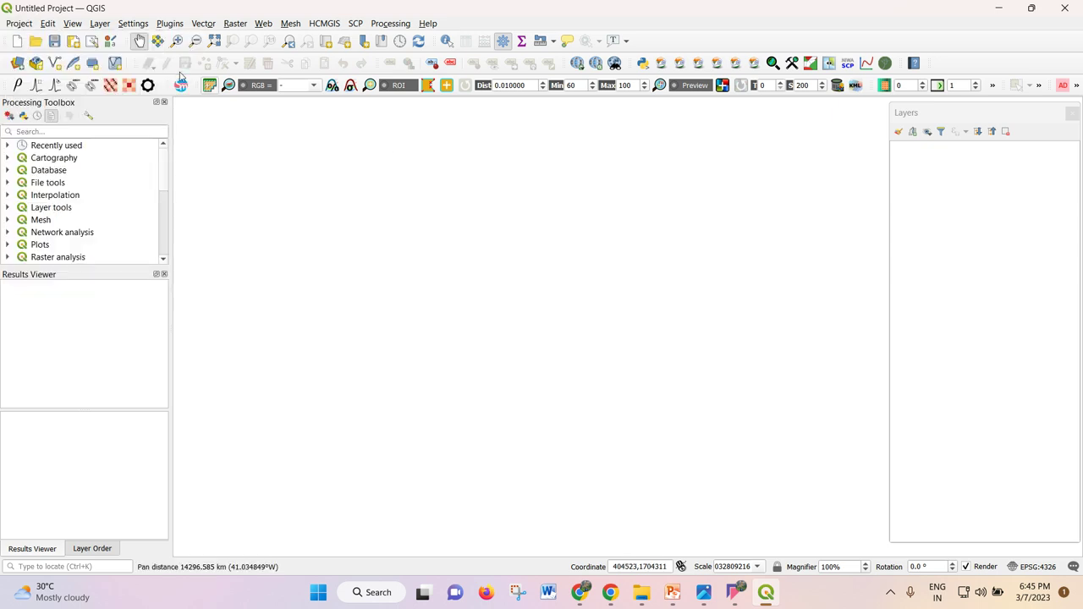
- Connect to the saved LULC WMS/WMTS service in the data source manager to list its layers
left_click(17, 66)
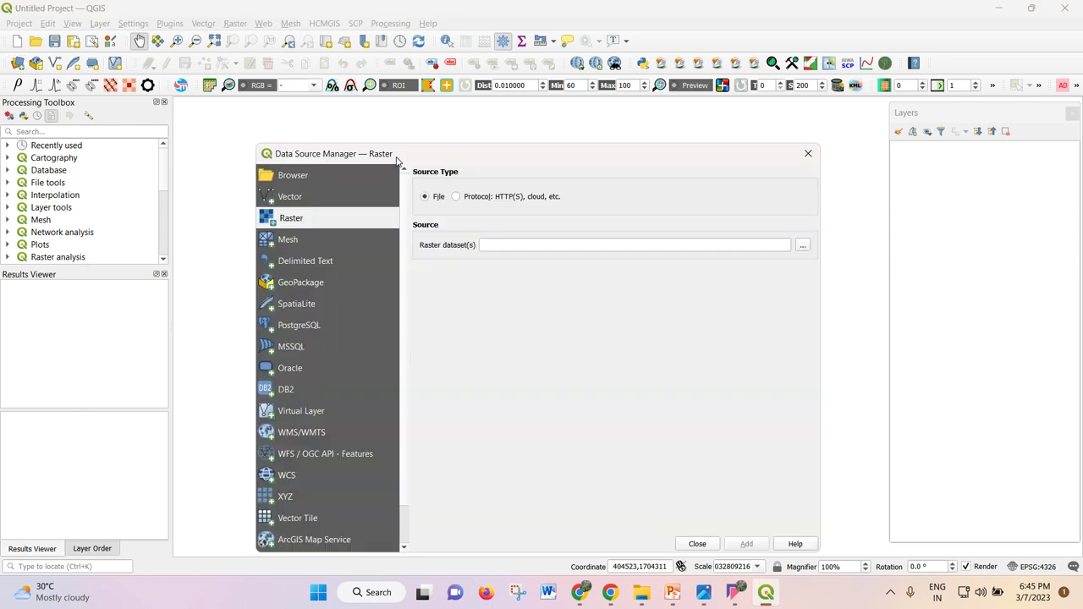
left_click(328, 435)
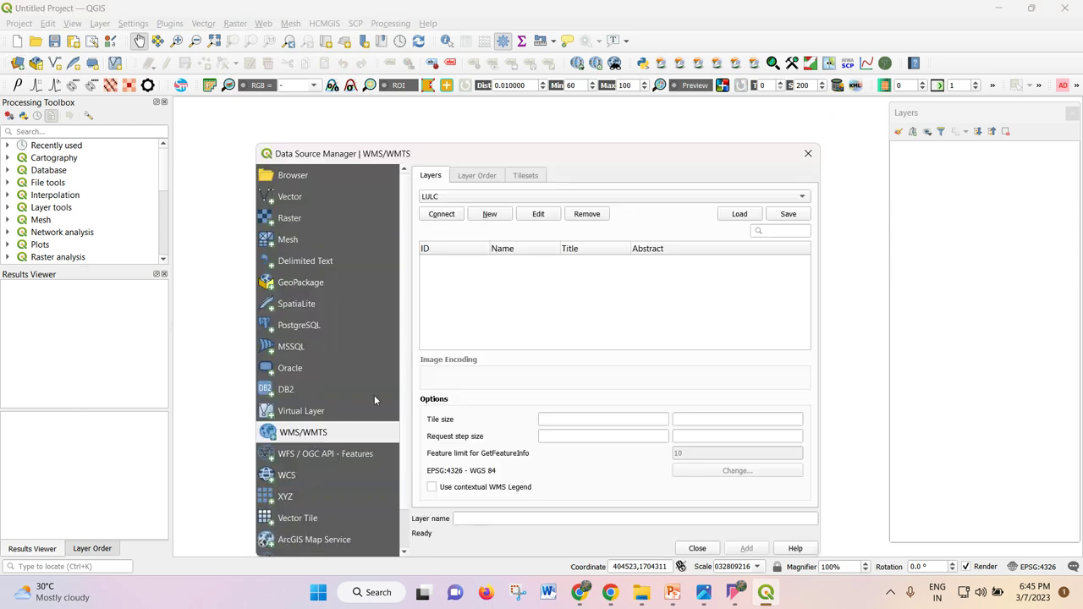
left_click_drag(528, 161, 470, 101)
left_click(387, 153)
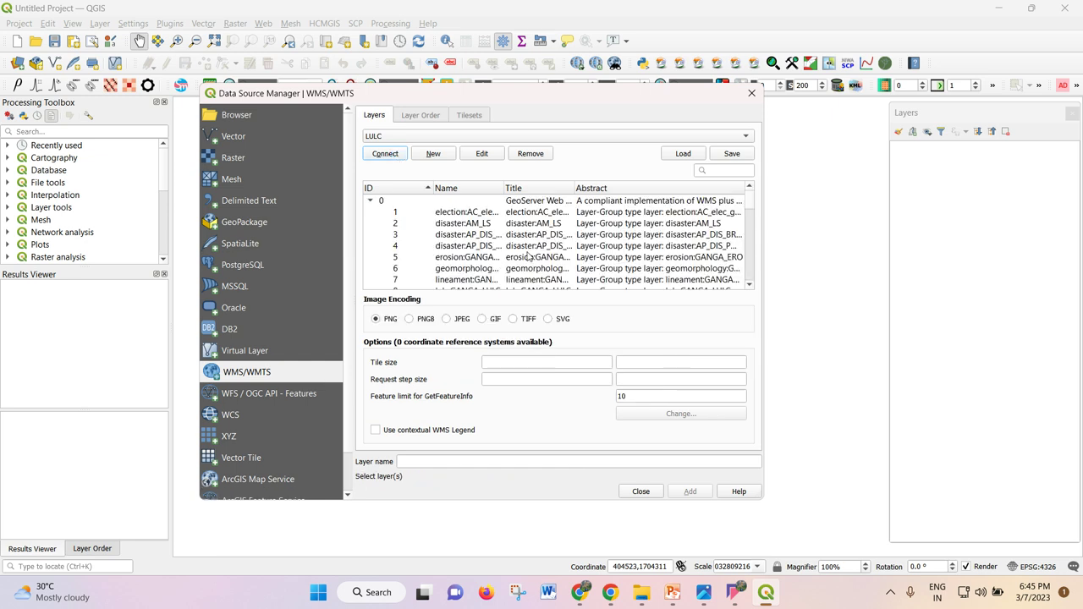
- Widen the data source window and browse the LULC service's layer list as far as the sisdp_phase2 layers
scroll(528, 256, "down", 2)
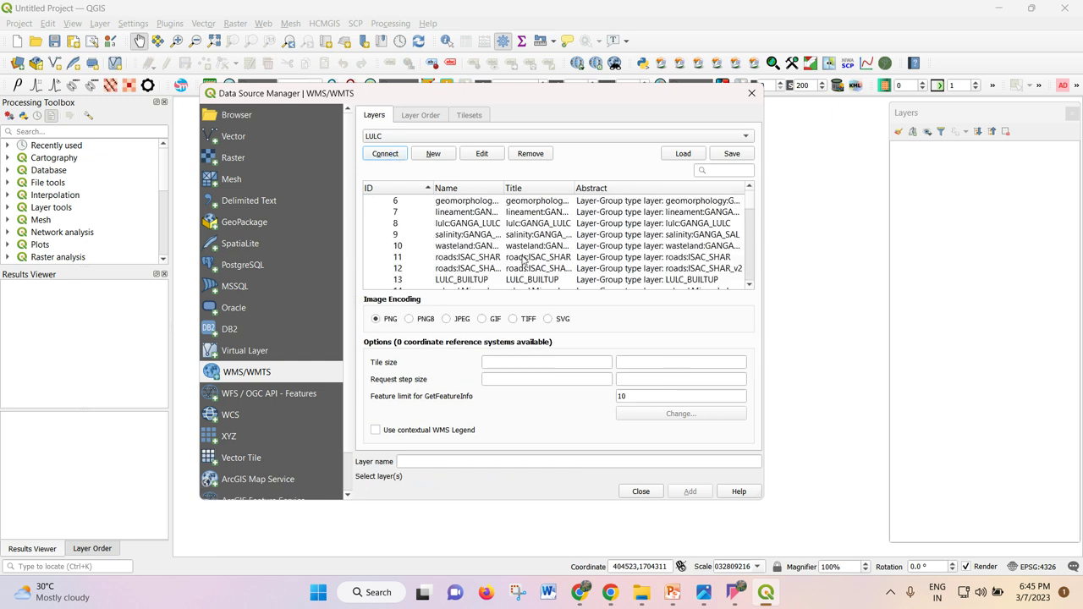
scroll(525, 257, "down", 1)
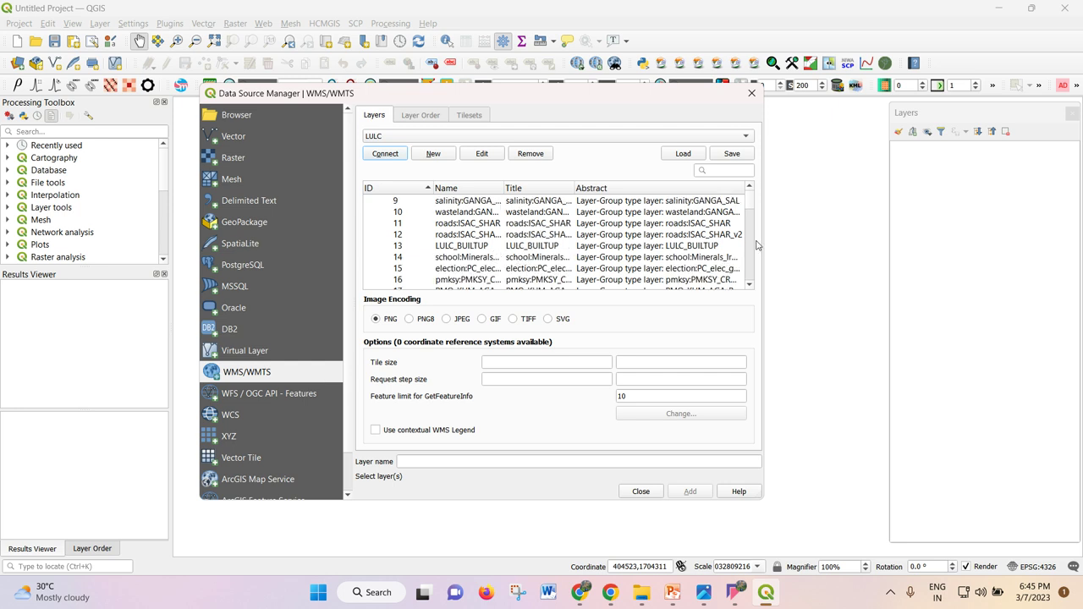
left_click_drag(765, 240, 856, 241)
scroll(616, 252, "down", 3)
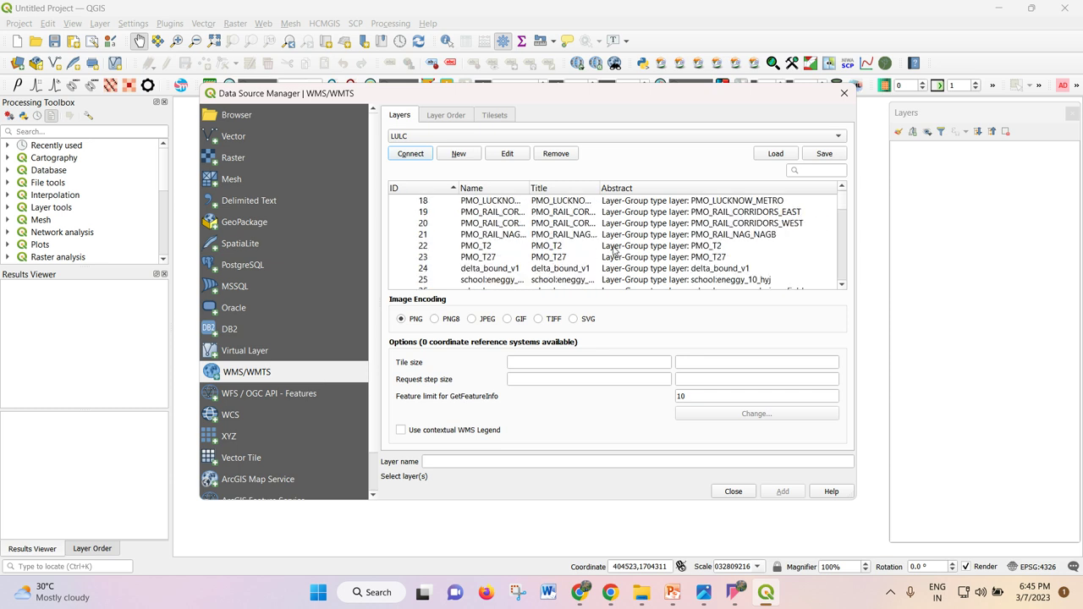
scroll(604, 244, "down", 2)
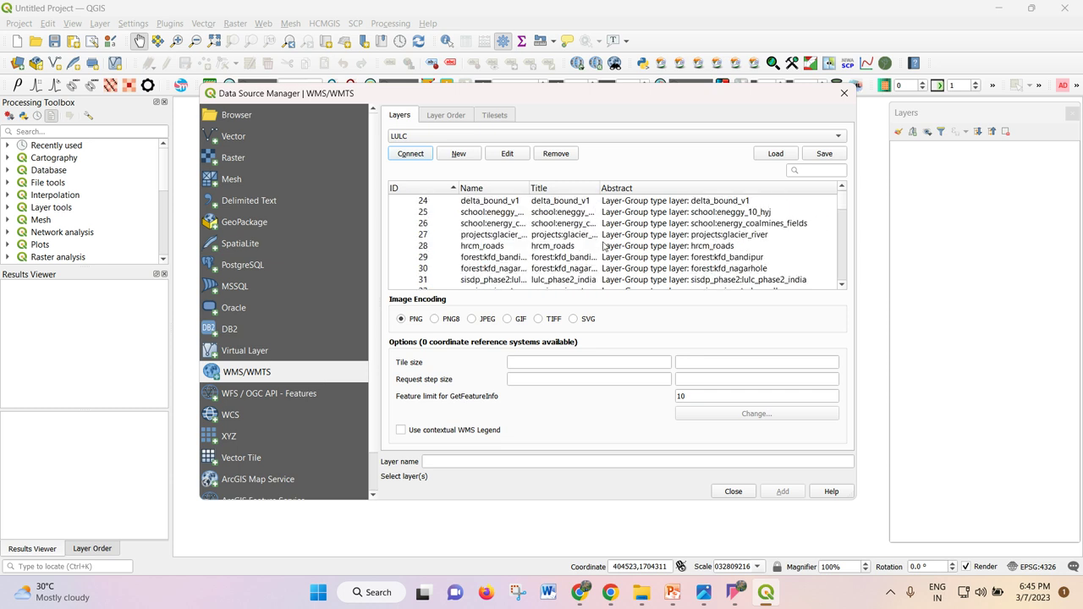
scroll(603, 245, "down", 1)
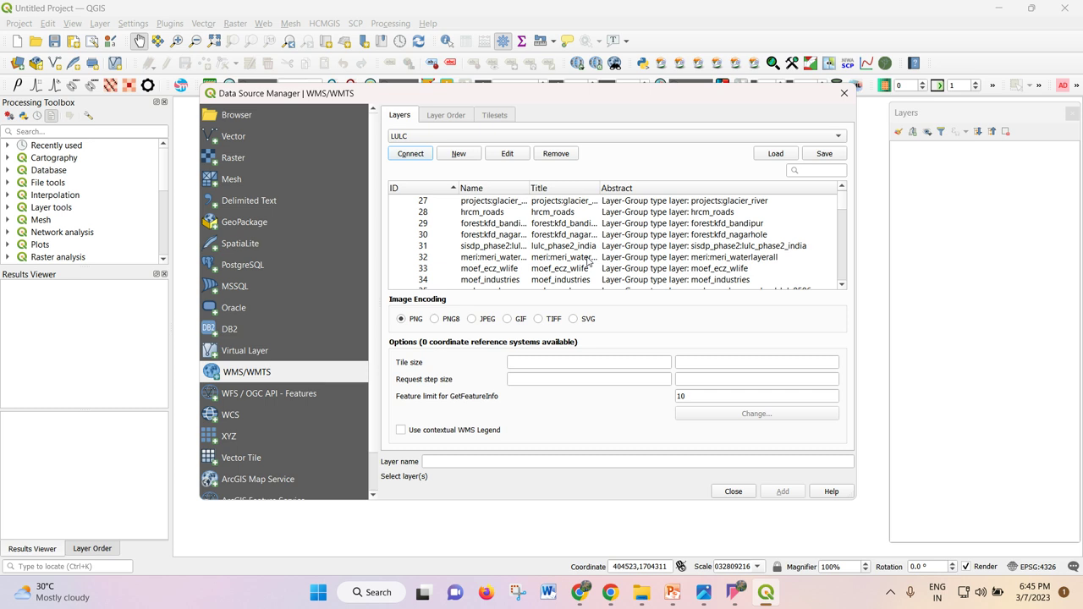
scroll(589, 263, "down", 1)
scroll(562, 239, "down", 20)
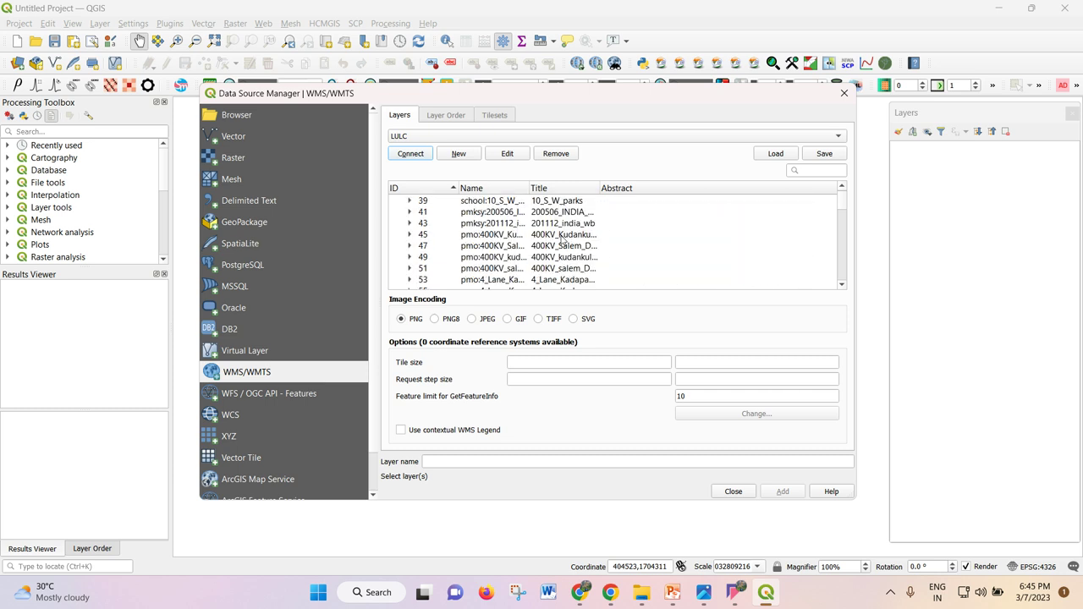
scroll(563, 240, "down", 5)
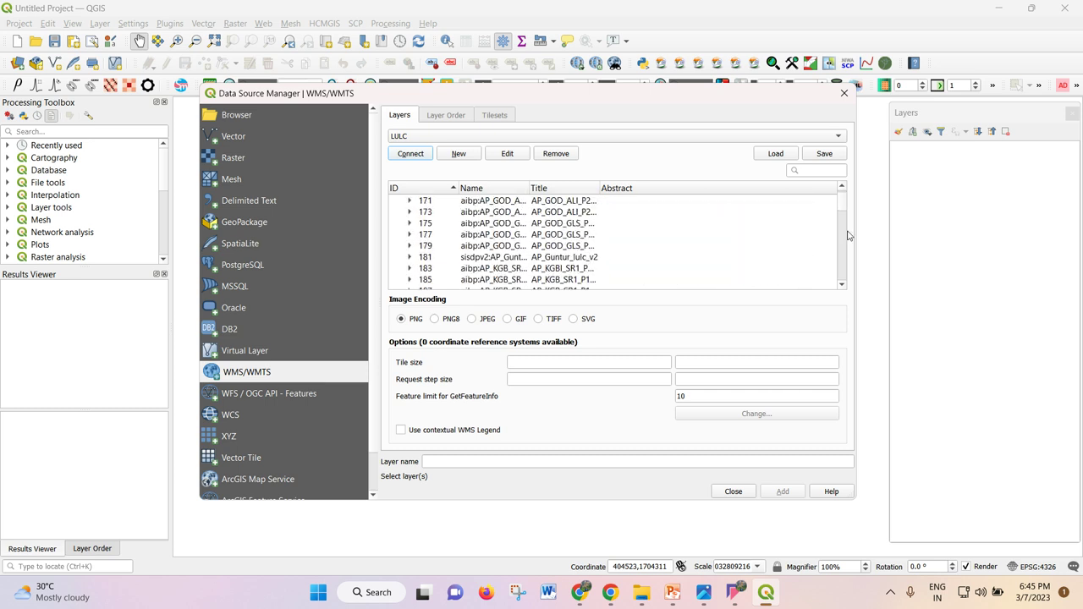
left_click_drag(840, 209, 842, 252)
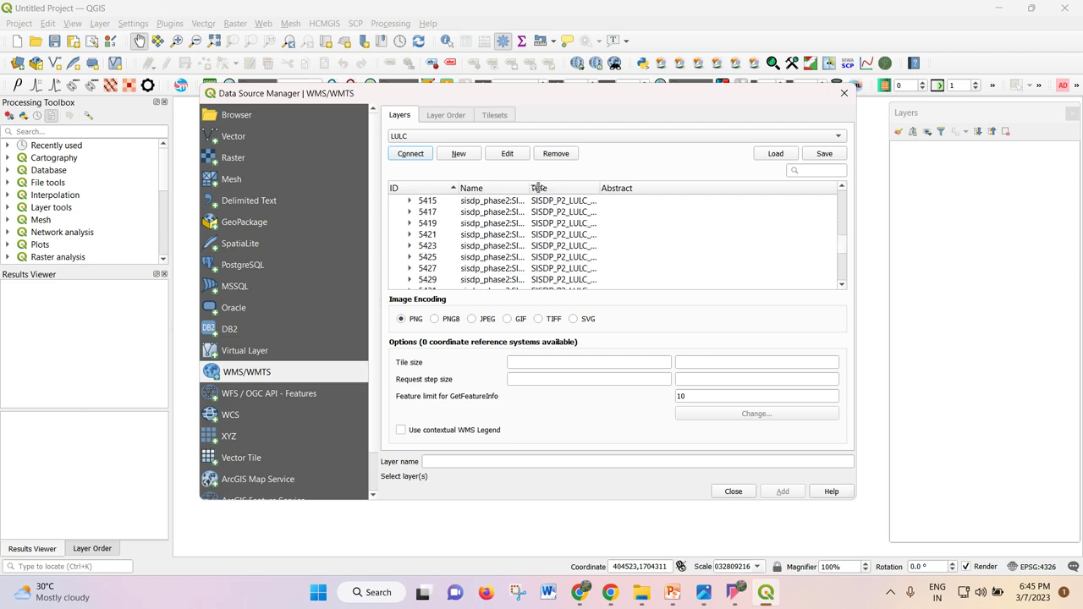
- Widen the Name column so the full names of the SISDP_P2_LULC_10K_2016_2019 district layers can be read
left_click_drag(528, 187, 601, 188)
scroll(546, 242, "down", 4)
scroll(567, 243, "down", 2)
left_click_drag(601, 188, 668, 188)
scroll(630, 262, "up", 2)
left_click_drag(665, 188, 697, 188)
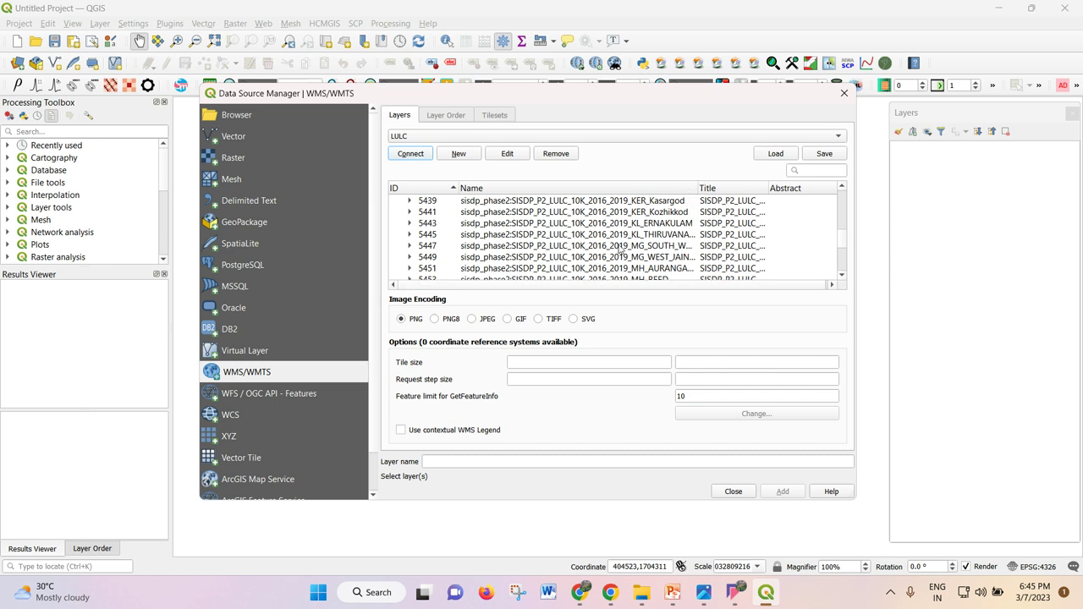
scroll(649, 243, "up", 1)
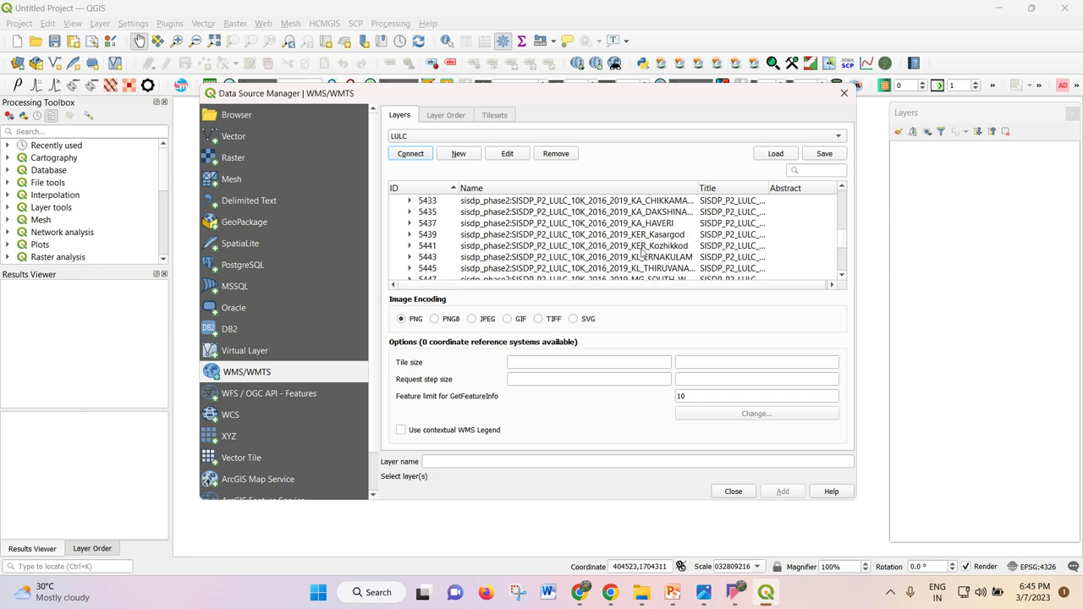
- Look through the SISDP Phase 2 10K LULC layers of different states, picking out Kozhikkod, Hazaribagh, Faridabad and Narmada as examples
left_click(647, 248)
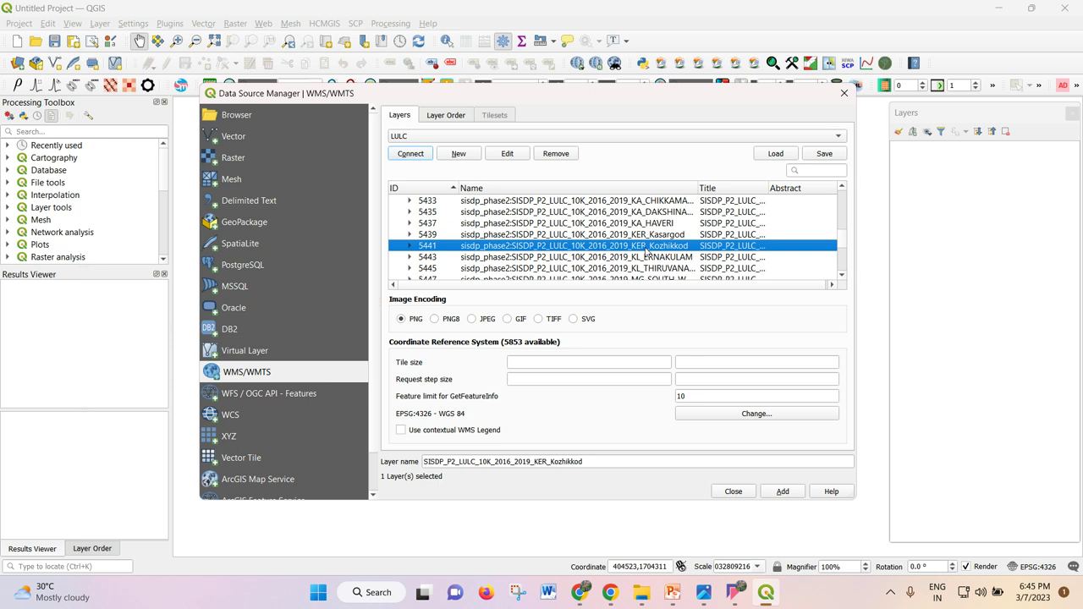
scroll(665, 264, "up", 7)
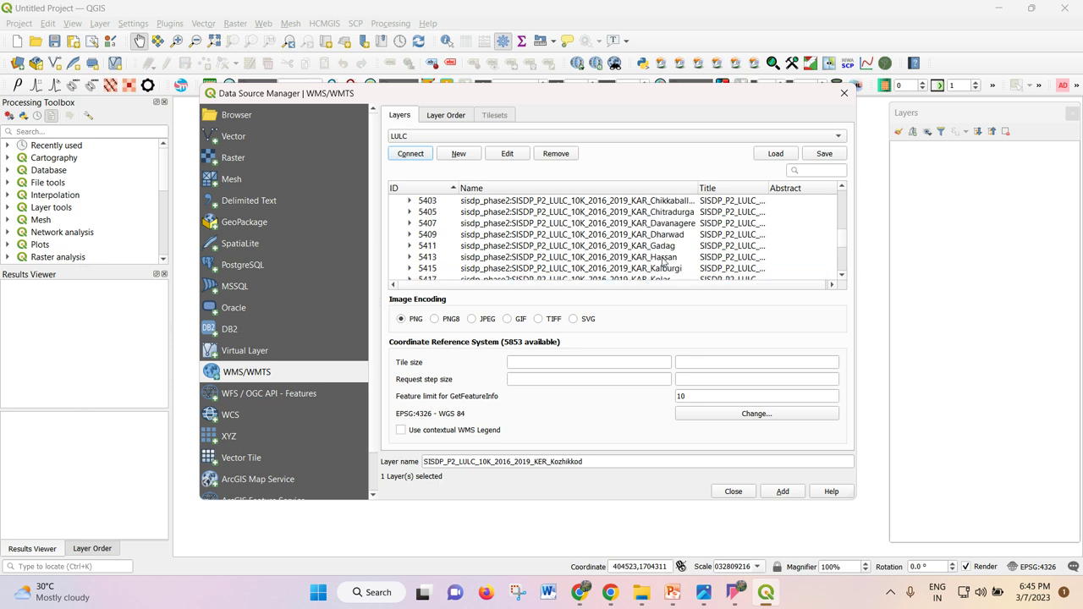
scroll(665, 264, "up", 2)
scroll(665, 263, "up", 2)
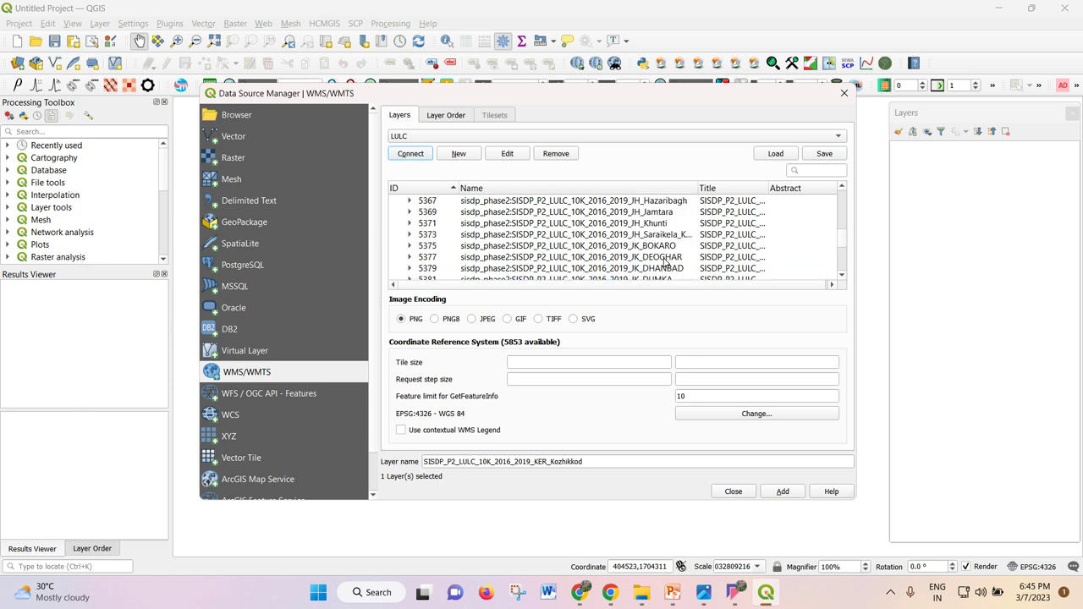
left_click(658, 203)
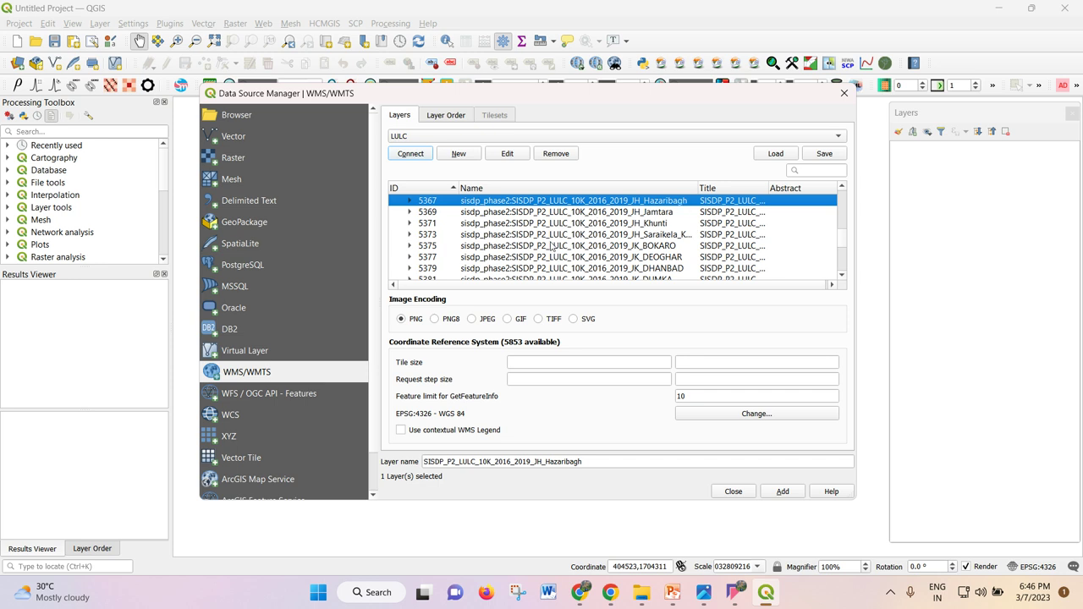
scroll(557, 250, "up", 2)
scroll(580, 248, "up", 6)
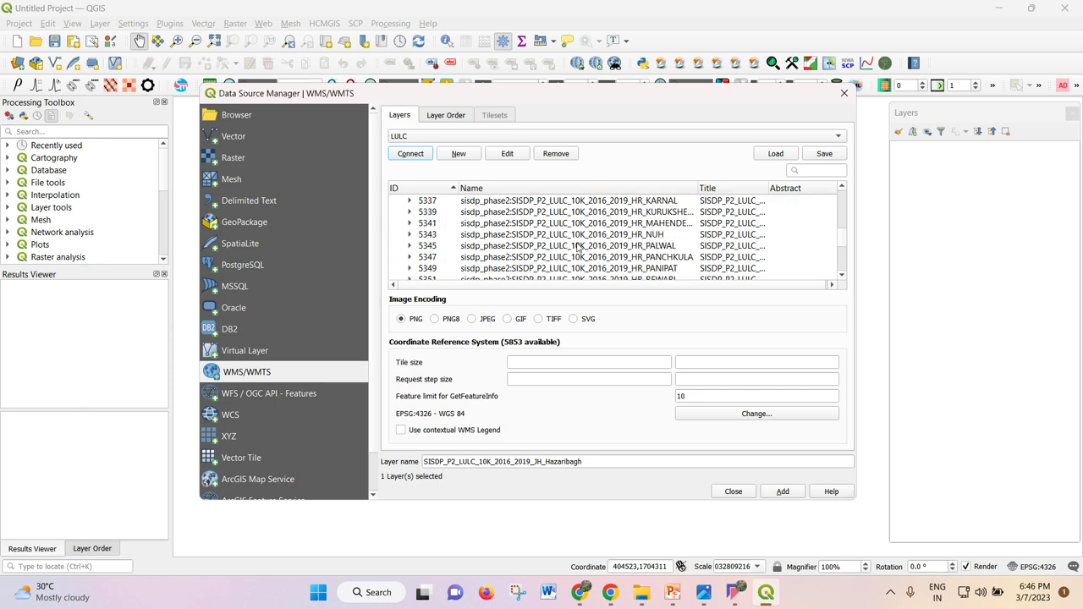
scroll(642, 241, "up", 1)
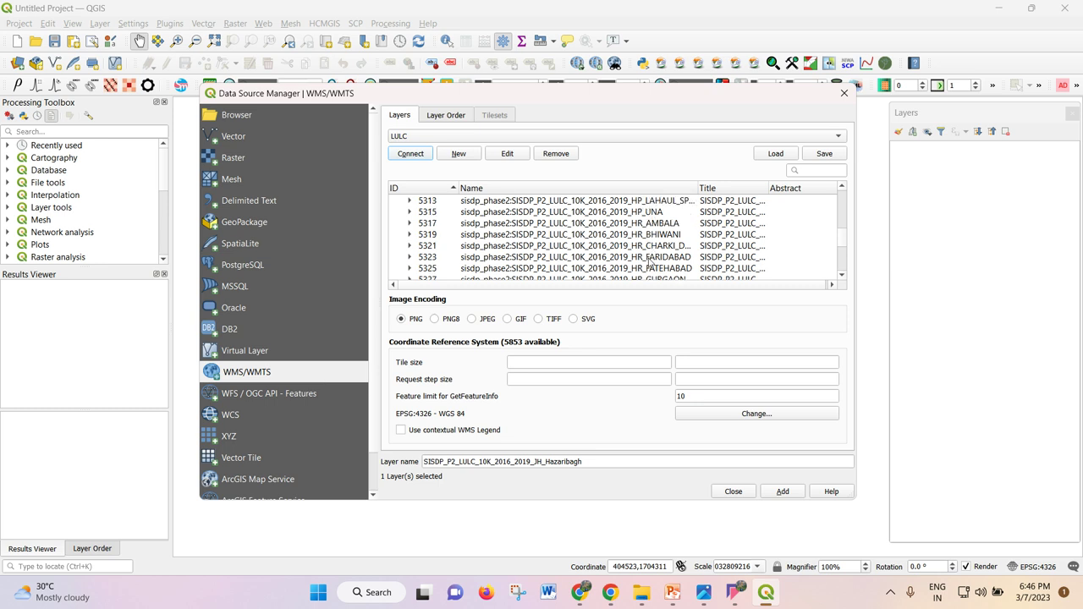
left_click(683, 258)
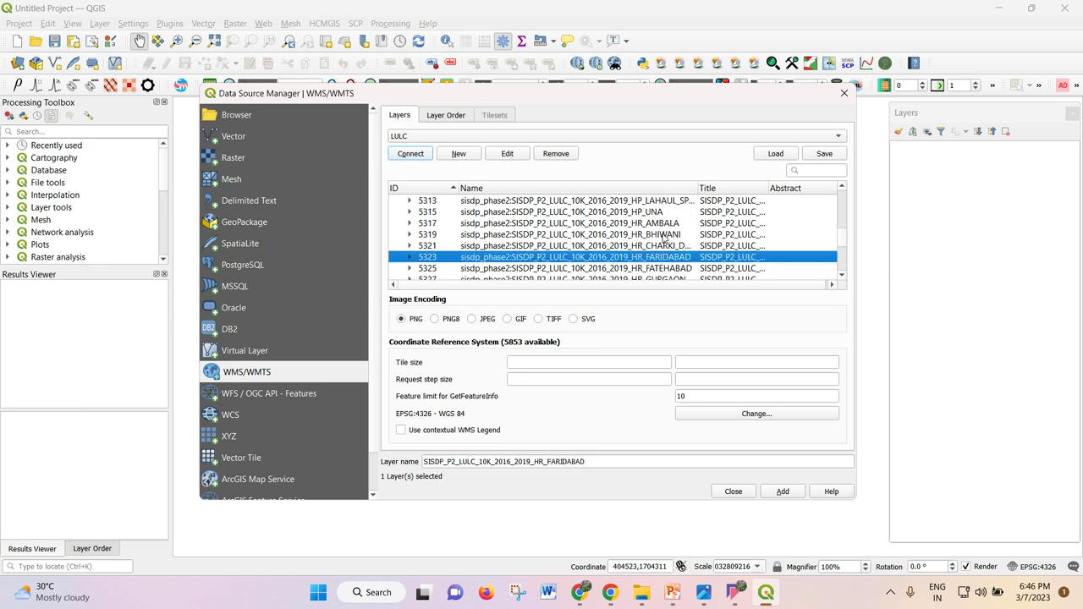
scroll(674, 245, "up", 6)
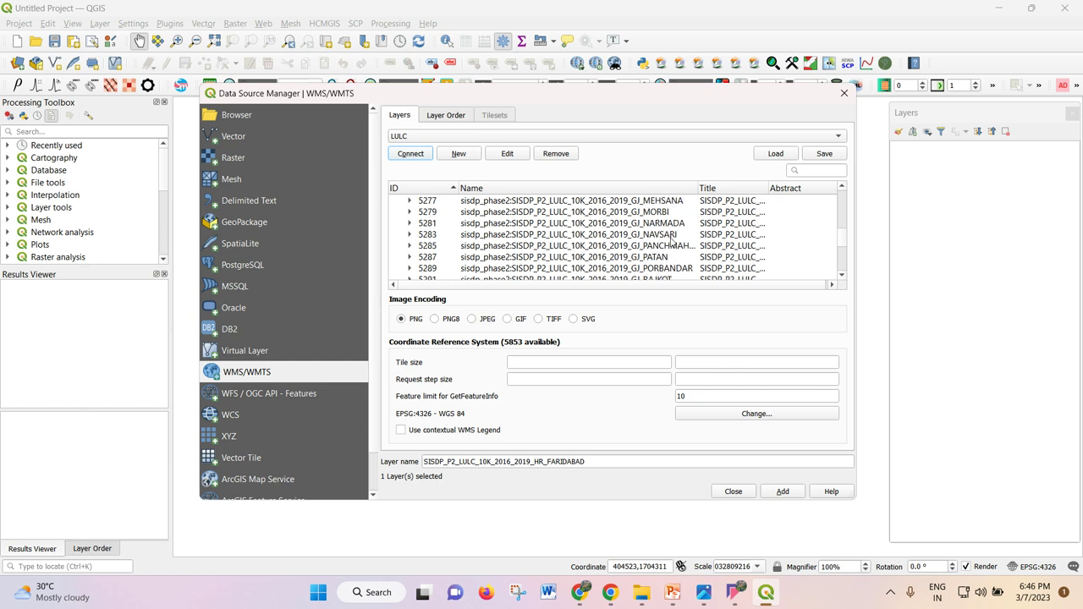
left_click(674, 224)
scroll(674, 230, "up", 6)
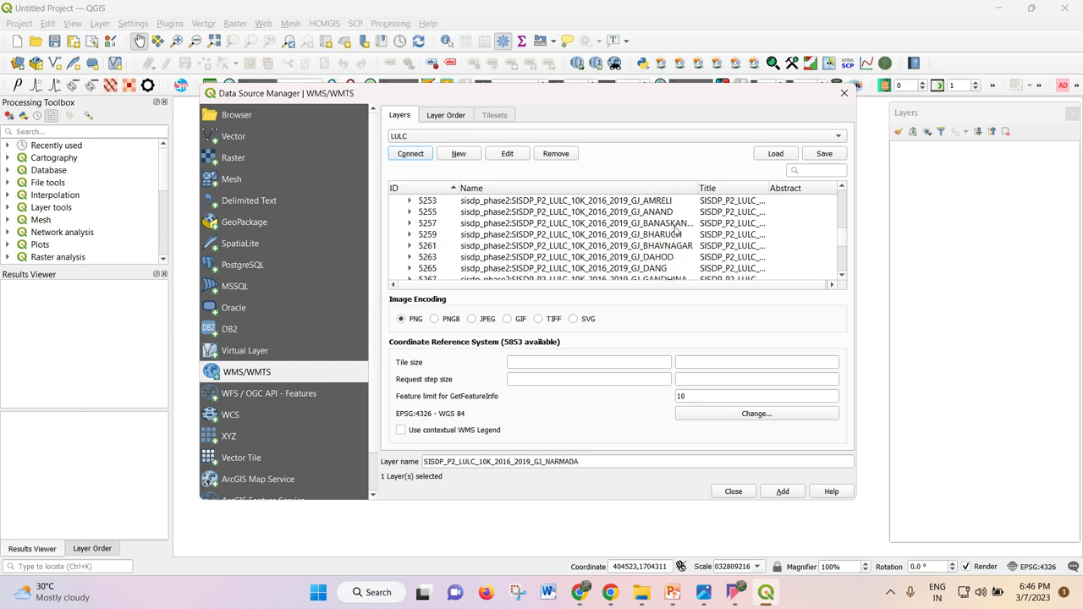
scroll(674, 236, "up", 3)
scroll(676, 243, "up", 6)
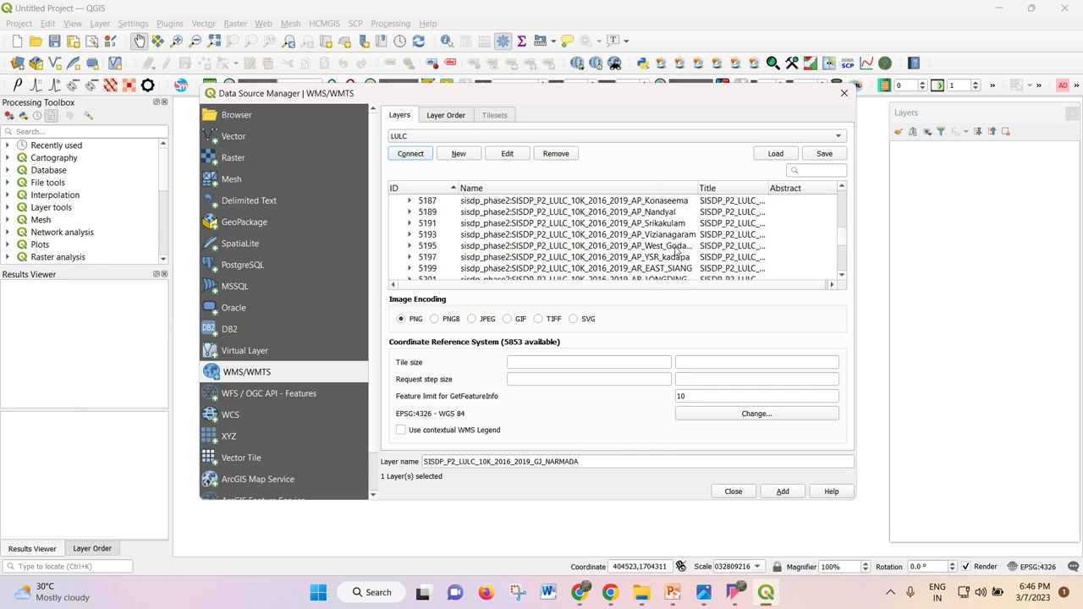
- Add the SISDP_P2_LULC_10K_20116_2019_MP_JABALPUR layer to the project and close the data source manager
left_click_drag(699, 188, 724, 188)
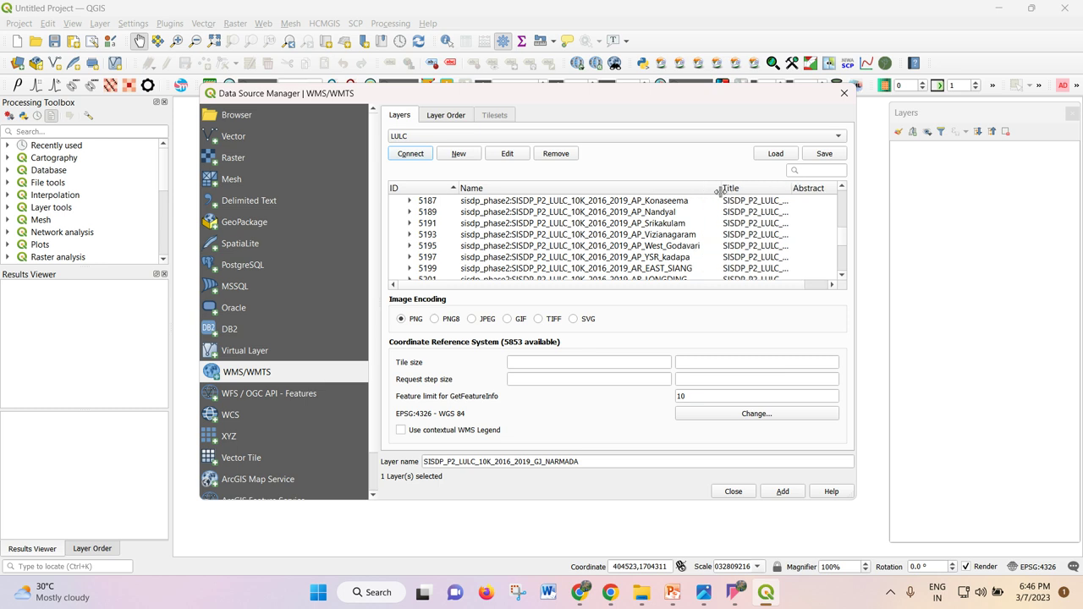
scroll(681, 244, "up", 6)
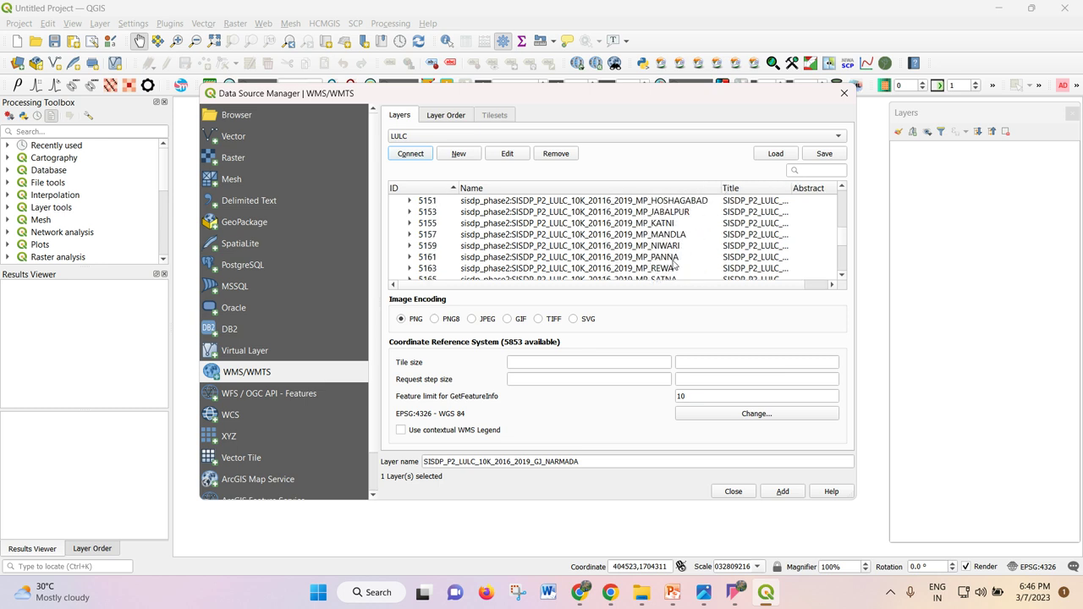
left_click(680, 218)
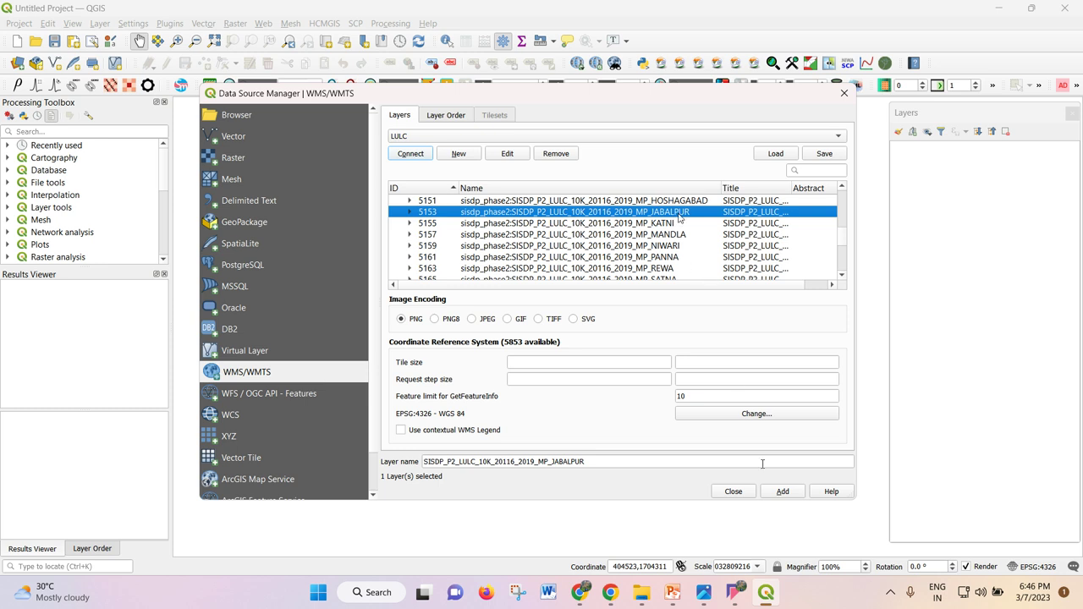
left_click(780, 493)
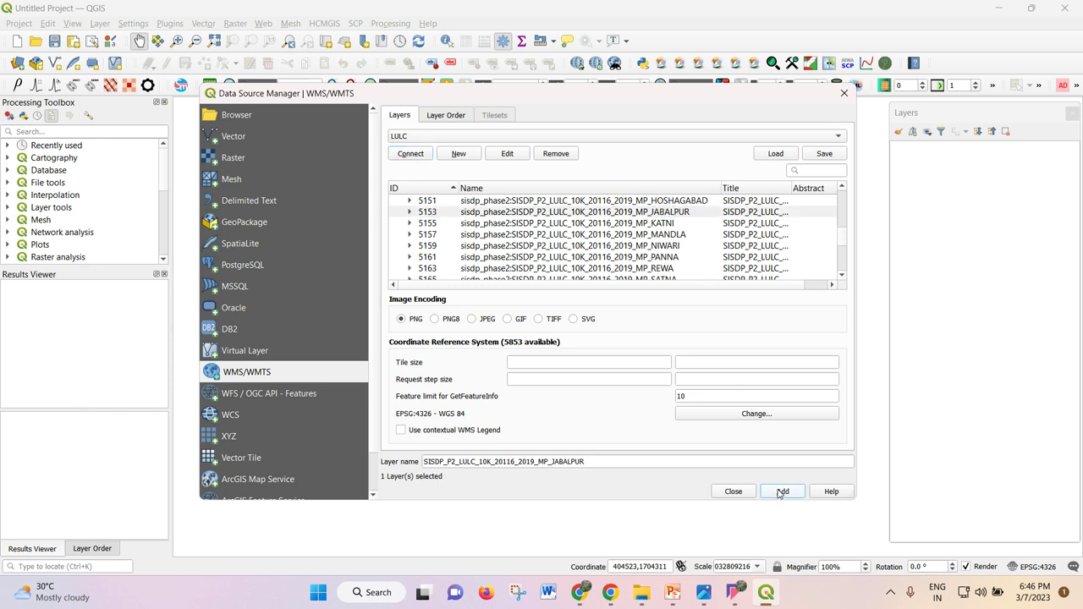
left_click(734, 491)
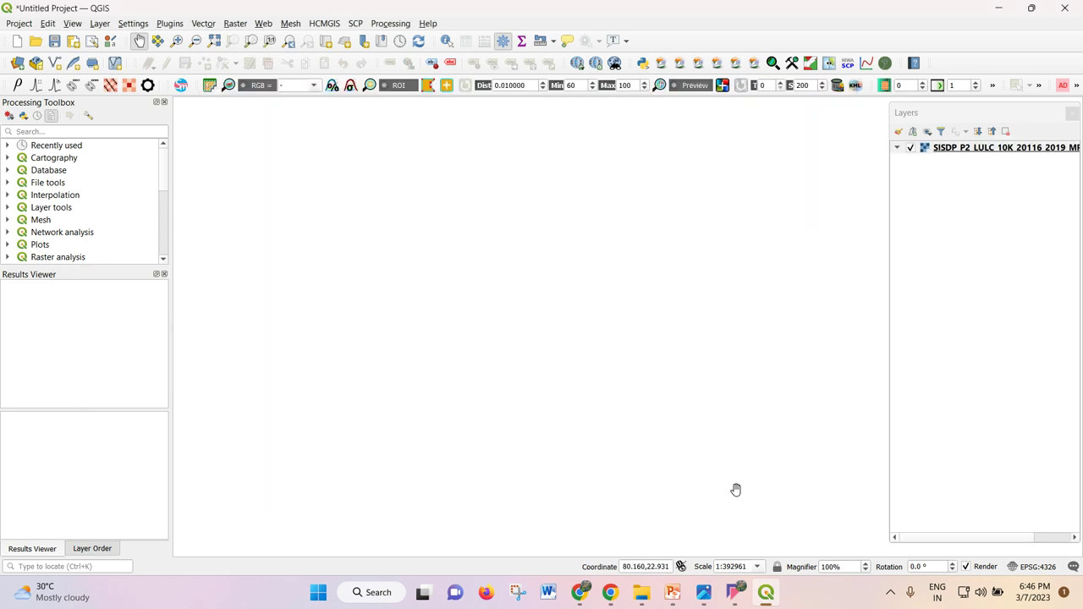
- Examine the Jabalpur LULC layer's legend classes and the district's full extent on the map
scroll(968, 321, "down", 10)
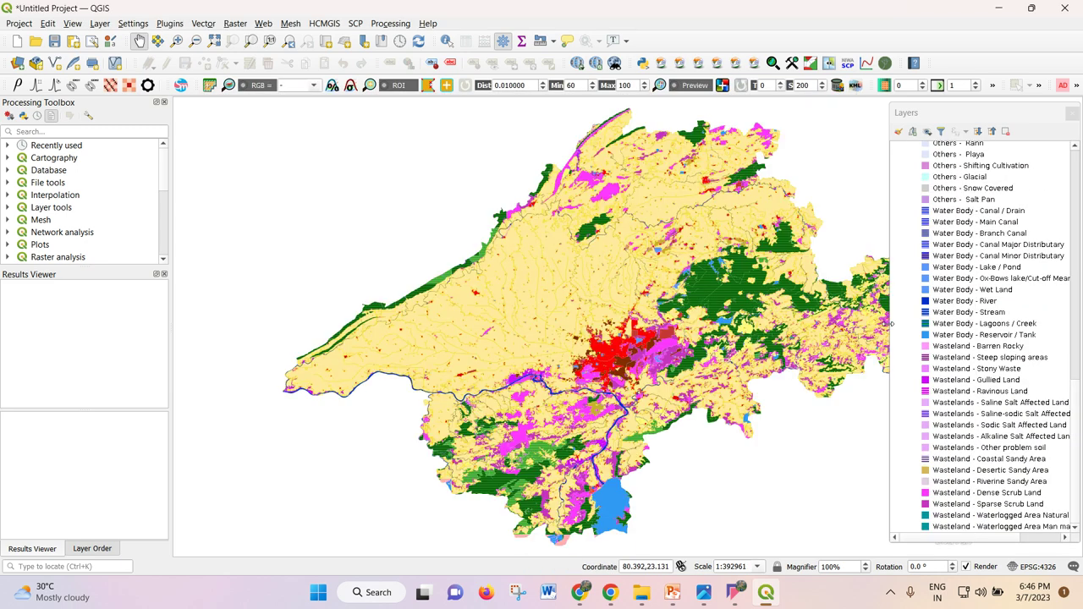
left_click_drag(663, 303, 544, 301)
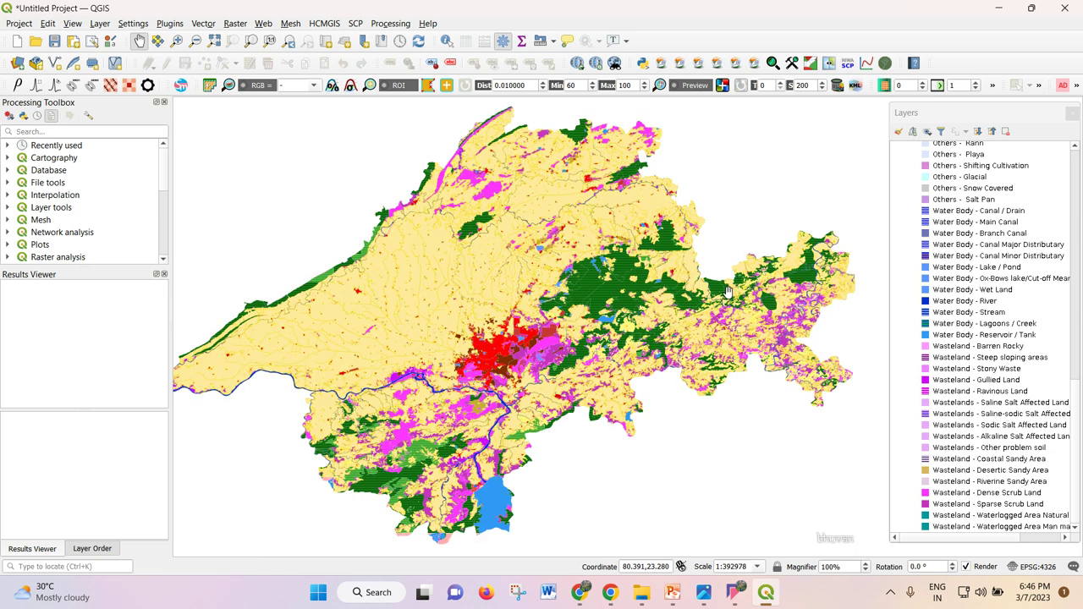
left_click_drag(566, 292, 585, 298)
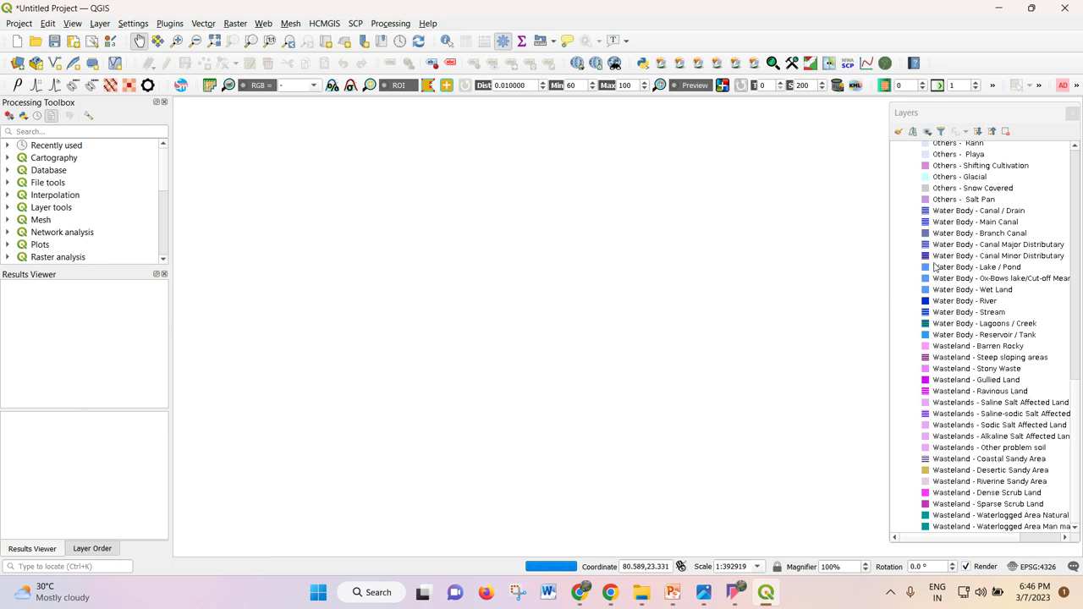
- Compare the Jabalpur layer's legend from the agriculture and built-up classes through to the water body and wasteland classes
scroll(960, 268, "up", 15)
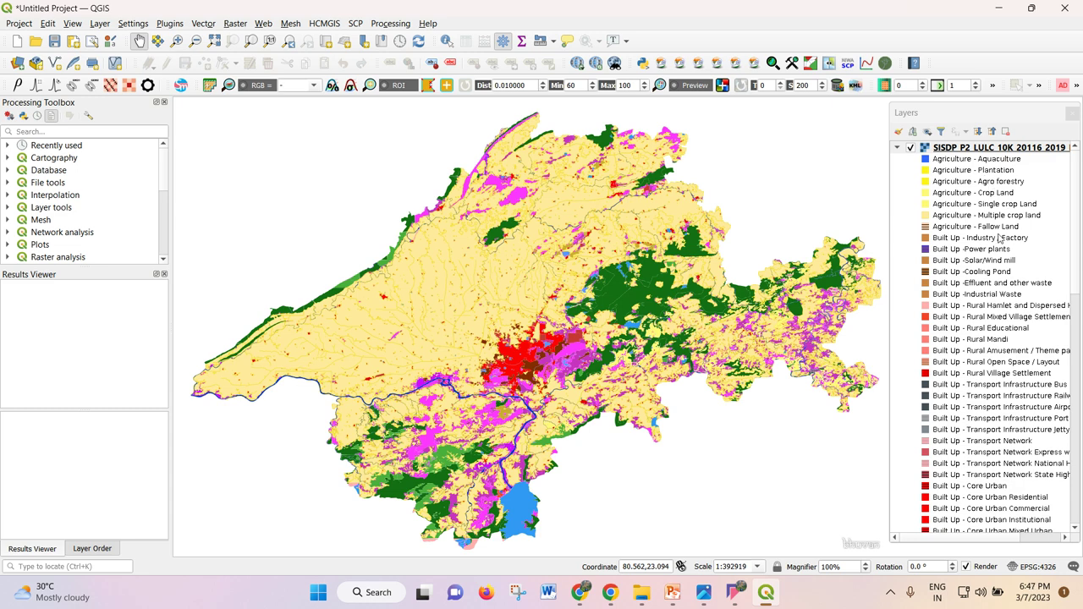
scroll(983, 265, "down", 15)
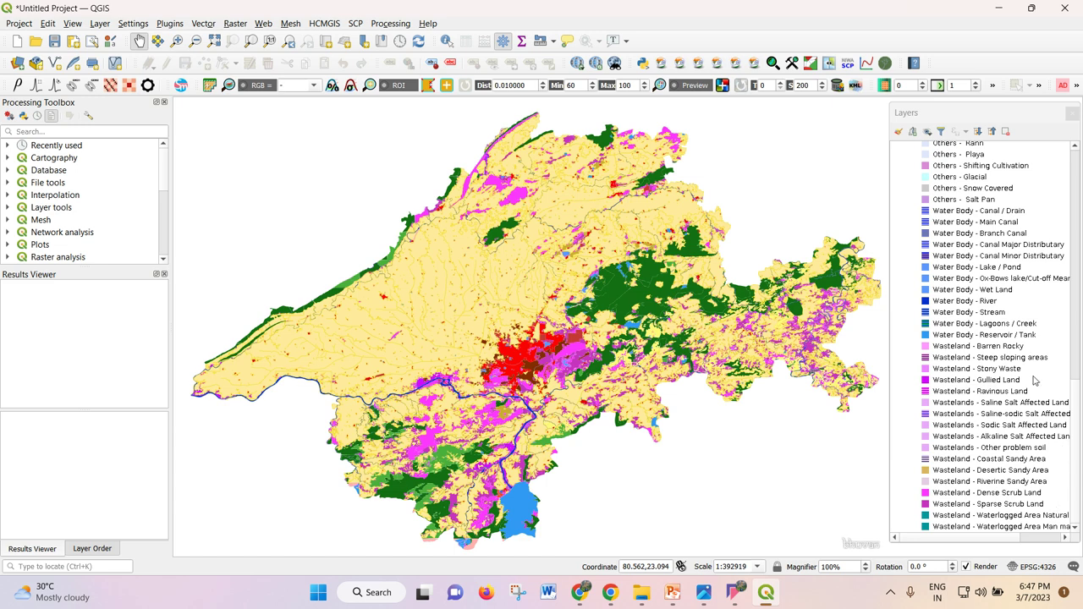
scroll(1020, 347, "up", 15)
scroll(1018, 343, "down", 15)
scroll(956, 236, "up", 15)
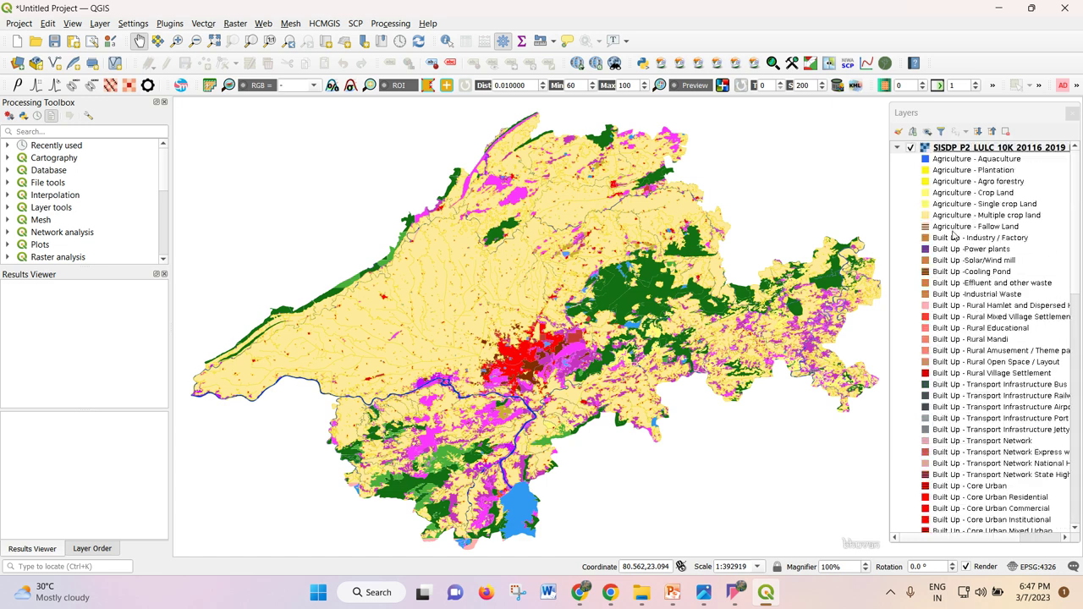
- View the legend settings in the Jabalpur LULC layer's properties and close them without changes
left_click(948, 149)
right_click(948, 149)
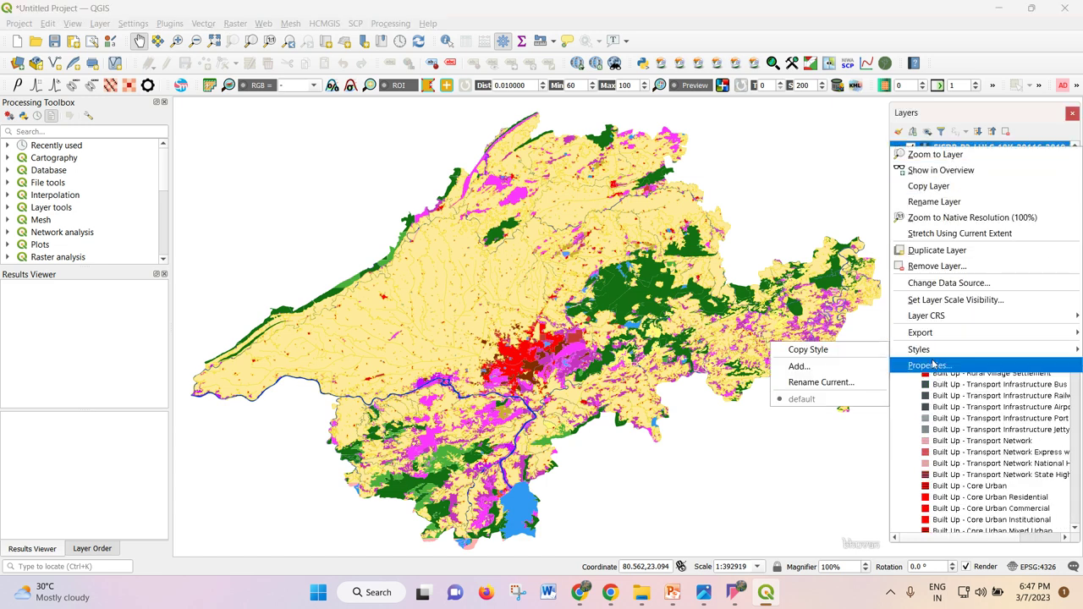
key("Escape")
double_click(961, 149)
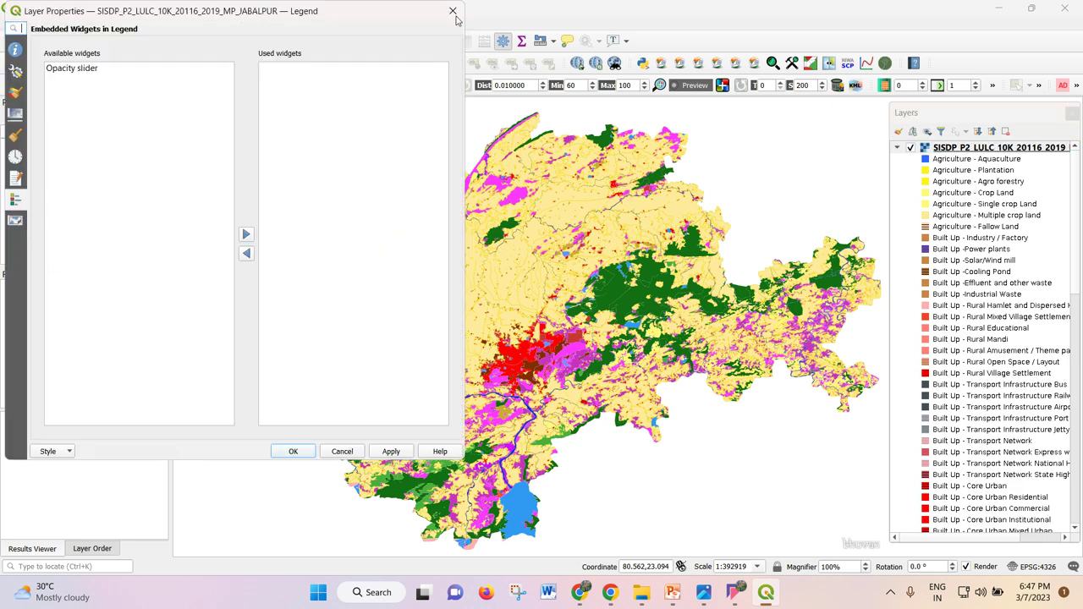
left_click_drag(457, 17, 653, 57)
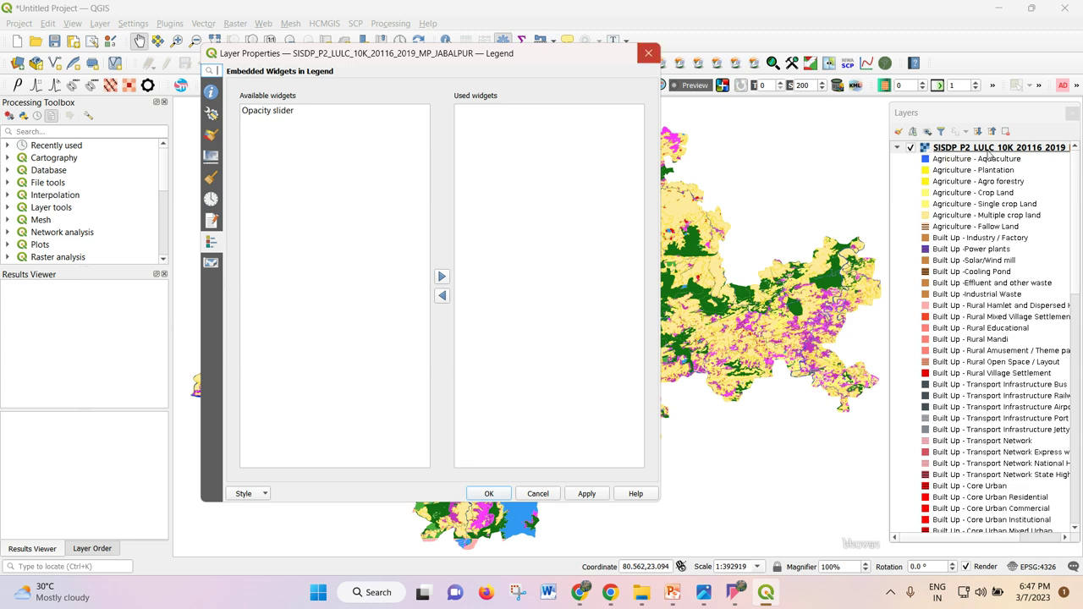
key("Escape")
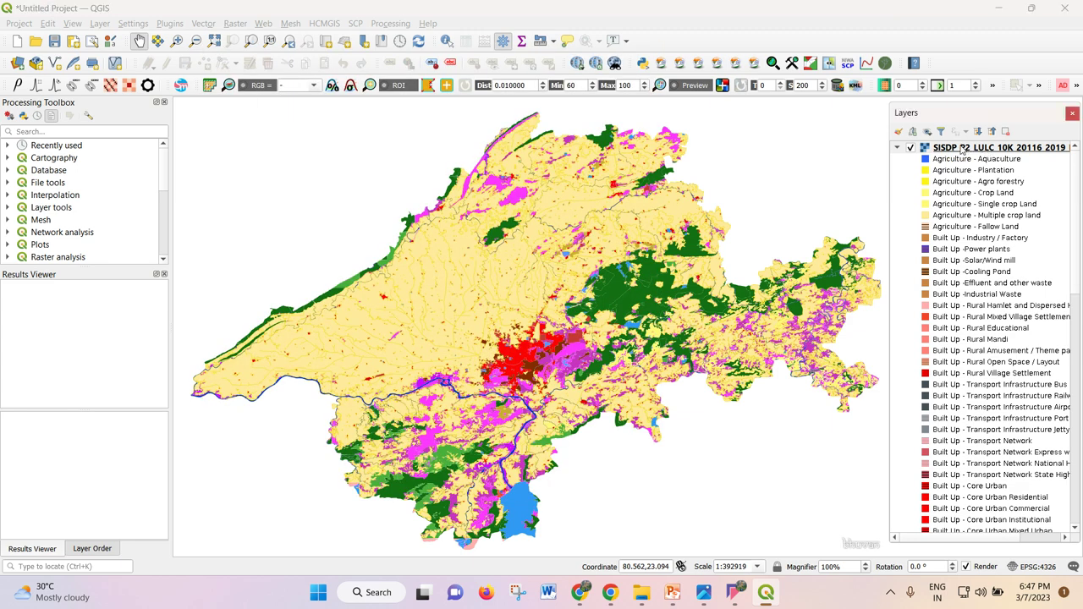
- Examine the Jabalpur layer's provider information in its properties, covering the source, extent, server properties and bands
right_click(939, 151)
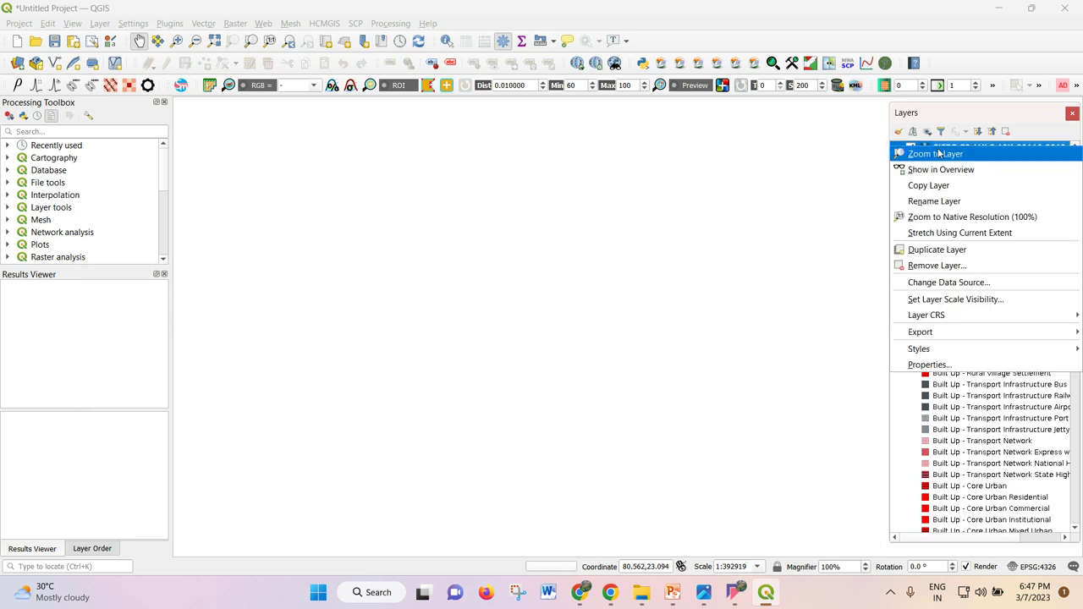
left_click(941, 365)
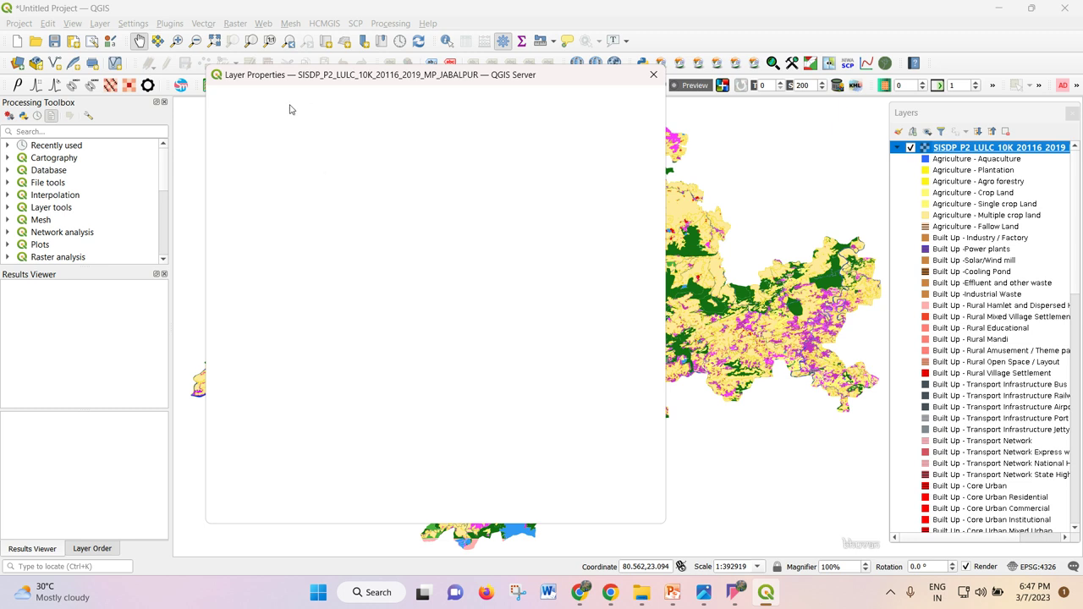
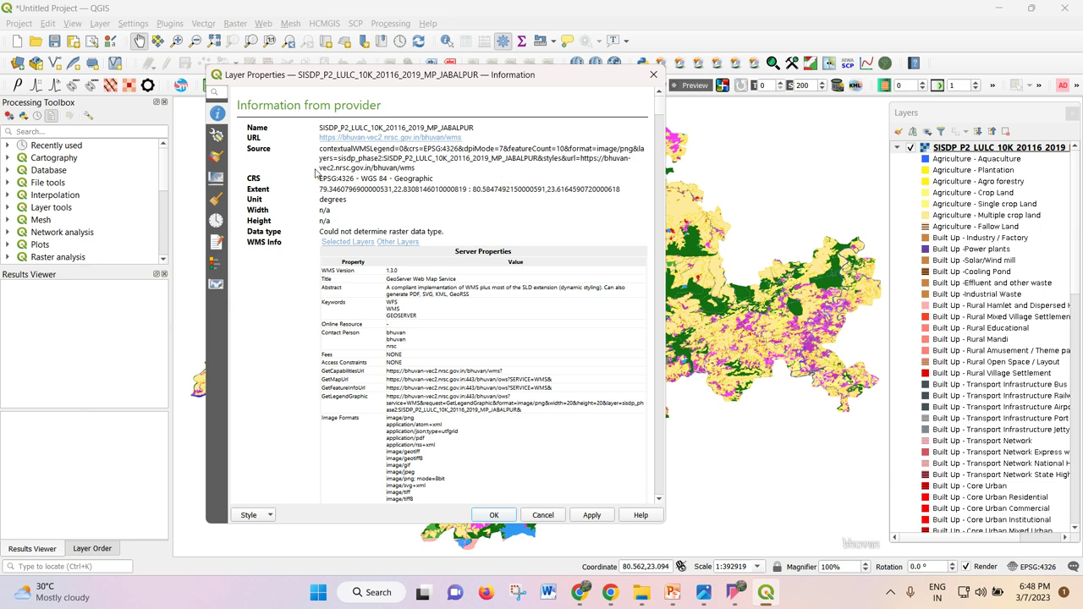
left_click_drag(337, 167, 428, 167)
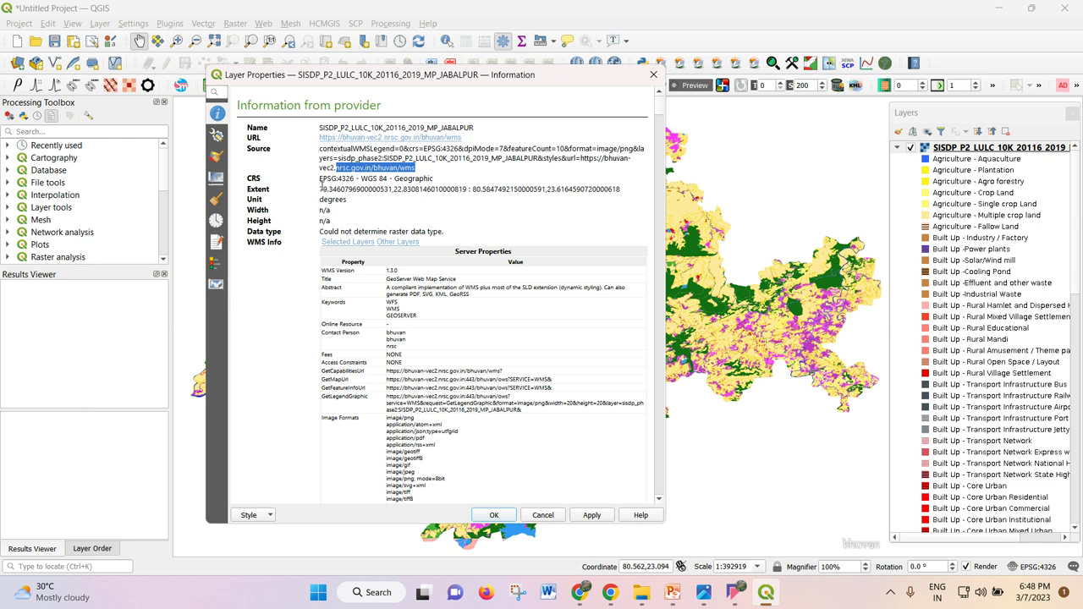
left_click_drag(321, 188, 628, 189)
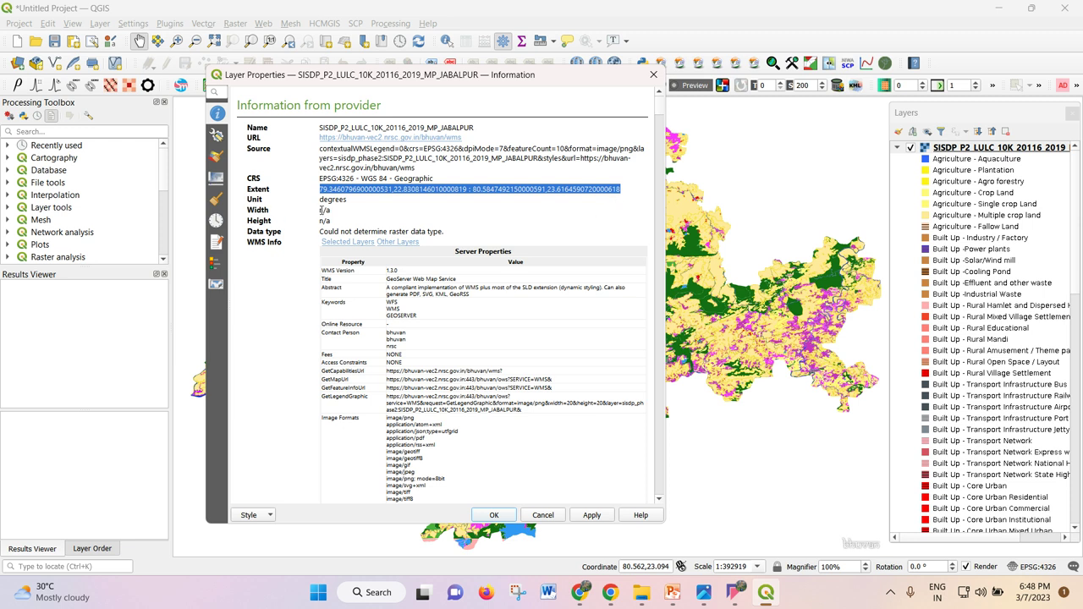
scroll(370, 216, "down", 1)
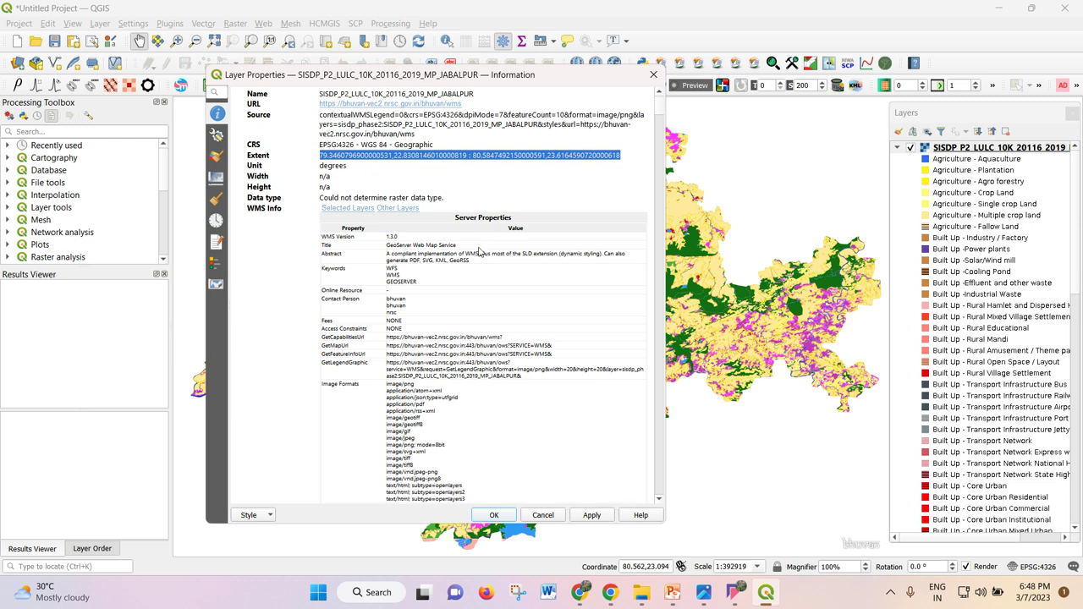
scroll(477, 250, "down", 1)
scroll(477, 256, "down", 15)
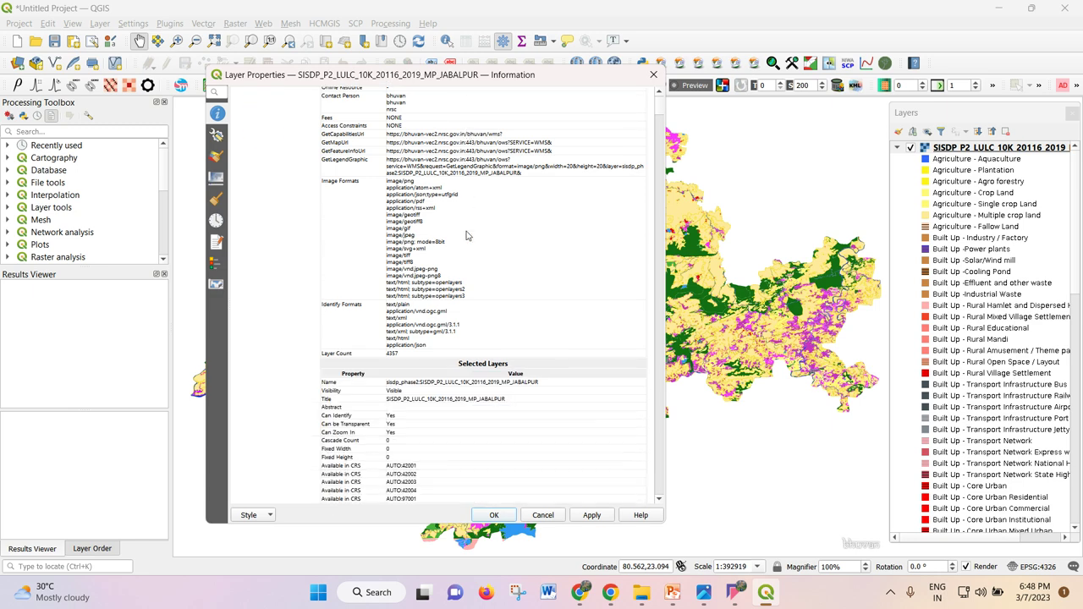
scroll(471, 229, "down", 8)
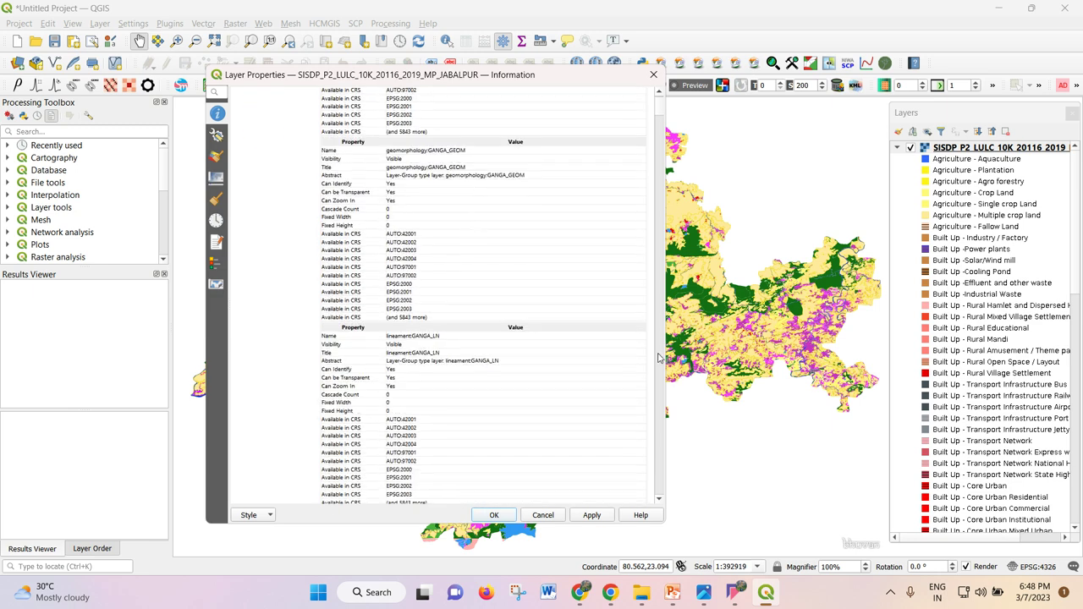
left_click_drag(665, 347, 760, 347)
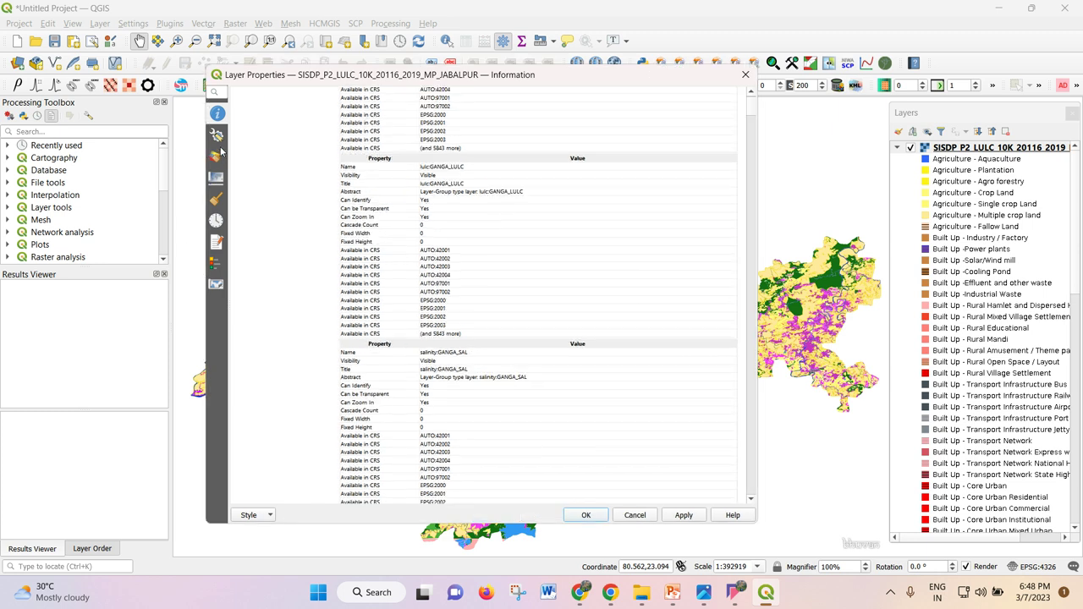
scroll(508, 300, "down", 5)
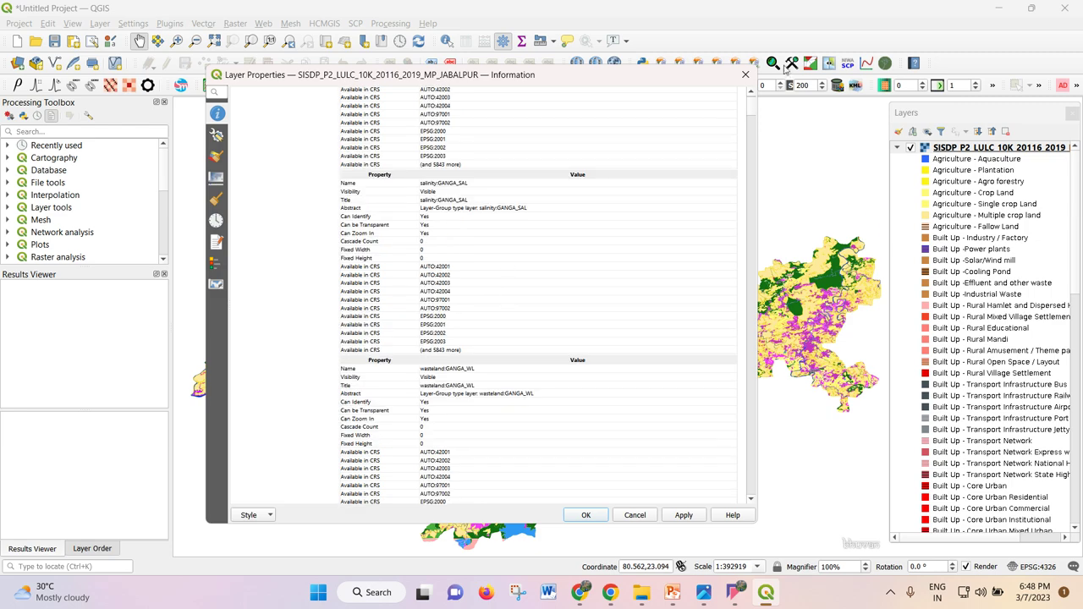
left_click_drag(749, 110, 741, 503)
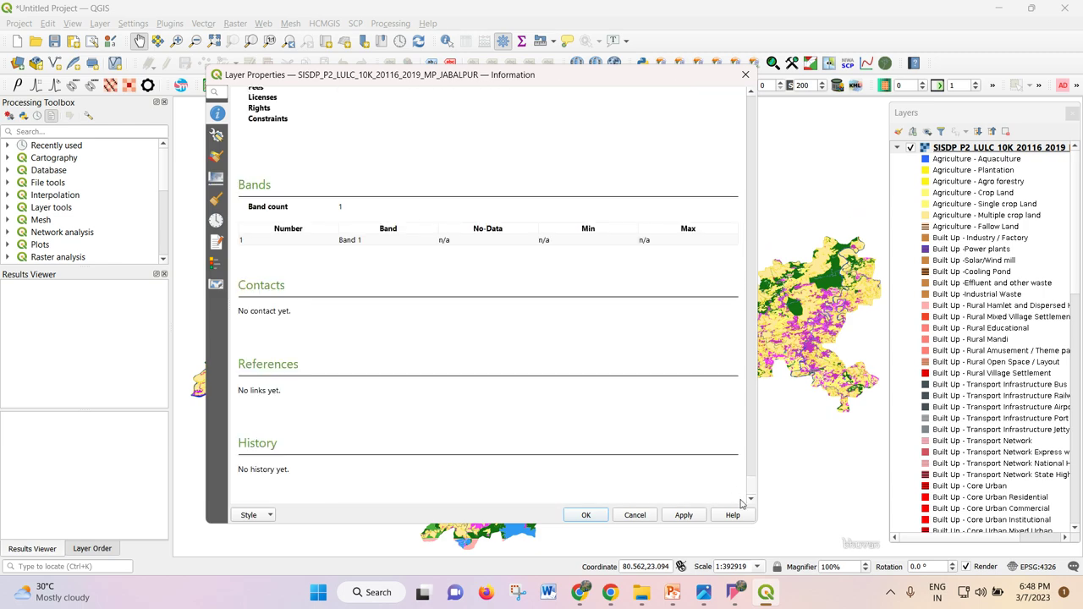
left_click_drag(740, 493, 716, 93)
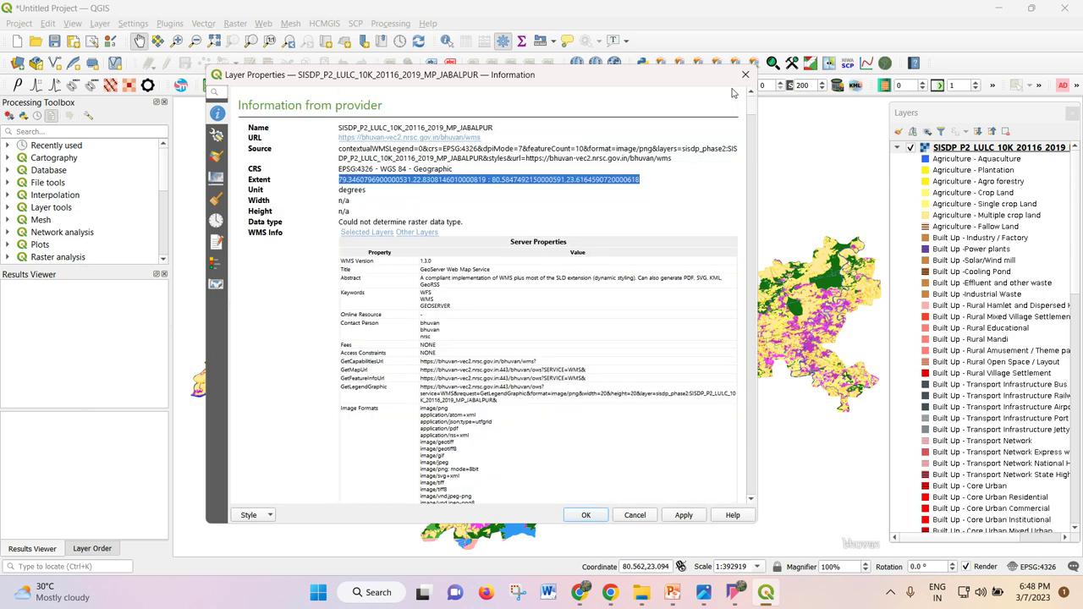
- Look through the layer's source, symbology, transparency, metadata and QGIS Server properties, and close the properties without changes
left_click(215, 135)
left_click(216, 157)
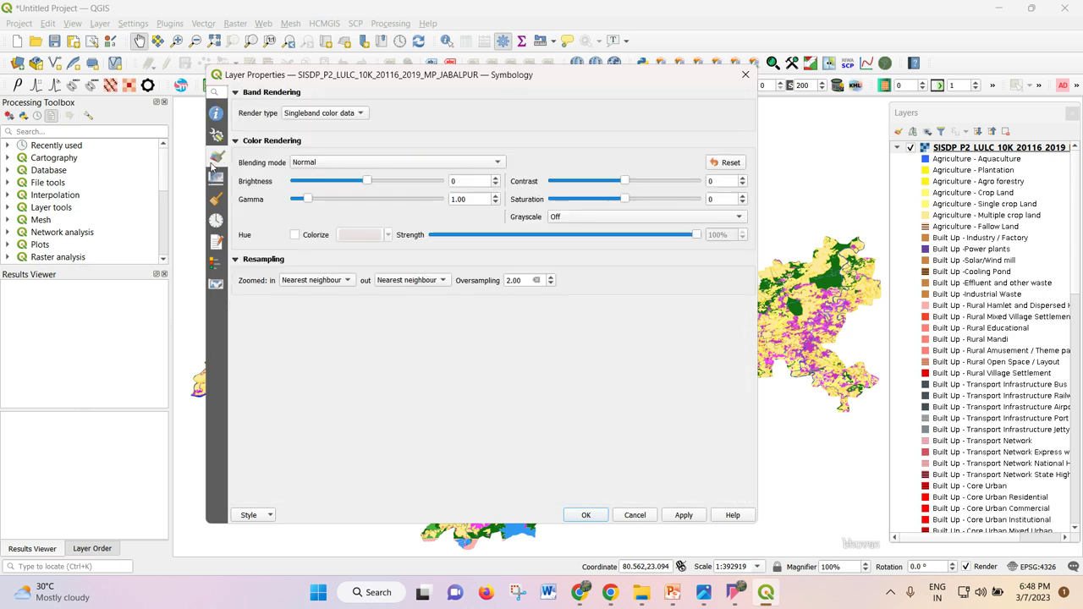
left_click(216, 180)
left_click(216, 158)
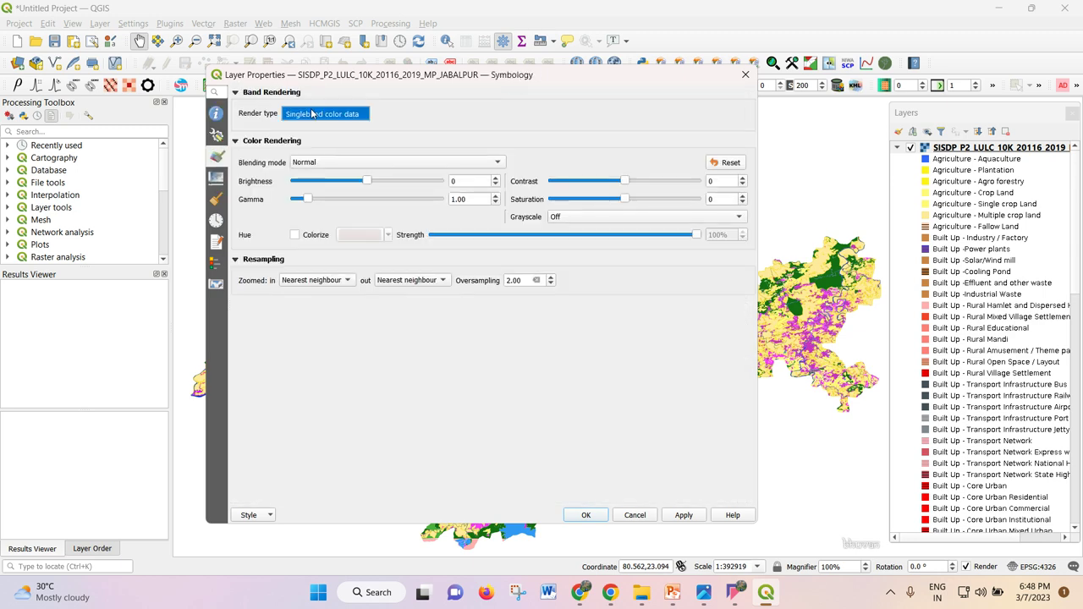
left_click(217, 242)
left_click(217, 284)
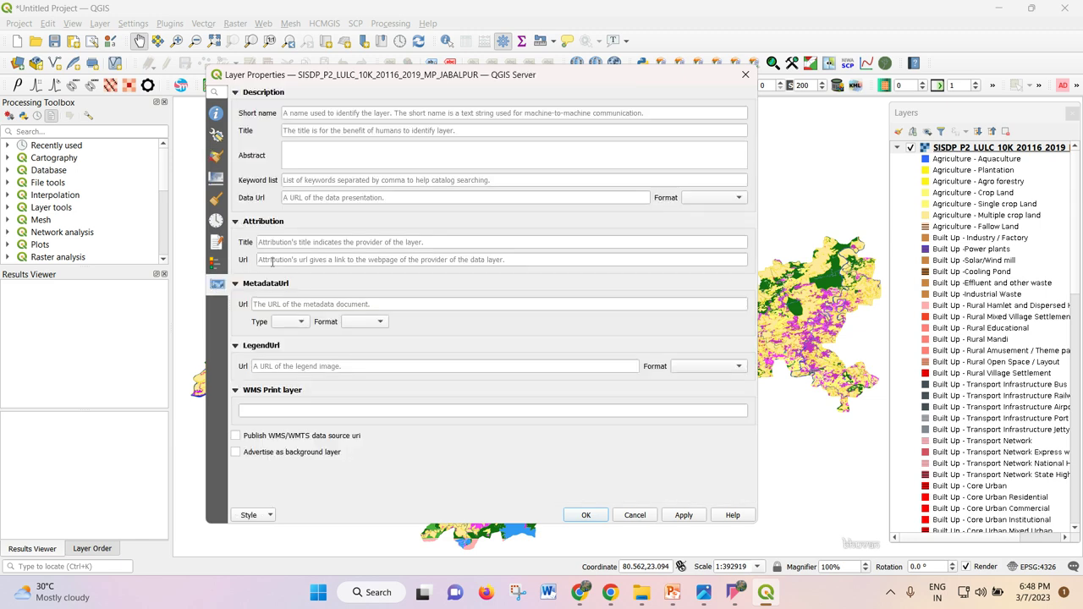
left_click(744, 76)
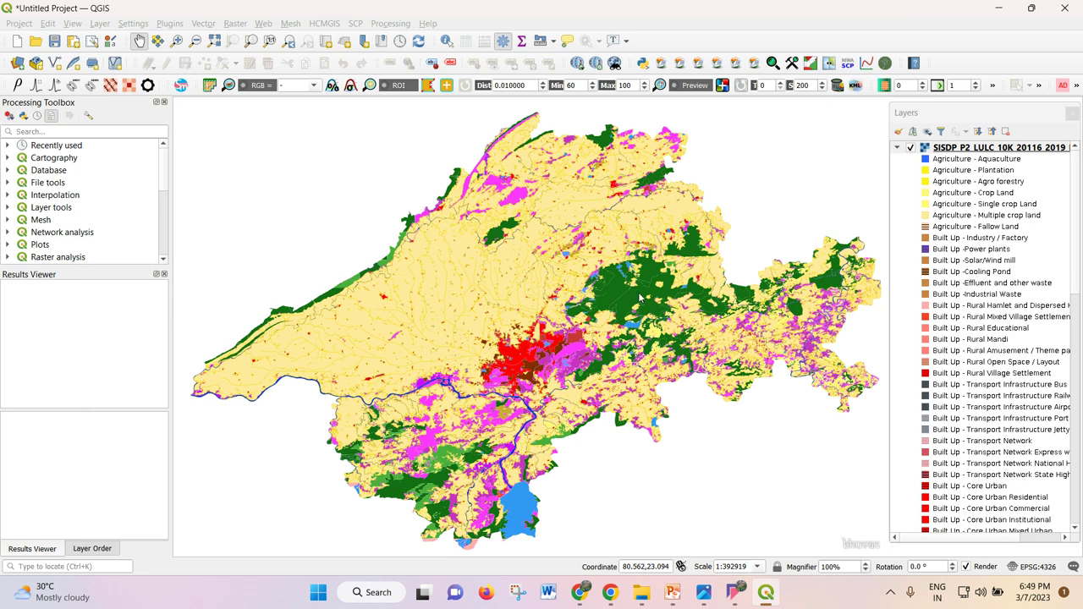
- Shift the Jabalpur map slightly, check the Bhuvan slides in the class5 PowerPoint presentation, and return to QGIS
left_click_drag(642, 299, 637, 256)
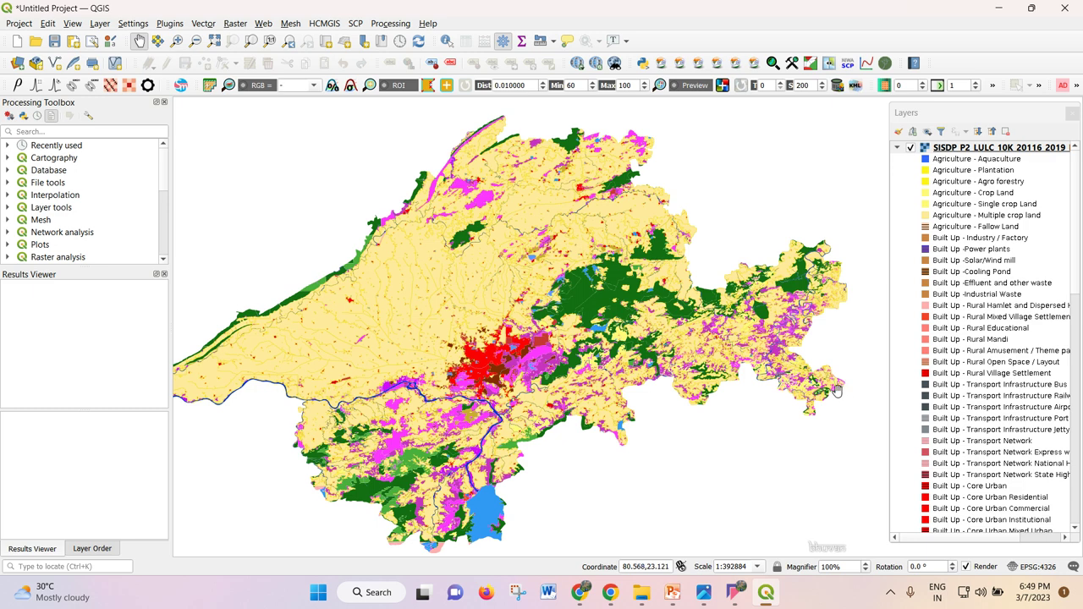
left_click(675, 594)
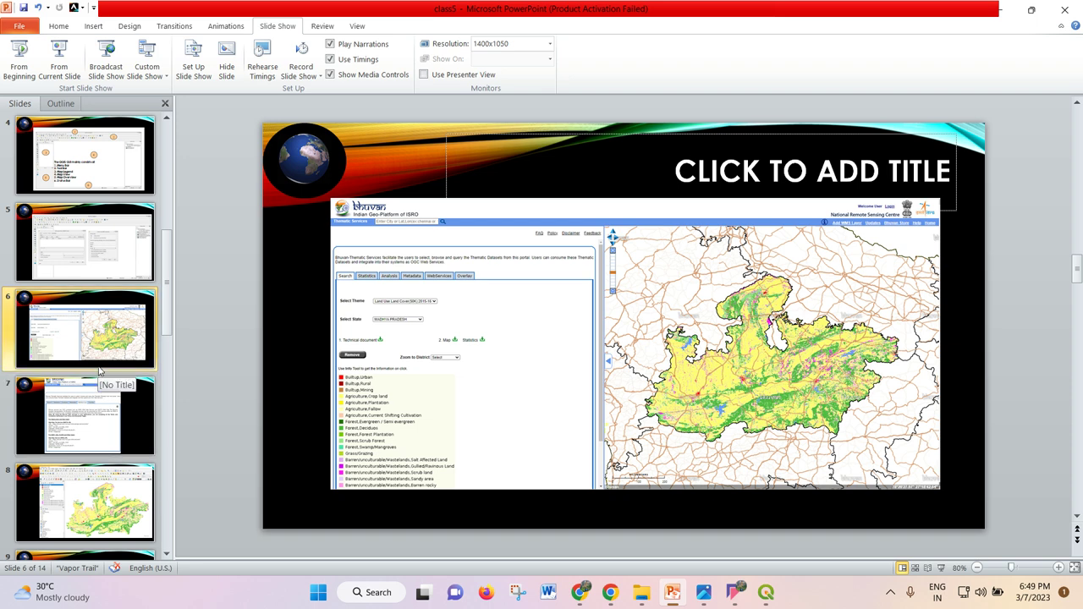
scroll(89, 362, "down", 1)
scroll(89, 362, "down", 2)
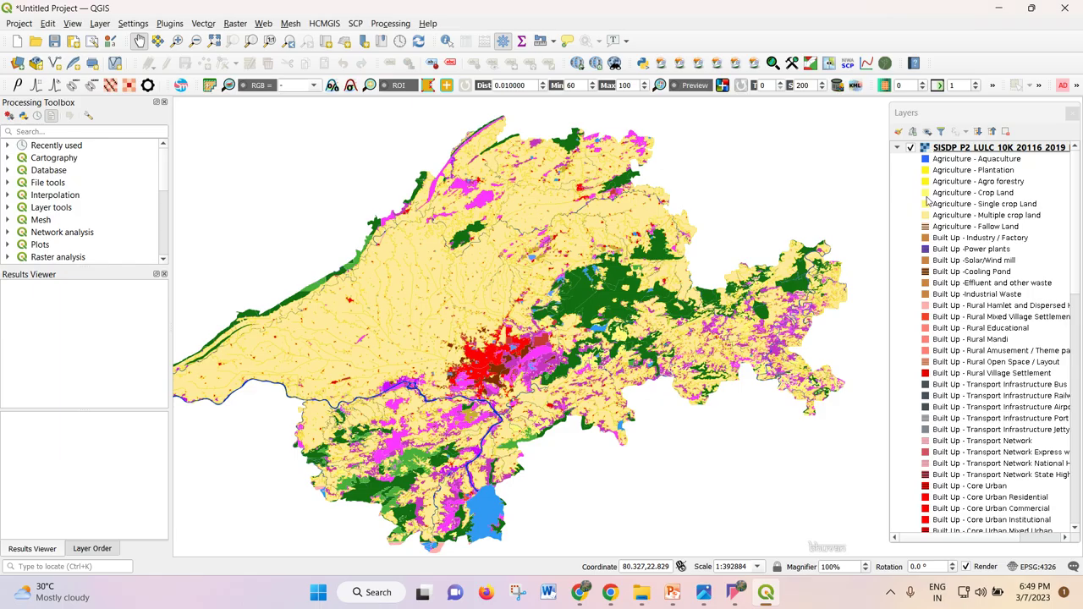
left_click(1002, 9)
- Reopen the Jabalpur layer's information, check the raster data type and WMS server properties, and close it
right_click(930, 151)
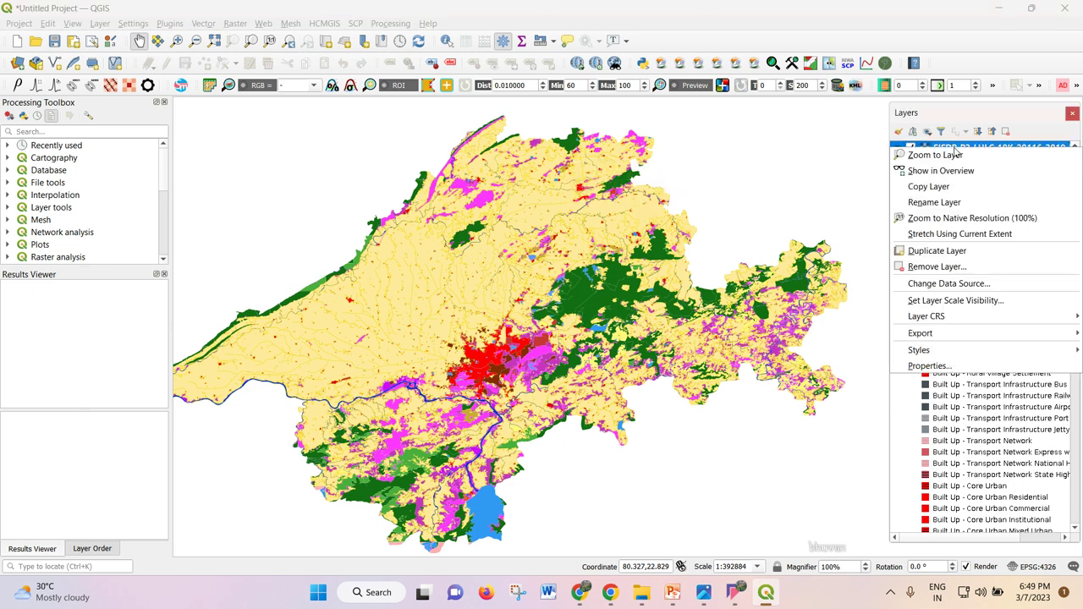
left_click(949, 371)
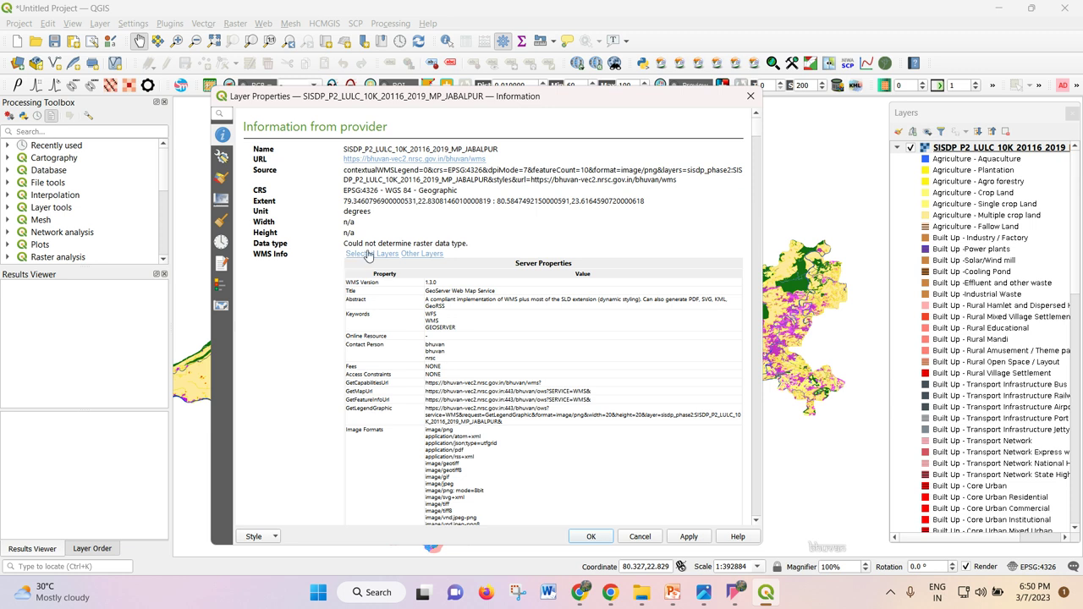
left_click_drag(349, 244, 469, 243)
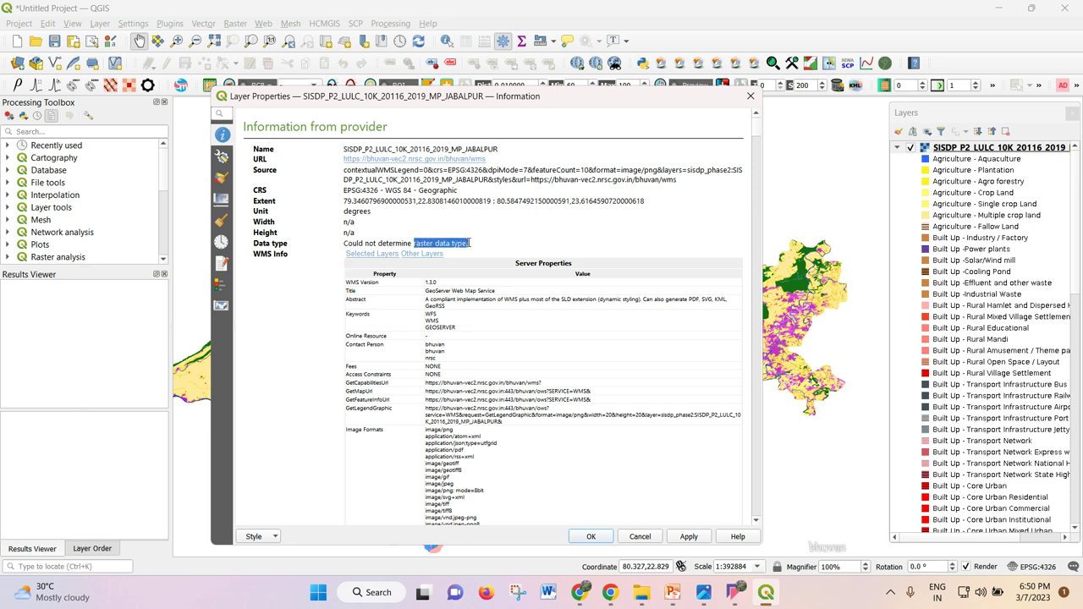
scroll(507, 204, "down", 6)
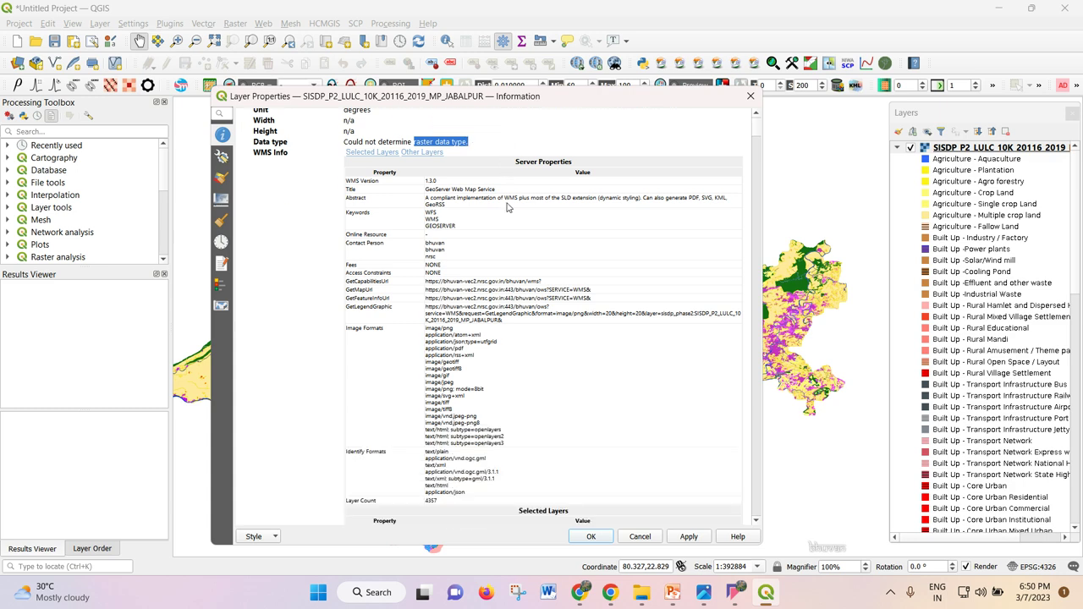
left_click(749, 96)
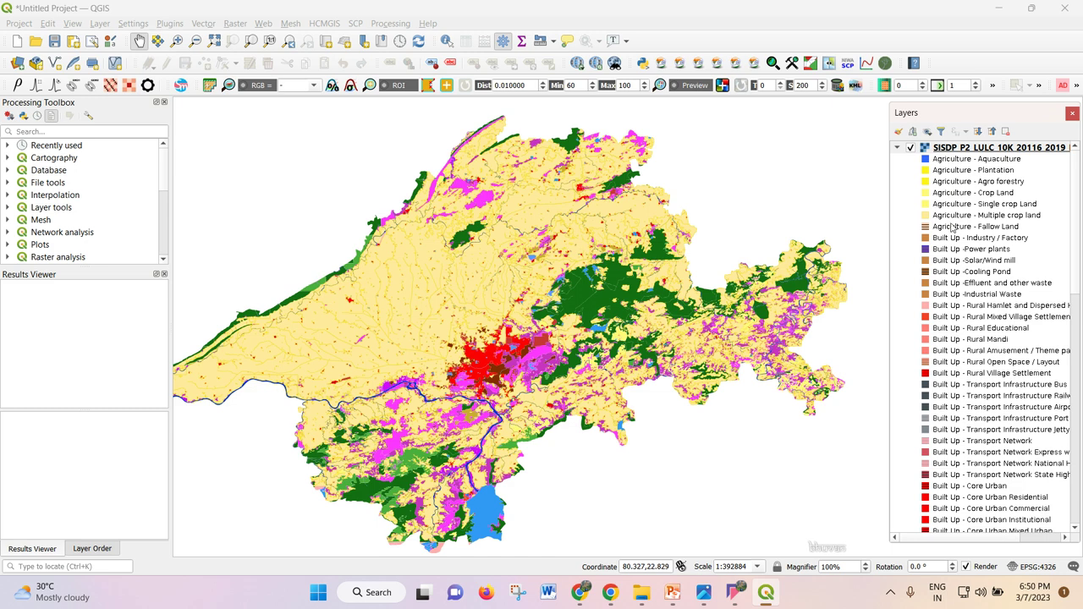
- Review the operations available for the Jabalpur layer and its legend down to the waterlogged wasteland classes
left_click(942, 184)
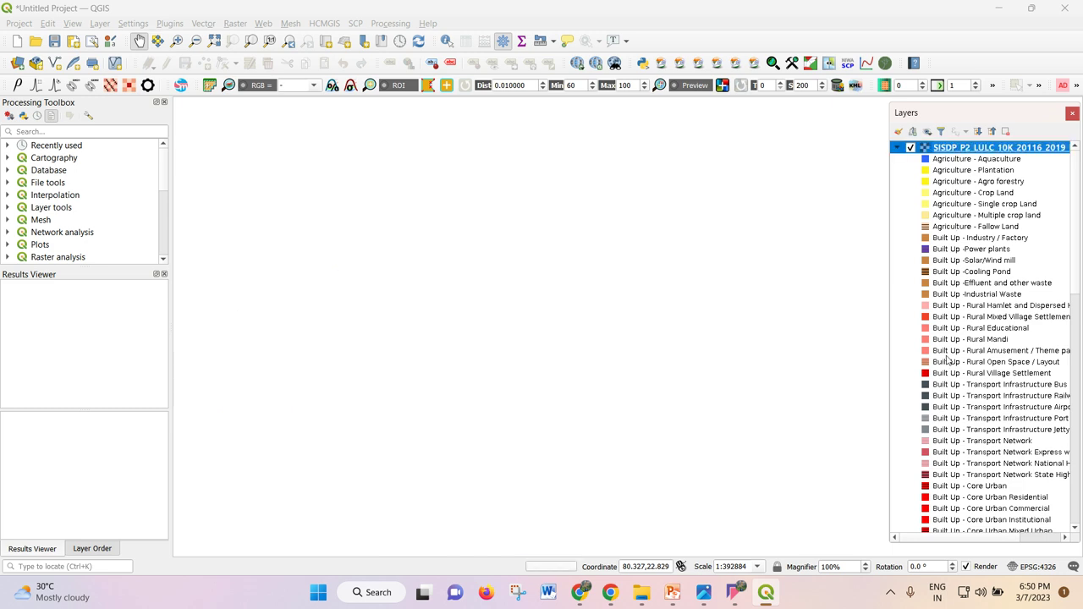
right_click(968, 148)
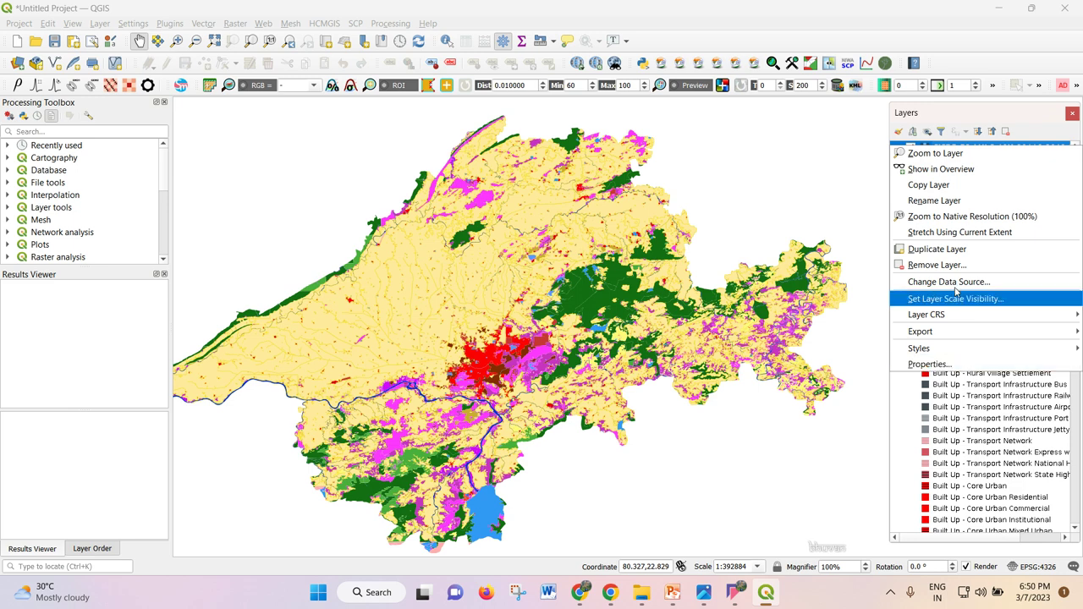
left_click(963, 117)
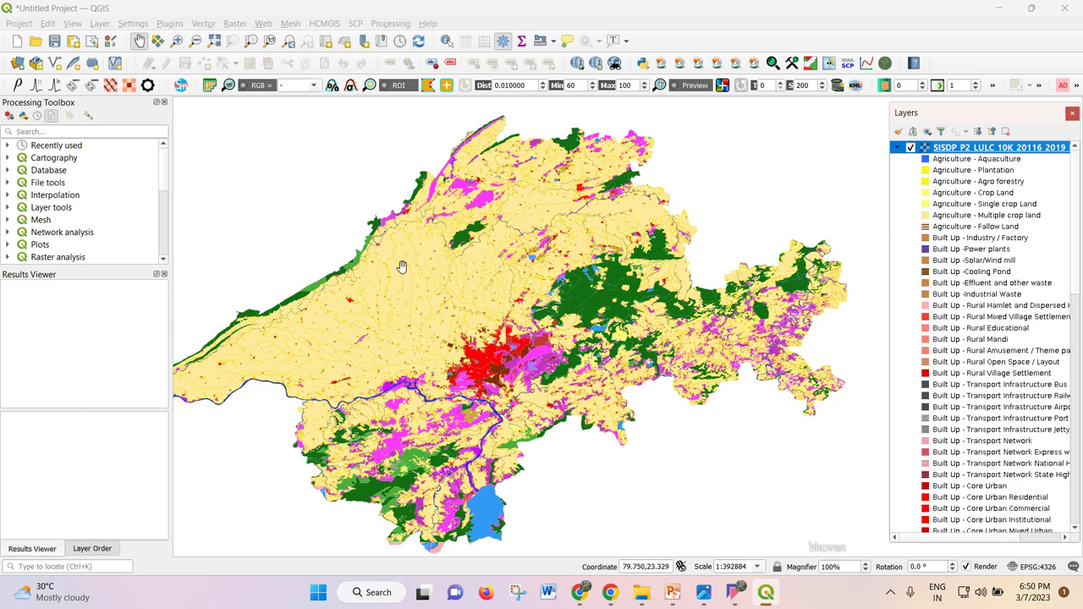
scroll(996, 426, "down", 10)
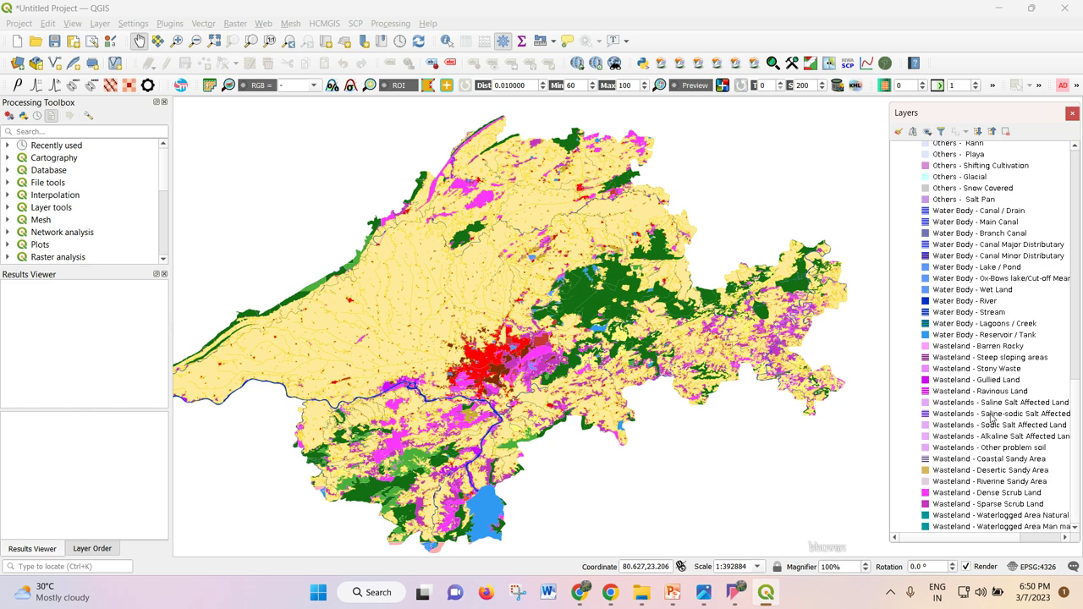
- Examine the Jabalpur 10K layer's legend from the agriculture to the waterlogged wasteland classes and compare it with the forest, reservoir and urban areas mapped
scroll(963, 457, "up", 10)
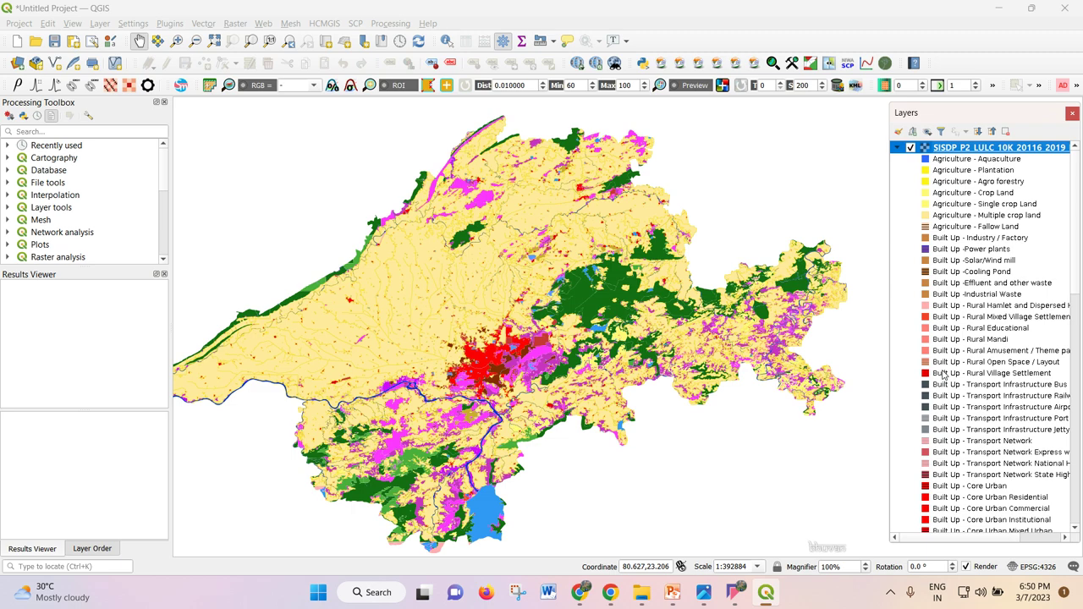
scroll(963, 352, "down", 10)
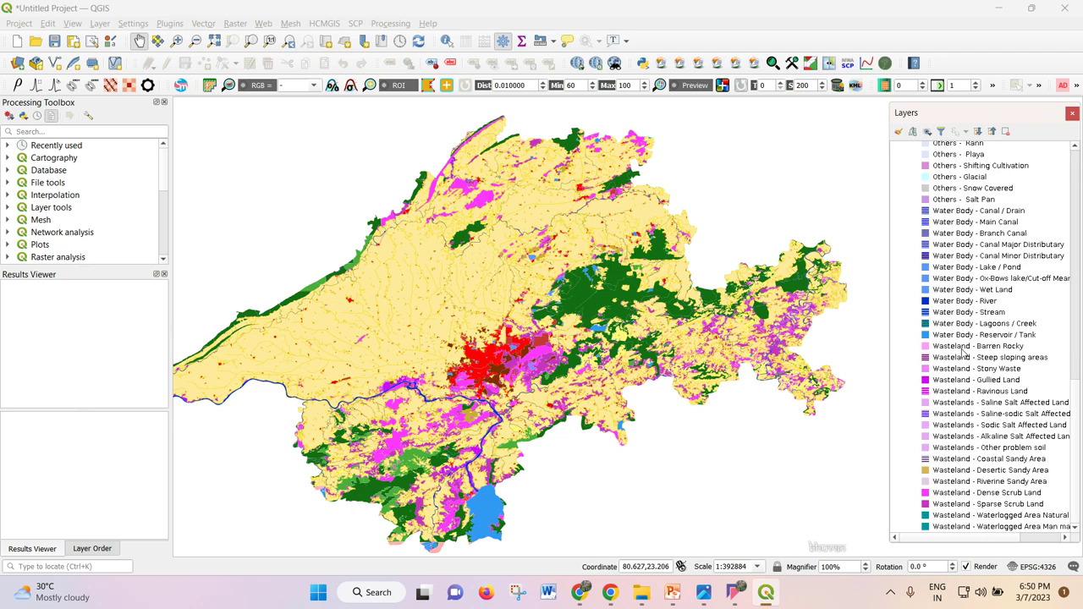
scroll(611, 312, "up", 3)
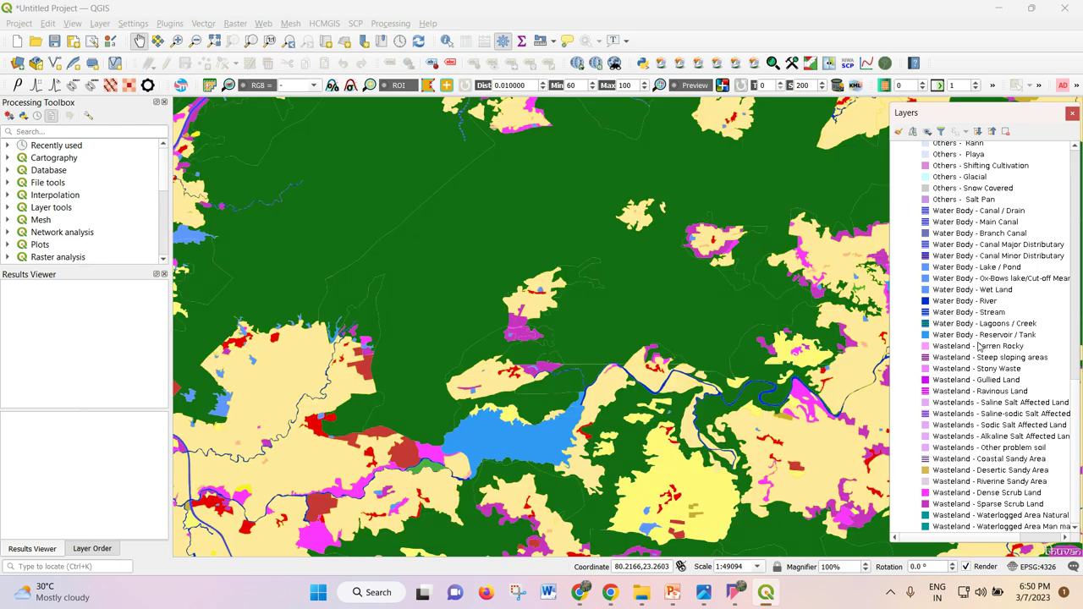
scroll(955, 328, "up", 10)
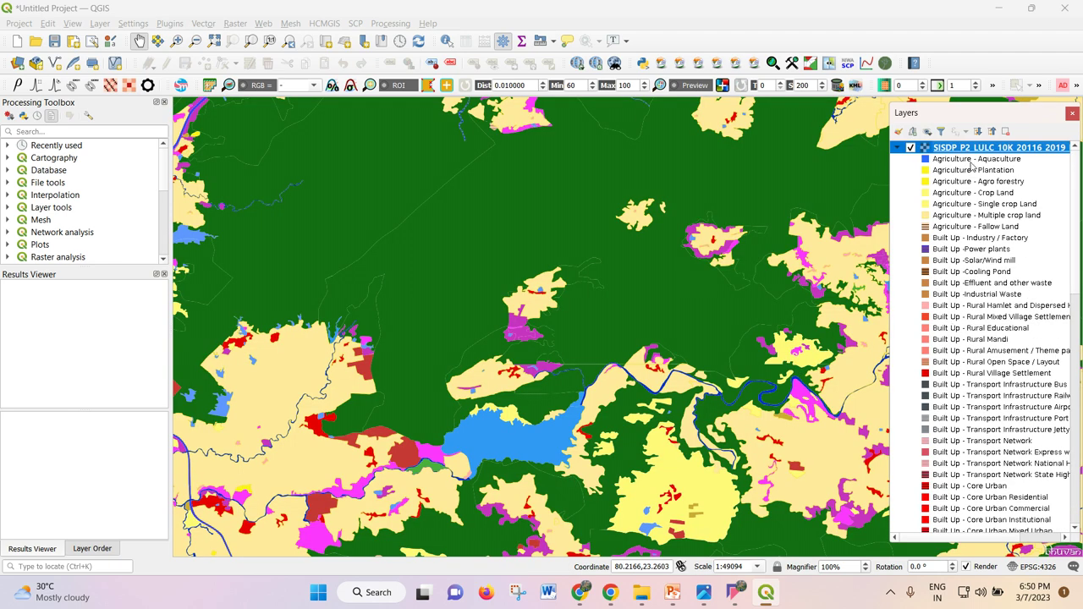
scroll(969, 303, "down", 15)
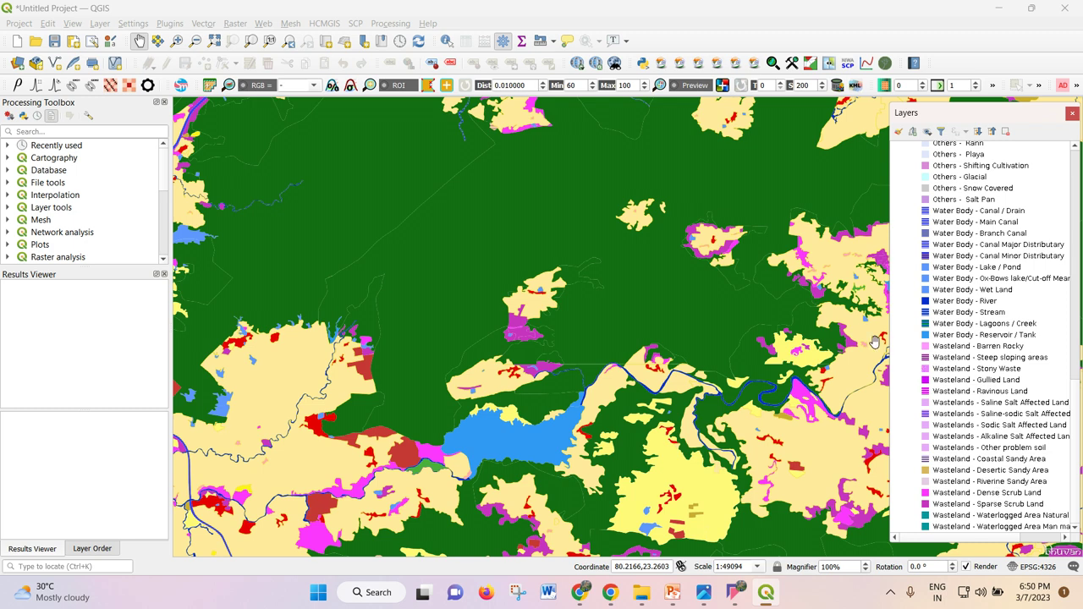
scroll(1028, 376, "up", 15)
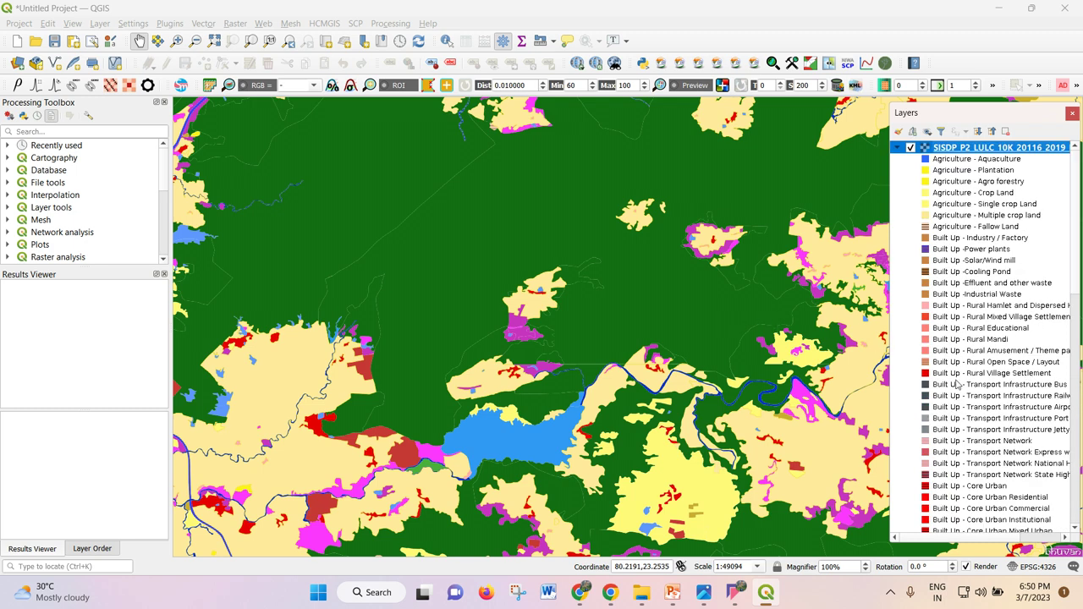
scroll(959, 385, "down", 15)
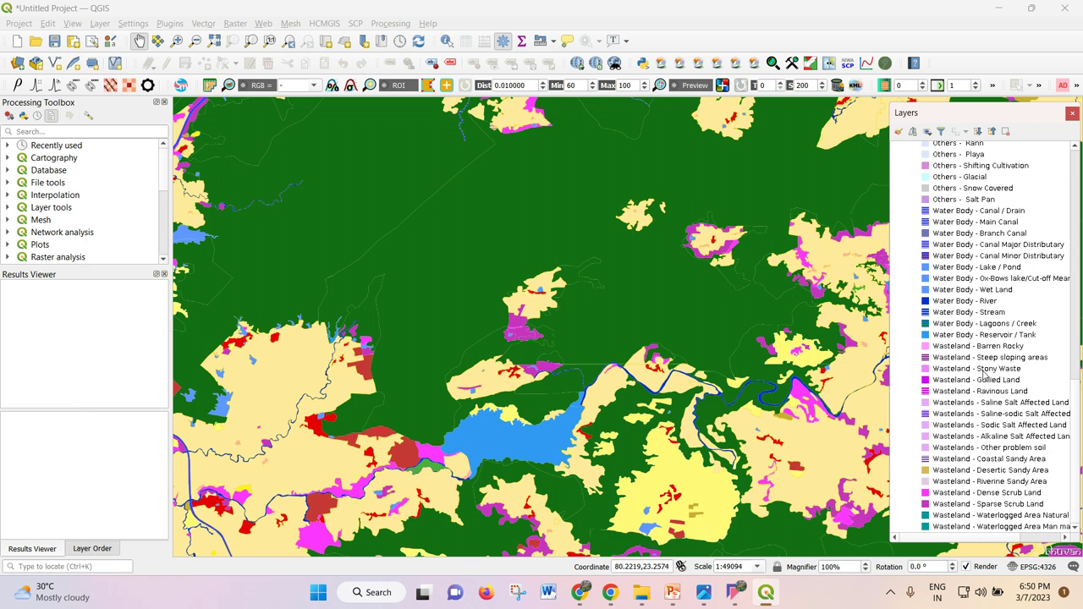
scroll(986, 375, "up", 15)
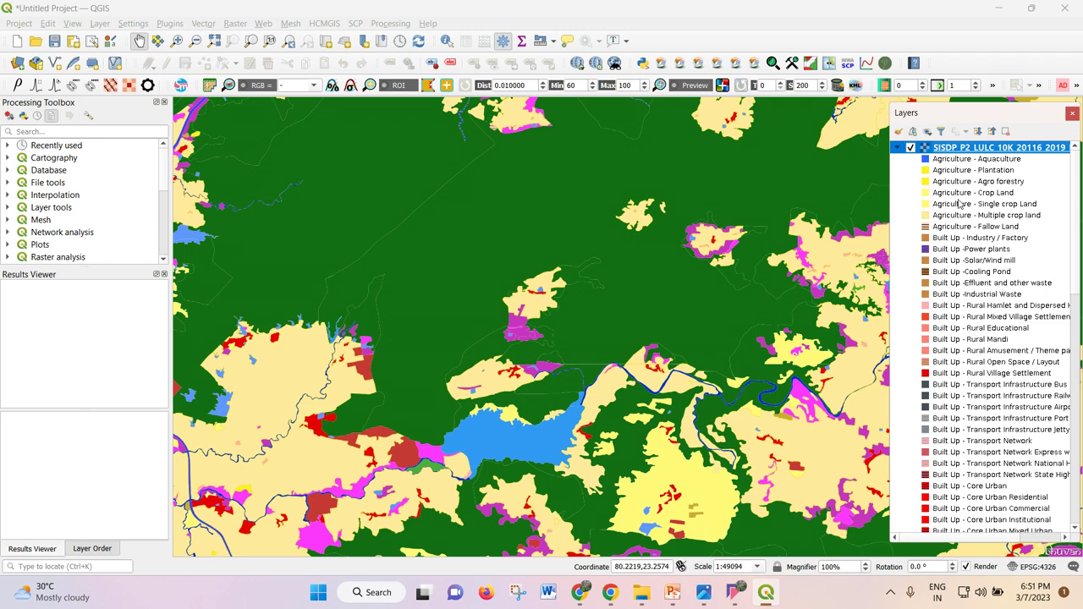
scroll(644, 271, "down", 1)
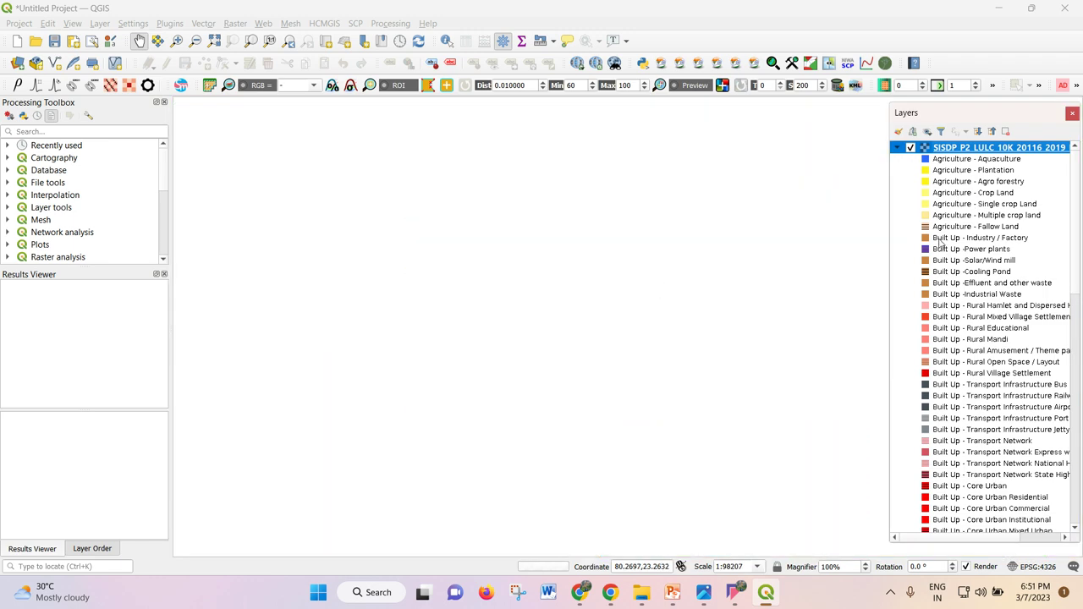
scroll(750, 240, "down", 1)
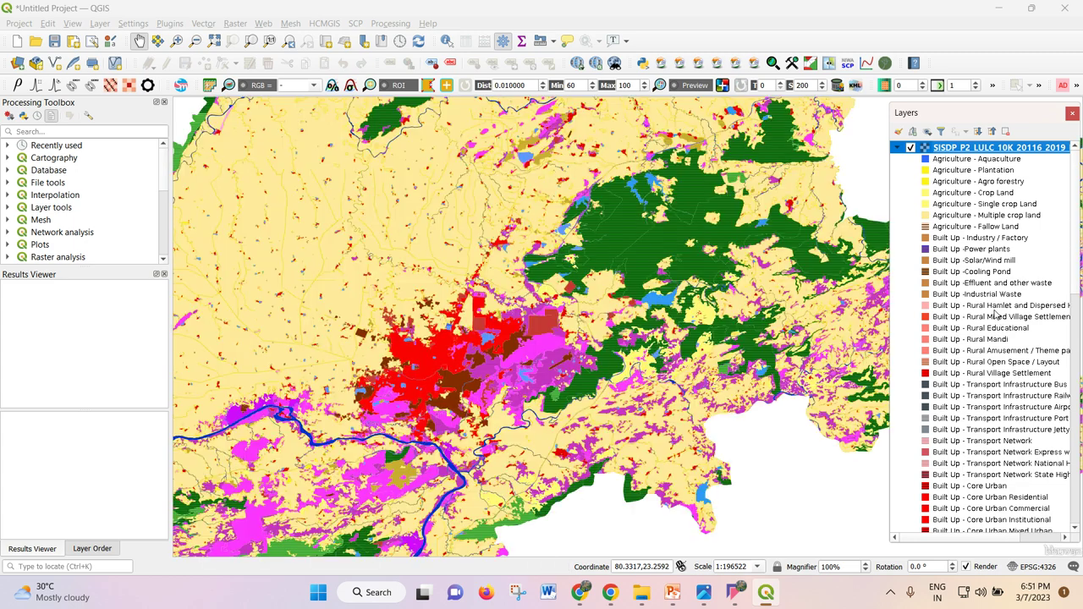
scroll(995, 314, "down", 10)
scroll(995, 313, "down", 6)
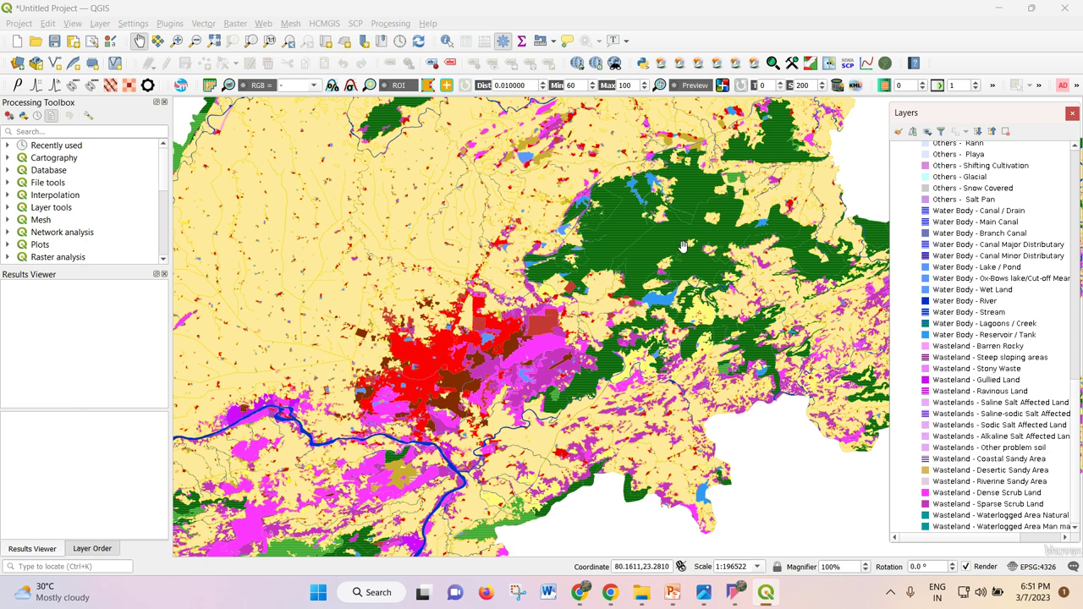
- Add the Google Satellite basemap from QuickMapServices beneath the land use layer and bring the whole Jabalpur district into view
scroll(683, 246, "down", 1)
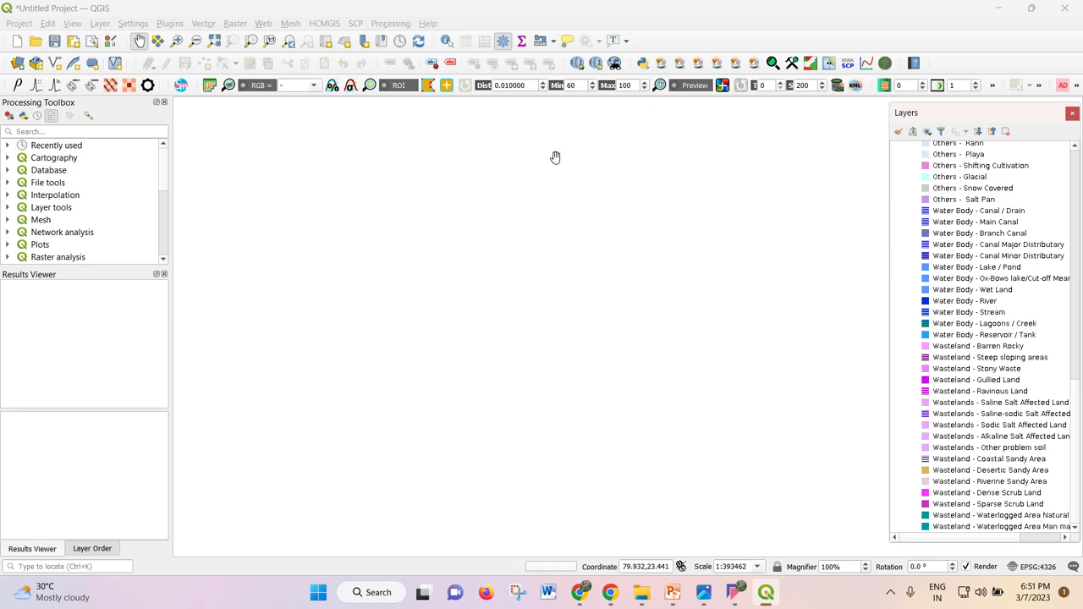
left_click_drag(545, 243, 558, 308)
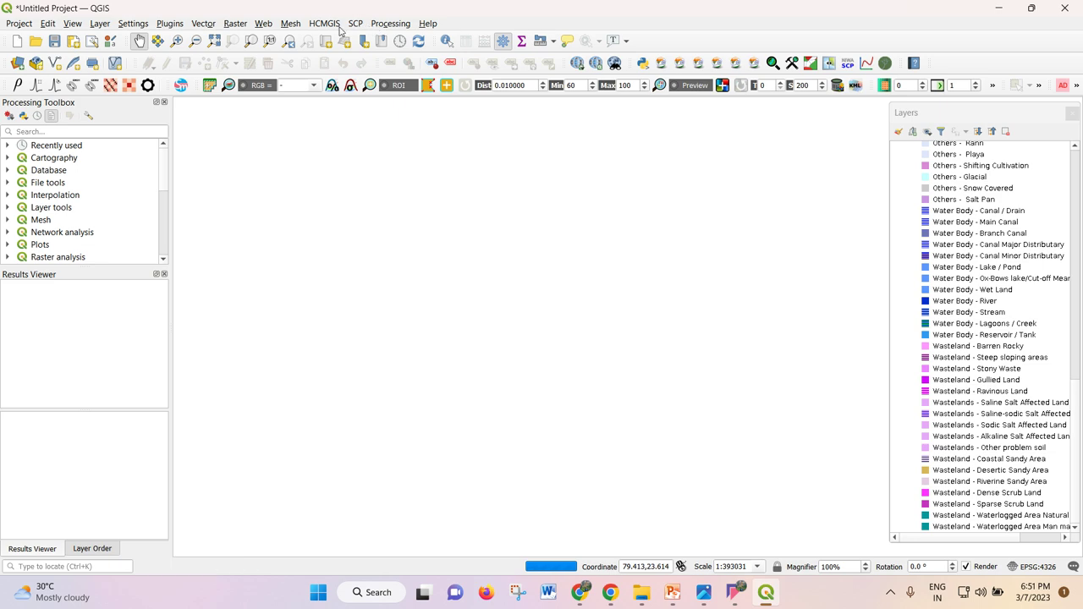
left_click(263, 23)
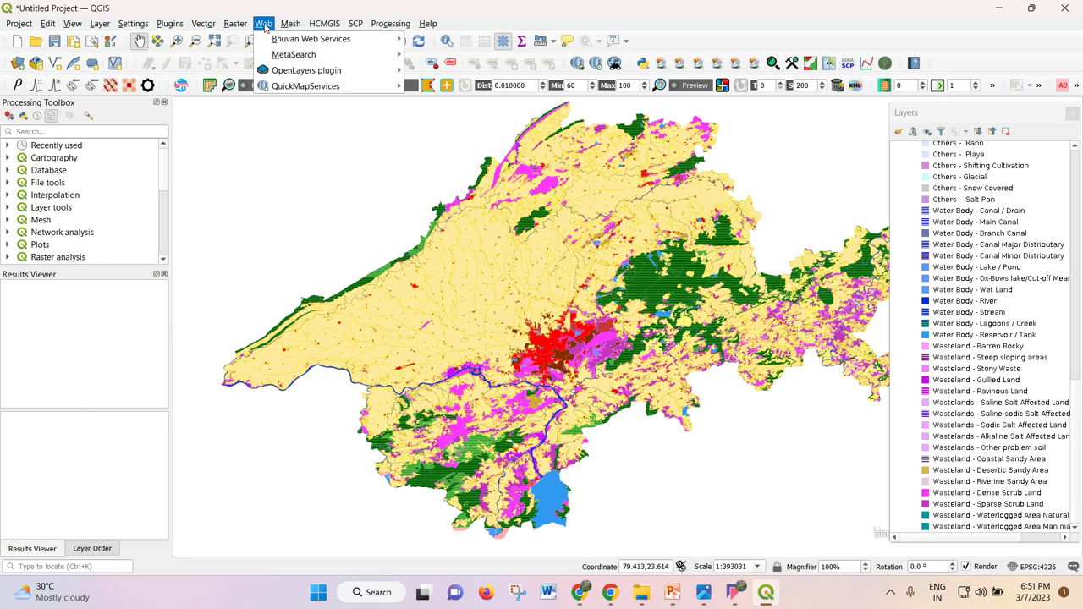
mouse_move(395, 88)
mouse_move(455, 166)
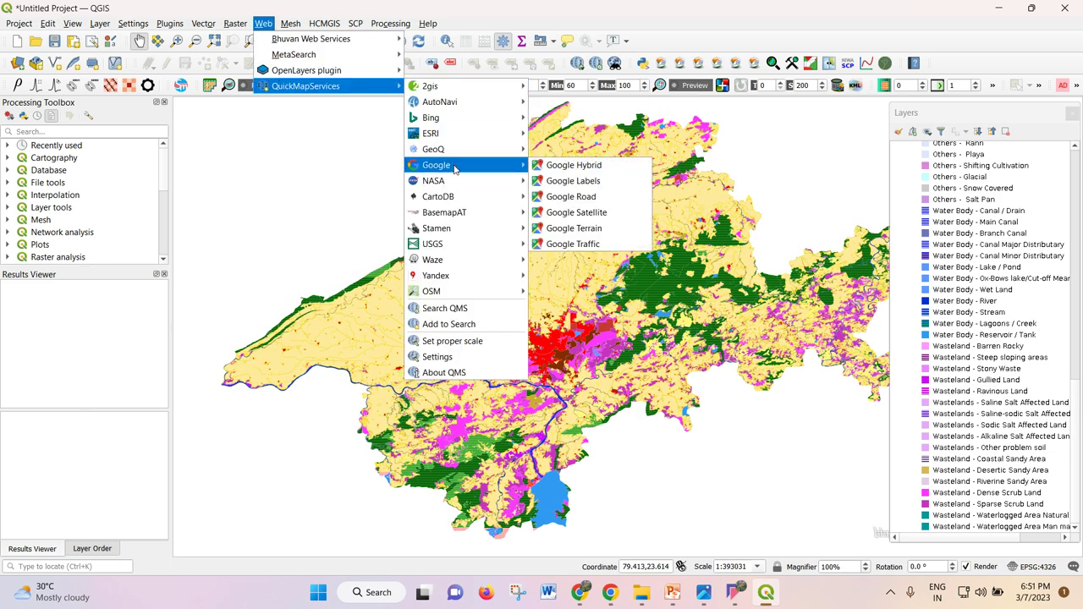
left_click(604, 218)
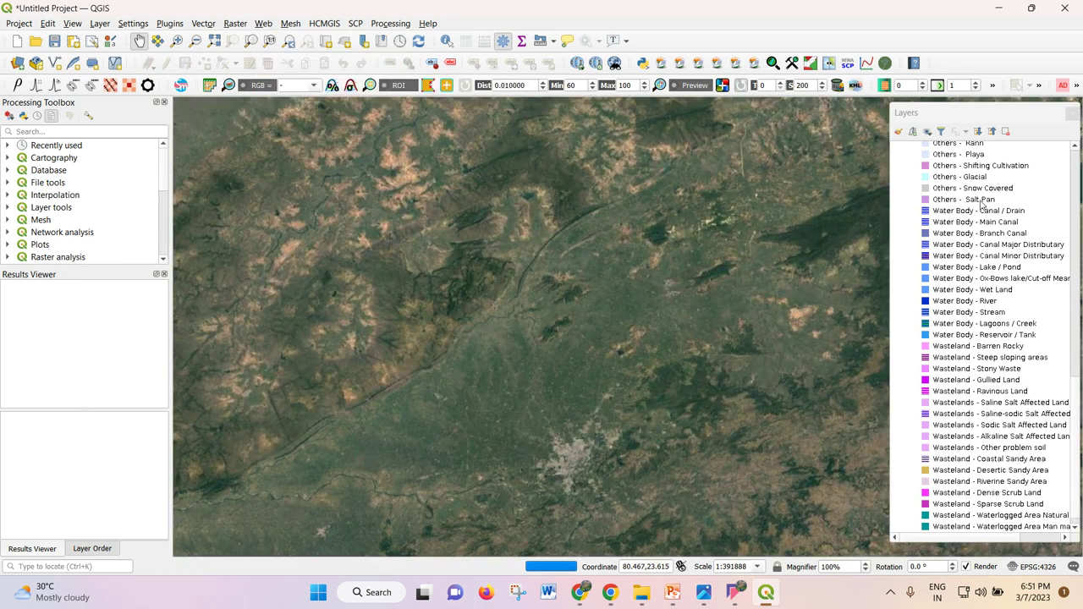
scroll(982, 207, "up", 15)
scroll(974, 182, "down", 15)
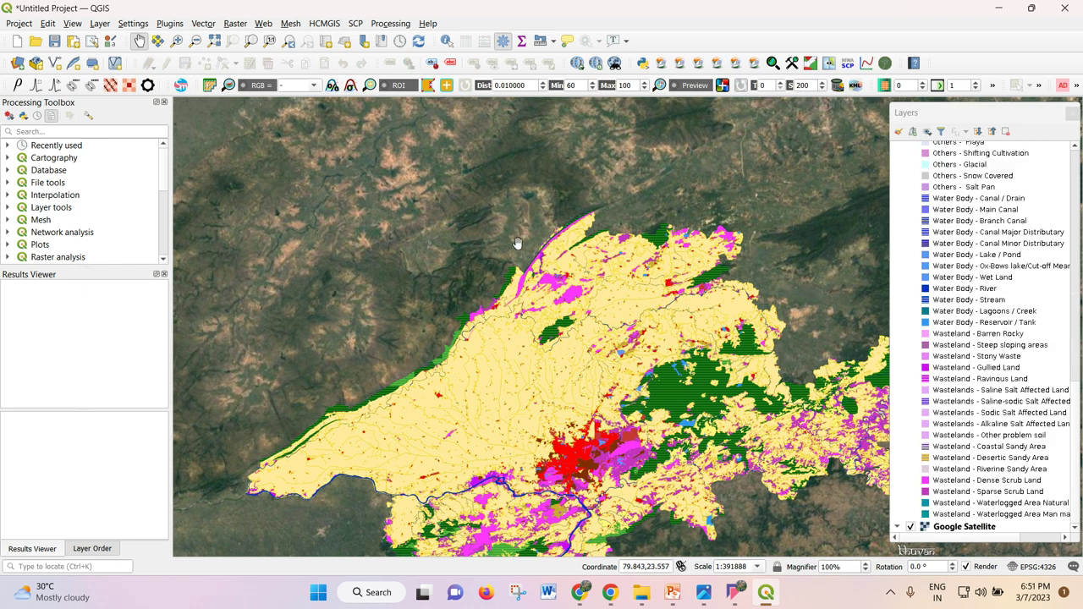
left_click_drag(635, 323, 643, 198)
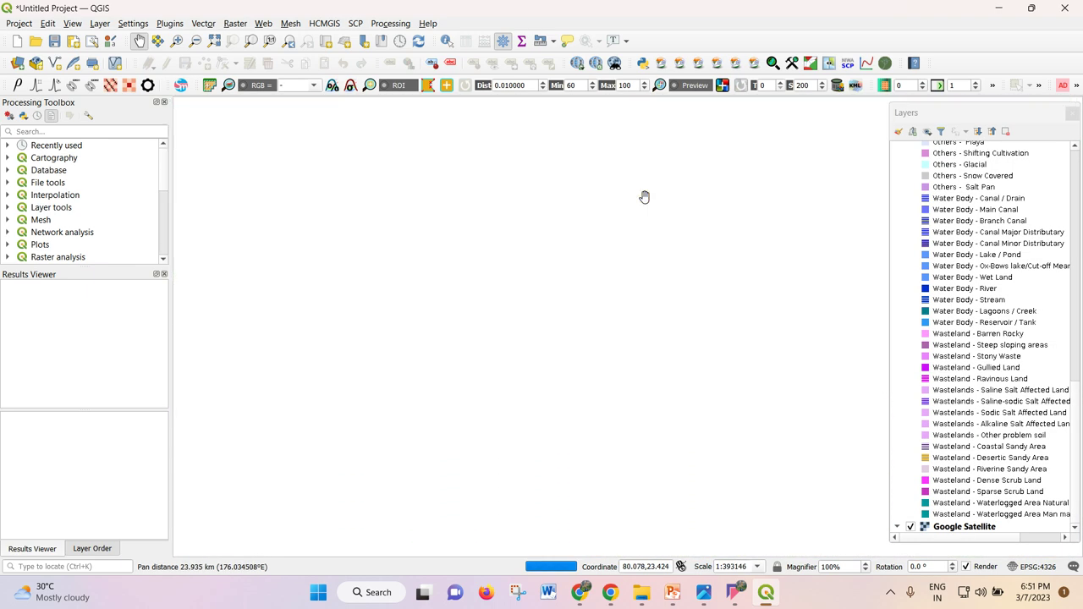
- Search the plugin manager for "QUICKMA", review the QuickMapServices plugin's details, and close the manager
left_click(264, 25)
mouse_move(279, 89)
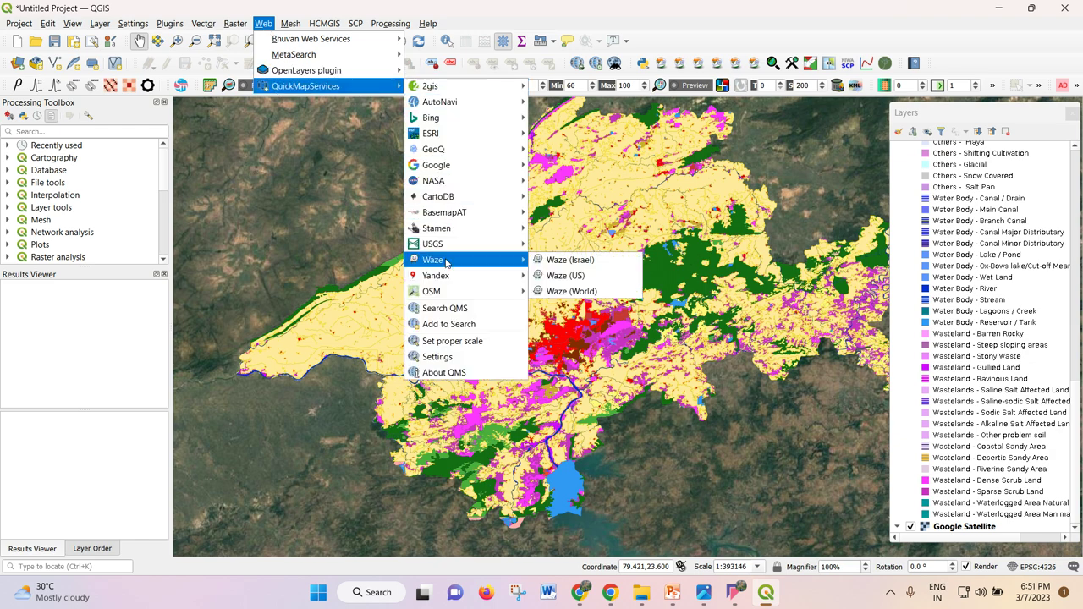
mouse_move(472, 169)
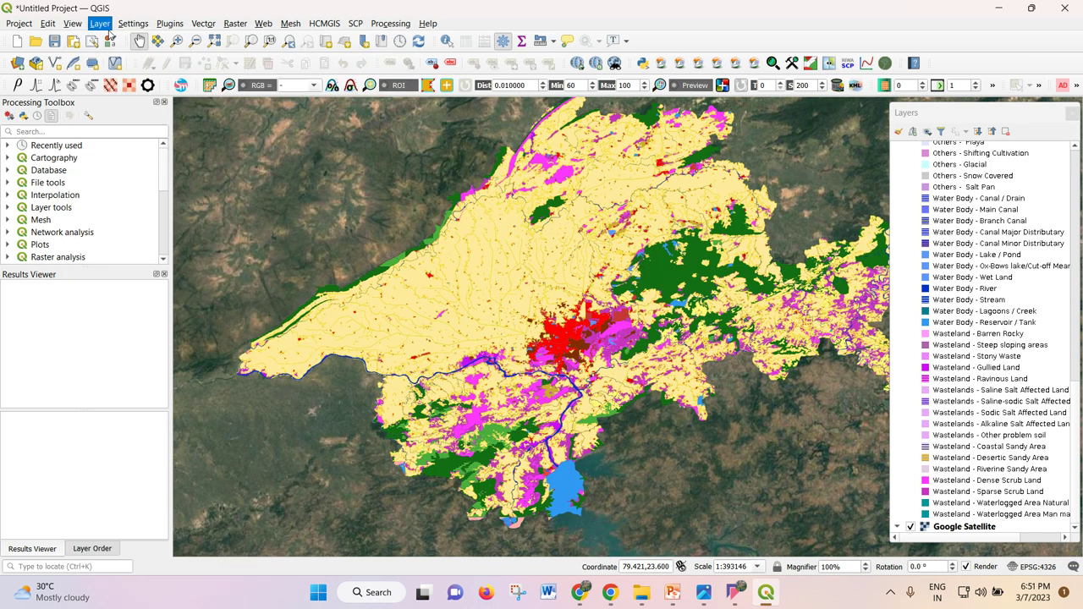
mouse_move(169, 26)
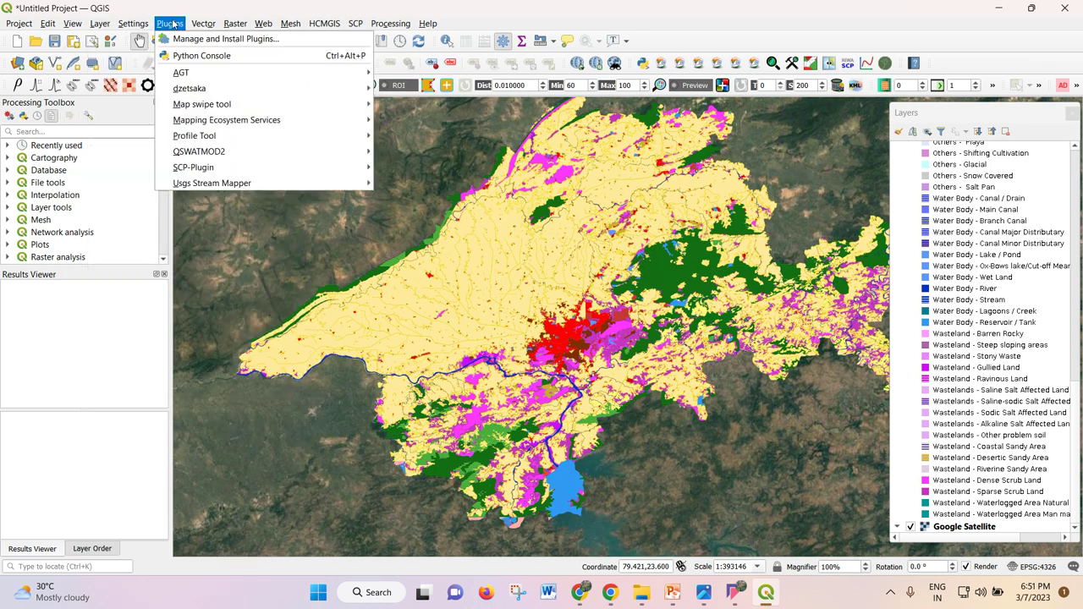
left_click(181, 39)
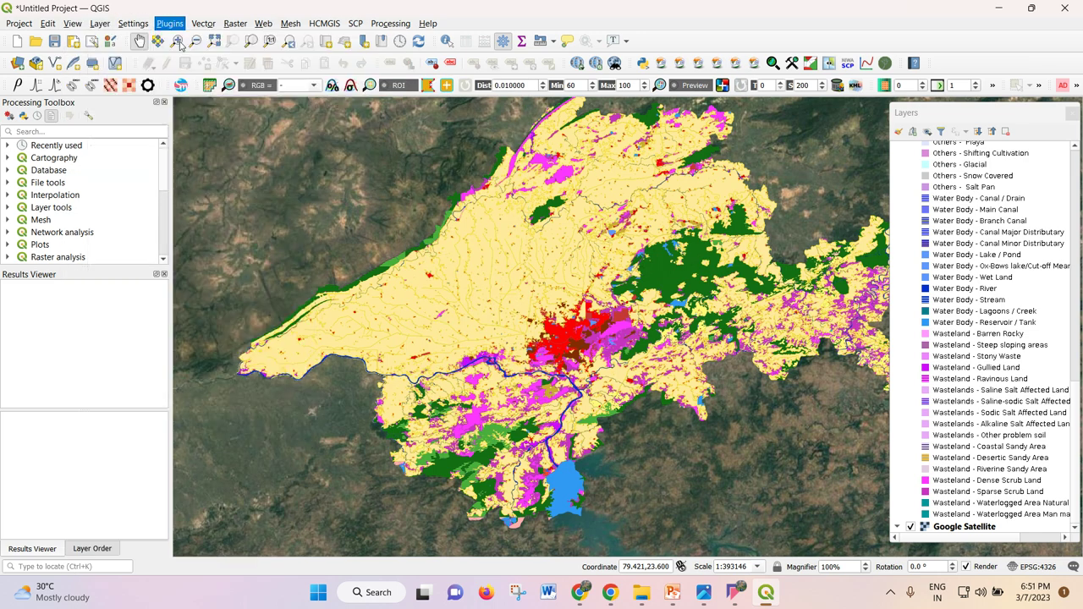
left_click(399, 208)
type("QUICKMA")
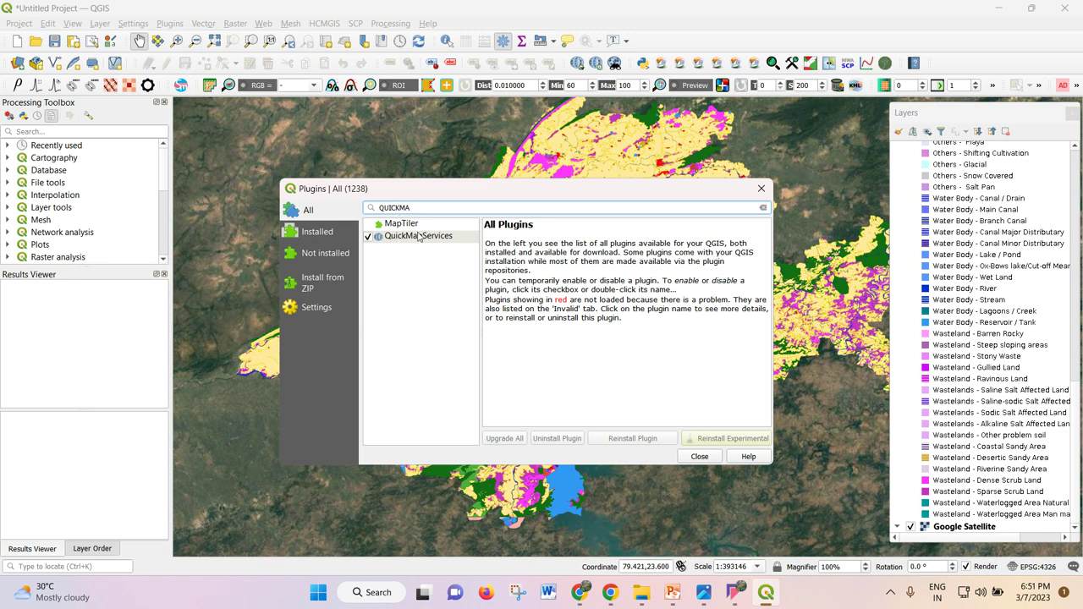
left_click(418, 237)
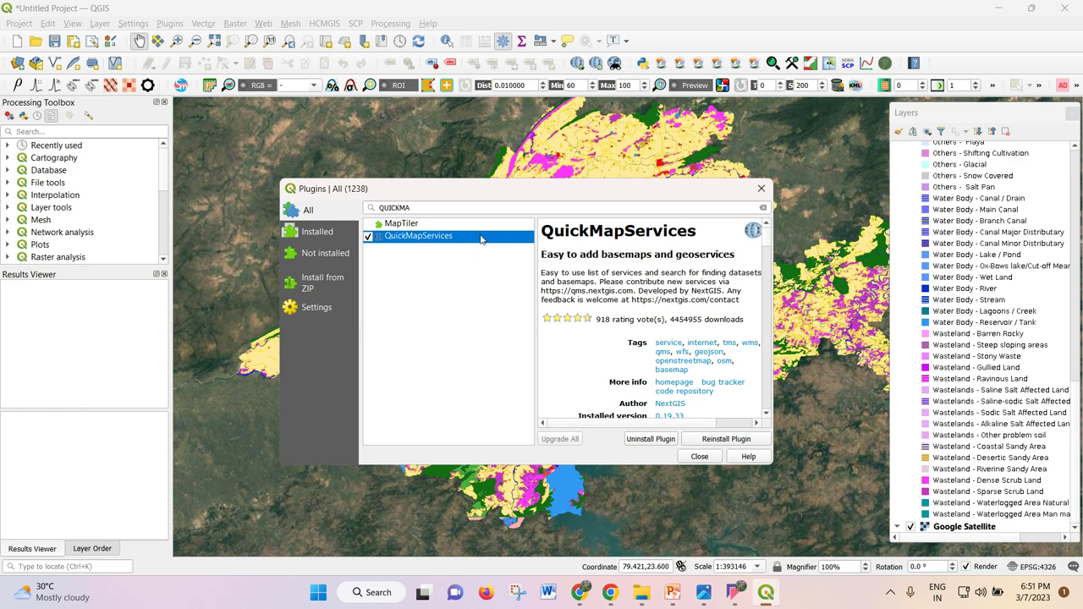
left_click(699, 457)
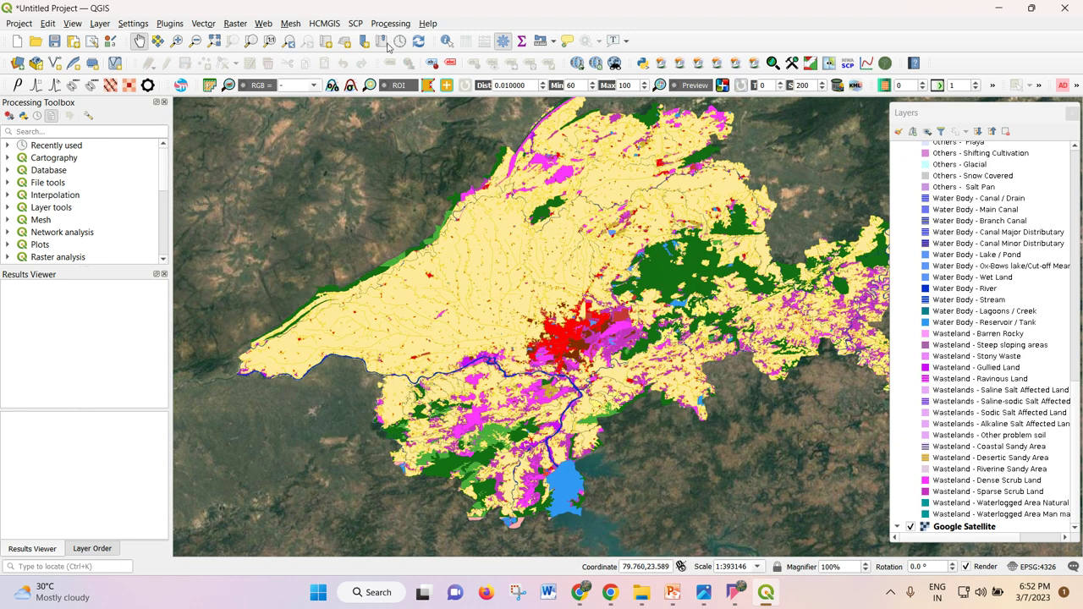
- Add the Google Satellite basemap from the QuickMapServices Google services once more
left_click(265, 25)
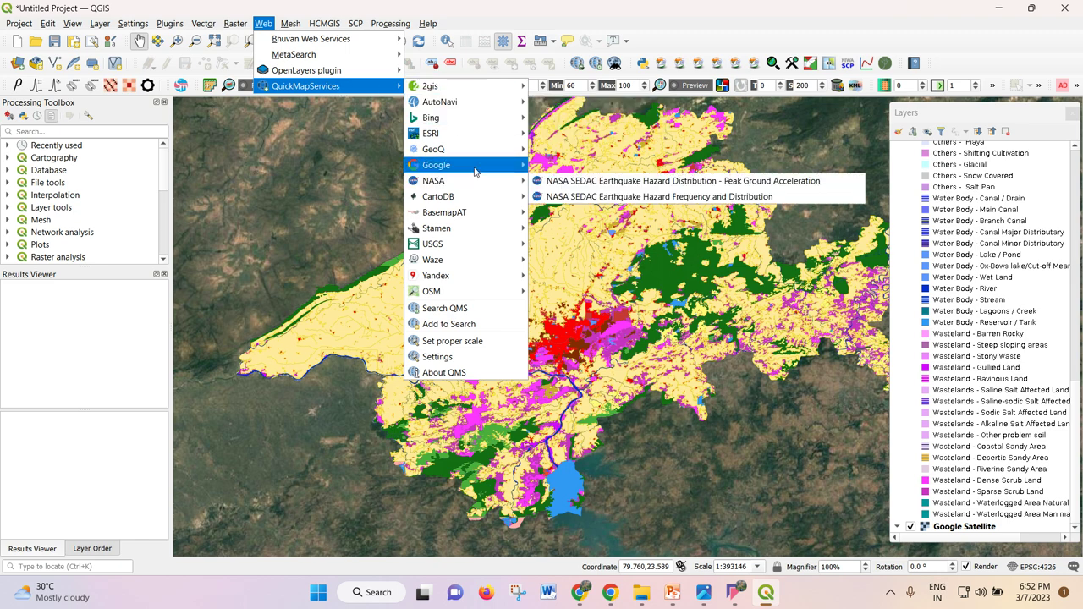
mouse_move(474, 169)
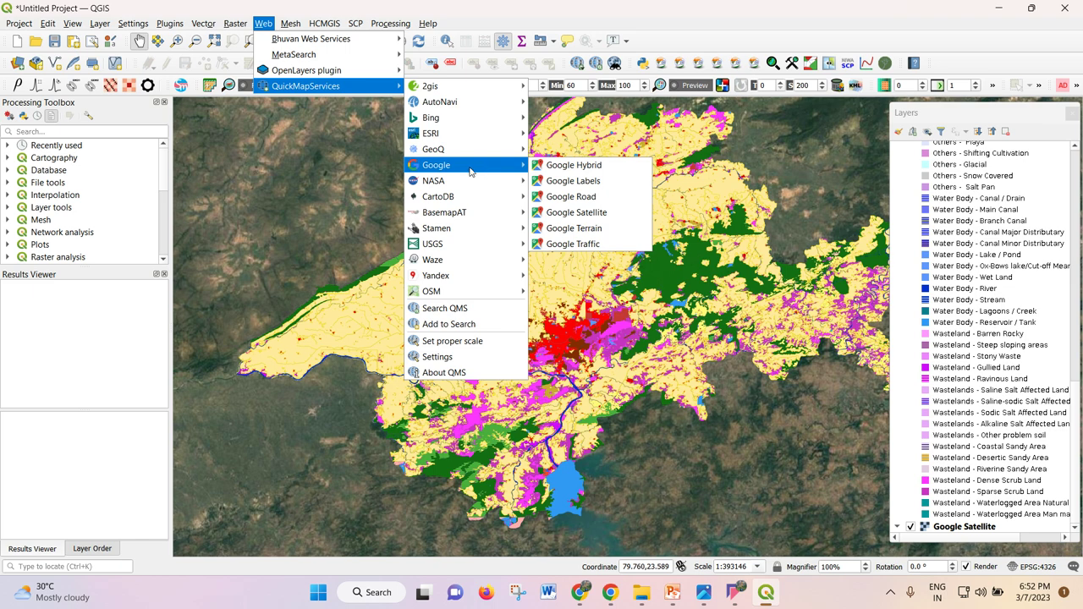
left_click(576, 217)
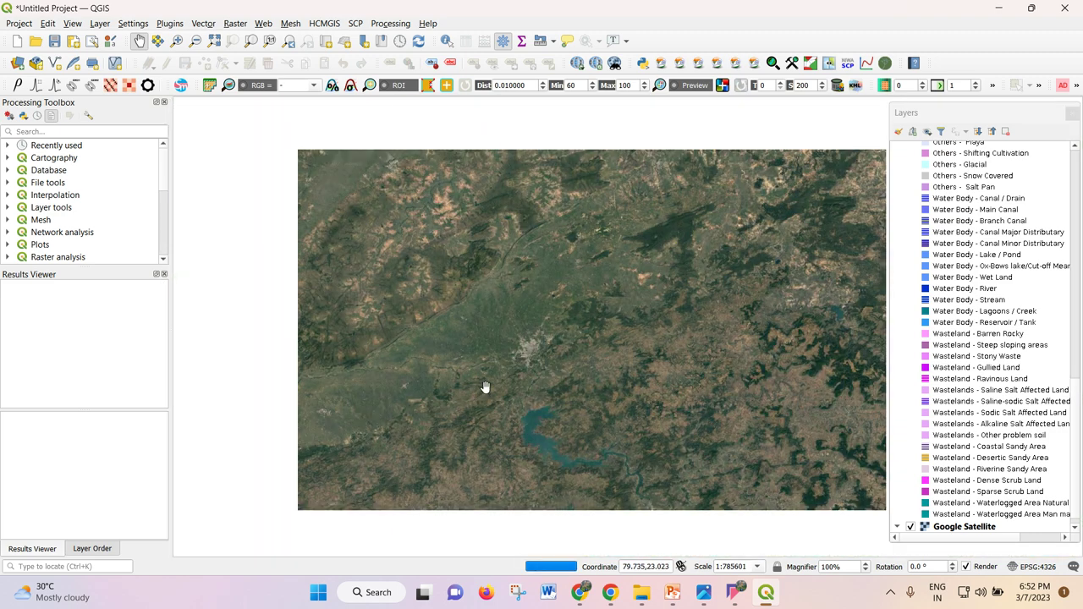
- Compare the land use classes with the satellite imagery around the reservoir and along the Jabalpur district's southern boundary
scroll(539, 421, "up", 1)
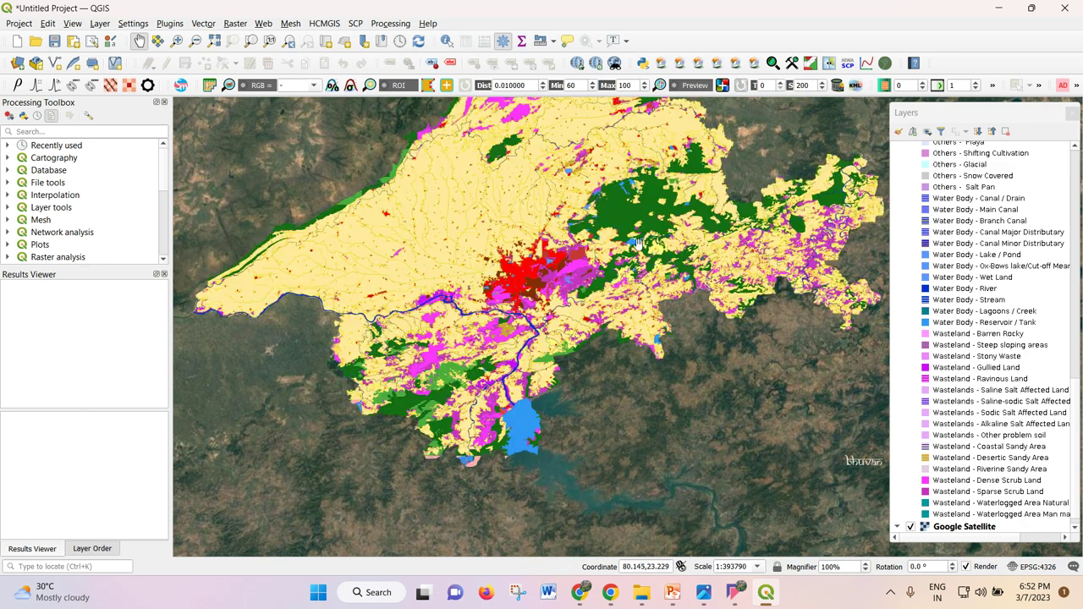
scroll(464, 500, "up", 2)
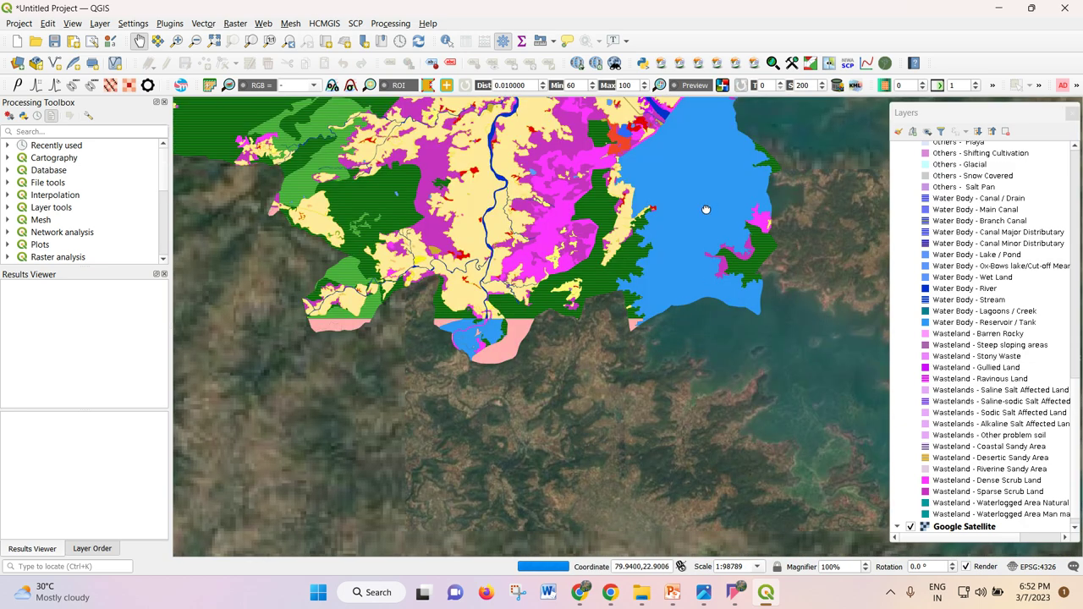
left_click_drag(706, 208, 605, 270)
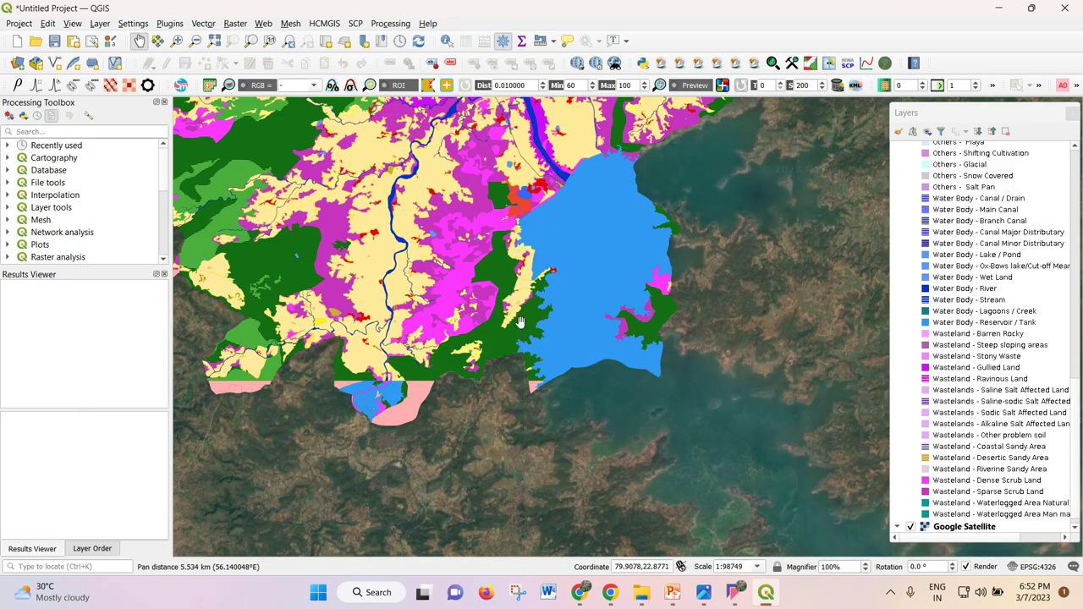
scroll(513, 374, "up", 3)
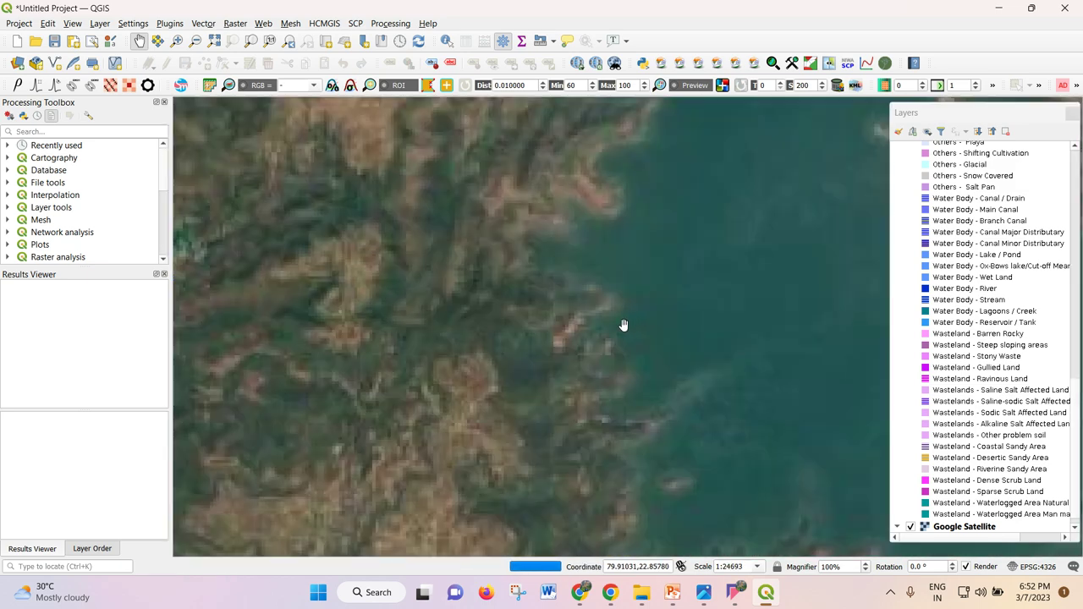
scroll(652, 306, "down", 2)
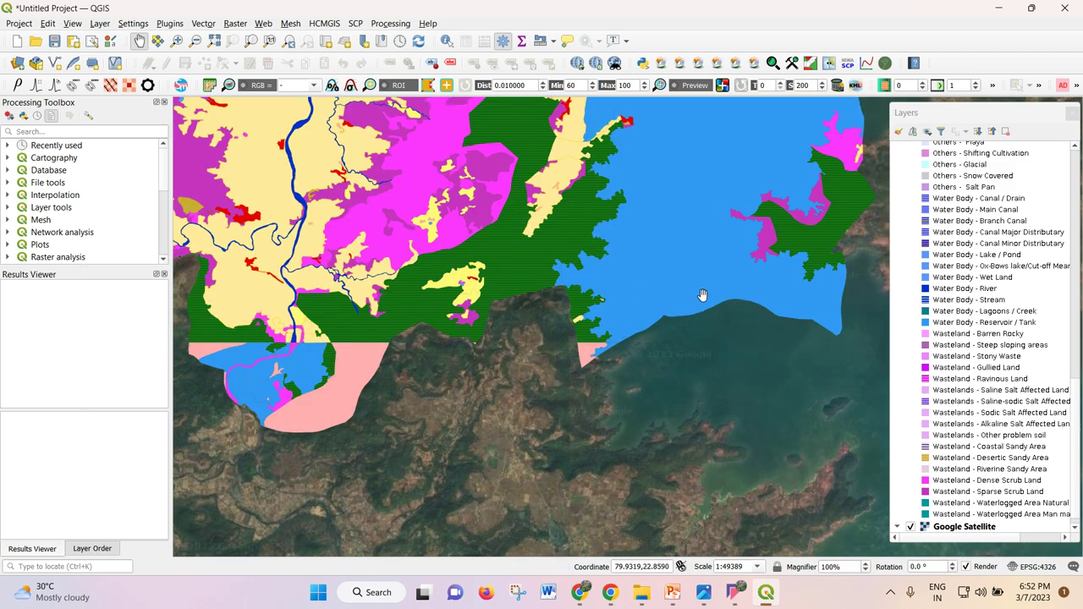
scroll(678, 383, "down", 1)
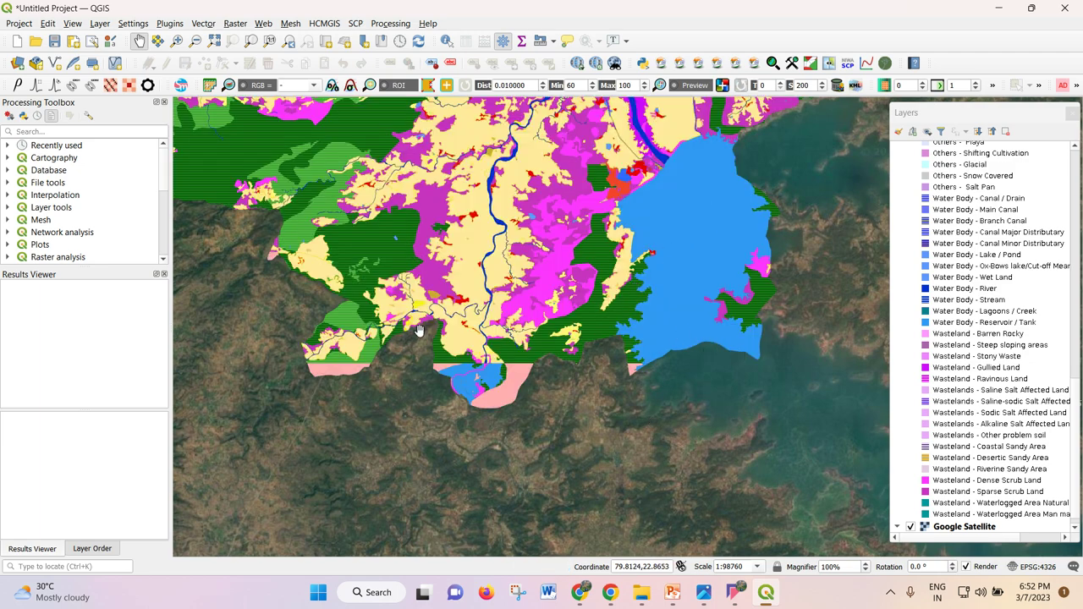
scroll(276, 268, "up", 1)
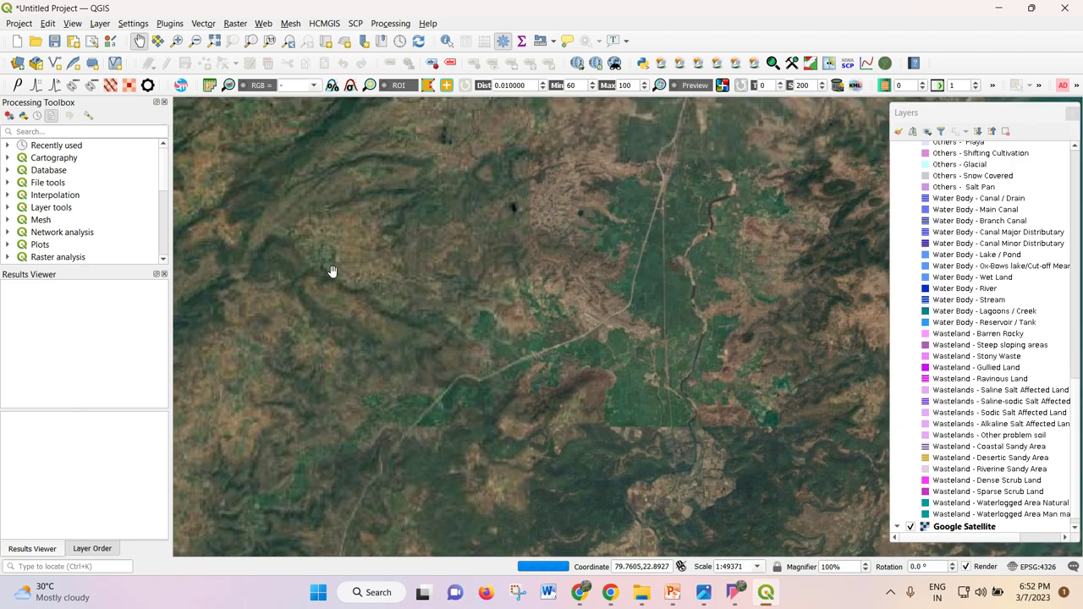
- Examine the red village settlement near the district's southern boundary, hiding the Jabalpur land use layer to expose the satellite imagery
scroll(303, 266, "up", 2)
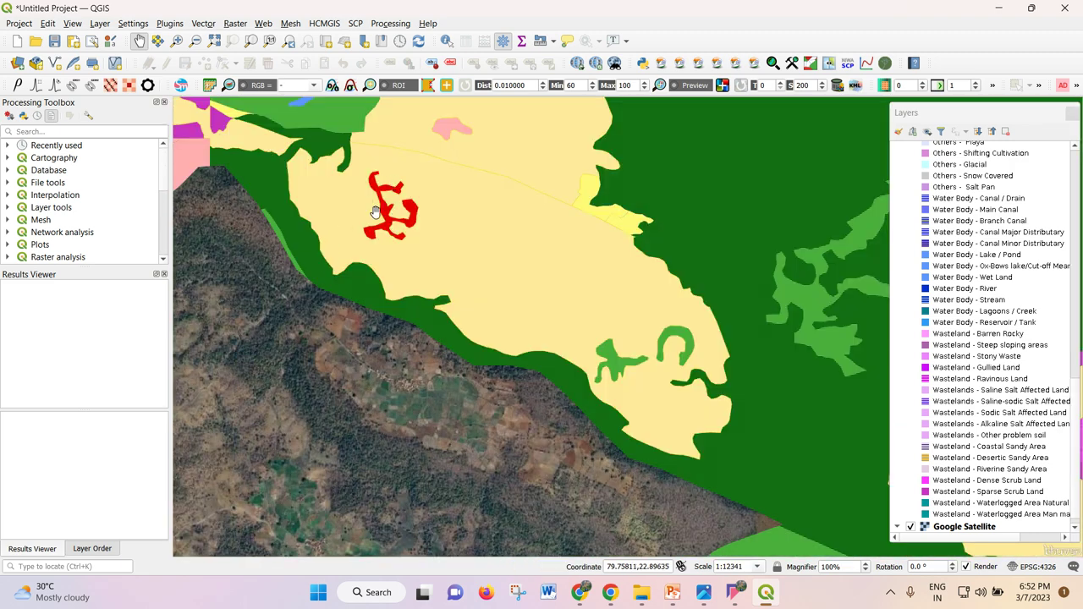
scroll(372, 232, "up", 3)
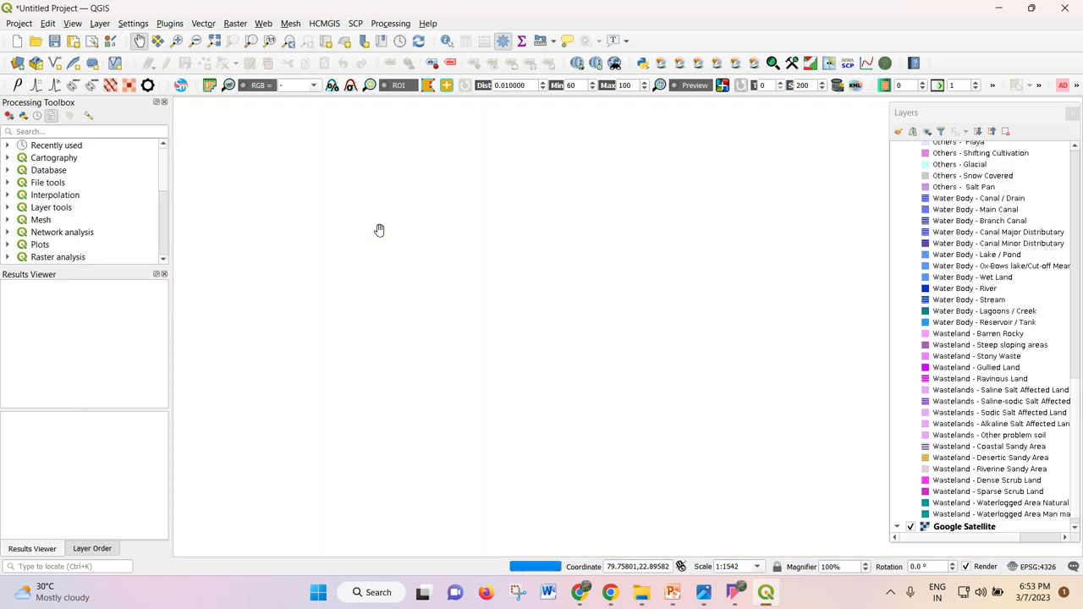
scroll(991, 268, "up", 15)
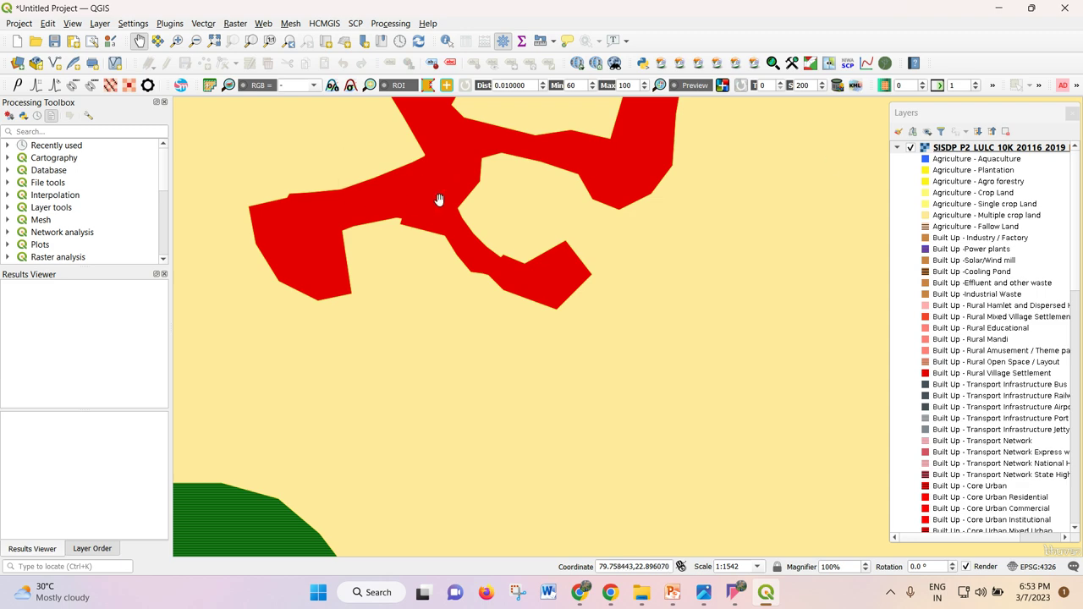
left_click(911, 148)
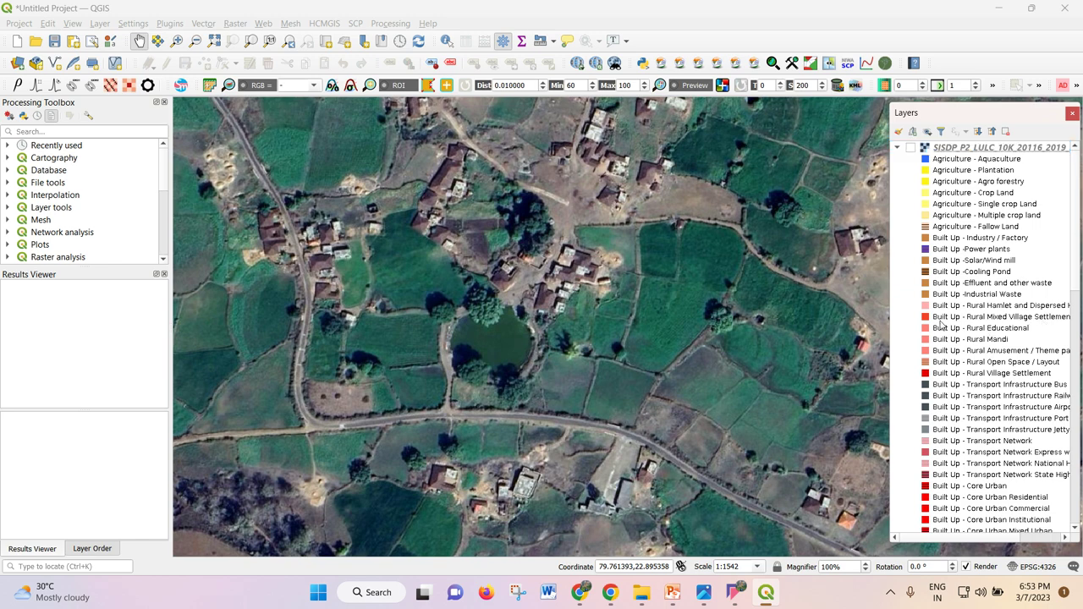
- Widen the Layers panel to read the full class names, and show and hide the land use layer to compare the village
scroll(947, 322, "down", 1)
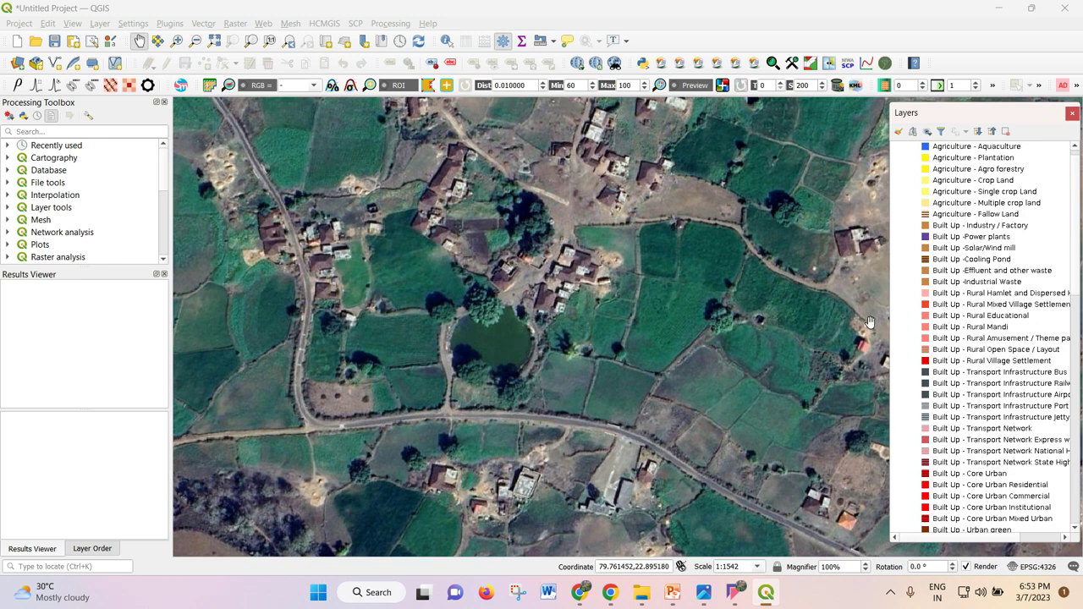
left_click_drag(890, 328, 804, 331)
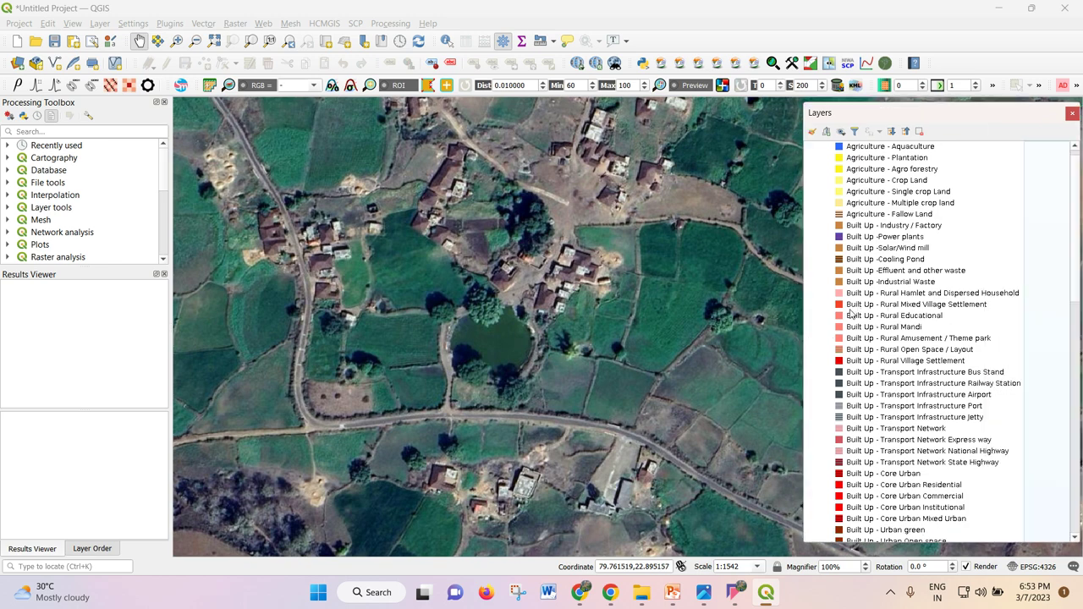
scroll(860, 181, "up", 1)
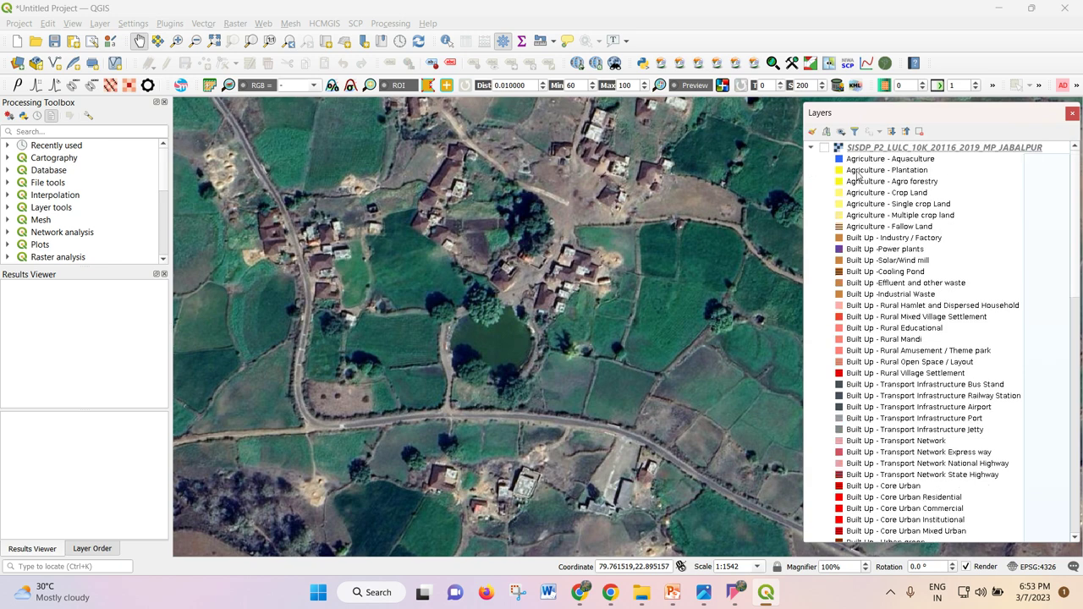
left_click(824, 148)
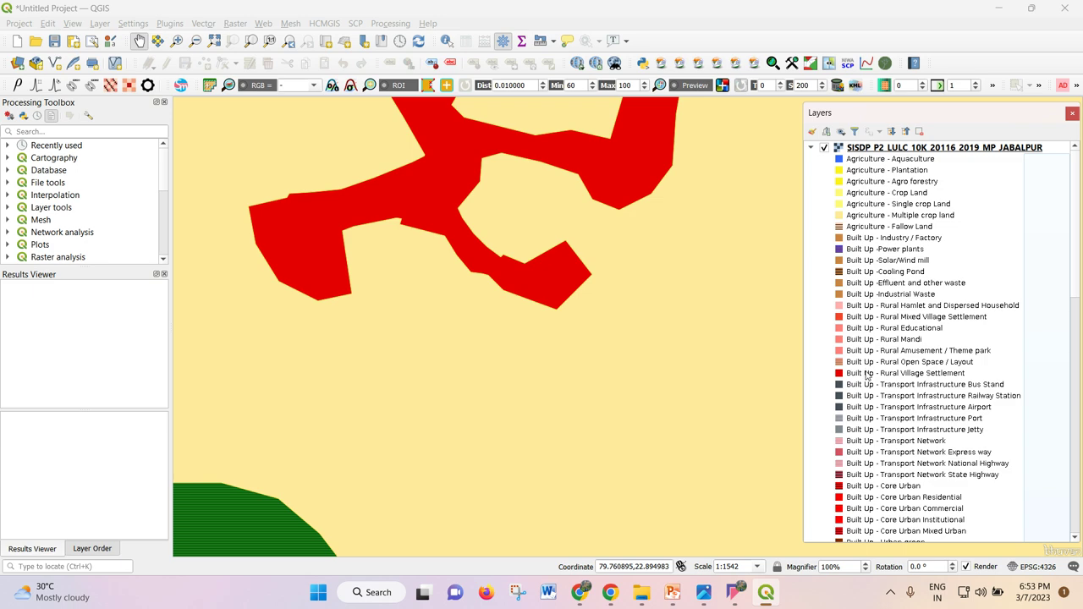
left_click(826, 148)
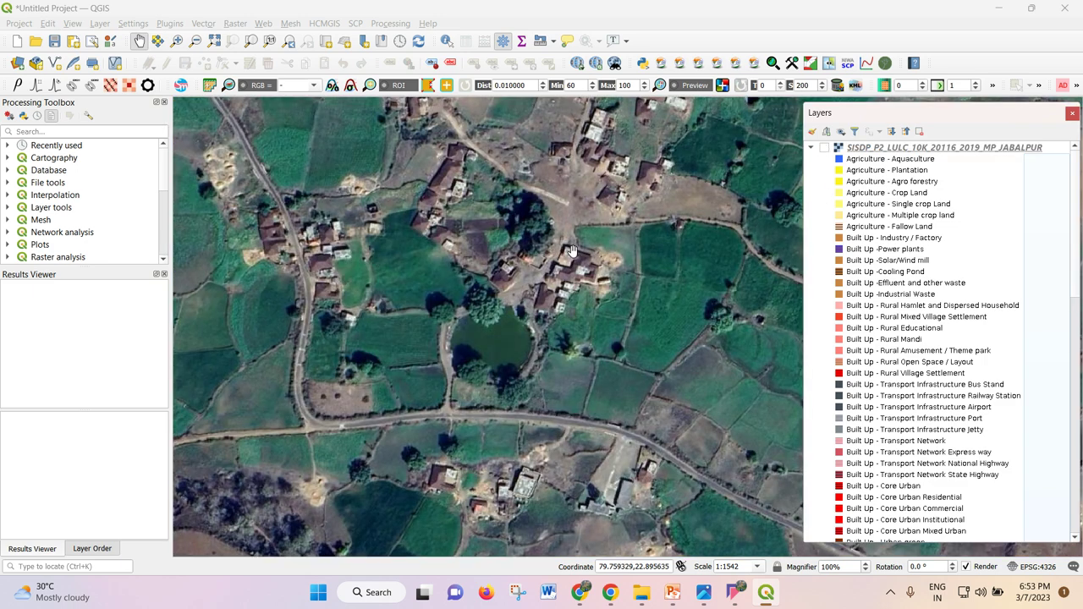
- Narrow the Layers panel and make the Jabalpur land use layer visible over the satellite basemap
scroll(579, 288, "down", 1)
scroll(559, 247, "down", 1)
left_click_drag(801, 238, 895, 239)
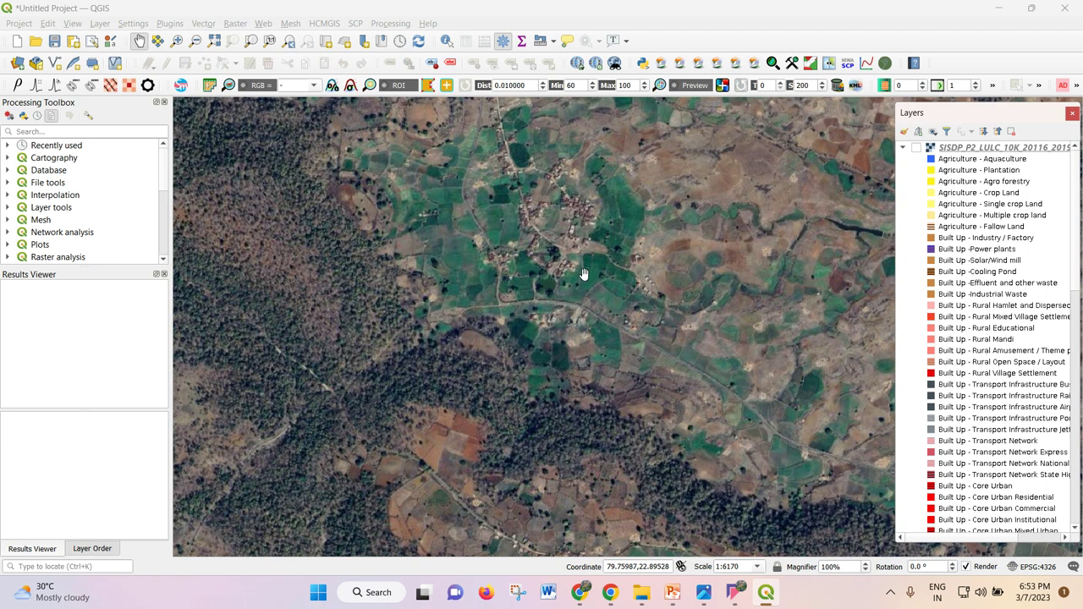
left_click(916, 149)
- Review the land use across the whole Jabalpur district and its eastern part against the legend's water body and wasteland classes
scroll(420, 283, "down", 2)
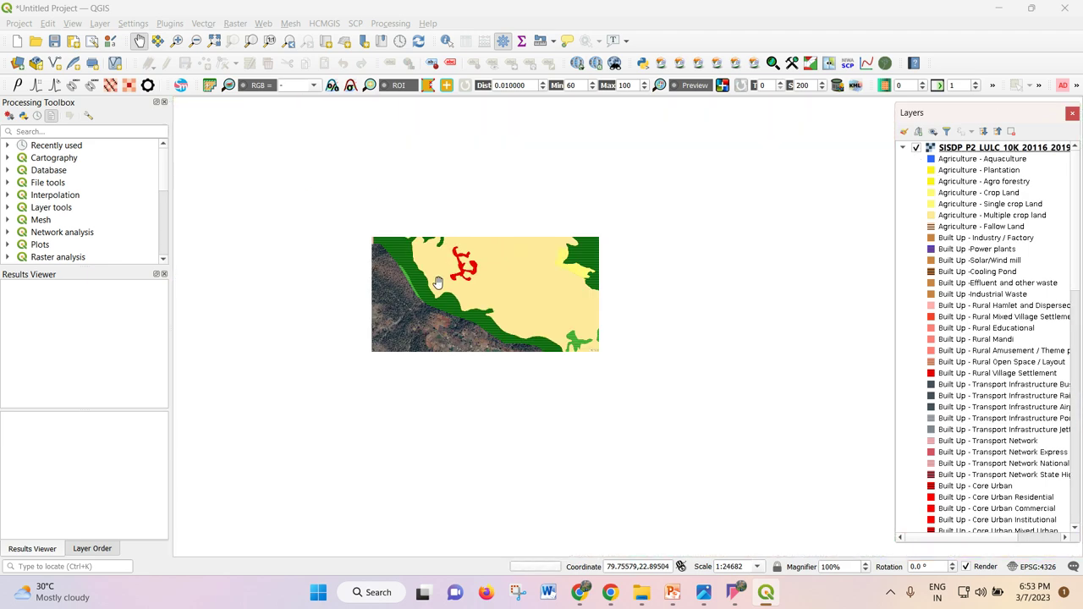
scroll(420, 283, "down", 1)
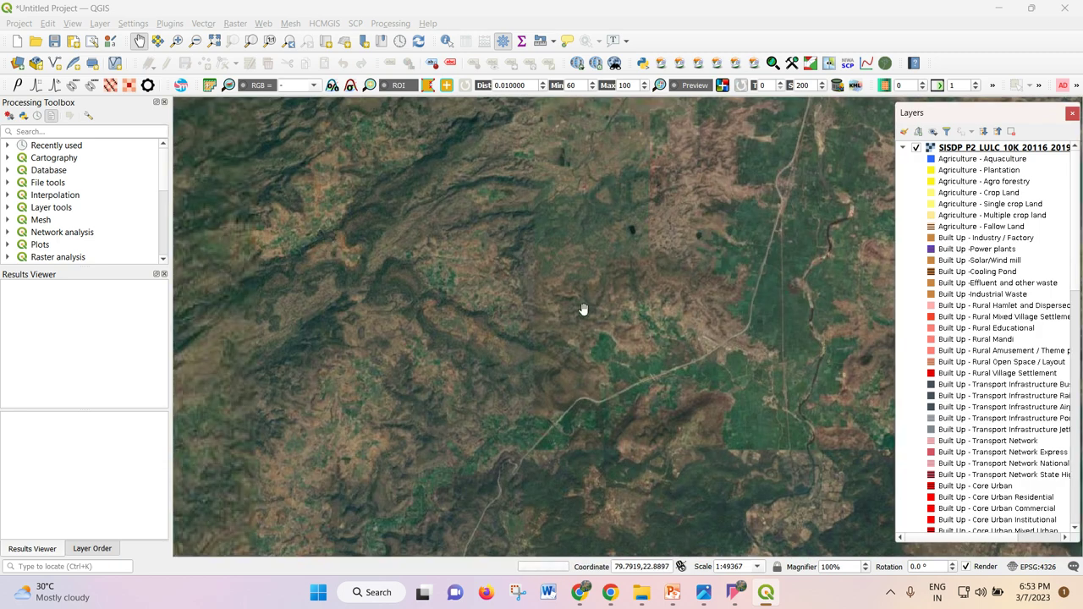
scroll(583, 307, "down", 1)
scroll(425, 306, "down", 1)
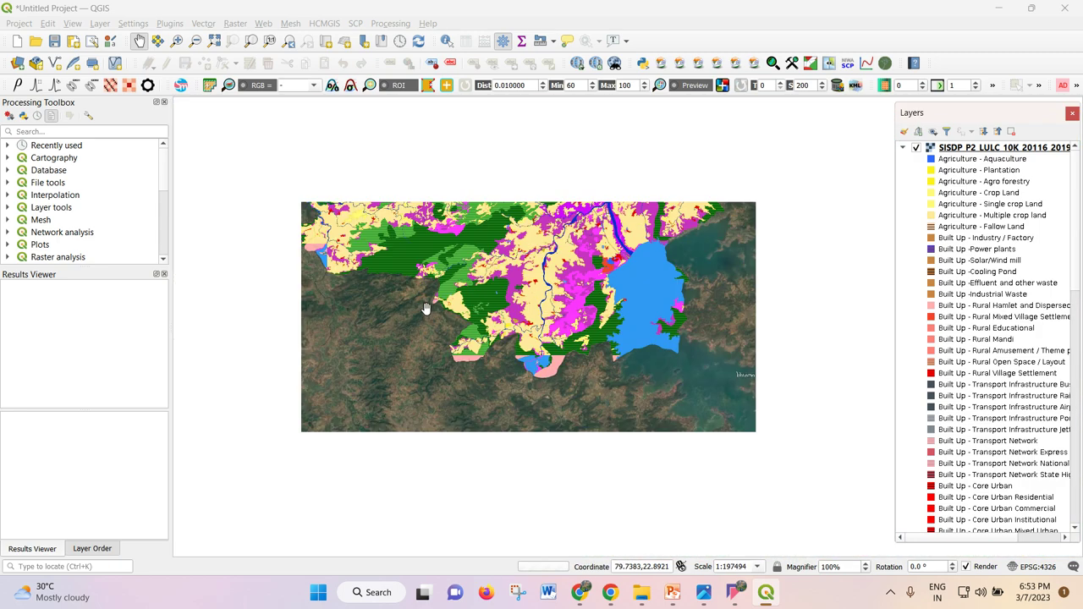
scroll(412, 309, "down", 1)
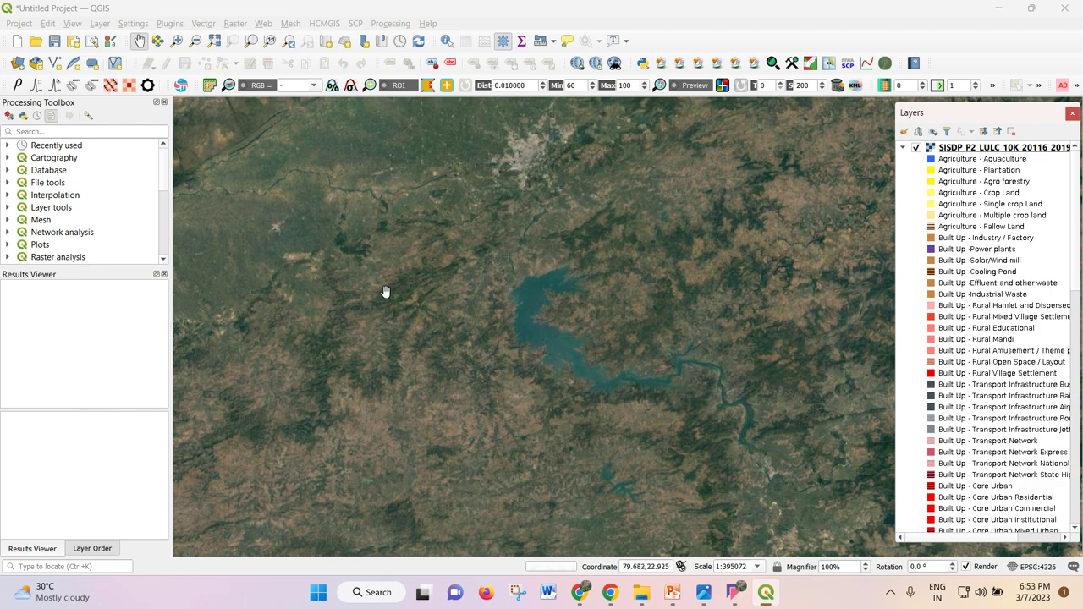
scroll(386, 292, "down", 1)
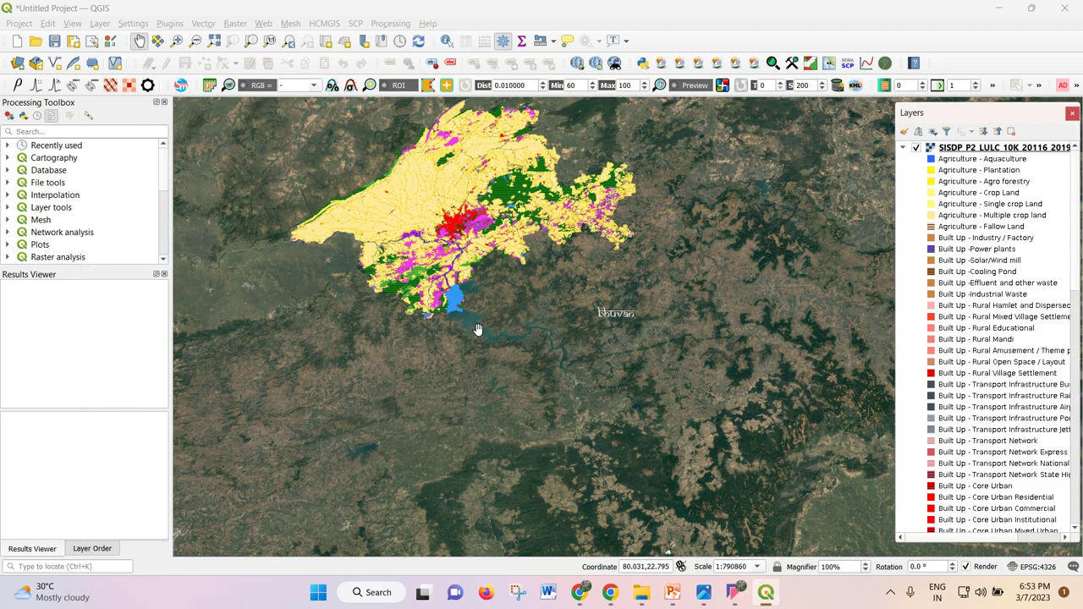
left_click_drag(451, 180, 469, 261)
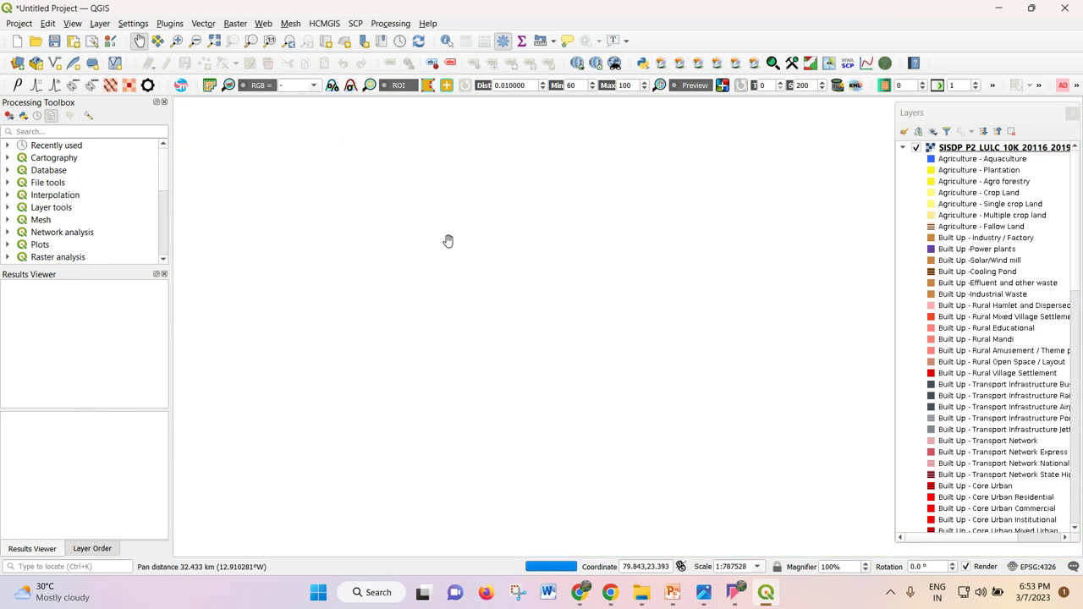
scroll(483, 265, "up", 1)
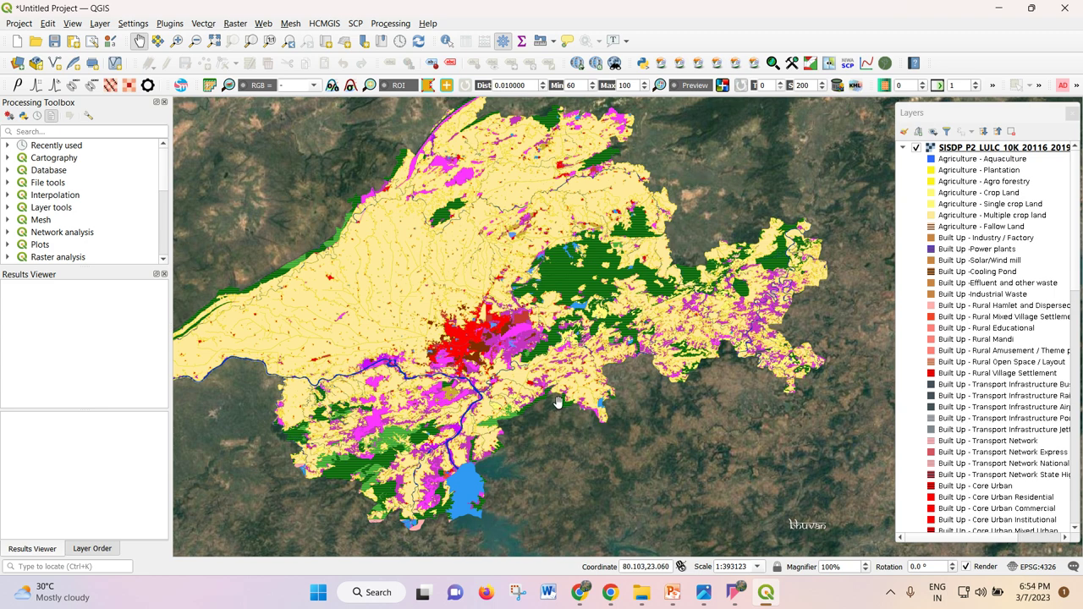
scroll(758, 311, "up", 3)
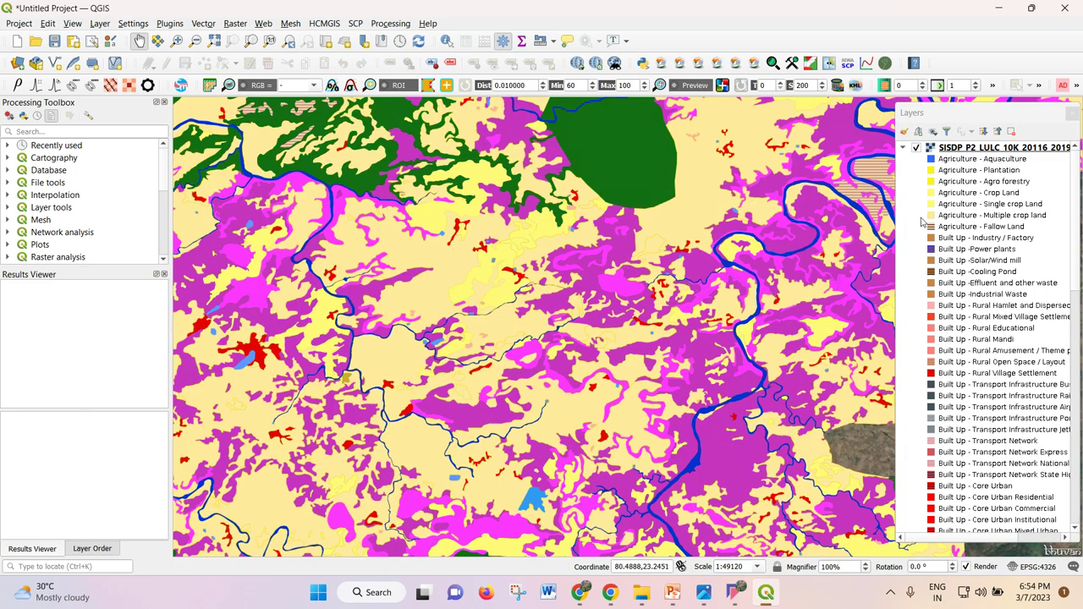
scroll(956, 271, "down", 10)
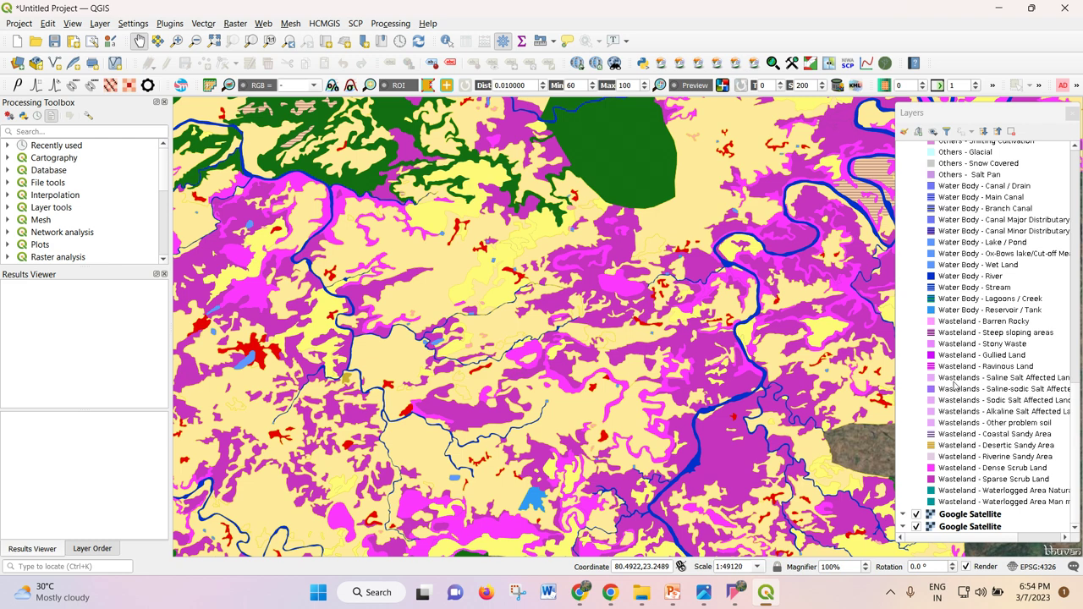
- Compare the SISDP land use layer with the underlying satellite imagery by toggling the layer's visibility
scroll(930, 194, "up", 10)
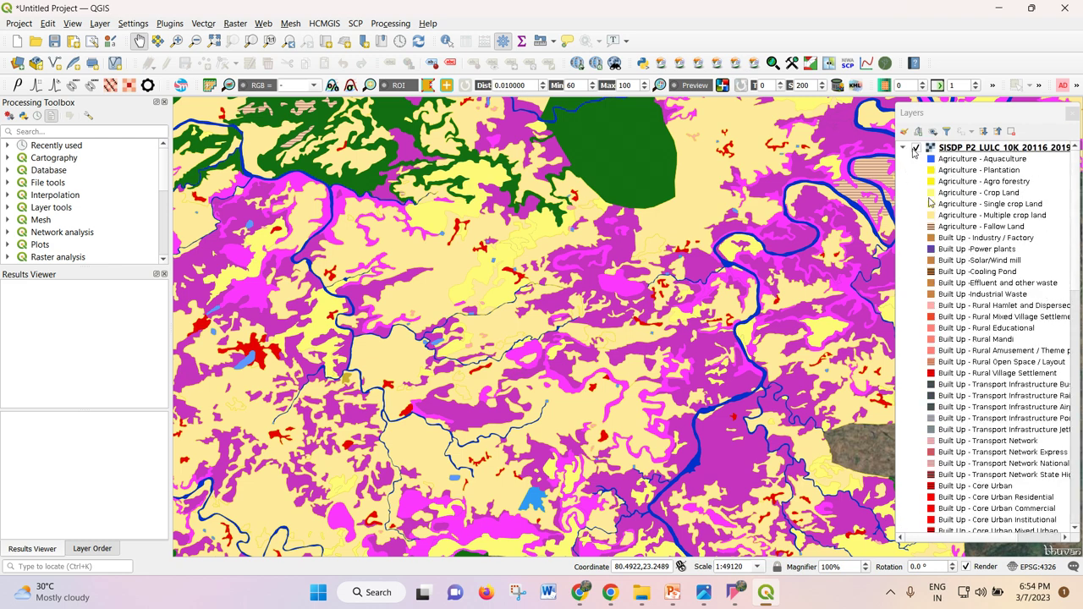
left_click(915, 148)
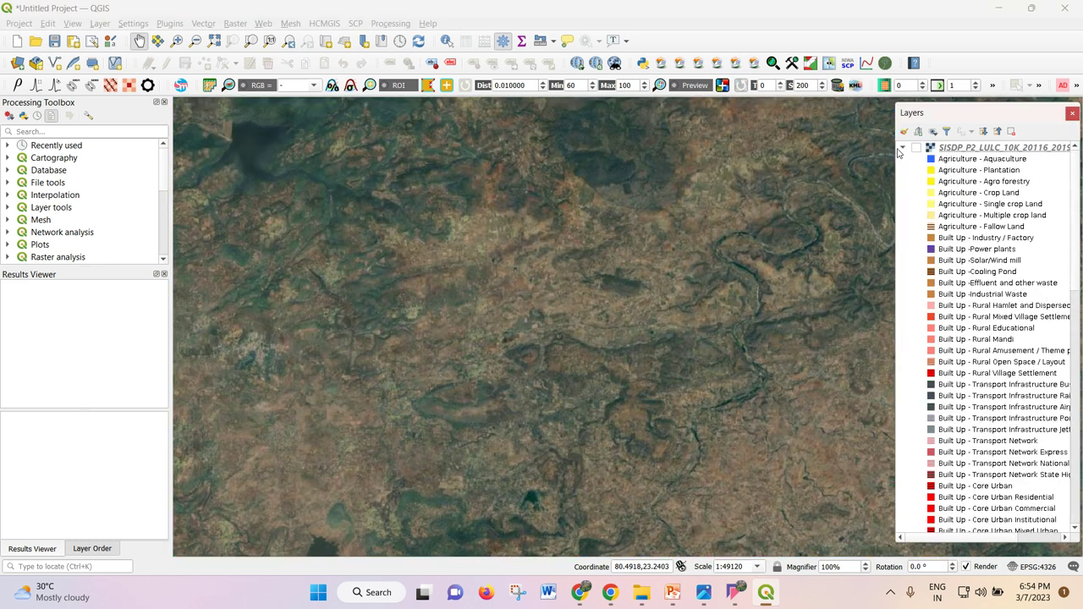
left_click(917, 148)
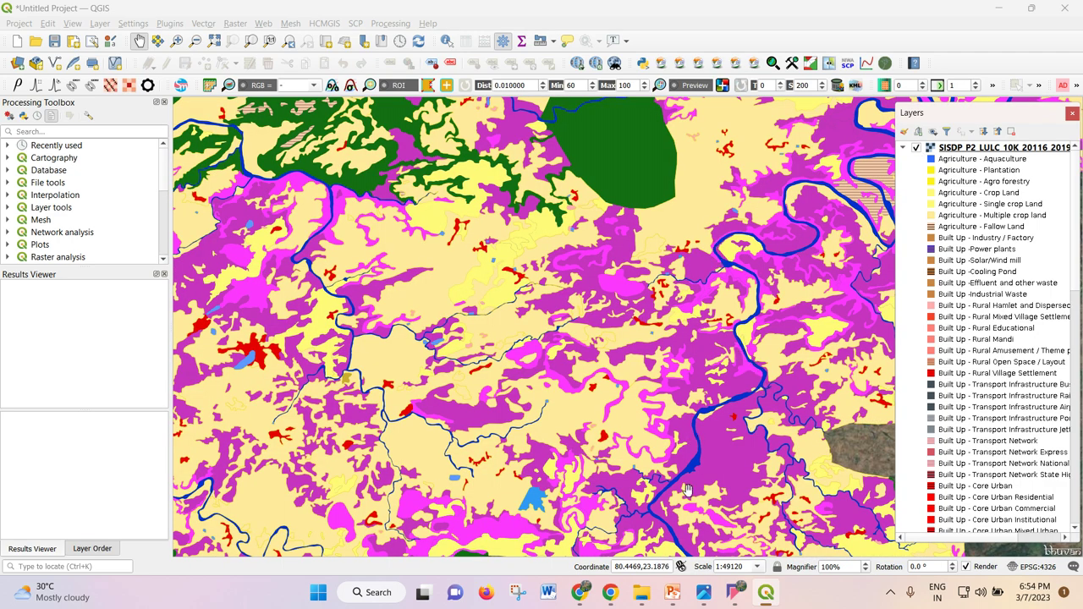
left_click(916, 148)
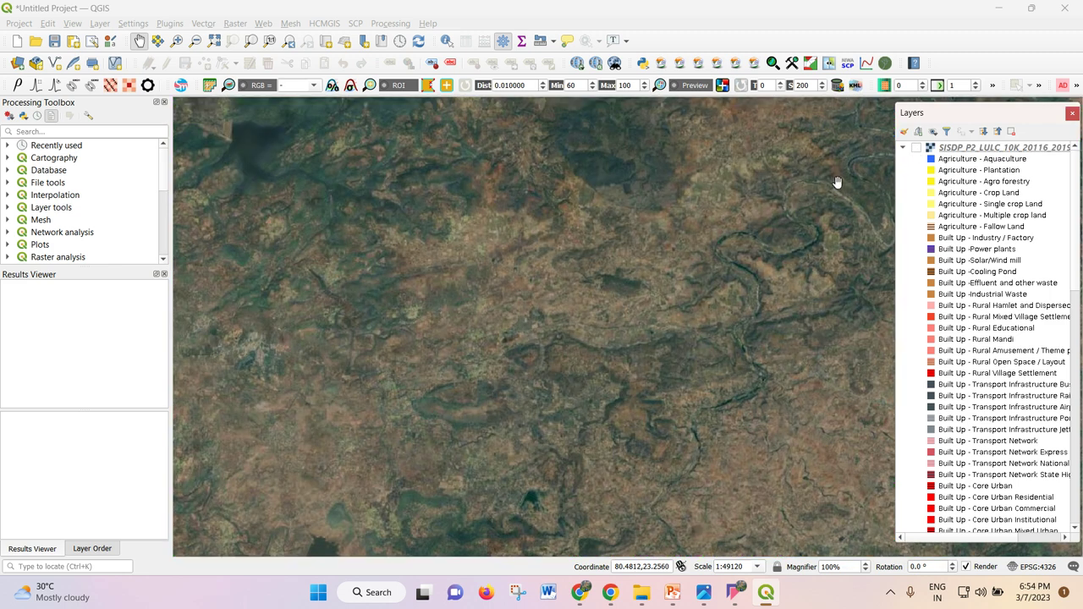
scroll(771, 460, "up", 2)
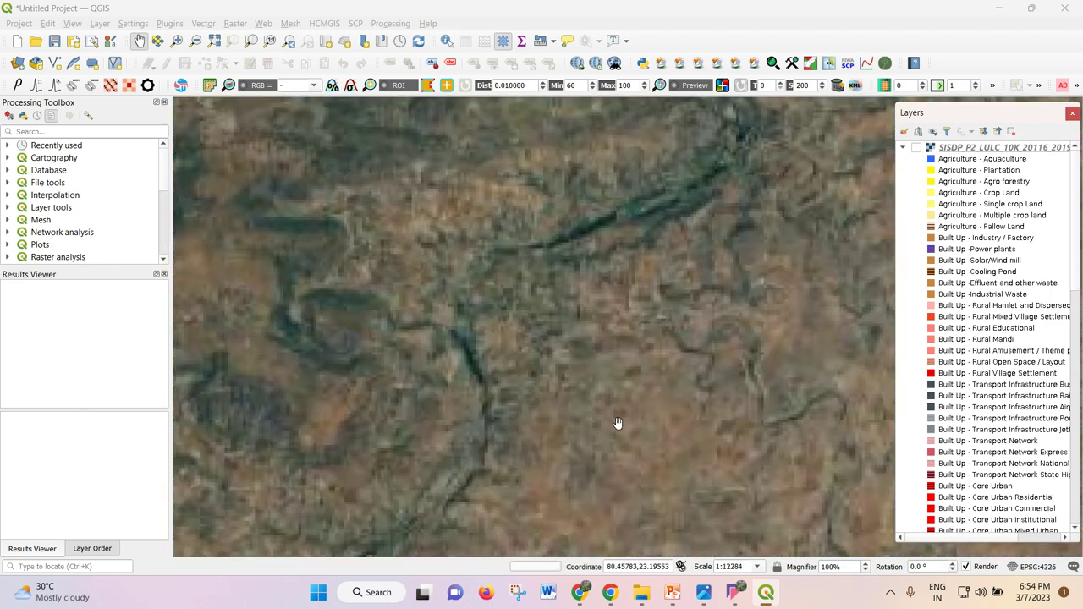
scroll(629, 315, "down", 1)
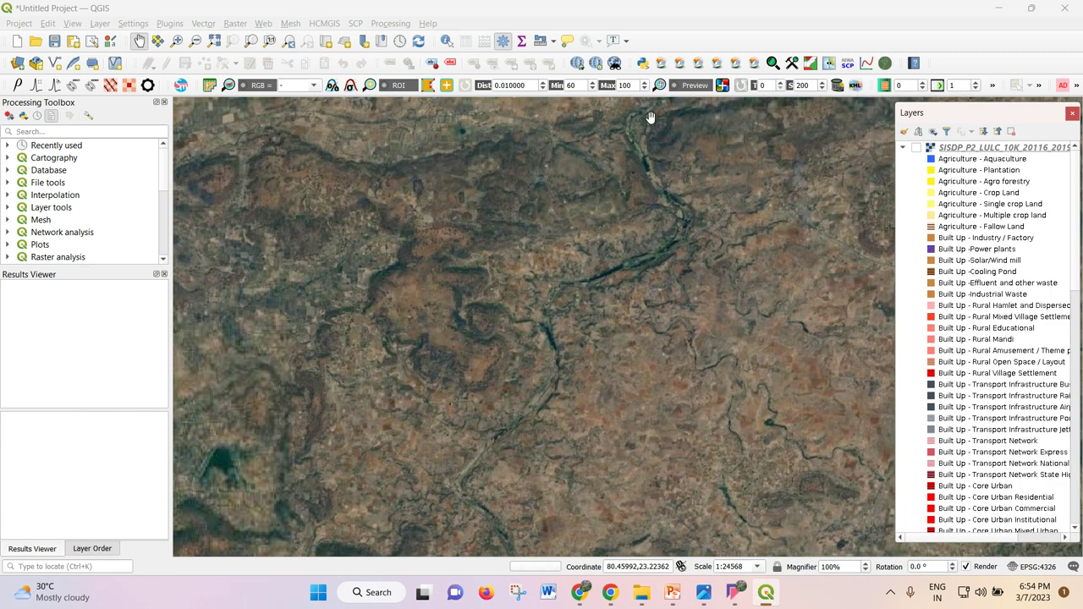
scroll(684, 244, "down", 1)
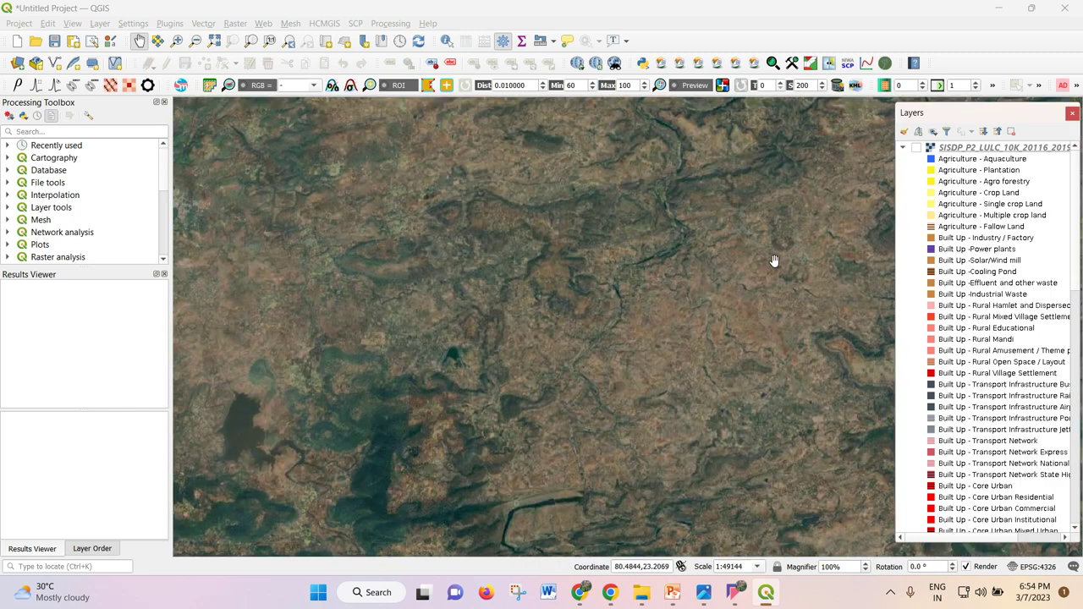
scroll(722, 286, "down", 1)
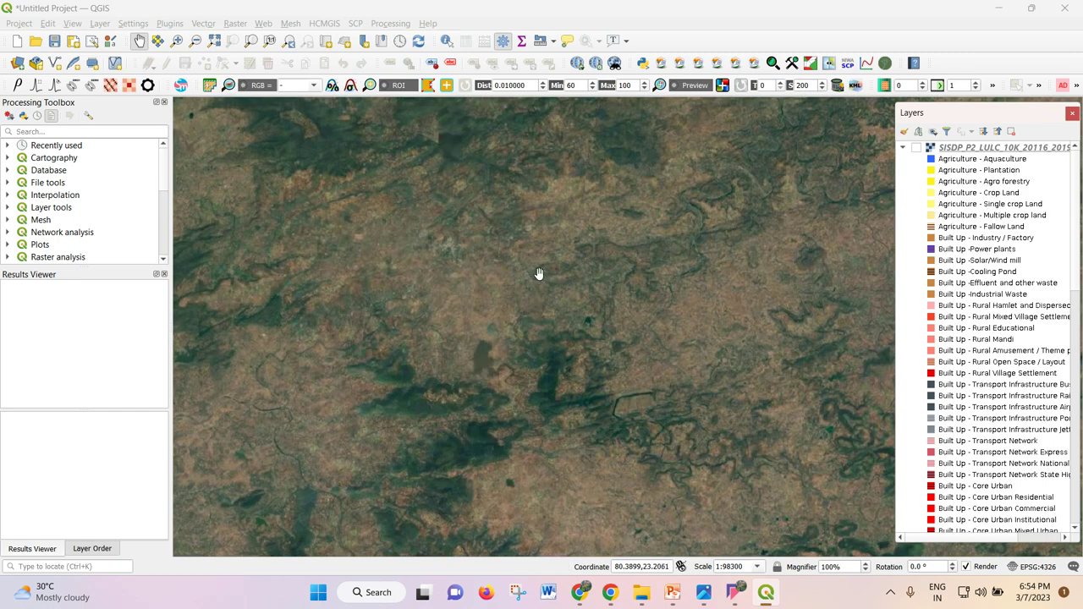
left_click(917, 149)
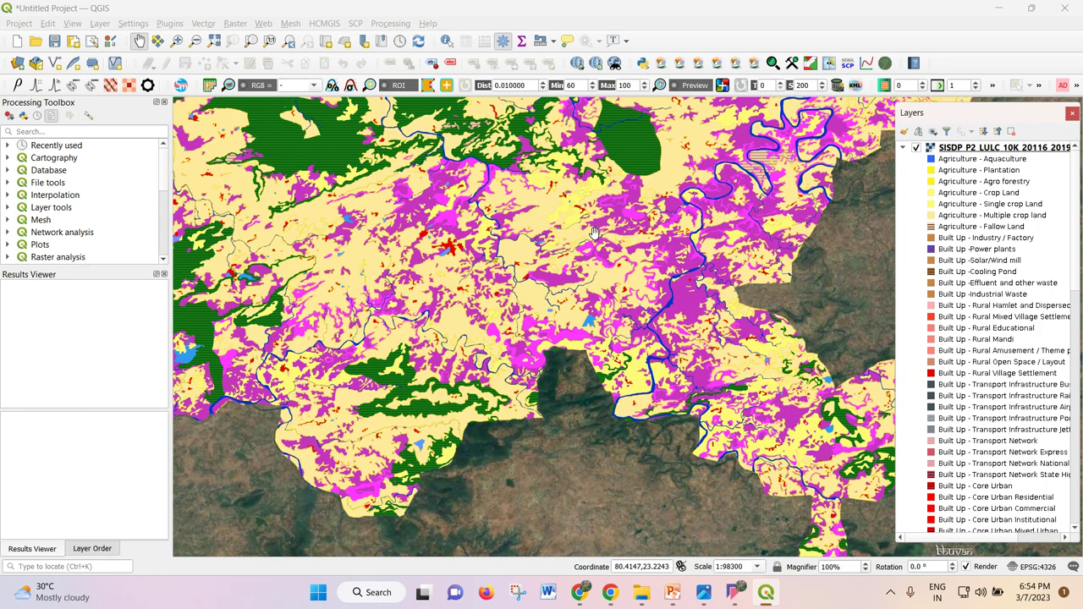
- Examine the full extent of the land use layer and the area around its reservoir and urban core
left_click_drag(563, 263, 586, 424)
scroll(471, 323, "down", 1)
scroll(465, 295, "down", 1)
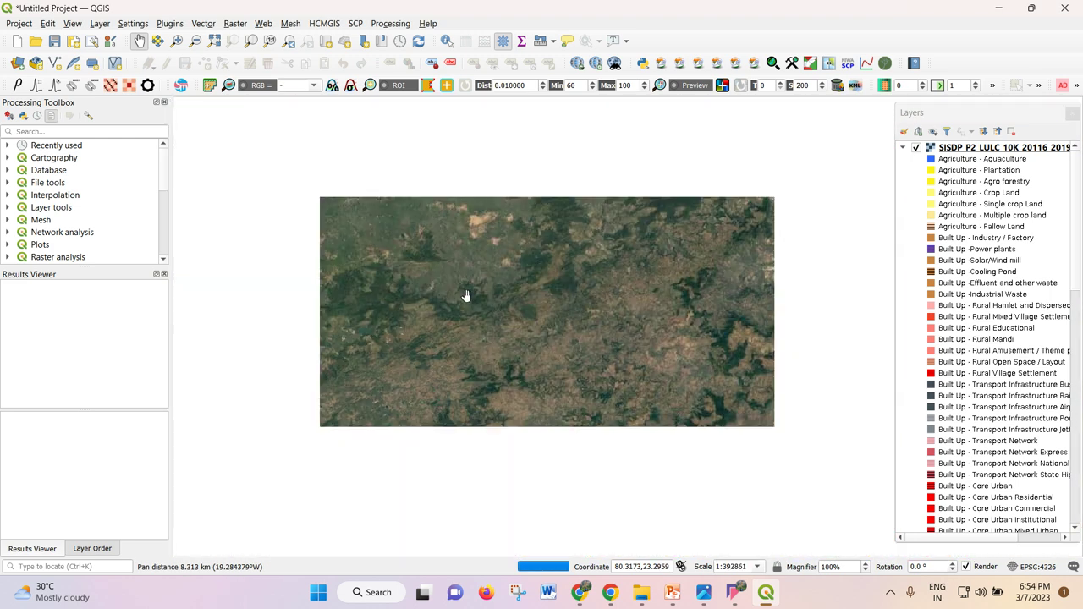
scroll(556, 291, "down", 1)
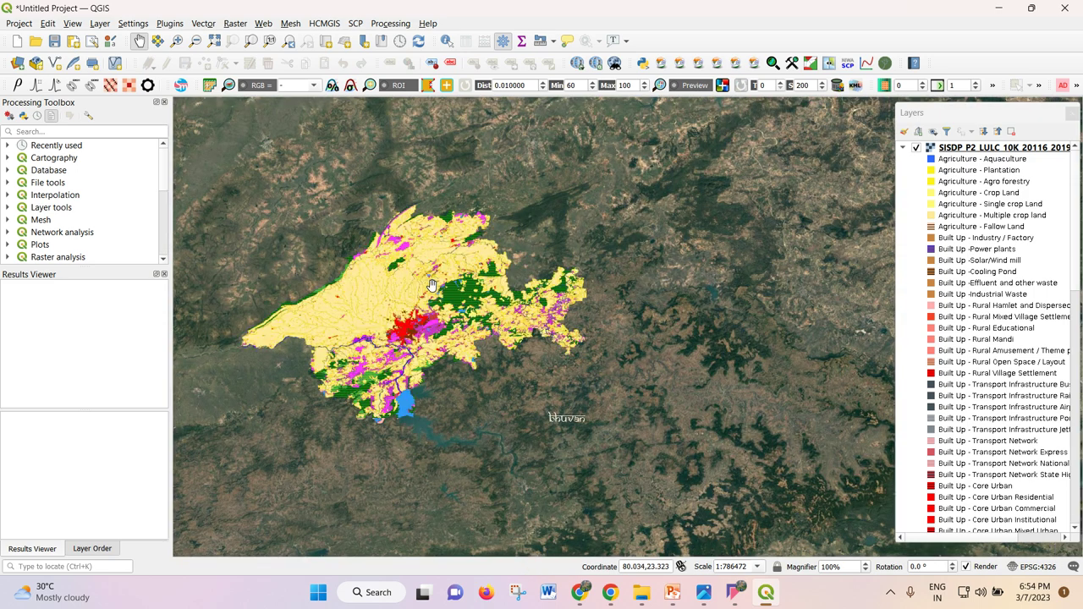
left_click_drag(431, 286, 487, 291)
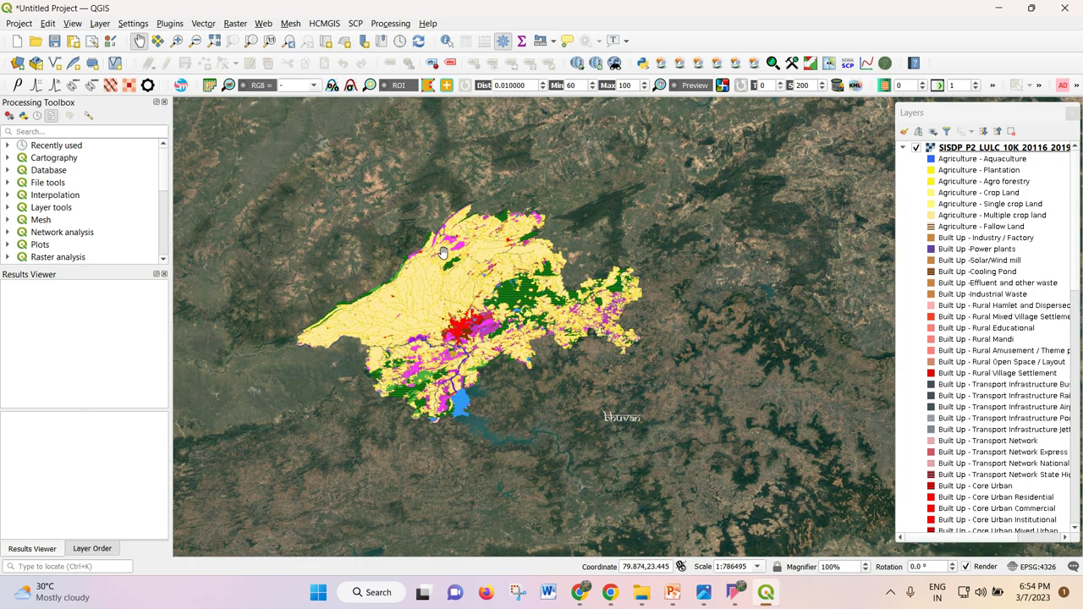
scroll(360, 401, "up", 1)
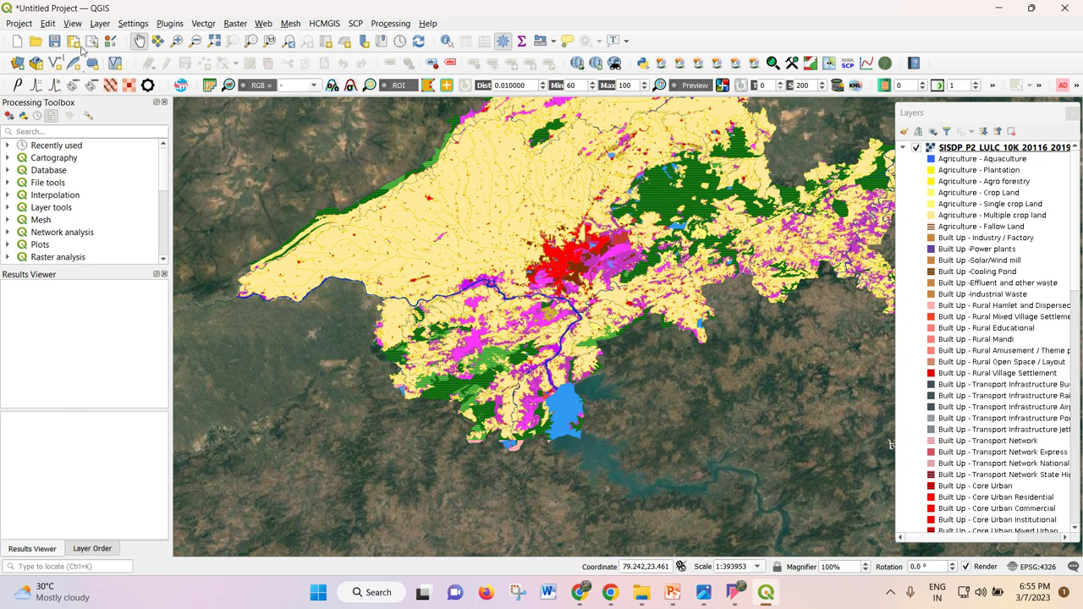
- Start a new shapefile layer and browse to the dataset_class folder as its save location
left_click(99, 23)
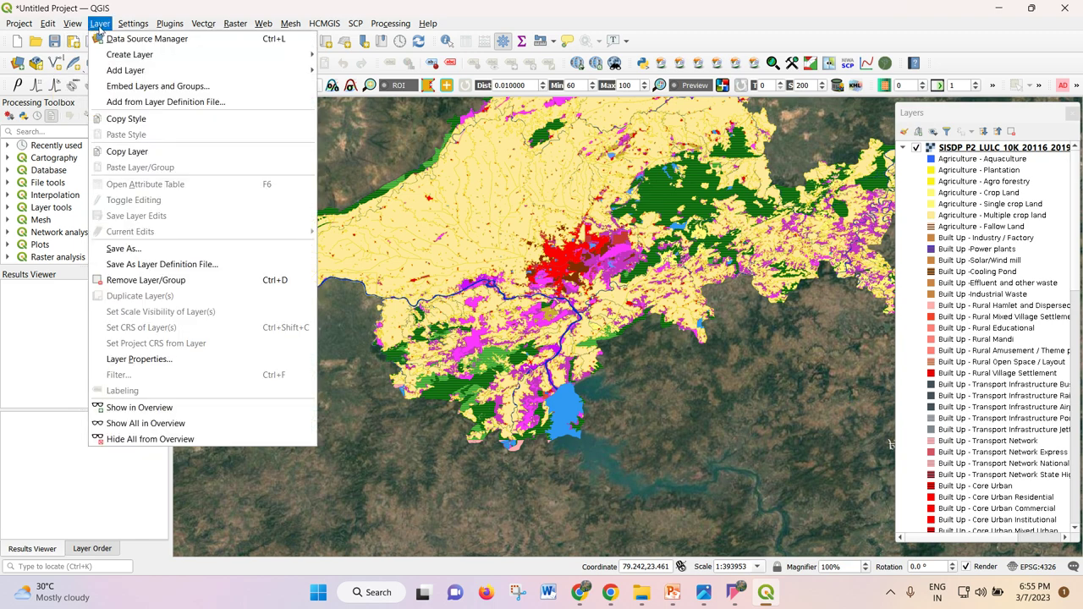
mouse_move(103, 55)
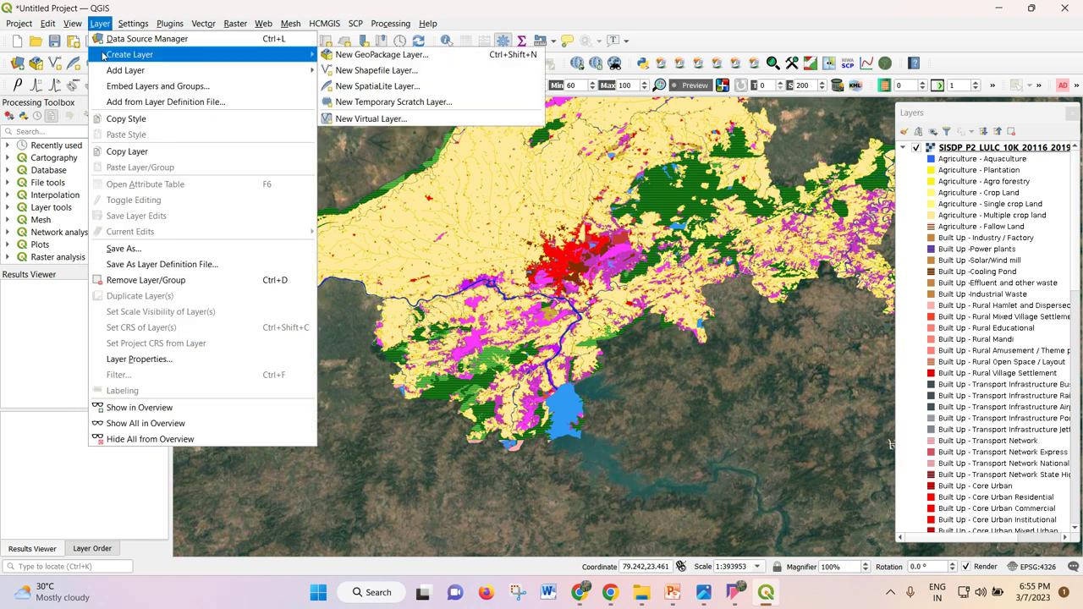
left_click(362, 75)
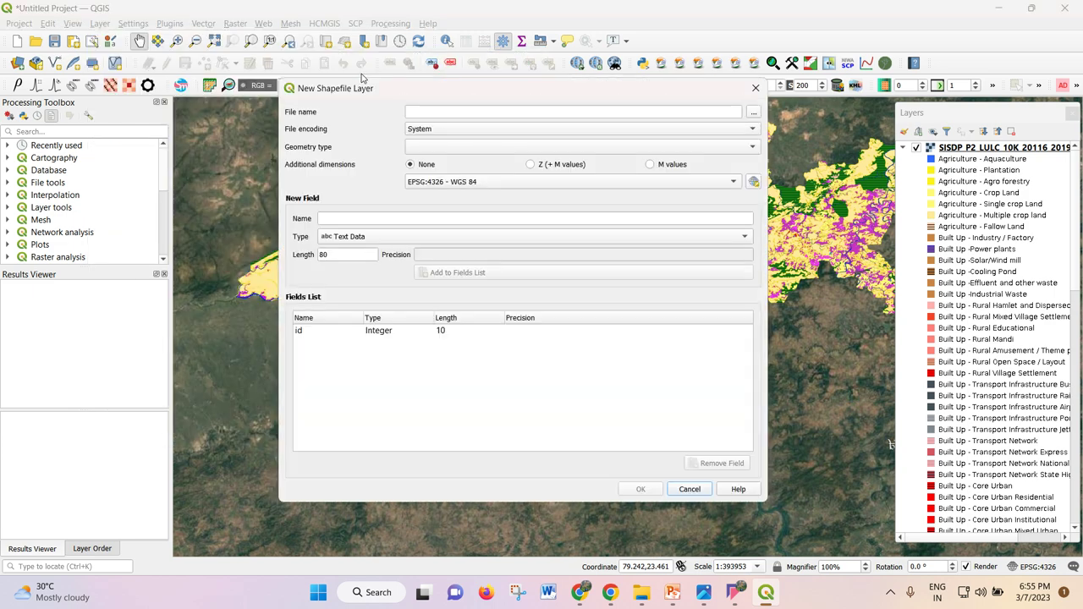
left_click(753, 113)
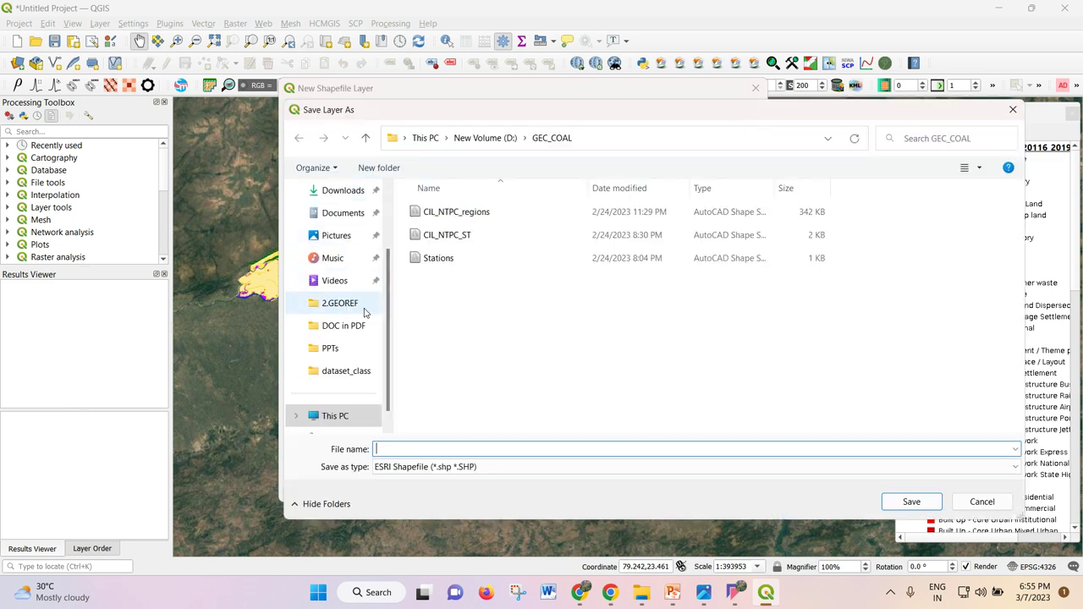
left_click(349, 371)
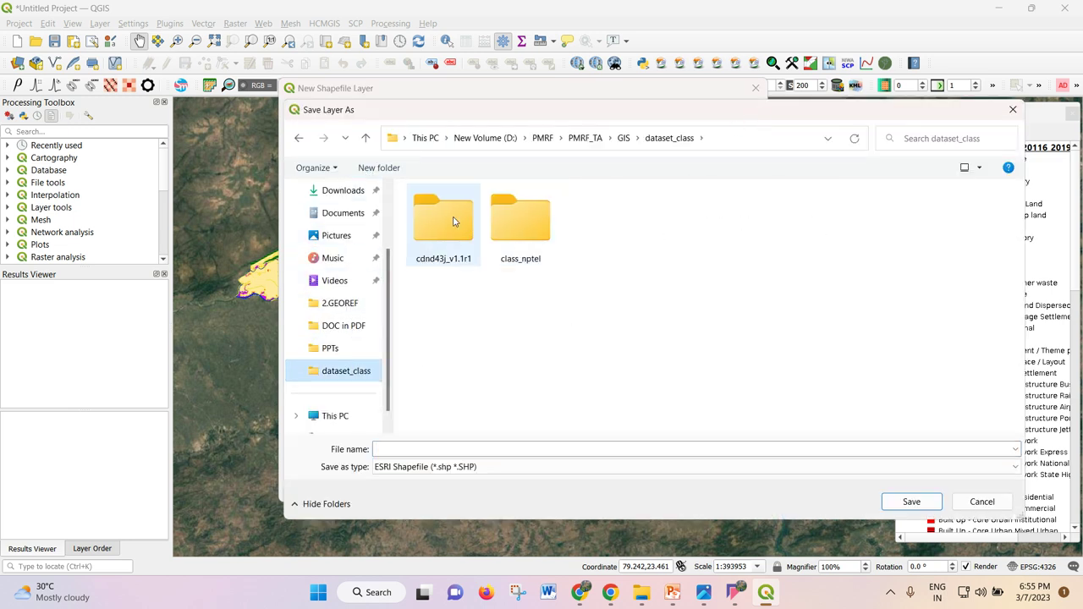
double_click(521, 235)
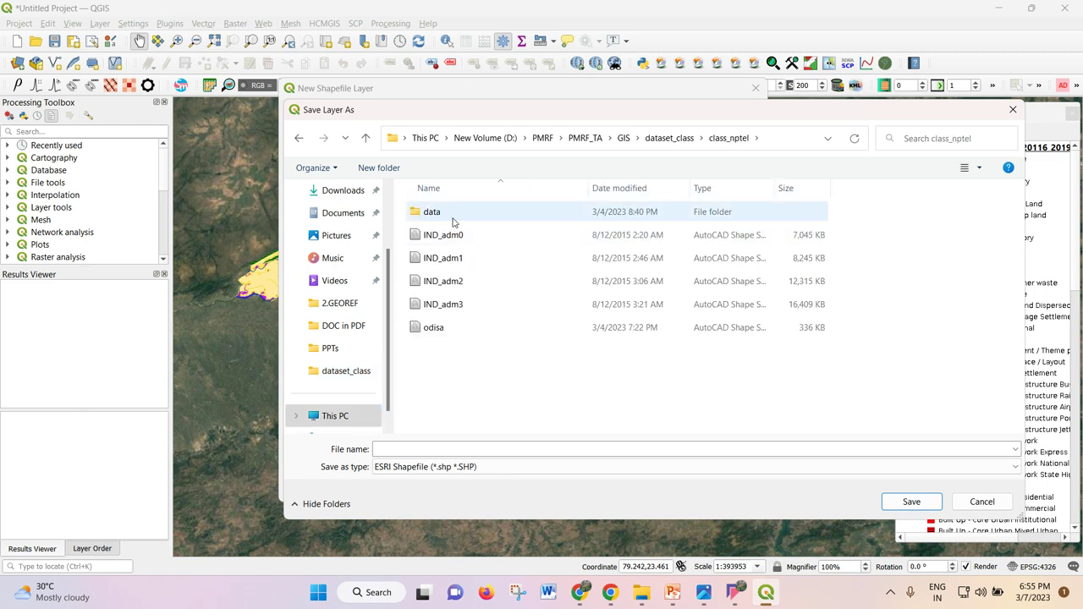
left_click(366, 140)
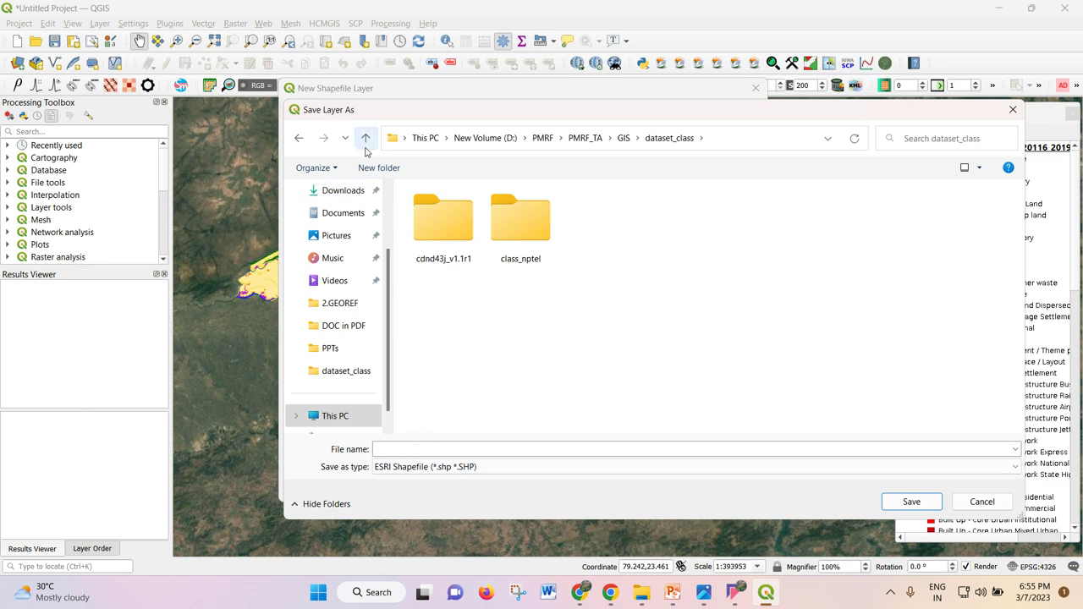
- Create a folder named 07-03-2023 inside dataset_class
left_click(379, 168)
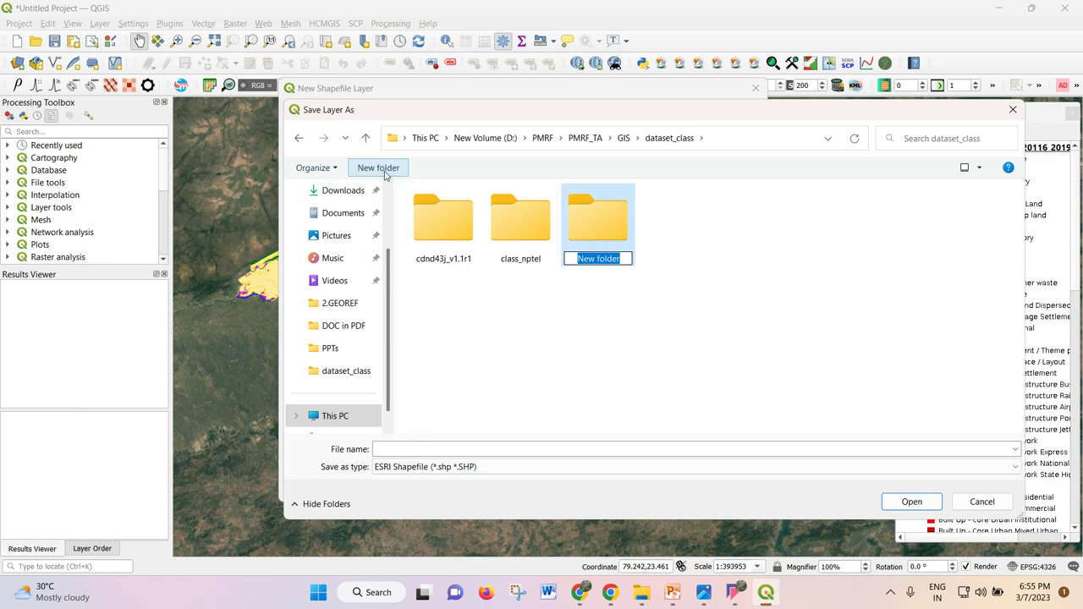
key("Home")
key("Delete")
key("Delete")
key("Delete")
key("Delete")
key("Delete")
key("Delete")
key("Delete")
key("Delete")
key("Delete")
key("Delete")
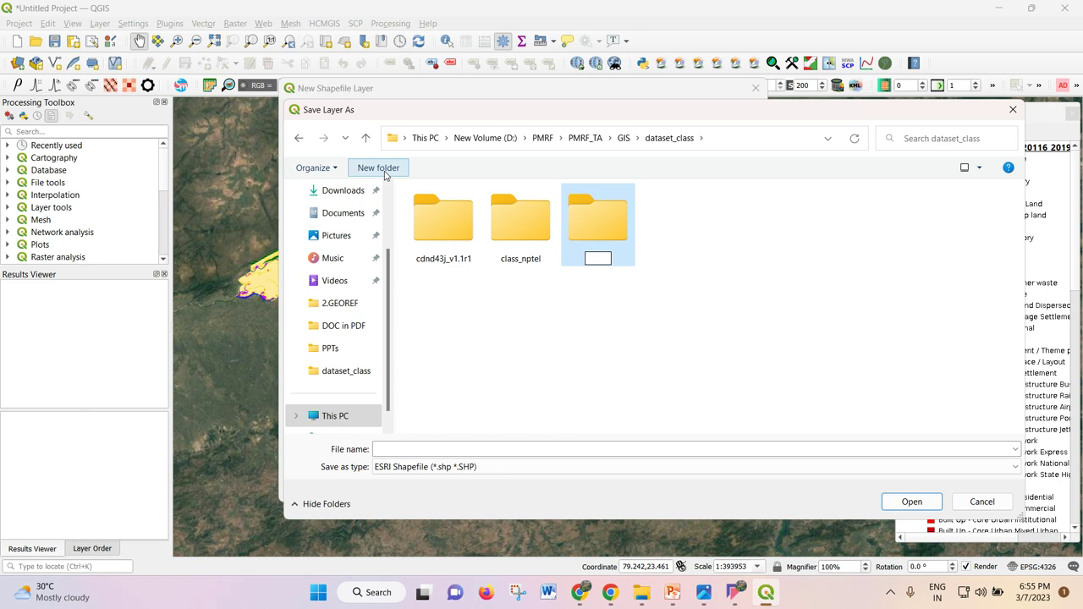
type("07-03-2023")
key("Return")
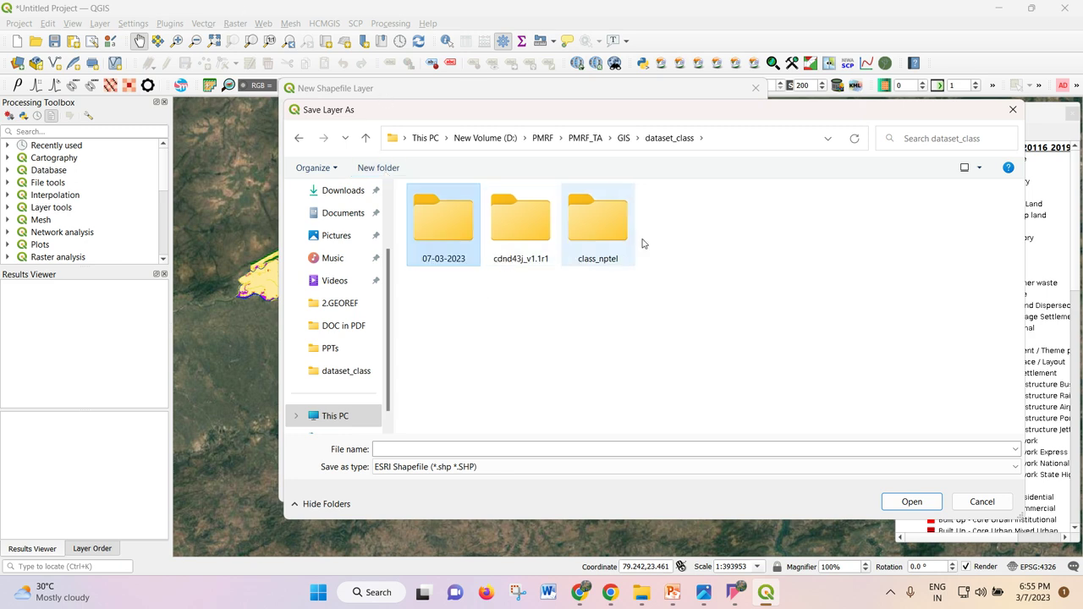
- Set the new shapefile's output to JABALPUR_STUDY_REGION in the 07-03-2023 folder
double_click(453, 241)
left_click(393, 452)
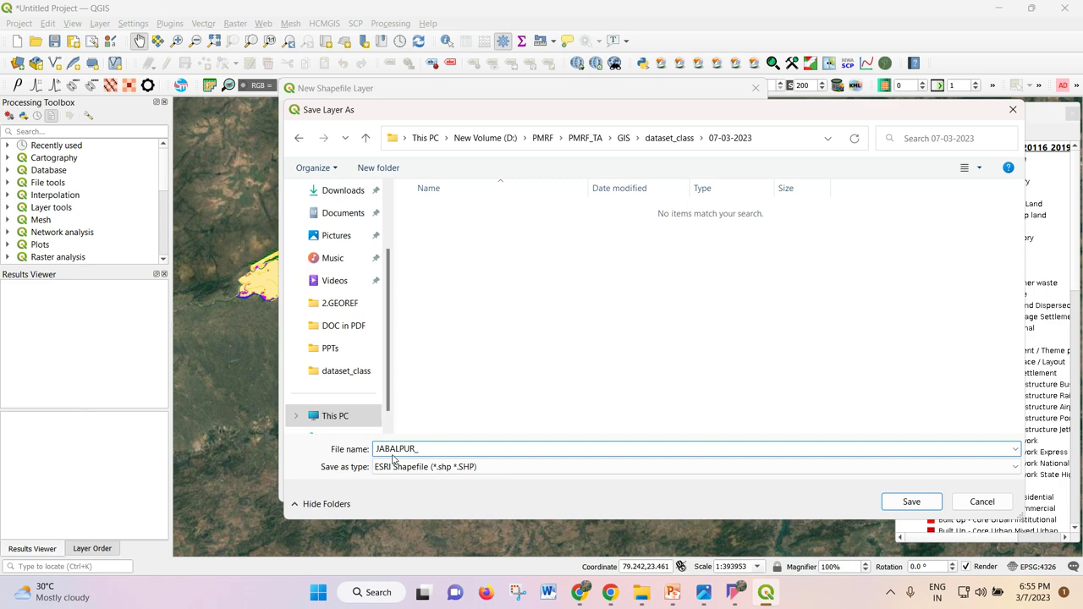
type("STUDY_REGION")
left_click(446, 450)
left_click(416, 449)
left_click(484, 450)
left_click(910, 502)
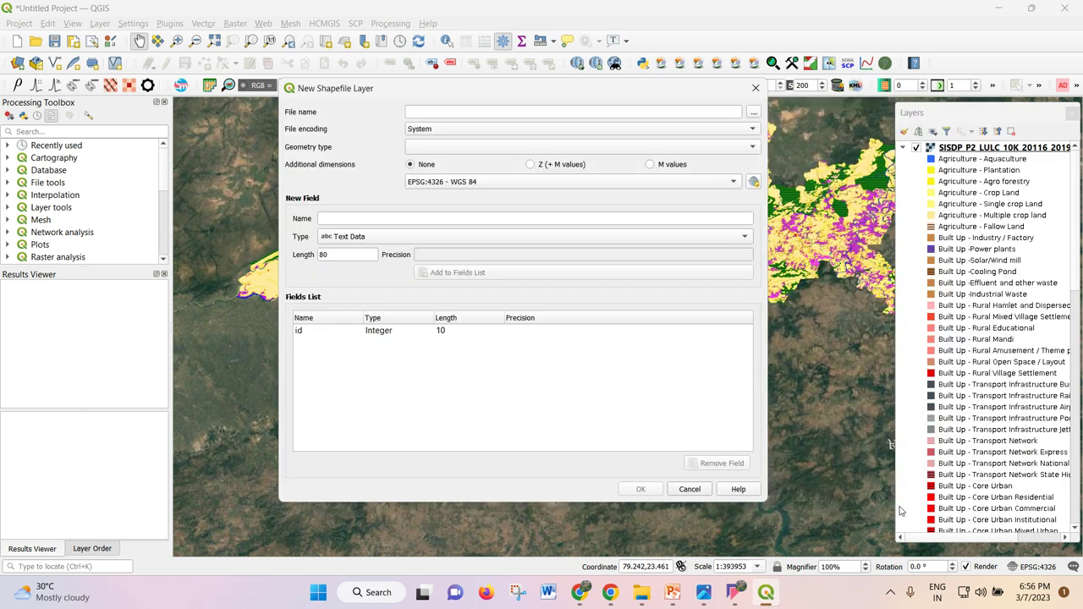
- Set the shapefile's geometry type to Polygon, keeping System encoding and the EPSG:4326 - WGS 84 coordinate system
left_click(470, 132)
left_click(331, 165)
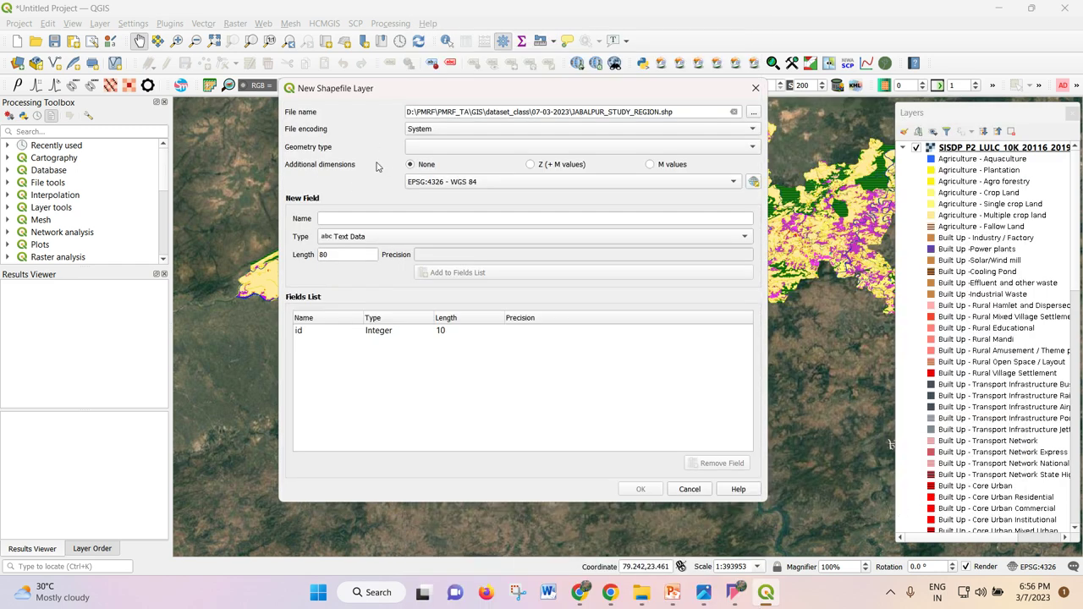
left_click(441, 148)
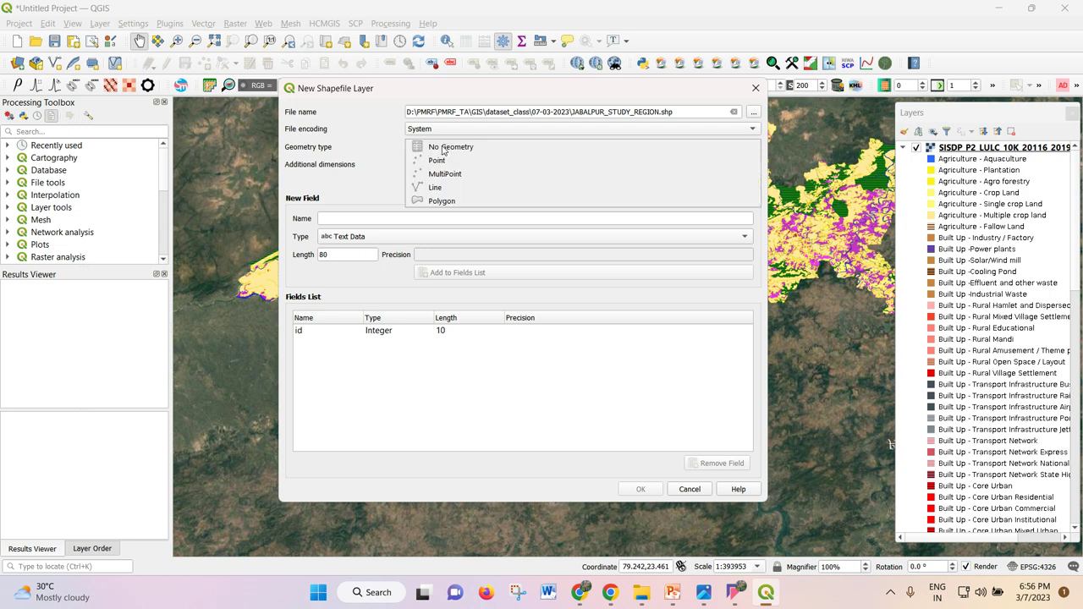
left_click(453, 200)
left_click(473, 182)
left_click(473, 181)
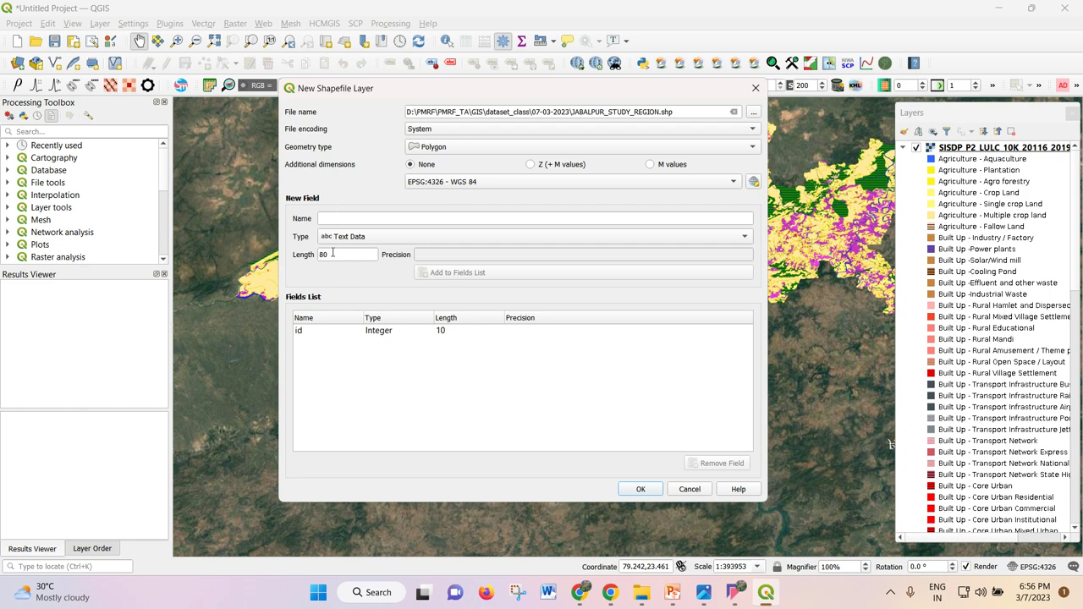
- Add a decimal number field named AREA with length 20 and precision 6, and create the shapefile layer
left_click(356, 217)
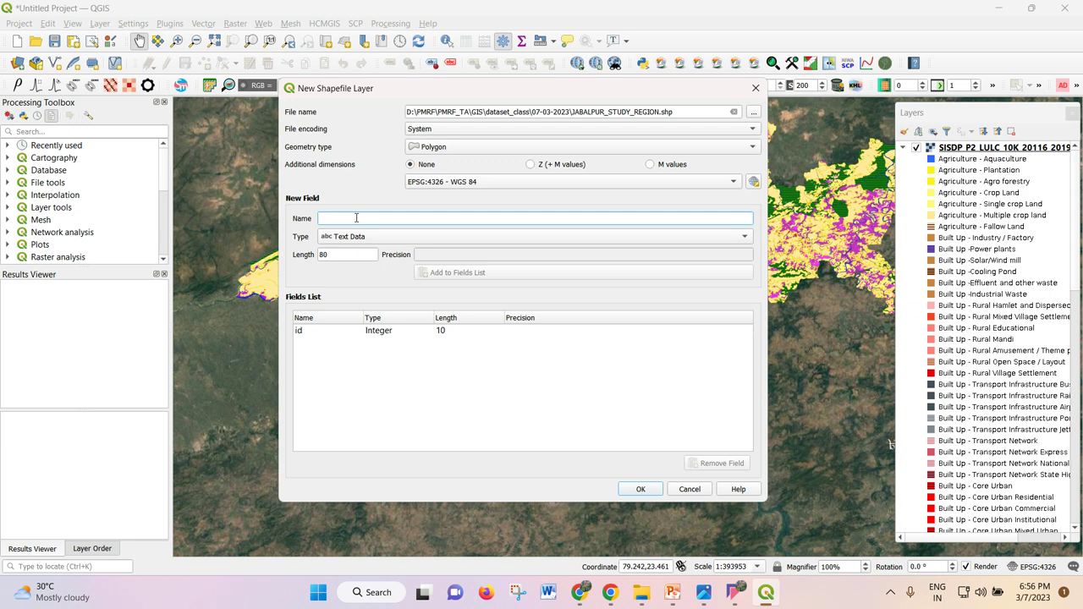
type("POLY")
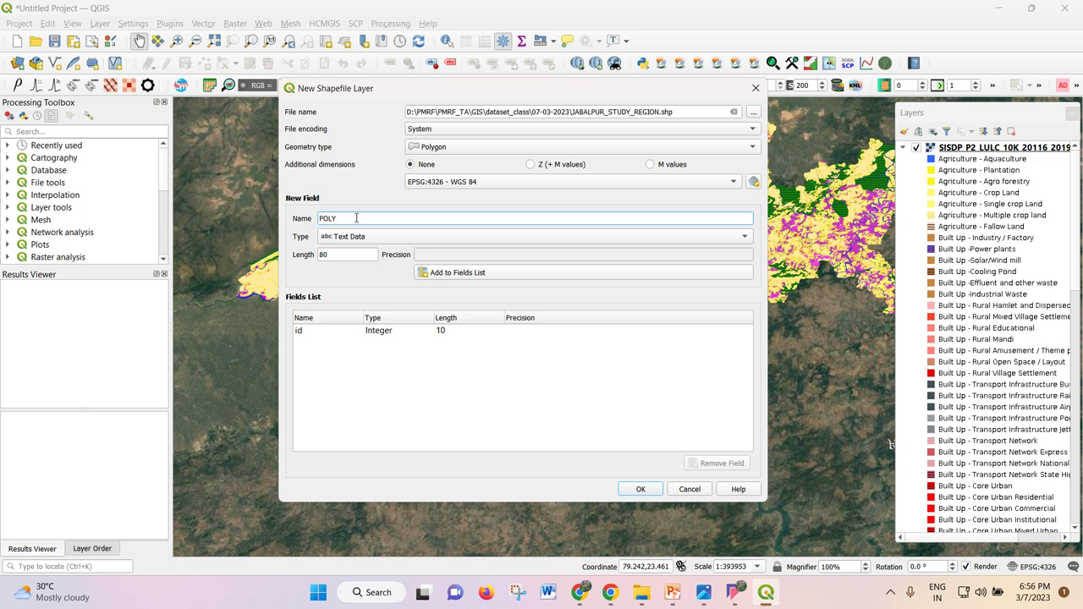
key("BackSpace")
key("BackSpace")
key("BackSpace")
type("AREA")
left_click(418, 239)
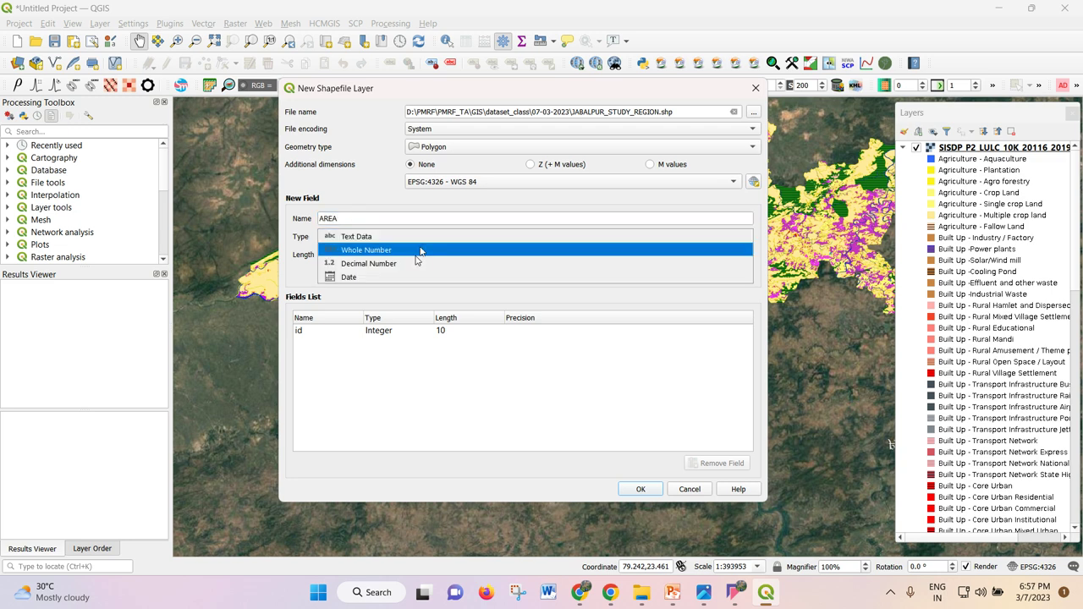
left_click(413, 264)
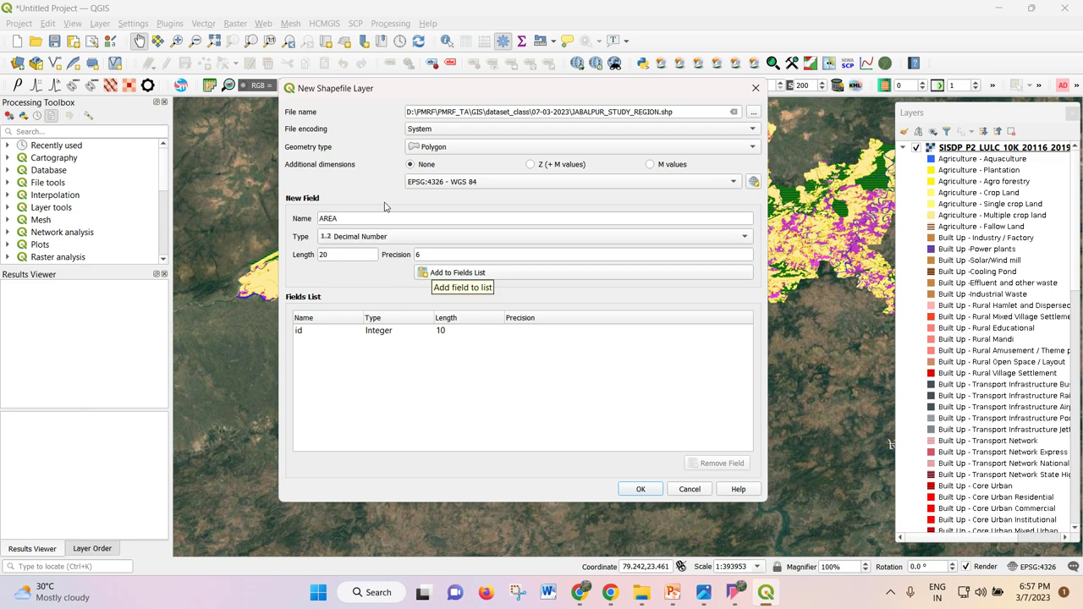
left_click(452, 274)
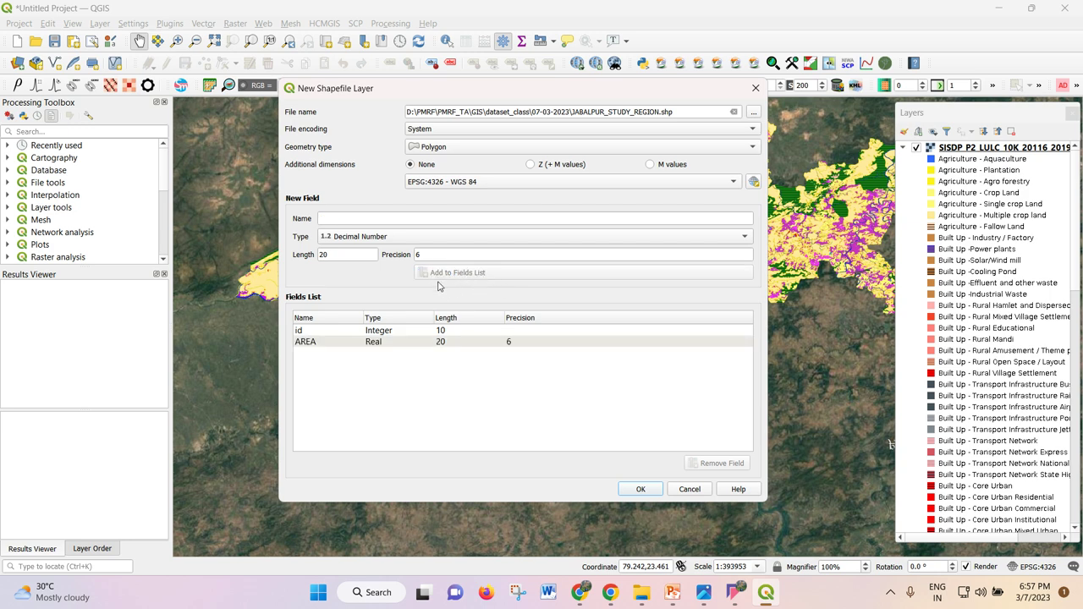
left_click(352, 343)
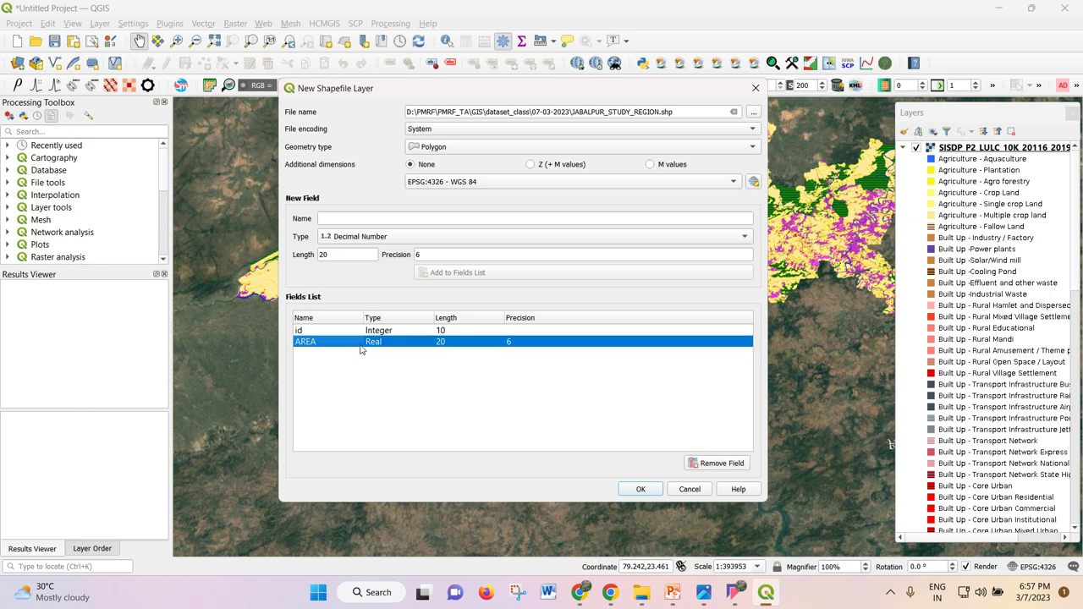
left_click(648, 491)
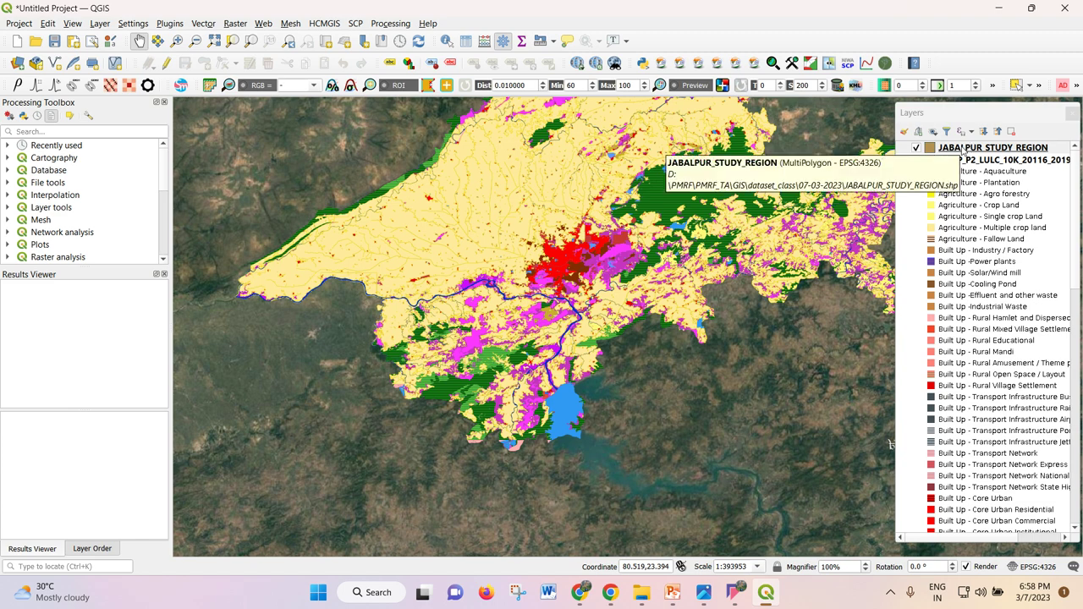
right_click(962, 149)
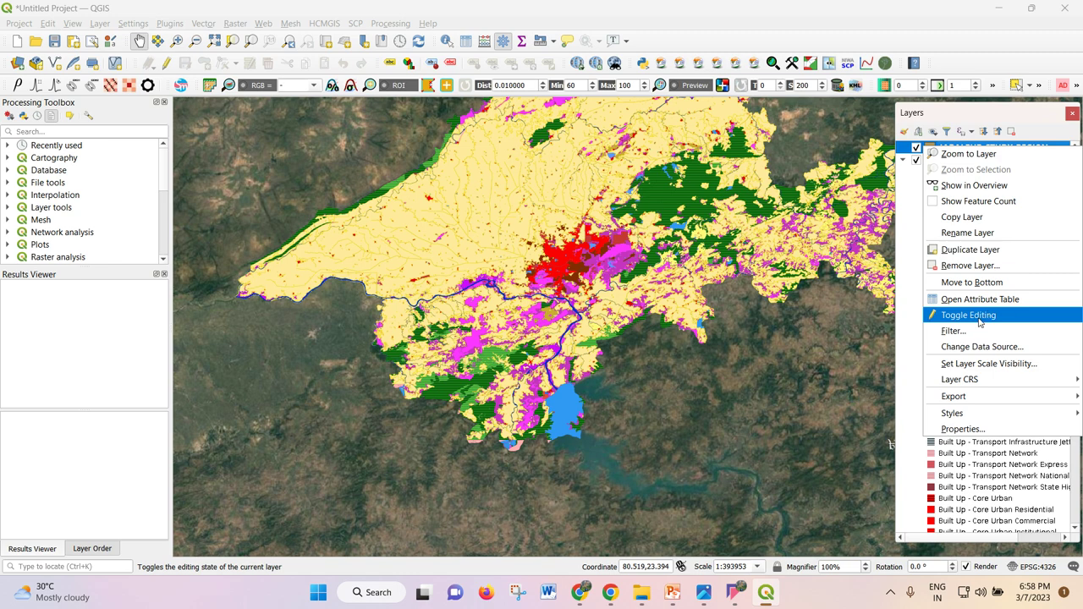
left_click(979, 321)
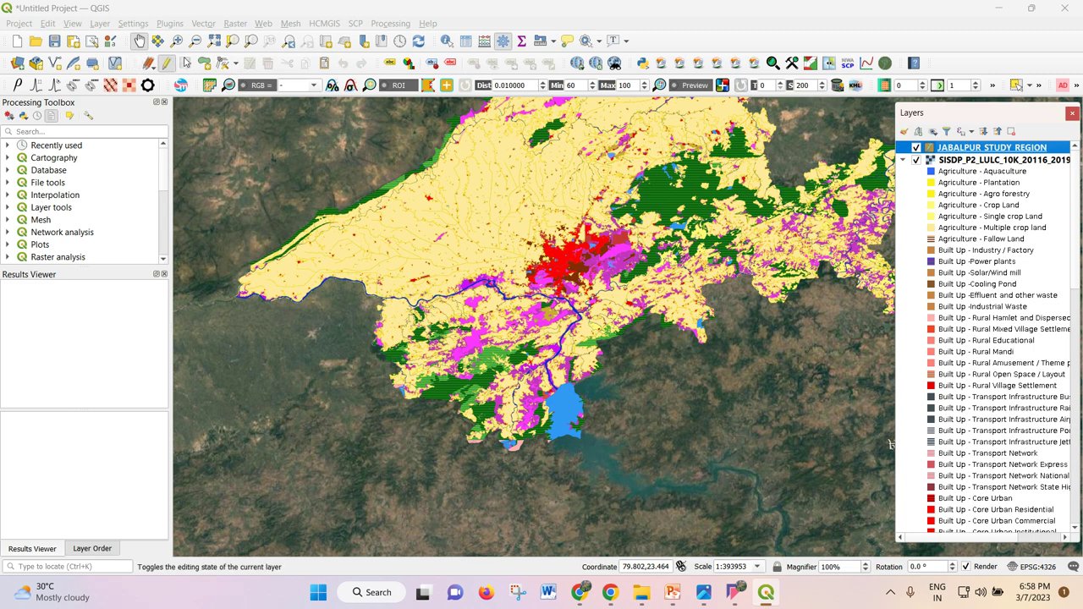
right_click(958, 155)
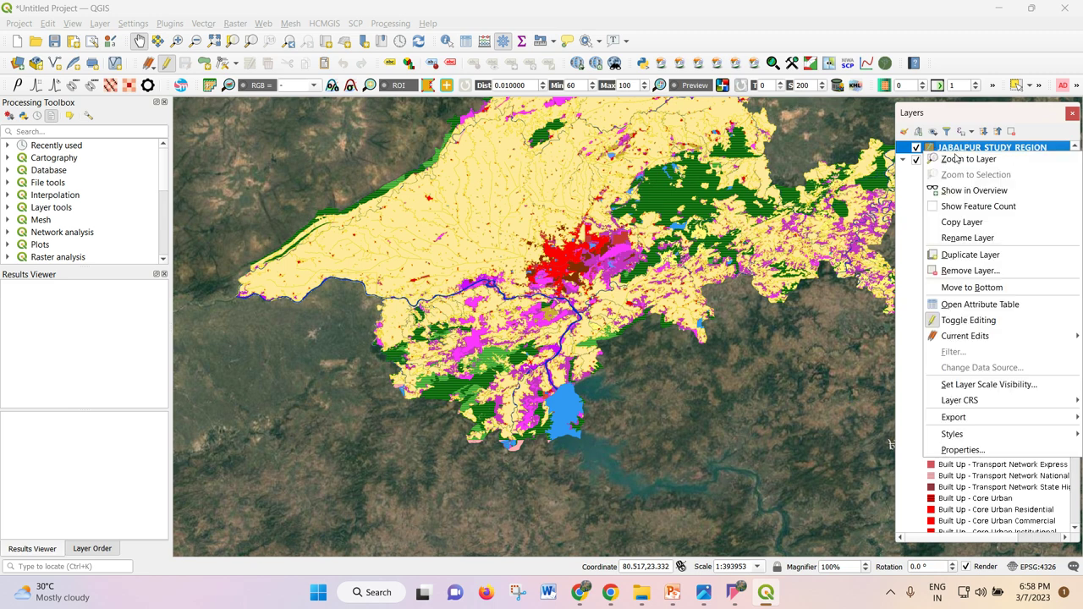
left_click(965, 322)
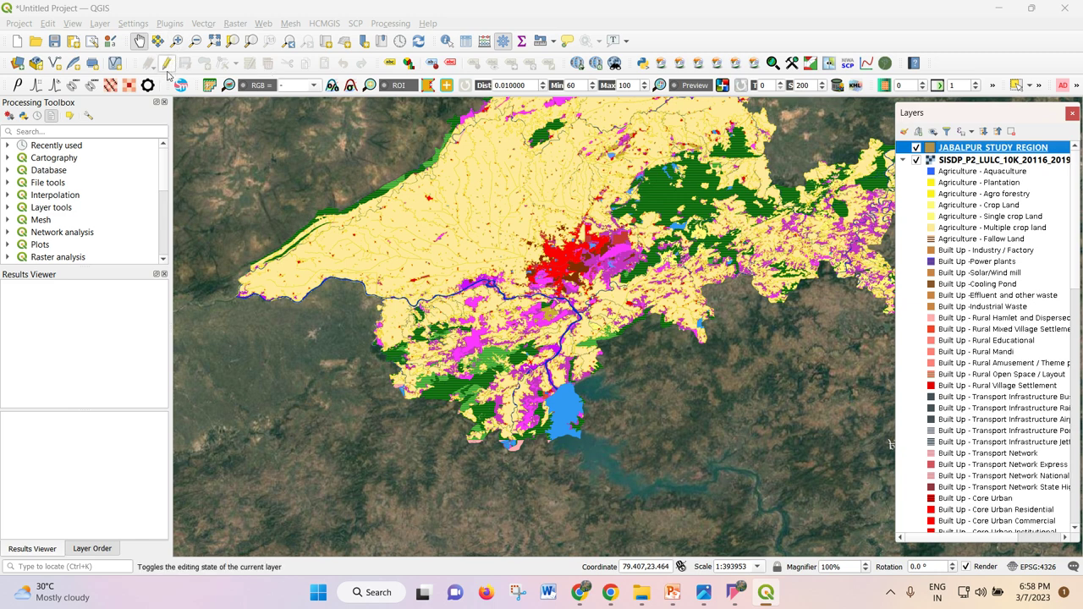
- Turn on editing for the JABALPUR_STUDY_REGION layer and activate the Add Polygon Feature tool
right_click(970, 151)
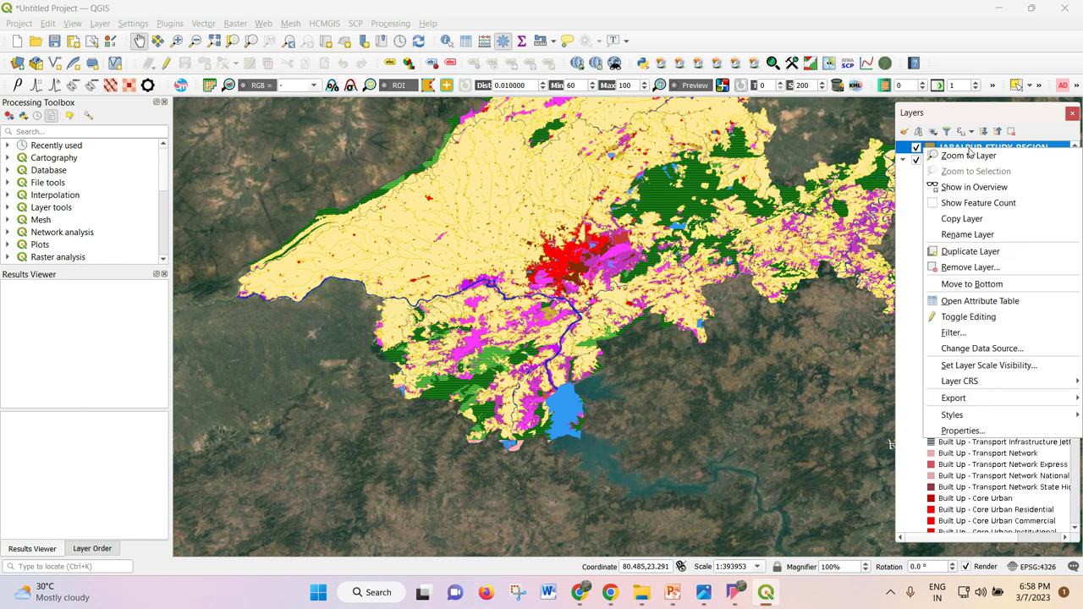
left_click(954, 319)
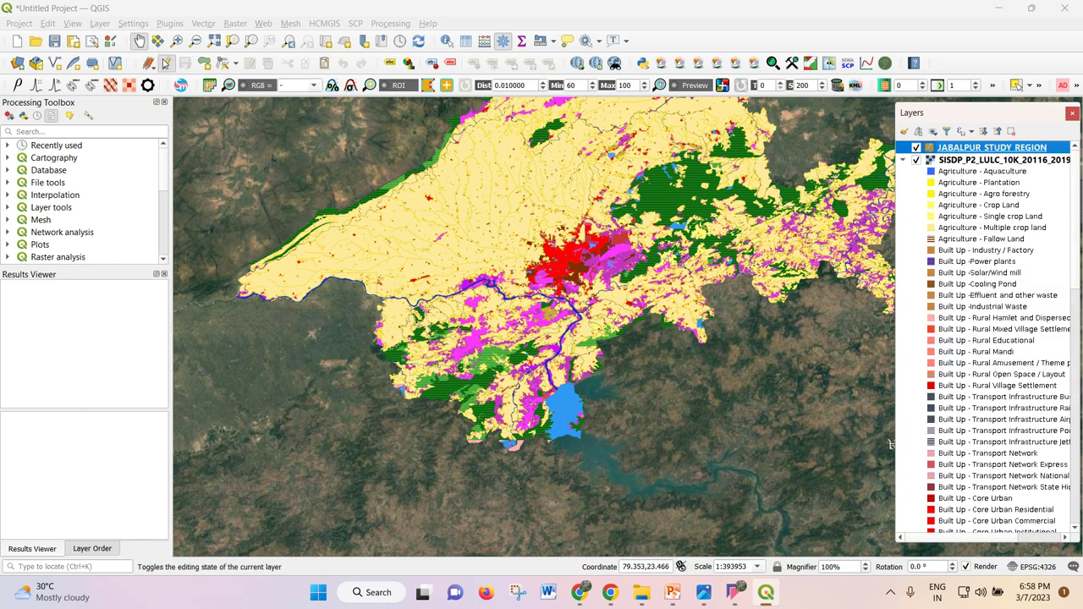
left_click(204, 64)
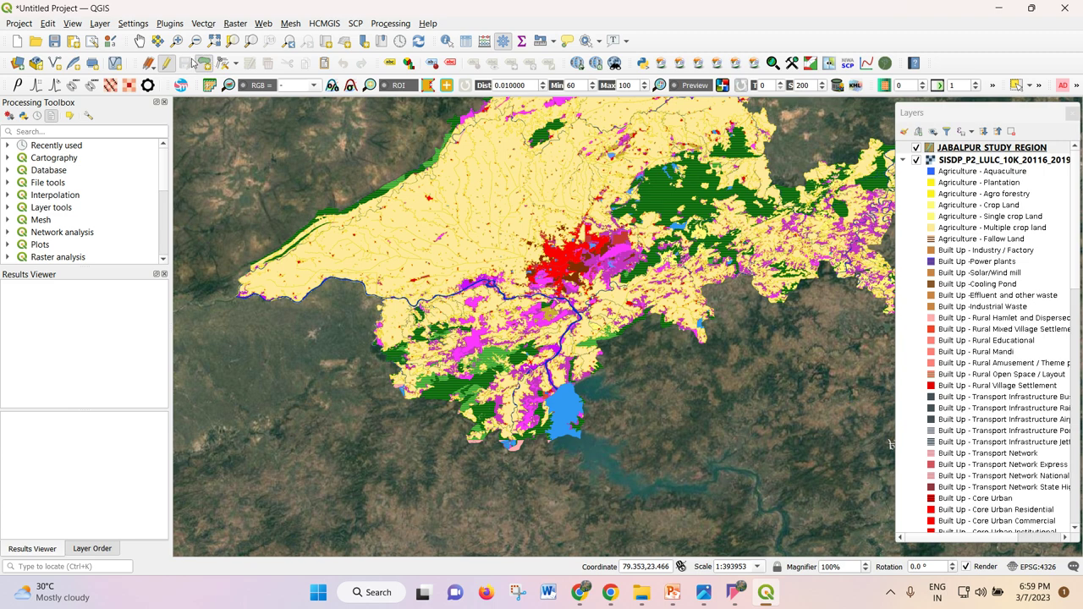
left_click(202, 68)
- Begin the study region polygon along the land use layer's reservoir, tracing its eastern and southern edges and continuing west along the forest boundary
scroll(418, 394, "down", 1)
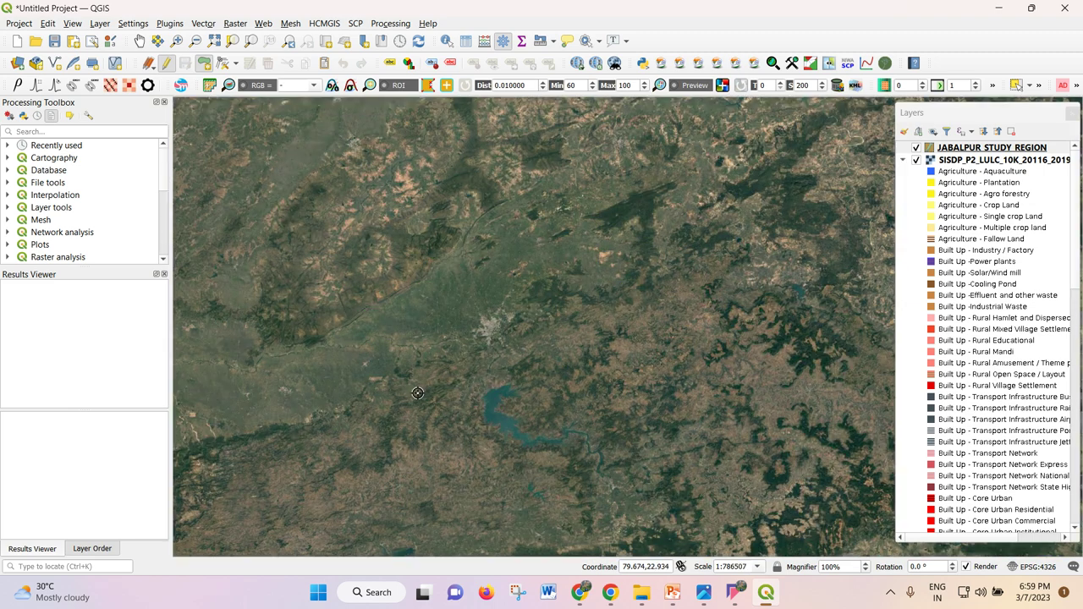
scroll(444, 396, "up", 2)
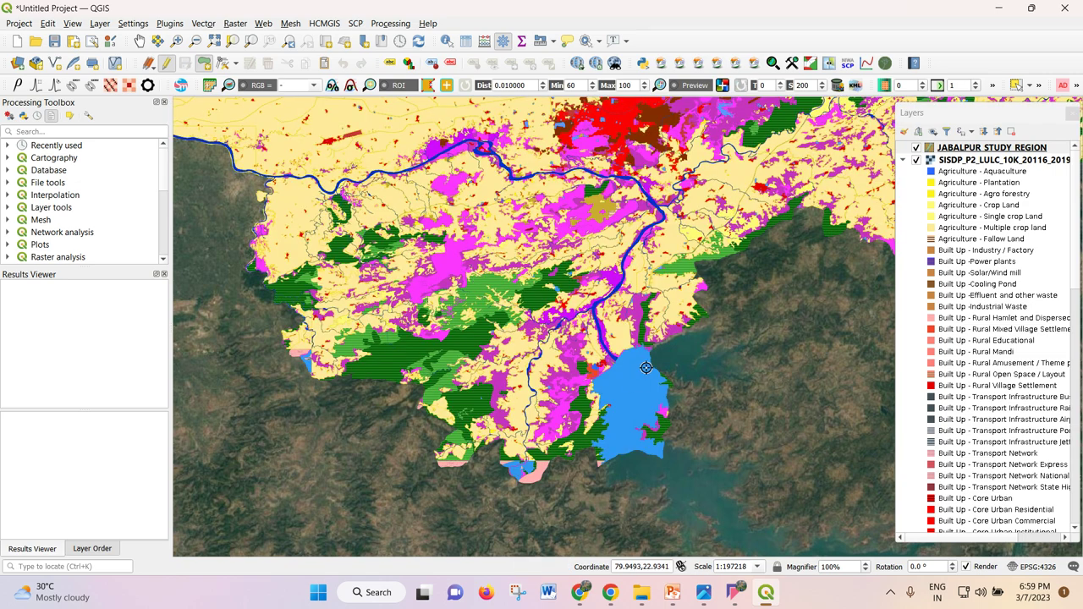
scroll(667, 371, "up", 1)
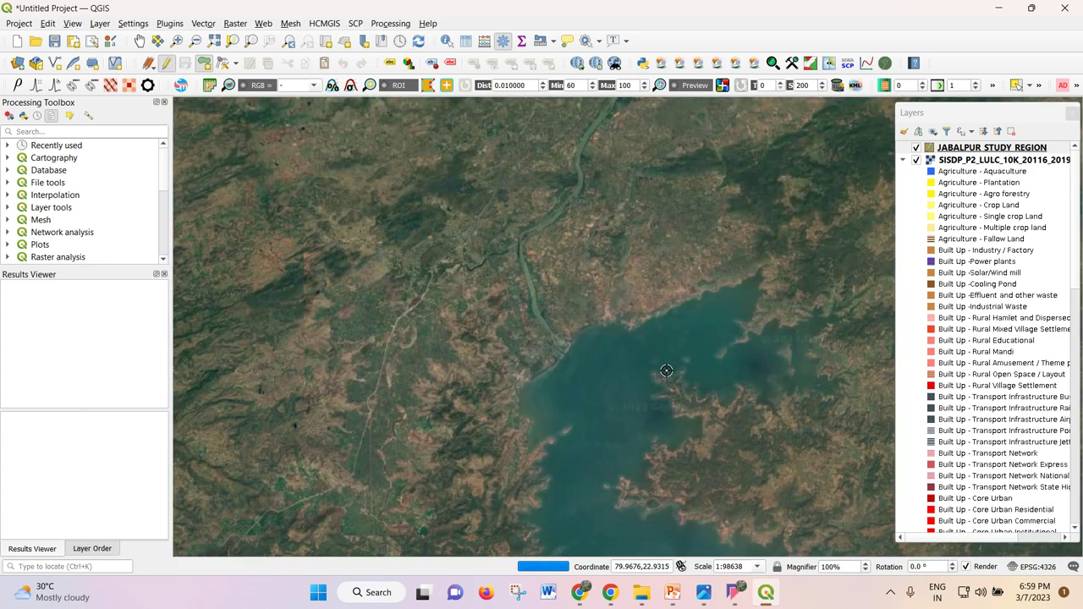
scroll(569, 228, "down", 1)
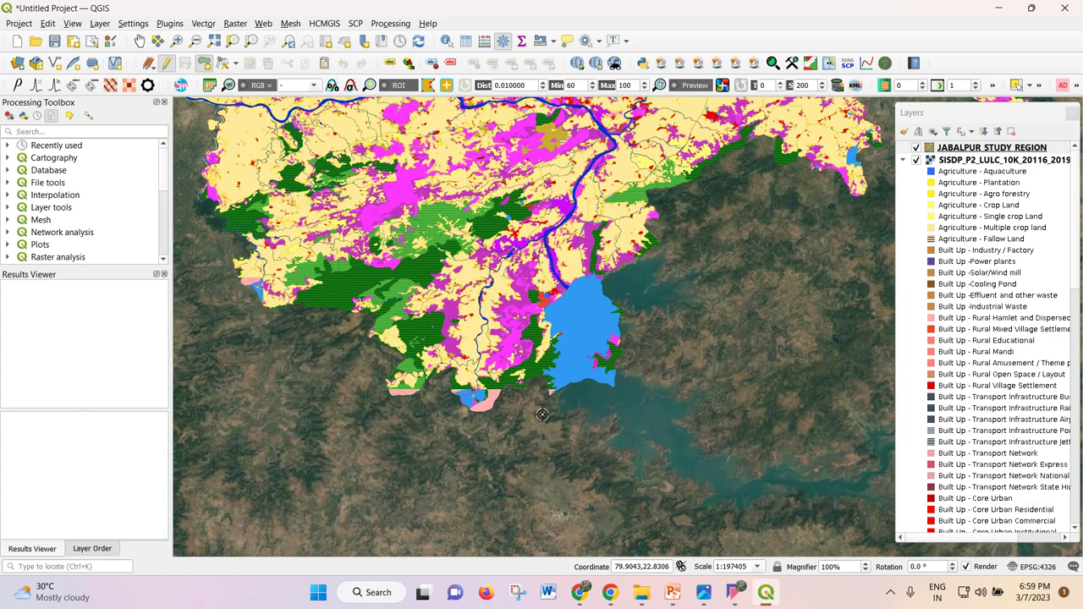
scroll(582, 420, "up", 1)
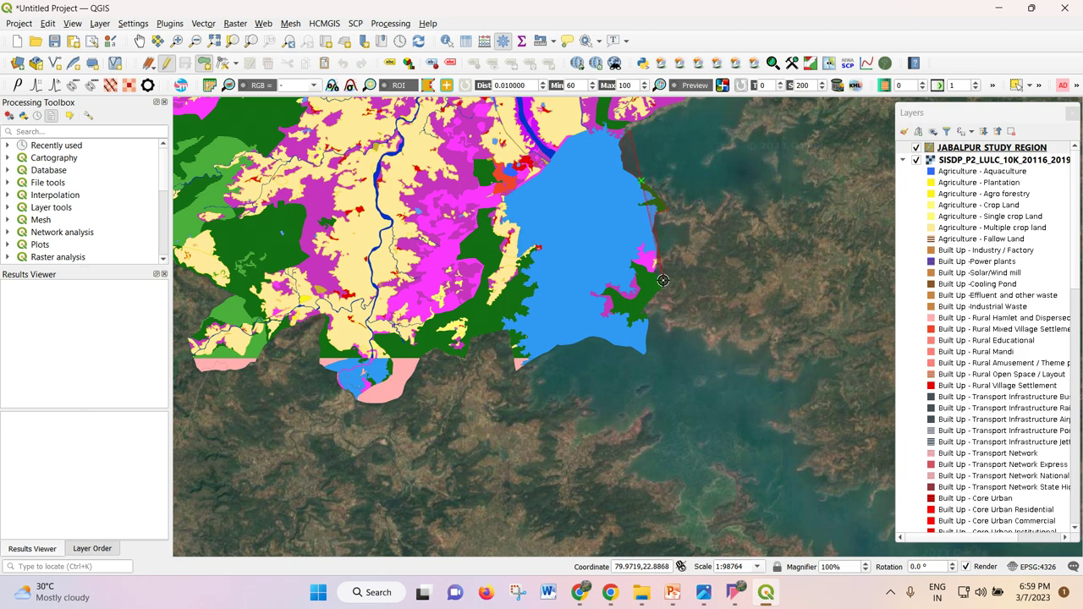
left_click(646, 355)
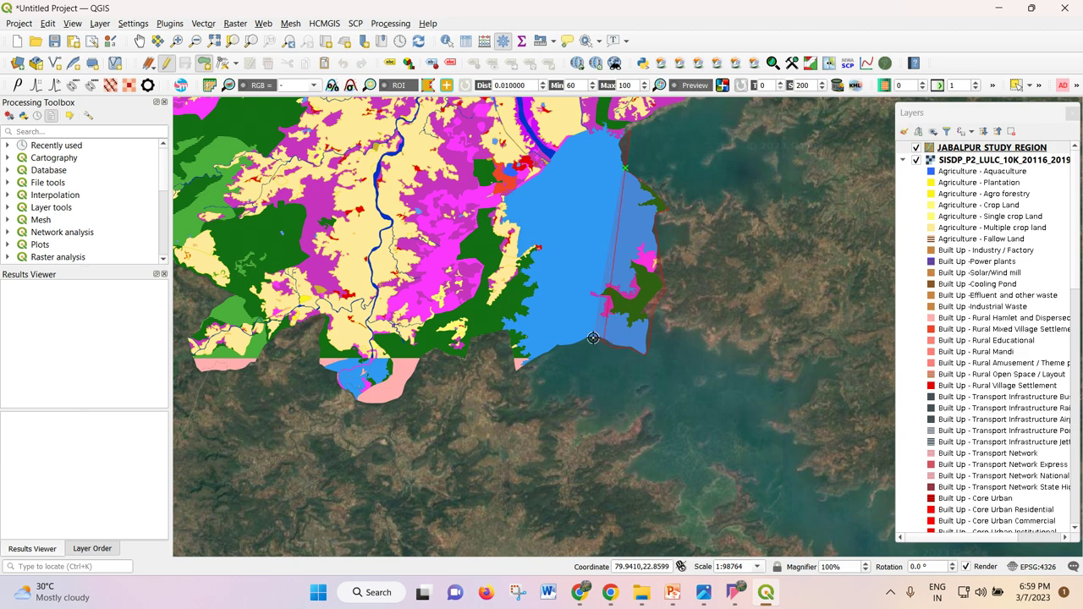
left_click(554, 347)
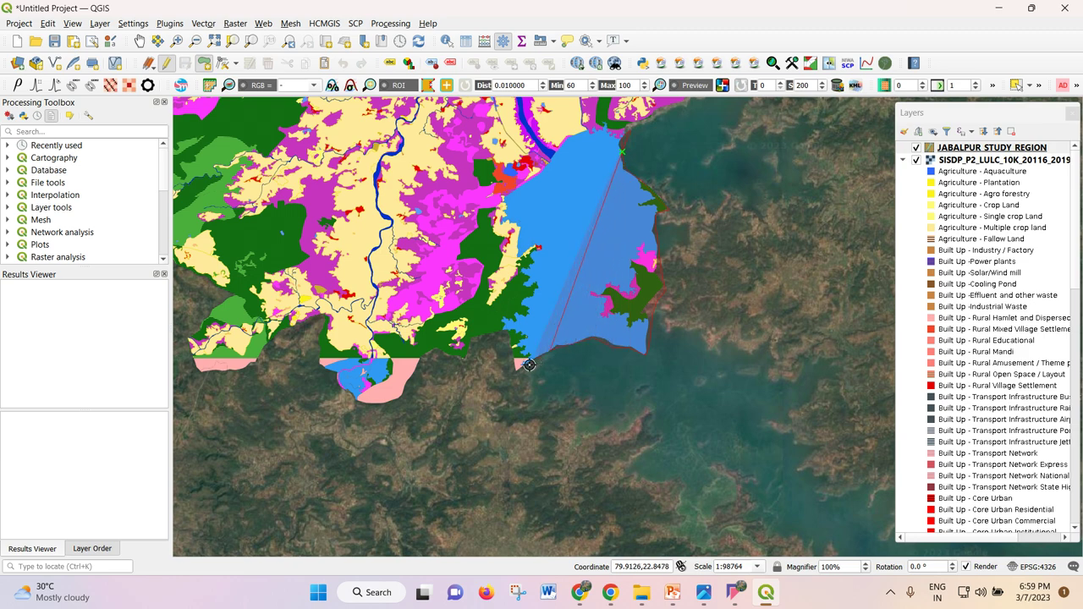
left_click(521, 368)
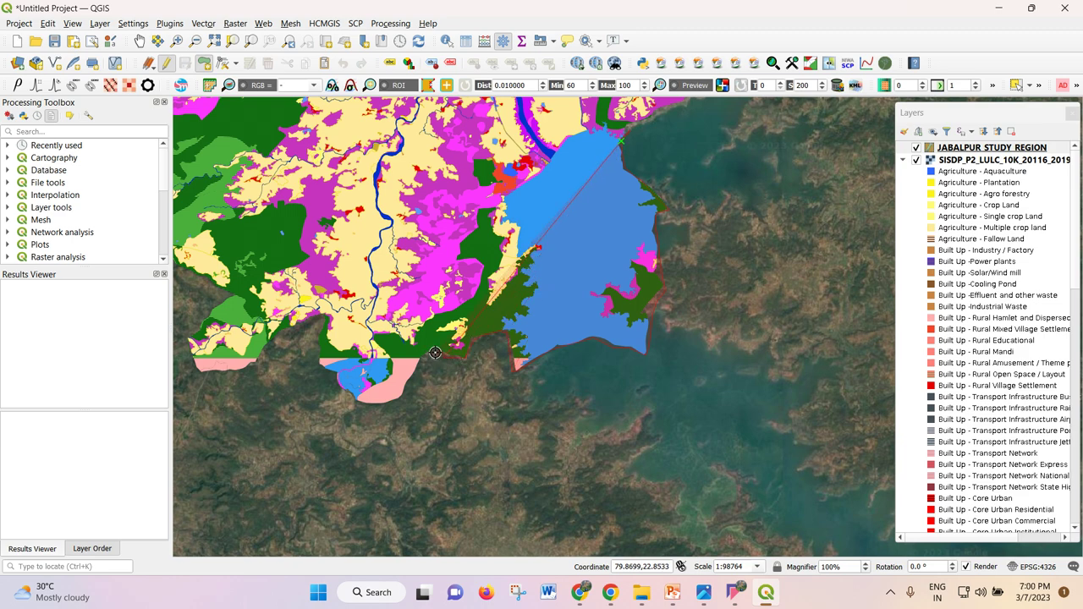
left_click(434, 350)
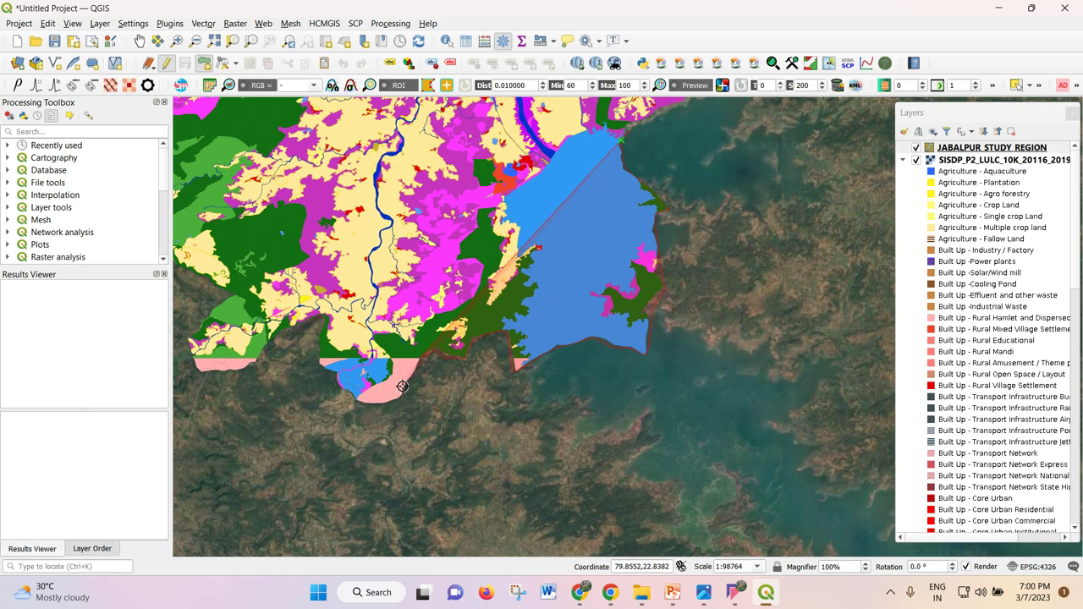
- Remove the last misplaced vertex and trace the polygon around the southern pink and blue lobe west of the reservoir
scroll(403, 386, "up", 2)
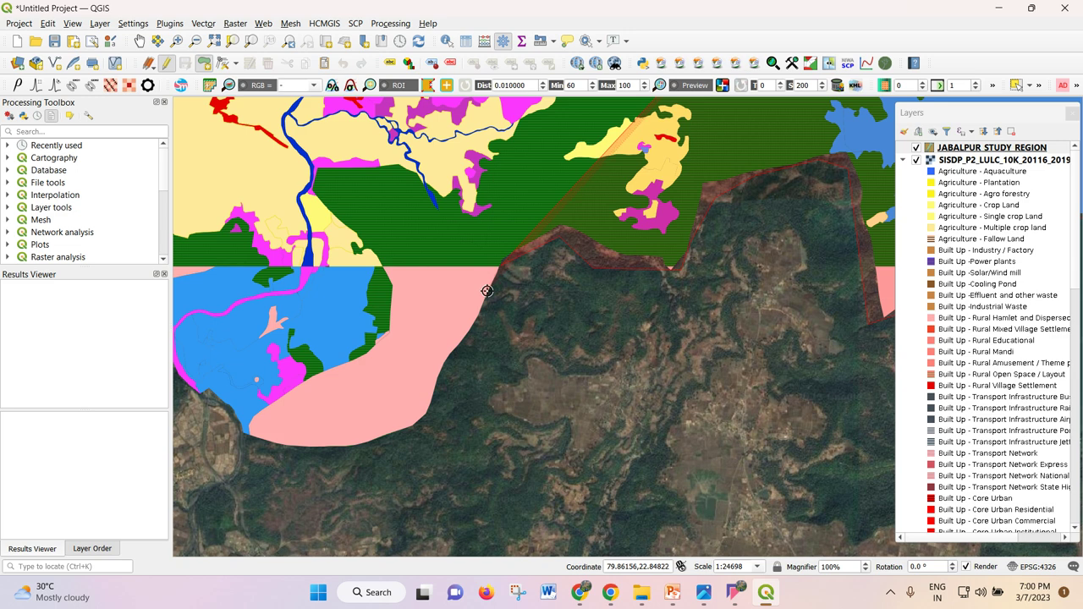
key("BackSpace")
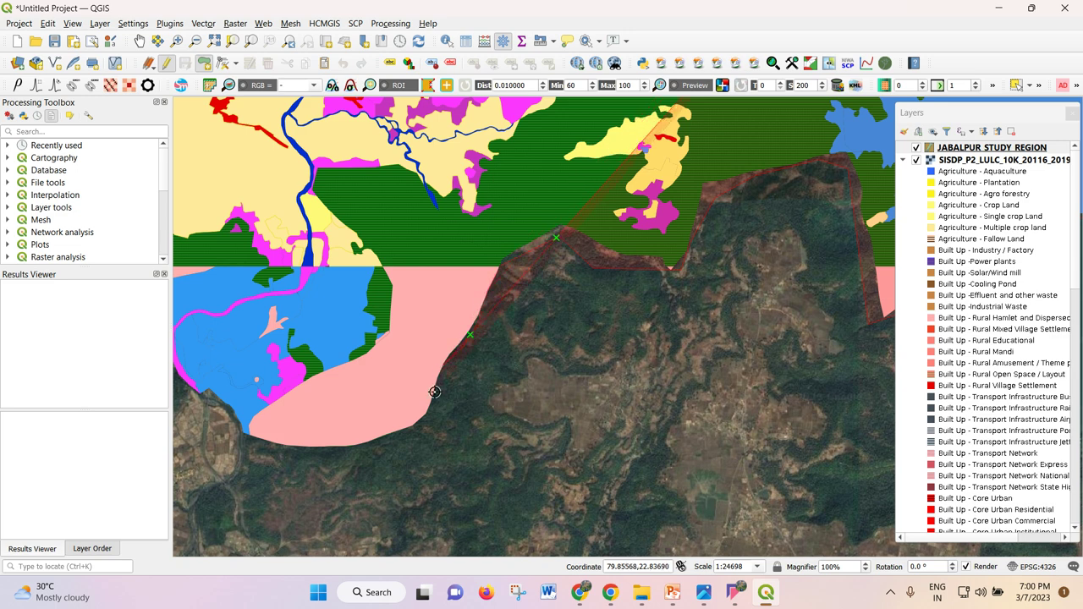
left_click(437, 385)
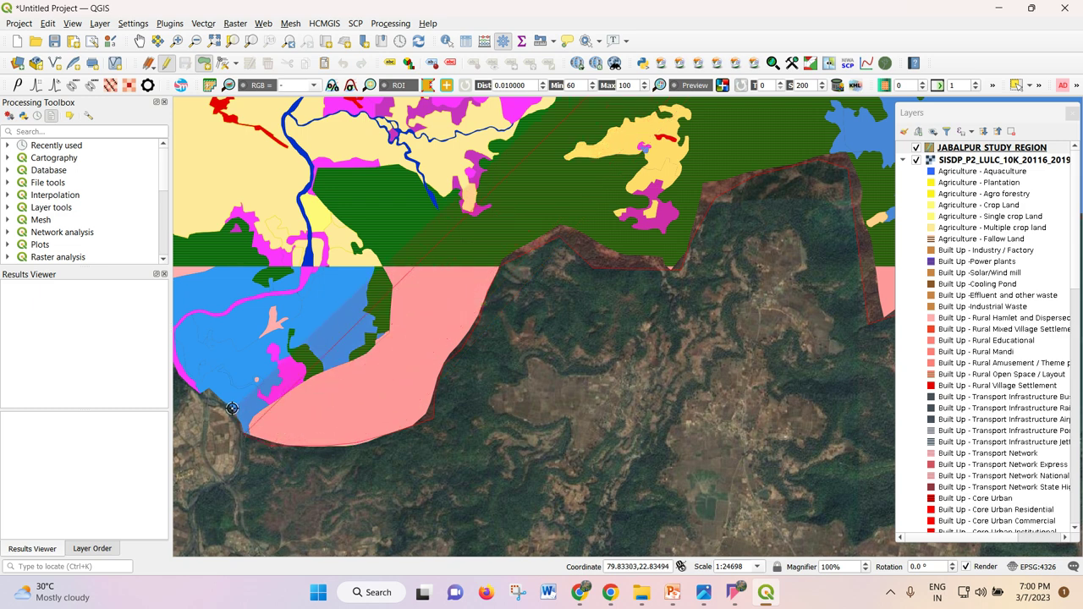
scroll(584, 254, "down", 2)
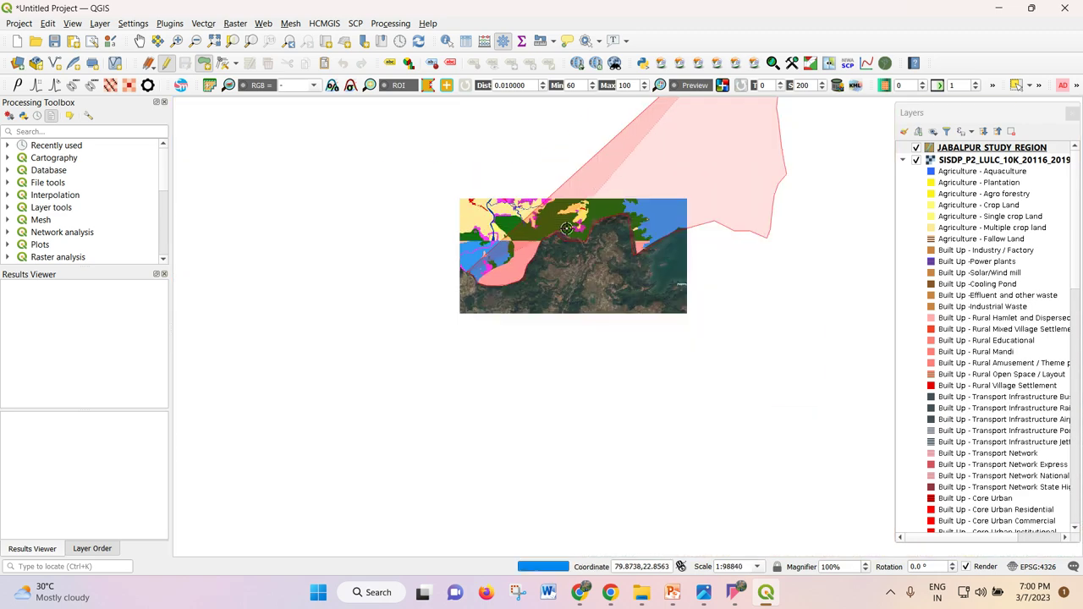
scroll(457, 339, "up", 2)
scroll(474, 414, "up", 2)
scroll(498, 391, "down", 2)
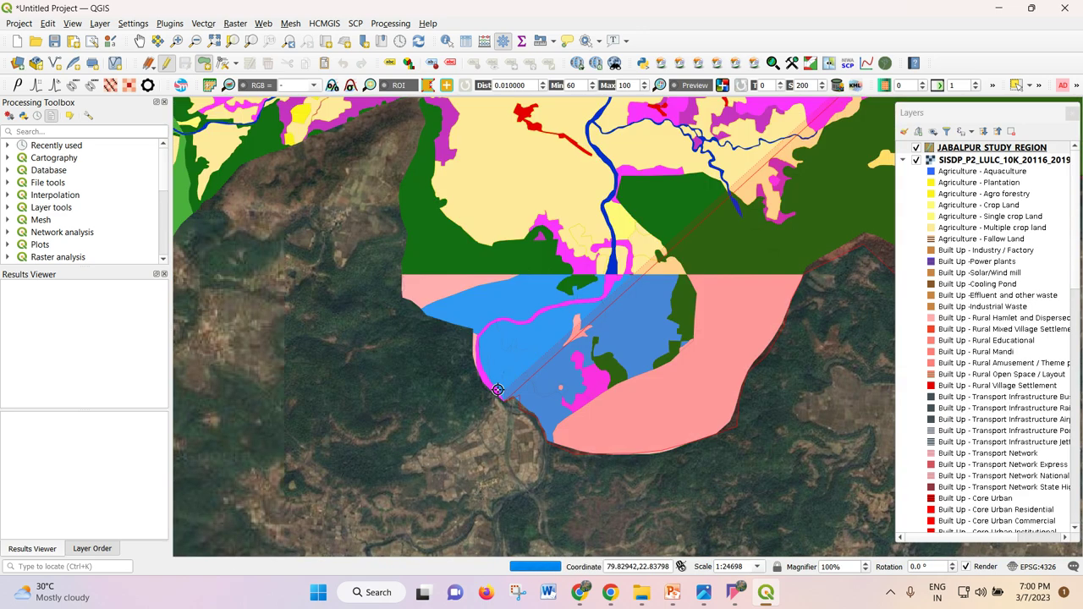
left_click(429, 312)
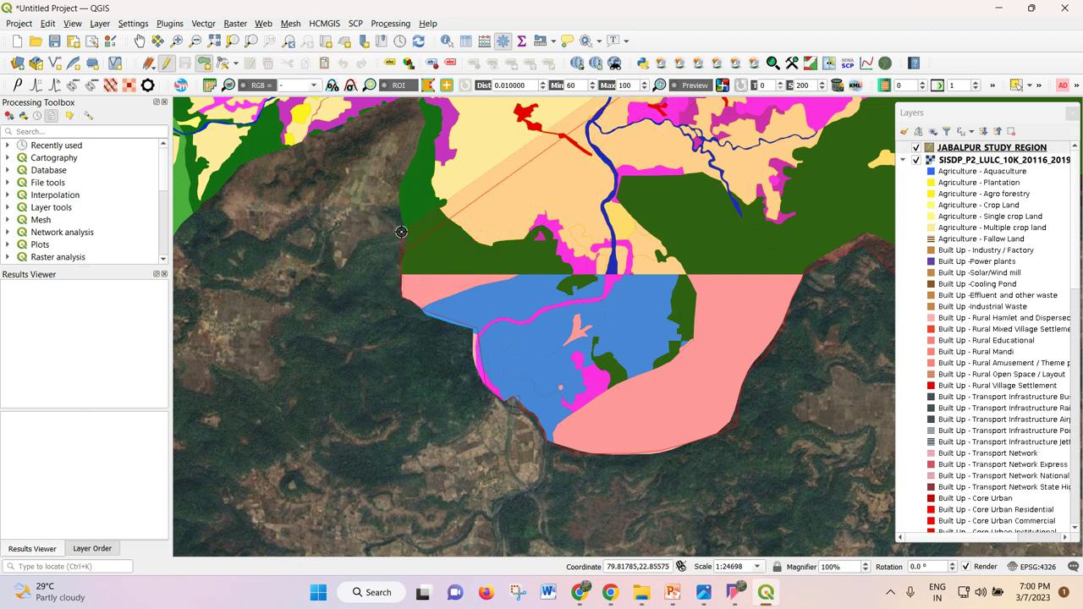
- Continue the polygon north along the forest edge and around the next pink-bottomed lobe to the west, removing a misplaced vertex
scroll(431, 138, "down", 2)
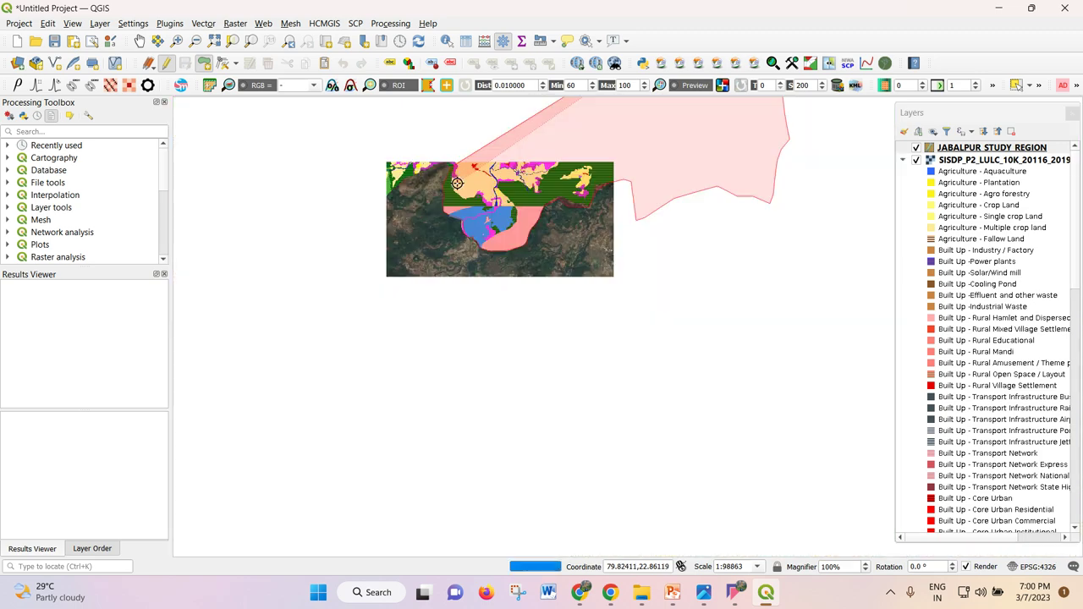
scroll(441, 163, "up", 2)
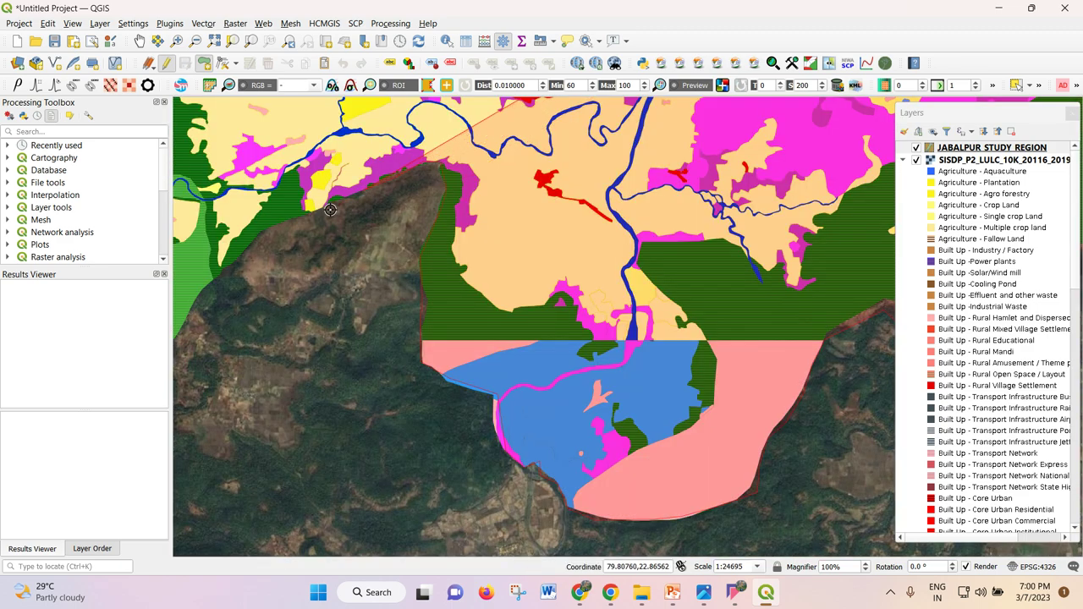
left_click(292, 219)
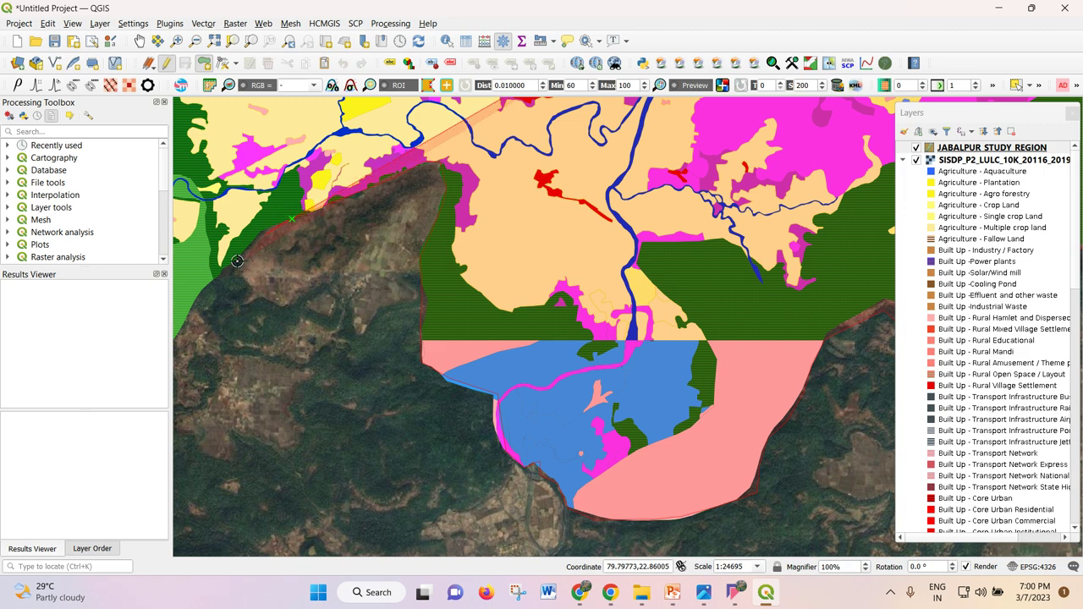
left_click(420, 163)
scroll(464, 181, "down", 1)
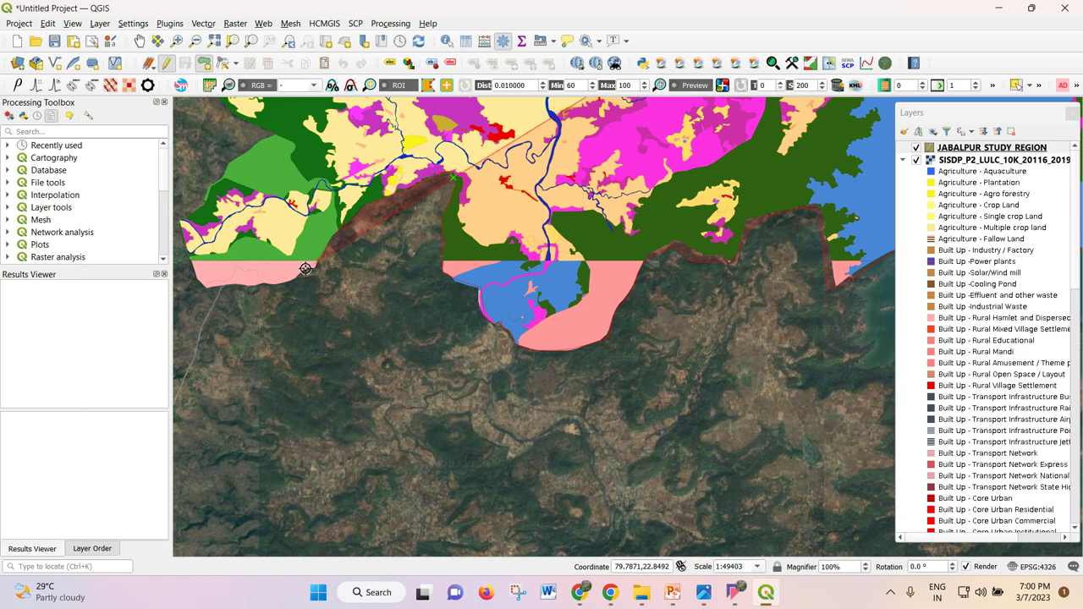
key("BackSpace")
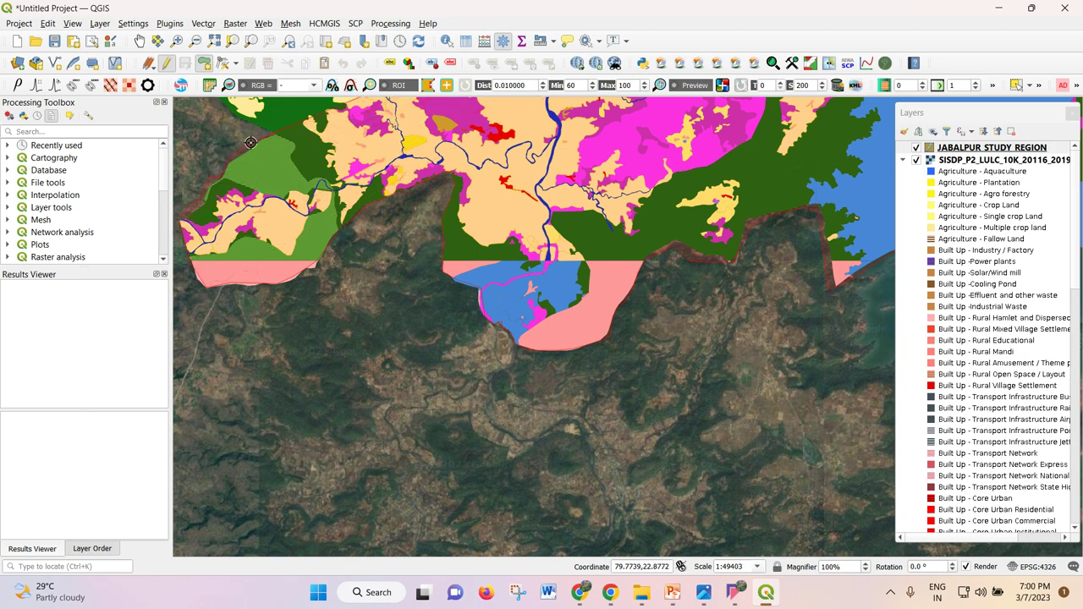
- Continue the polygon northwest along the western forest and crop land edge, around the small pink lobe to the scrub land patch above it
scroll(449, 278, "down", 1)
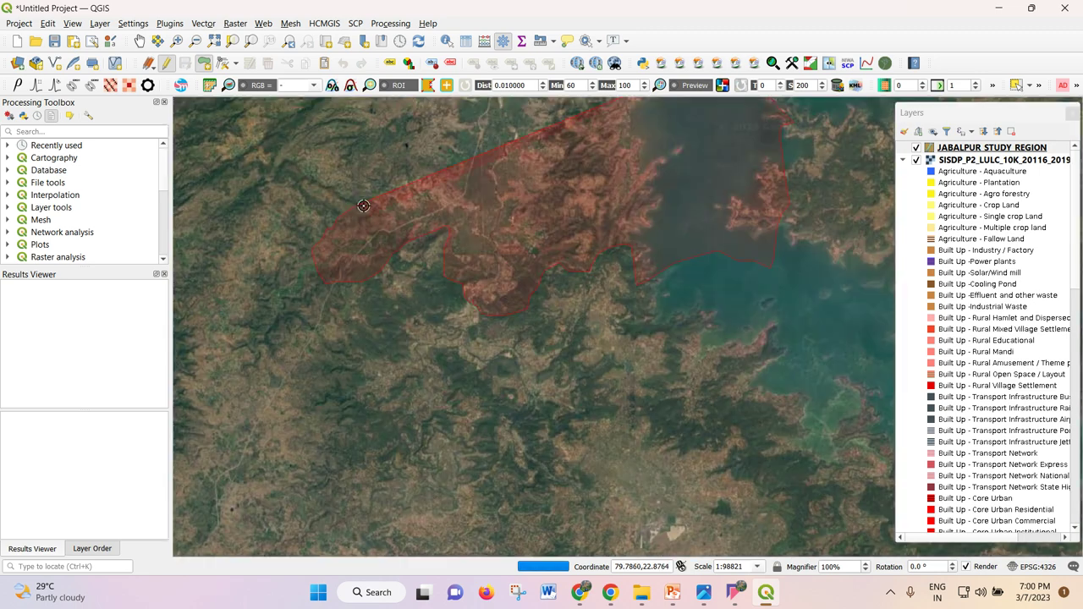
scroll(338, 177, "up", 3)
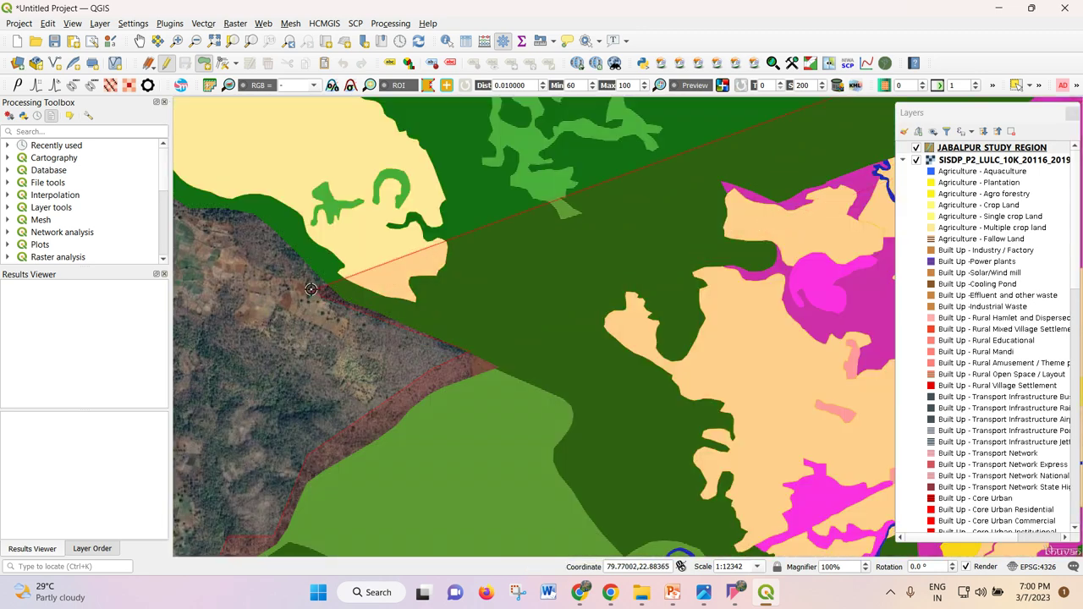
scroll(305, 224, "down", 2)
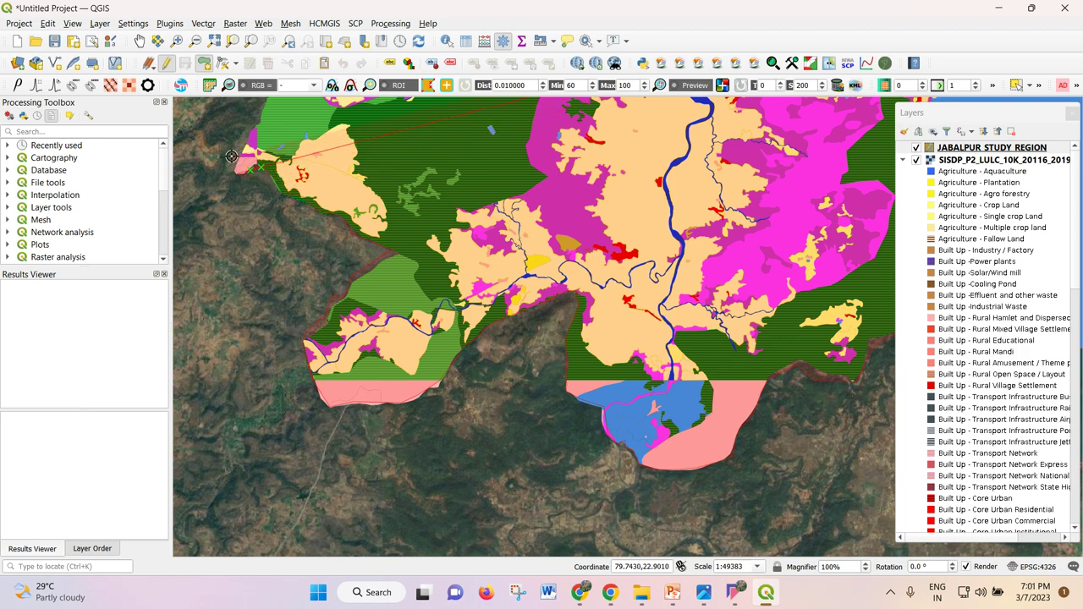
scroll(259, 119, "down", 2)
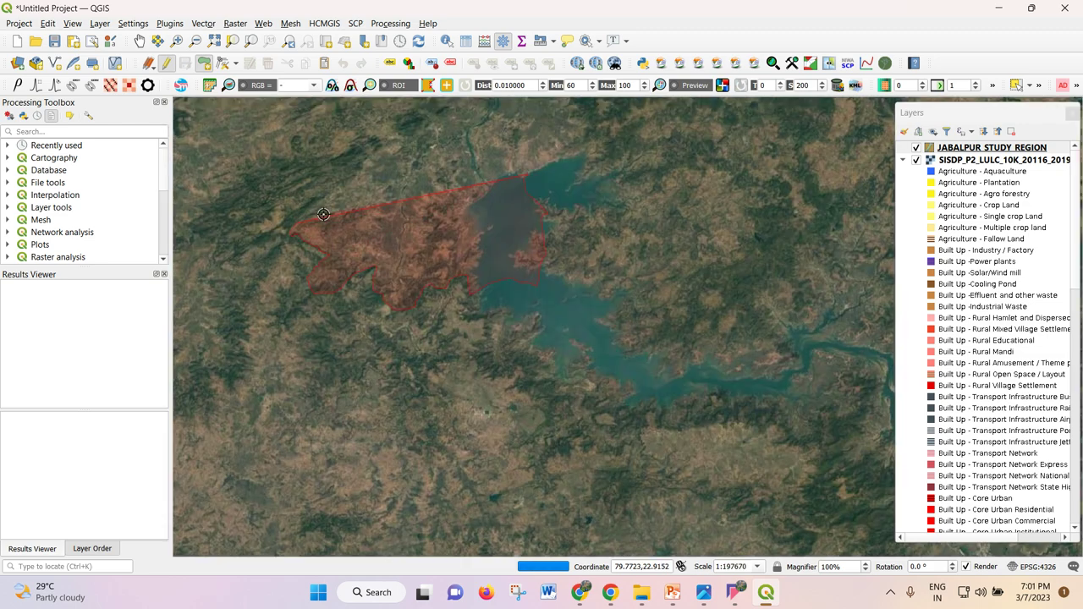
scroll(250, 210, "up", 2)
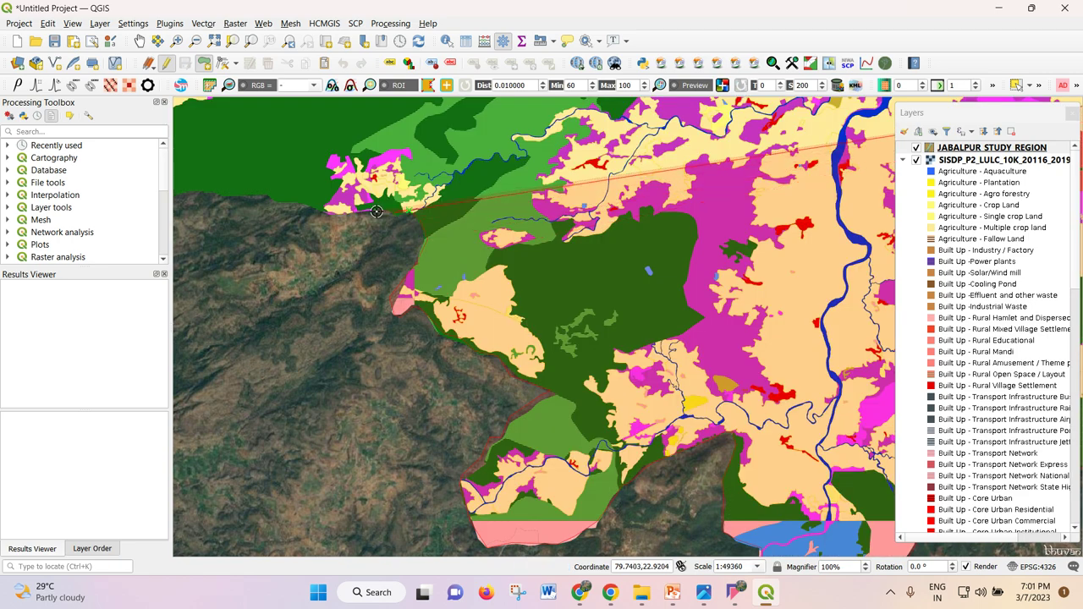
- Trace the polygon west along the southern edge of the dark green forest to the blue and pink southwestern corner
left_click(267, 193)
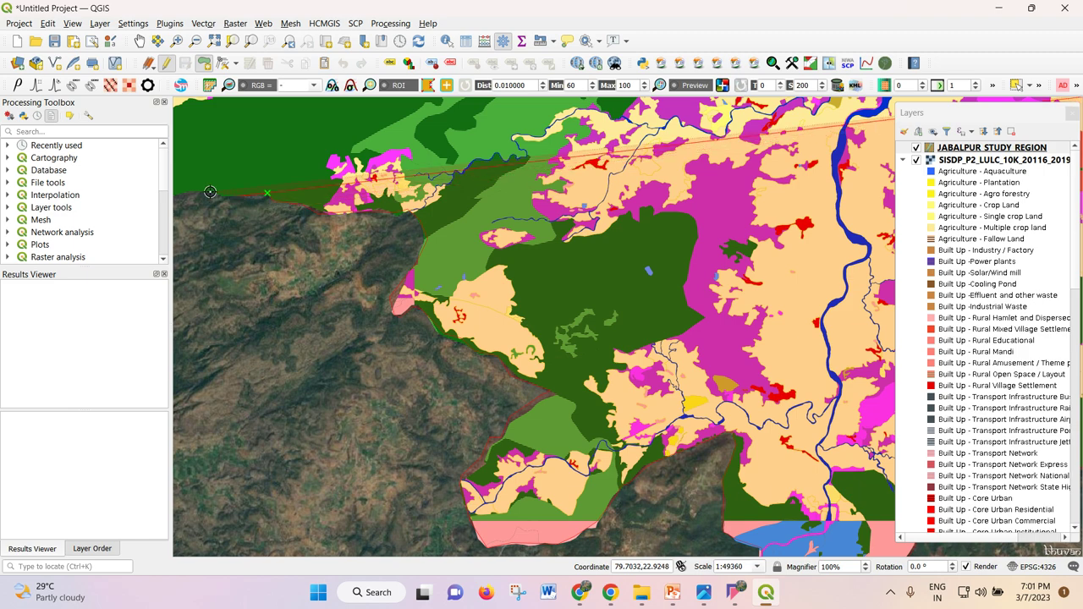
scroll(385, 225, "down", 1)
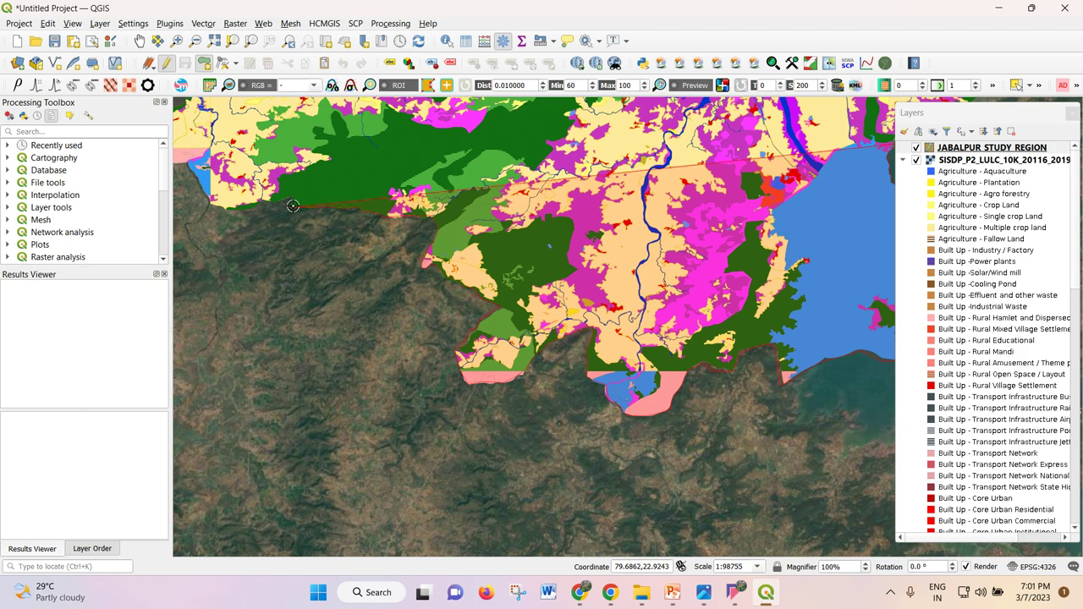
left_click(292, 200)
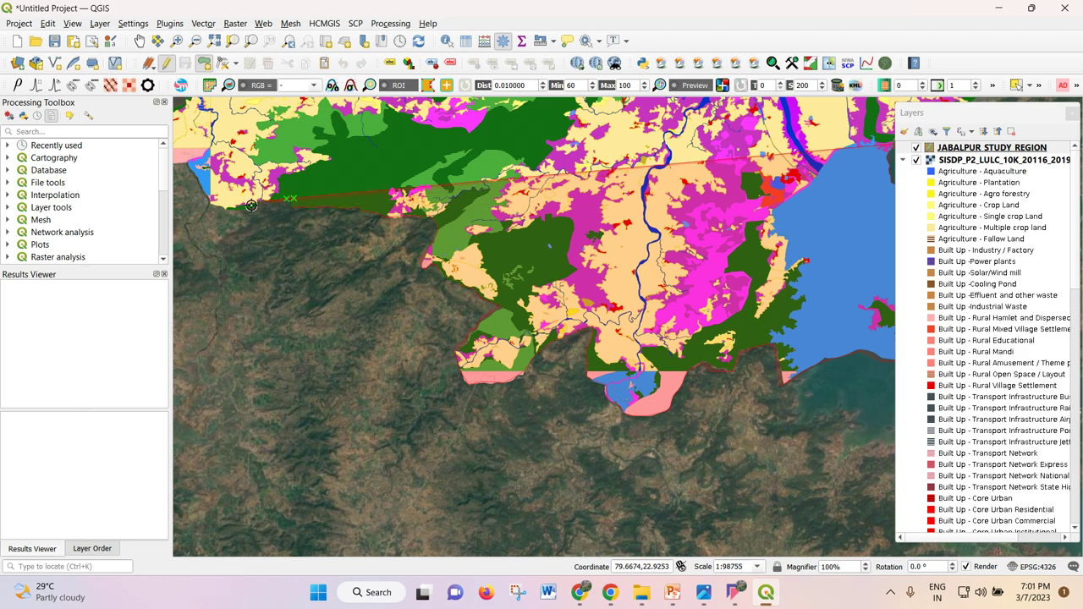
left_click(262, 202)
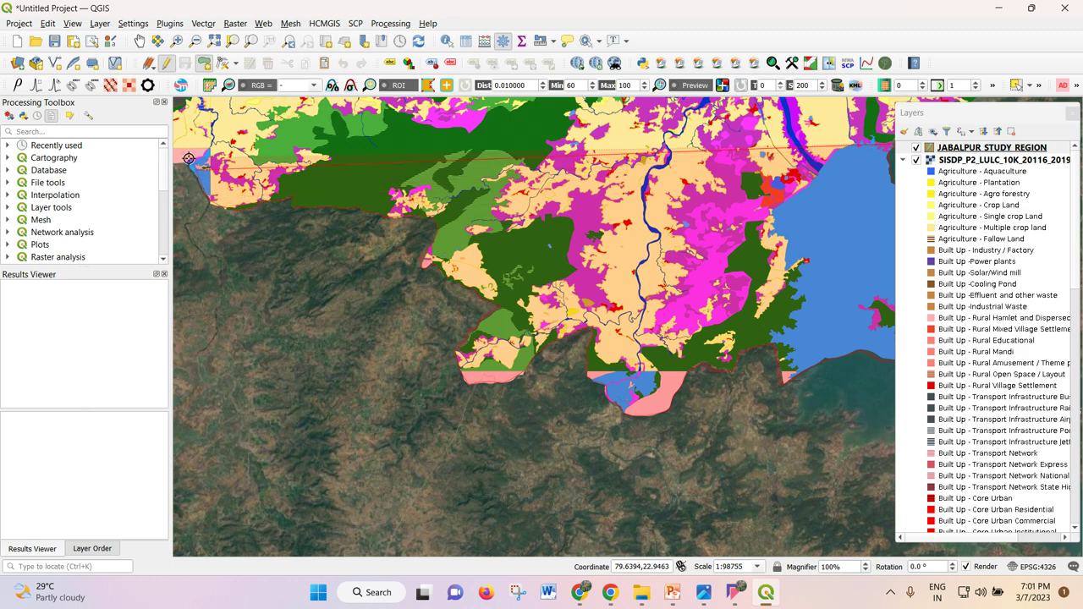
- Trace the polygon around the southwestern corner, north along the western edge to the river, and west along its bank
scroll(391, 235, "down", 1)
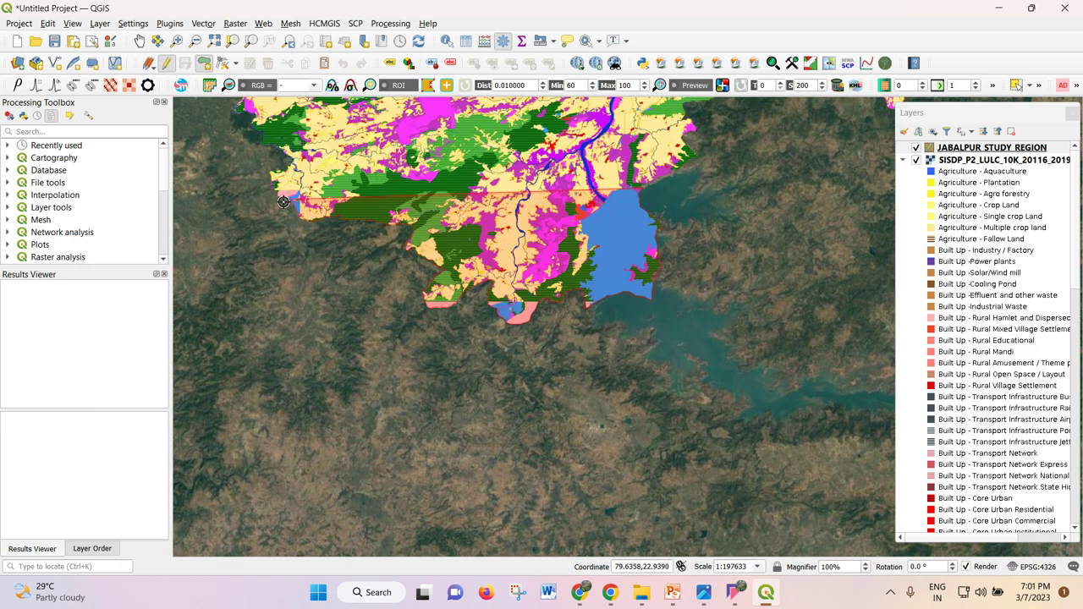
scroll(290, 190, "up", 1)
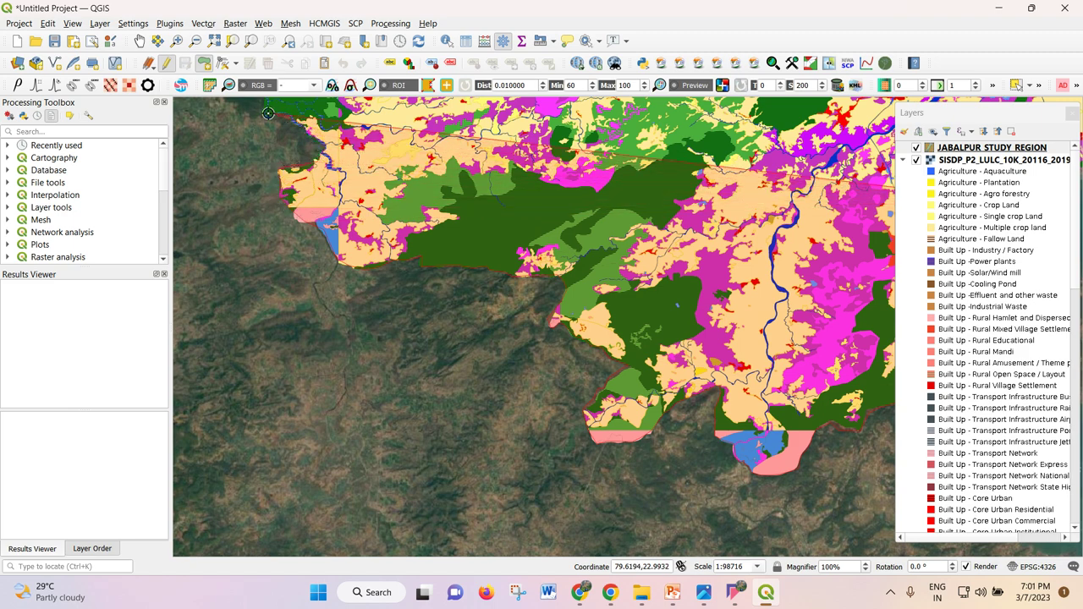
scroll(322, 186, "down", 1)
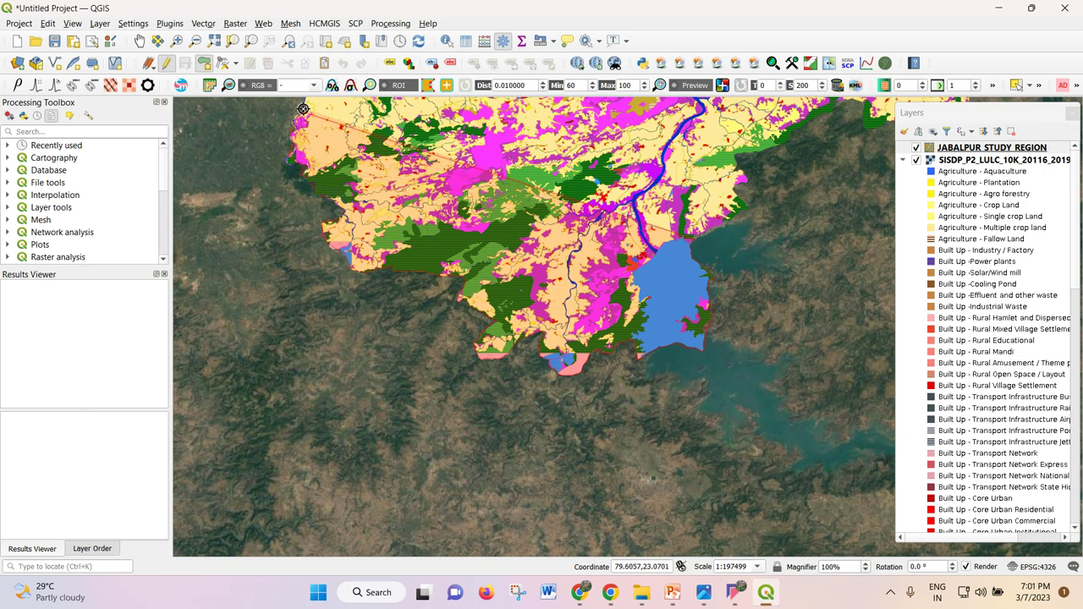
scroll(352, 252, "down", 2)
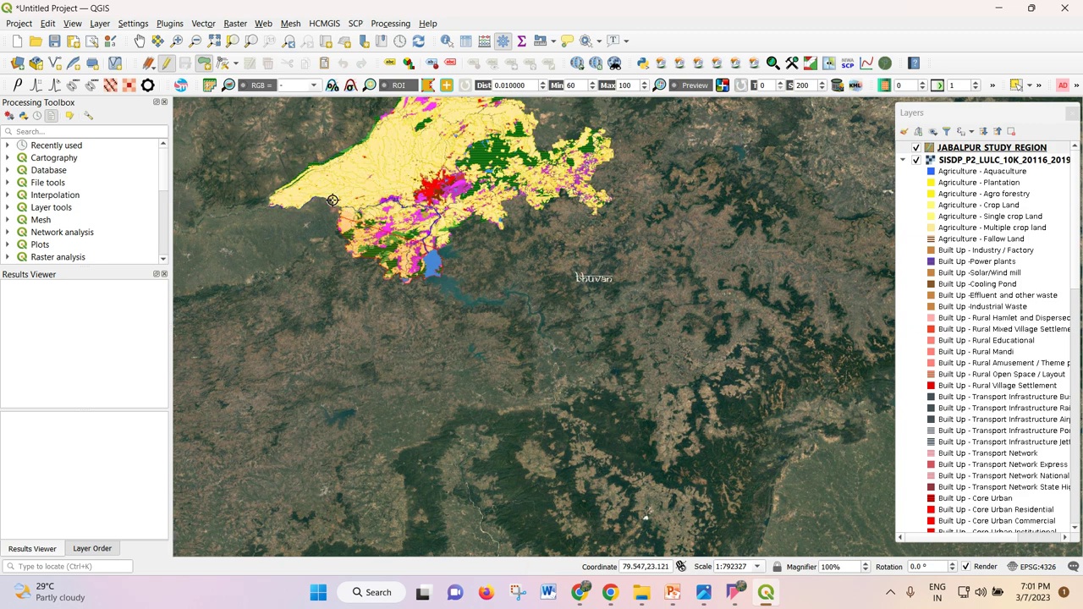
scroll(347, 203, "up", 2)
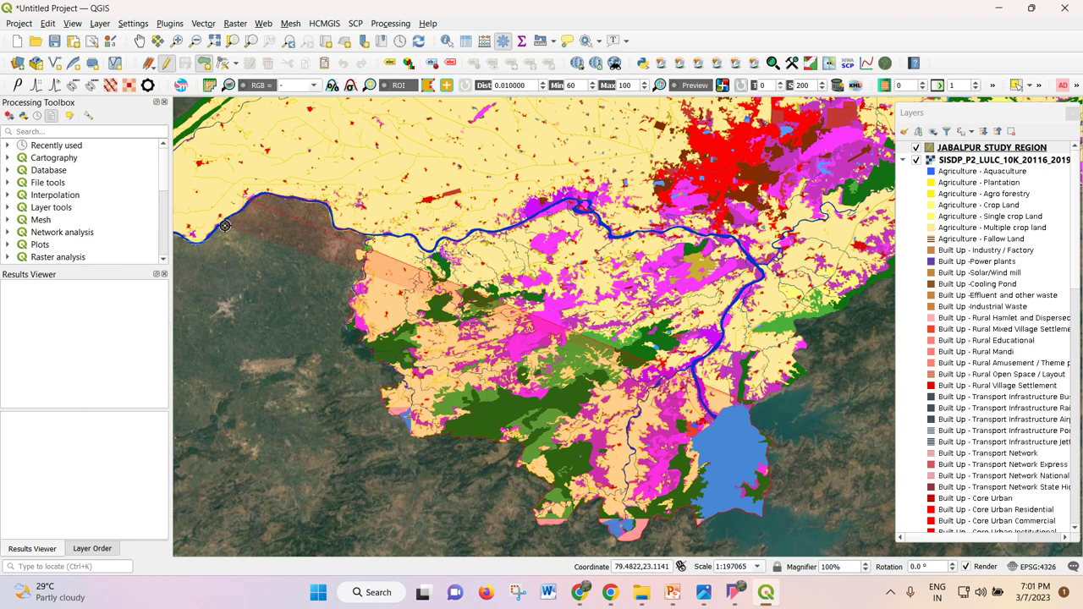
- Continue the polygon west along the river to the land use layer's western tip and up its northwestern forest strip
left_click(201, 245)
right_click(296, 250)
scroll(292, 247, "down", 2)
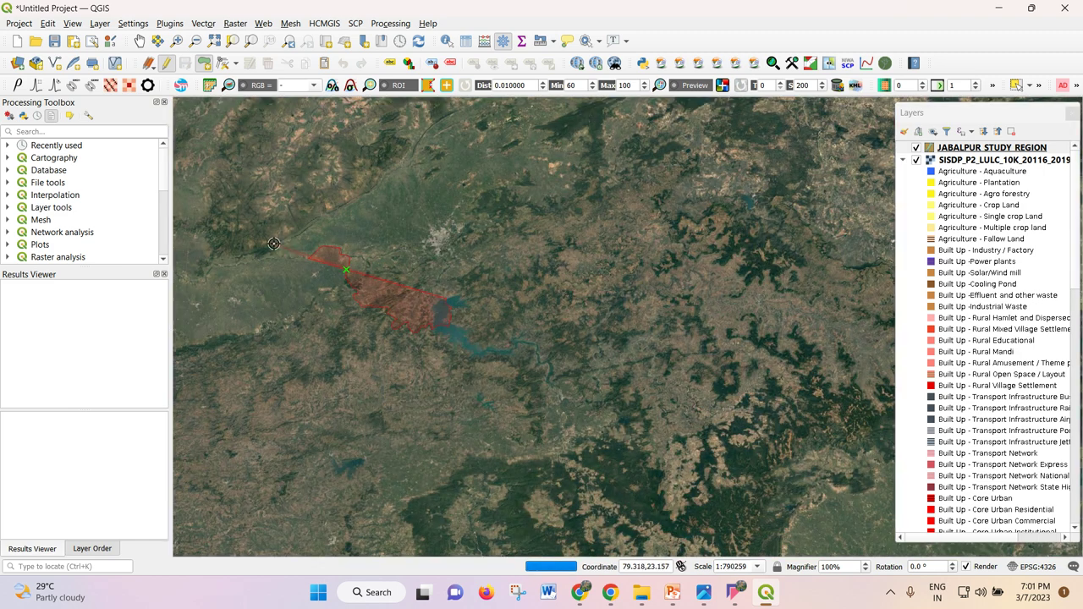
scroll(288, 248, "up", 2)
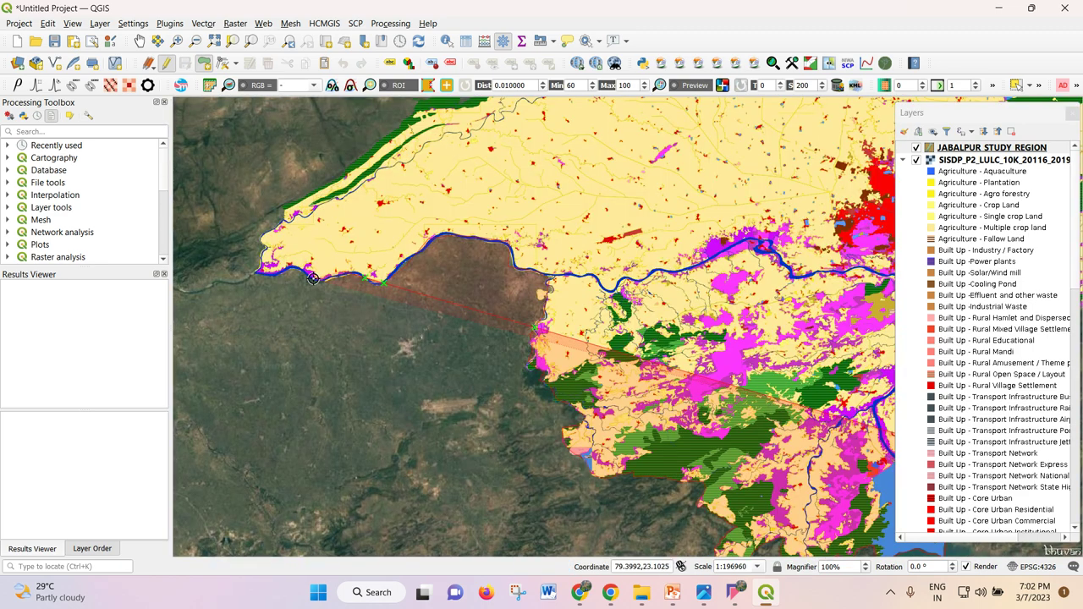
left_click(257, 264)
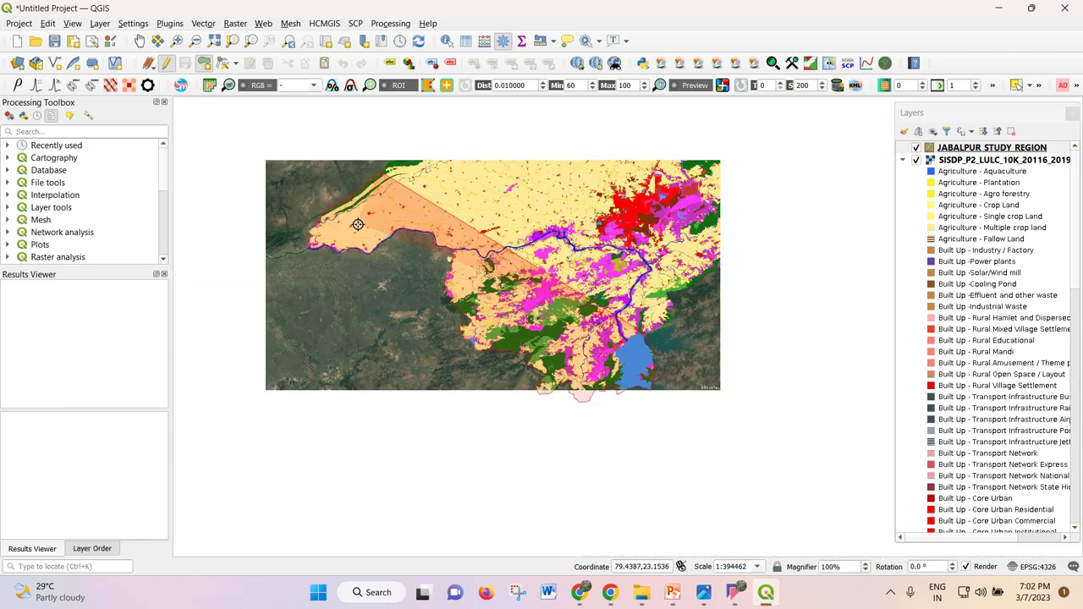
- Extend the polygon northeast along the land use layer's northwestern edge toward its northern tip
scroll(436, 172, "down", 2)
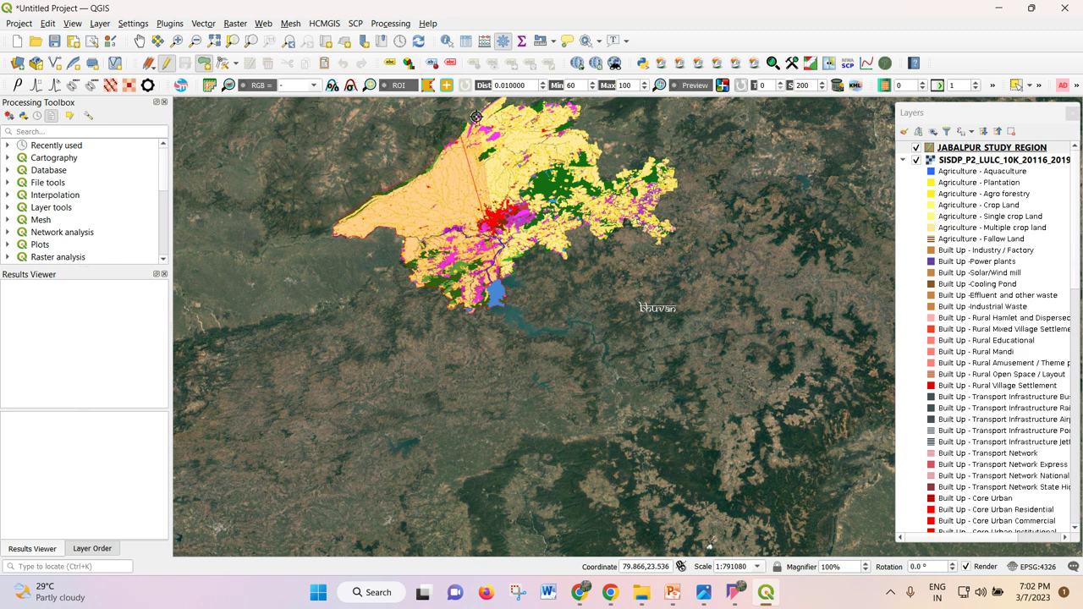
scroll(486, 187, "down", 1)
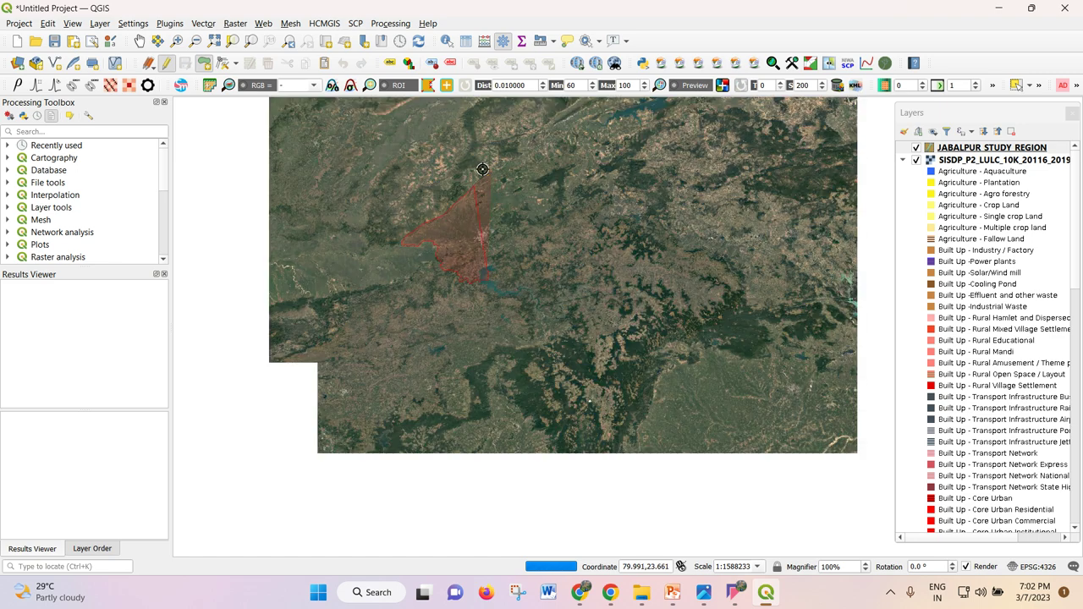
scroll(482, 169, "up", 2)
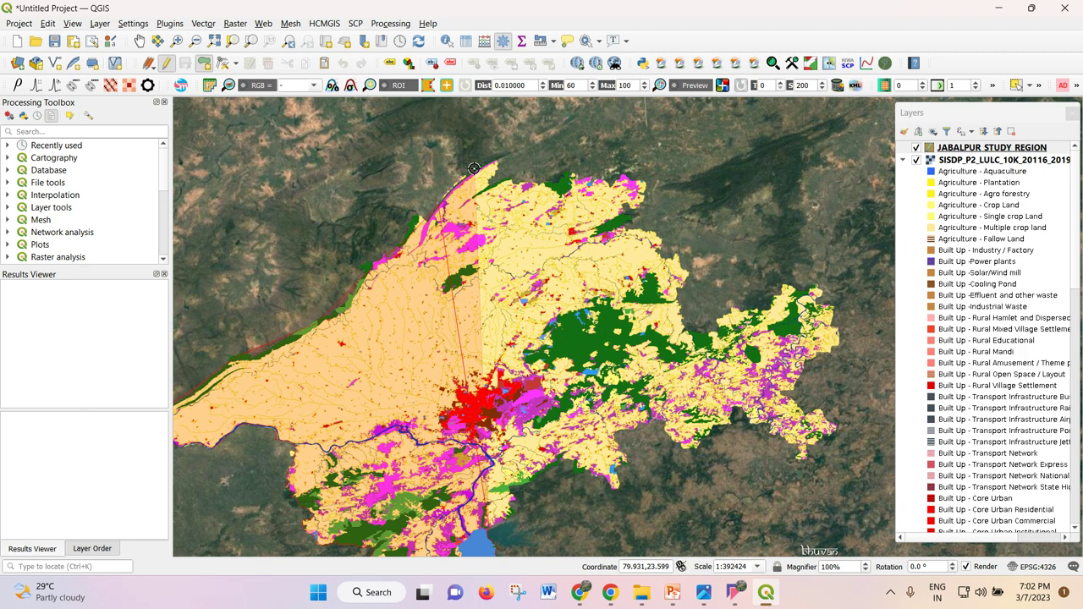
- Hide both Google Satellite base layers, leaving the land use layer on a blank background
scroll(990, 317, "down", 20)
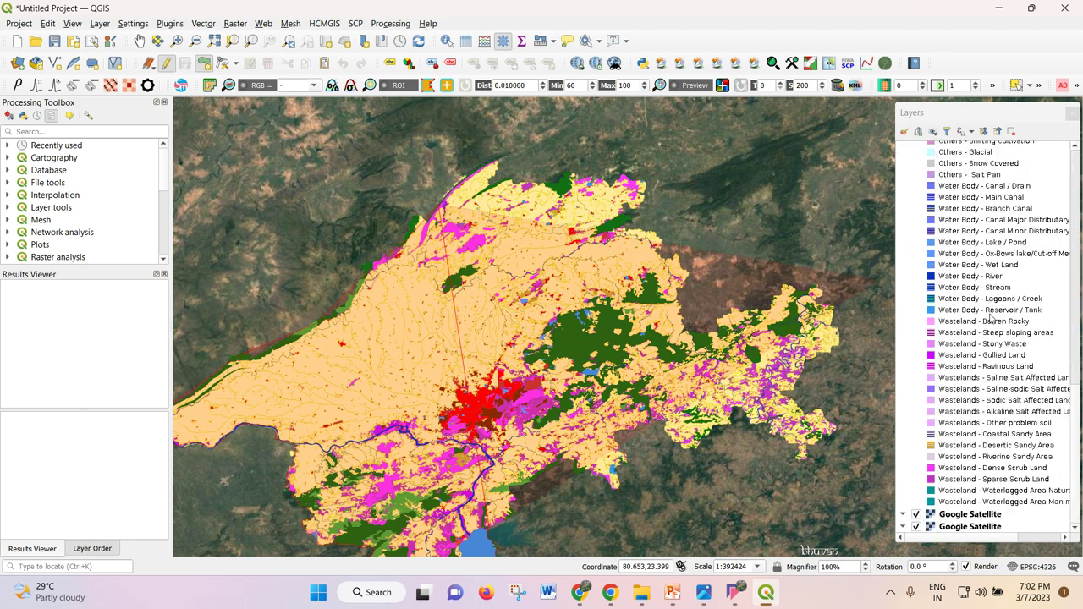
left_click(915, 527)
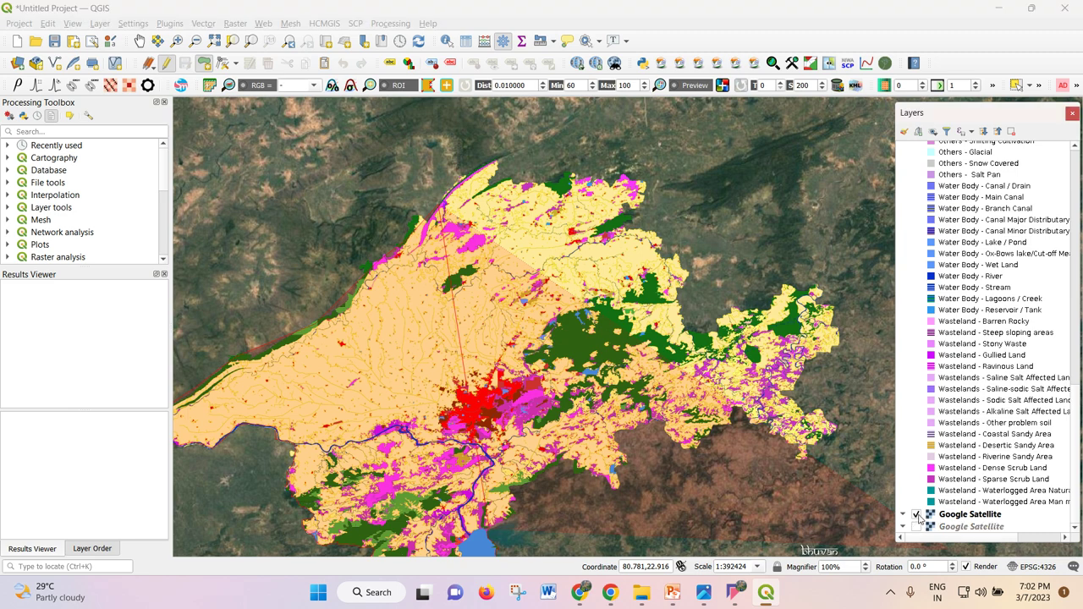
left_click(915, 514)
- Trace the polygon around the narrow northern tip and east along the northern edge to the northeastern scrub land patch
scroll(411, 207, "up", 1)
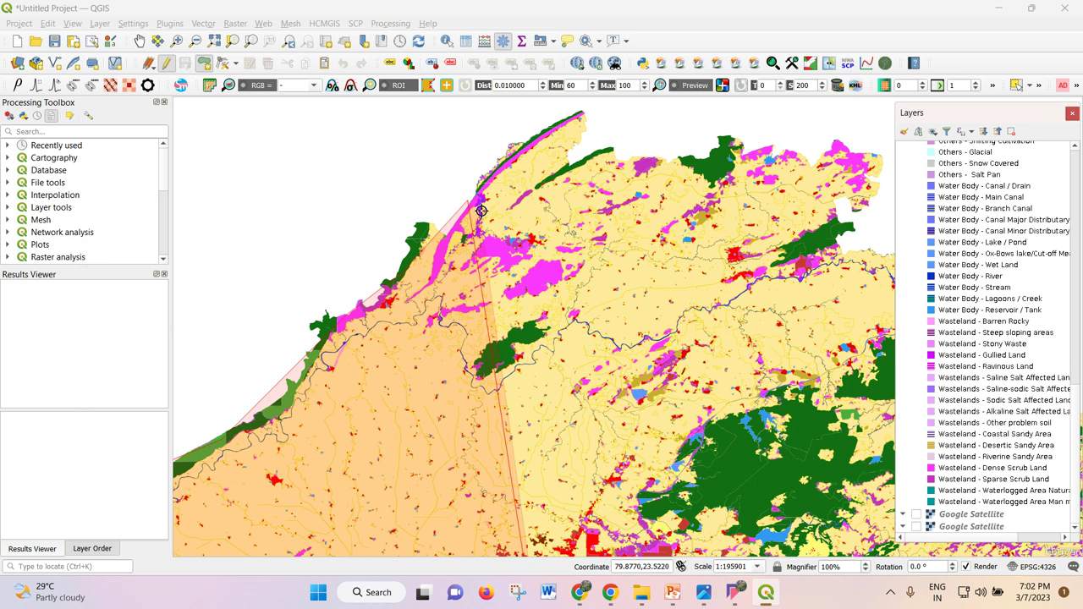
left_click(482, 170)
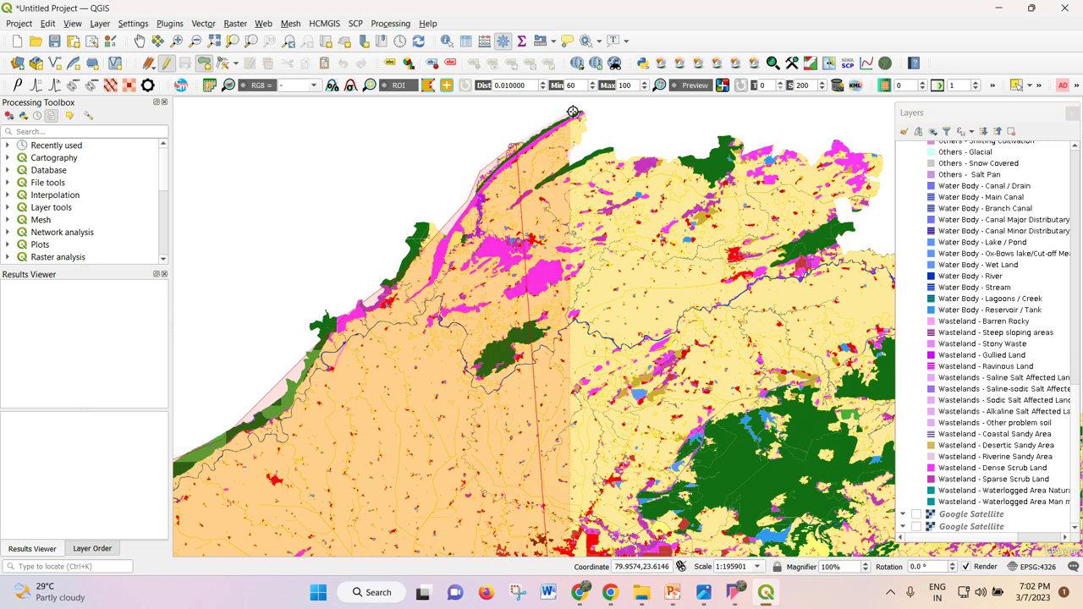
left_click(585, 112)
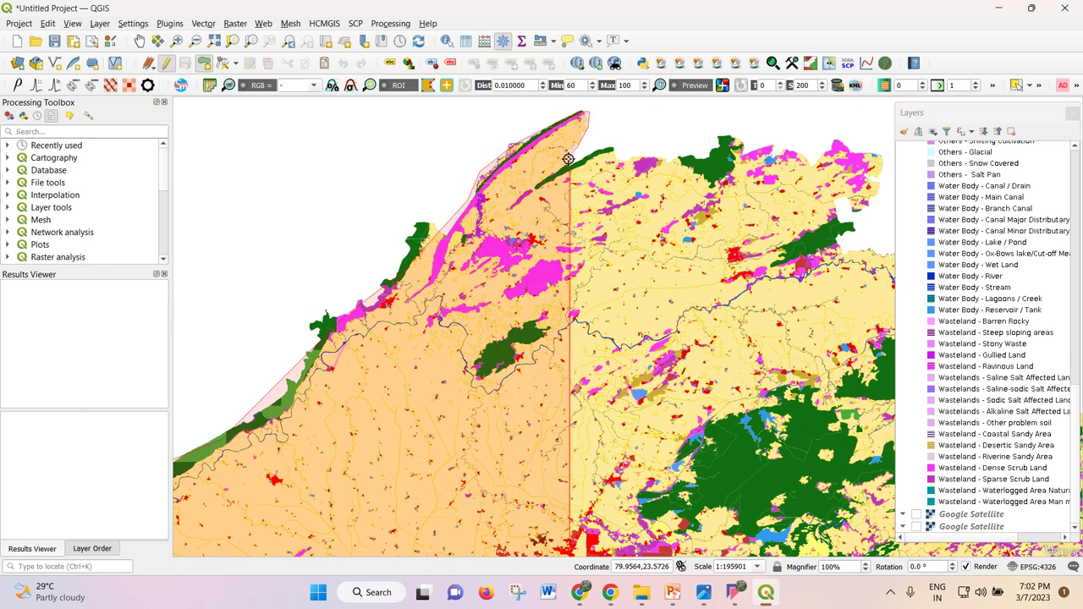
left_click_drag(597, 151, 677, 193)
scroll(818, 164, "up", 1)
scroll(657, 154, "down", 1)
scroll(573, 160, "up", 2)
scroll(677, 193, "down", 1)
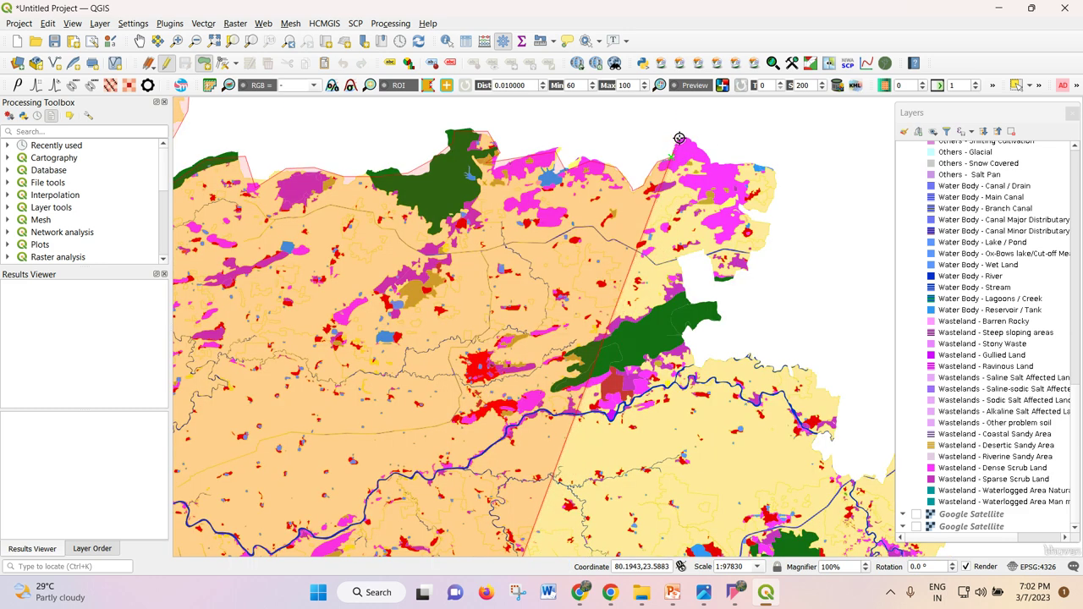
- Trace the polygon around the northeastern lobes and forest tongue, continuing southeast past the river to the eastern crop land point
left_click_drag(678, 138, 808, 440)
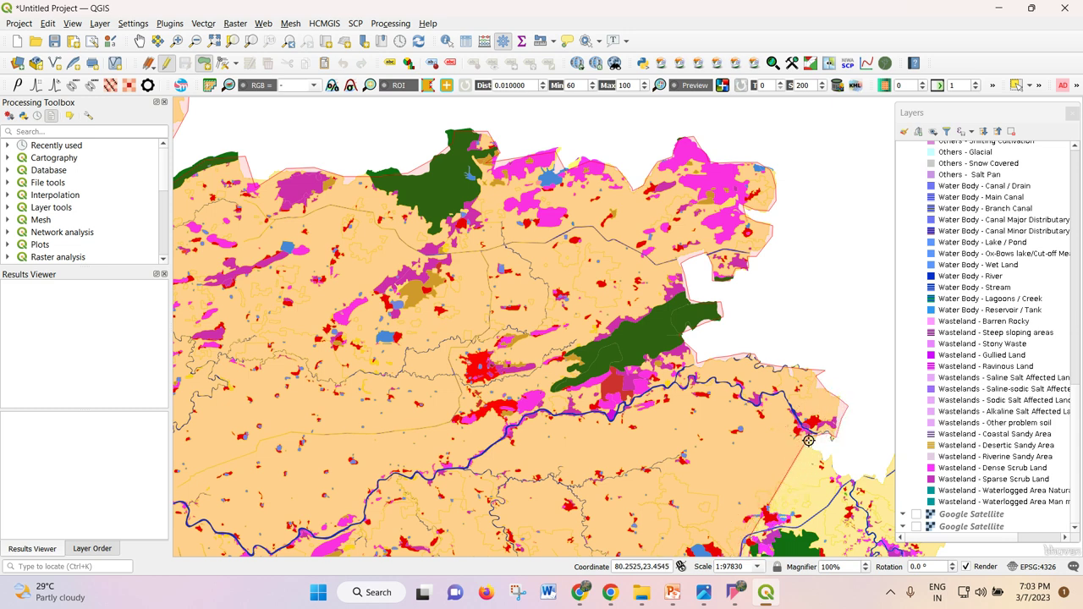
left_click_drag(848, 476, 711, 175)
scroll(643, 279, "down", 1)
scroll(687, 231, "down", 1)
left_click_drag(705, 214, 788, 371)
scroll(742, 279, "up", 2)
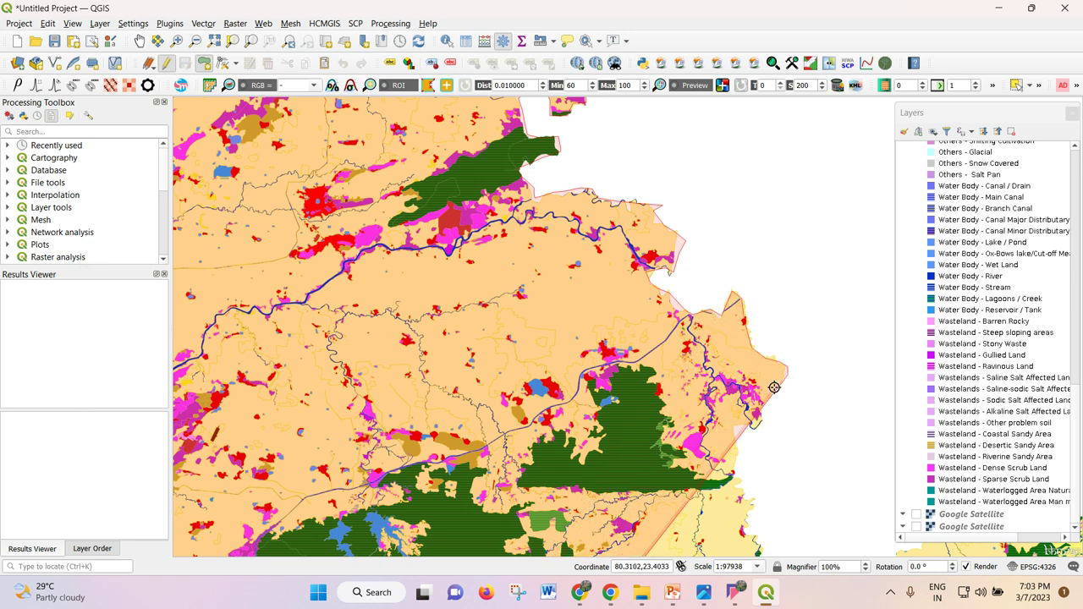
- Continue the polygon south from the eastern point, around the inner corner and east along the forest's upper edge
left_click_drag(762, 406, 737, 429)
left_click_drag(743, 472, 754, 511)
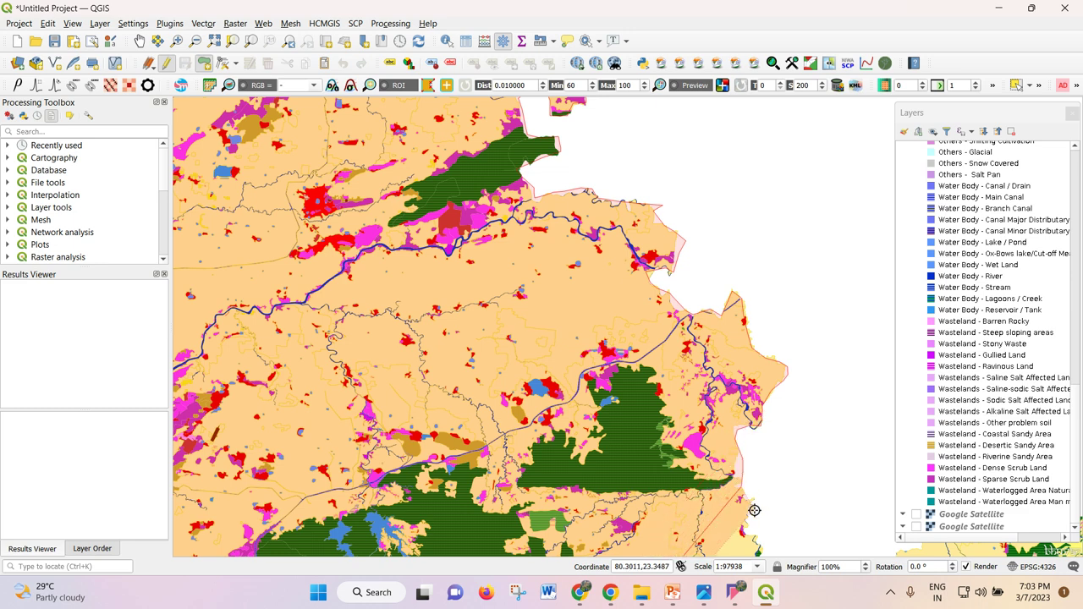
scroll(546, 346, "down", 2)
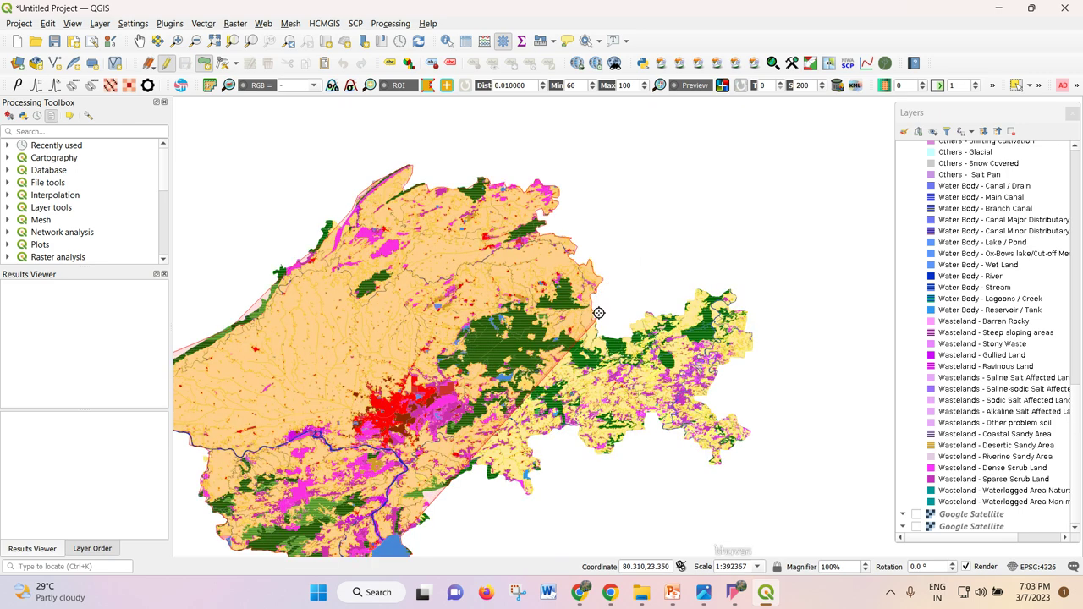
scroll(584, 313, "up", 2)
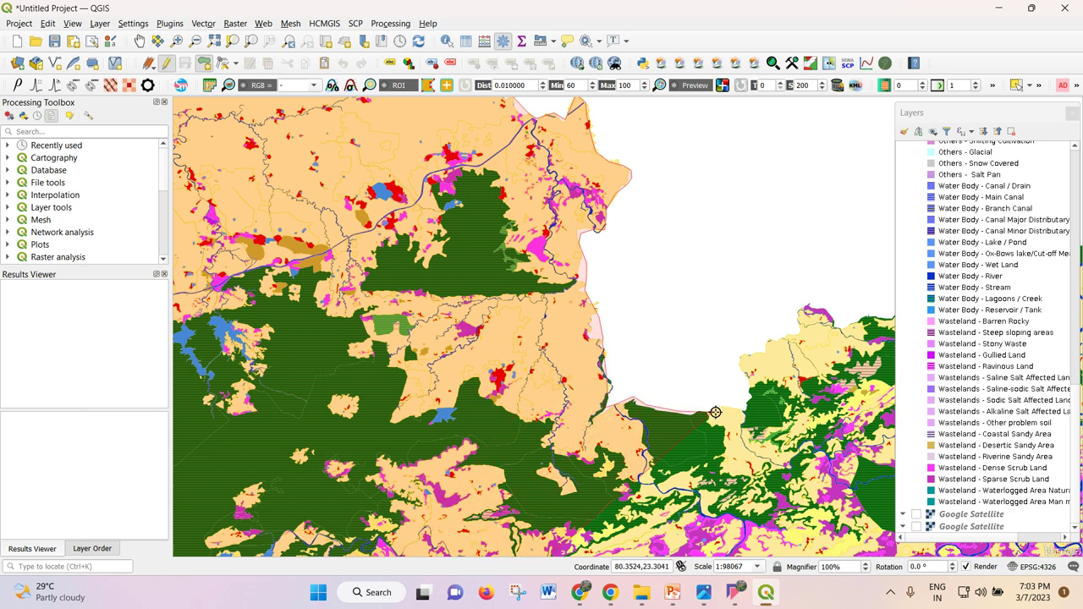
- Trace the polygon northeast around the crop land corner to the small purple scrub land patch
left_click(742, 372)
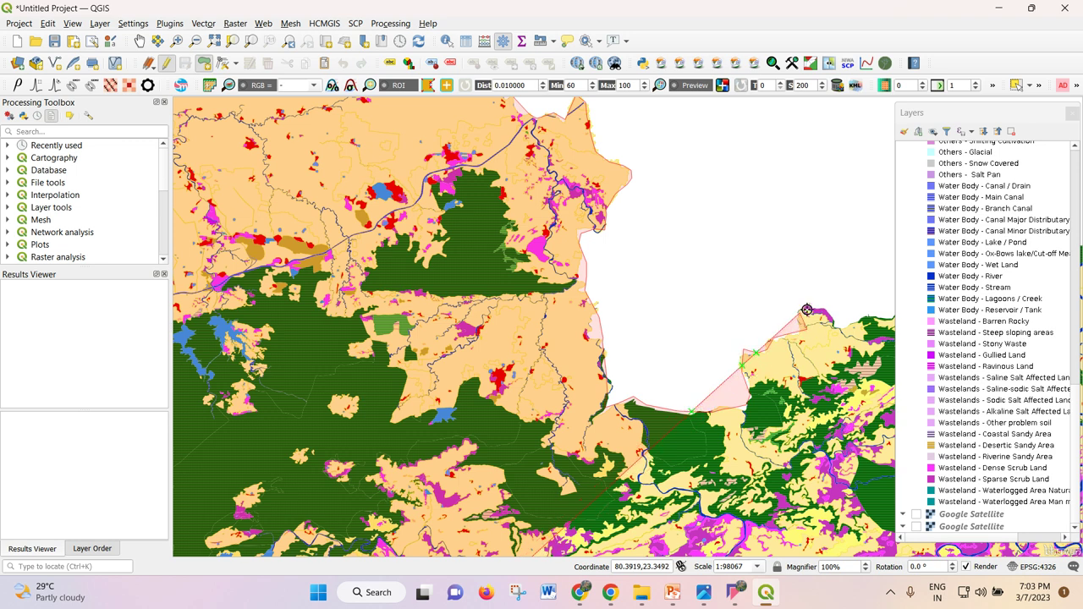
left_click(828, 336)
right_click(828, 336)
- Trace the polygon around the eastern arm of the land use layer, including its southeastern lobes, and back west along the underside
scroll(719, 288, "down", 2)
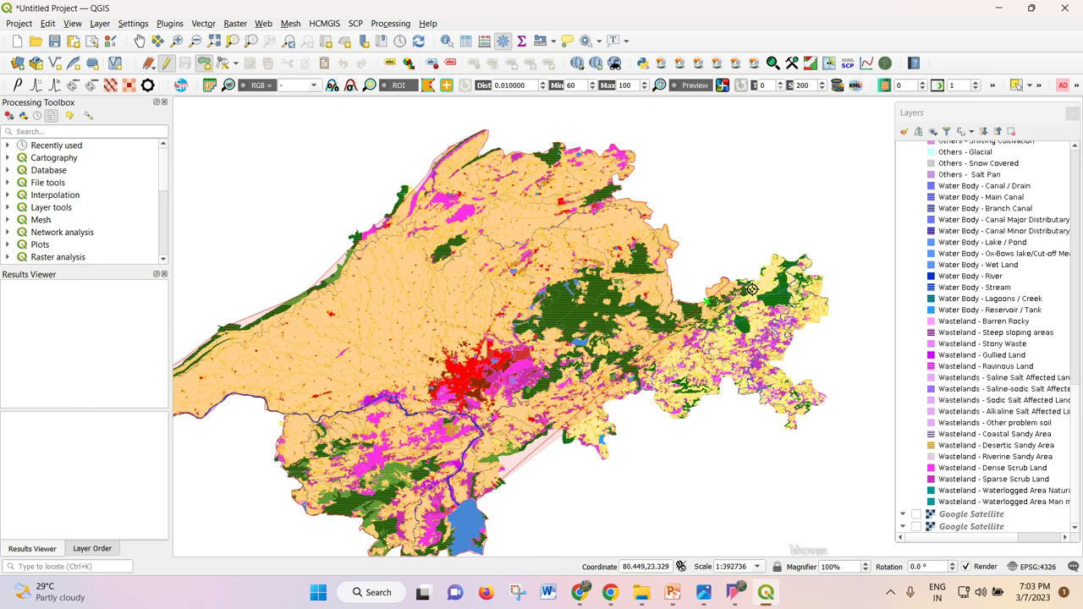
scroll(752, 290, "up", 2)
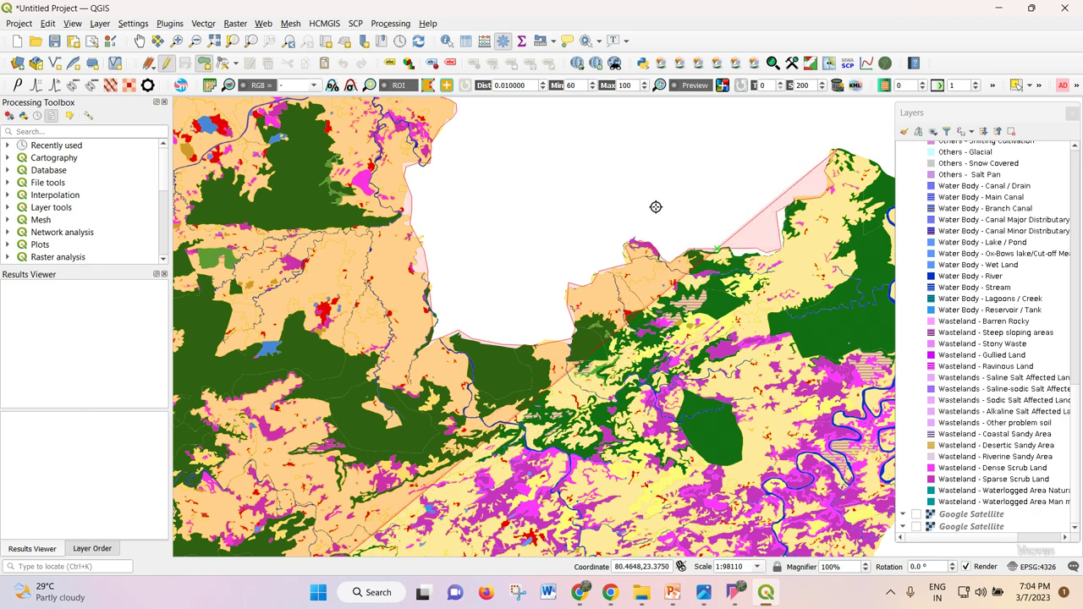
scroll(725, 204, "down", 1)
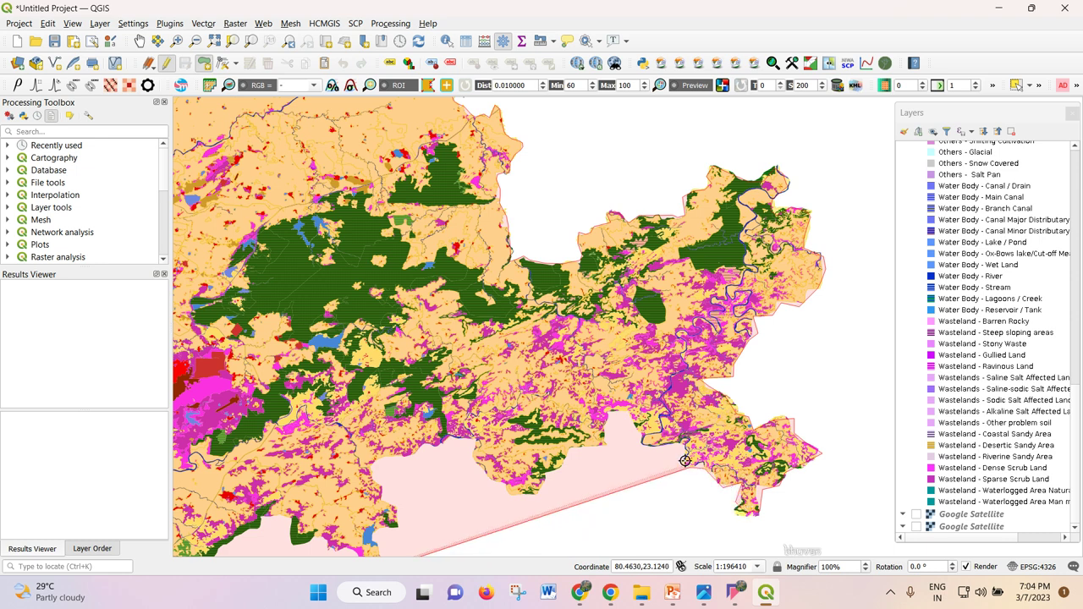
- Continue the polygon west along the land use layer's southern edge, around the notch and the south-central lobe
scroll(684, 491, "up", 2)
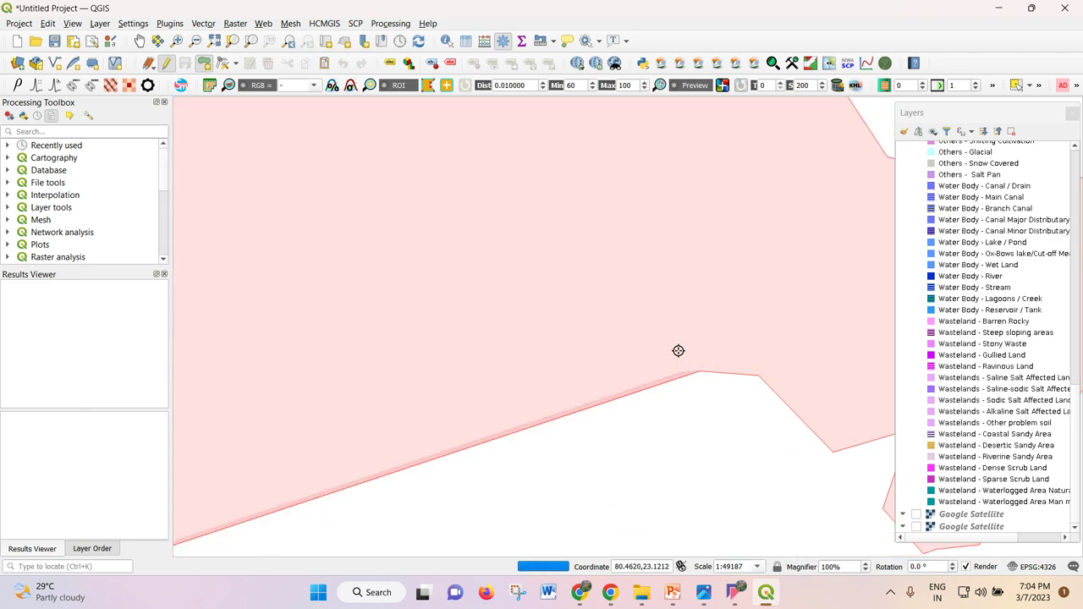
scroll(681, 353, "down", 1)
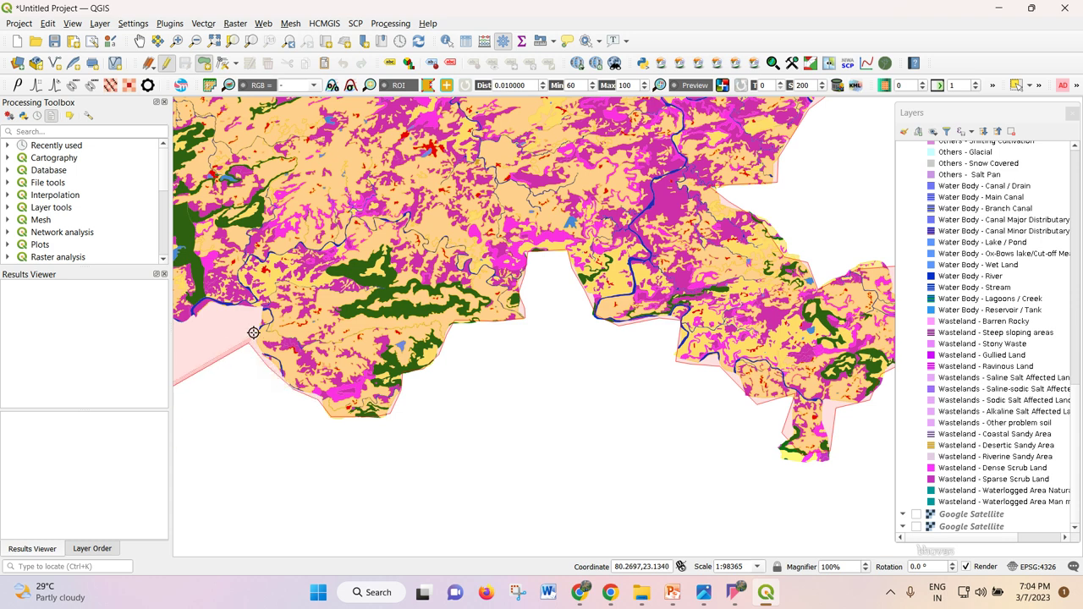
scroll(399, 232, "down", 2)
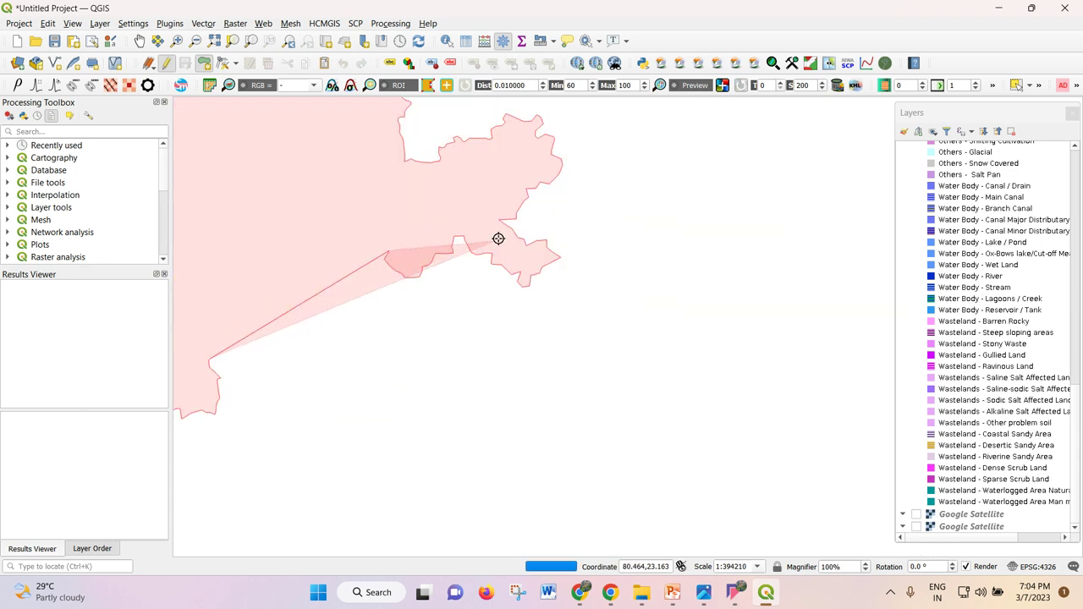
scroll(659, 188, "down", 2)
scroll(564, 222, "up", 2)
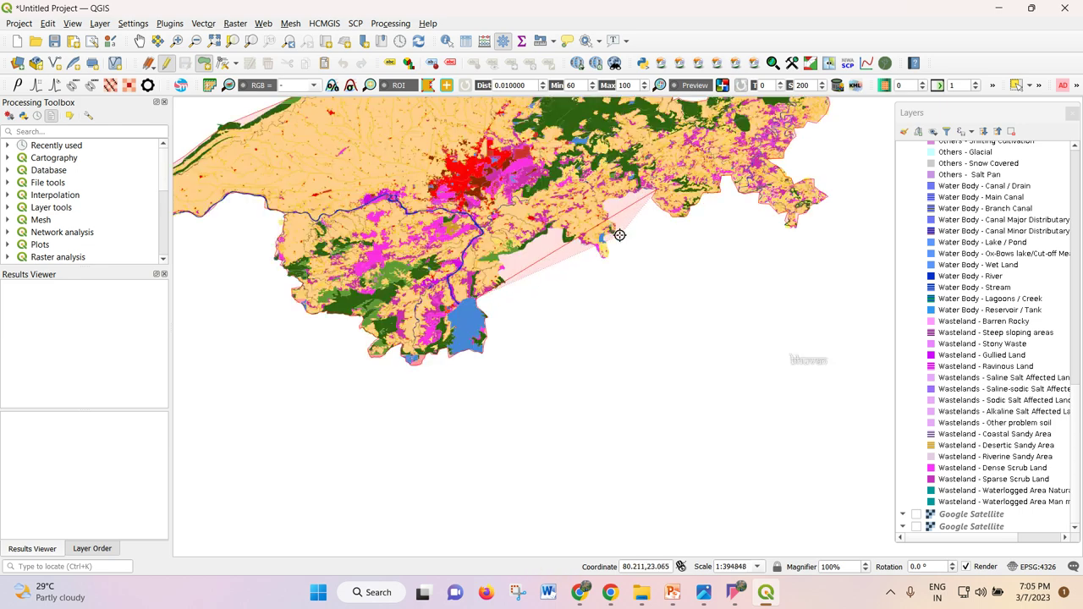
- Trace the polygon around the white inlet and the small forest corner to the edge of the small reservoir
scroll(615, 187, "up", 3)
scroll(600, 220, "down", 1)
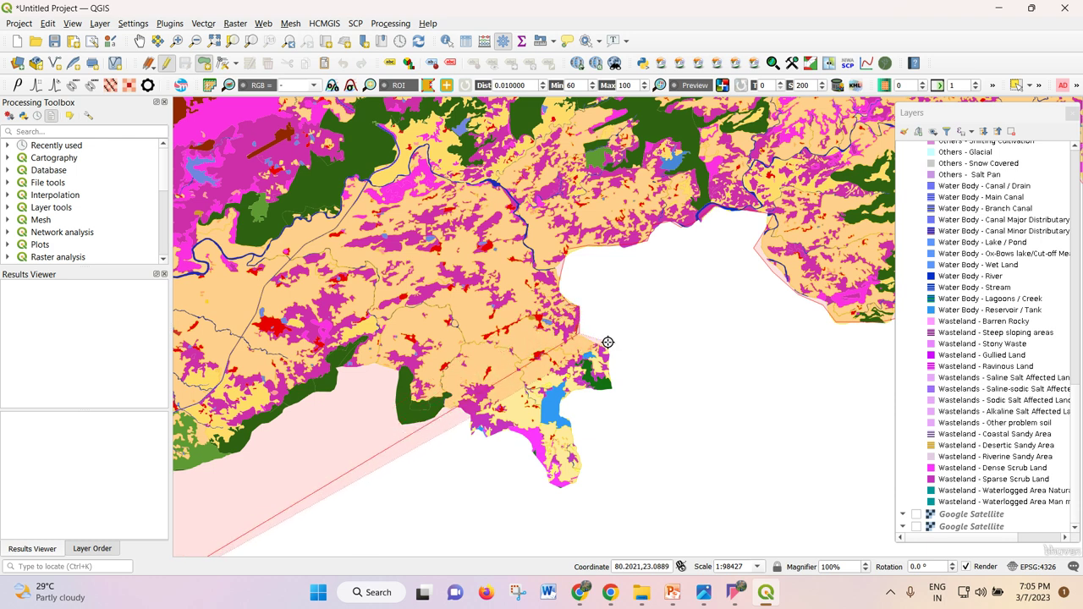
left_click(611, 387)
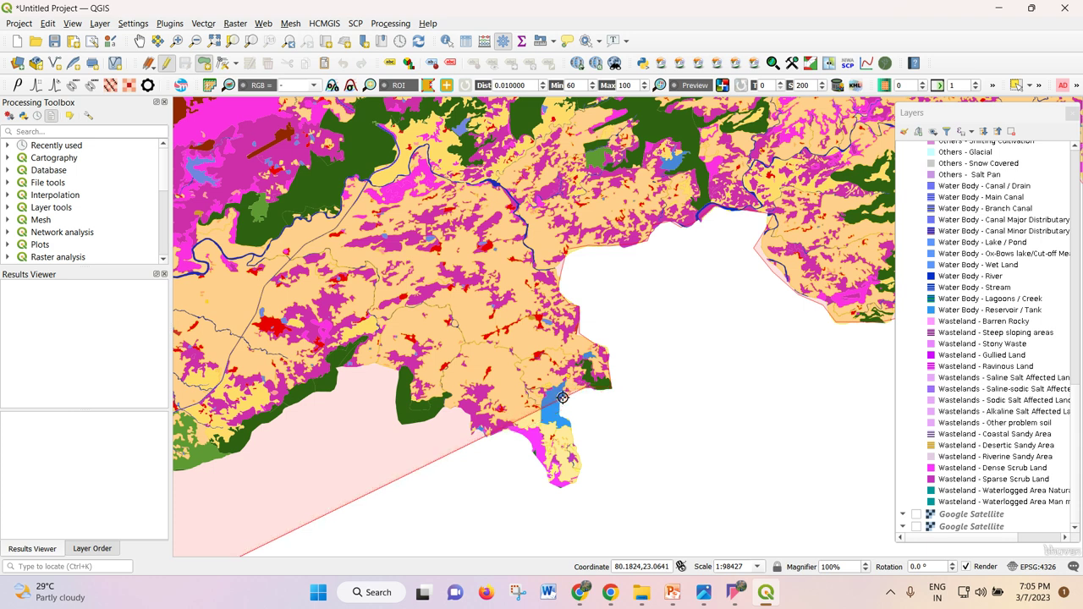
left_click(560, 413)
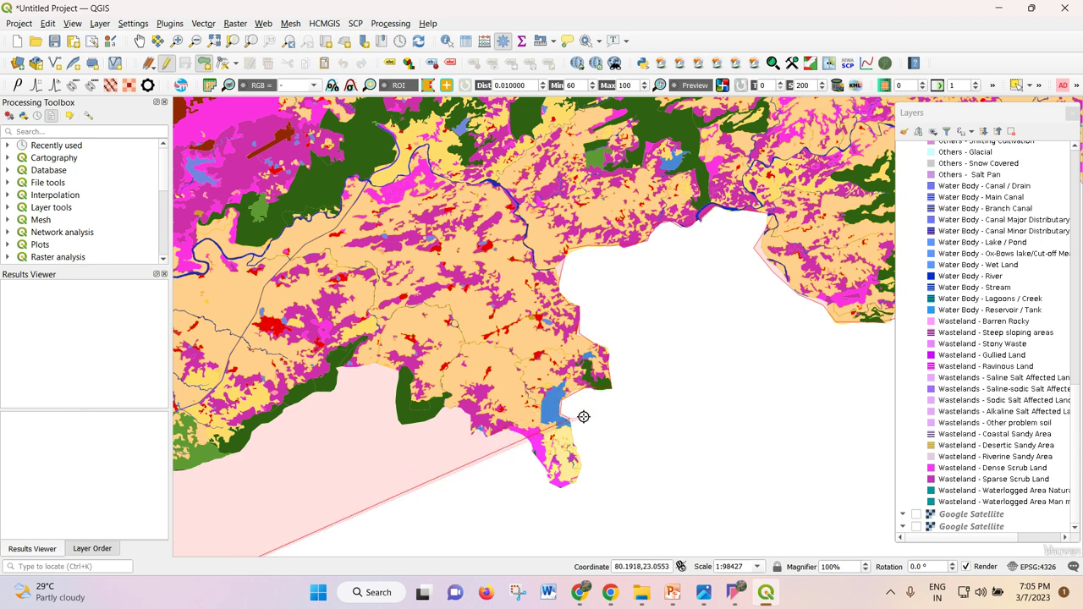
- Trace the polygon around the crop land lobe south of the small reservoir and west to the dark forest block's lower corner
scroll(667, 330, "down", 1)
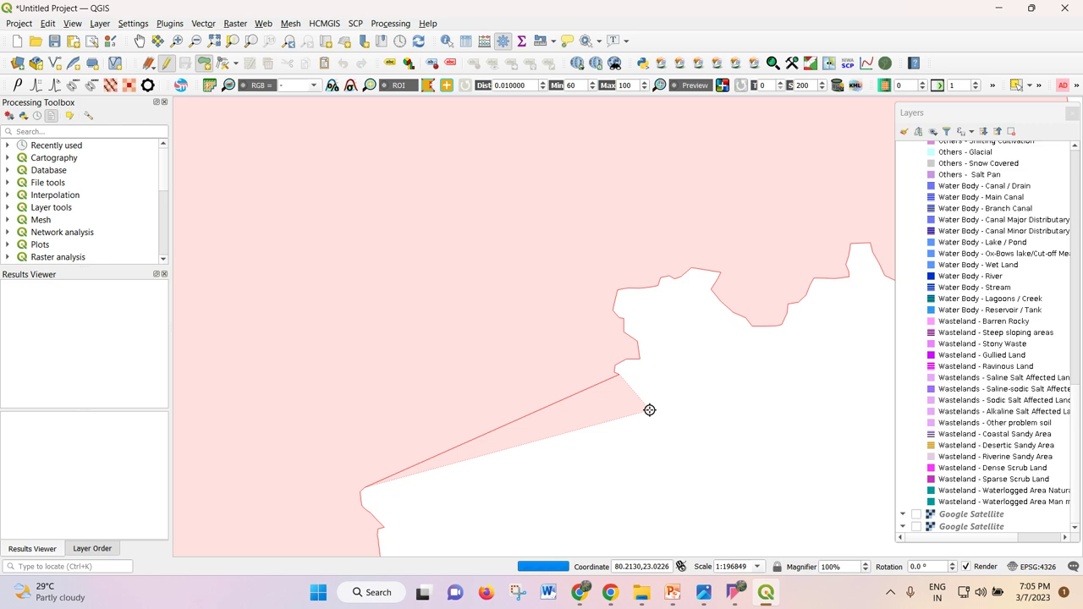
scroll(612, 409, "up", 2)
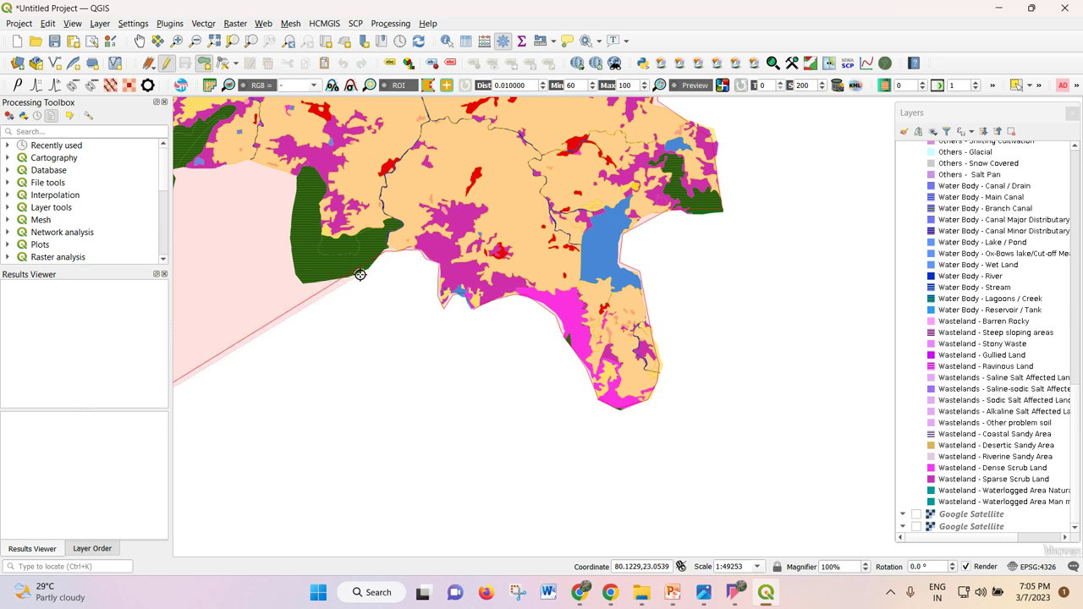
left_click(302, 280)
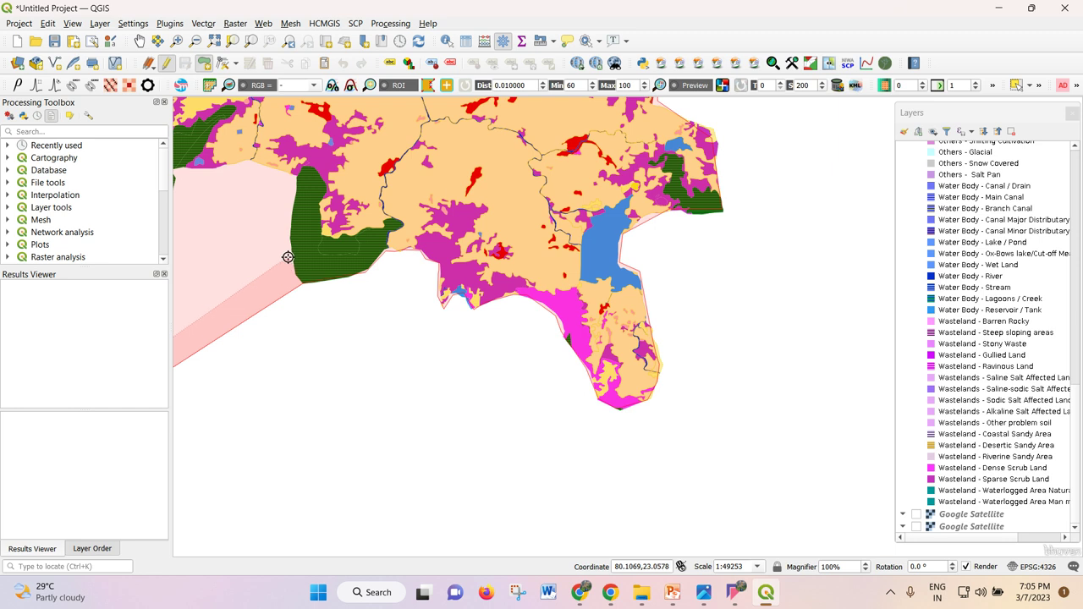
- Trace the polygon around the dark forest block and southwest along the forest strip to the light green forest, removing a misplaced vertex
scroll(294, 177, "down", 2)
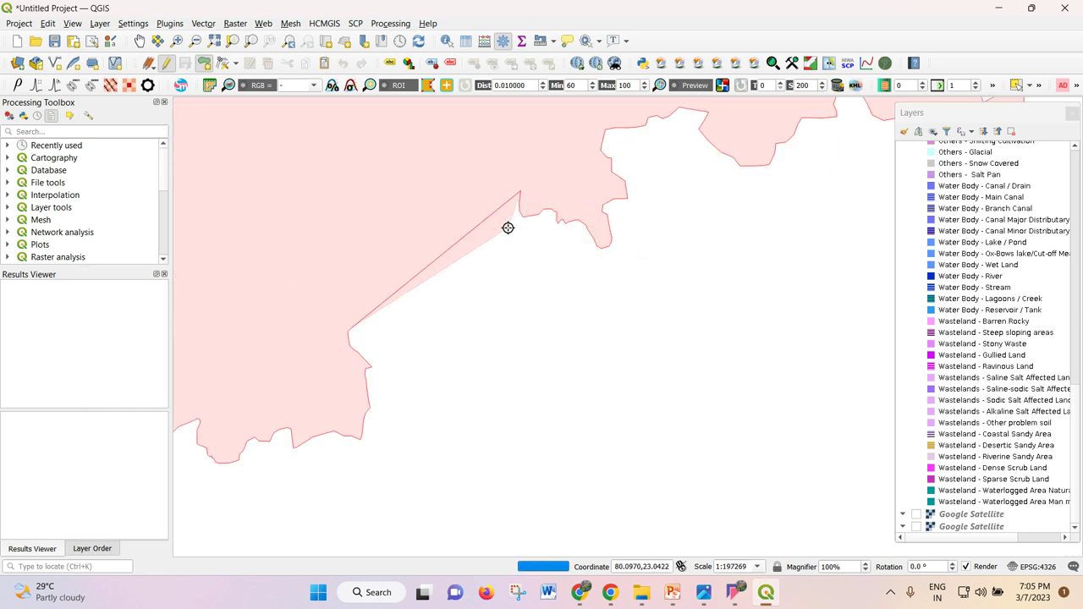
scroll(501, 193, "up", 1)
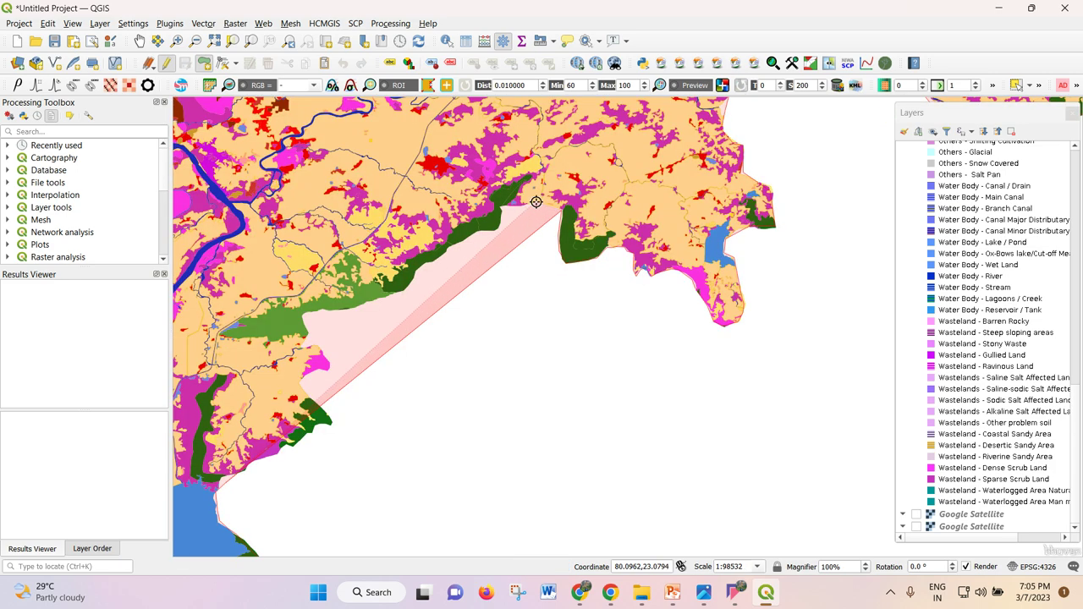
key("BackSpace")
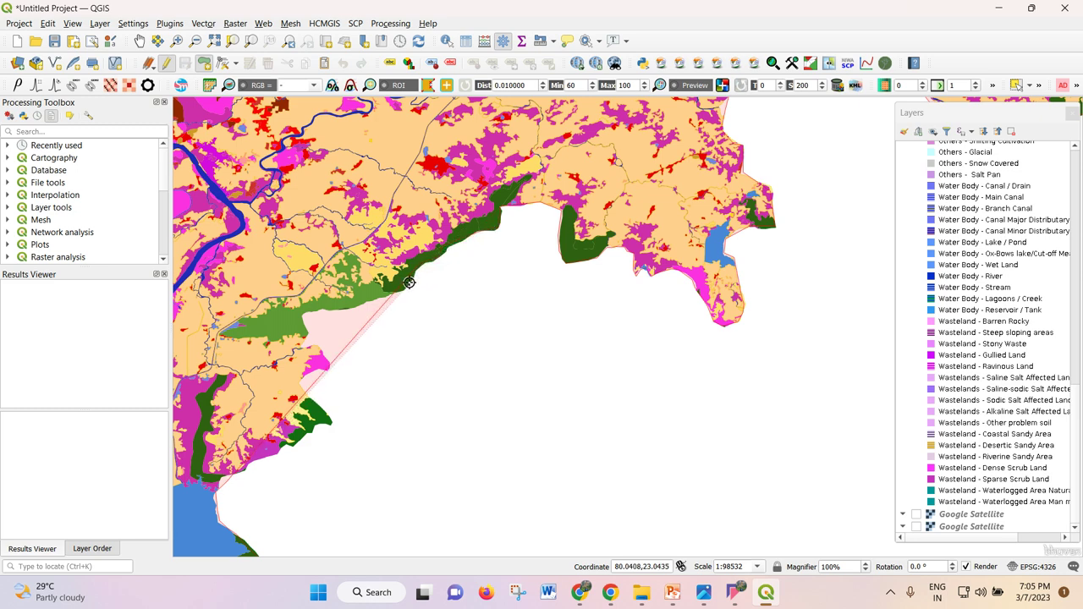
left_click(379, 298)
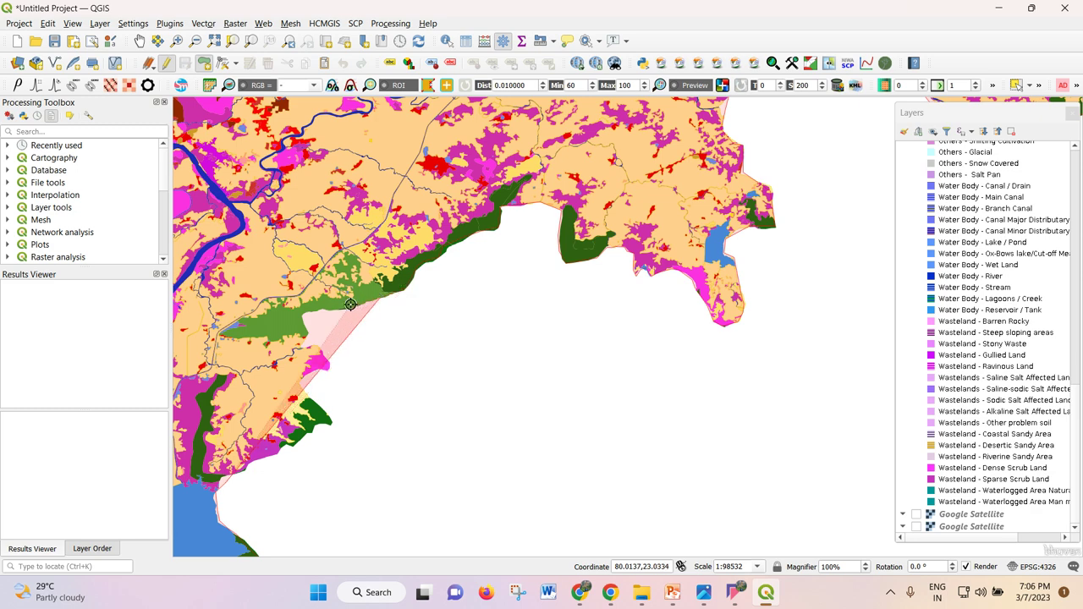
left_click(350, 304)
left_click(306, 322)
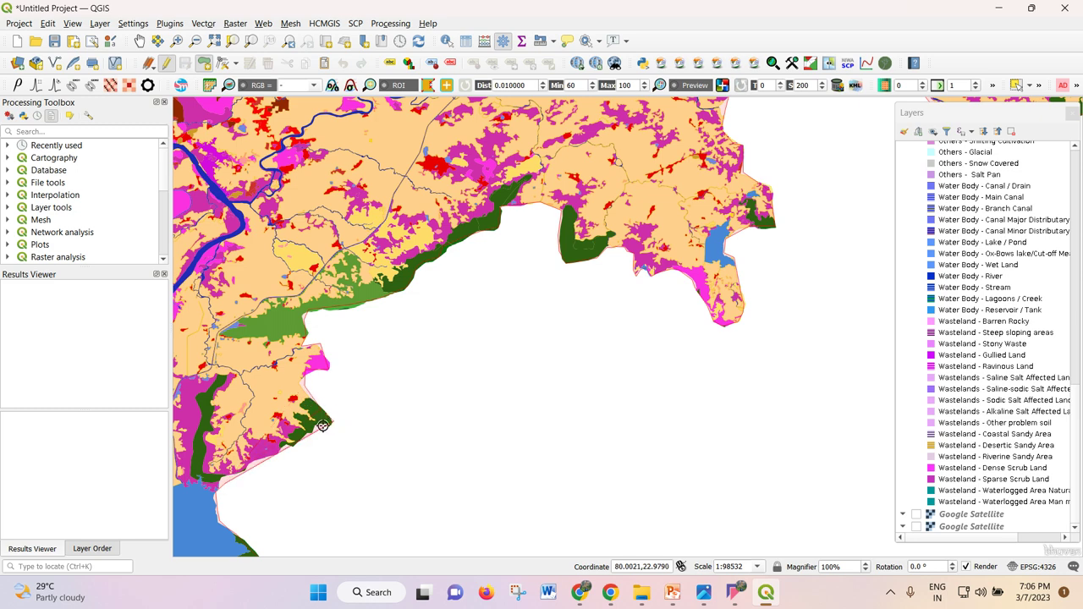
- Trace the polygon around the southwestern forest point down to the large reservoir and finish the shape at its starting point
left_click(290, 450)
key("space")
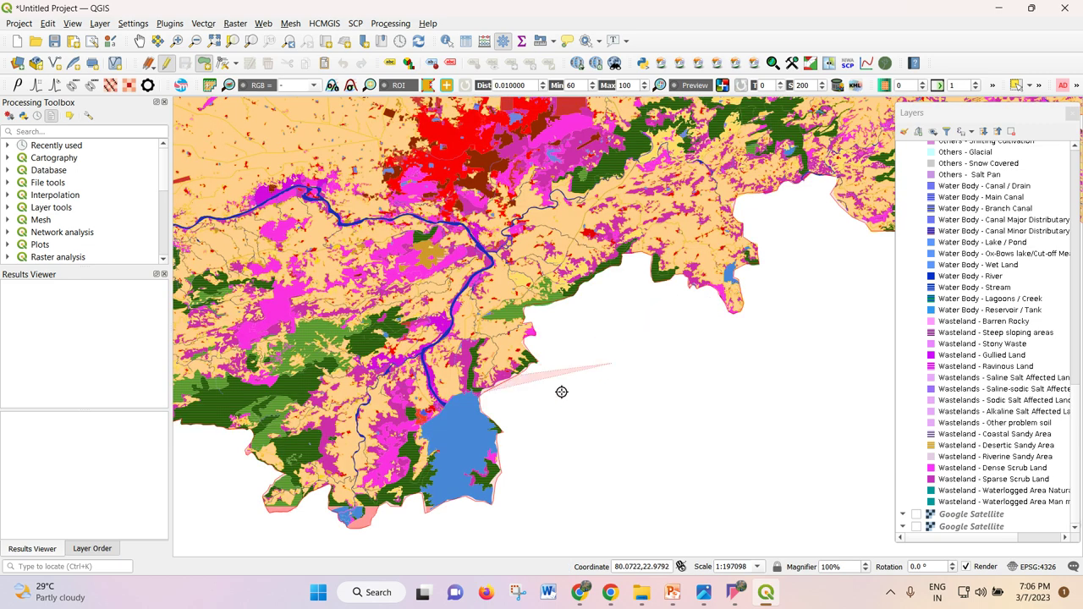
scroll(457, 423, "up", 2)
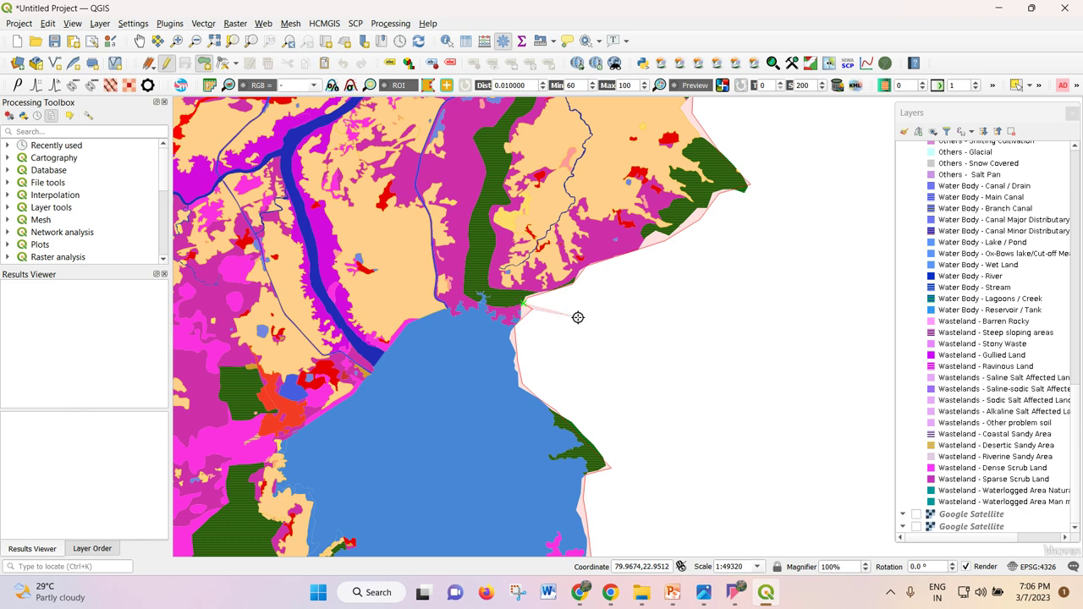
right_click(530, 304)
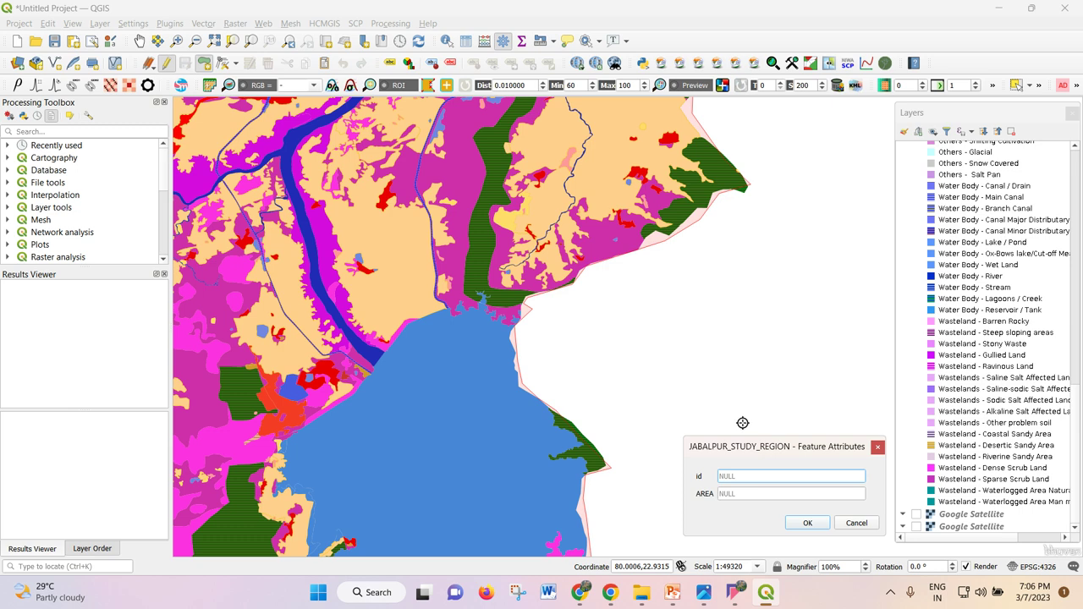
- Set the new feature's id to 1, leave AREA empty, and accept the feature attributes
left_click_drag(643, 178, 645, 180)
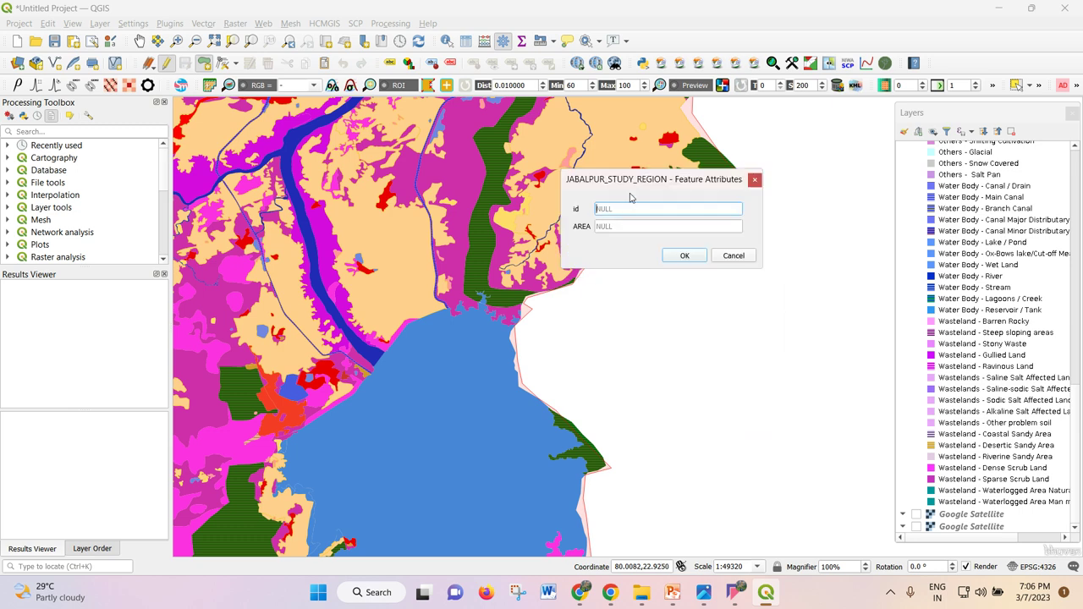
left_click(637, 210)
type("1")
left_click(636, 225)
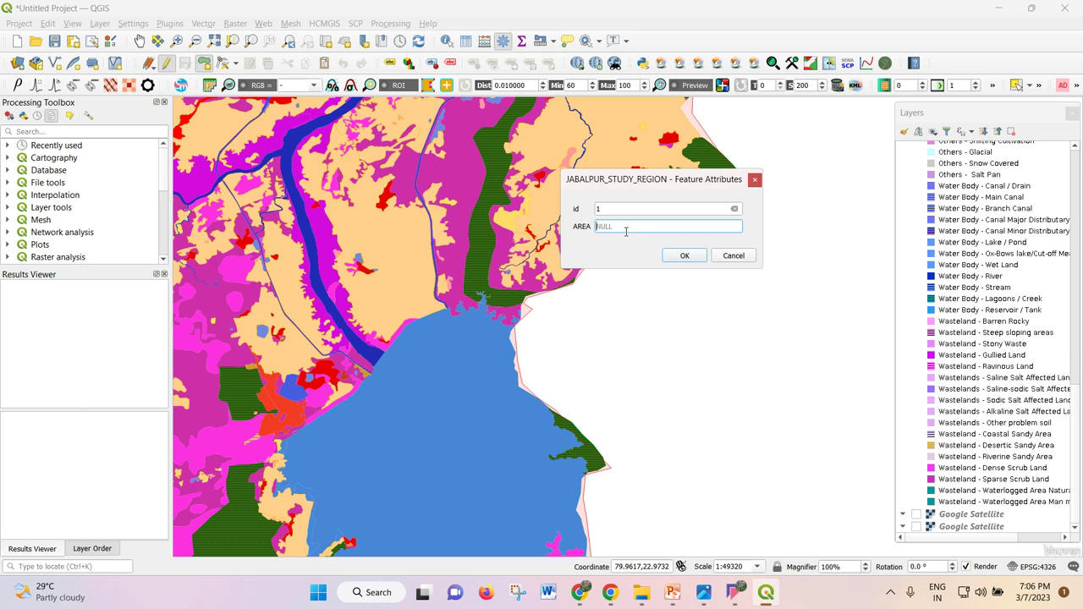
left_click(684, 257)
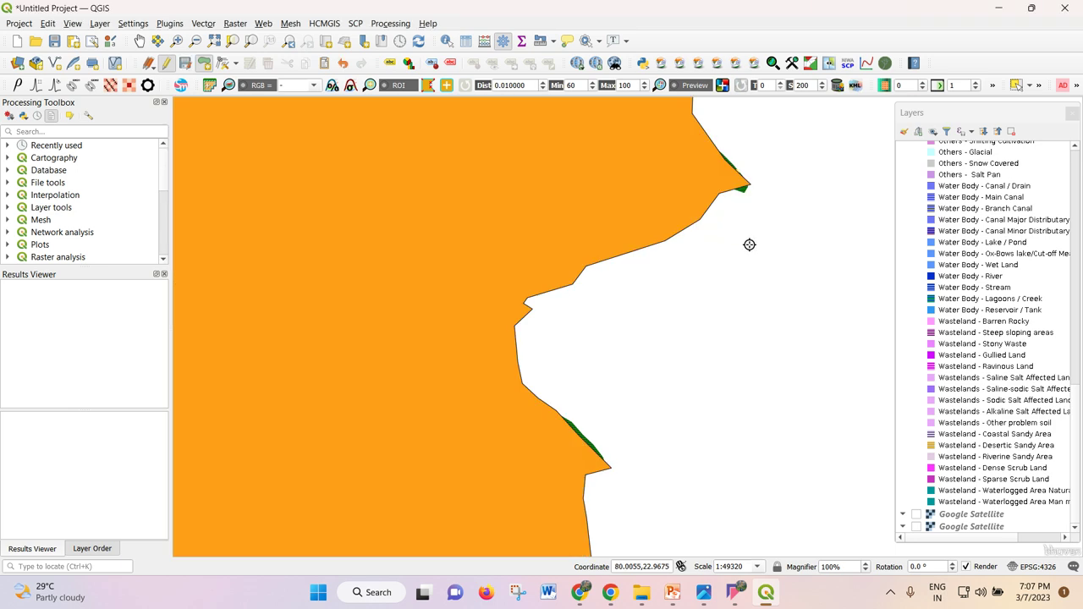
scroll(753, 243, "down", 2)
scroll(758, 243, "down", 1)
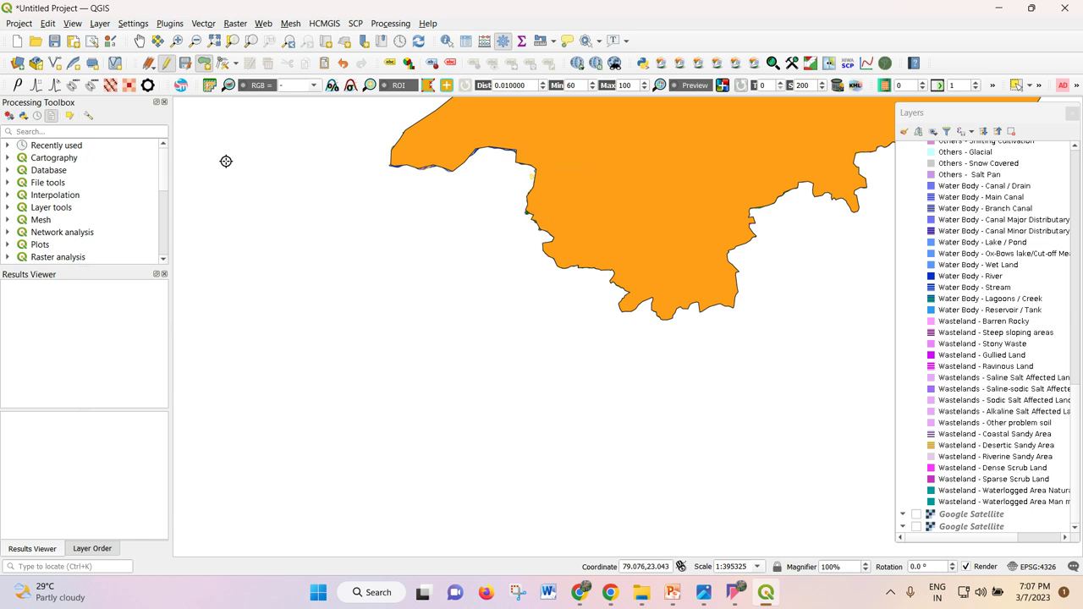
left_click(518, 231)
left_click(541, 294)
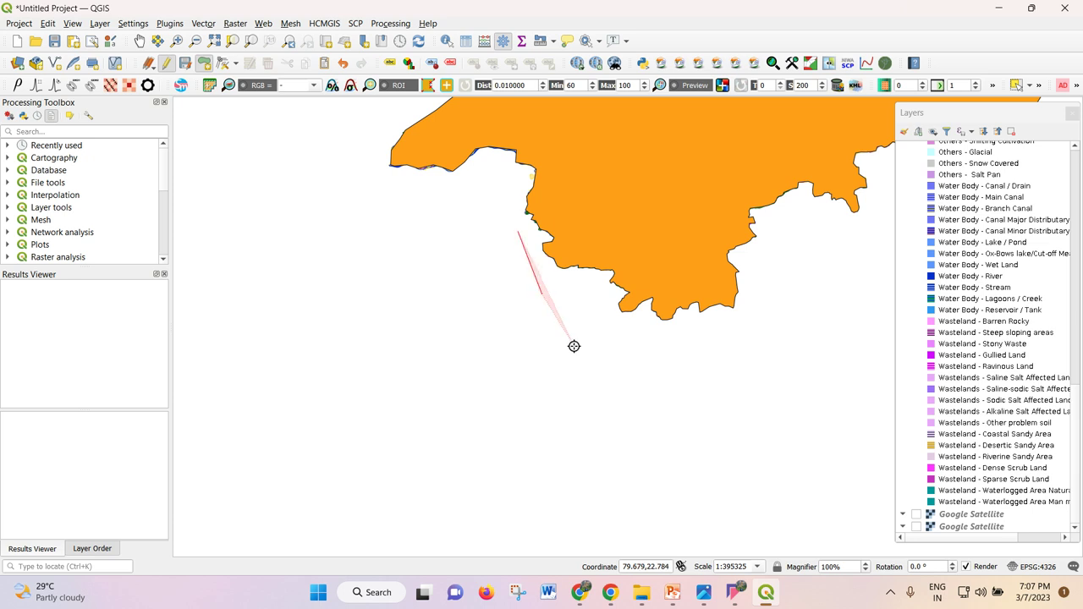
key("Escape")
- Stop digitizing, turn off editing for the JABALPUR_STUDY_REGION layer, and save its changes
scroll(384, 332, "down", 1)
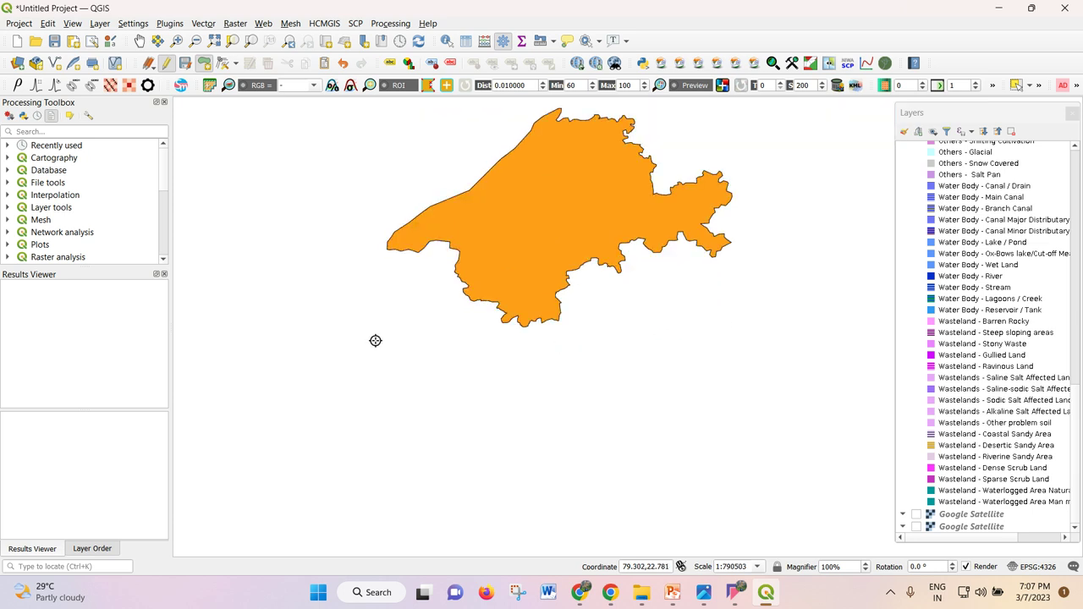
scroll(611, 140, "up", 1)
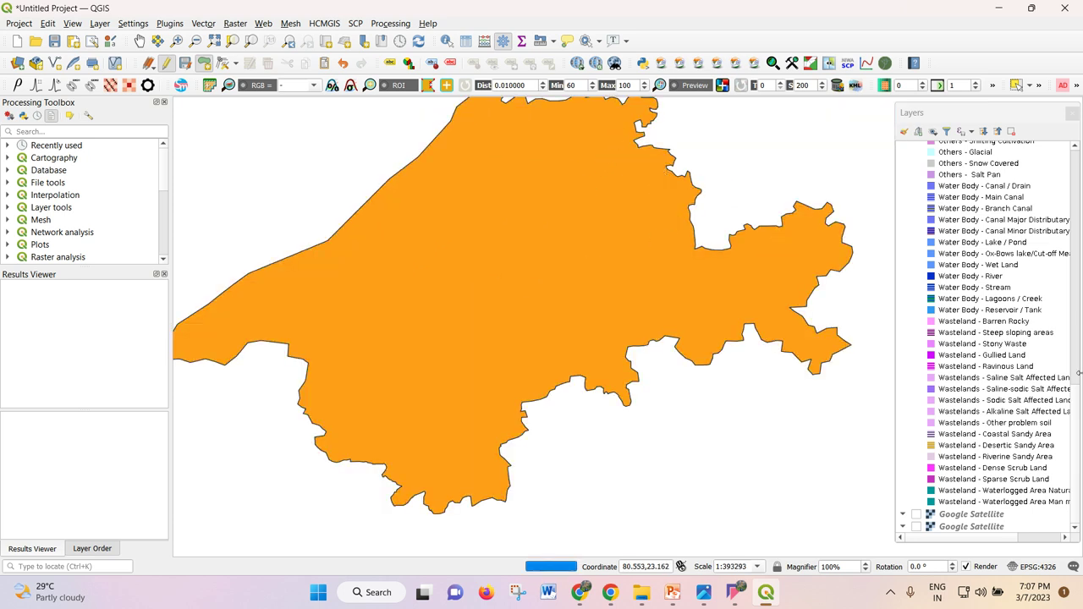
scroll(997, 317, "up", 15)
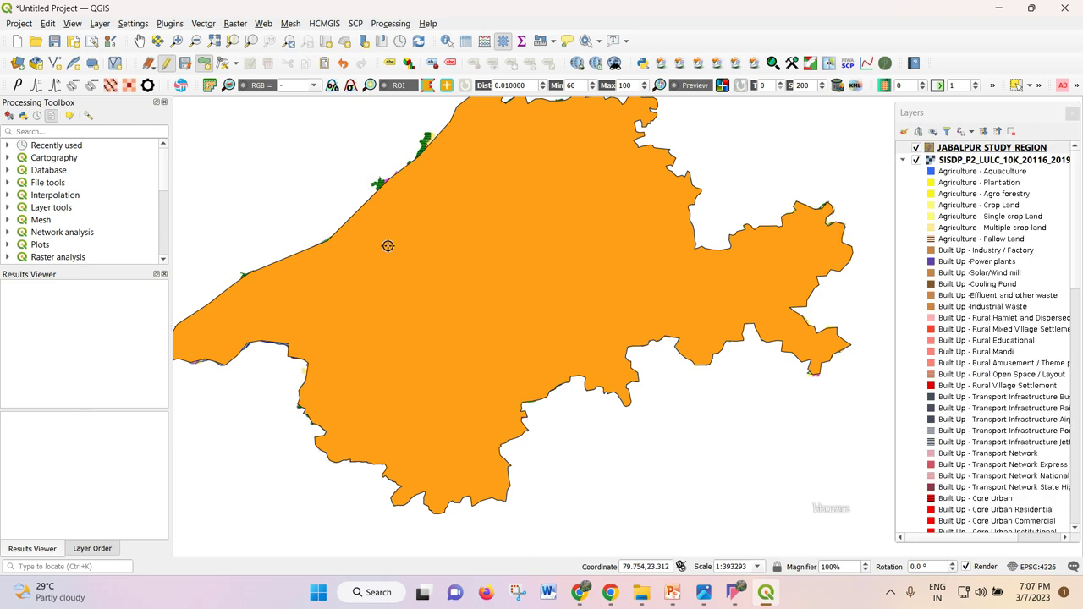
scroll(395, 248, "down", 1)
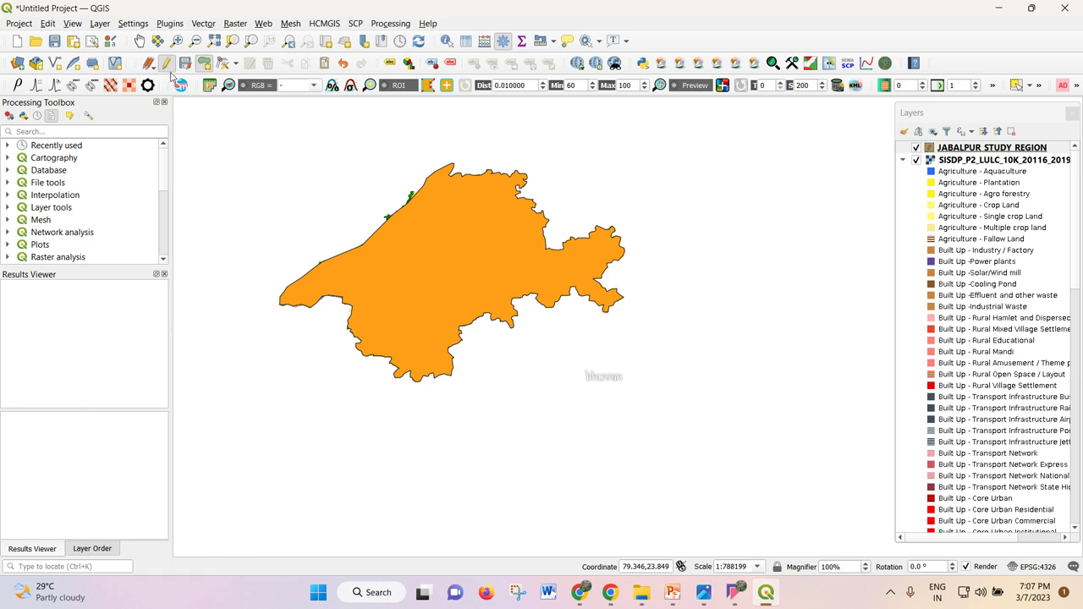
left_click(139, 41)
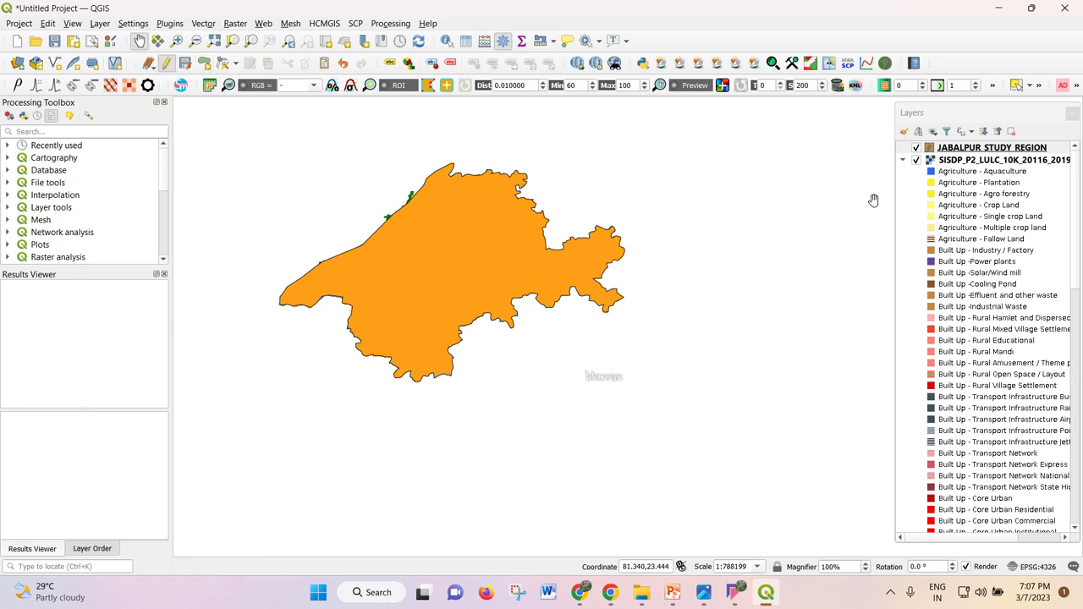
right_click(950, 151)
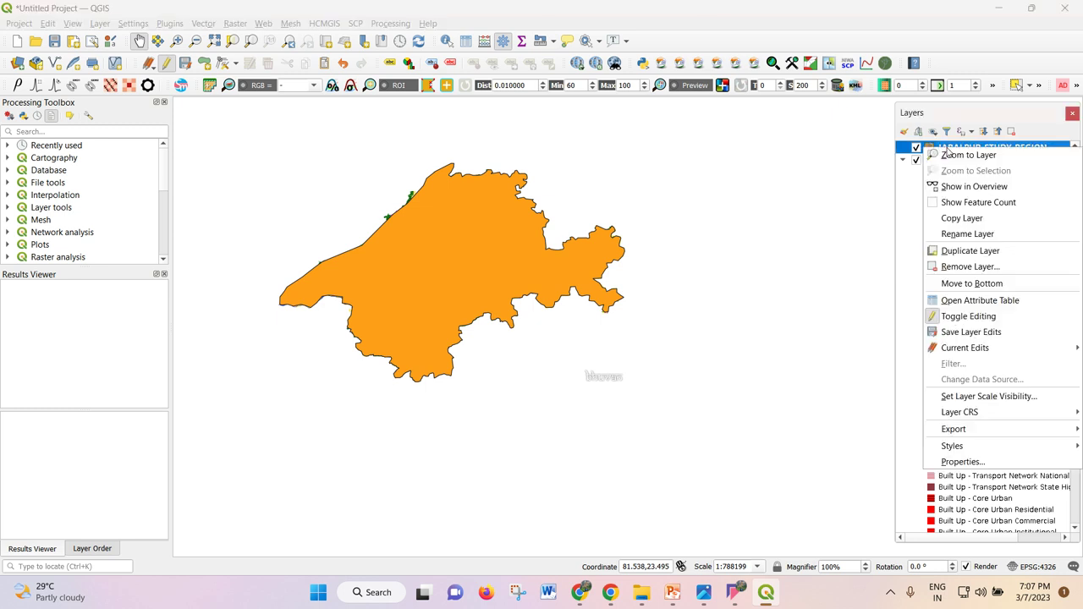
left_click(983, 317)
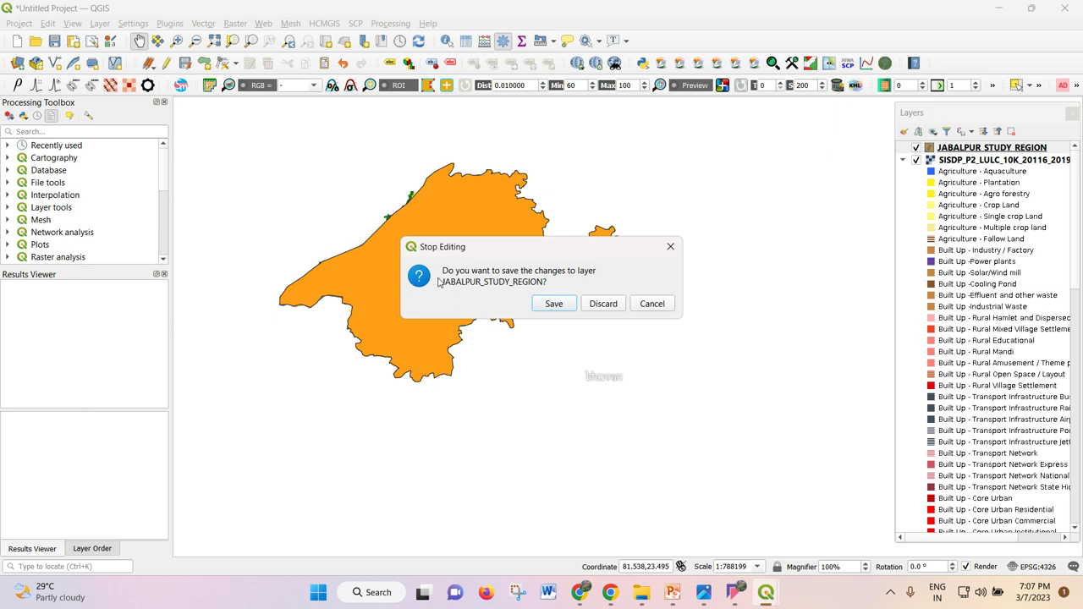
left_click(553, 304)
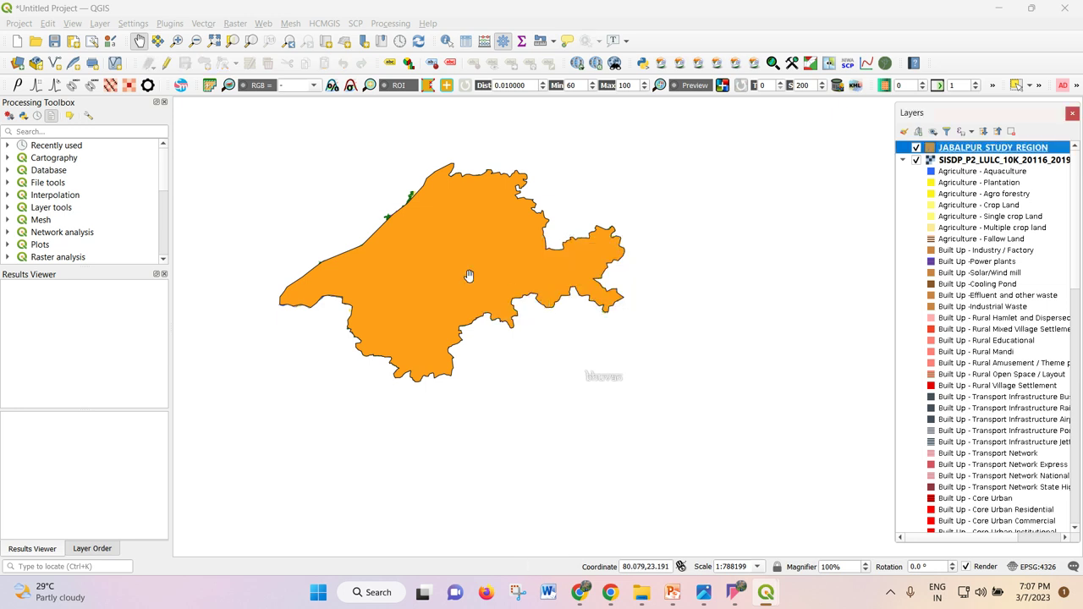
- Open the layer properties of JABALPUR_STUDY_REGION and show the Simple Fill settings in its symbology
scroll(405, 284, "up", 1)
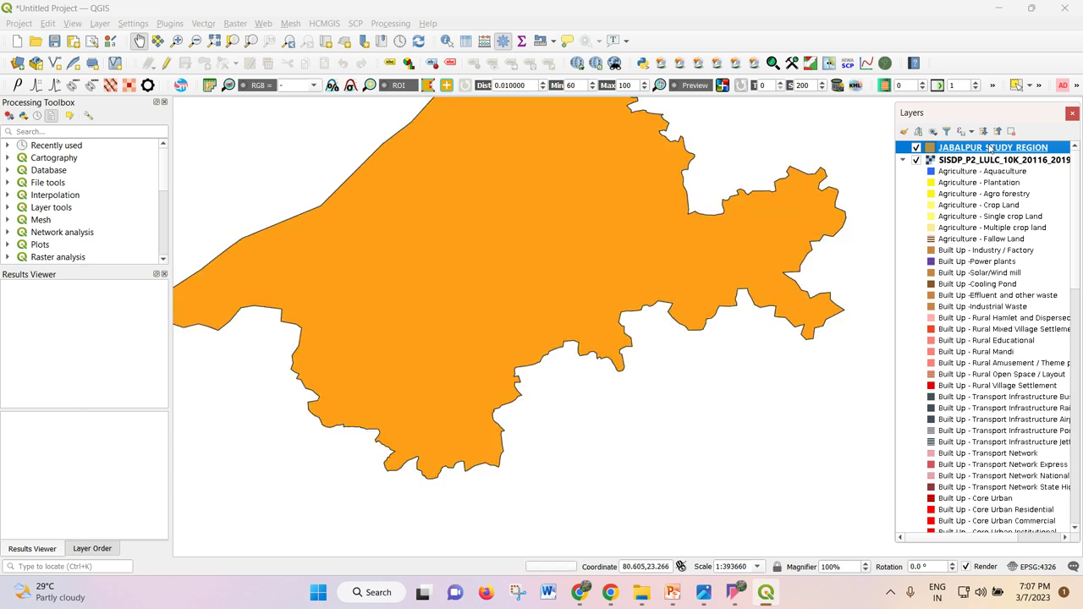
right_click(982, 149)
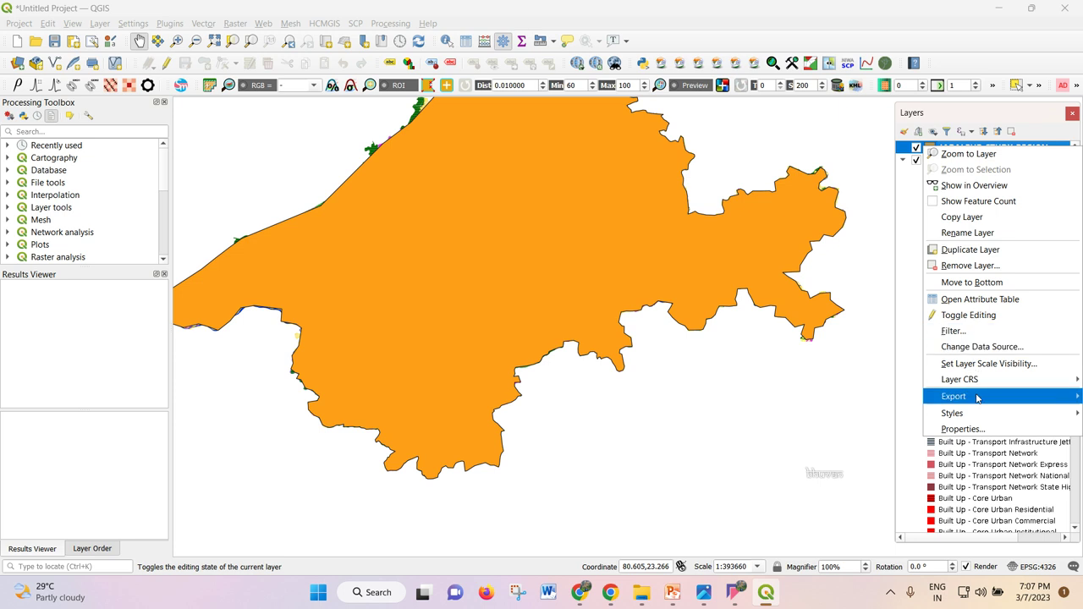
left_click(965, 429)
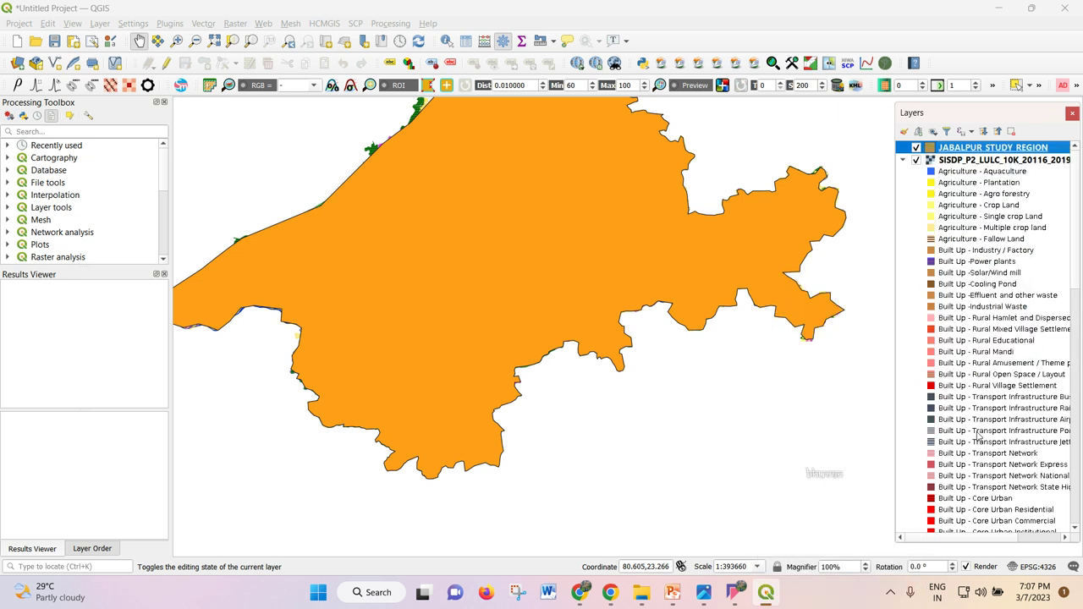
left_click_drag(618, 172, 533, 87)
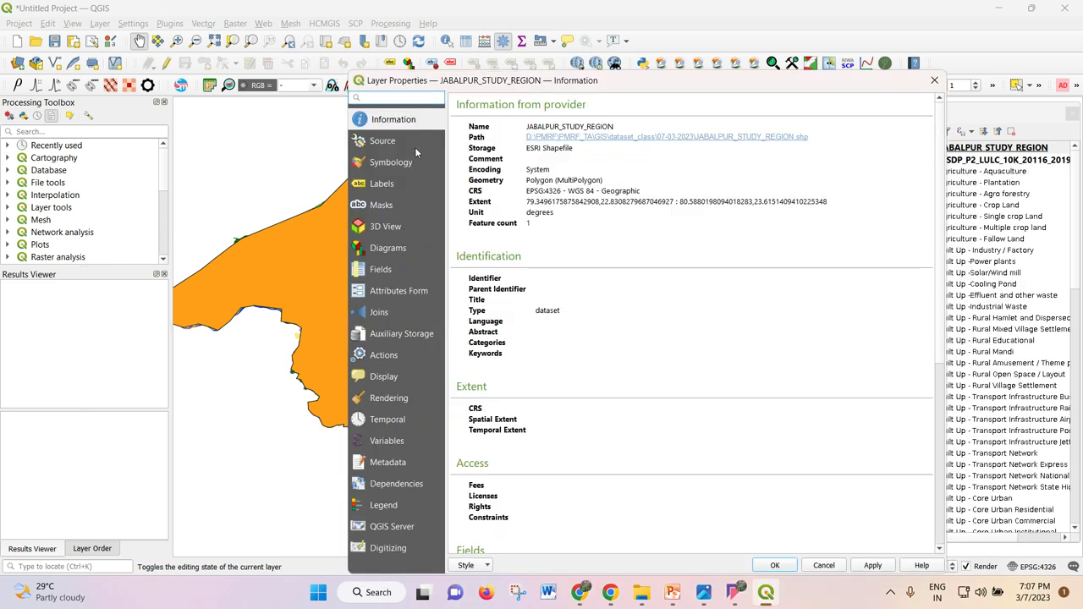
left_click(391, 162)
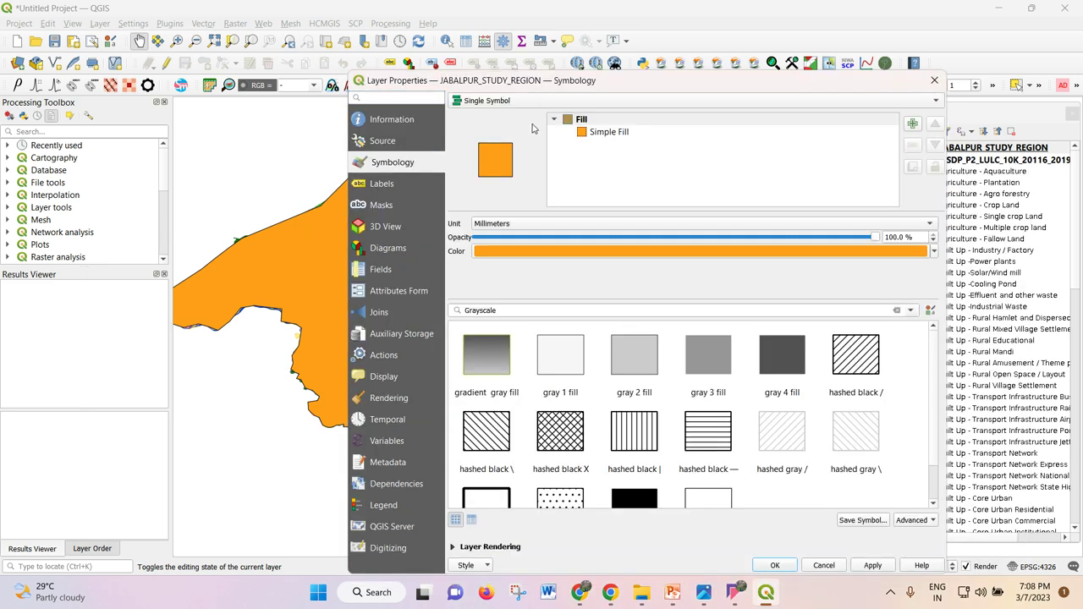
left_click(605, 133)
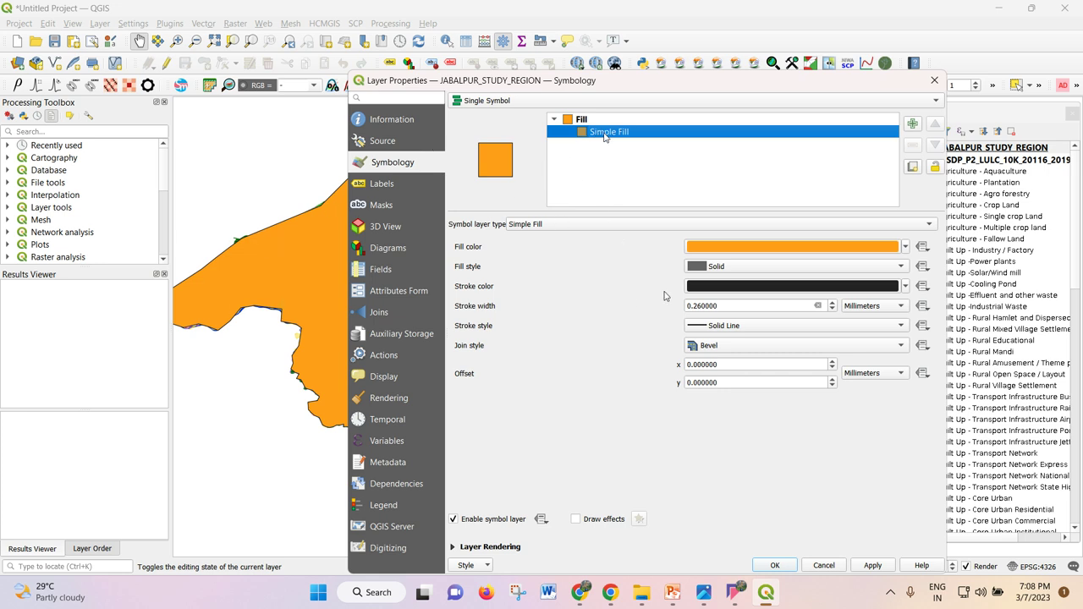
- Make the study region's fill fully transparent by setting the fill color's opacity to 0%
left_click(718, 253)
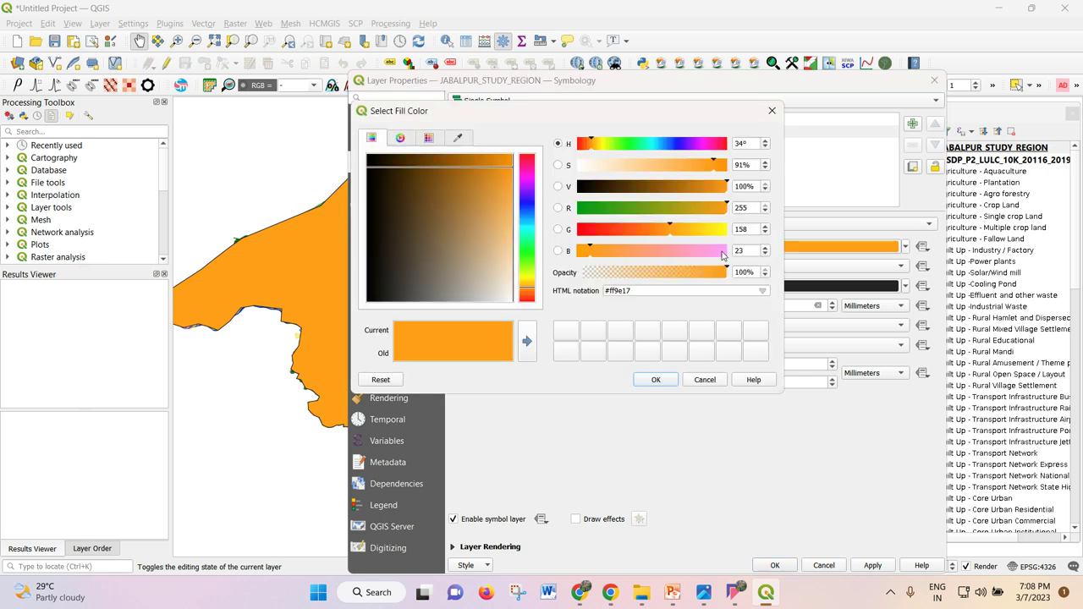
left_click(772, 112)
left_click(616, 134)
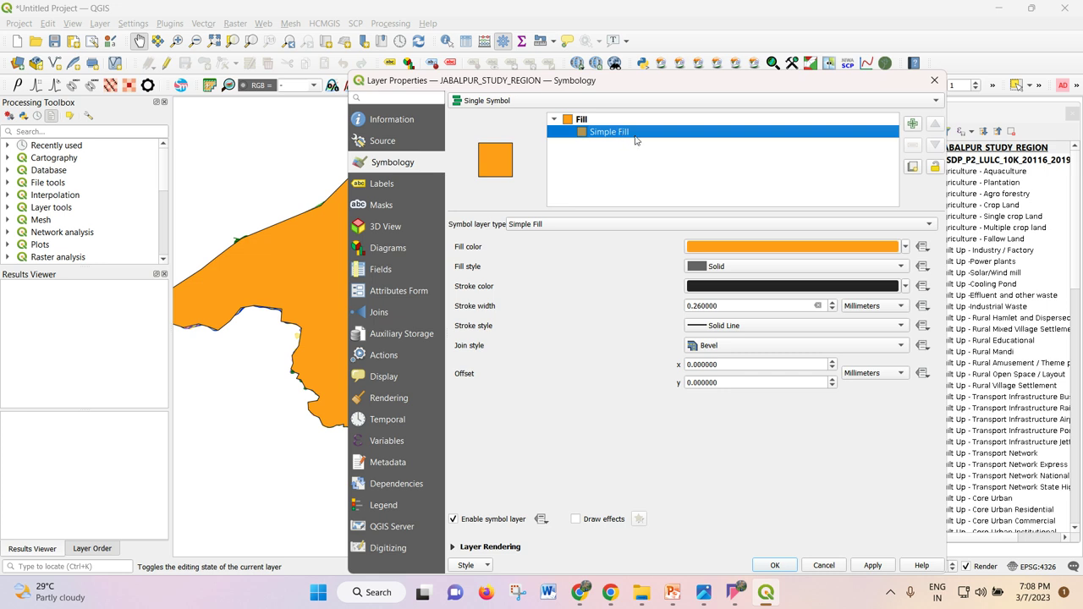
left_click(733, 247)
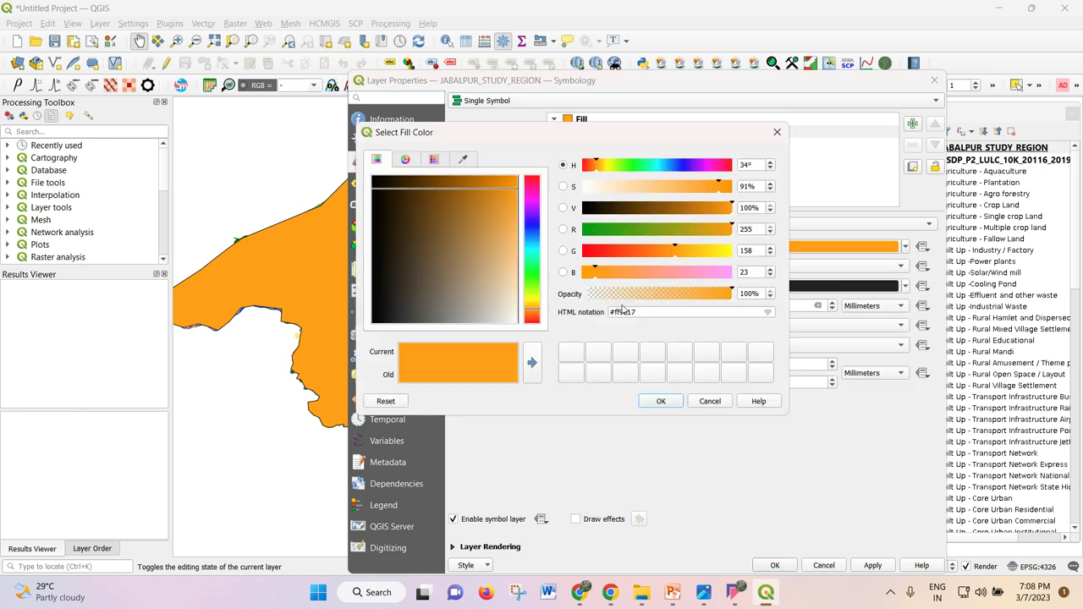
left_click_drag(641, 298, 581, 303)
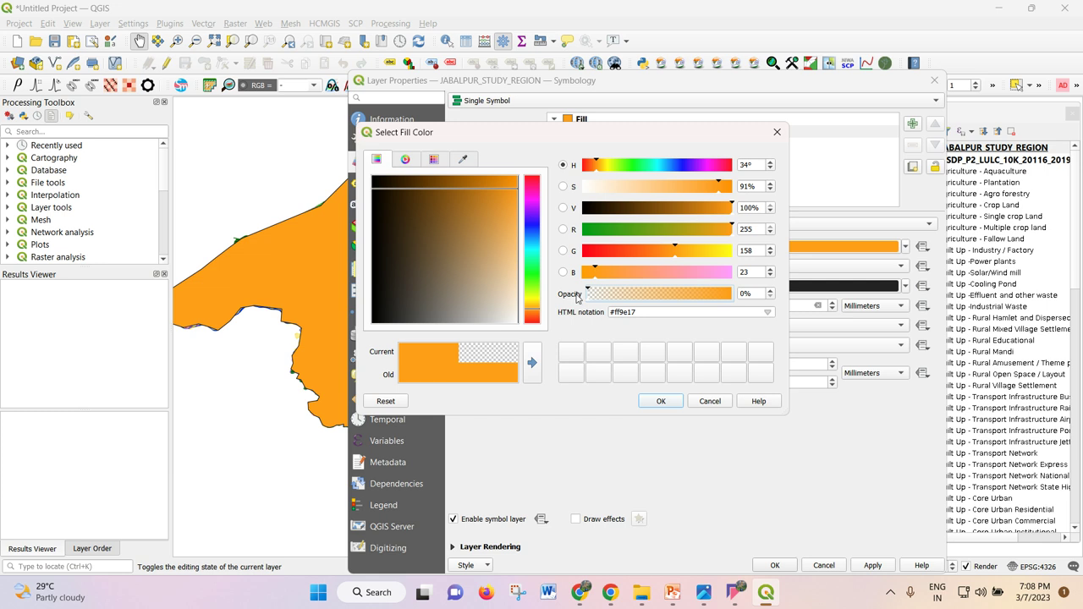
left_click(662, 402)
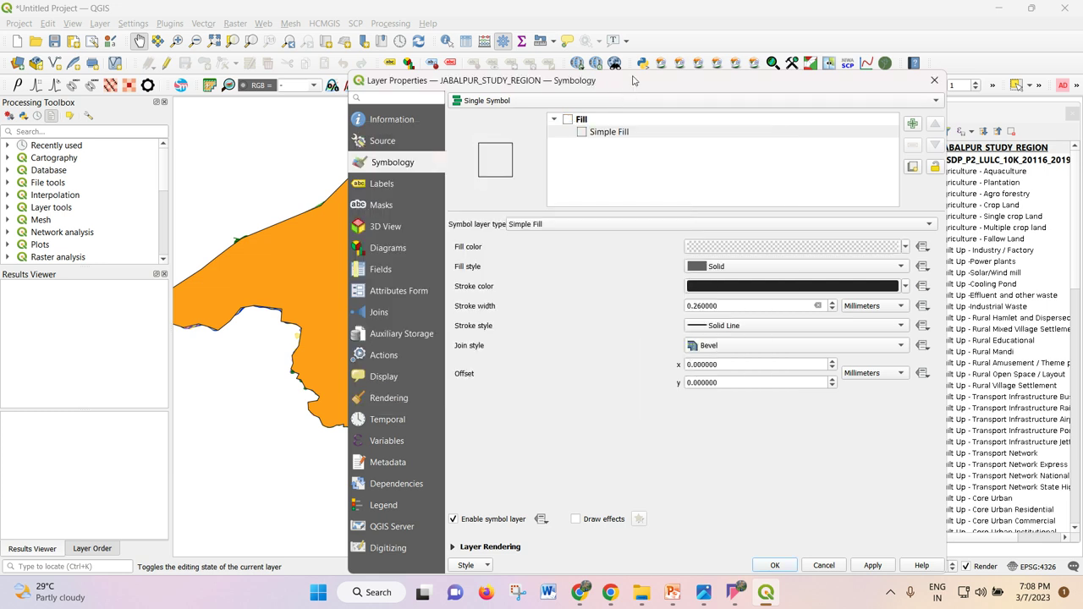
left_click_drag(633, 80, 627, 39)
left_click(717, 246)
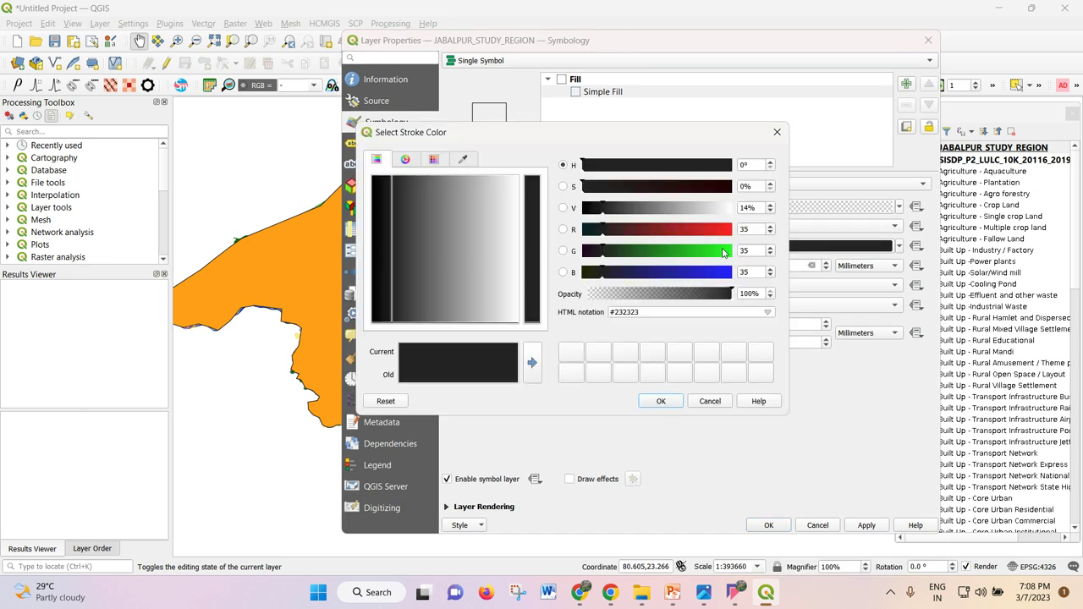
left_click_drag(688, 234, 729, 234)
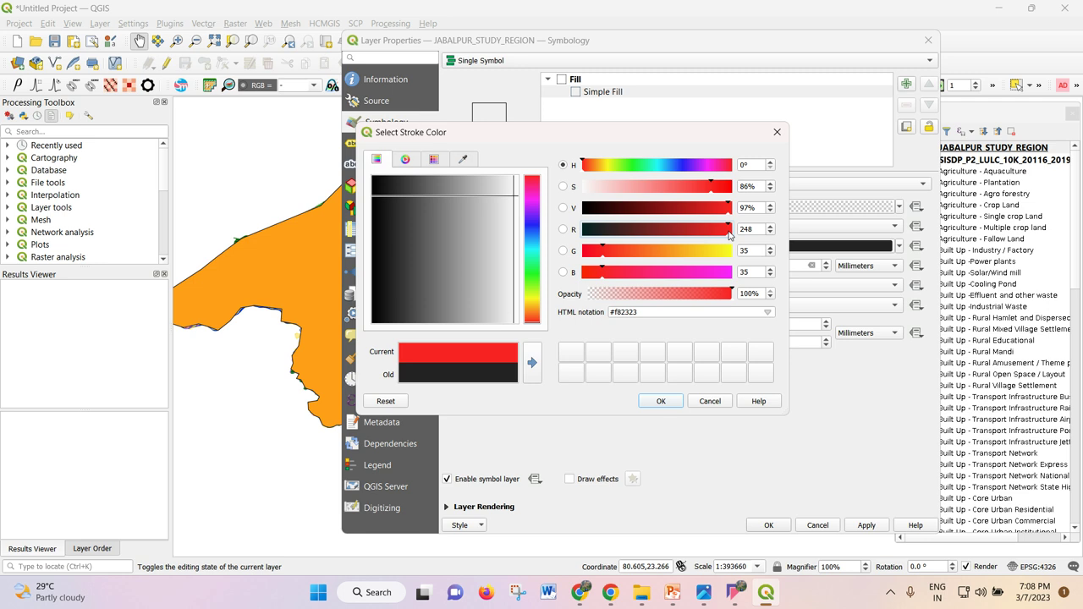
left_click(778, 132)
- Set the simple fill's stroke color to red, #e52323
left_click(724, 250)
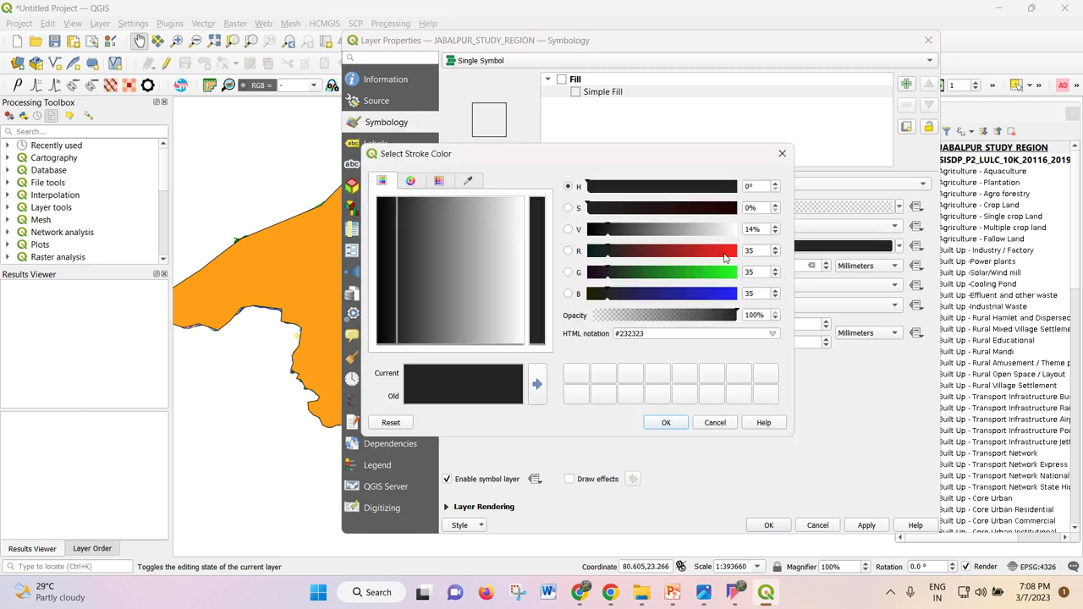
left_click(725, 252)
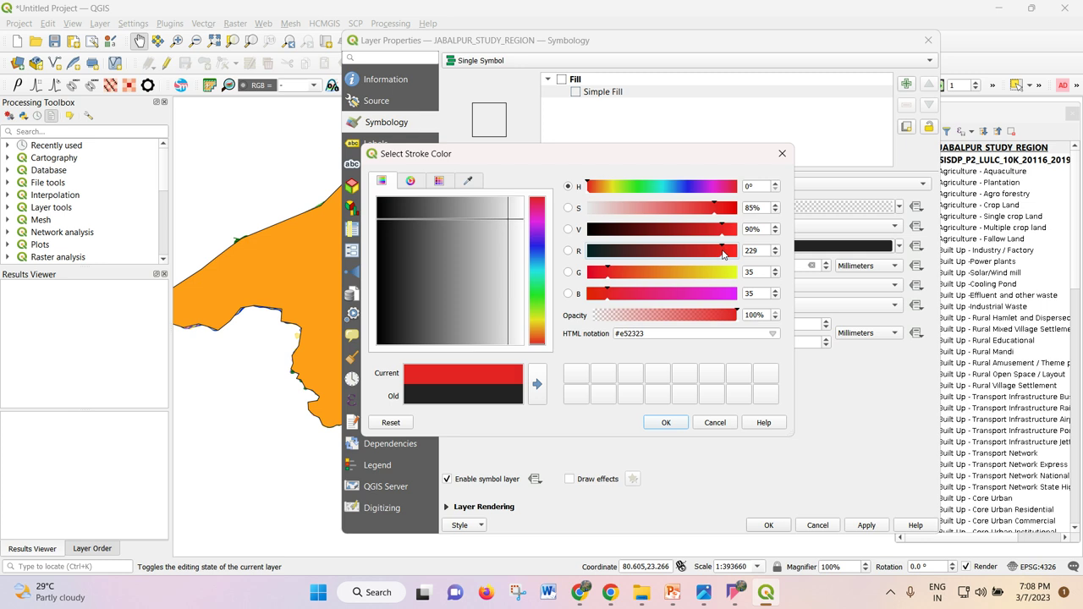
left_click(664, 424)
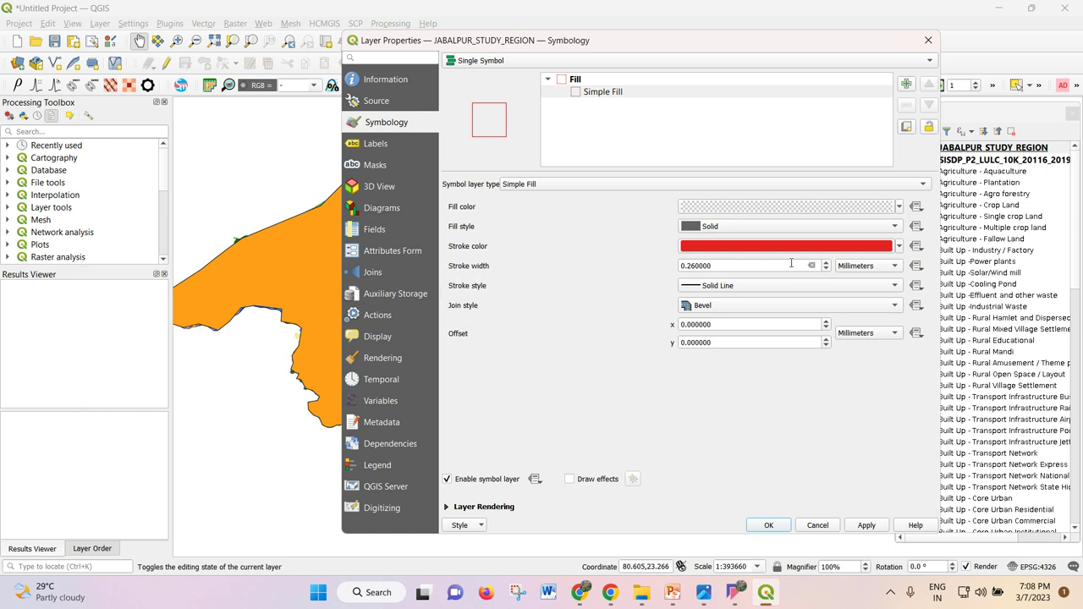
- Set the stroke width to 0.5 millimeters, keep the Millimeters unit, and apply and accept the symbology
left_click(827, 263)
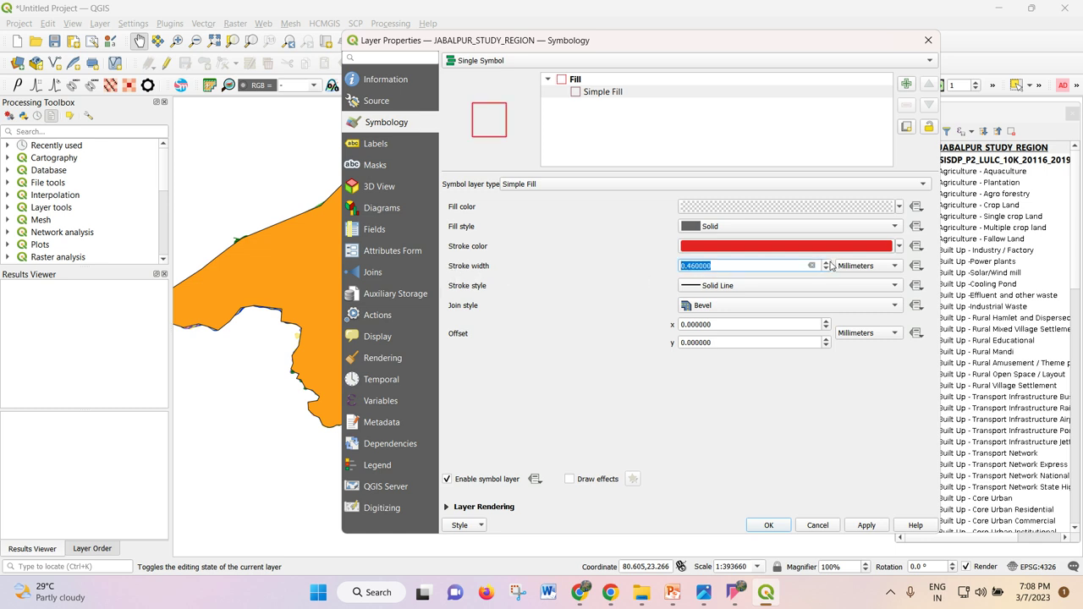
left_click(701, 267)
key("BackSpace")
key("BackSpace")
key("BackSpace")
key("BackSpace")
key("BackSpace")
key("BackSpace")
key("BackSpace")
type("0.5")
left_click(863, 265)
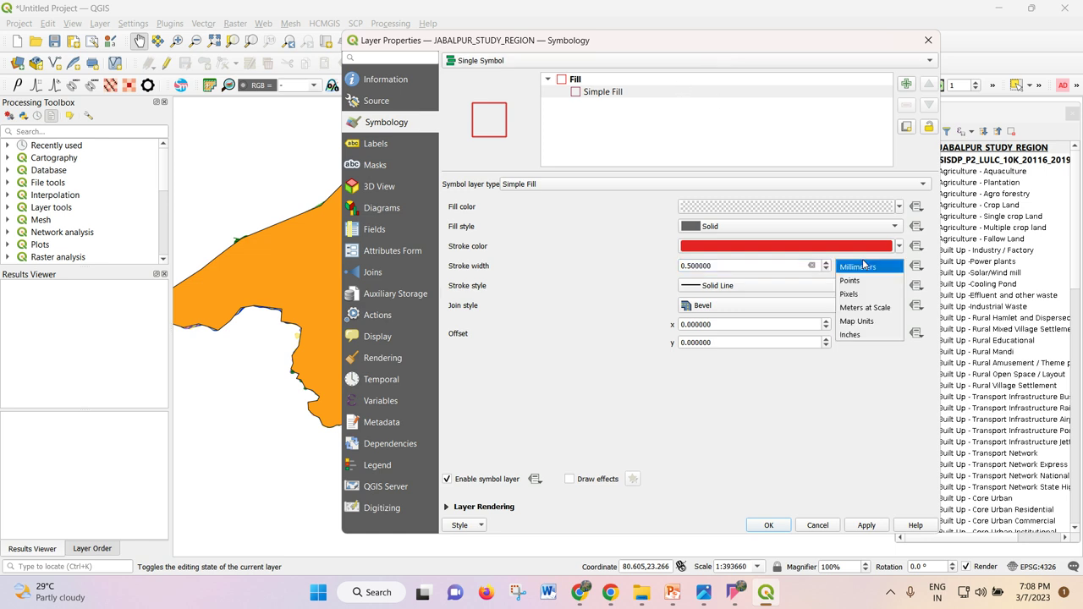
left_click(848, 396)
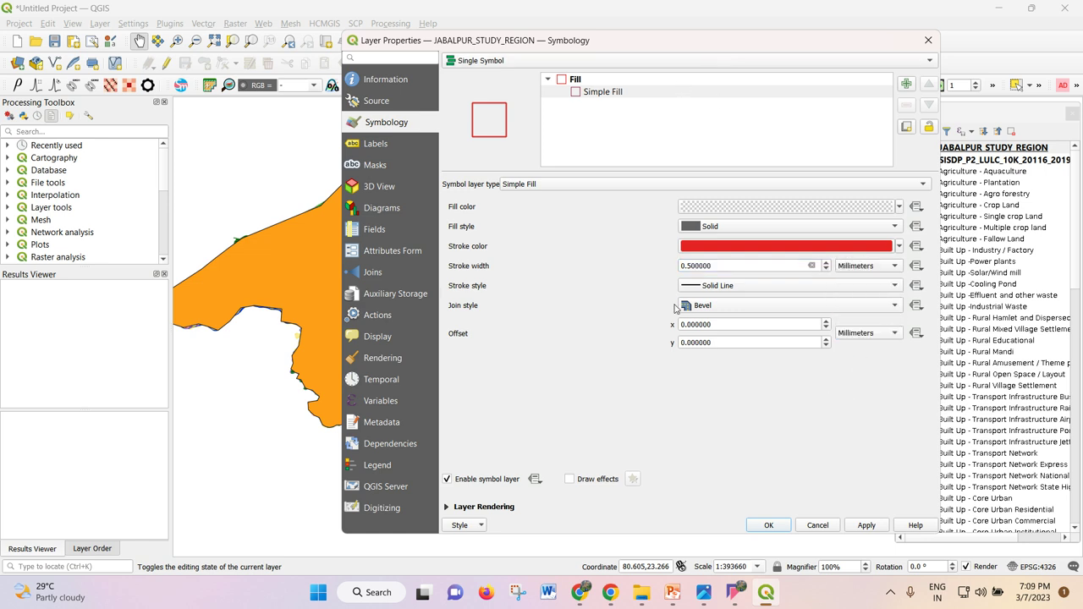
left_click(865, 526)
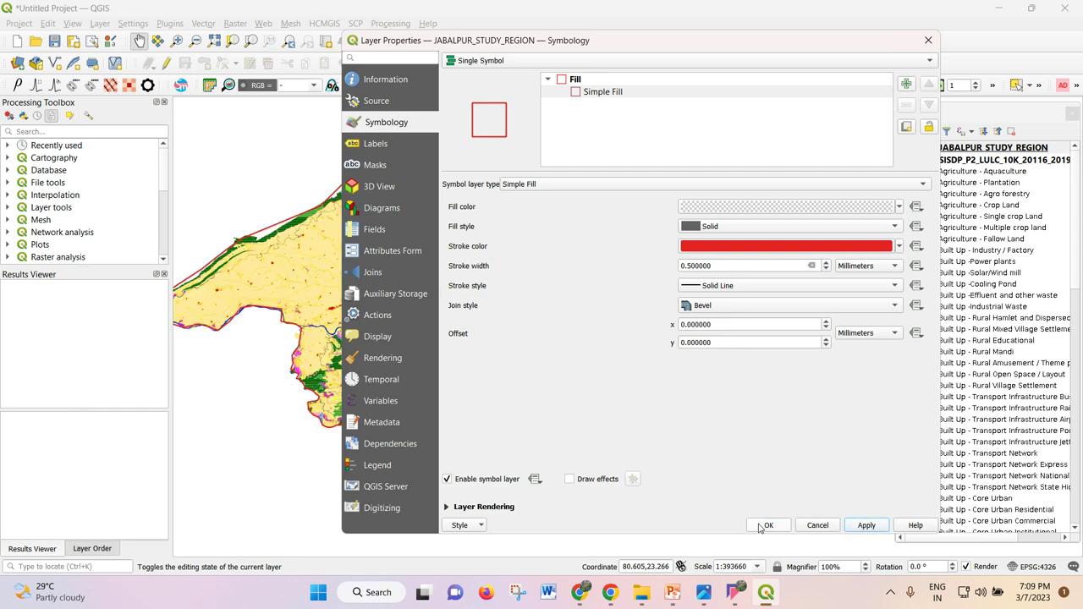
left_click(773, 528)
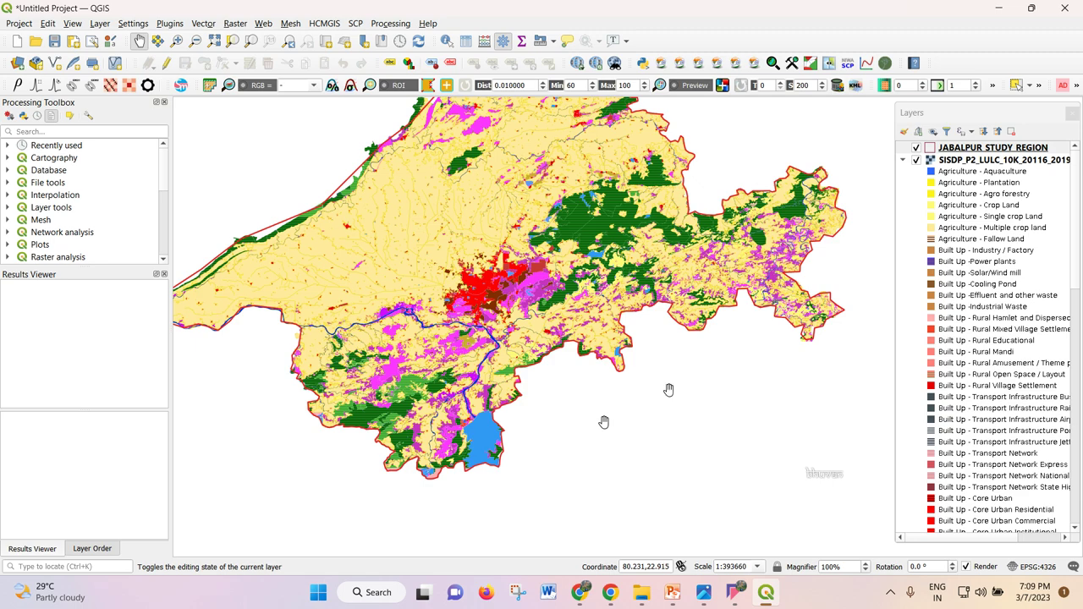
- Examine how well the red study region outline follows the edge of the land use layer, especially along the northwestern side
scroll(261, 217, "up", 2)
scroll(275, 245, "down", 2)
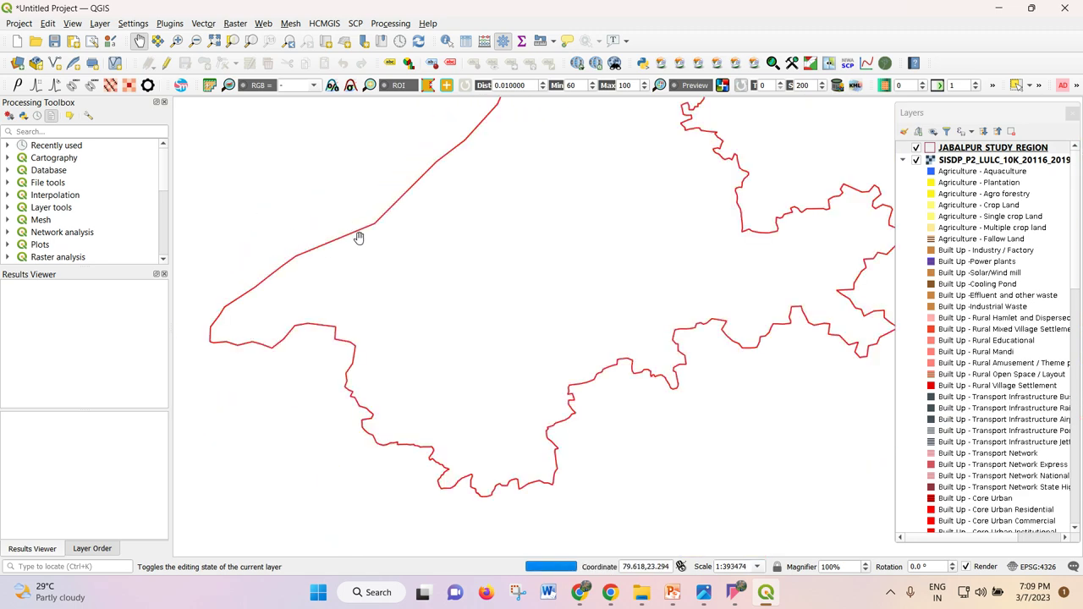
scroll(404, 312, "down", 1)
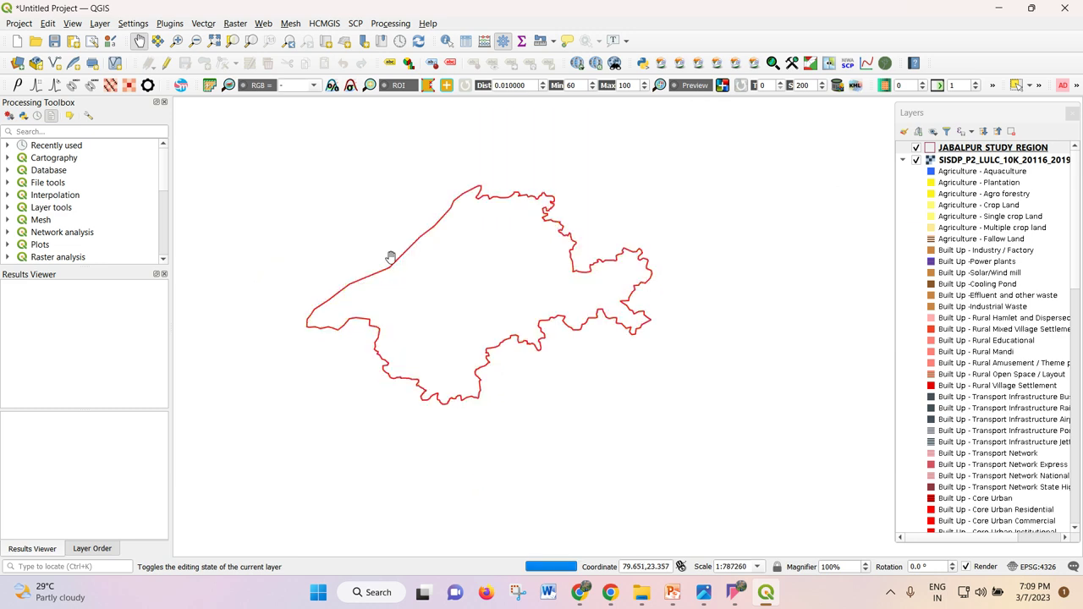
scroll(391, 258, "up", 1)
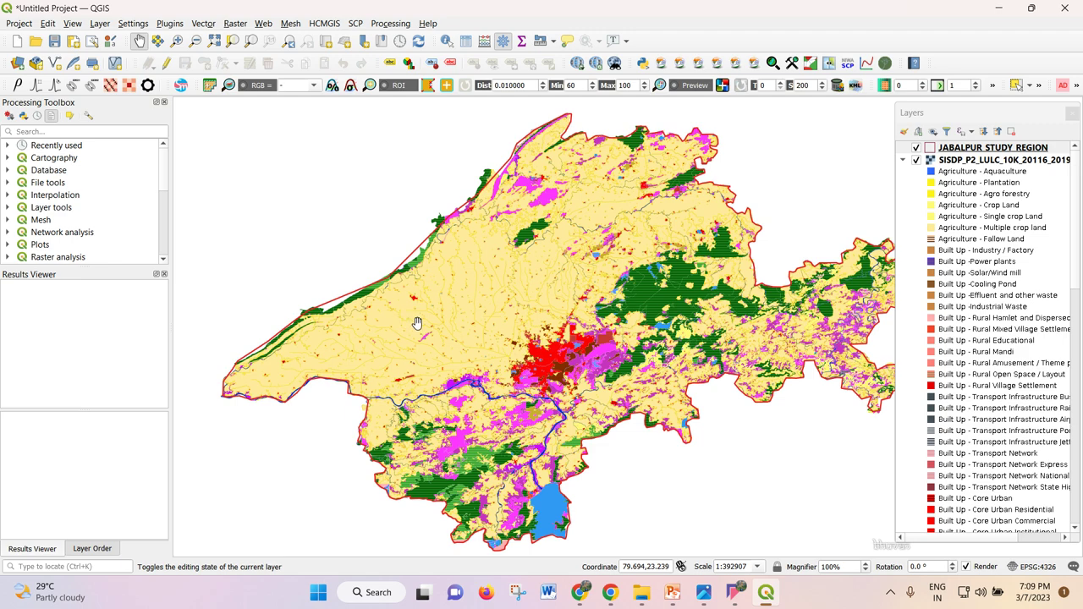
left_click_drag(515, 338, 497, 342)
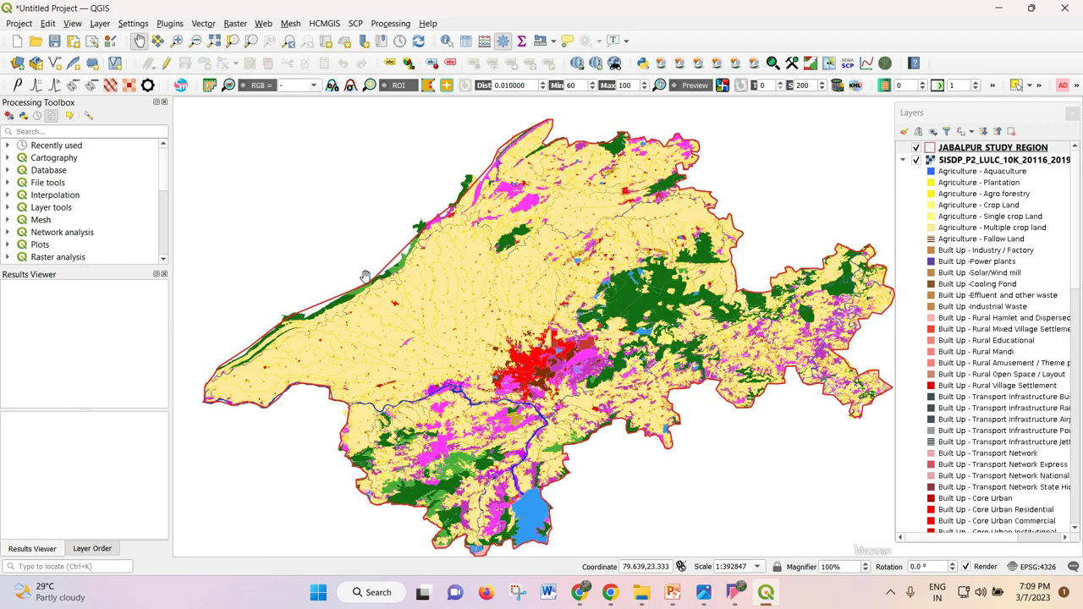
scroll(371, 287, "up", 1)
scroll(403, 286, "down", 1)
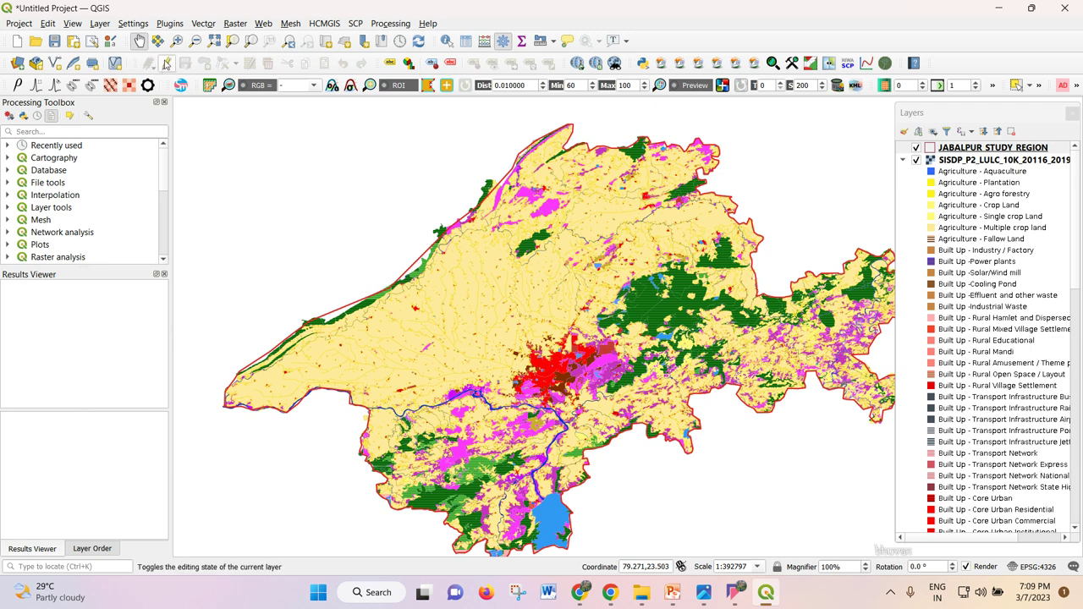
- Turn on editing for the JABALPUR_STUDY_REGION layer and activate the Vertex Tool for all layers
left_click(166, 64)
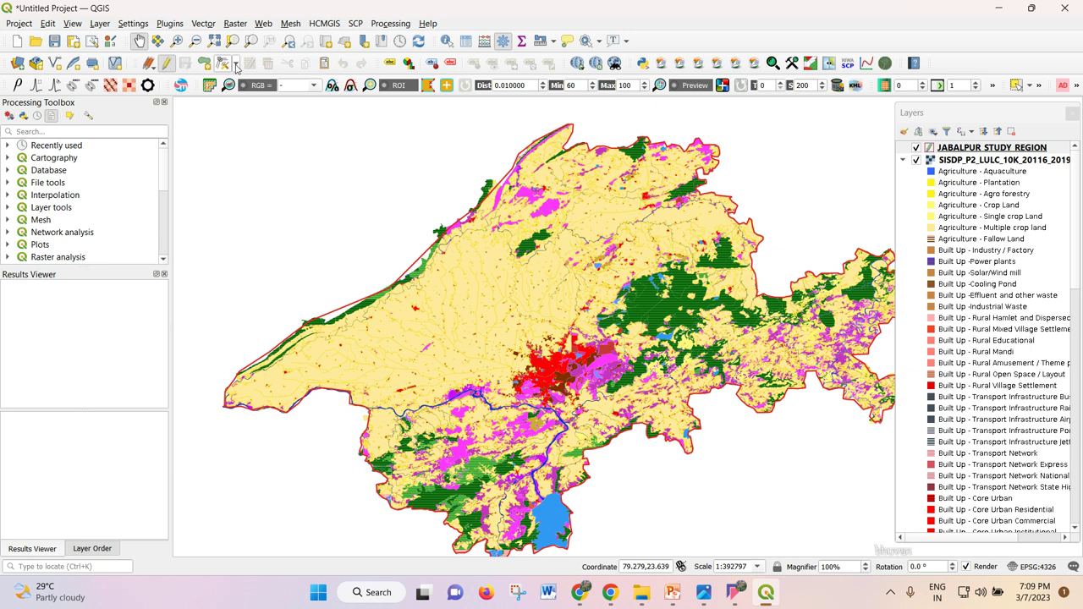
left_click(236, 67)
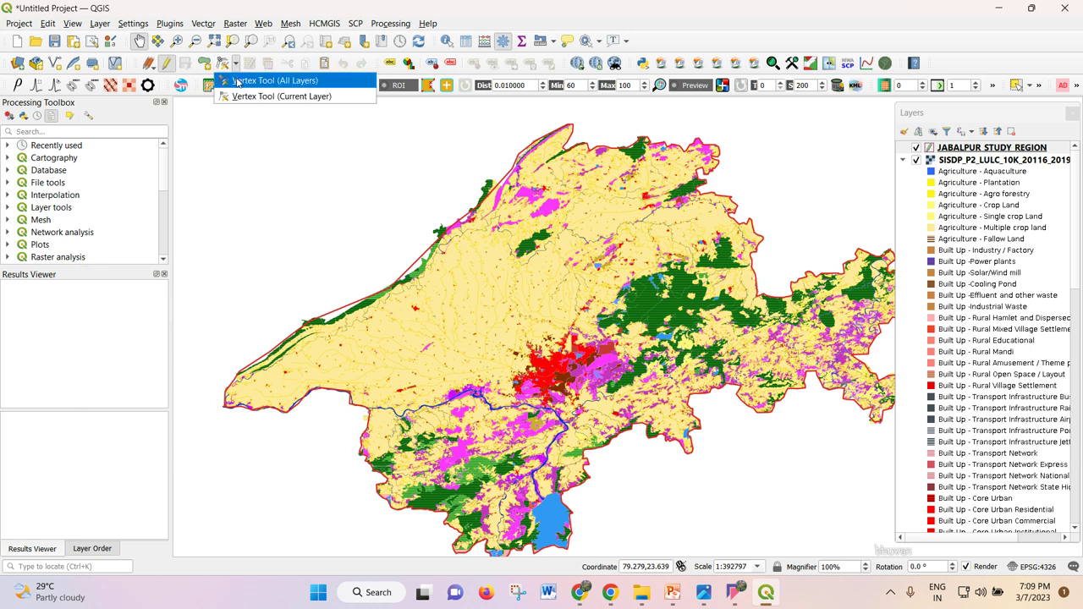
left_click(238, 81)
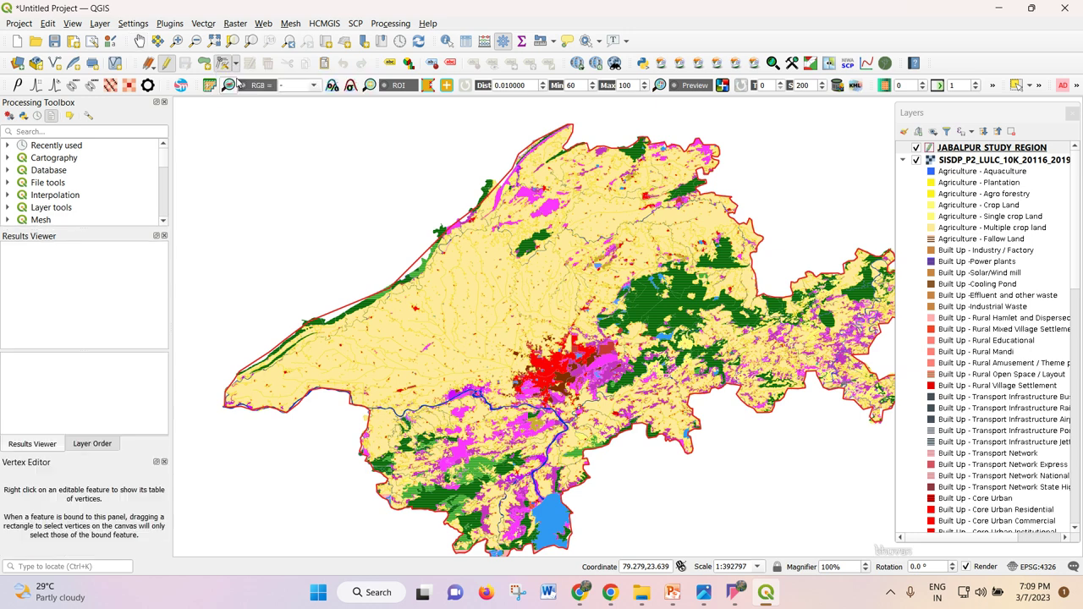
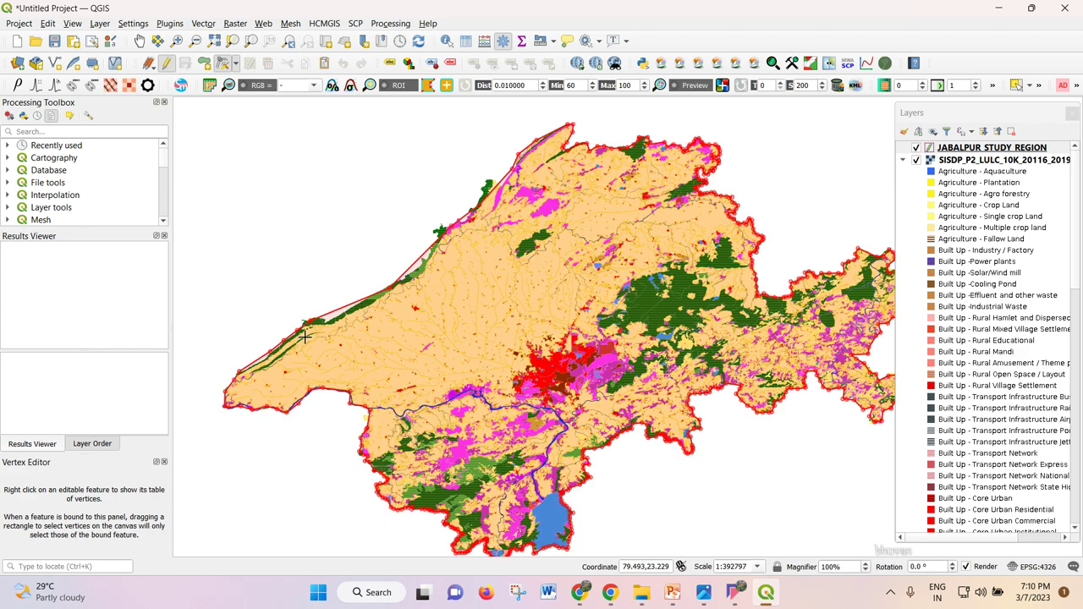
- Reshape the northwestern boundary around the dark forest block by adding and moving vertices along its notch, upper edge and western tip
scroll(310, 322, "up", 1)
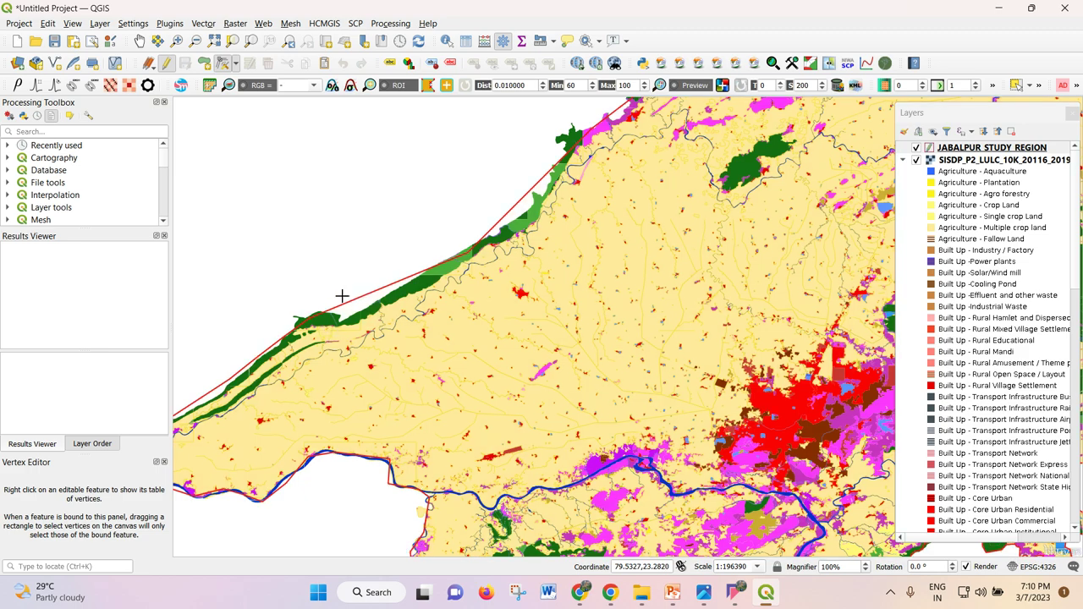
scroll(323, 327, "up", 1)
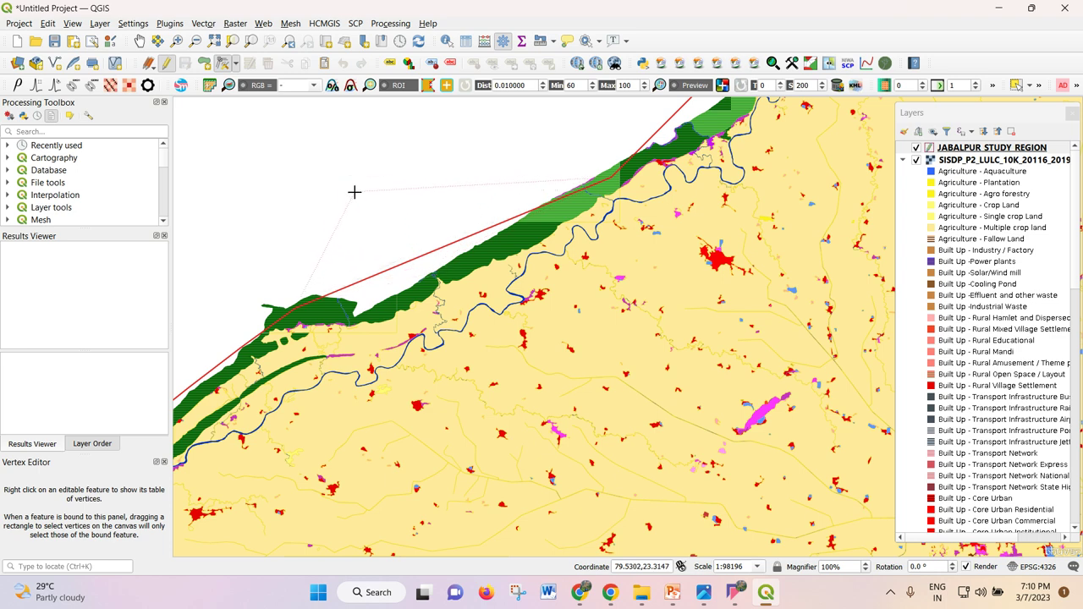
right_click(357, 302)
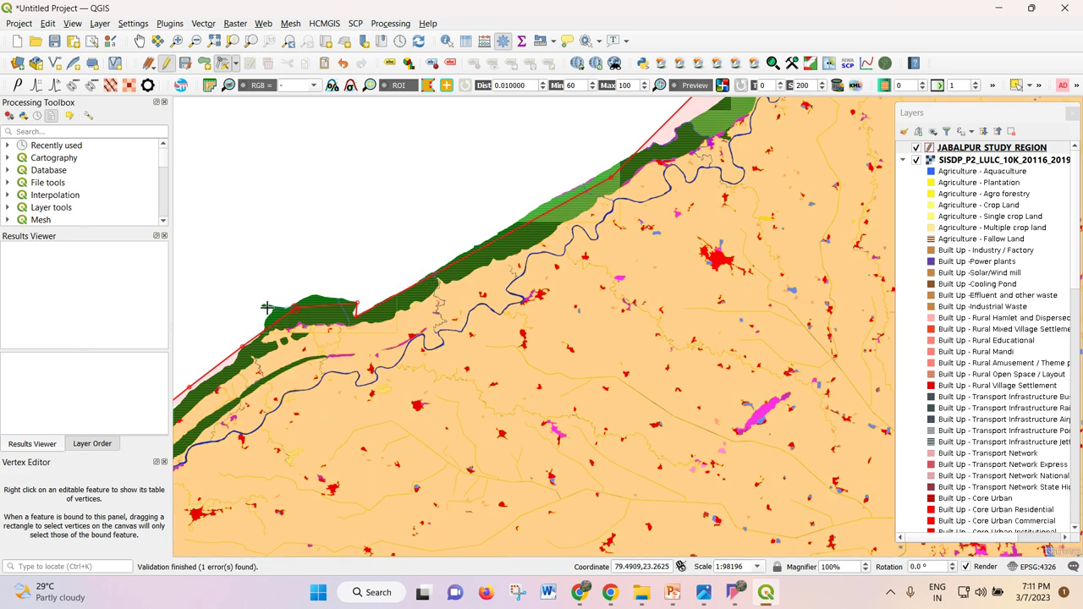
left_click_drag(293, 308, 260, 301)
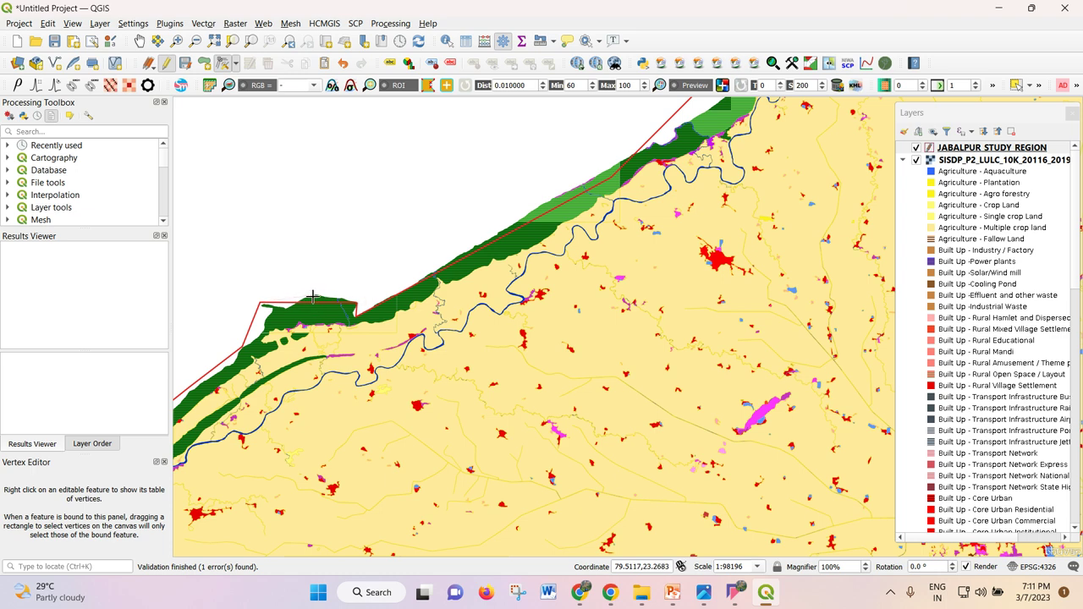
left_click(311, 296)
left_click(343, 295)
left_click(317, 294)
scroll(327, 228, "down", 1)
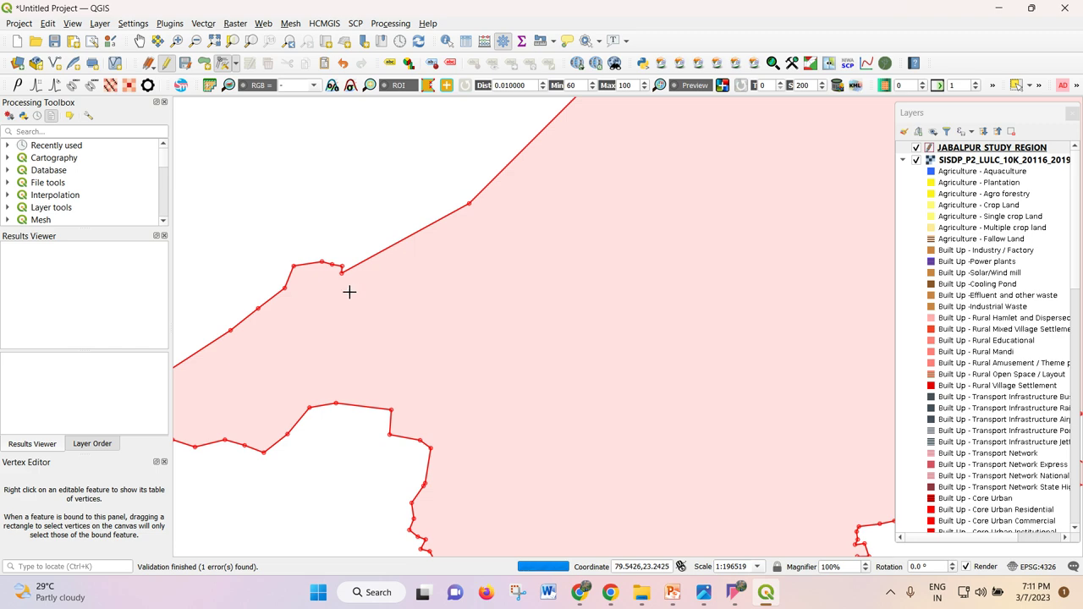
- Reshape the northwestern study region boundary along the light green forest strip by adding vertices at its spur, notch and northern bulge
scroll(438, 245, "down", 1)
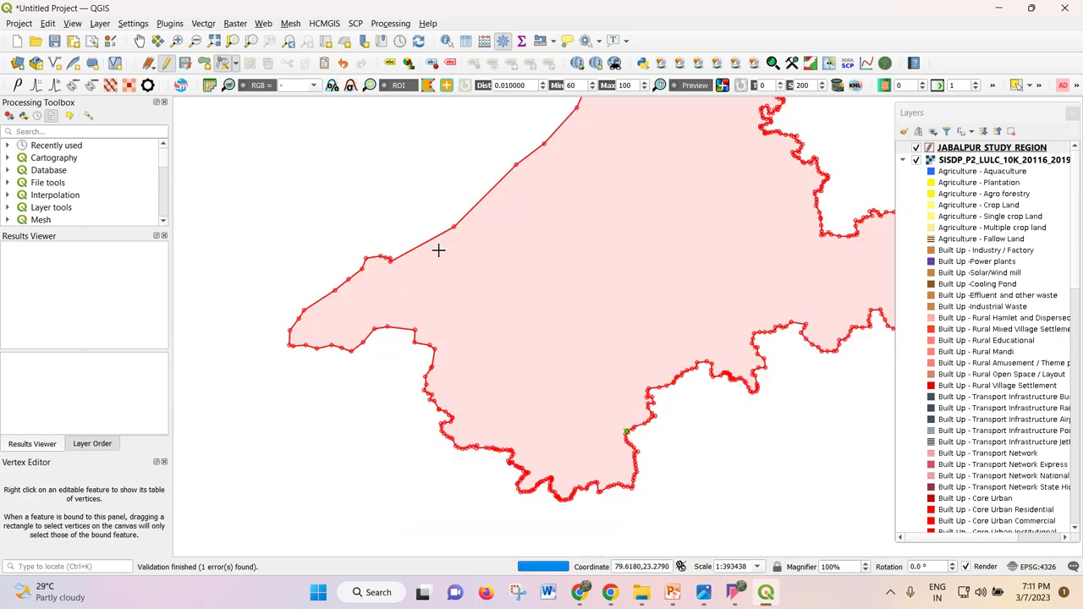
scroll(481, 194, "up", 1)
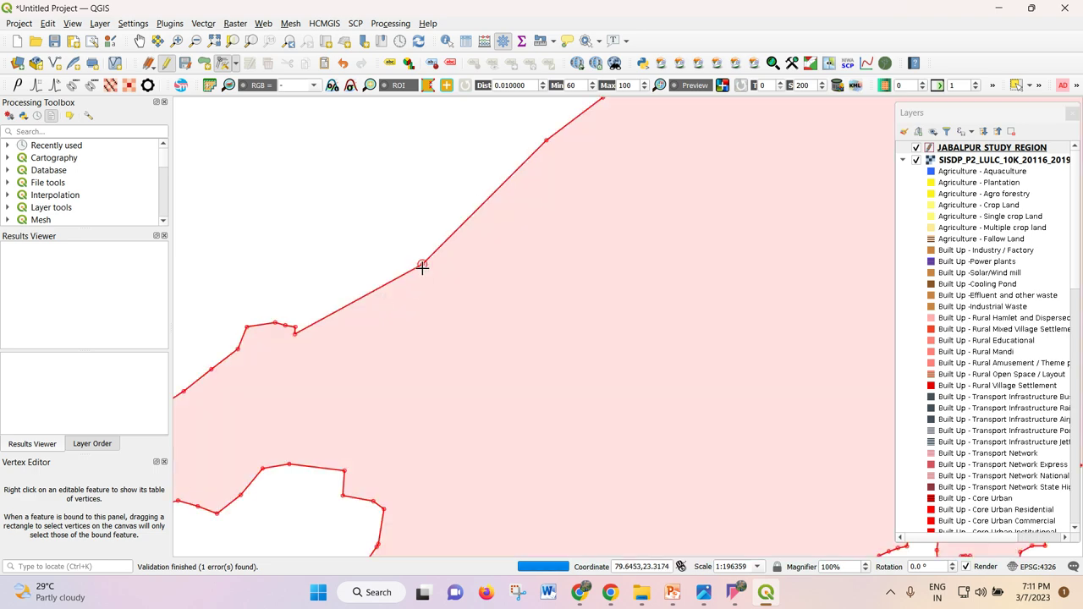
scroll(369, 274, "up", 1)
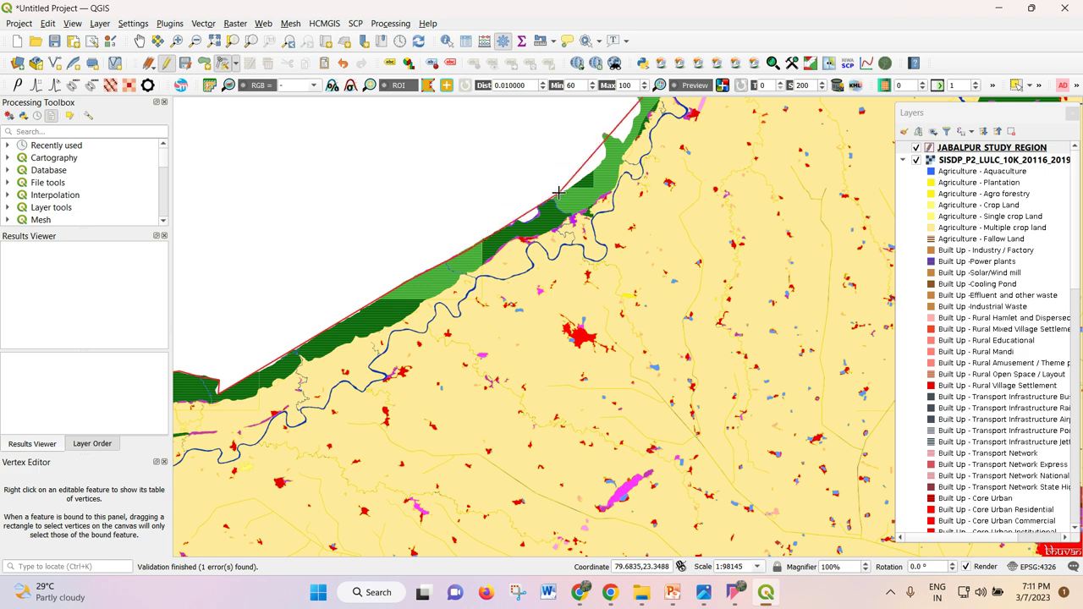
scroll(430, 248, "down", 1)
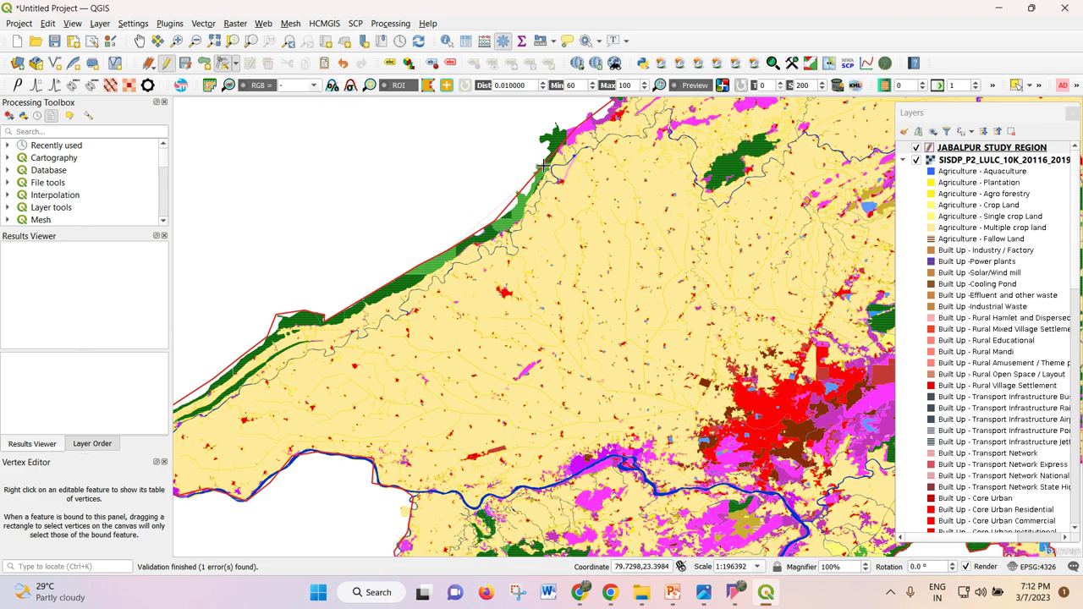
scroll(542, 166, "up", 2)
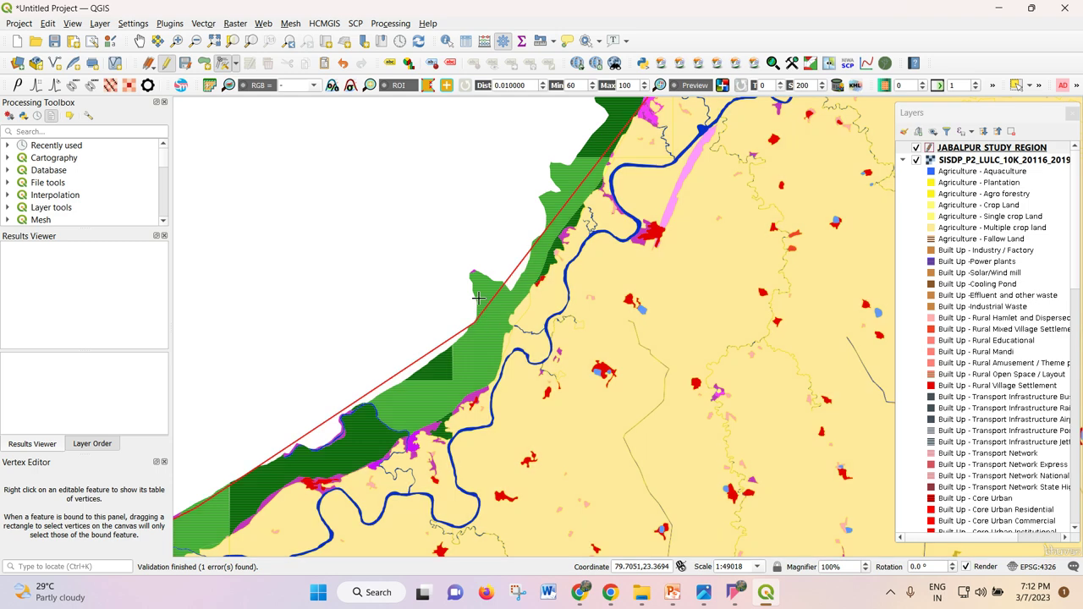
scroll(537, 215, "down", 1)
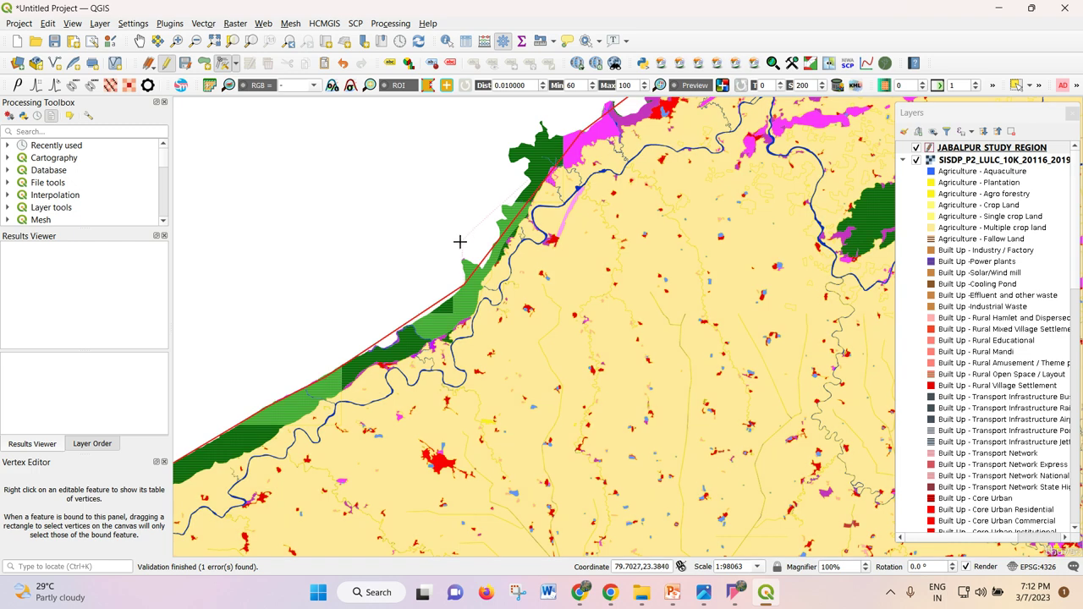
left_click(462, 257)
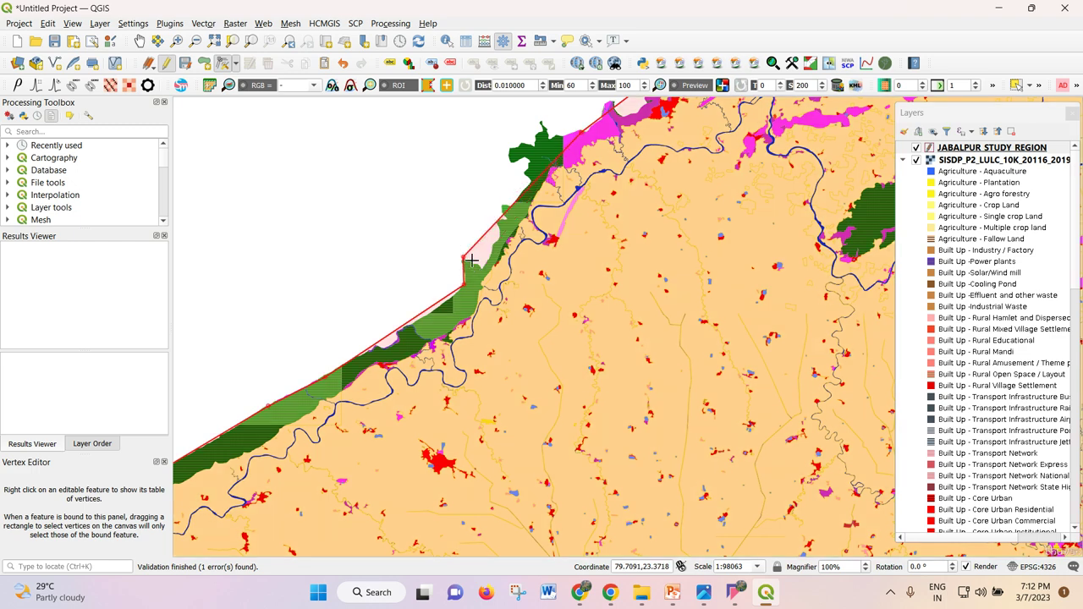
right_click(518, 202)
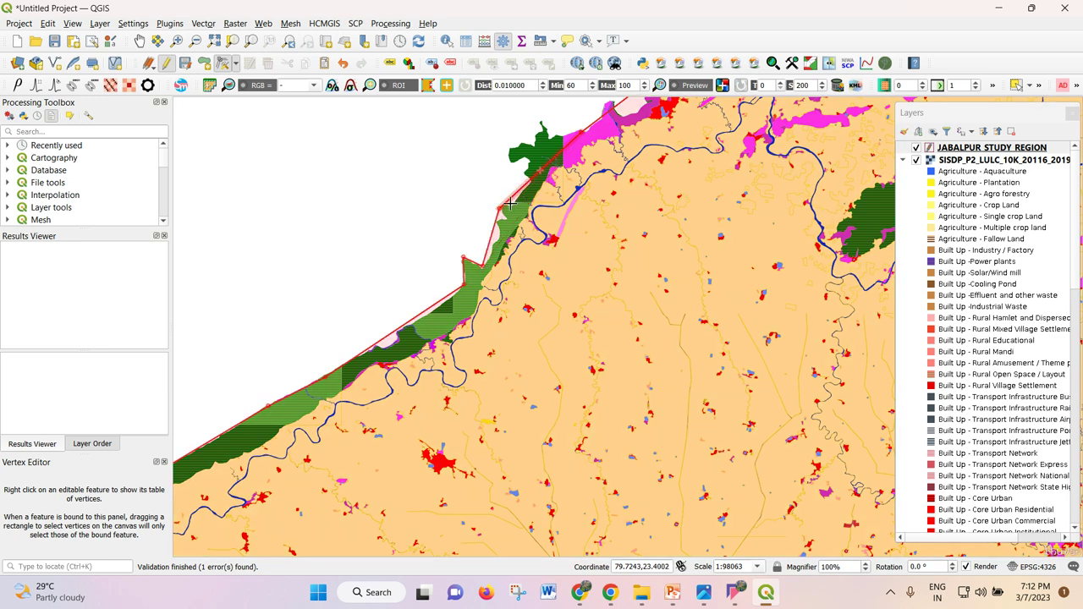
left_click(500, 208)
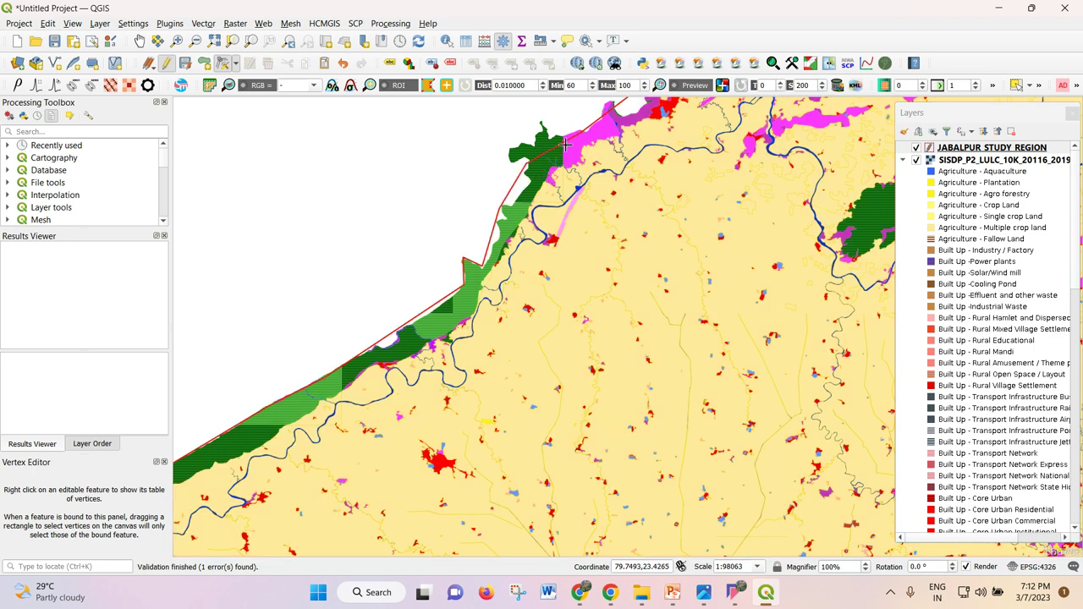
- Refine the boundary vertices around the lobed dark forest block and the forest strip northeast of it
scroll(561, 116, "up", 1)
scroll(488, 232, "up", 1)
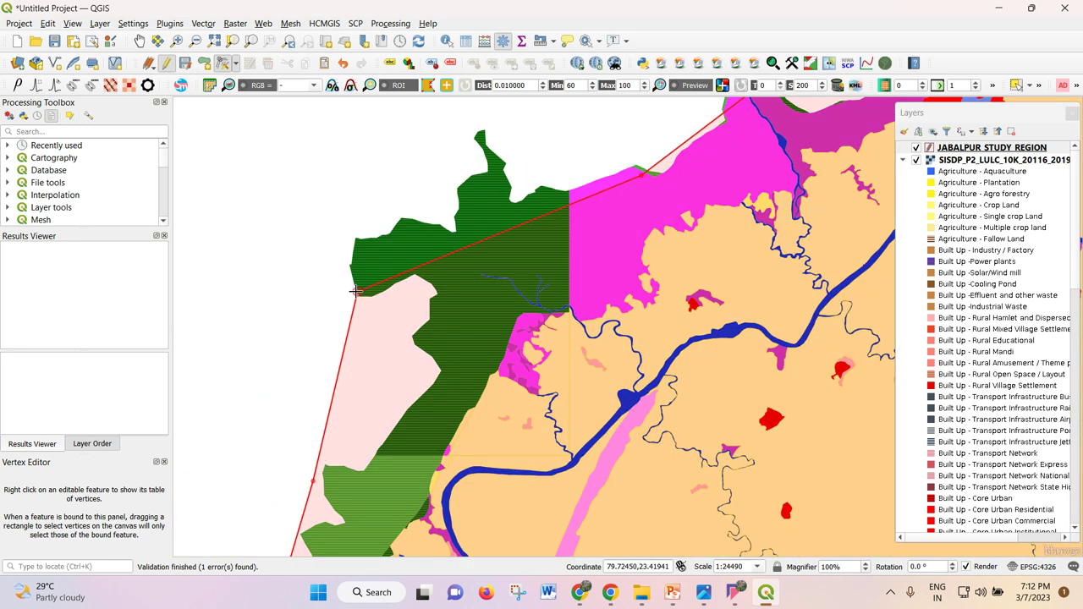
left_click(356, 292)
key("BackSpace")
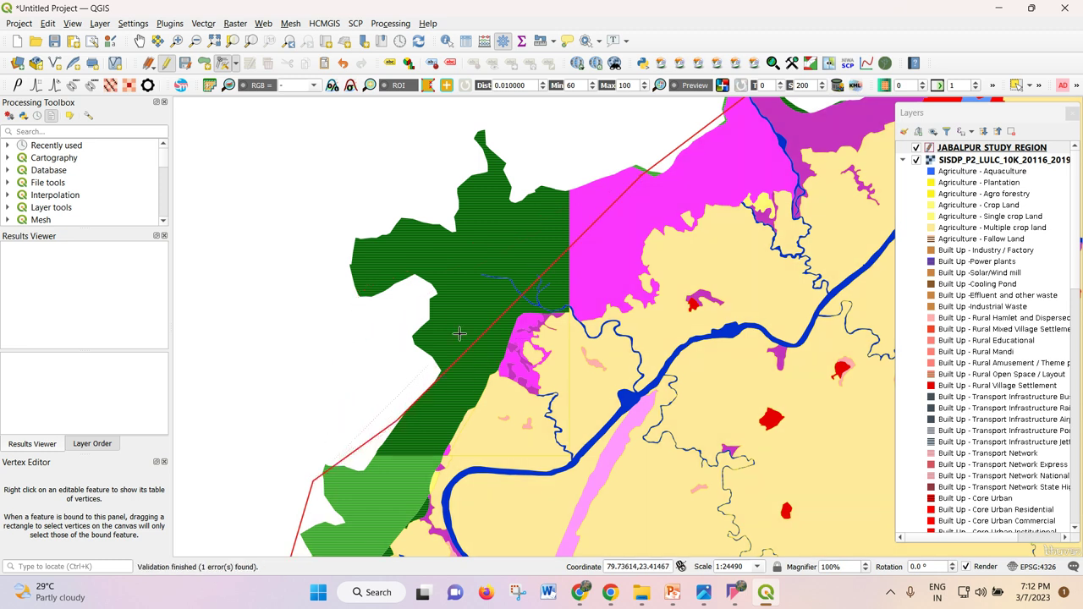
left_click(413, 334)
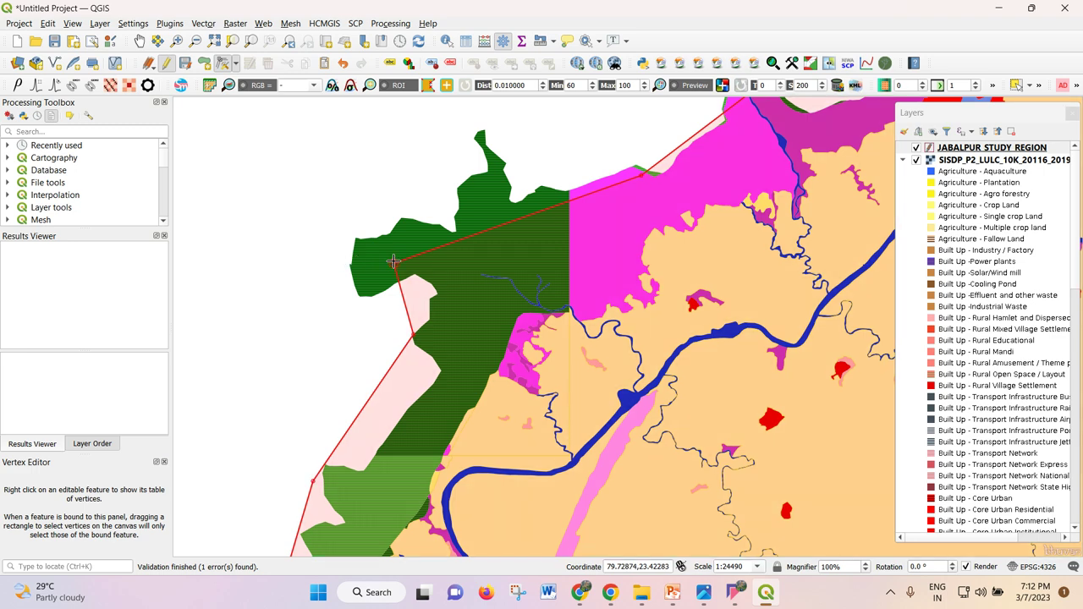
scroll(347, 247, "down", 2)
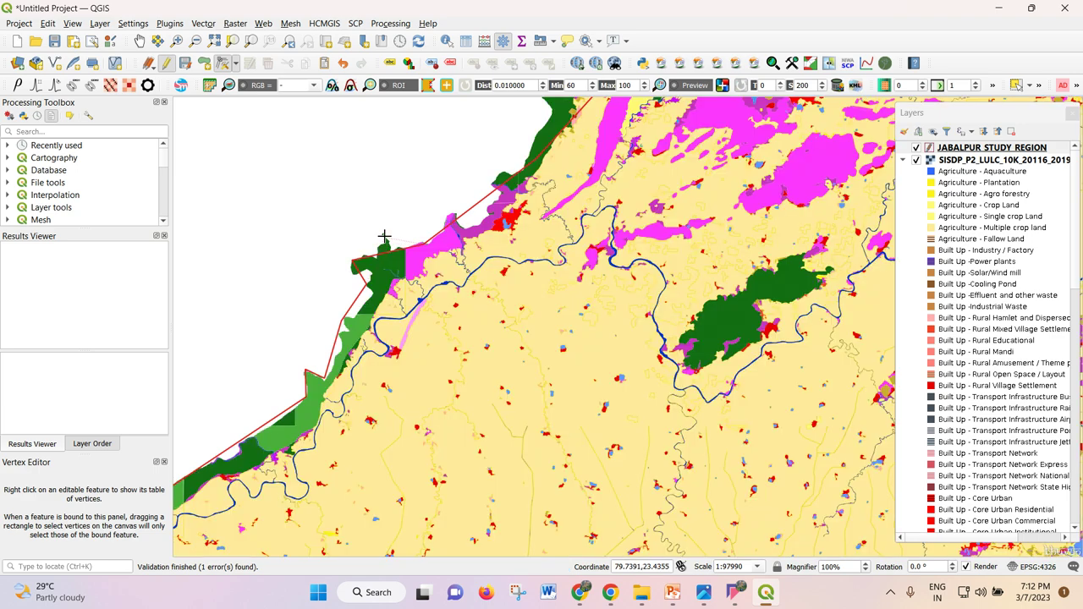
left_click(385, 235)
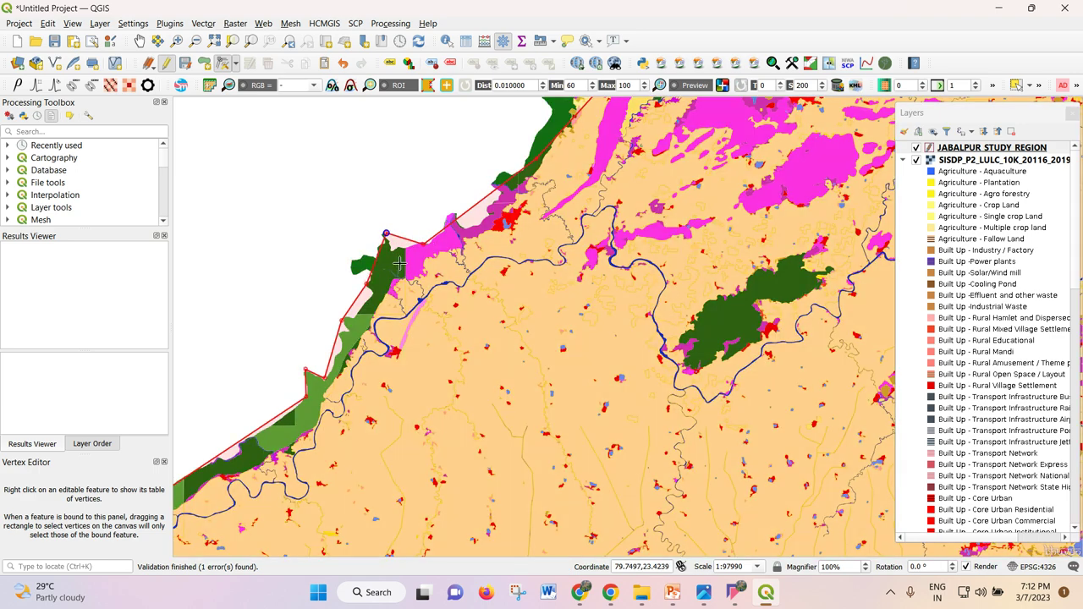
scroll(409, 264, "down", 2)
scroll(464, 218, "up", 2)
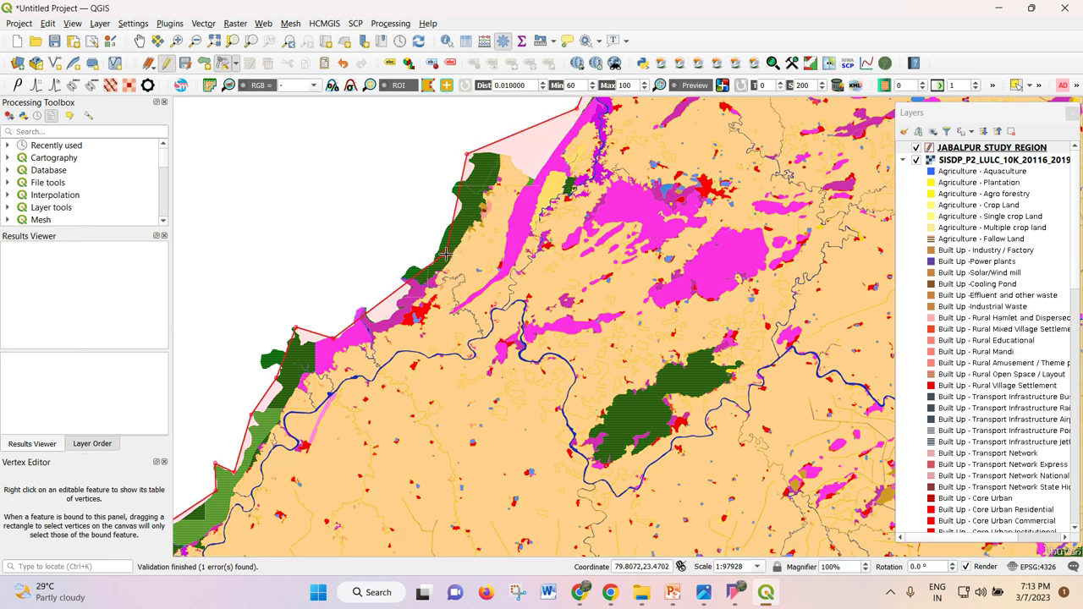
- Check the reshaped study region outline as a whole, stop editing the layer and save the changes
scroll(525, 229, "down", 1)
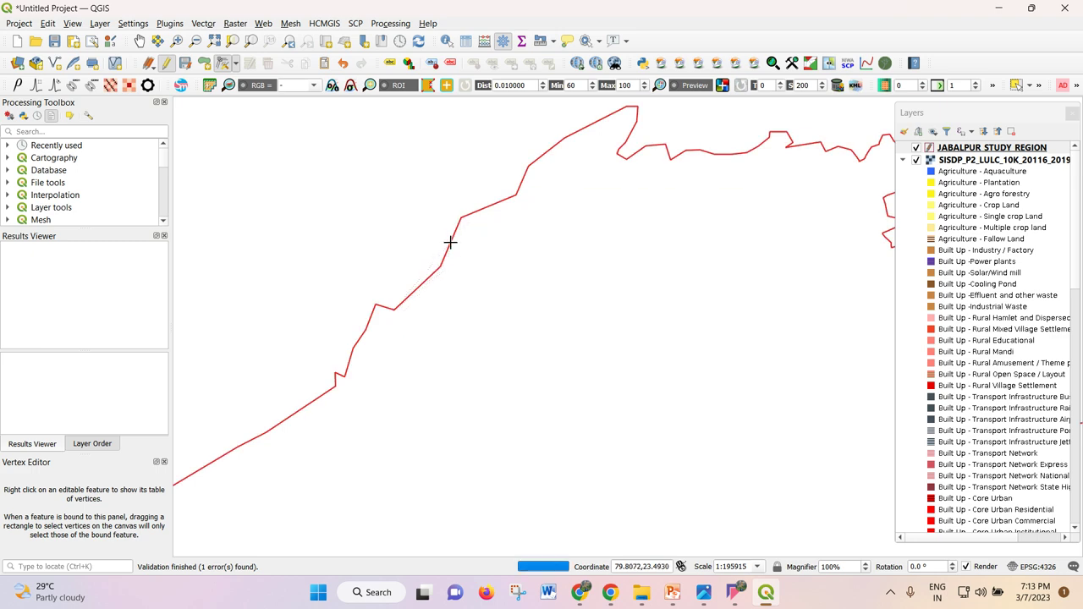
scroll(499, 212, "down", 1)
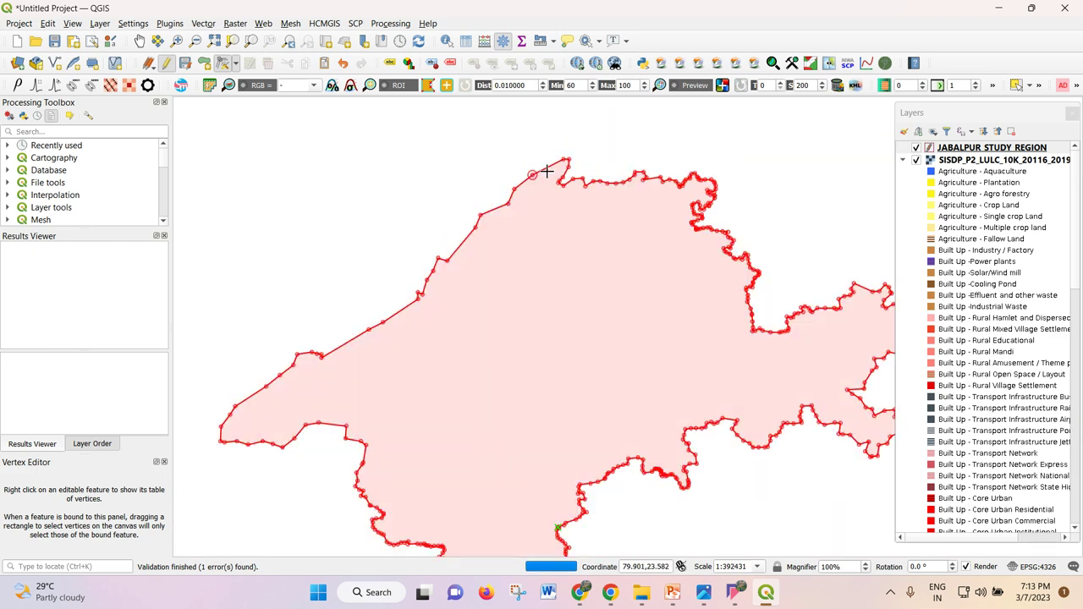
scroll(448, 194, "down", 1)
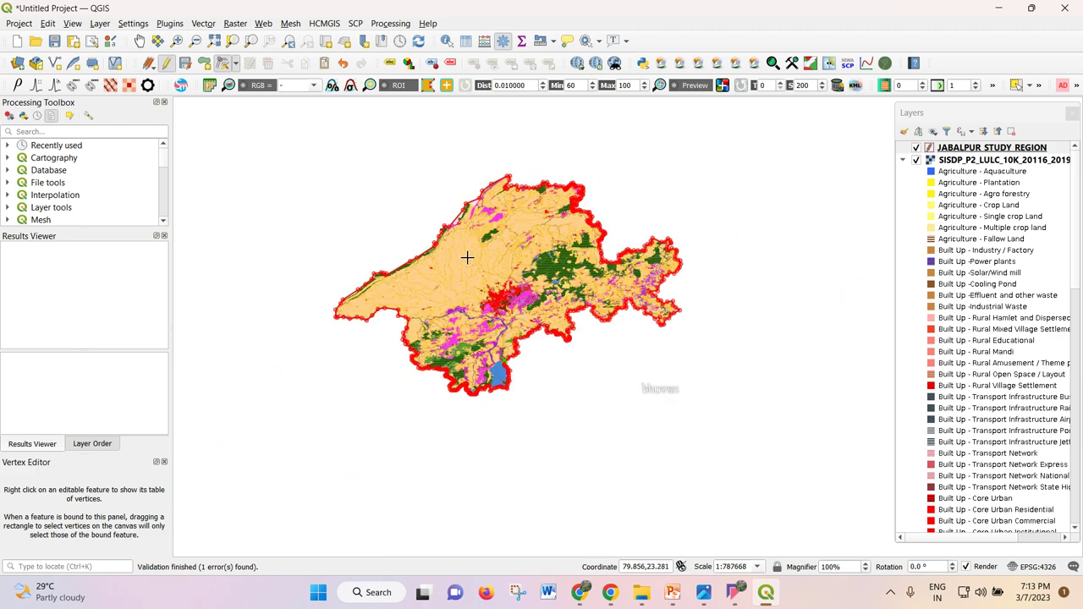
scroll(486, 208, "up", 1)
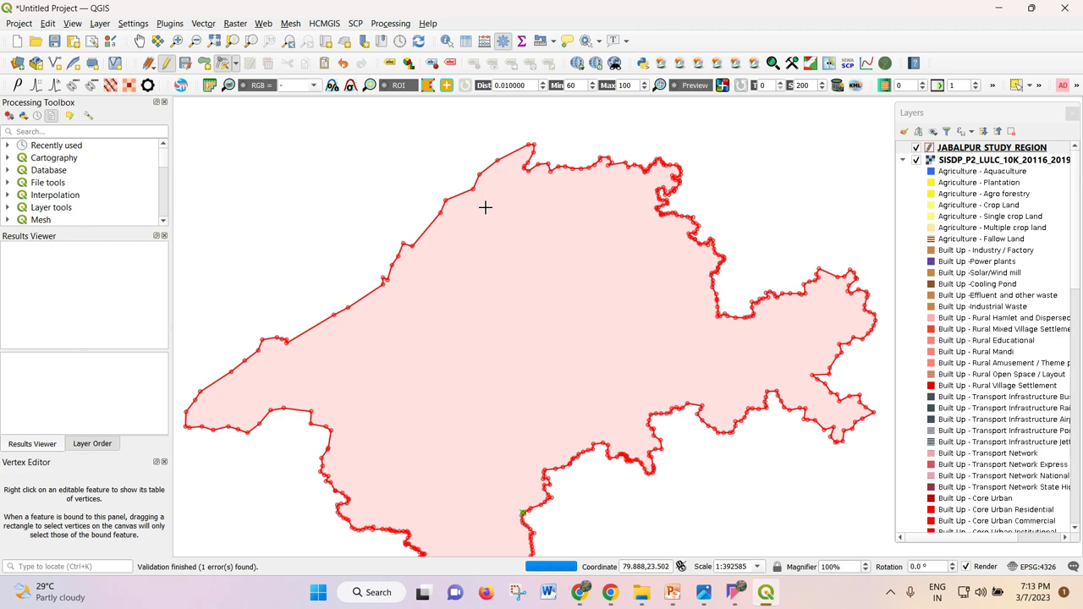
left_click(165, 64)
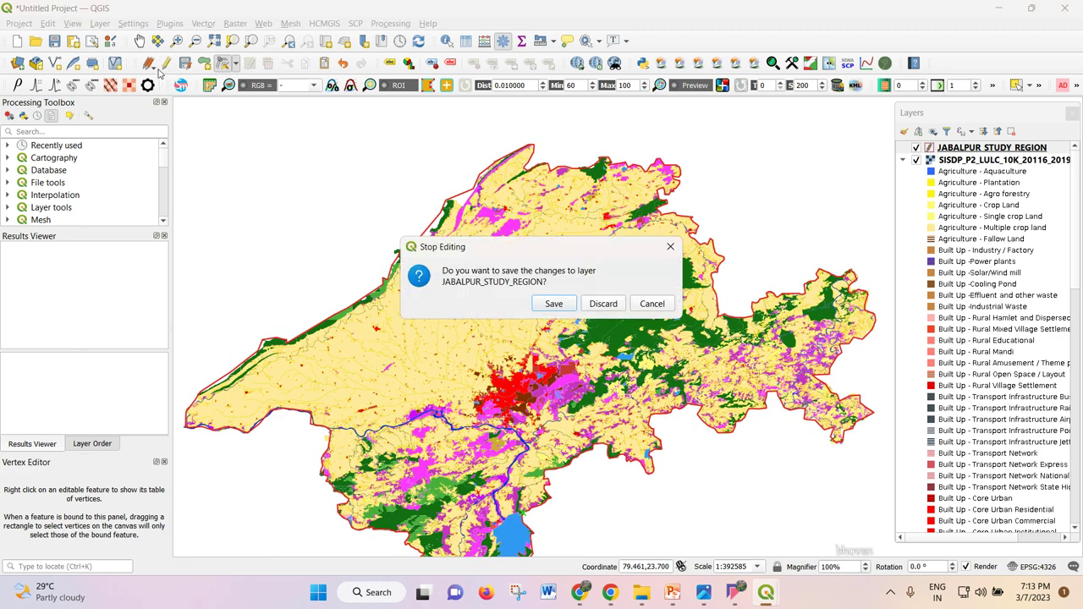
left_click(555, 304)
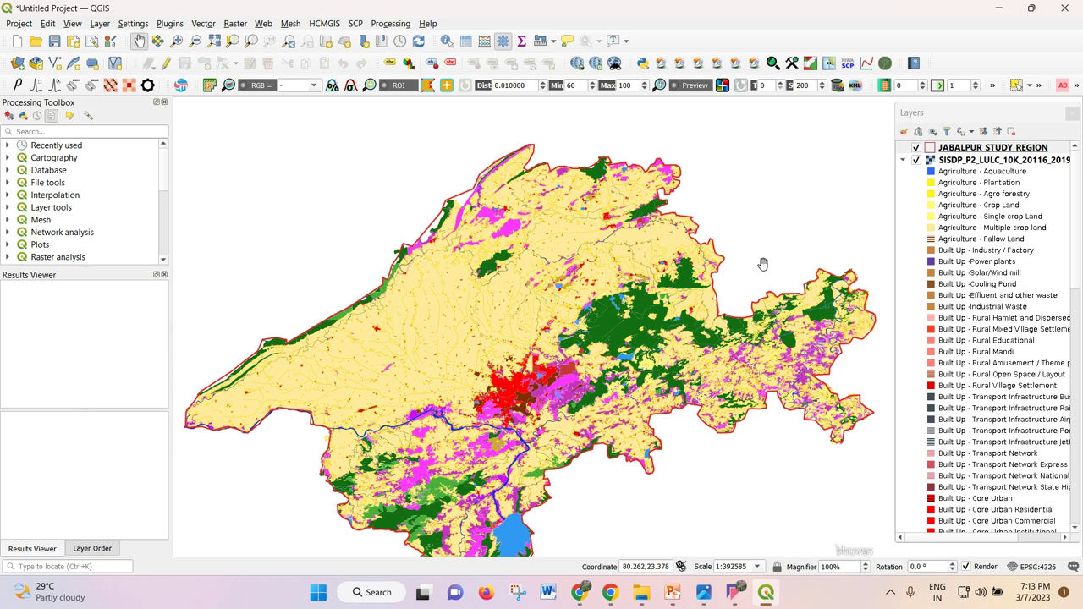
- Examine the id and AREA fields in the attribute table of JABALPUR_STUDY_REGION, and return to the map
left_click(973, 151)
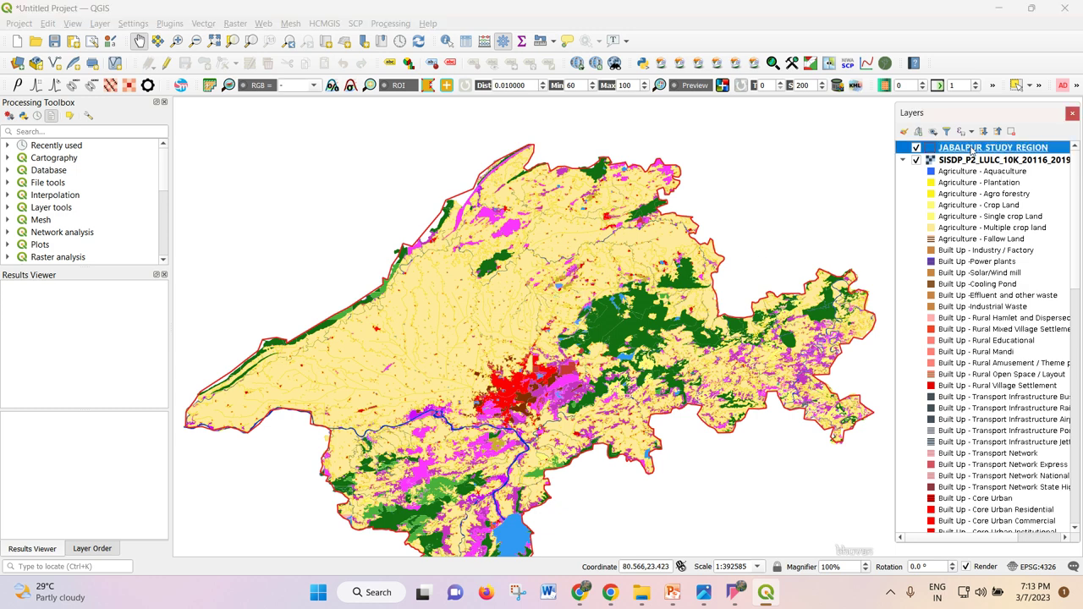
right_click(973, 150)
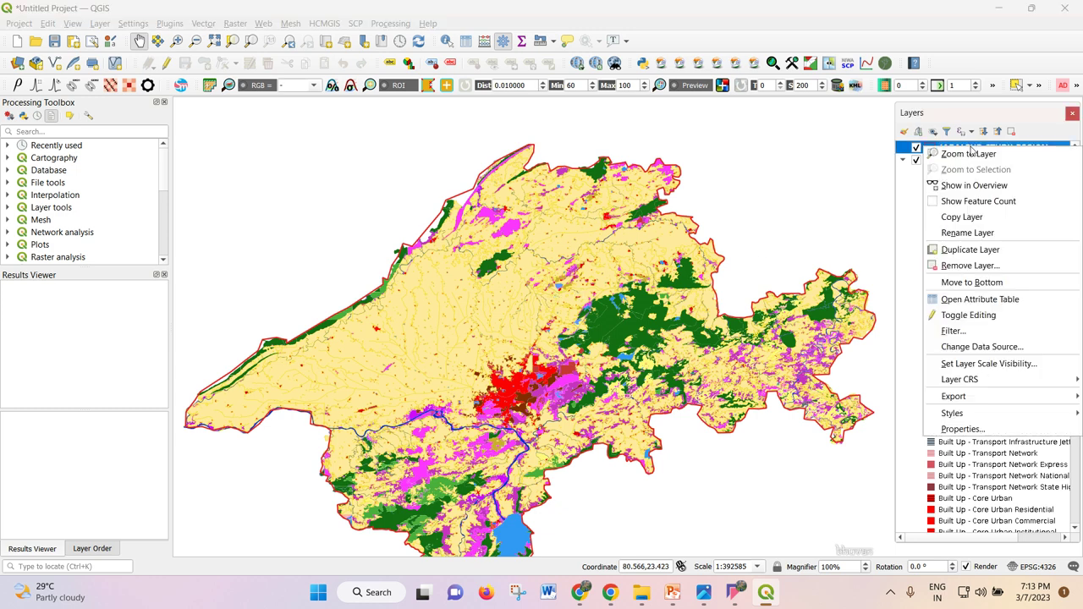
left_click(971, 302)
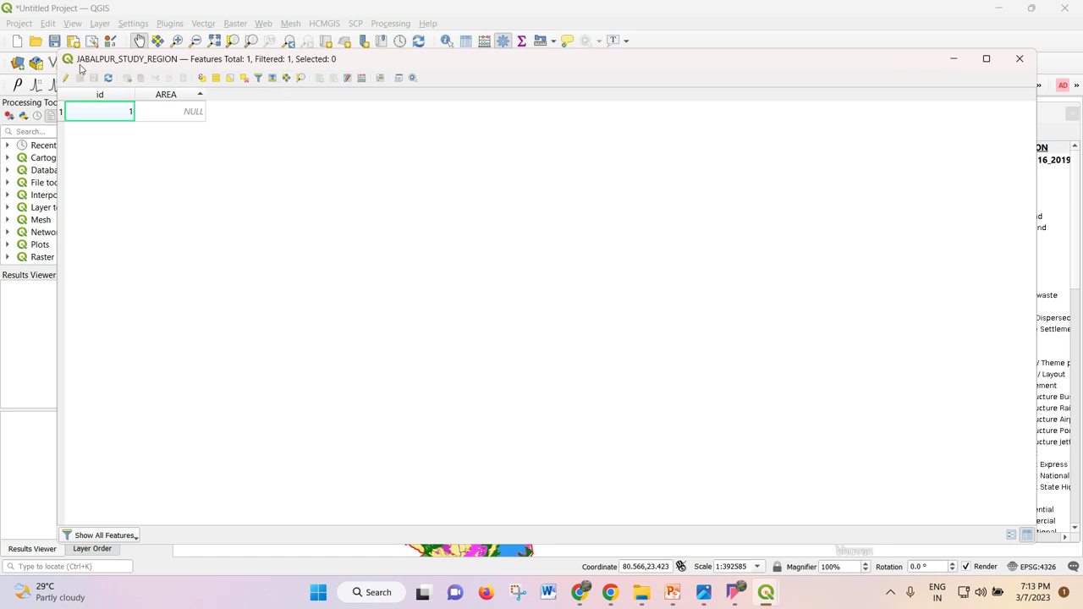
left_click_drag(88, 61, 117, 40)
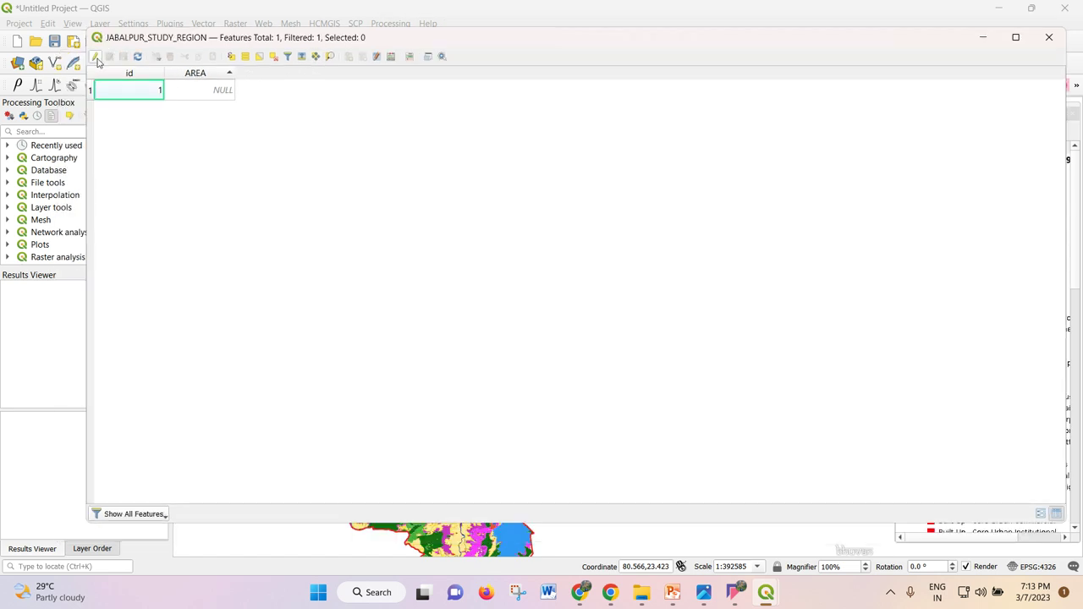
left_click_drag(85, 166, 216, 181)
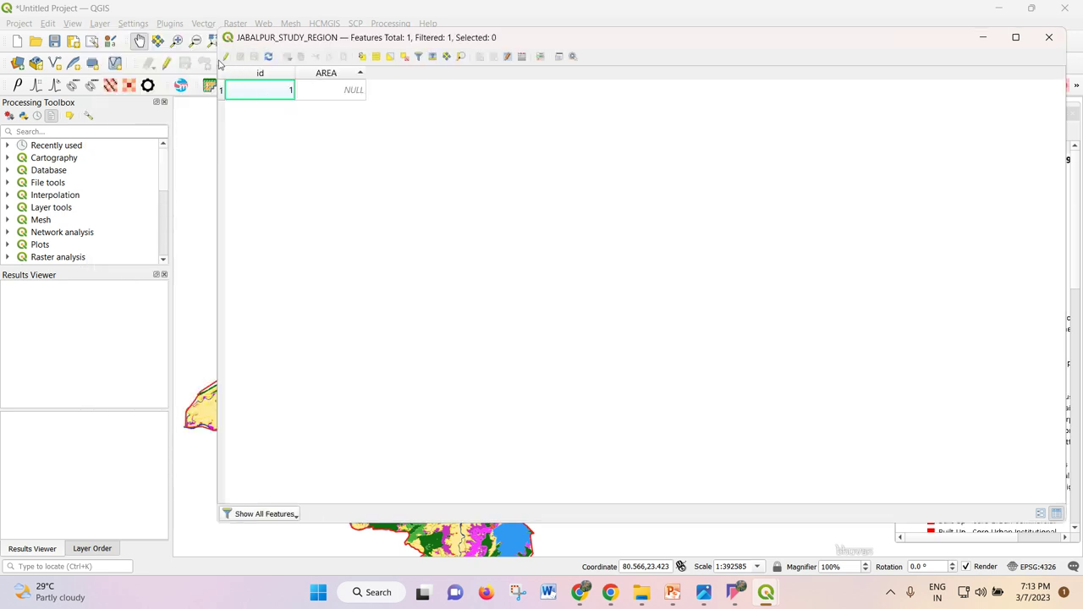
left_click_drag(292, 38, 502, 37)
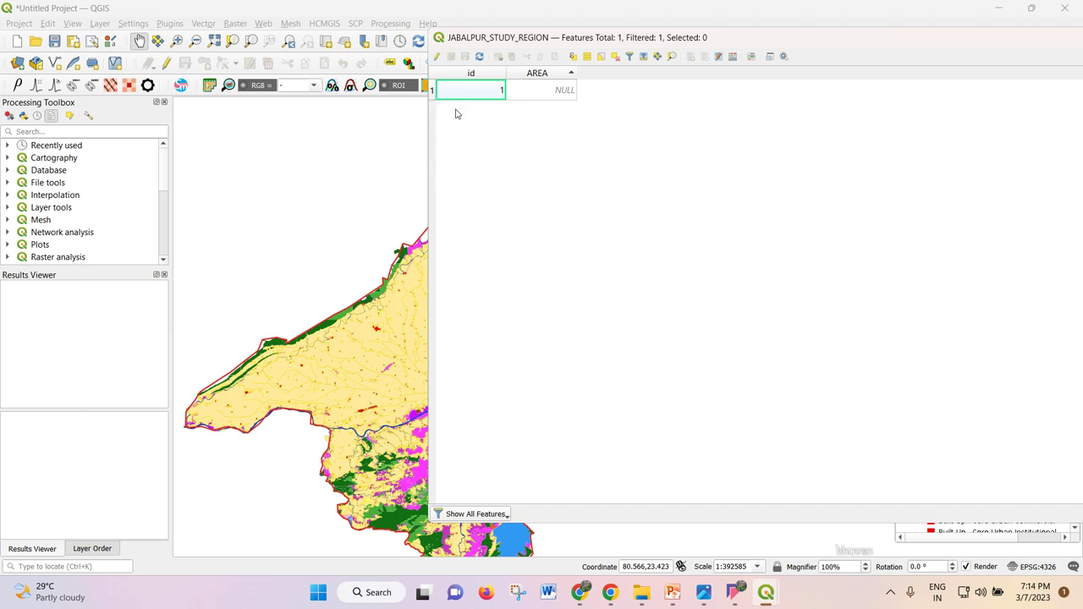
scroll(350, 414, "up", 1)
scroll(353, 309, "down", 1)
left_click(997, 45)
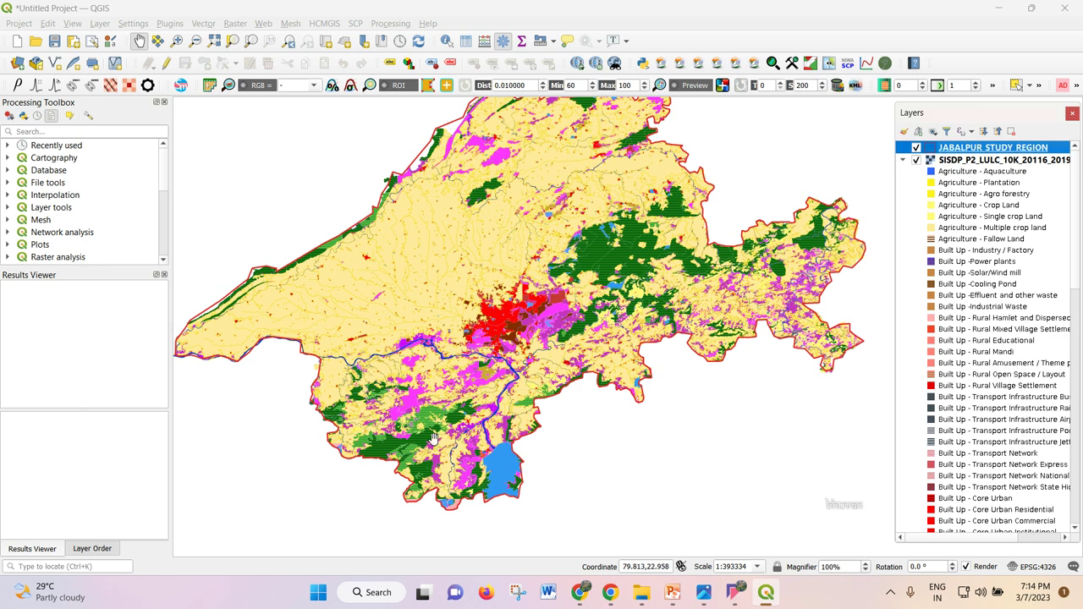
- Enable editing on the JABALPUR STUDY REGION layer and start a new polygon feature at the large southern reservoir
left_click(167, 62)
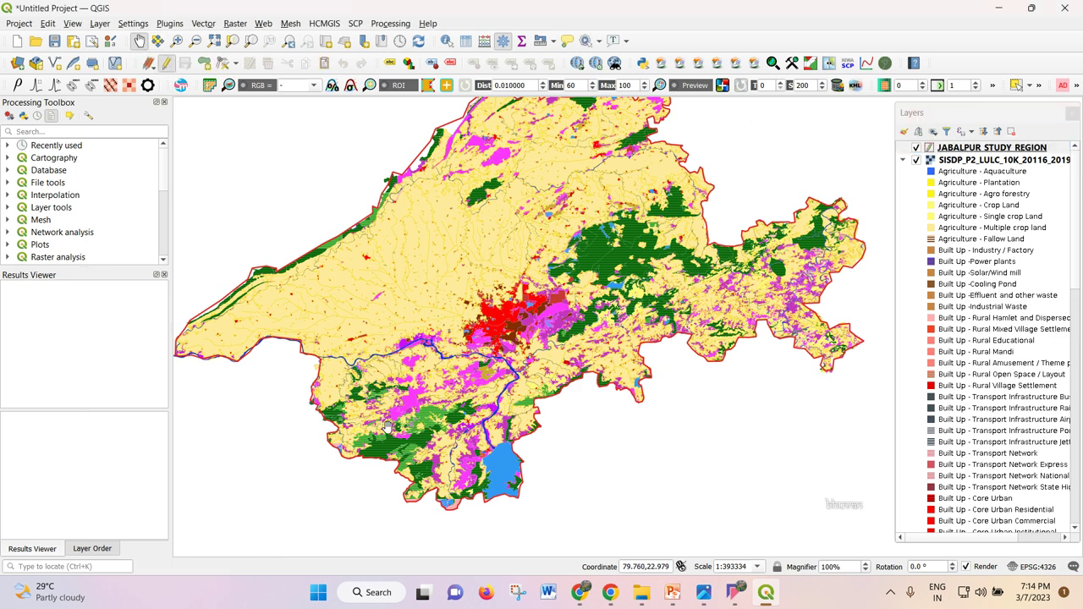
left_click(170, 66)
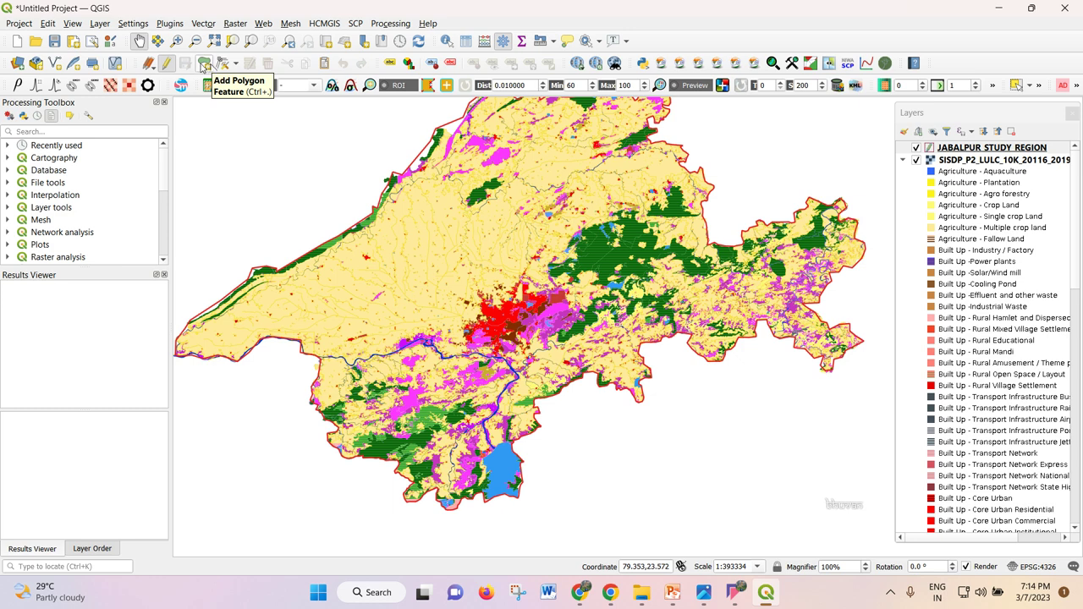
left_click(205, 64)
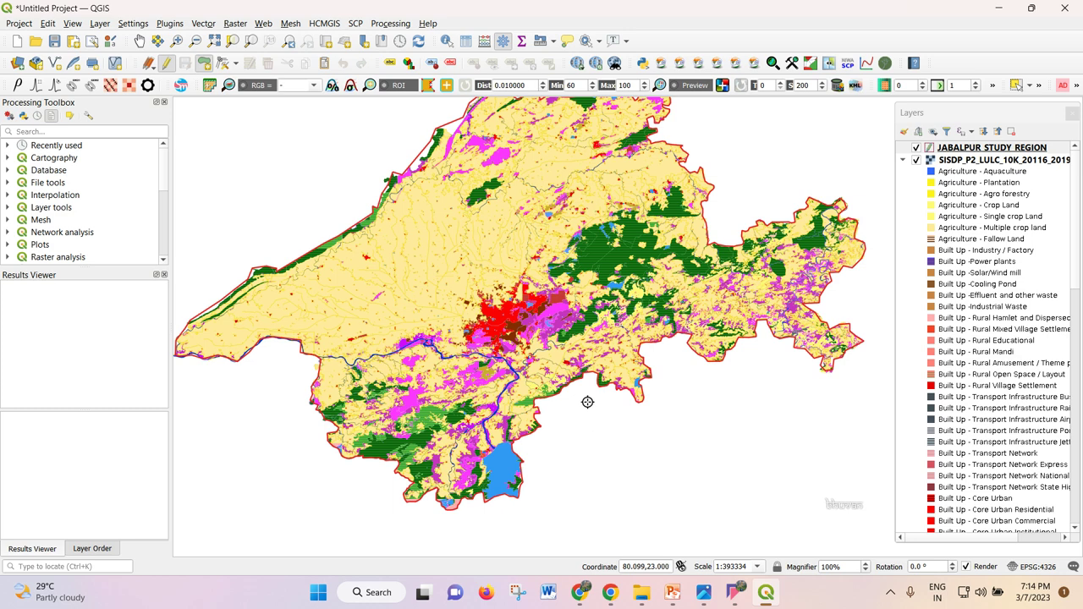
scroll(483, 173, "up", 3)
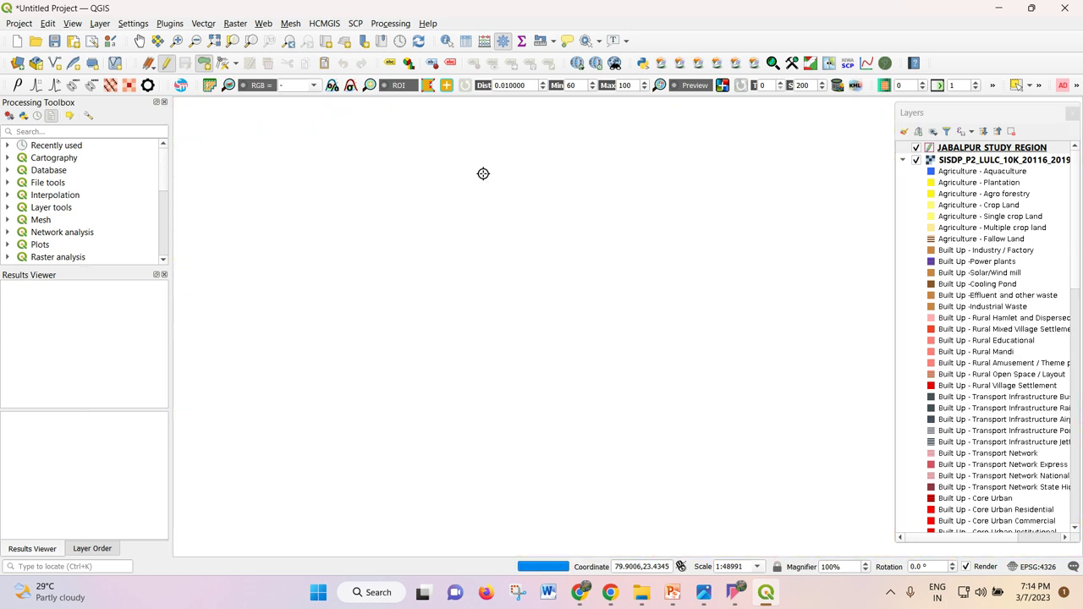
scroll(475, 337, "up", 1)
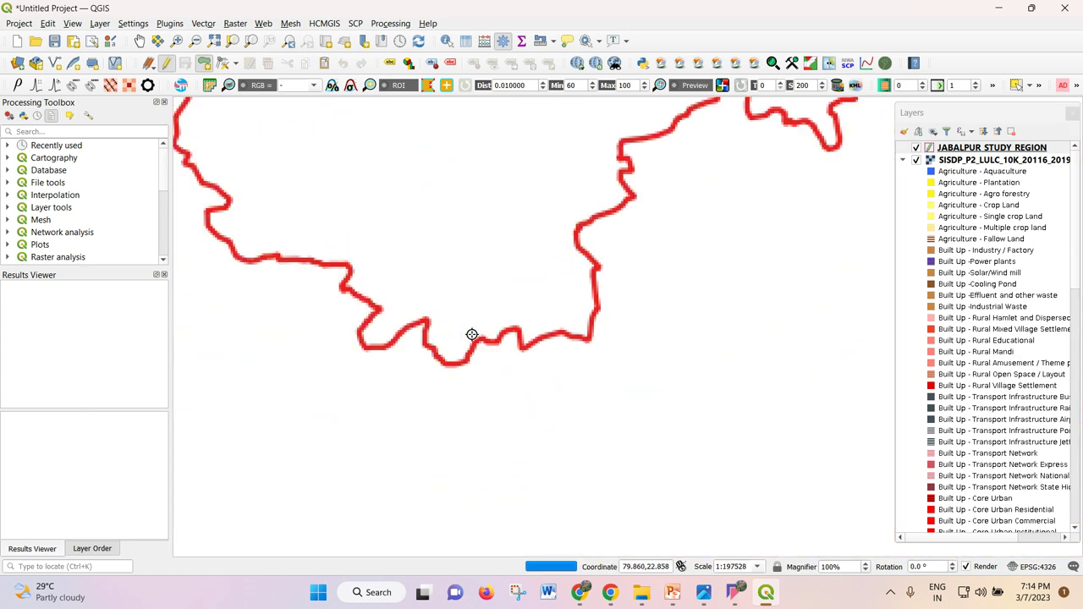
scroll(552, 314, "up", 1)
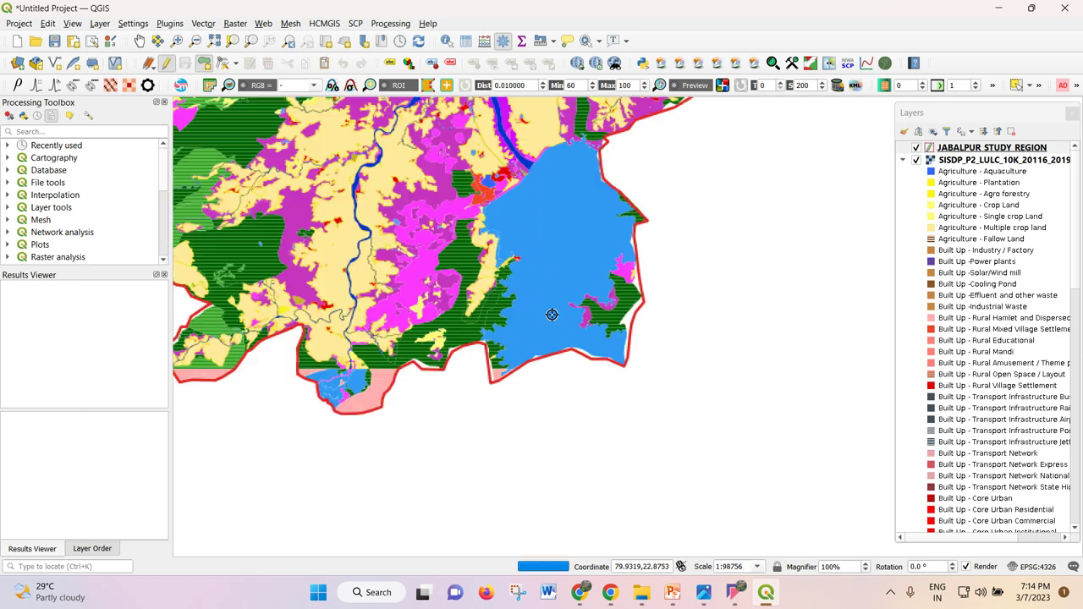
scroll(588, 155, "up", 1)
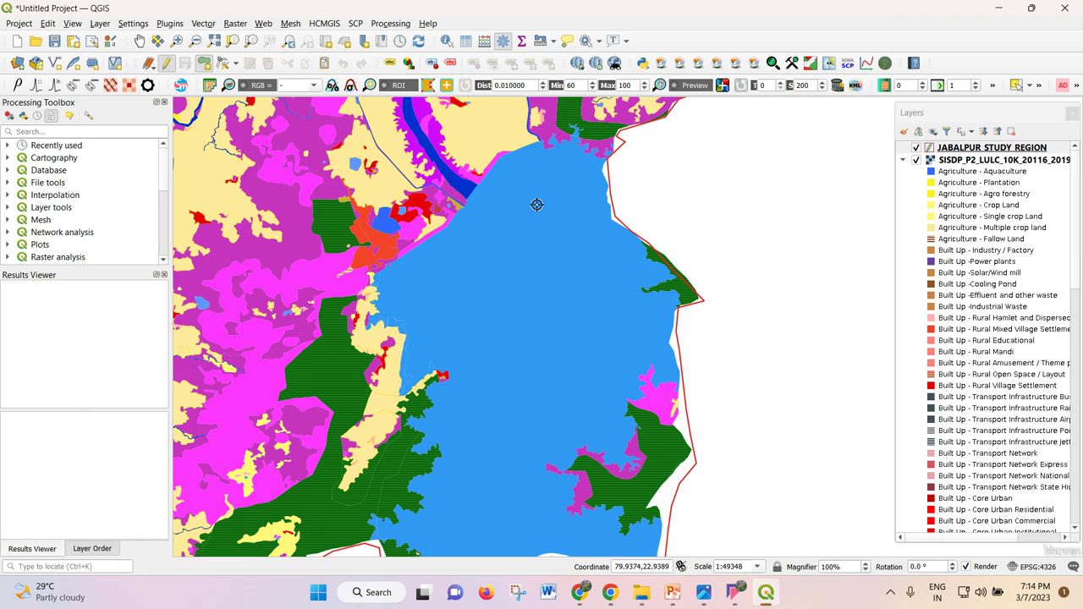
scroll(468, 206, "down", 1)
scroll(507, 163, "up", 1)
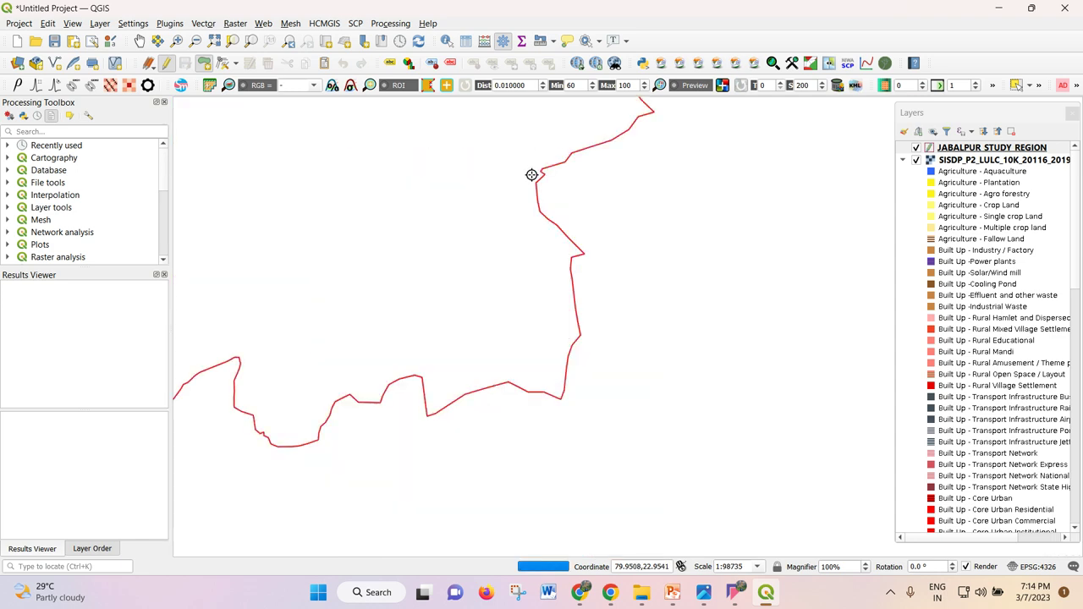
scroll(493, 388, "up", 1)
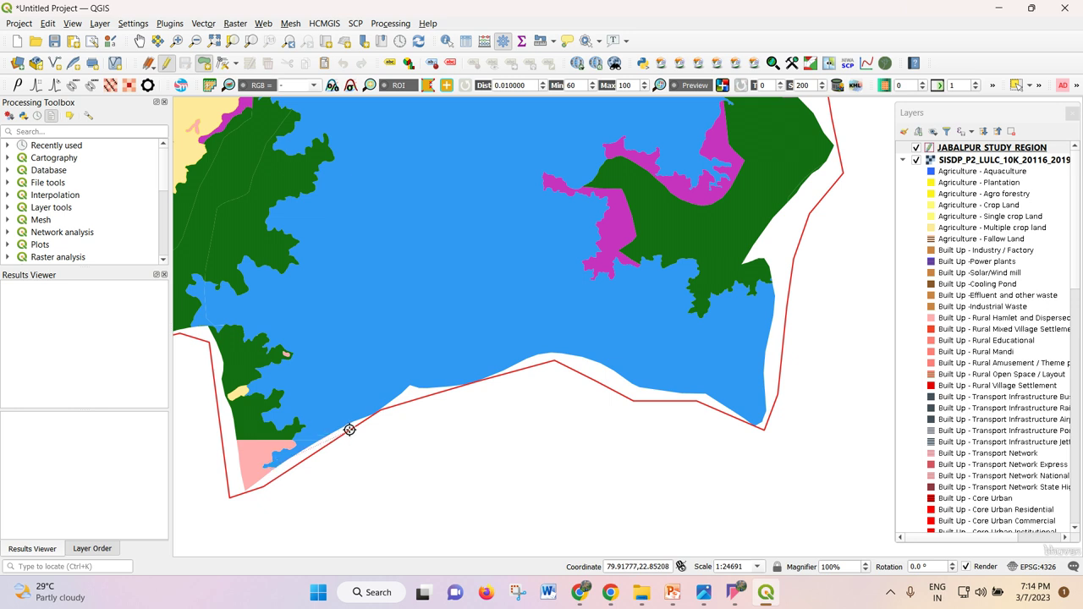
- Trace the reservoir's southern shore eastward, then up its eastern edge to the dark green forest peninsula
left_click(409, 383)
left_click(524, 359)
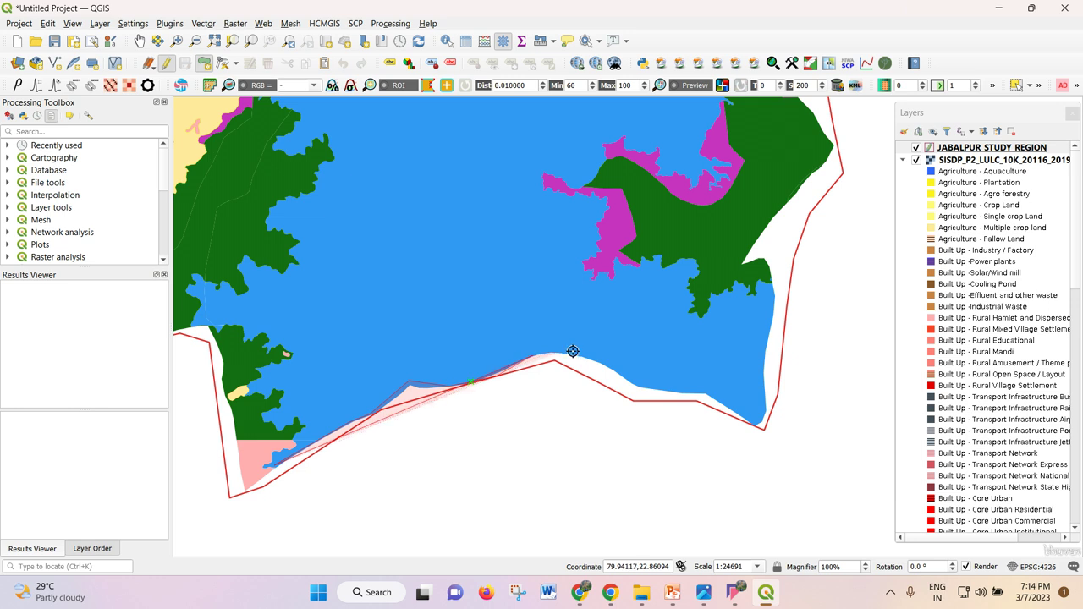
left_click(617, 375)
left_click(636, 389)
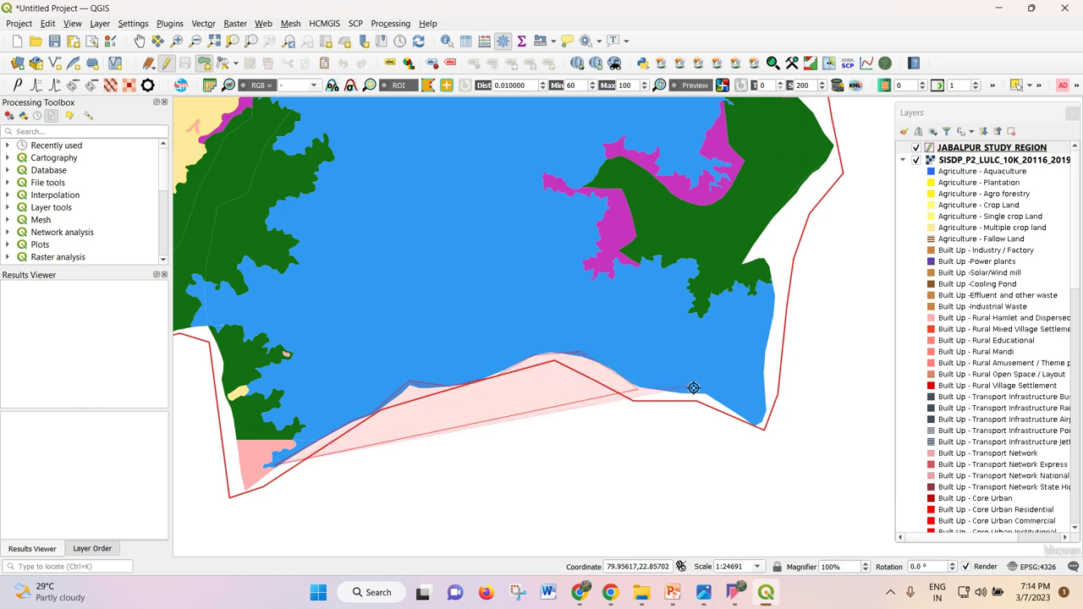
left_click(709, 393)
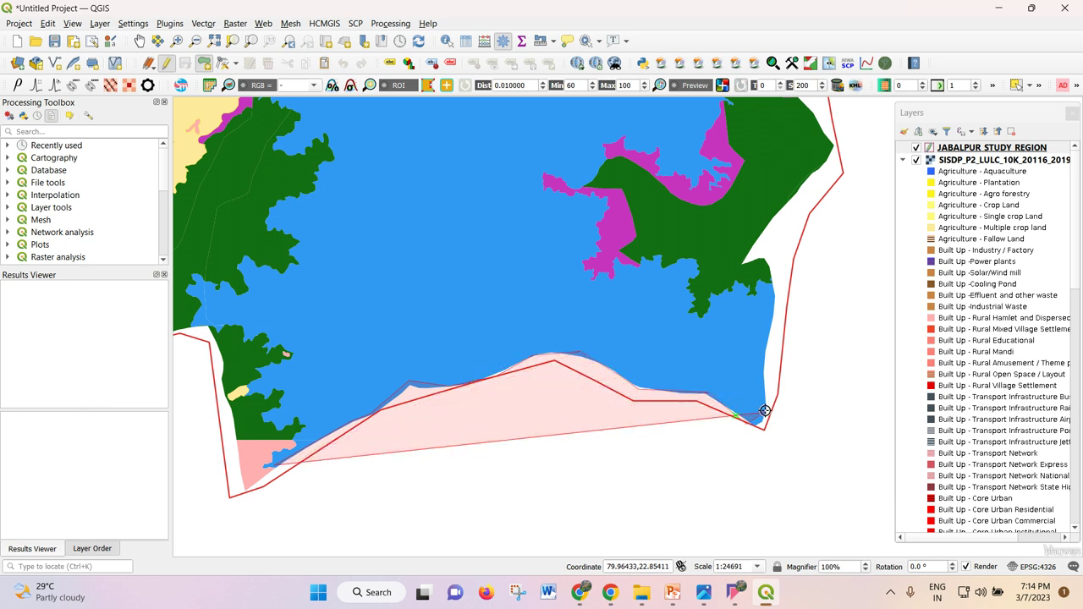
left_click(771, 292)
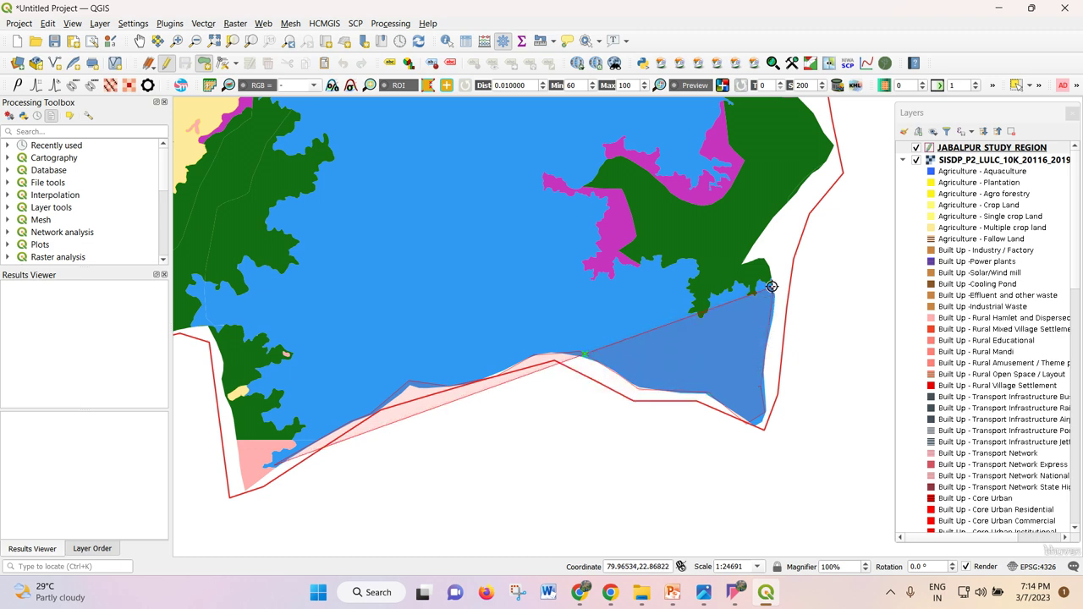
- Continue the reservoir polygon westward along the forest peninsula's small southern spurs and down the east side of its largest spur
scroll(754, 283, "up", 2)
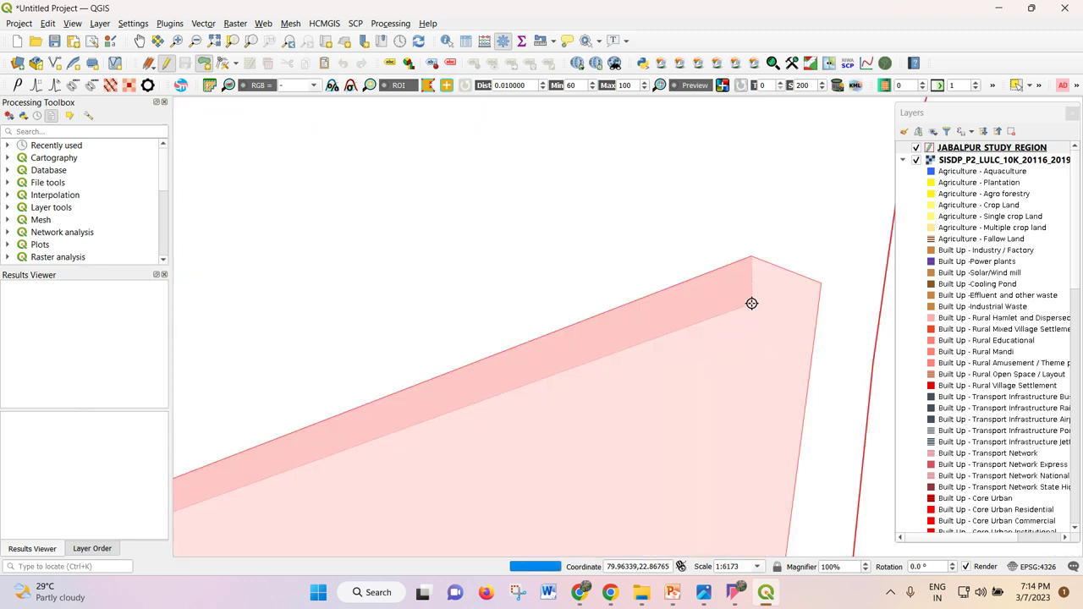
left_click(745, 318)
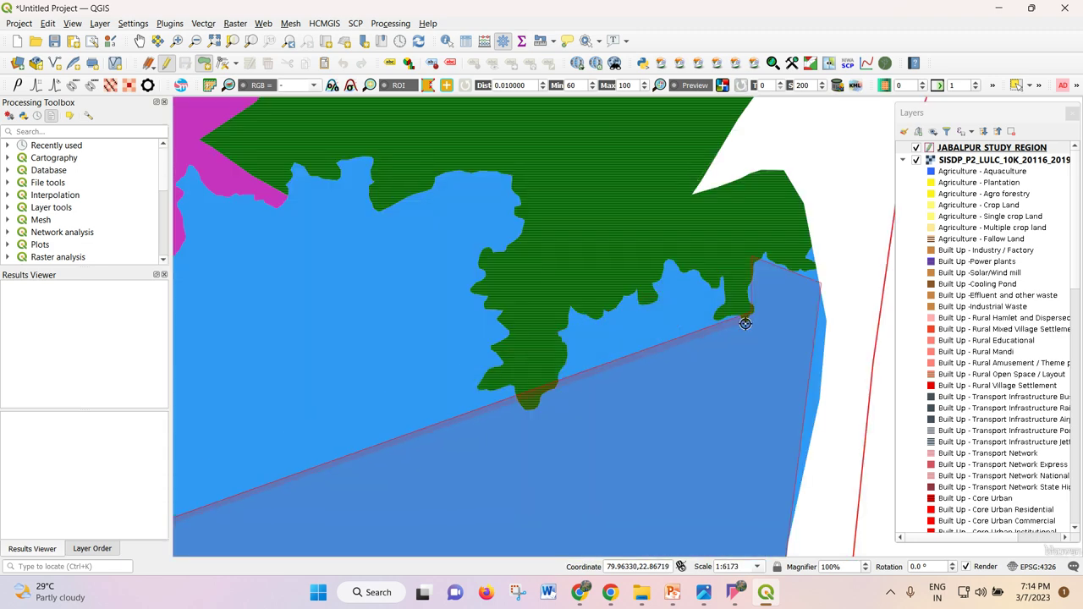
left_click(721, 285)
left_click(669, 269)
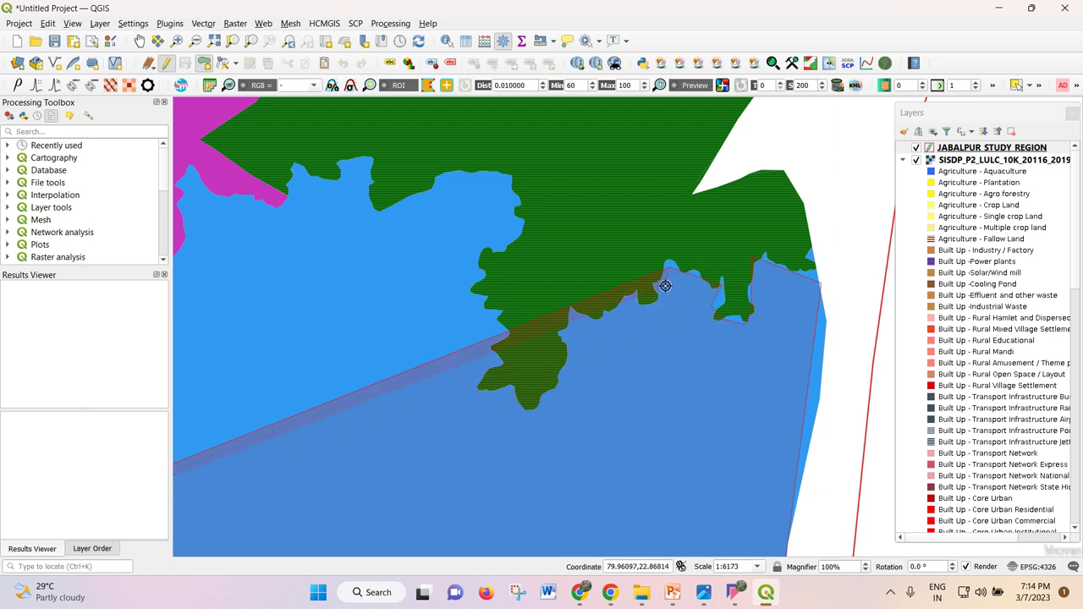
left_click(639, 301)
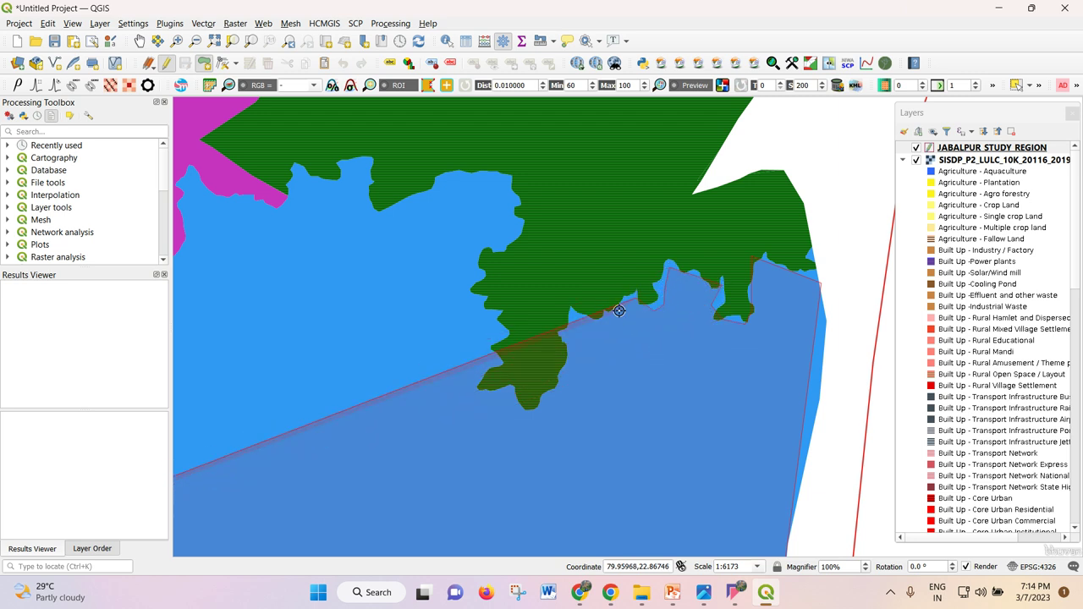
left_click(602, 322)
left_click(570, 327)
left_click(563, 361)
left_click(558, 388)
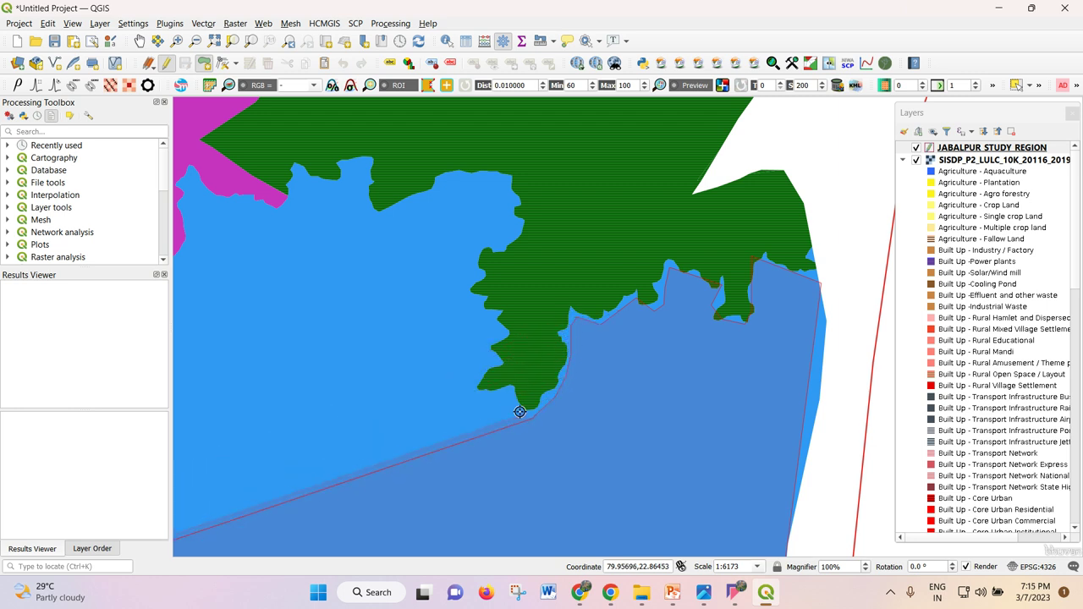
- Add polygon vertices around the western side of the largest forest spur, from its southern tip up to the bay
left_click(471, 383)
left_click(477, 340)
left_click(497, 327)
left_click(480, 310)
left_click(458, 293)
left_click(475, 269)
left_click(483, 240)
left_click(510, 230)
left_click(512, 204)
- Trace the bay northwest of the large forest spur as far as the narrow notch in the forest edge
left_click(502, 178)
left_click(474, 181)
left_click(451, 179)
left_click(392, 211)
left_click(373, 213)
left_click(368, 165)
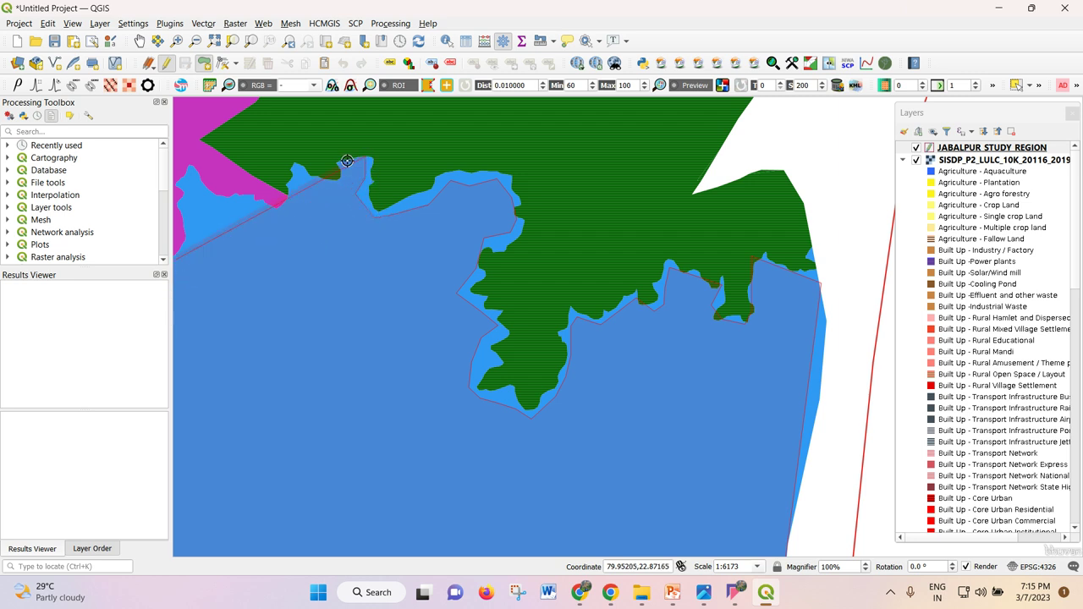
- Trace the shore from the forest notch westward past the magenta point and into the small blue inlet beyond it
left_click(343, 178)
left_click(320, 183)
left_click(300, 170)
left_click(293, 201)
left_click(280, 208)
left_click(263, 211)
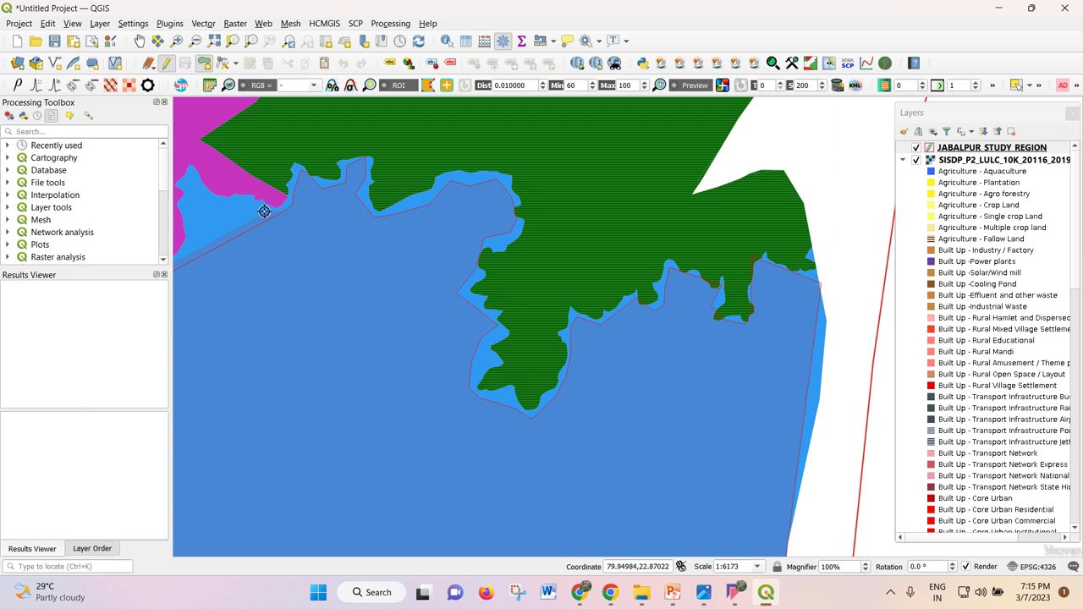
left_click(218, 193)
left_click(200, 175)
left_click(187, 164)
- Carry the reservoir outline around the magenta headlands and their bay to the forest tip below the bright pink patch
scroll(565, 211, "down", 3)
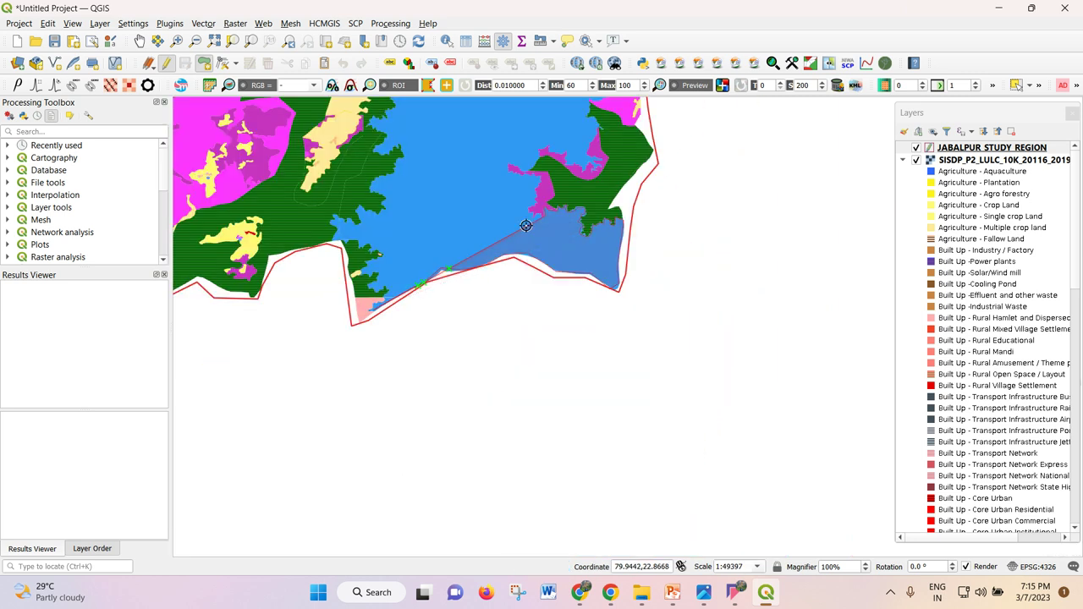
left_click(528, 175)
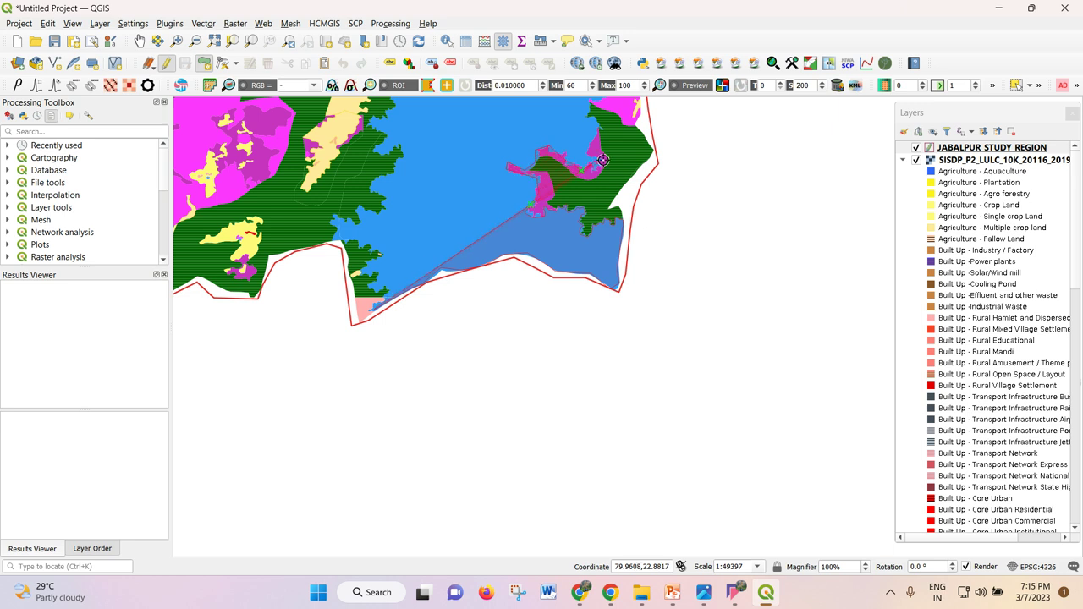
left_click(595, 120)
scroll(595, 243, "down", 1)
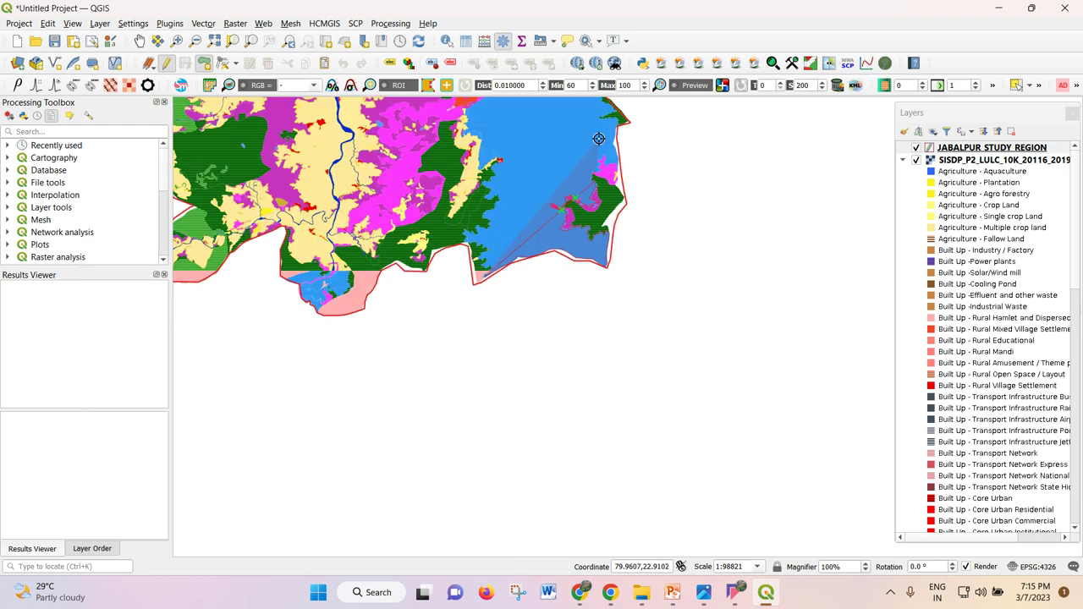
scroll(598, 138, "up", 2)
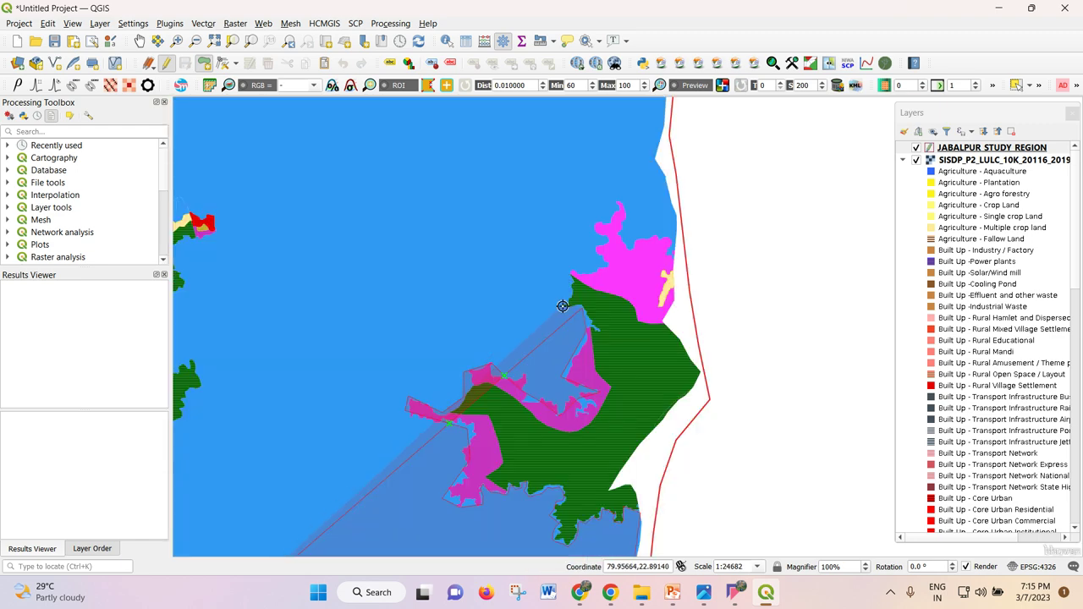
left_click(566, 292)
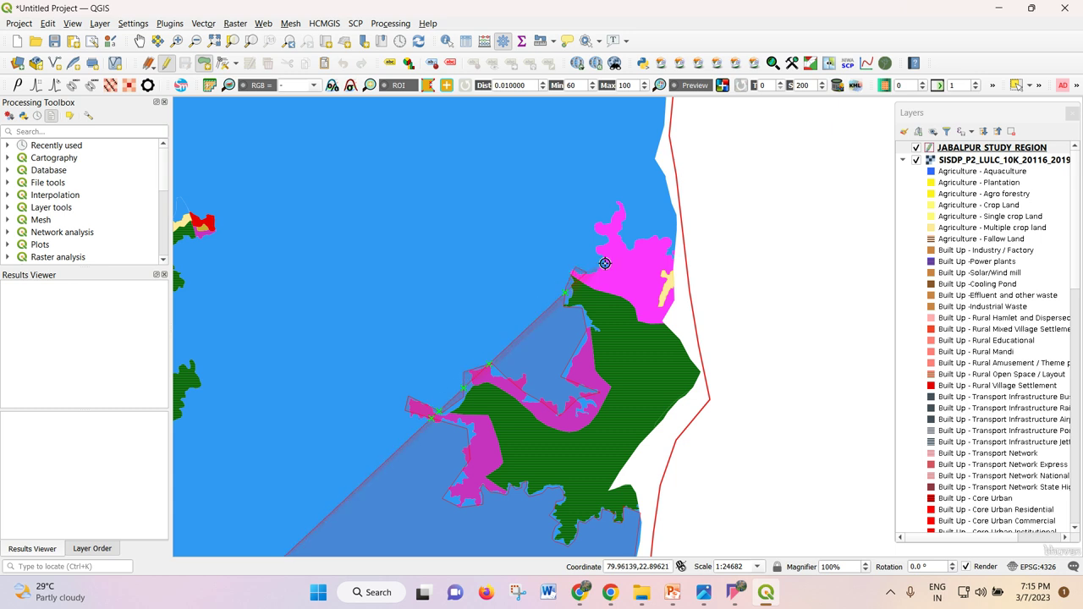
- Trace the reservoir boundary around the bright pink patch and its northern prong to the eastern shore
left_click(605, 256)
left_click(585, 227)
left_click(622, 203)
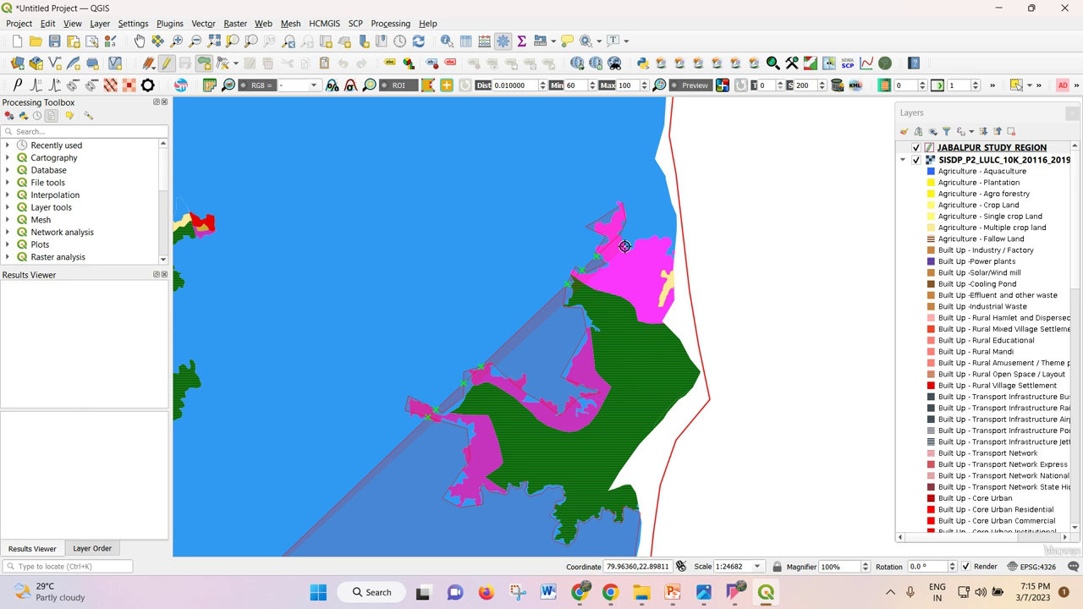
left_click(628, 232)
left_click(648, 234)
left_click(671, 239)
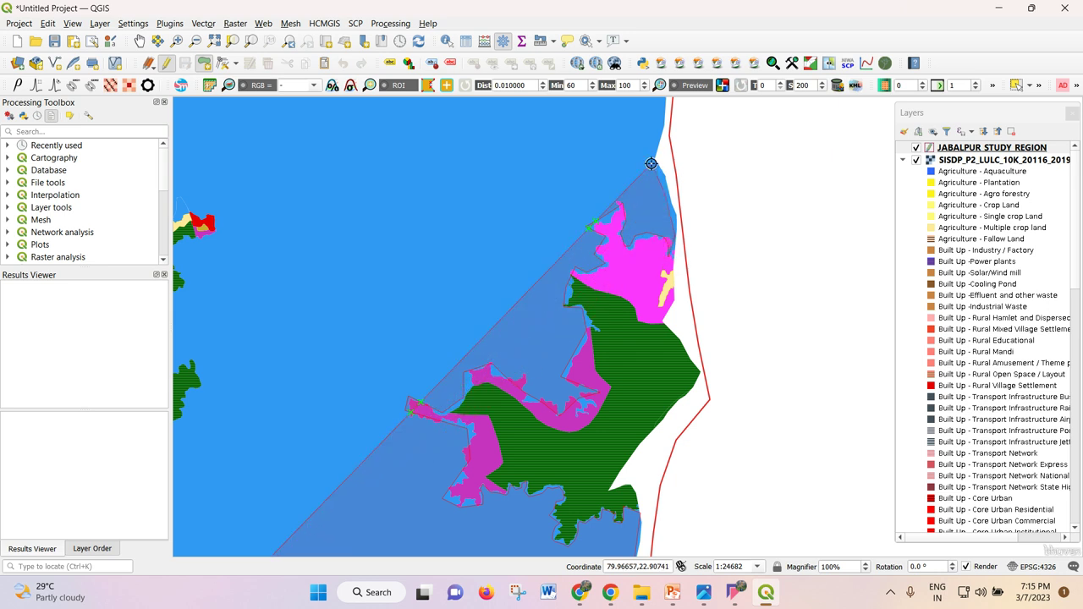
- Extend the polygon up the eastern shore and around the small dark green forest spur toward the reservoir's northern end
scroll(663, 173, "down", 1)
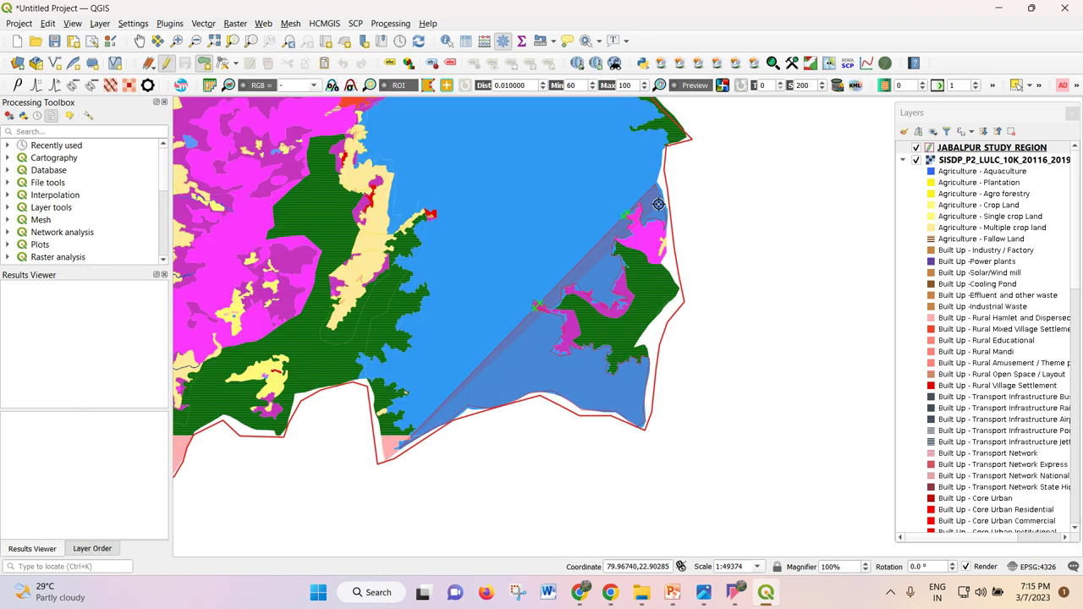
scroll(606, 246, "down", 1)
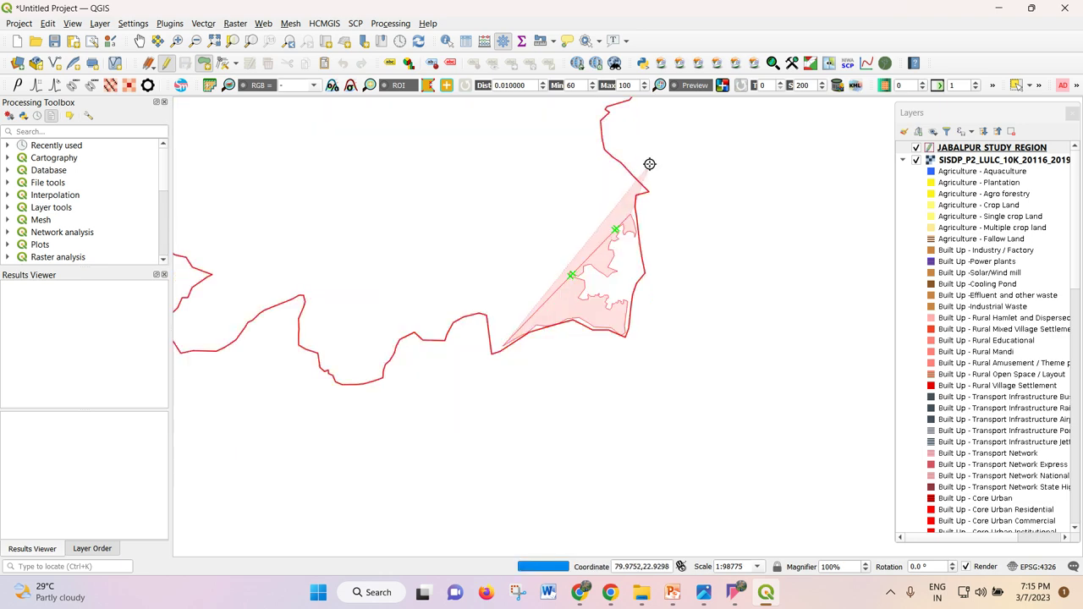
scroll(618, 152, "up", 1)
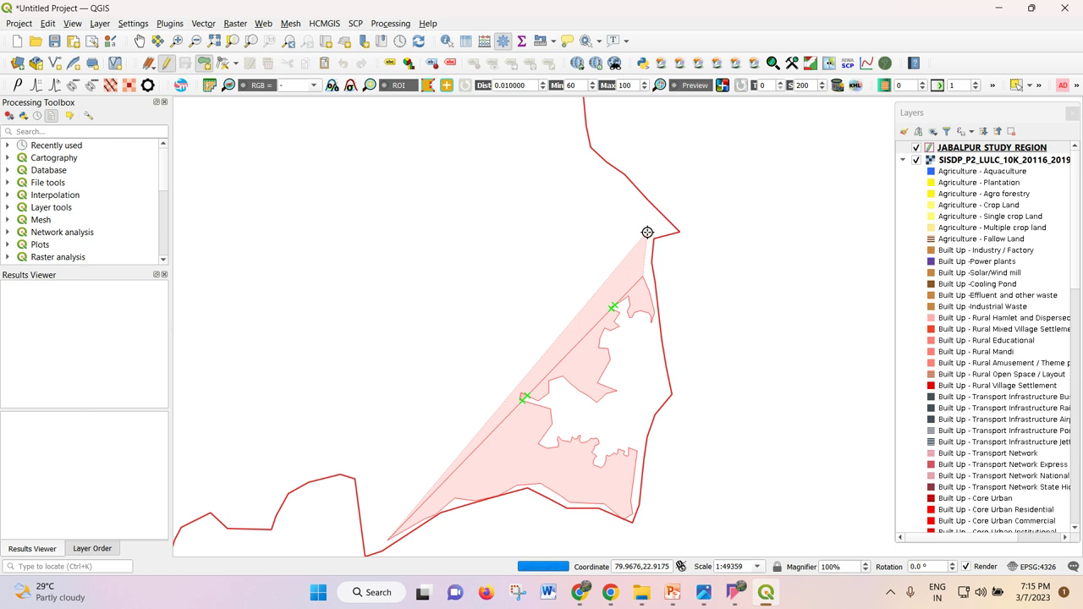
left_click(624, 223)
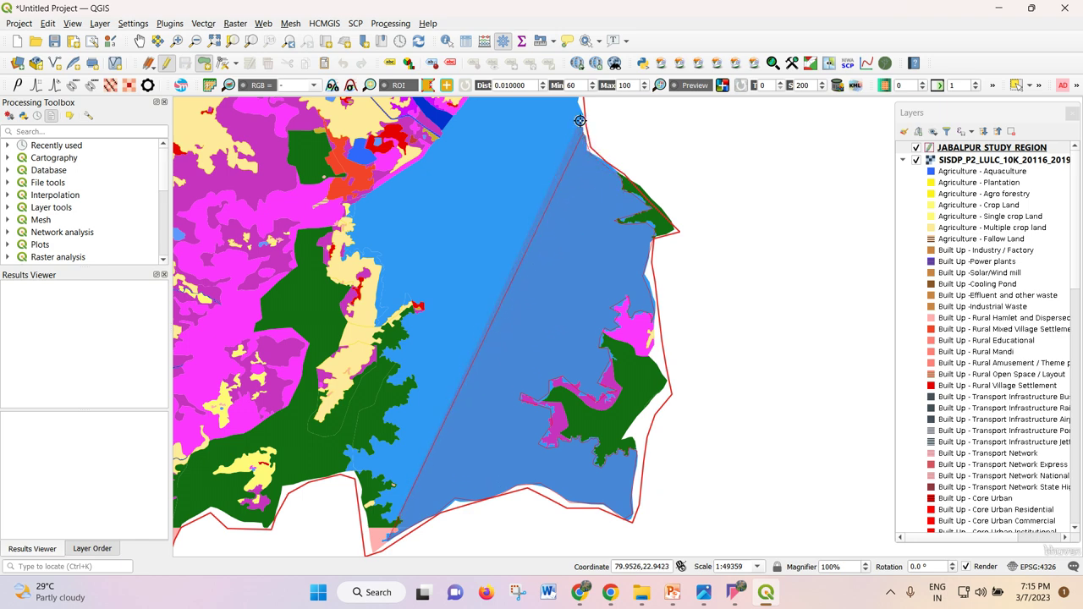
- Continue the reservoir outline around its northern end and down the northwest shore to the dark blue river mouth
scroll(576, 246, "down", 1)
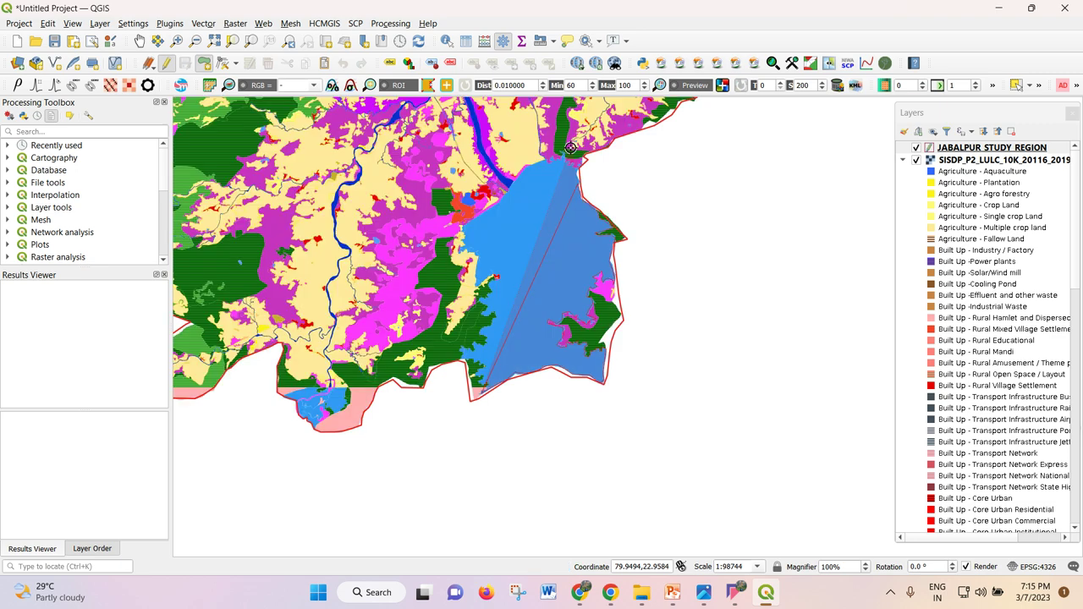
scroll(567, 155, "up", 2)
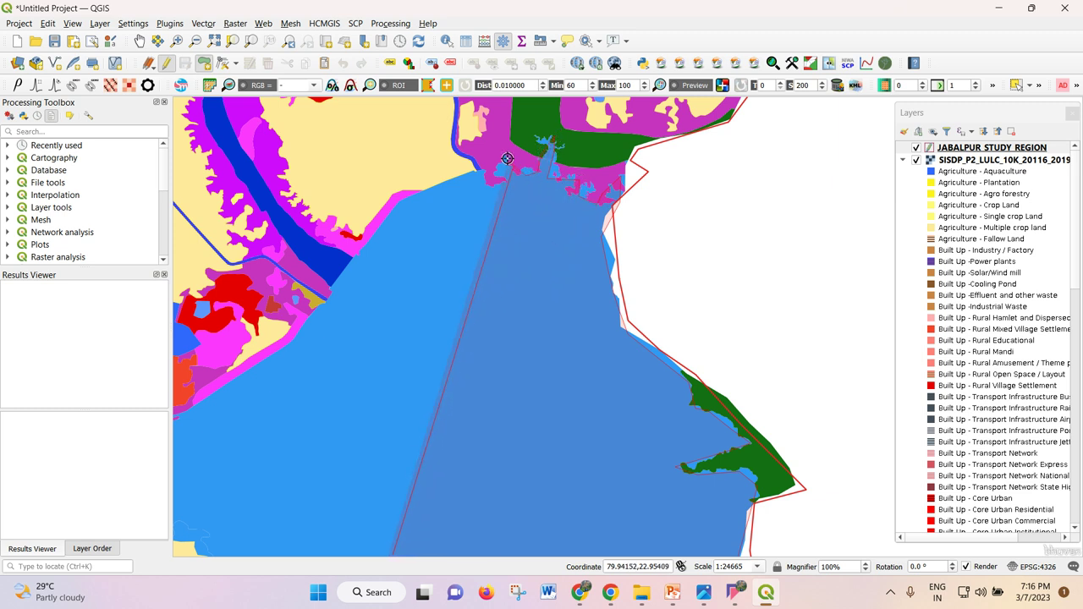
left_click(461, 171)
left_click(409, 201)
left_click(392, 222)
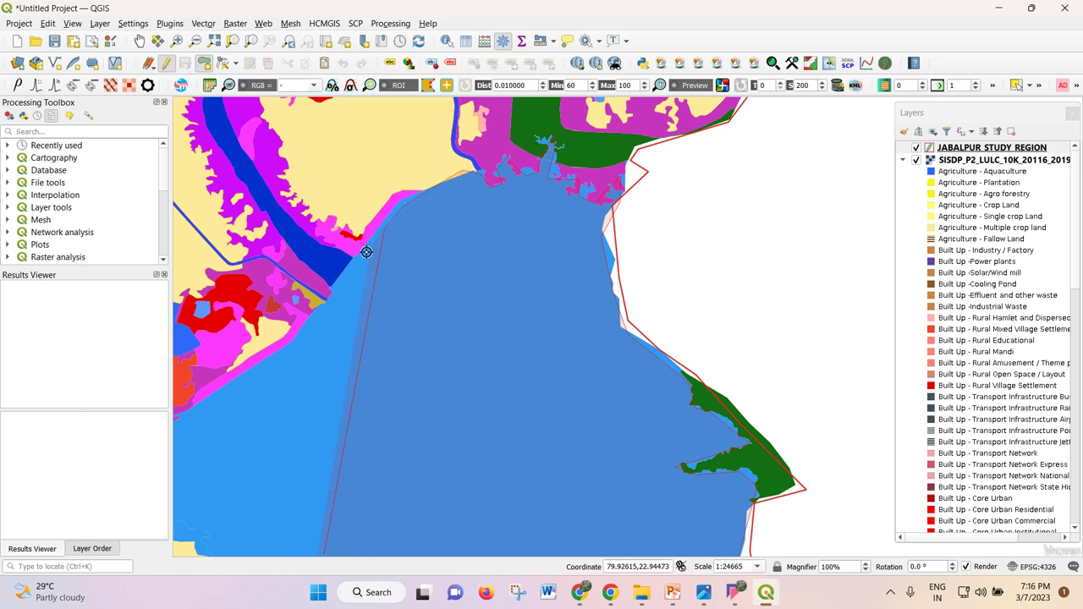
left_click(340, 274)
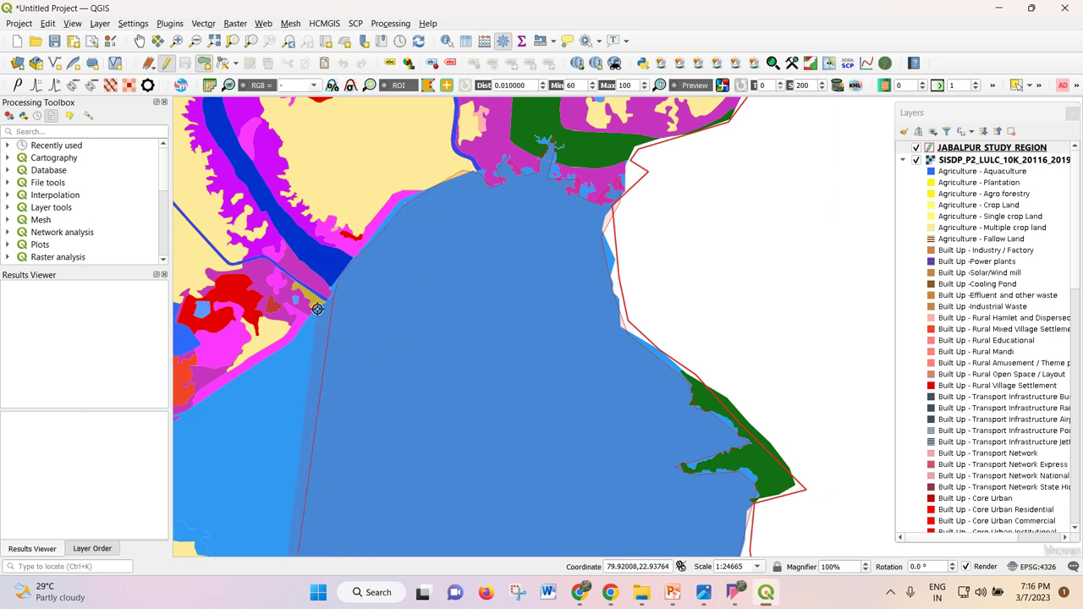
- Carry the outline down the western shore and around the narrow crop land spit with the red settlement at its tip
scroll(551, 204, "down", 2)
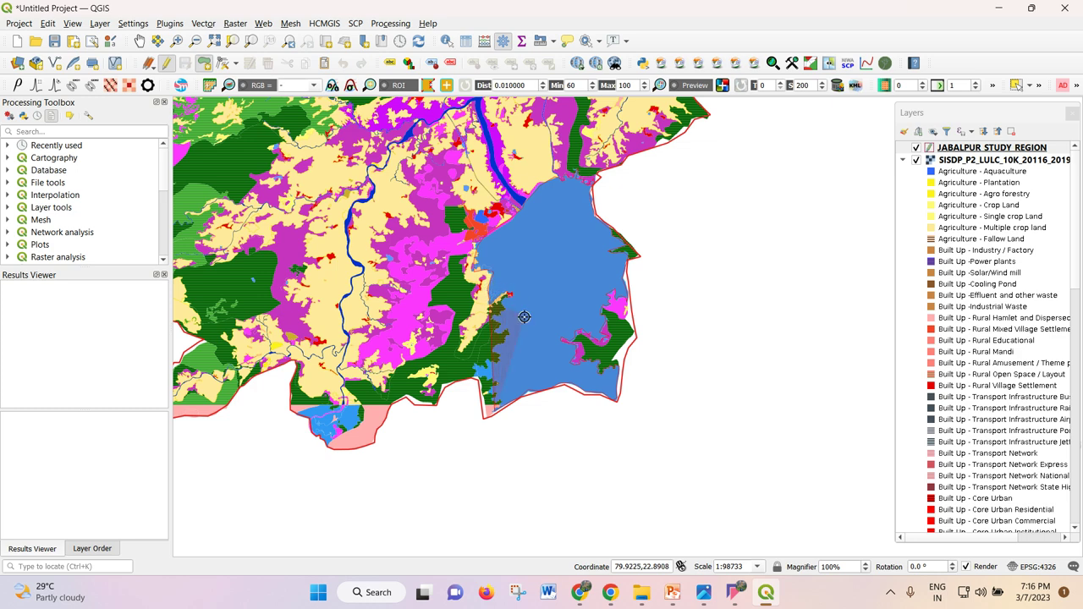
scroll(525, 317, "up", 1)
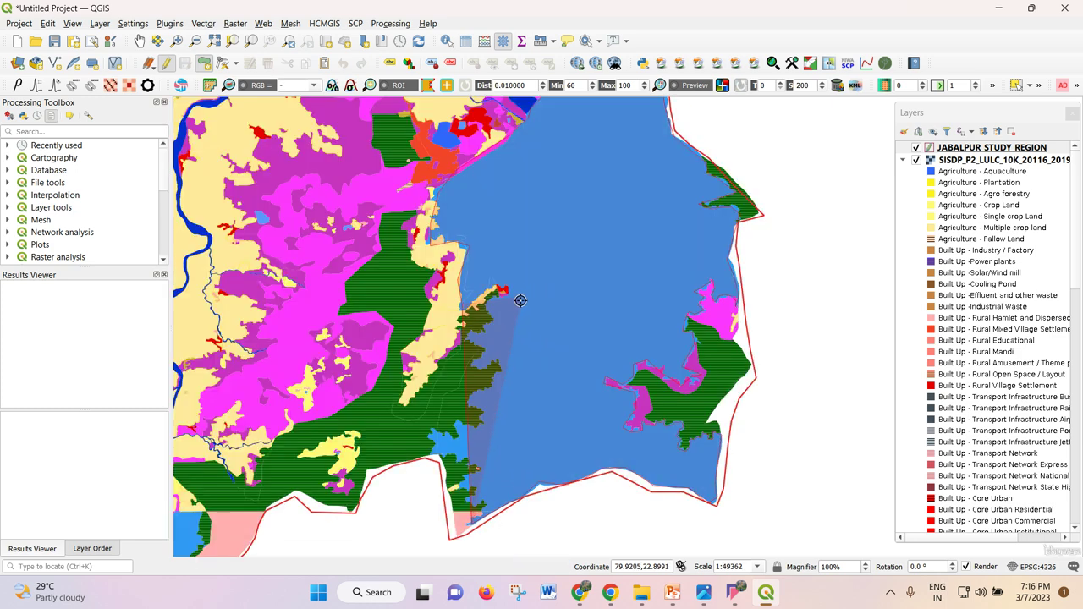
scroll(501, 292, "up", 2)
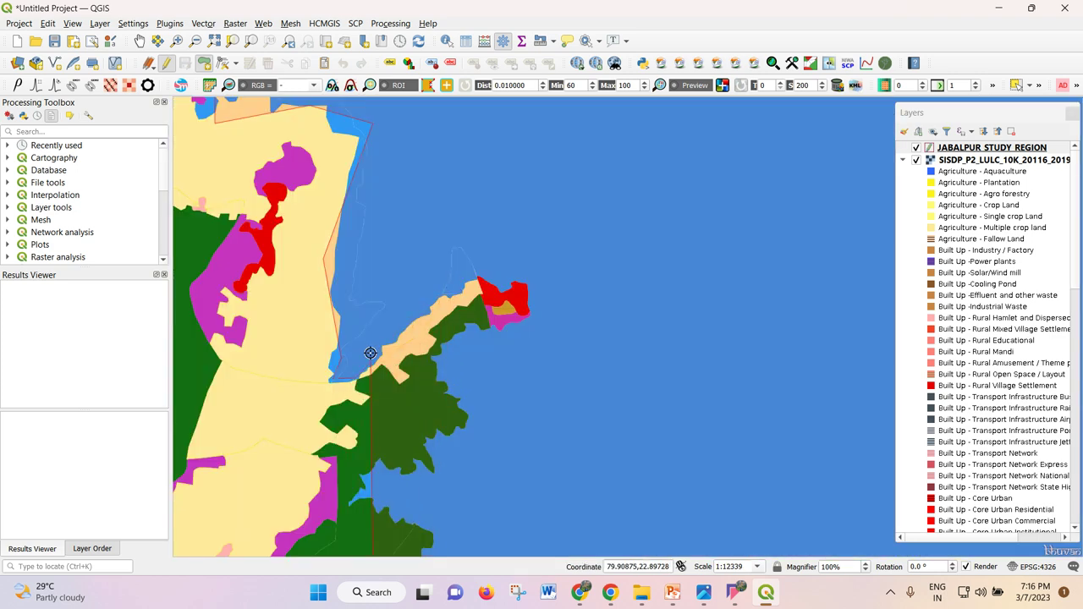
left_click(386, 339)
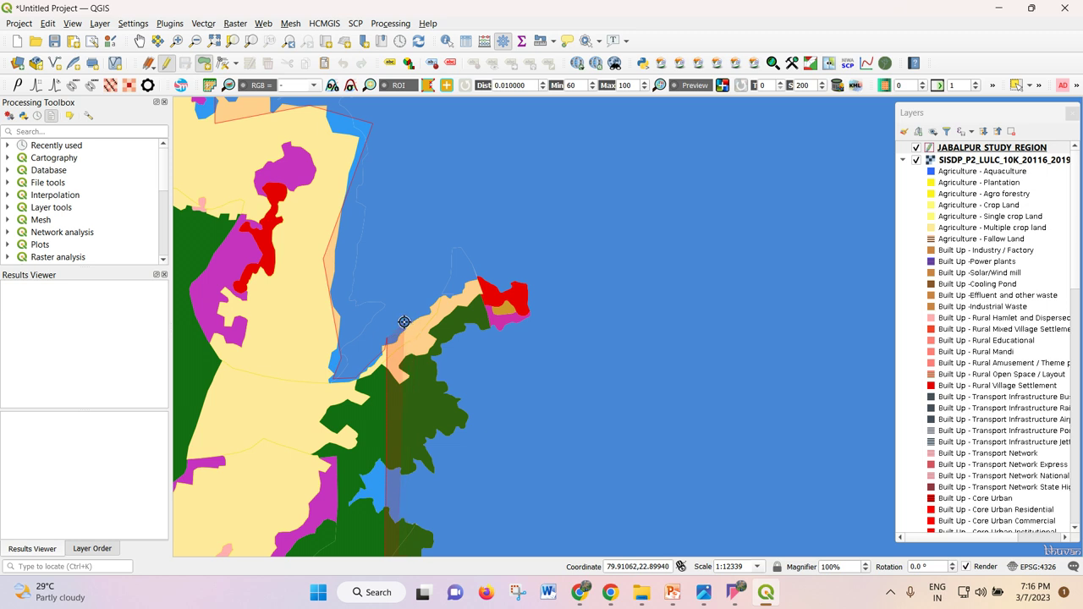
left_click(434, 298)
left_click(459, 252)
left_click(478, 277)
left_click(528, 317)
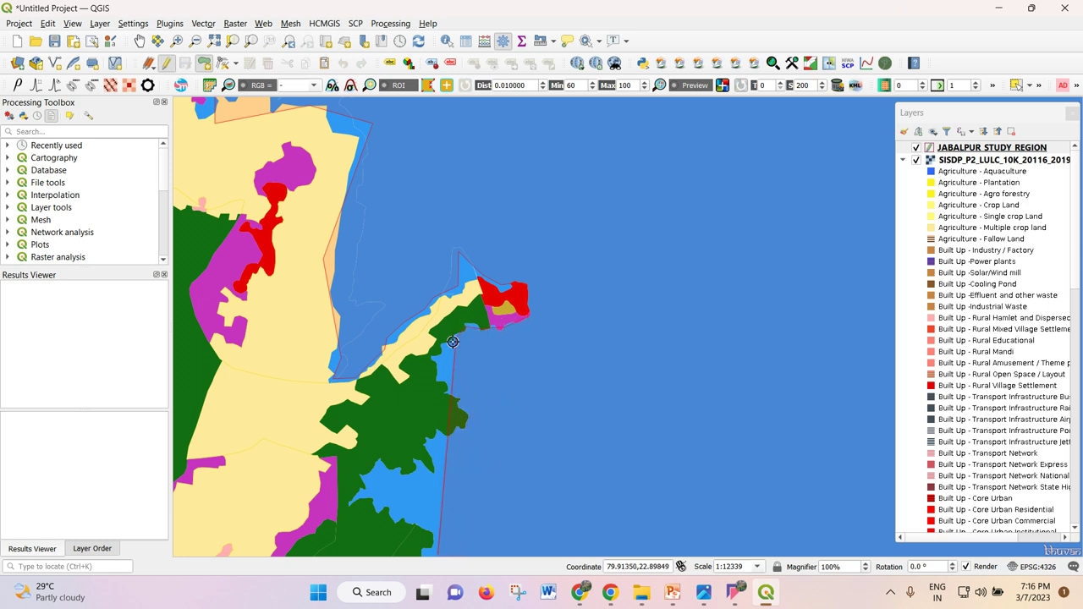
- Trace the forest shore south of the spit around its headland and into the blue inlet below
left_click(438, 357)
left_click(448, 387)
left_click(468, 417)
left_click(437, 466)
left_click(393, 472)
left_click(362, 490)
- Trace the reservoir boundary southward along the jagged western forest headlands to the point above the large western inlet
scroll(631, 285, "down", 2)
scroll(570, 314, "up", 2)
scroll(609, 176, "down", 2)
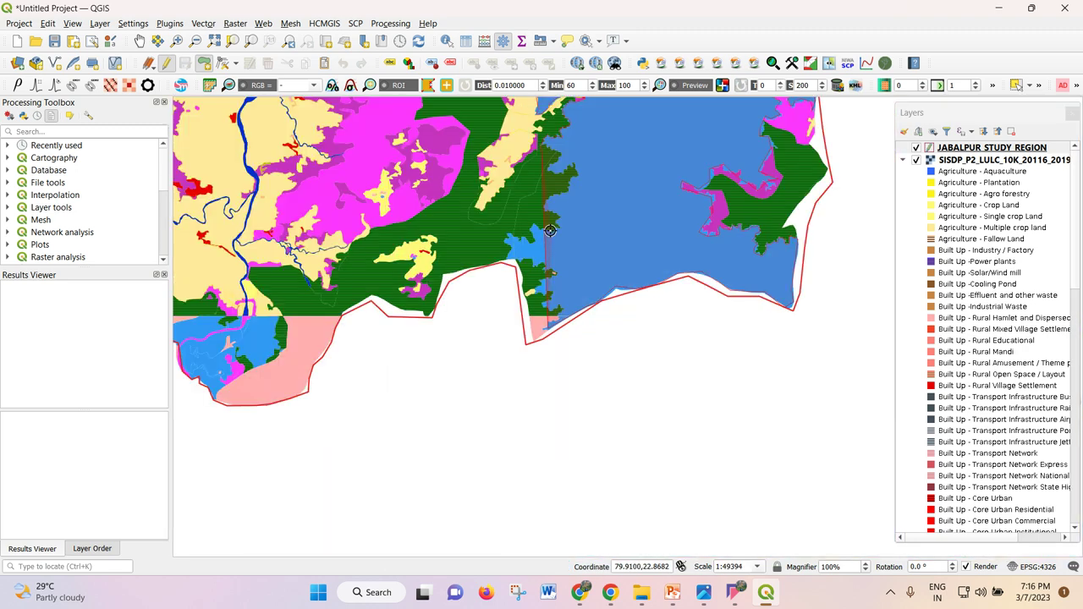
scroll(559, 174, "up", 2)
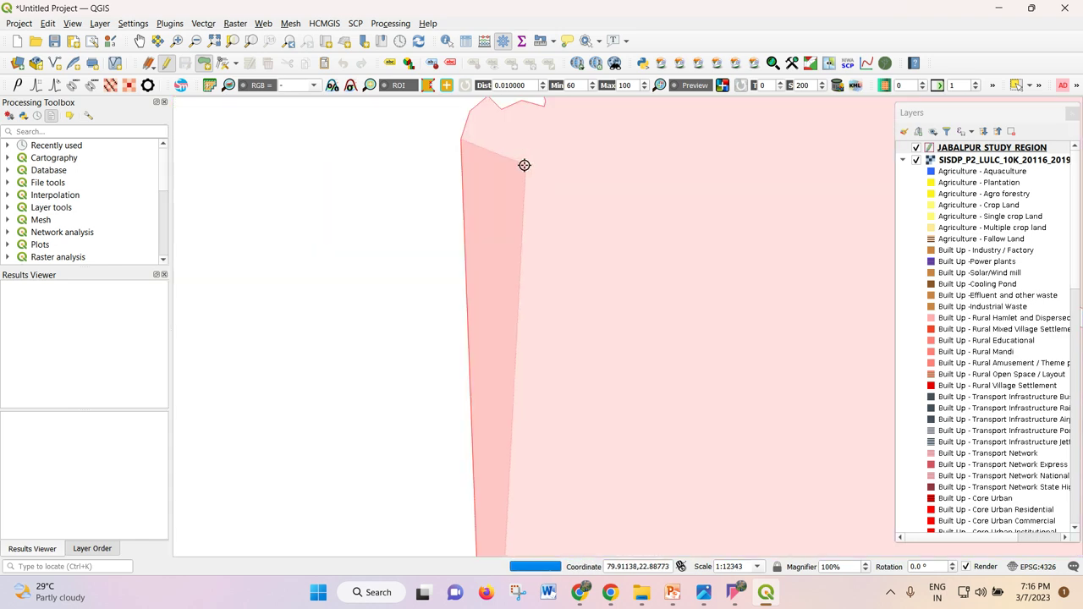
left_click_drag(484, 133, 633, 252)
scroll(633, 252, "down", 1)
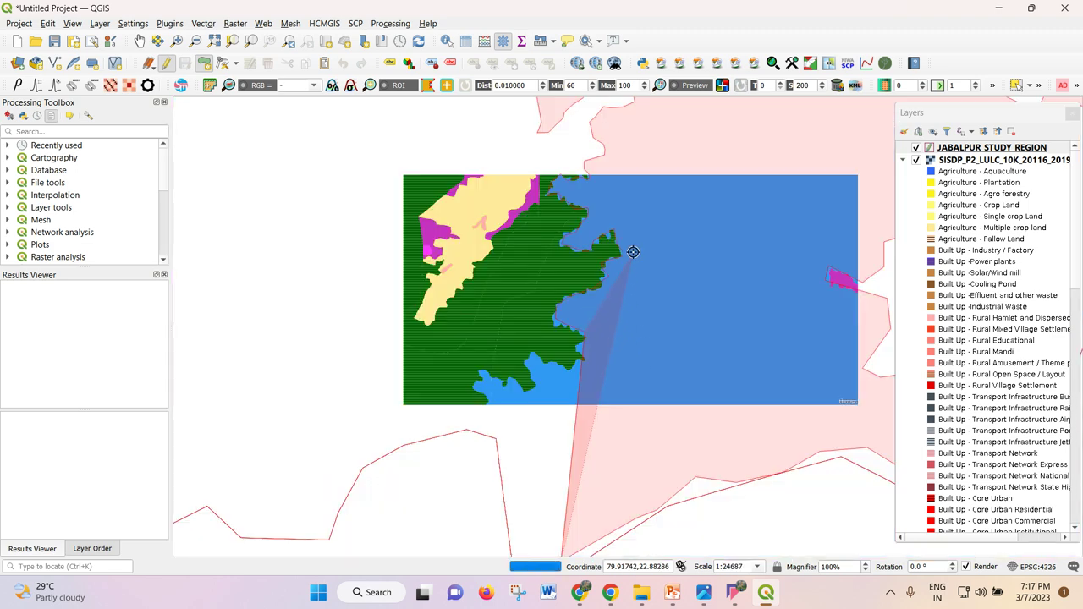
scroll(603, 386, "up", 1)
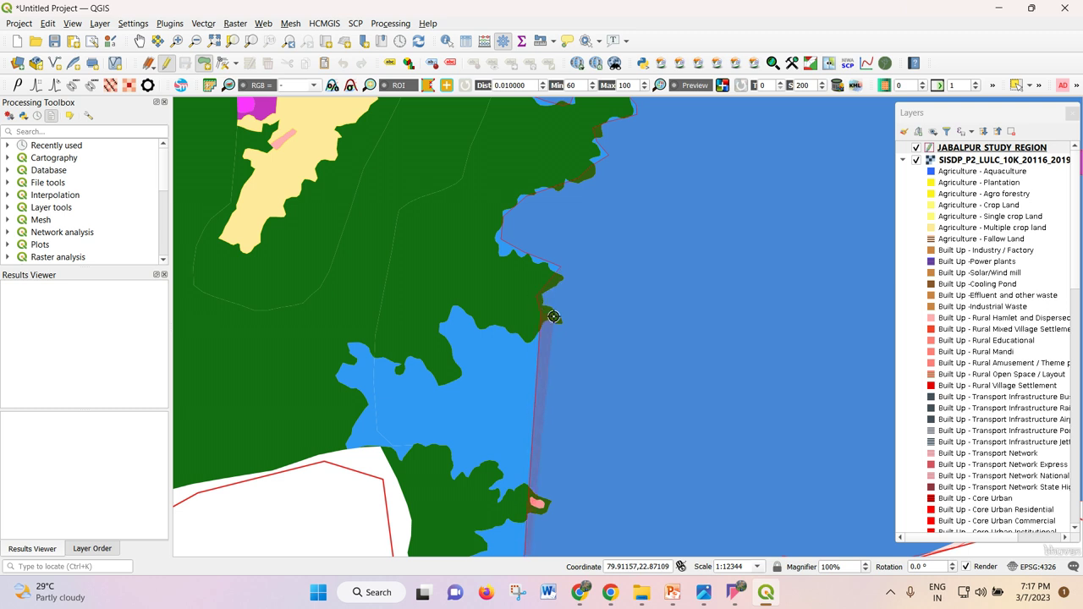
- Extend the polygon around the large western inlet to the forest headland containing the small light pink patch
mouse_move(554, 316)
left_mouse_down()
mouse_move(564, 328)
mouse_move(525, 343)
mouse_move(450, 310)
mouse_move(441, 332)
mouse_move(468, 365)
mouse_move(446, 385)
mouse_move(350, 365)
mouse_move(352, 348)
mouse_move(383, 406)
mouse_move(355, 433)
mouse_move(474, 451)
mouse_move(458, 463)
mouse_move(502, 449)
mouse_move(537, 500)
mouse_move(560, 495)
left_mouse_up()
scroll(606, 224, "down", 1)
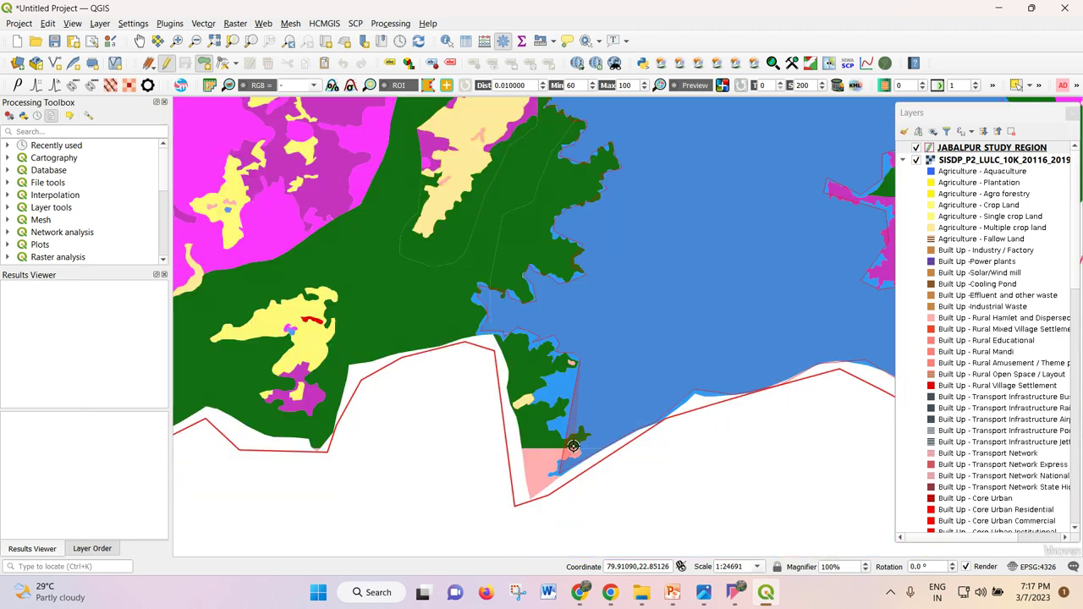
scroll(573, 446, "up", 2)
scroll(575, 186, "down", 3)
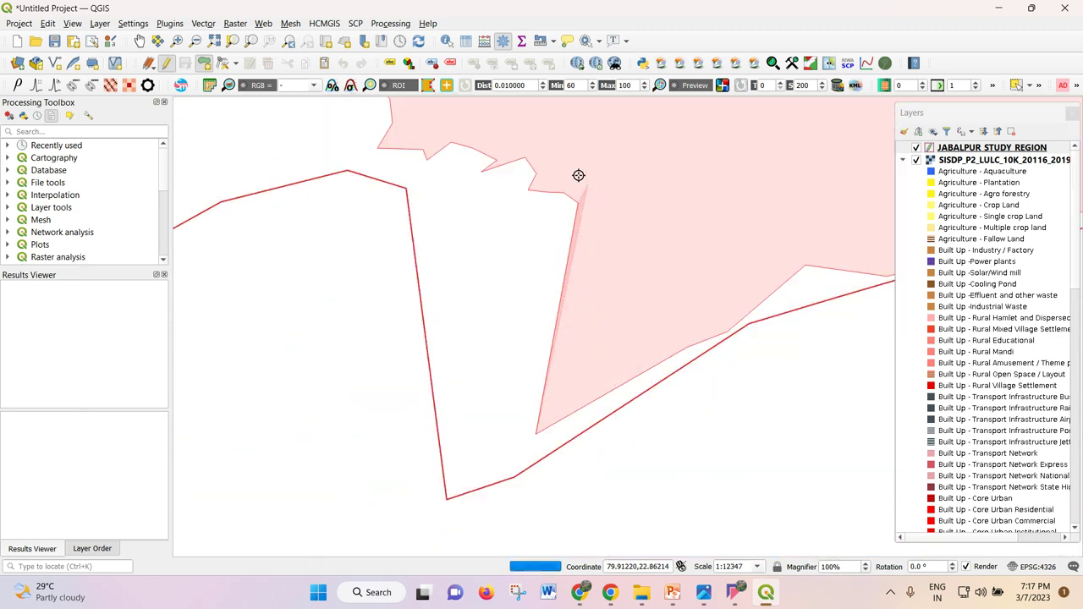
- Trace the reservoir outline closely around the tip and underside of the forest headland with the light pink patch
scroll(584, 178, "up", 2)
left_click(633, 148)
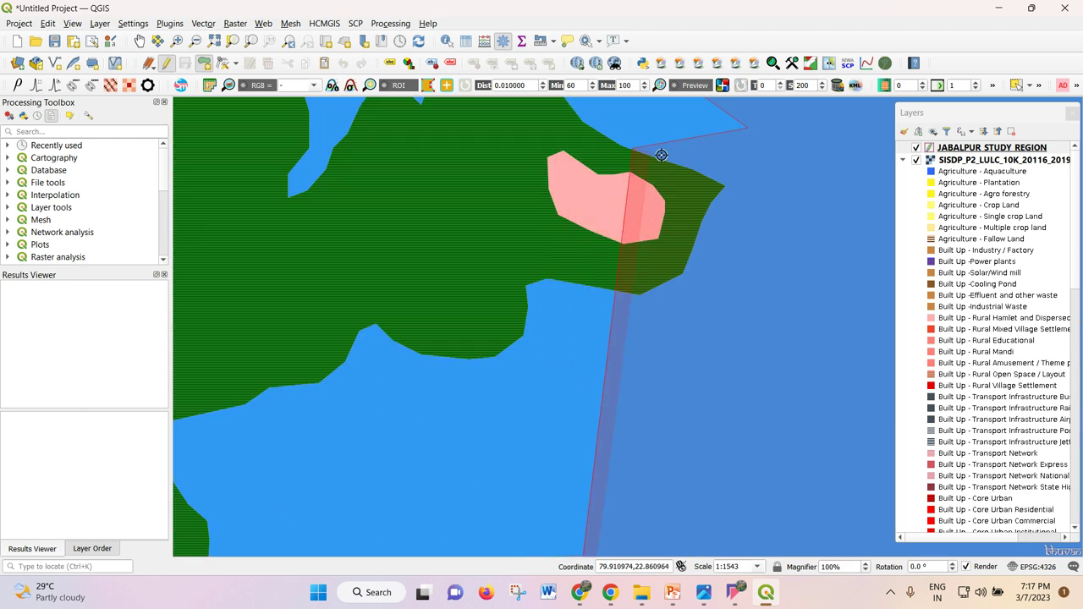
left_click(724, 187)
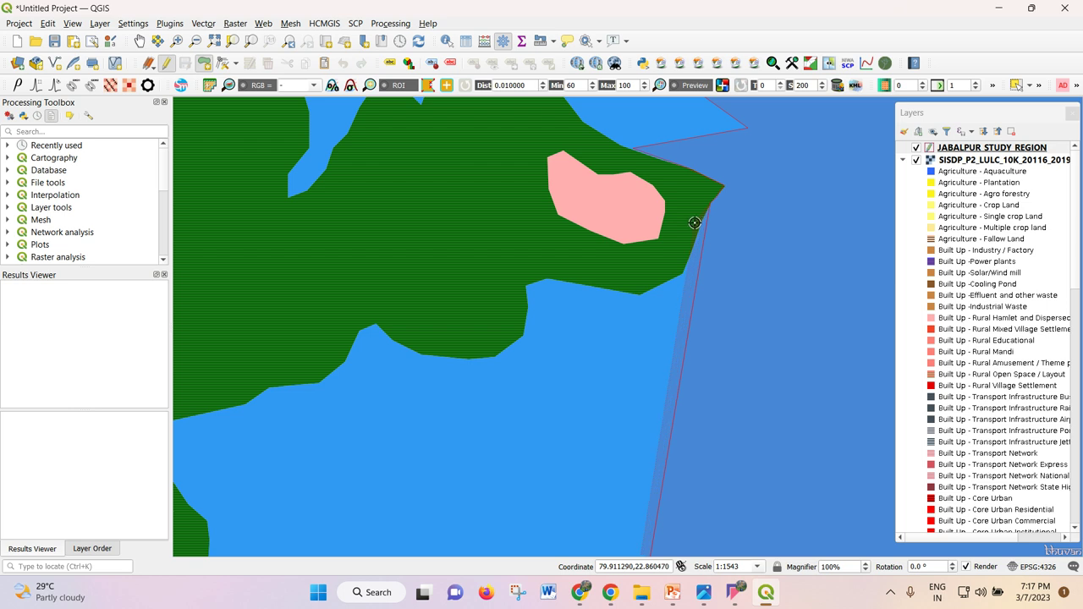
left_click(696, 230)
left_click(682, 277)
left_click(639, 293)
left_click(556, 281)
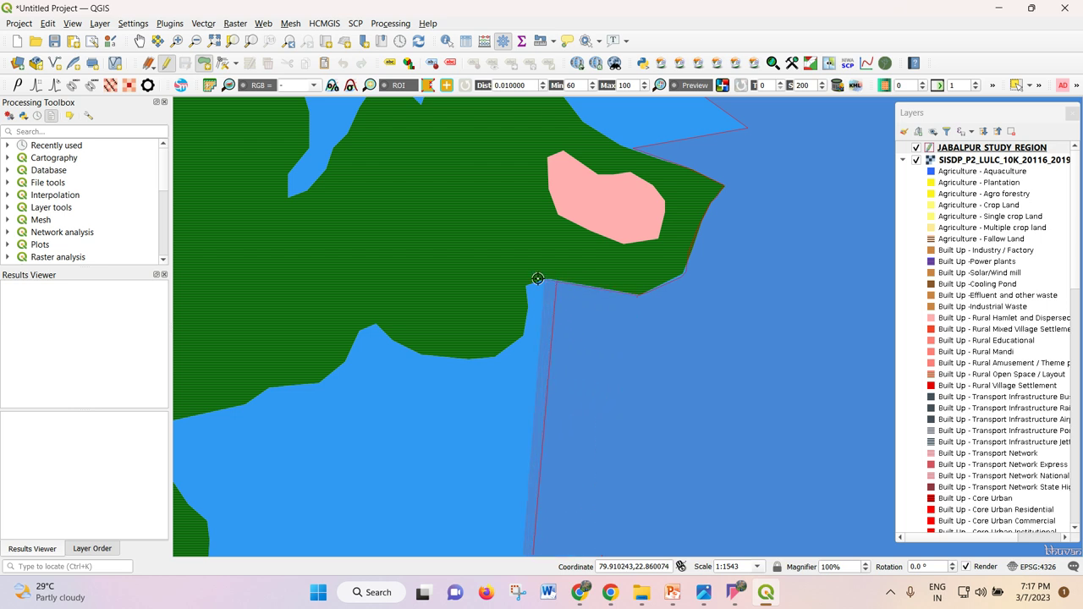
- Follow the shore around the rounded forest bulge southwest of the light pink patch to the small notch beyond it
left_click(546, 279)
left_click(526, 285)
left_click(528, 305)
left_click(522, 336)
left_click(497, 354)
left_click(465, 358)
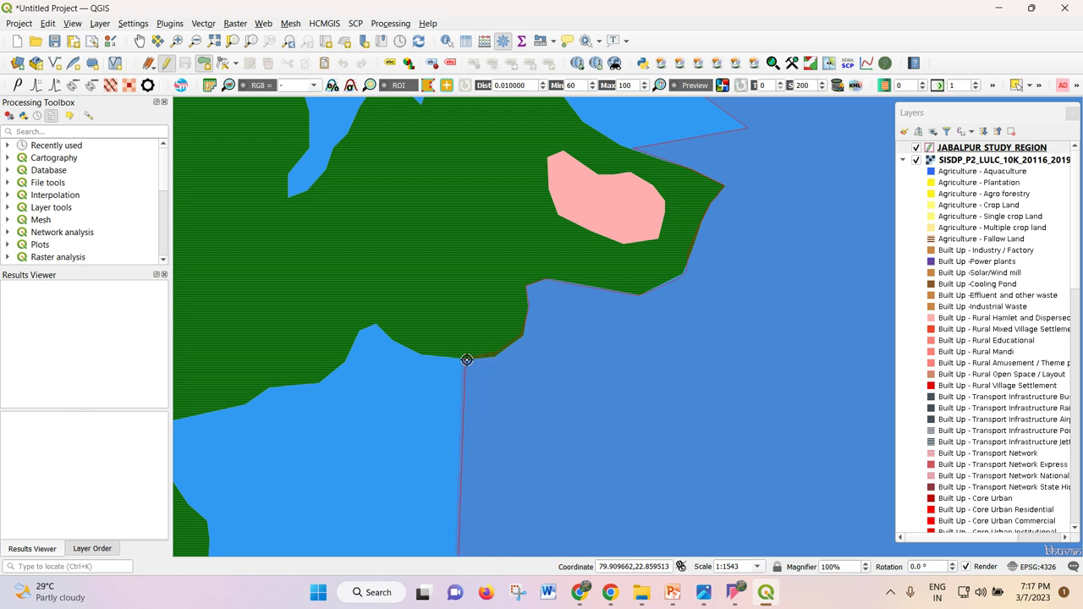
left_click(428, 356)
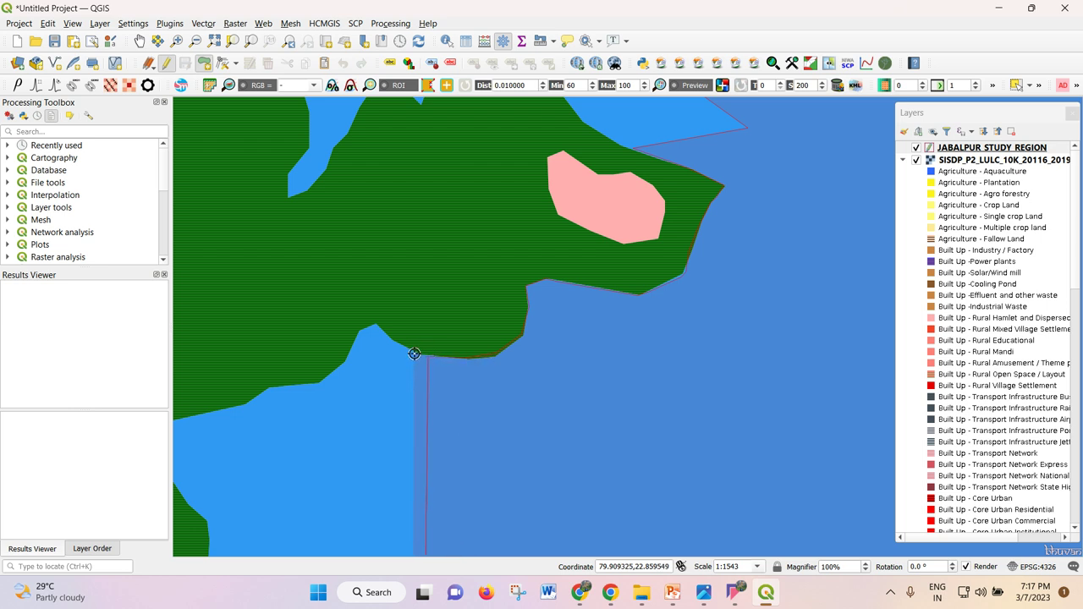
left_click(414, 354)
left_click(392, 338)
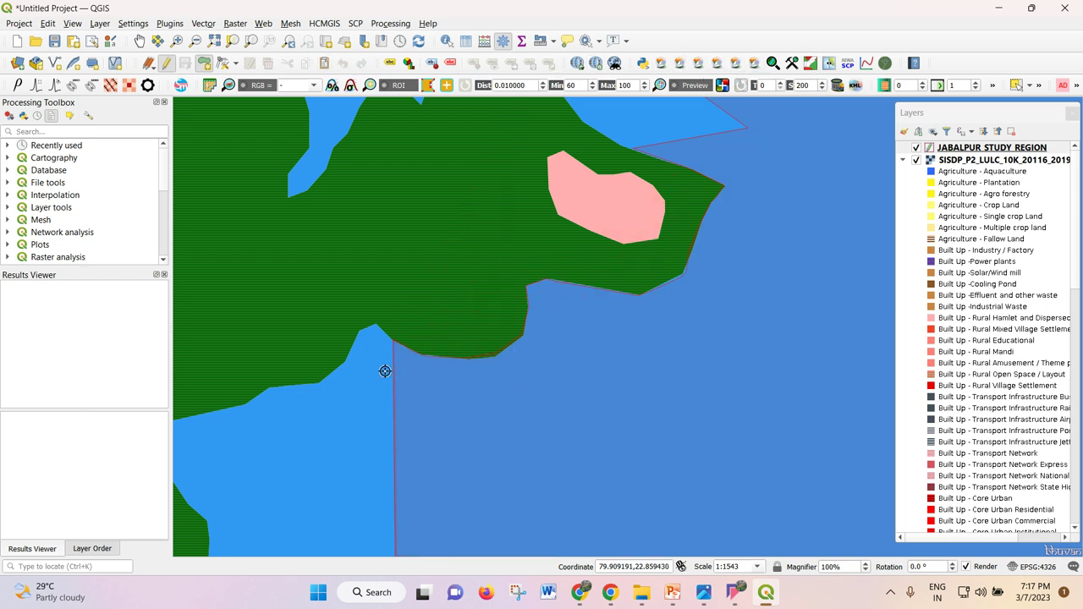
left_click(376, 324)
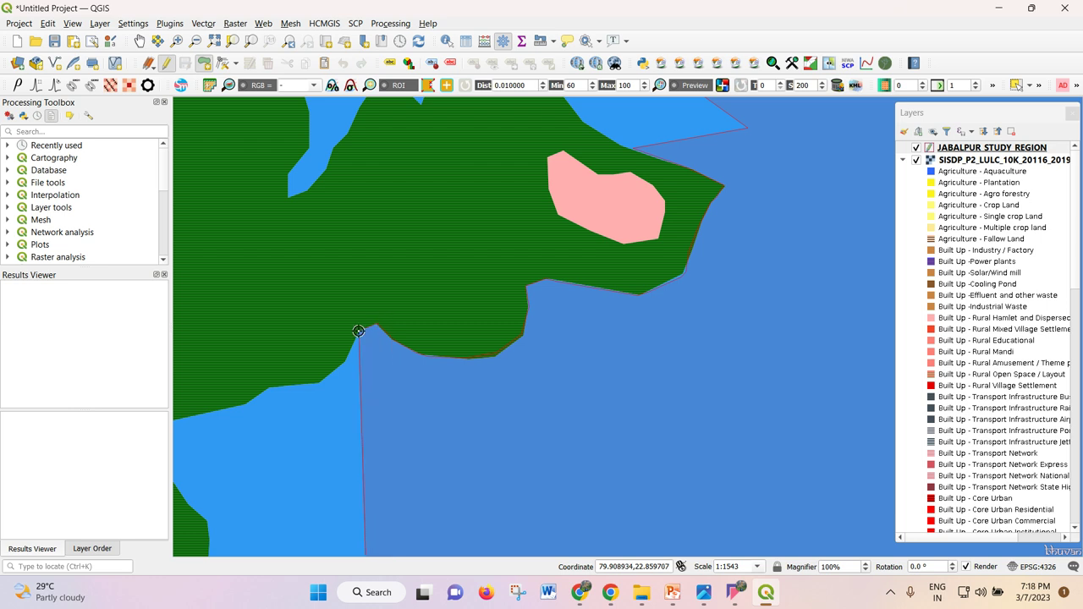
- Show the Snapping Toolbar and enable snapping
right_click(722, 41)
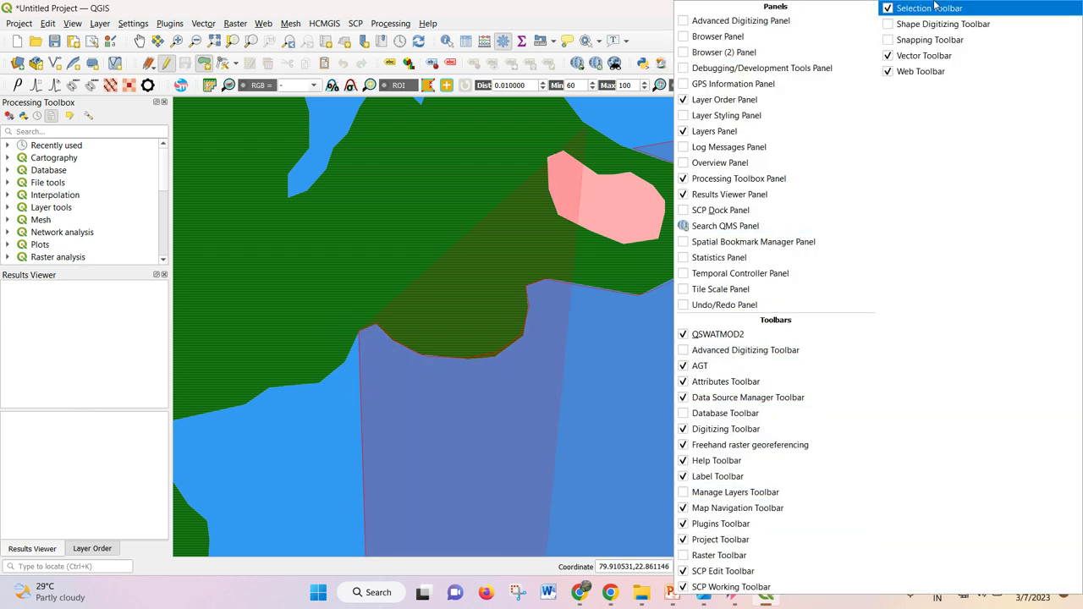
left_click(890, 39)
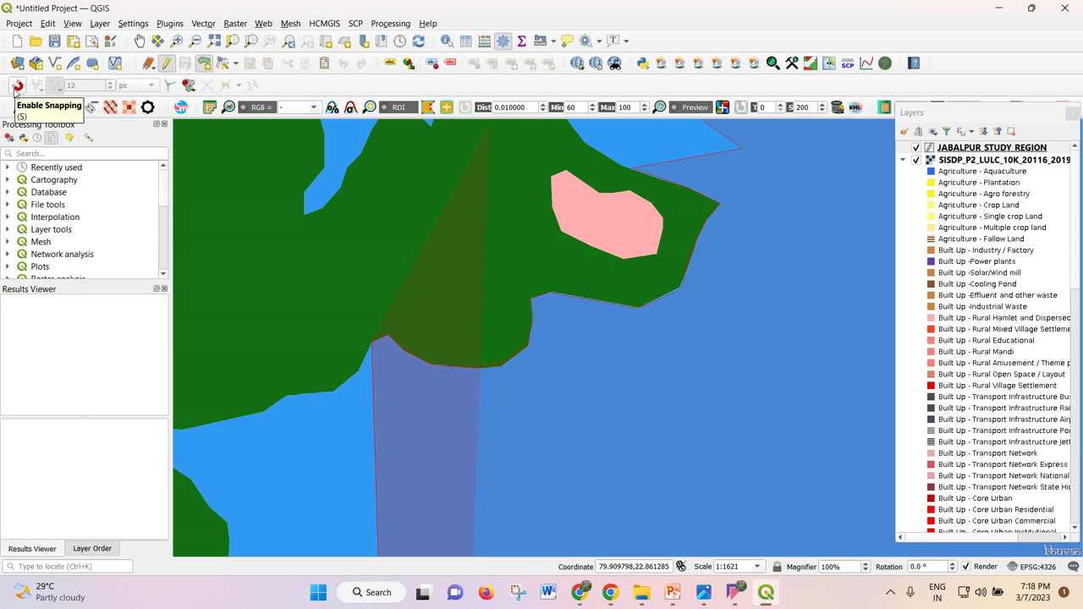
right_click(674, 51)
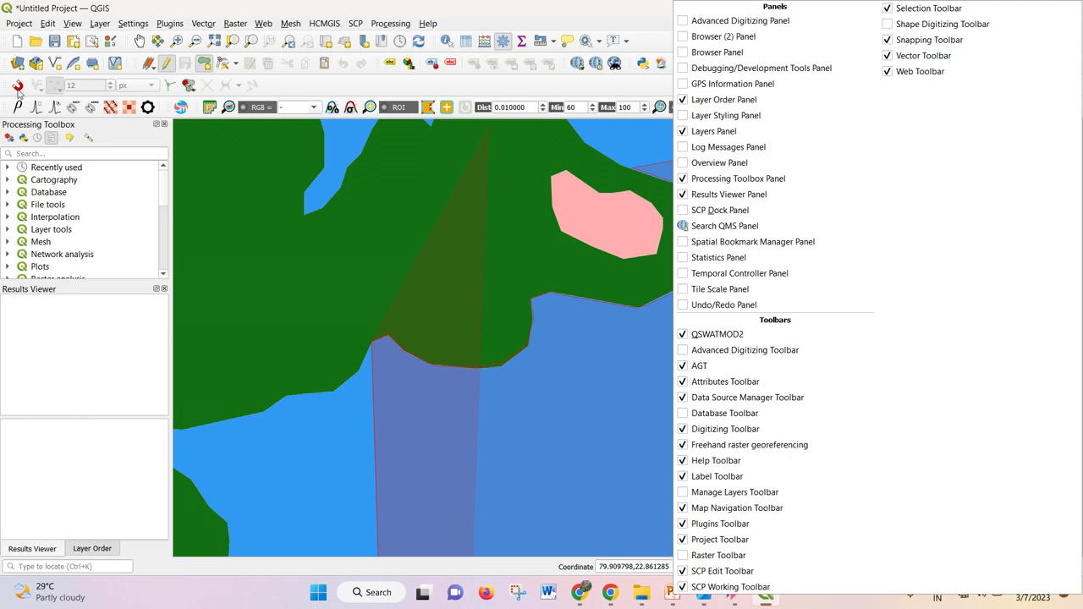
left_click(660, 23)
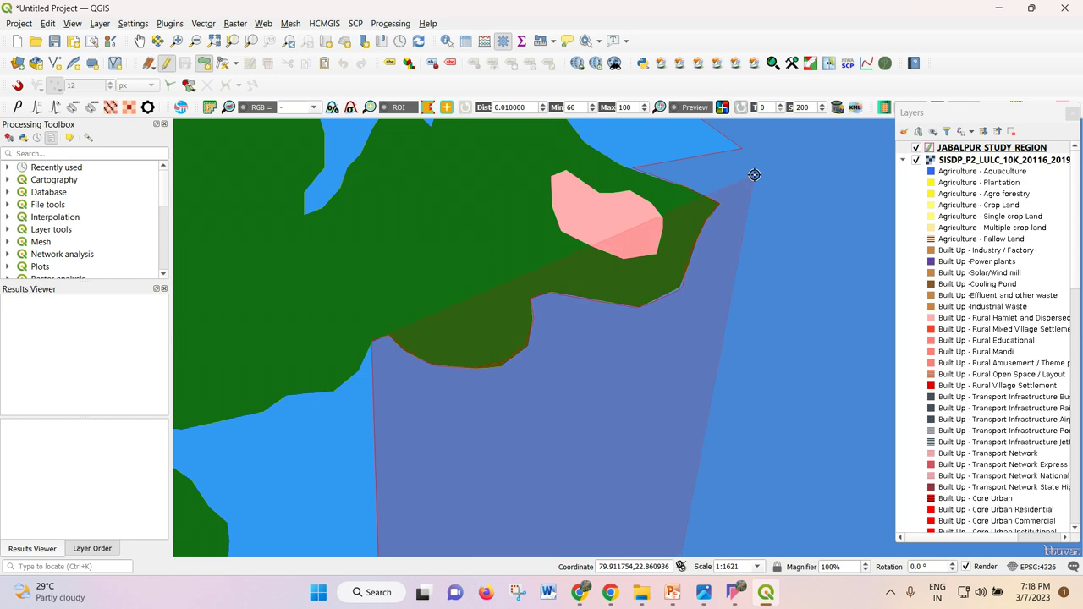
left_click(17, 86)
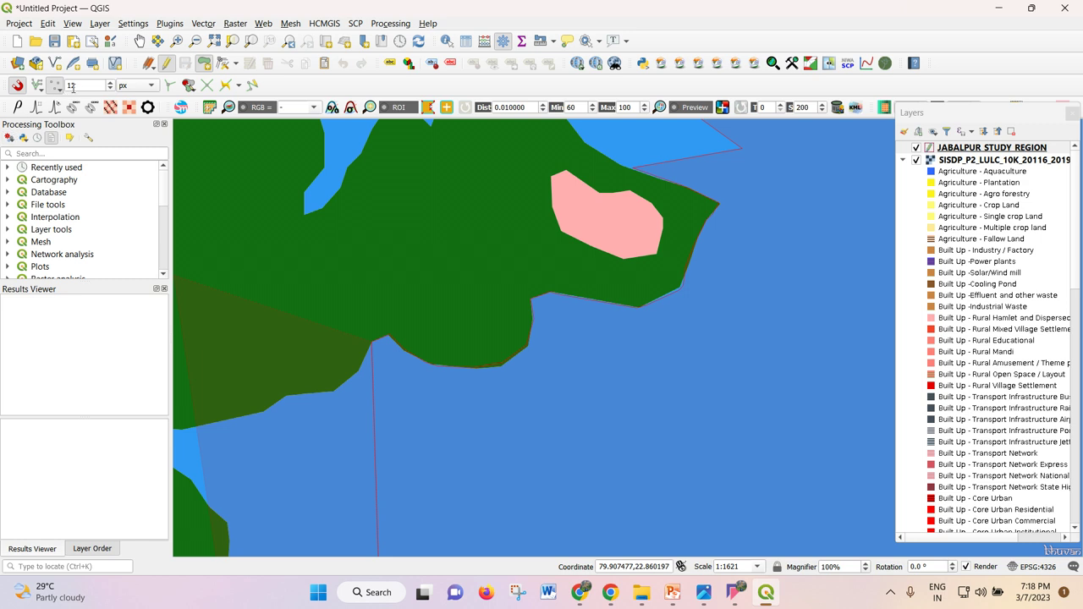
- Set the project snapping type to Area and turn on Topological Editing
left_click(41, 90)
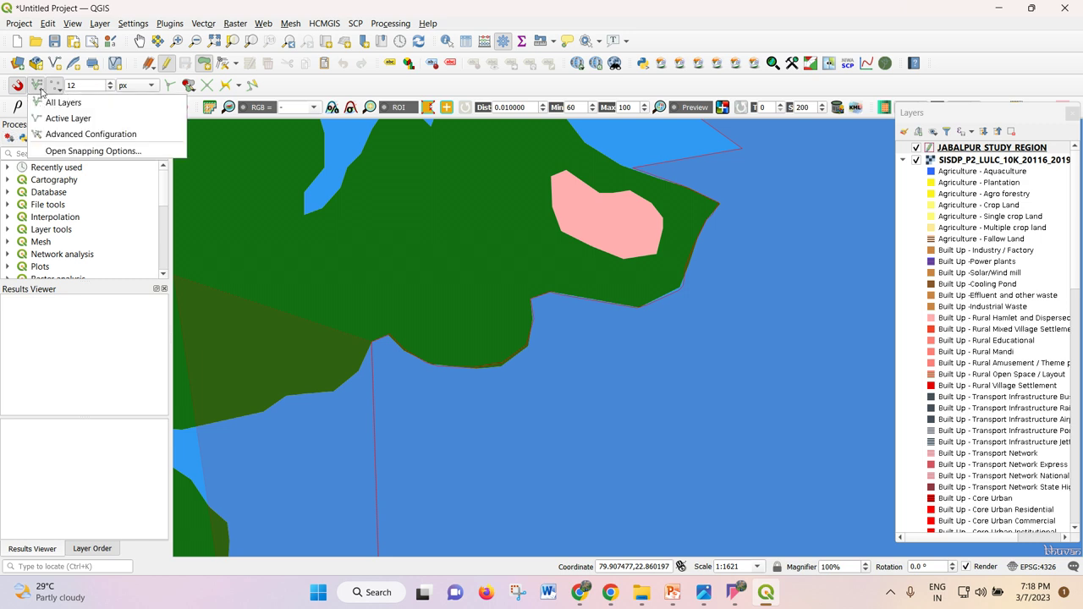
left_click(74, 150)
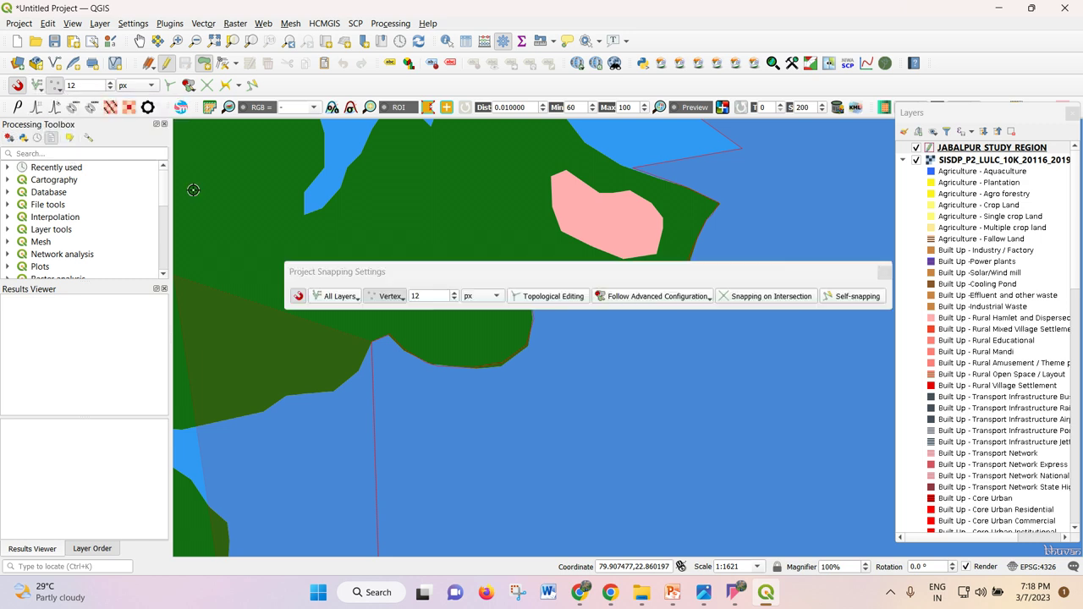
left_click(345, 304)
left_click(361, 312)
left_click_drag(466, 310, 483, 392)
left_click(396, 297)
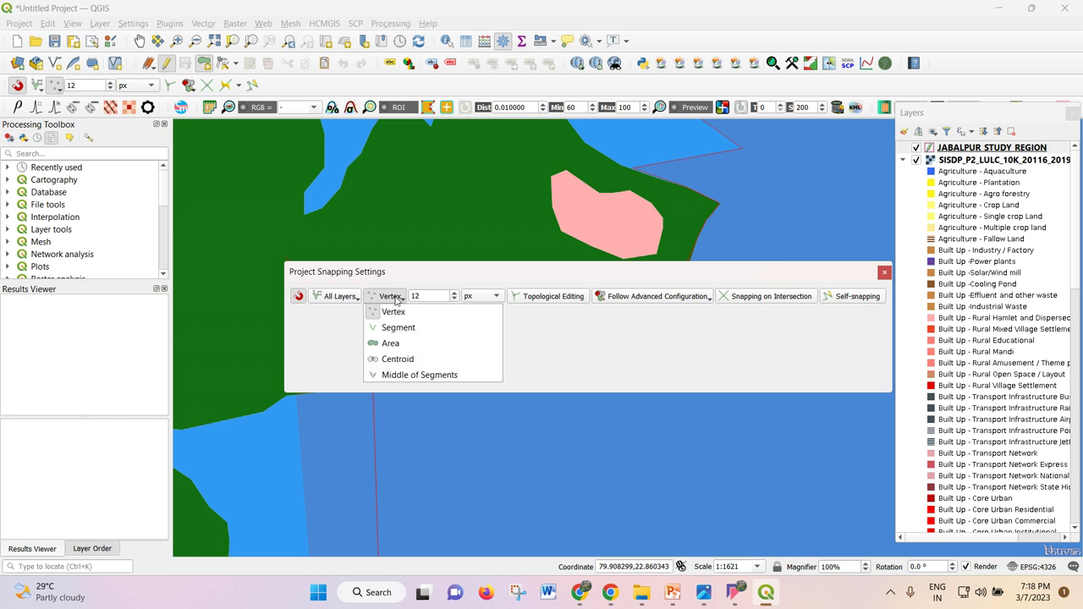
left_click(417, 344)
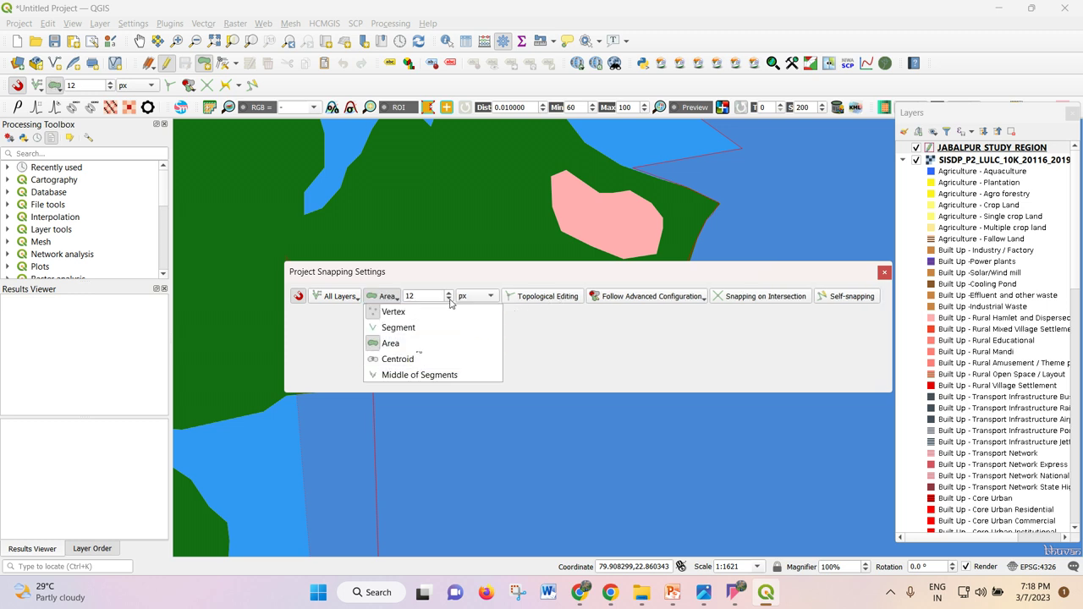
left_click(638, 334)
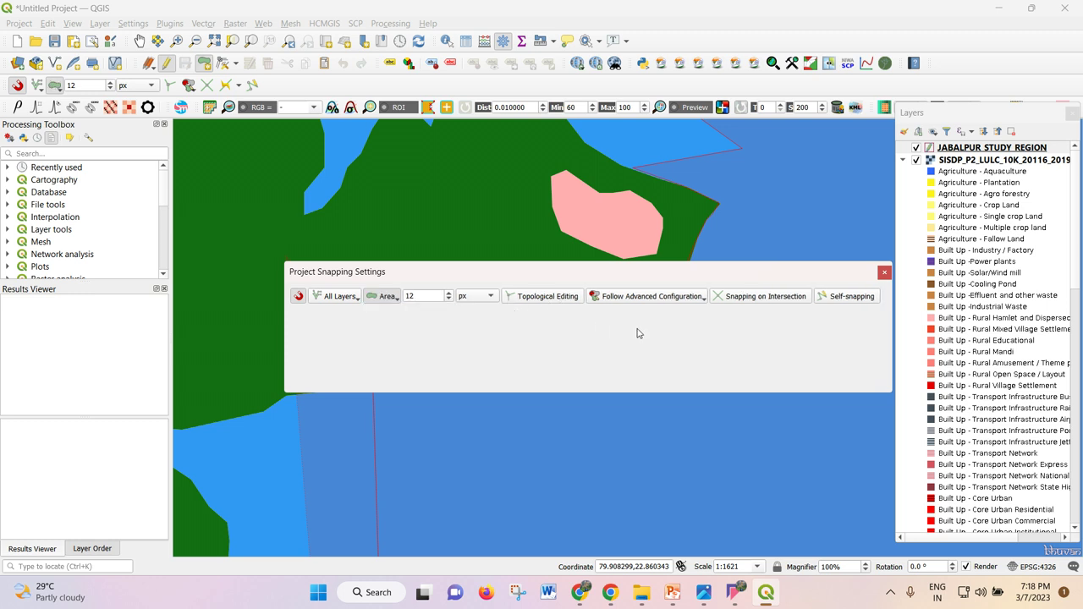
left_click(549, 297)
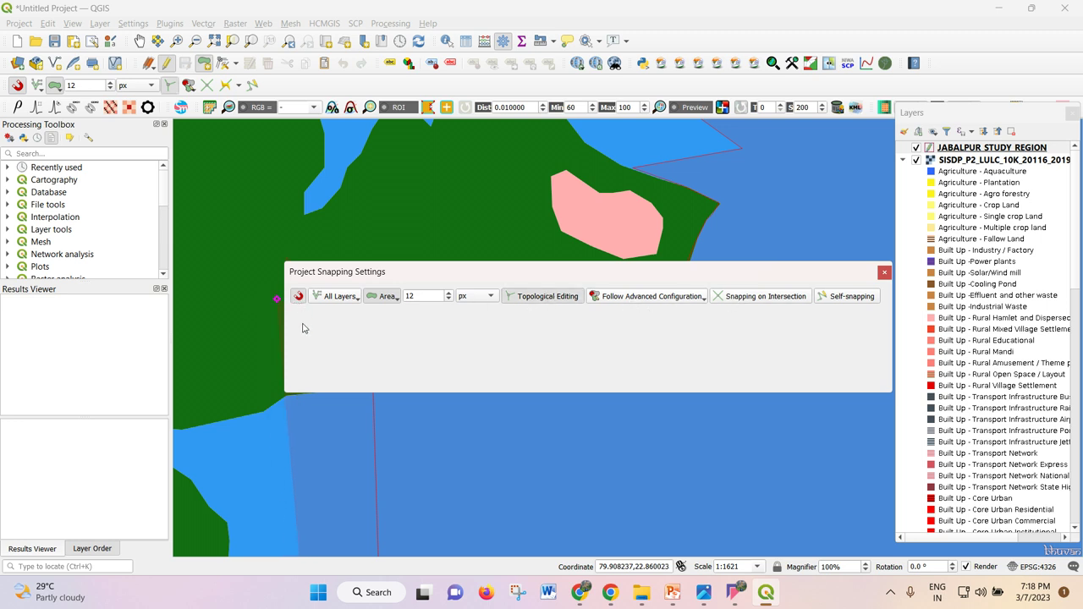
left_click(884, 272)
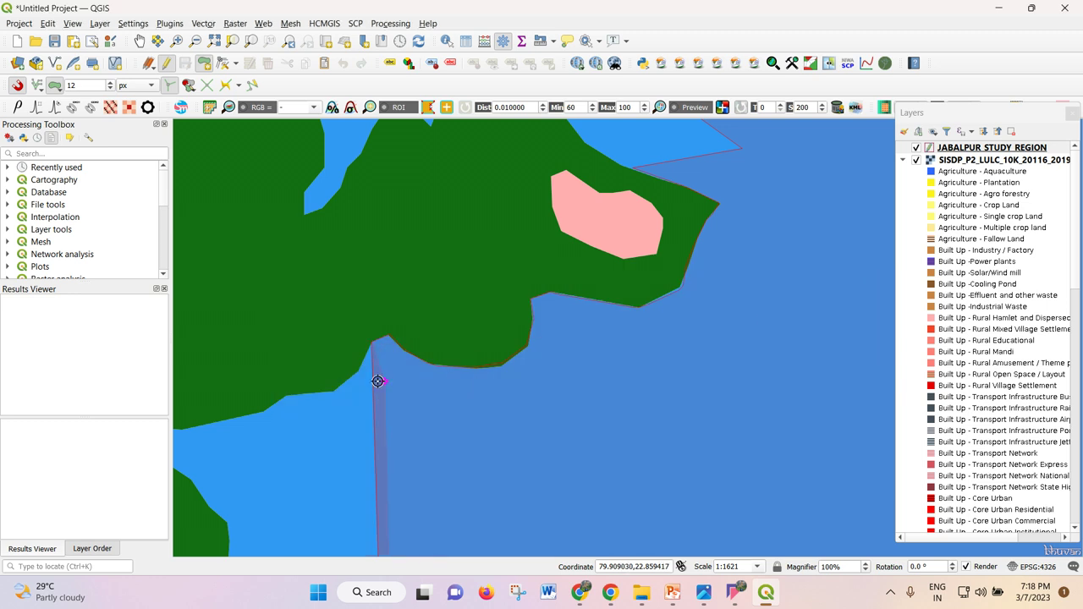
- Continue the reservoir outline southwest along the forest shore from the small notch to the tip of the narrow inlet
left_click(357, 371)
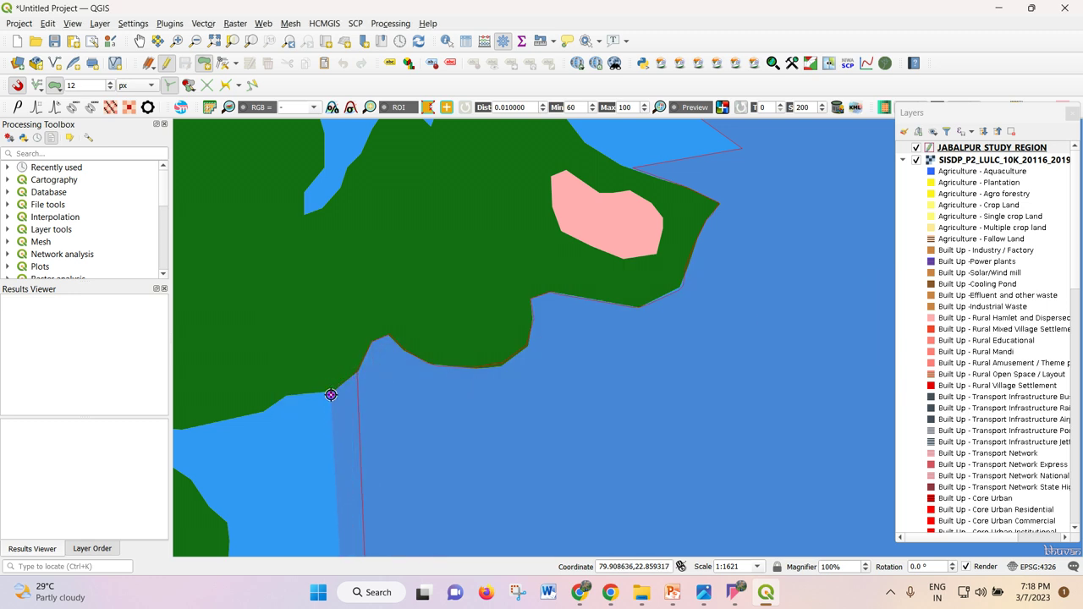
left_click(330, 392)
left_click(284, 396)
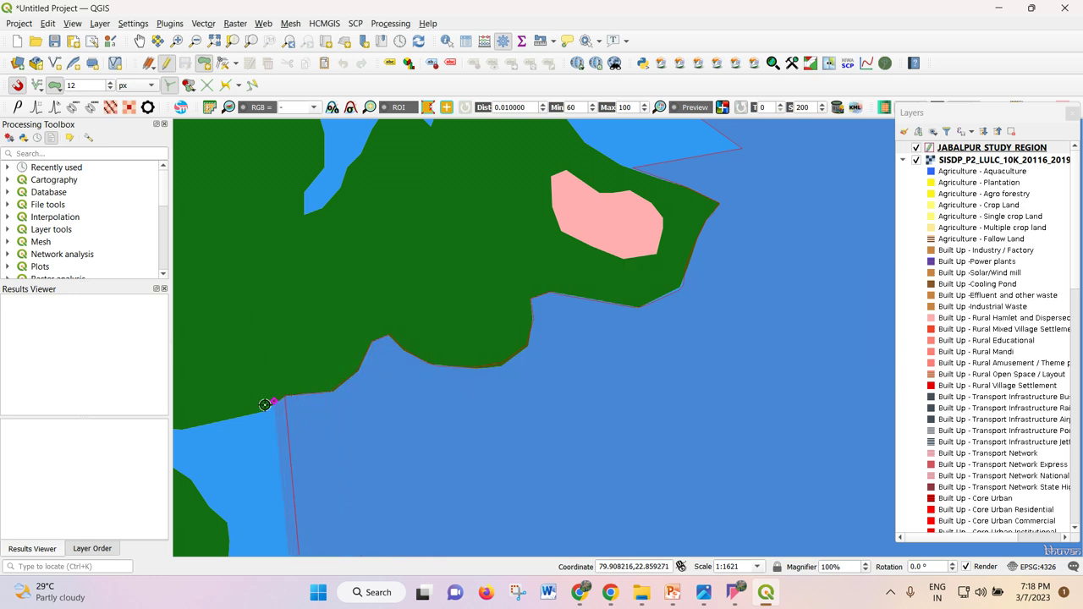
scroll(566, 174, "down", 1)
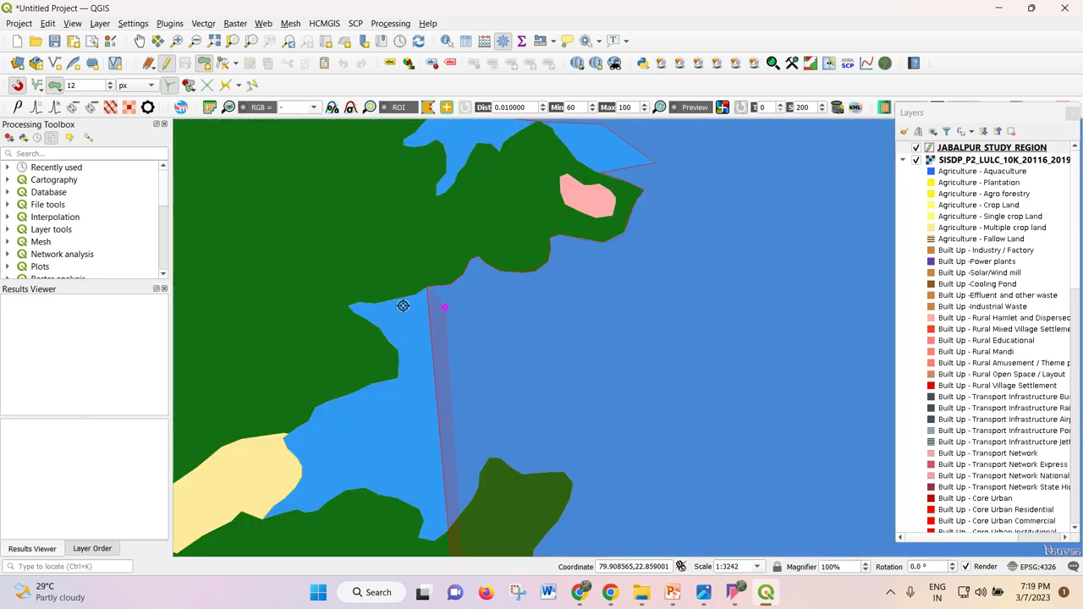
left_click(375, 304)
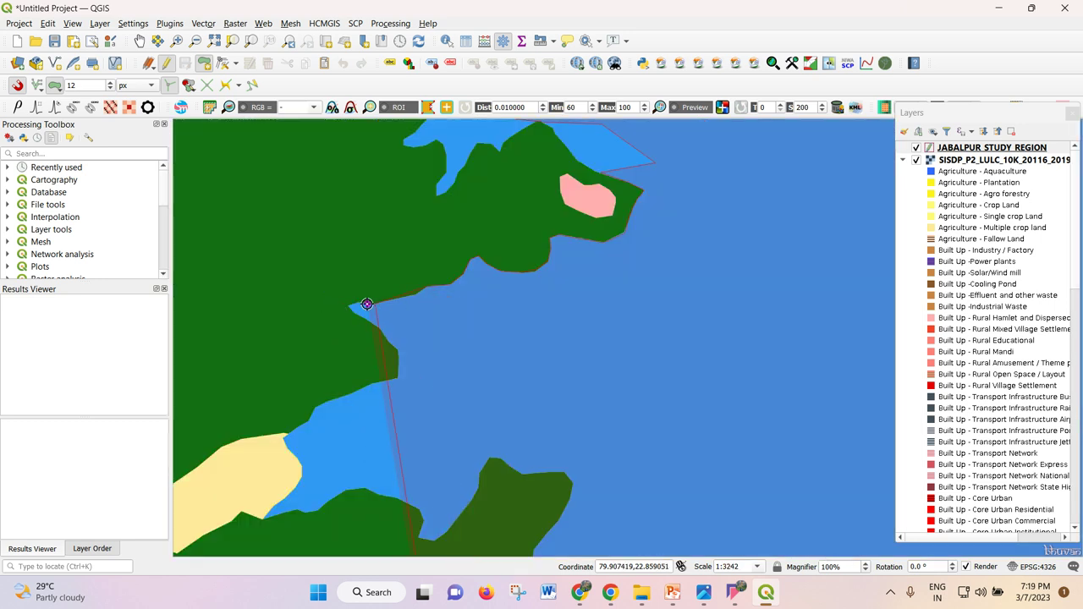
left_click(348, 306)
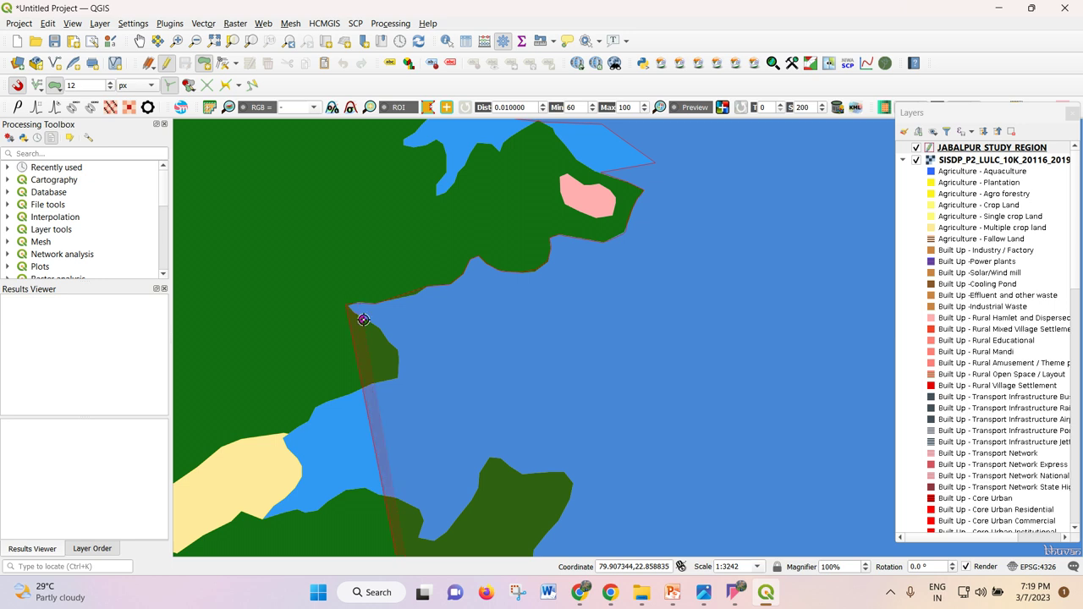
- Trace the outline from the inlet tip around the blunt forest point and along its underside
left_click(372, 322)
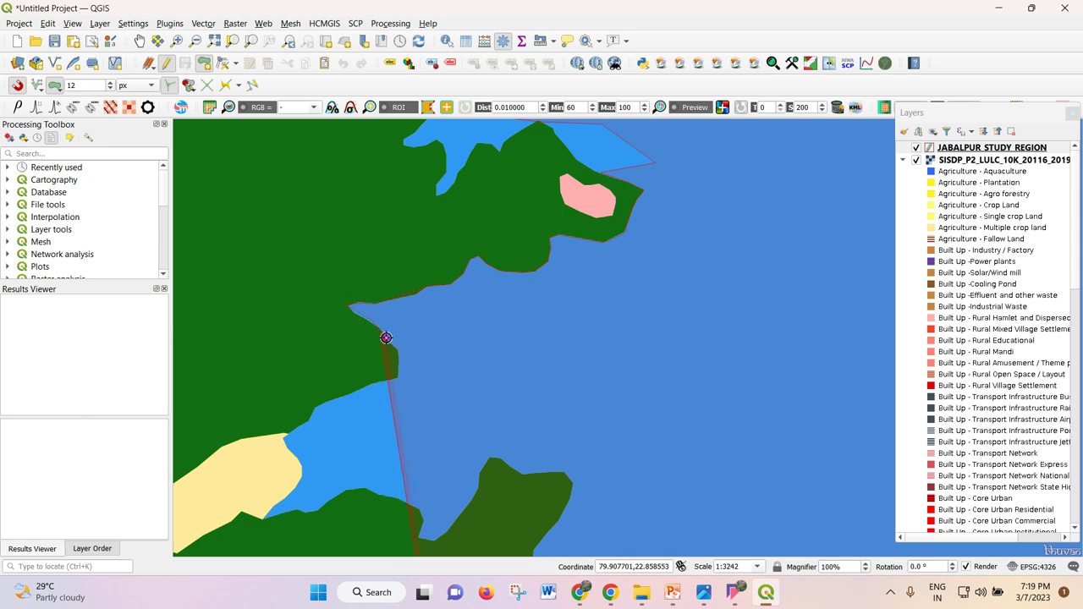
left_click(397, 347)
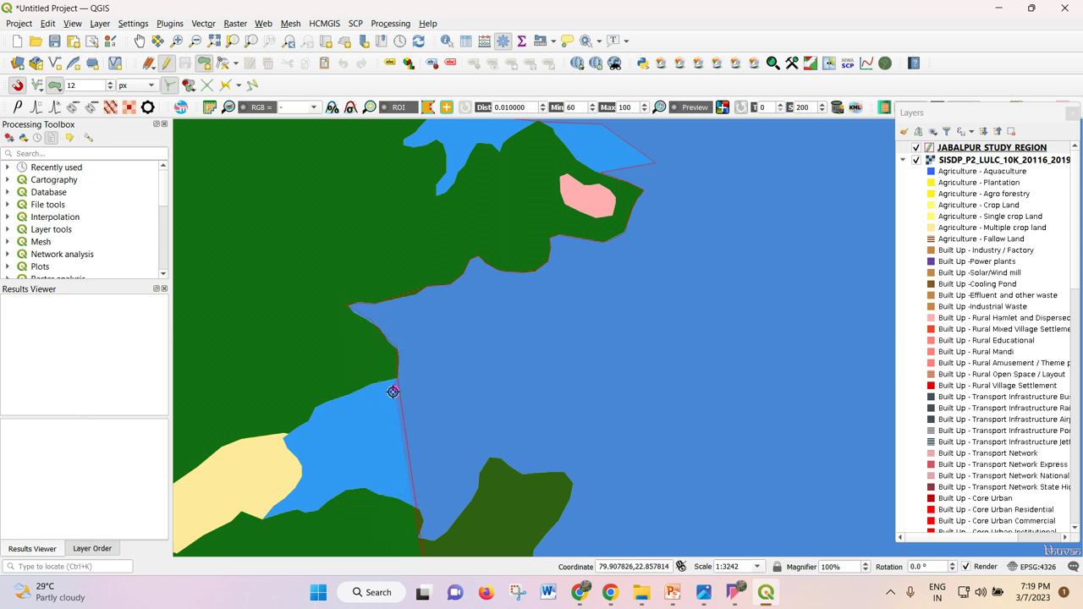
scroll(373, 400, "up", 2)
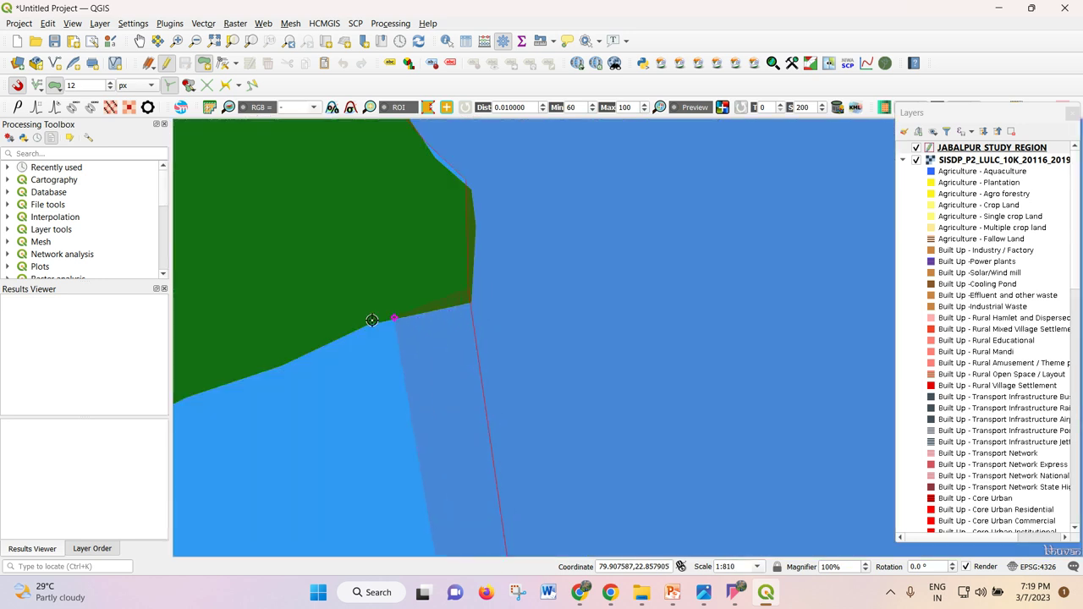
left_click_drag(301, 346, 291, 359)
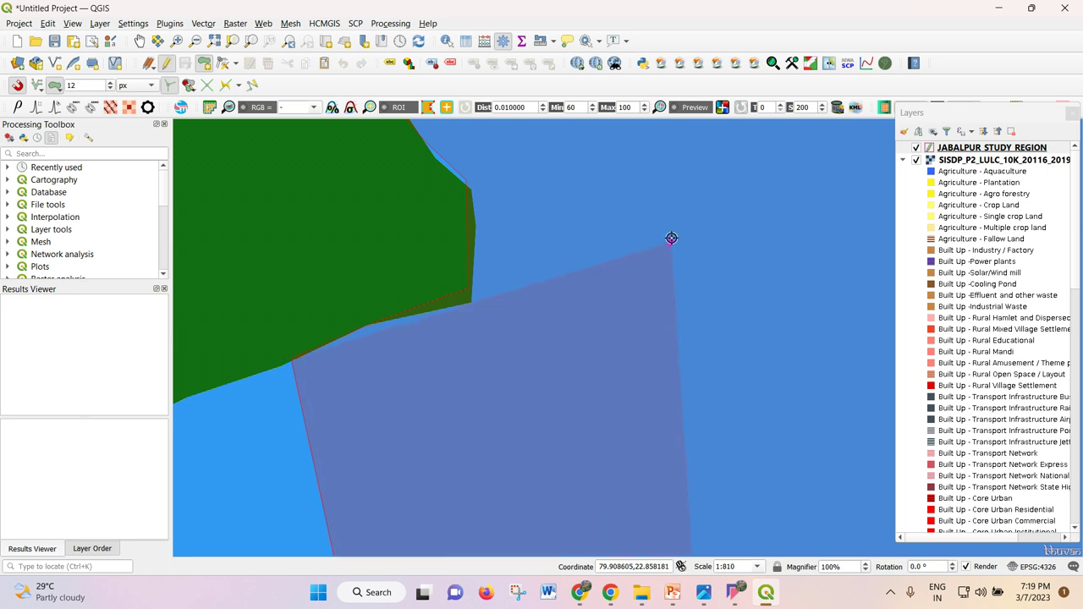
- Trace the shore past the cream cropland patch and around the forest peninsula southeast of it
scroll(670, 240, "down", 2)
left_click_drag(474, 320, 793, 360)
left_click_drag(763, 399, 723, 474)
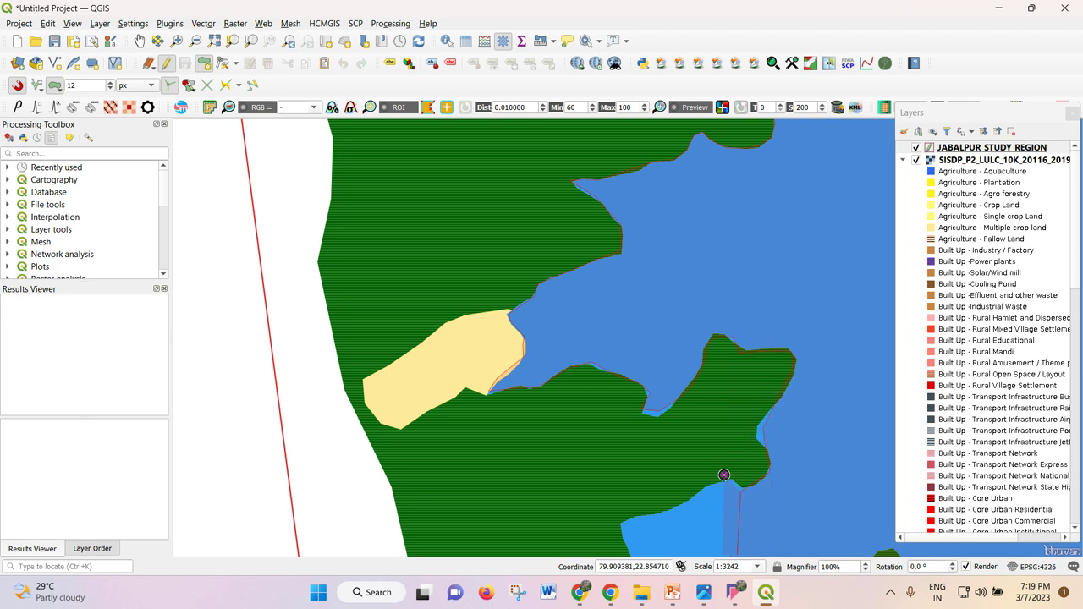
- Carry the outline around the remaining southern forest bays and headland down to the edge of the light pink area
scroll(702, 199, "down", 3)
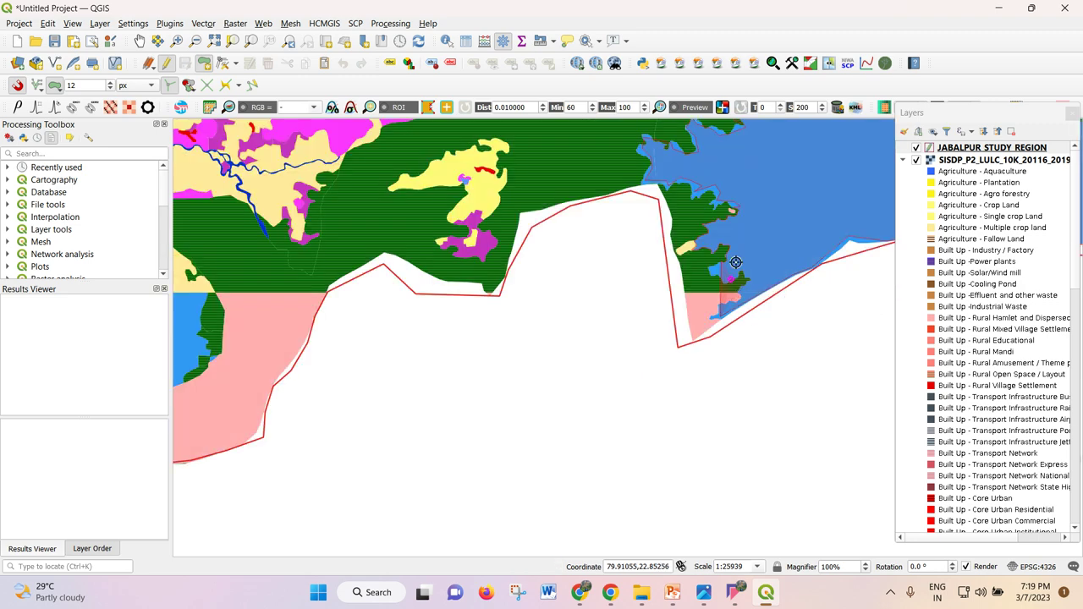
scroll(702, 283, "up", 2)
left_click_drag(594, 328, 735, 441)
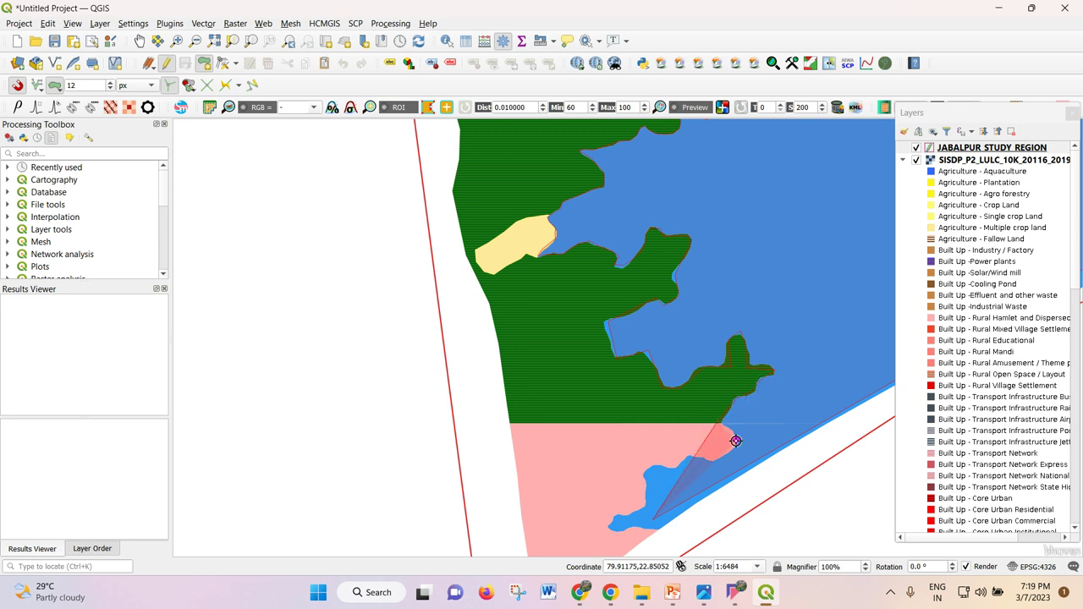
- Trace the light pink area's shoreline southwest to the narrow tip of the reservoir
left_click(735, 441)
left_click(711, 461)
left_click(687, 457)
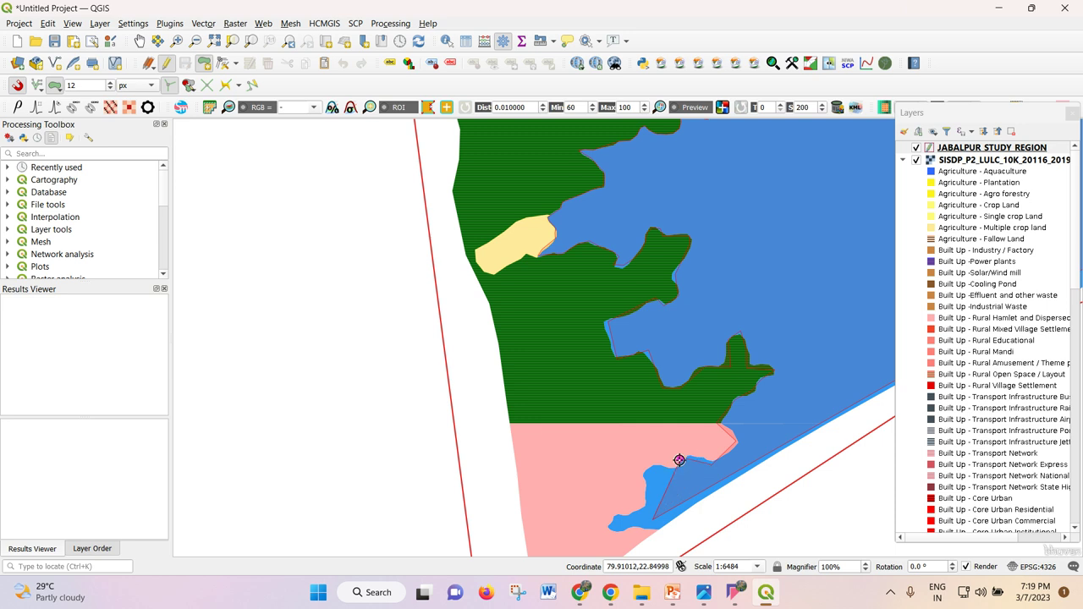
left_click(649, 471)
left_click(647, 505)
left_click(611, 519)
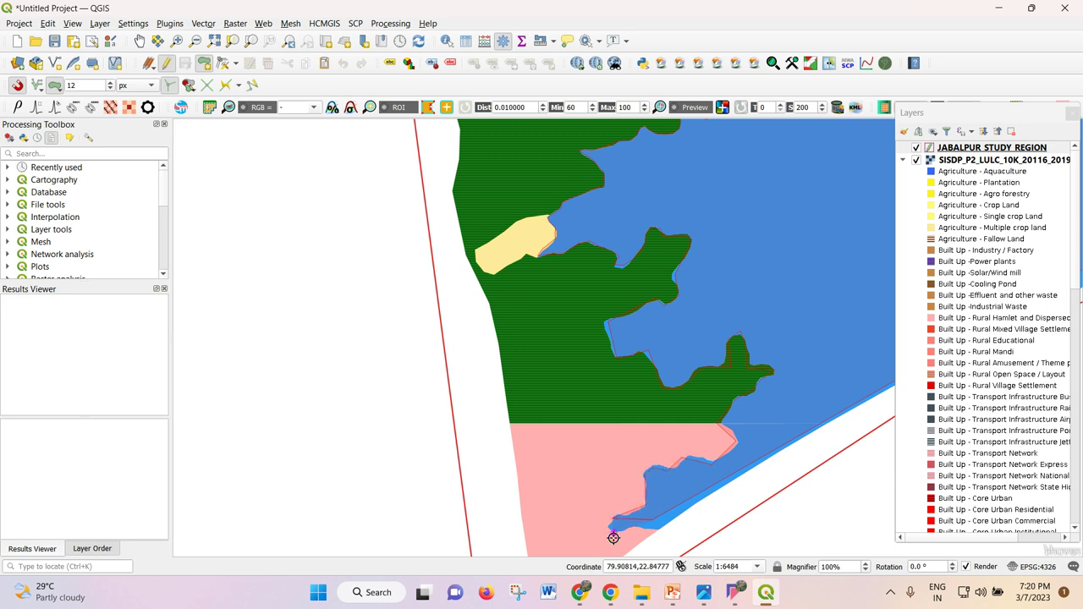
- Finish the reservoir polygon at its southern tip and give the feature id 2
right_click(656, 525)
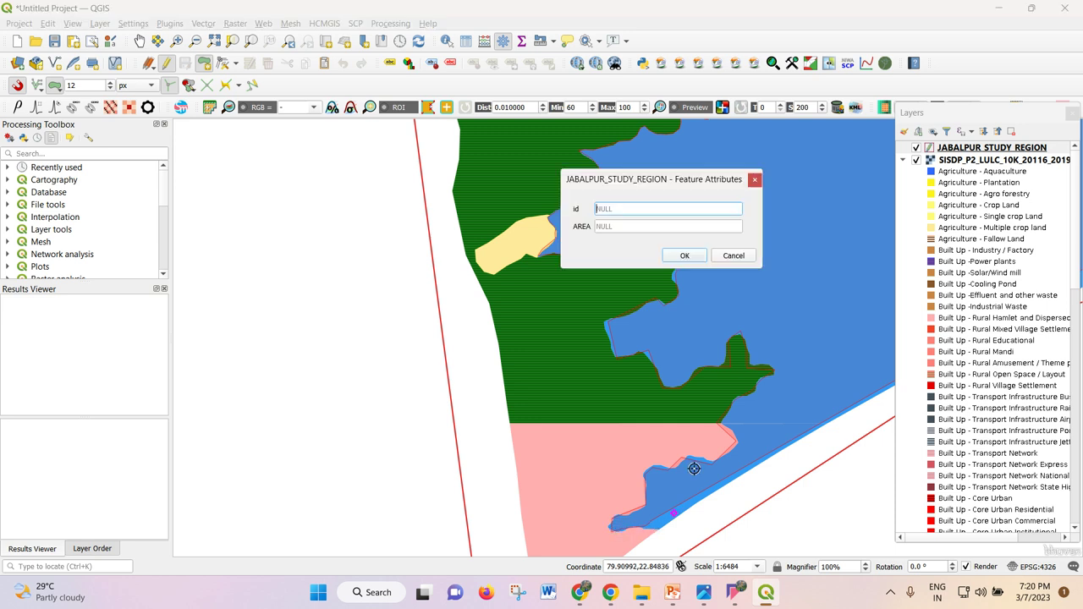
type("2")
left_click(684, 255)
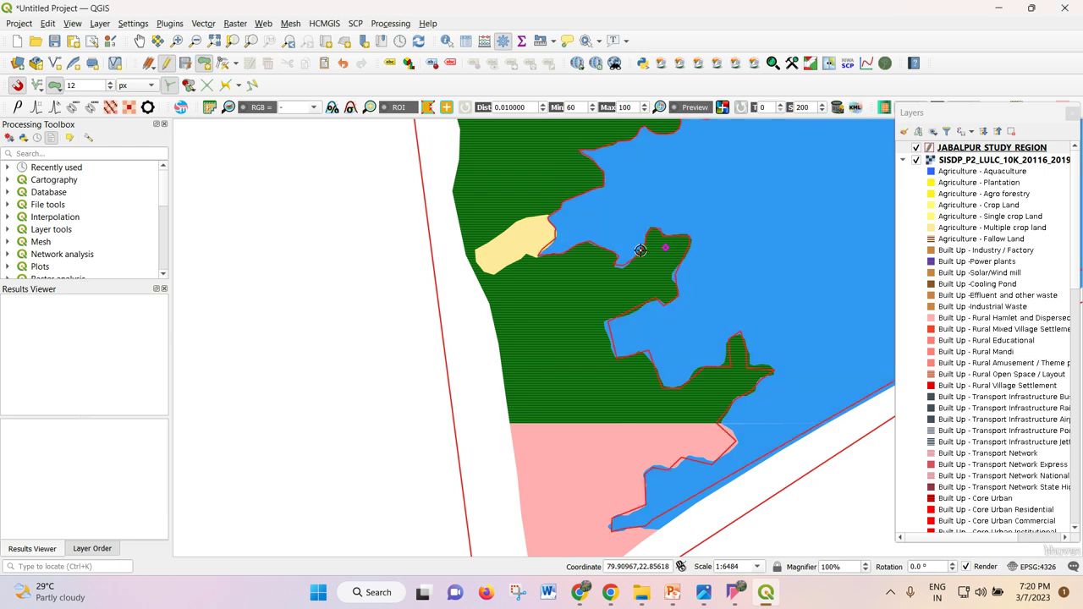
- Turn off editing for the JABALPUR STUDY REGION layer and save its changes
scroll(665, 245, "down", 2)
scroll(579, 317, "down", 1)
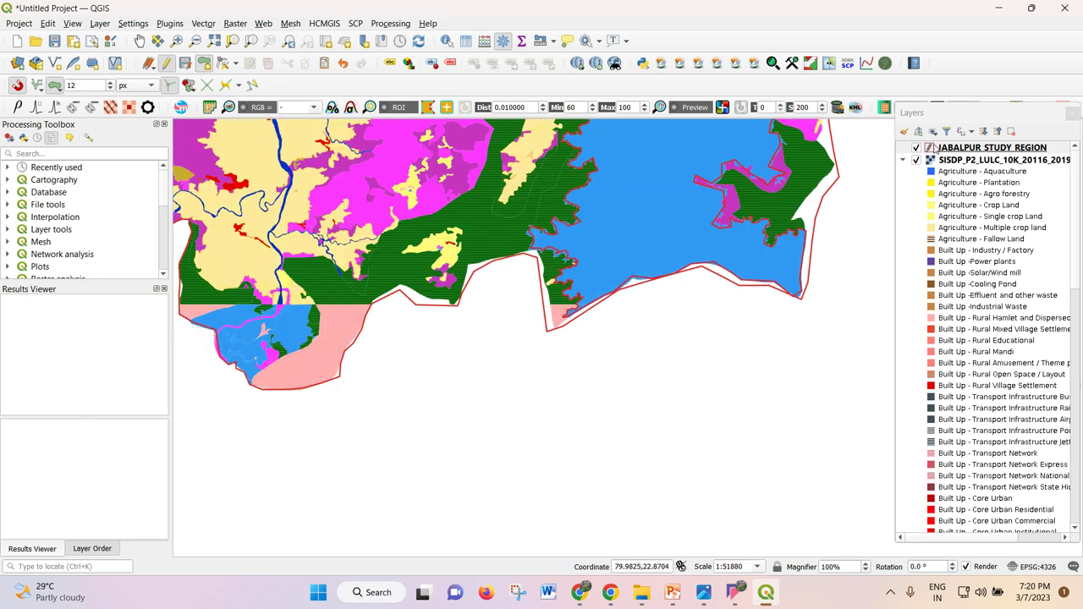
left_click(166, 63)
left_click(552, 303)
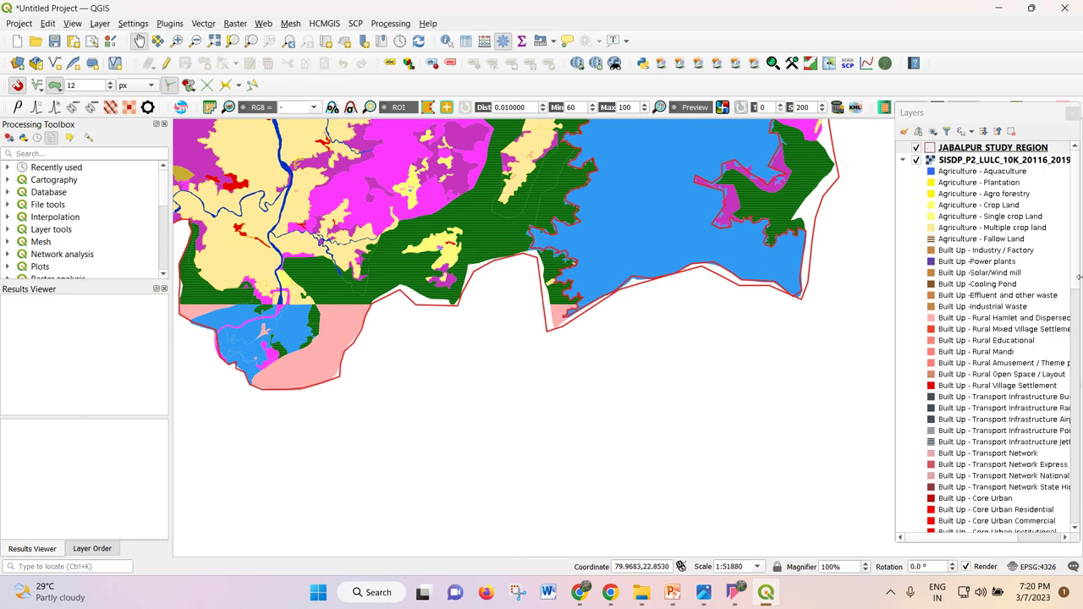
- Open the JABALPUR STUDY REGION attribute table and select all features to view them highlighted on the map
right_click(963, 151)
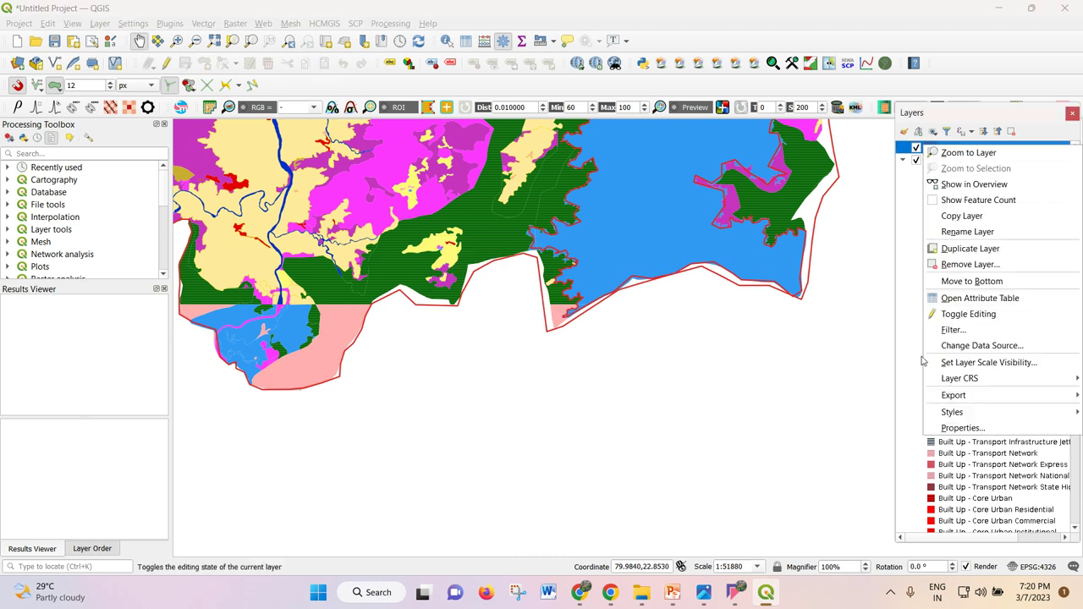
left_click(955, 297)
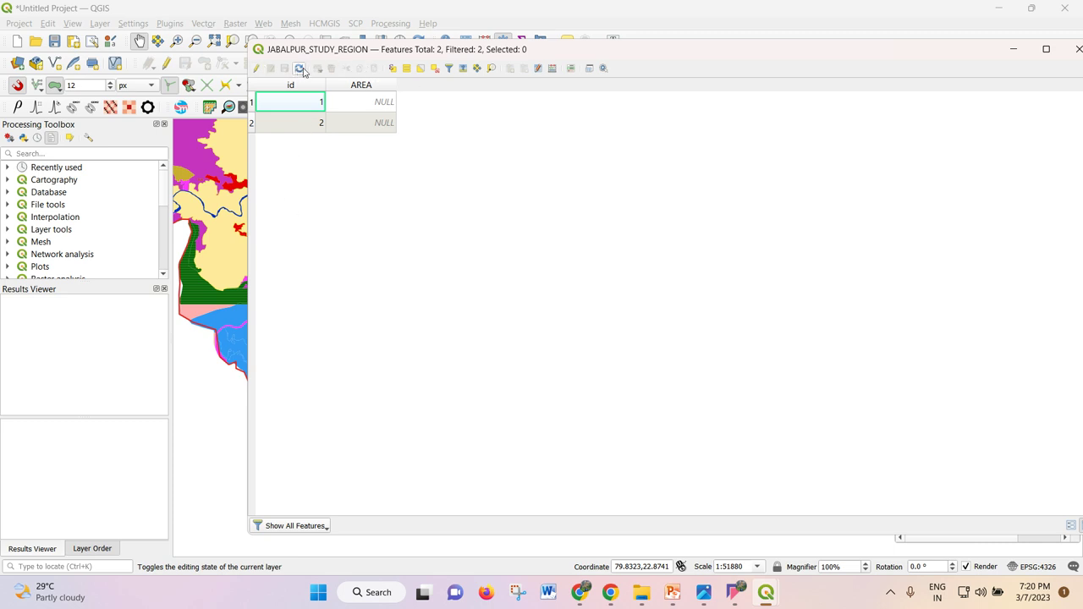
left_click(405, 69)
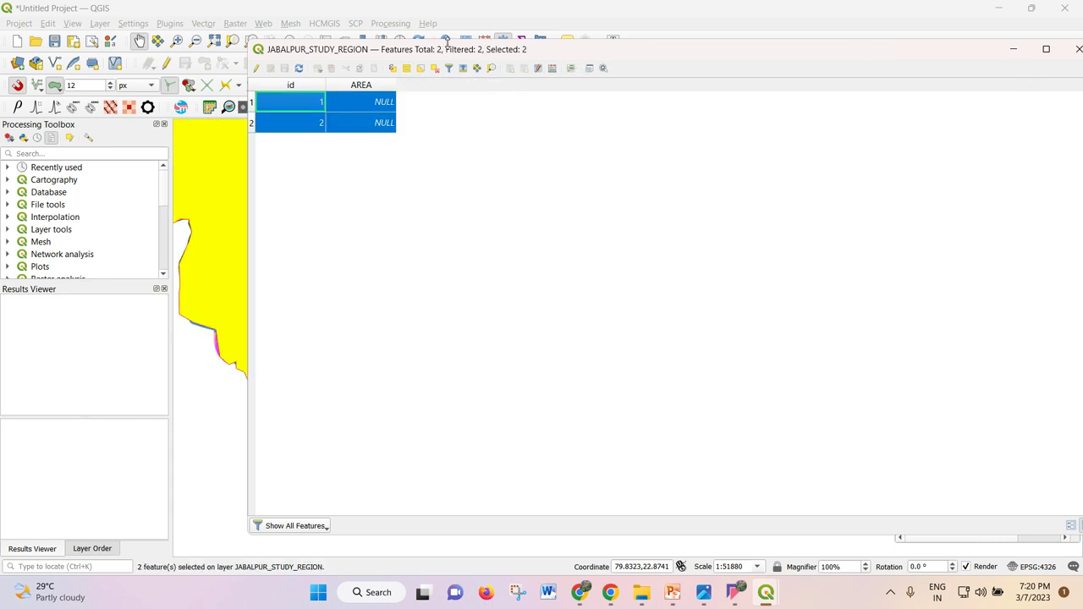
left_click_drag(450, 54, 734, 102)
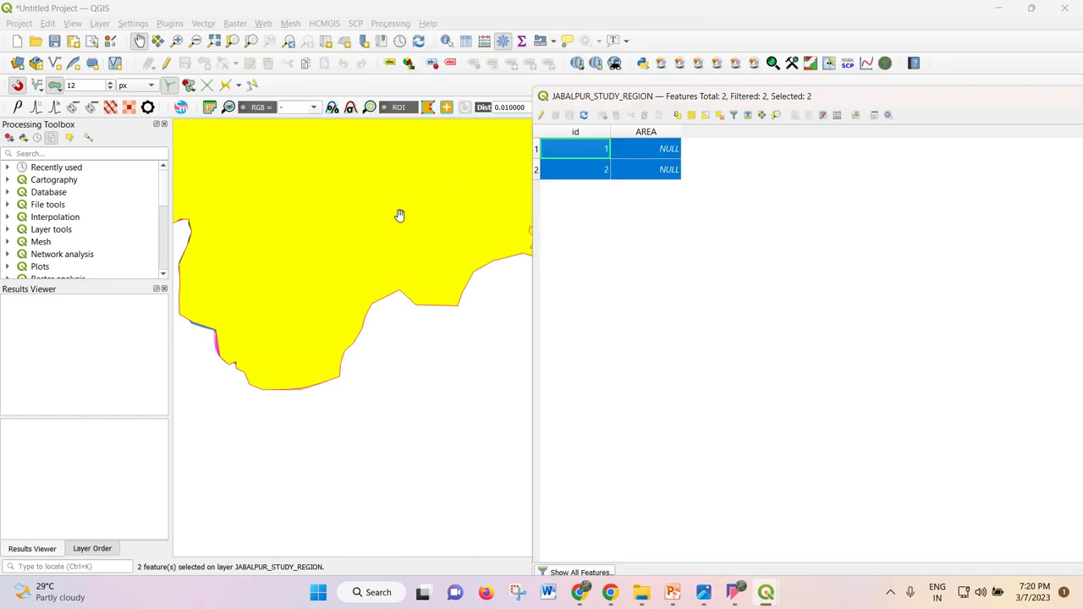
scroll(364, 351, "down", 2)
scroll(311, 332, "up", 1)
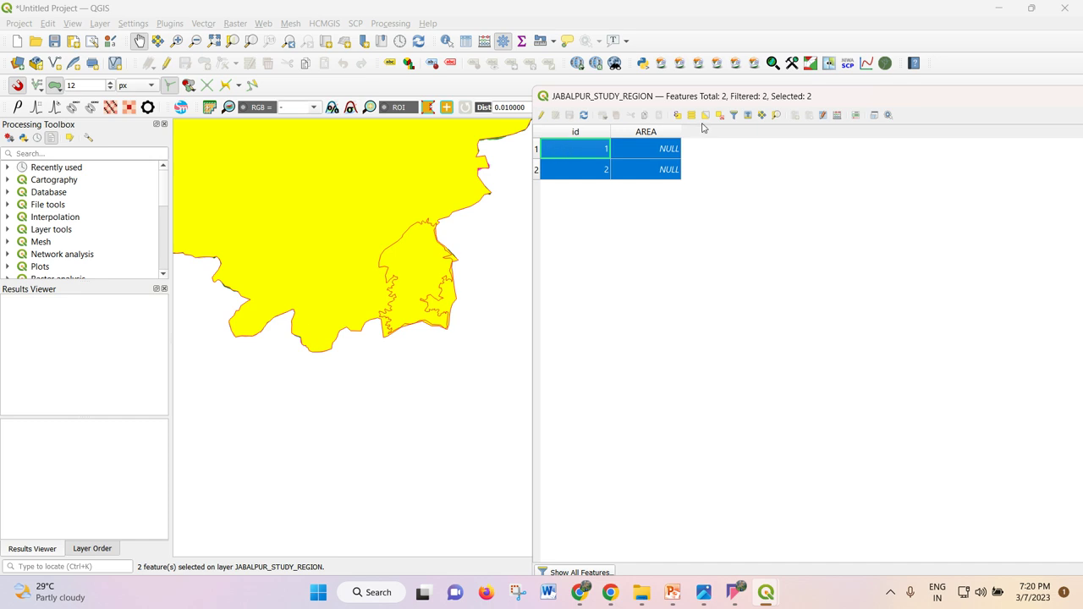
- Highlight features 1 and 2 one after the other to check them on the map, and clear the selection
left_click(537, 151)
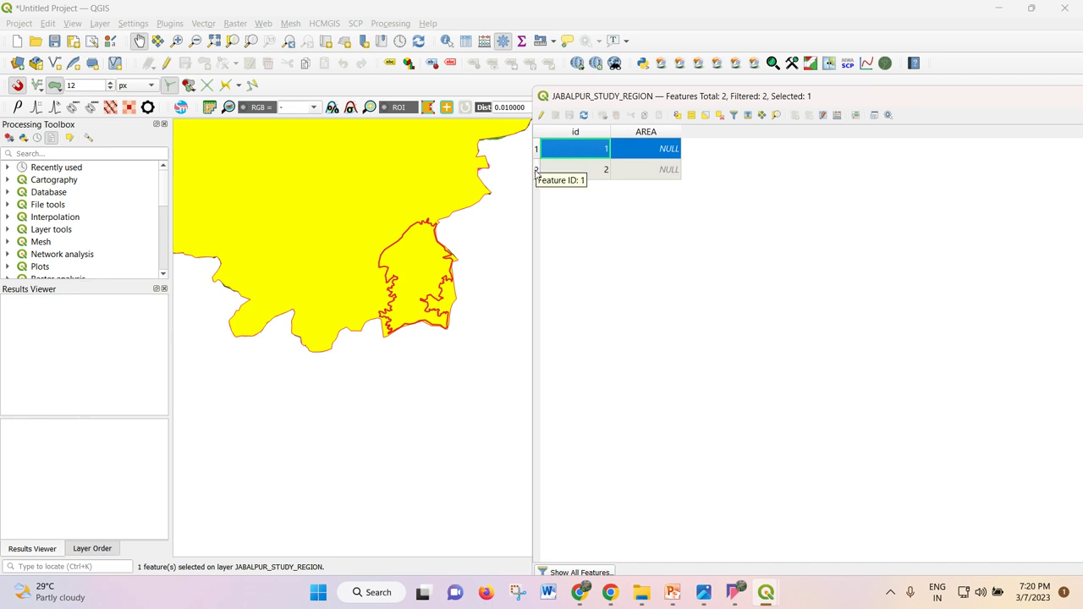
left_click(536, 171)
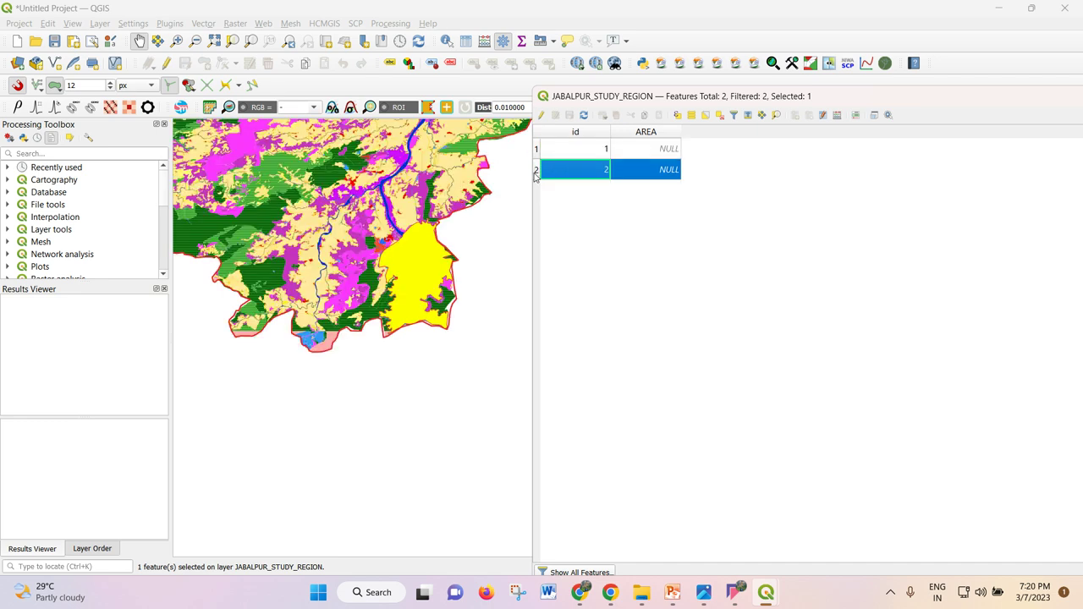
scroll(397, 269, "up", 1)
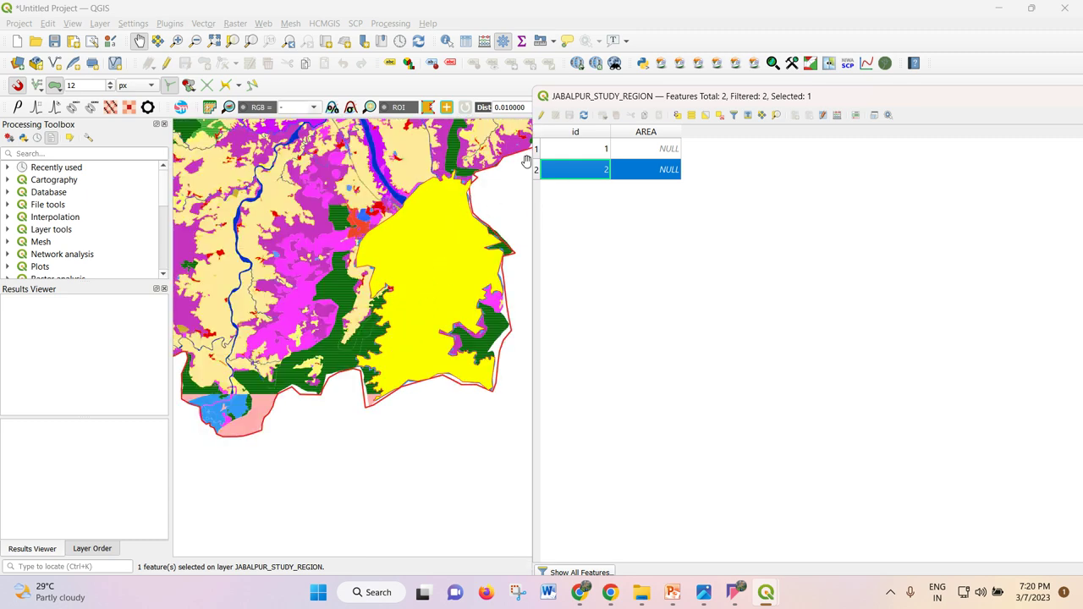
left_click(720, 115)
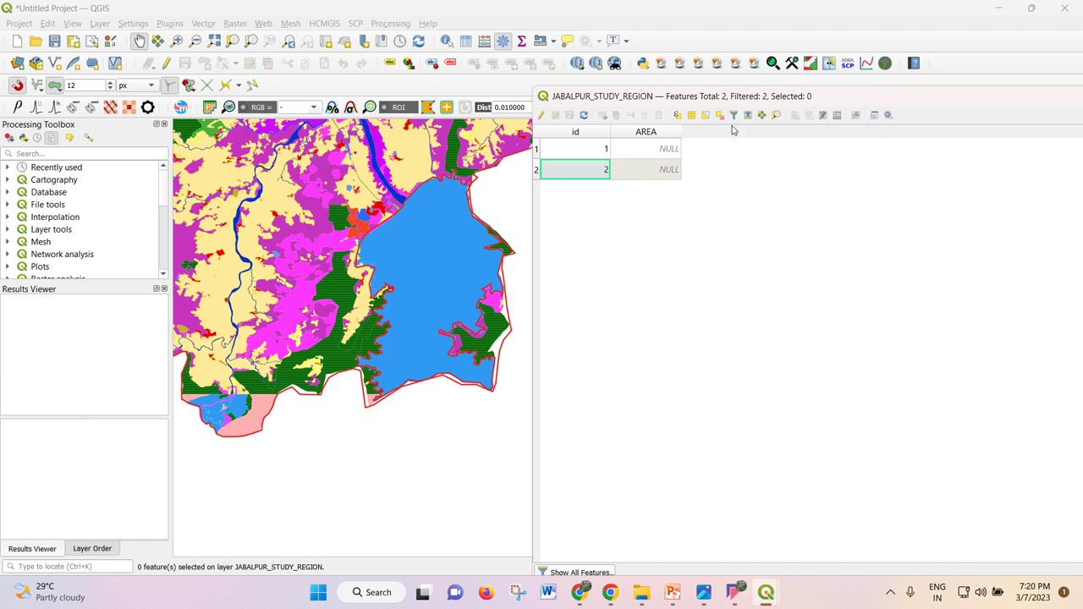
- Open the Field Calculator for the layer and set it to update the existing AREA field
left_click_drag(701, 102, 529, 78)
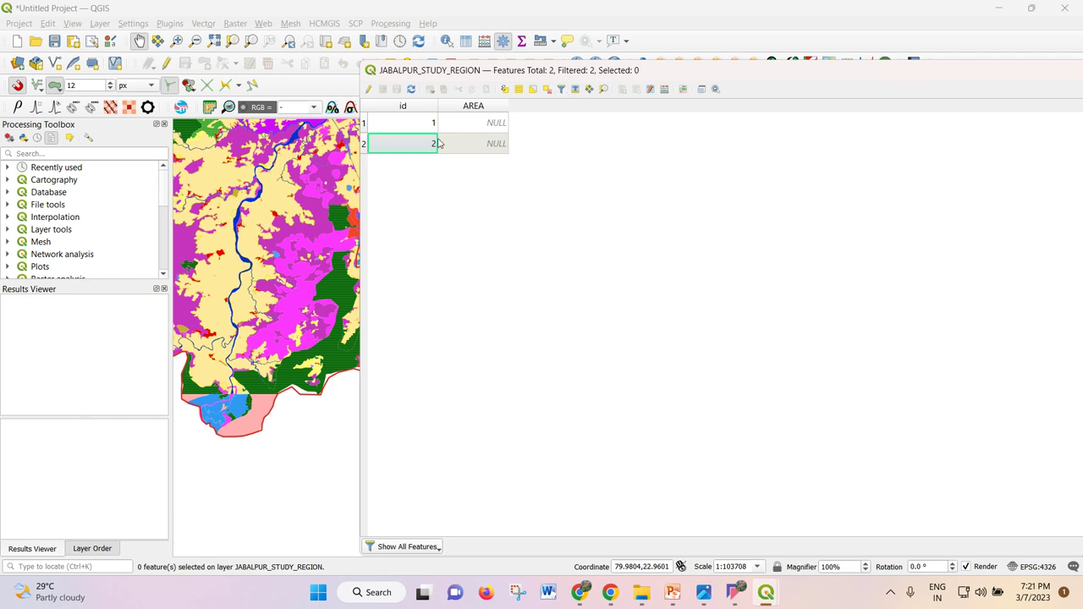
left_click(665, 90)
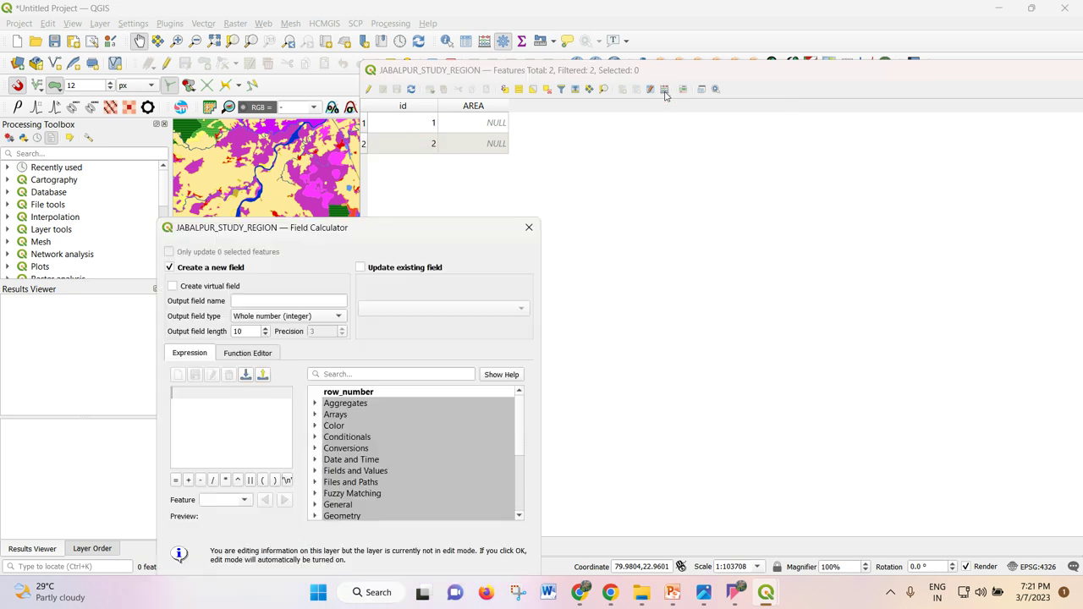
left_click_drag(292, 228, 575, 58)
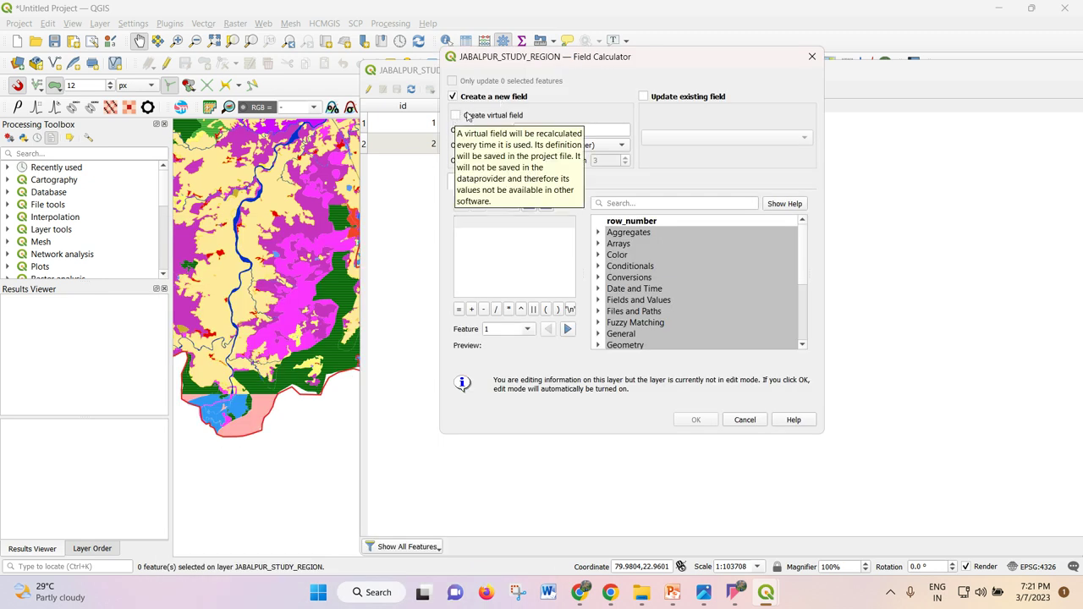
left_click(644, 98)
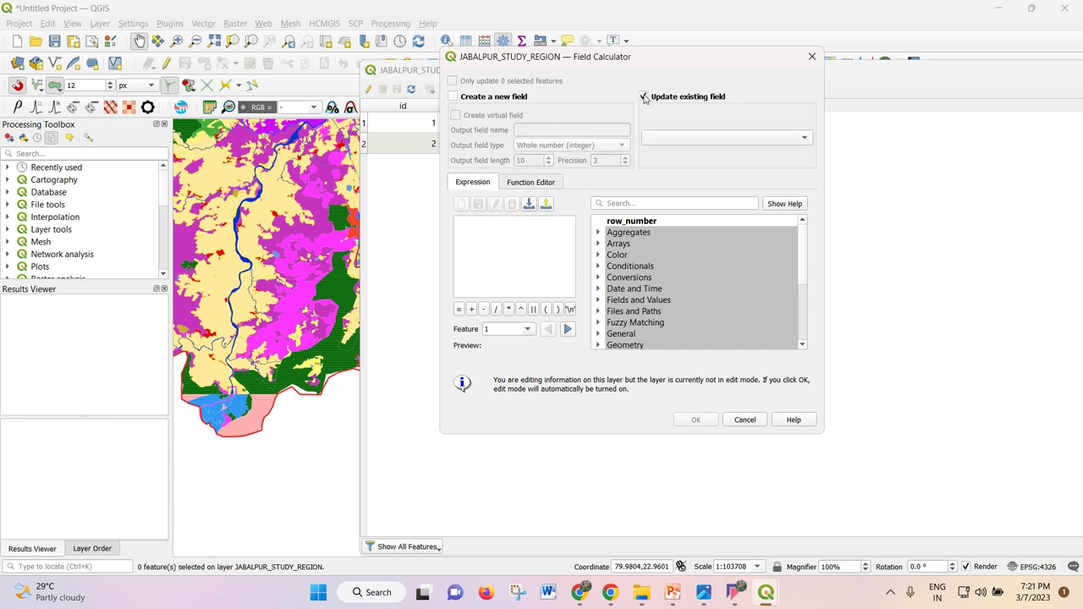
left_click_drag(631, 72, 755, 81)
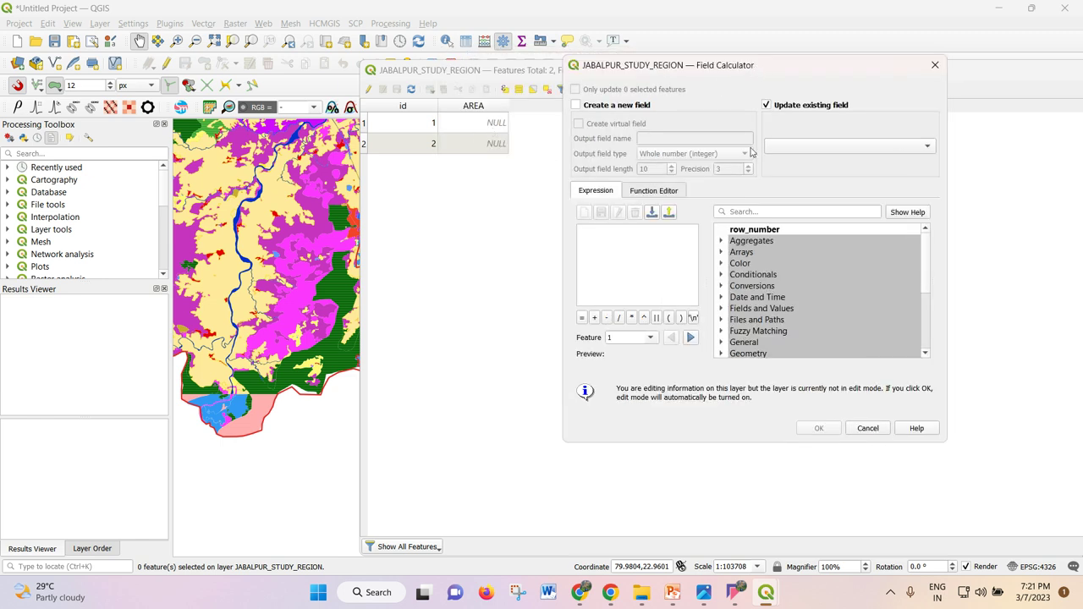
left_click(796, 144)
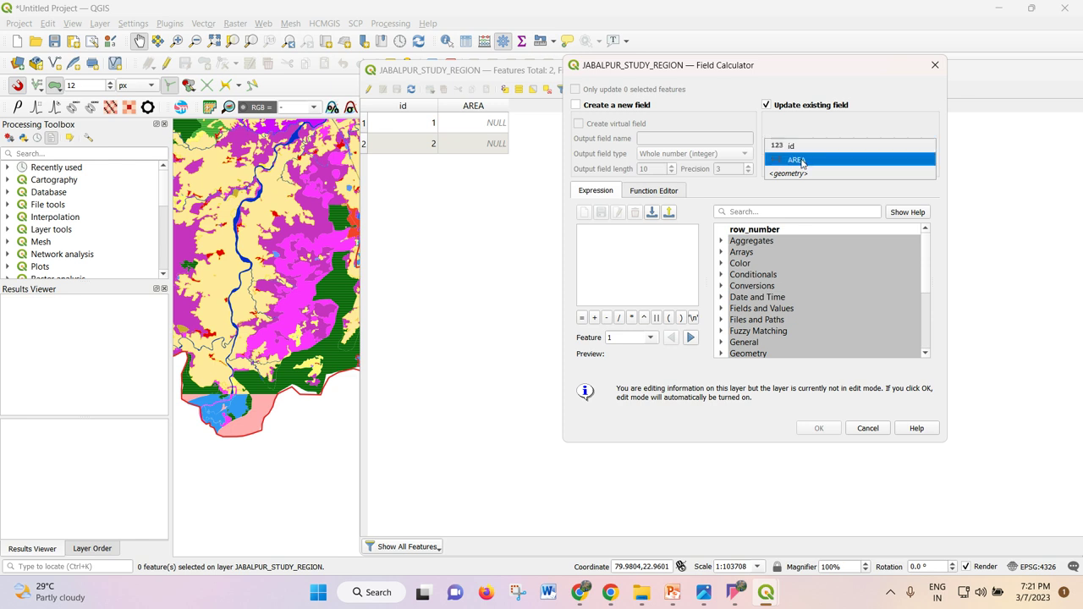
left_click(801, 161)
left_click(806, 108)
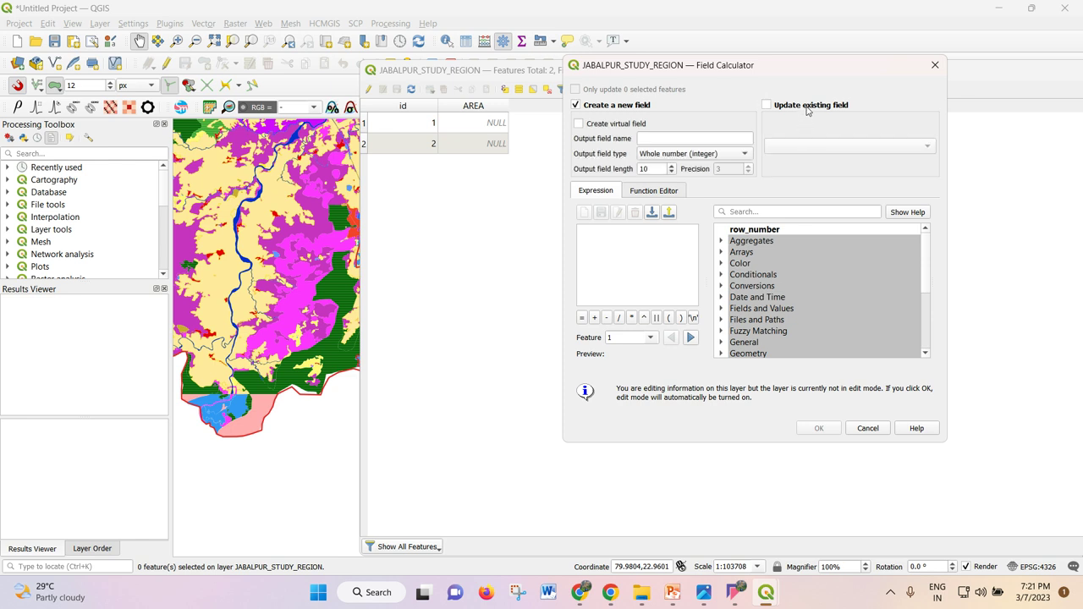
left_click(808, 108)
left_click(790, 146)
left_click(791, 160)
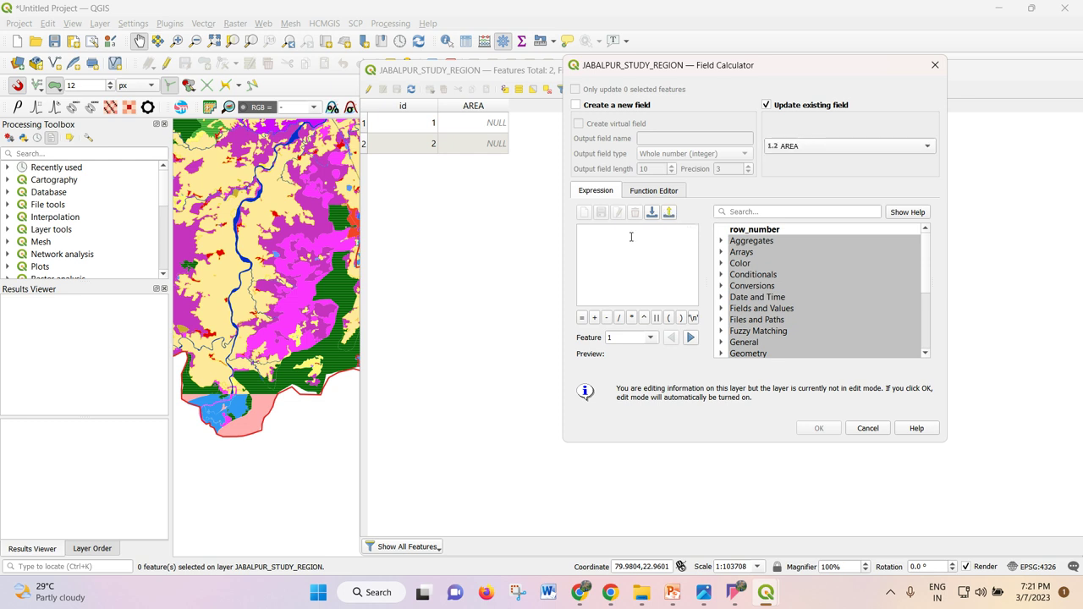
- Insert the $area function from the Geometry group into the Field Calculator expression
scroll(783, 292, "down", 2)
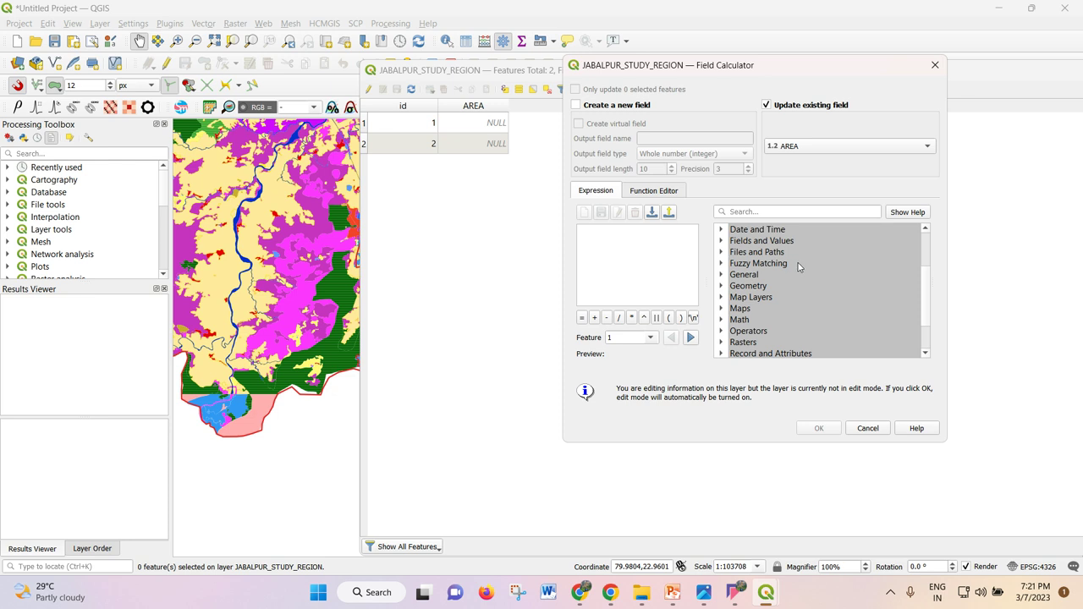
left_click(722, 287)
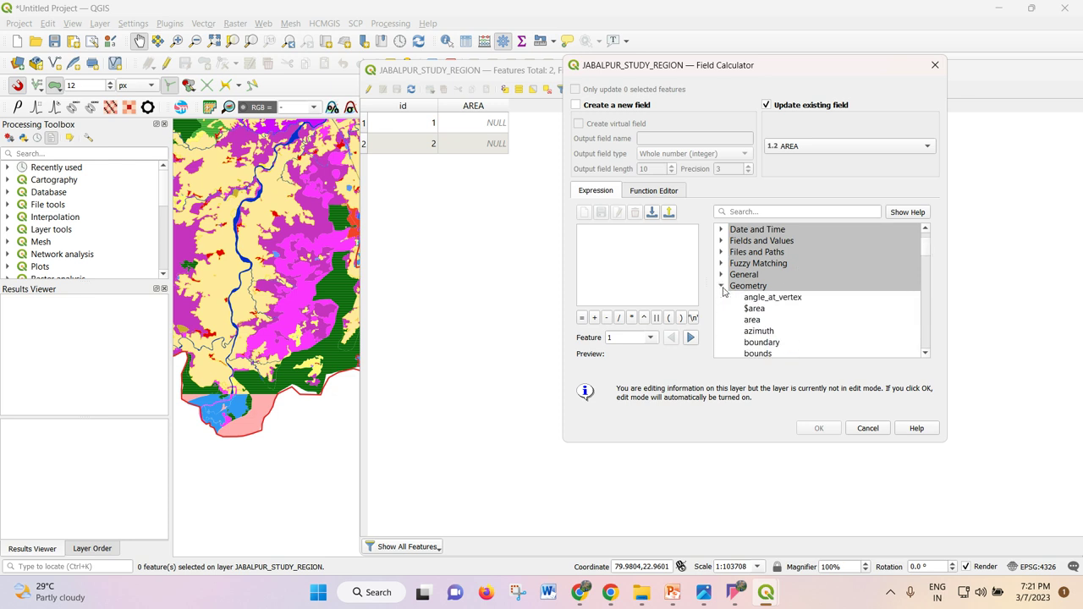
left_click(721, 287)
left_click(721, 287)
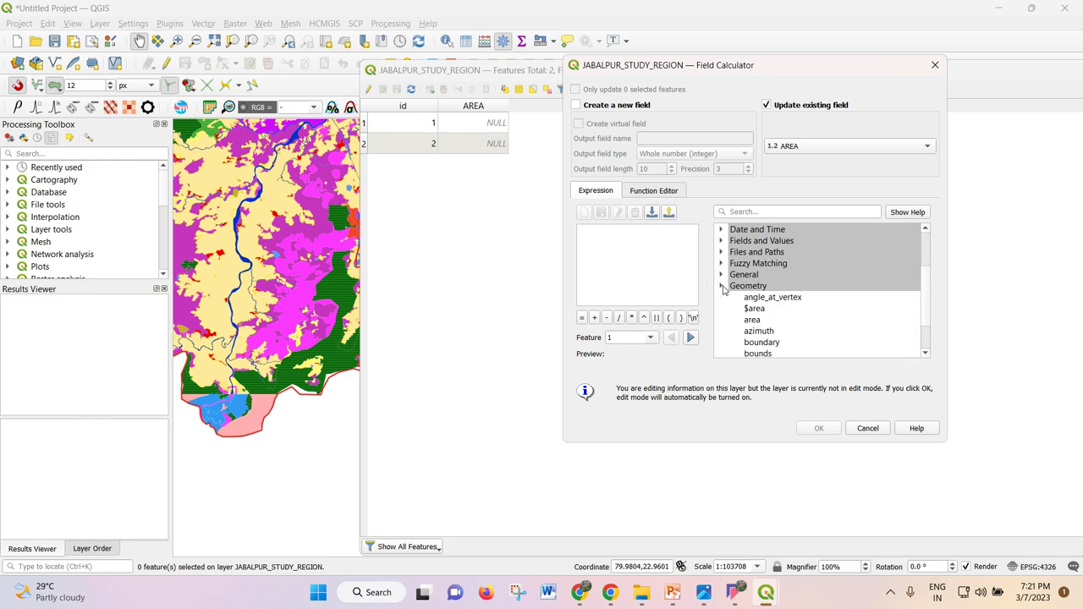
scroll(760, 288, "down", 1)
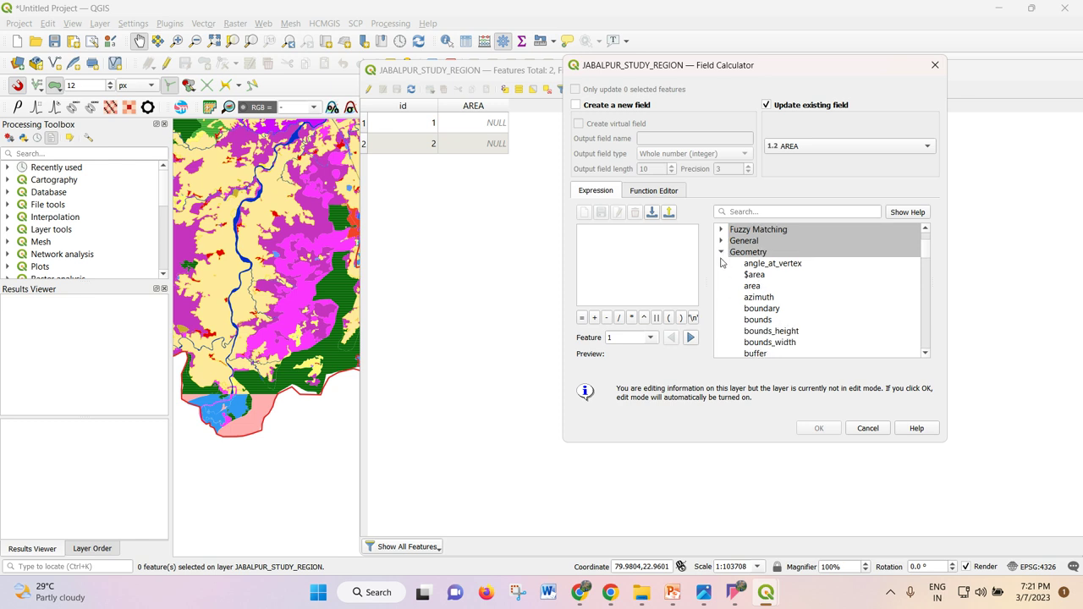
scroll(793, 289, "down", 1)
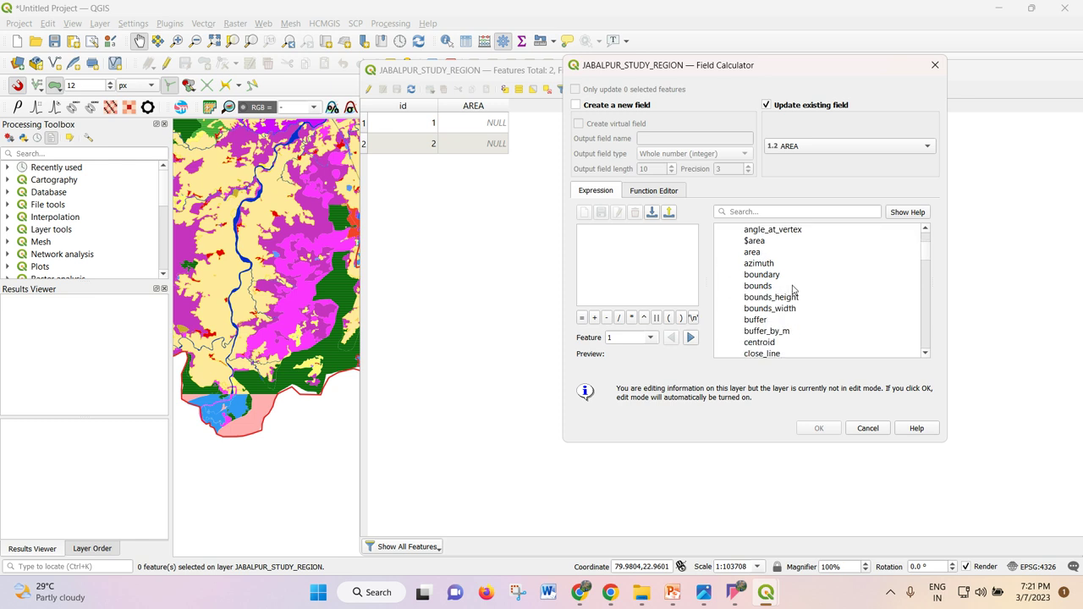
double_click(754, 242)
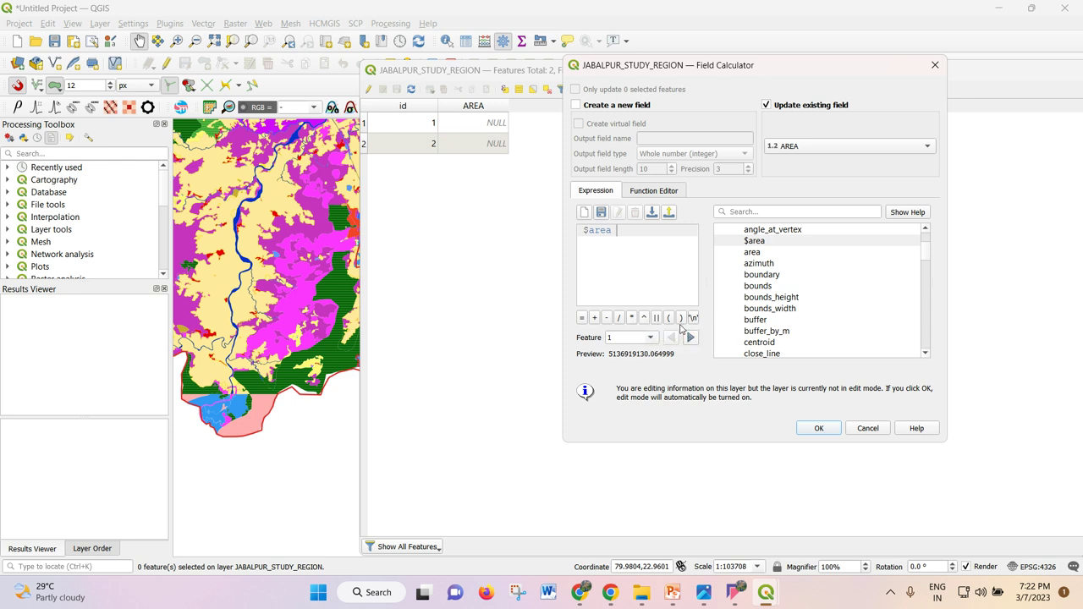
- Extend the expression to $area / 10 ^ 6 to convert the areas to square kilometres
left_click(620, 319)
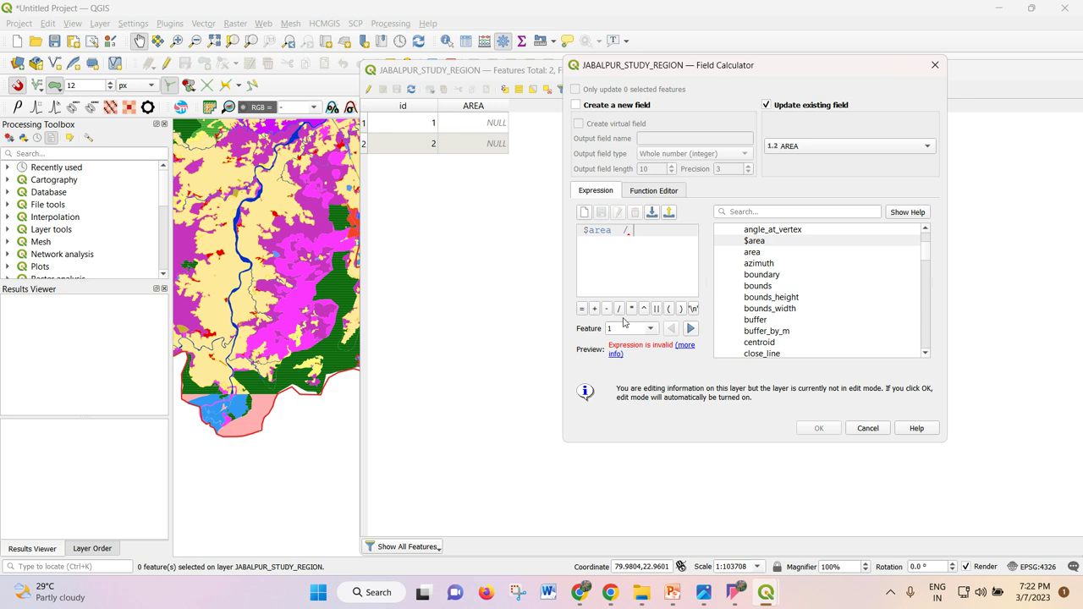
type("10")
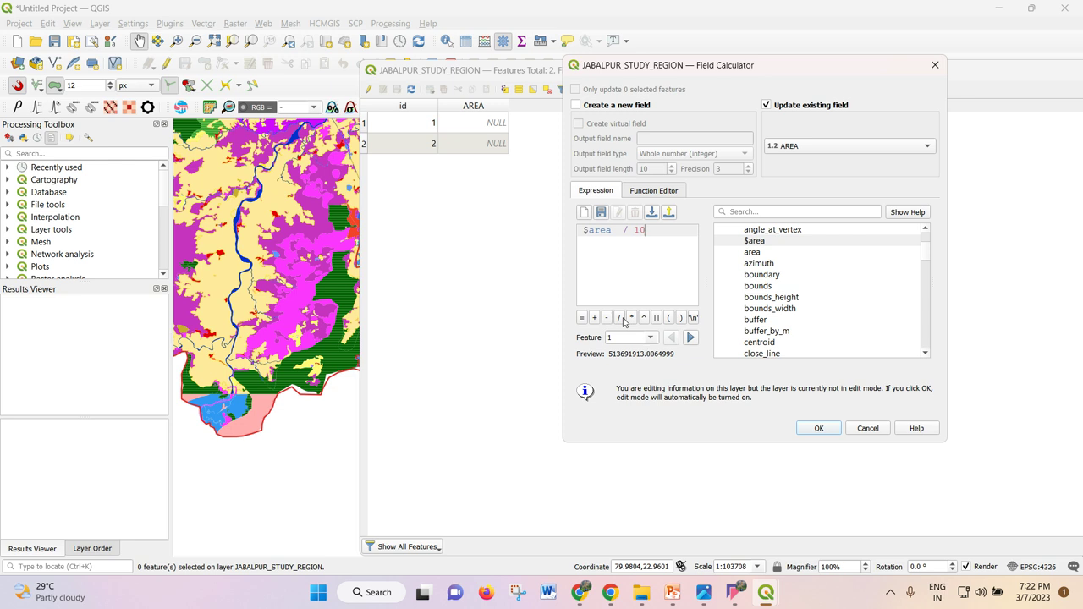
left_click(643, 320)
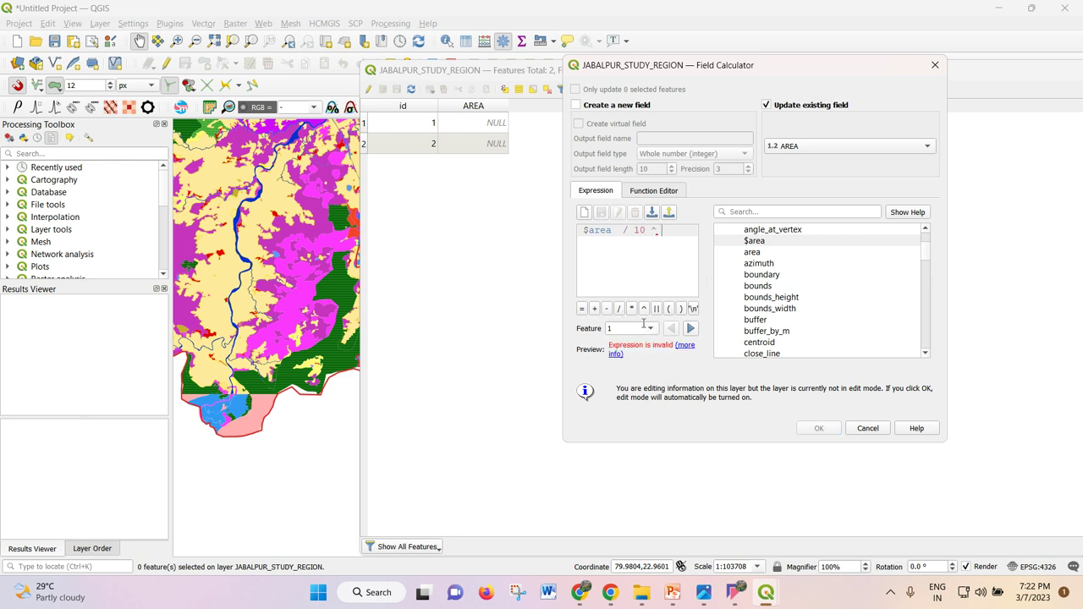
type("6")
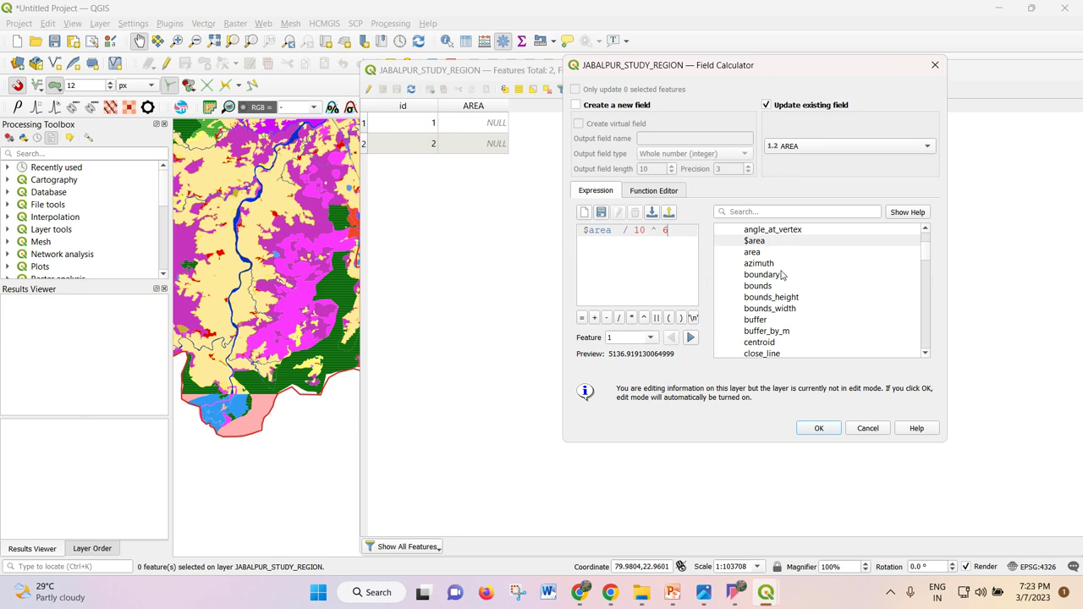
- Apply the calculation to the AREA field, and stop editing the layer with its changes saved
scroll(780, 279, "up", 2)
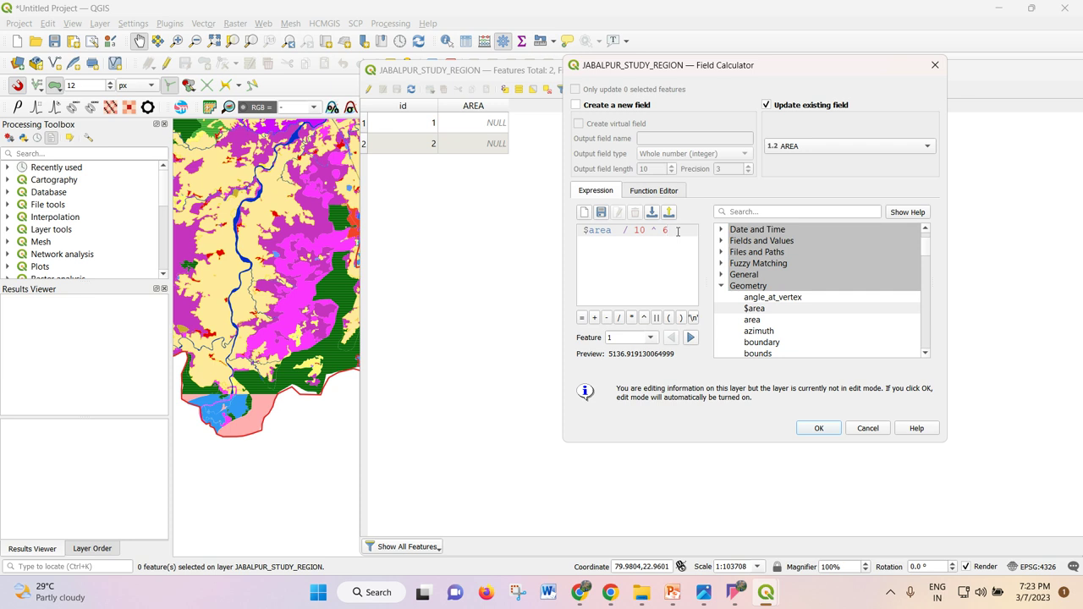
left_click(818, 428)
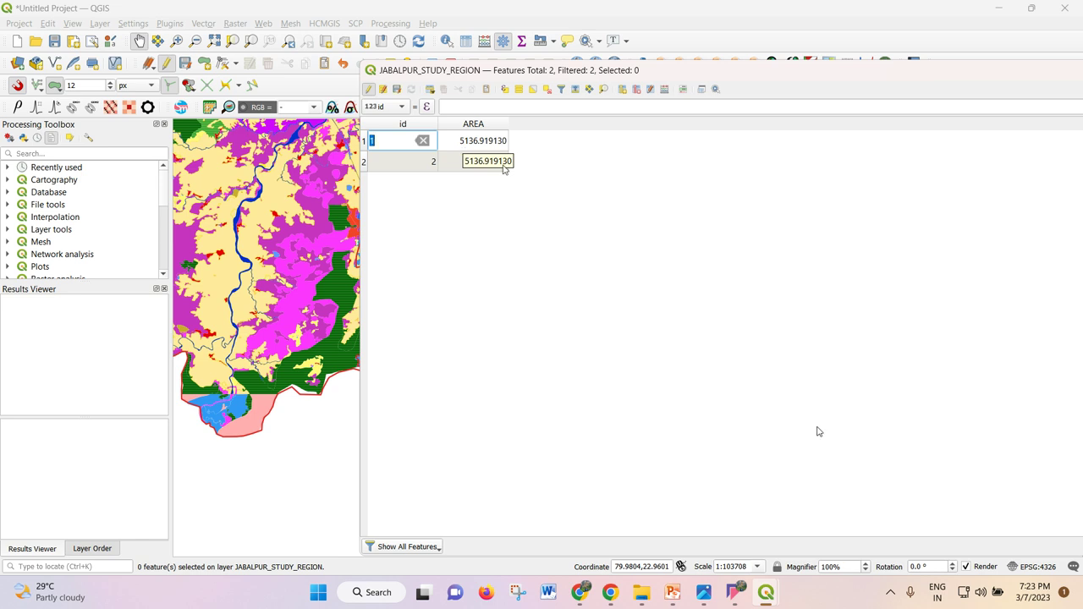
left_click(370, 90)
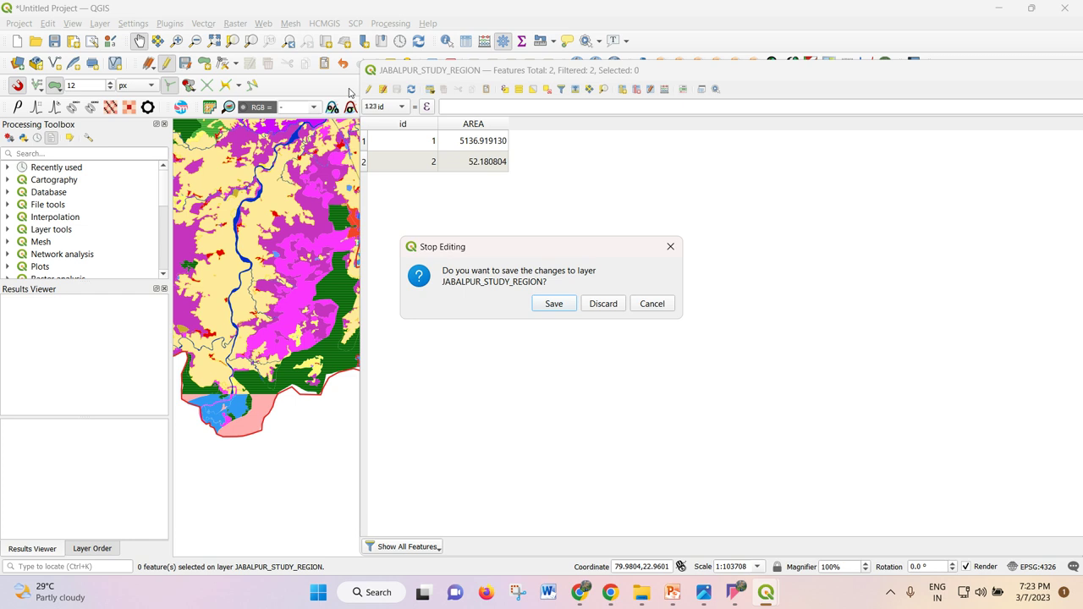
left_click(550, 303)
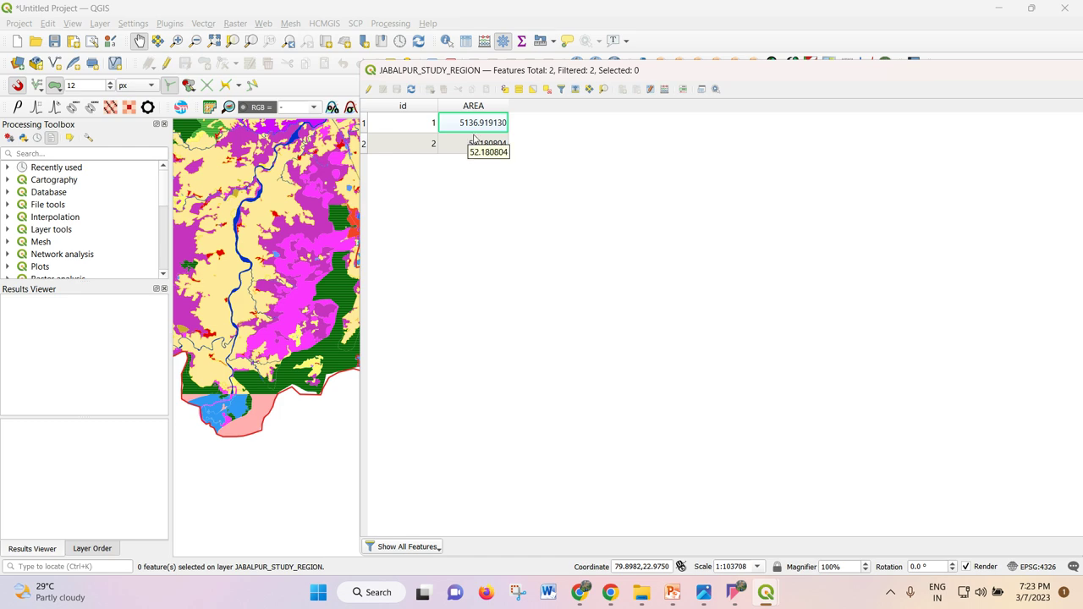
- Switch to Chrome and search Google in a new tab for "JABALPUR MP AREA"
mouse_move(599, 595)
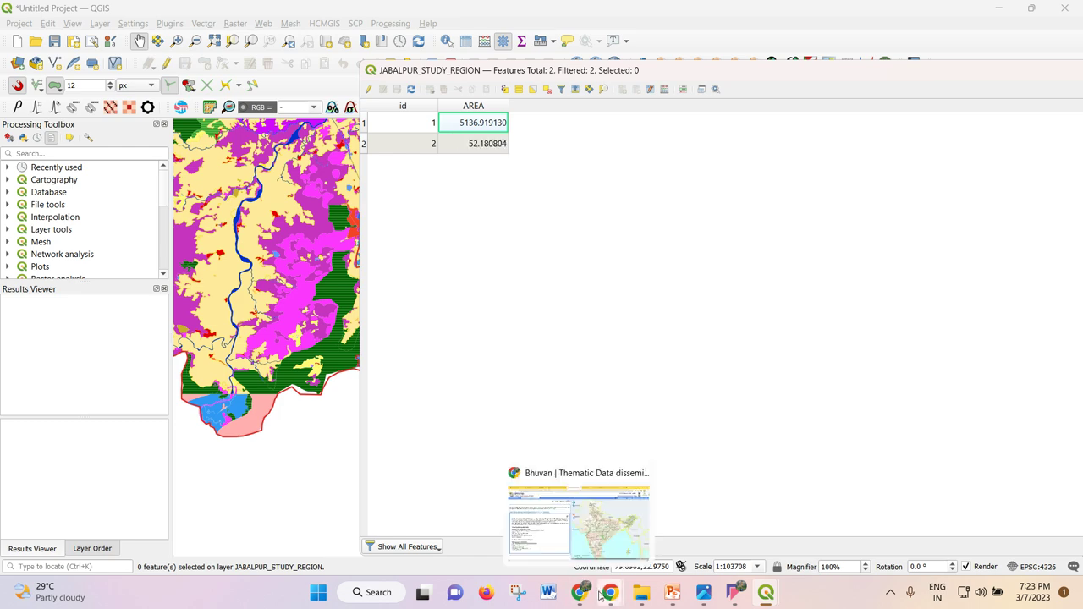
left_click(578, 517)
left_click(847, 10)
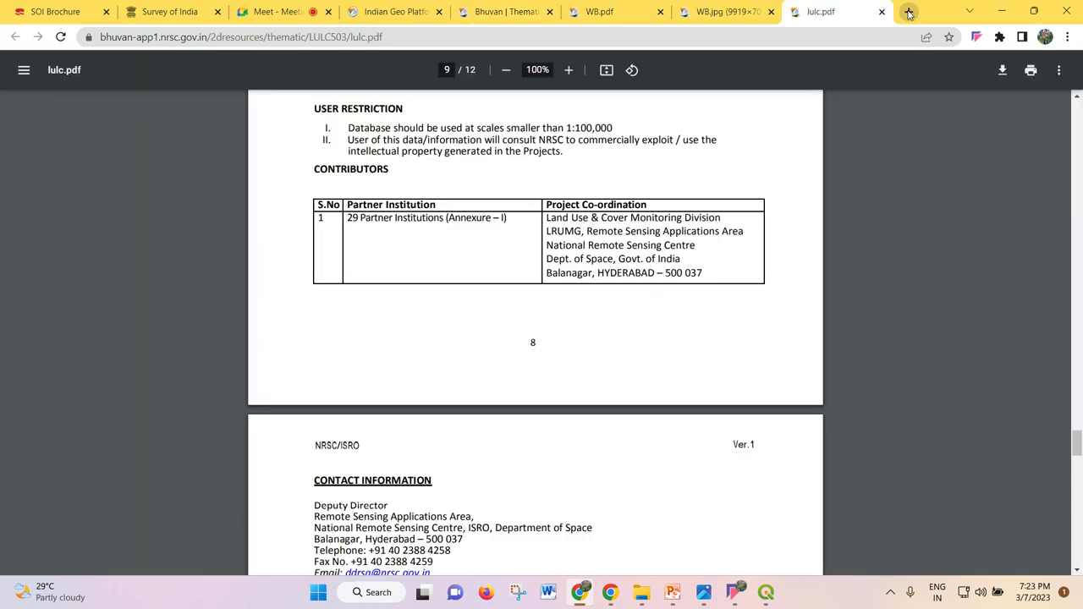
left_click(909, 12)
type("JABA")
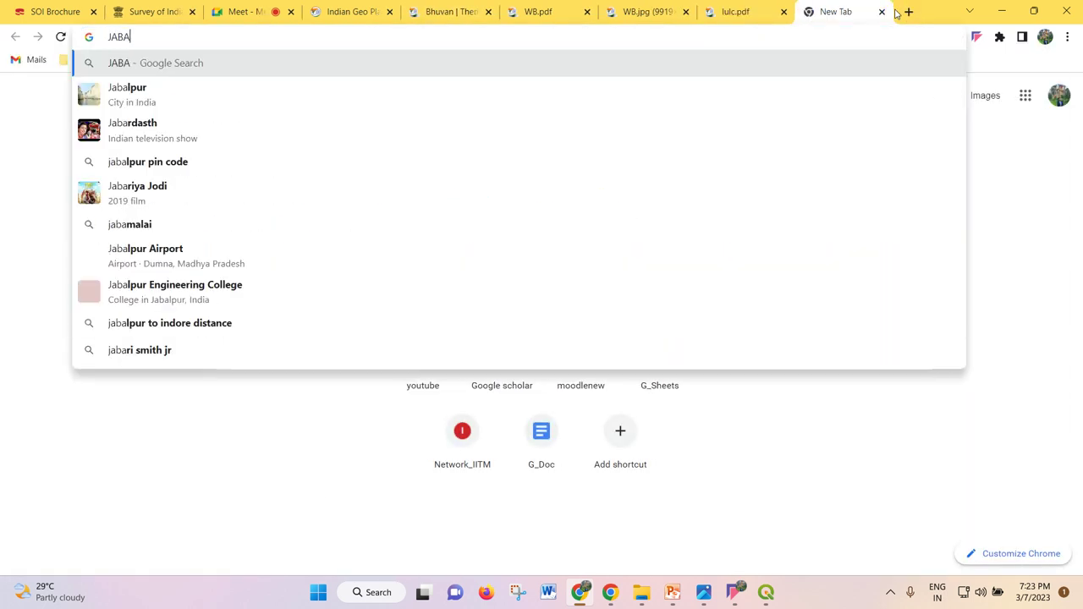
type("LPUR ")
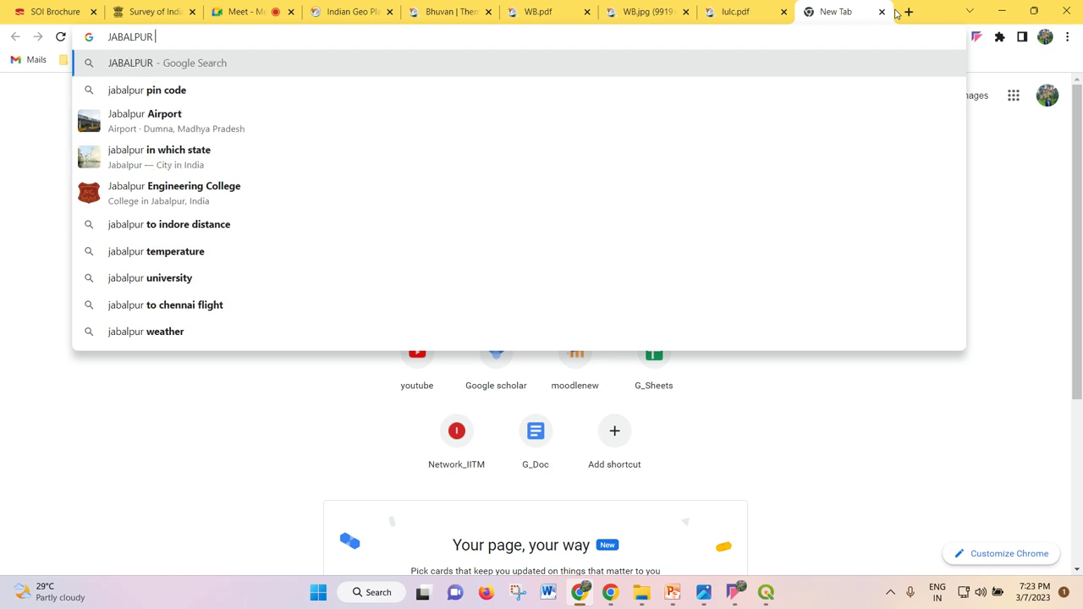
type("RA")
key("BackSpace")
type("=")
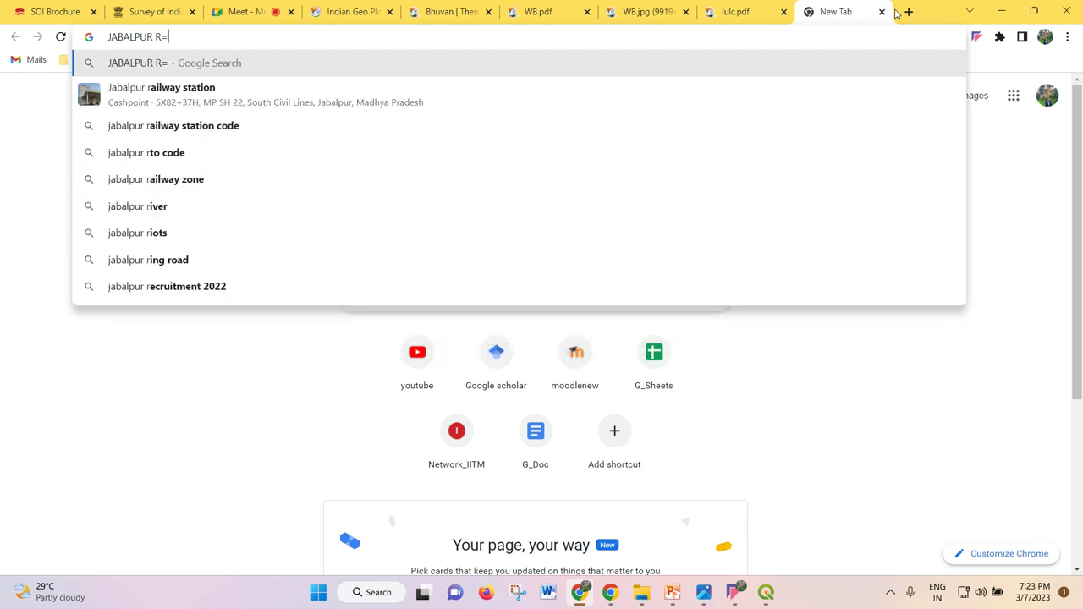
key("BackSpace")
key("BackSpace")
type("MP AREA")
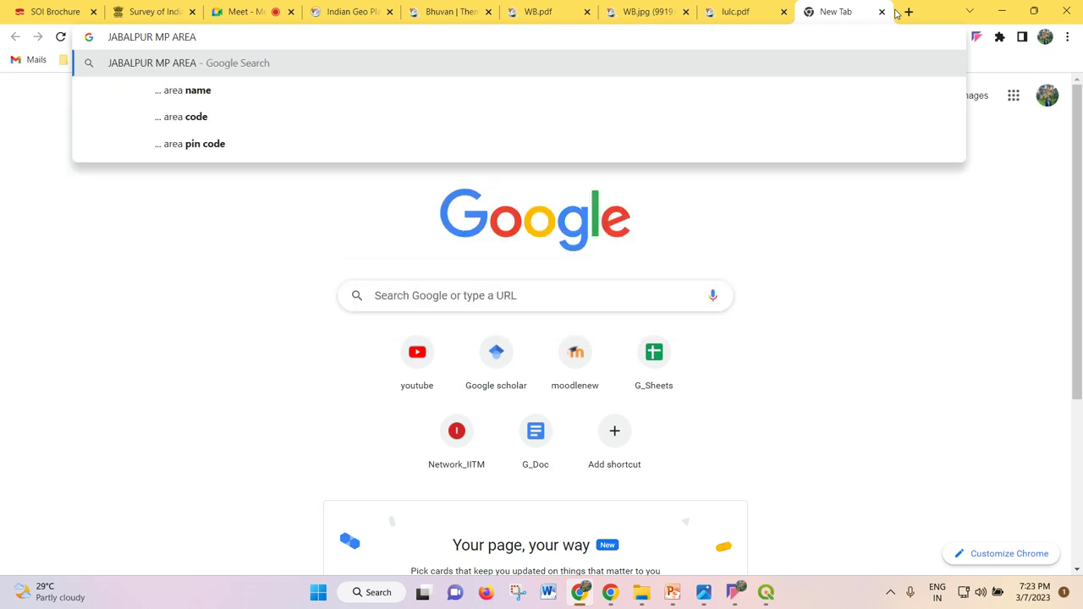
key("Return")
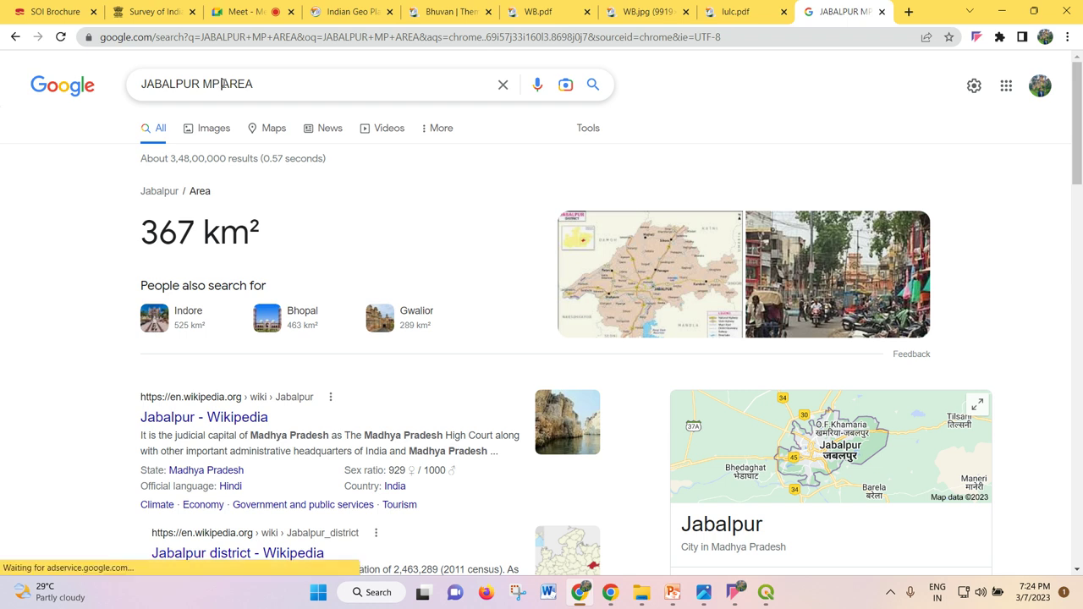
- Refine the Google search to "area OF JABALPUR in km" and highlight the district's area in the Wikipedia result
left_click(222, 84)
left_click(226, 115)
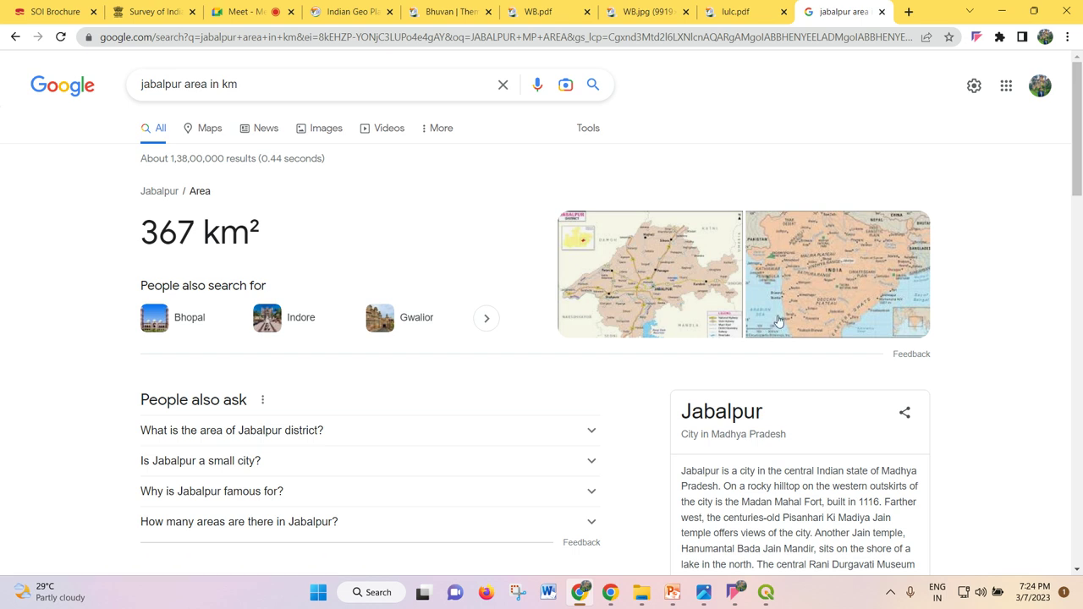
left_click(203, 103)
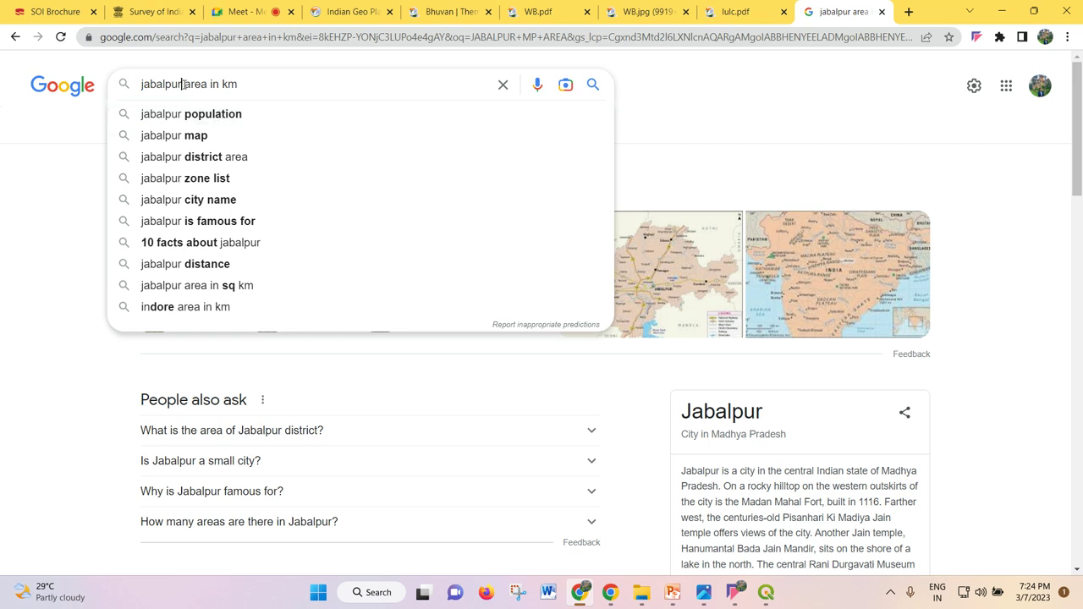
type("GE")
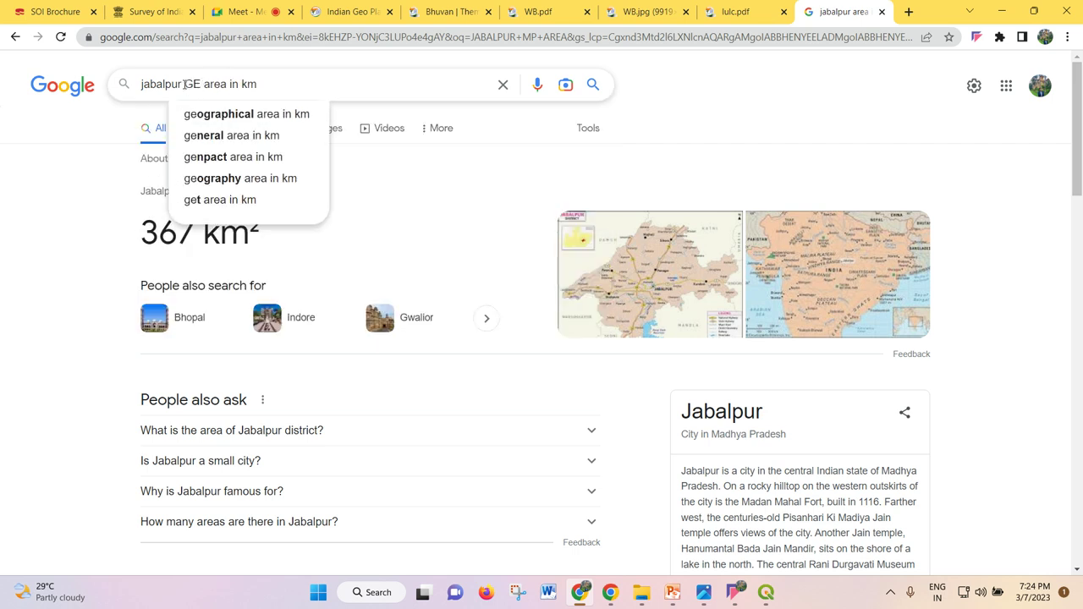
key("ctrl+BackSpace")
key("ctrl+BackSpace")
key("Delete")
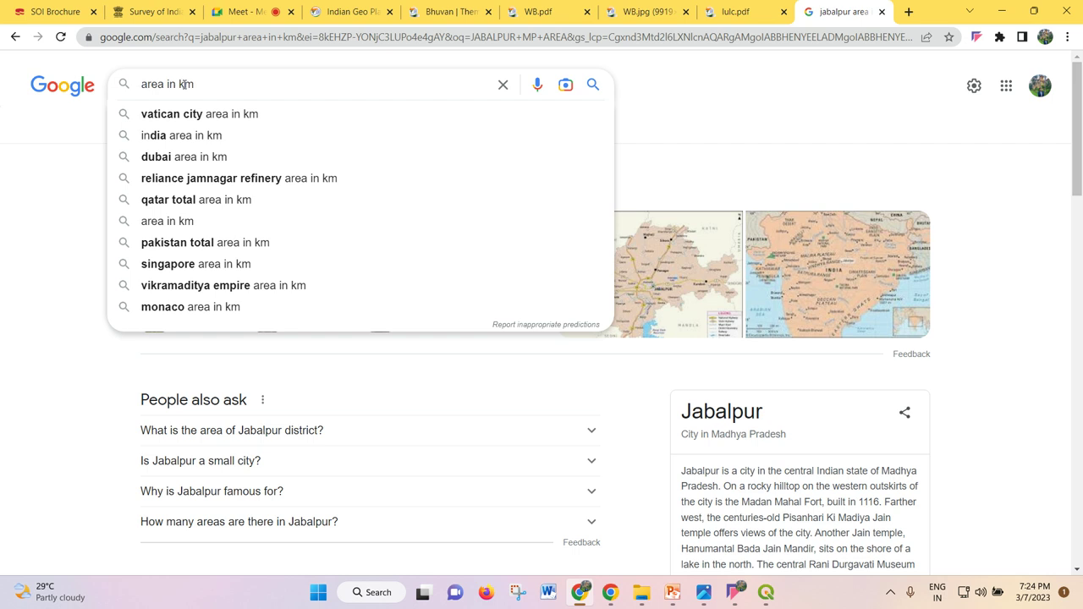
key("ctrl+Right")
type("OF JAB")
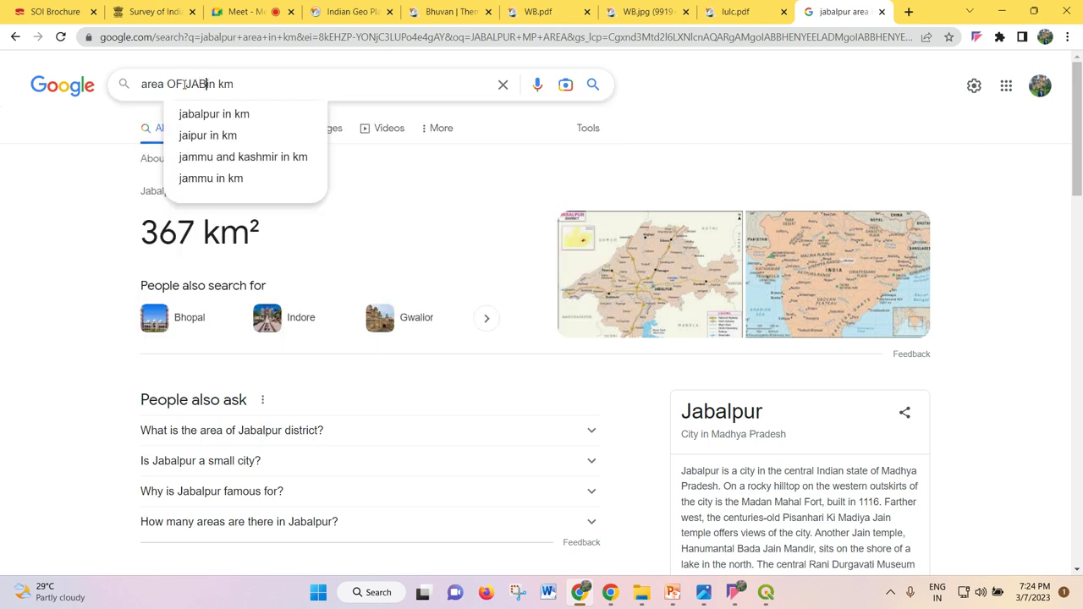
type("ALPUR")
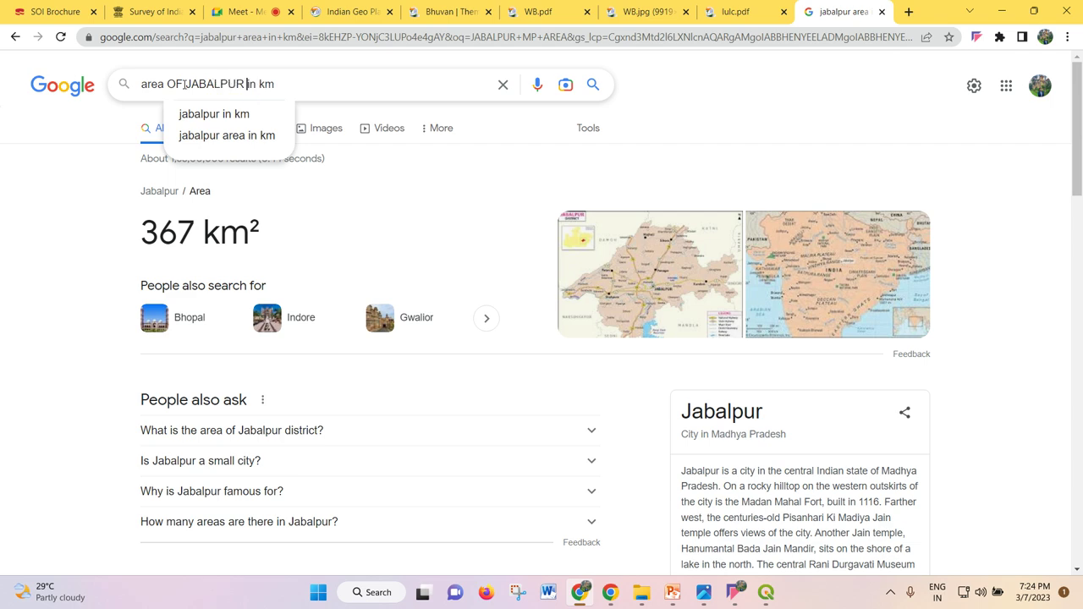
key("Return")
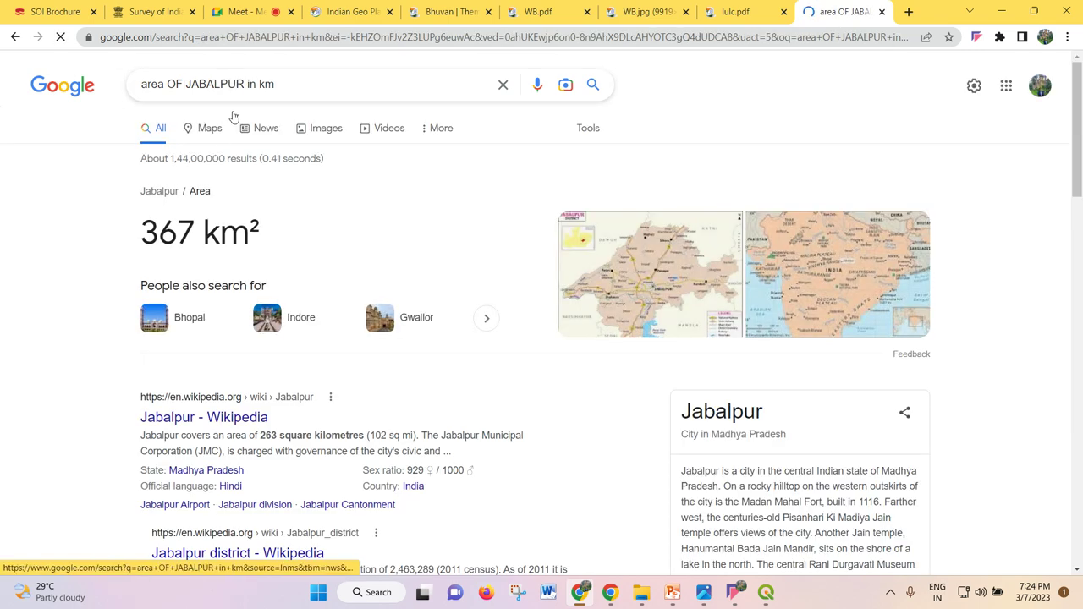
scroll(622, 371, "down", 4)
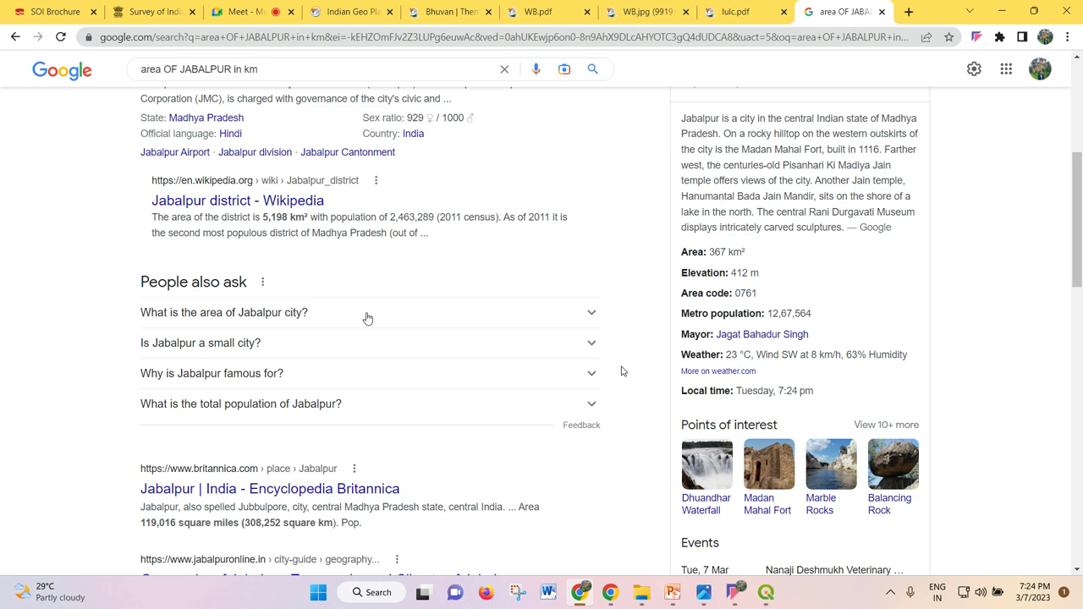
left_click_drag(264, 217, 306, 219)
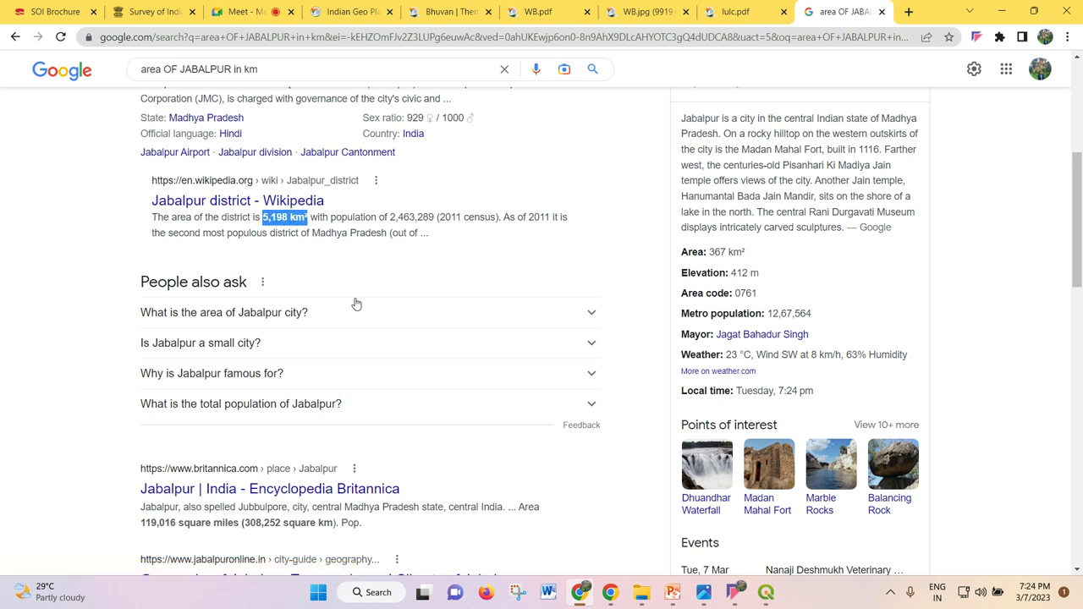
- Switch back to the JABALPUR_STUDY_REGION attribute table in QGIS and examine its areas alongside the digitized boundary on the map
mouse_move(756, 589)
left_click(802, 555)
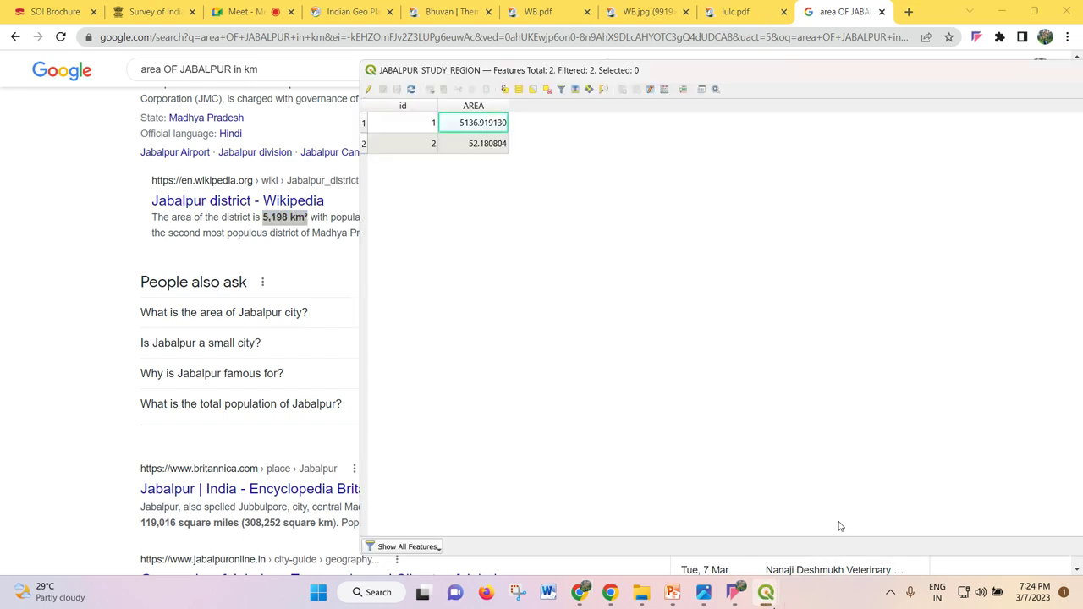
left_click(701, 535)
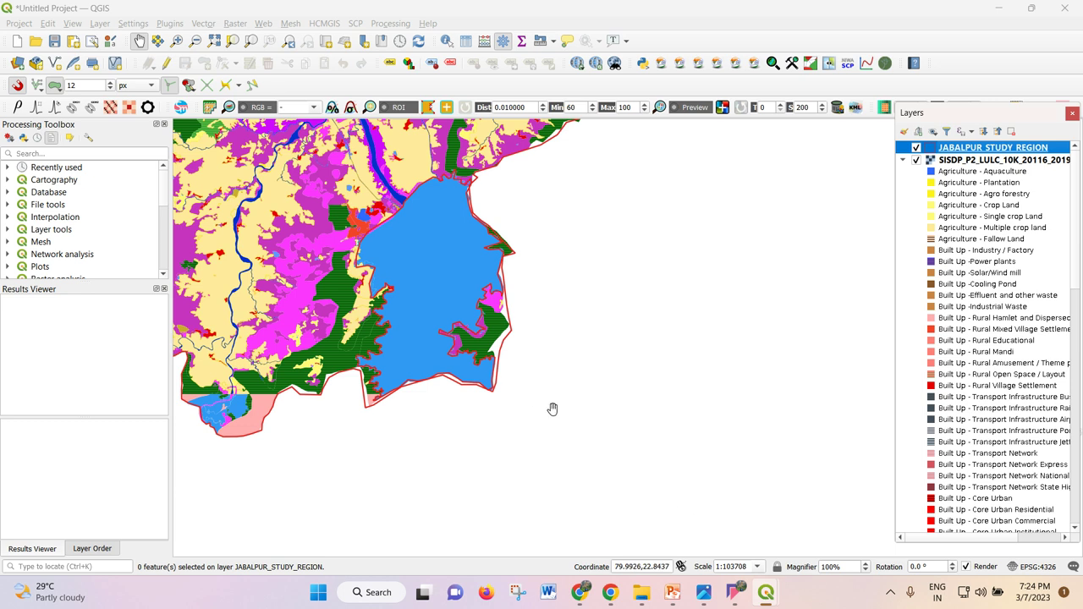
mouse_move(777, 599)
left_click(829, 524)
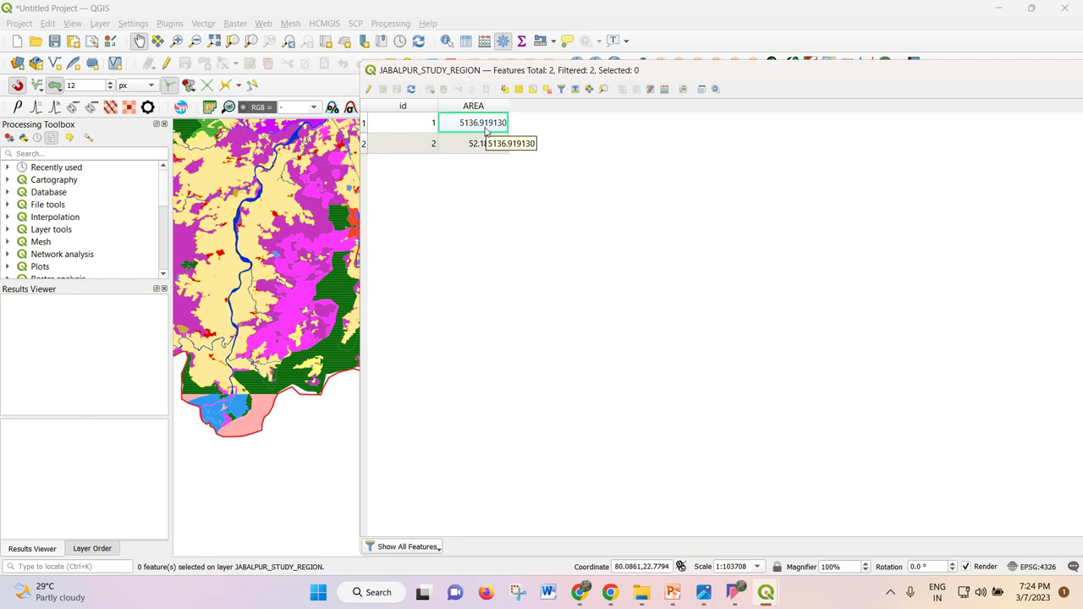
scroll(274, 409, "down", 1)
scroll(260, 375, "down", 1)
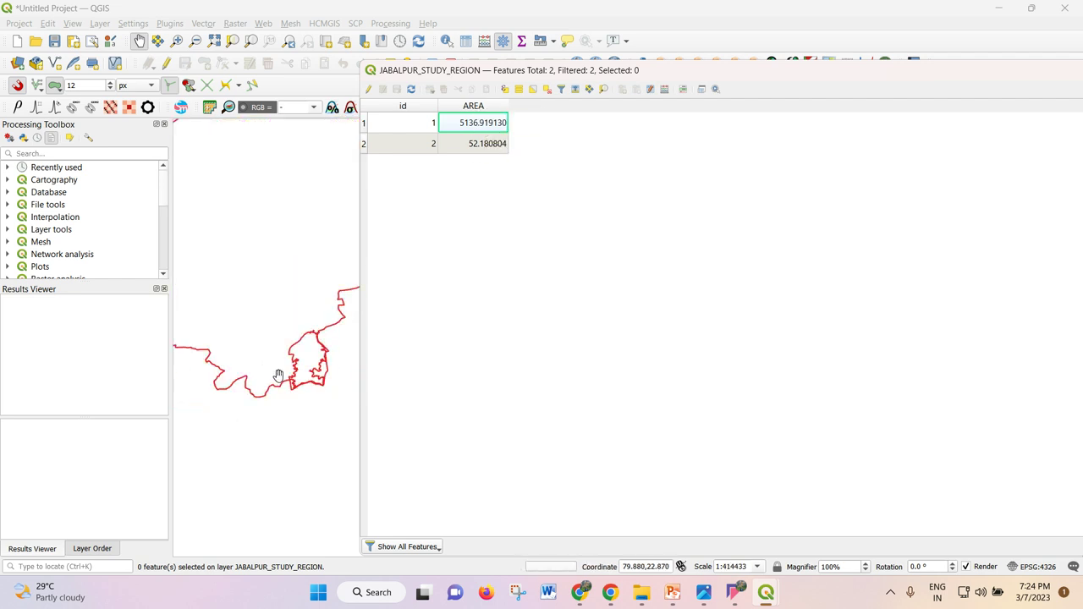
scroll(279, 377, "down", 1)
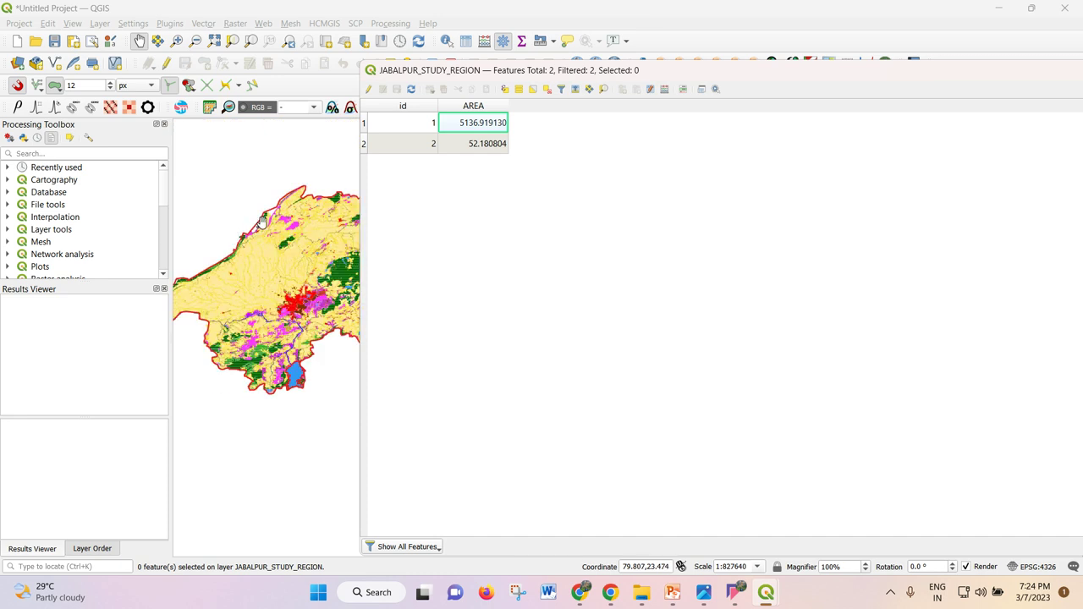
scroll(250, 238, "up", 1)
scroll(242, 228, "up", 1)
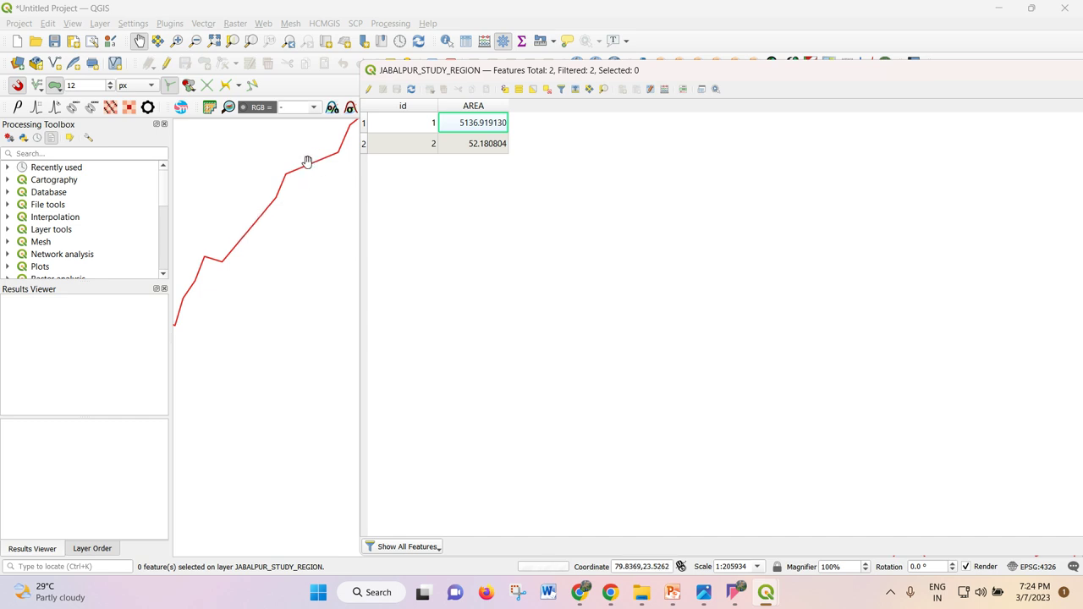
scroll(301, 174, "down", 2)
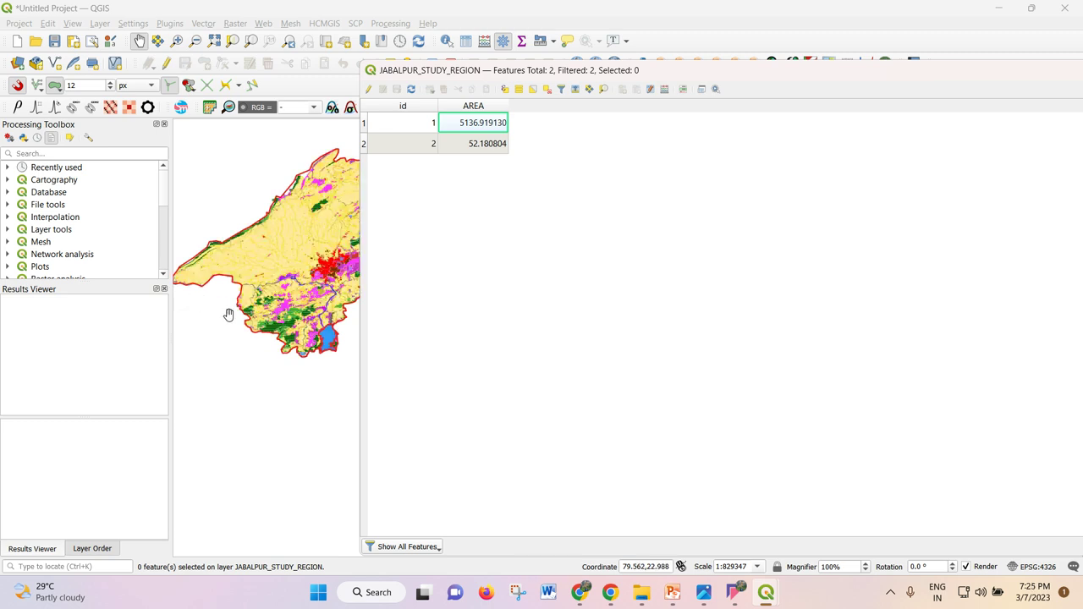
scroll(241, 231, "down", 1)
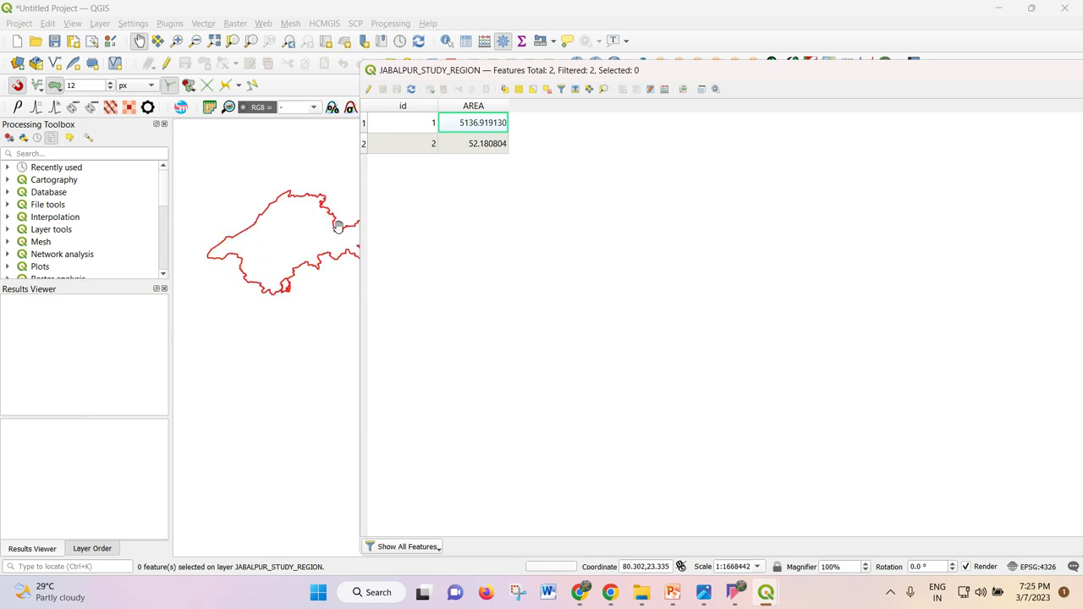
- Close the JABALPUR_STUDY_REGION attribute table to return to the full map of the study region
left_click_drag(841, 73, 674, 70)
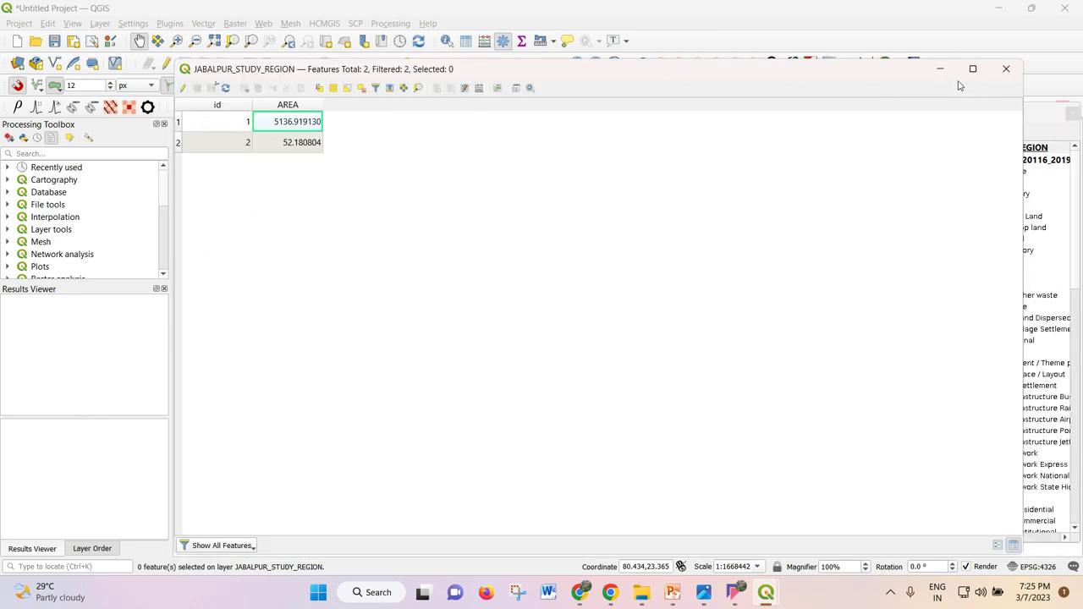
left_click(1007, 69)
scroll(246, 221, "up", 2)
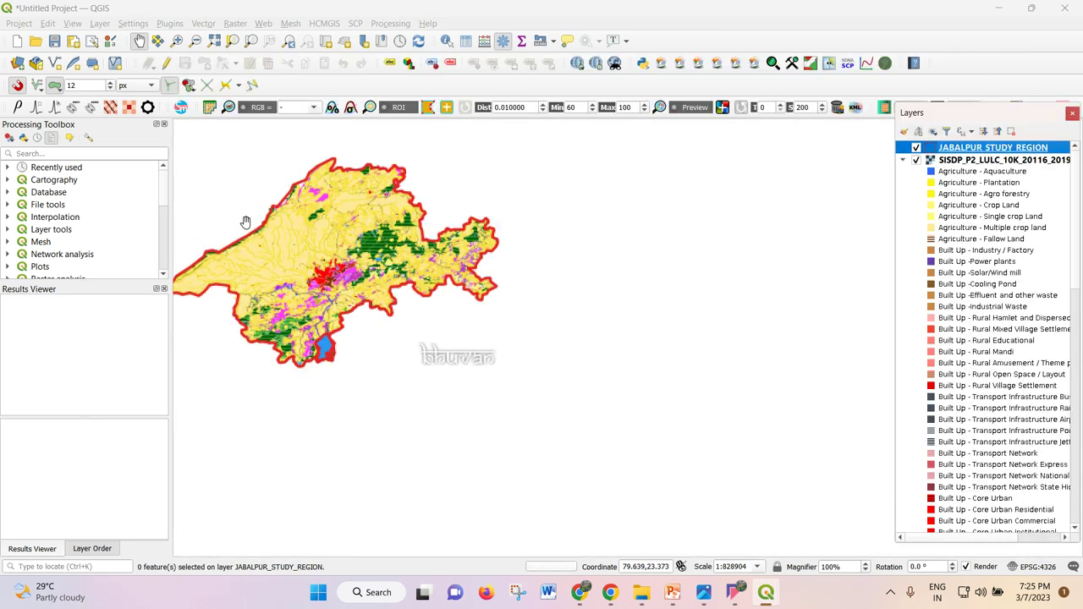
- Examine the JABALPUR_STUDY_REGION boundary and the AREA values in its attribute table, sorting by AREA, and close the table
scroll(269, 231, "down", 1)
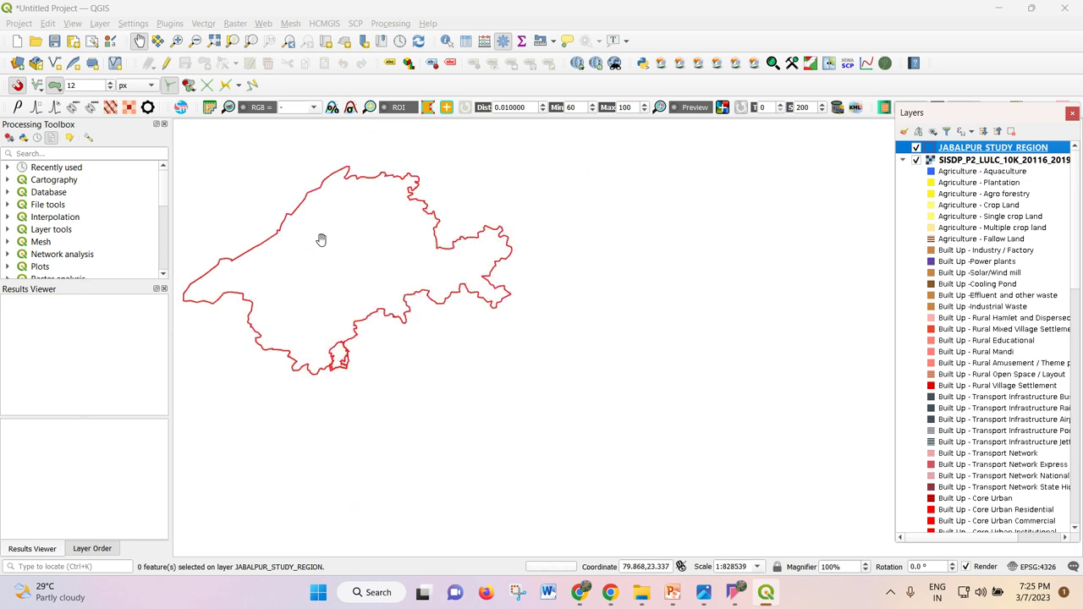
left_click_drag(318, 245, 411, 251)
scroll(430, 375, "up", 1)
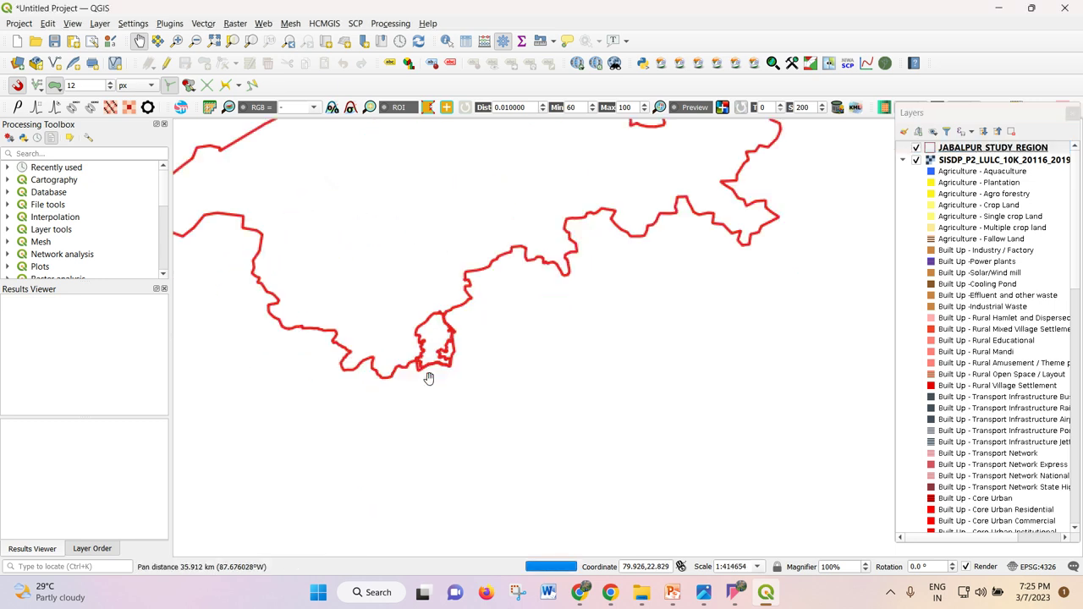
right_click(984, 149)
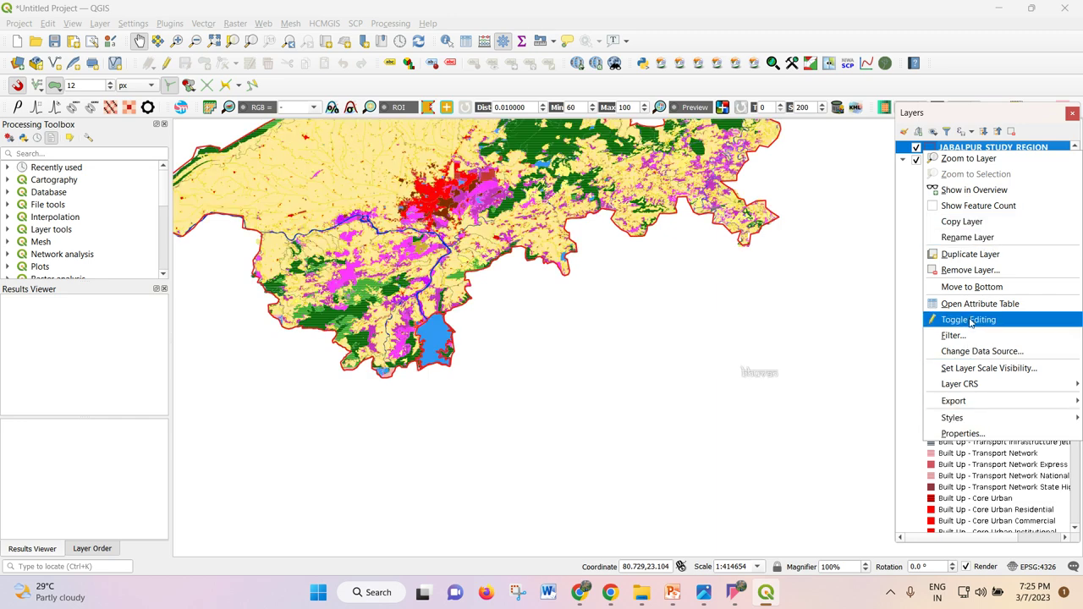
left_click(986, 305)
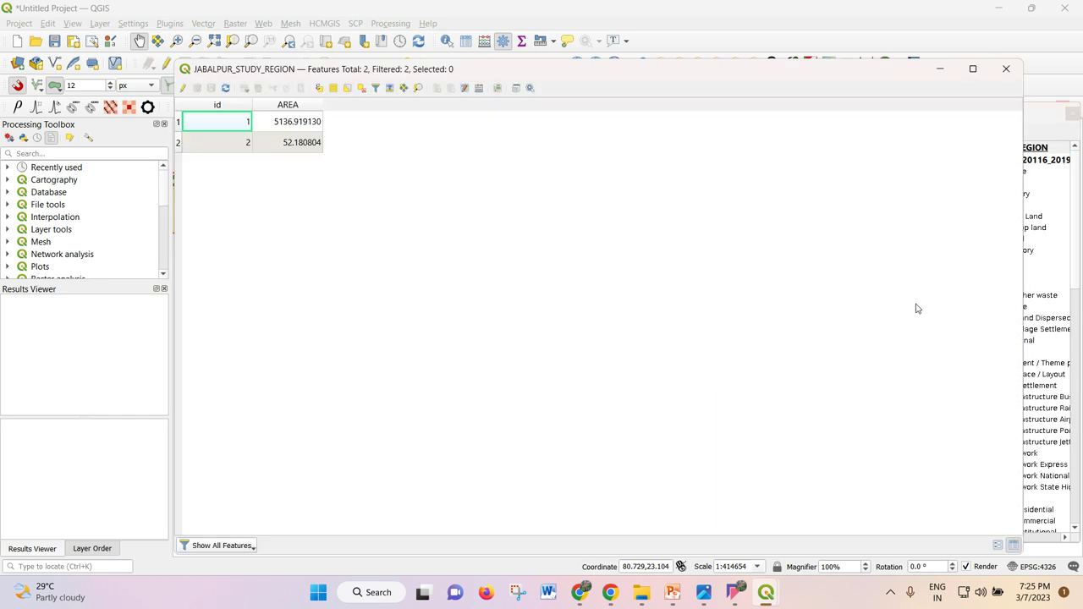
left_click(285, 106)
left_click(287, 107)
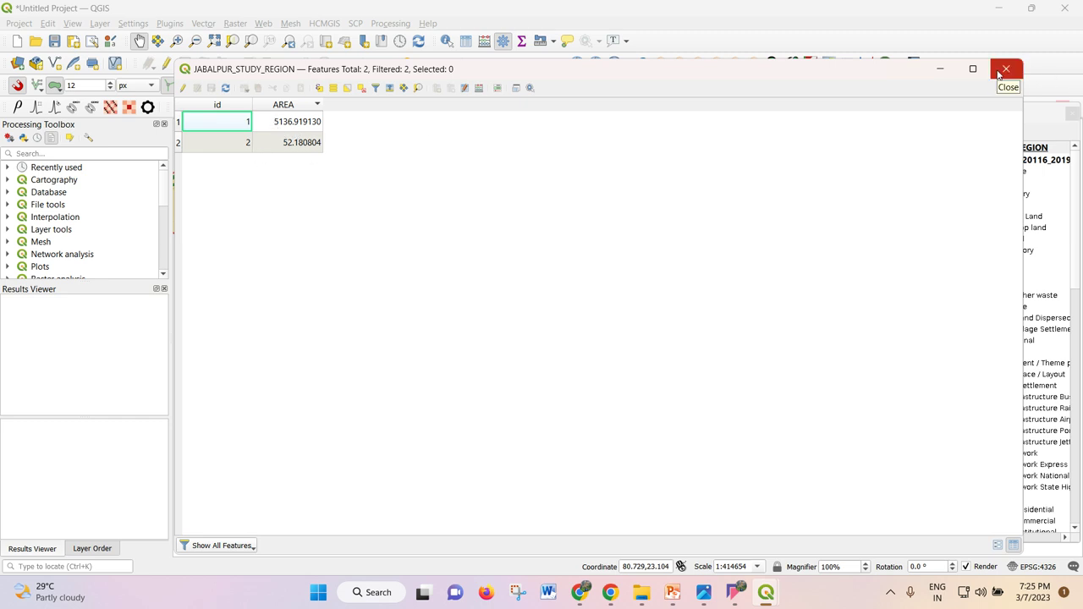
mouse_move(988, 82)
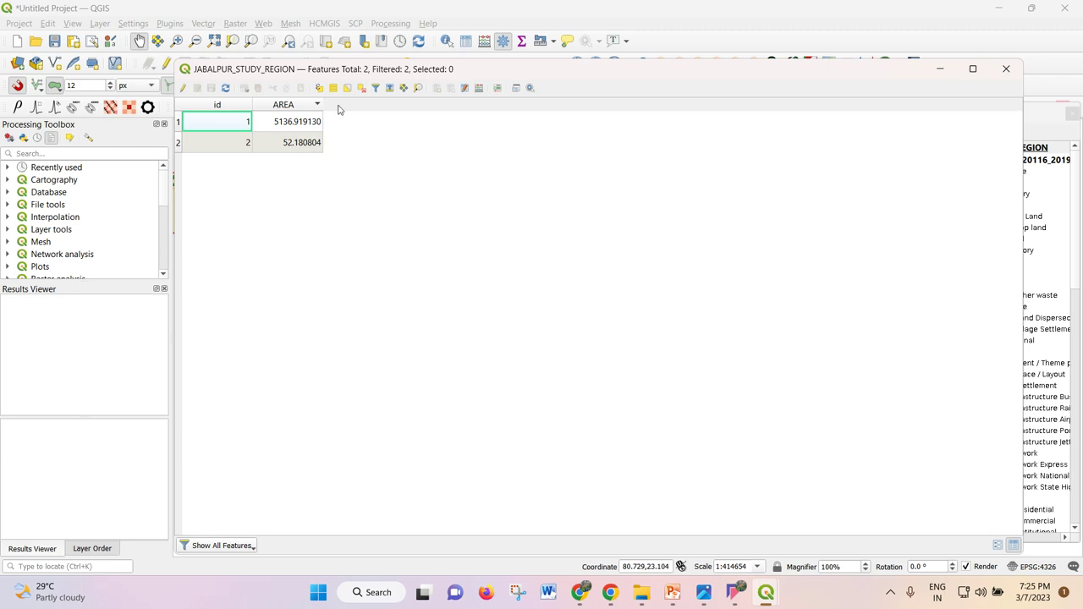
left_click(1005, 69)
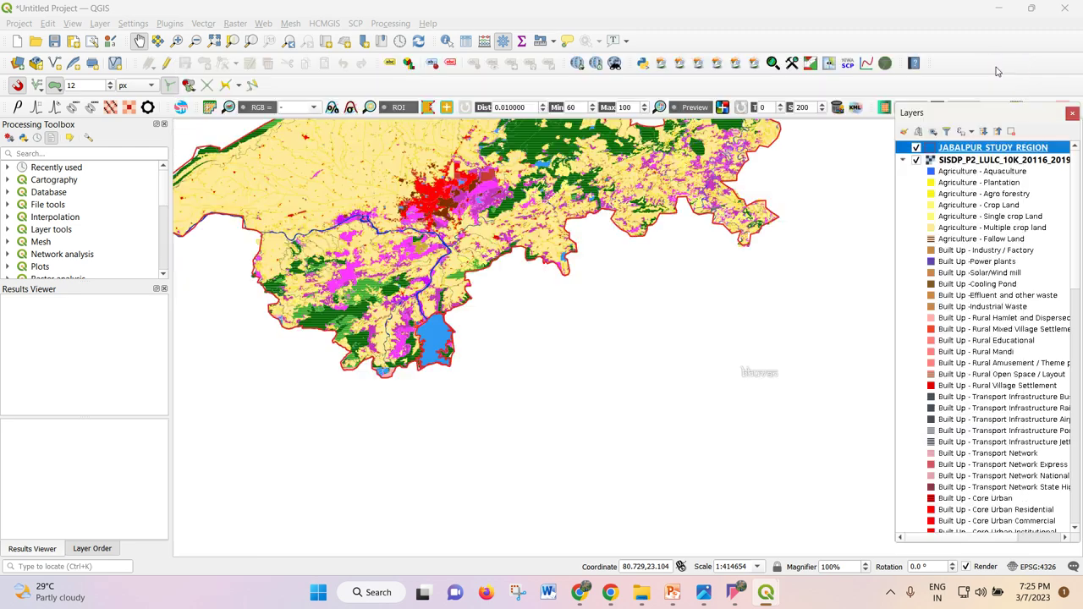
scroll(493, 306, "down", 1)
left_click_drag(486, 235, 502, 284)
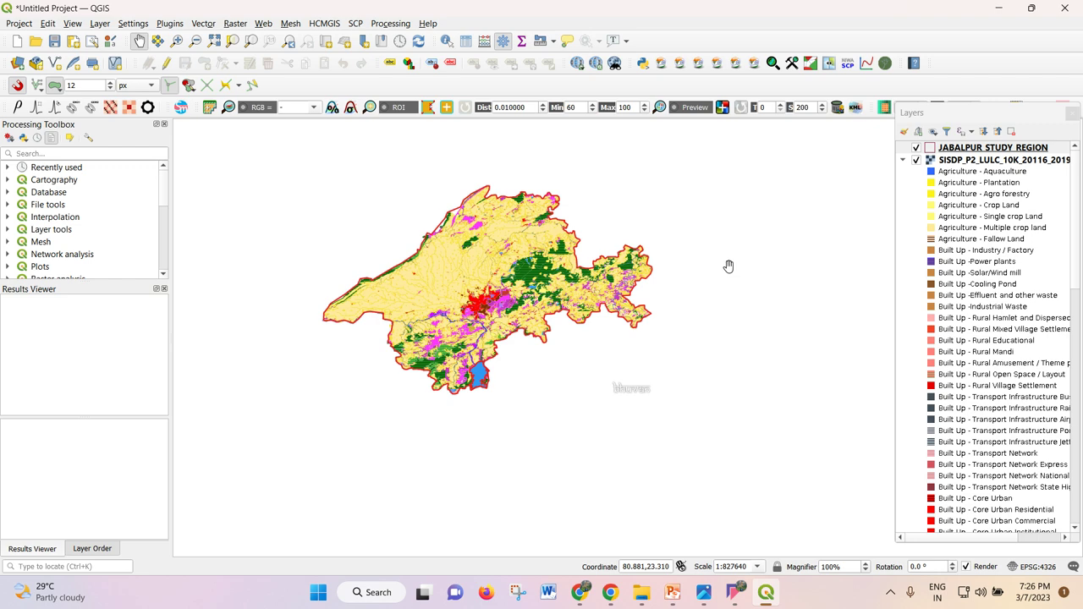
- Switch to the class5 presentation in PowerPoint, review the Hands on topics on slide 3, and return to QGIS
left_click(673, 592)
scroll(68, 330, "up", 4)
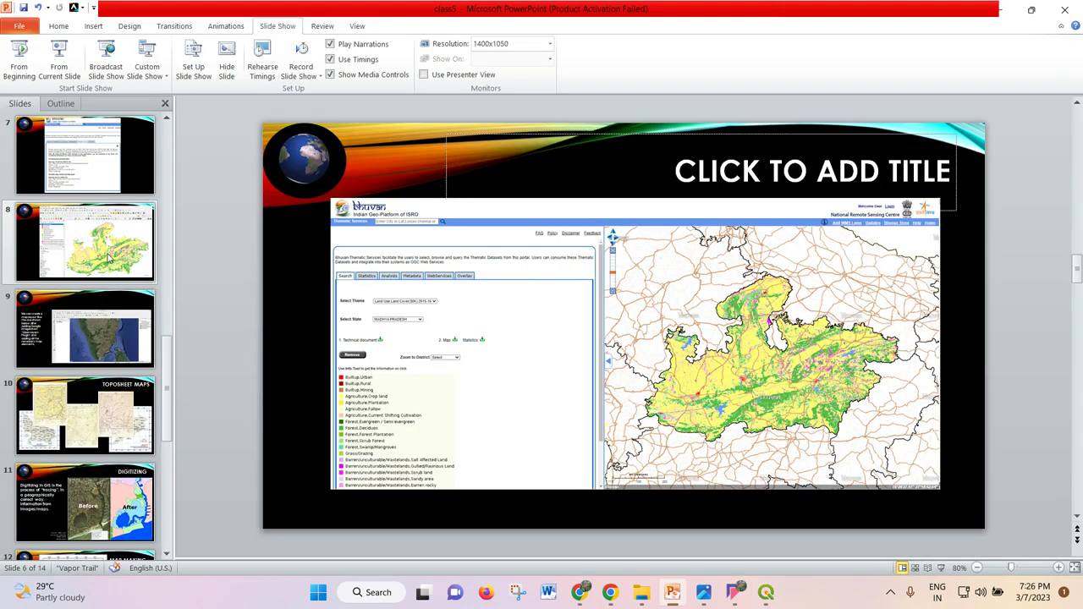
scroll(123, 302, "up", 3)
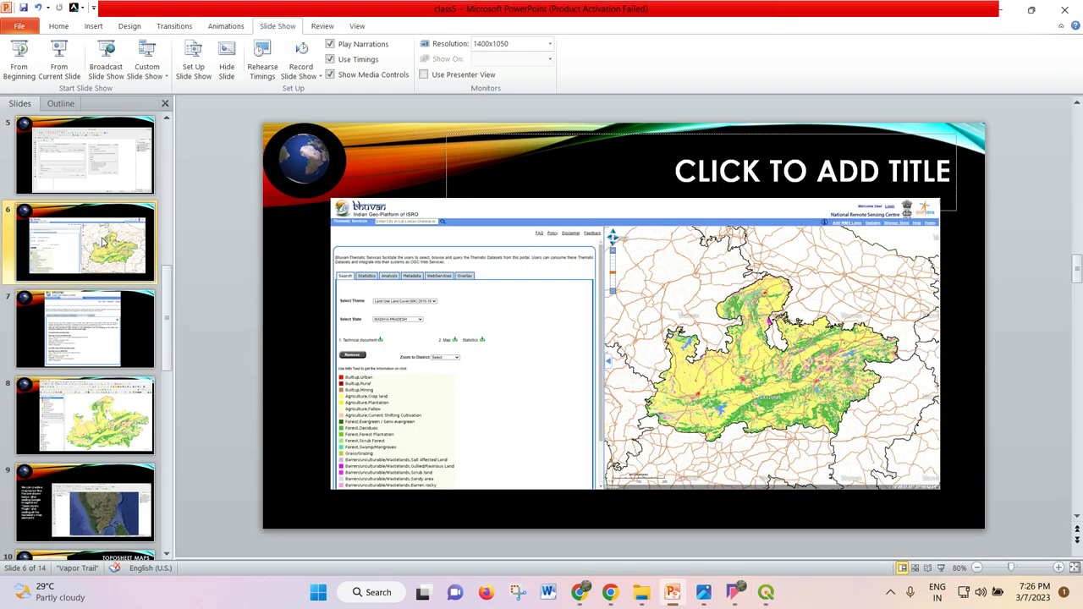
left_click(89, 246)
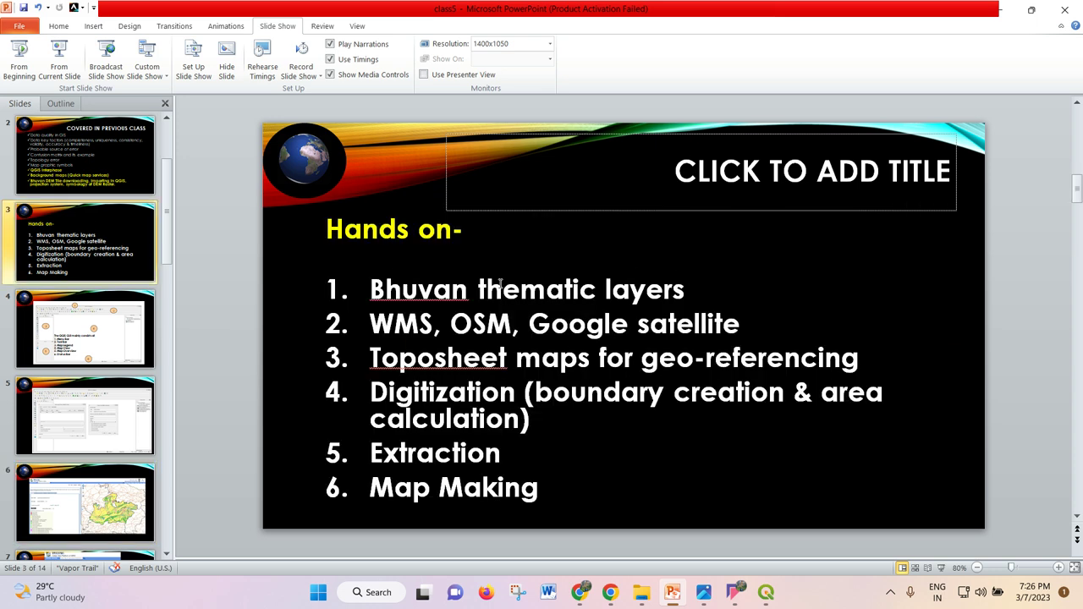
left_click_drag(400, 285, 654, 294)
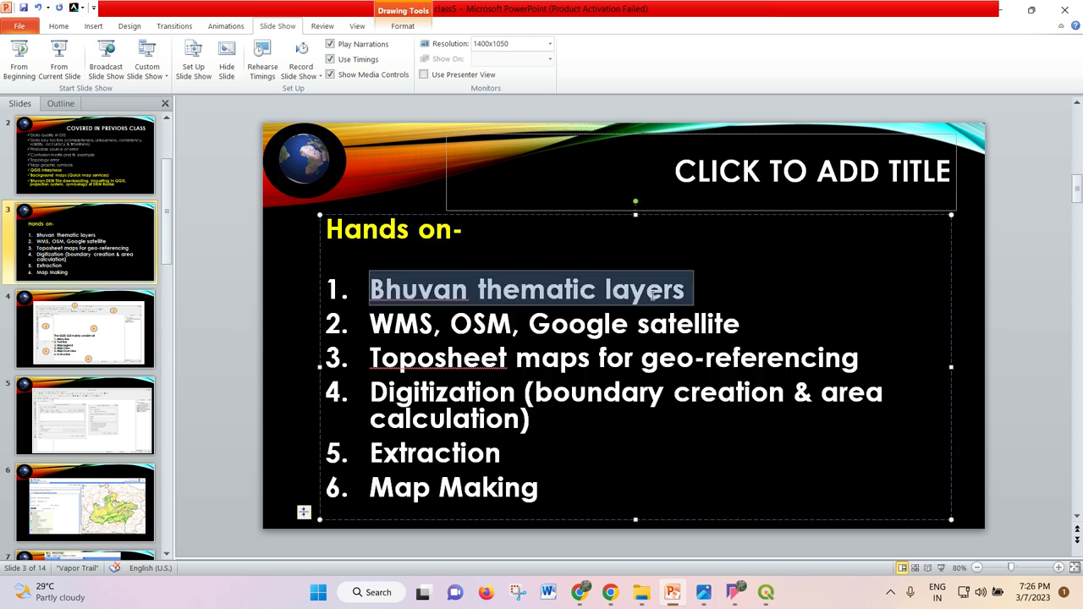
left_click_drag(380, 337, 754, 332)
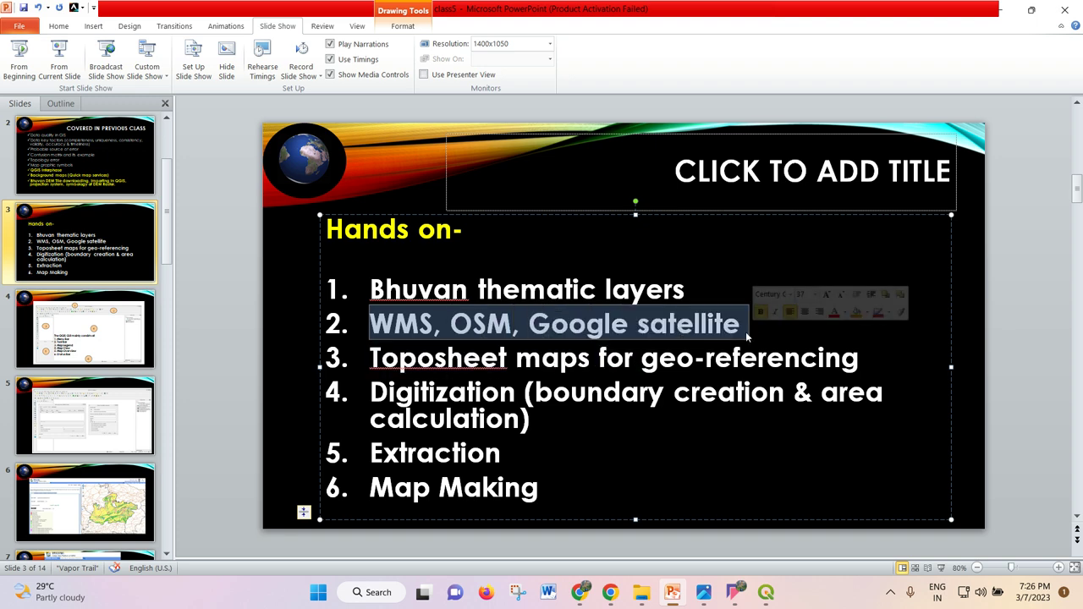
left_click_drag(371, 358, 668, 360)
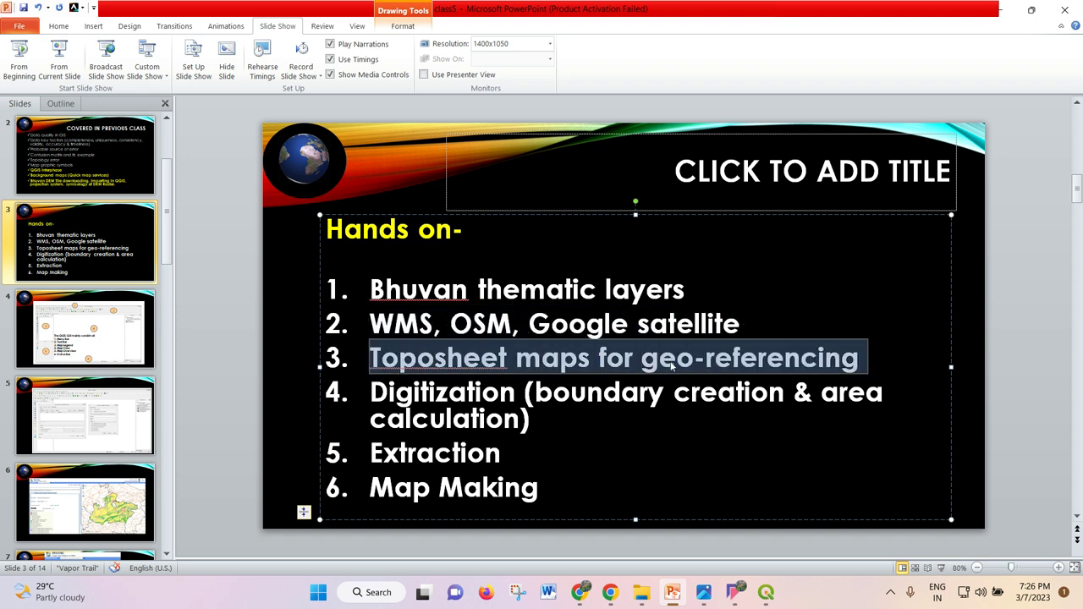
left_click_drag(535, 423, 369, 403)
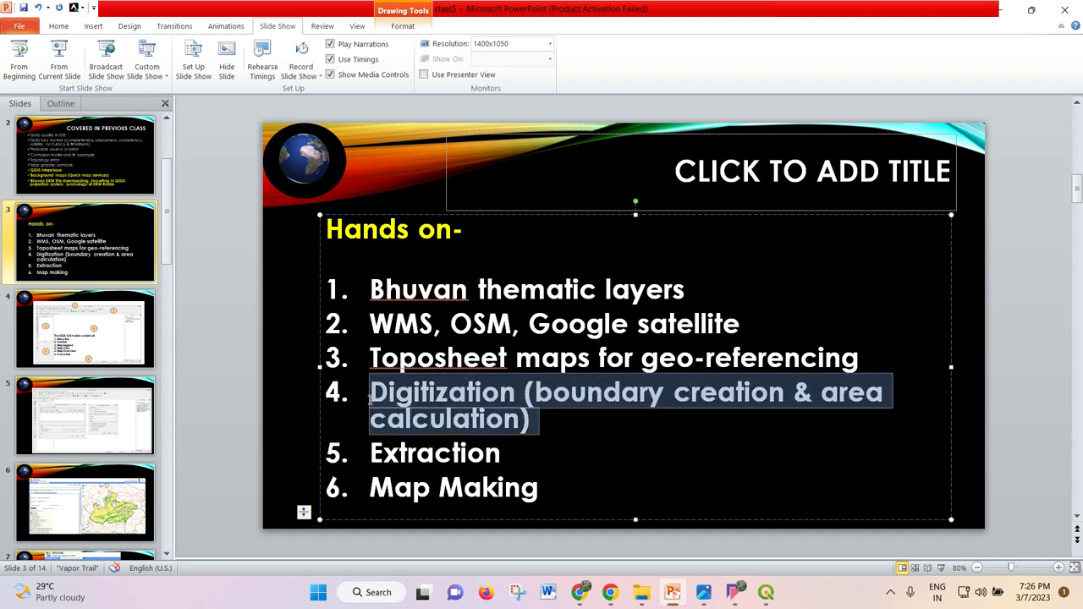
left_click(462, 455)
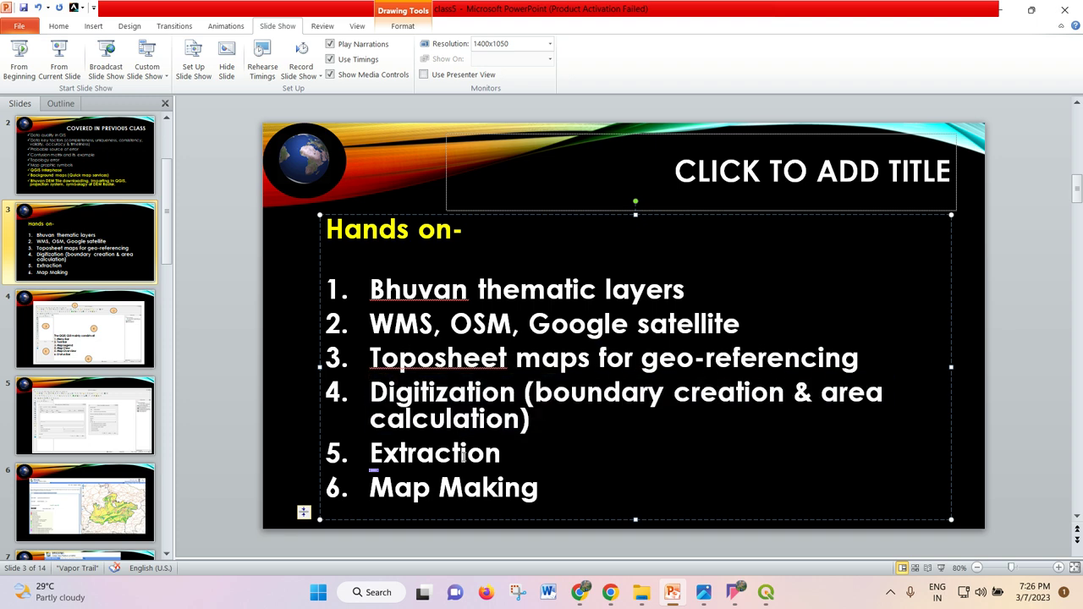
left_click(93, 252)
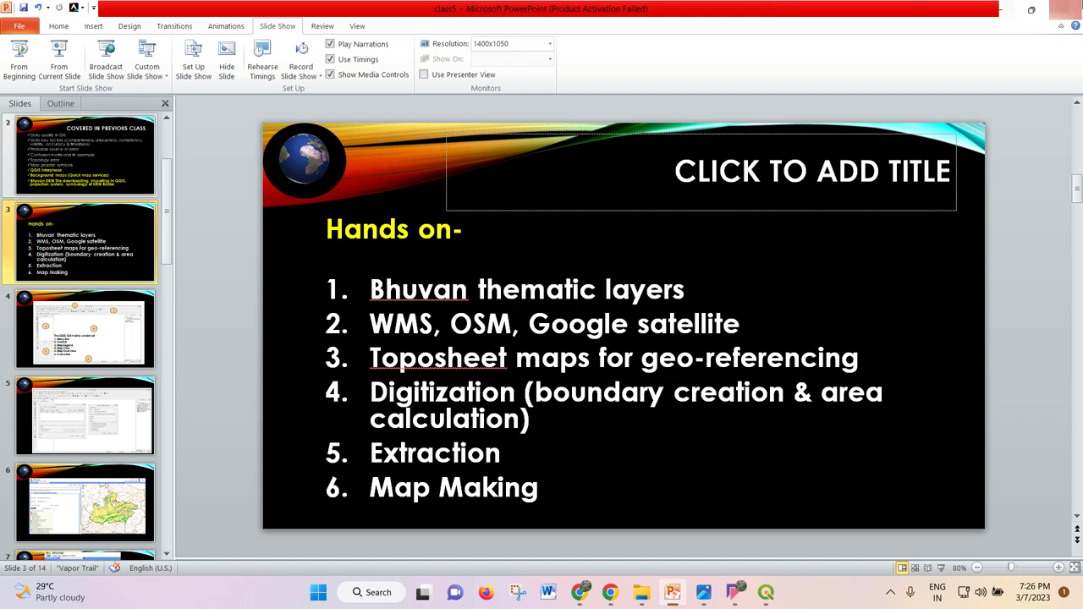
left_click(1003, 12)
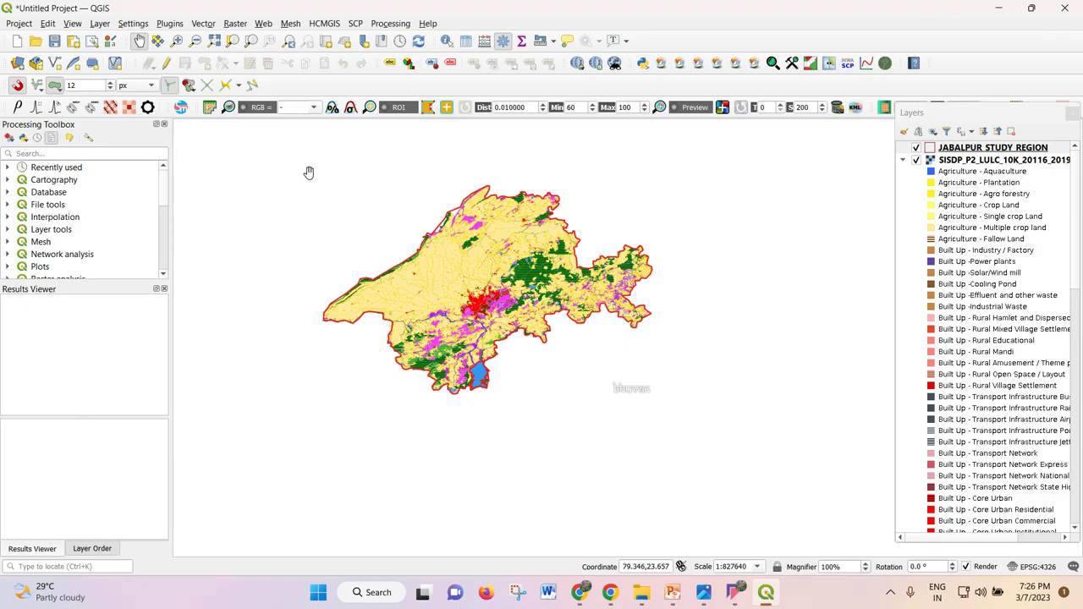
- Remove the SISDP_P2_LULC_10K land-use layer from the project
left_click(977, 163)
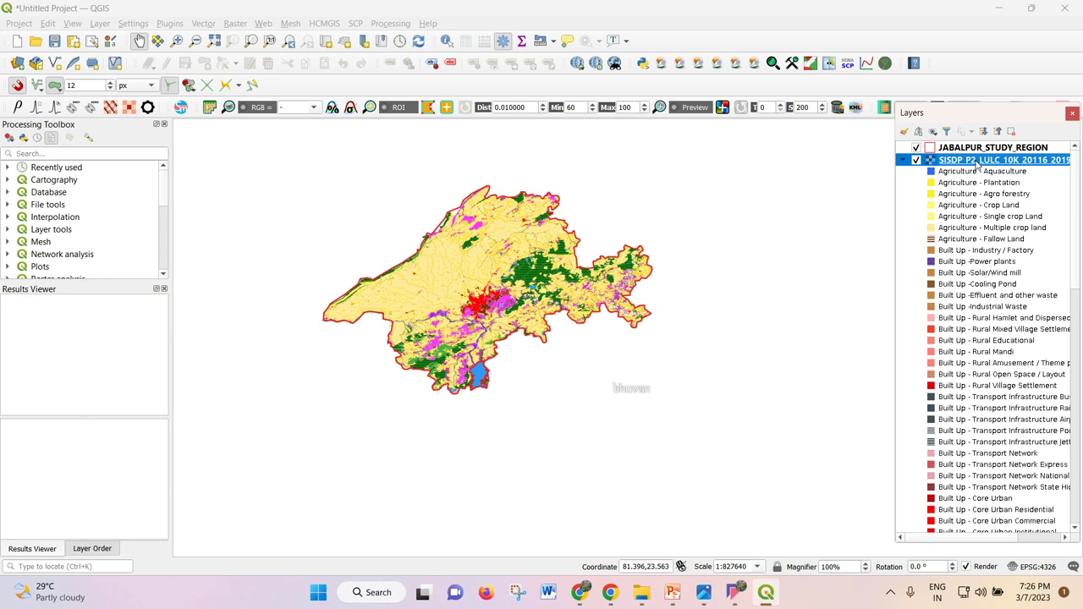
right_click(977, 164)
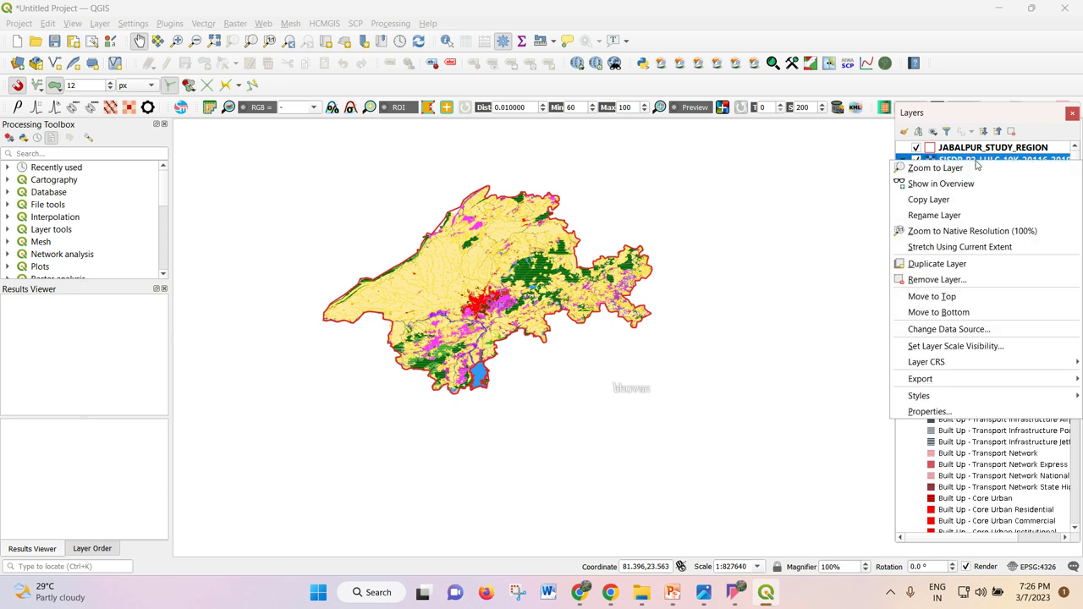
left_click(948, 280)
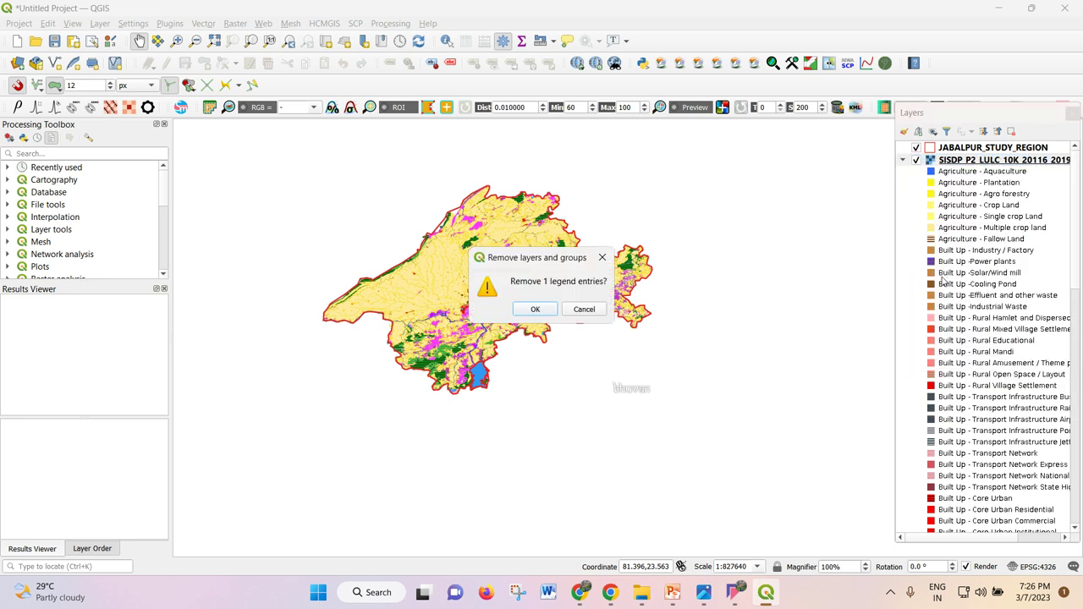
left_click(536, 309)
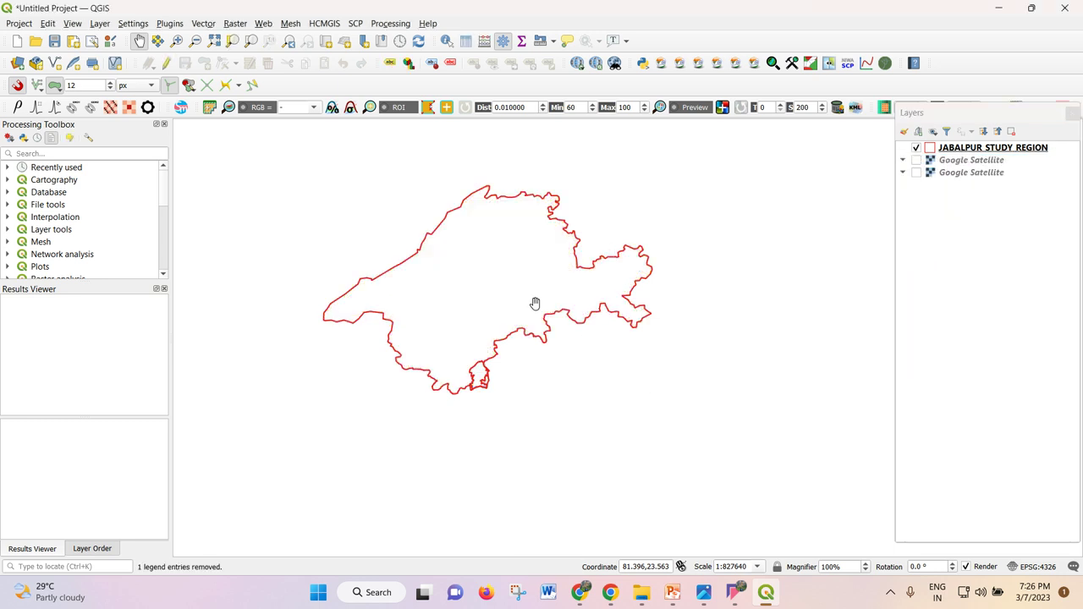
- Remove the lower duplicate Google Satellite layer and the JABALPUR_STUDY_REGION layer from the project
right_click(948, 172)
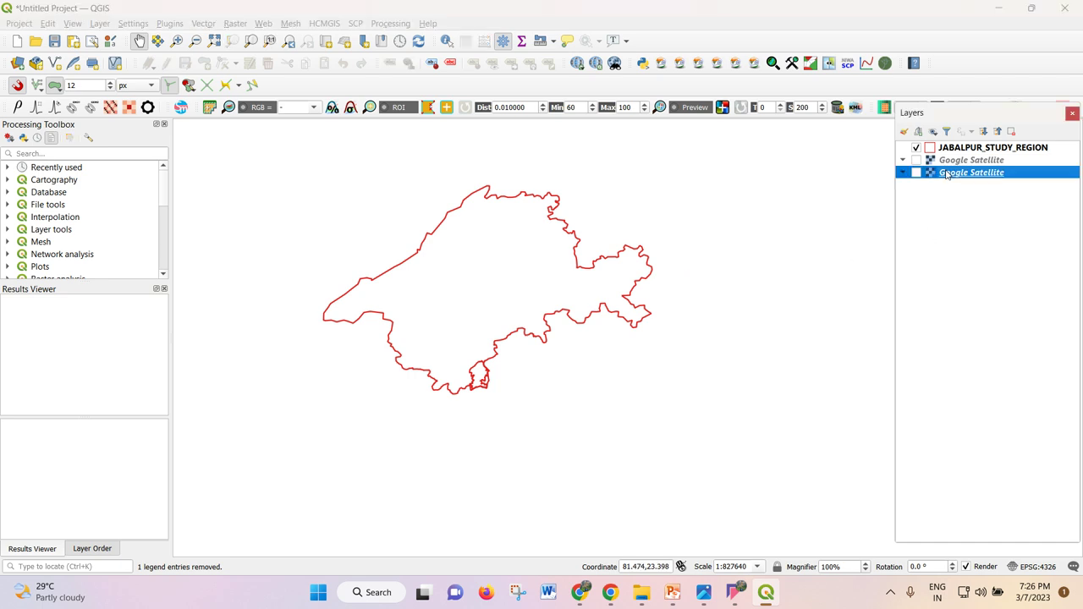
left_click(939, 288)
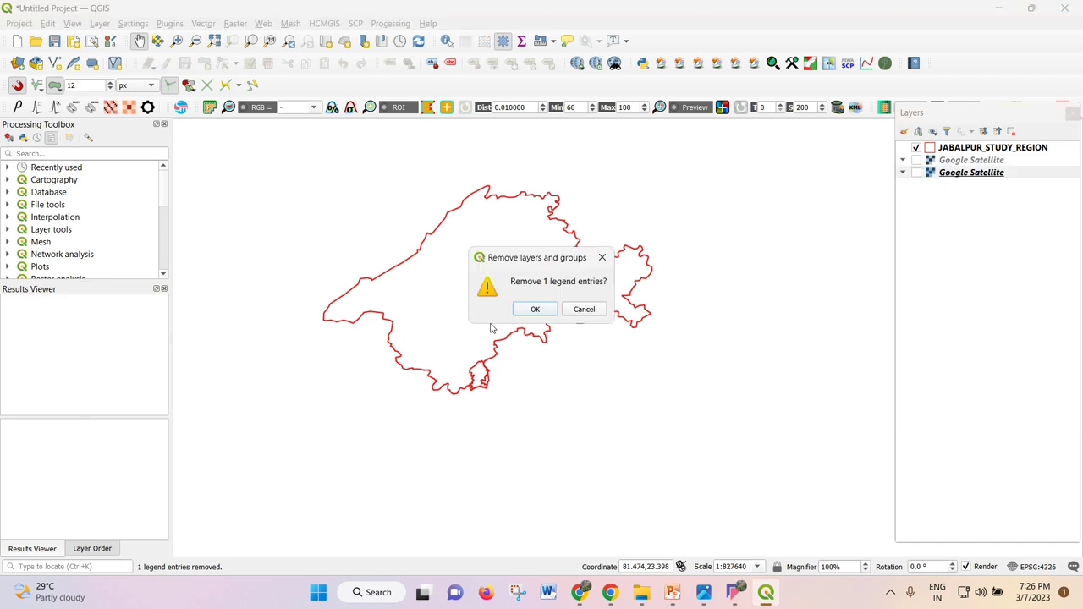
left_click(533, 309)
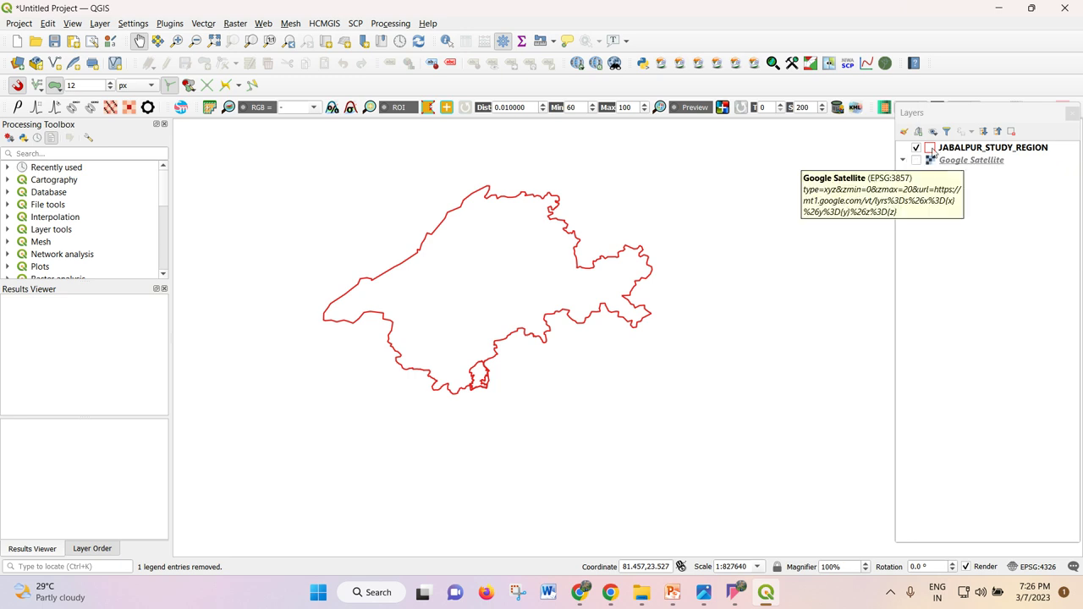
right_click(997, 149)
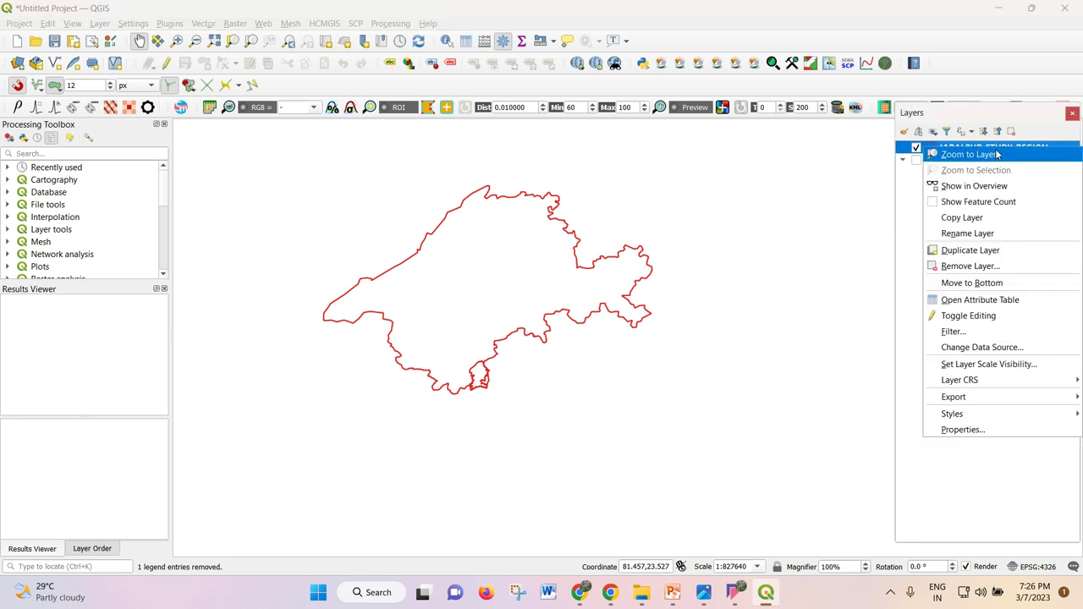
left_click(995, 266)
left_click(535, 310)
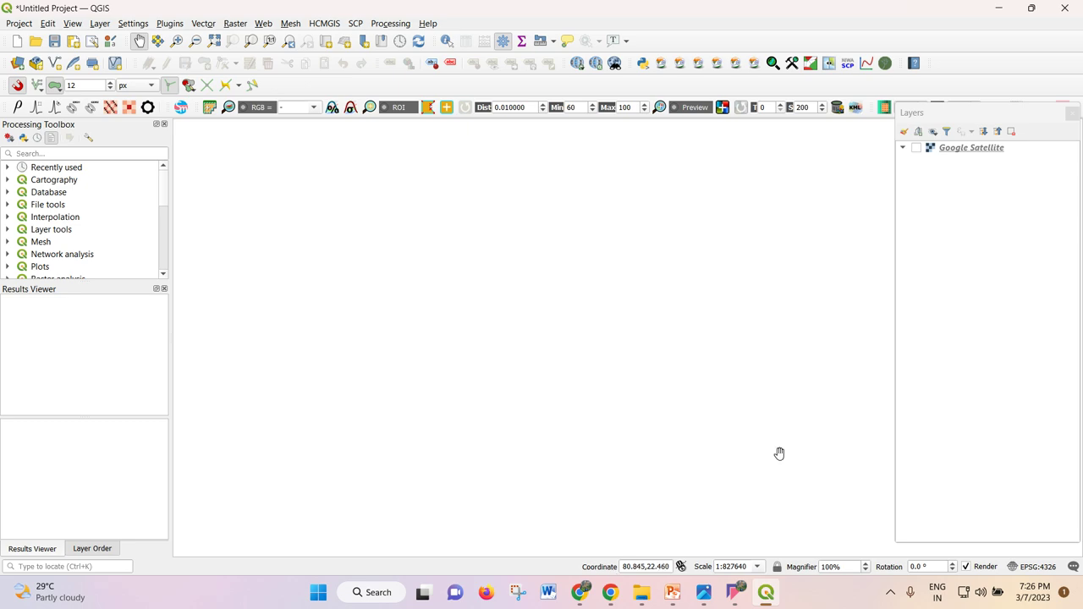
- Make the remaining Google Satellite layer visible, zoom to its full extent, and bring India into view
left_click(916, 148)
scroll(649, 281, "down", 4)
right_click(982, 149)
left_click(982, 156)
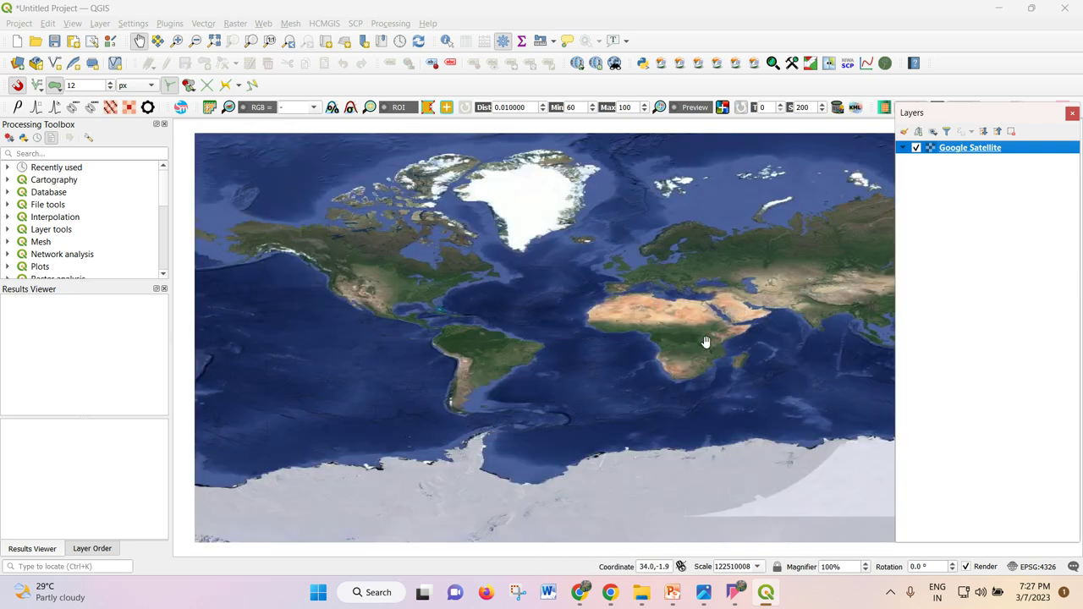
scroll(855, 304, "up", 3)
left_click_drag(860, 302, 634, 304)
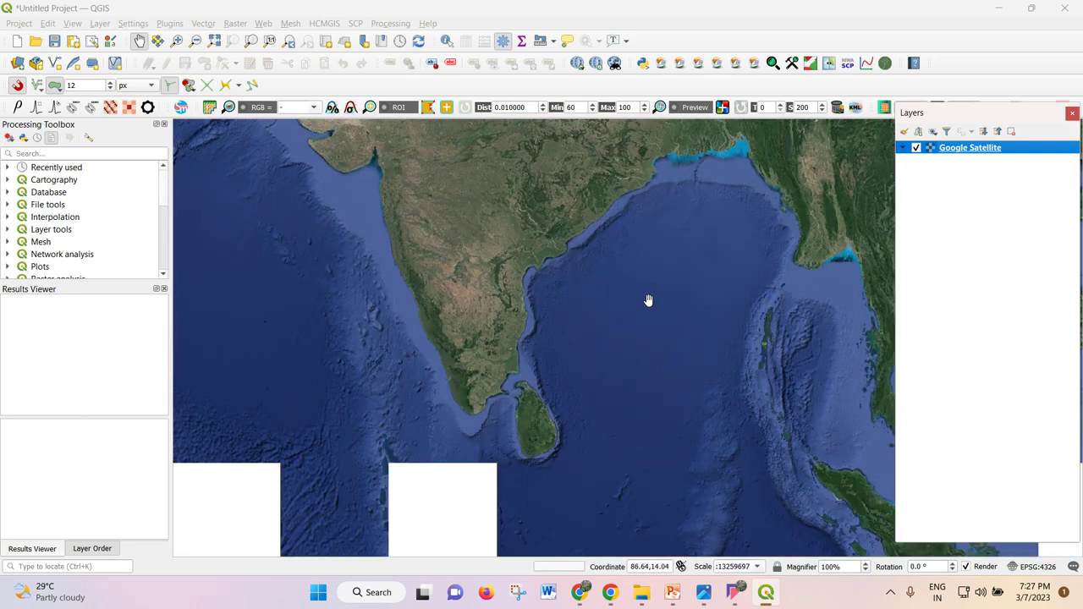
left_click_drag(496, 279, 483, 435)
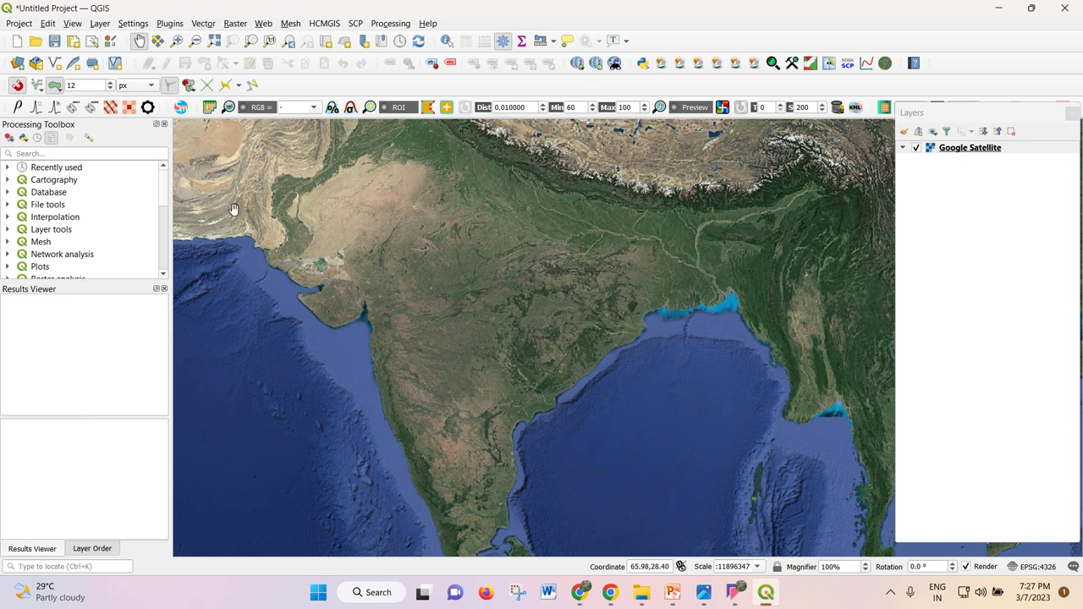
- Switch to the Photos viewer and browse the scanned toposheet images for Maharashtra, Madhya Pradesh and Rajasthan
left_click(703, 592)
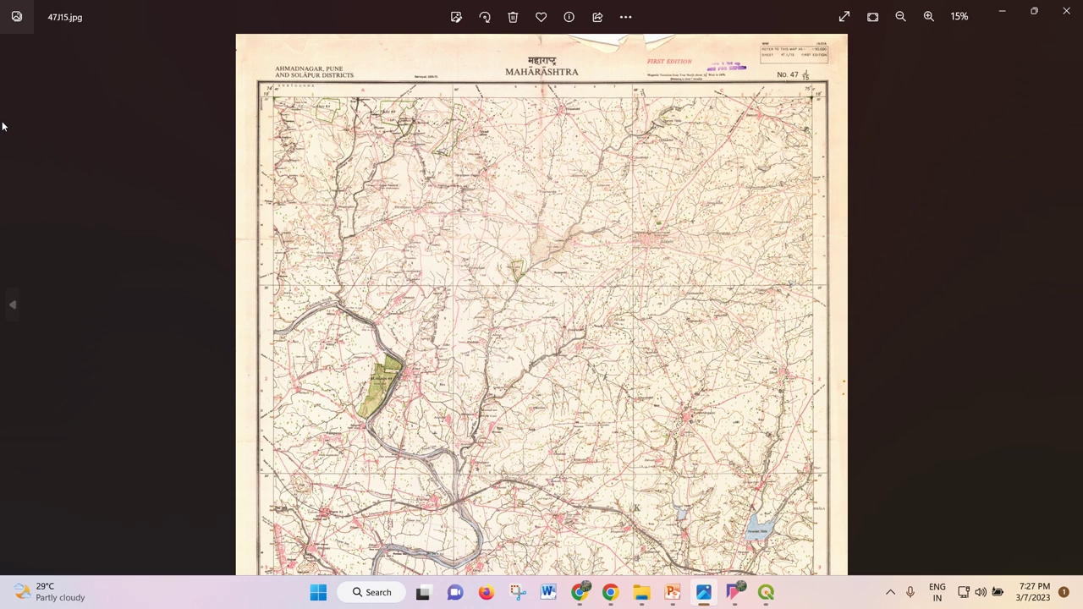
left_click(3, 321)
left_click(4, 321)
left_click(4, 320)
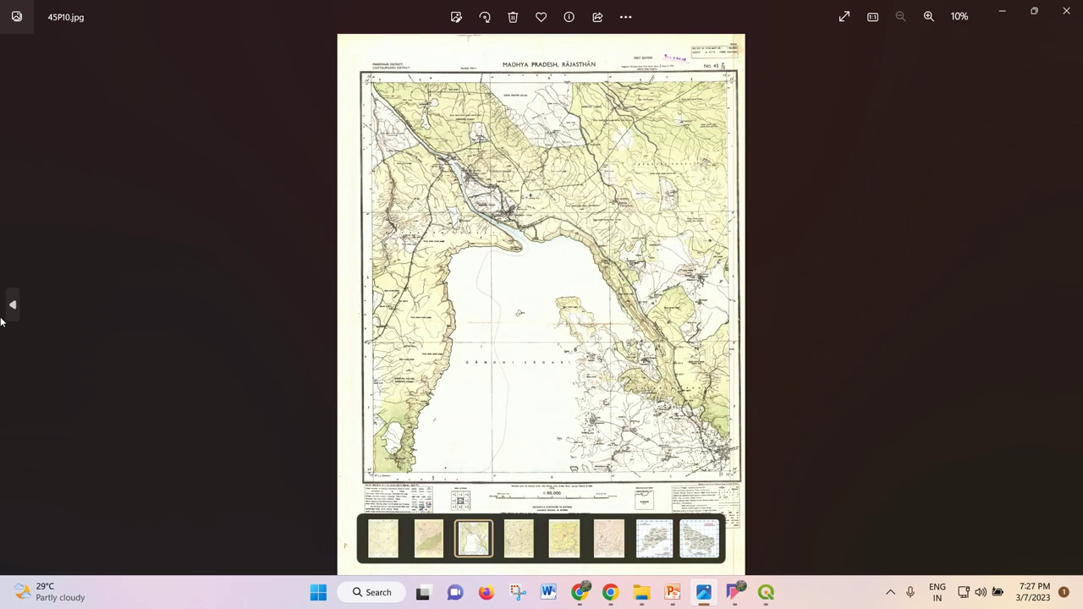
left_click(3, 320)
left_click(3, 321)
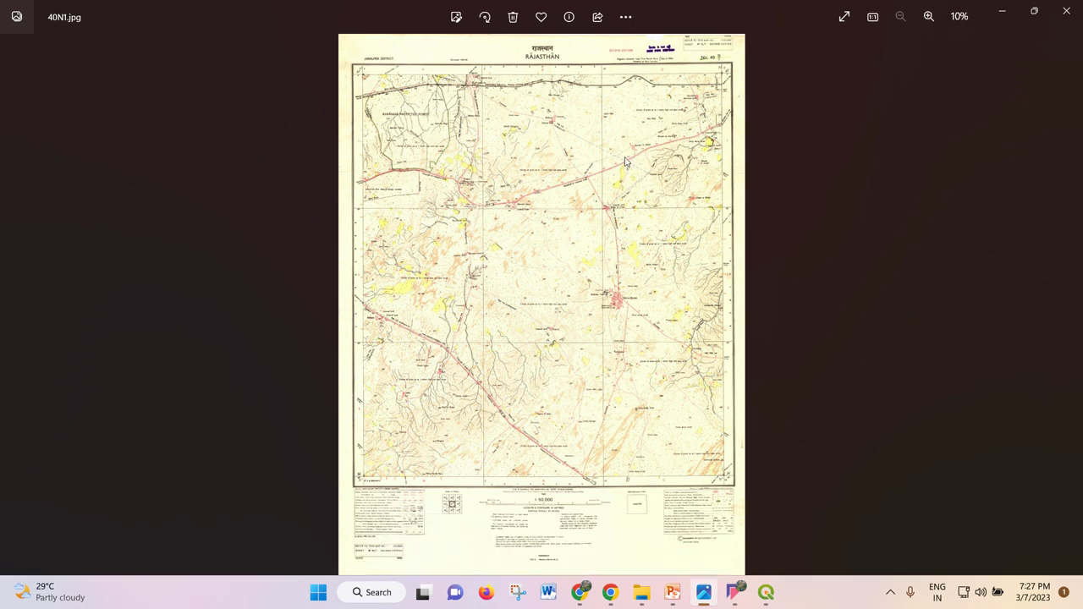
left_click(1072, 302)
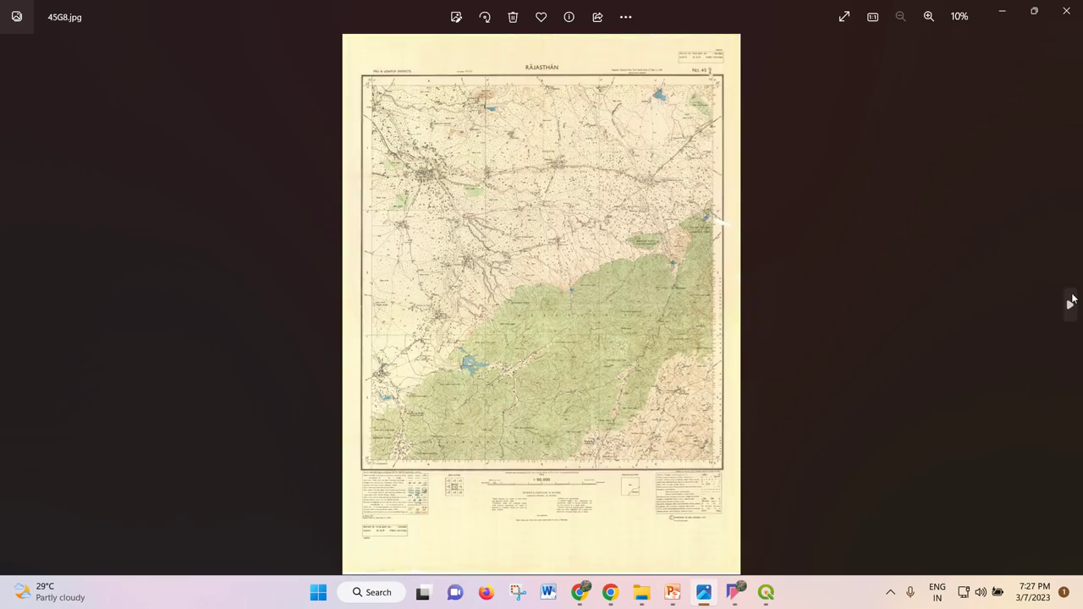
left_click(1072, 301)
left_click(1071, 302)
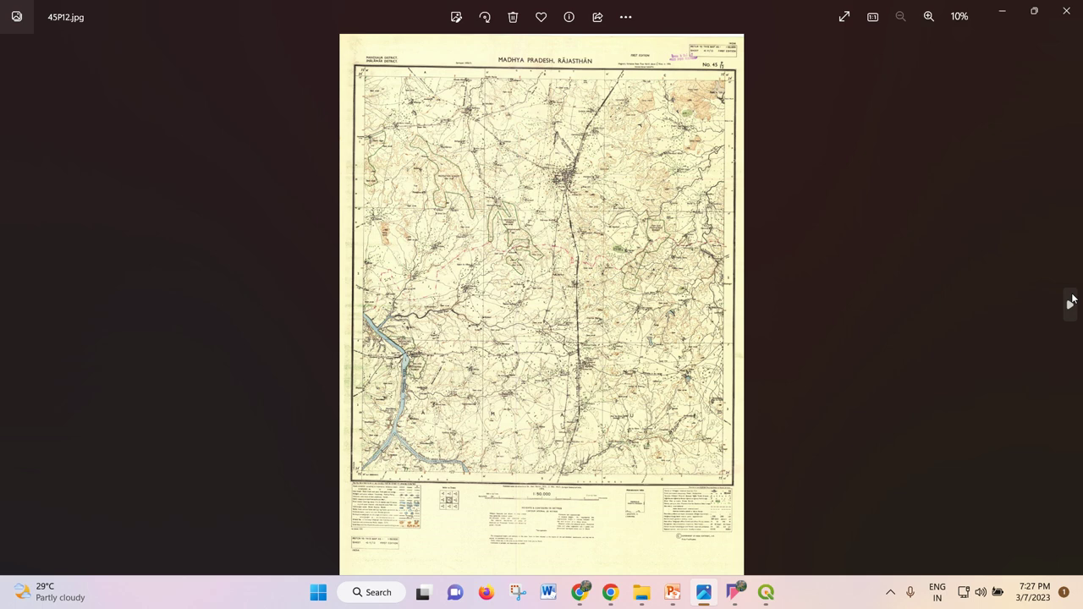
- Browse to the Orissa and Uttar Pradesh longitude-latitude maps and examine the coordinate grid labels on the Orissa map
left_click(1071, 301)
left_click(1072, 301)
left_click(1072, 301)
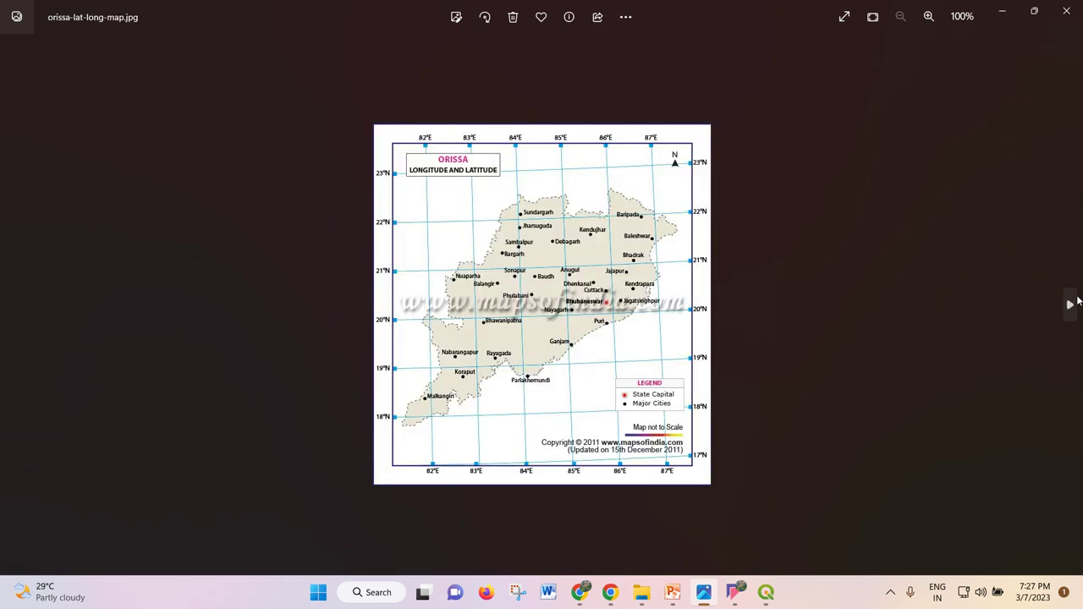
left_click(1071, 302)
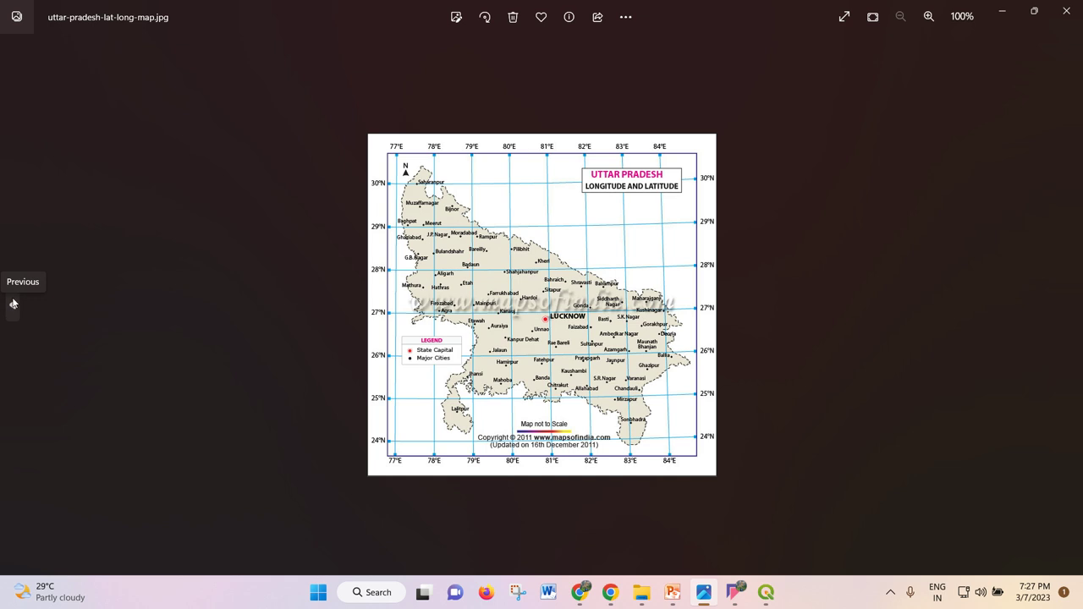
left_click(13, 305)
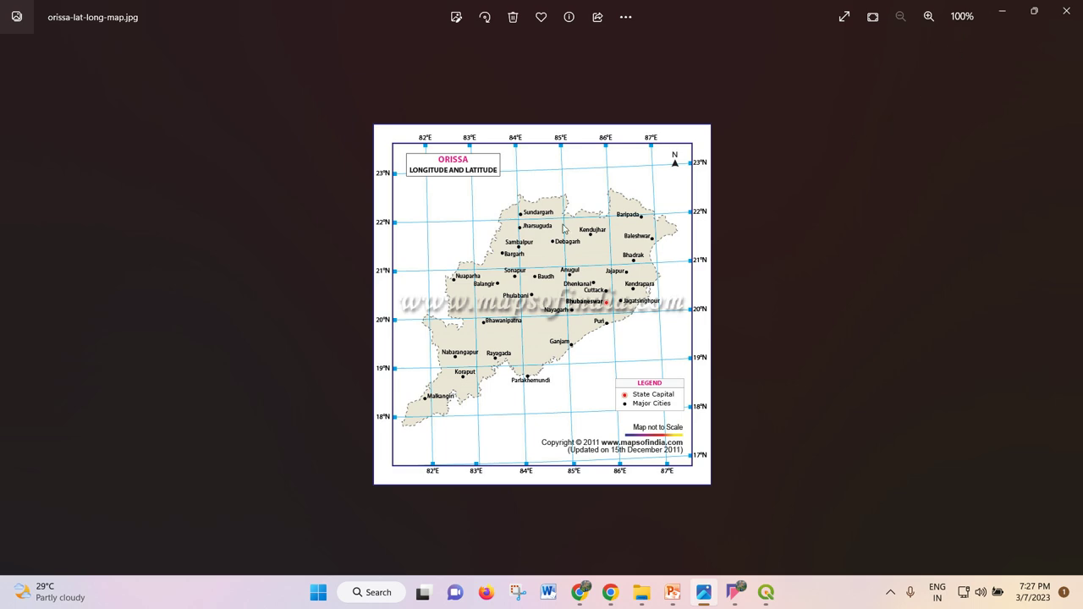
scroll(438, 249, "up", 5)
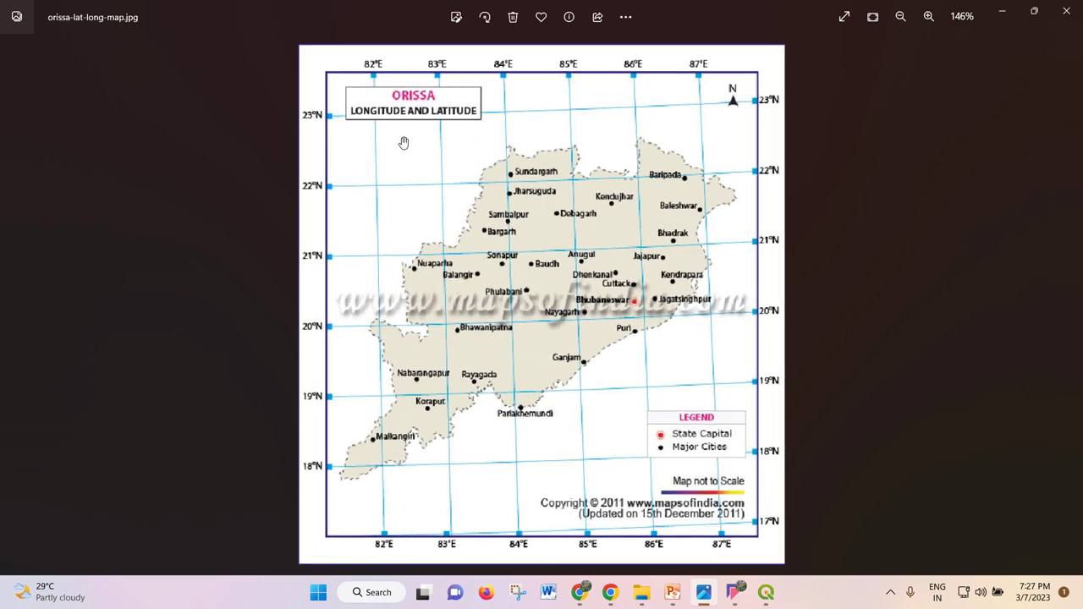
scroll(395, 147, "up", 5)
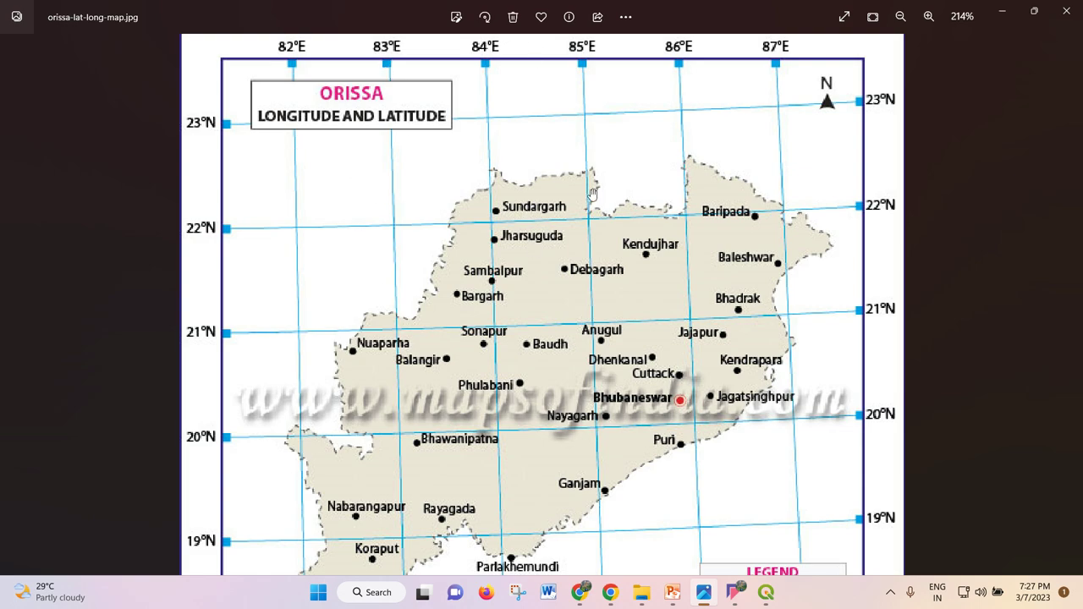
scroll(758, 245, "down", 1)
scroll(758, 245, "down", 1)
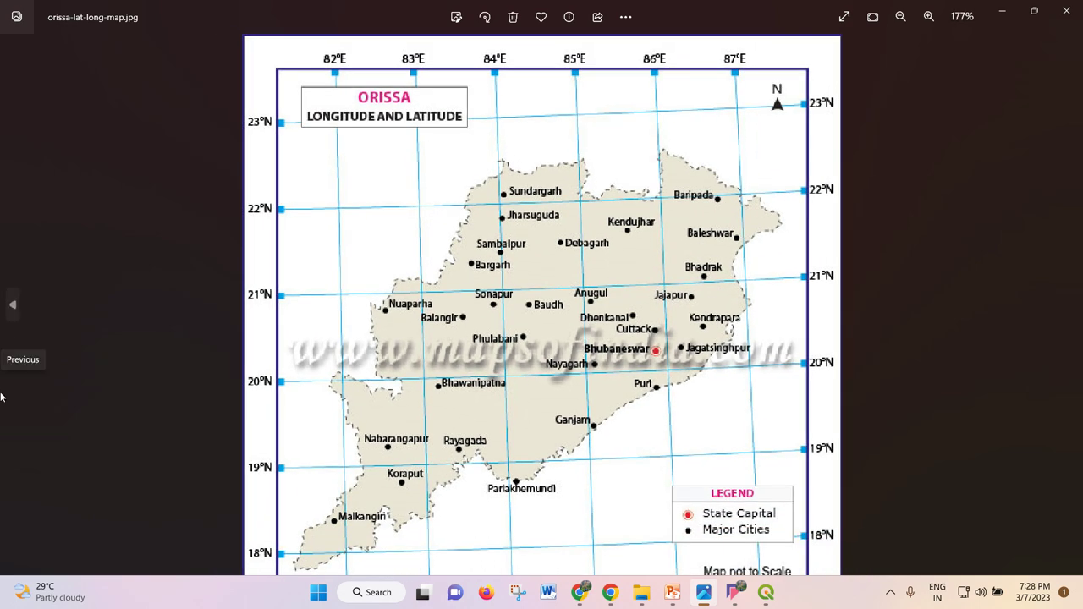
- Return to the 47J15 Maharashtra toposheet and examine the latitude and longitude labels at its upper-left map corner
left_click(10, 310)
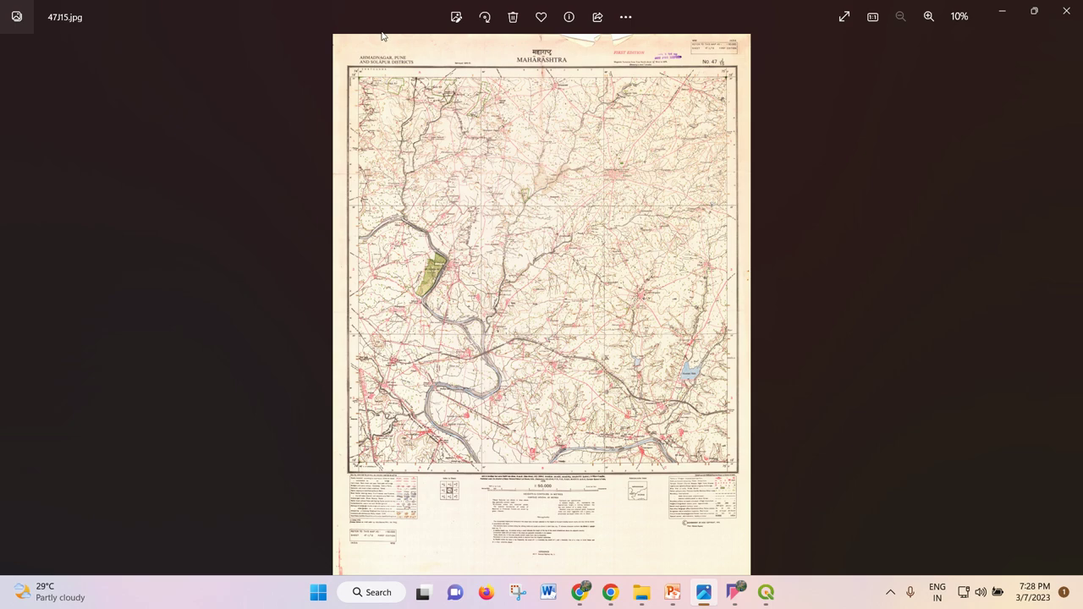
scroll(351, 74, "up", 9)
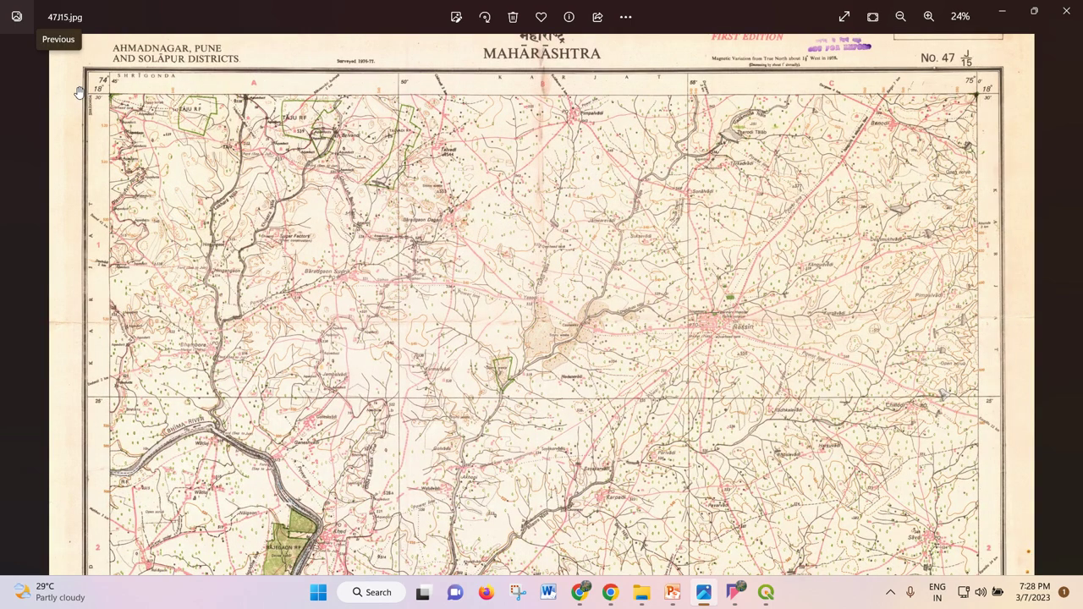
scroll(79, 91, "up", 3)
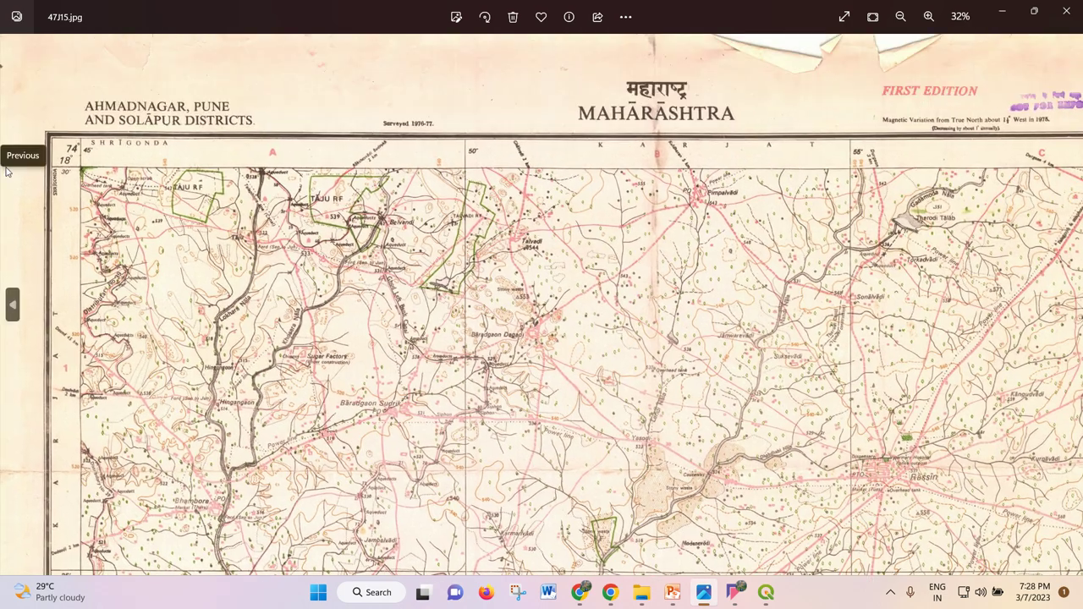
scroll(61, 161, "up", 3)
scroll(73, 176, "up", 3)
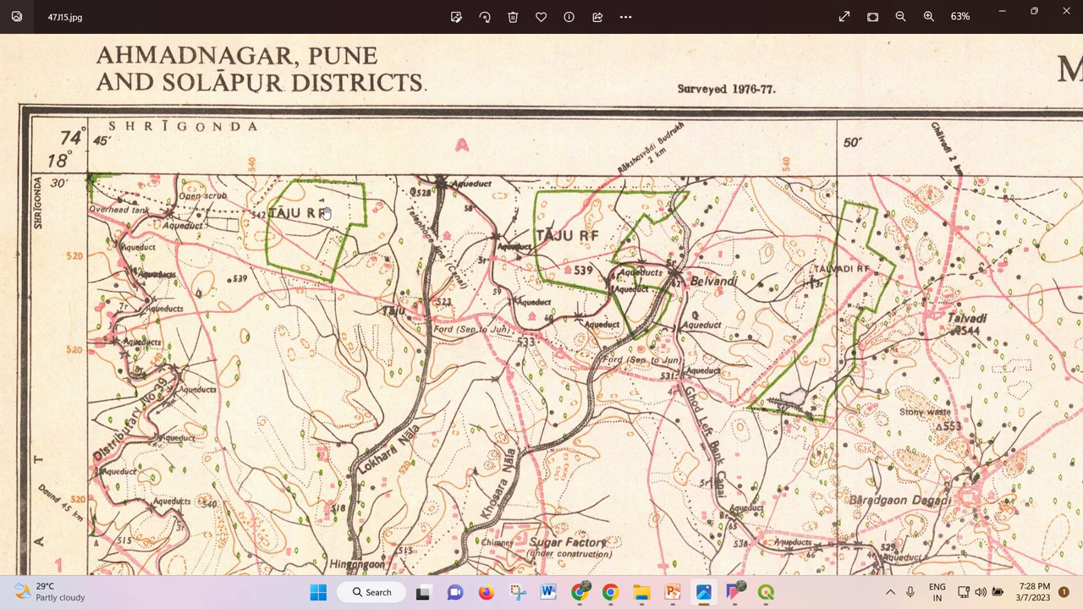
scroll(326, 213, "down", 3)
scroll(334, 213, "down", 4)
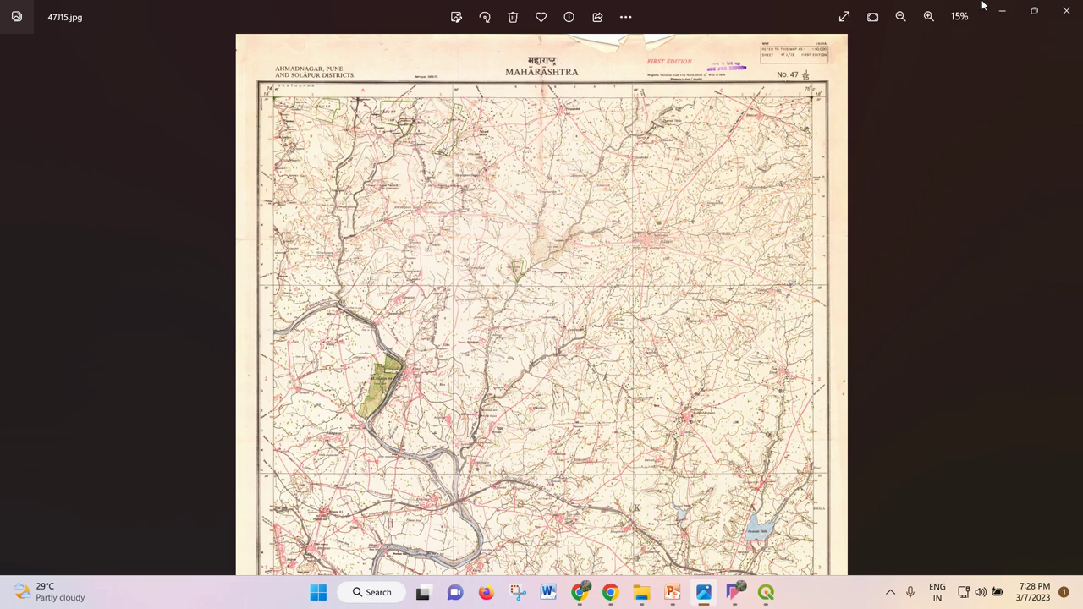
scroll(570, 152, "down", 2)
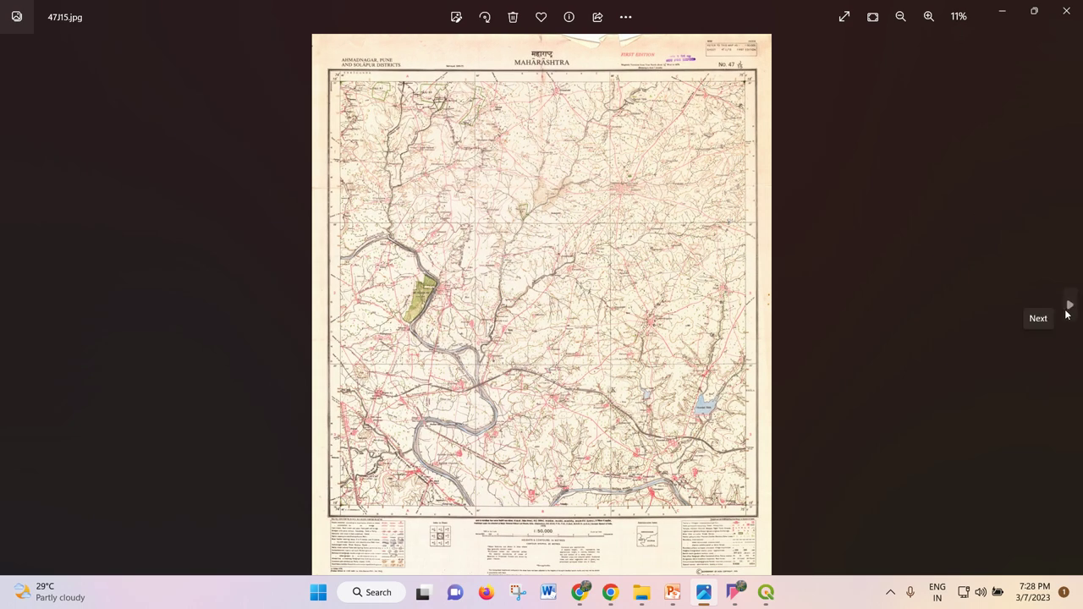
- Switch back to QGIS, open the Georeferencer, and reposition its window over the map canvas
left_click(1066, 314)
left_click(1066, 314)
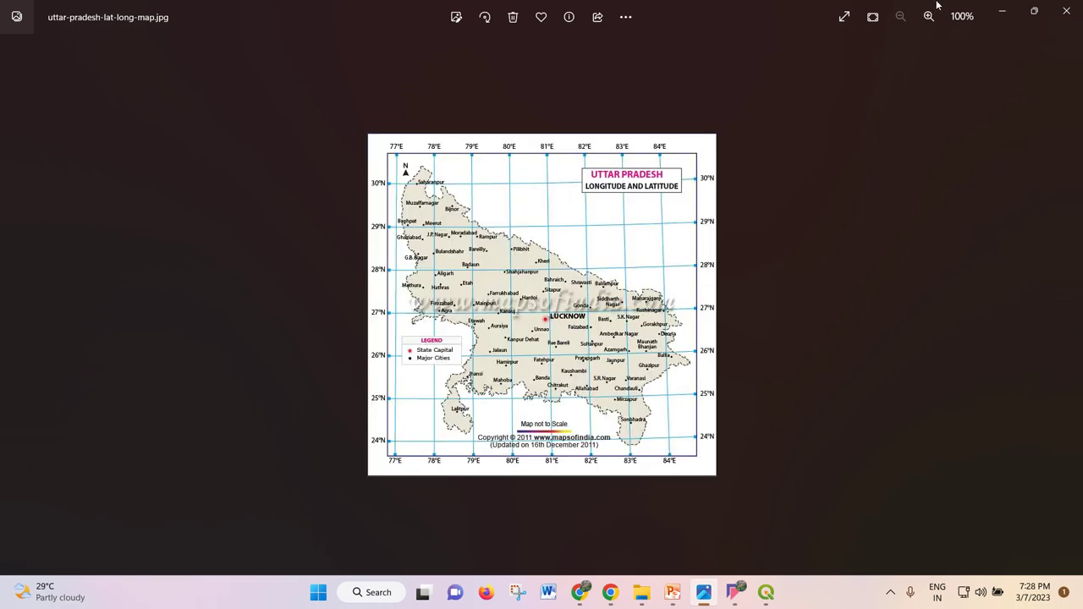
left_click(1001, 10)
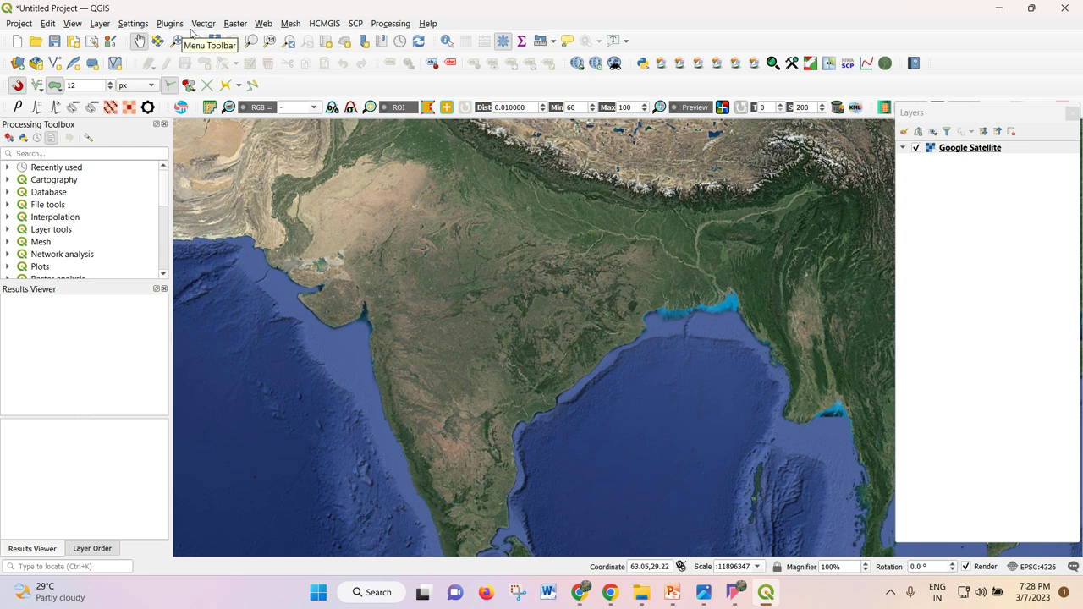
left_click(234, 26)
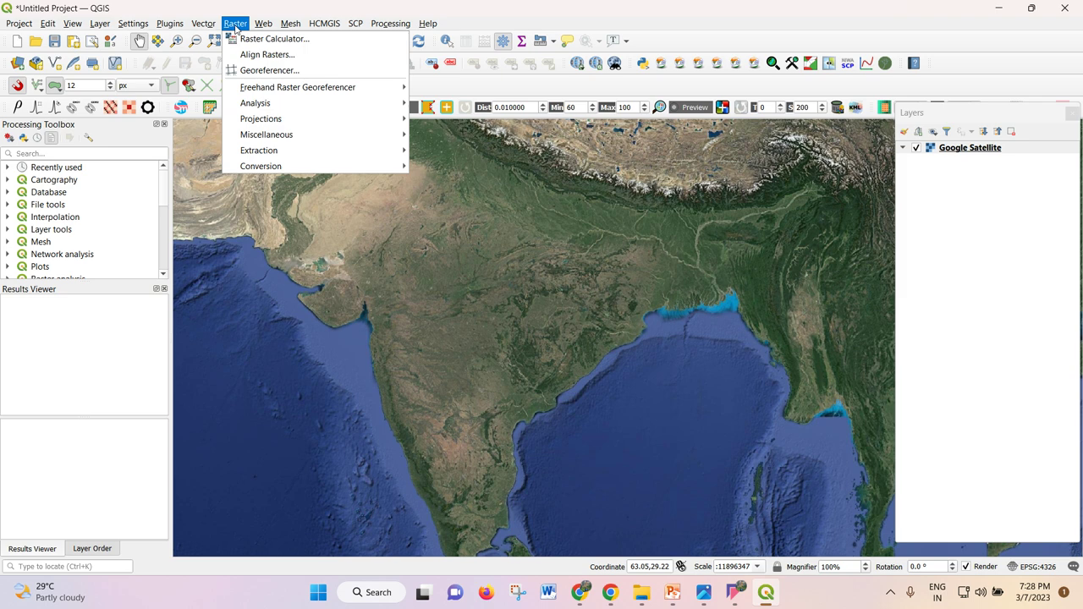
left_click(247, 71)
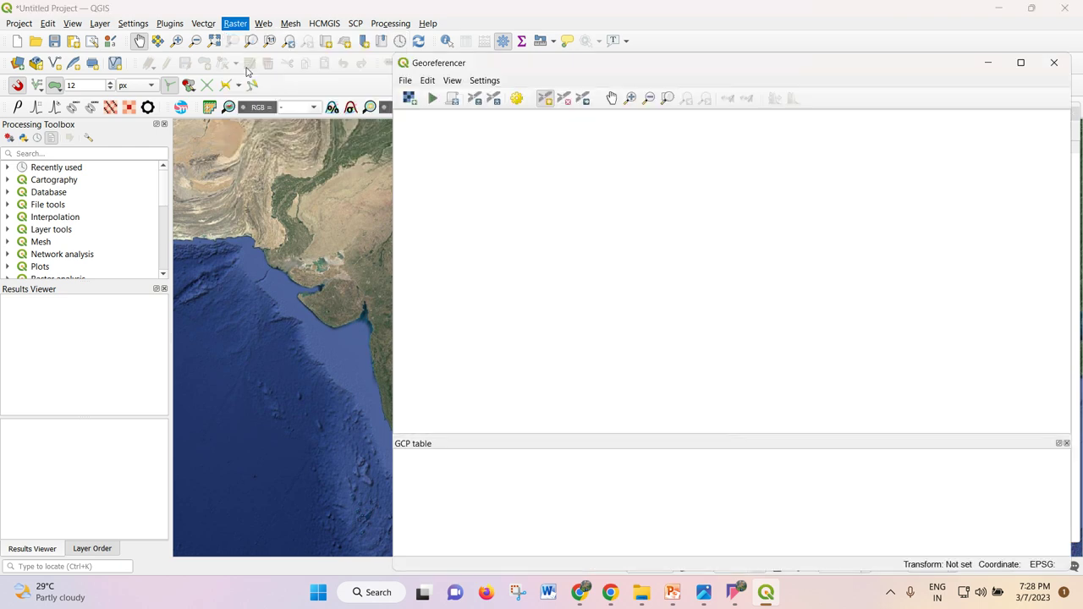
left_click(233, 25)
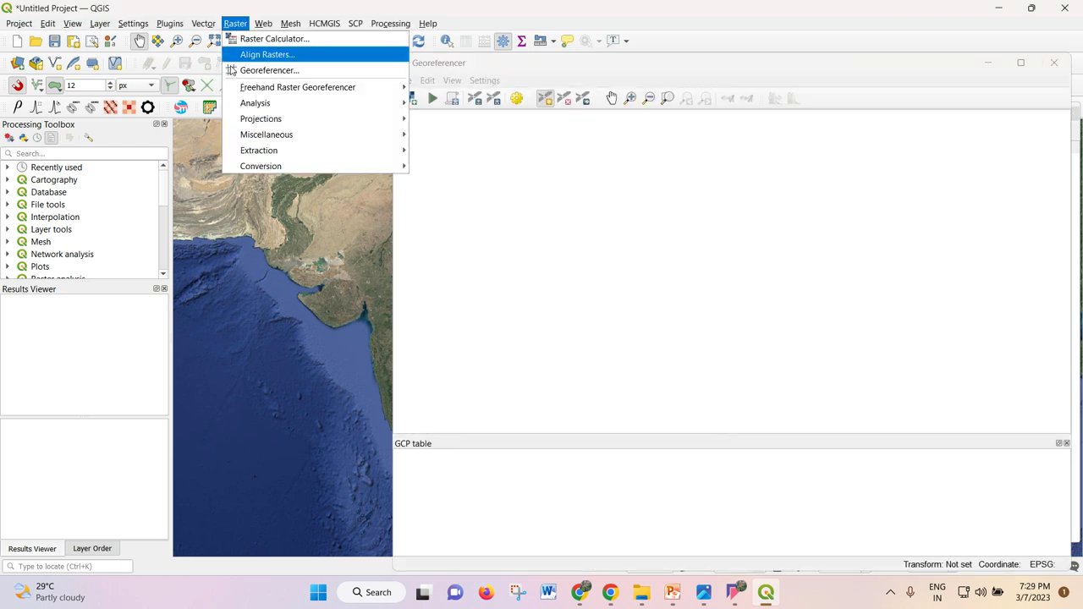
left_click(536, 64)
left_click_drag(459, 65, 352, 34)
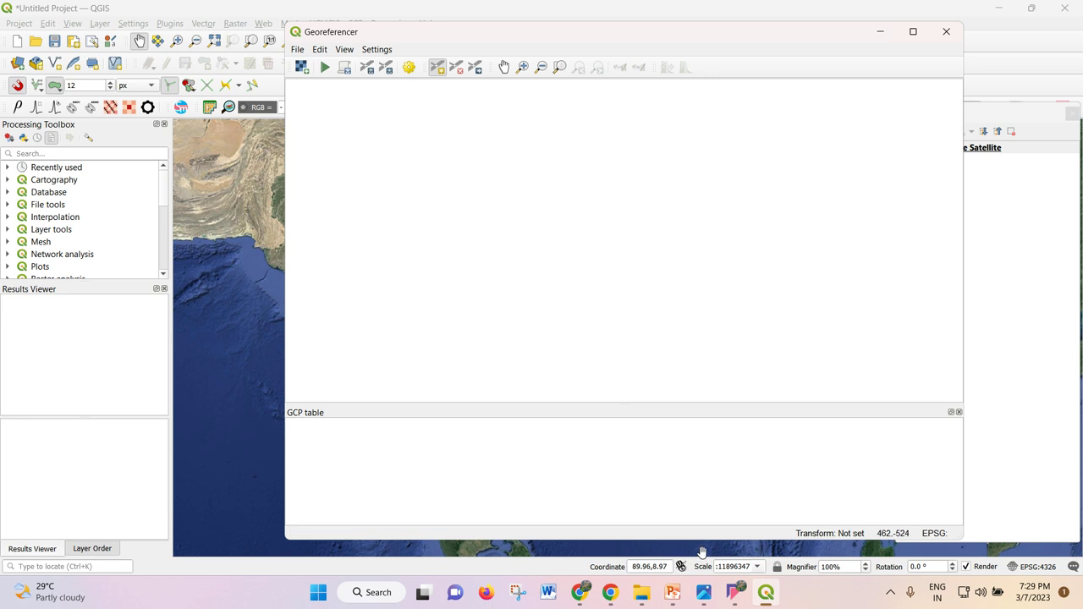
- Review the Georeferencer's available commands for rasters, control points, view control and transformation settings
mouse_move(724, 601)
left_click(296, 51)
left_click(320, 49)
left_click(320, 49)
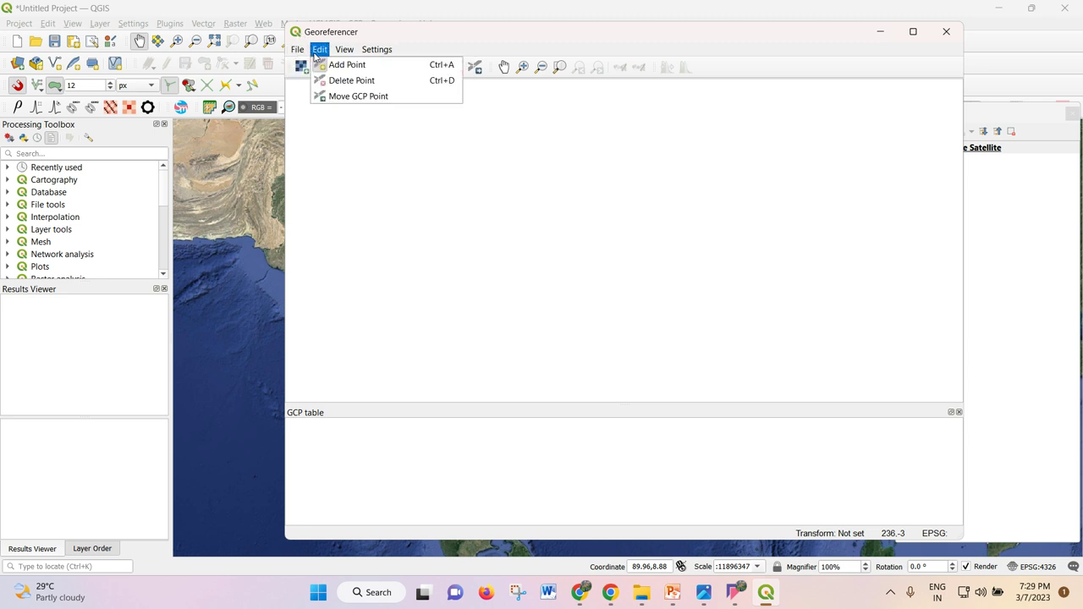
mouse_move(346, 55)
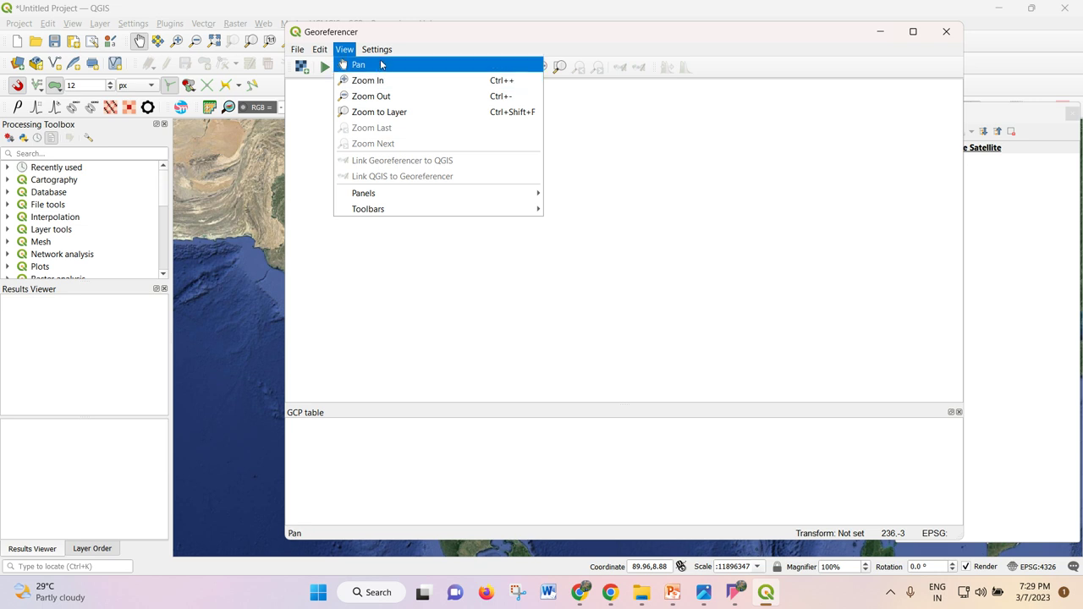
mouse_move(381, 52)
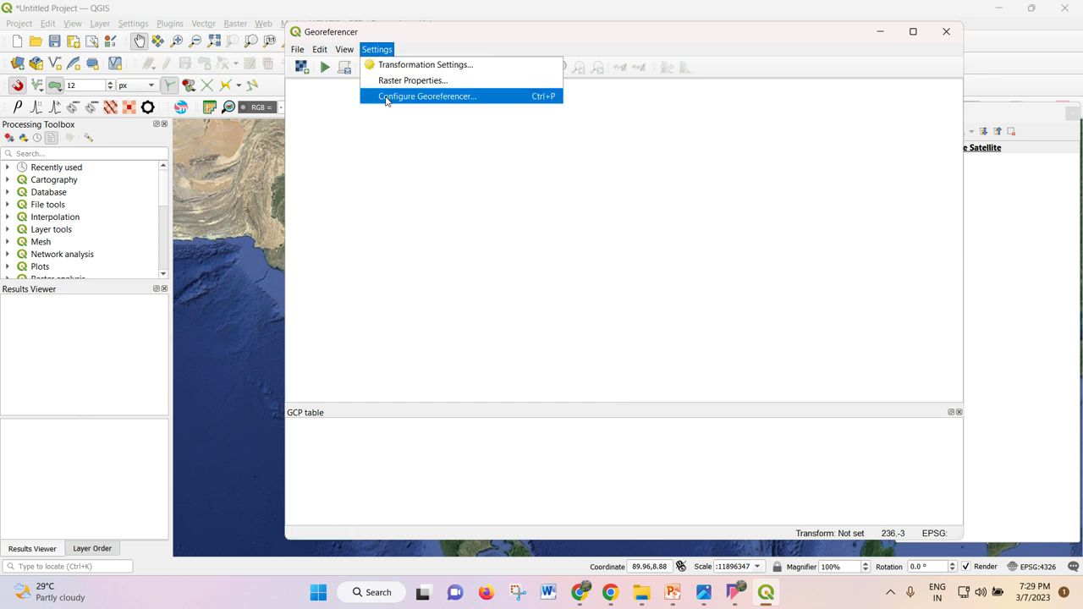
left_click(387, 133)
left_click(297, 49)
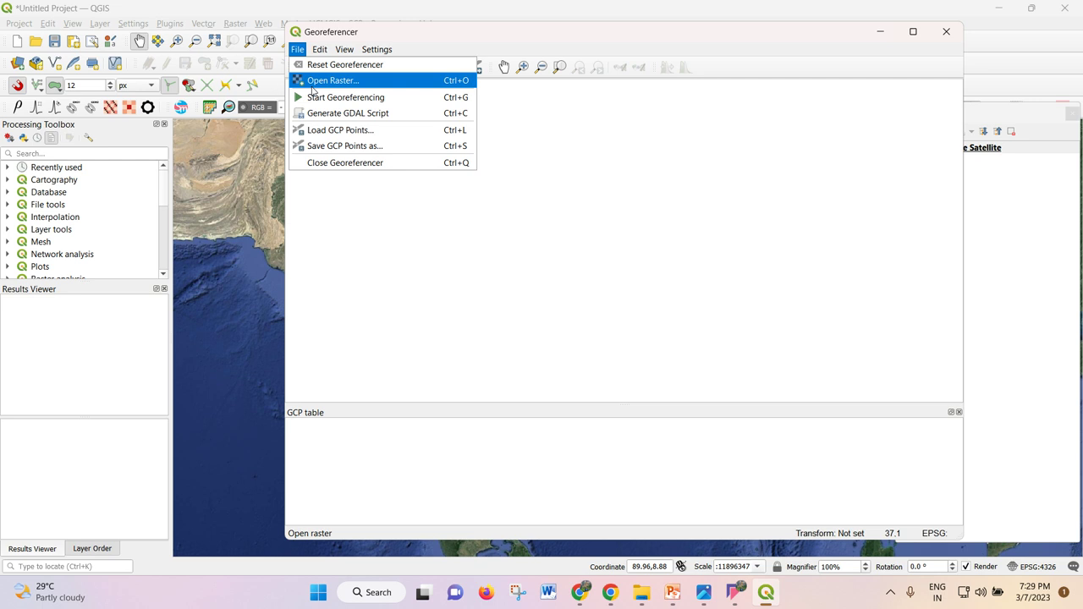
left_click(446, 32)
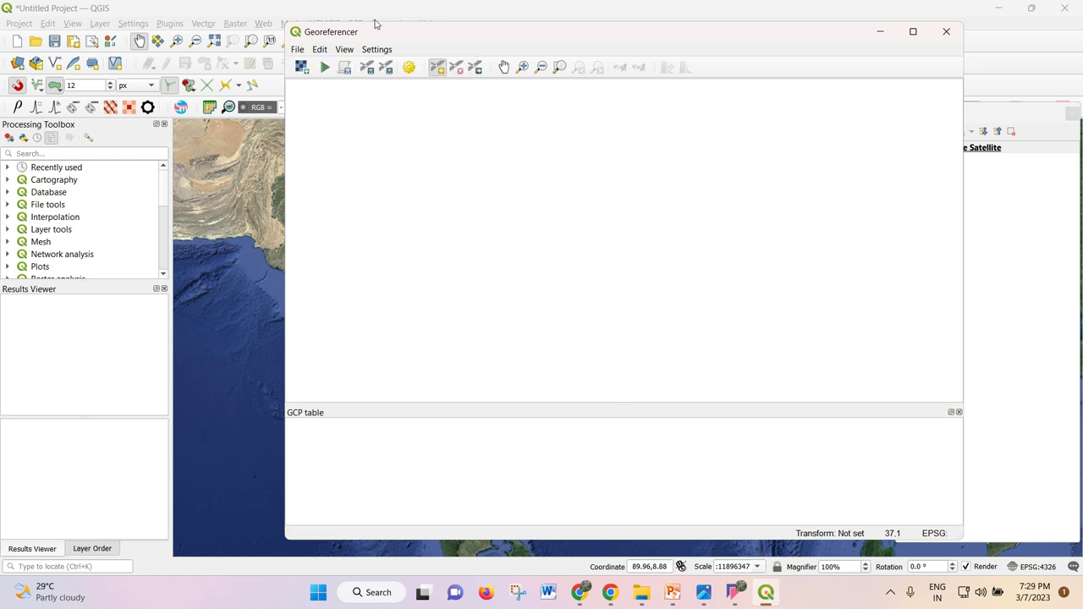
- Hide the Google Satellite layer in the main project and bring the Georeferencer window back up
left_click(880, 32)
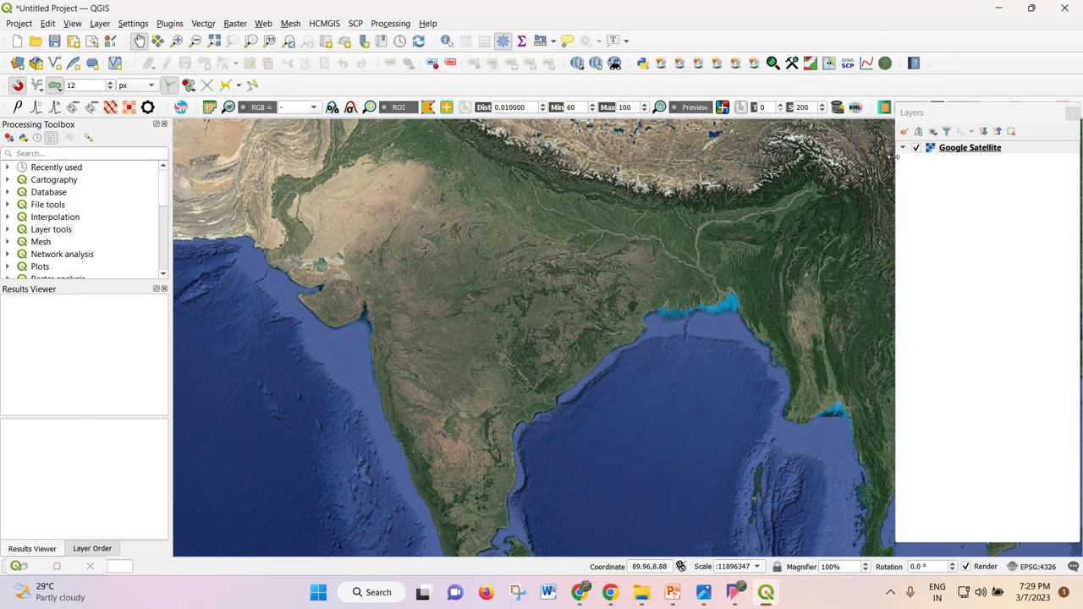
left_click(917, 149)
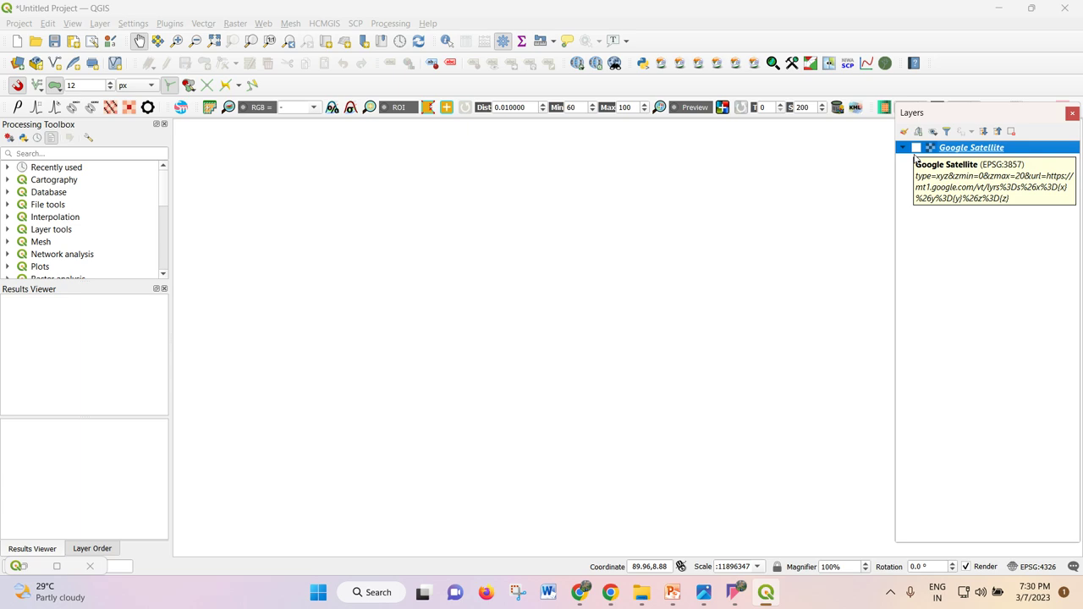
left_click(766, 593)
left_click(766, 592)
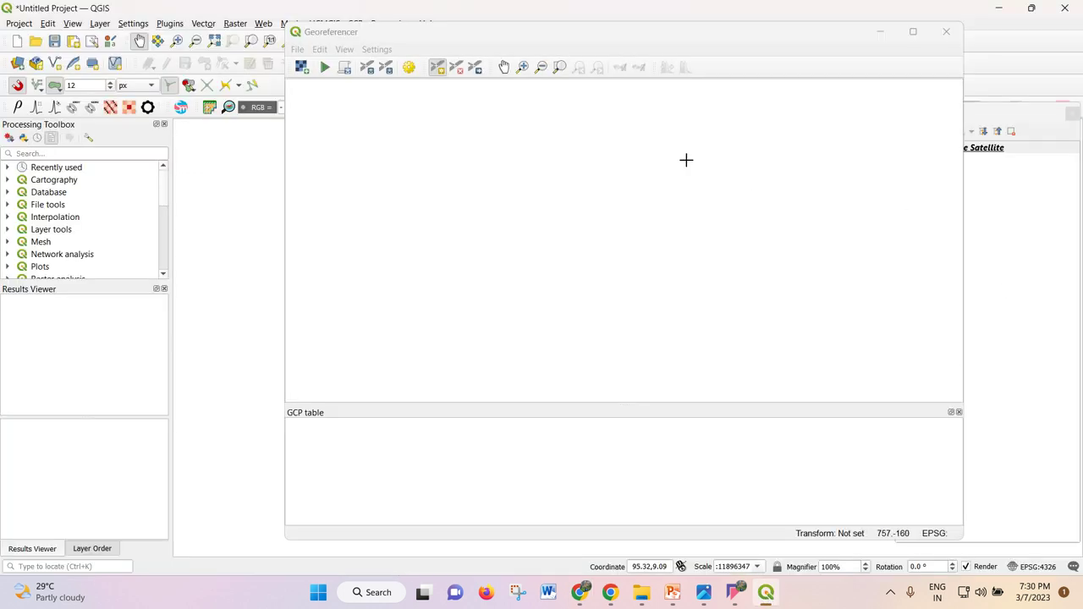
- Load the orissa-lat-long-map image from the dataset_class folder into the Georeferencer
left_click(297, 49)
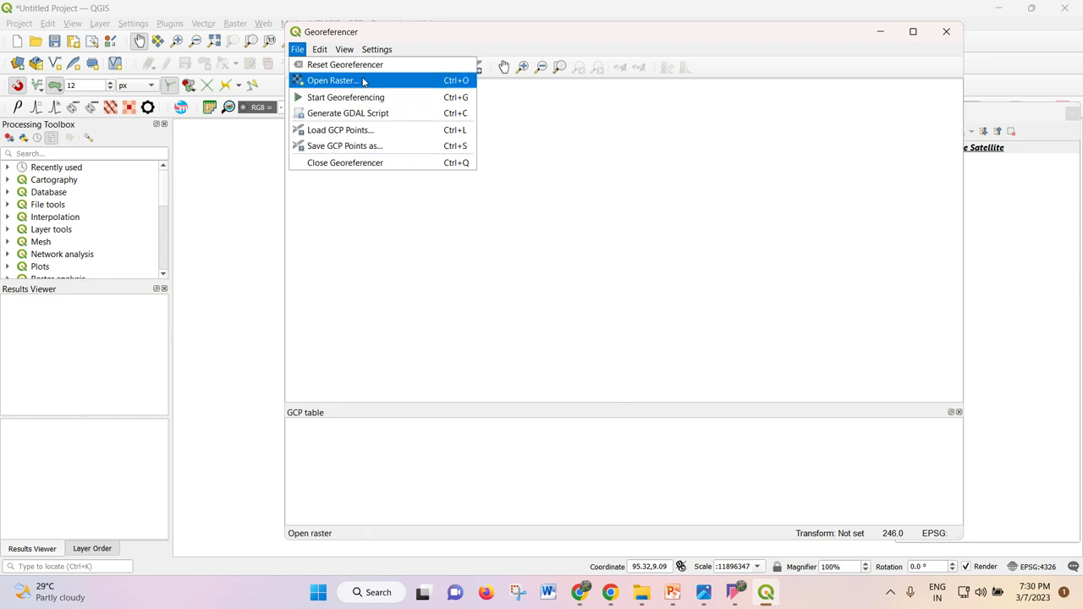
left_click(331, 80)
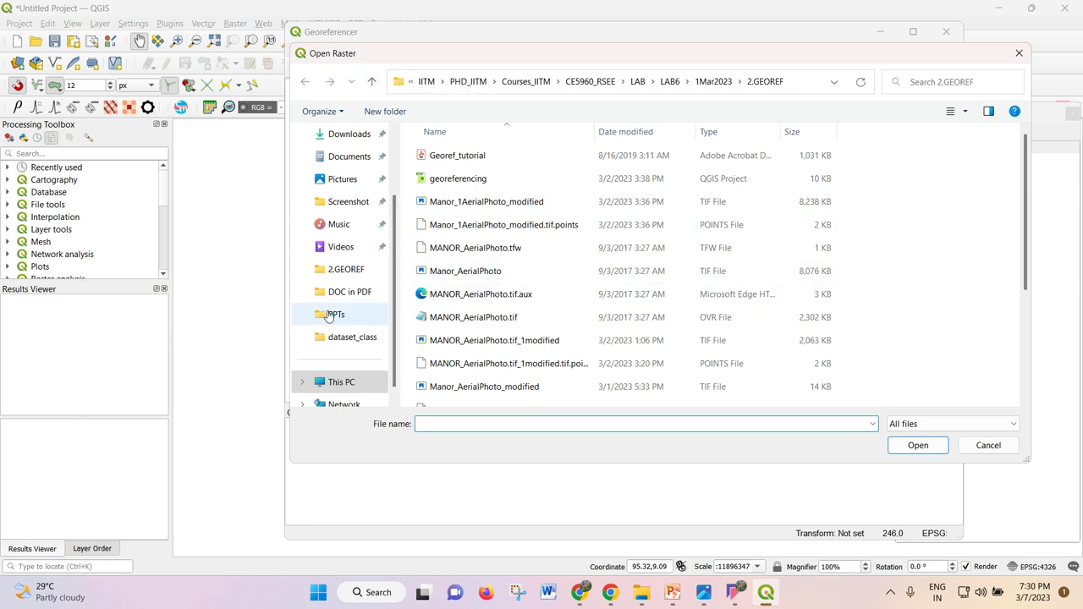
left_click(352, 337)
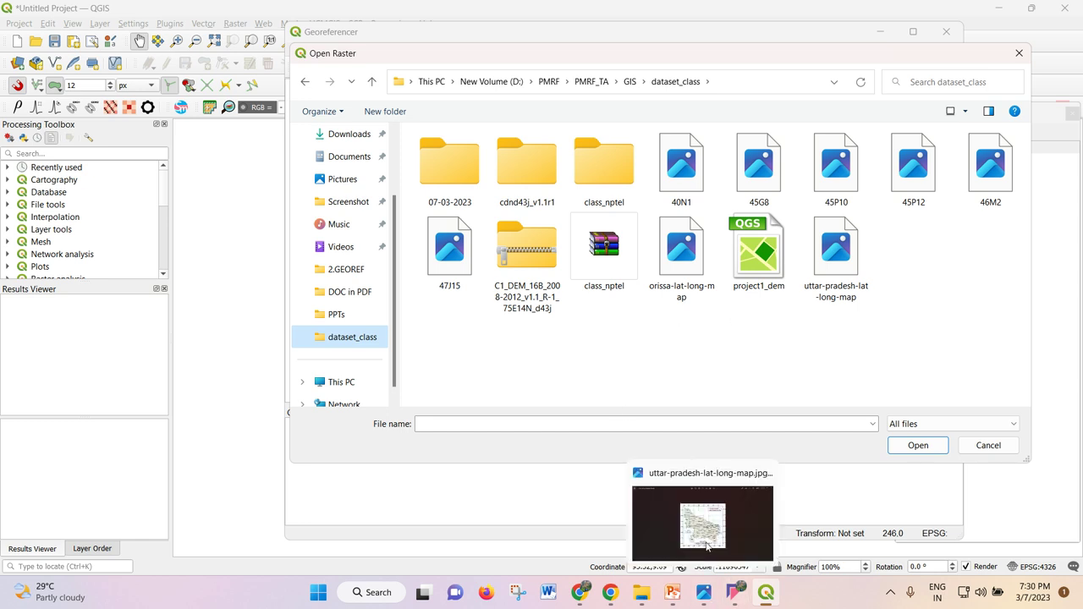
left_click(680, 264)
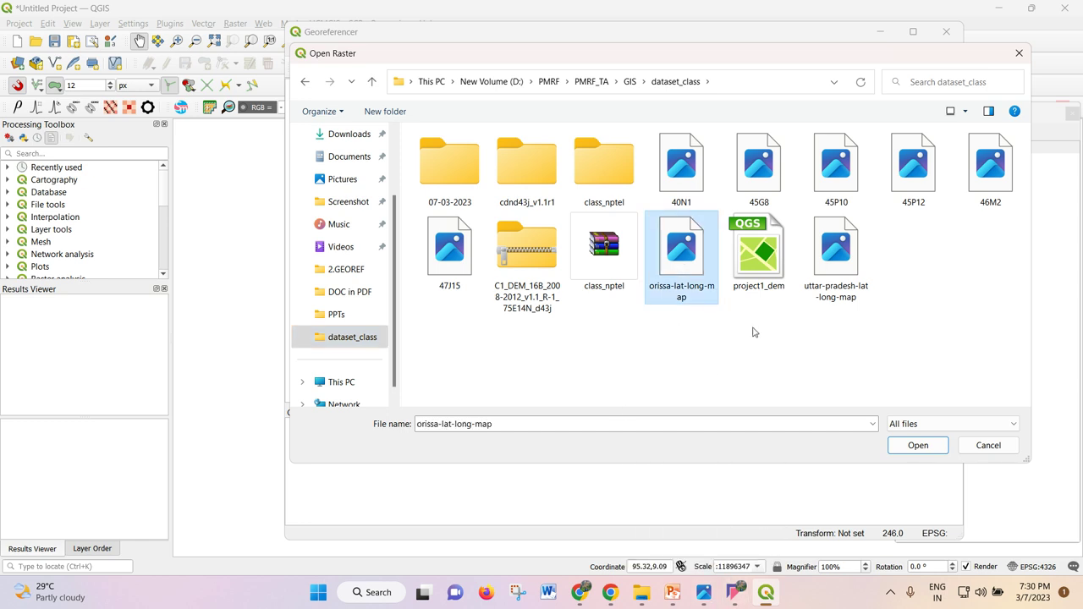
left_click(918, 446)
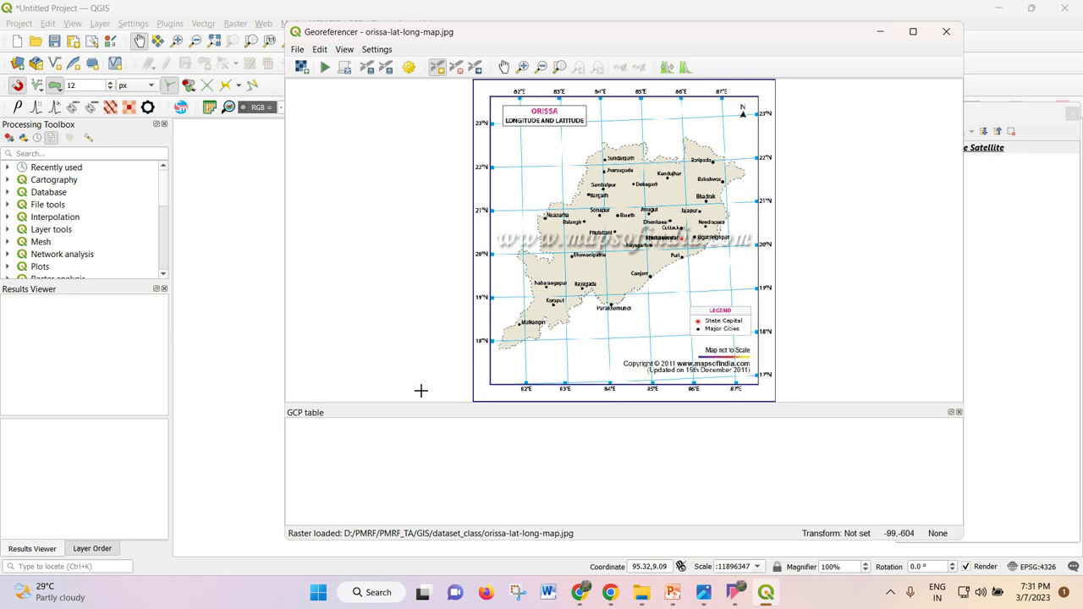
- Move the Georeferencer window and enlarge it to show the Orissa map at a bigger size
left_click_drag(500, 34, 400, 21)
key("super+space")
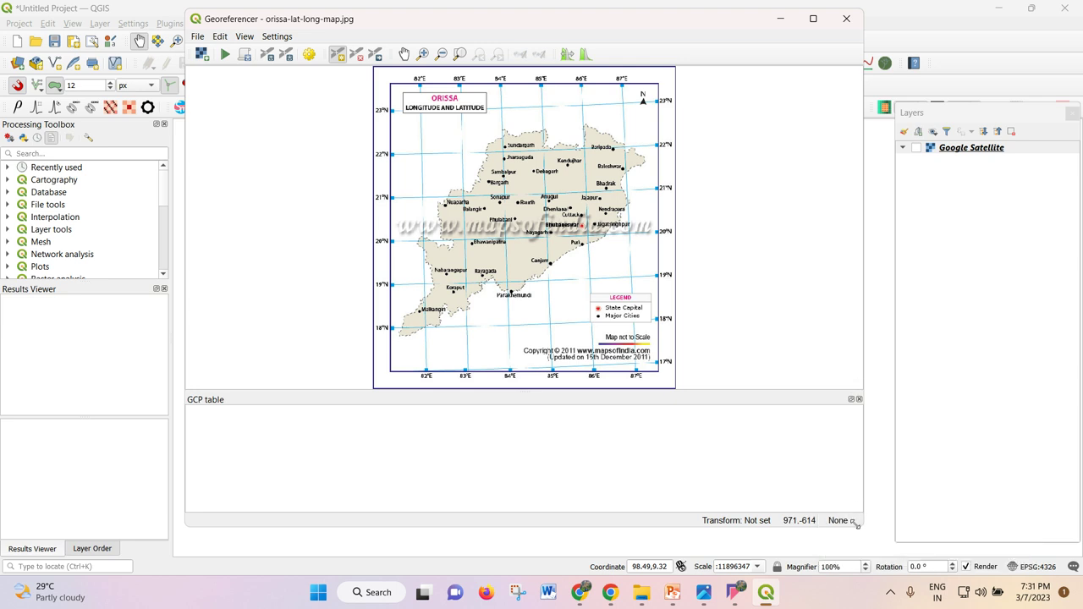
left_click_drag(861, 524, 927, 563)
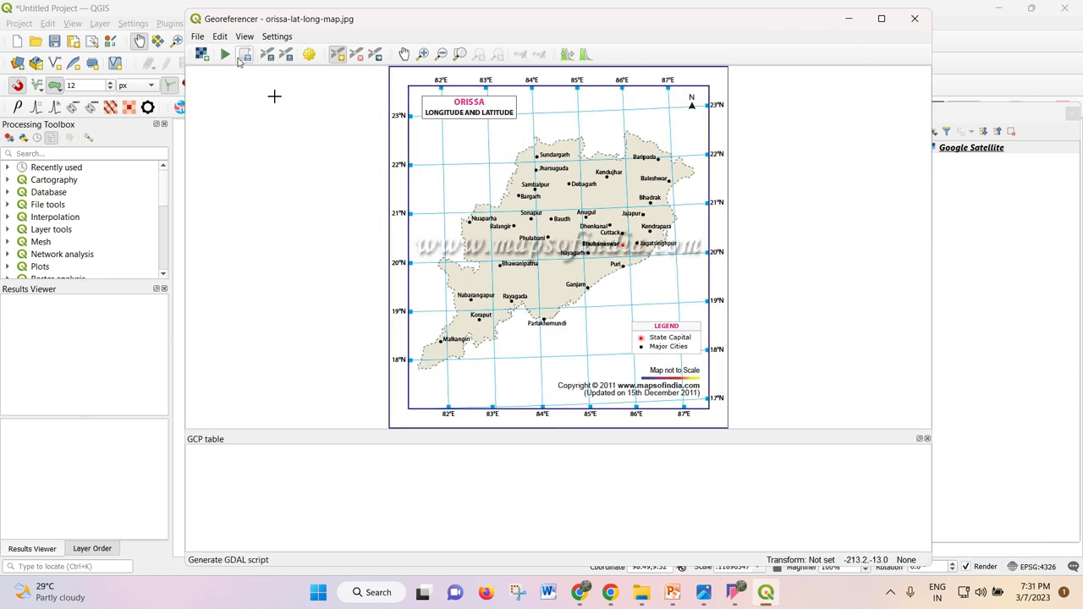
left_click(197, 36)
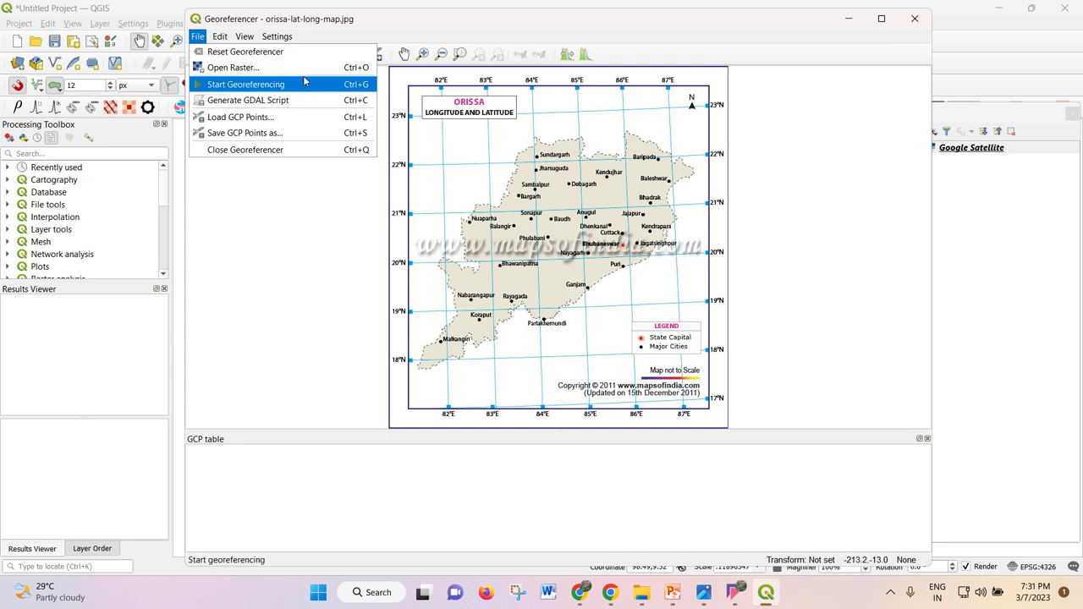
left_click(442, 18)
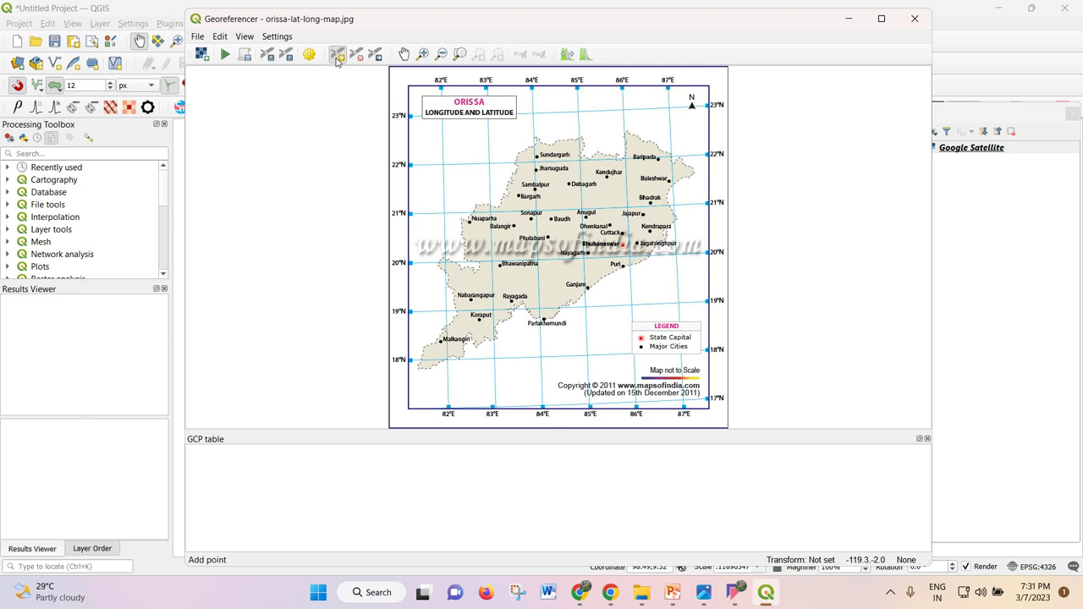
- Inspect the Orissa map's upper-left corner and its longitude and latitude labels up close
left_click(404, 54)
left_click_drag(552, 169, 673, 209)
left_click_drag(622, 168, 449, 141)
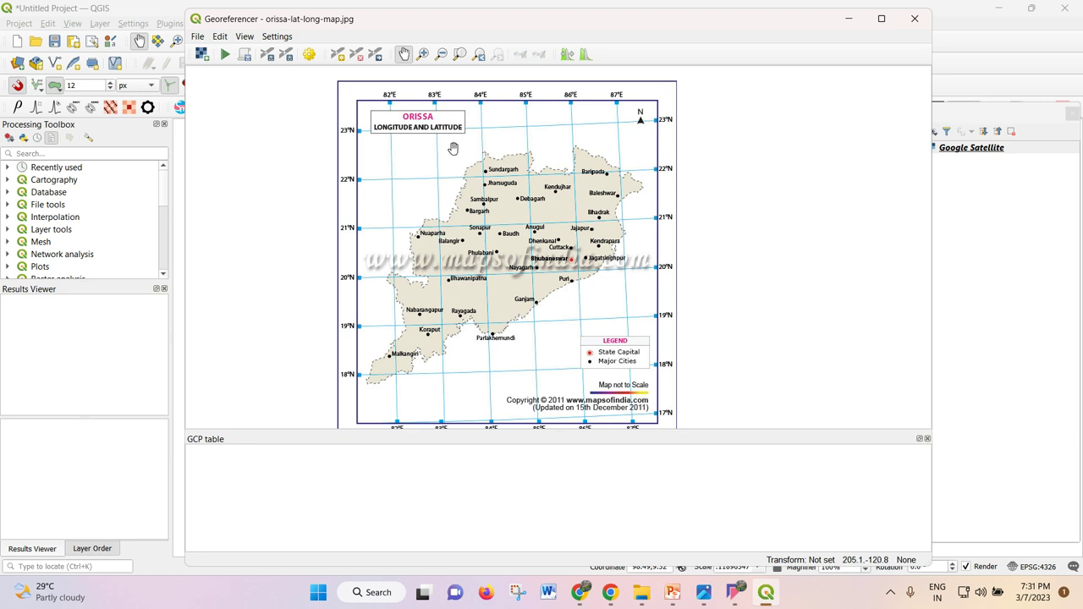
left_click(423, 53)
left_click_drag(342, 90, 398, 164)
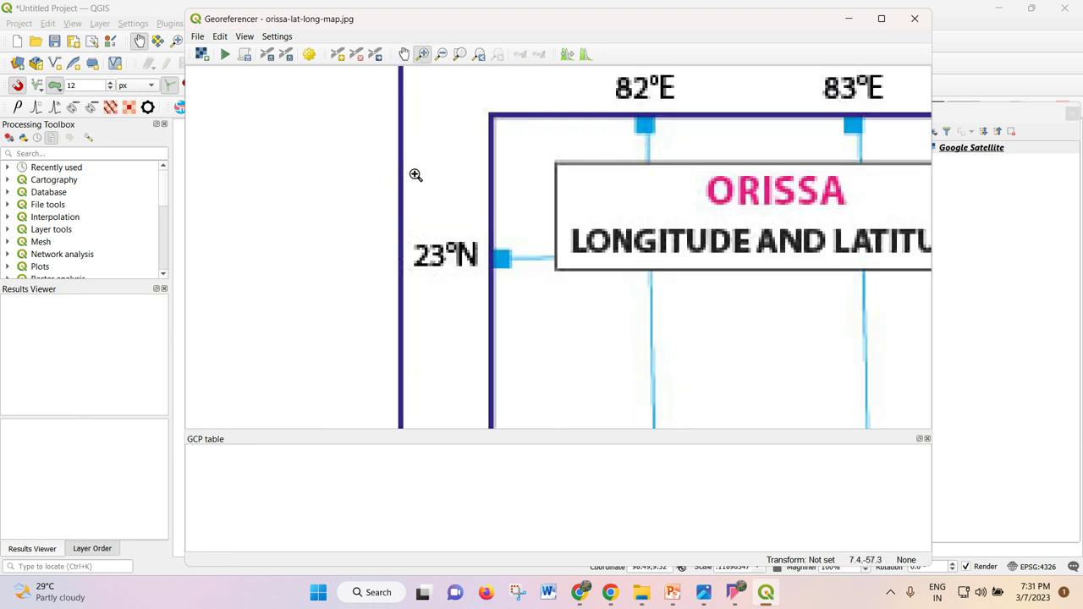
left_click_drag(429, 89, 597, 220)
left_click_drag(392, 112, 523, 217)
- Return from the close-up to an overview of the whole Orissa map and its graticule
left_click(440, 53)
left_click_drag(605, 166, 948, 401)
left_click_drag(274, 82, 545, 228)
left_click_drag(365, 164, 835, 427)
left_click_drag(327, 143, 597, 295)
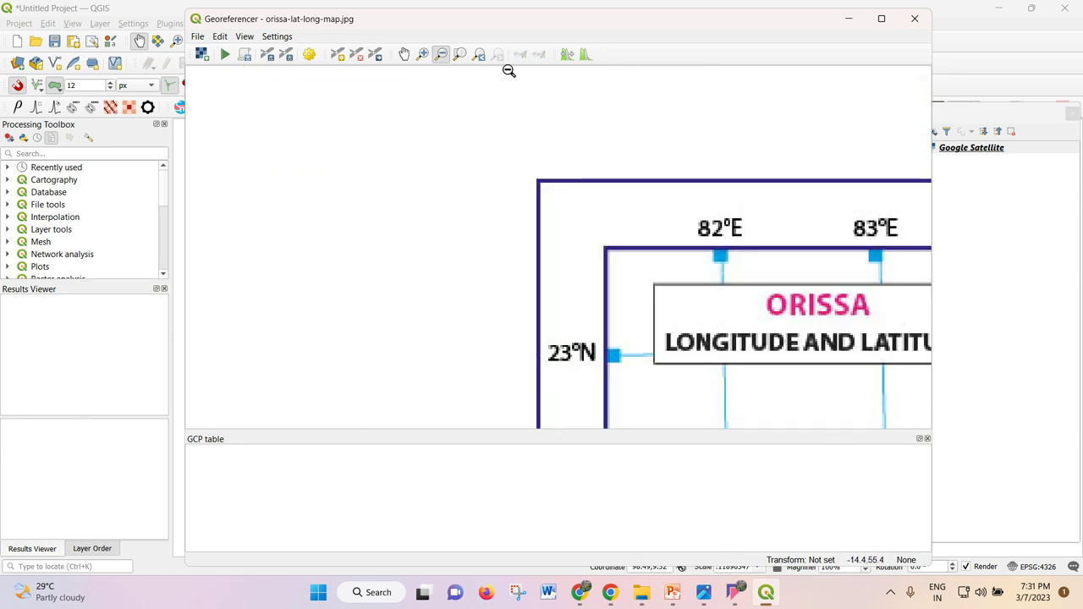
left_click(404, 53)
left_click_drag(581, 183, 263, 111)
scroll(448, 227, "down", 2)
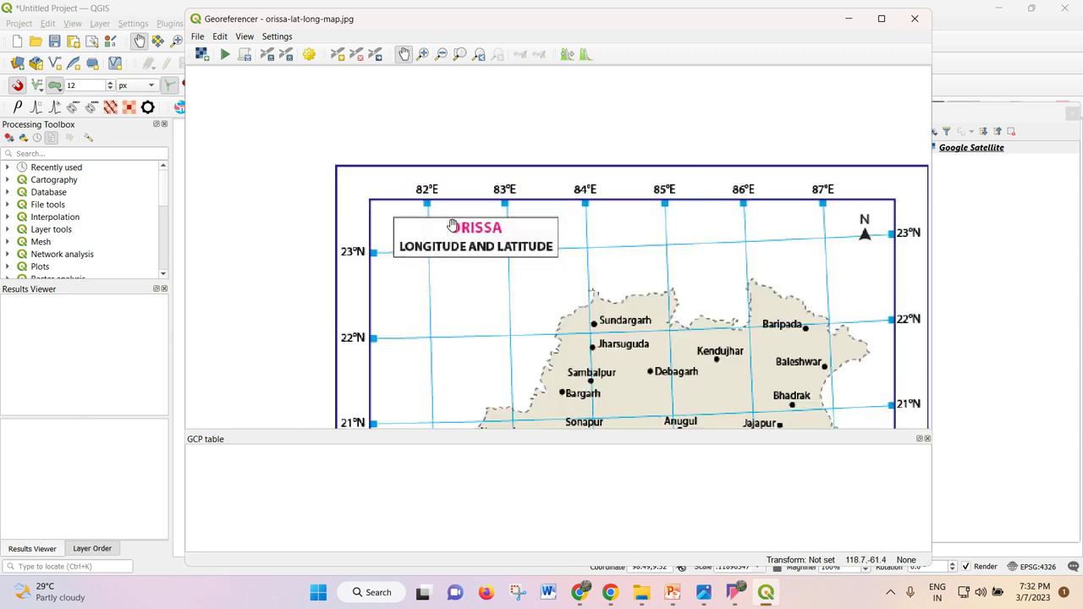
scroll(502, 289, "up", 1)
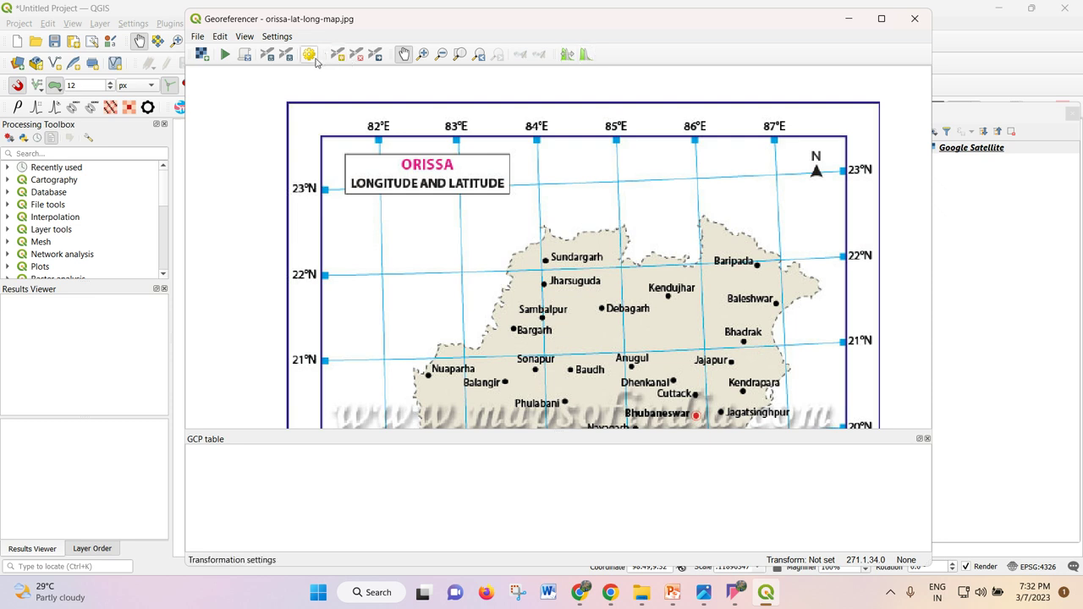
scroll(397, 172, "down", 1)
left_click_drag(439, 253, 443, 214)
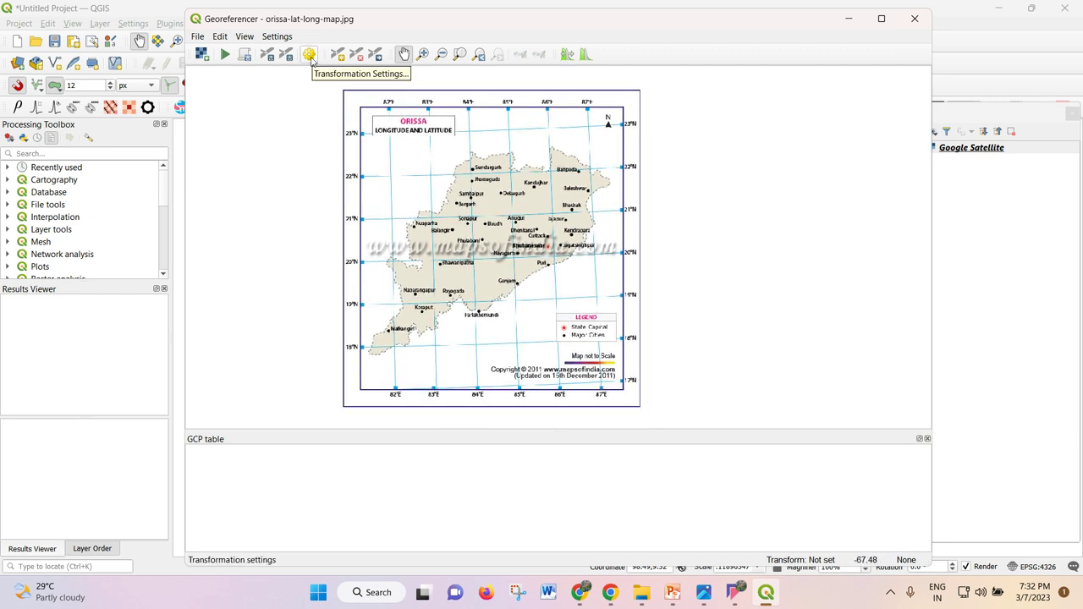
- In the transformation settings, try the Linear transformation type, then set it to Polynomial 1
left_click(309, 55)
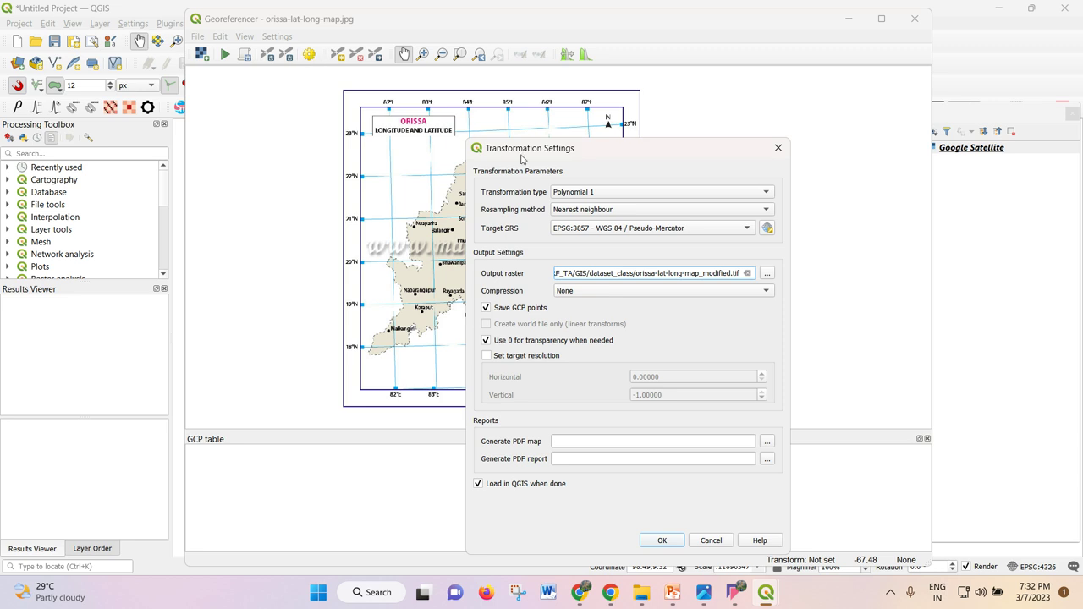
left_click_drag(597, 113, 626, 77)
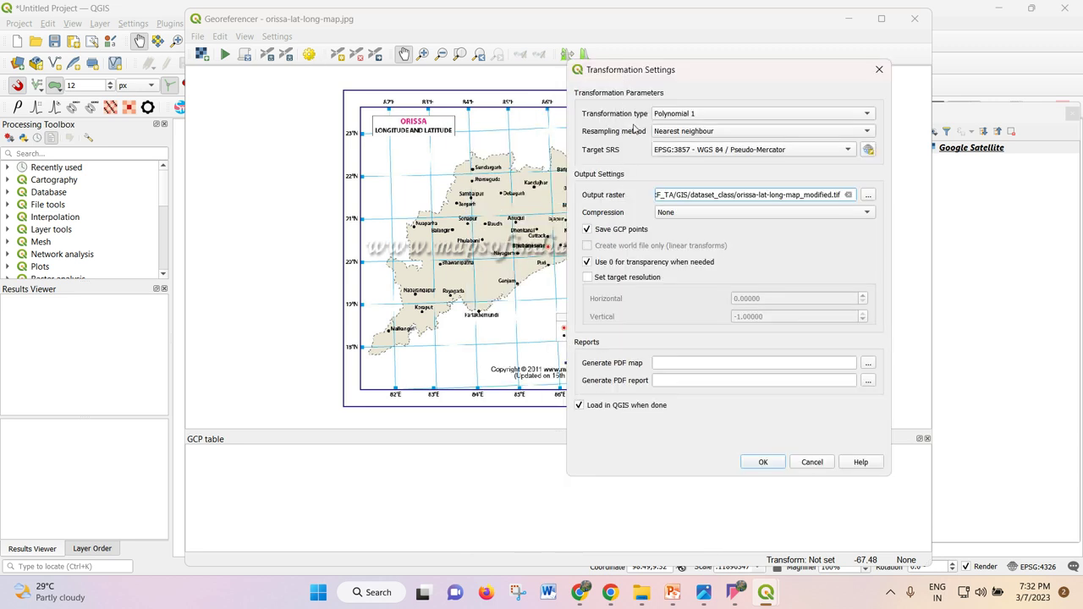
left_click(708, 114)
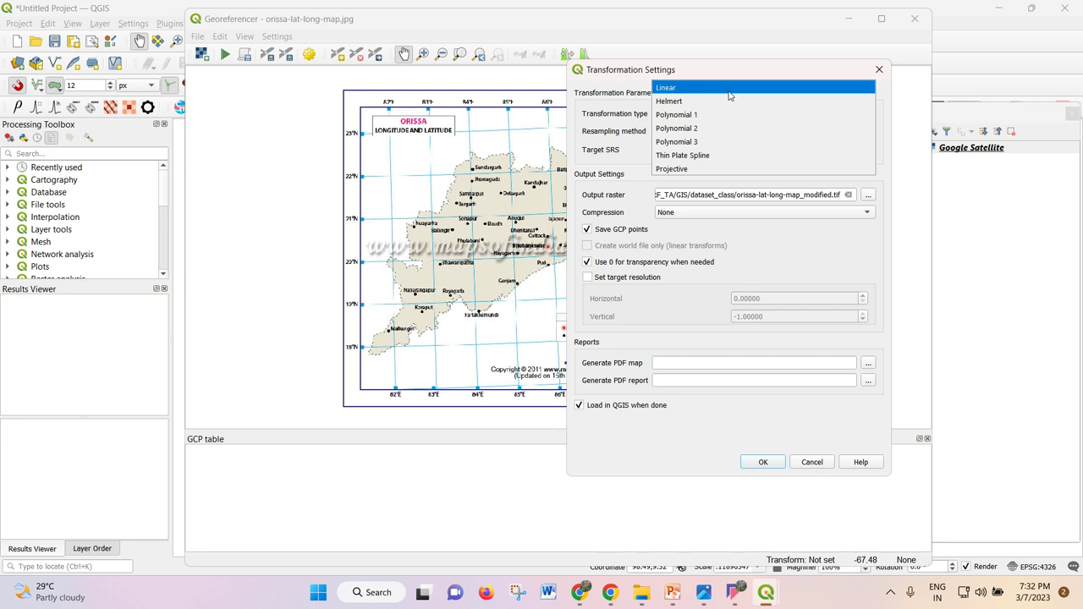
left_click(729, 96)
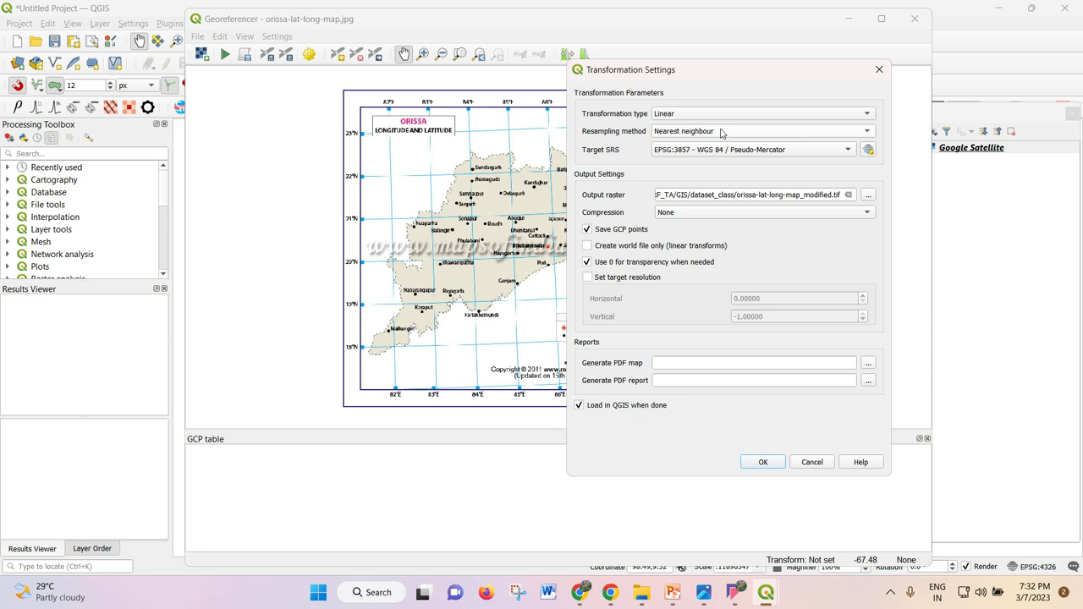
left_click(720, 114)
left_click(717, 141)
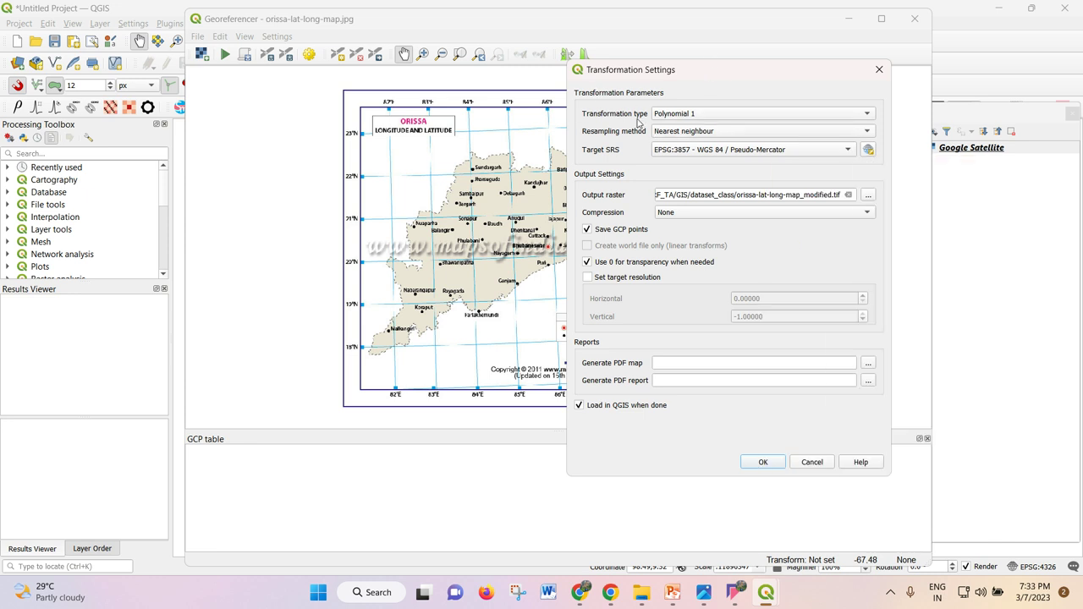
left_click(702, 114)
left_click(703, 115)
- Set the output raster to orissa-lat-long-map_modified as a TIF file in the 07-03-2023 folder inside dataset_class
left_click(867, 195)
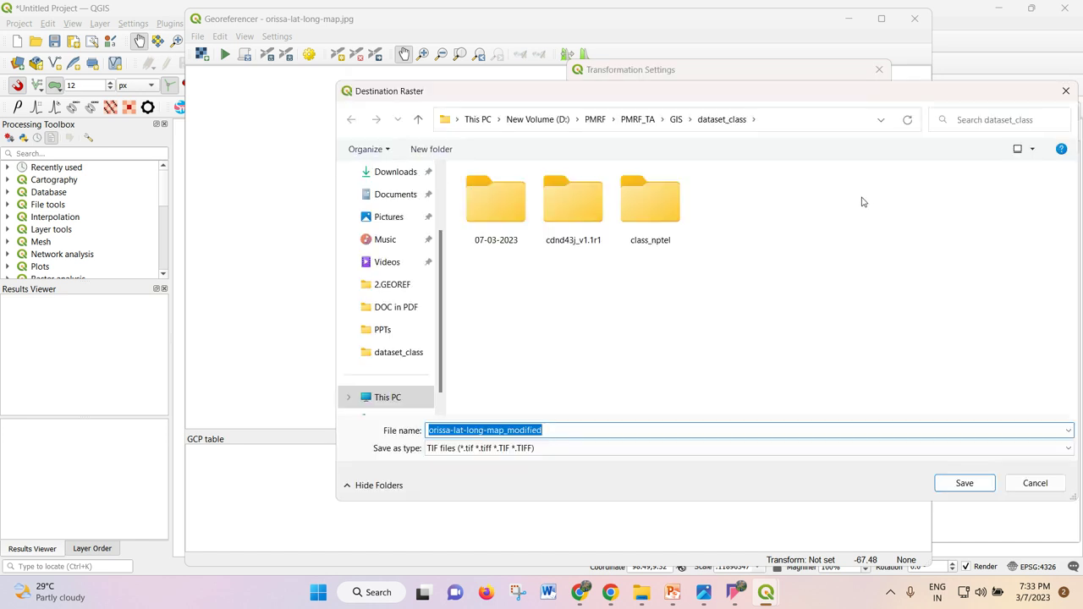
left_click(491, 219)
double_click(491, 220)
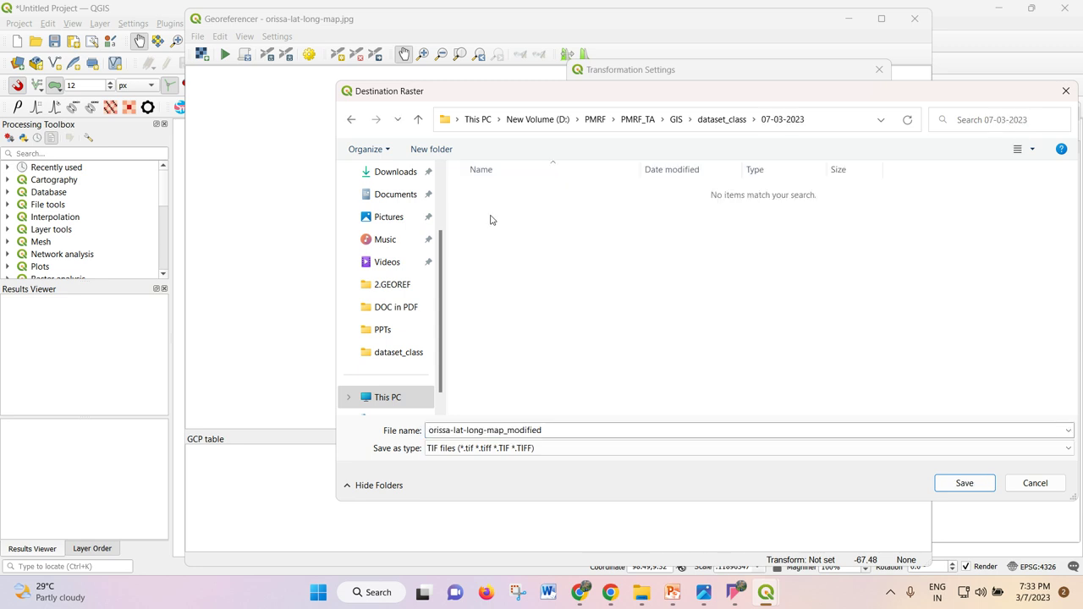
left_click(528, 430)
left_click(527, 431)
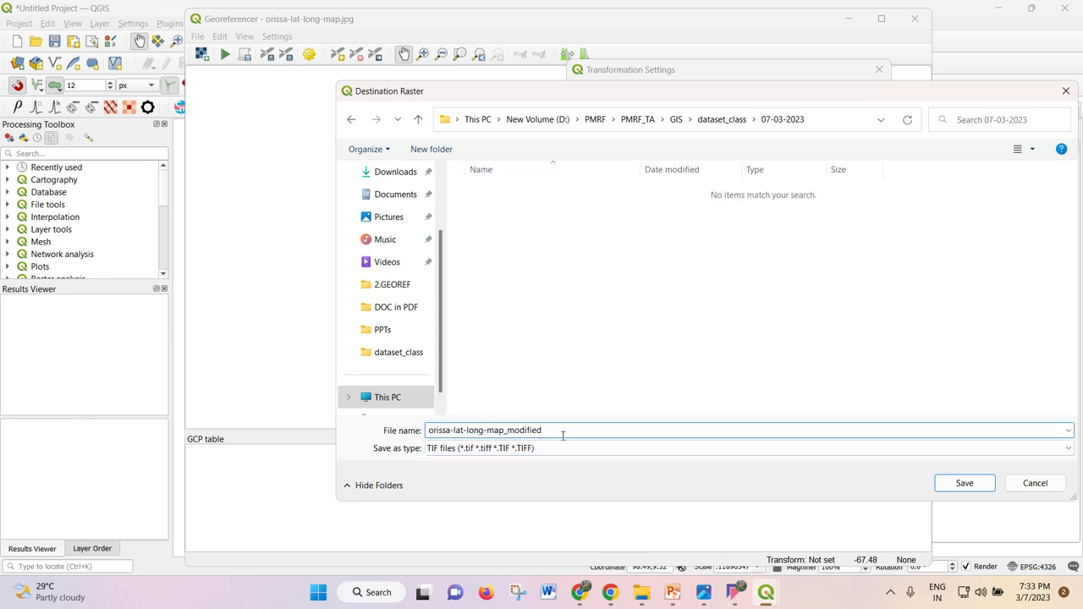
left_click_drag(514, 430, 548, 430)
left_click(566, 430)
left_click(965, 483)
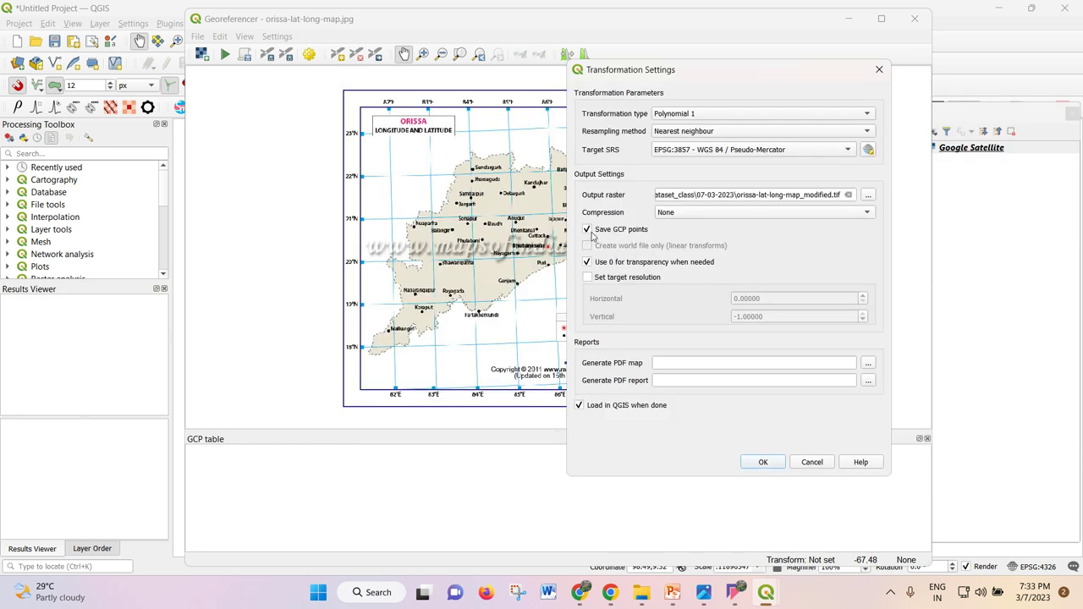
- Keep saving of GCP points and loading in QGIS when done enabled, and apply the transformation settings
left_click(588, 229)
left_click(588, 231)
left_click(580, 406)
left_click(581, 405)
left_click(581, 405)
left_click(581, 406)
left_click(762, 462)
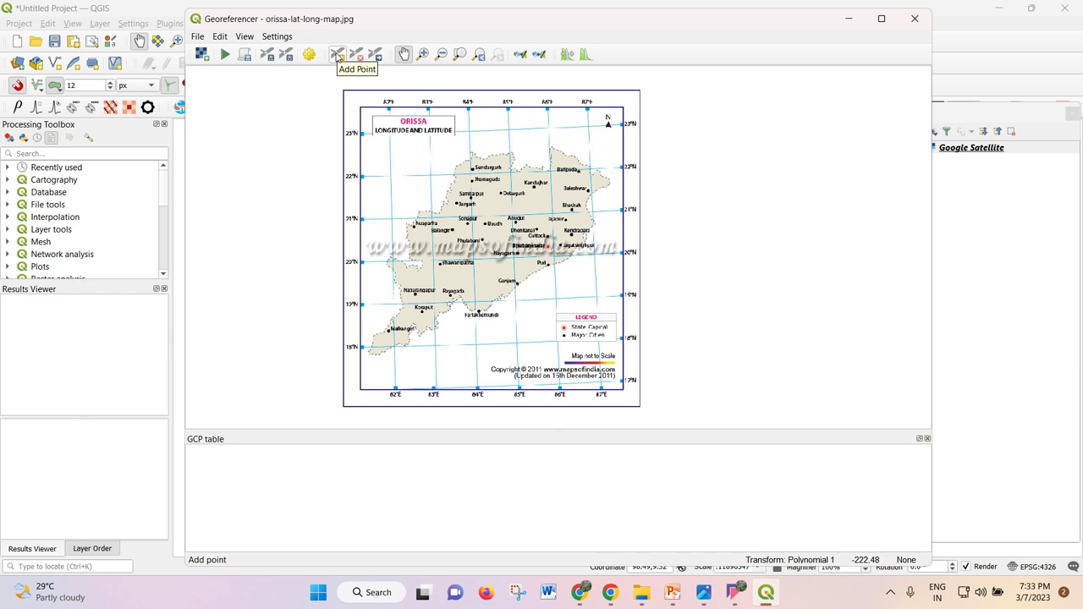
- Add a control point on the map where the 82°E and 22°N grid lines cross
left_click(338, 55)
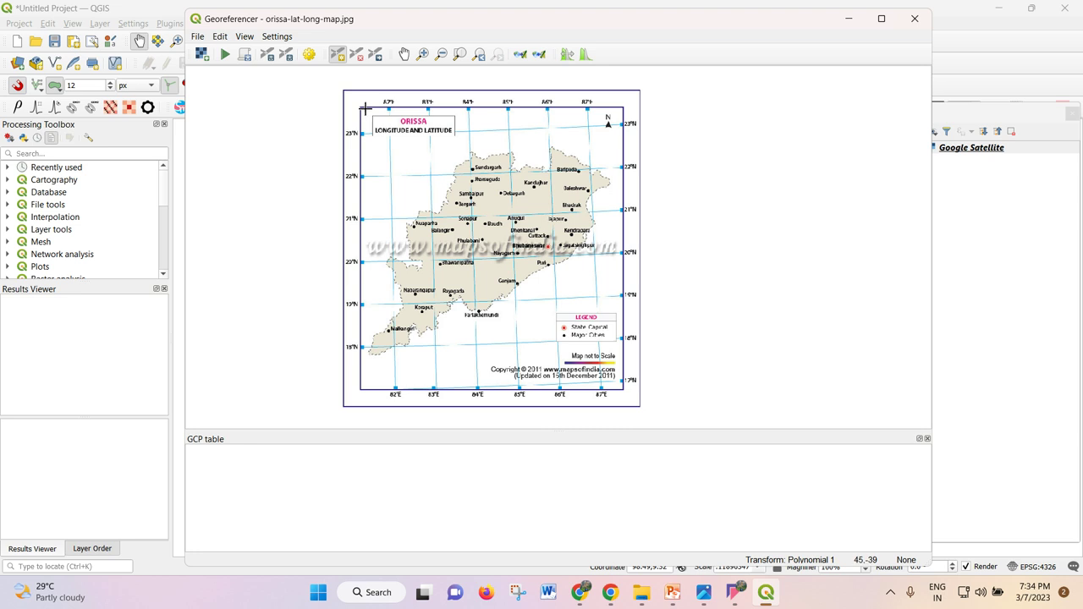
scroll(361, 102, "up", 2)
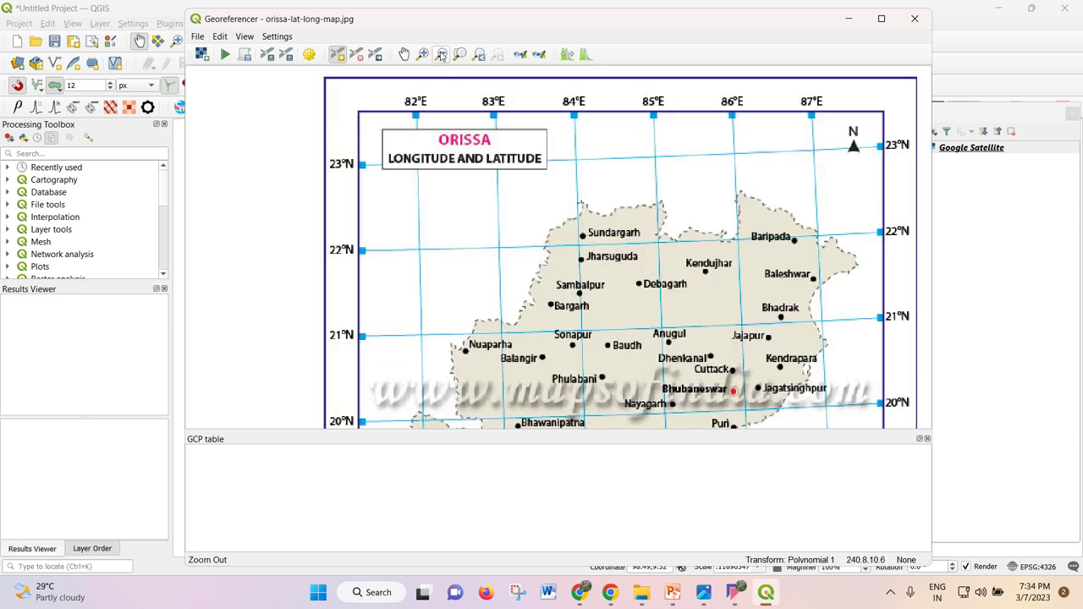
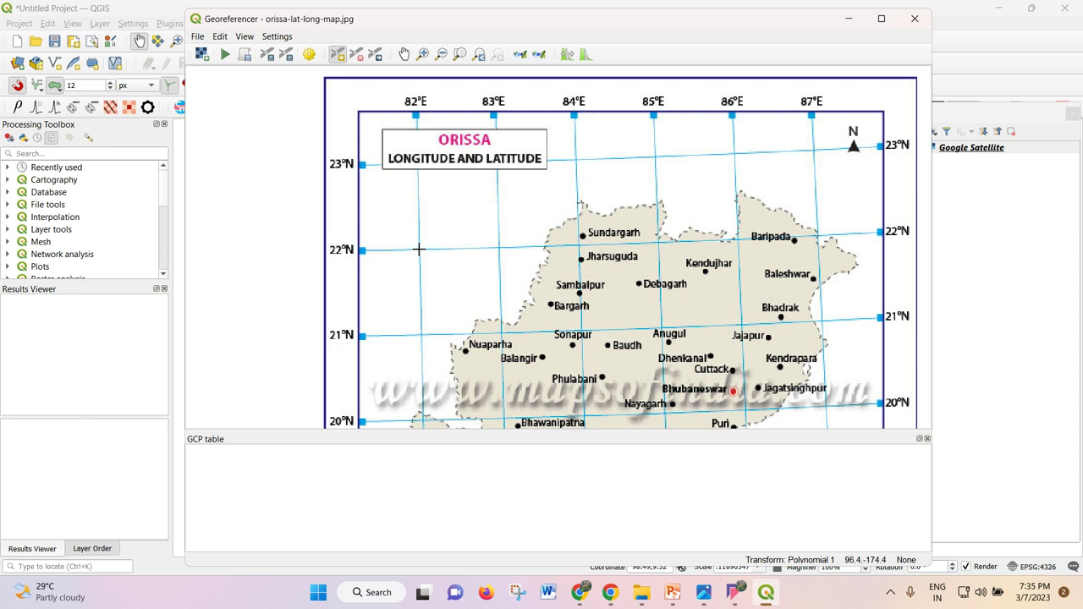
scroll(414, 249, "up", 2)
scroll(414, 249, "down", 2)
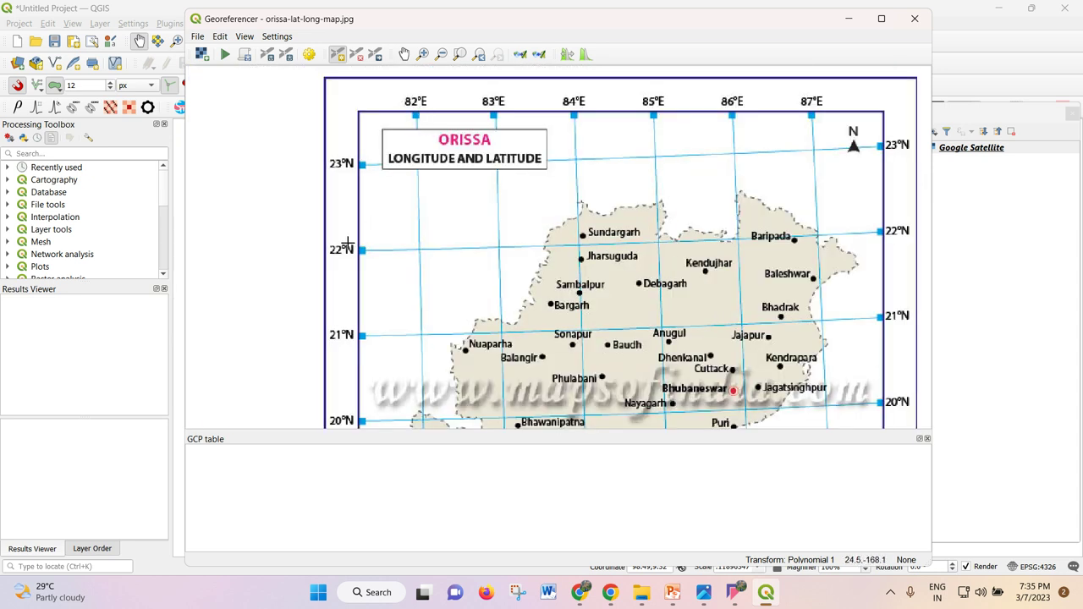
scroll(420, 255, "up", 2)
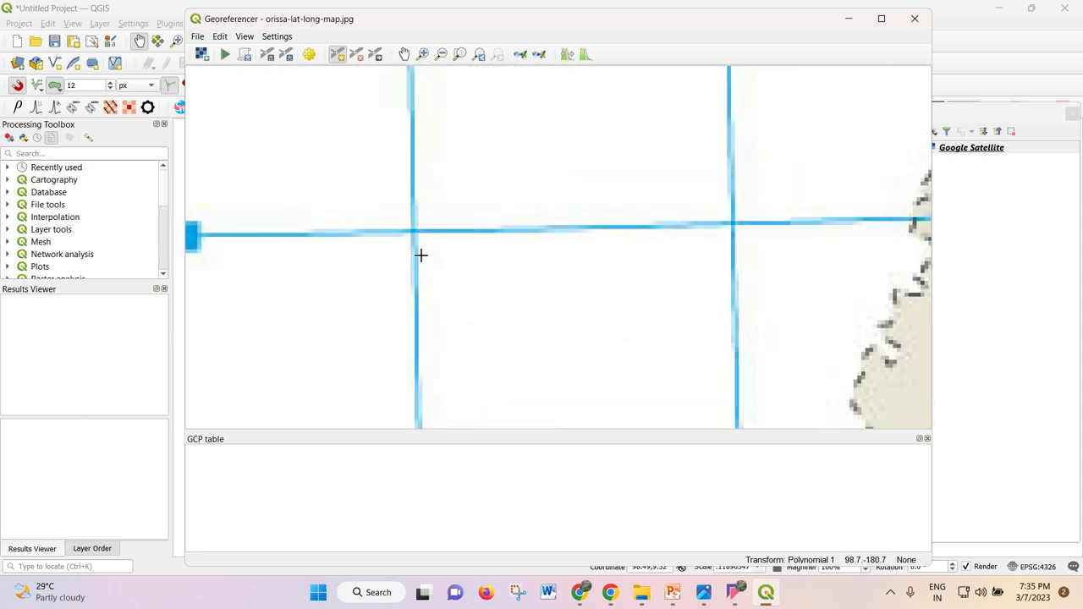
scroll(402, 234, "down", 1)
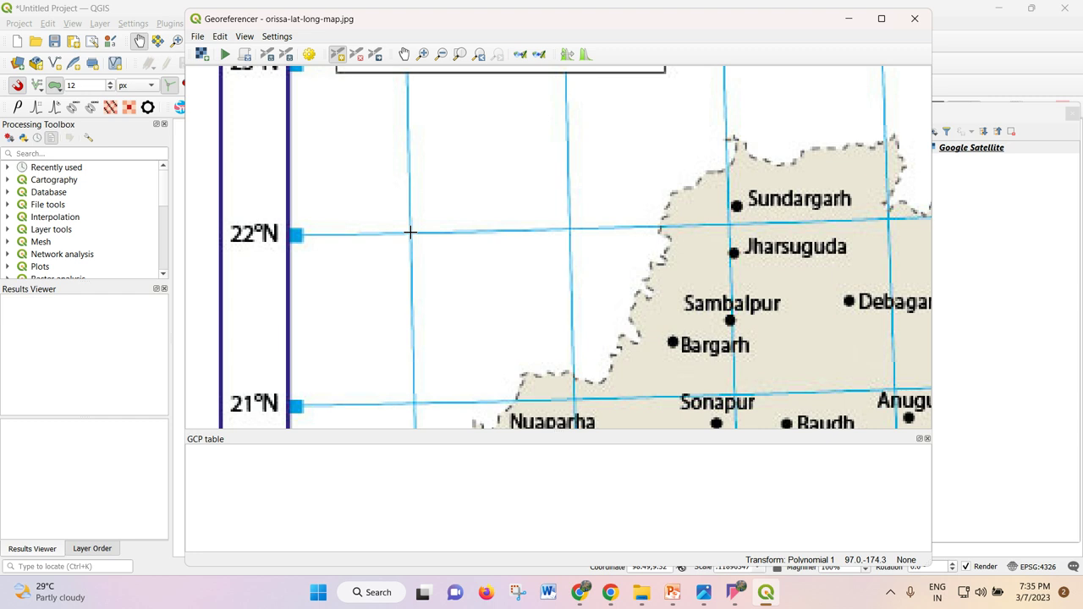
left_click(410, 232)
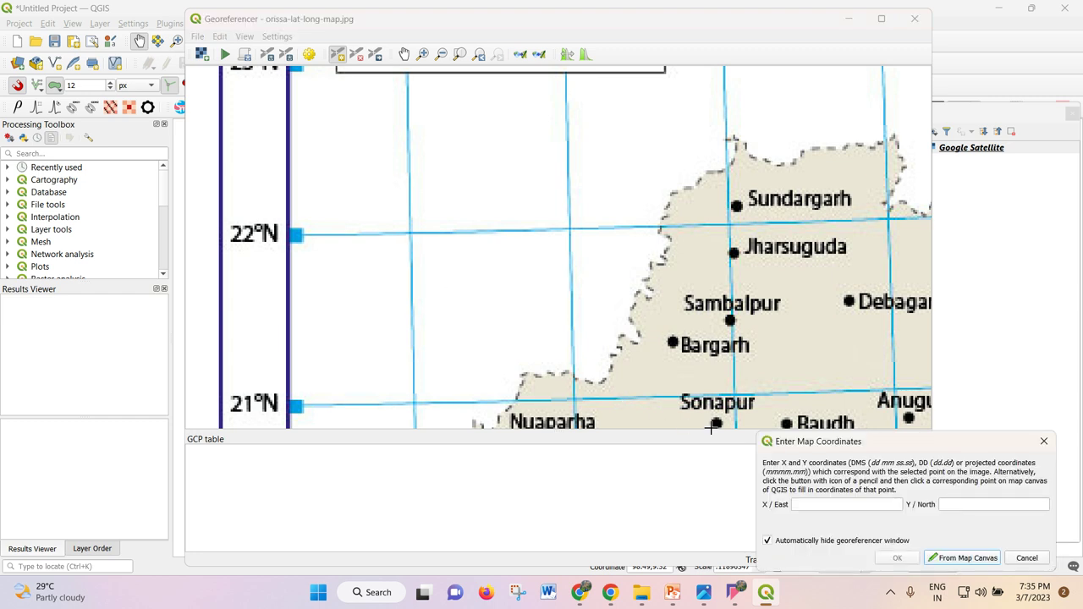
- Assign the control point the map coordinates X/East 82 and Y/North 22, and check its placement on the crossing
left_click_drag(748, 391, 507, 142)
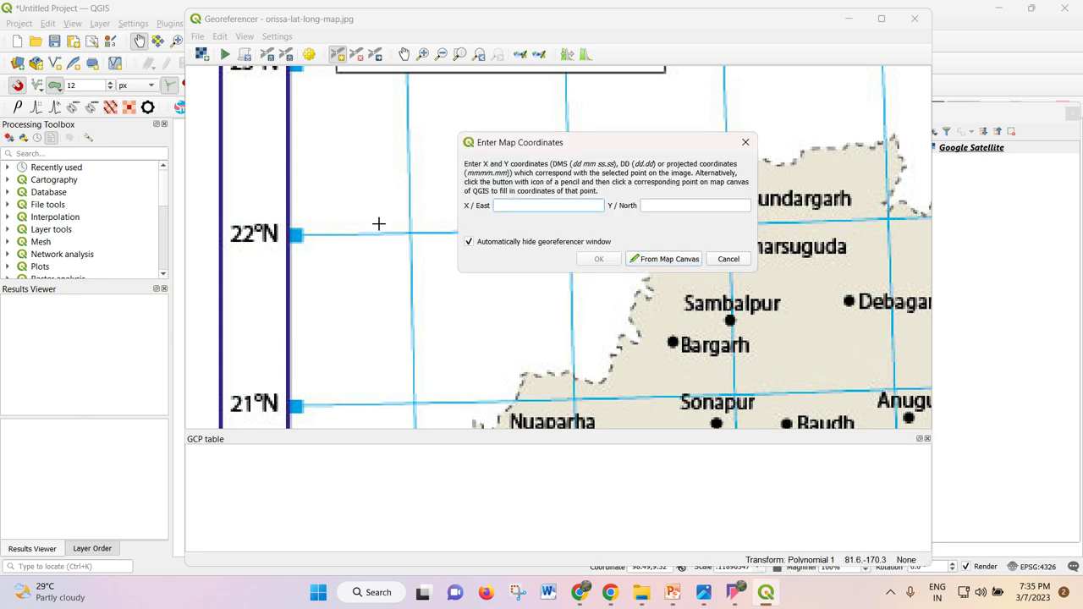
scroll(377, 223, "down", 2)
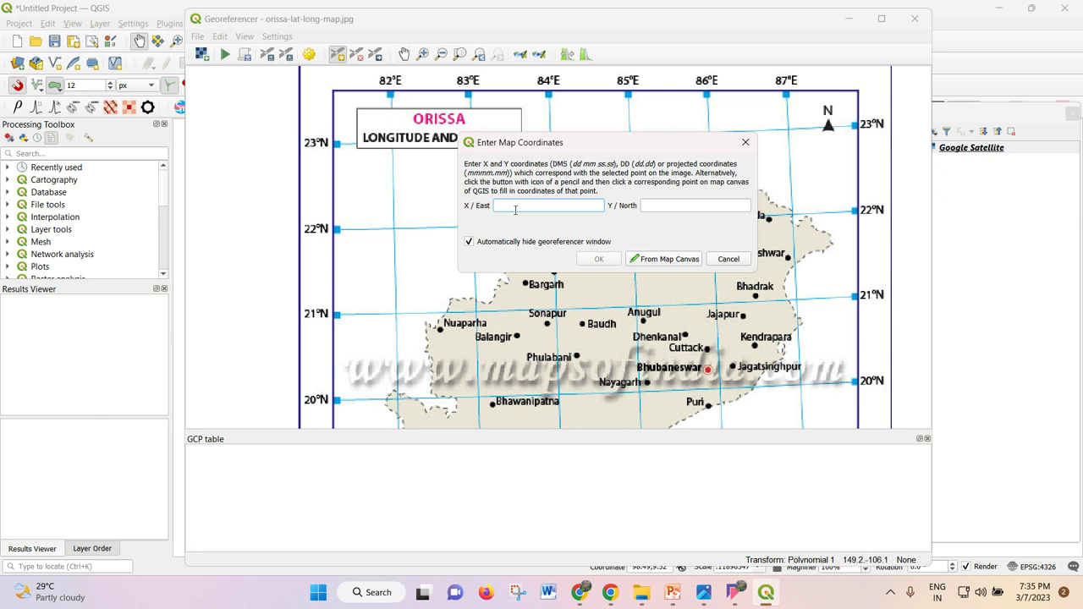
type("82")
left_click(659, 208)
type("22")
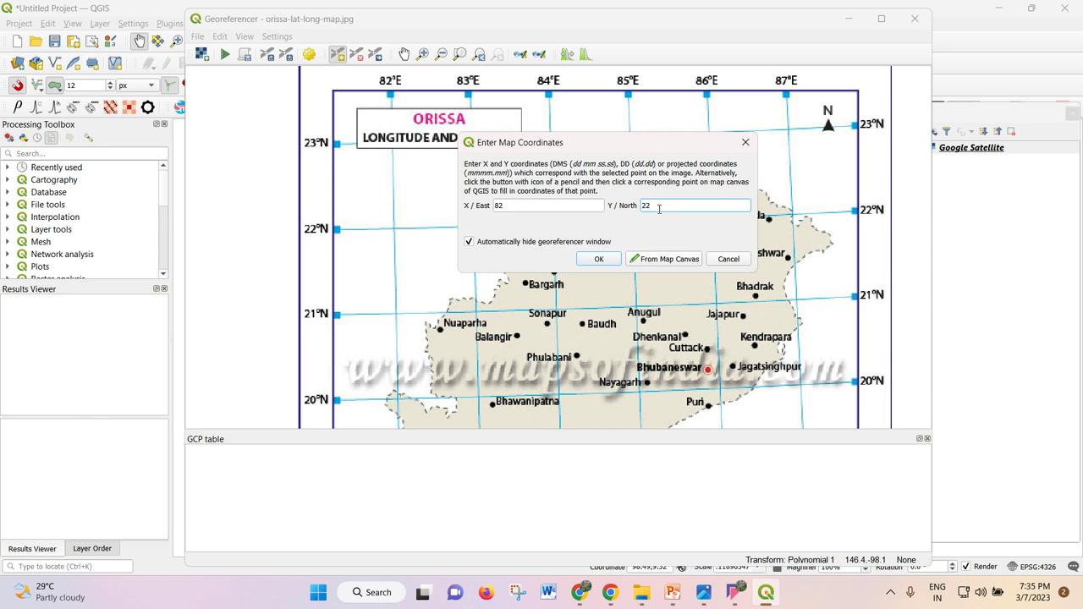
left_click(598, 258)
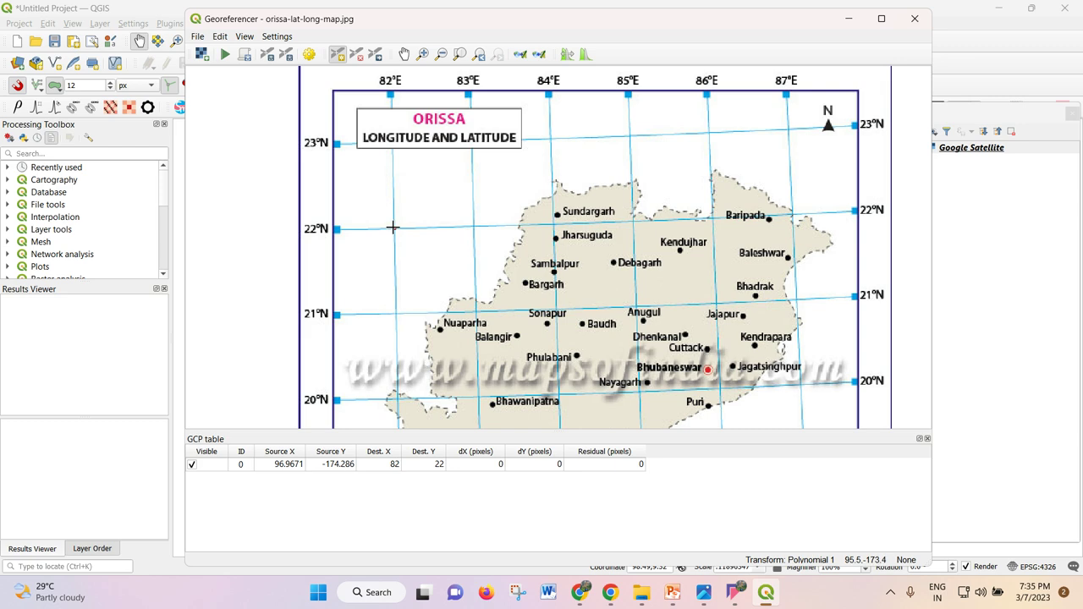
scroll(392, 227, "up", 2)
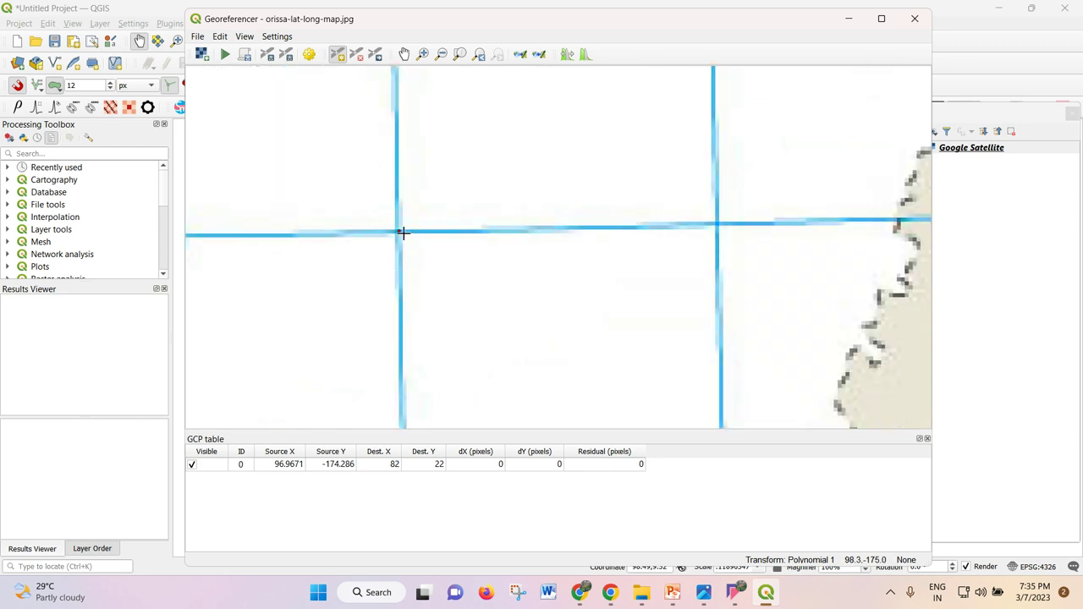
scroll(377, 191, "down", 2)
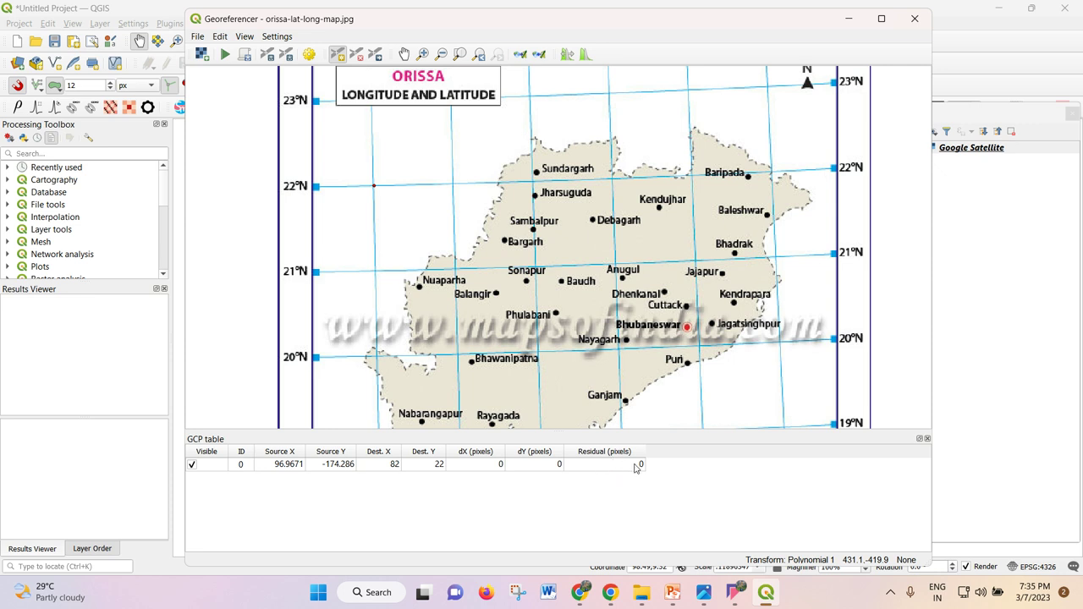
- Add a control point where the 85°E and 23°N grid lines cross, and set its X/East coordinate to 85
scroll(487, 221, "down", 1)
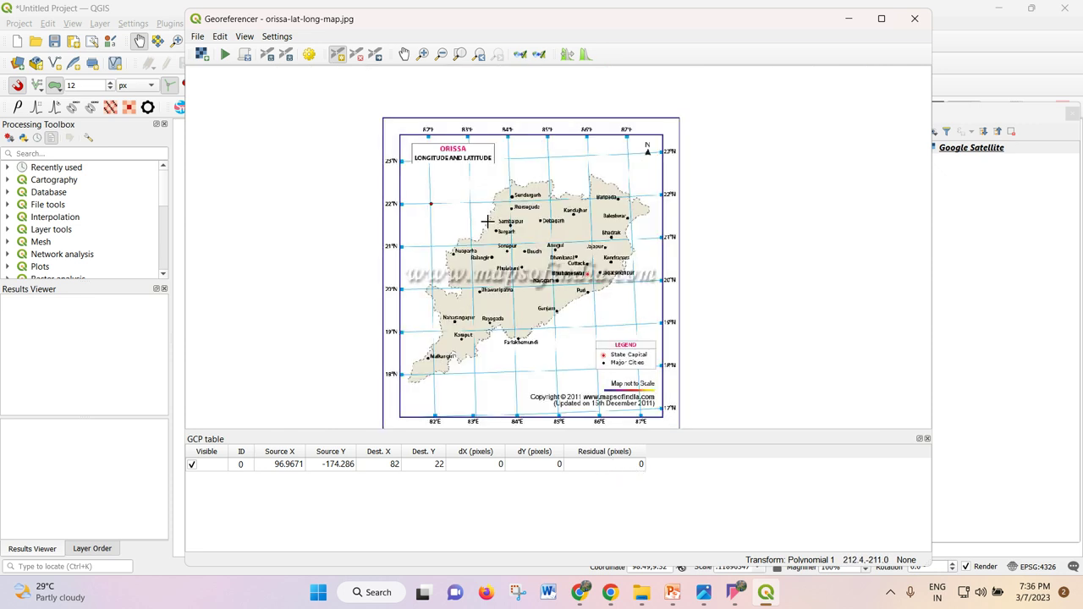
scroll(548, 161, "up", 2)
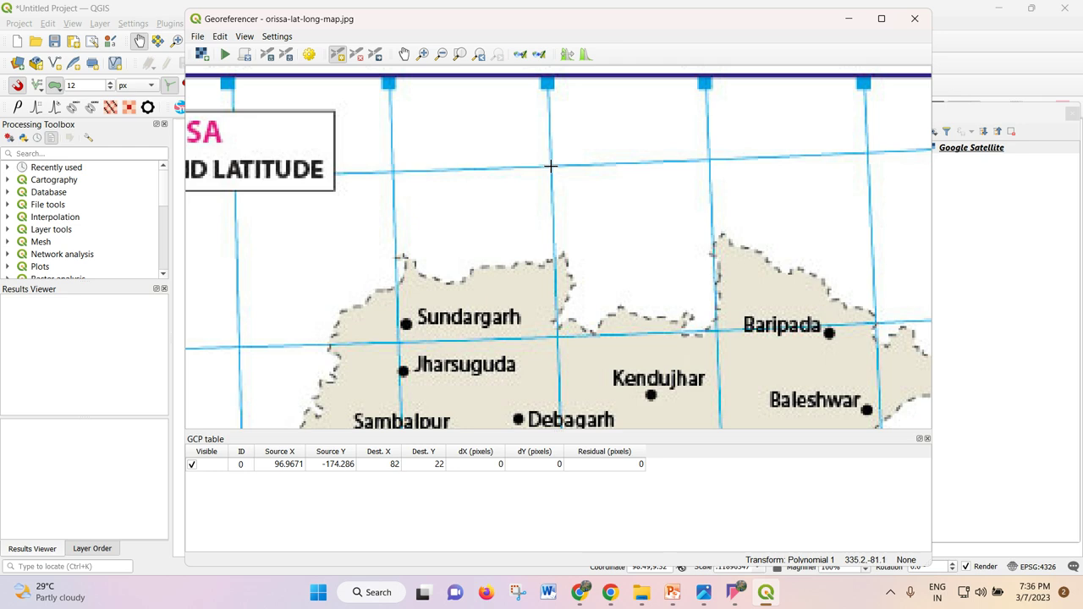
scroll(550, 167, "down", 1)
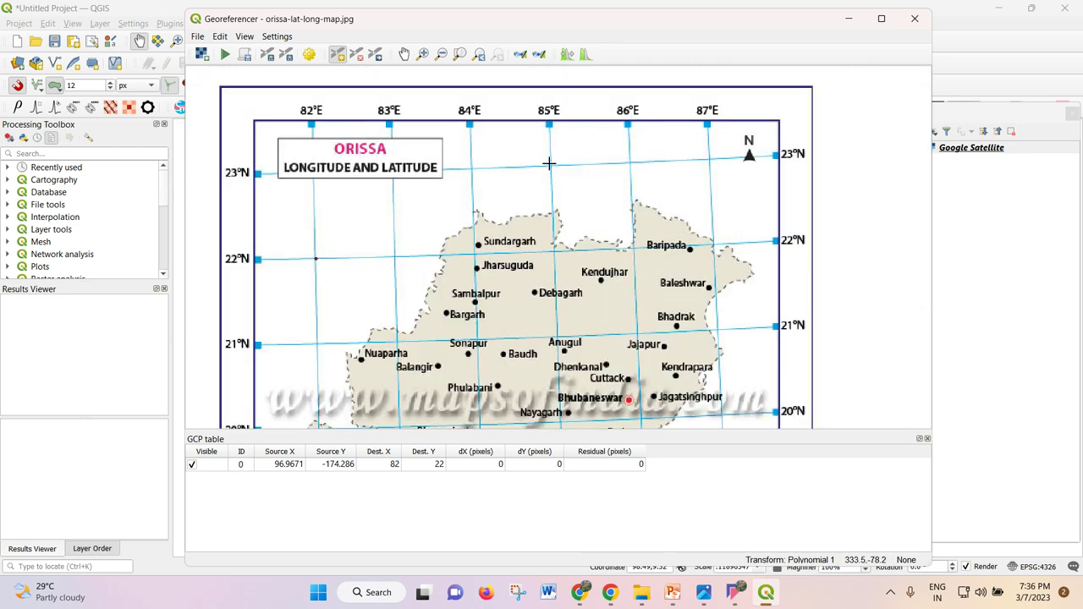
scroll(548, 163, "up", 2)
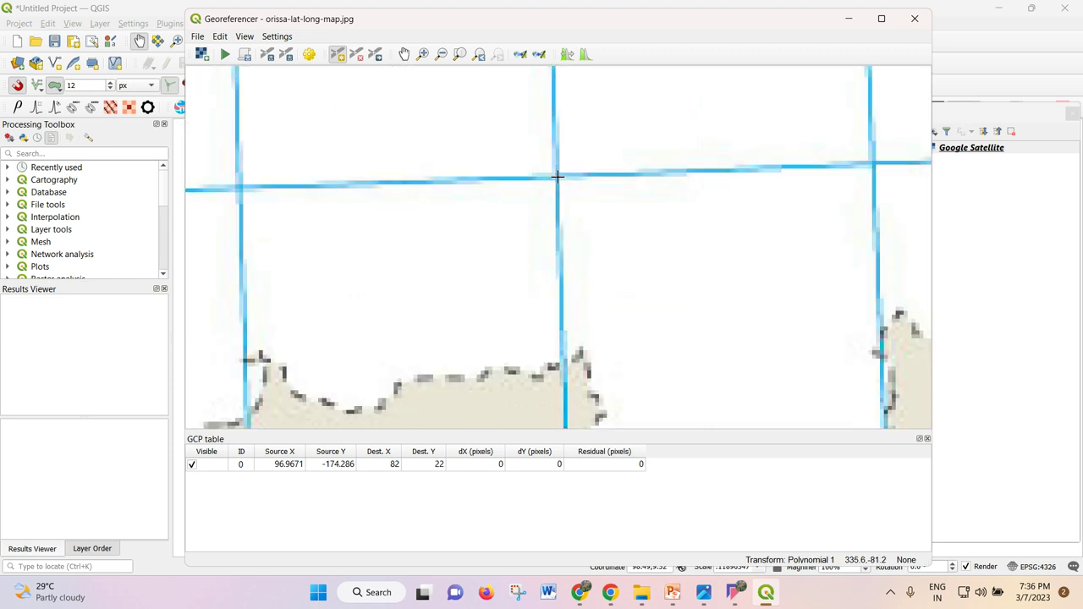
left_click(558, 176)
left_click(549, 205)
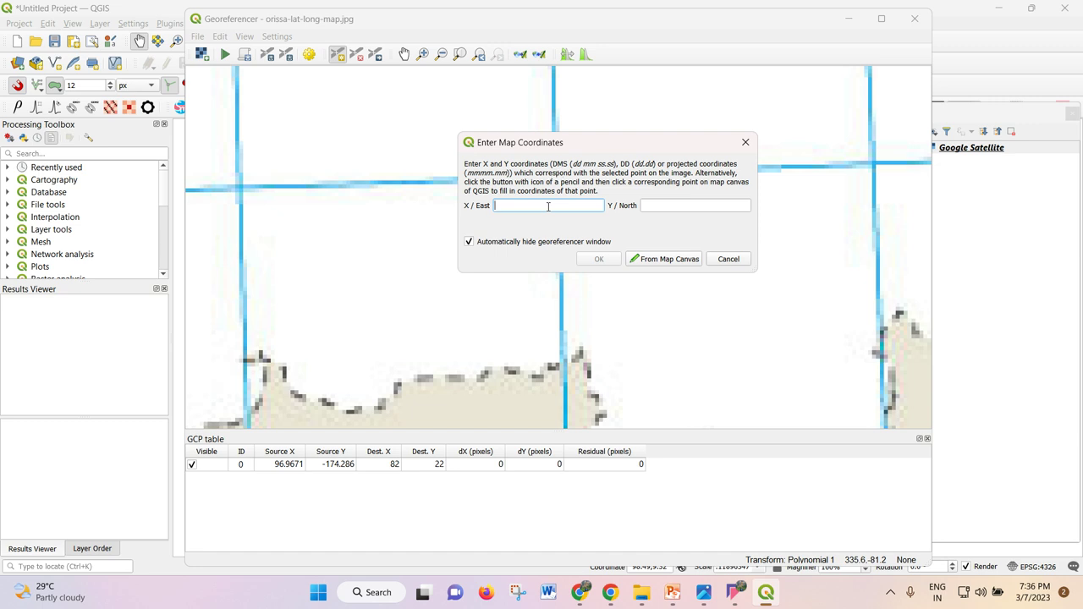
type("85")
- Check the point's latitude on the map, set its Y/North coordinate to 23 and accept the map coordinates
left_click(678, 205)
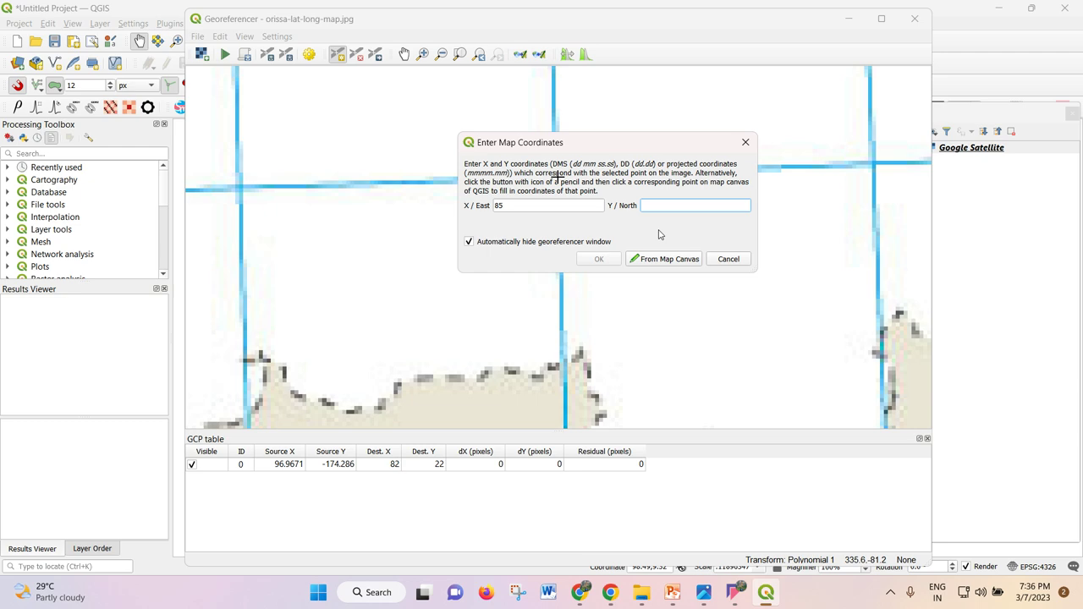
scroll(395, 204, "down", 5)
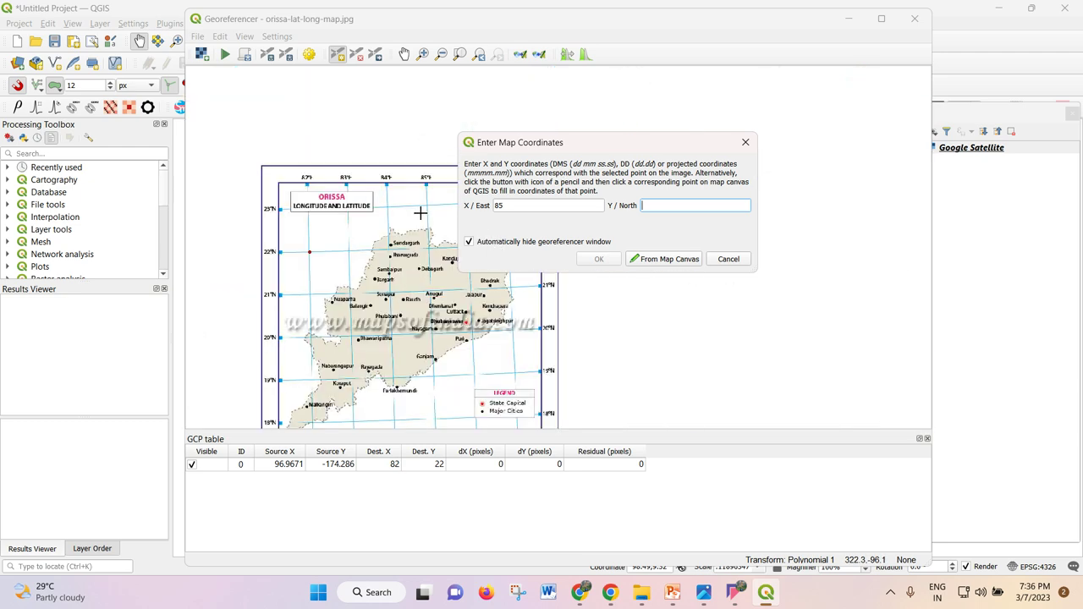
scroll(351, 214, "up", 1)
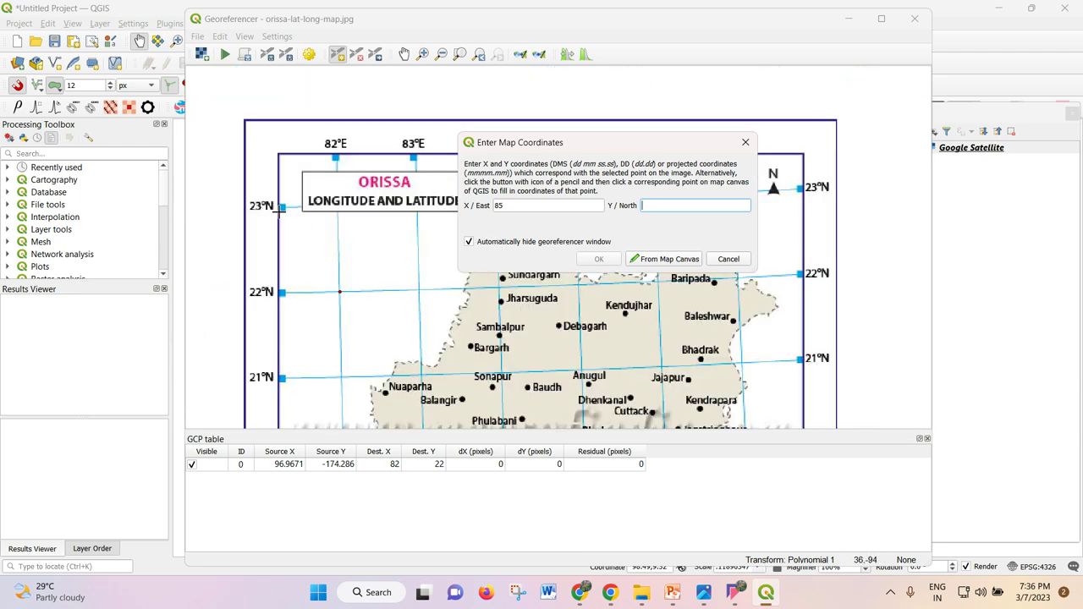
scroll(280, 214, "down", 1)
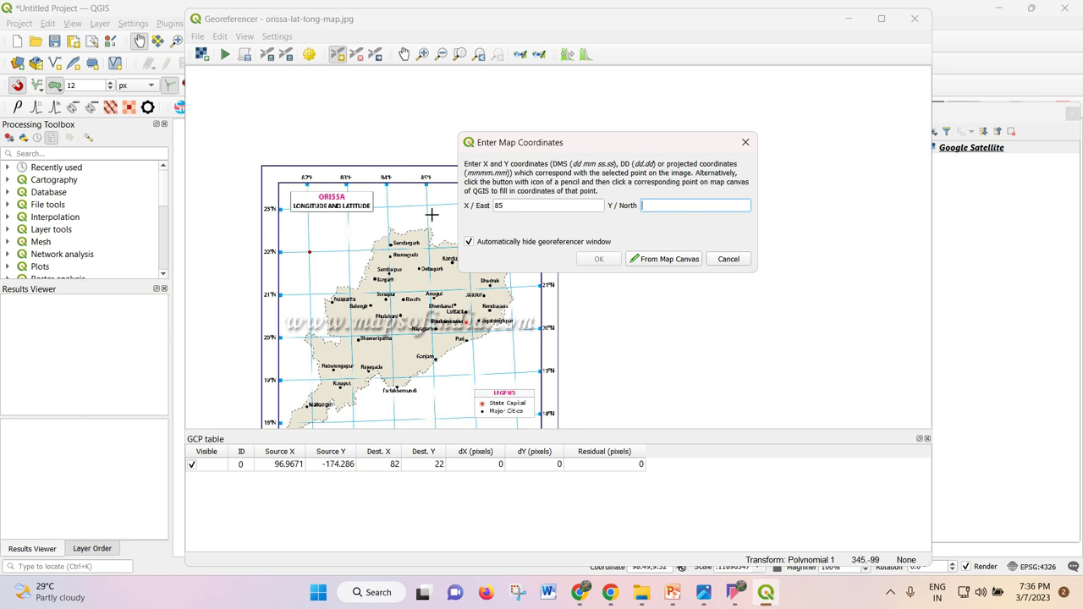
scroll(425, 203, "up", 1)
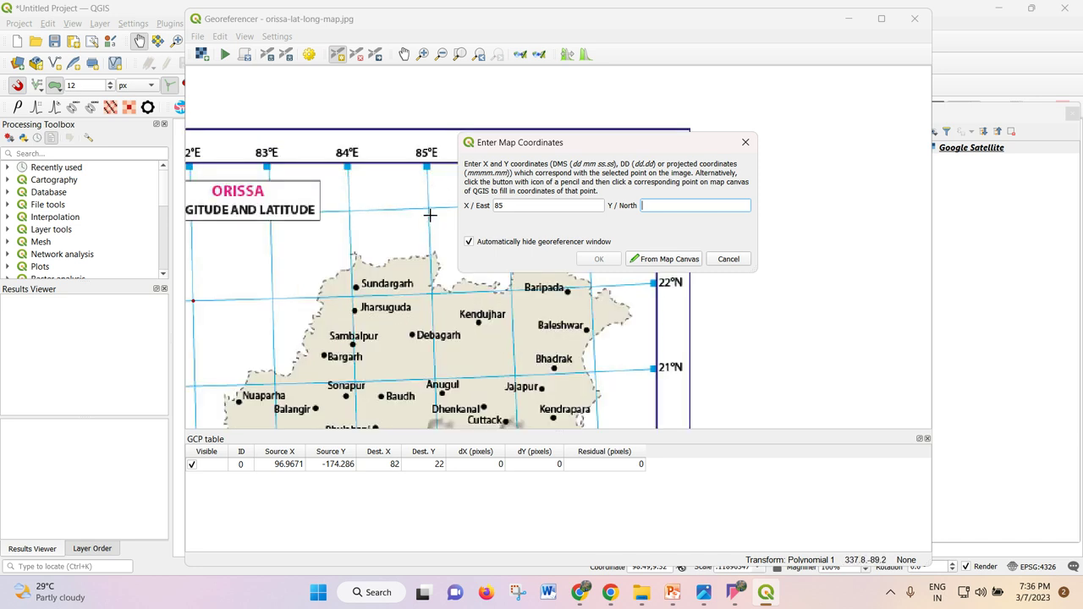
scroll(428, 215, "down", 1)
scroll(296, 216, "up", 2)
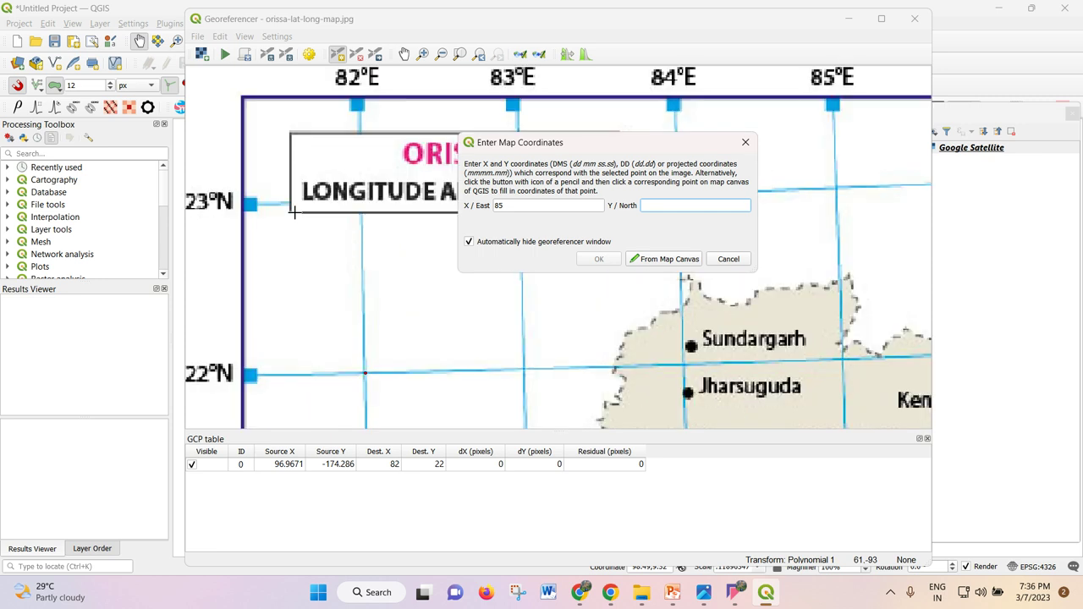
type("23")
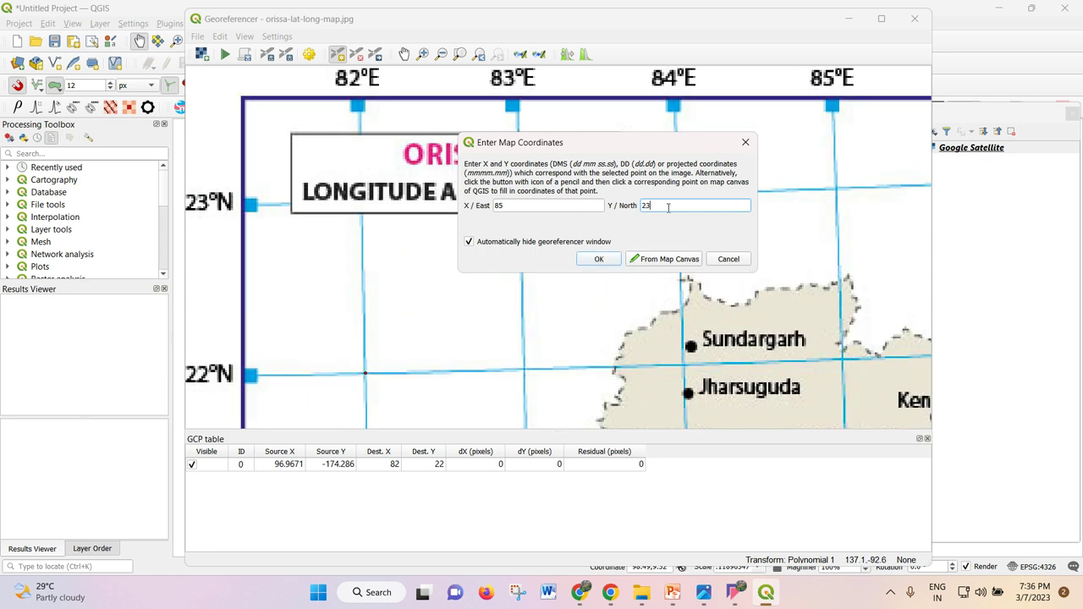
left_click(598, 259)
scroll(549, 234, "down", 1)
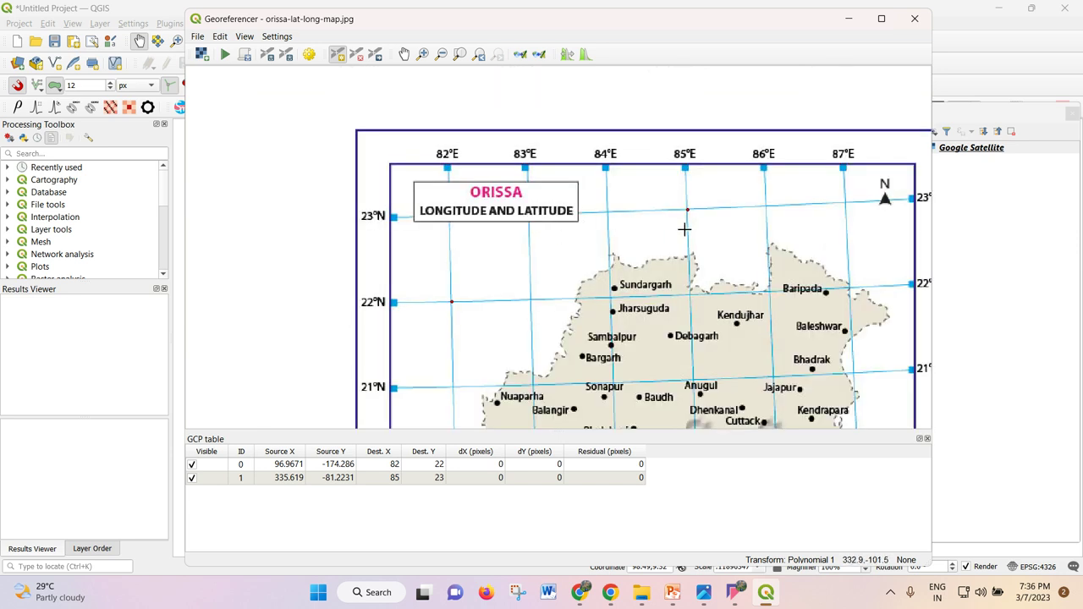
- Add a control point on the map where the 87°E and 20°N grid lines cross
scroll(450, 186, "down", 1)
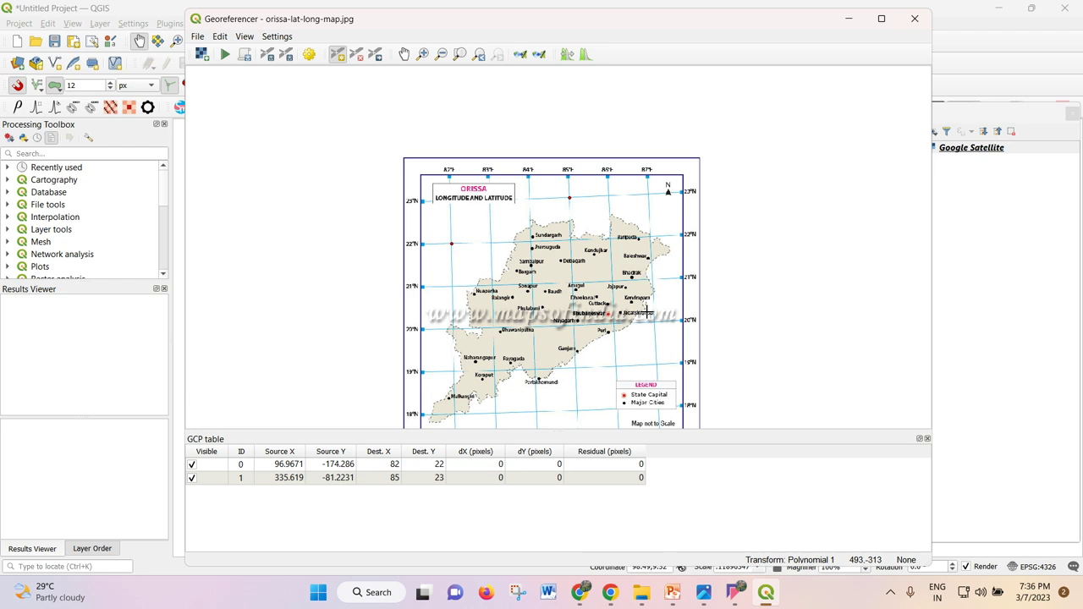
scroll(640, 336, "up", 2)
scroll(652, 331, "down", 3)
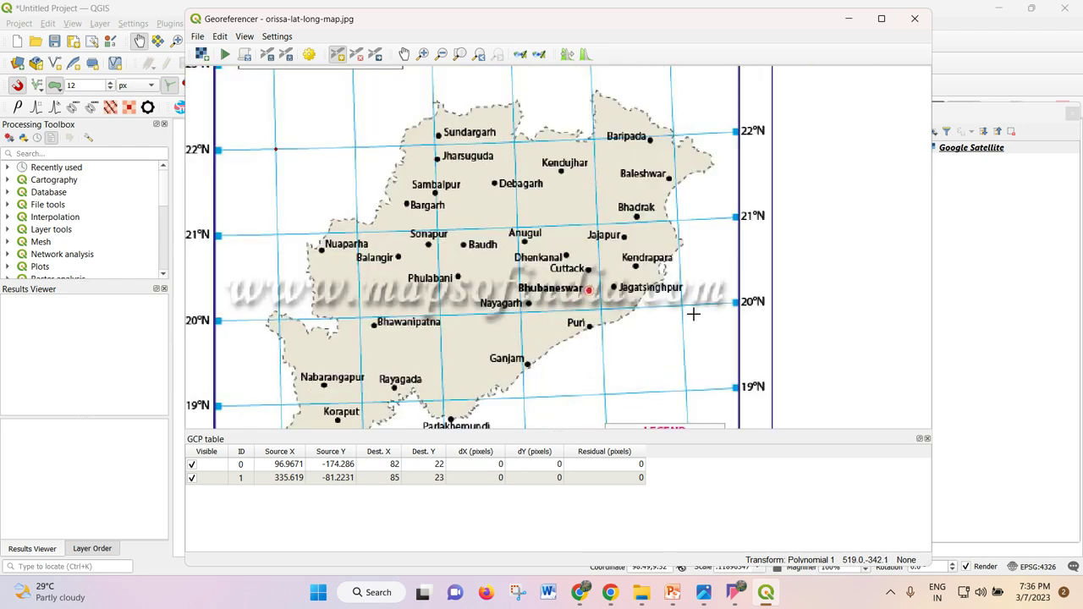
scroll(679, 185, "up", 2)
scroll(679, 185, "down", 2)
scroll(688, 313, "up", 2)
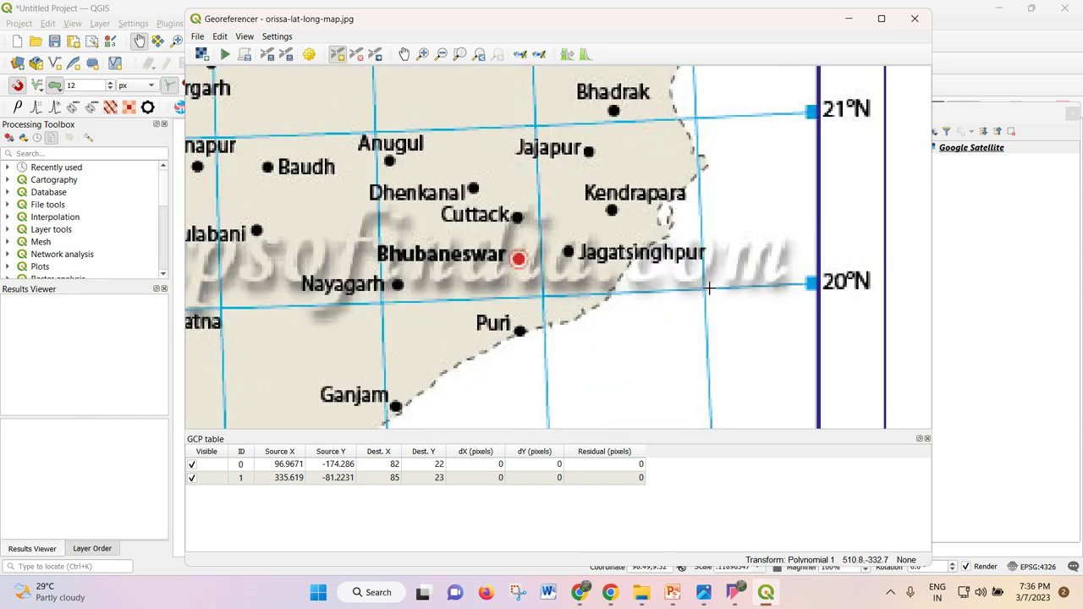
scroll(702, 289, "up", 1)
scroll(713, 290, "down", 3)
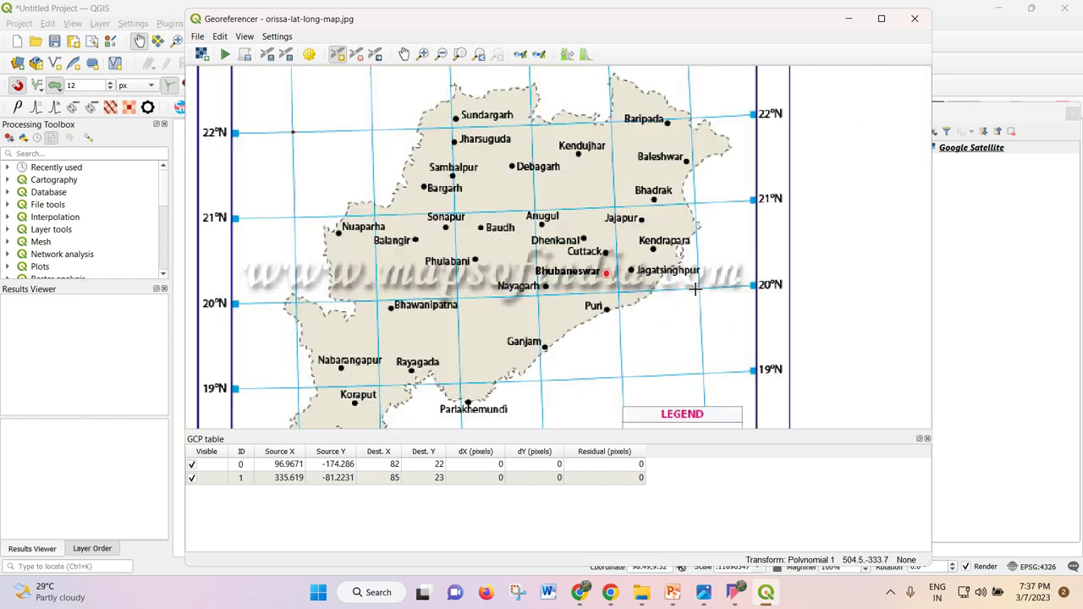
scroll(701, 306, "up", 3)
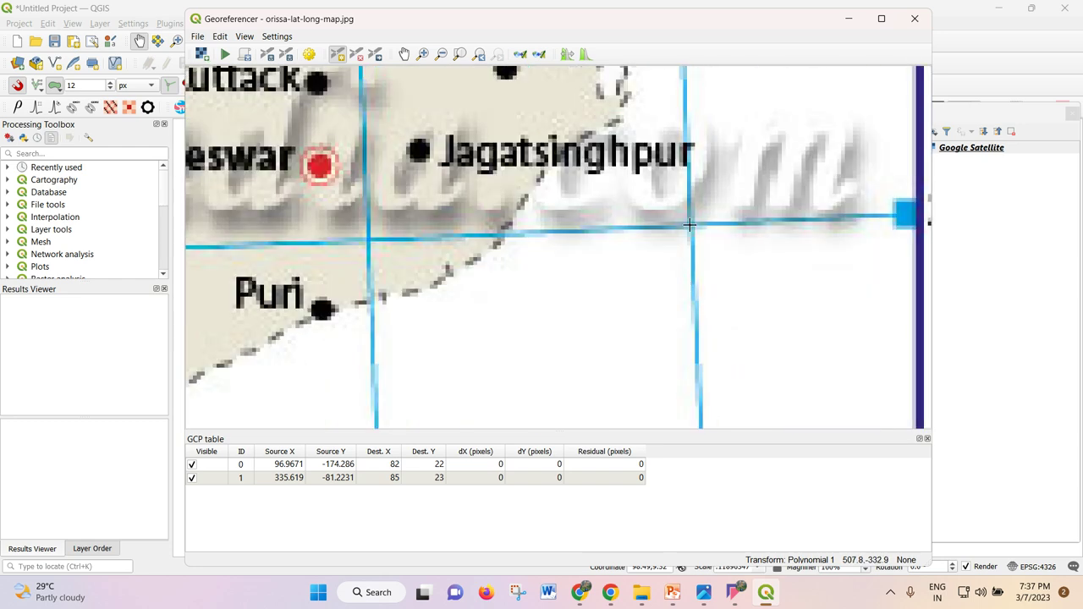
left_click(692, 227)
- Assign the new control point X/East 87 and Y/North 20, and check its placement on the grid crossing
left_click(533, 205)
left_click(654, 205)
type("20")
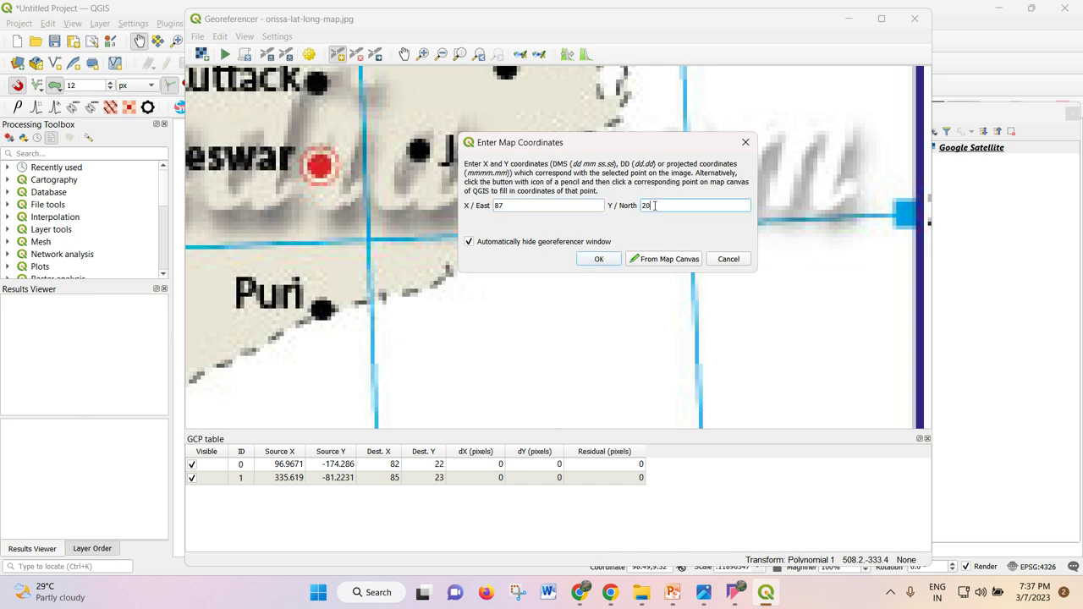
left_click(599, 259)
scroll(679, 221, "down", 2)
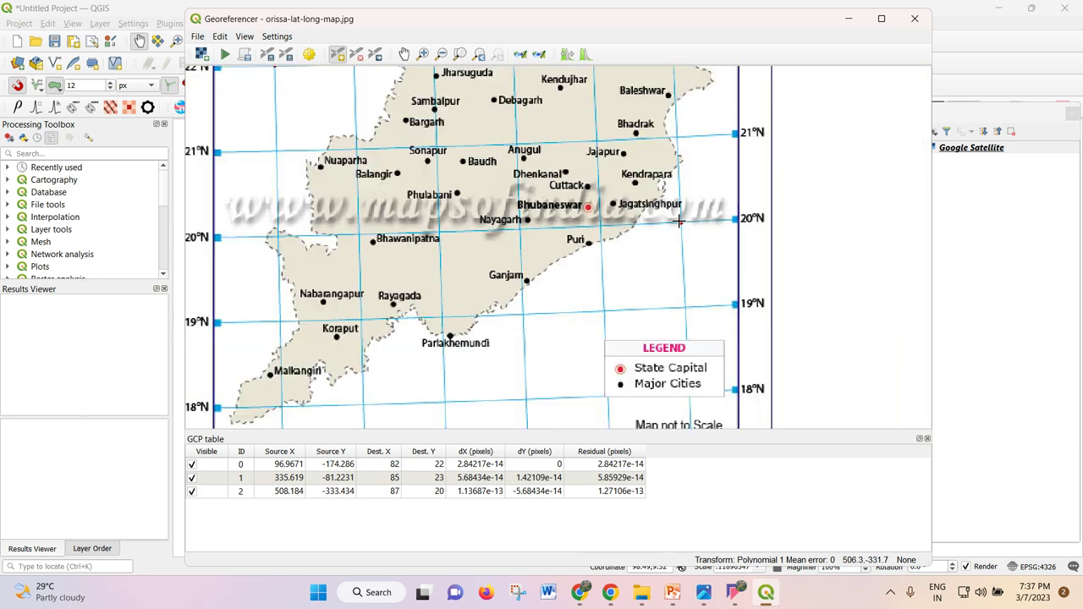
scroll(682, 225, "up", 2)
scroll(684, 228, "down", 2)
scroll(706, 251, "down", 1)
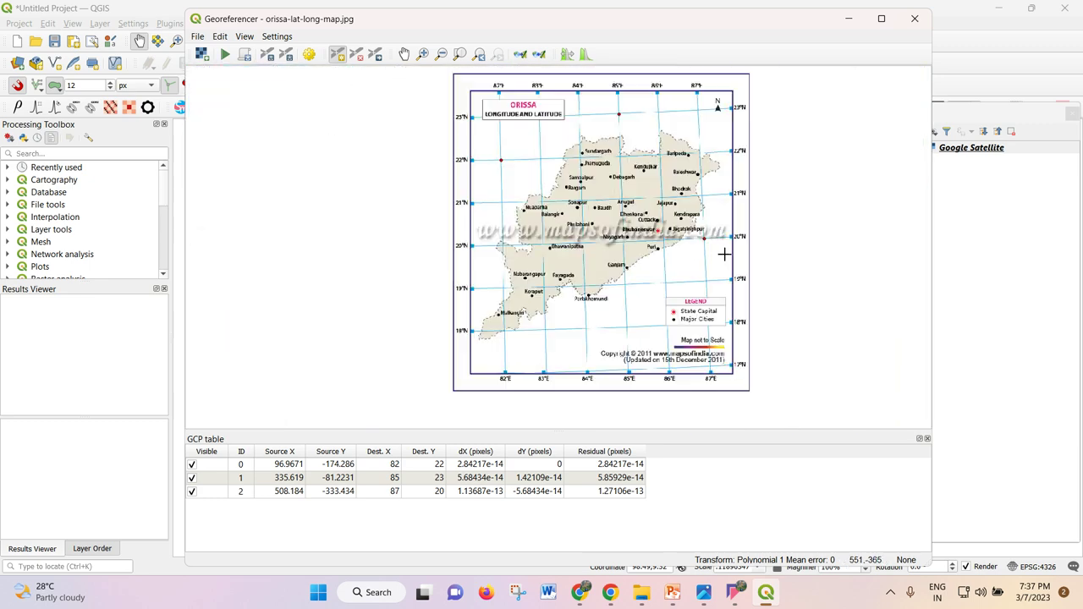
scroll(713, 242, "up", 1)
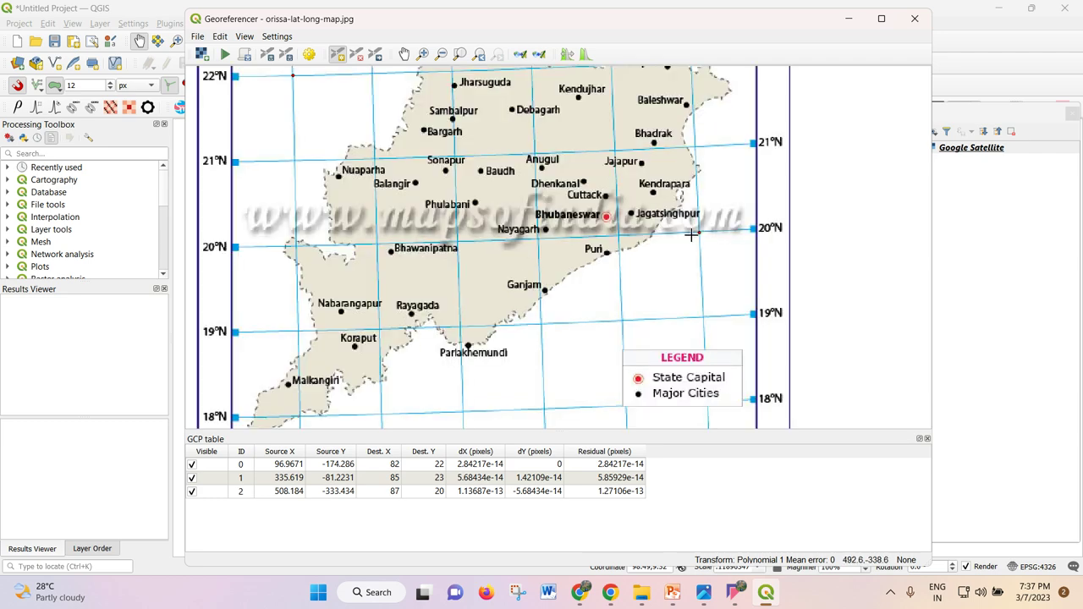
scroll(703, 236, "up", 1)
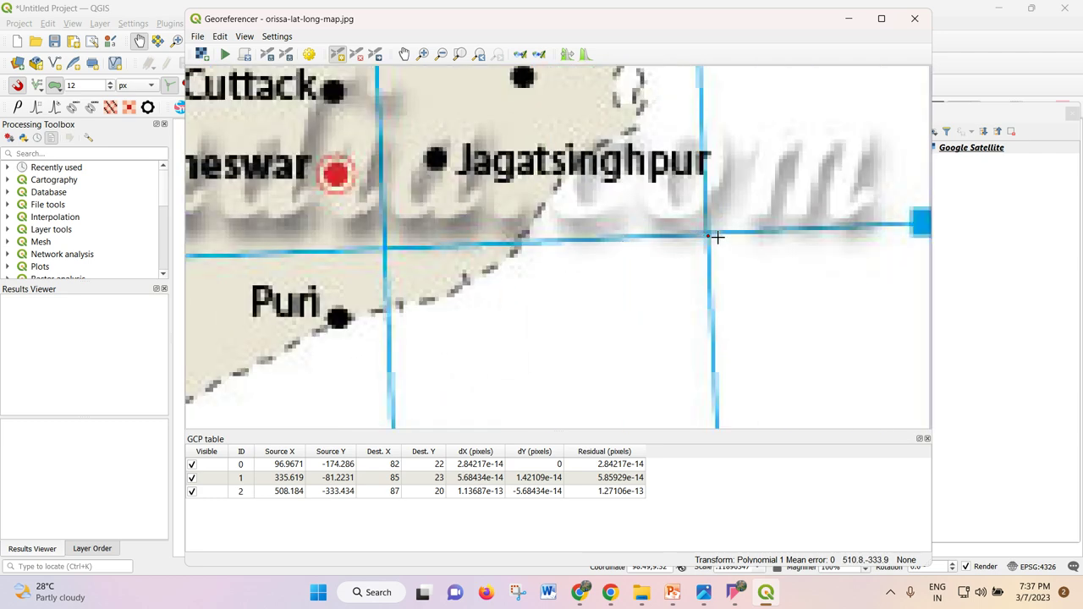
scroll(721, 240, "down", 1)
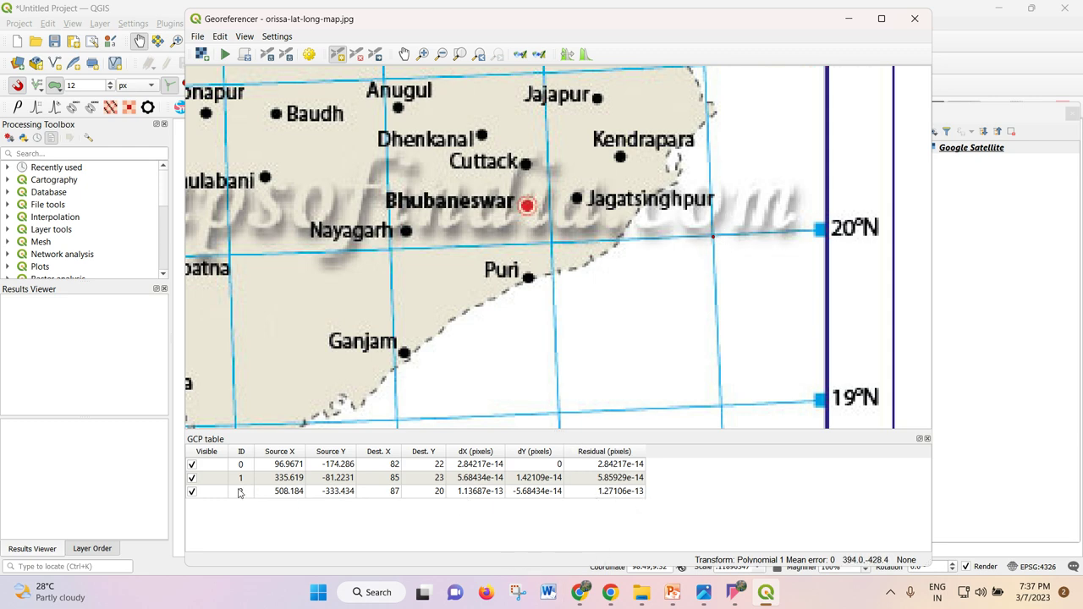
- Disable the control point at 87°E, 20°N and delete it from the GCP table
left_click(192, 491)
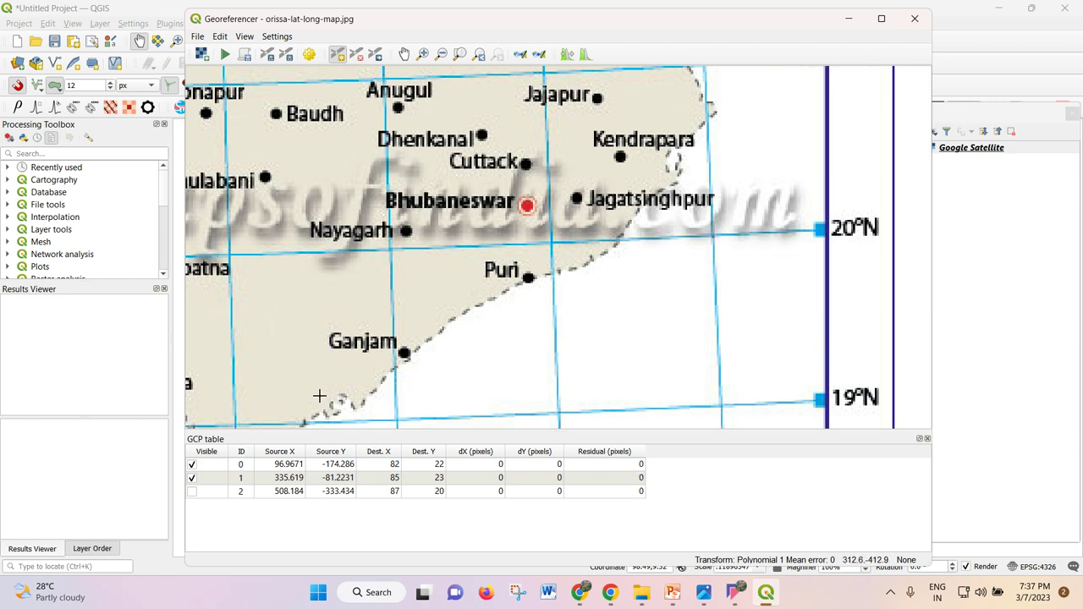
left_click(243, 494)
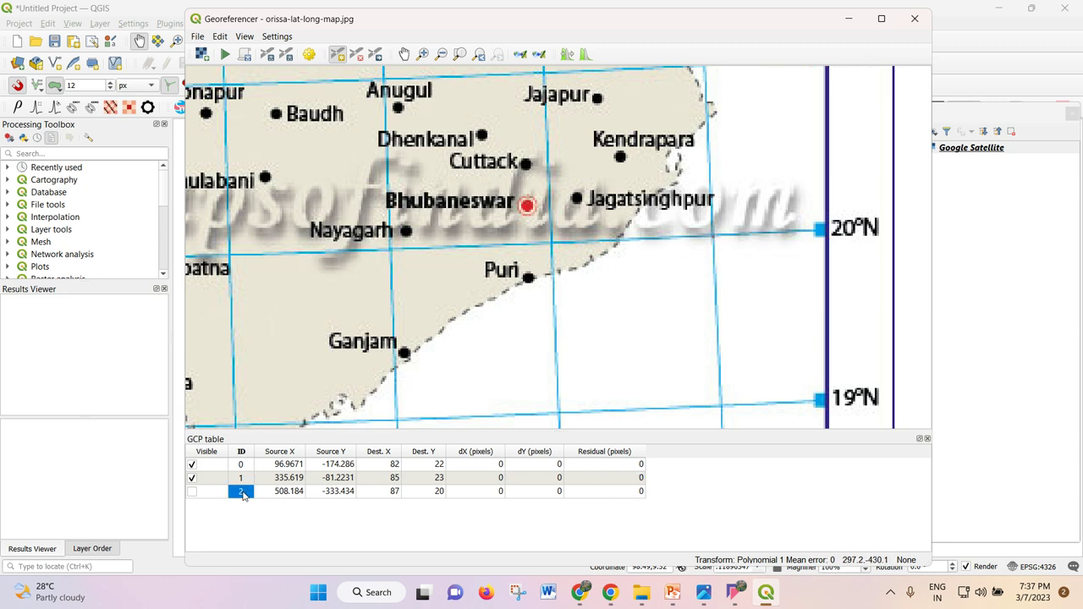
key("Delete")
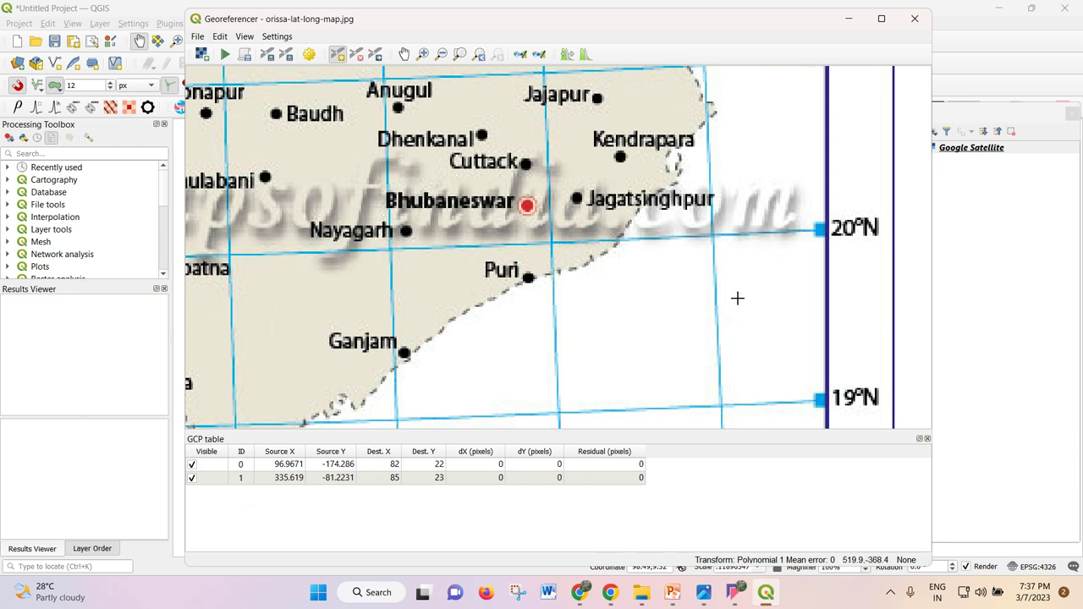
- Place the control point again at the 87°E and 20°N crossing with X/East 87 and Y/North 20
left_click(713, 236)
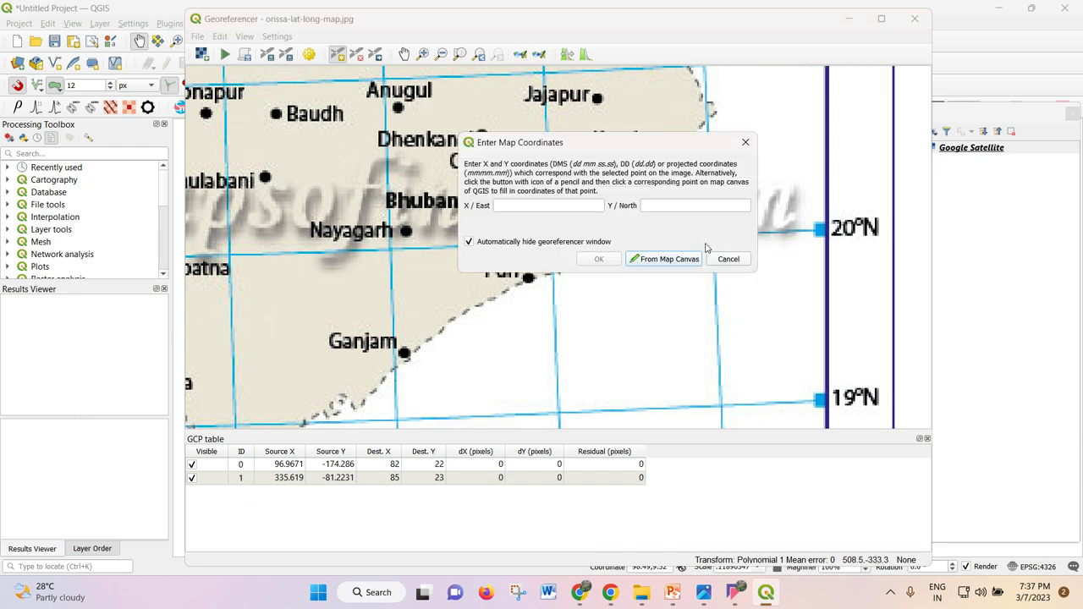
left_click(563, 206)
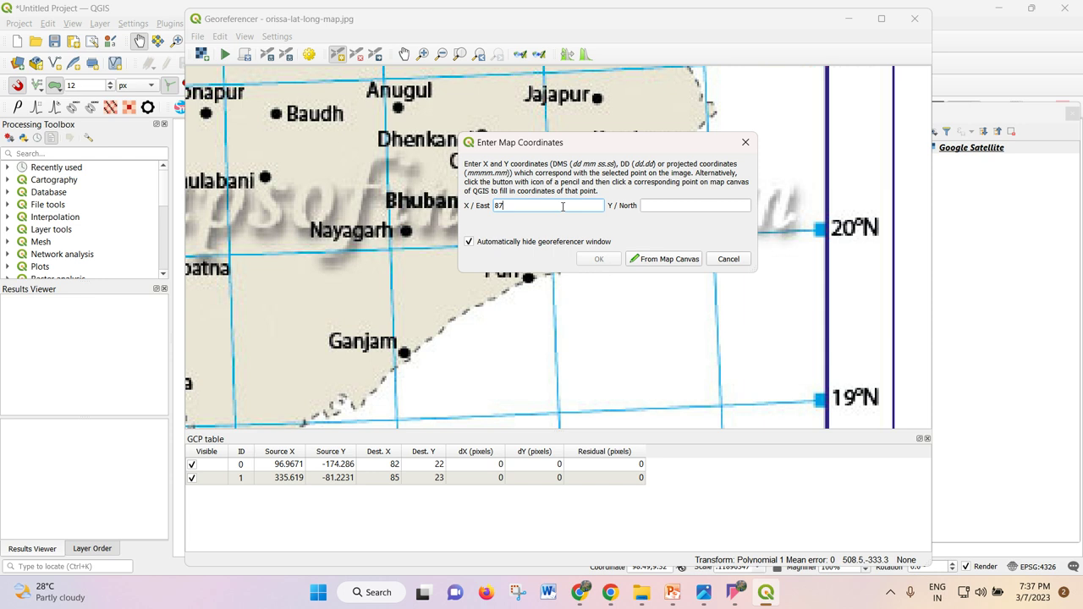
left_click(709, 206)
type("20")
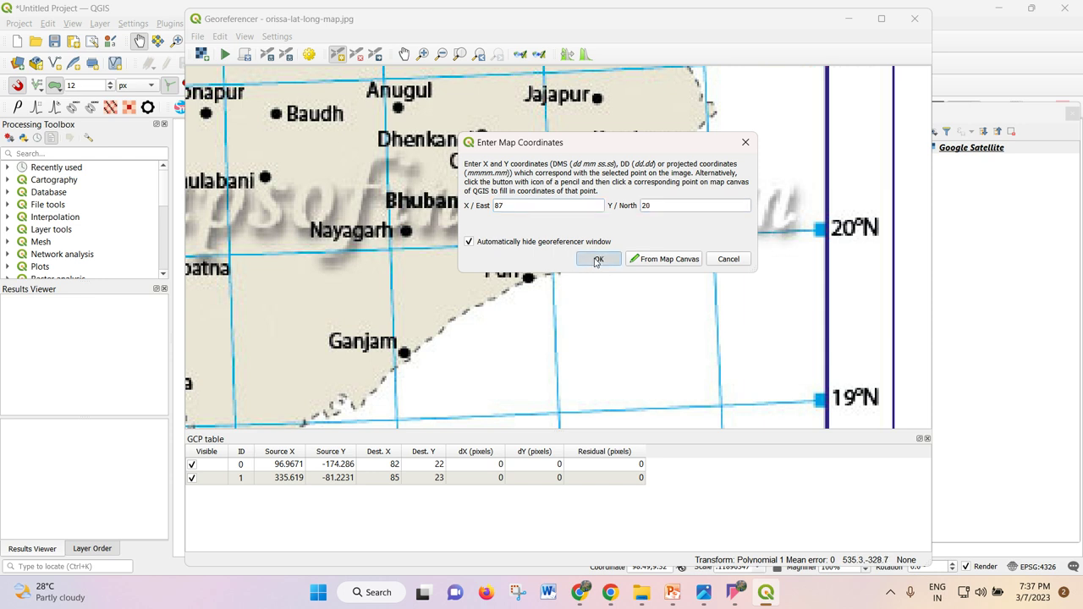
left_click(597, 260)
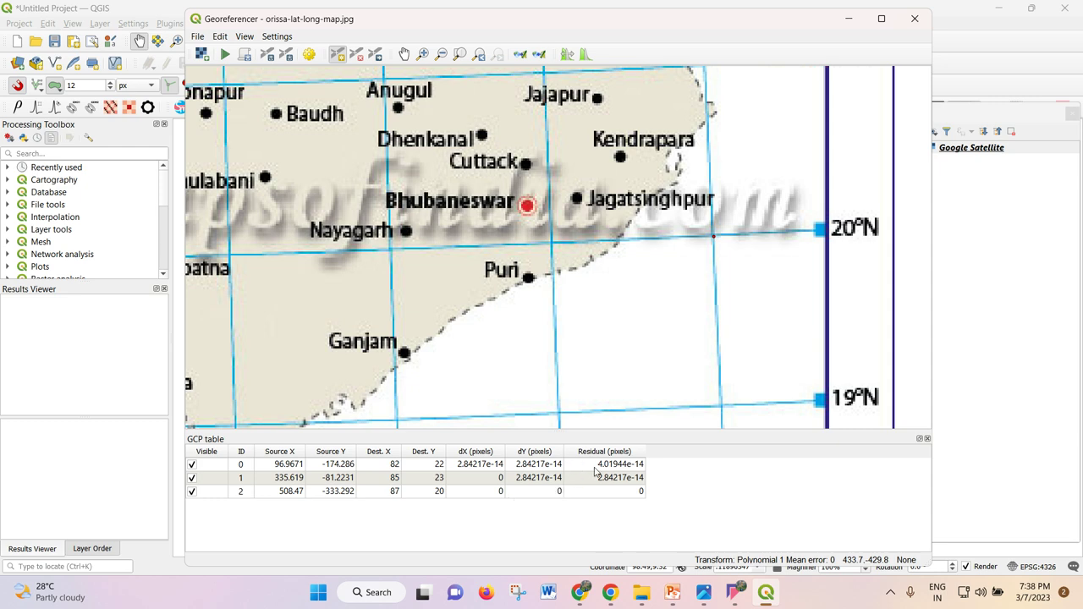
- Toggle the visibility of the re-added 87°E, 20°N control point off and on, and remove it from the GCP table
left_click(192, 492)
left_click(192, 492)
right_click(243, 494)
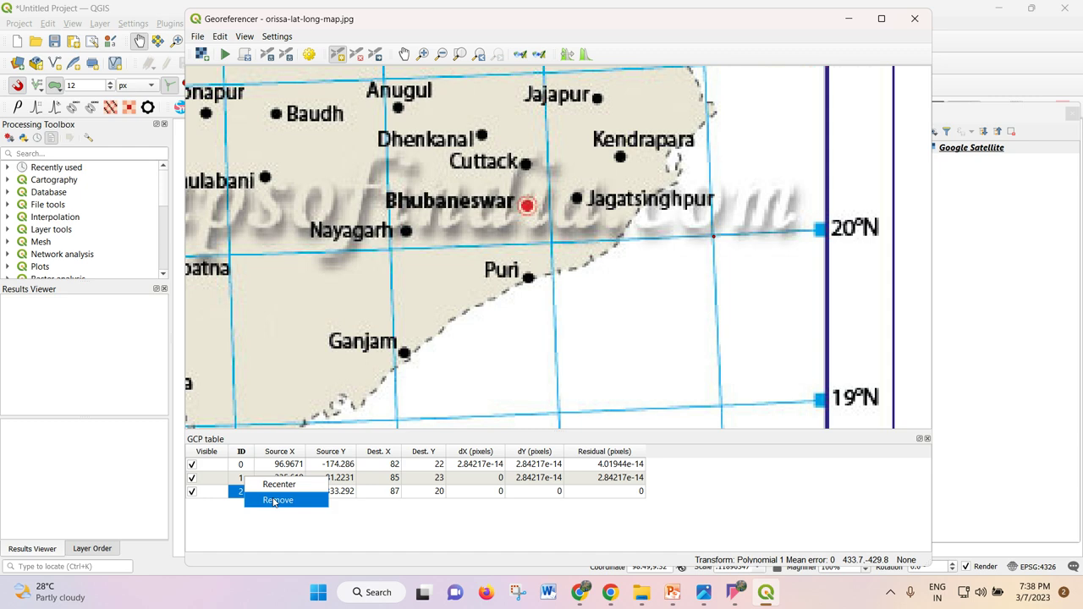
left_click(276, 501)
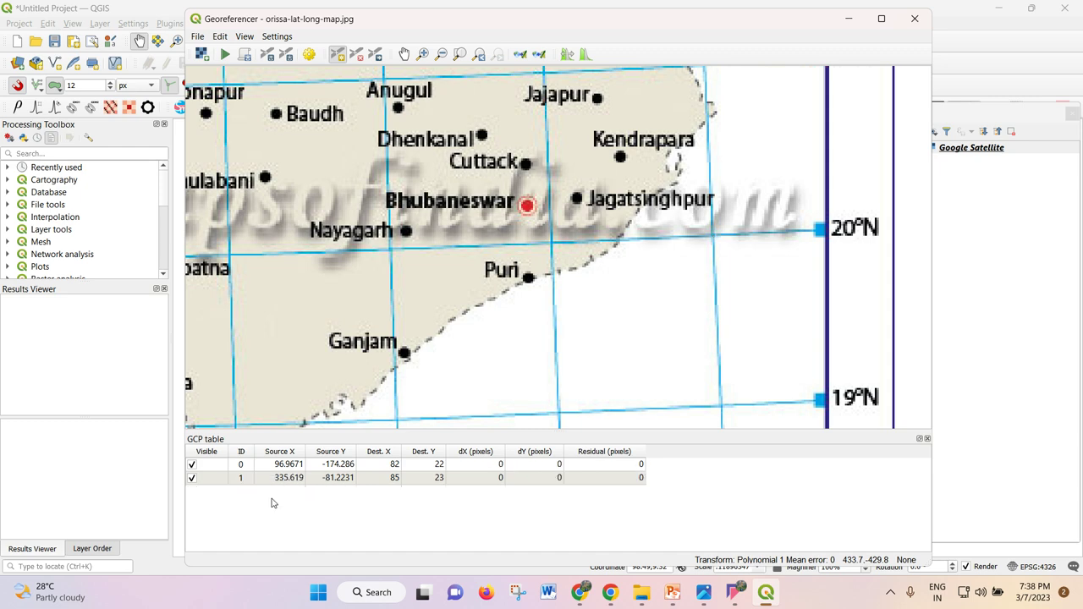
scroll(758, 292, "down", 1)
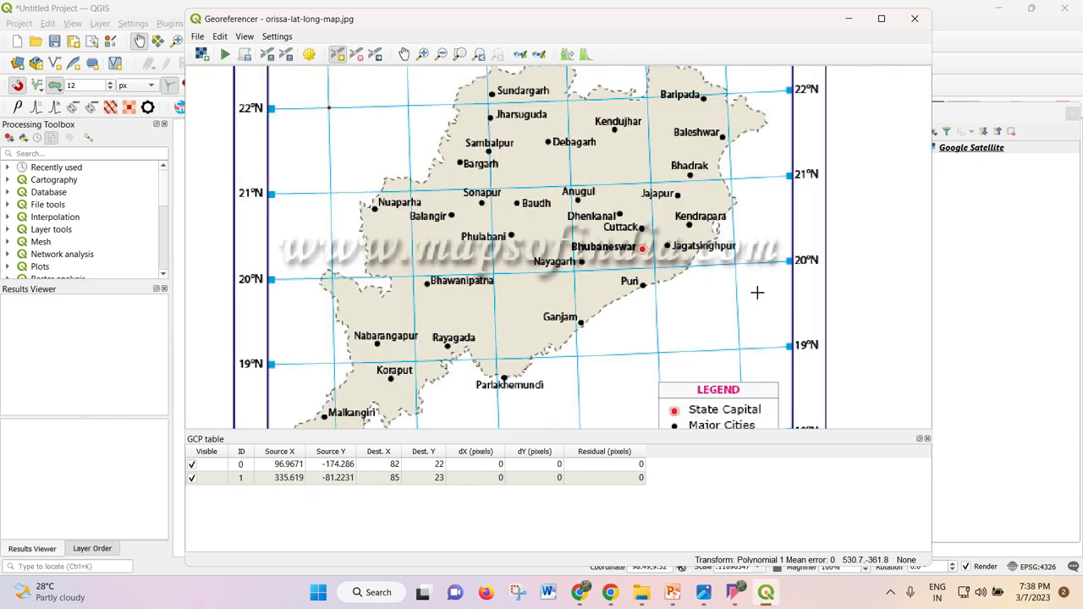
scroll(735, 181, "down", 2)
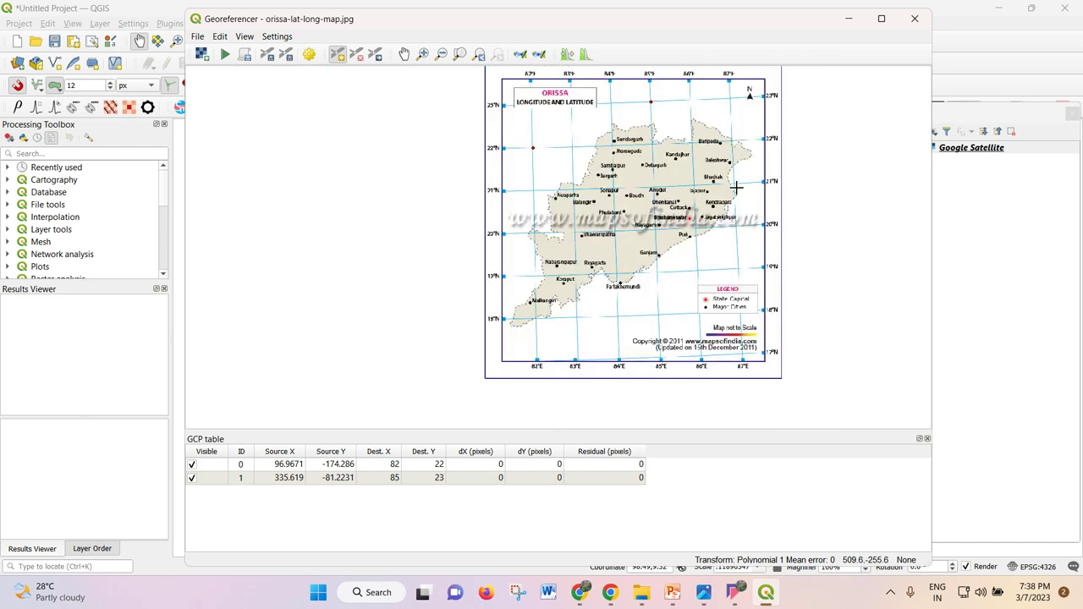
- Add a control point at the 86°E and 18°N grid crossing beside the legend box with X/East 86 and Y/North 18
scroll(739, 182, "up", 2)
scroll(730, 132, "down", 1)
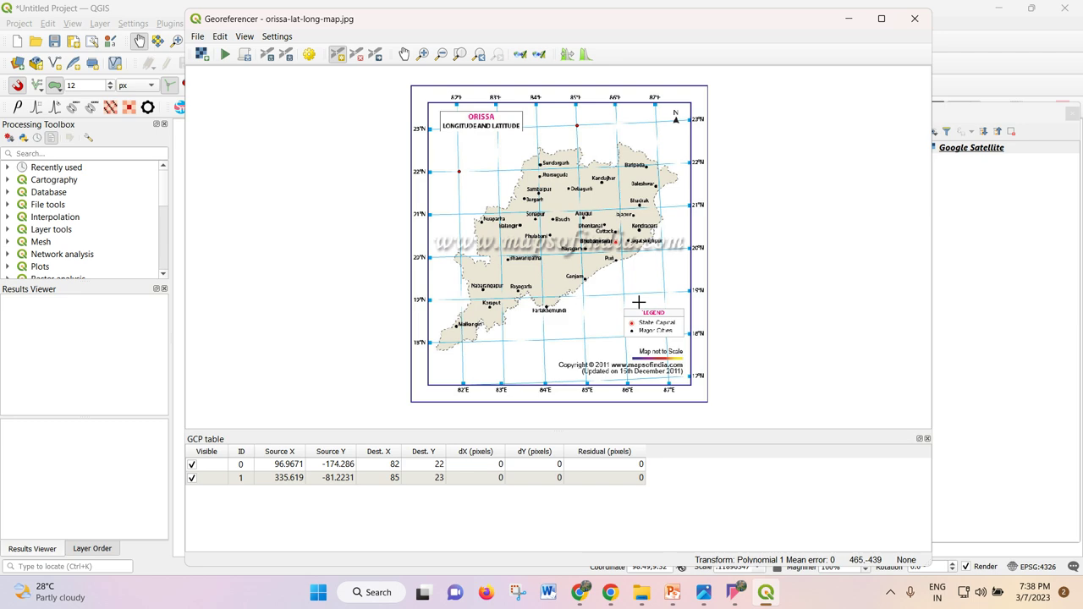
scroll(624, 292, "up", 1)
scroll(643, 288, "down", 1)
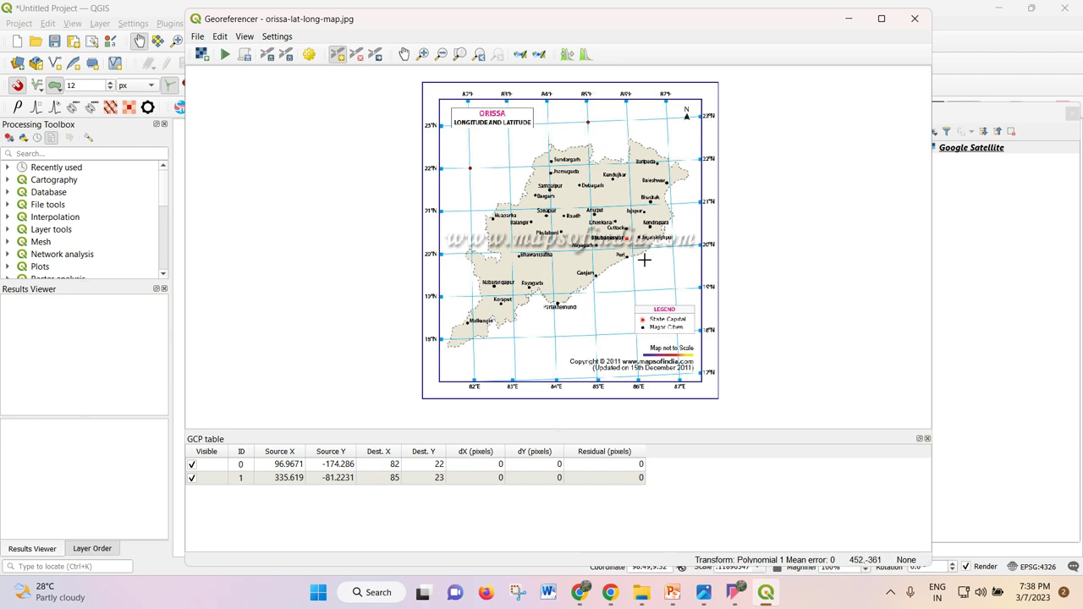
scroll(641, 119, "up", 1)
scroll(641, 119, "down", 2)
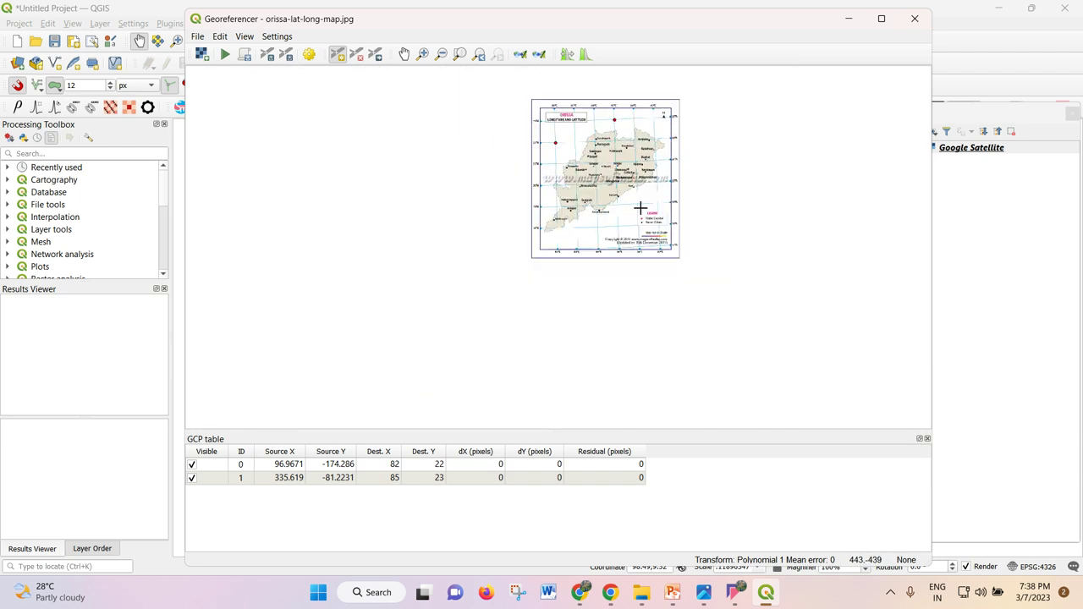
scroll(640, 208, "up", 1)
scroll(634, 189, "up", 1)
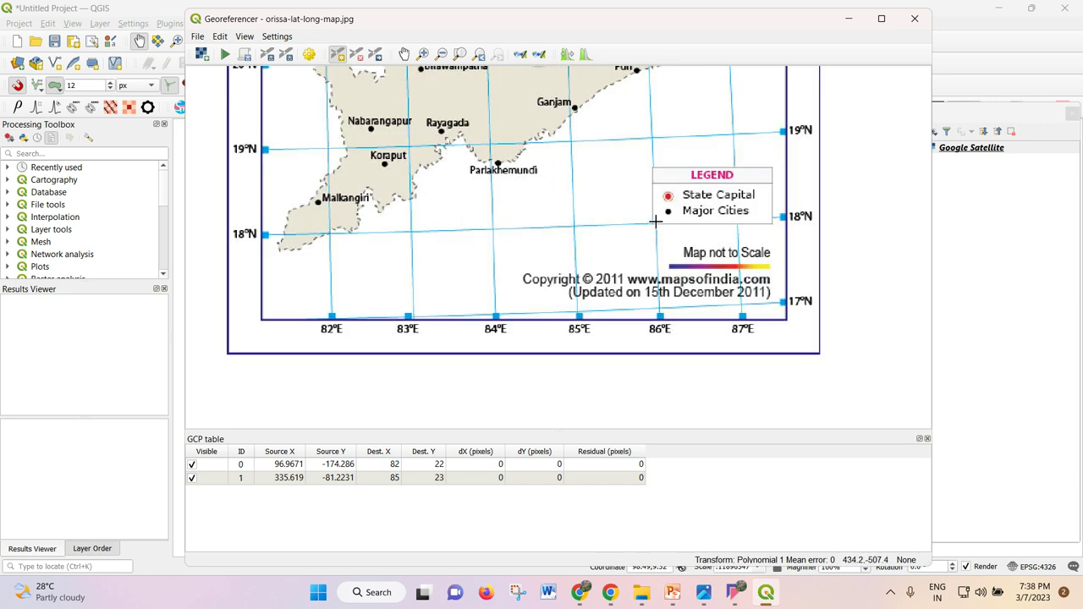
scroll(656, 221, "up", 1)
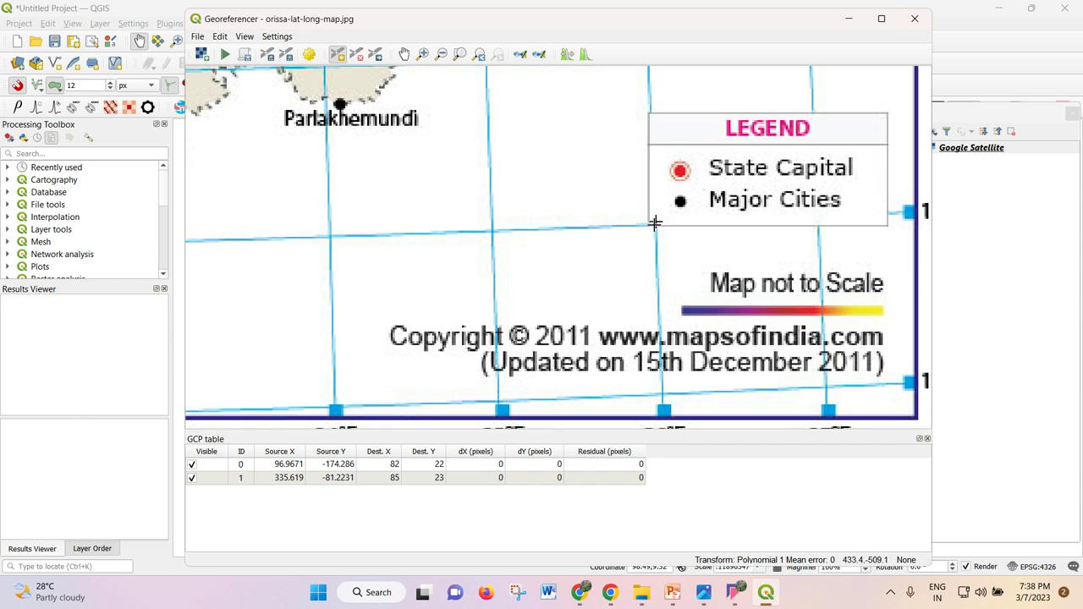
left_click(655, 223)
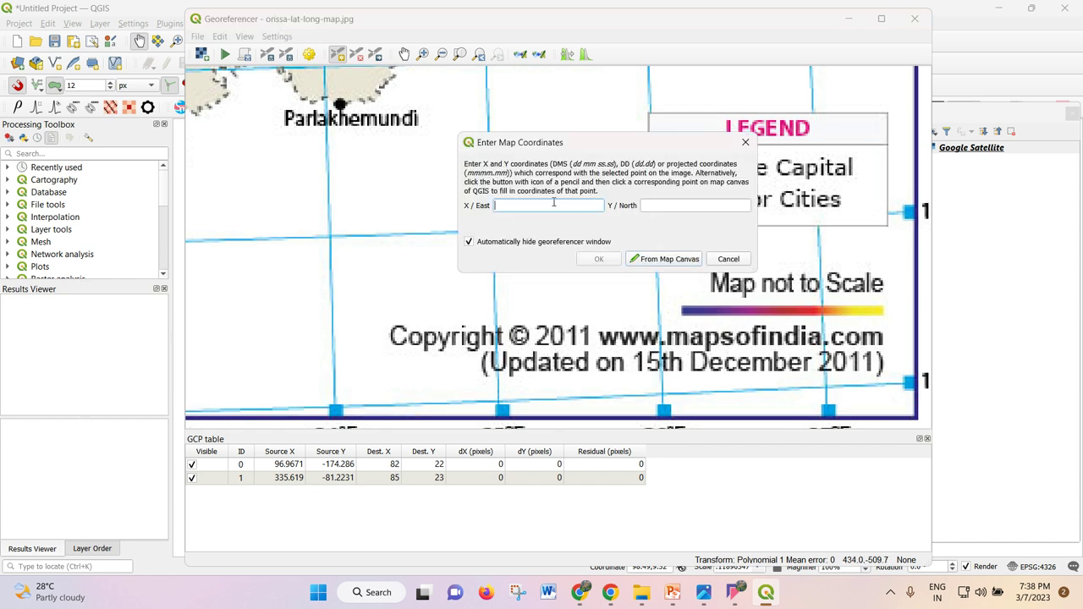
left_click(652, 204)
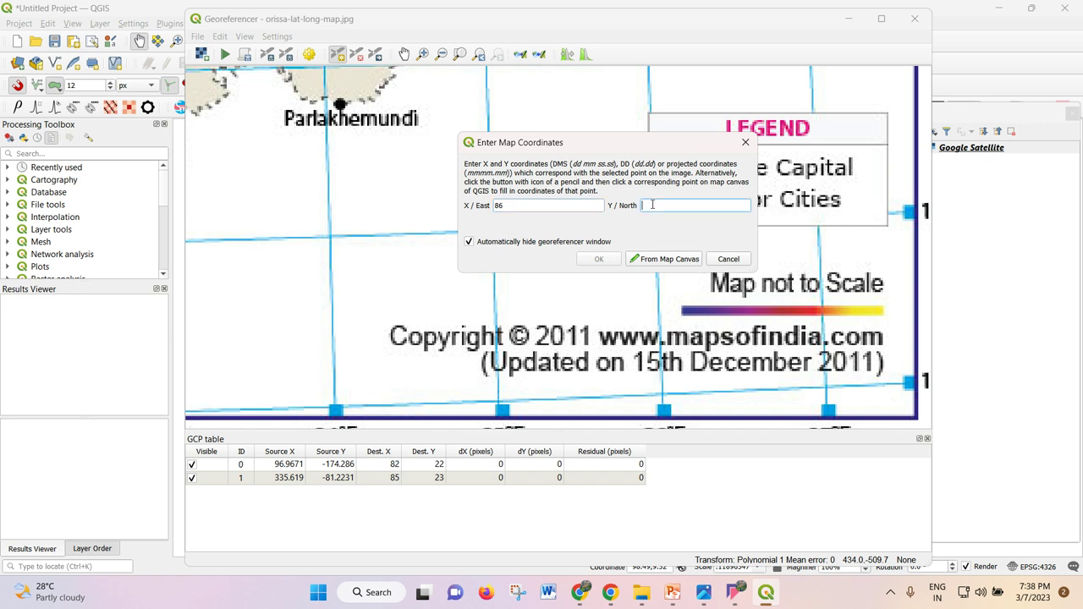
type("18")
left_click(599, 260)
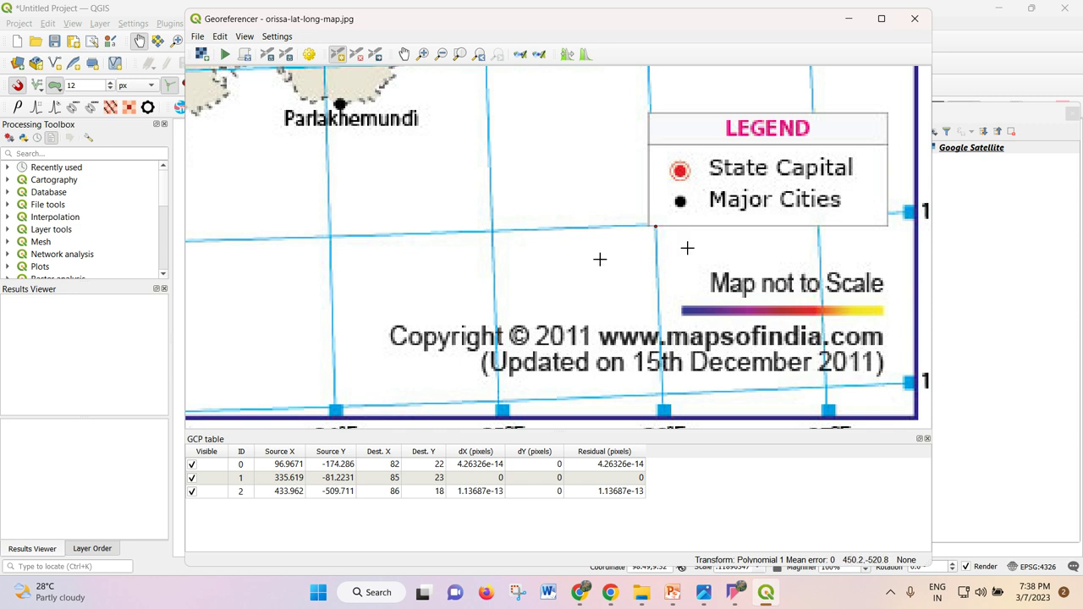
- Add a control point at the 18°N grid crossing south of Malkangiri with X/East 83 and Y/North 18
scroll(686, 245, "down", 1)
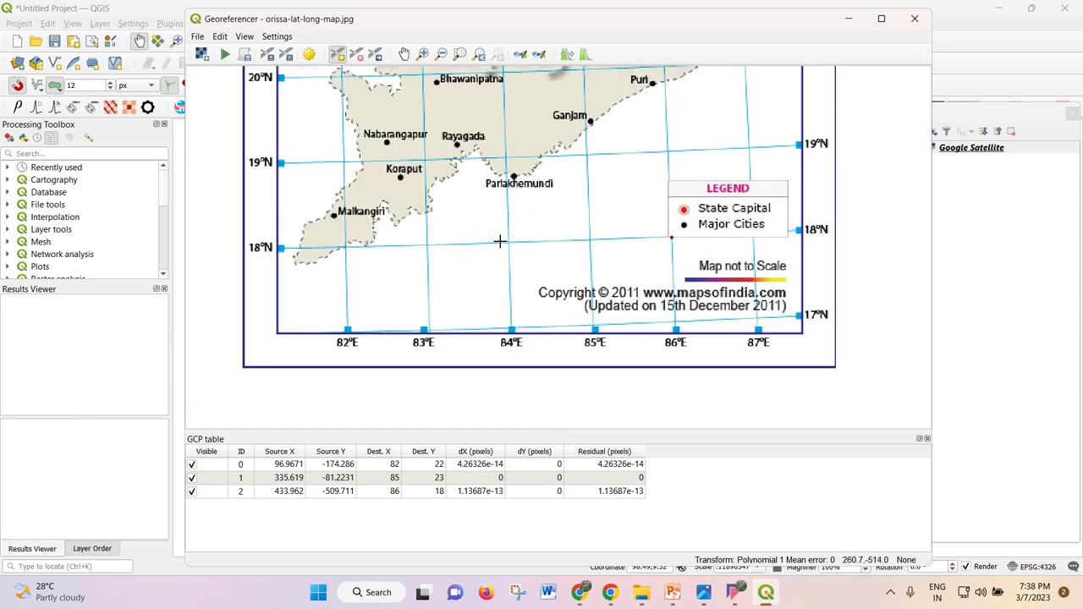
scroll(505, 242, "up", 1)
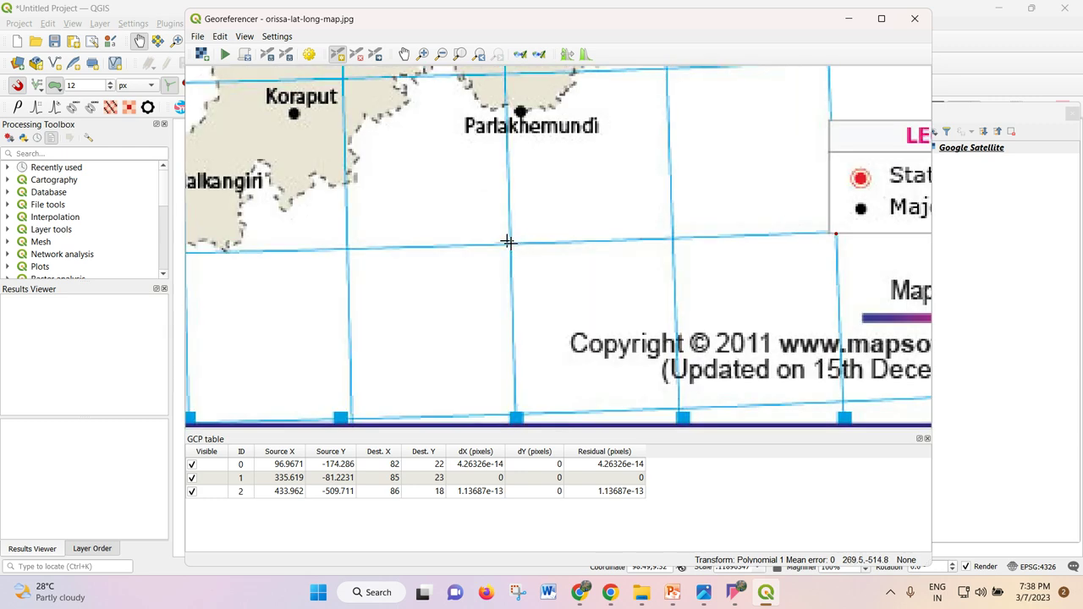
scroll(372, 244, "down", 1)
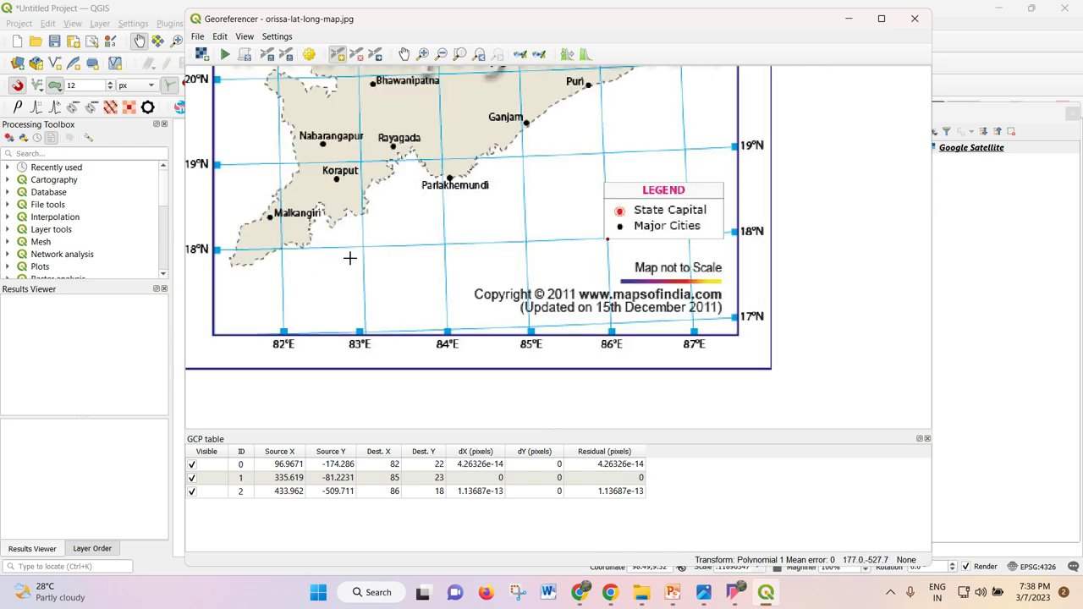
scroll(273, 248, "up", 1)
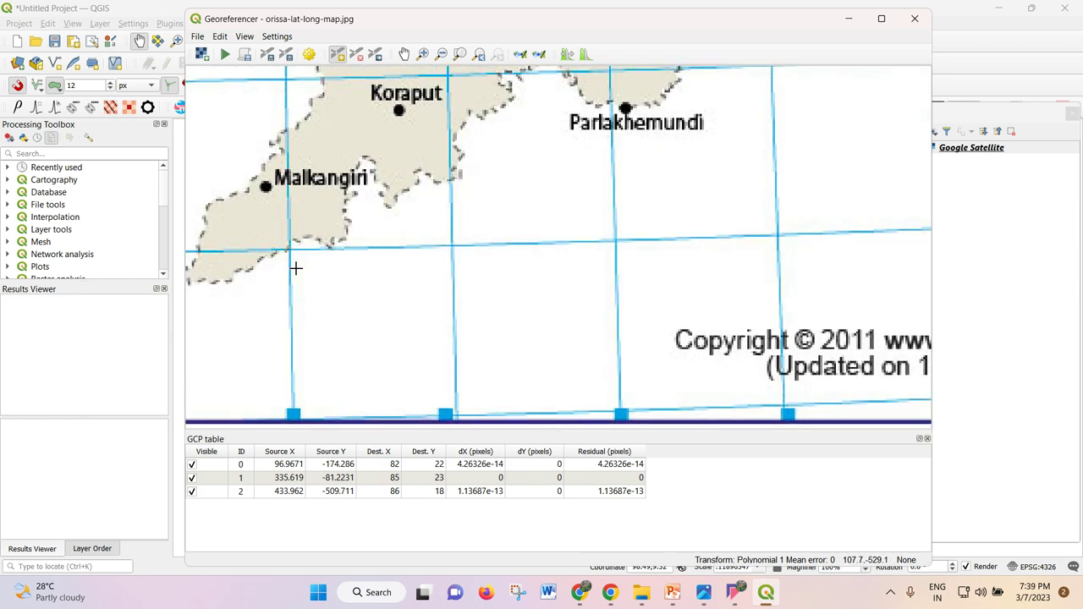
scroll(295, 266, "down", 1)
scroll(282, 261, "up", 1)
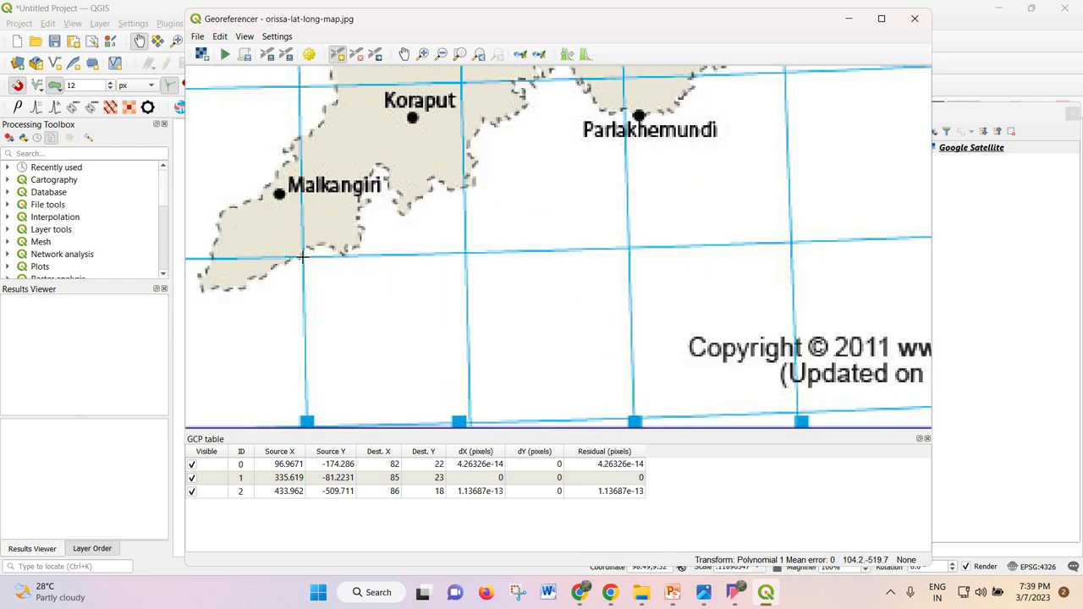
scroll(303, 257, "up", 2)
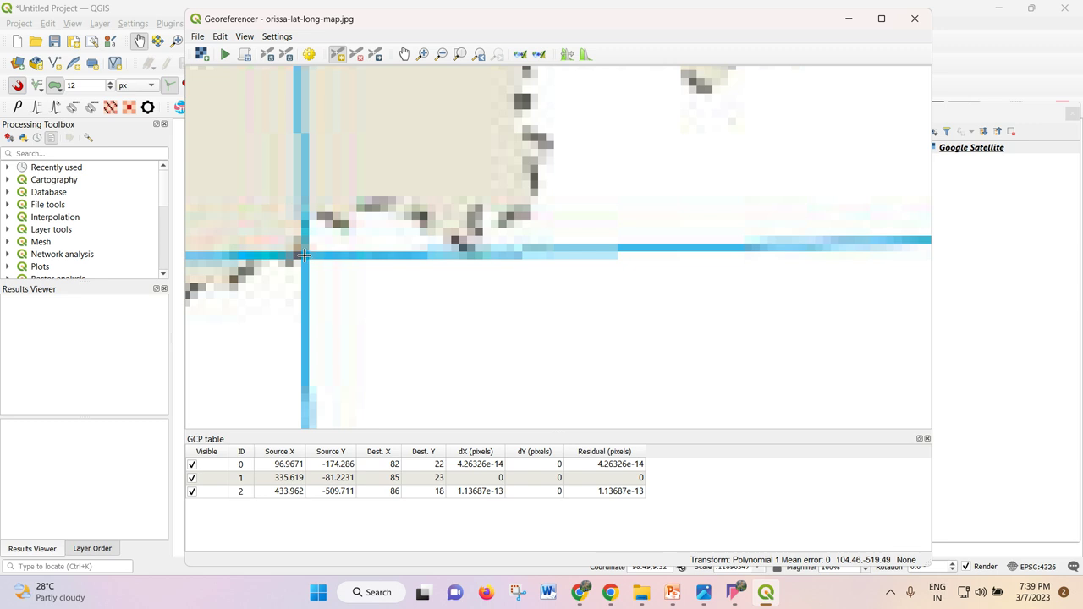
left_click(304, 254)
left_click(518, 205)
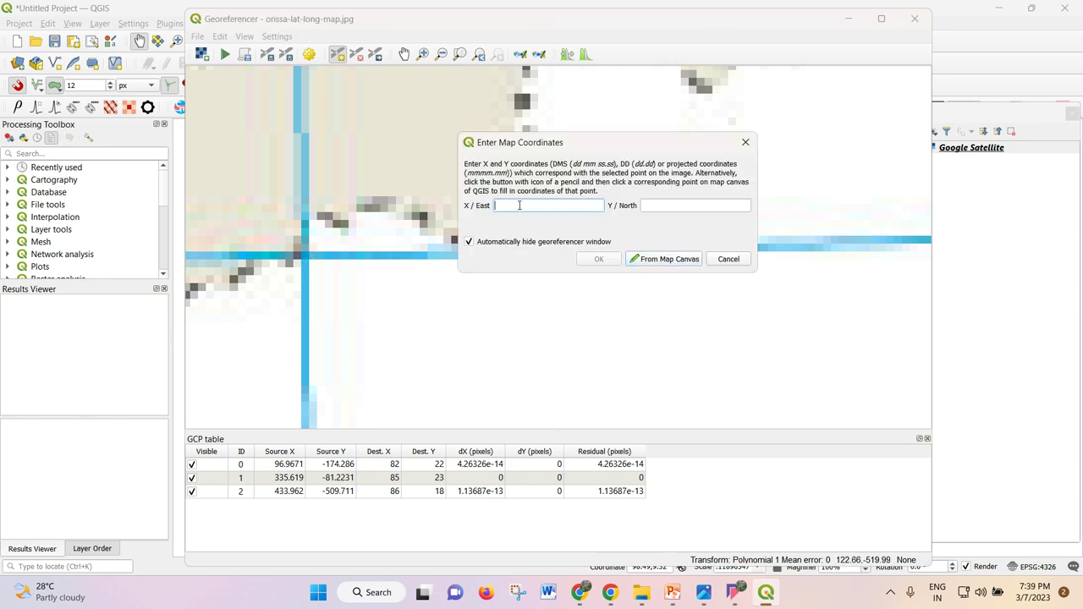
left_click(669, 205)
type("18")
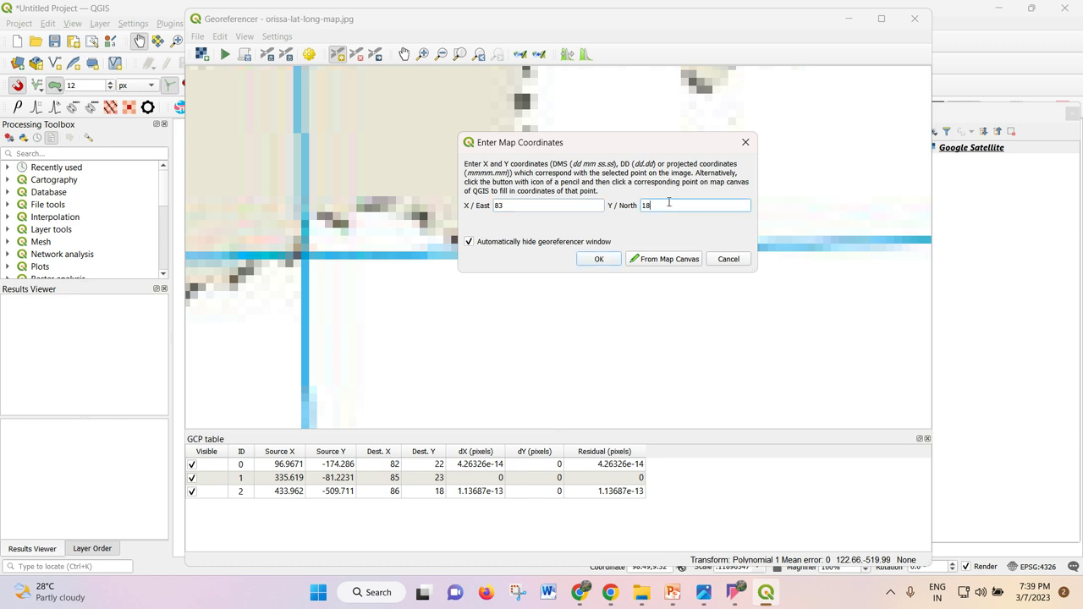
left_click(599, 260)
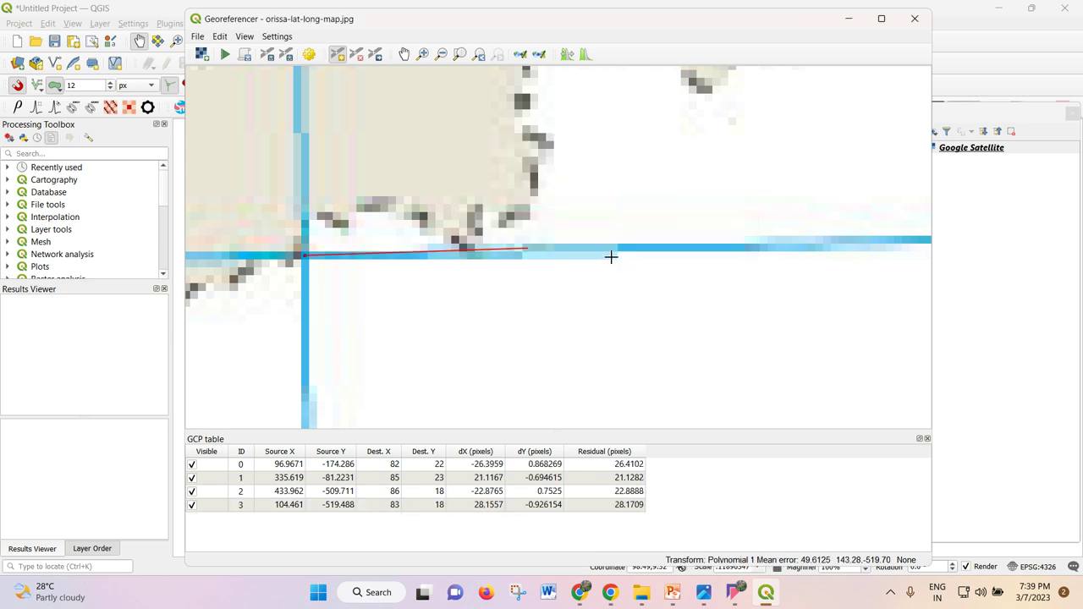
- Check the residual lines along 18°N and remove the two control points with Y/North 18 from the GCP table
scroll(611, 256, "down", 1)
scroll(622, 254, "down", 2)
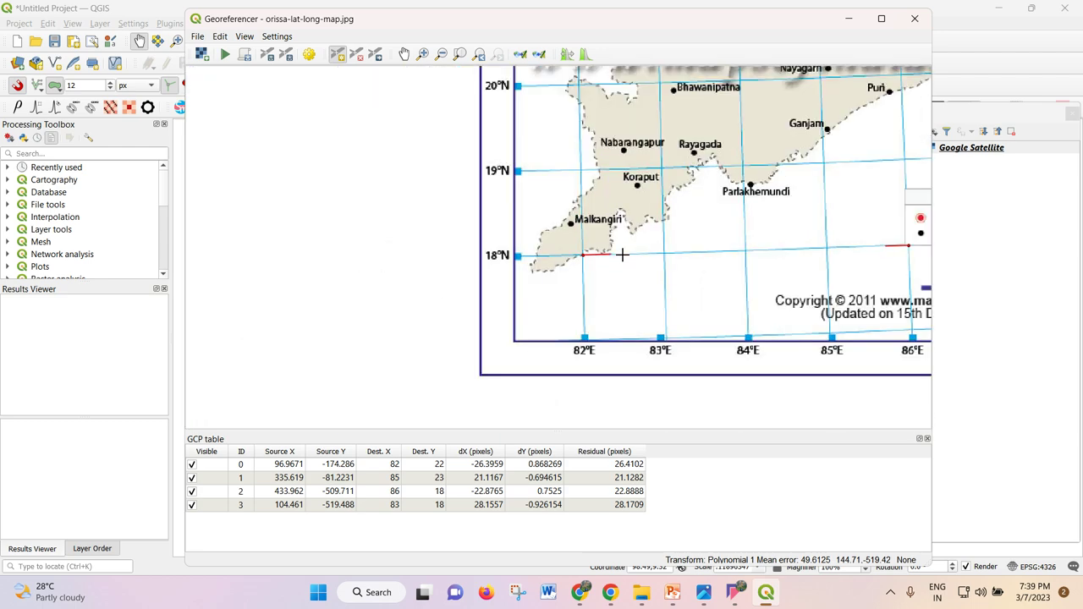
scroll(665, 290, "down", 1)
scroll(750, 259, "up", 4)
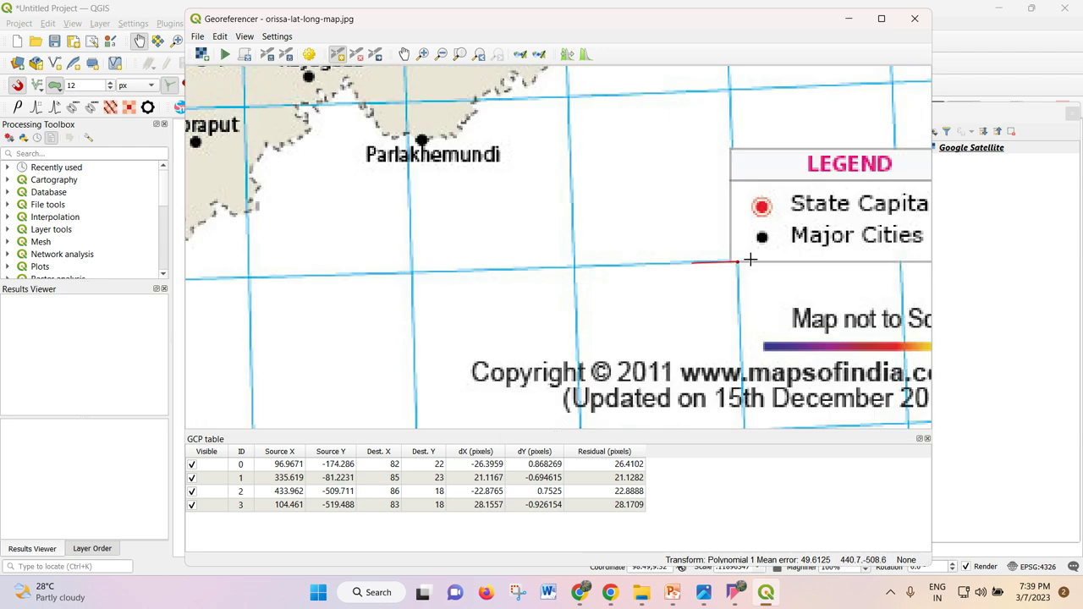
scroll(718, 268, "down", 4)
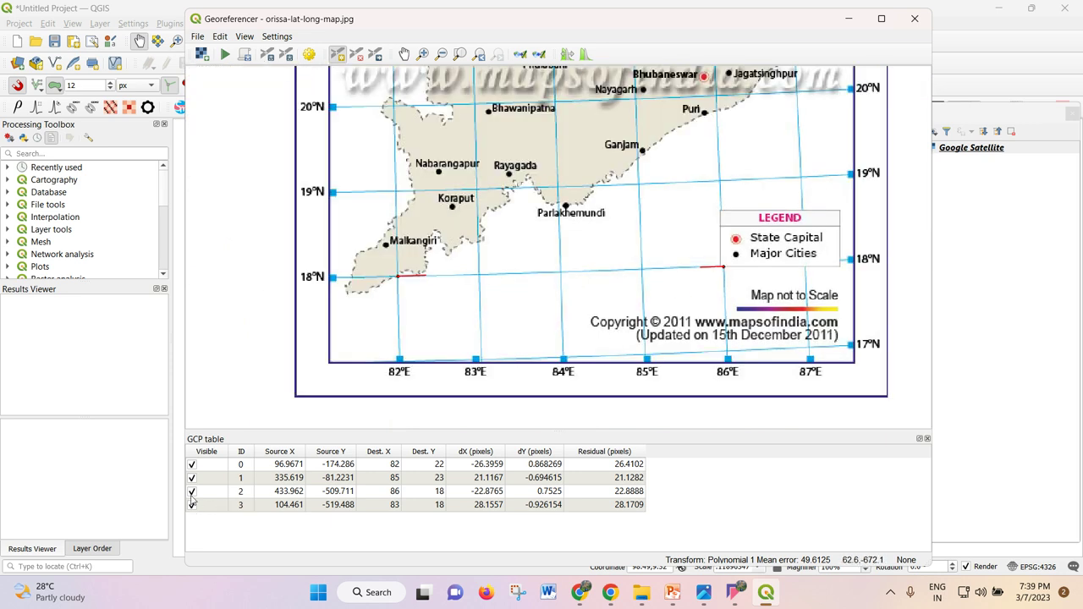
right_click(294, 496)
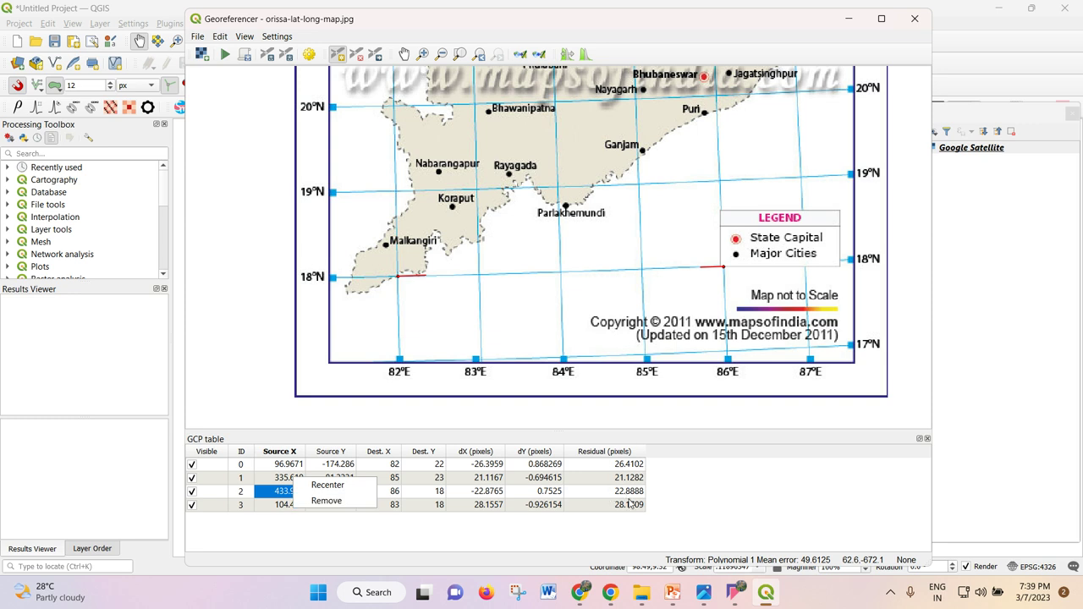
left_click(320, 501)
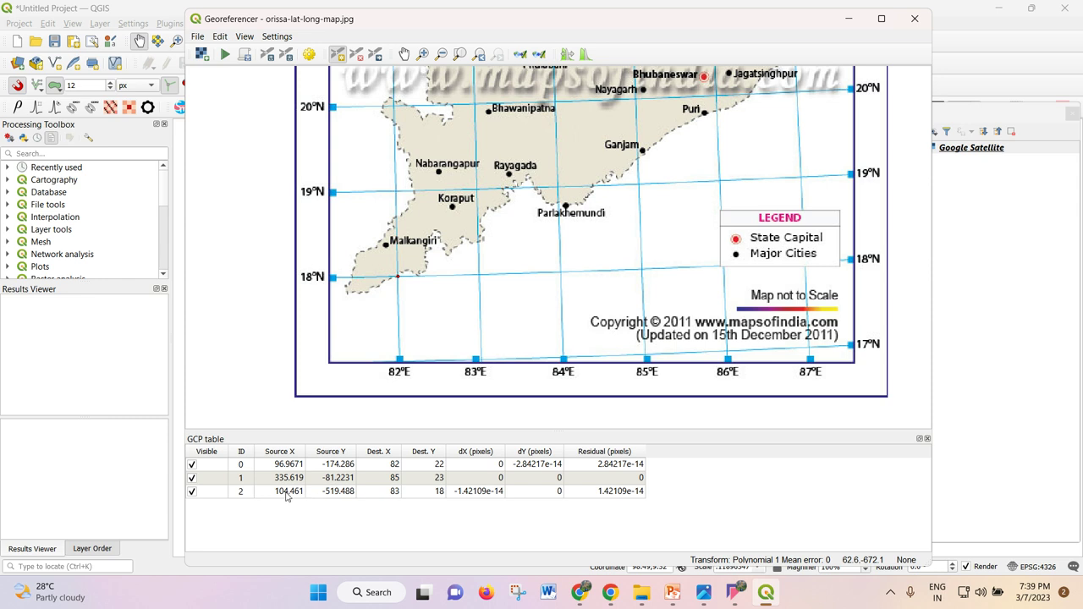
right_click(286, 497)
left_click(321, 502)
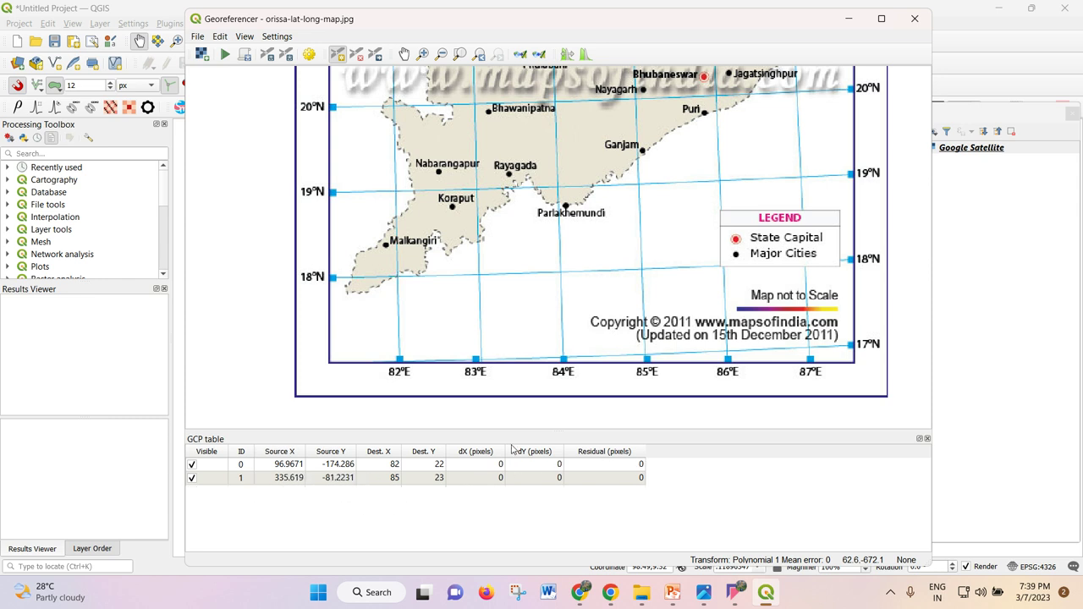
- Add a control point at the 87°E and 22°N grid crossing near Baripada with X/East 87 and Y/North 22
scroll(433, 275, "down", 1)
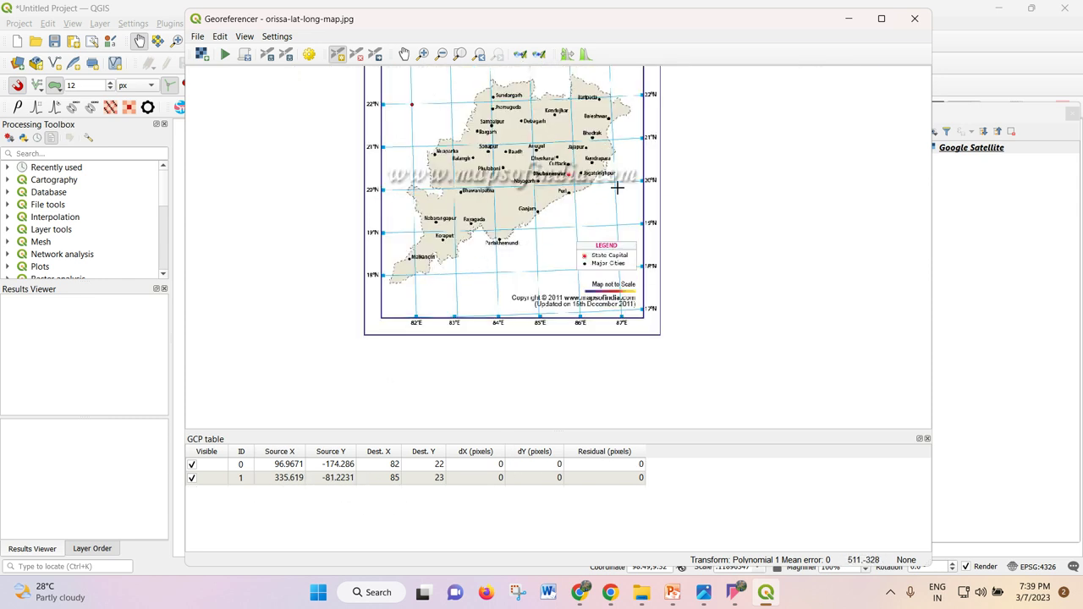
scroll(623, 317, "up", 2)
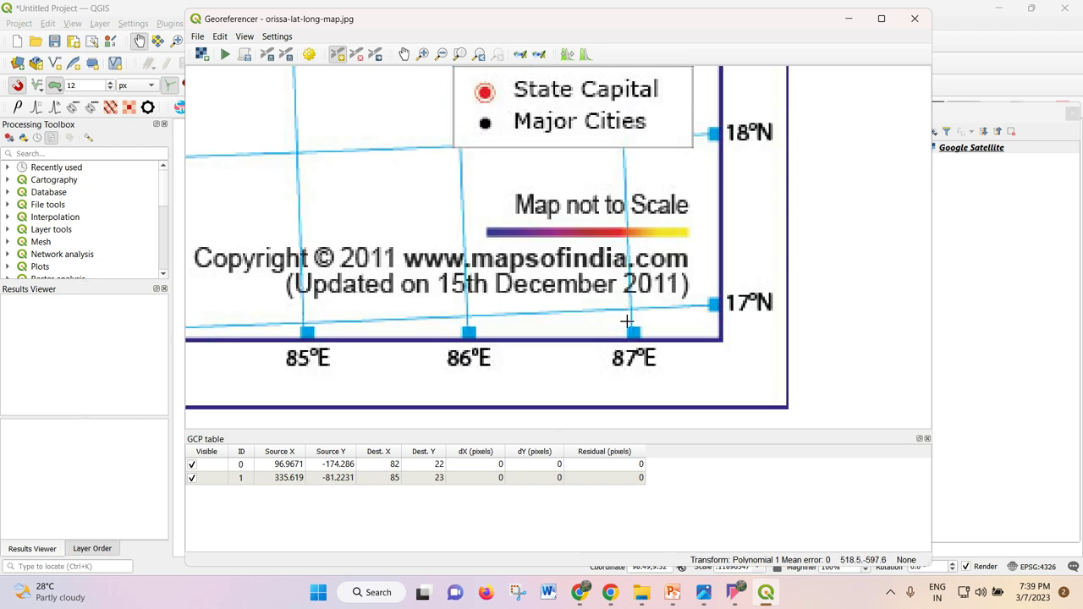
scroll(635, 315, "down", 1)
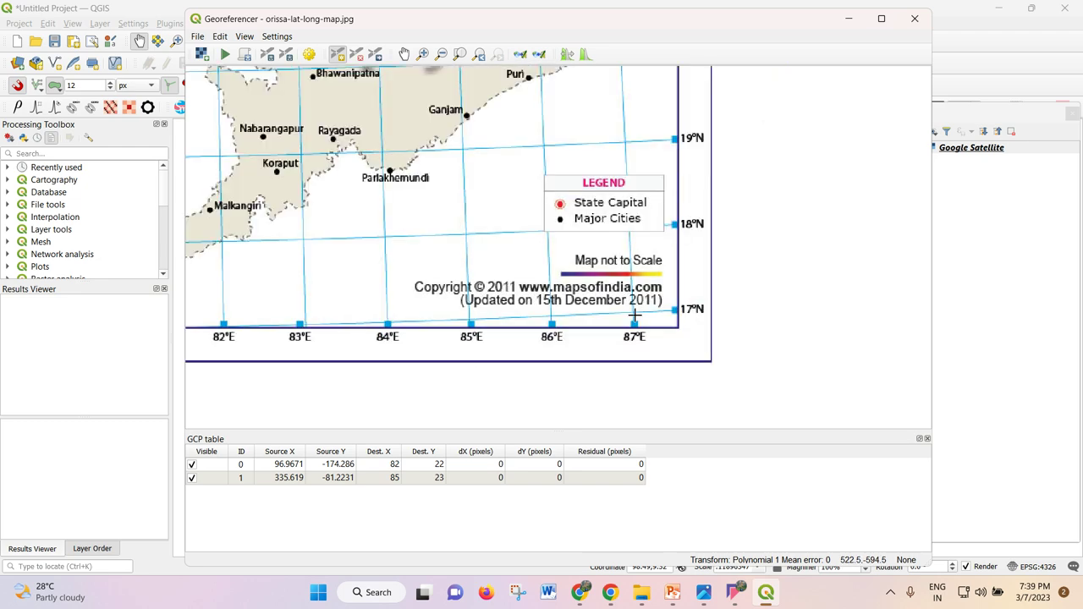
scroll(480, 242, "down", 2)
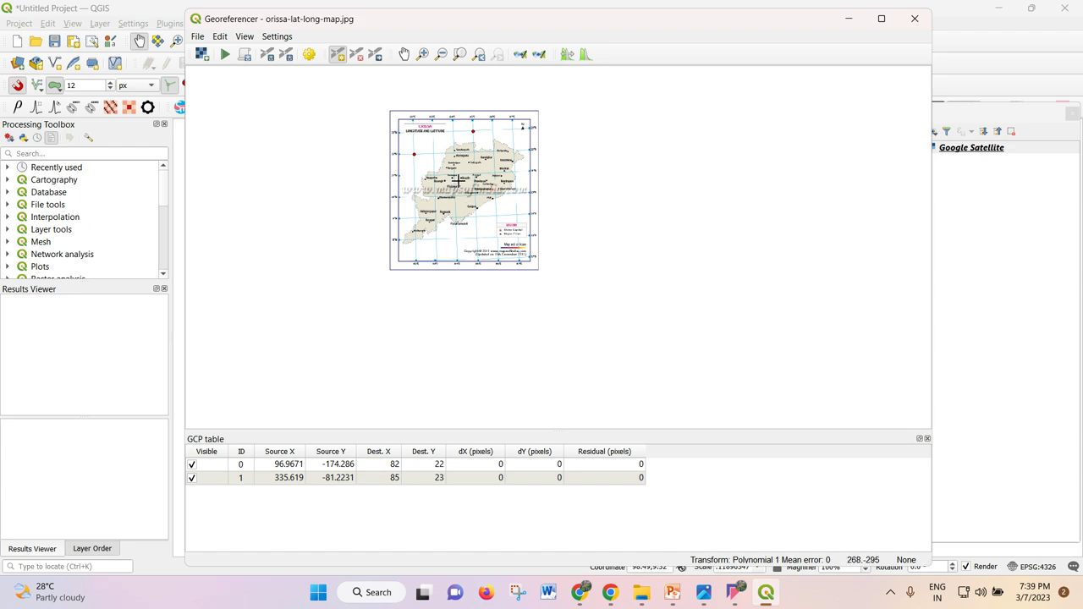
scroll(482, 138, "up", 3)
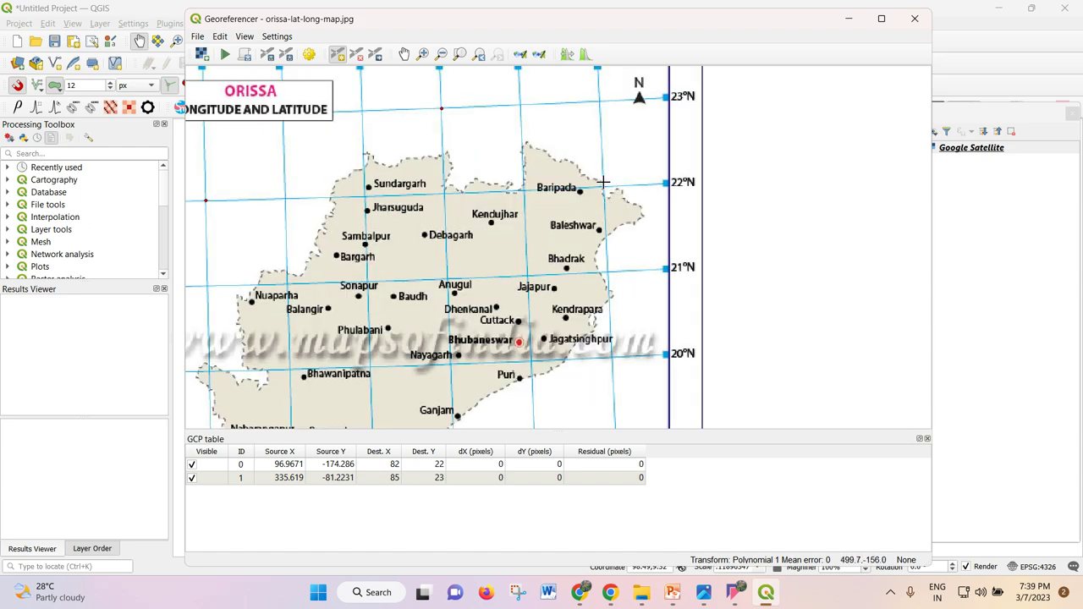
scroll(602, 194, "down", 2)
scroll(608, 134, "up", 3)
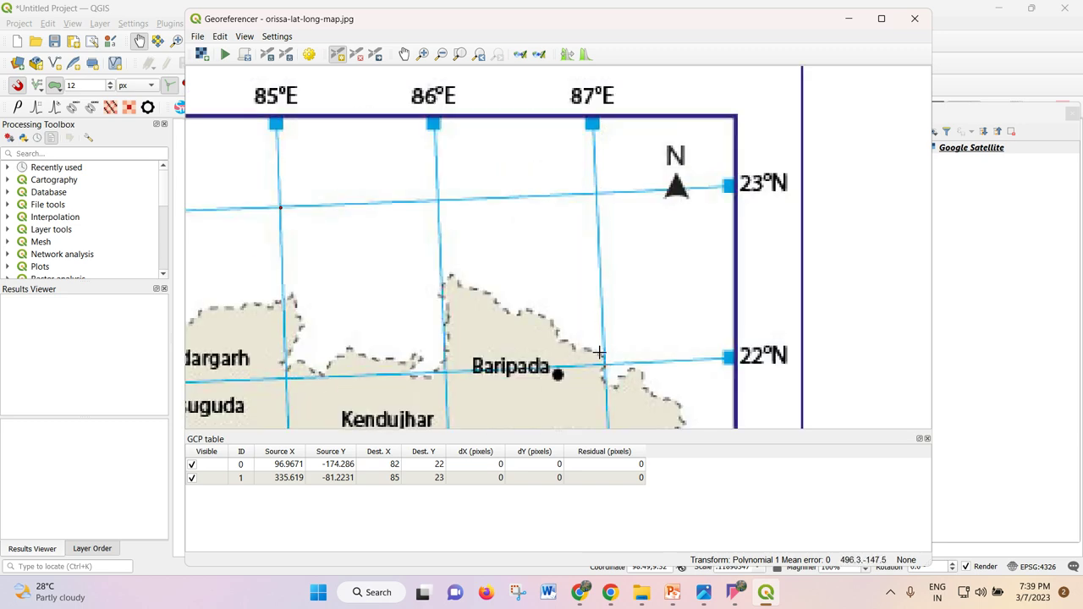
scroll(606, 370, "up", 1)
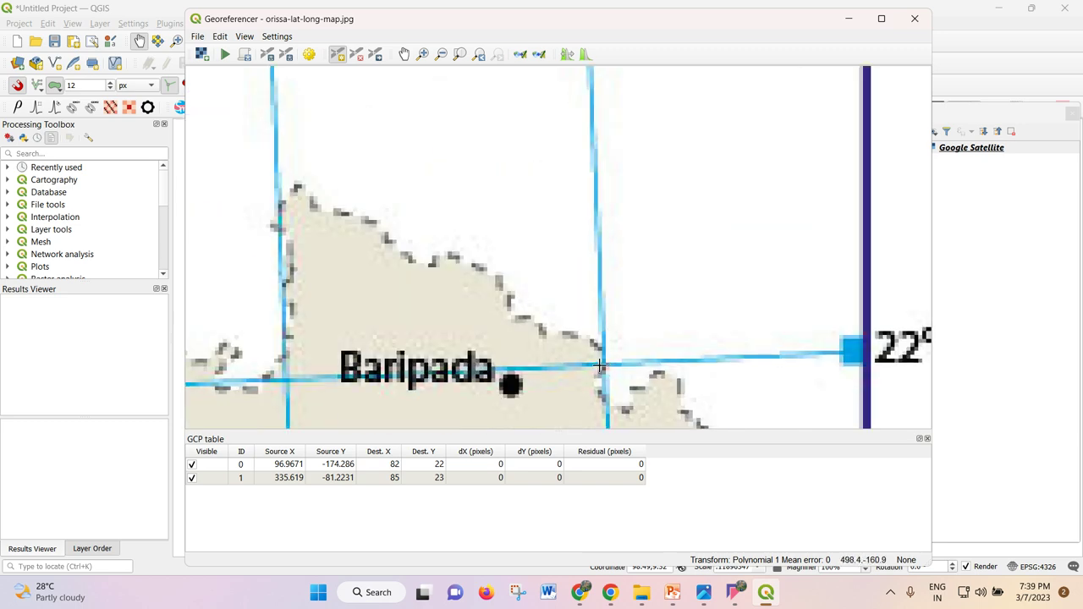
scroll(606, 370, "up", 1)
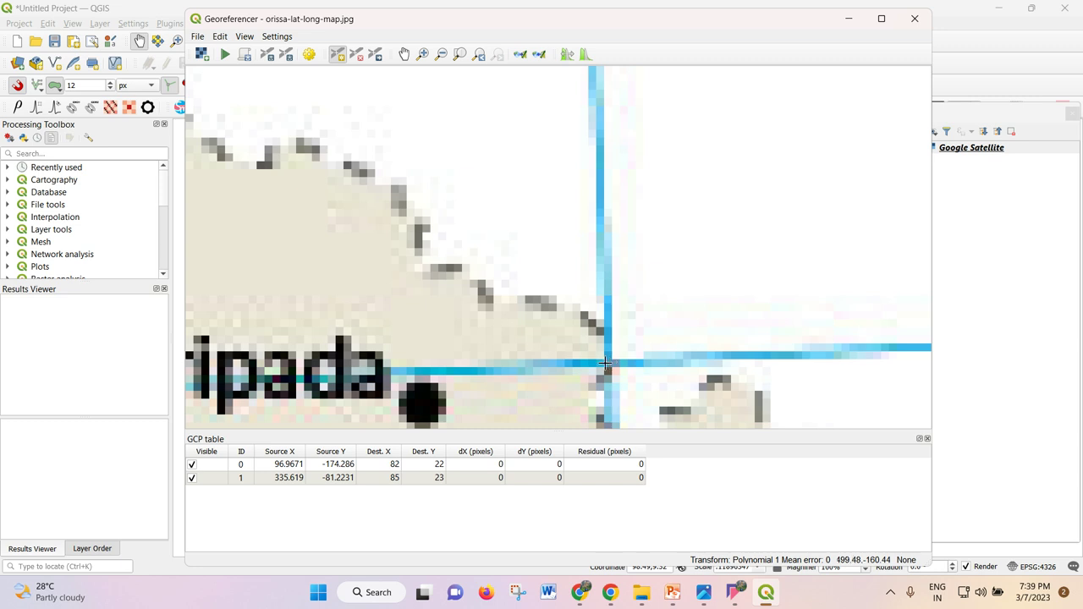
scroll(607, 363, "up", 1)
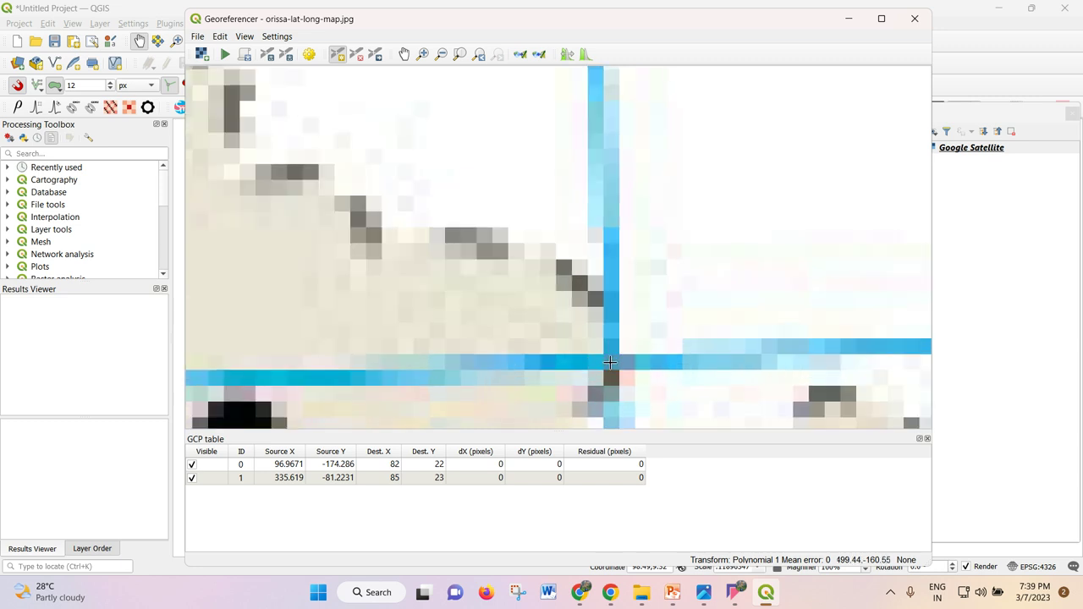
left_click(611, 362)
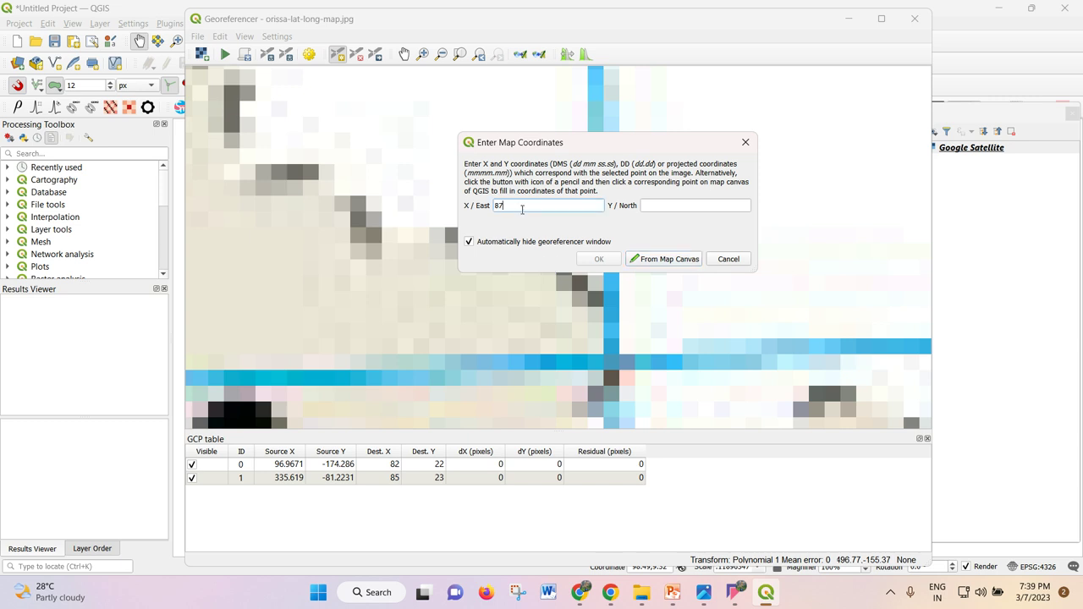
left_click(719, 209)
type("22")
left_click(595, 260)
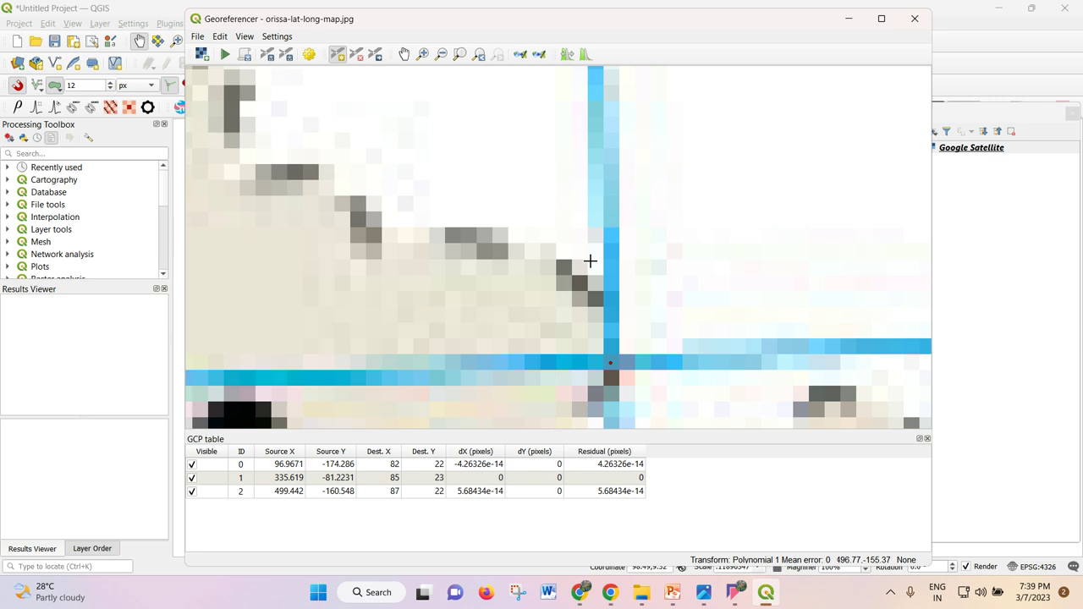
scroll(598, 260, "down", 4)
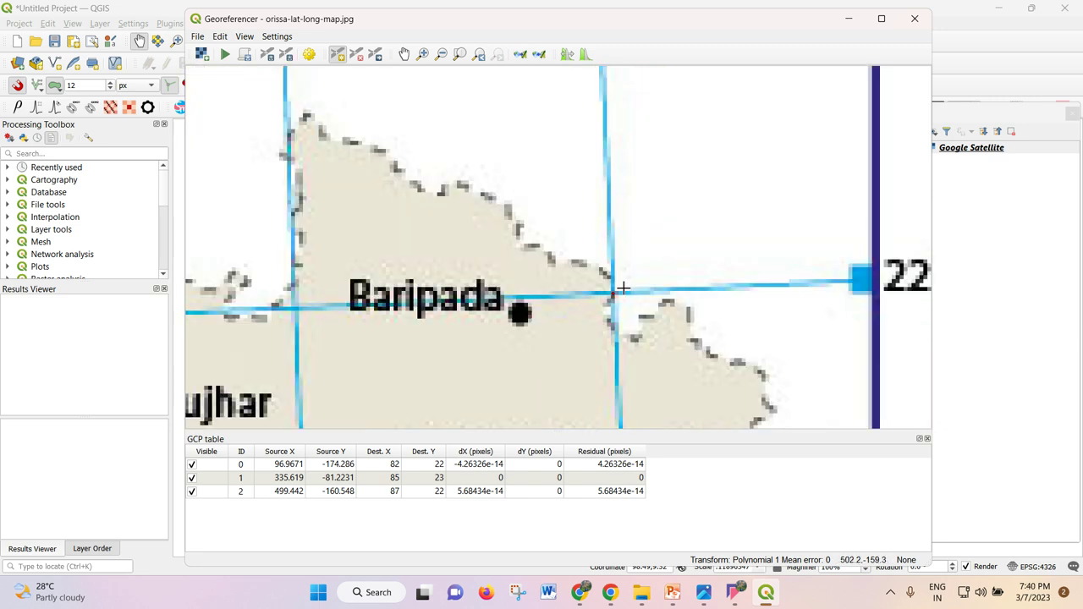
- Examine the graticule crossings in the southern and western parts of the map for the next control point
scroll(608, 292, "down", 3)
scroll(624, 204, "down", 1)
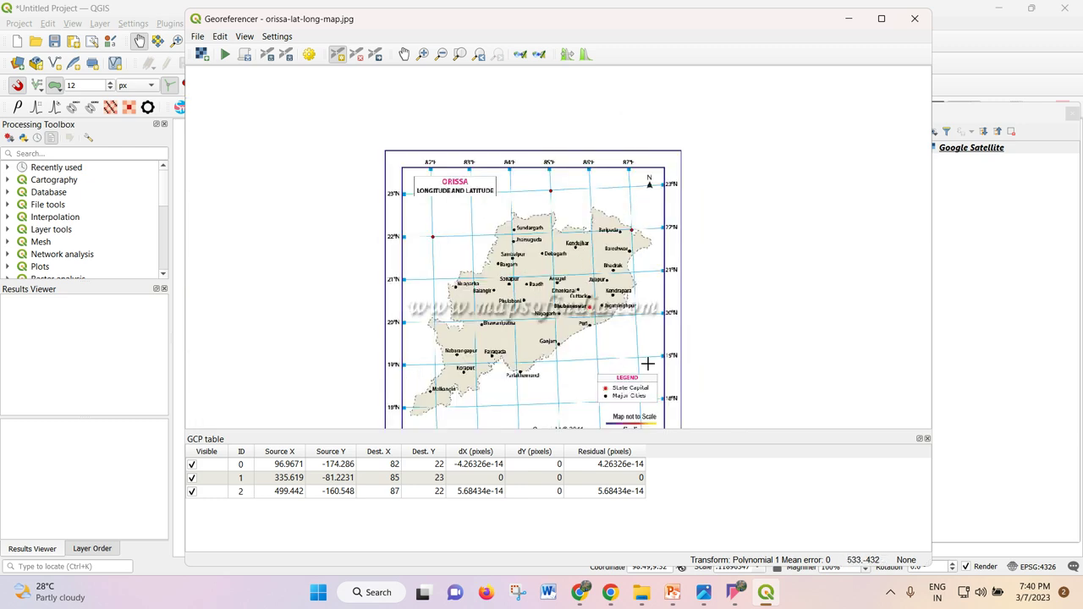
scroll(625, 336, "up", 1)
scroll(625, 336, "up", 1)
scroll(513, 235, "down", 1)
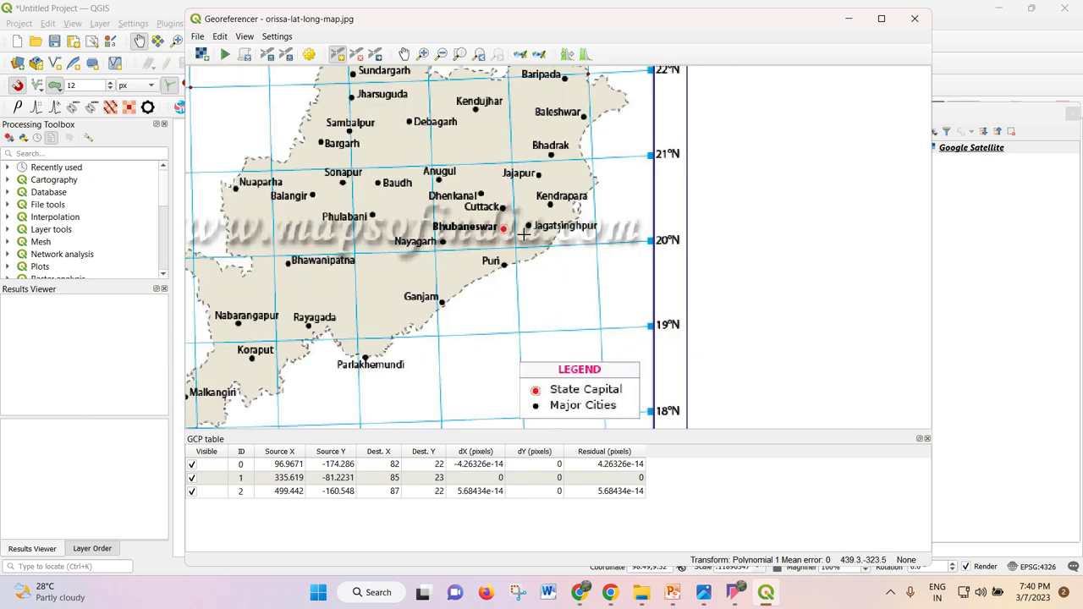
scroll(315, 252, "up", 2)
scroll(365, 240, "down", 1)
scroll(480, 257, "down", 2)
scroll(306, 271, "up", 2)
scroll(351, 258, "down", 1)
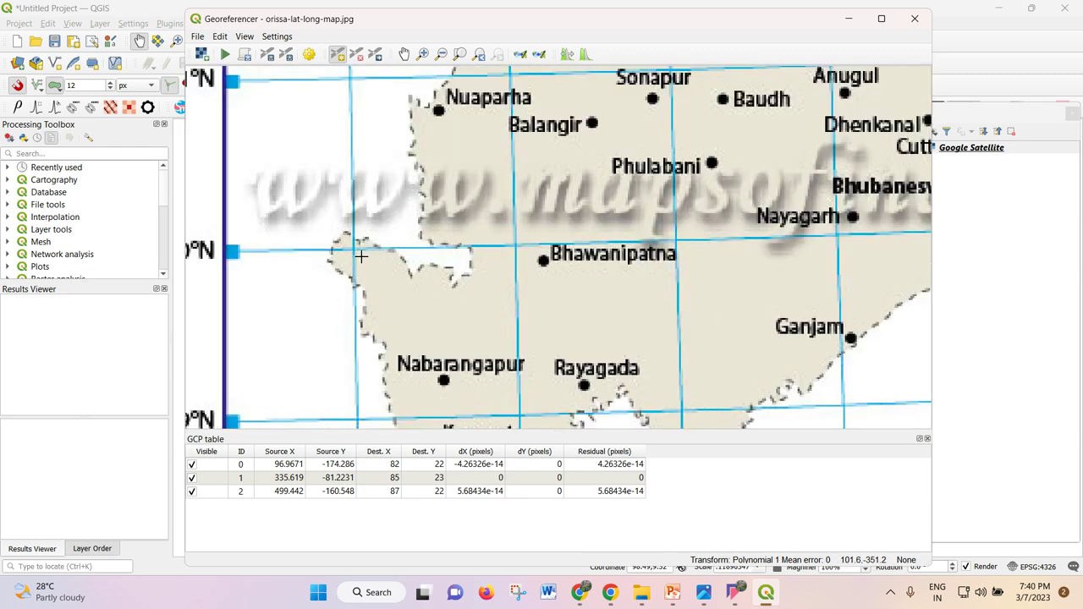
scroll(506, 253, "up", 1)
scroll(507, 253, "down", 1)
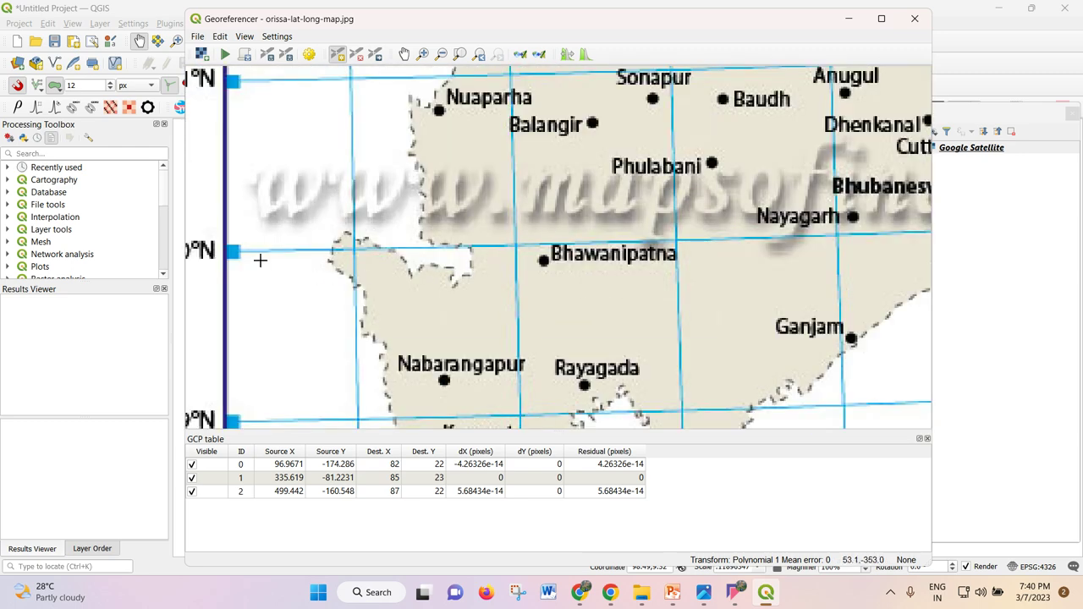
scroll(462, 230, "down", 1)
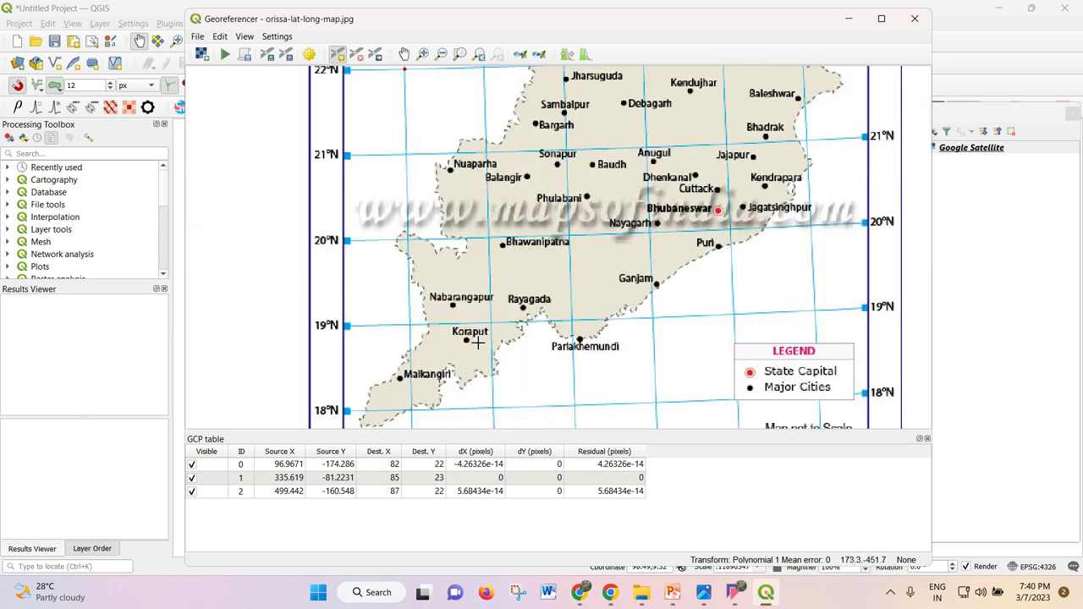
scroll(387, 323, "down", 1)
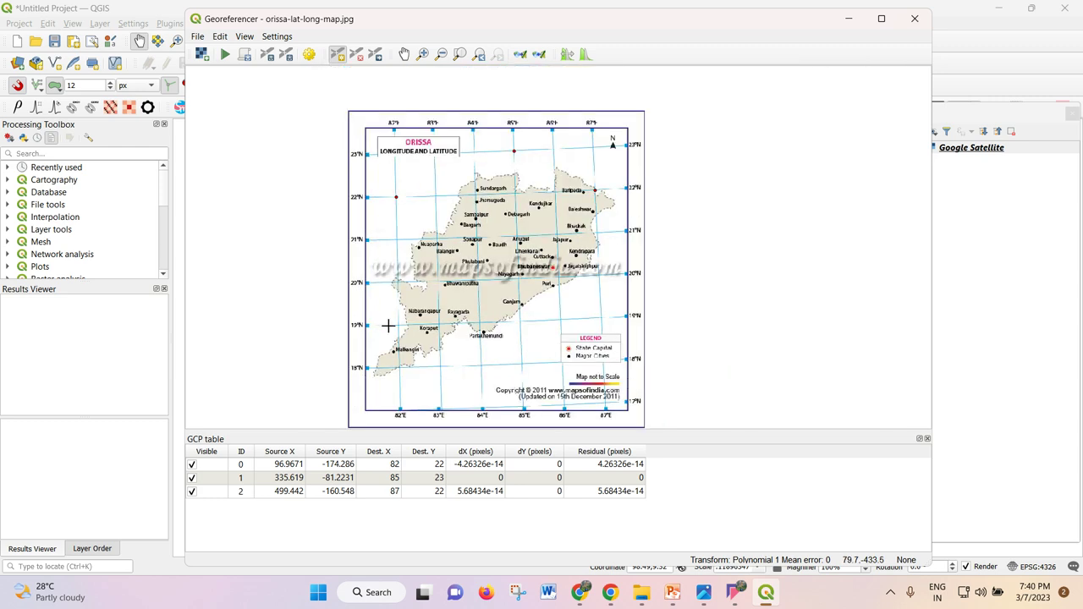
scroll(400, 362, "up", 1)
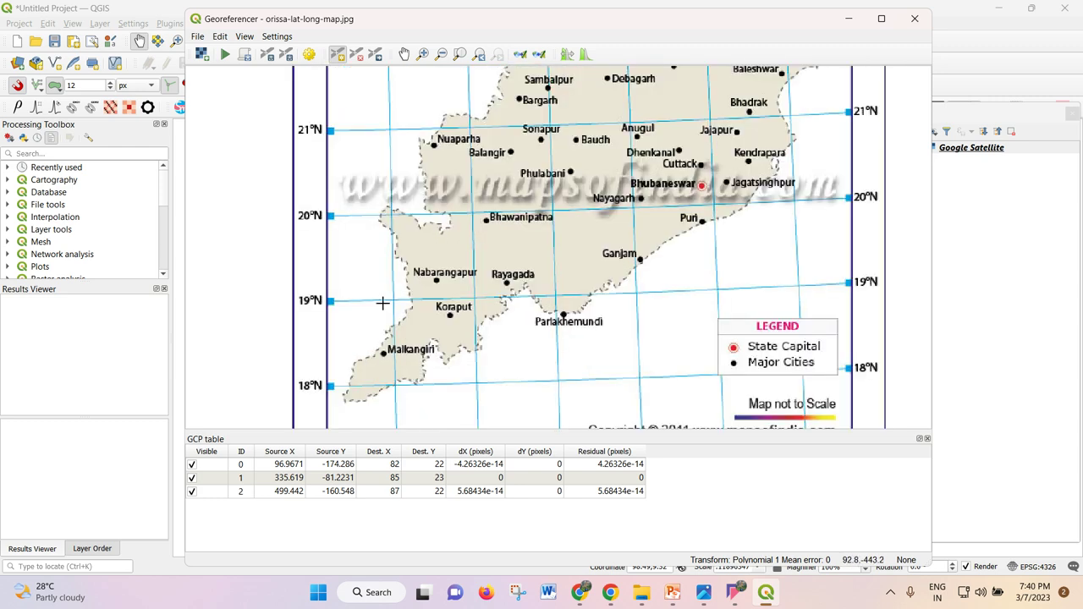
scroll(387, 290, "down", 1)
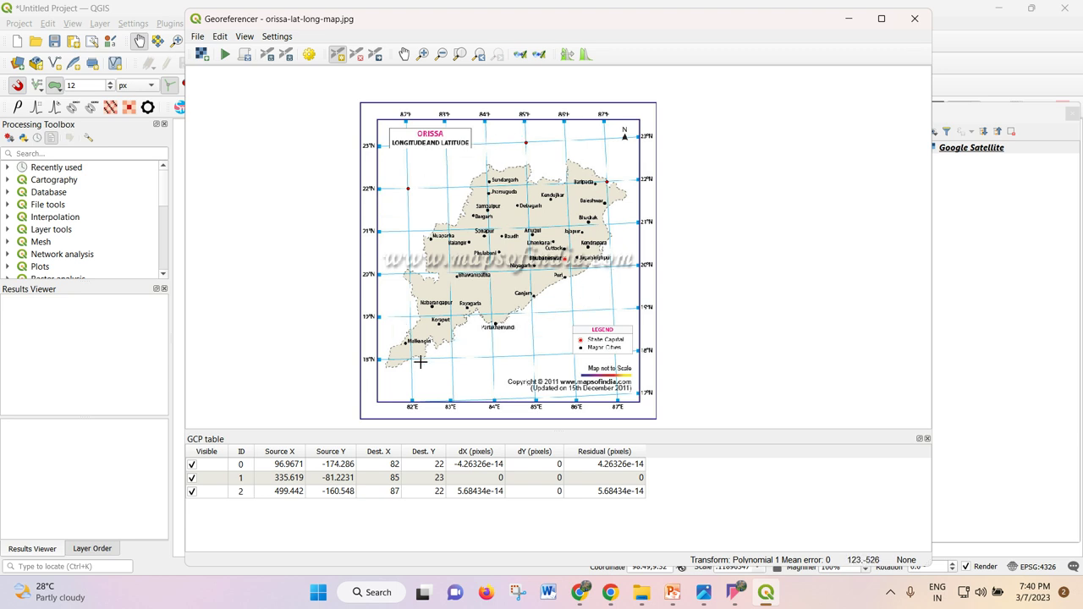
scroll(417, 326, "up", 1)
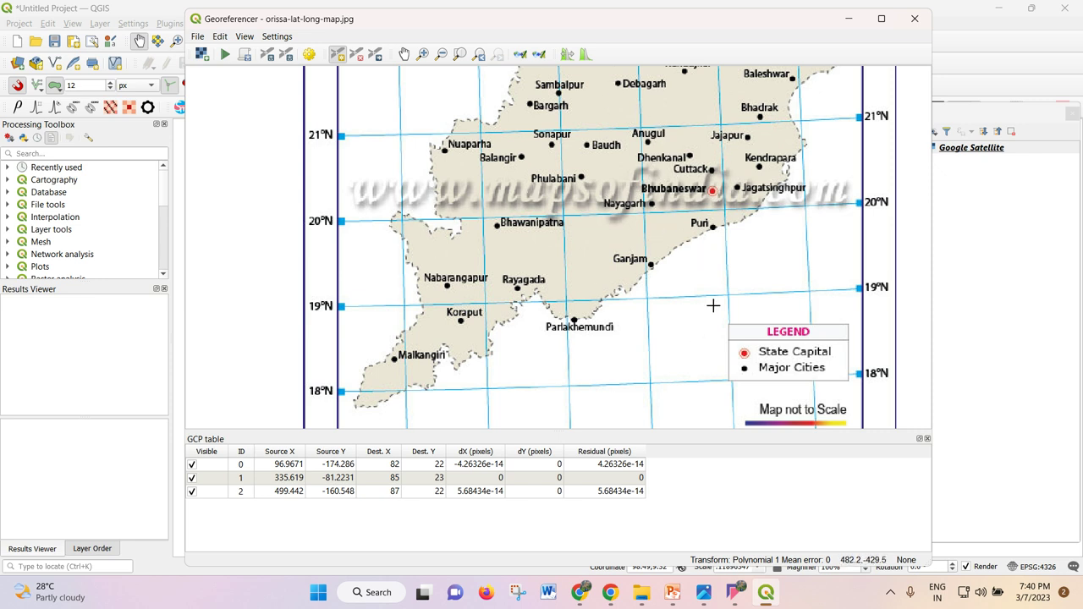
scroll(499, 315, "down", 2)
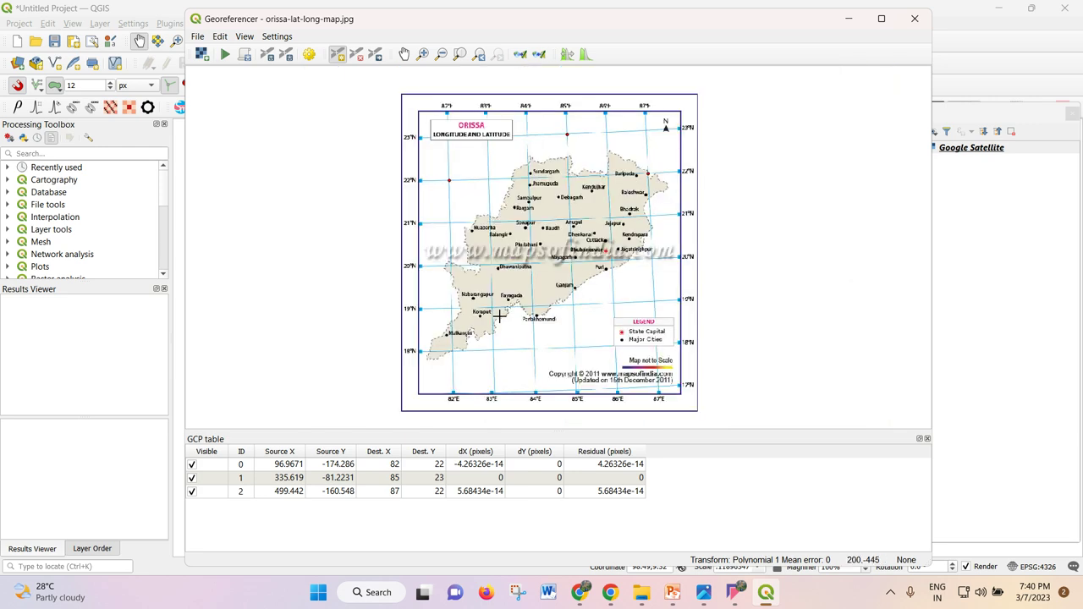
- Place a control point at the 83°E and 19°N grid crossing near Koraput and enter X/East 83 and Y/North 19
scroll(491, 314, "up", 2)
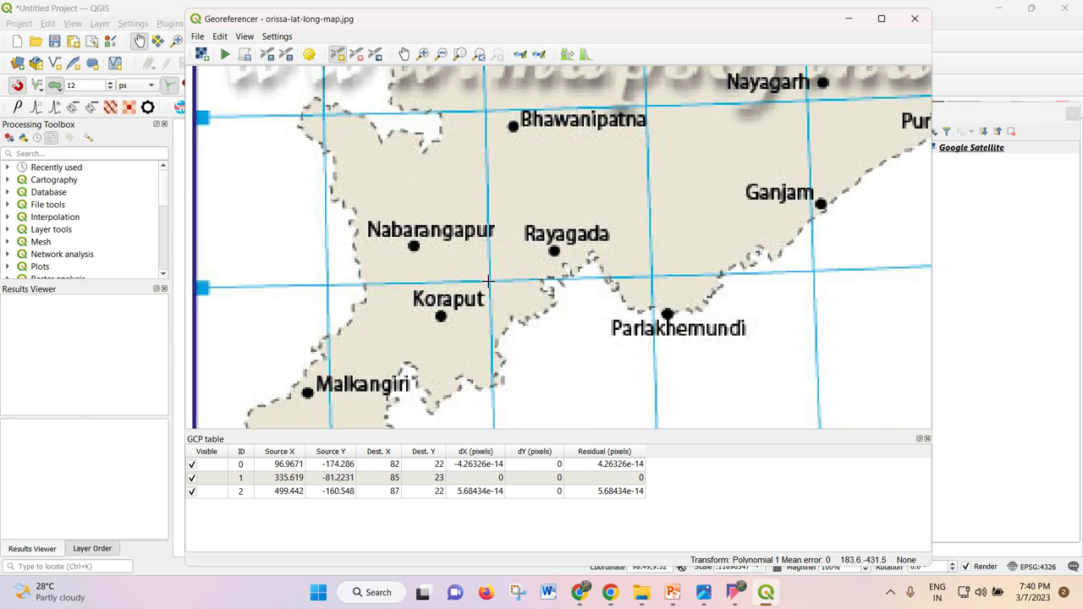
scroll(491, 283, "up", 2)
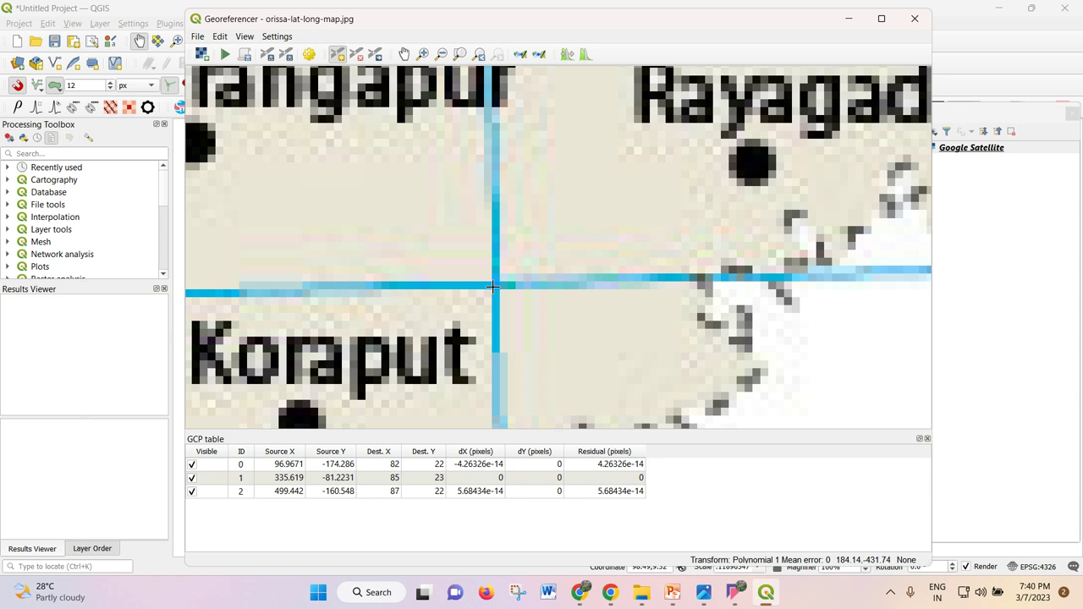
left_click(494, 286)
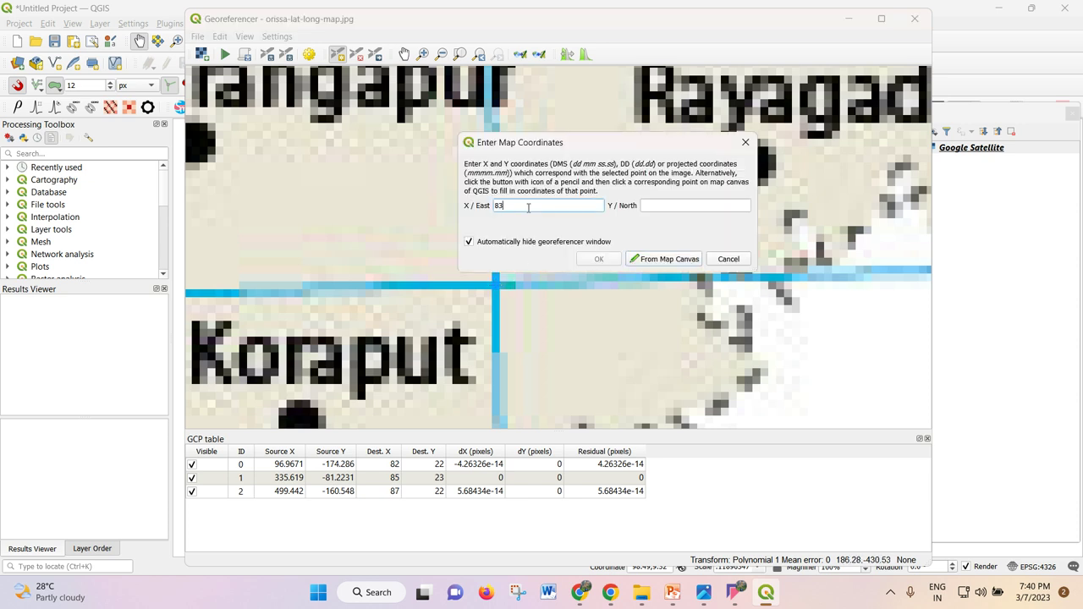
left_click(685, 211)
type("19")
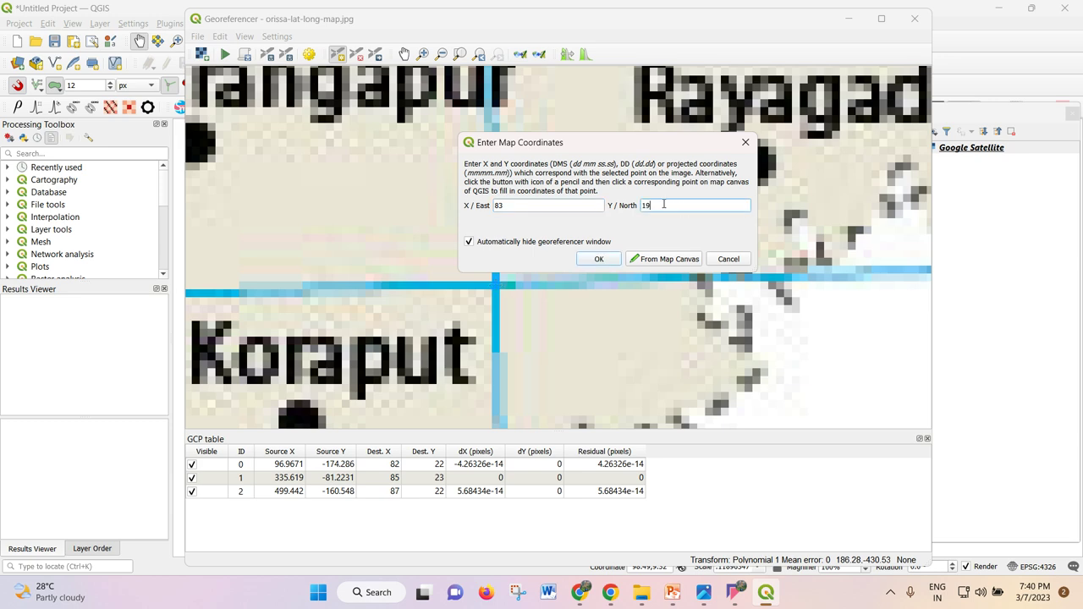
- Switch to Google Chrome to check the Google Meet call, and return to the QGIS Georeferencer
left_click(582, 590)
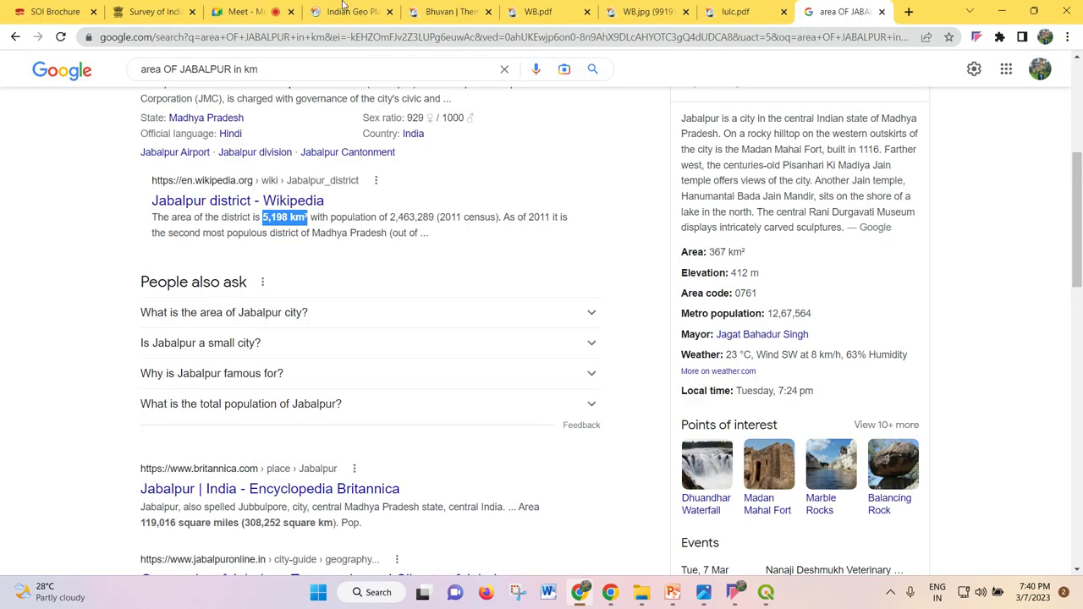
left_click(241, 9)
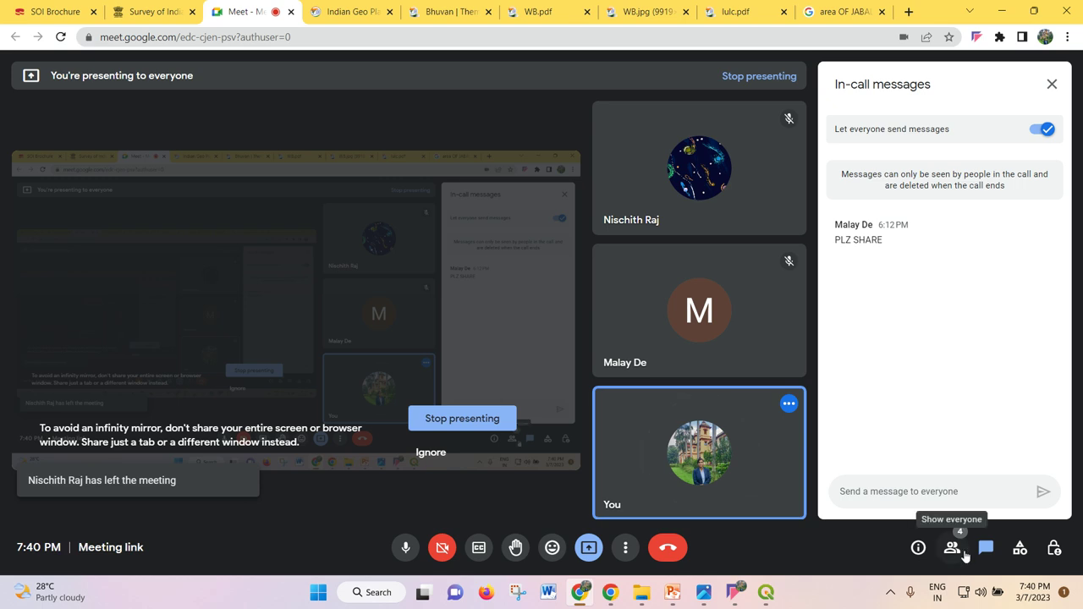
left_click(735, 591)
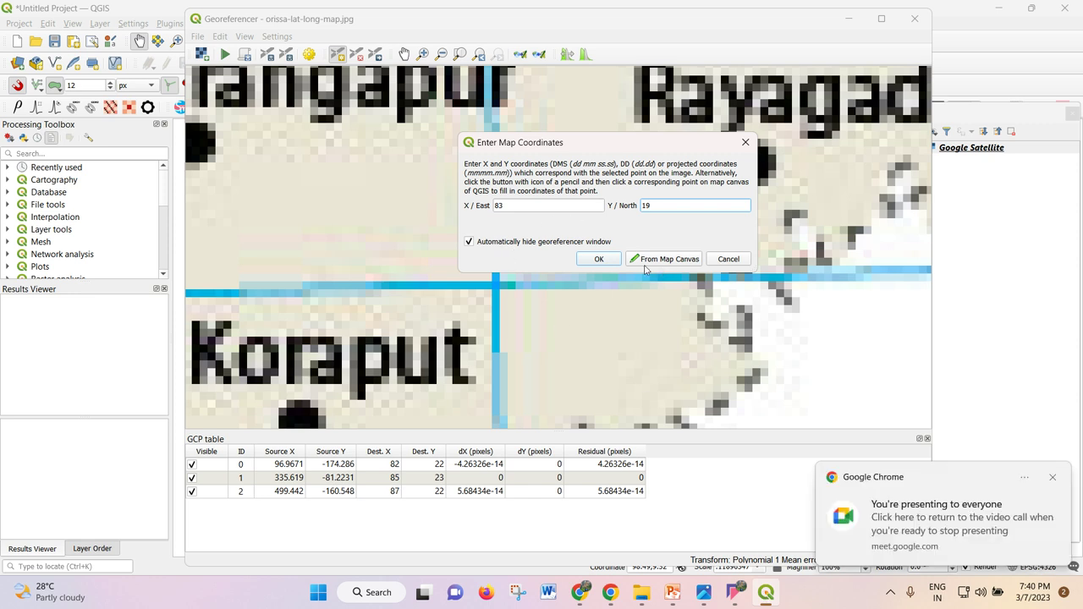
- Confirm the map coordinates of the control point near Koraput and dismiss the Google Meet notification
left_click(599, 259)
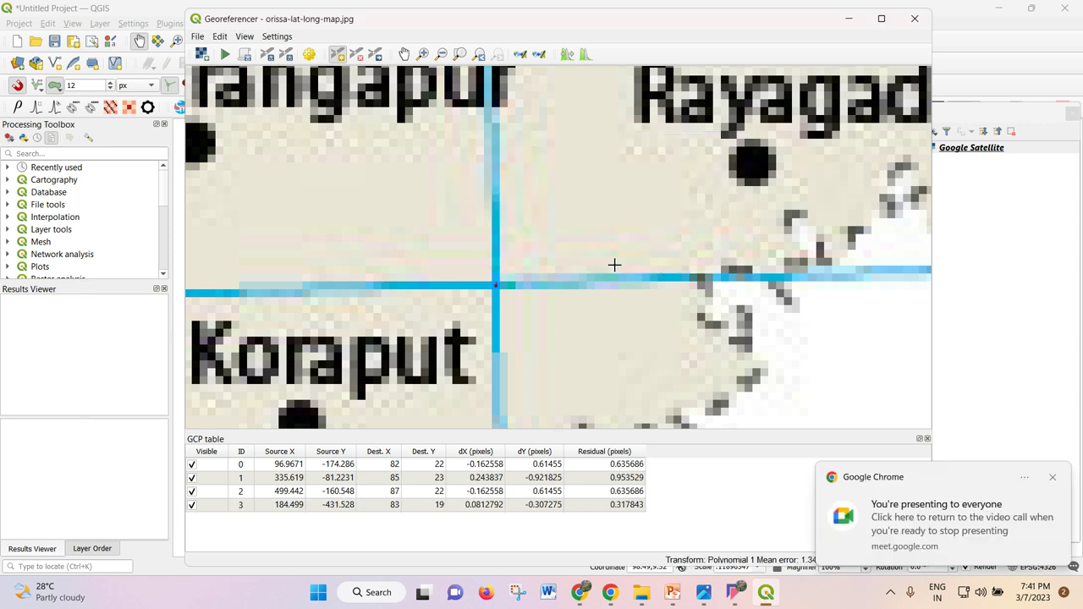
left_click(1052, 477)
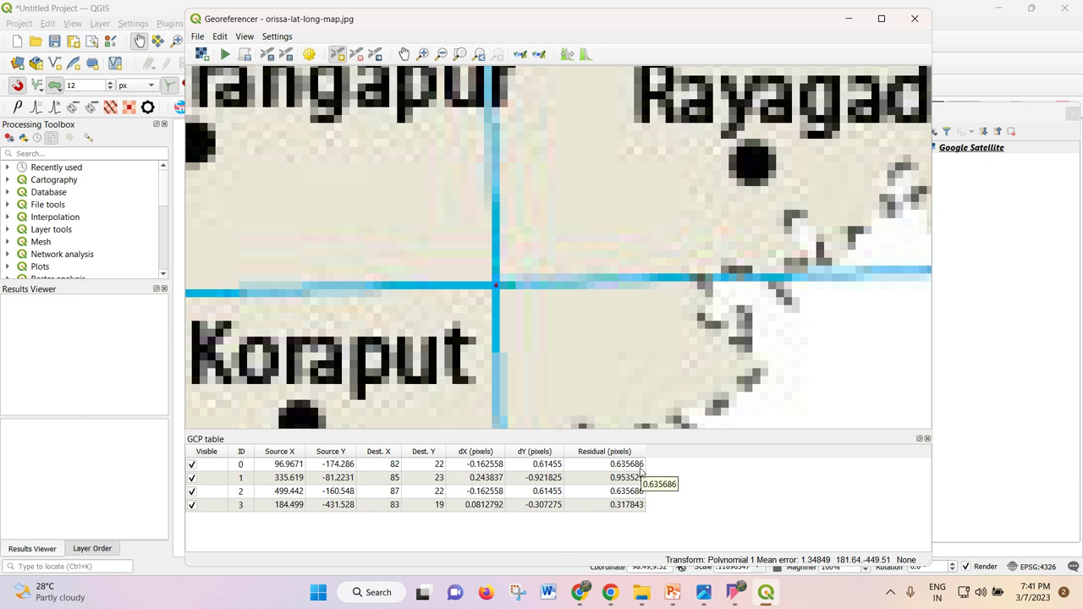
- Examine the 82°E meridian and its crossings with the parallels from the map's northern edge down to 19°N
scroll(652, 258, "down", 5)
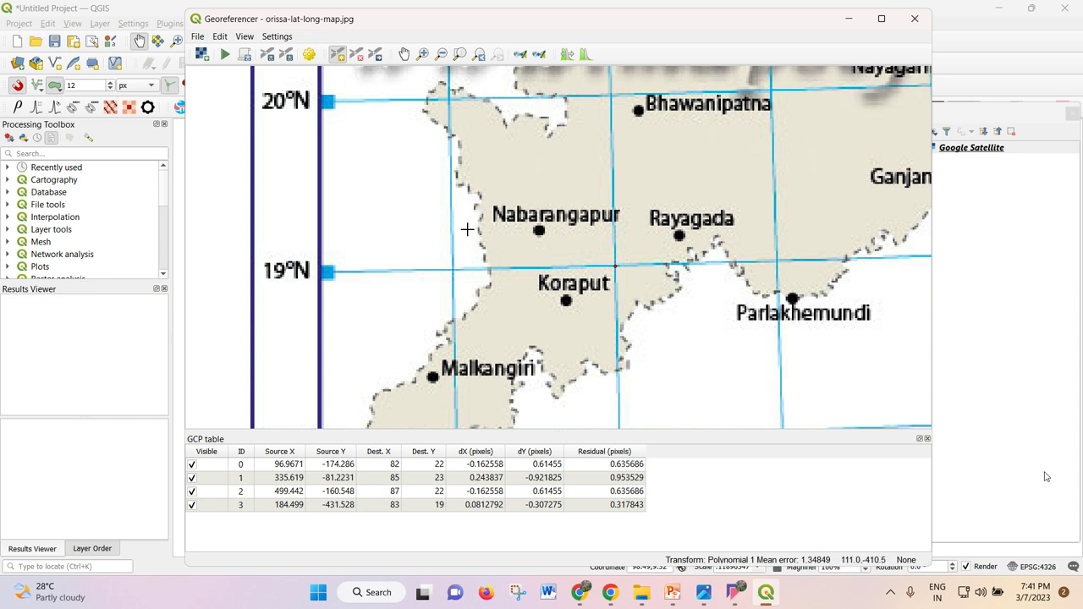
scroll(451, 196, "down", 1)
scroll(497, 177, "down", 1)
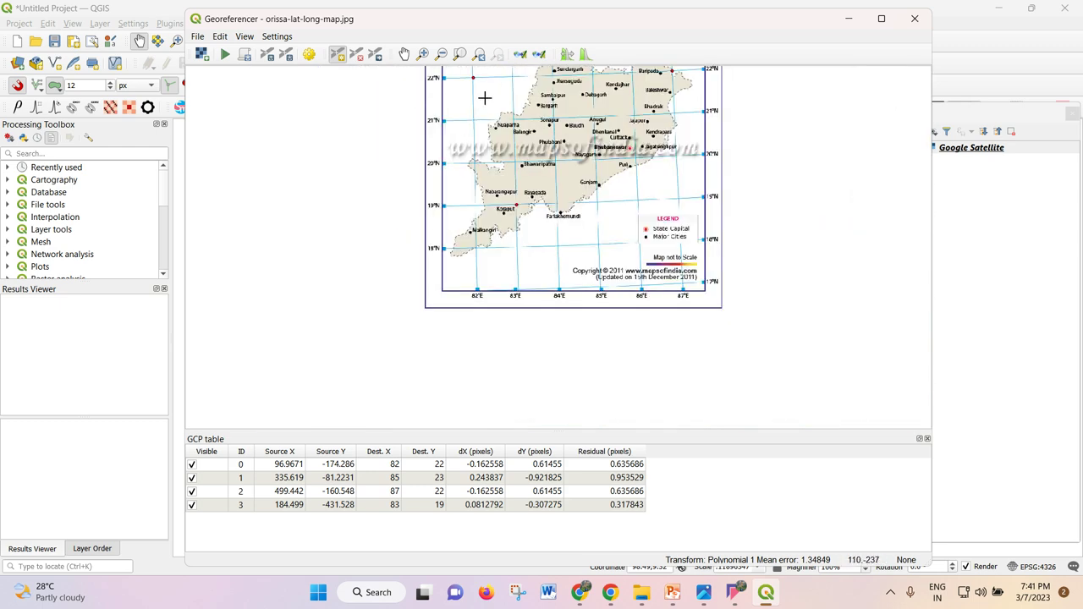
scroll(489, 91, "up", 1)
scroll(489, 91, "up", 1)
scroll(492, 99, "down", 1)
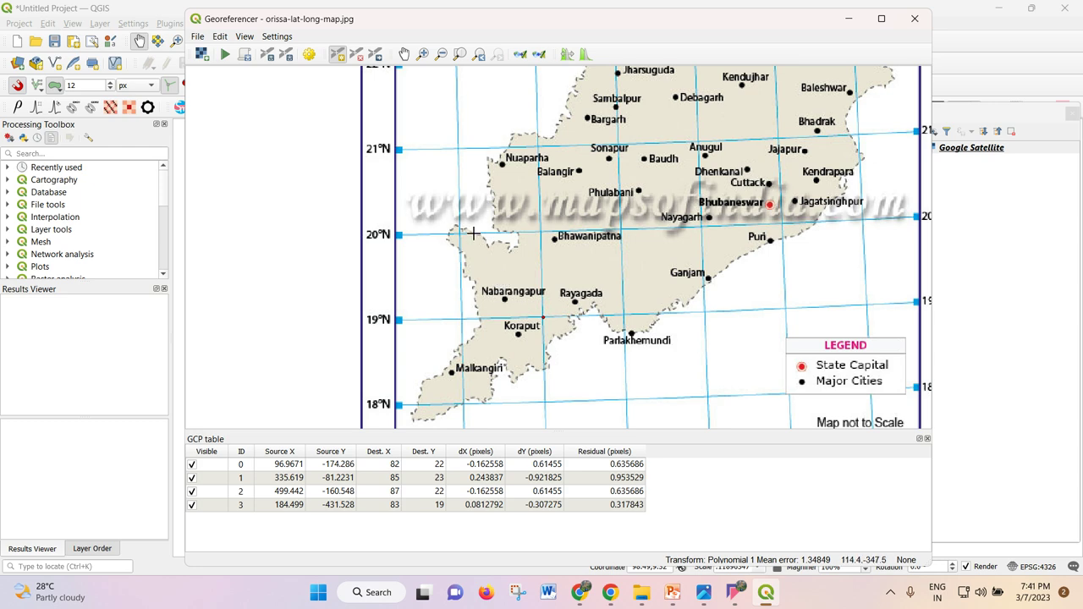
scroll(495, 307, "down", 1)
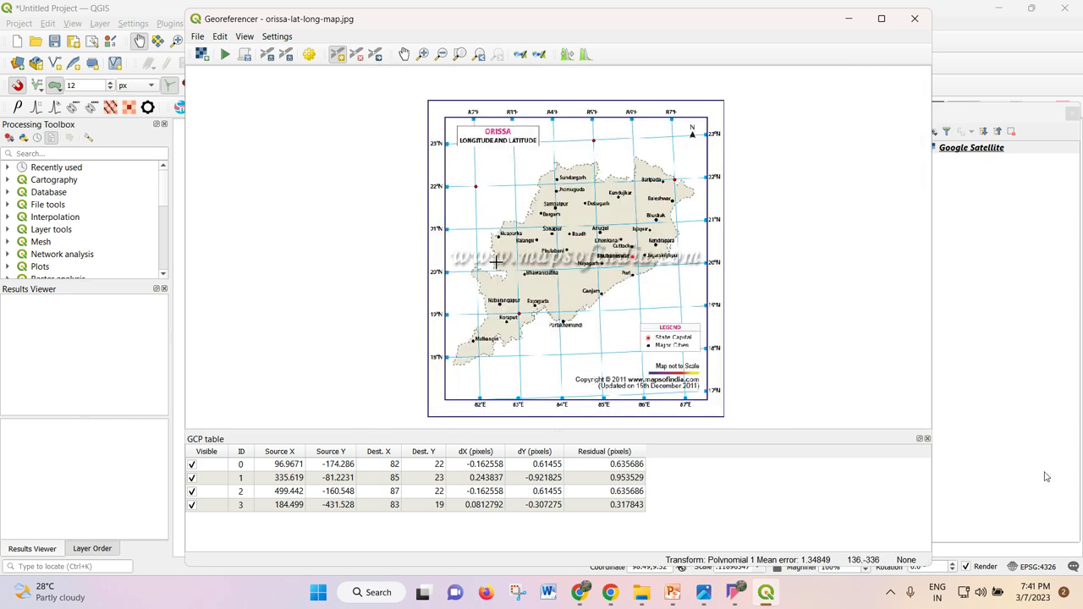
scroll(480, 255, "up", 2)
scroll(473, 252, "down", 1)
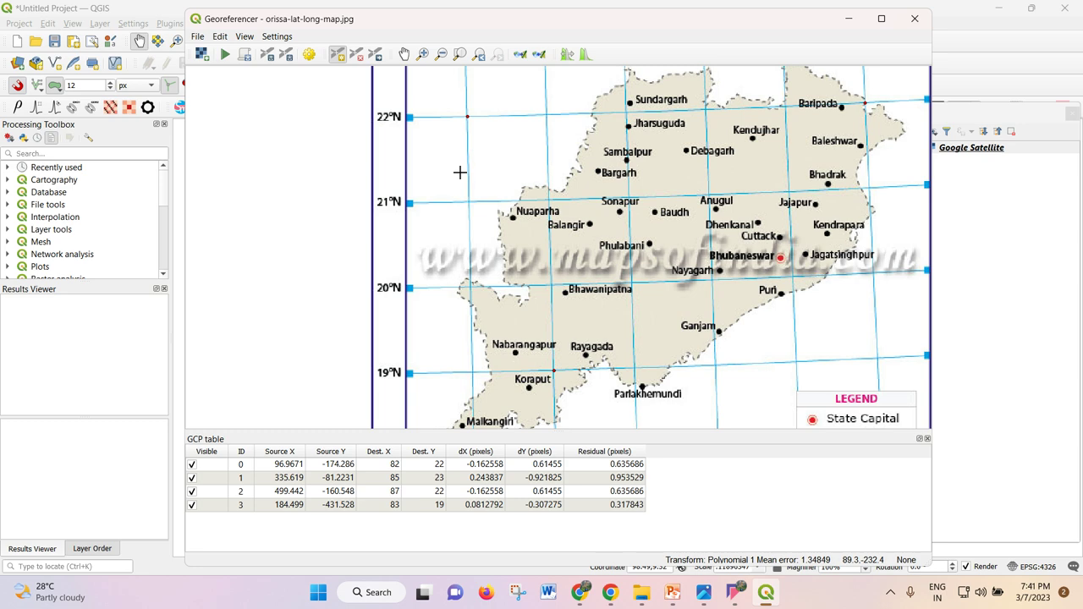
scroll(466, 189, "down", 1)
scroll(479, 167, "up", 1)
scroll(479, 166, "down", 1)
scroll(467, 84, "up", 2)
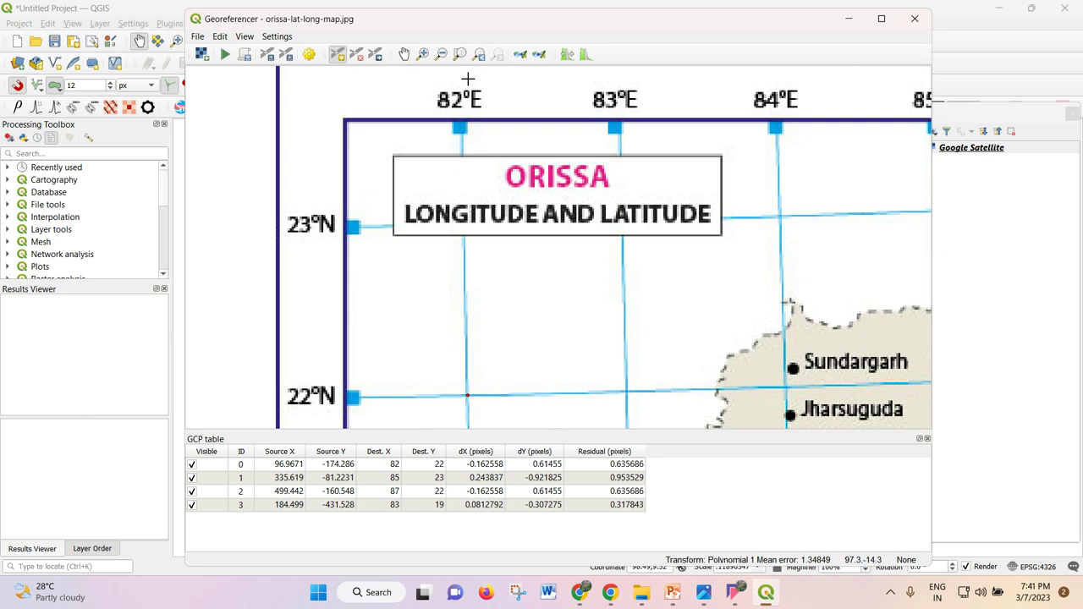
scroll(467, 78, "down", 1)
scroll(466, 212, "up", 2)
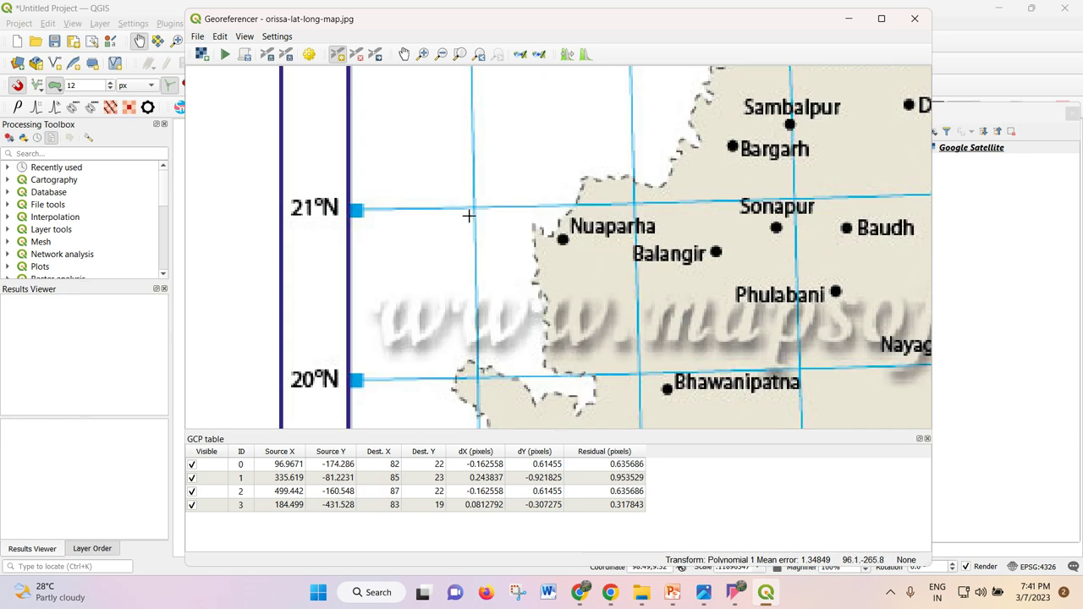
scroll(506, 310, "down", 1)
scroll(490, 276, "down", 1)
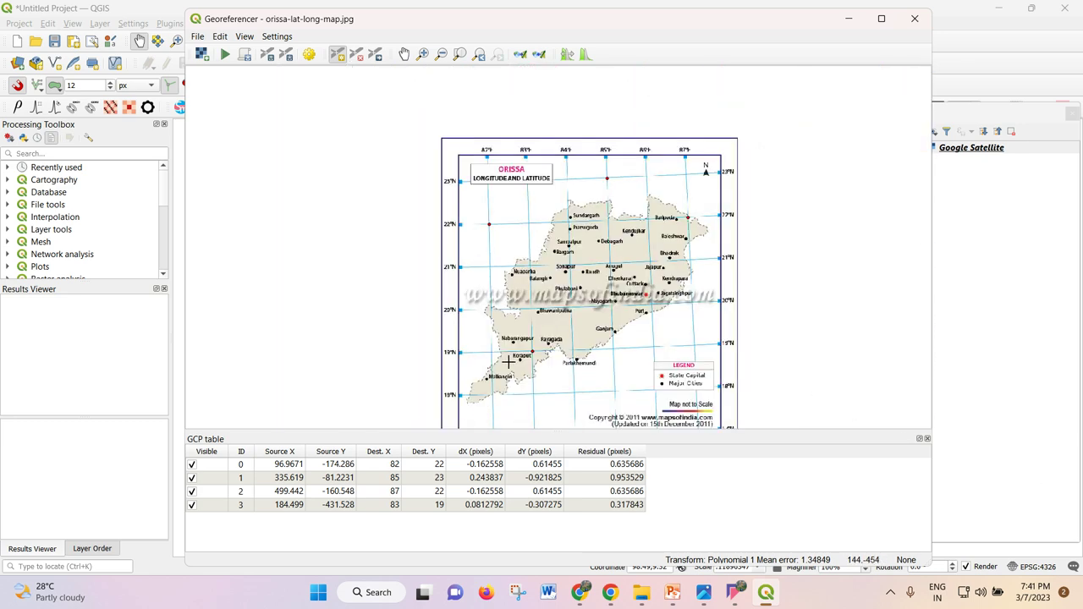
- Add a control point at the 82°E and 19°N grid crossing west of Koraput with X/East 82 and Y/North 19
scroll(508, 361, "up", 1)
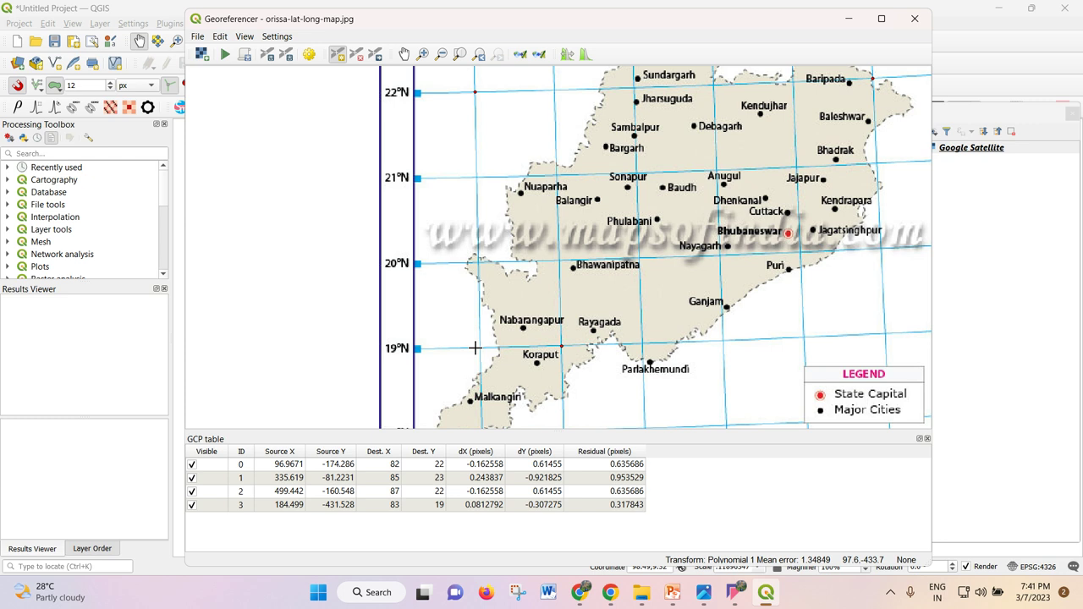
scroll(478, 347, "up", 2)
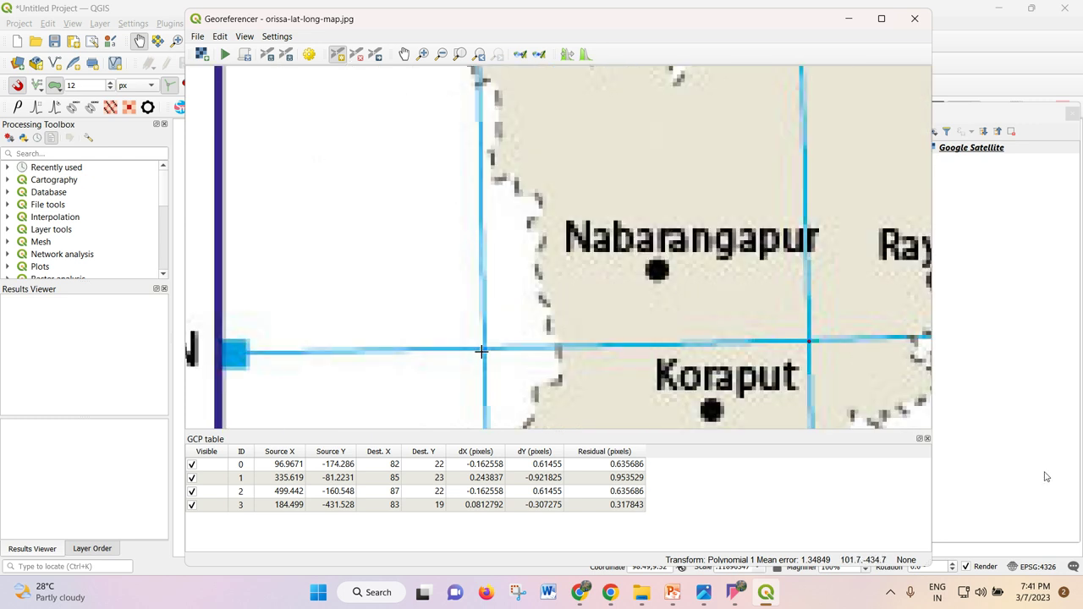
scroll(484, 348, "up", 3)
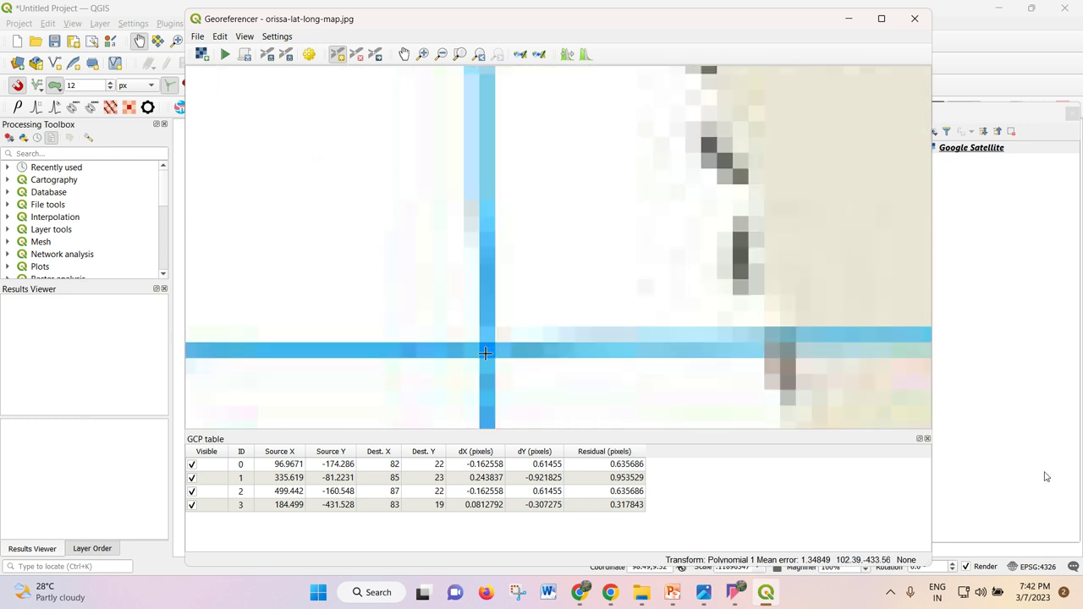
scroll(487, 349, "up", 1)
left_click(488, 349)
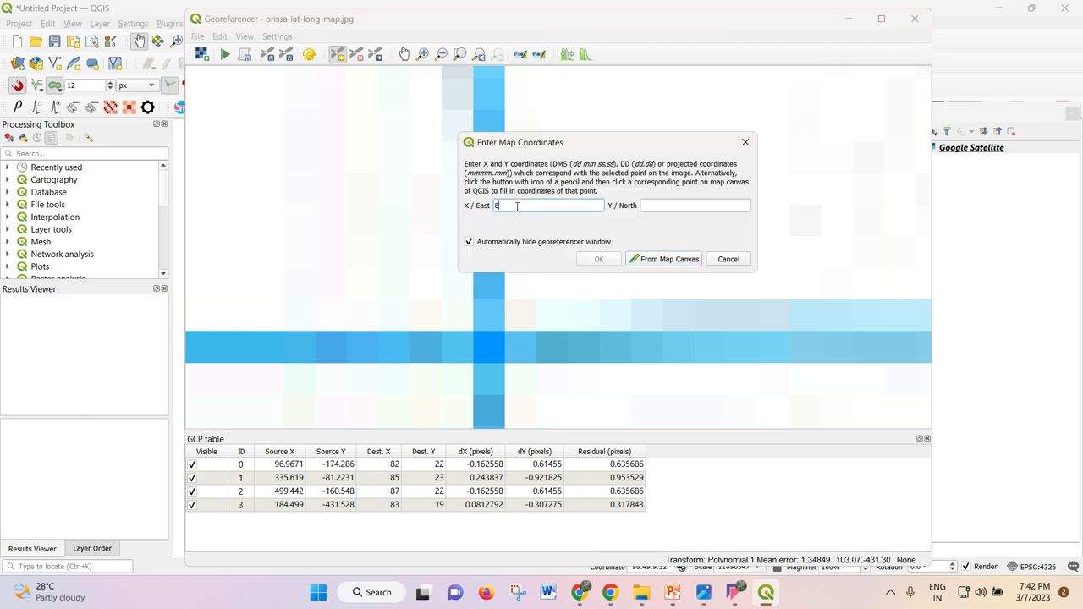
key("Tab")
type("1")
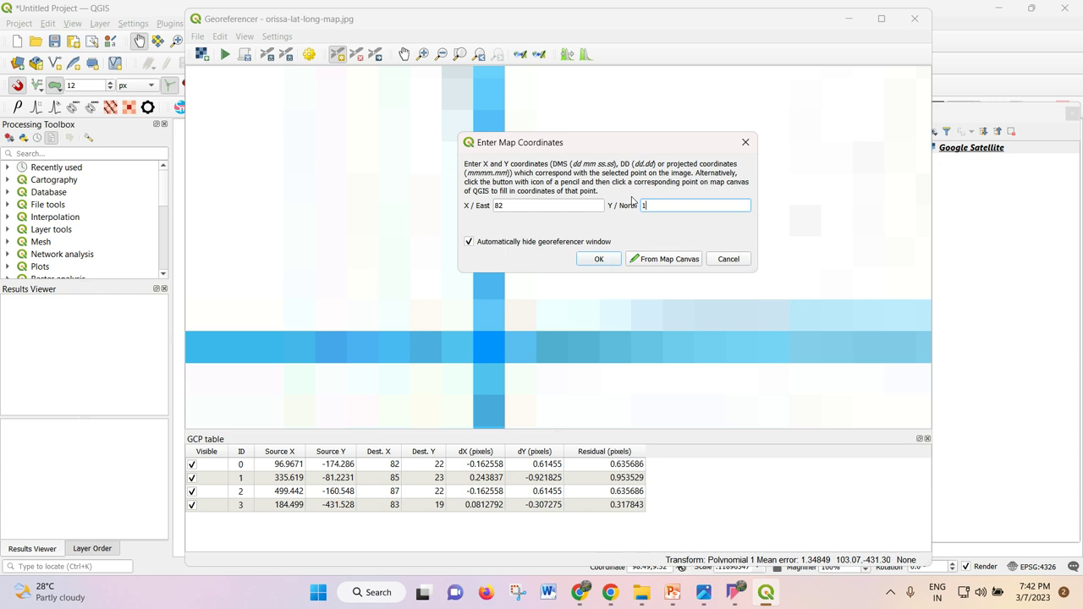
left_click(600, 259)
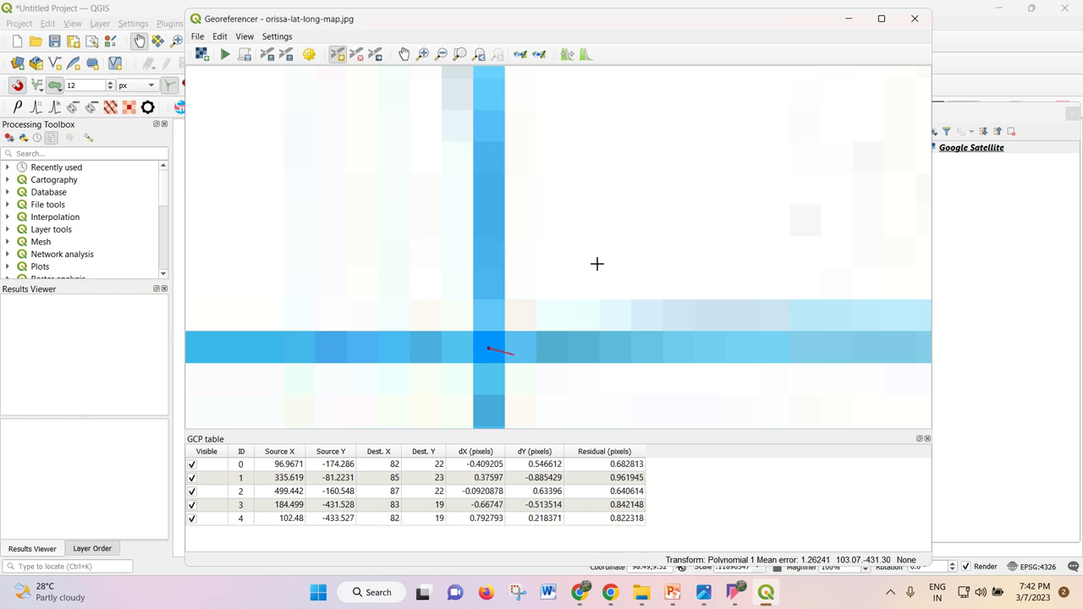
scroll(595, 264, "down", 3)
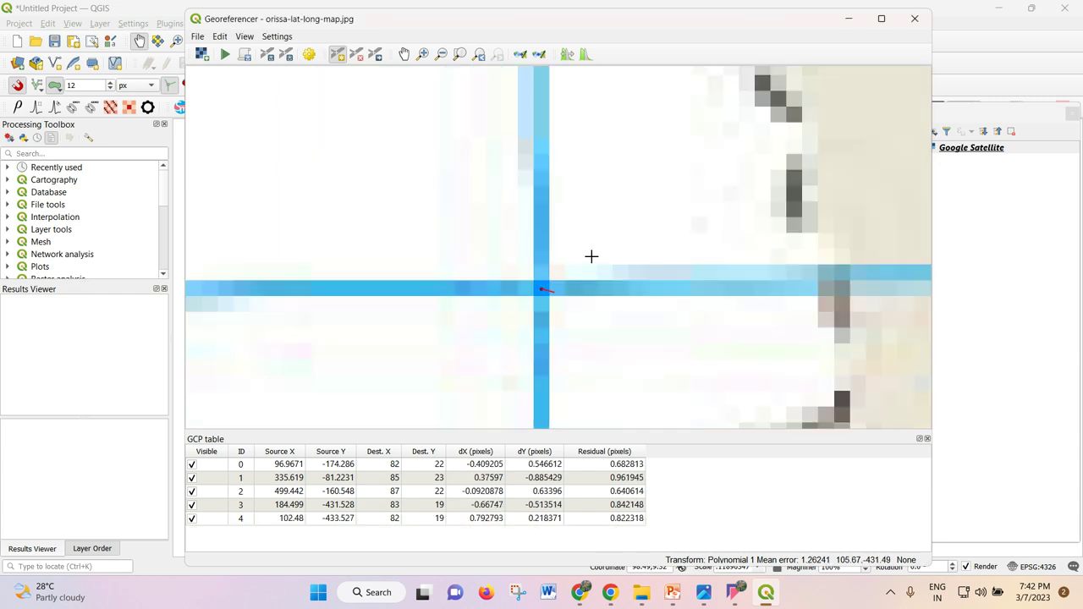
scroll(563, 270, "down", 2)
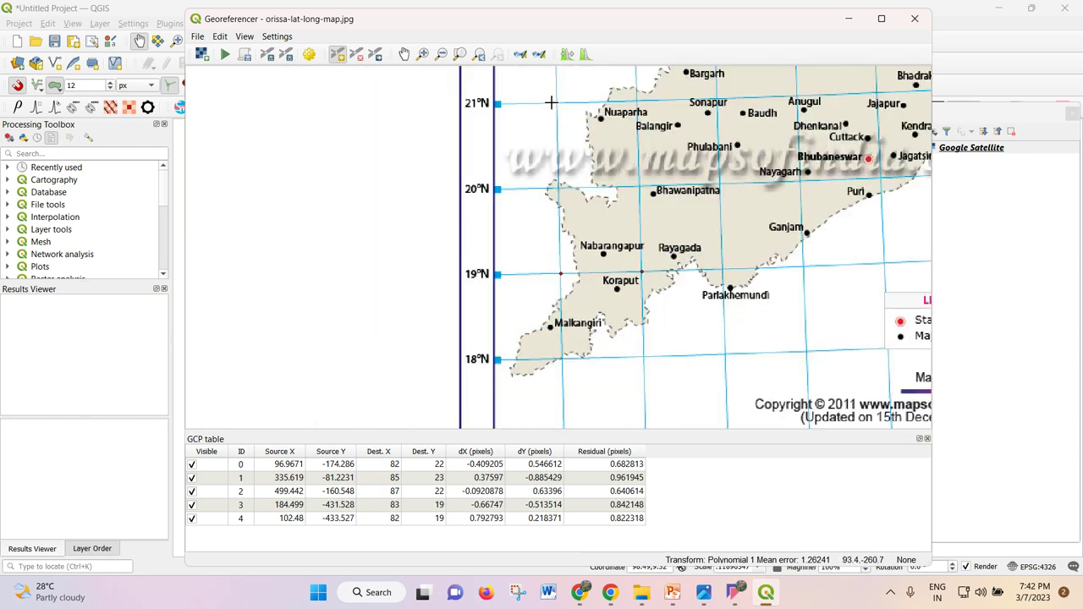
- Add a control point at the 83°E and 21°N grid crossing near Nuaparha with X/East 83 and Y/North 21
scroll(636, 98, "down", 1)
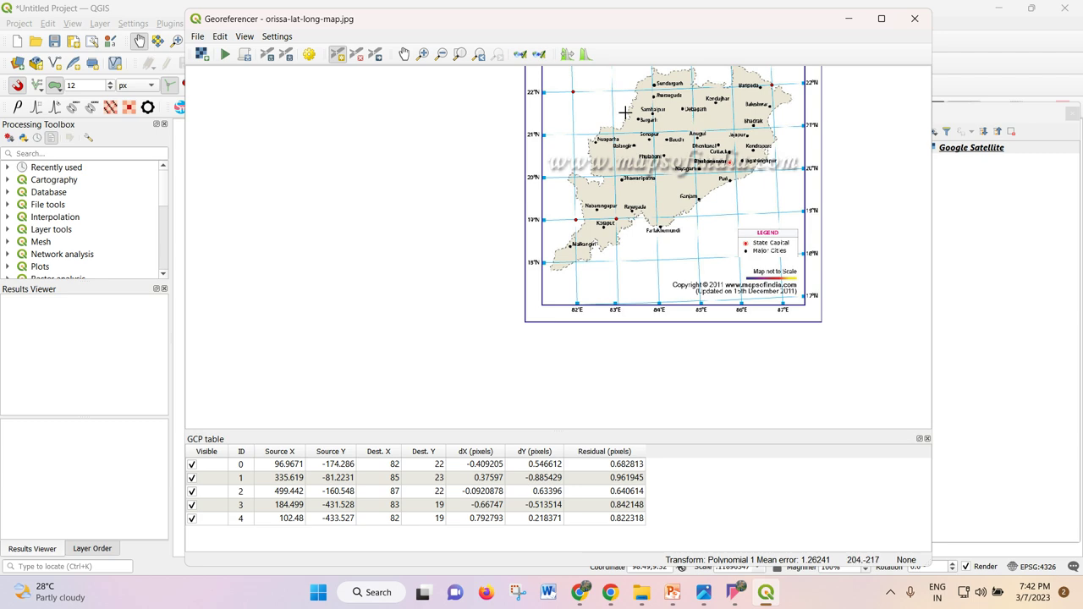
scroll(626, 108, "up", 2)
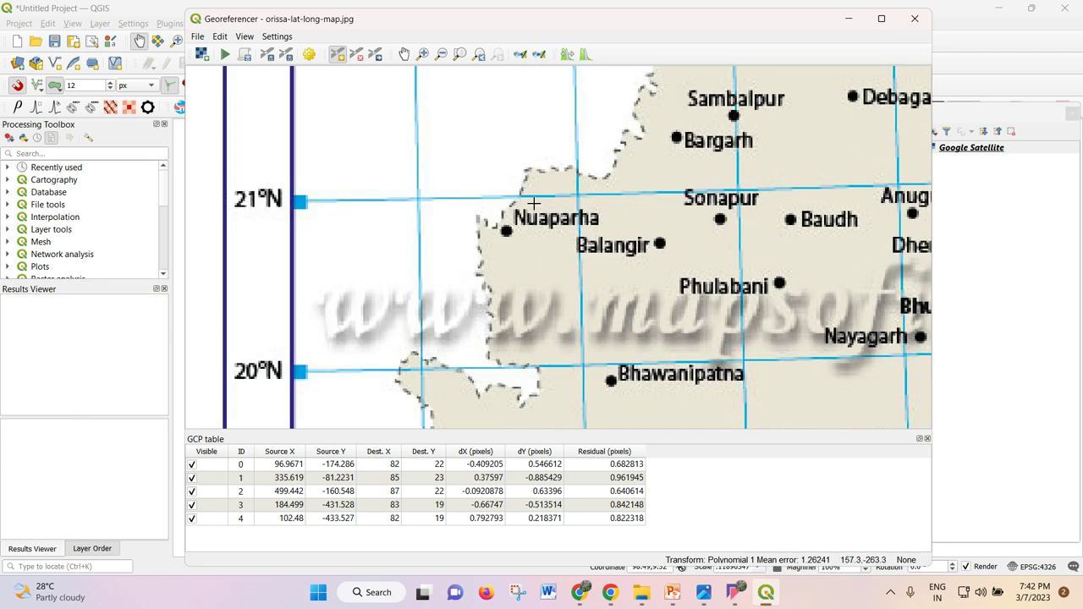
scroll(574, 198, "up", 2)
scroll(575, 198, "up", 2)
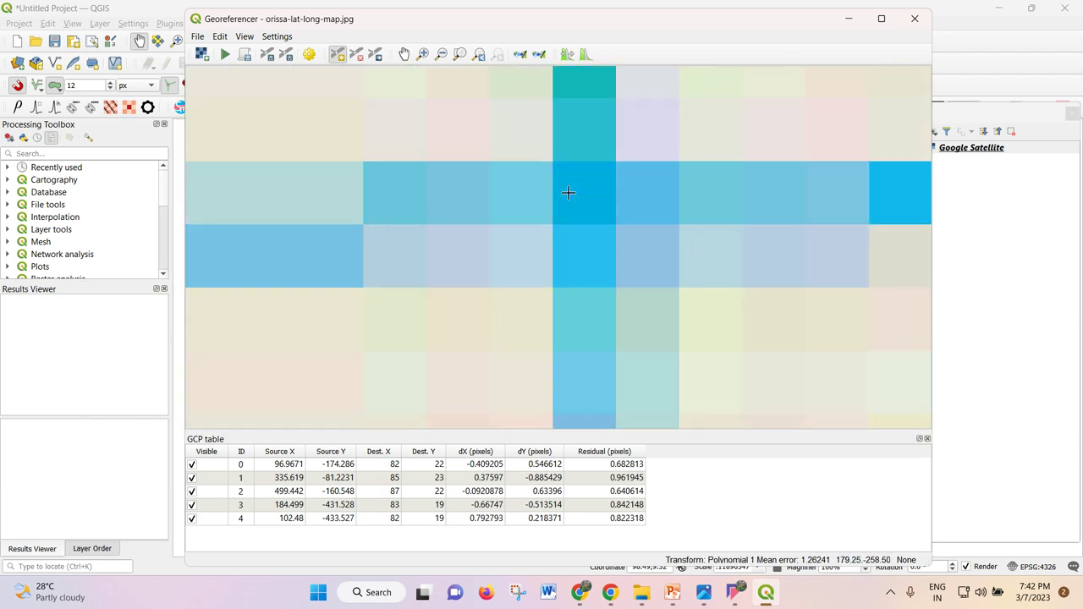
left_click(583, 194)
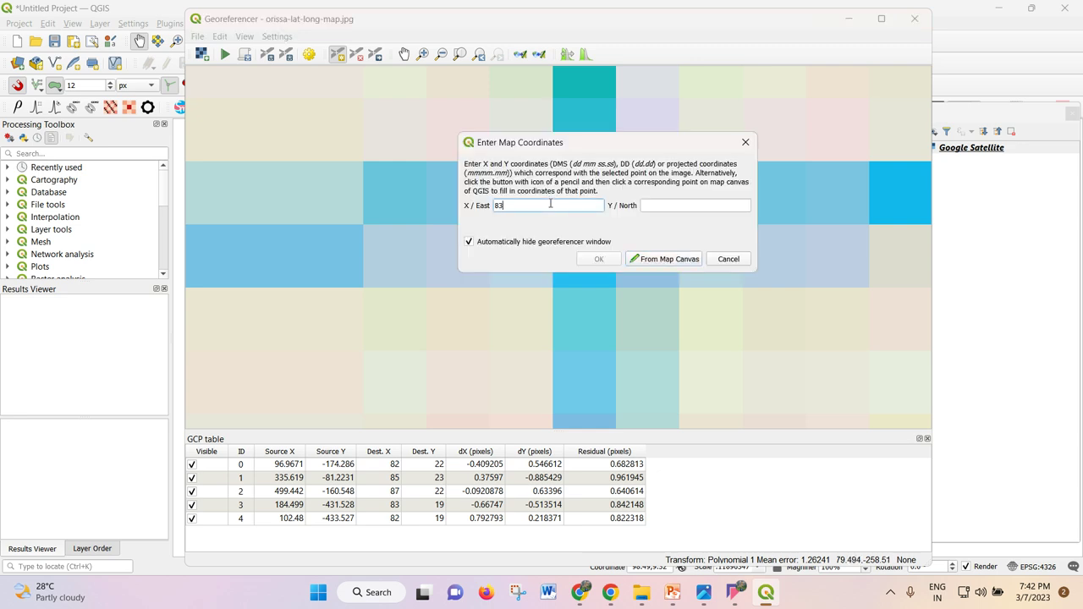
left_click(663, 204)
type("21")
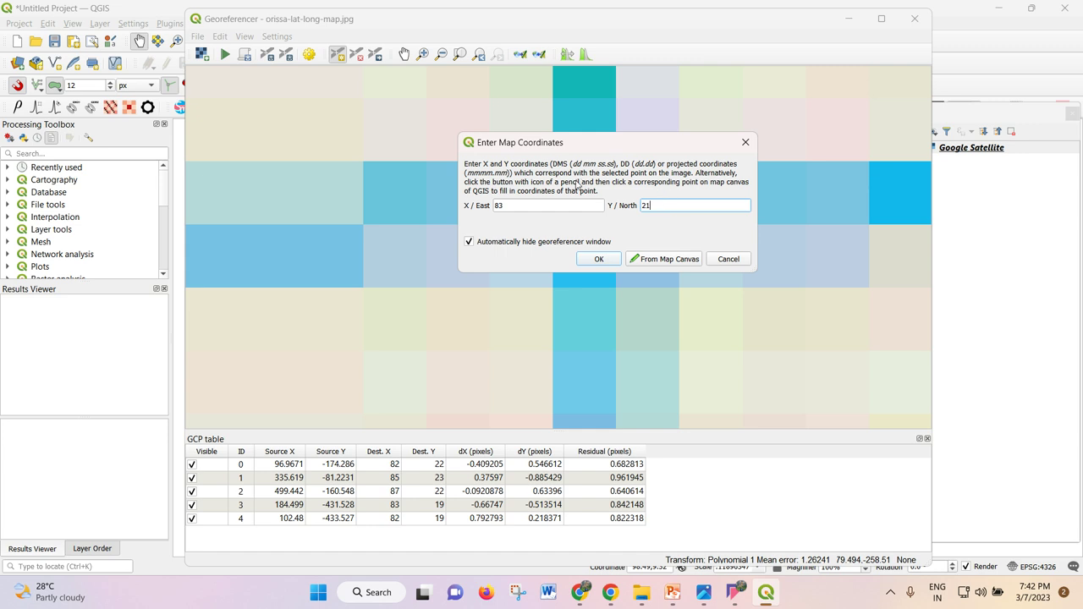
left_click(596, 262)
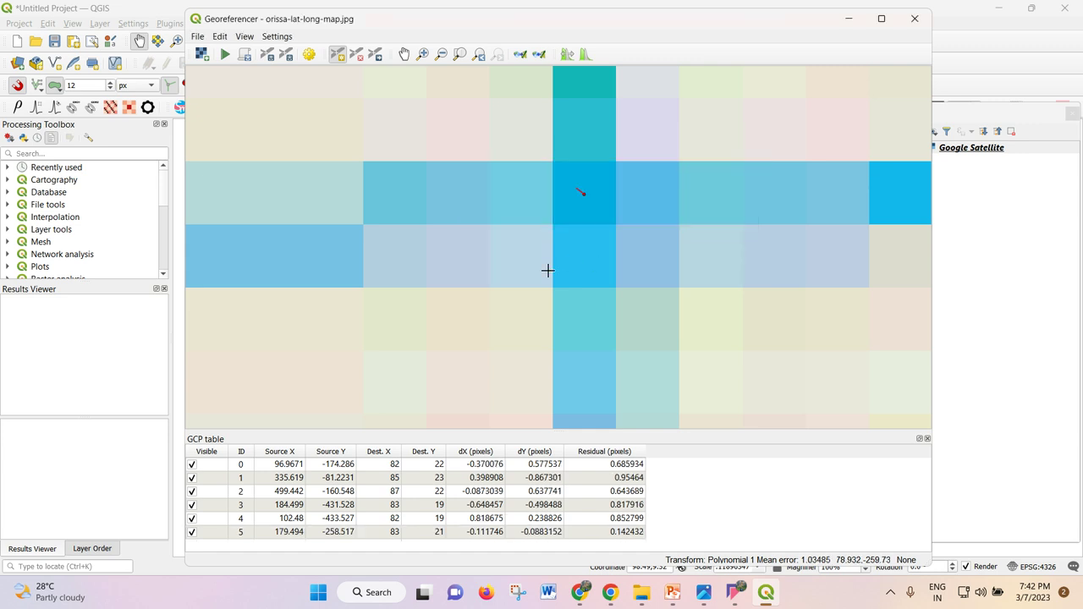
- Save the control points as a GCP points file named orissa-lat-long-map.jpg in the 07-03-2023 folder
scroll(542, 267, "down", 4)
scroll(532, 267, "down", 3)
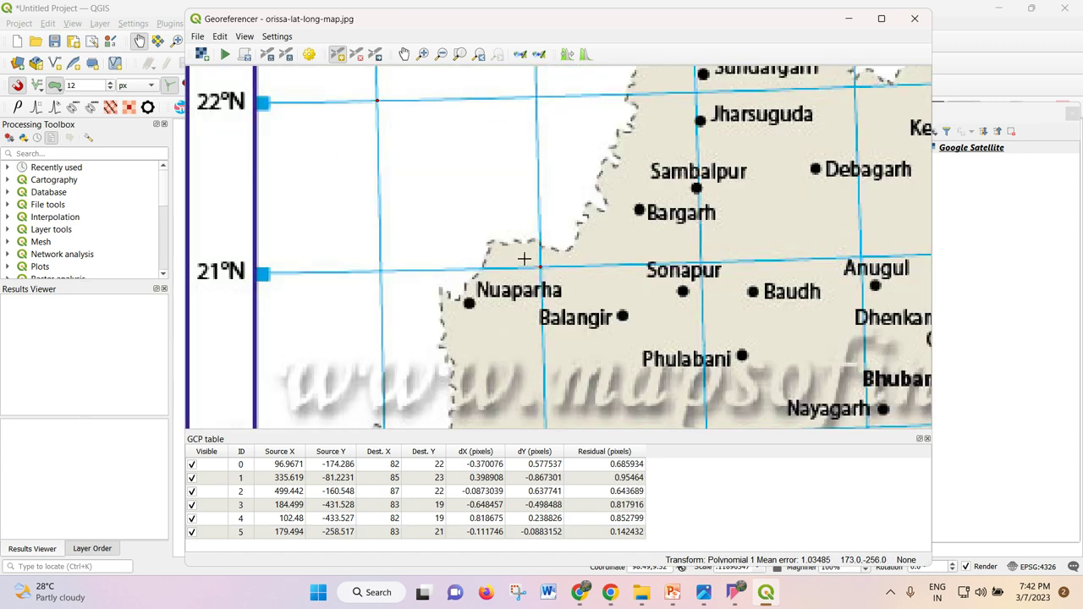
scroll(473, 220, "down", 1)
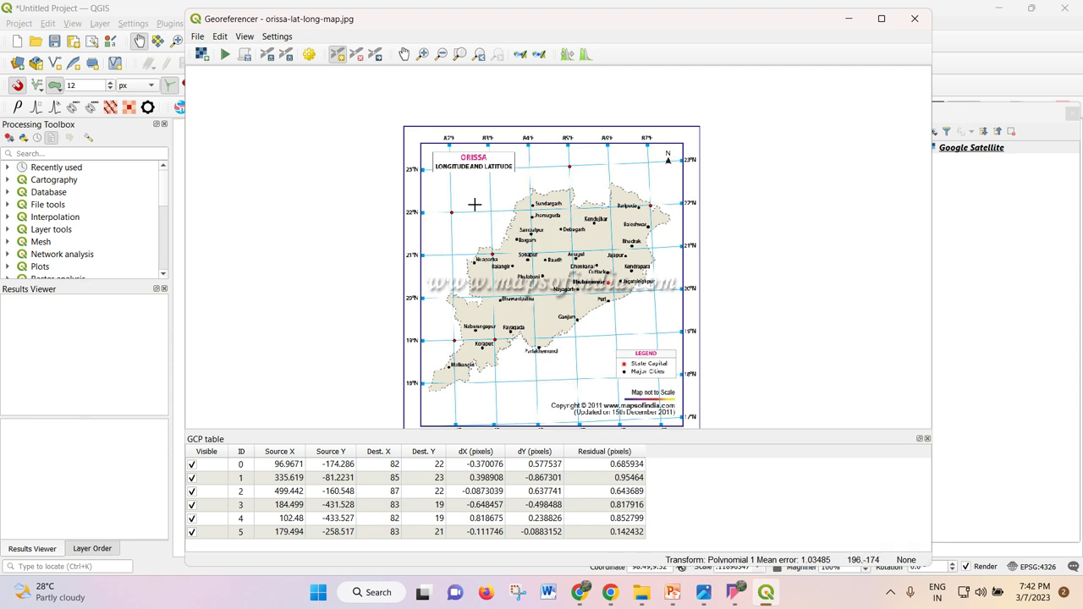
scroll(456, 196, "down", 1)
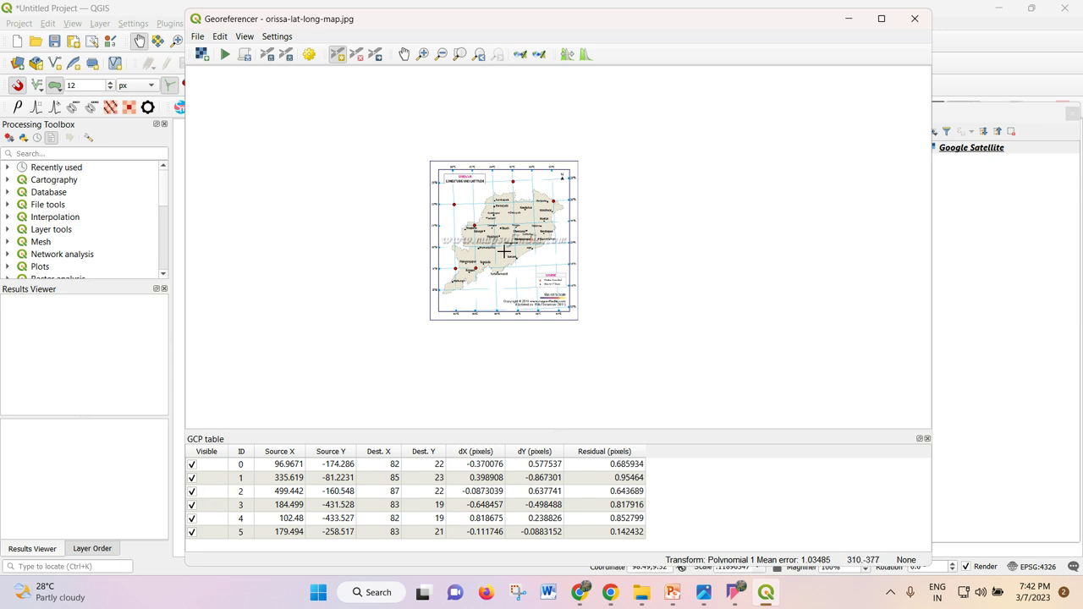
scroll(506, 239, "up", 1)
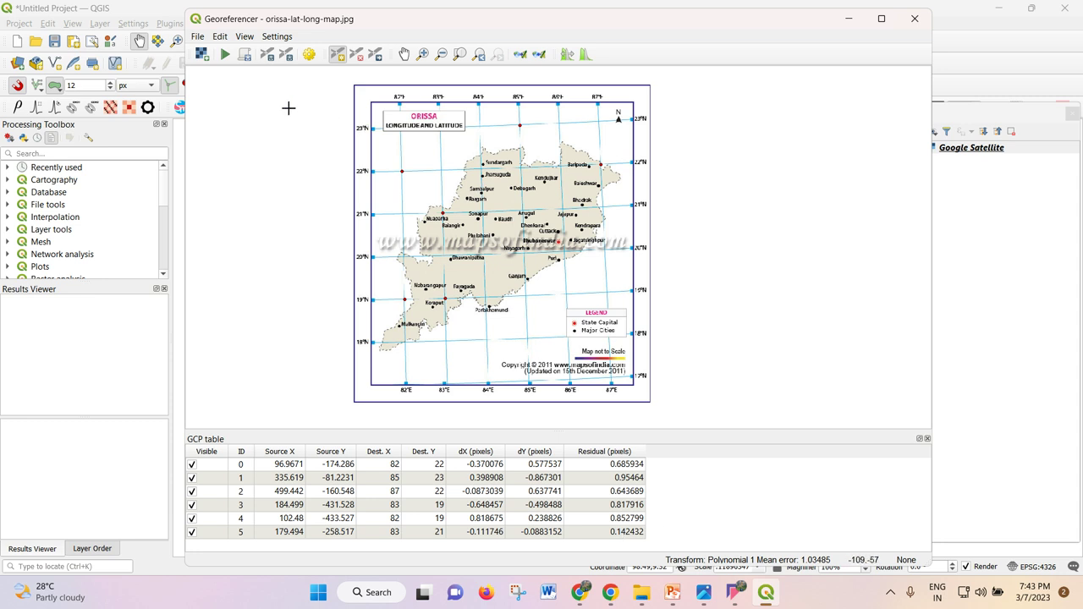
left_click(198, 37)
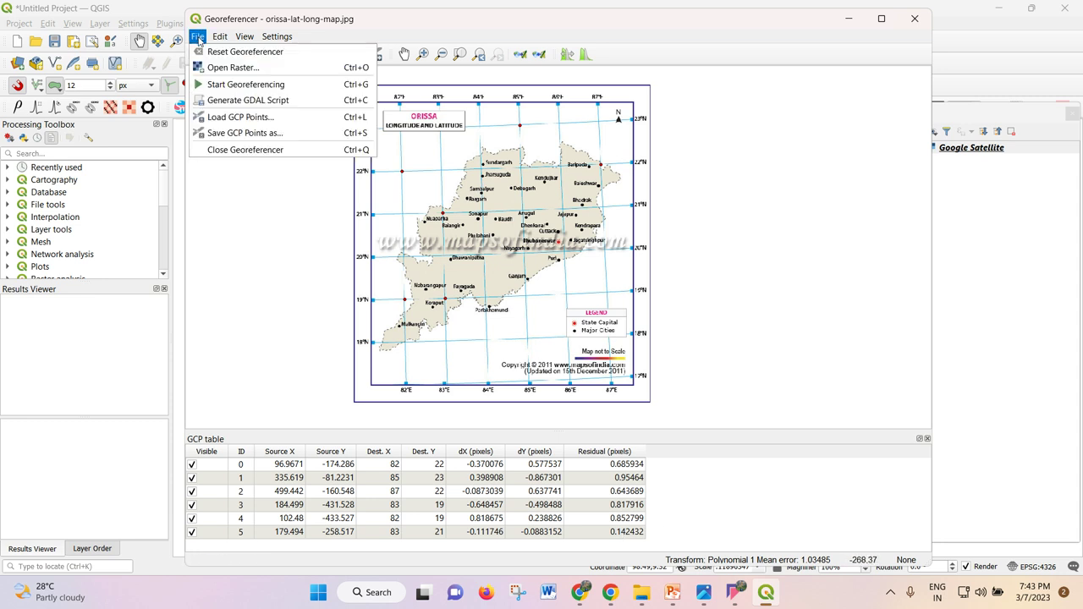
left_click(219, 134)
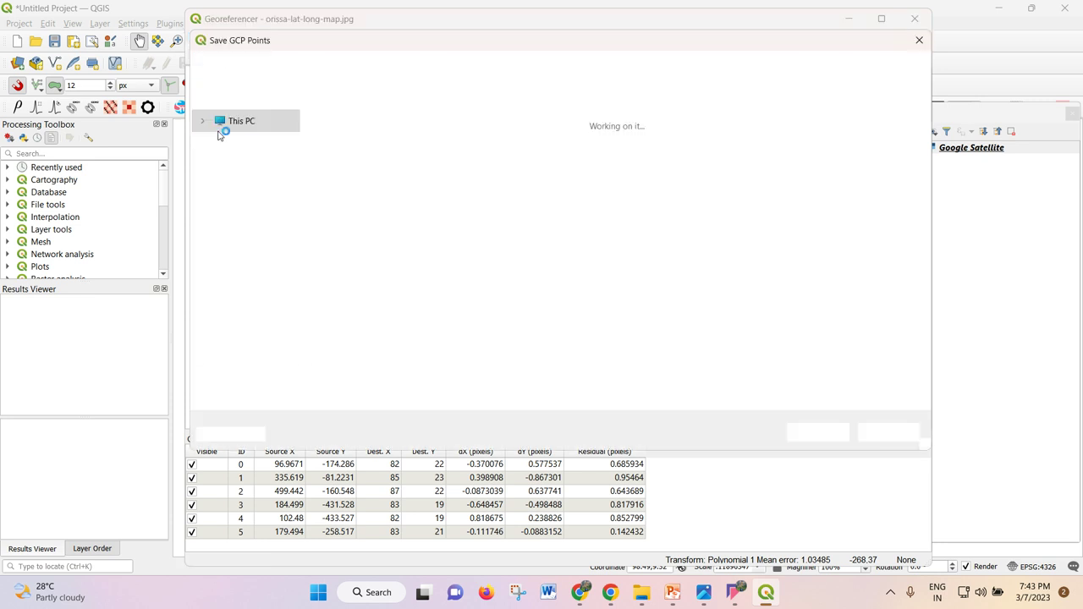
left_click(351, 157)
double_click(351, 157)
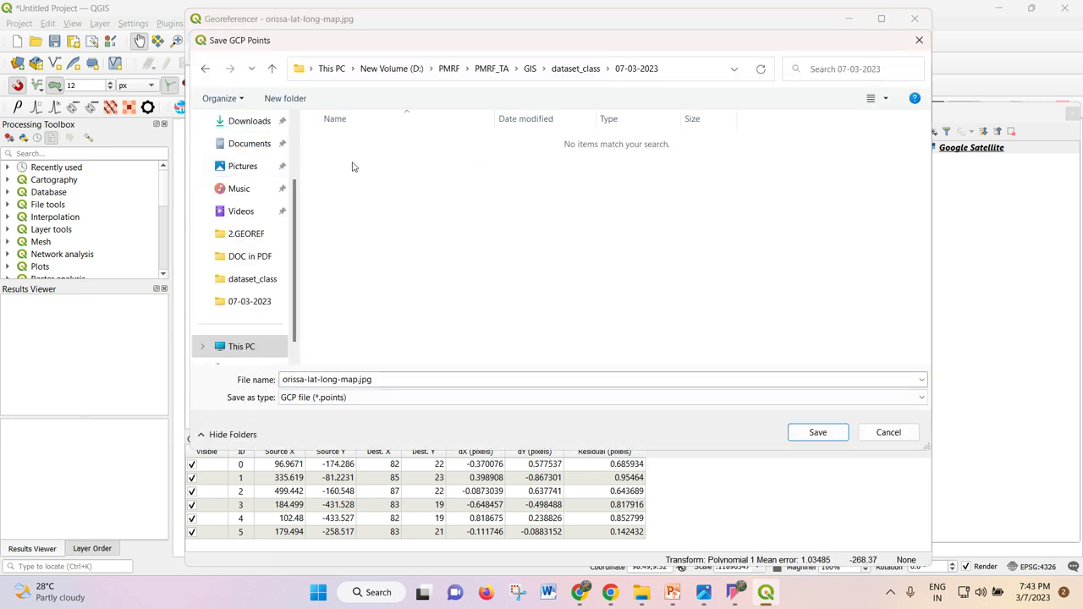
left_click(404, 381)
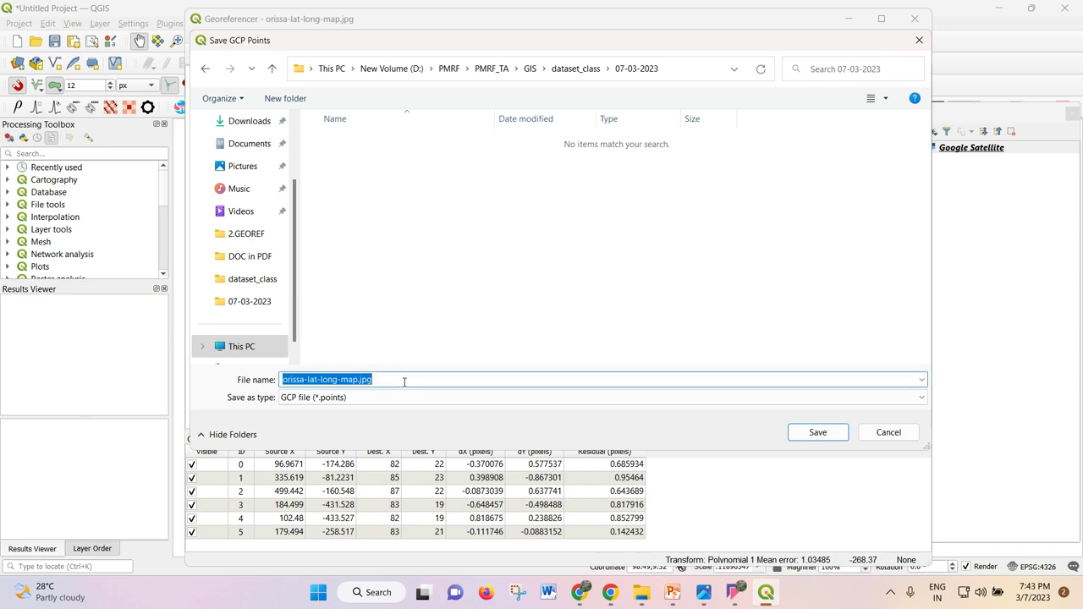
left_click(820, 433)
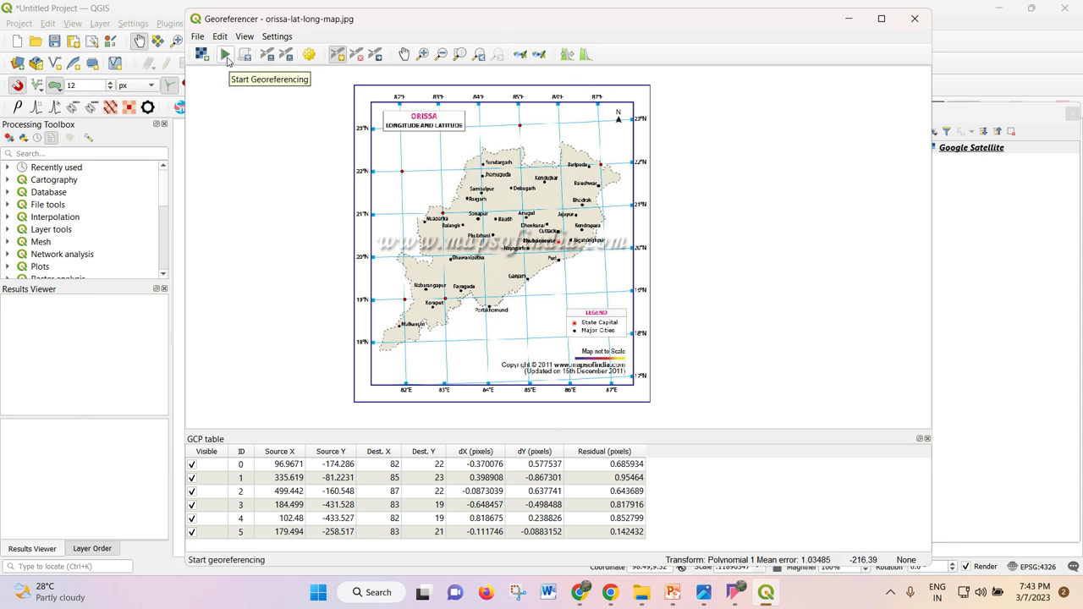
- Run the georeferencing, review the transformation settings without changing them, and close the Georeferencer
left_click(226, 57)
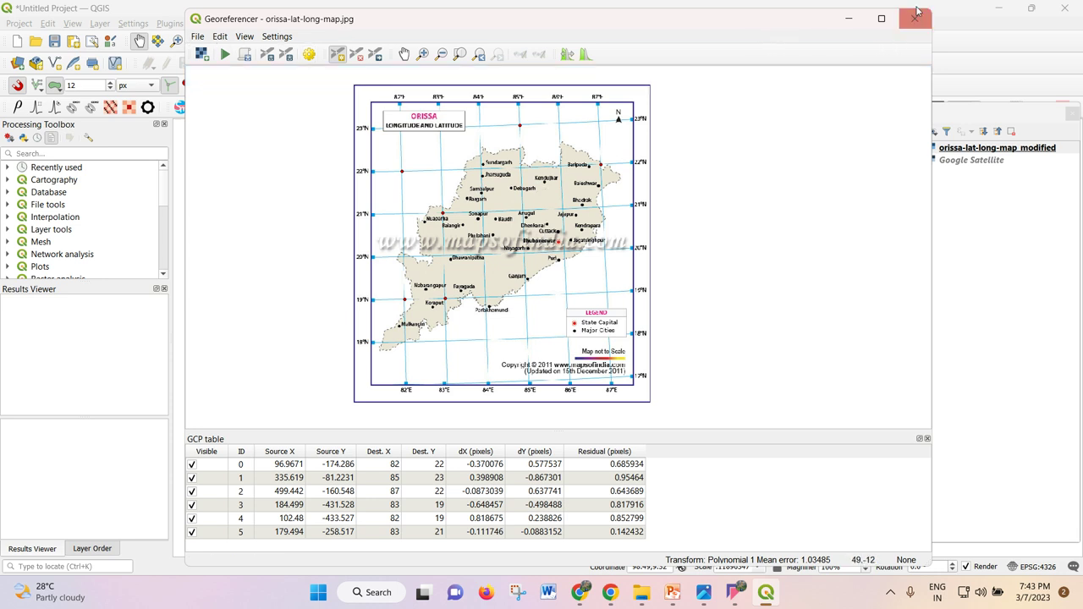
left_click(312, 55)
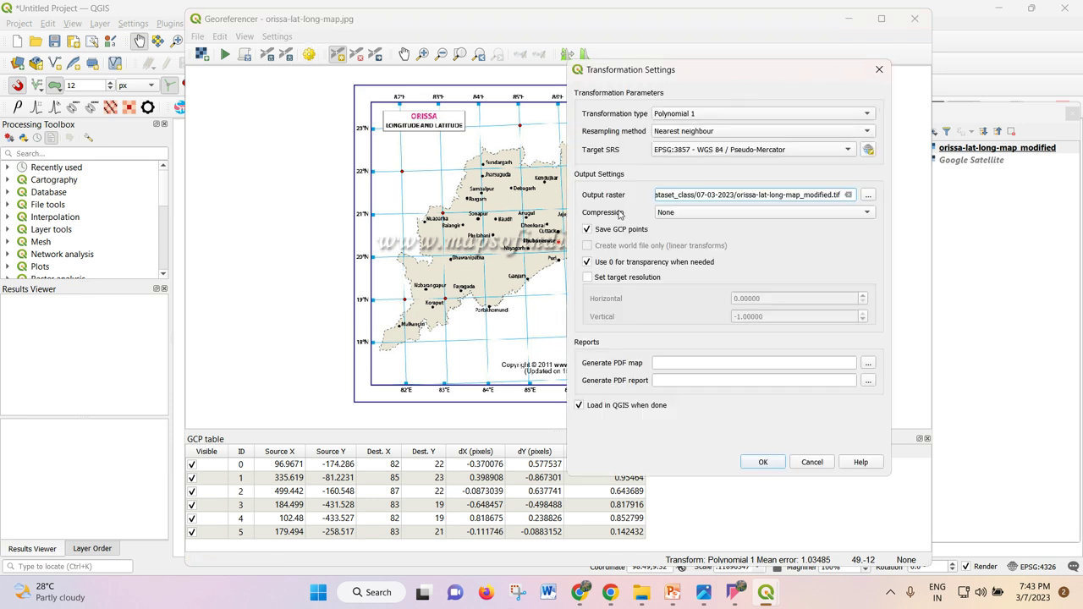
left_click(879, 69)
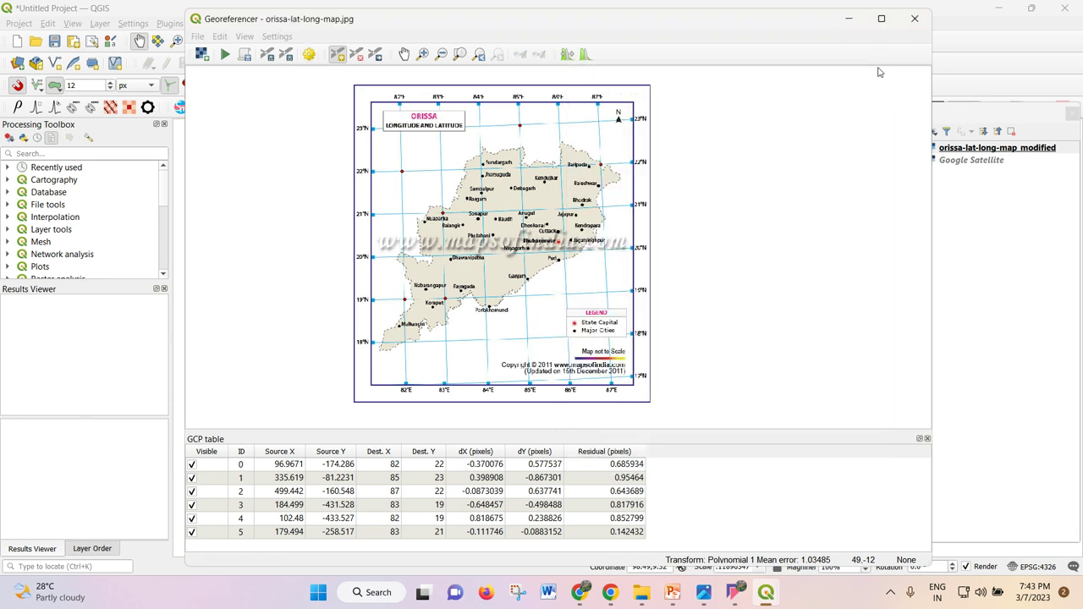
left_click(914, 19)
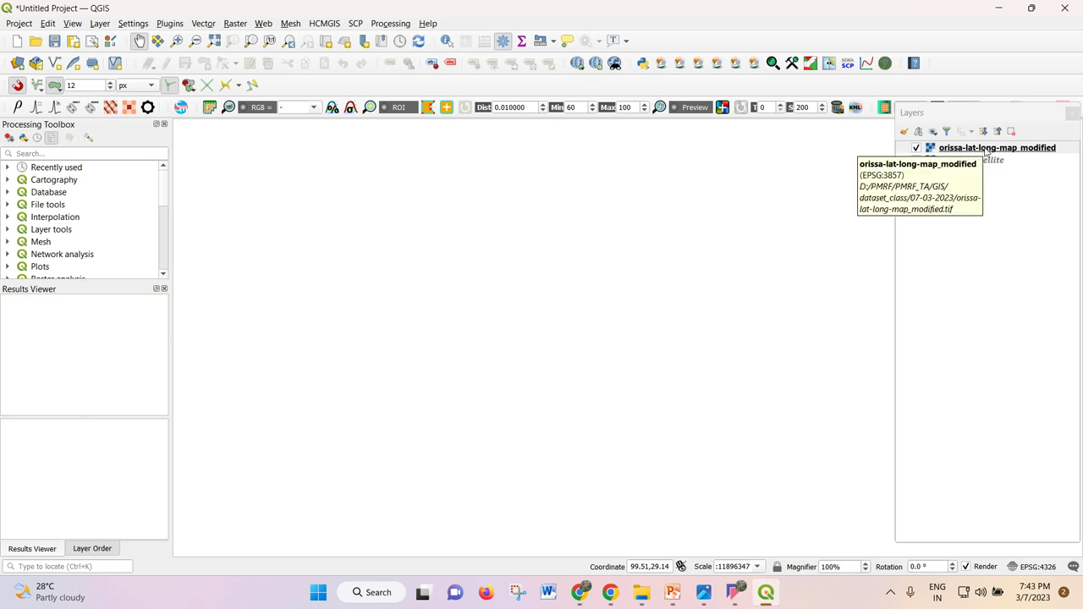
- Zoom the canvas to the orissa-lat-long-map_modified layer and turn on the Google Satellite layer
right_click(975, 153)
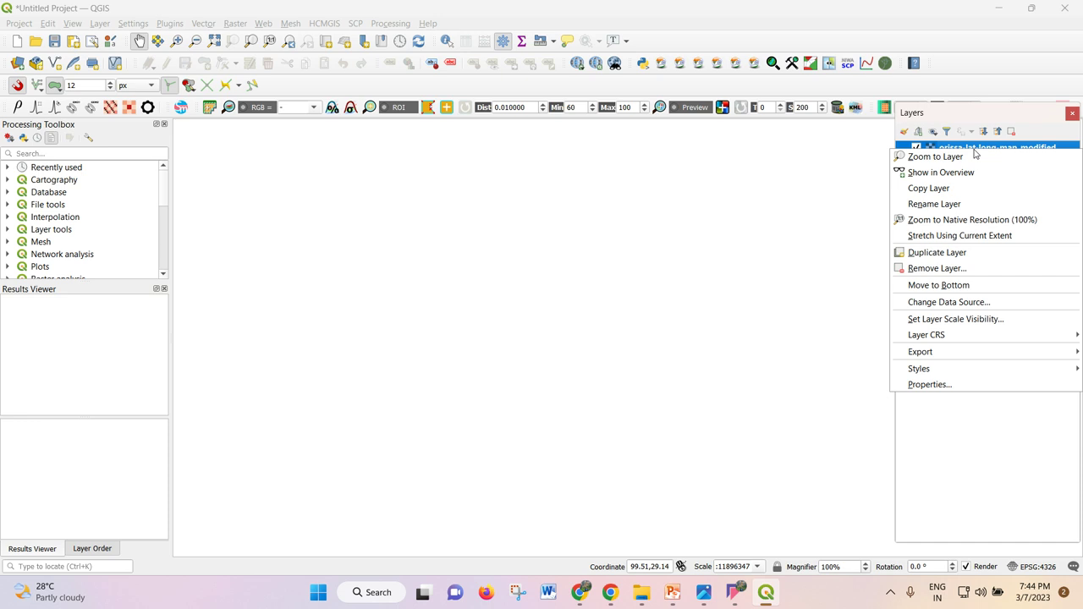
left_click(973, 157)
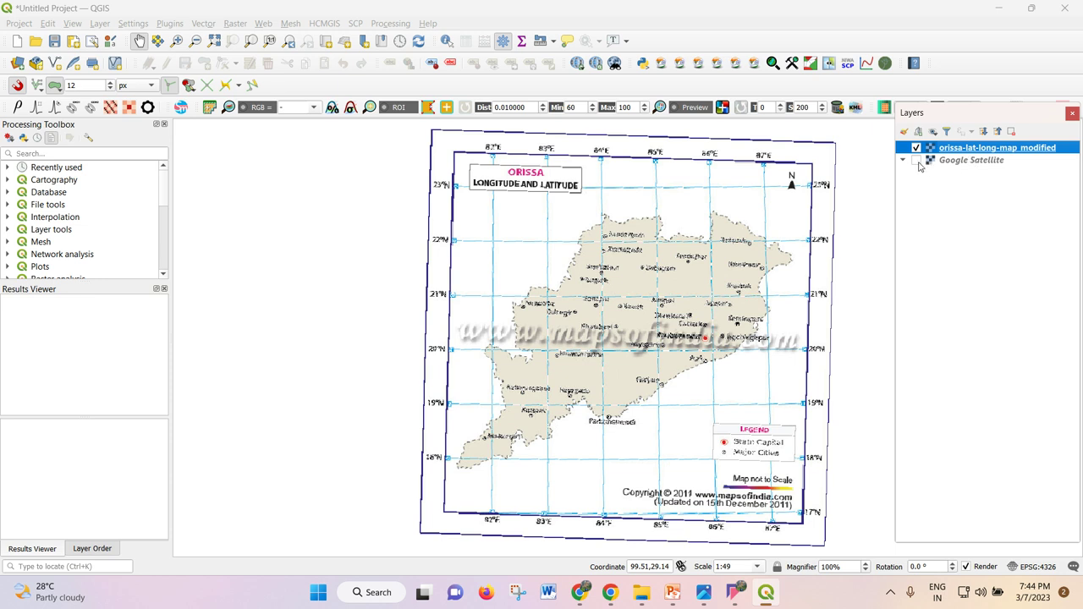
left_click(917, 161)
right_click(948, 160)
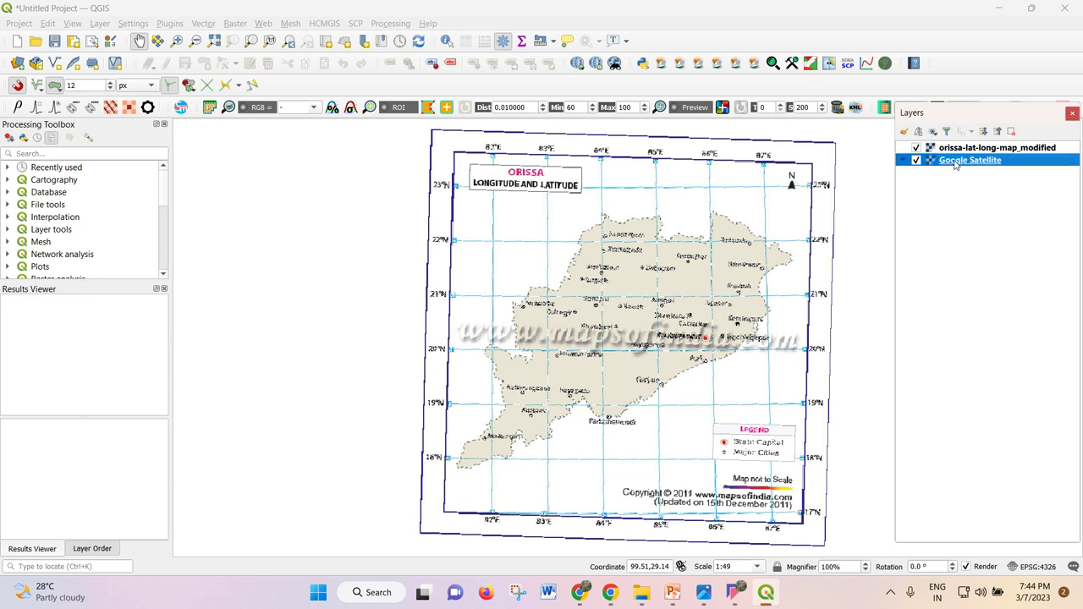
right_click(977, 151)
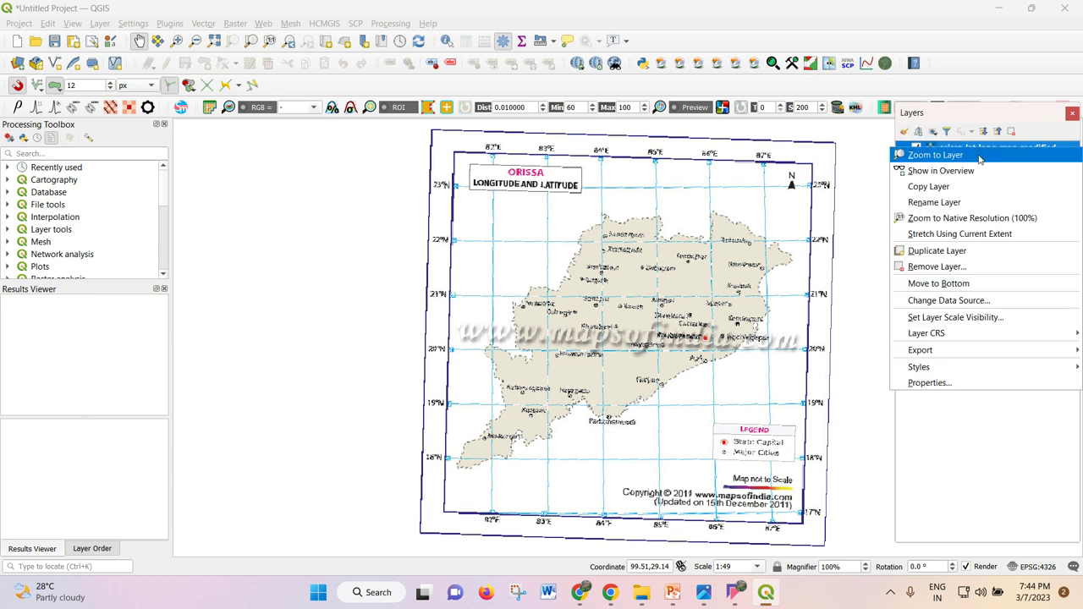
left_click(978, 156)
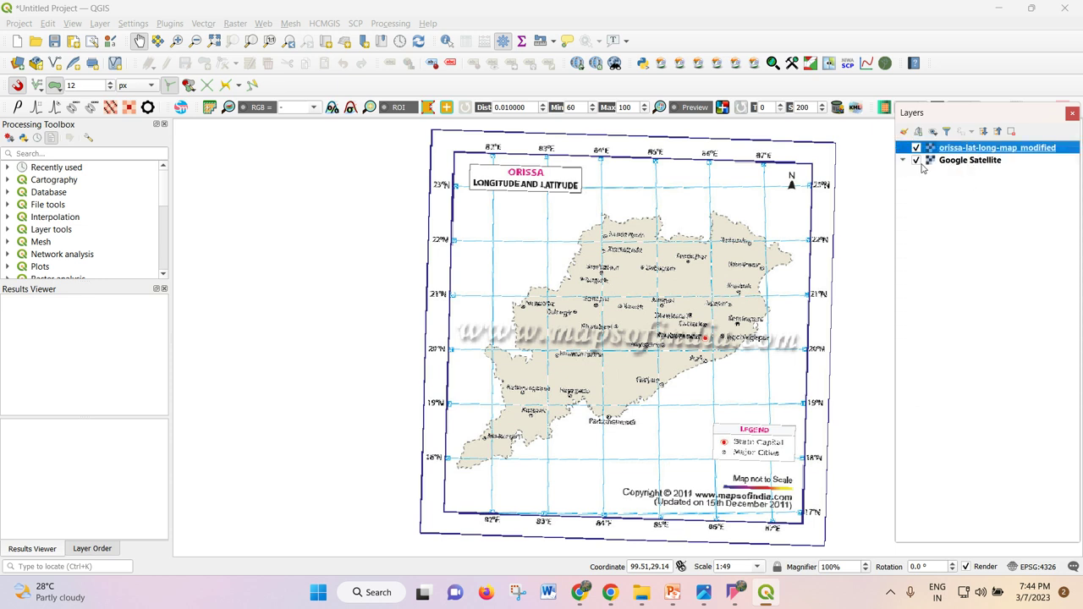
- Check the coordinate reference system of the orissa-lat-long-map_modified layer in its layer information
left_click(974, 163)
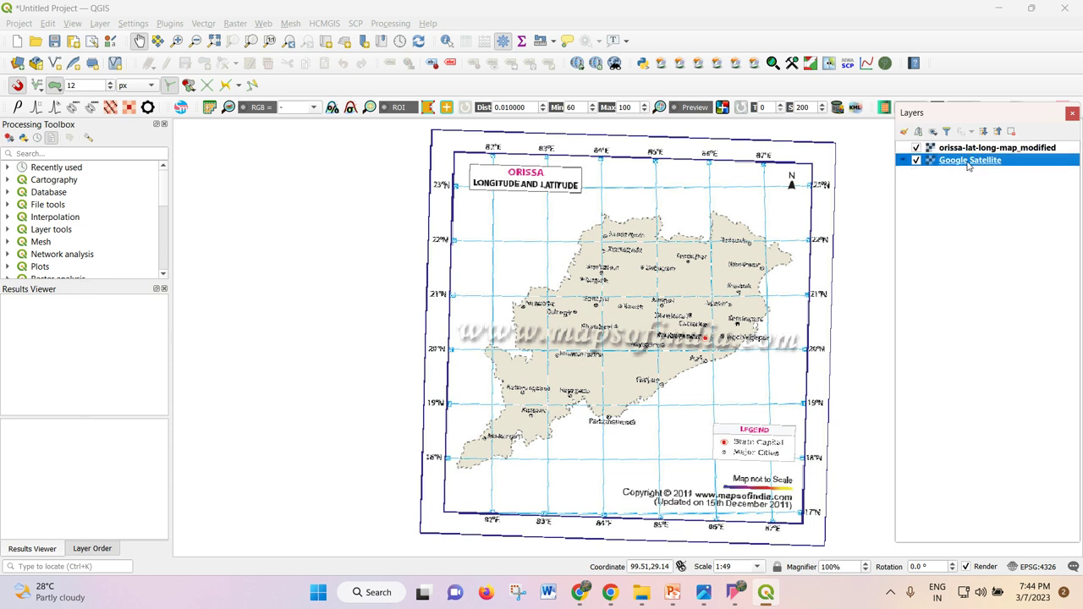
right_click(969, 166)
left_click(978, 148)
right_click(978, 149)
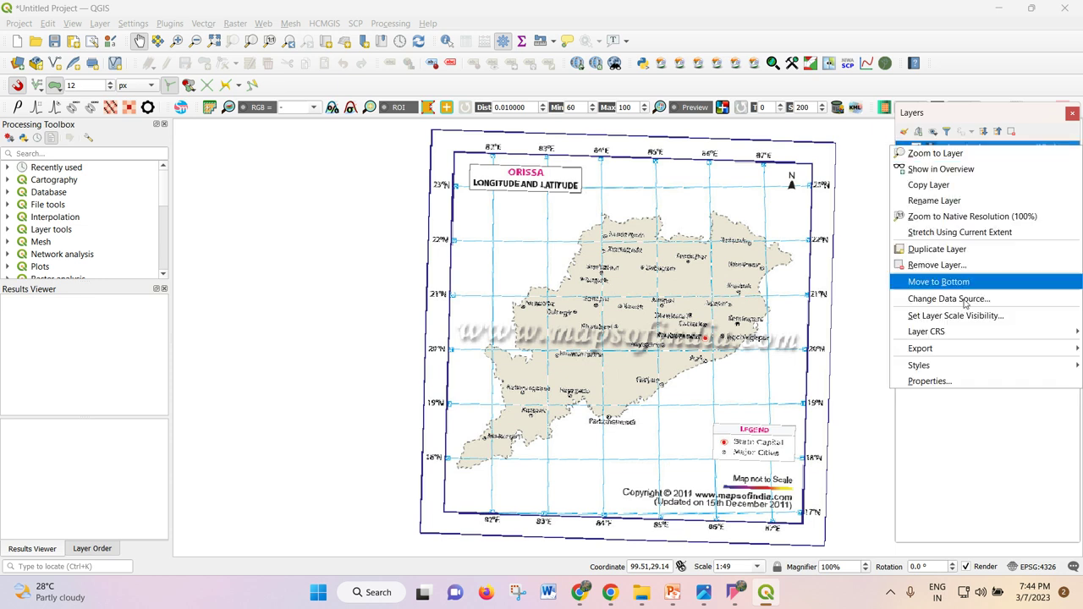
left_click(964, 383)
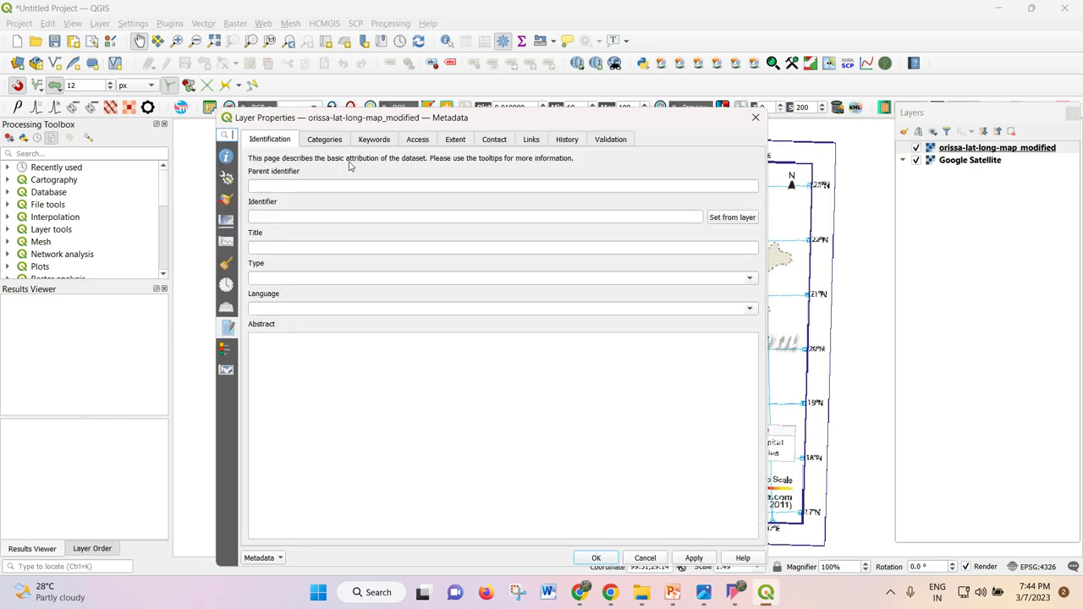
left_click(227, 157)
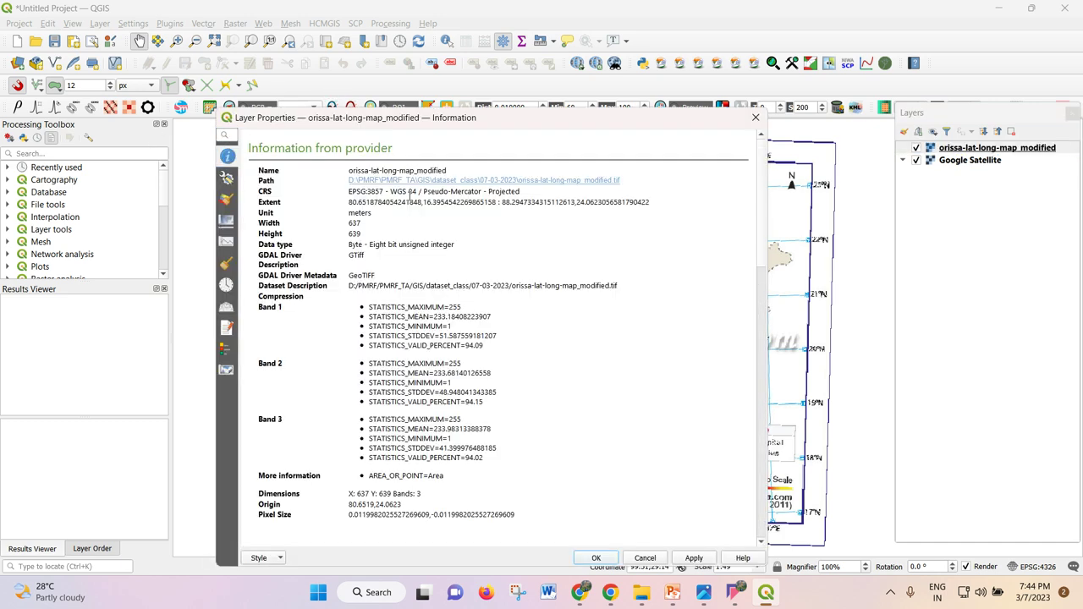
left_click_drag(409, 198, 516, 193)
left_click(756, 118)
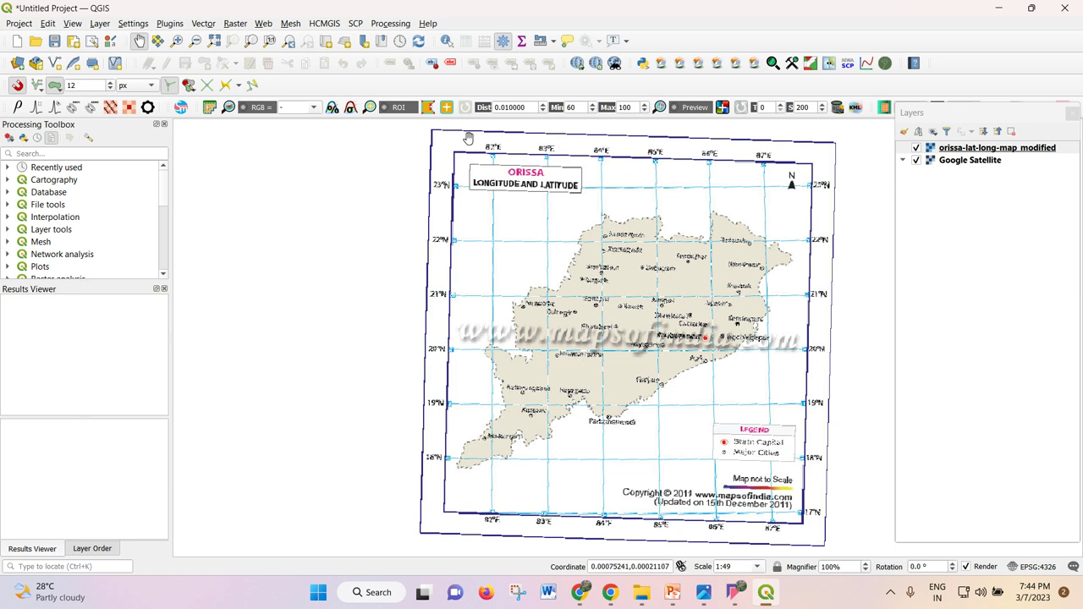
- Start Warp (Reproject) on the orissa-lat-long-map_modified layer and set the target CRS to EPSG:32645 - WGS 84 / UTM zone 45N
left_click(981, 148)
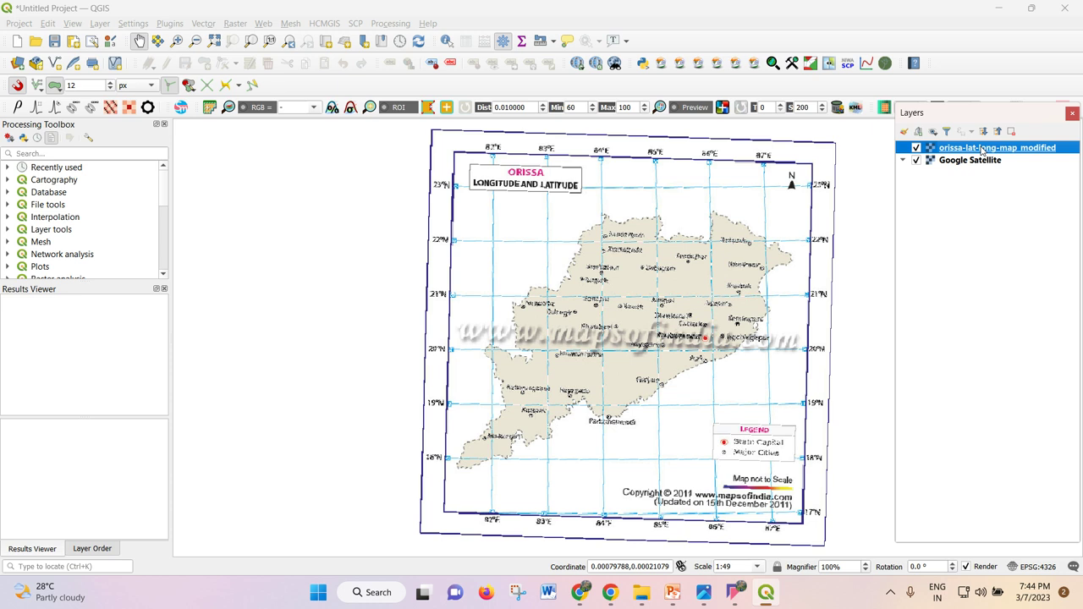
left_click(242, 26)
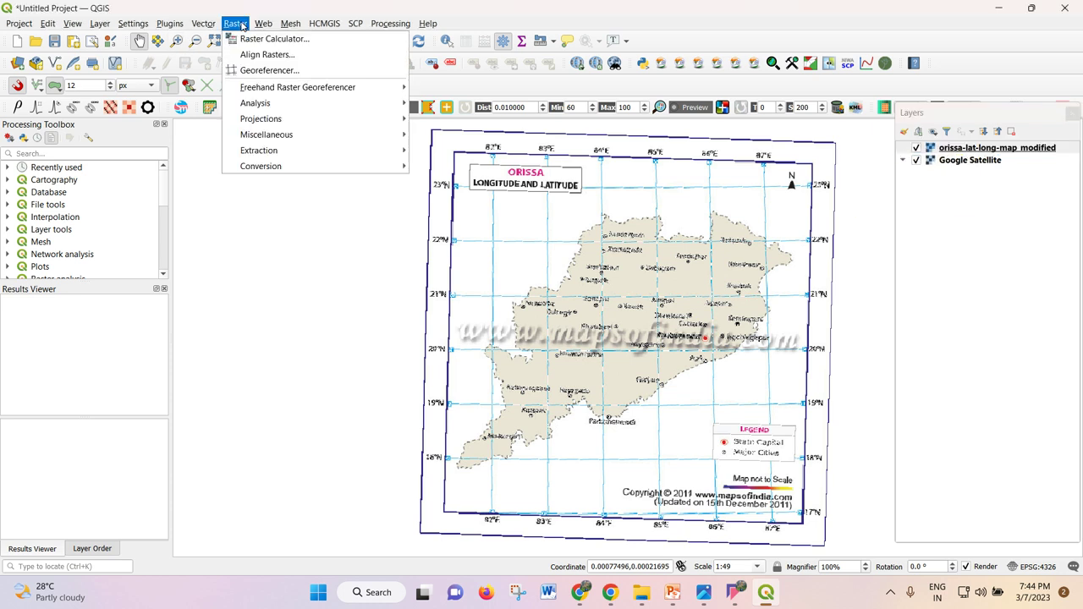
mouse_move(271, 120)
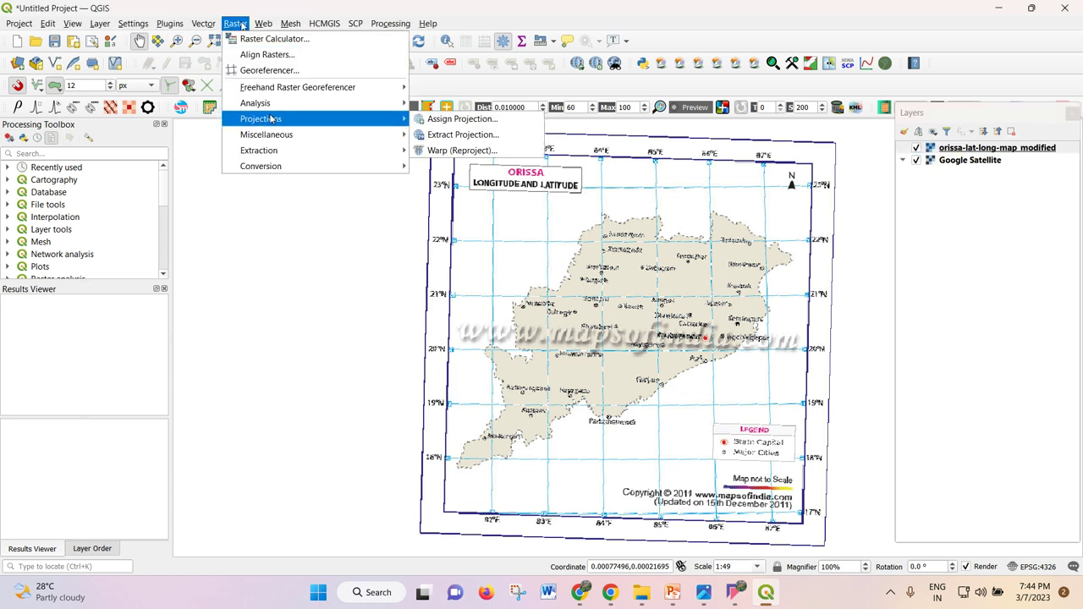
left_click(457, 151)
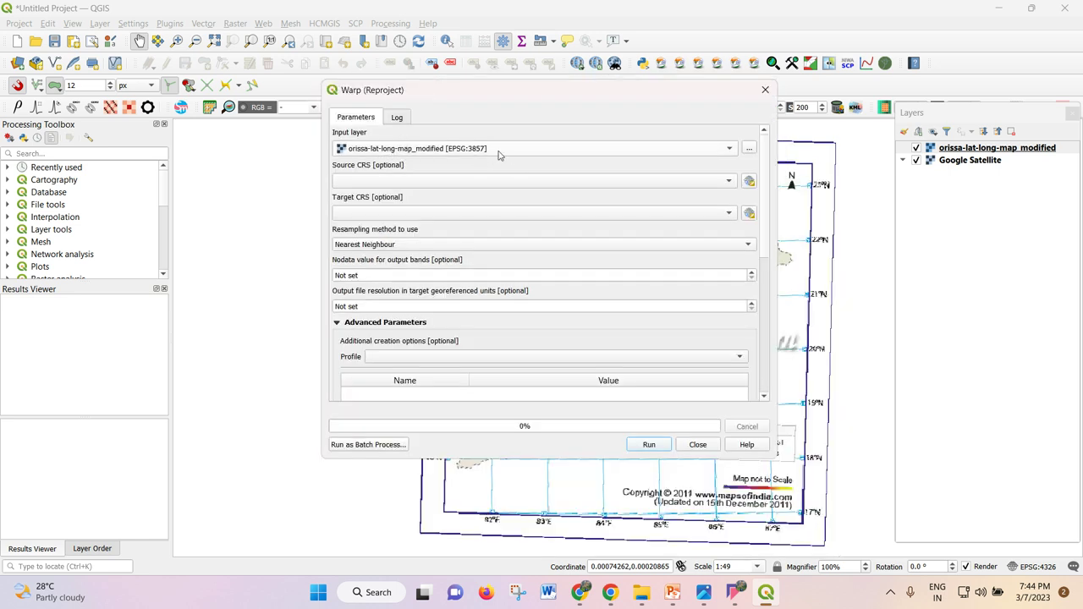
left_click(394, 212)
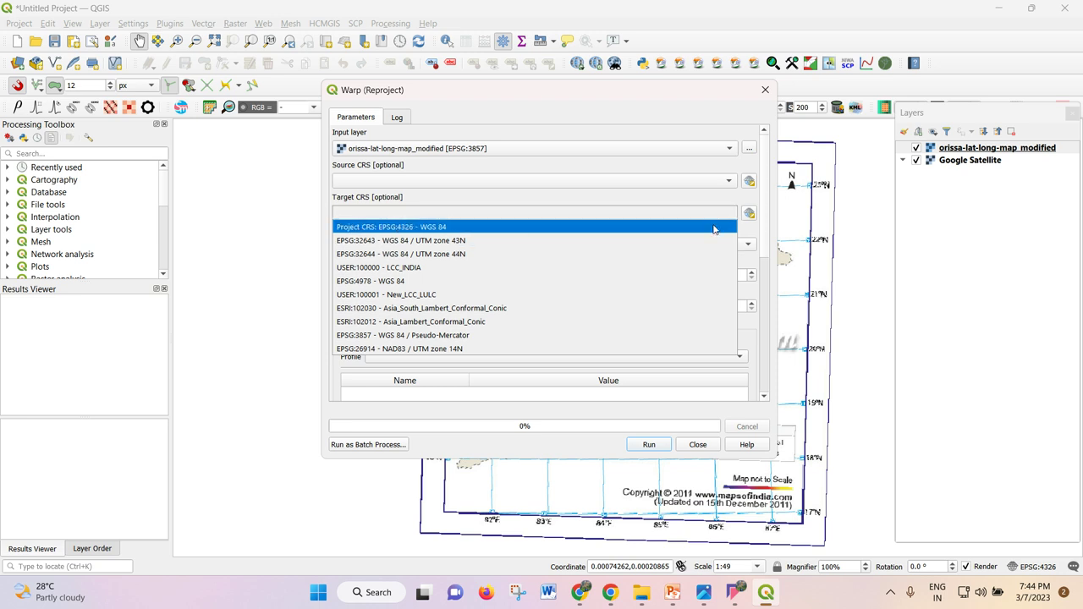
left_click(749, 213)
left_click(749, 213)
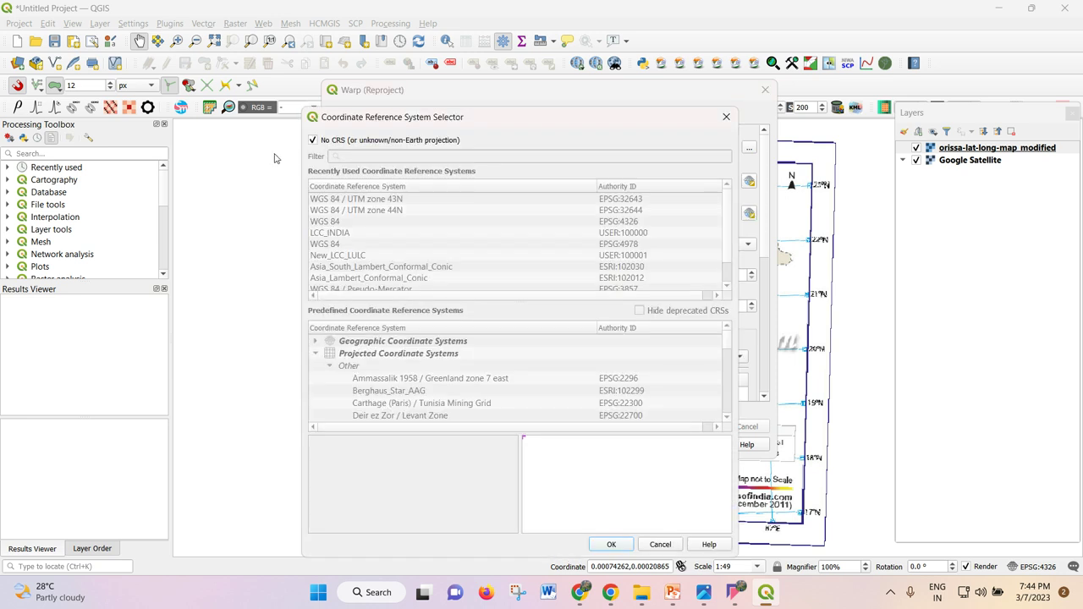
left_click_drag(370, 119, 353, 31)
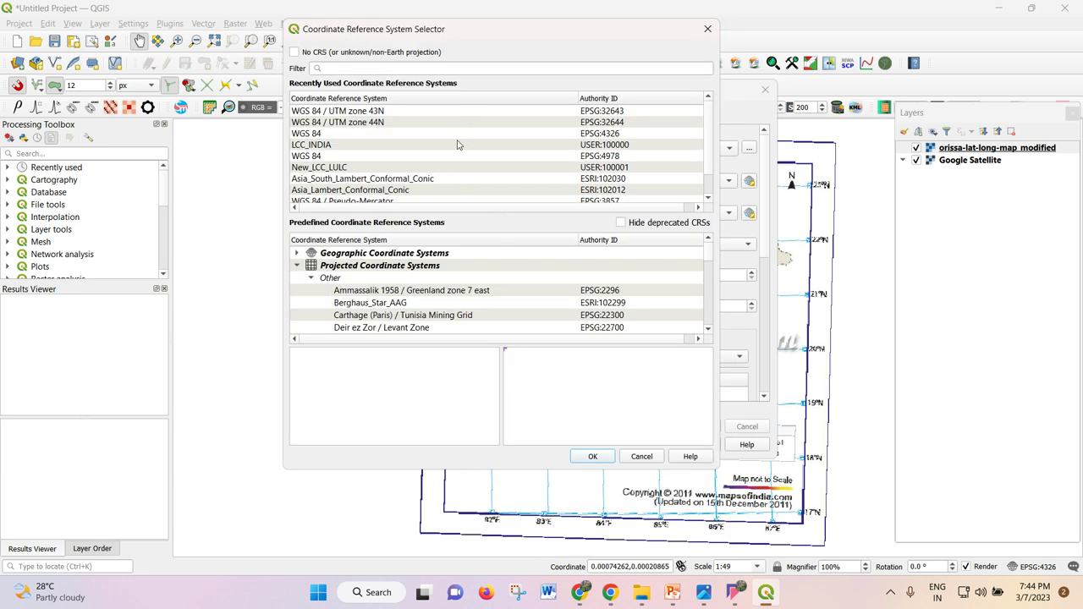
left_click(379, 124)
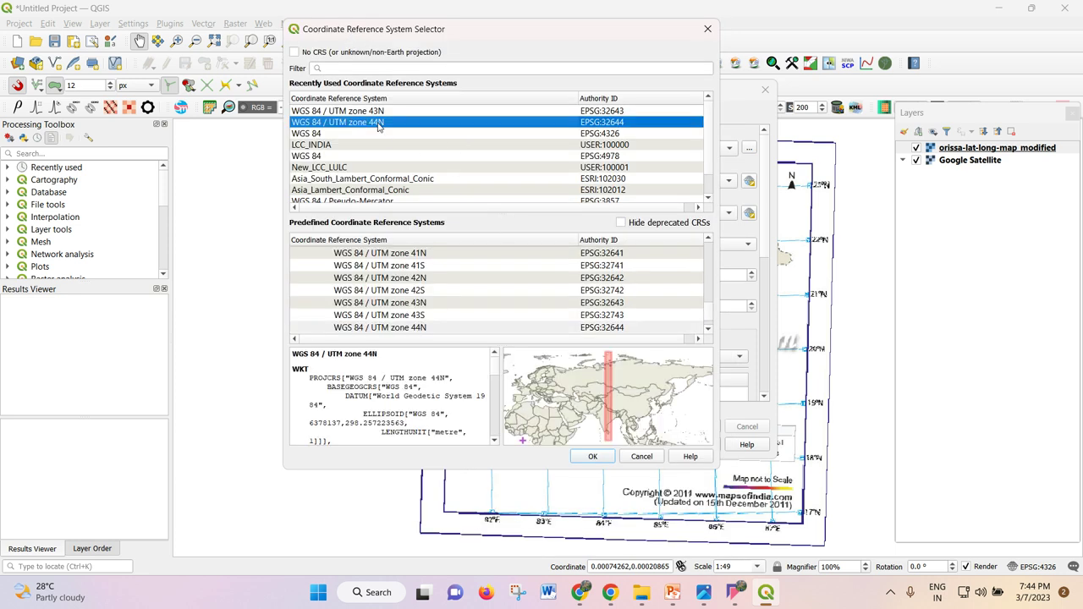
left_click(392, 114)
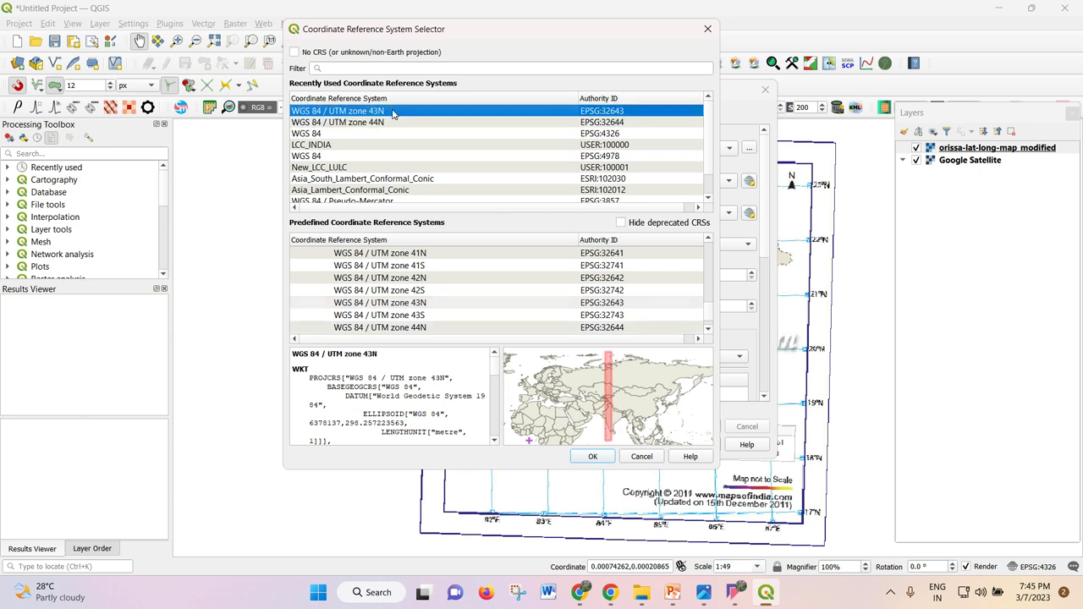
left_click(395, 124)
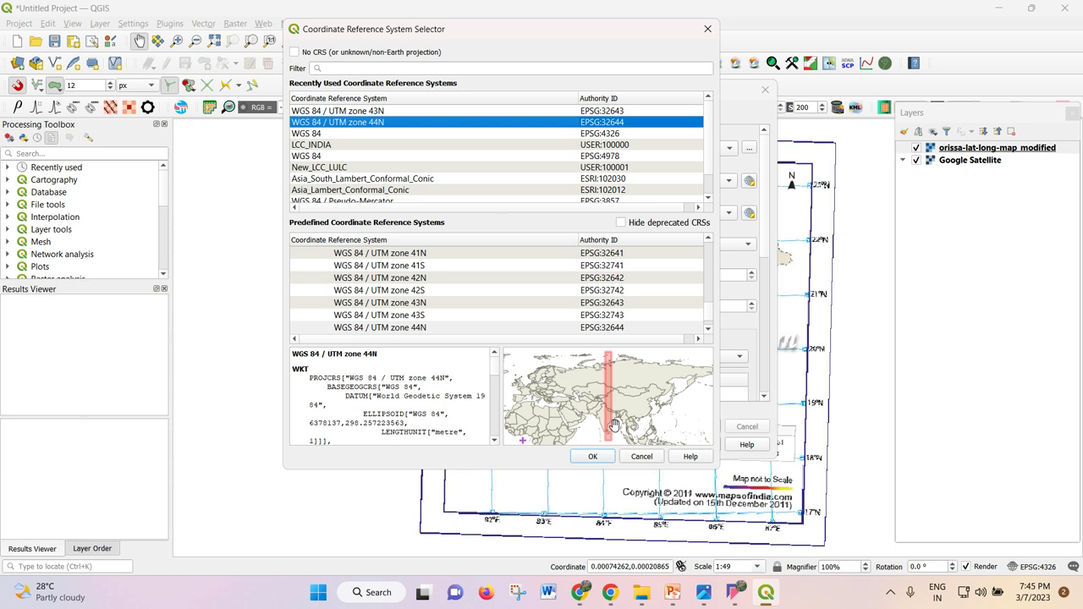
scroll(433, 311, "down", 1)
left_click(430, 314)
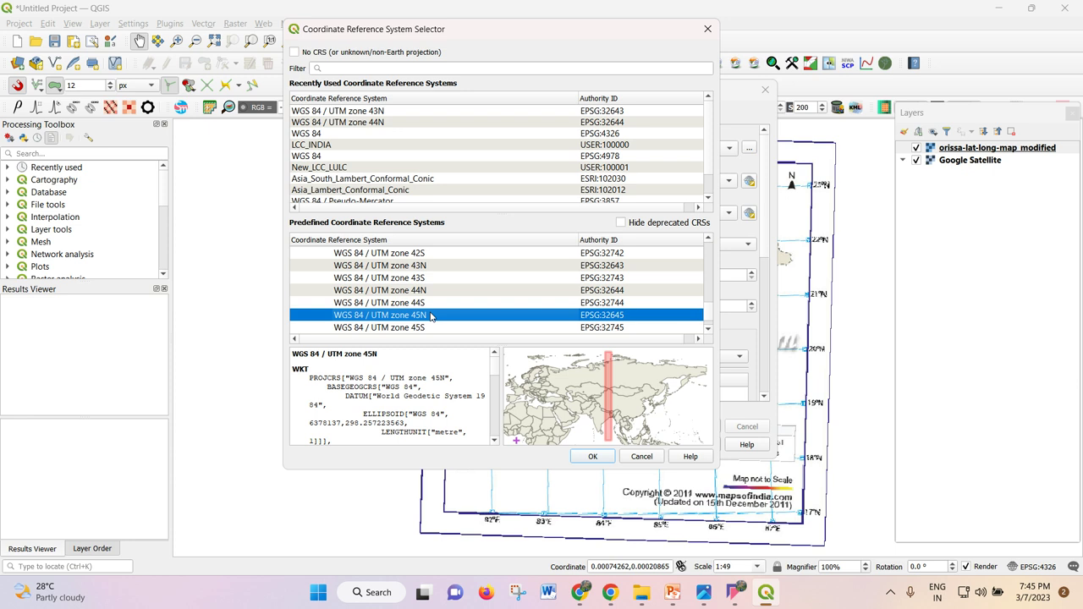
left_click(594, 458)
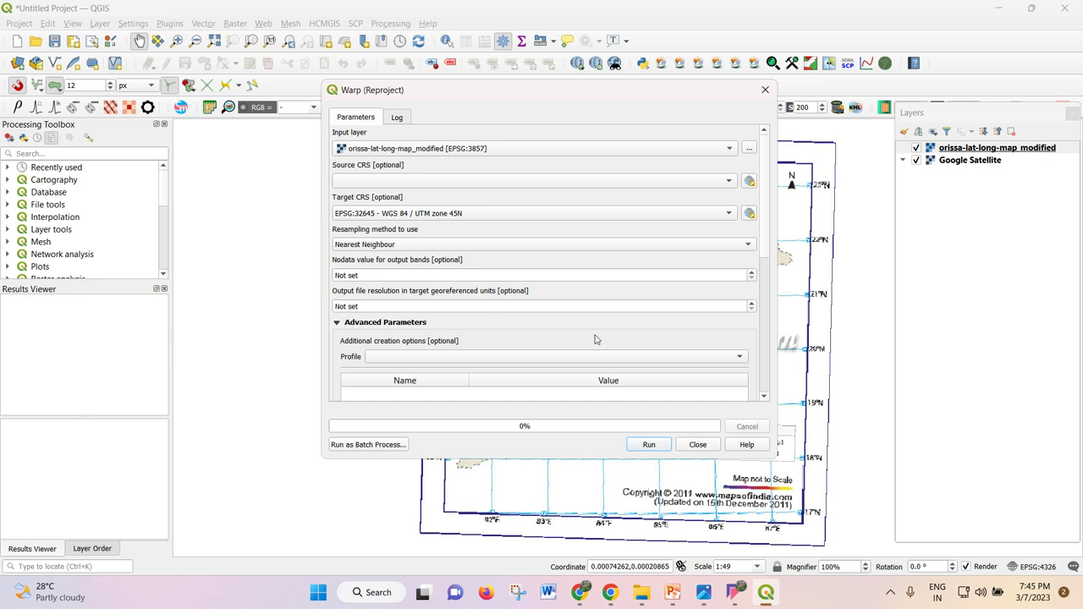
- Try to run the reprojection with the output REPROJECTED_ORISA.vrt in the 07-03-2023 folder, and close the Warp dialog
scroll(595, 338, "down", 5)
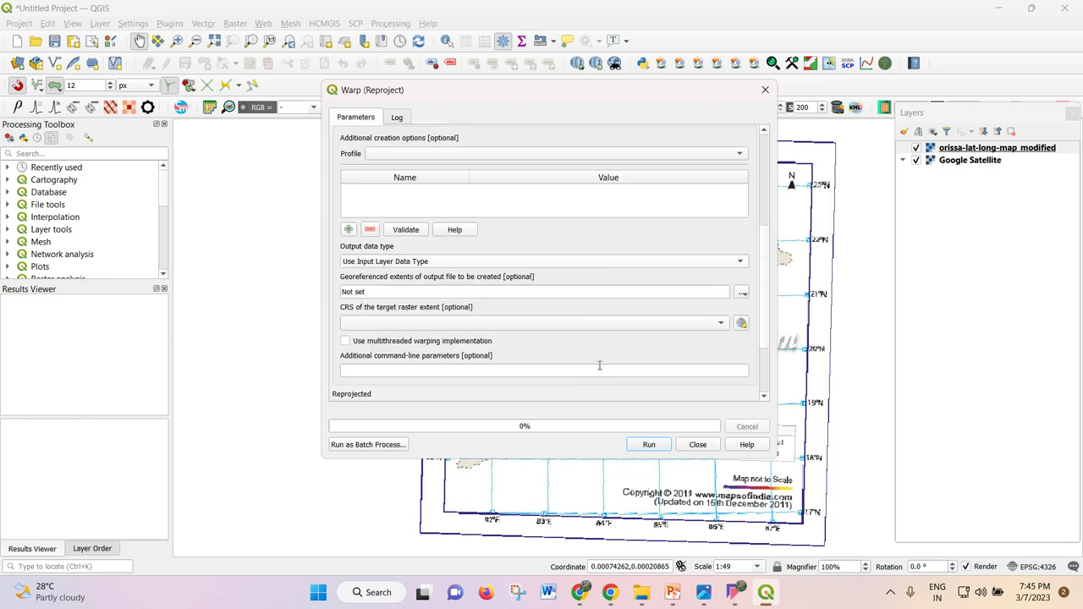
scroll(596, 371, "down", 2)
left_click(751, 313)
left_click(761, 341)
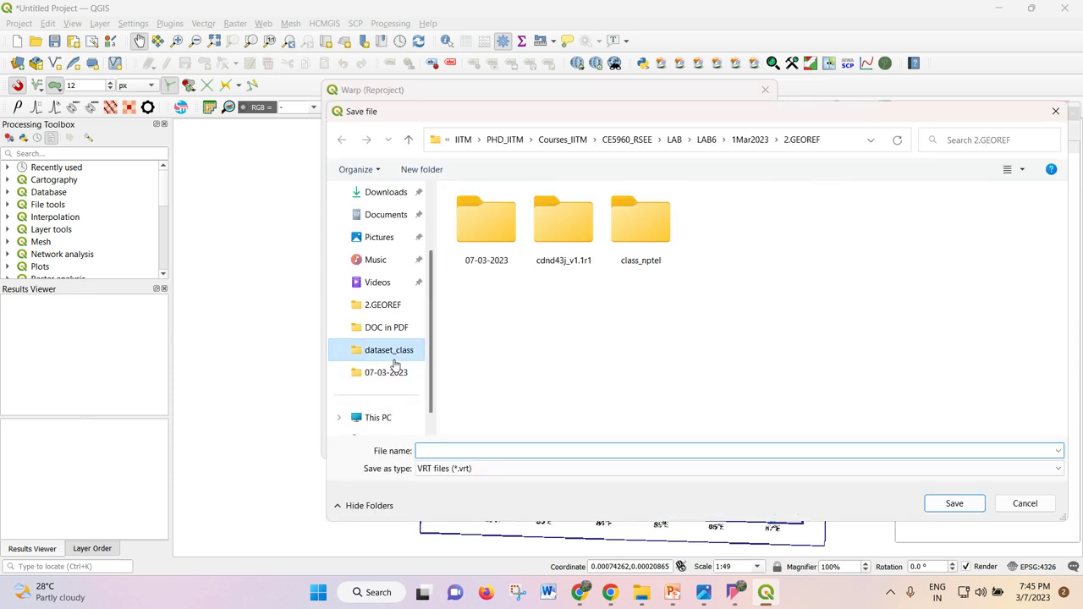
left_click(392, 355)
left_click(387, 373)
left_click(466, 450)
type("REPROJECTED_ORISA")
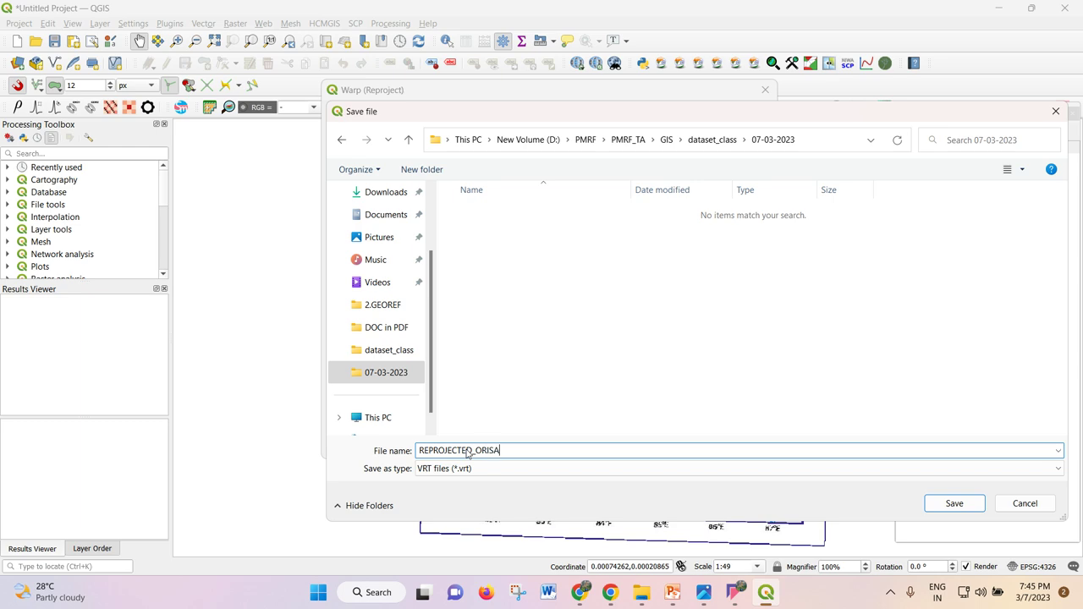
key("Return")
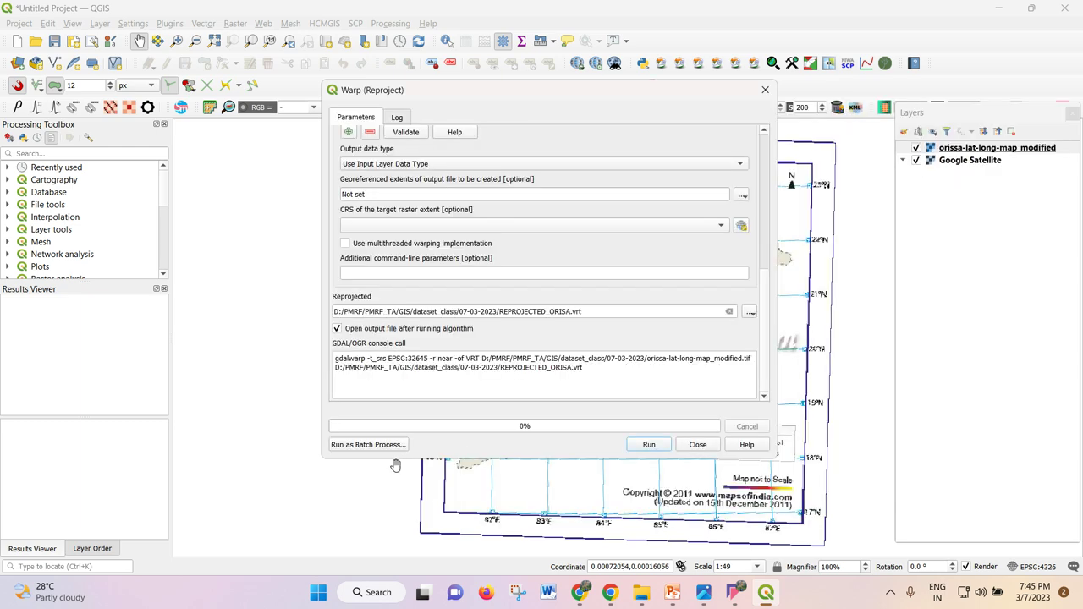
left_click(656, 448)
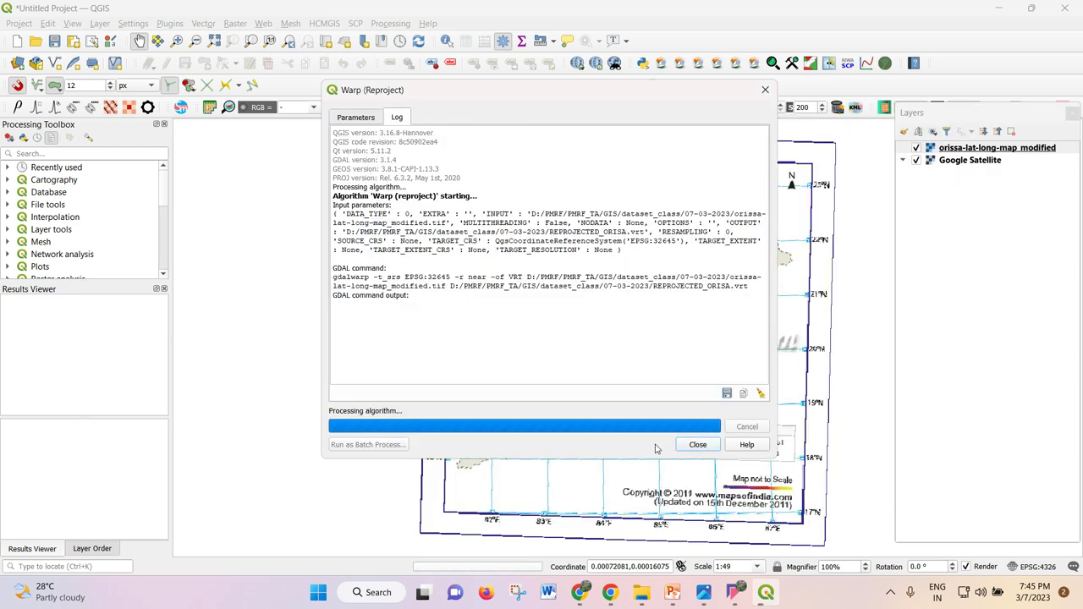
left_click(764, 90)
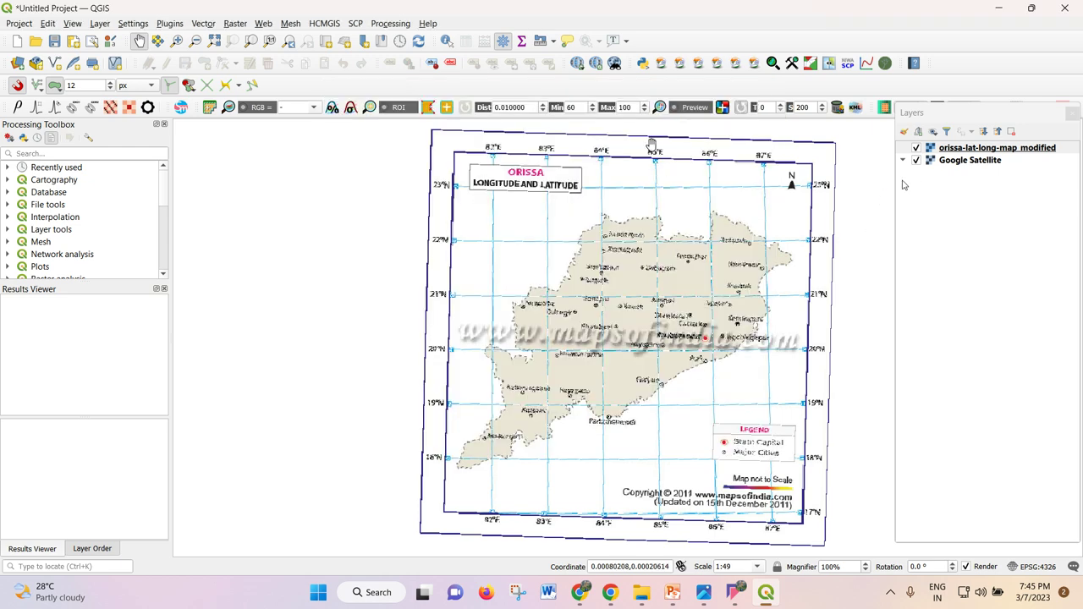
- Review the coordinate reference system and extent of the orissa-lat-long-map_modified layer in its properties, and close them
right_click(943, 151)
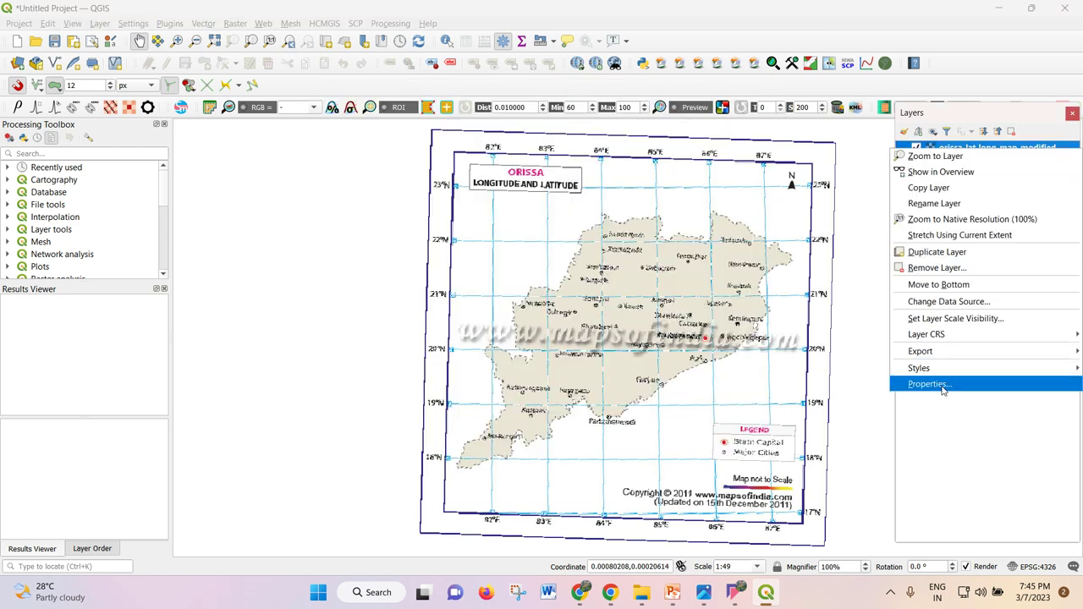
left_click(943, 386)
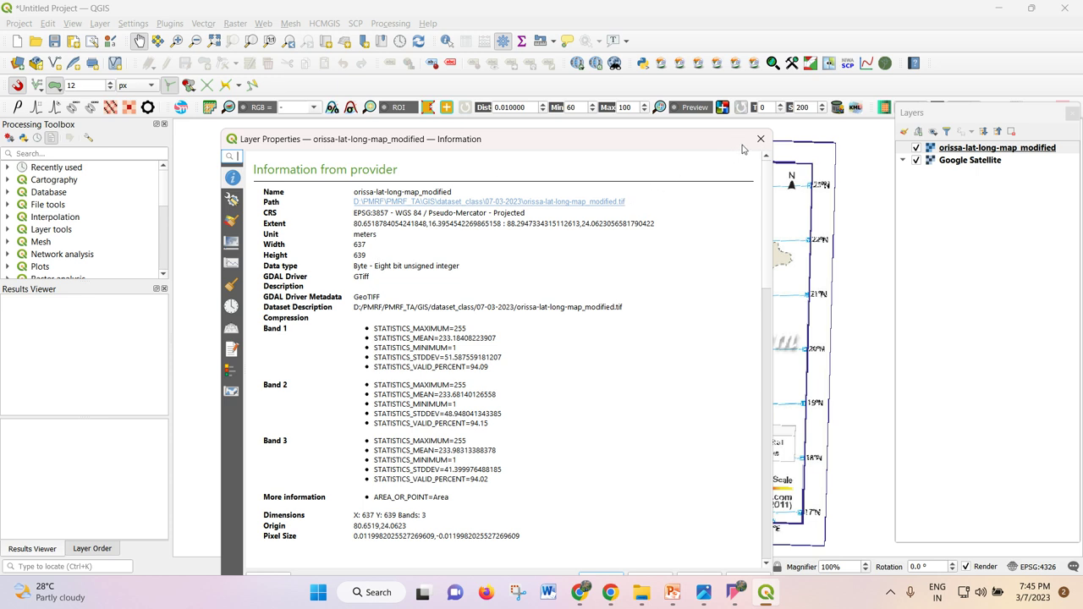
left_click(760, 138)
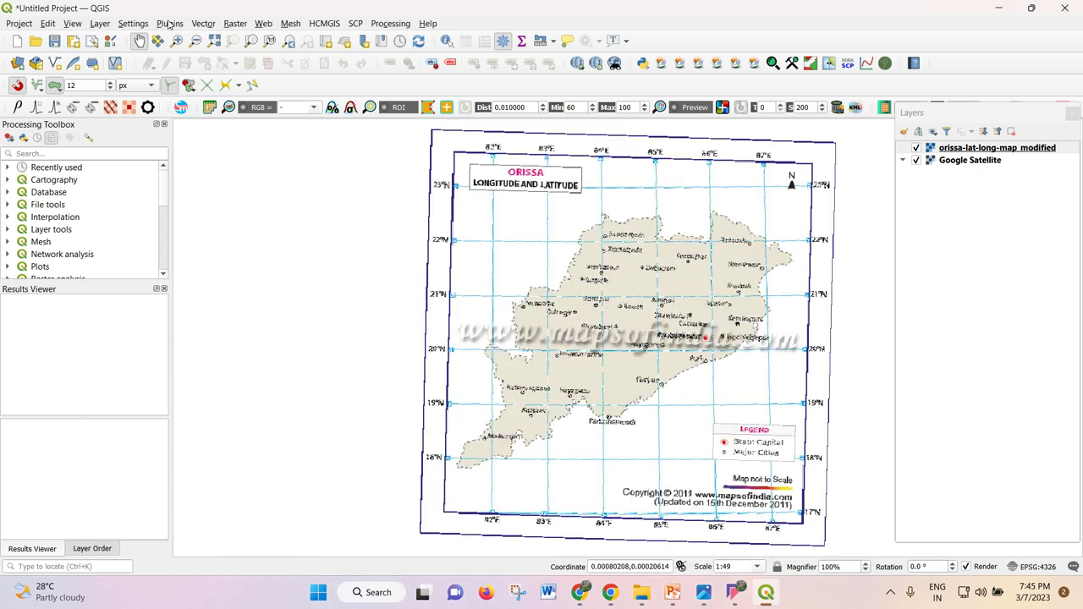
- Set up Warp (Reproject) for orissa-lat-long-map_modified with source CRS EPSG:3857 - WGS 84 / Pseudo-Mercator and target CRS EPSG:4326 - WGS 84
left_click(236, 24)
mouse_move(292, 120)
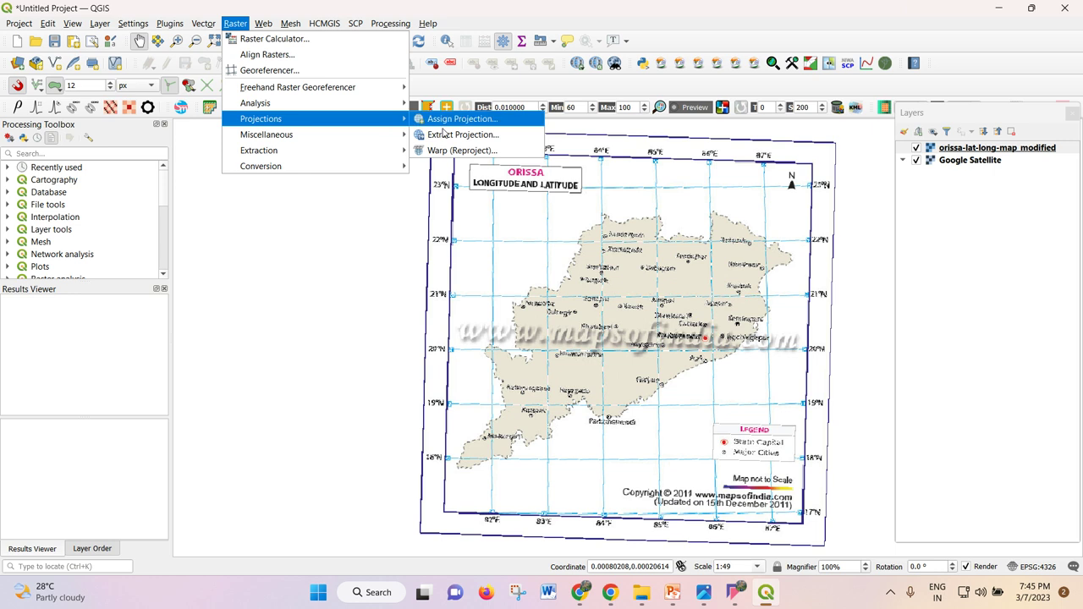
left_click(462, 151)
left_click(398, 176)
left_click(403, 172)
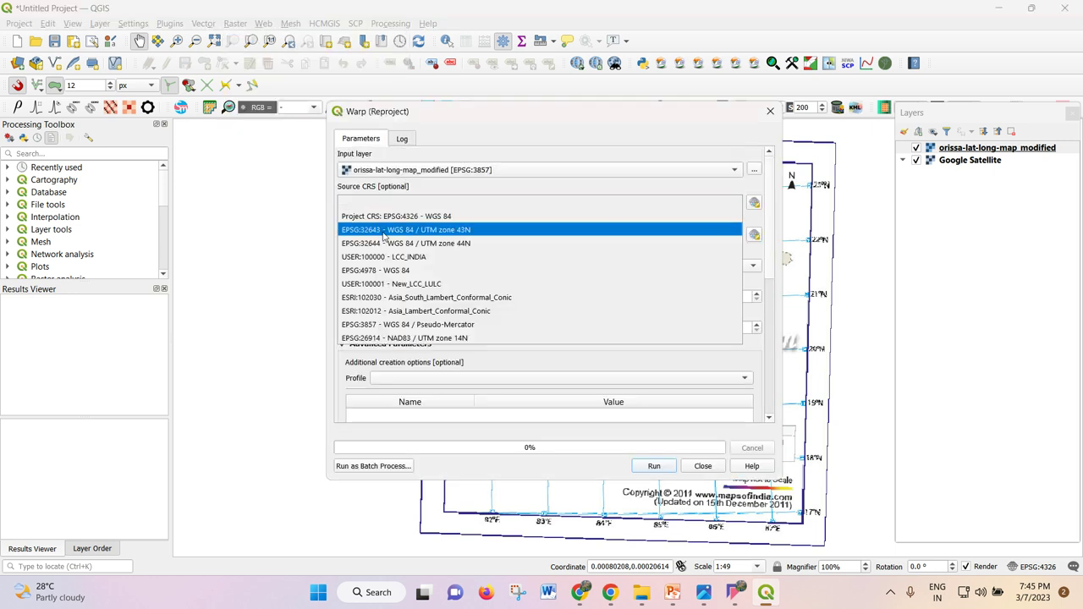
left_click(470, 325)
left_click(478, 240)
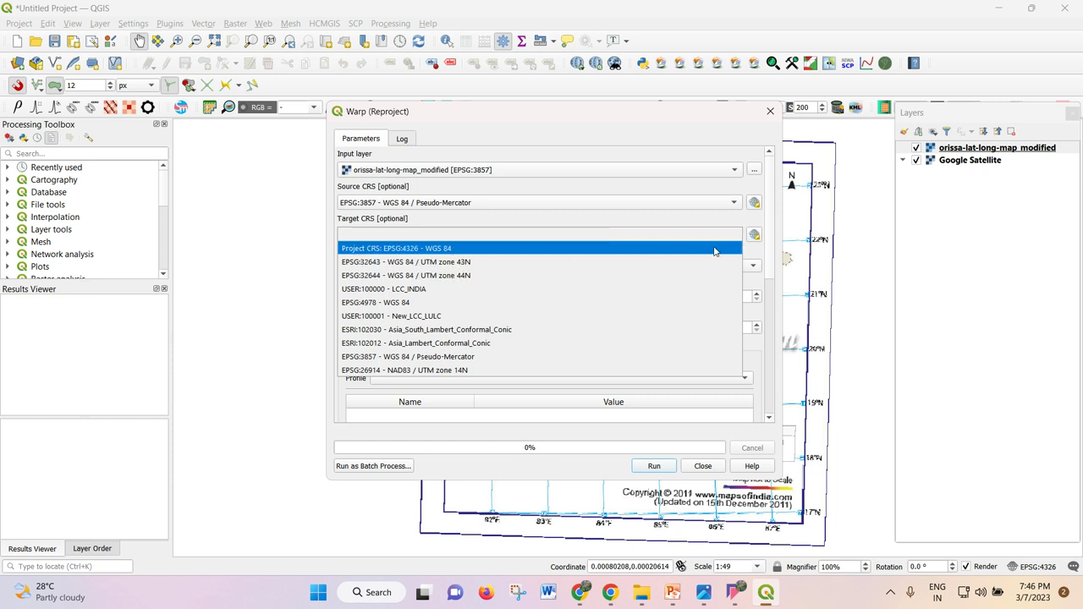
left_click(752, 236)
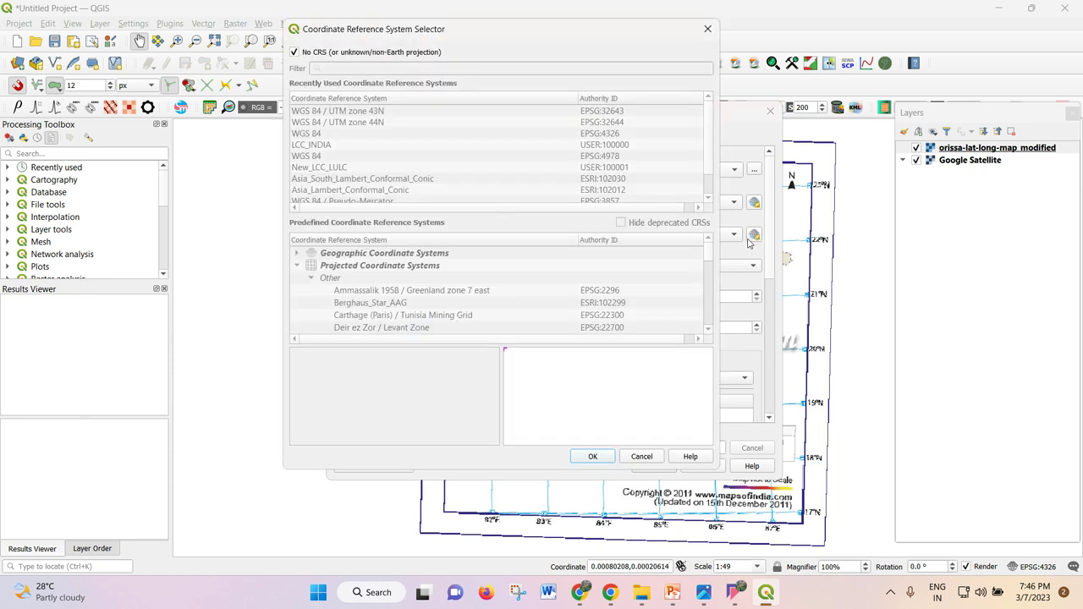
left_click(302, 54)
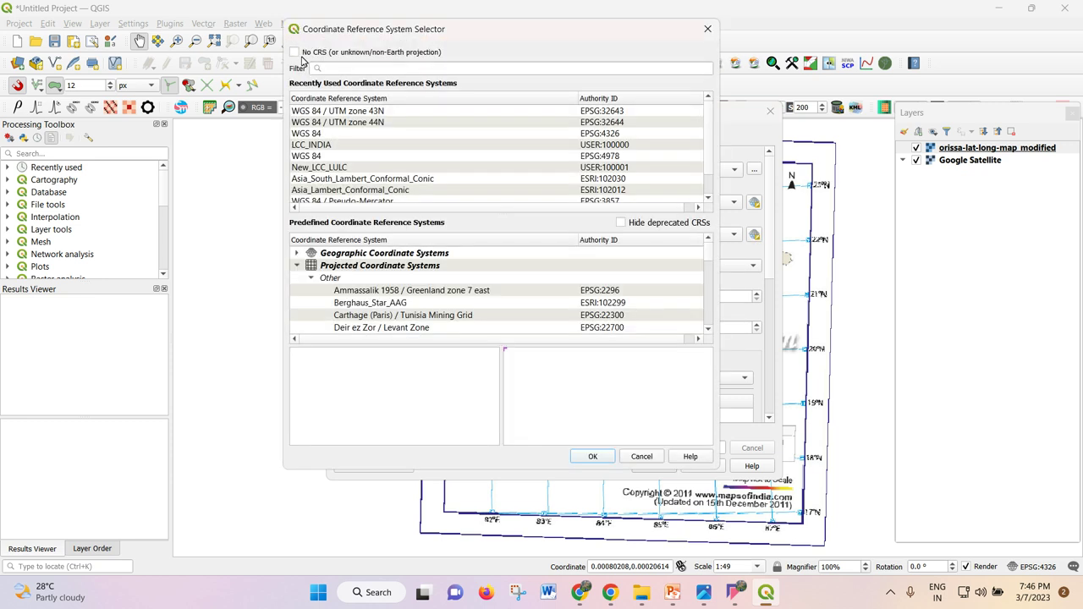
left_click(381, 133)
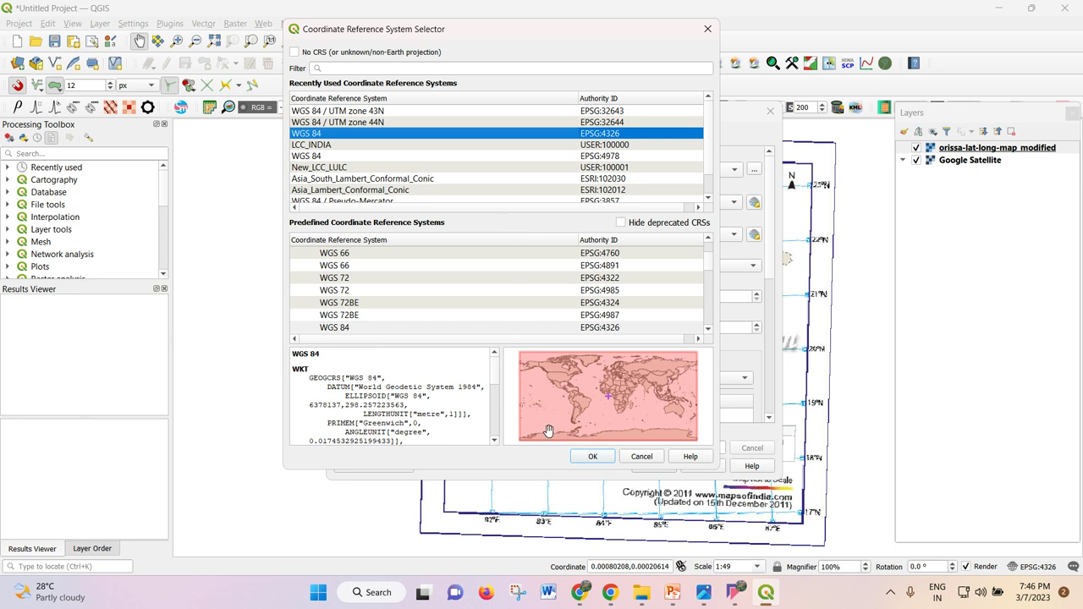
left_click(577, 462)
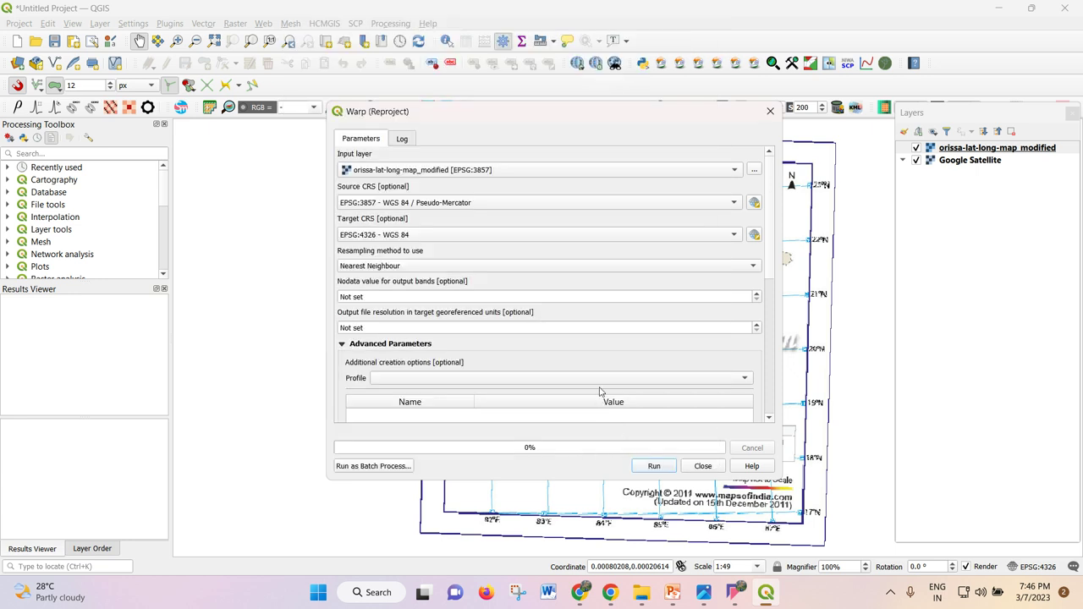
- Run the reprojection with the output saved as PROJECTION.vrt in the 07-03-2023 folder, and close the Warp dialog
scroll(600, 403, "down", 8)
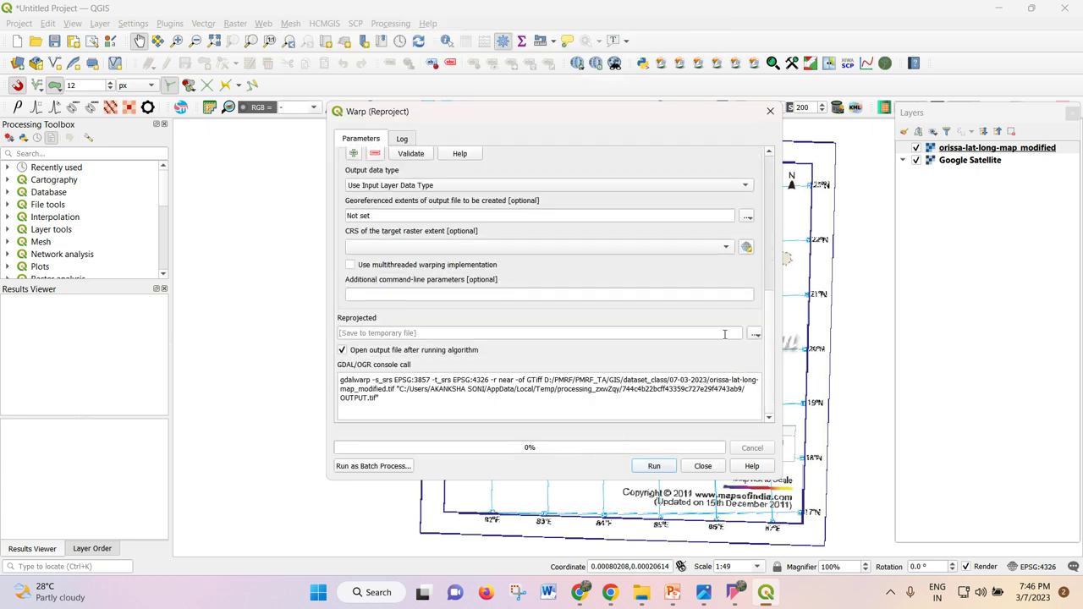
left_click(755, 335)
left_click(782, 364)
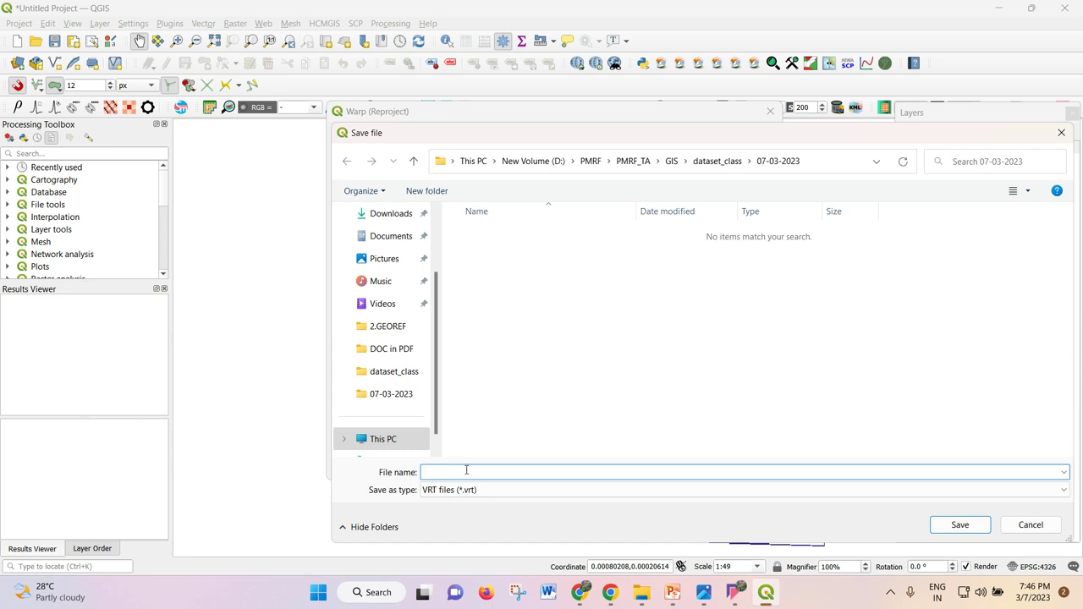
type("PROJECTION")
key("Return")
left_click(650, 471)
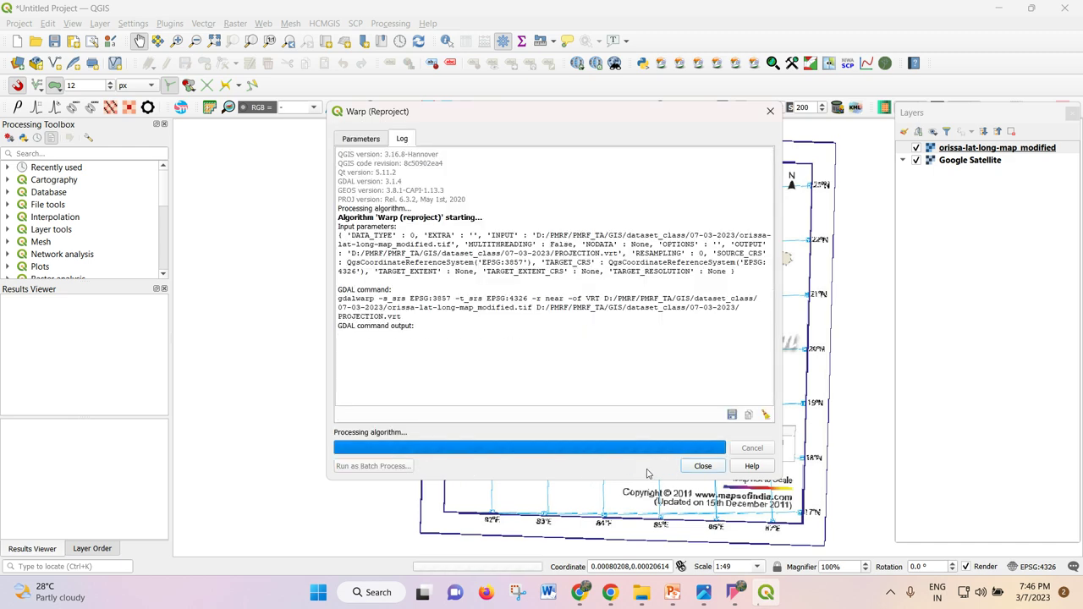
left_click(772, 112)
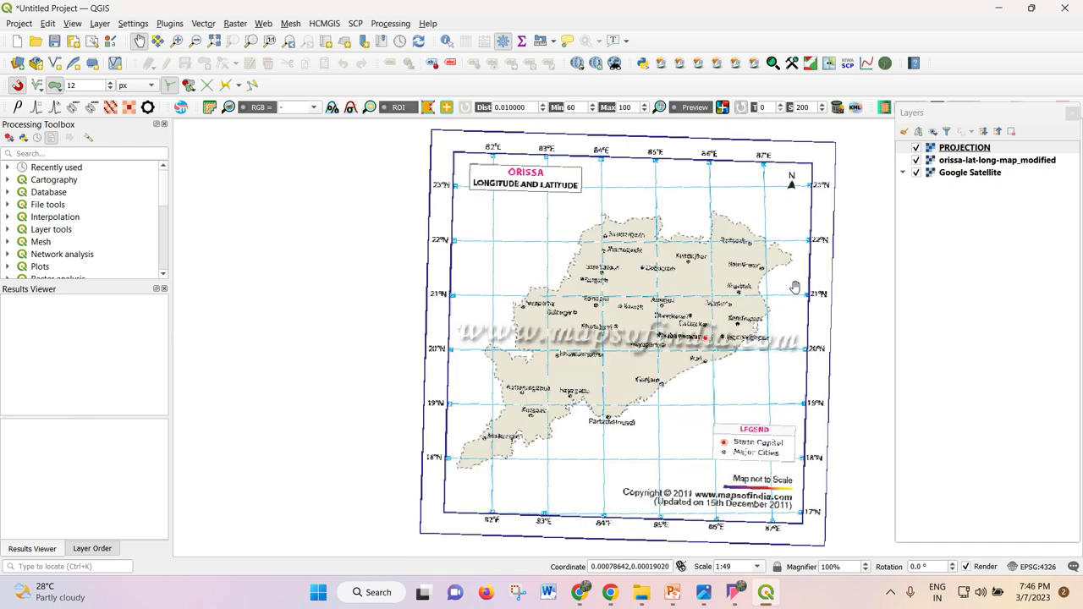
- Check the coordinate reference system of the PROJECTION layer in its layer information
right_click(941, 153)
left_click(947, 158)
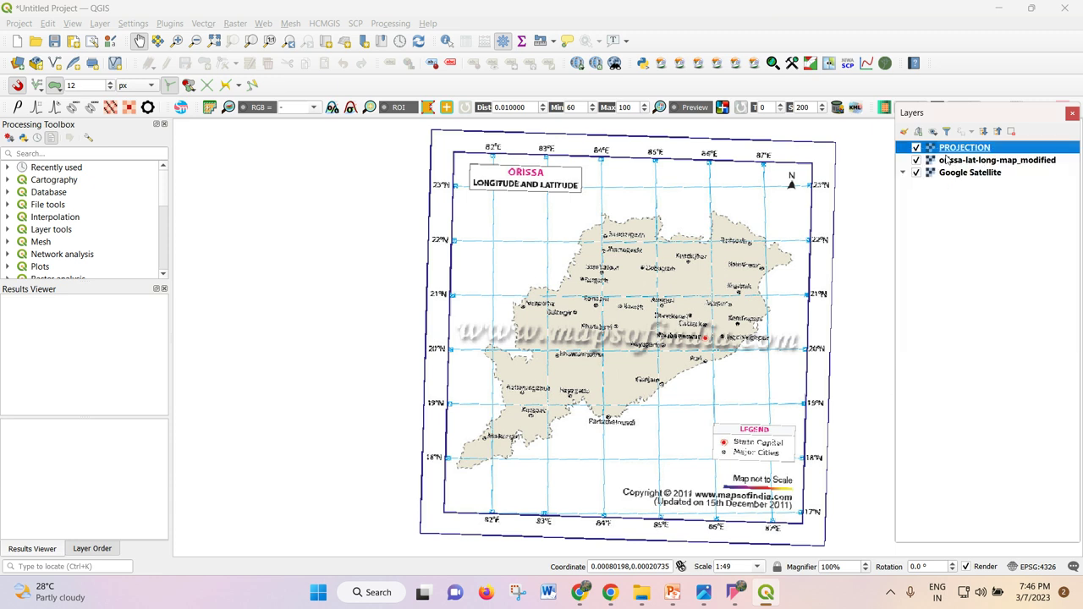
left_click(947, 173)
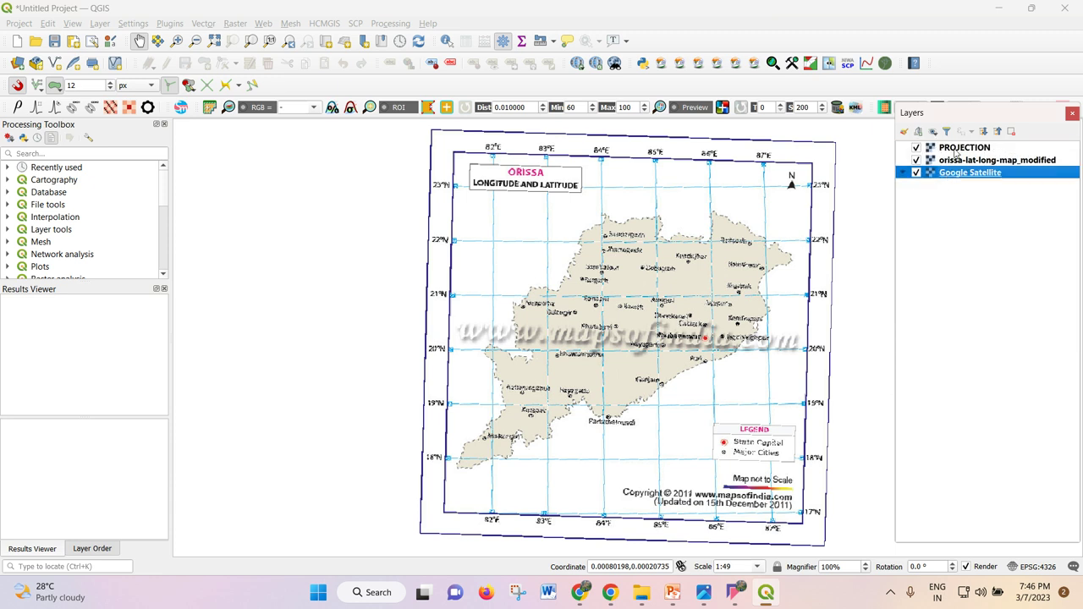
right_click(954, 152)
left_click(948, 381)
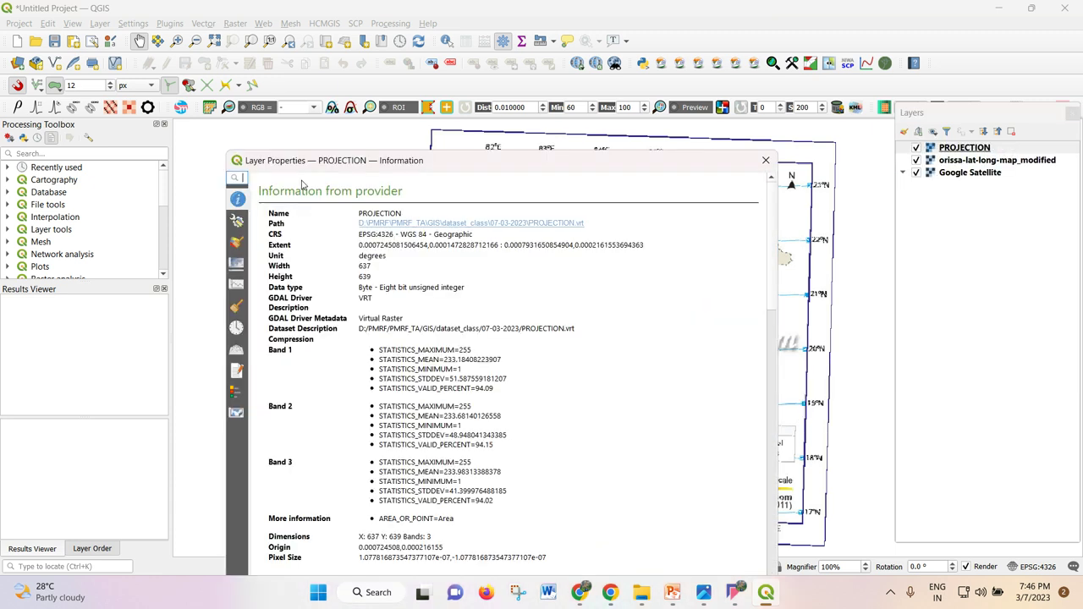
- Close the layer properties and assign EPSG:32644 - WGS 84 / UTM zone 44N as the PROJECTION layer's coordinate reference system
left_click(766, 160)
right_click(956, 147)
mouse_move(922, 334)
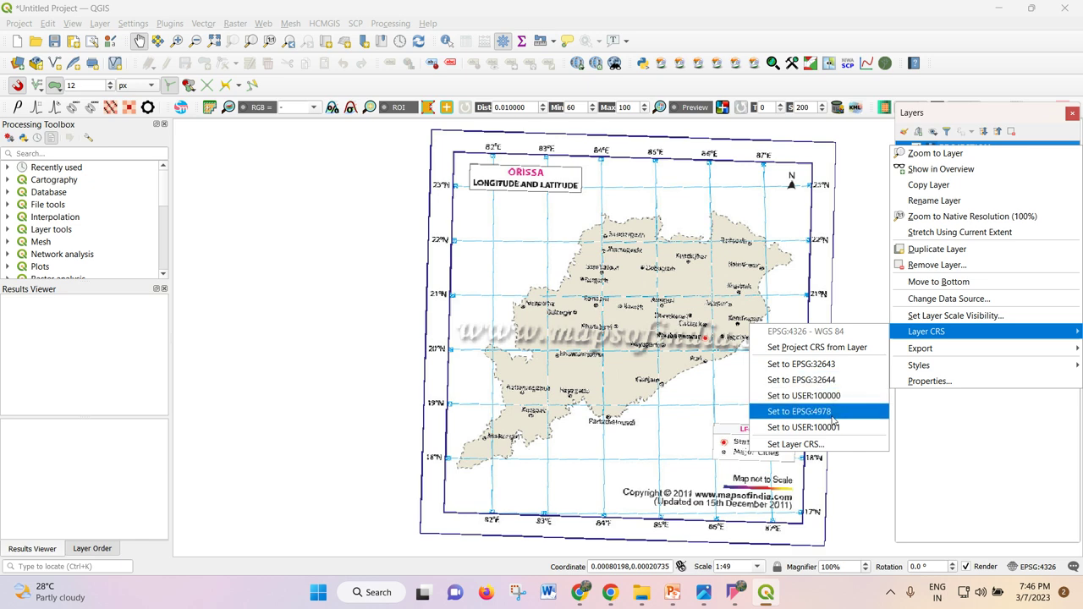
left_click(825, 445)
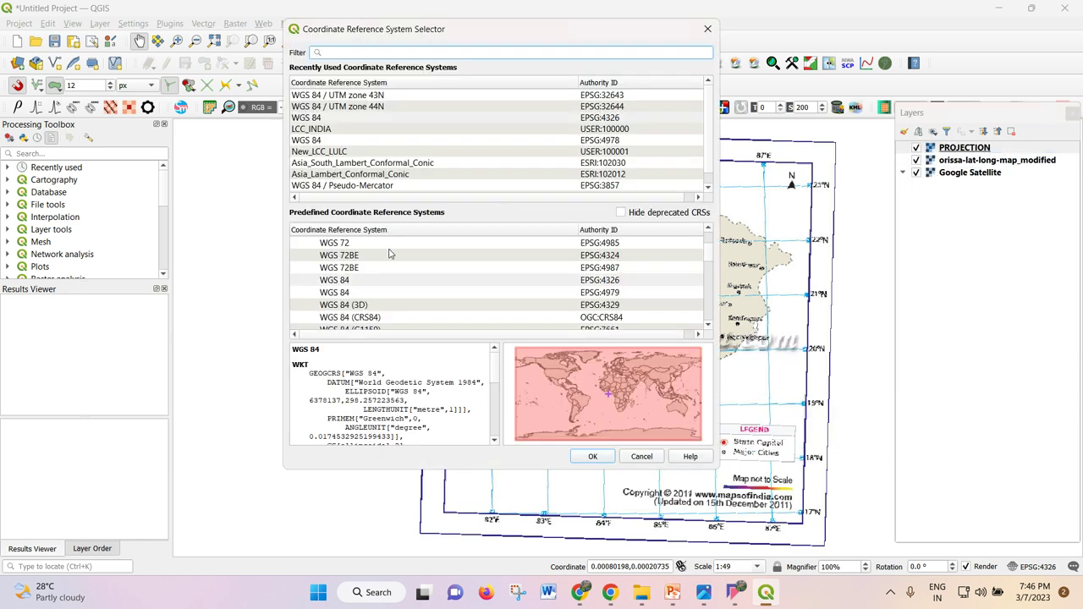
left_click(337, 107)
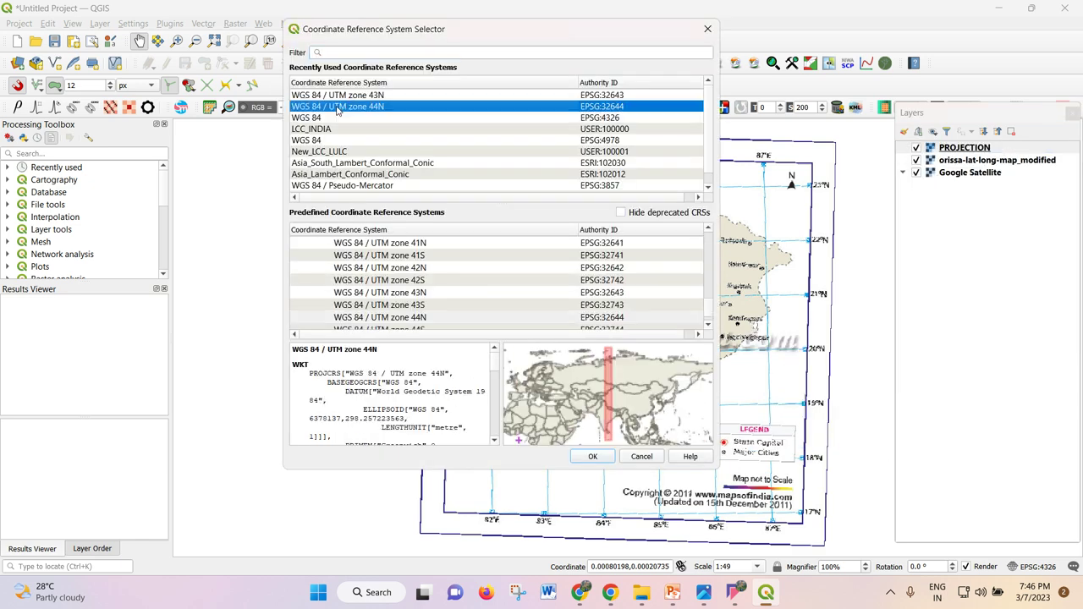
left_click(592, 457)
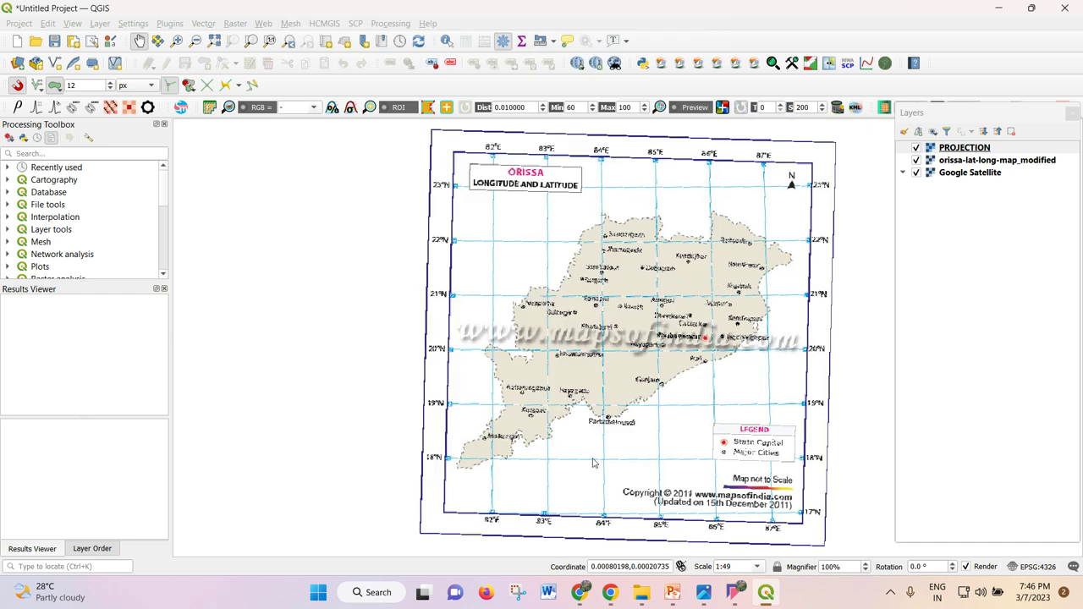
- Hide orissa-lat-long-map_modified and compare the PROJECTION layer's location with India's eastern coast on Google Satellite
right_click(951, 148)
left_click(953, 154)
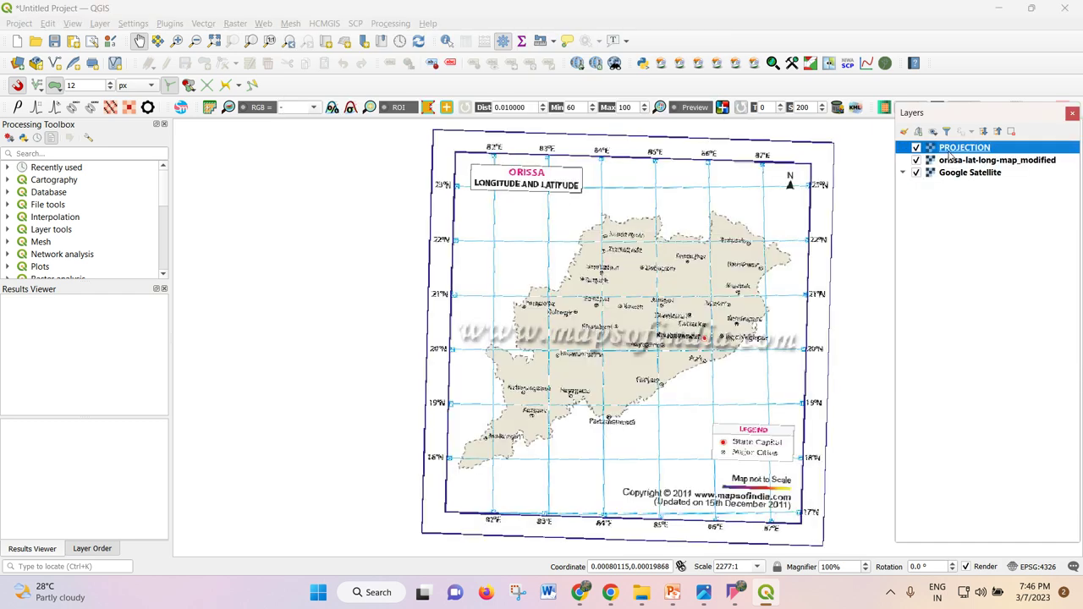
left_click(916, 160)
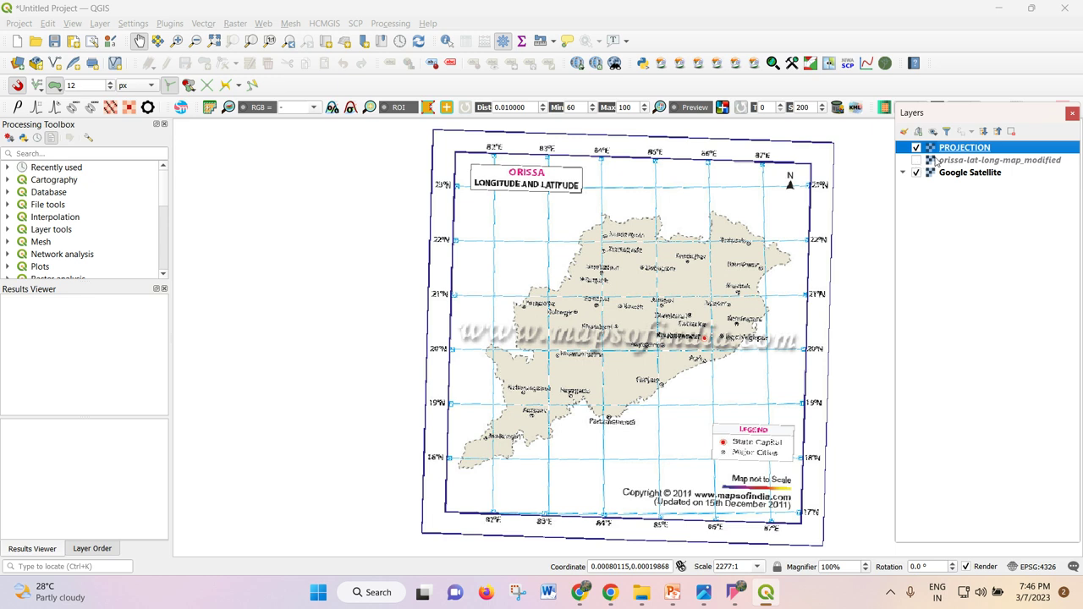
right_click(929, 175)
left_click(937, 179)
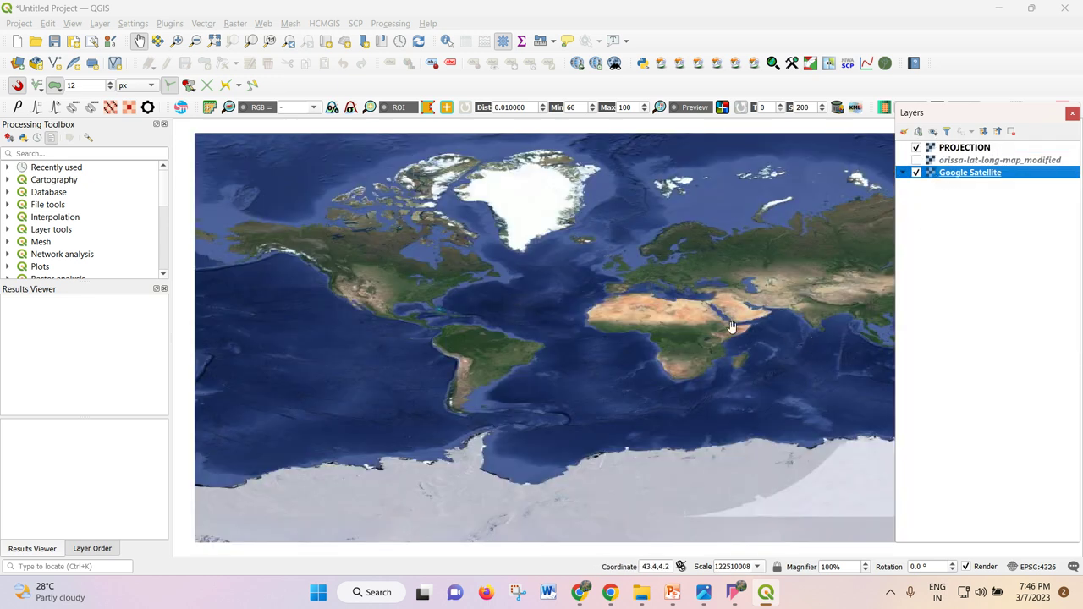
left_click_drag(687, 315, 448, 326)
scroll(494, 312, "up", 4)
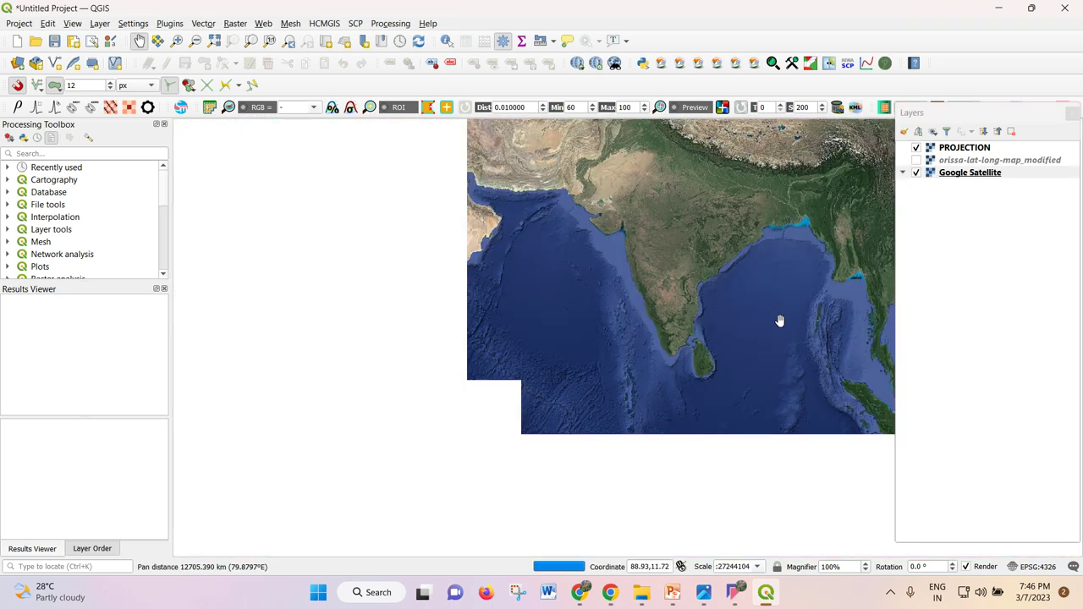
scroll(796, 205, "up", 2)
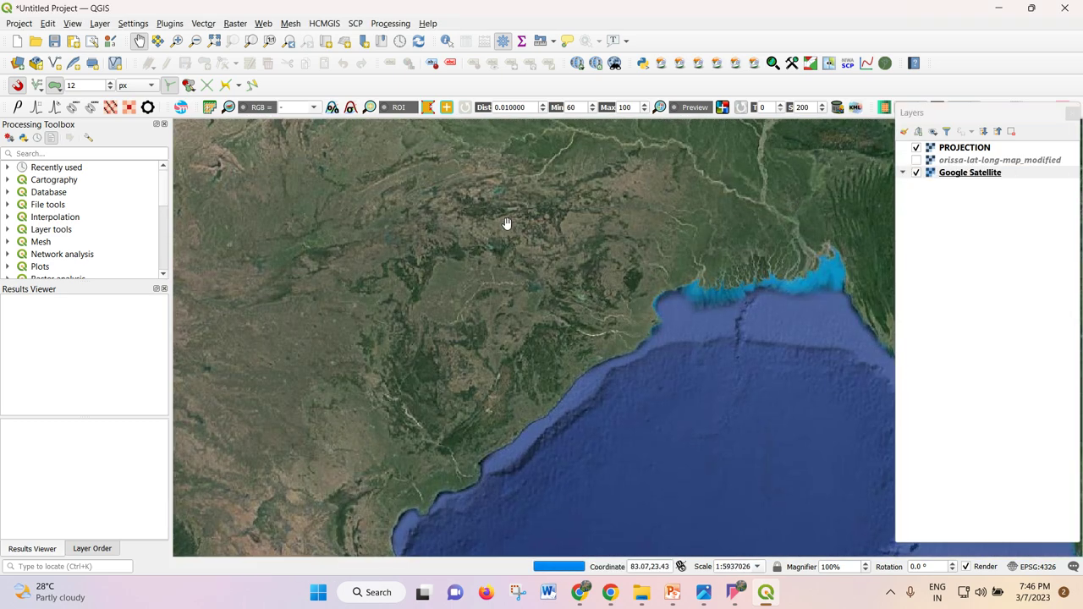
right_click(957, 151)
left_click(959, 154)
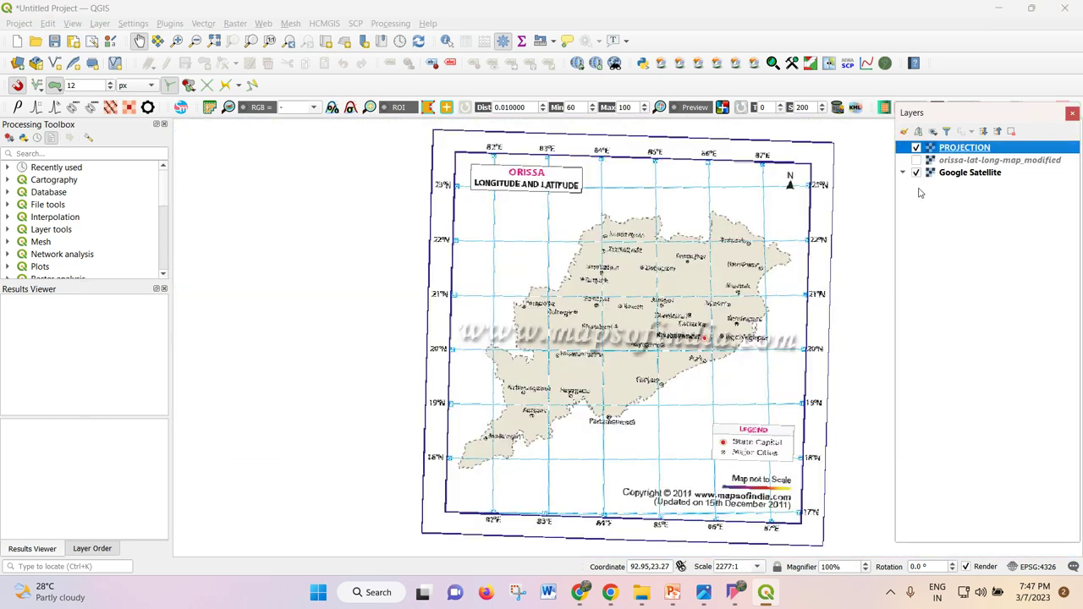
scroll(512, 225, "down", 5)
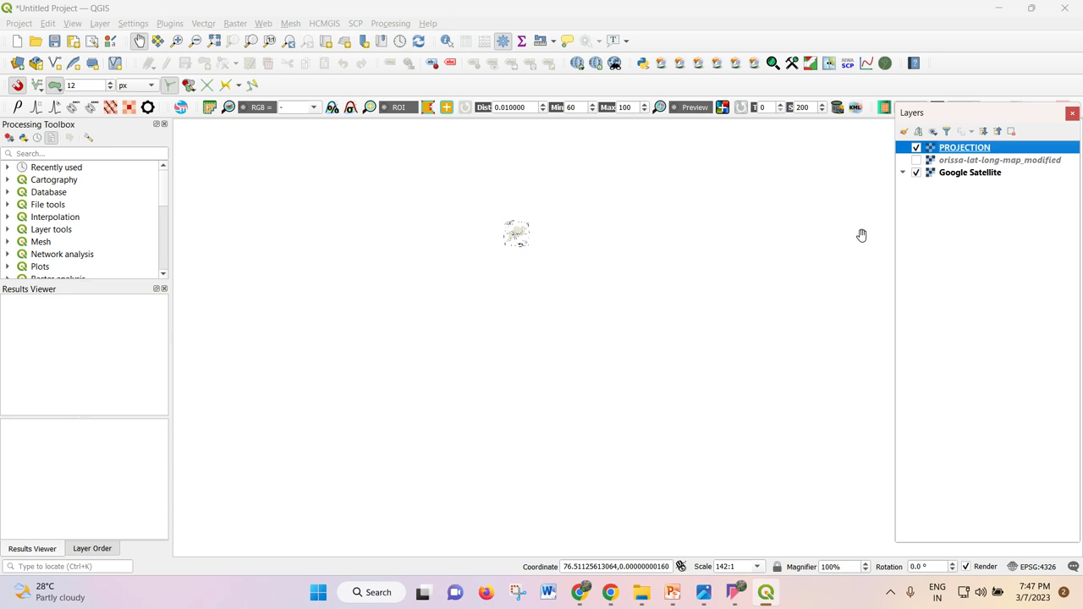
- Check the PROJECTION layer's coordinate reference system in its properties, and show orissa-lat-long-map_modified again
right_click(947, 150)
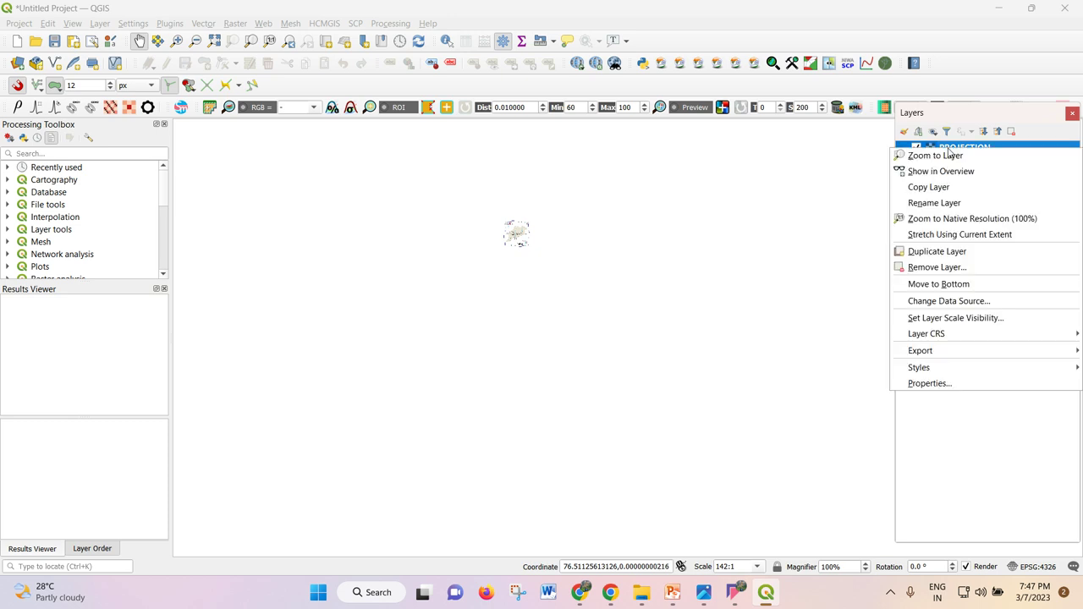
left_click(925, 383)
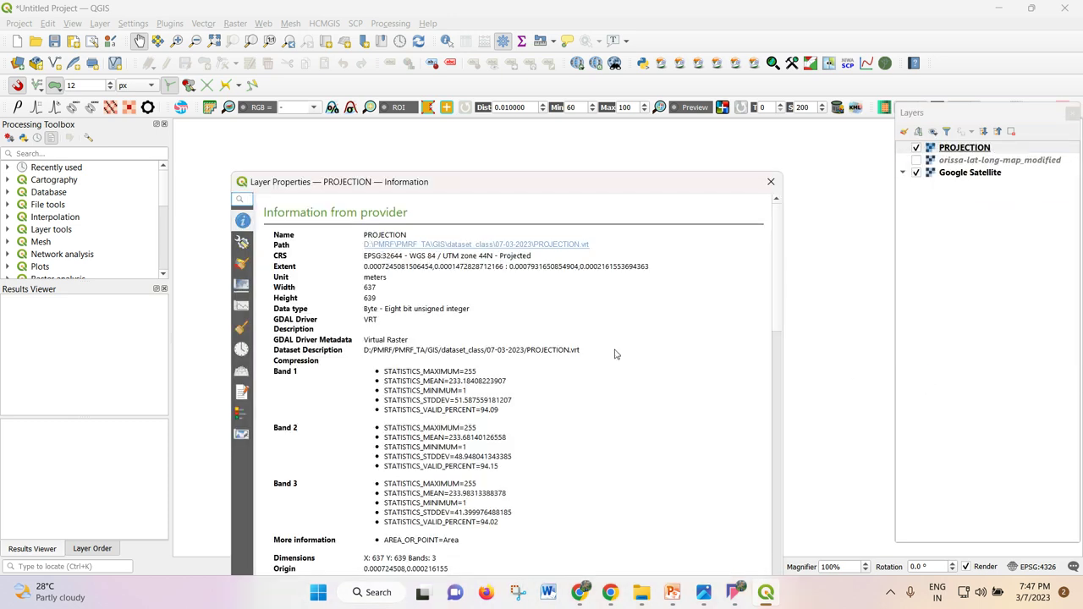
left_click(771, 181)
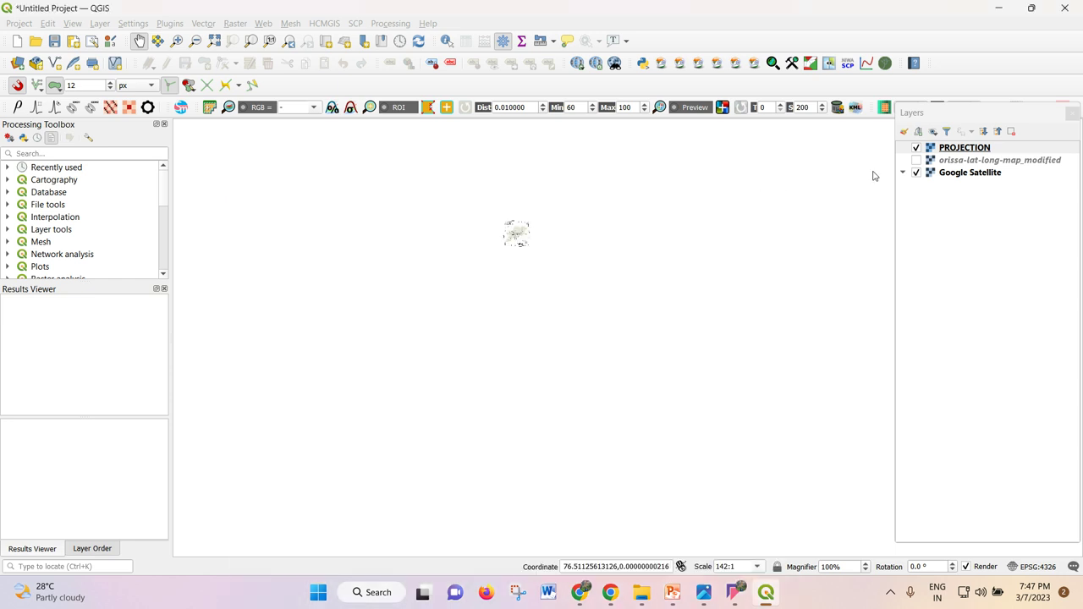
left_click(946, 150)
left_click(919, 160)
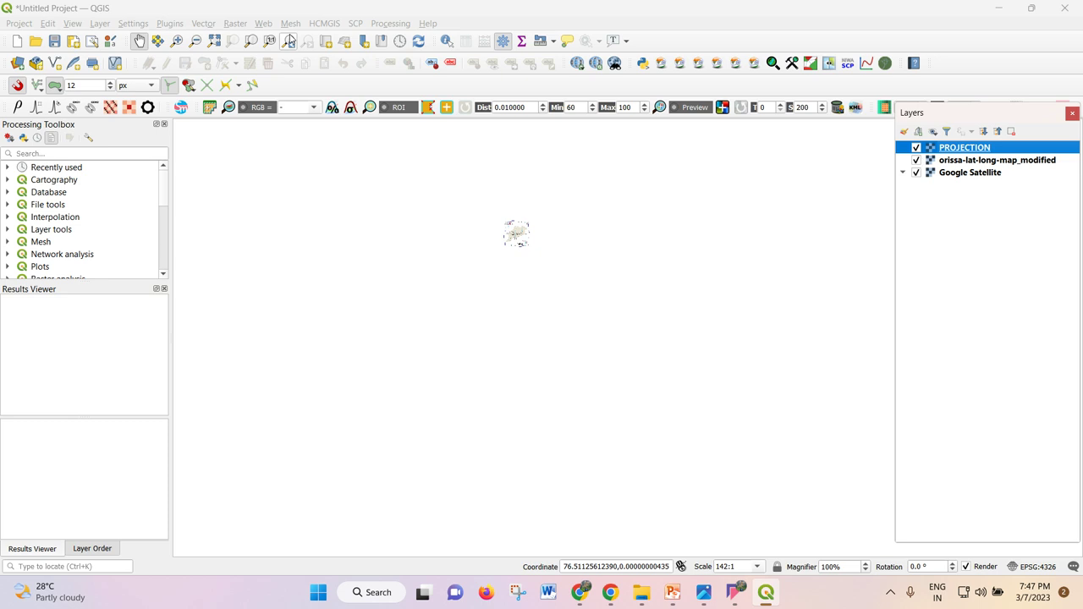
left_click(236, 26)
left_click(275, 71)
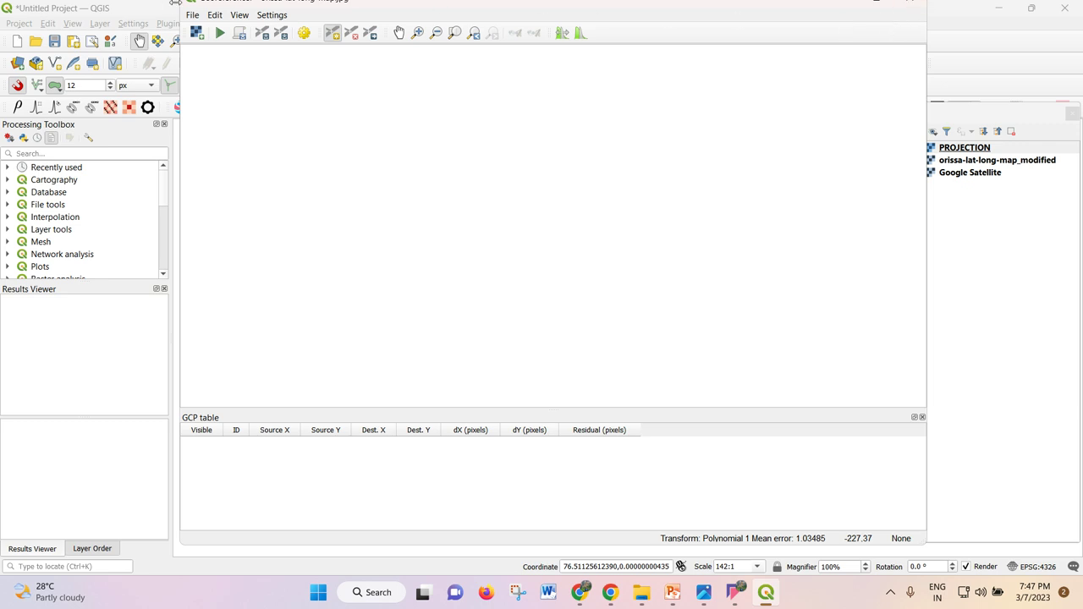
left_click_drag(225, 4, 237, 54)
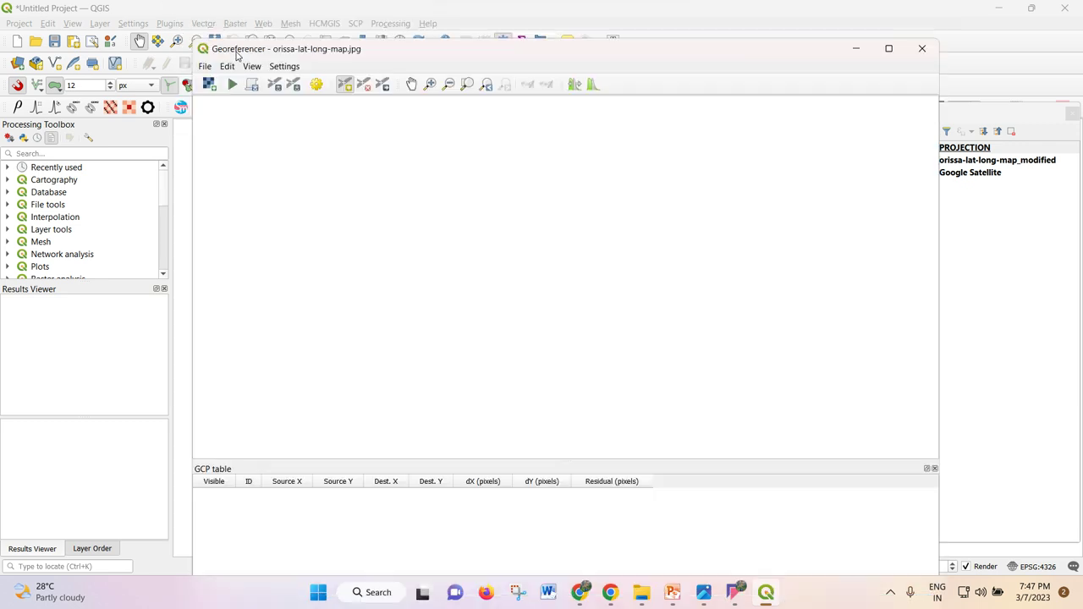
left_click(921, 48)
right_click(967, 149)
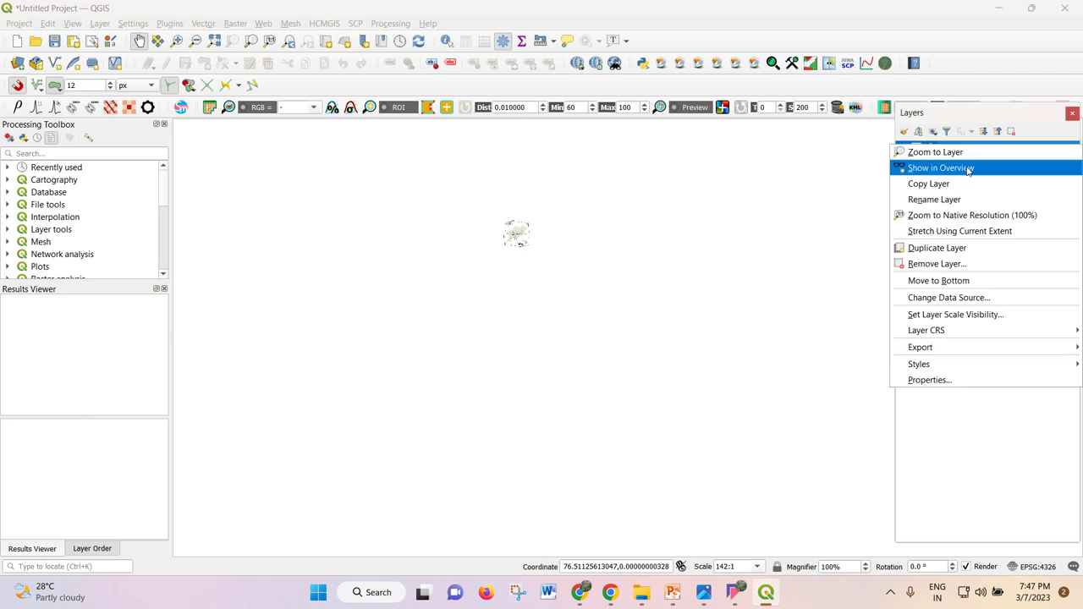
left_click(995, 391)
- Set the PROJECTION layer's coordinate reference system to EPSG:4326 and fit the map view to that layer
right_click(956, 151)
left_click(952, 158)
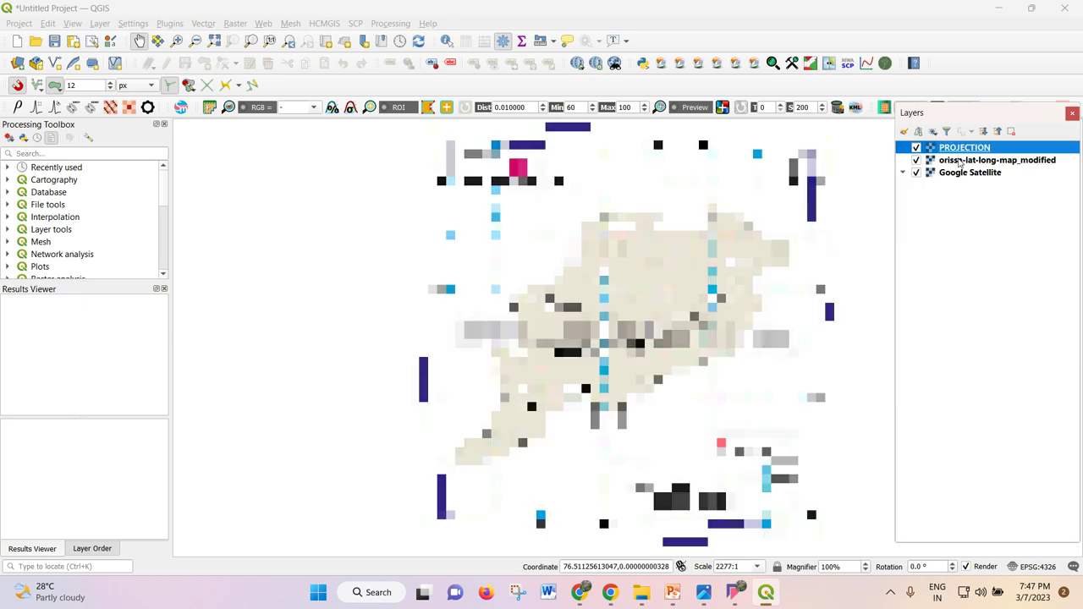
right_click(975, 152)
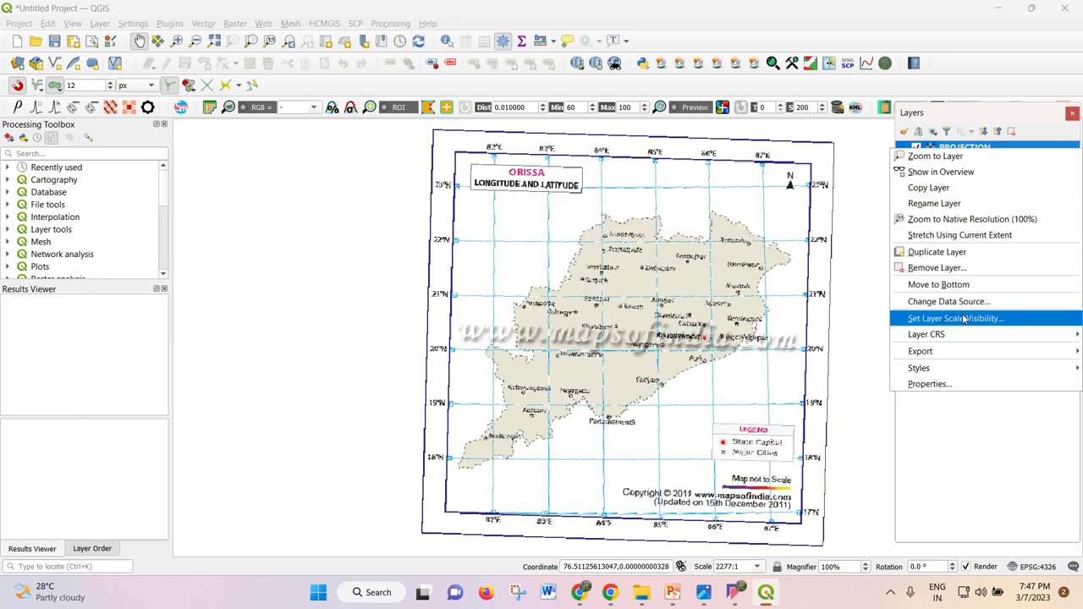
mouse_move(959, 339)
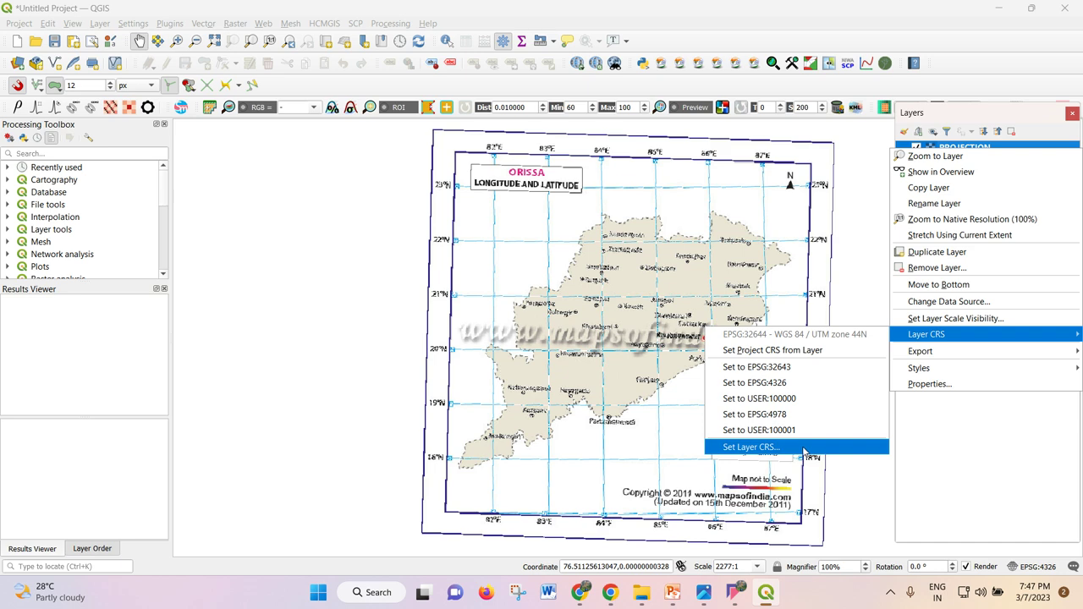
left_click(809, 383)
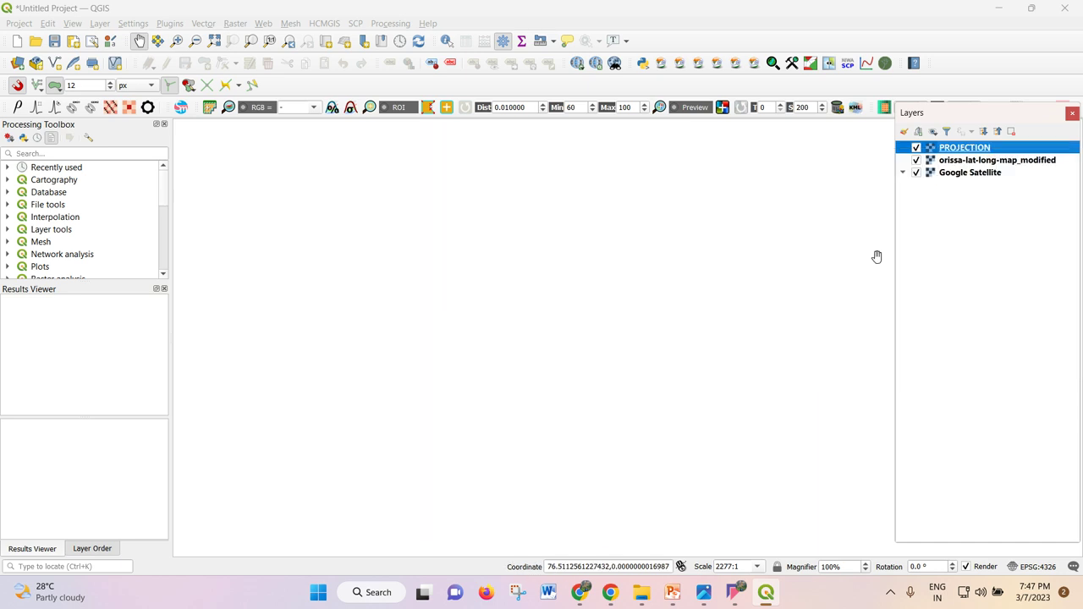
right_click(974, 150)
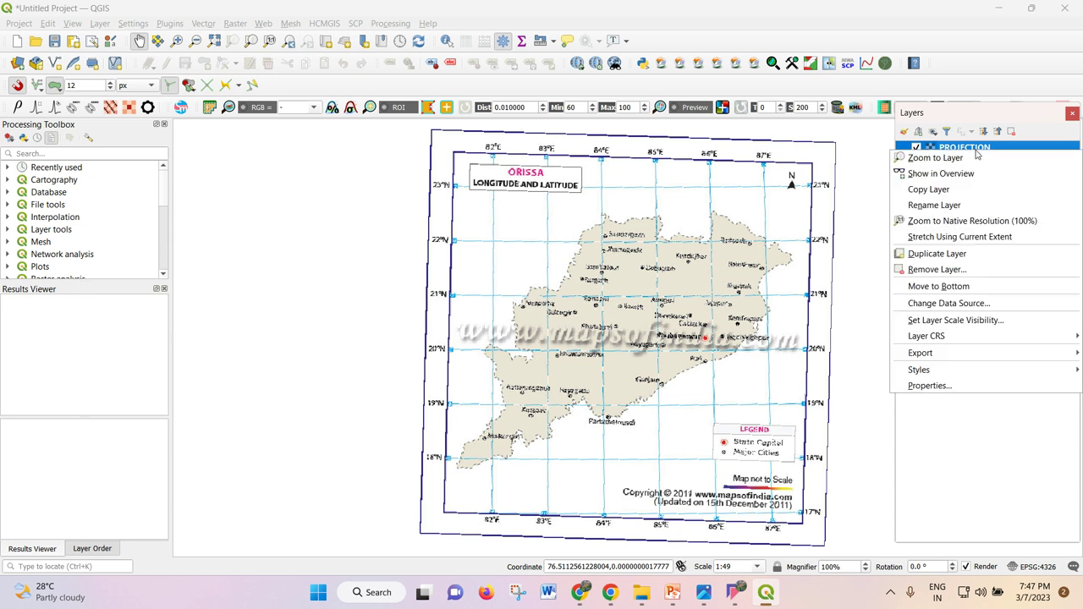
left_click(980, 161)
- Compare PROJECTION with orissa-lat-long-map_modified by hiding and reshowing the modified map and viewing each layer's extent
left_click(925, 160)
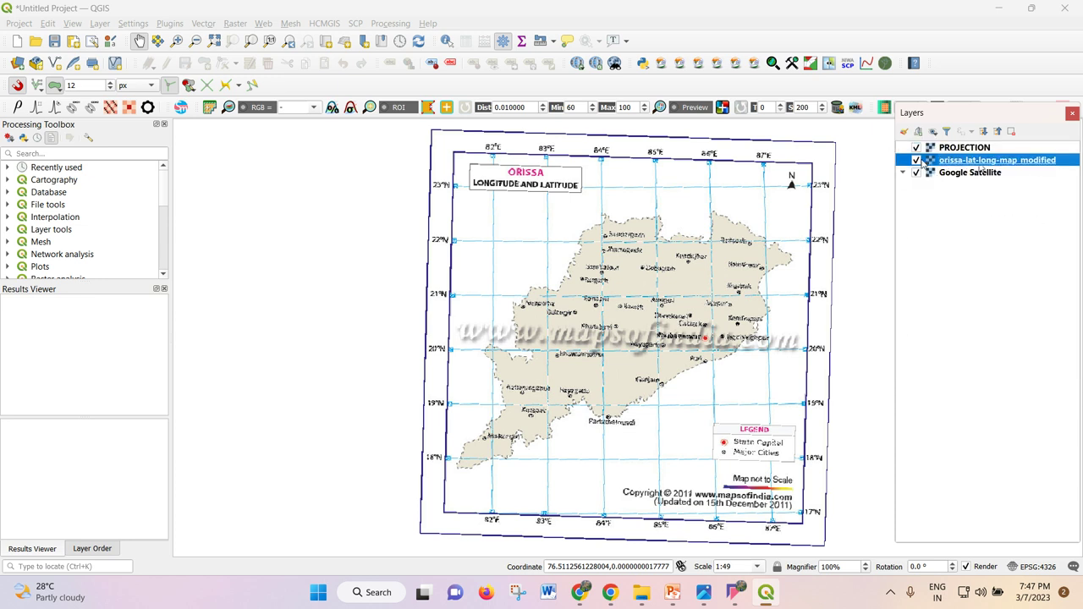
left_click(917, 159)
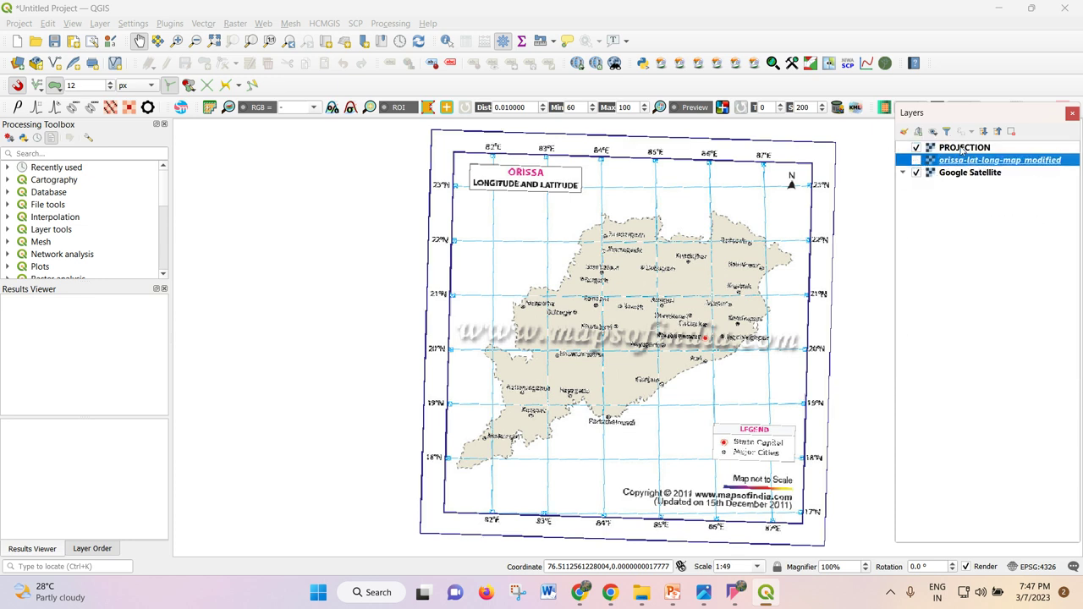
right_click(962, 151)
left_click(965, 160)
left_click(917, 160)
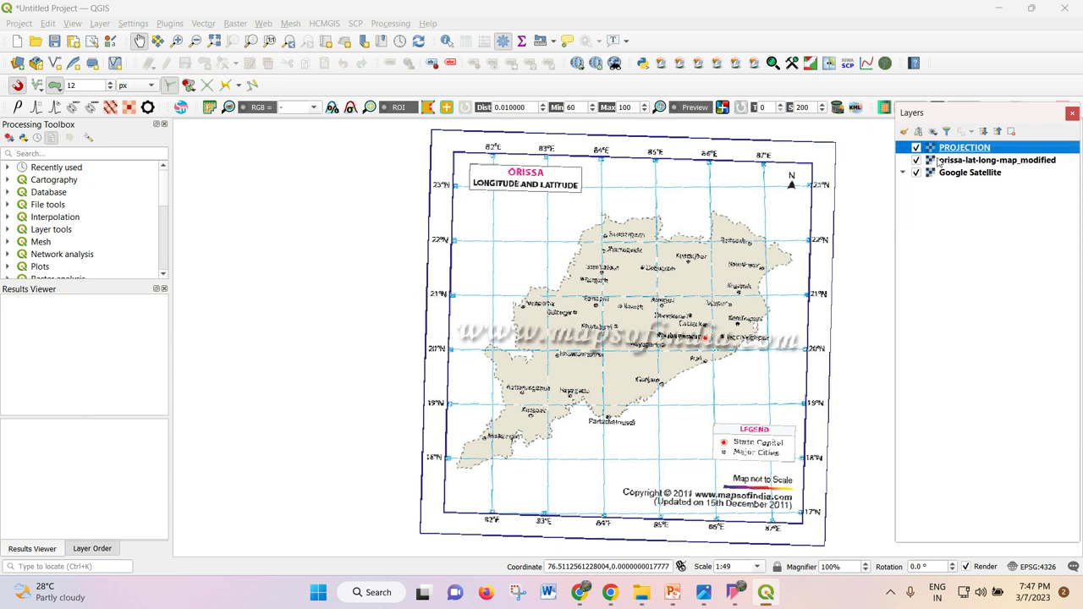
right_click(927, 160)
left_click(939, 164)
scroll(540, 234, "down", 1)
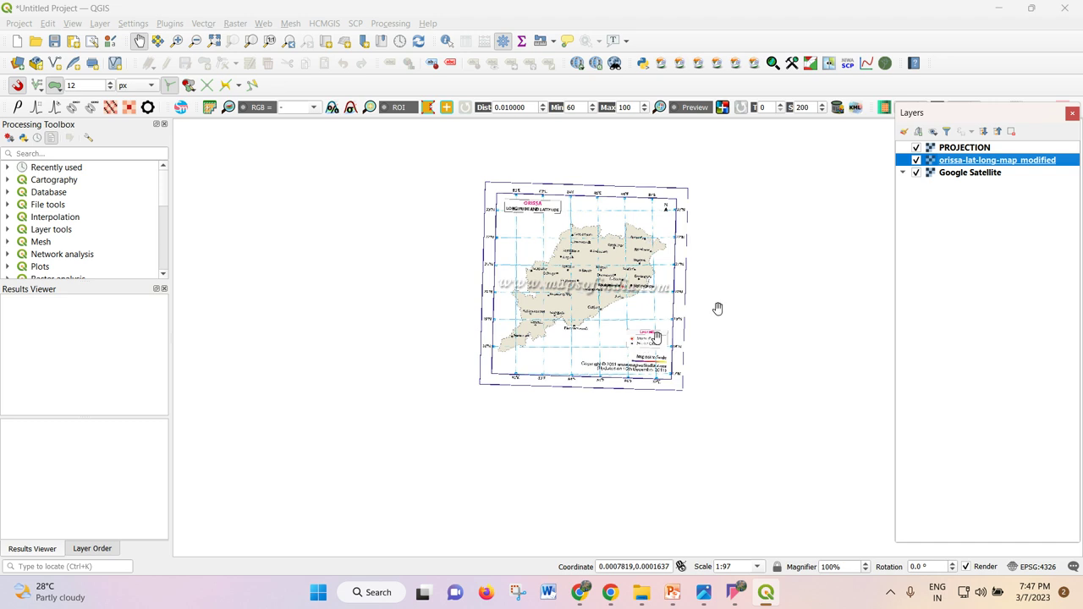
- Set the coordinate reference system of orissa-lat-long-map_modified to EPSG:32645, WGS 84 / UTM zone 45N
right_click(946, 164)
mouse_move(939, 366)
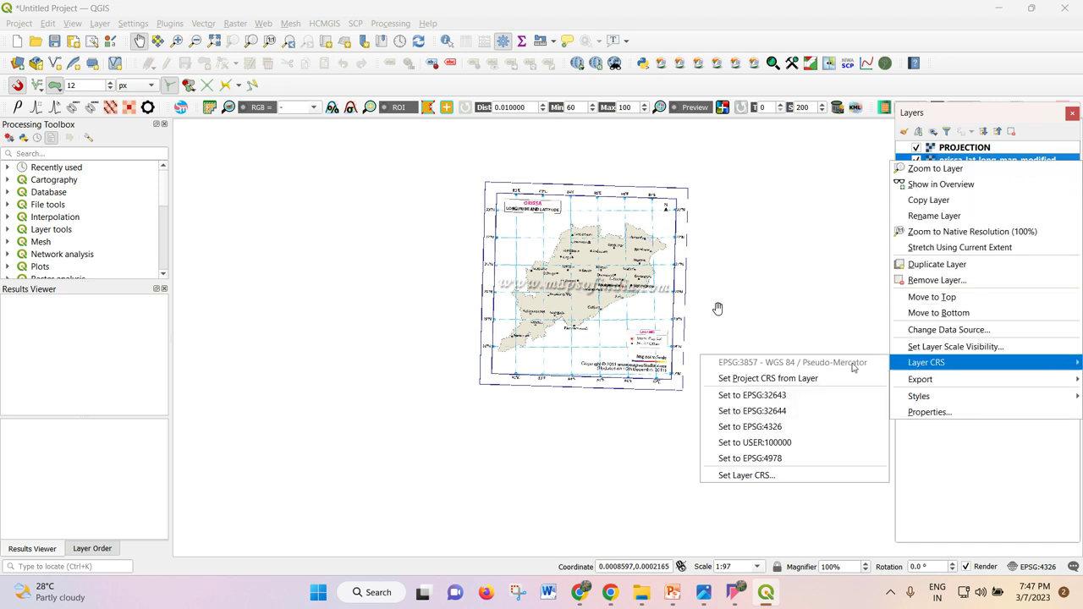
left_click(776, 476)
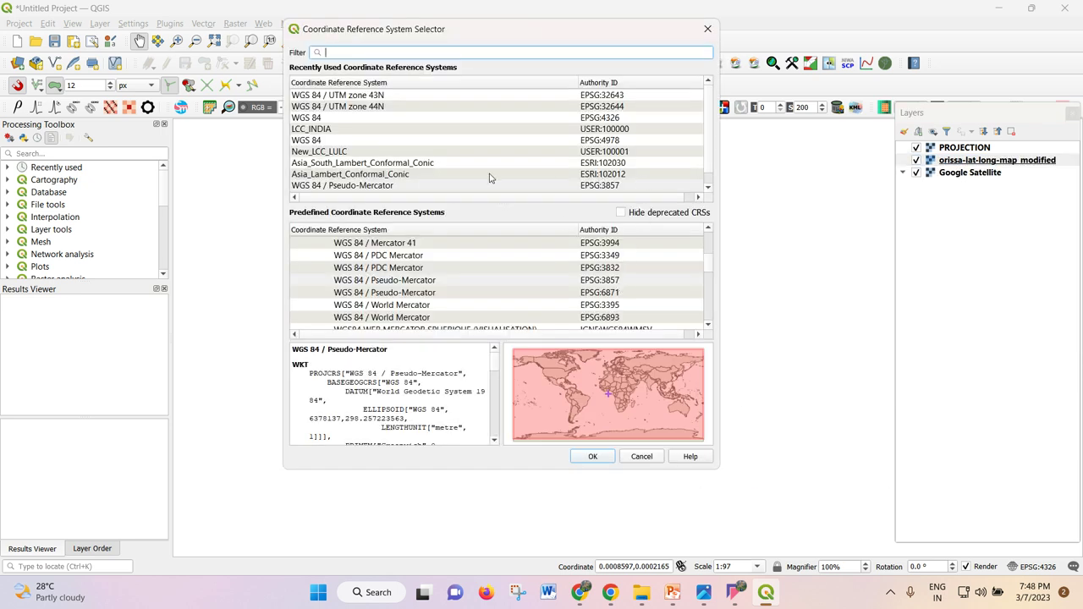
left_click(331, 107)
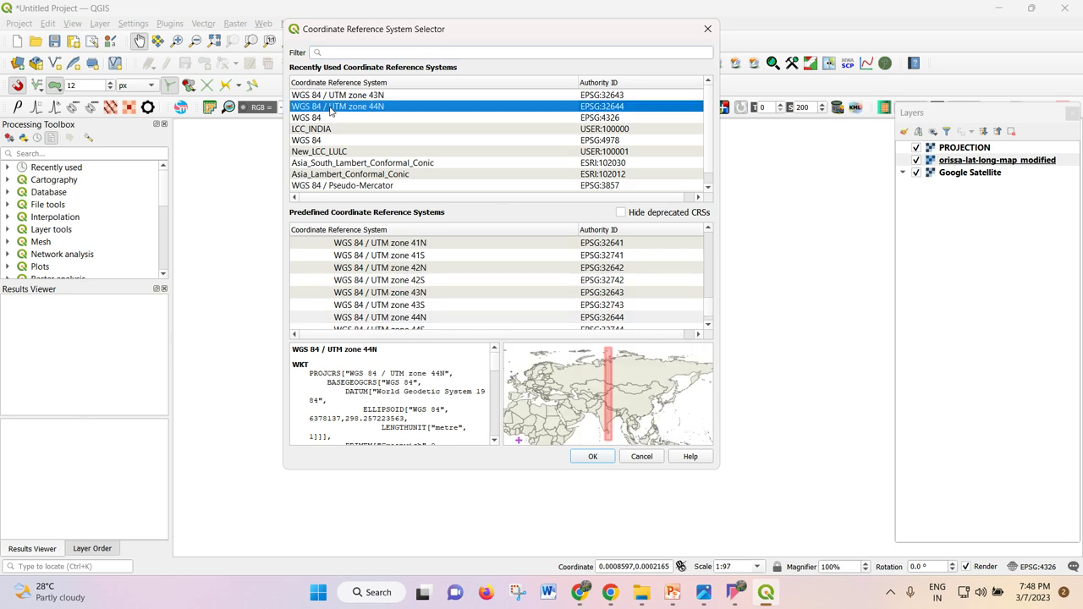
scroll(470, 291, "down", 1)
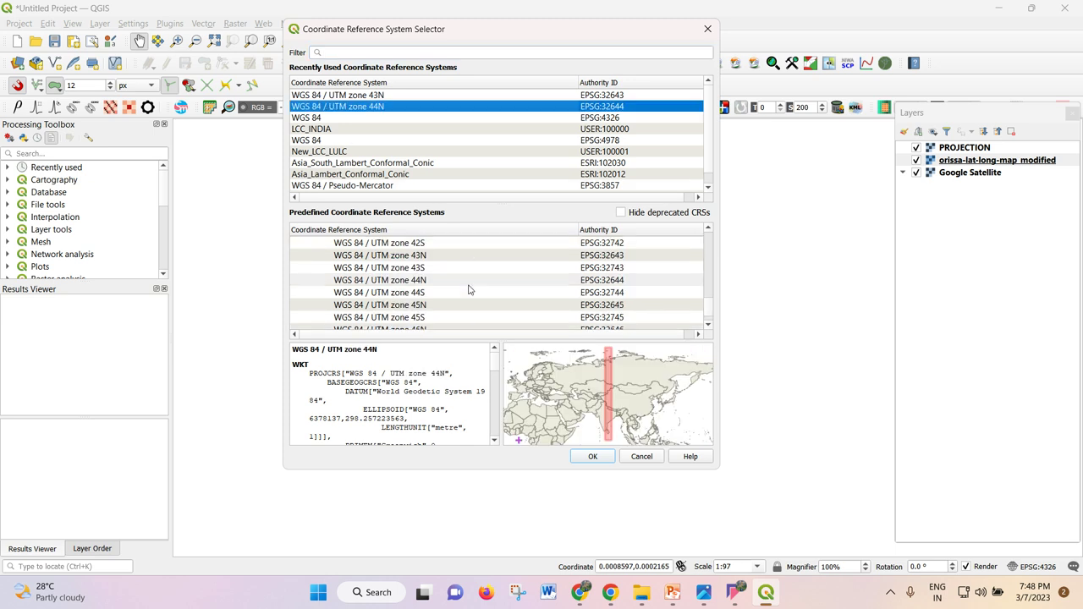
scroll(469, 290, "down", 1)
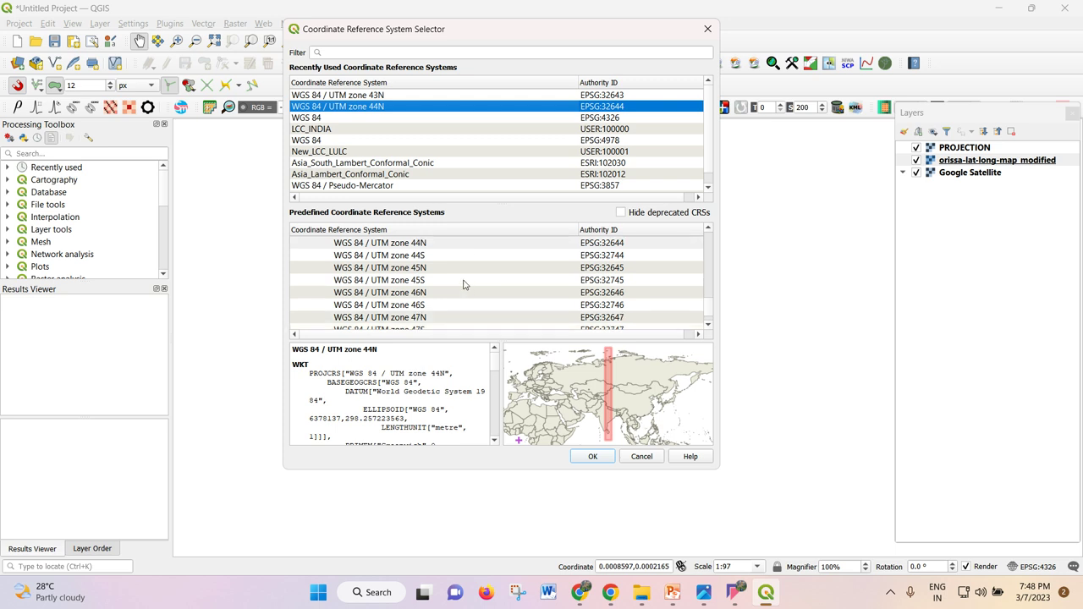
scroll(469, 292, "down", 2)
scroll(428, 311, "up", 1)
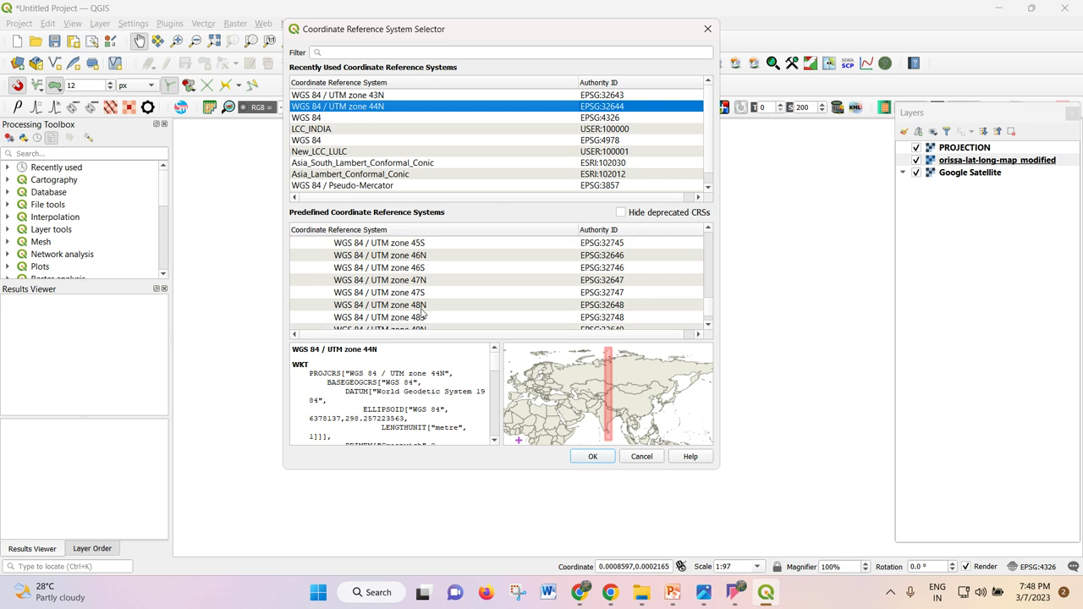
left_click(414, 282)
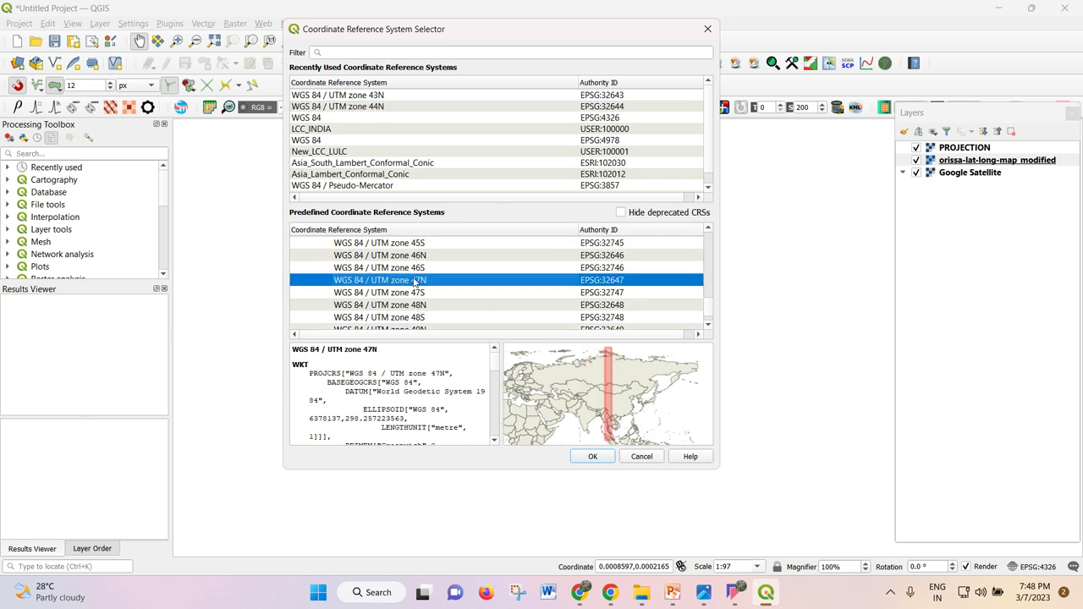
left_click(423, 256)
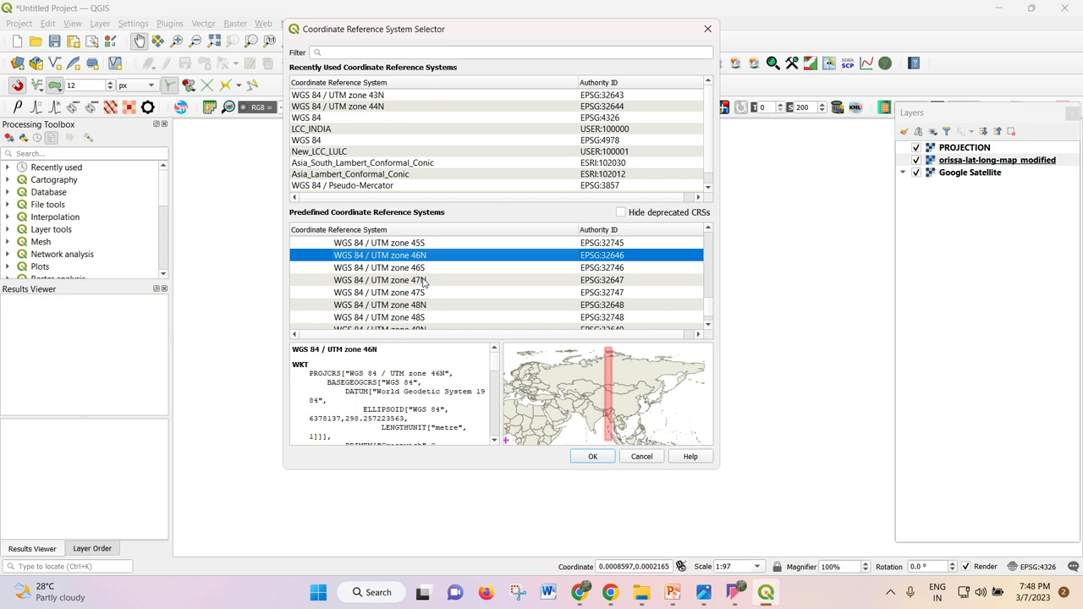
scroll(421, 282, "up", 1)
left_click(417, 269)
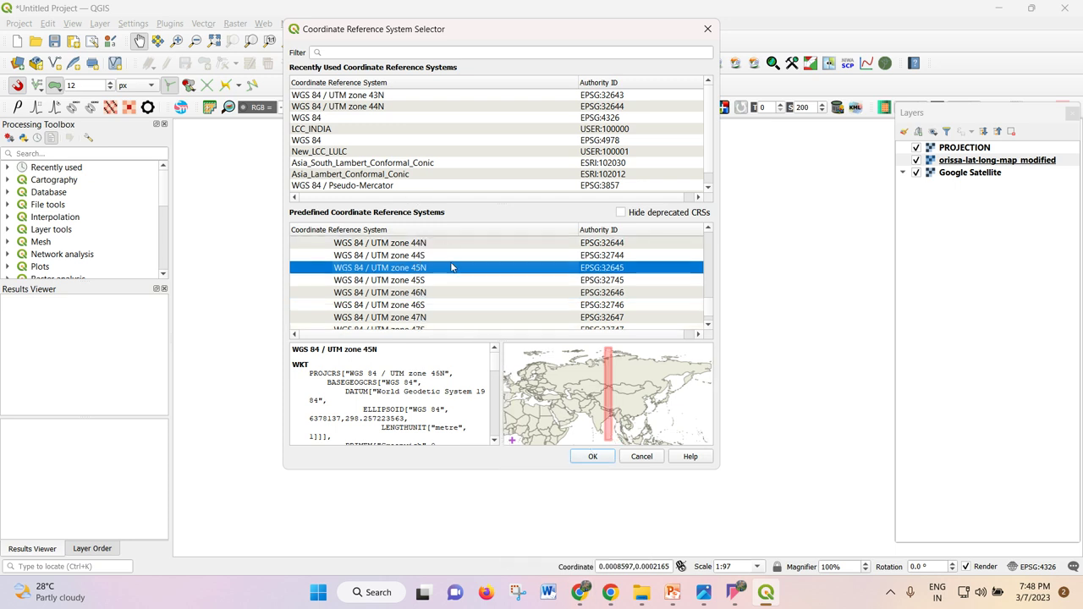
left_click(586, 458)
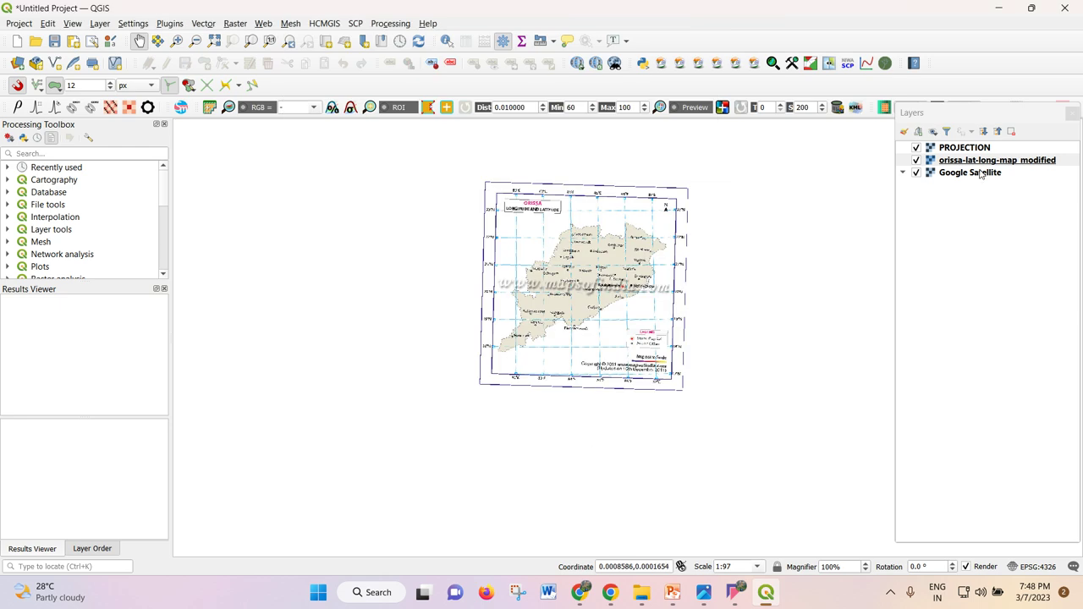
- Hide PROJECTION and compare the extents of orissa-lat-long-map_modified and Google Satellite
right_click(964, 168)
left_click(966, 170)
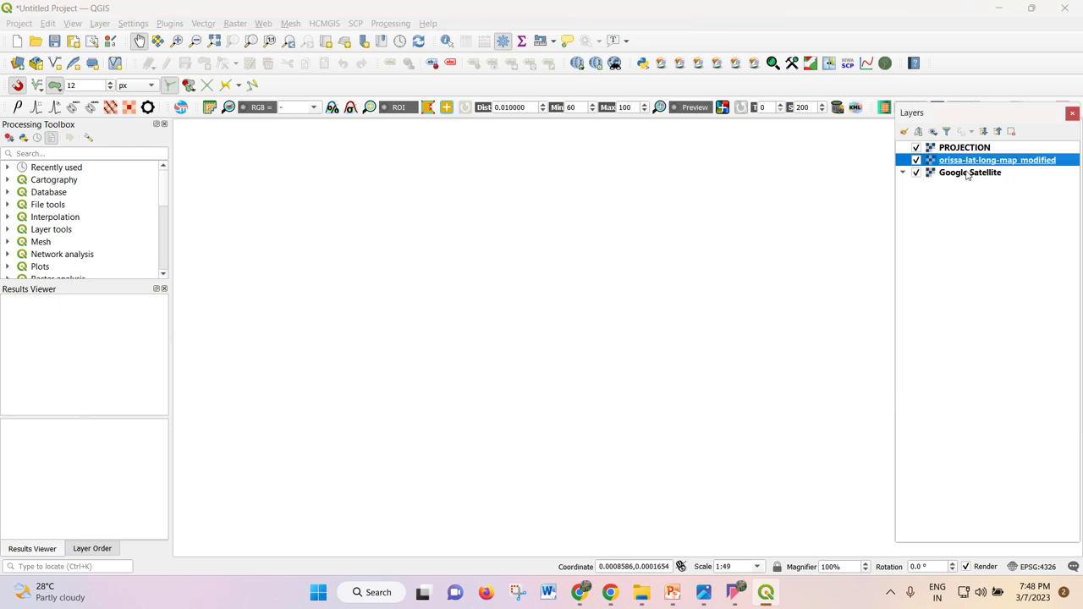
left_click(916, 149)
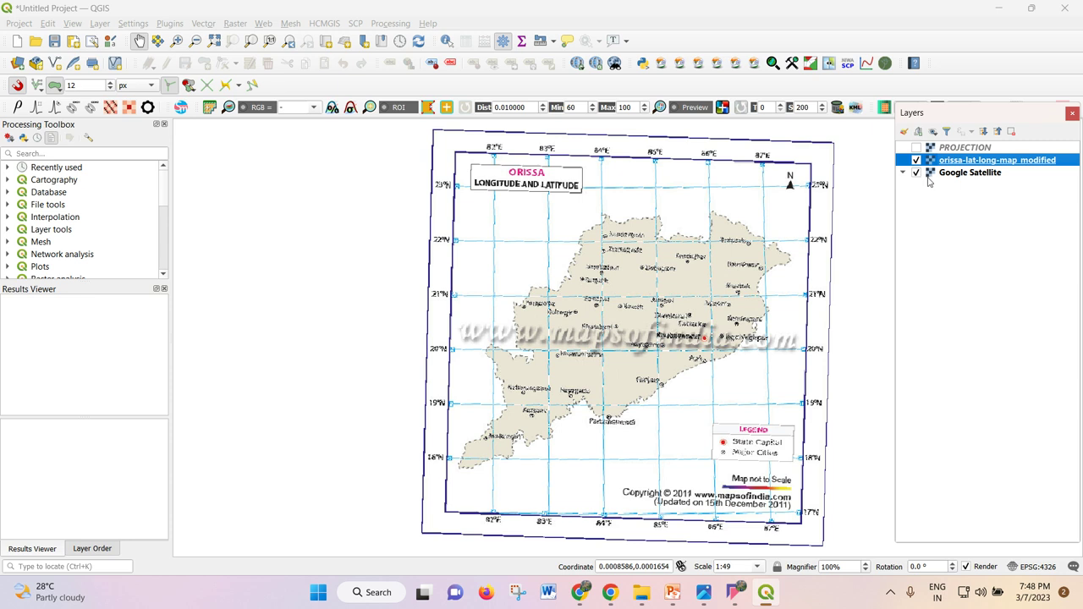
right_click(928, 175)
left_click(945, 180)
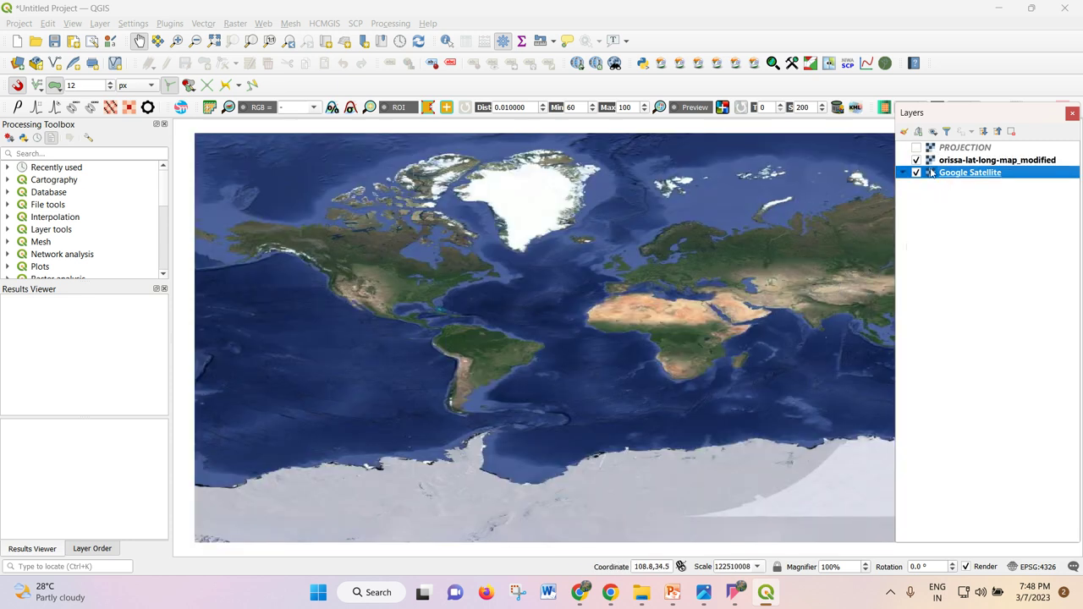
right_click(939, 160)
left_click(952, 174)
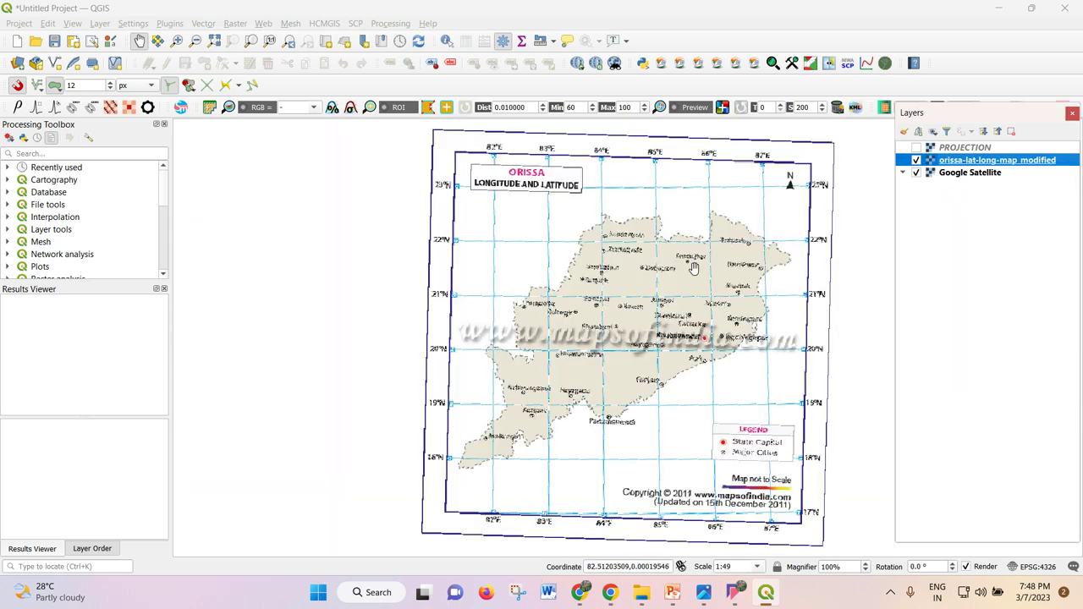
scroll(374, 324, "down", 2)
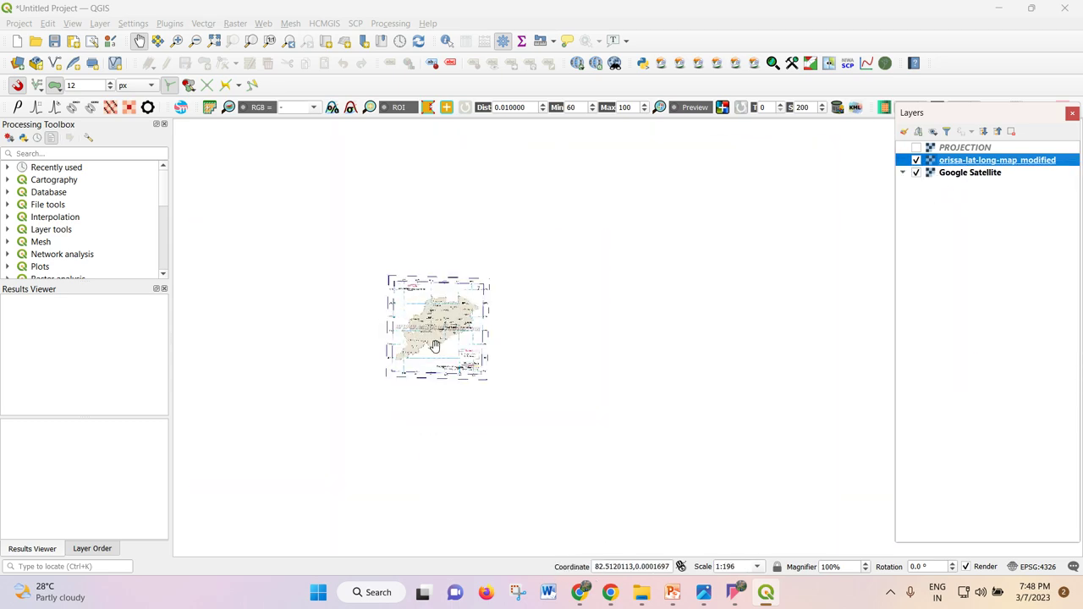
scroll(409, 350, "up", 2)
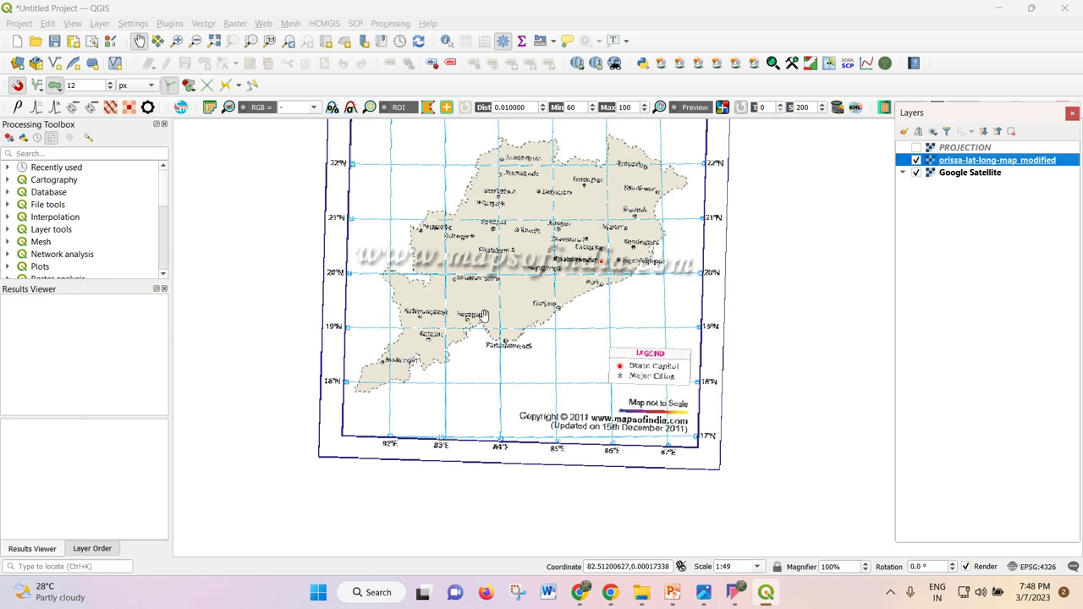
- Show the PROJECTION layer again and examine the whole Orissa map with its longitude and latitude grid
left_click(917, 148)
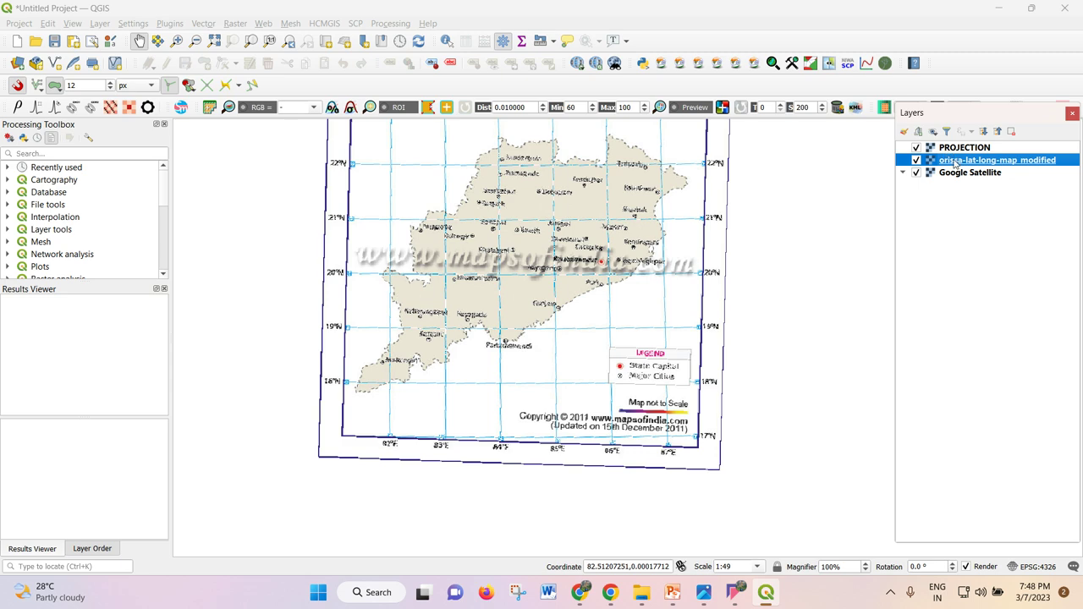
double_click(956, 161)
left_click(776, 203)
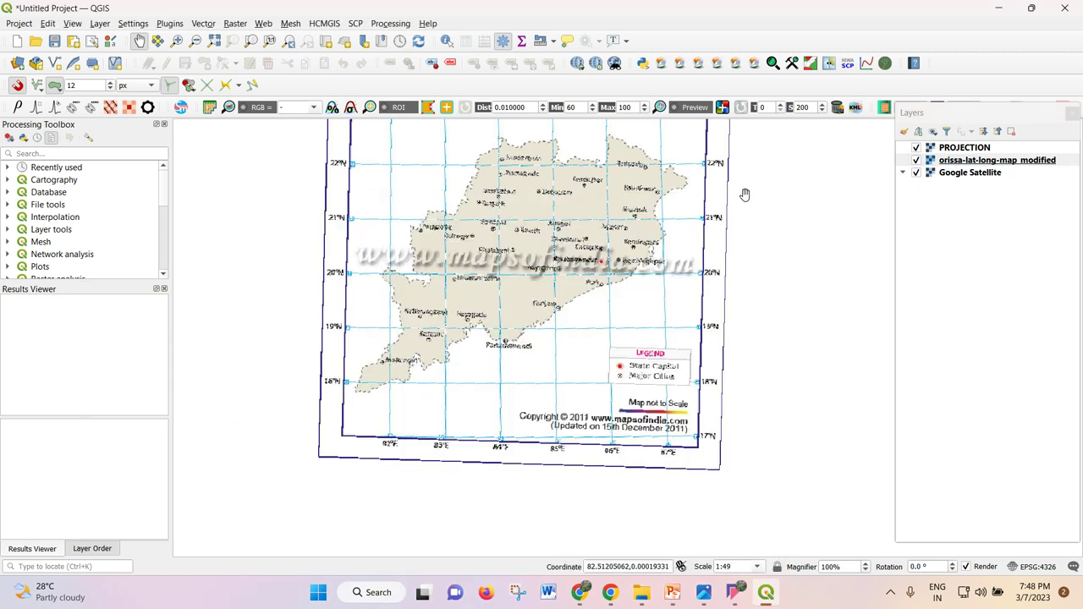
left_click_drag(506, 217, 511, 275)
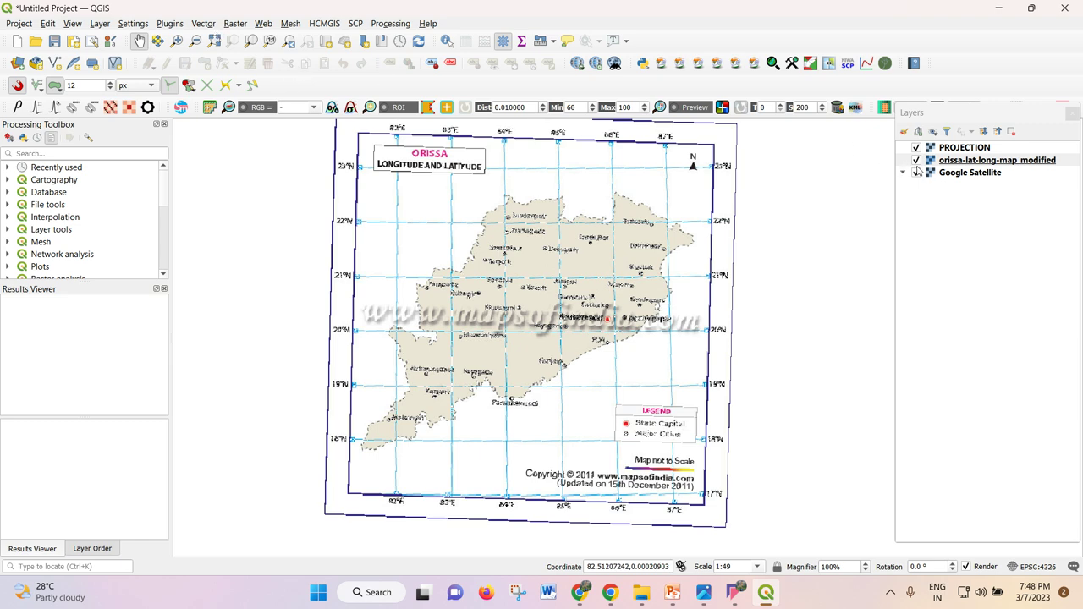
left_click_drag(449, 210, 466, 226)
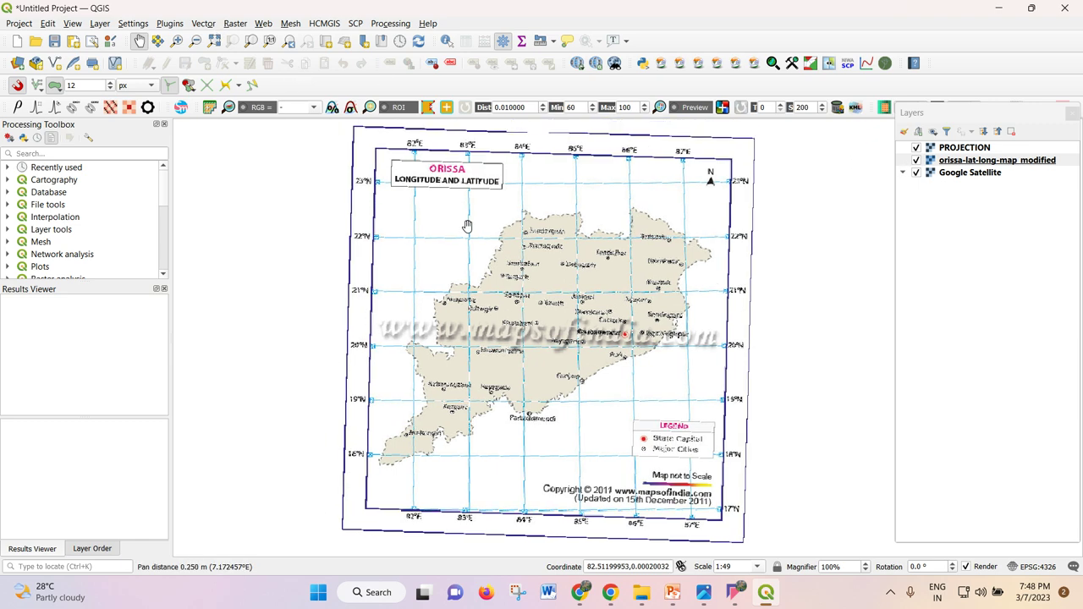
- Open the Georeferencer and load orissa-lat-long-map_modified from the 07-03-2023 folder
left_click(235, 24)
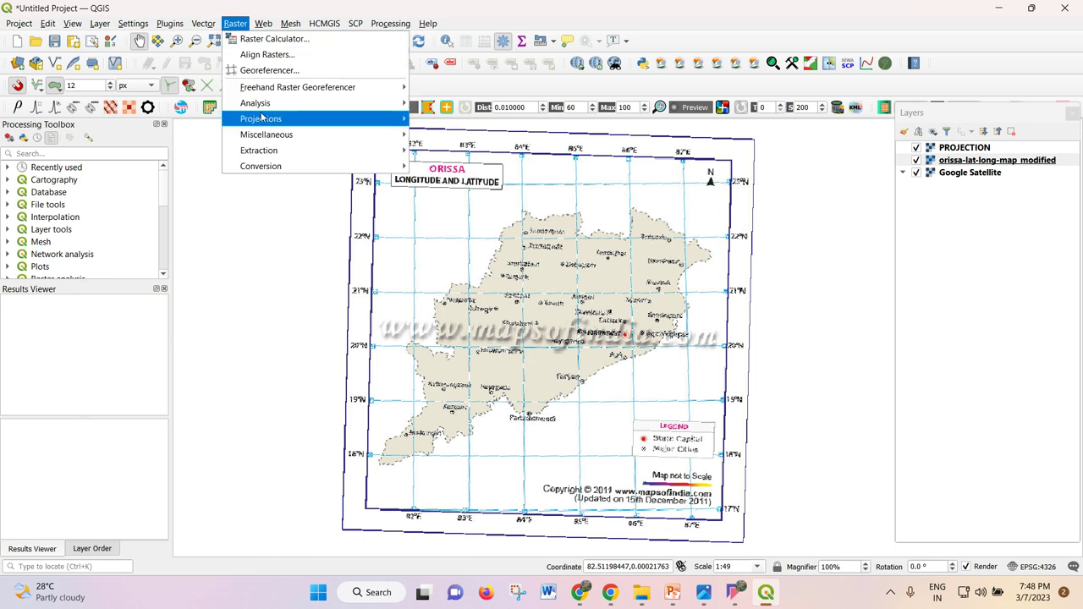
left_click(278, 74)
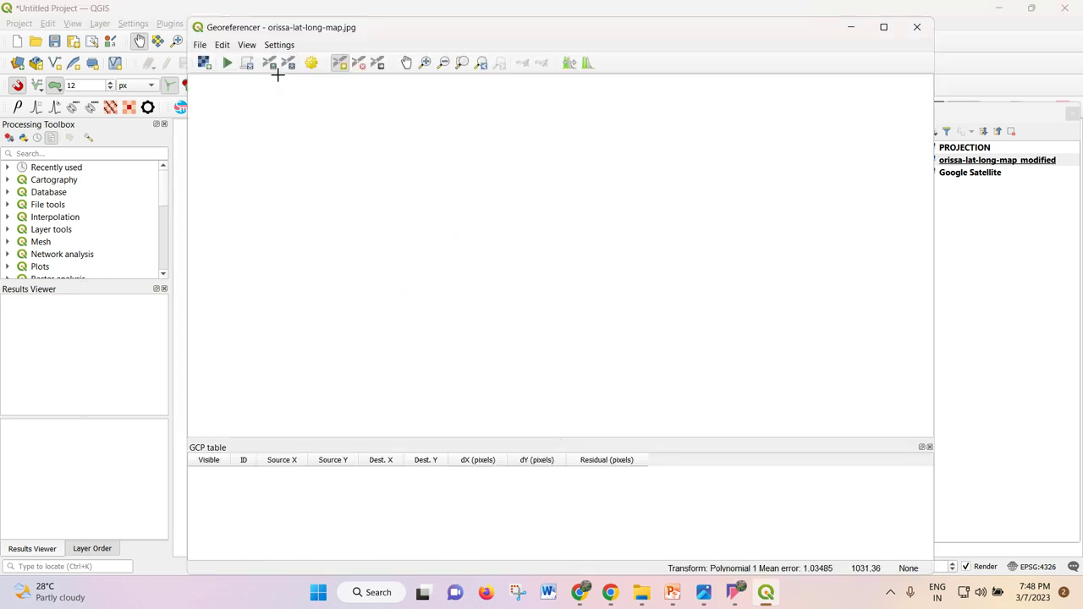
left_click(205, 64)
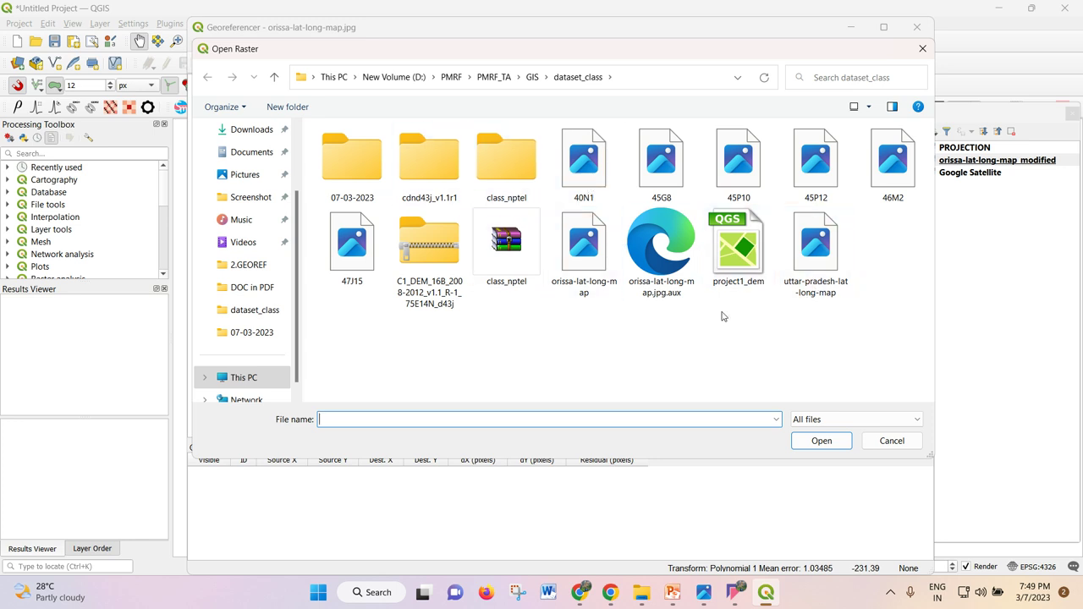
double_click(334, 178)
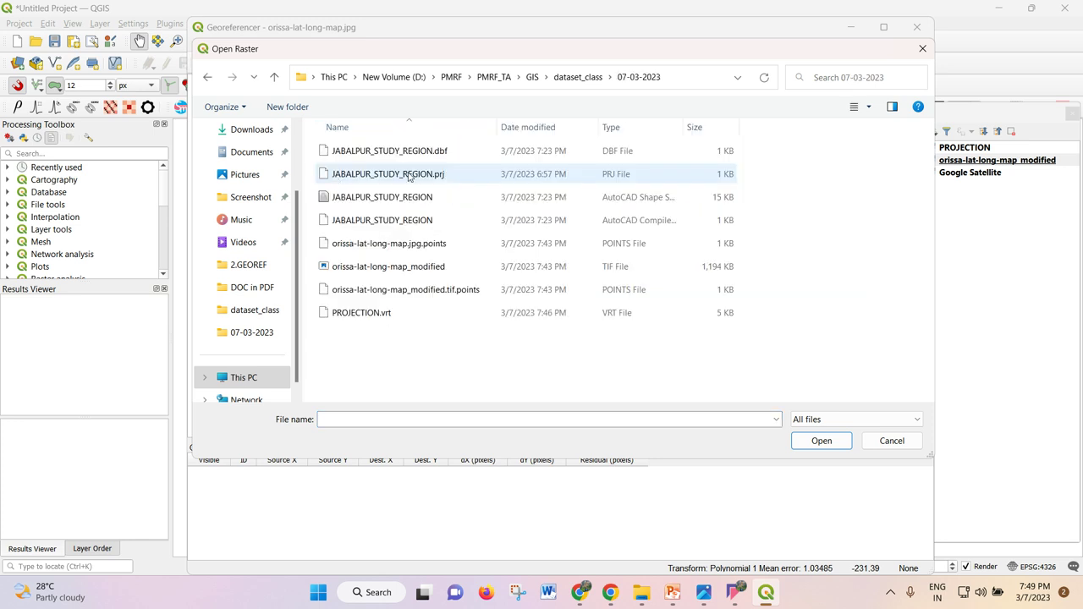
left_click(412, 269)
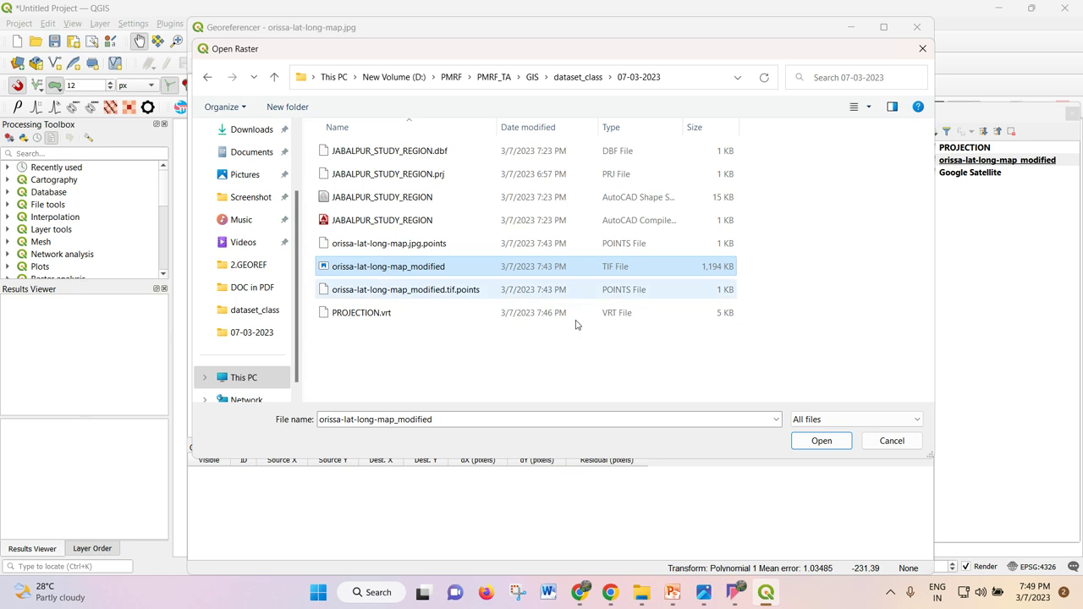
left_click(819, 442)
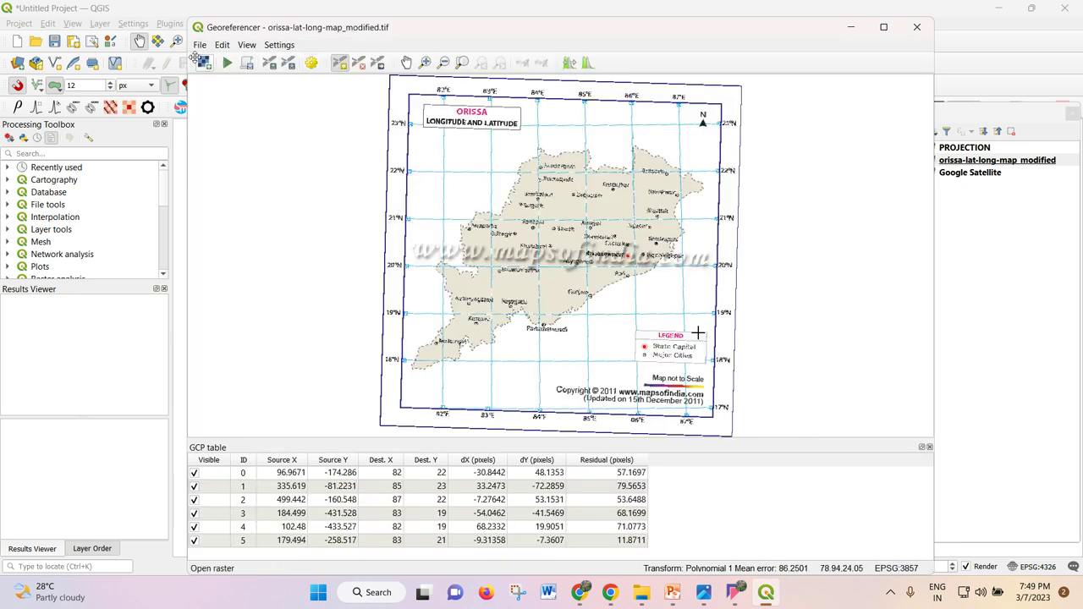
- Replace the Georeferencer's raster with the original orissa-lat-long-map from the dataset_class folder
left_click(203, 63)
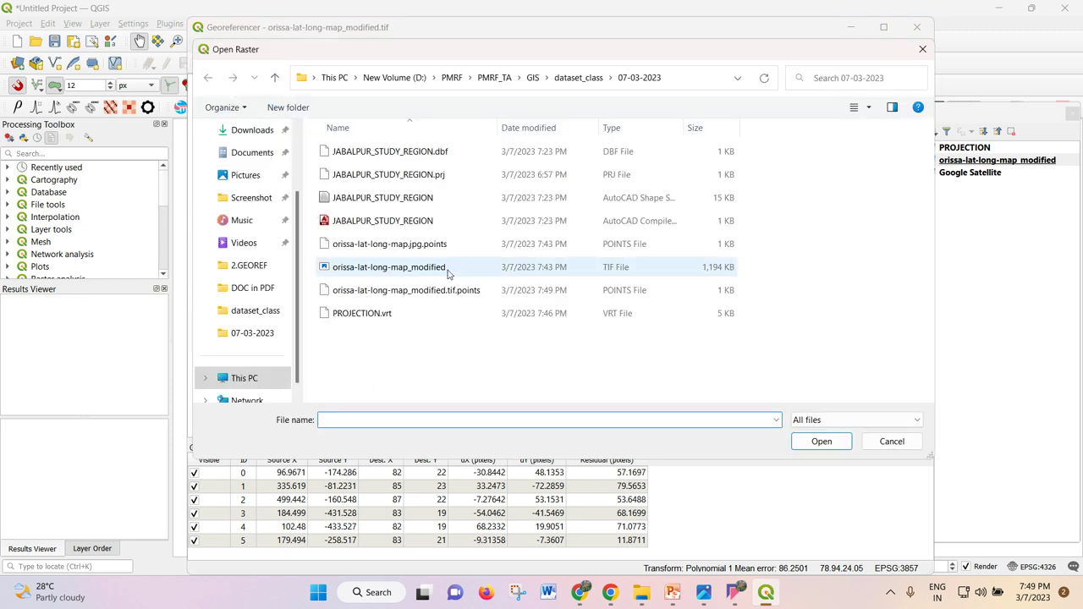
left_click(275, 77)
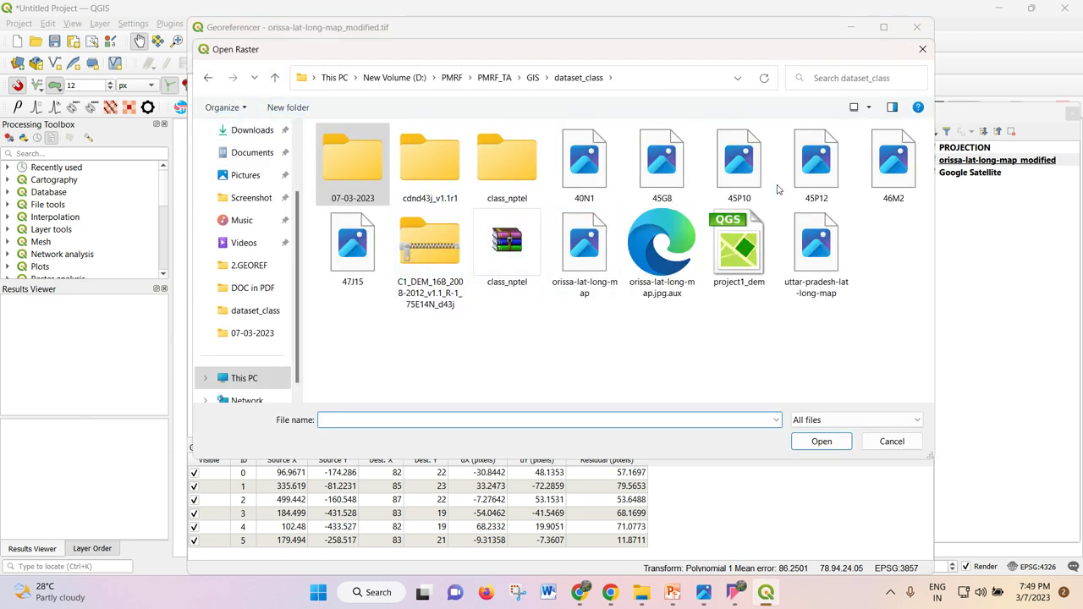
left_click(584, 250)
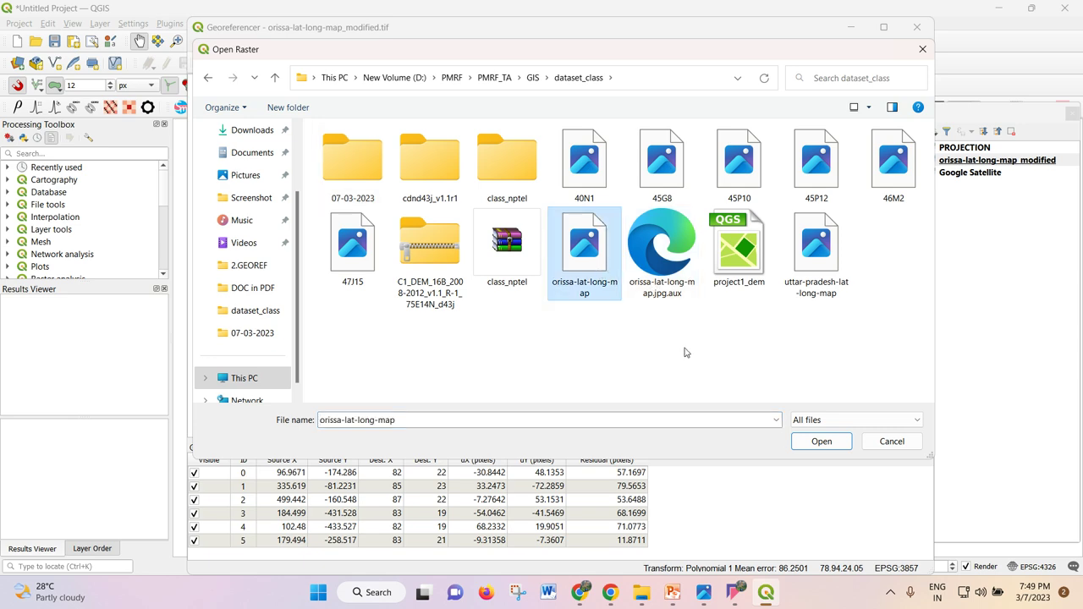
left_click(826, 446)
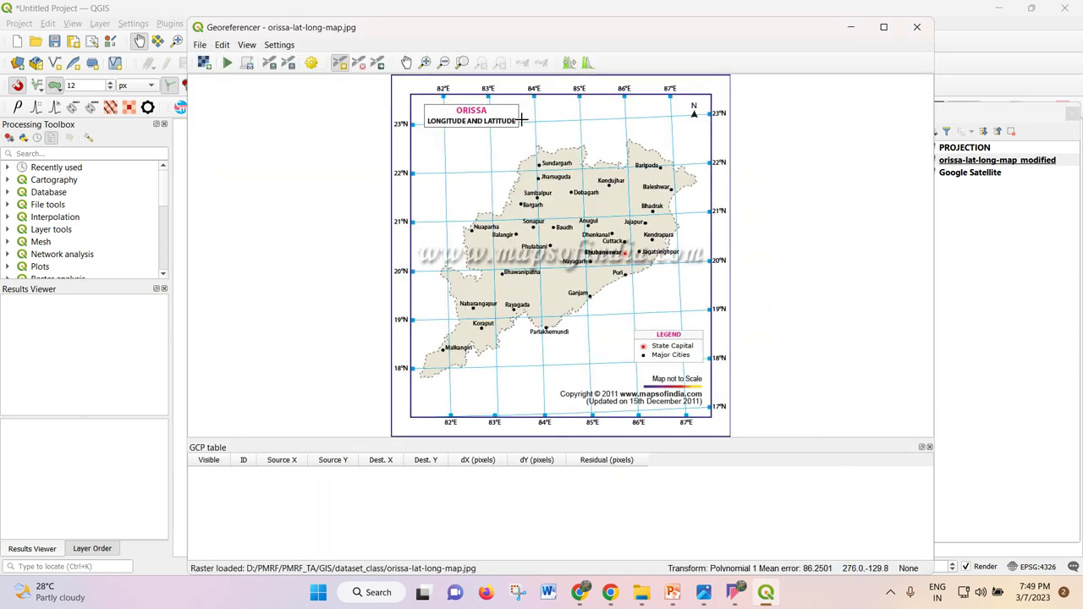
- Set the georeferencing transformation's target SRS to the project CRS, EPSG:4326 - WGS 84
left_click(312, 63)
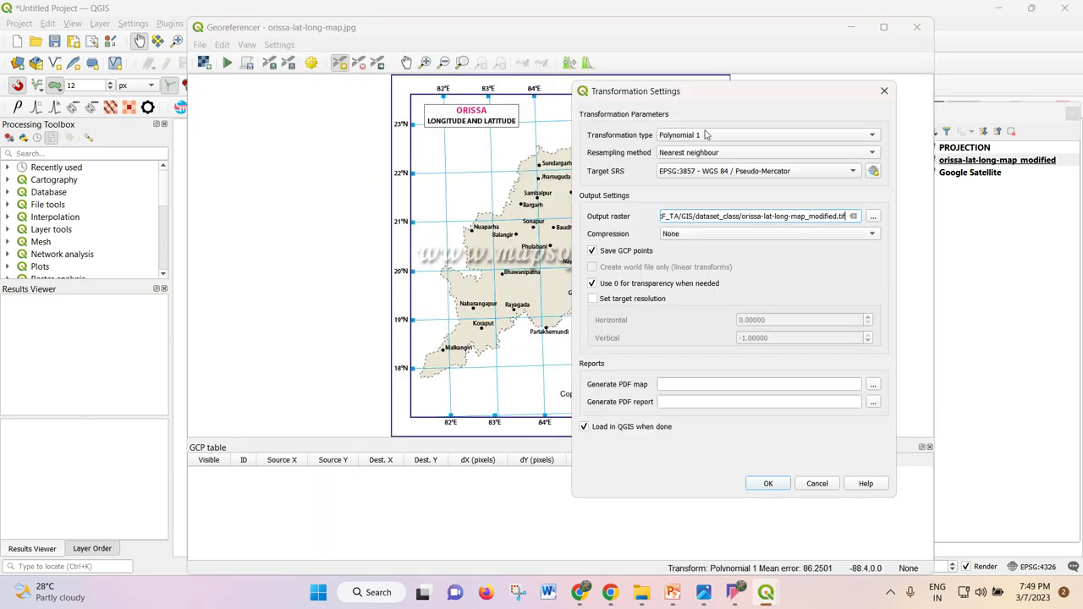
left_click(817, 175)
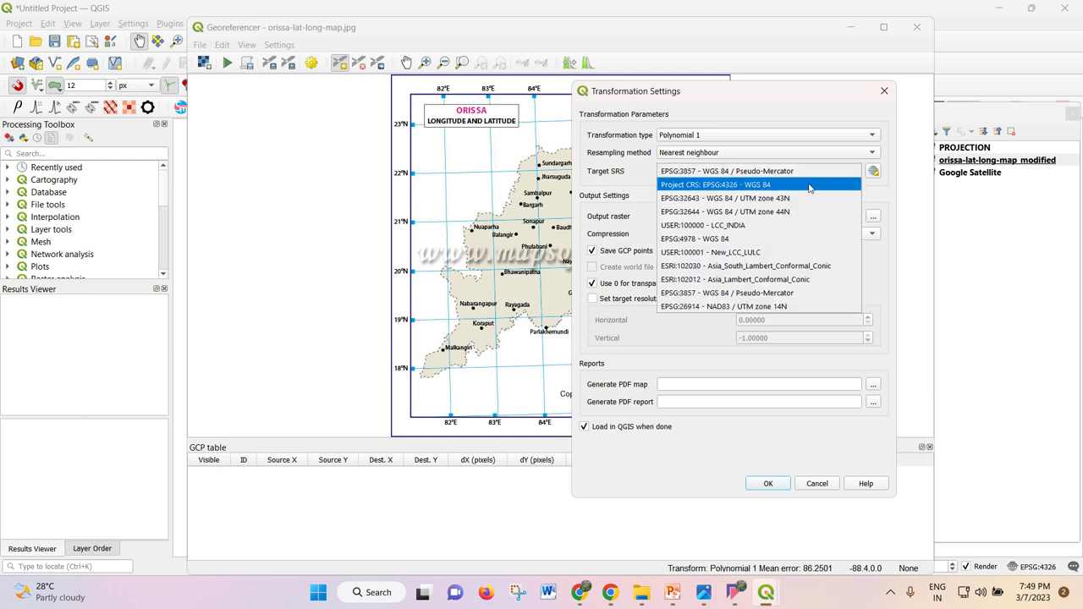
left_click(809, 185)
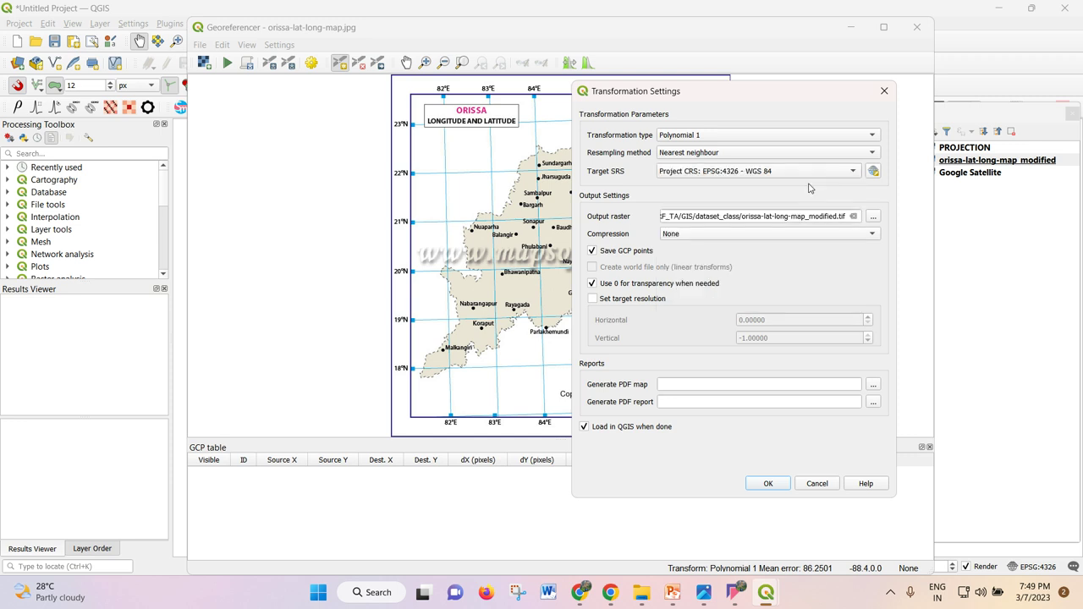
left_click(768, 483)
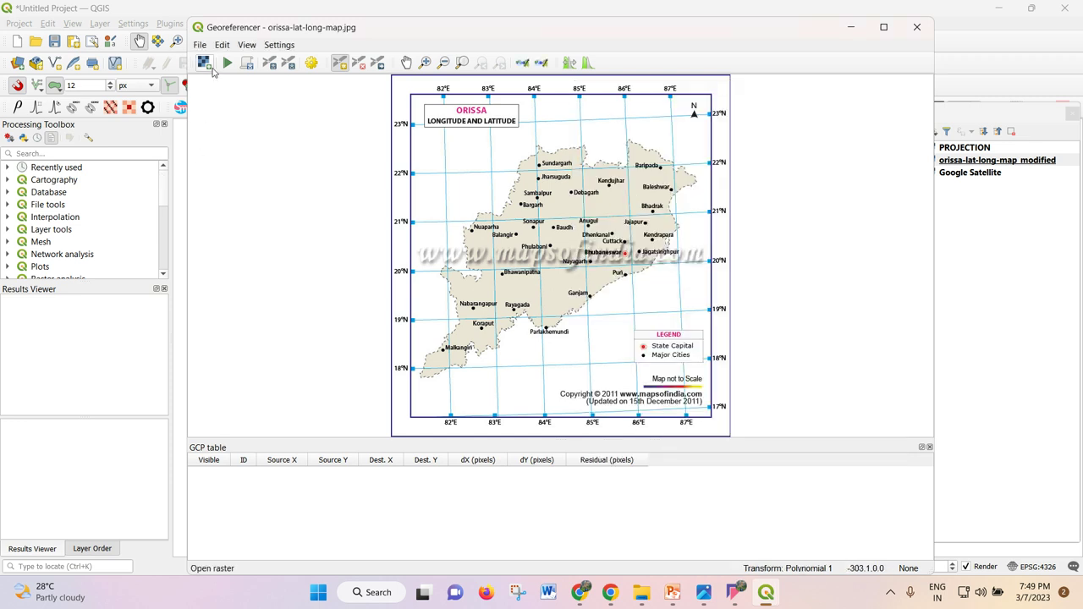
- Start loading saved GCP points for orissa-lat-long-map in the Georeferencer
left_click(199, 45)
left_click(238, 123)
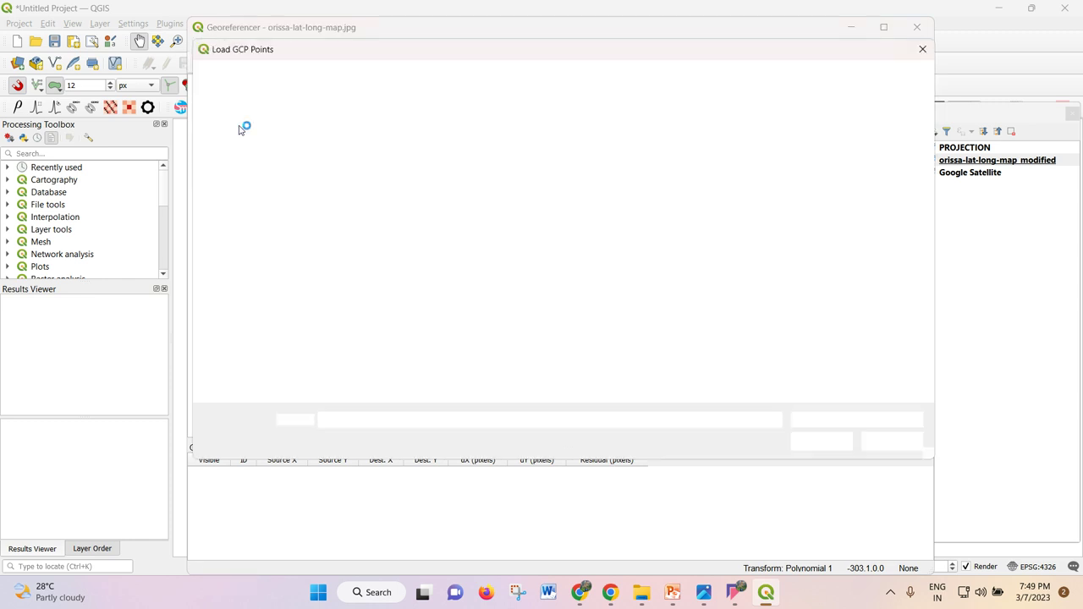
- Load the control points from orissa-lat-long-map.jpg.points, georeference the raster, and return to the main map
double_click(349, 179)
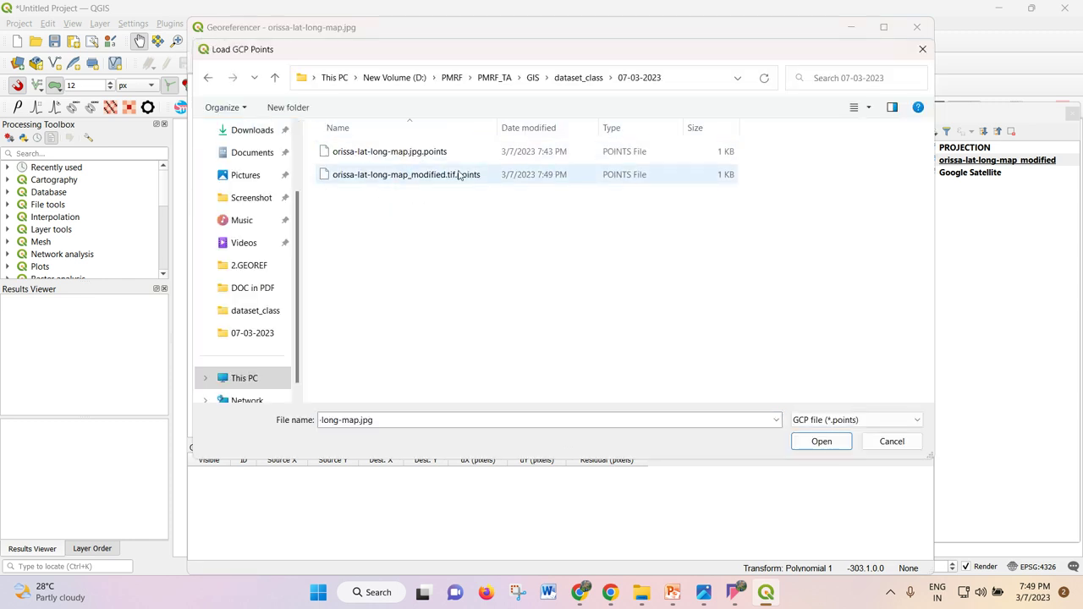
left_click(612, 153)
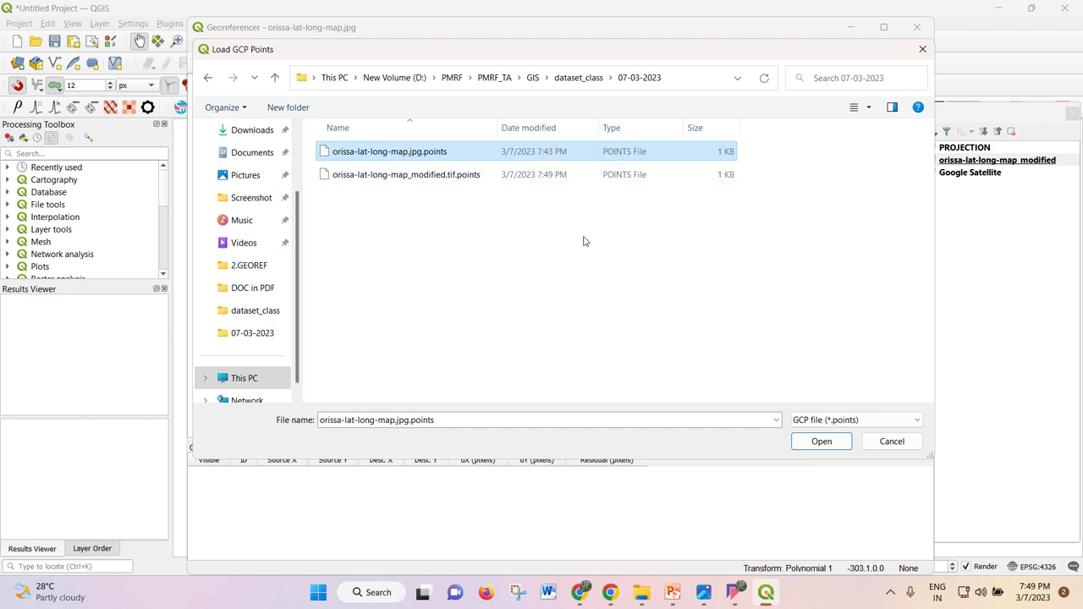
left_click(818, 443)
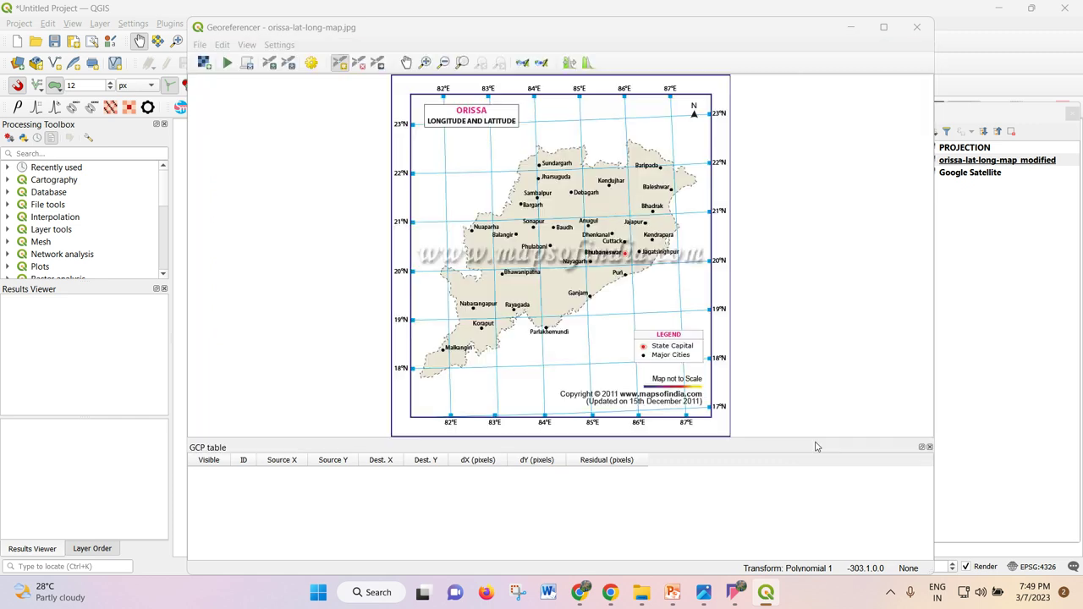
left_click(227, 64)
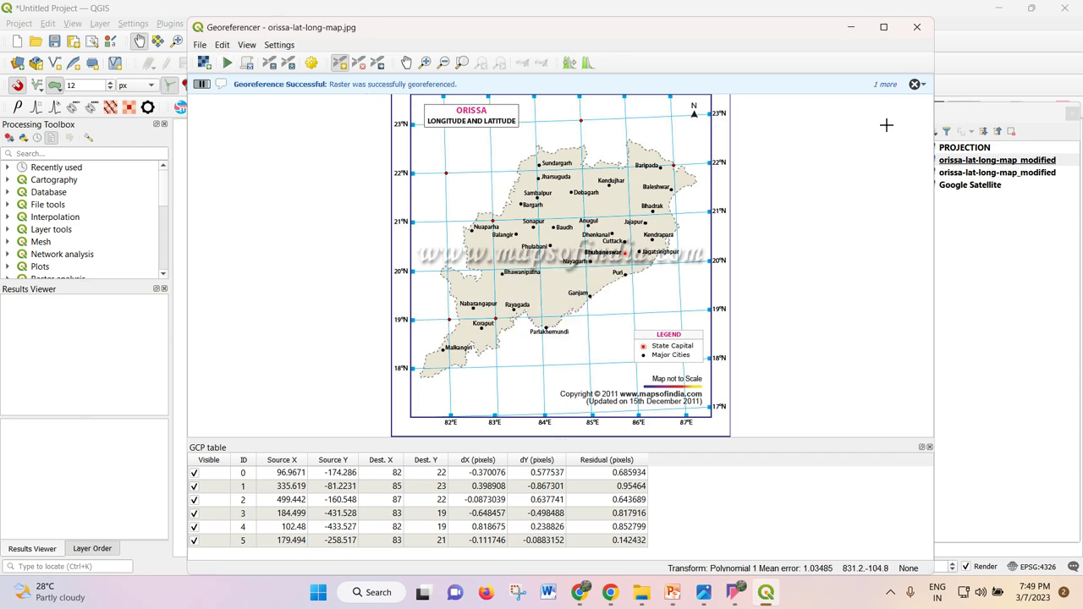
left_click(851, 28)
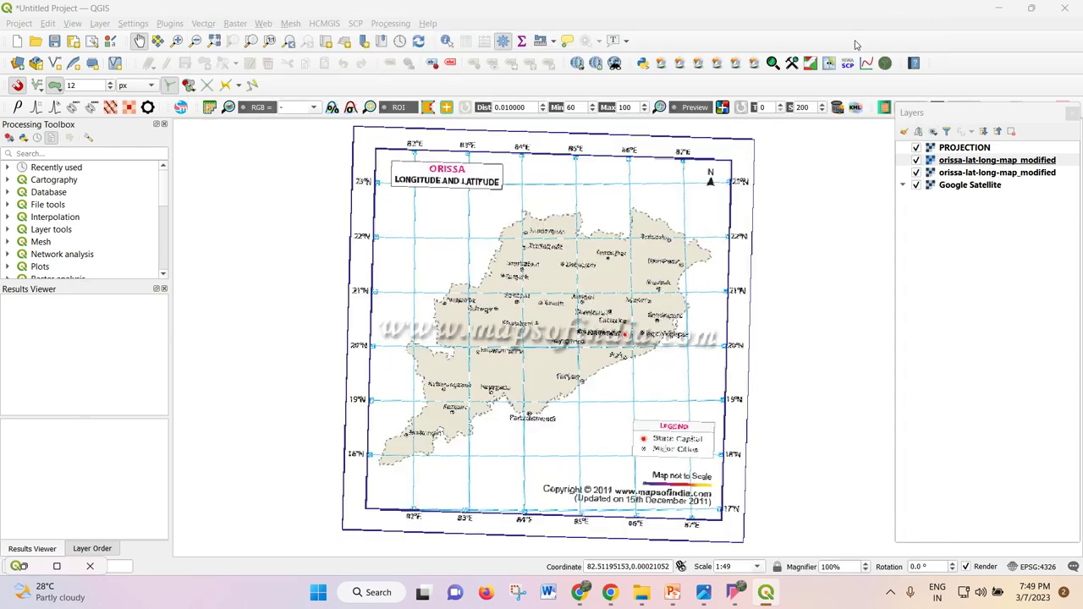
- Hide the lower of the two orissa-lat-long-map_modified layers and remove it from the project
left_click(916, 173)
left_click(942, 163)
right_click(948, 163)
left_click(956, 173)
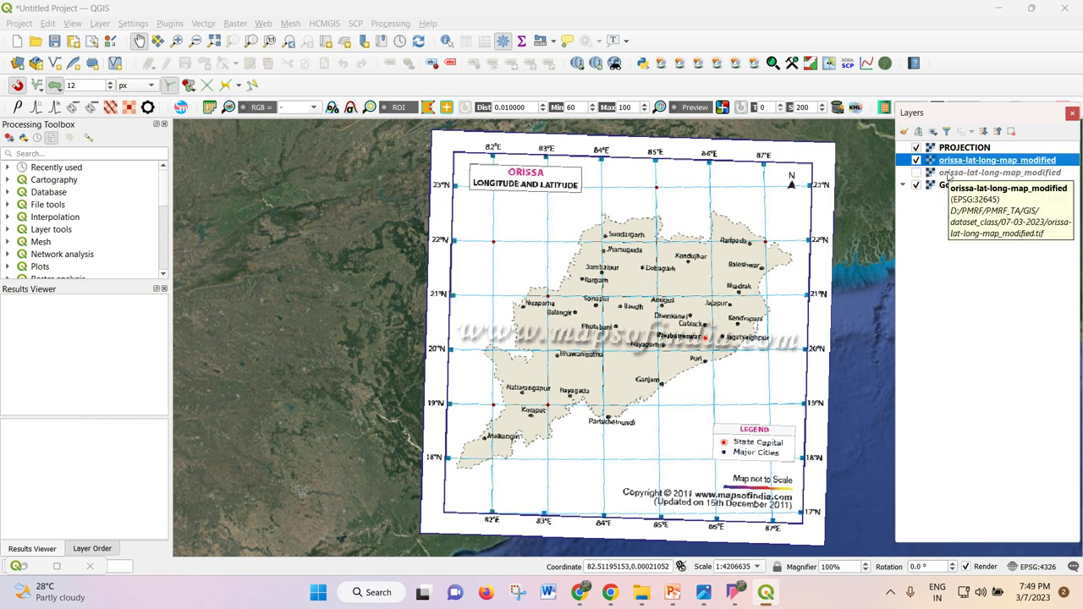
left_click(950, 172)
left_click(1011, 132)
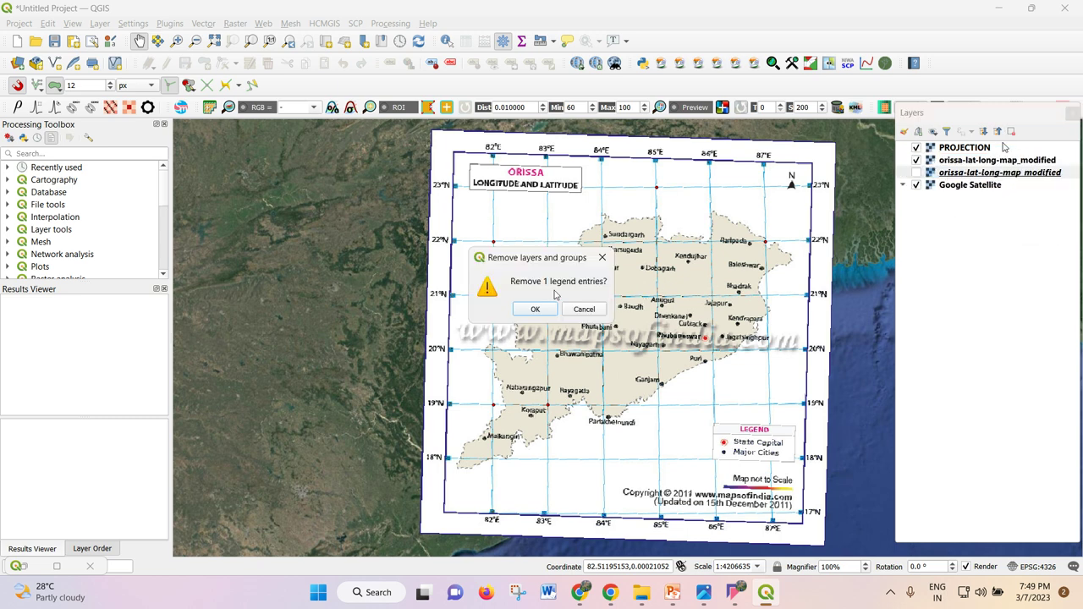
left_click(535, 309)
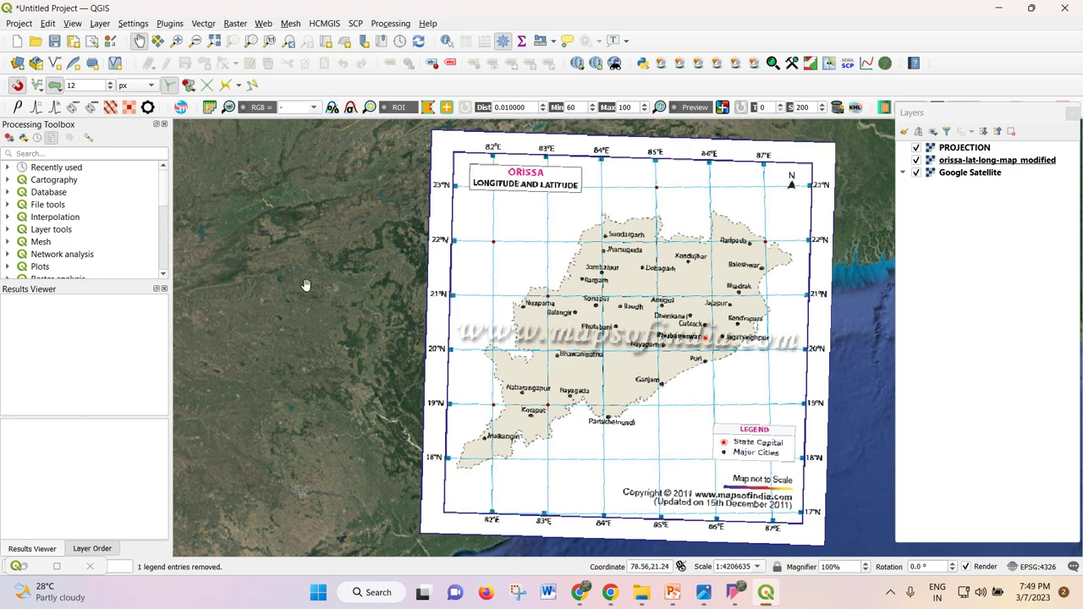
- Remove the PROJECTION layer from the project
scroll(306, 285, "down", 1)
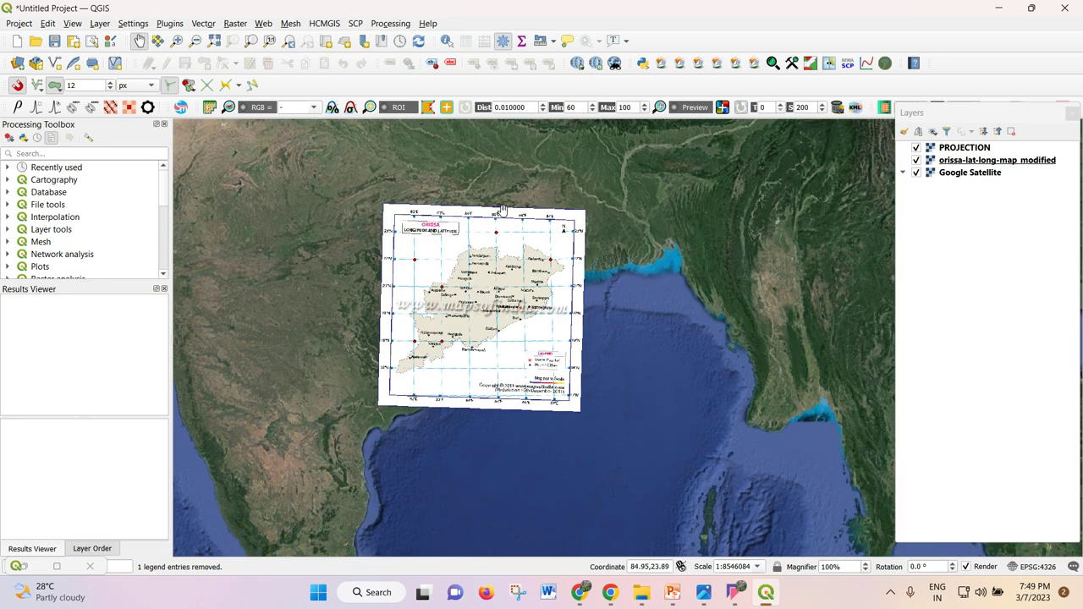
right_click(969, 165)
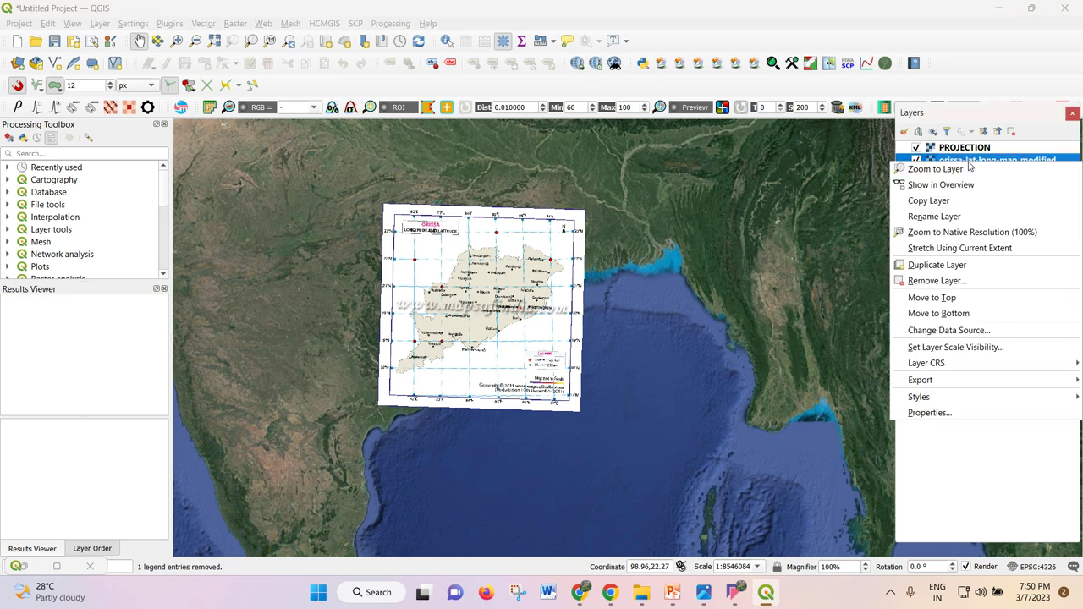
left_click(995, 161)
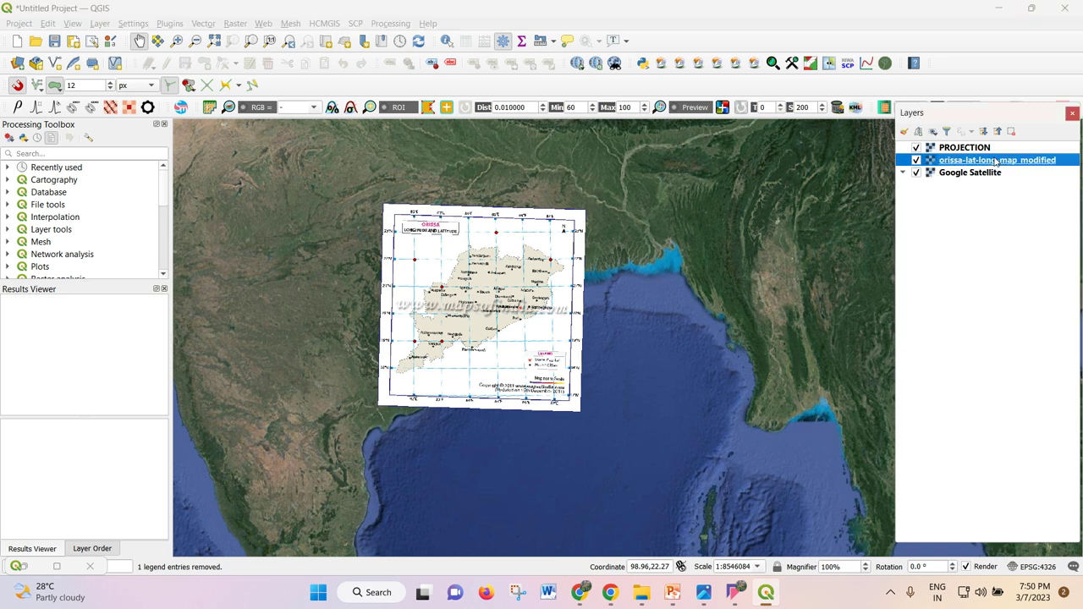
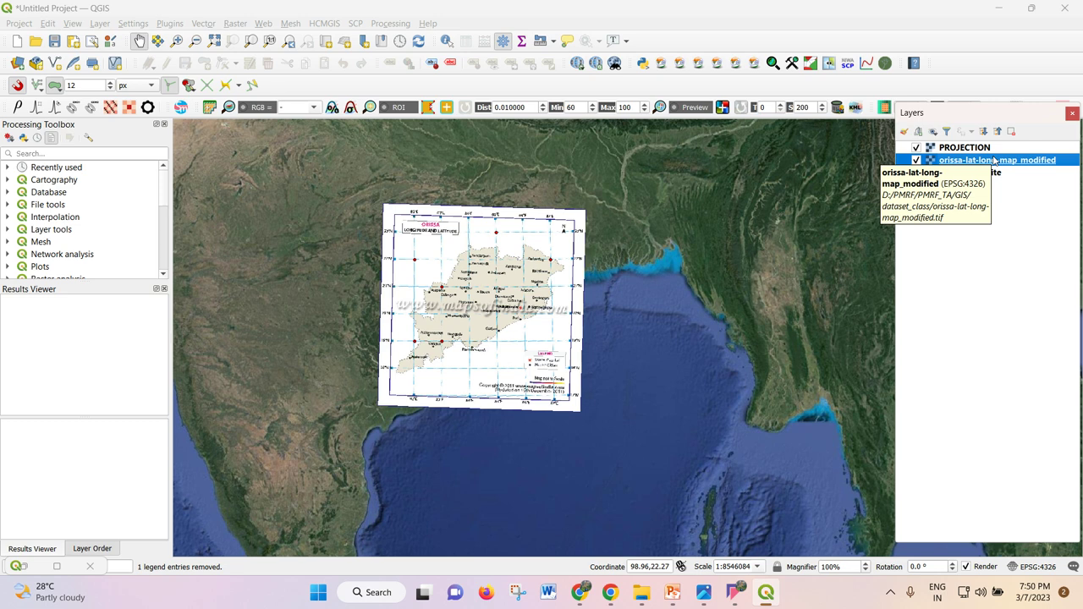
left_click(968, 149)
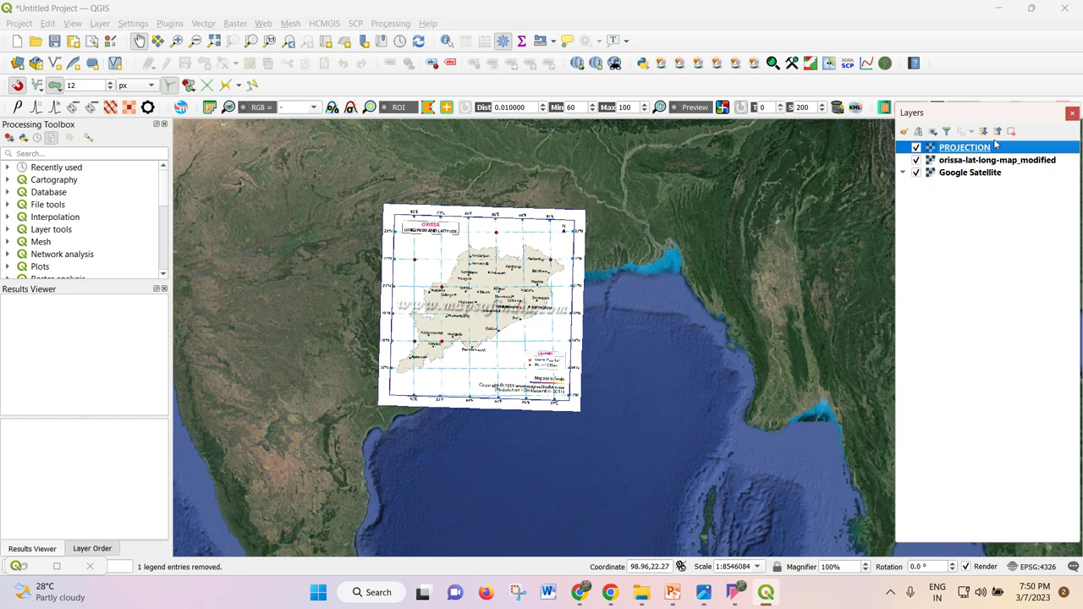
left_click(1012, 132)
left_click(538, 309)
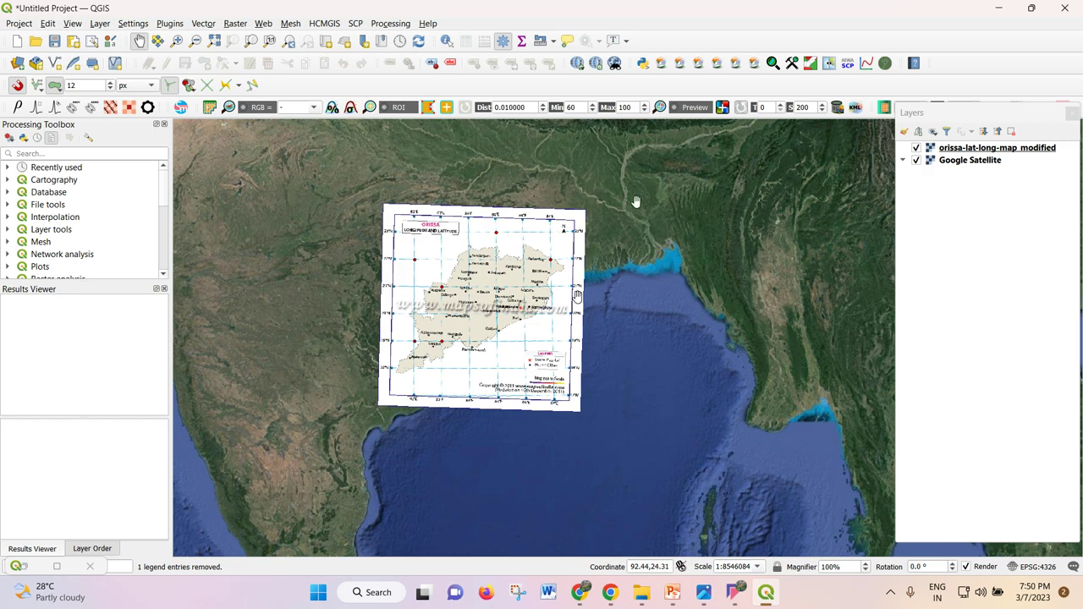
- Set up a new shapefile layer named ODISA in the 07-03-2023 folder with Polygon geometry
scroll(415, 302, "up", 1)
scroll(414, 301, "down", 1)
scroll(418, 292, "up", 1)
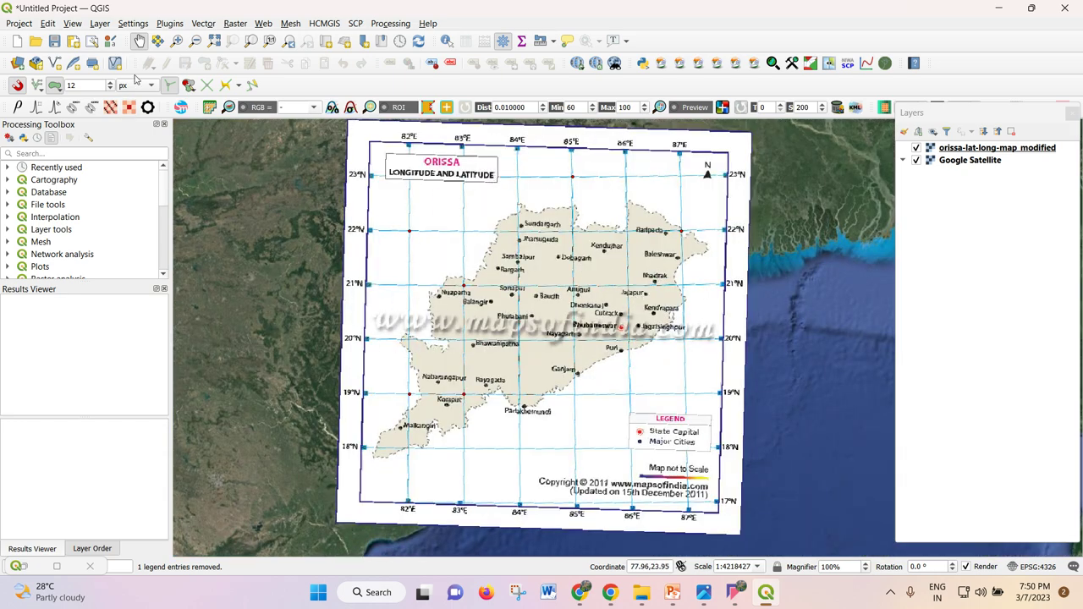
left_click(52, 64)
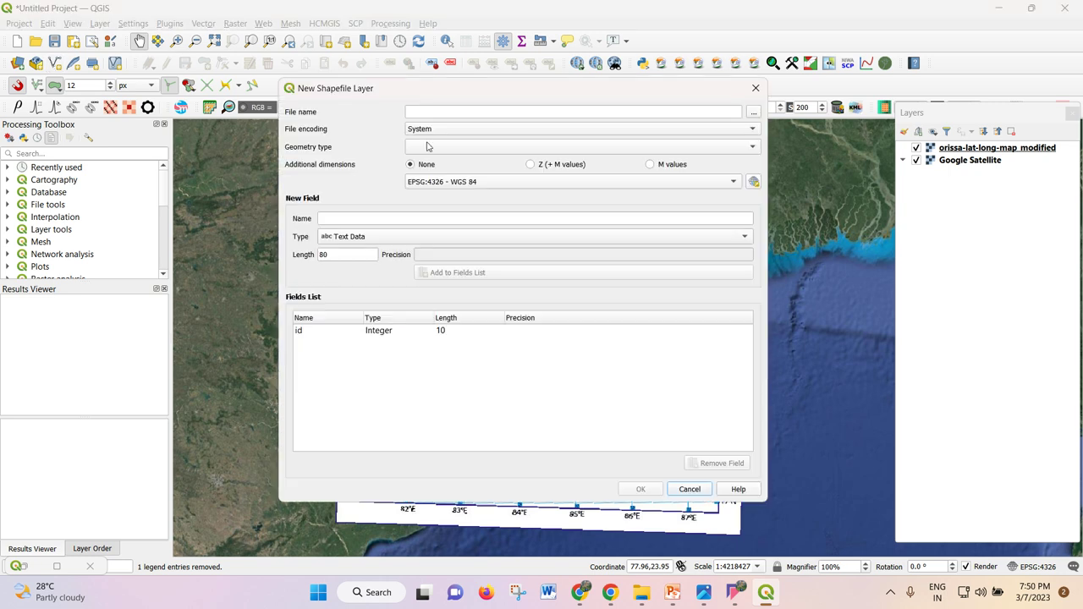
left_click(754, 112)
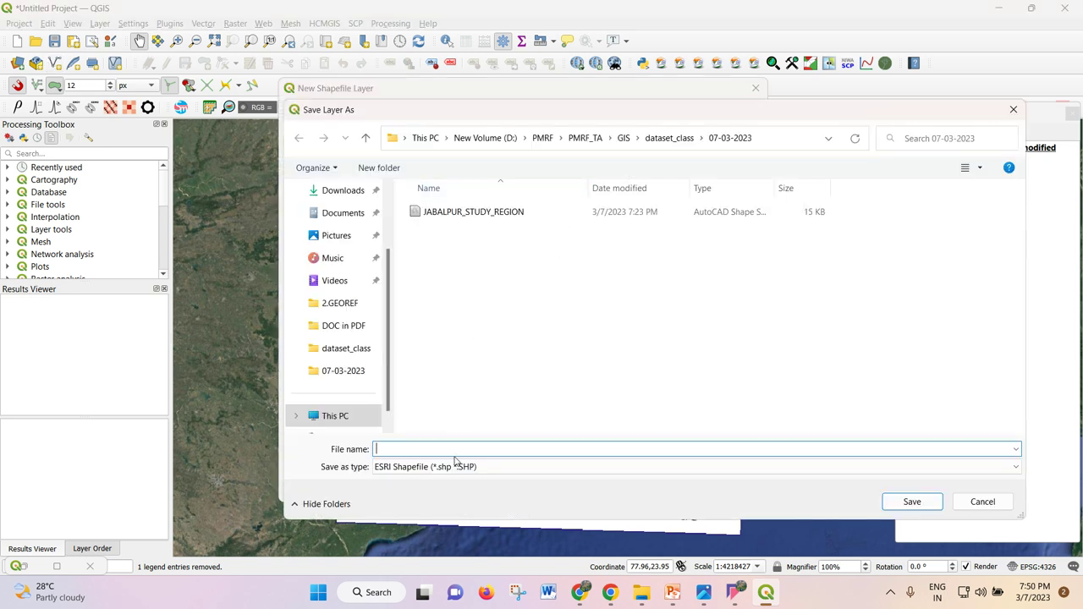
type("ODISA")
left_click(912, 502)
left_click(491, 148)
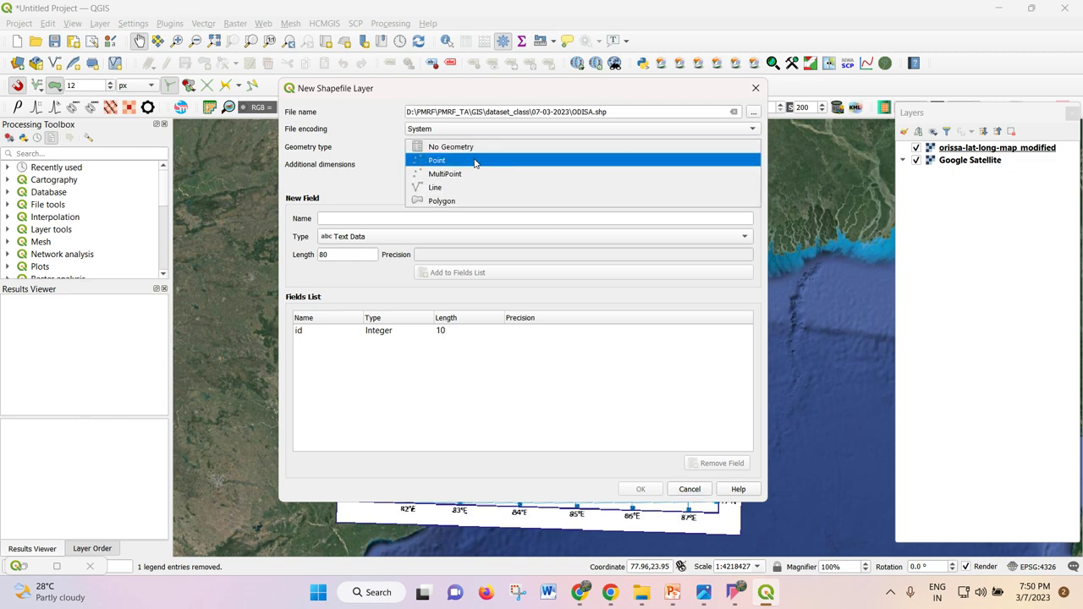
left_click(441, 201)
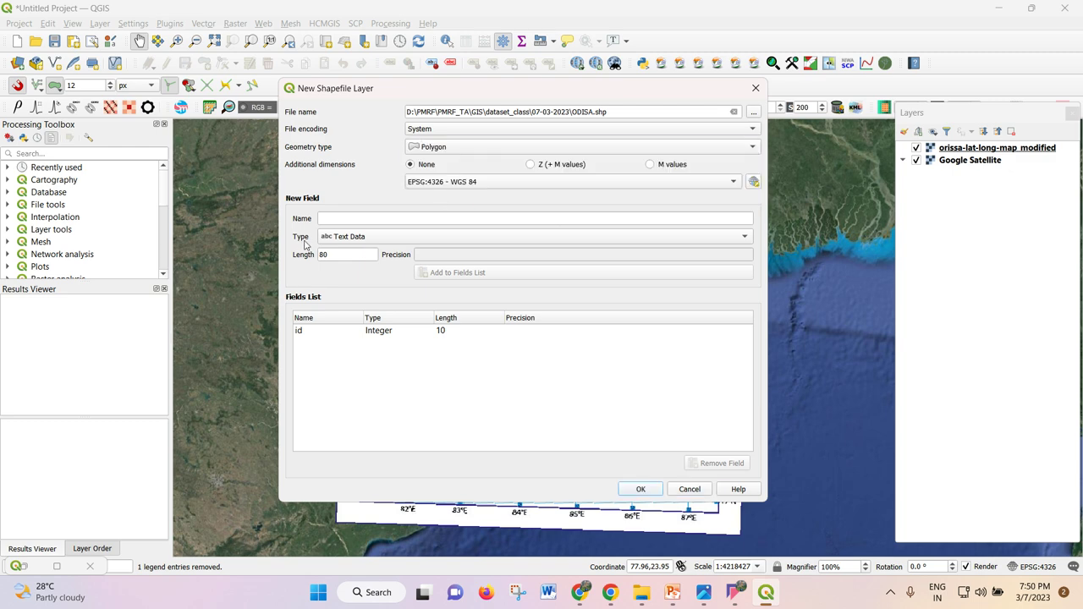
- Add a text field called NAME to the new shapefile's fields list
left_click(520, 220)
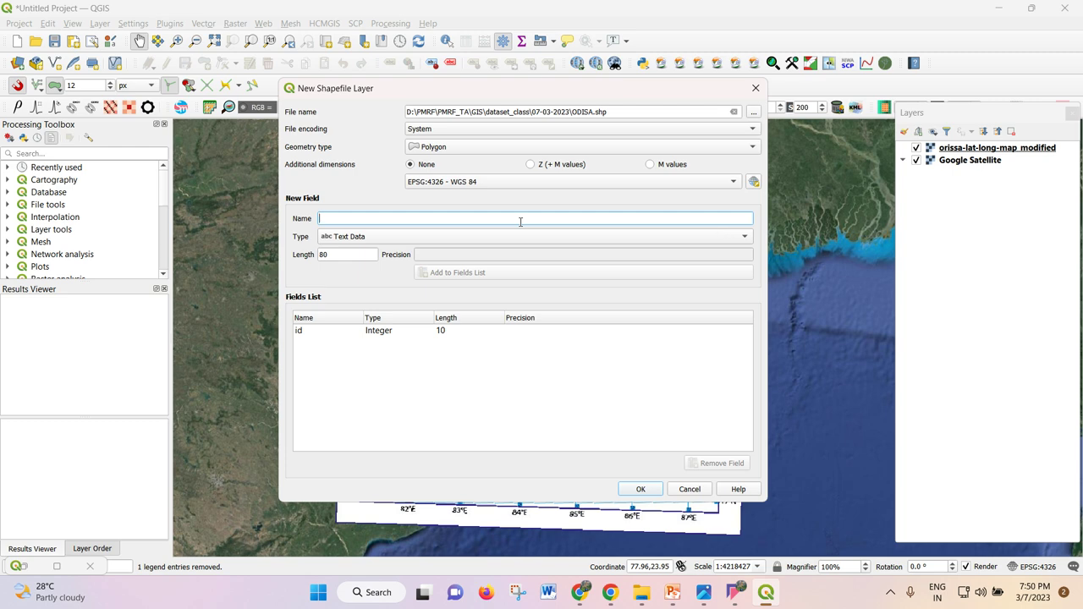
type("A")
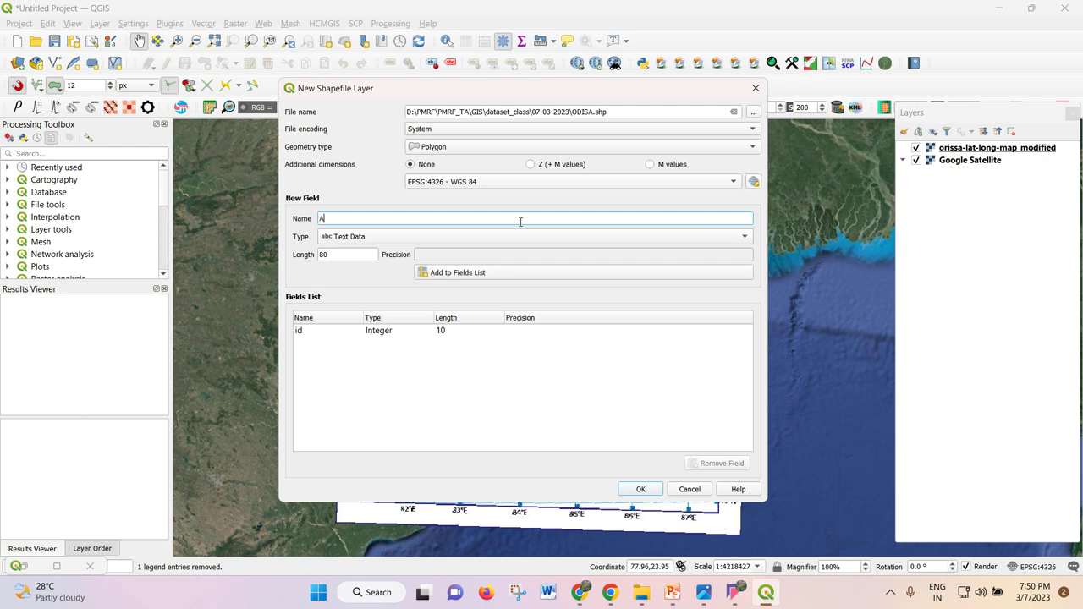
key("BackSpace")
type("NAME")
left_click(453, 273)
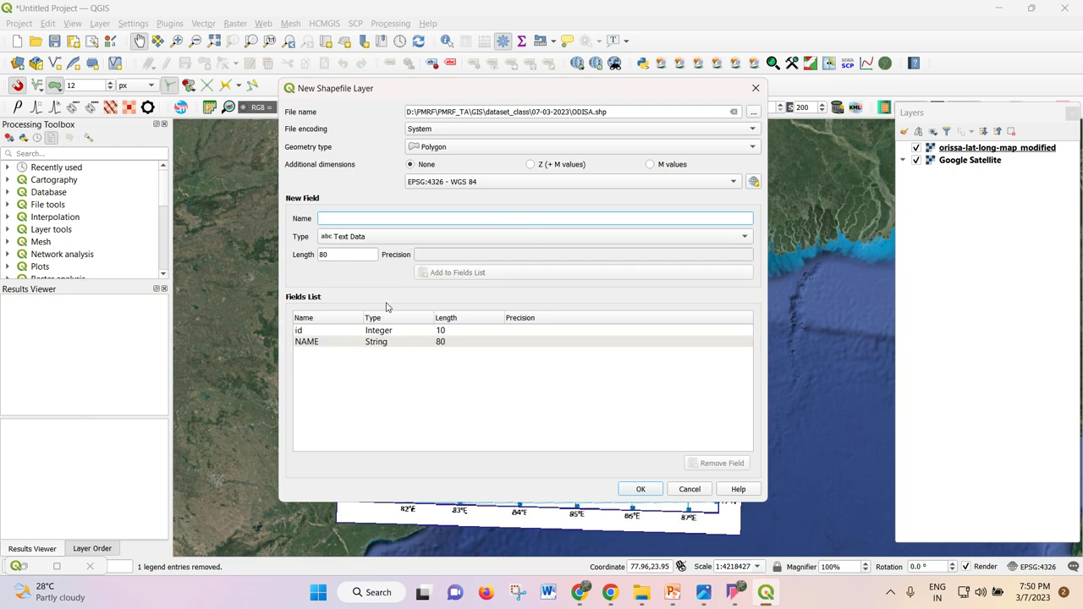
- Remove the NAME field from the new shapefile's fields list
left_click(376, 237)
left_click(390, 220)
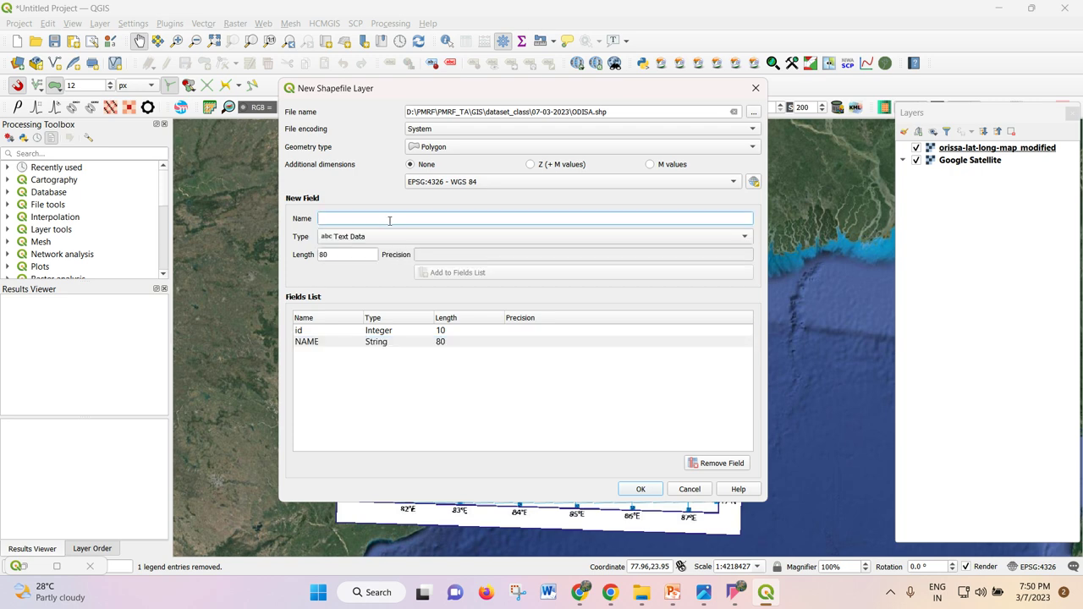
left_click(430, 343)
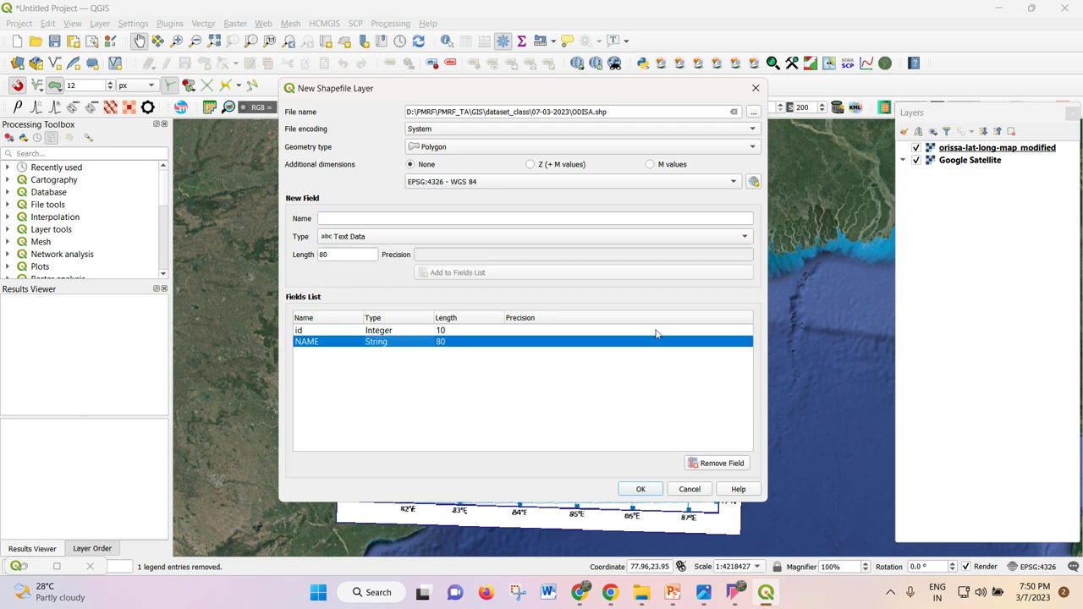
left_click(718, 464)
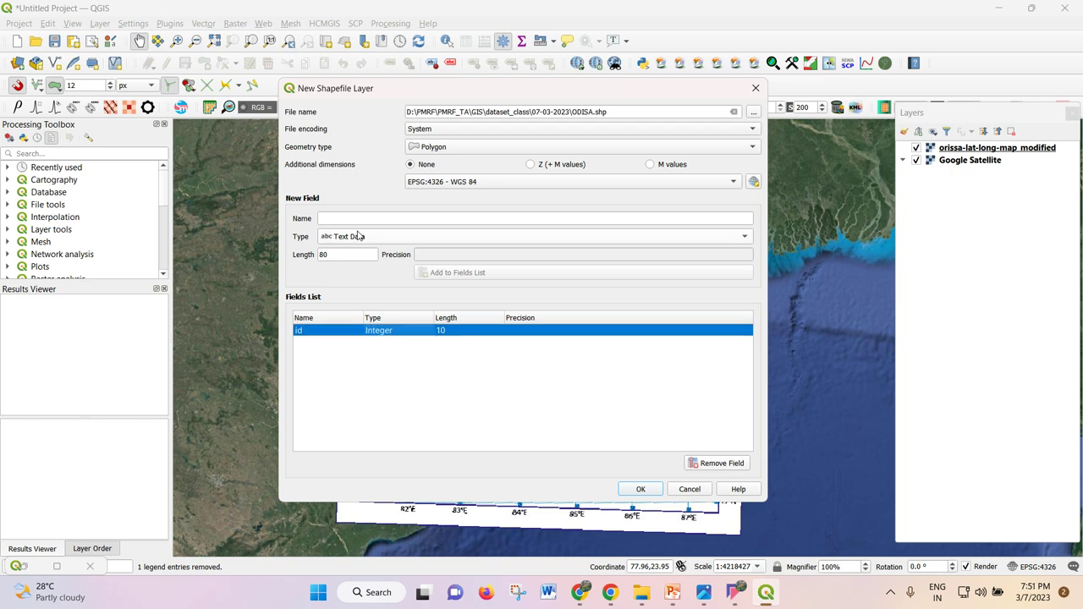
- Add a Decimal Number field called AREA with length 10 and precision 6, and create the ODISA shapefile
left_click(362, 220)
type("AREA")
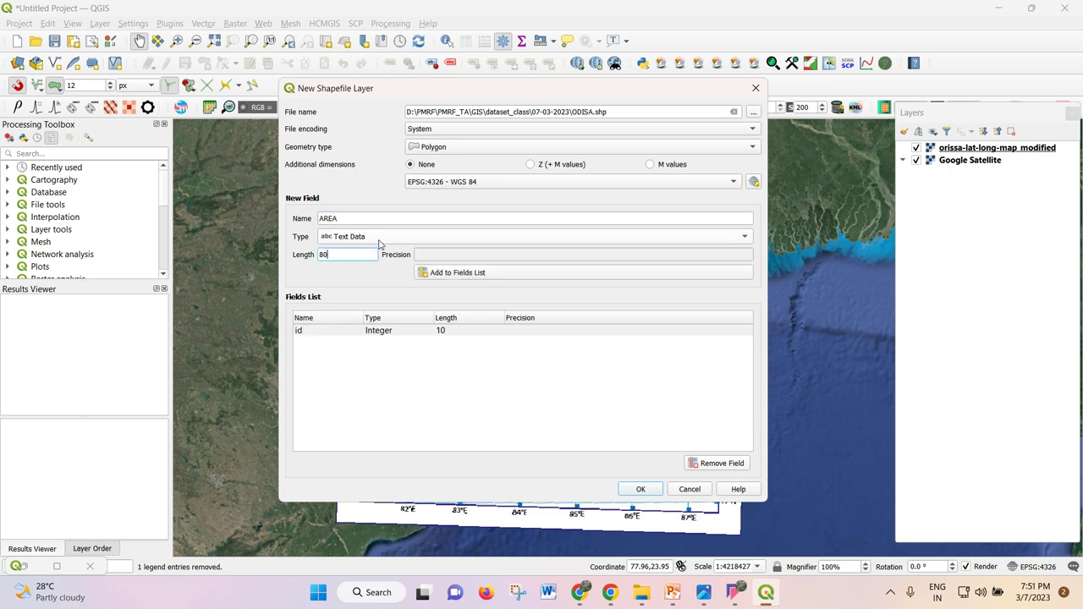
left_click(364, 236)
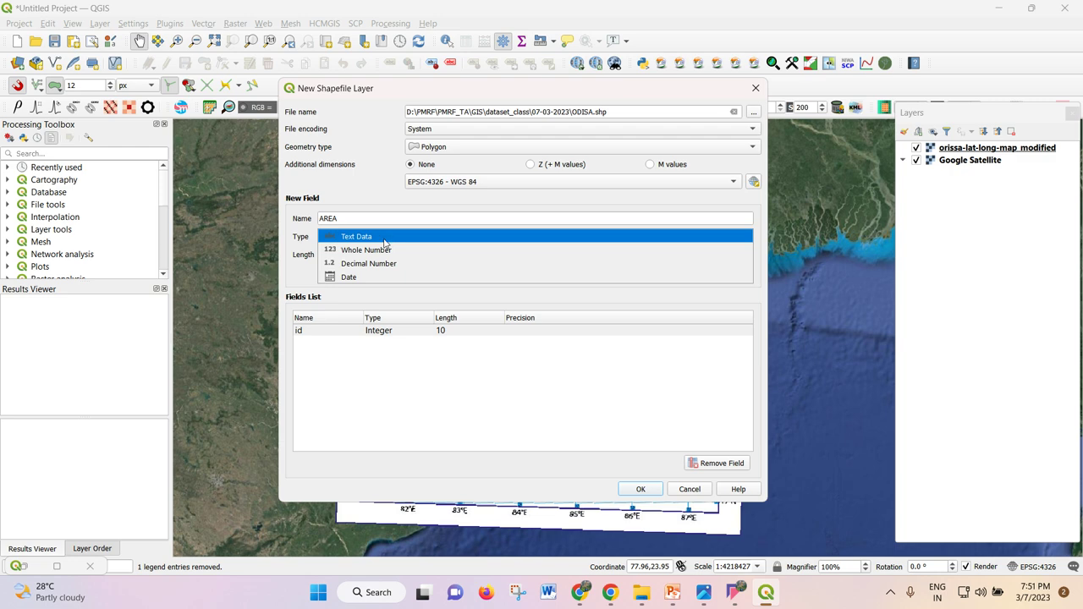
left_click(377, 252)
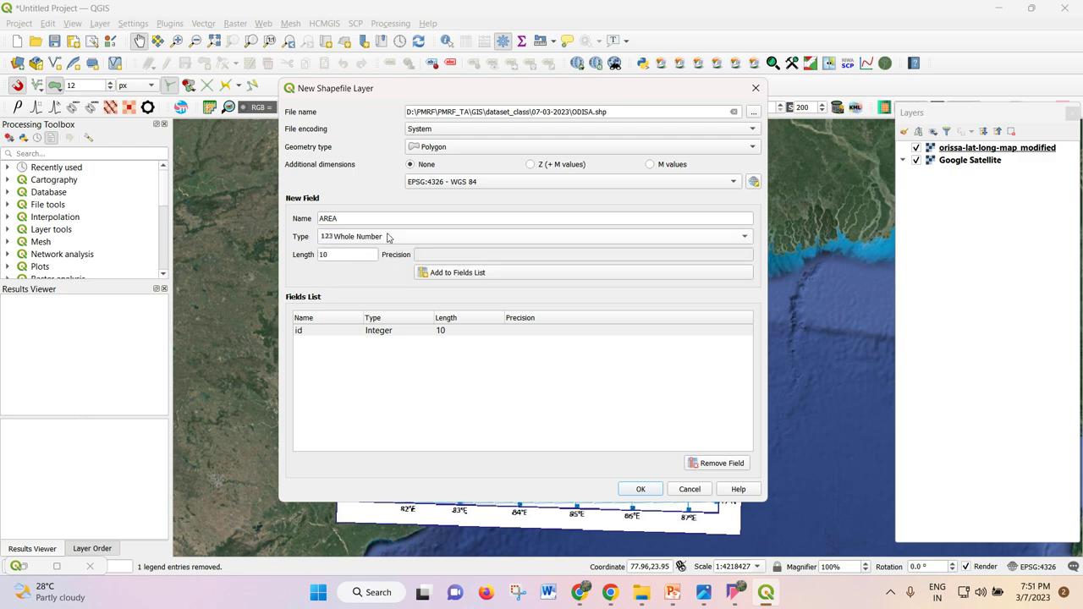
left_click(388, 237)
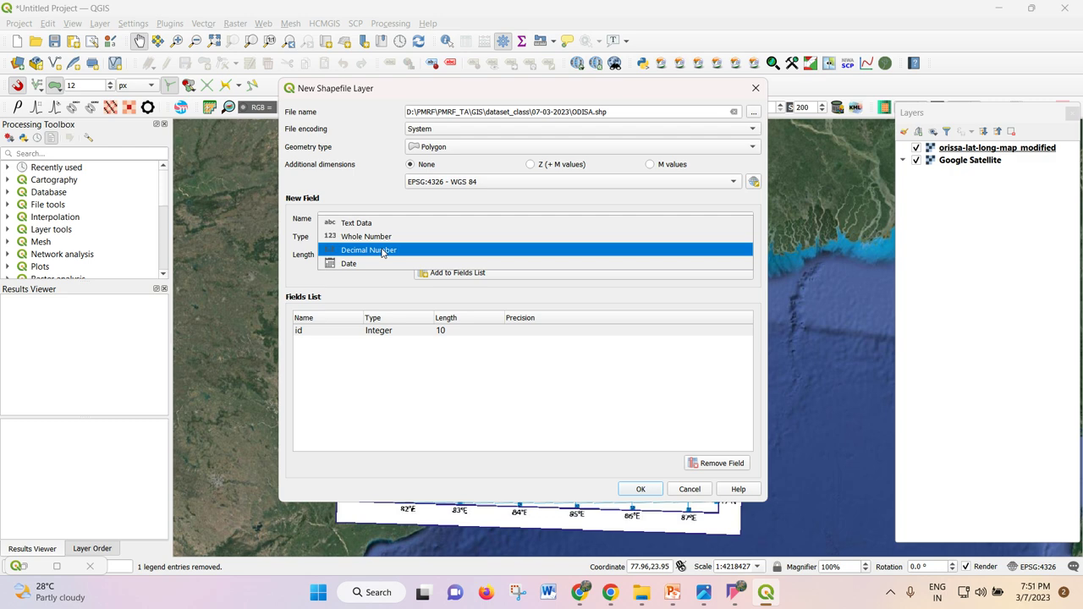
left_click(383, 251)
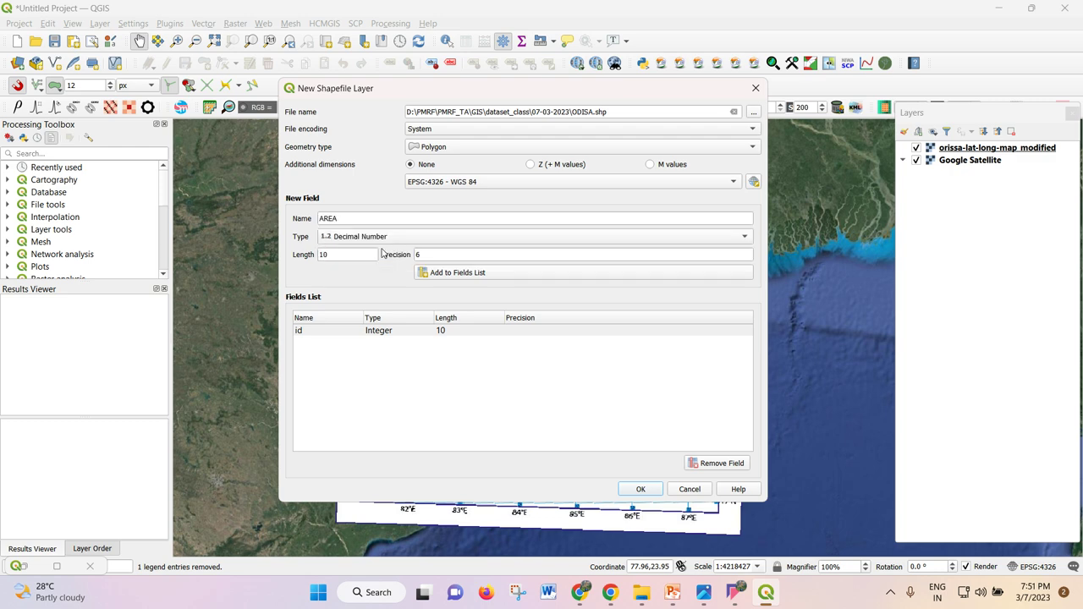
left_click(449, 273)
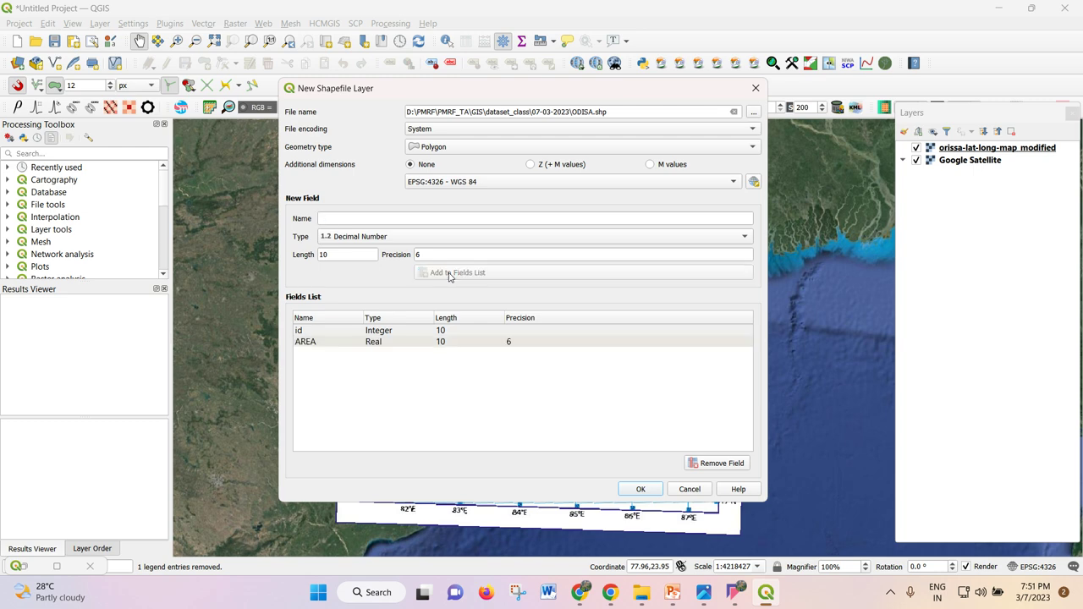
left_click(533, 341)
left_click(641, 489)
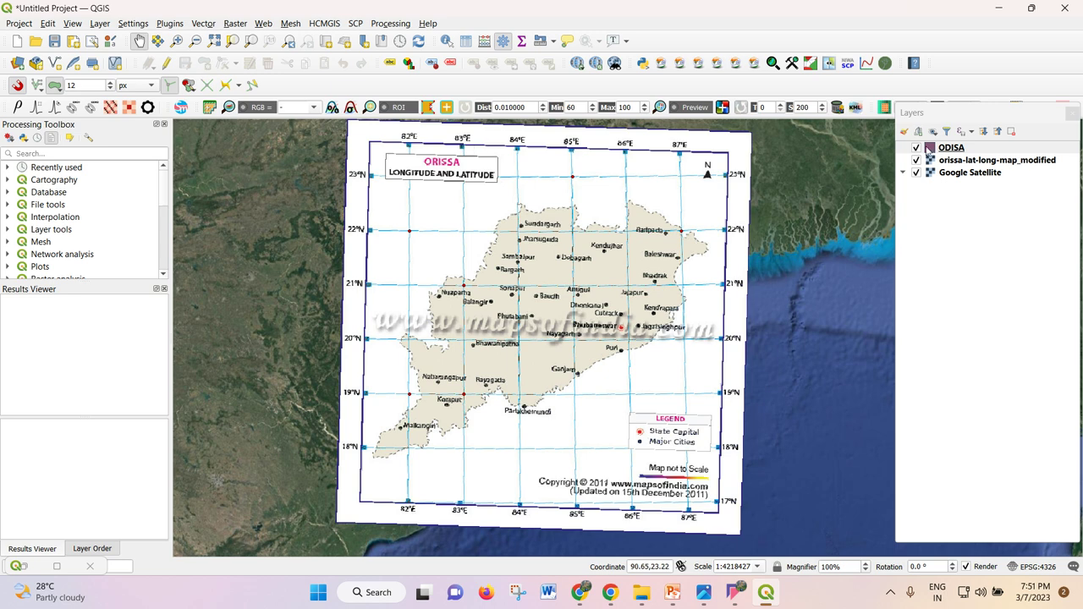
- Turn on editing for the ODISA layer and activate polygon digitizing at the map's southwestern boundary near Malkangiri
left_click(166, 62)
left_click(206, 65)
scroll(392, 458, "up", 1)
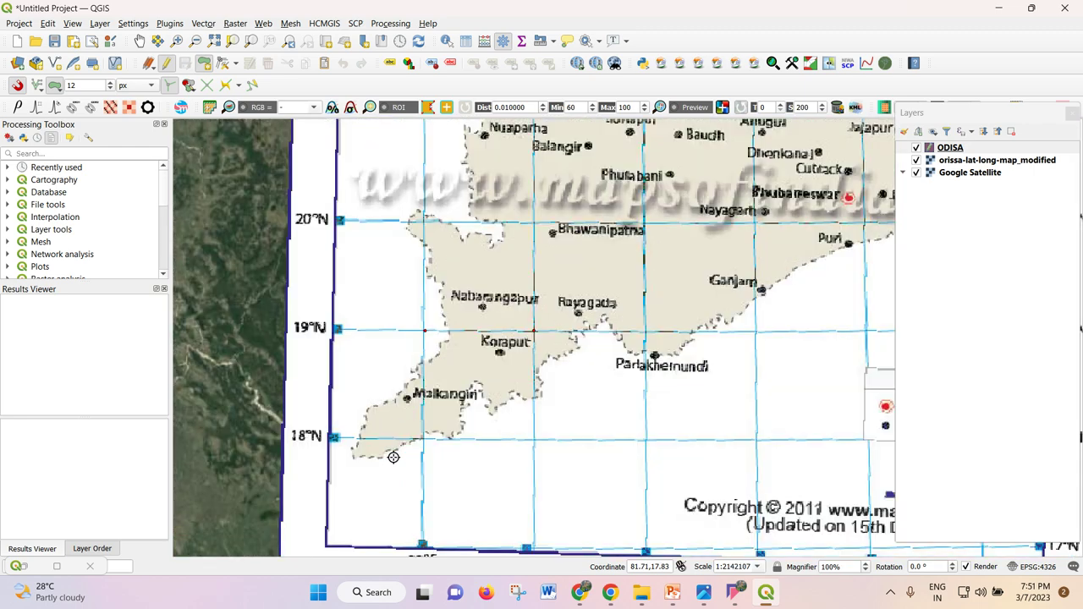
scroll(393, 457, "up", 1)
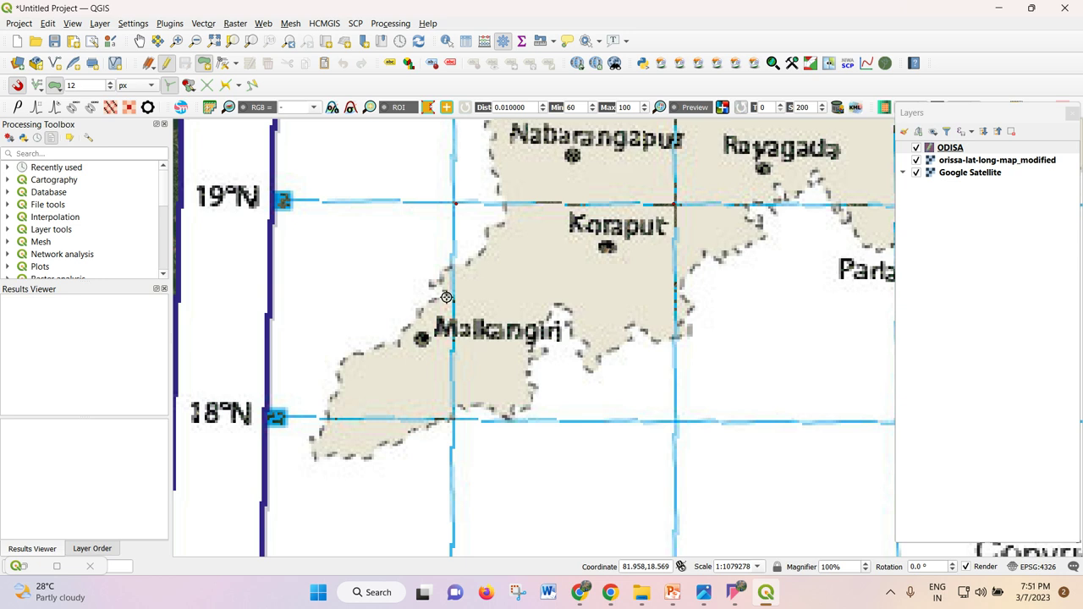
- Switch to the PowerPoint presentation and view slide 9, about creating a map layout with Google images, as a slide show
left_click(673, 592)
scroll(69, 406, "down", 3)
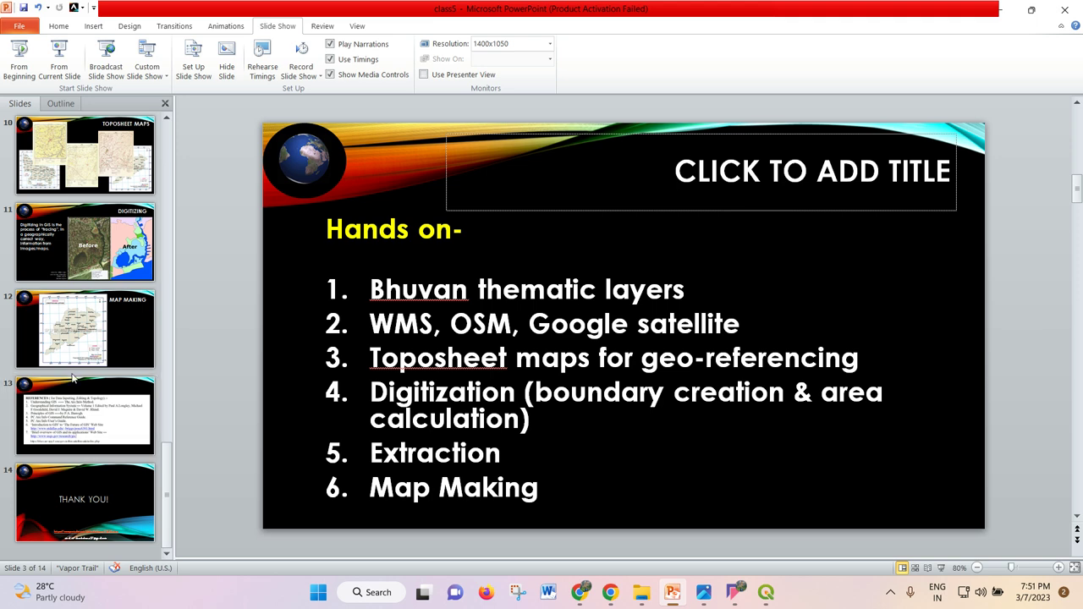
scroll(75, 373, "up", 3)
scroll(78, 382, "down", 3)
scroll(78, 383, "up", 2)
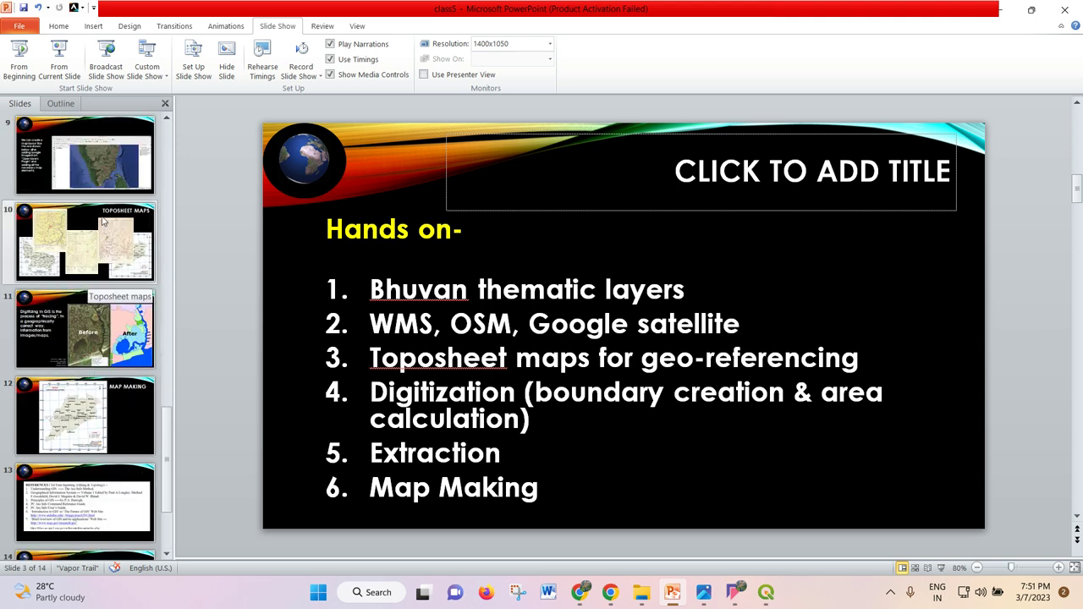
left_click(143, 172)
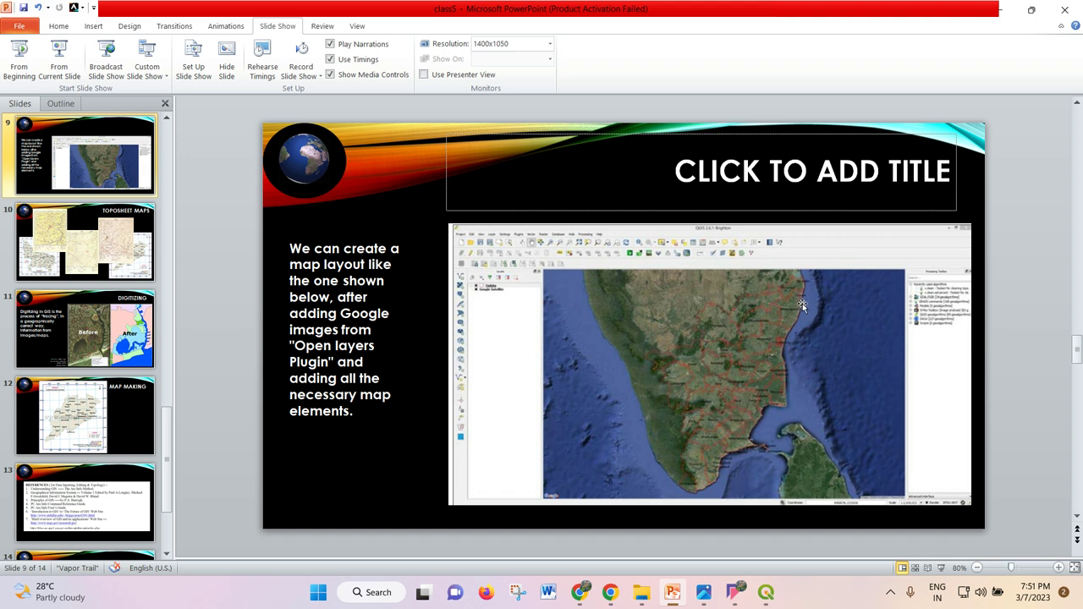
left_click(942, 569)
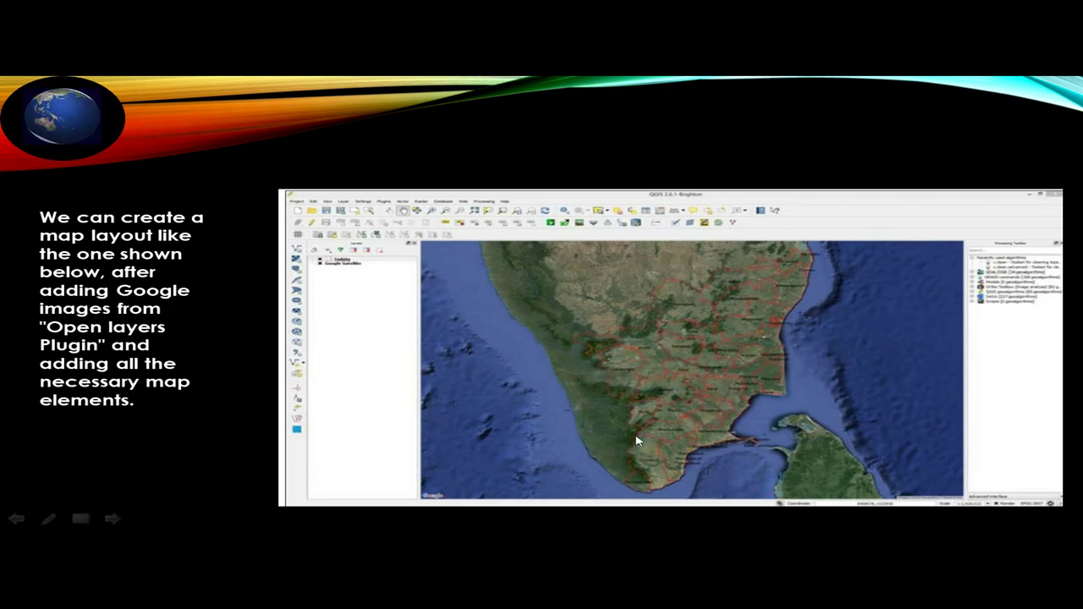
key("Escape")
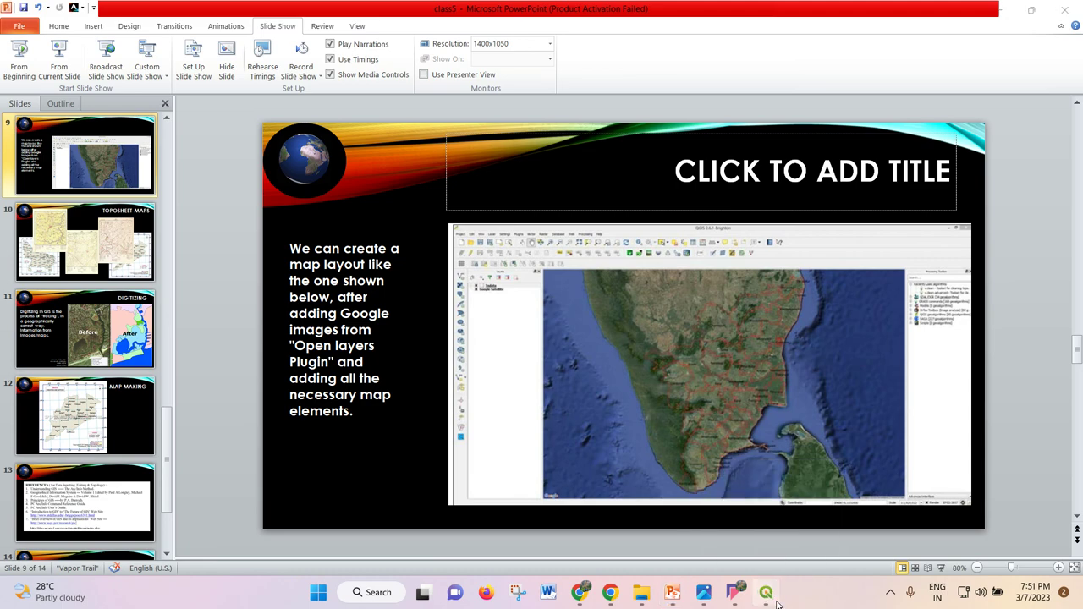
- Return to QGIS and start the ODISA polygon at 19°N west of Koraput, tracing the western border down to the state's southwestern tip
left_click(766, 592)
left_click(502, 205)
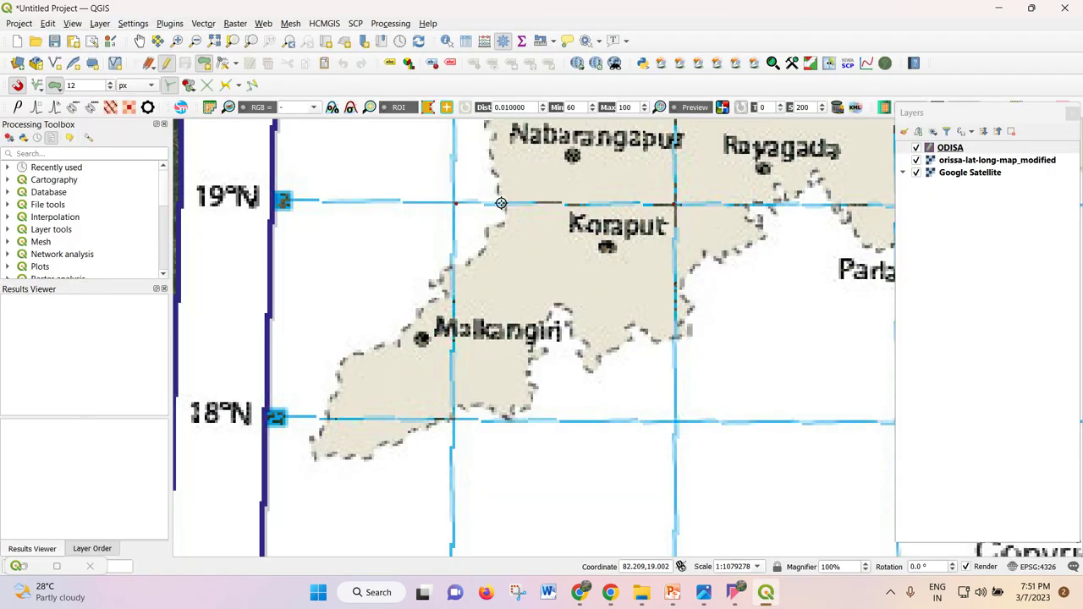
left_click(489, 229)
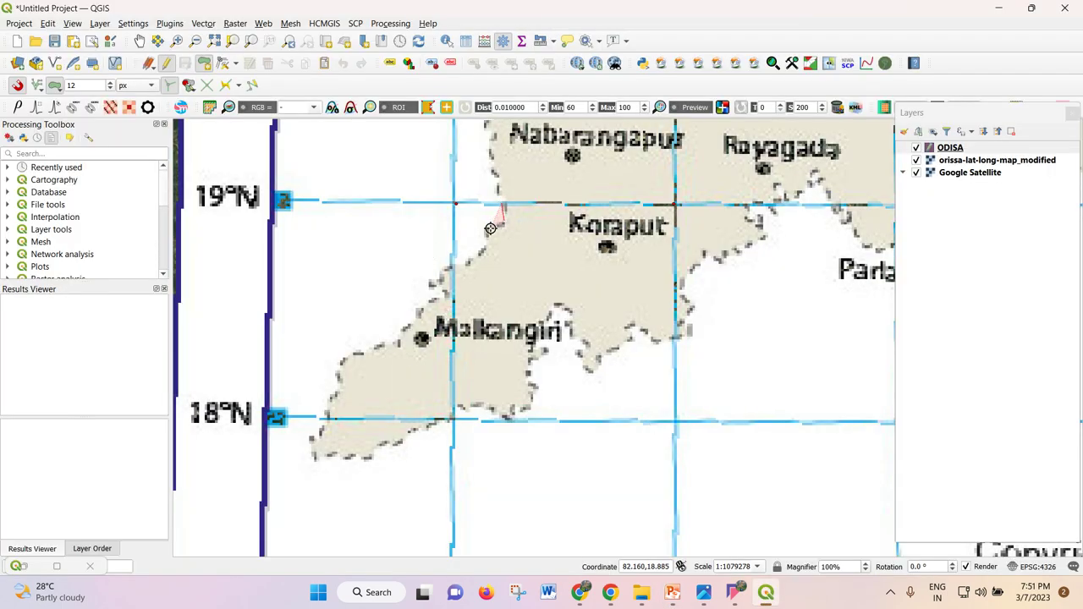
left_click(464, 266)
left_click(447, 296)
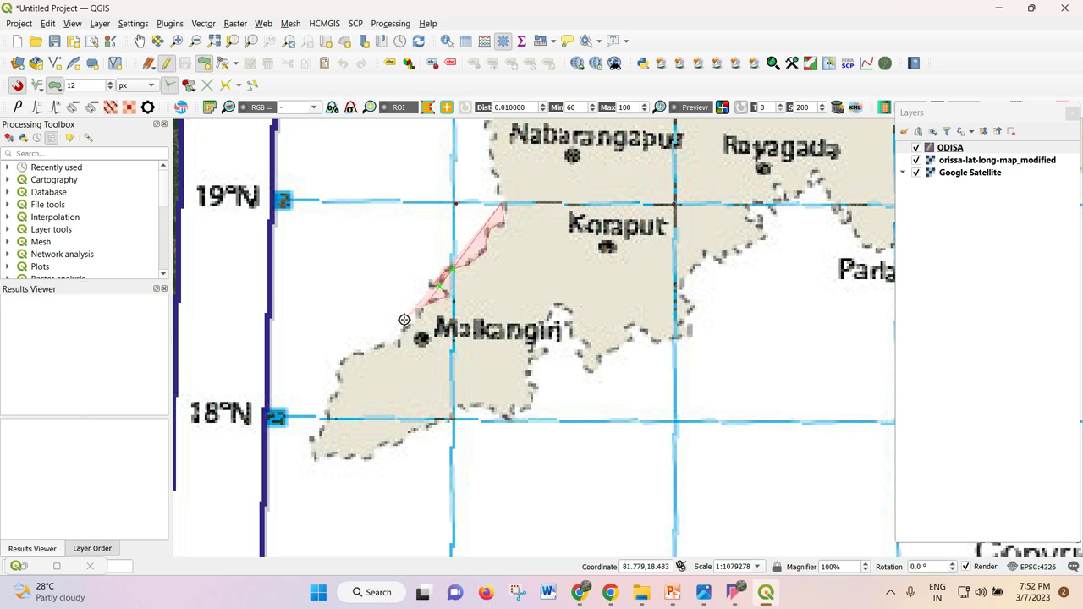
left_click(356, 353)
left_click(340, 362)
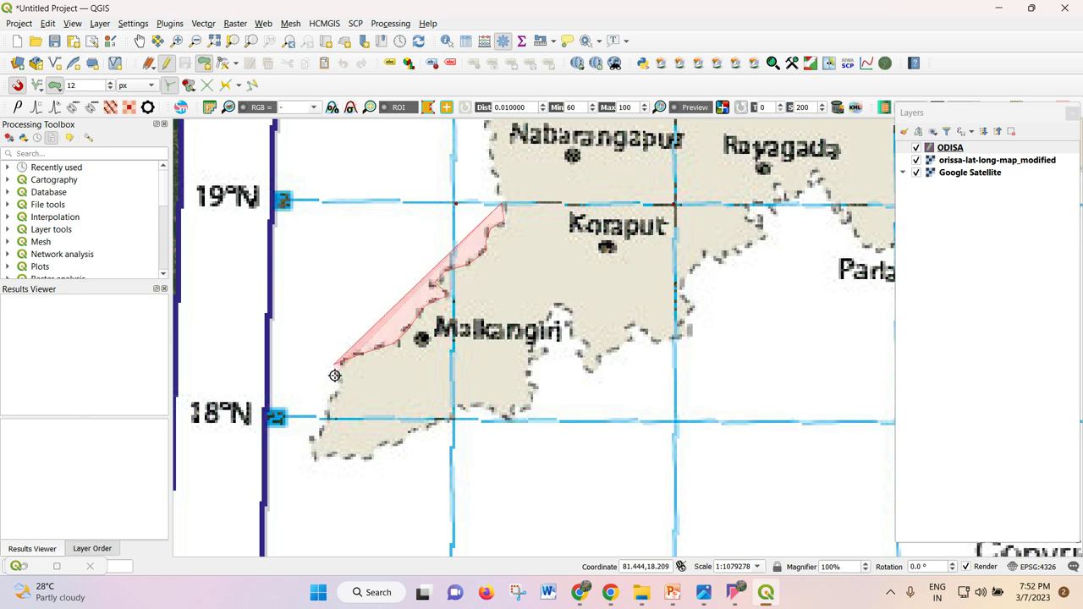
left_click(330, 417)
left_click(312, 453)
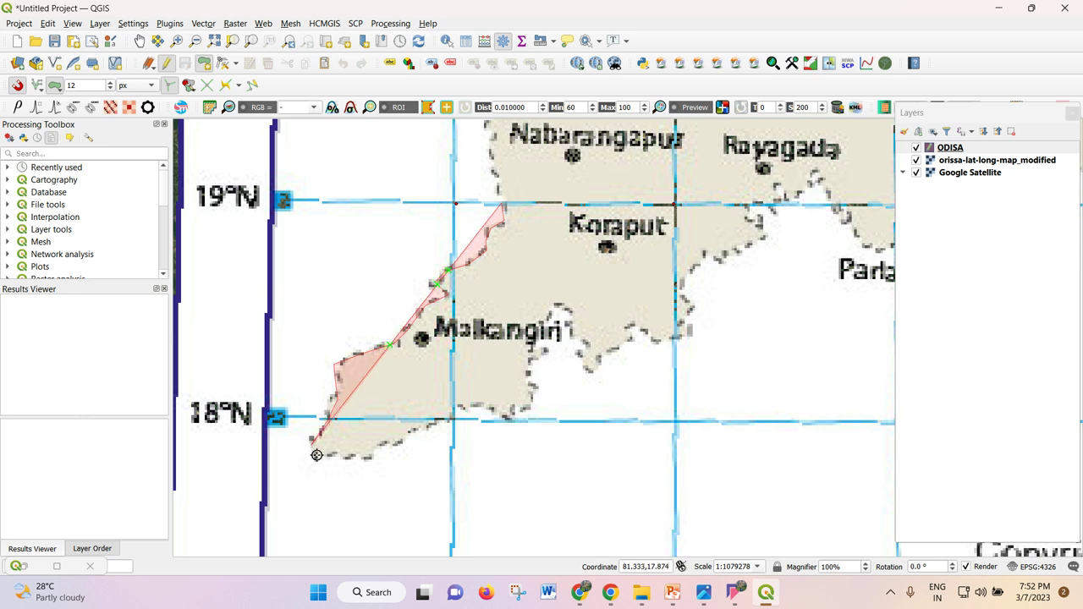
- Trace the polygon along the southern border from the southwestern tip, past 18°N and up the edge east of Malkangiri
left_click(415, 434)
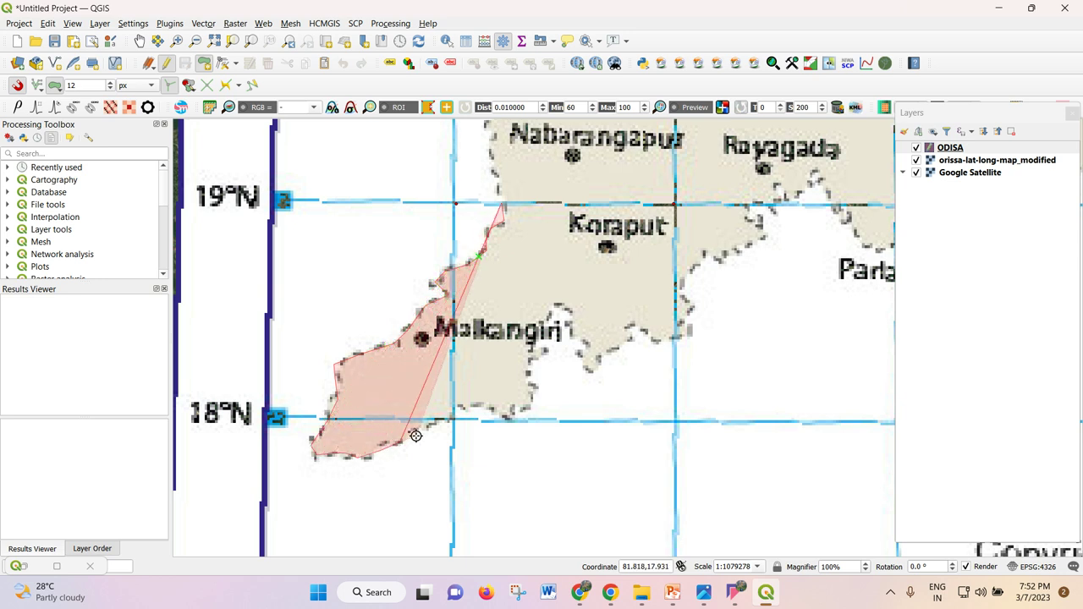
left_click(457, 415)
left_click(484, 415)
left_click(512, 417)
left_click(535, 408)
left_click(531, 376)
left_click(532, 345)
- Add polygon vertices around the boundary notch between Malkangiri and Koraput, following the dashed border south of Koraput
left_click(546, 325)
left_click(559, 303)
left_click(569, 307)
left_click(587, 370)
left_click(605, 349)
left_click(626, 326)
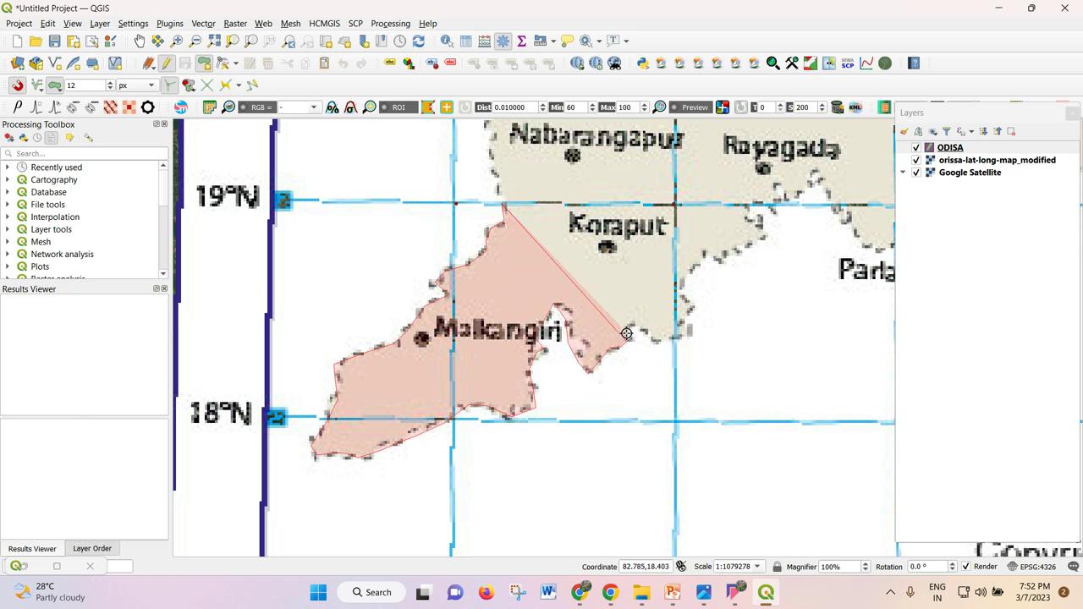
- Trace the polygon along Koraput's southeastern border, across 83°E and northeast to the corner just below 19°N
left_click(648, 337)
left_click(677, 332)
left_click(690, 317)
left_click(683, 289)
left_click(703, 264)
left_click(733, 246)
left_click(766, 226)
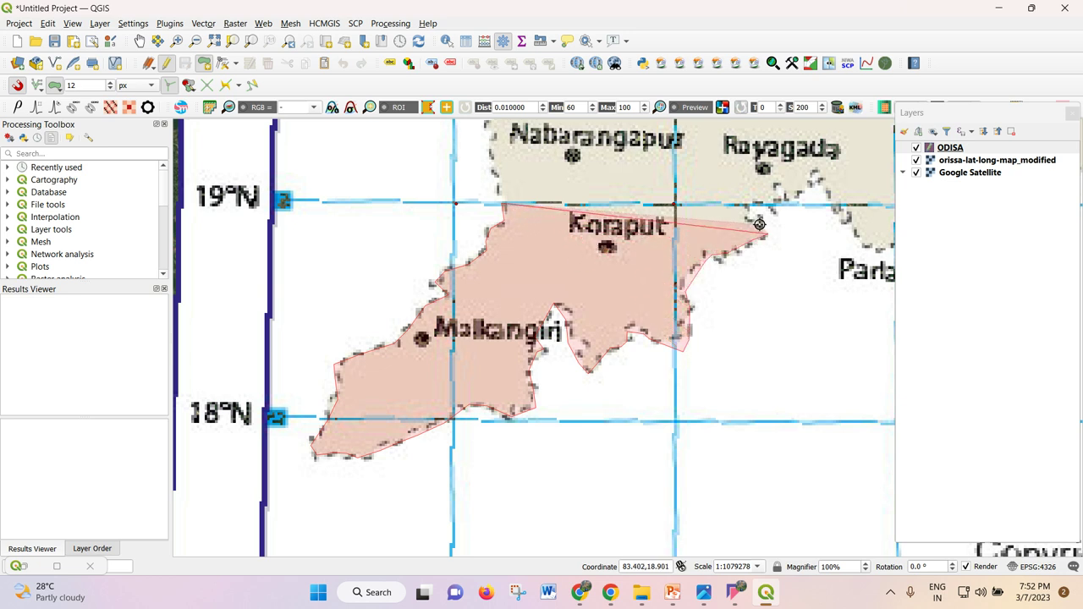
- Extend the polygon around the border notch south of Rayagada, past Parlakhemundi, and along the boundary to Ganjam
left_click(758, 206)
left_click(776, 191)
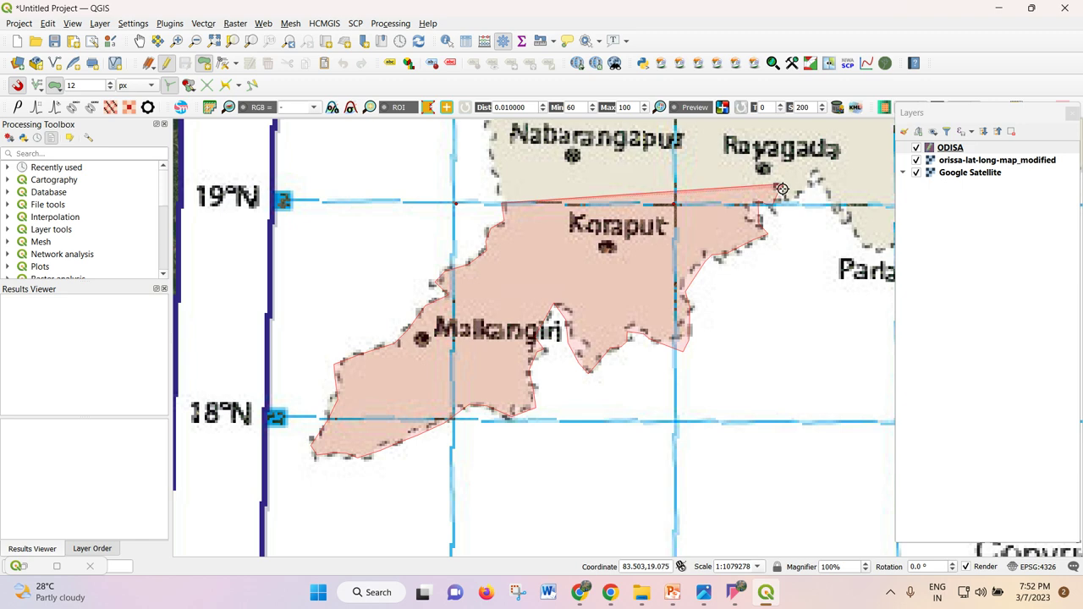
left_click(792, 189)
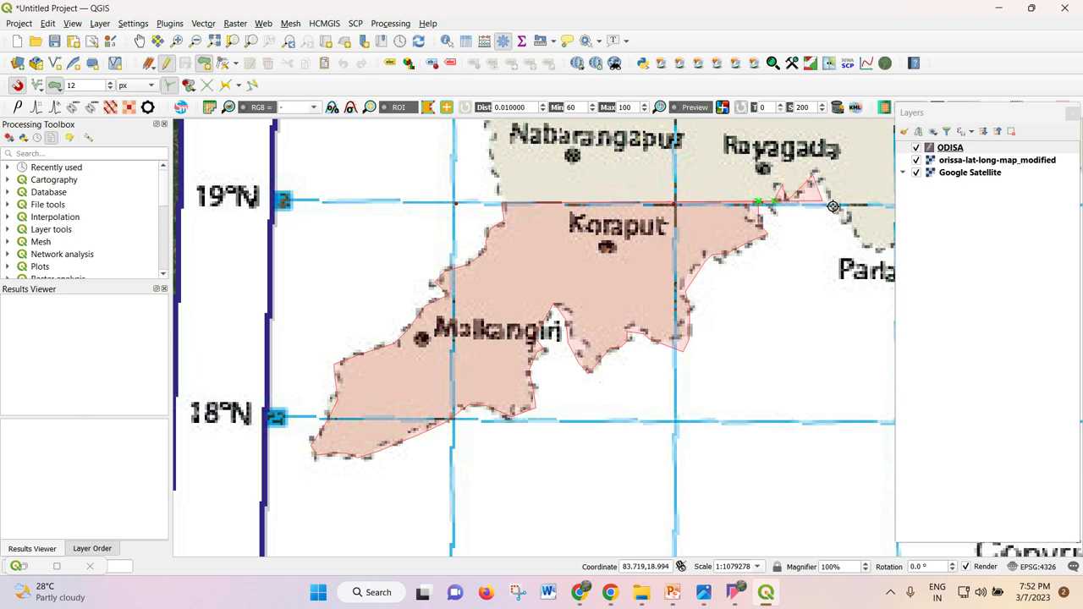
scroll(533, 310, "down", 2)
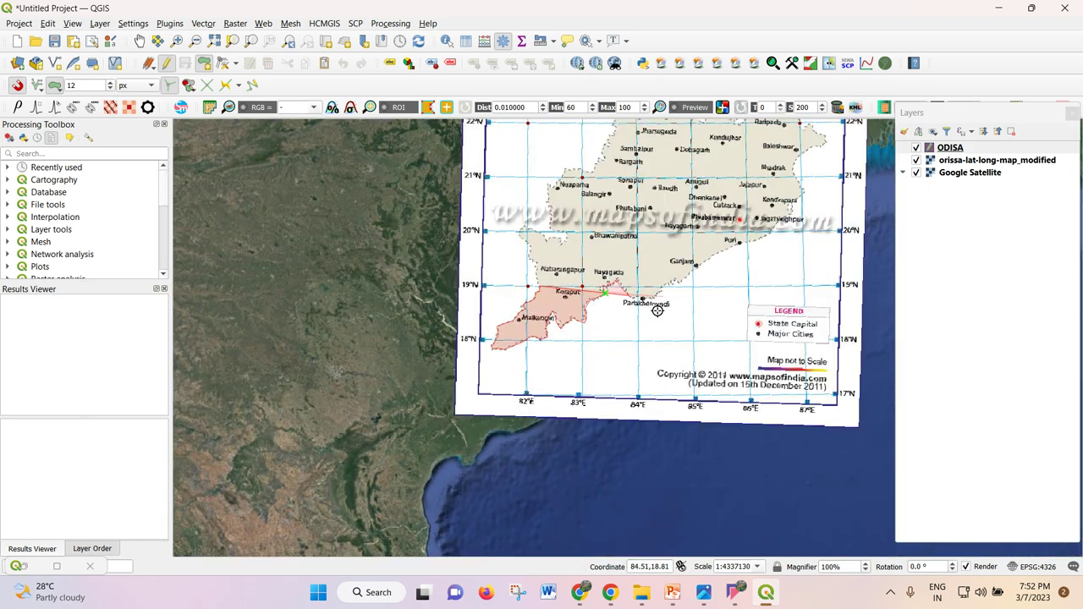
scroll(657, 288, "up", 2)
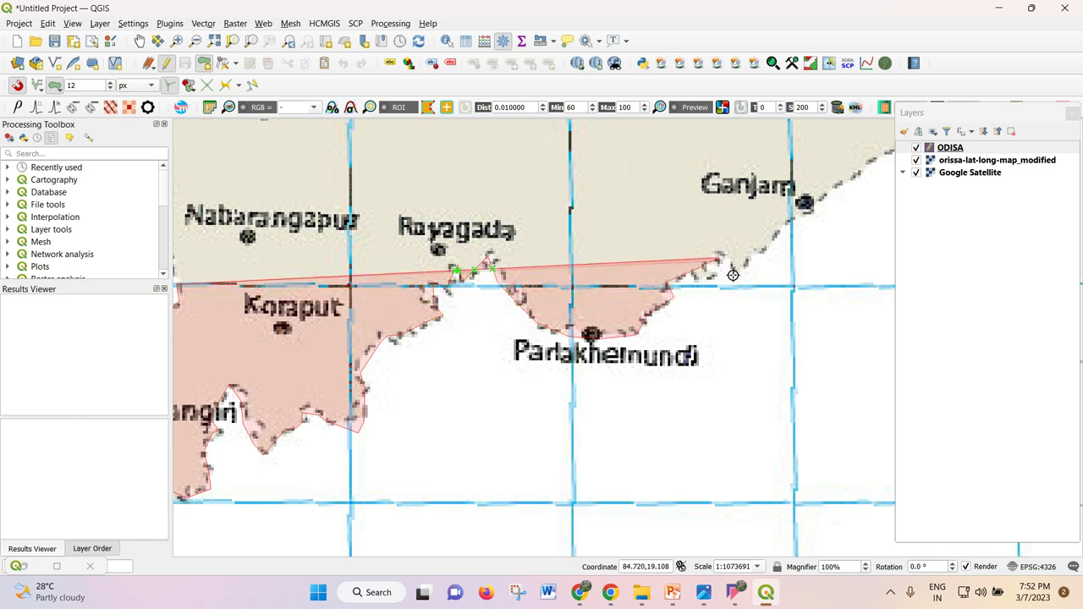
left_click(795, 203)
- Trace the polygon along the coast from Ganjam past Puri, Jagatsinghpur and Kendrapara to the shoreline east of Bhadrak
scroll(680, 217, "down", 1)
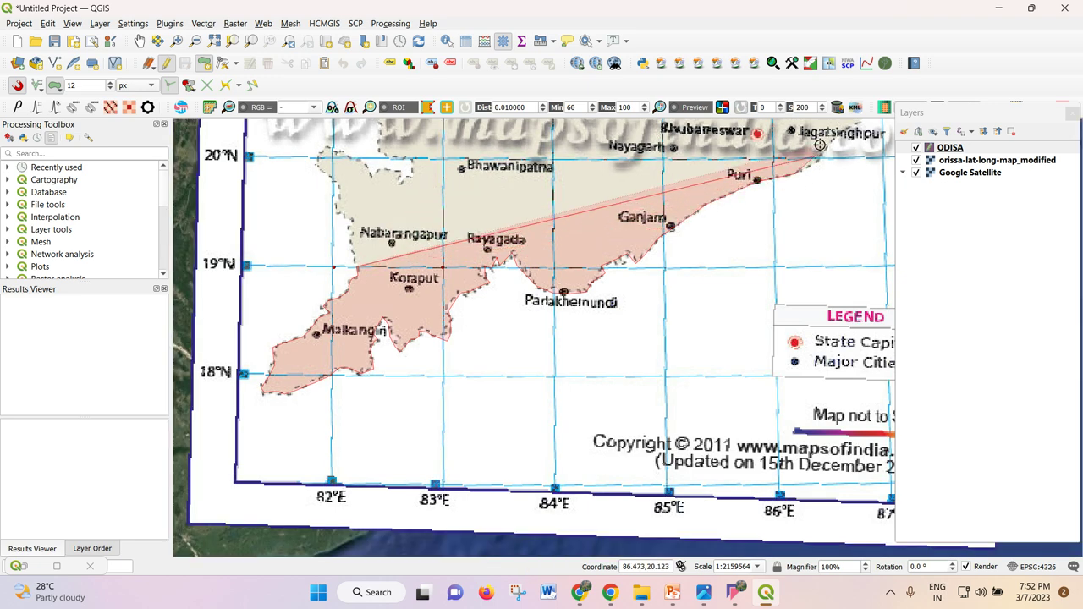
scroll(817, 157, "down", 1)
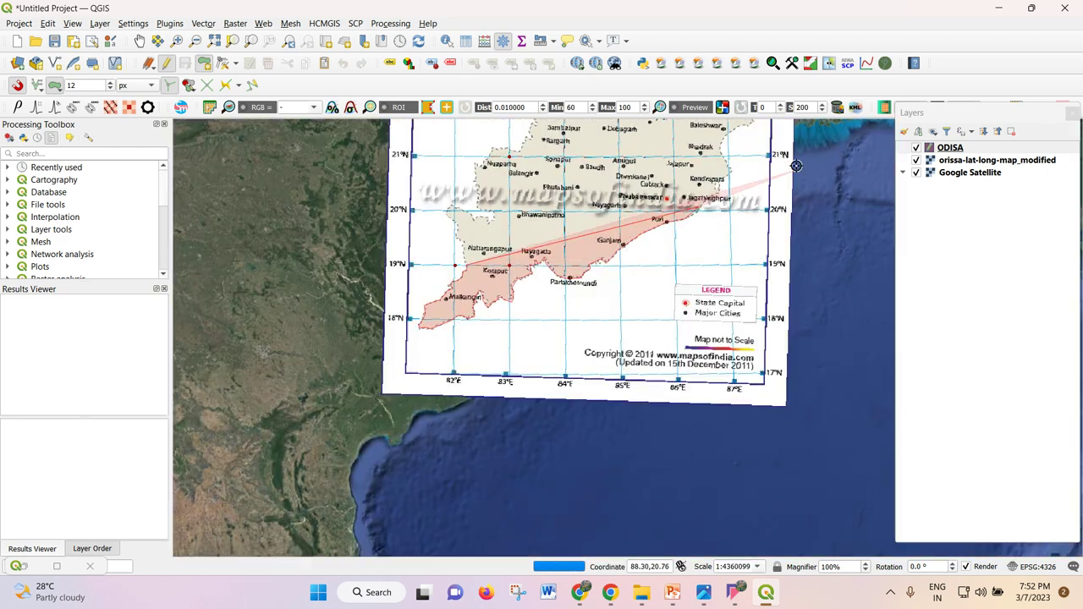
scroll(737, 162, "up", 2)
scroll(736, 165, "up", 1)
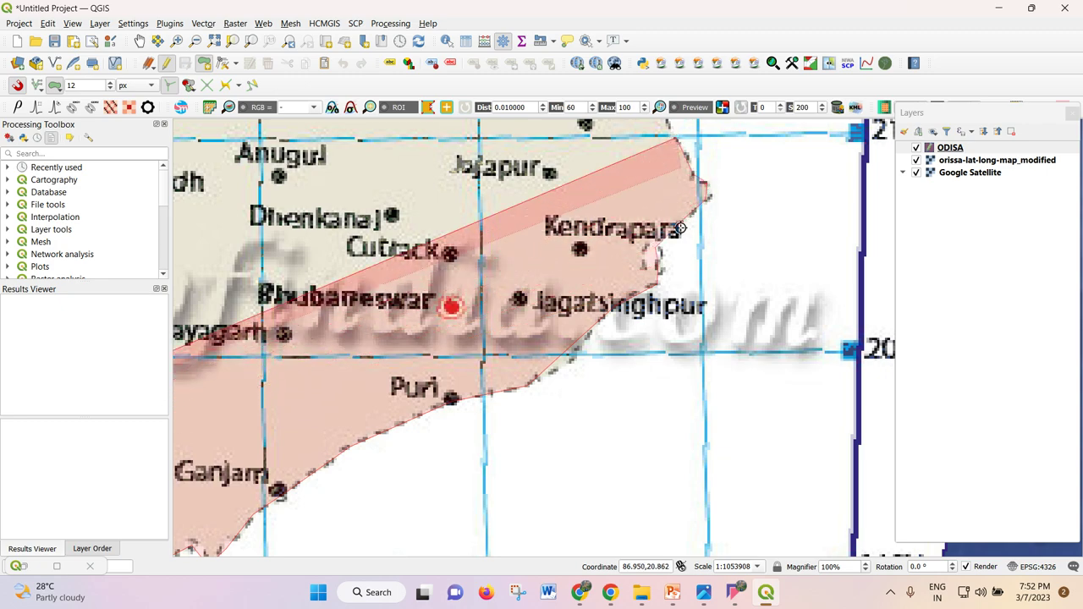
scroll(706, 197, "down", 2)
scroll(652, 220, "up", 2)
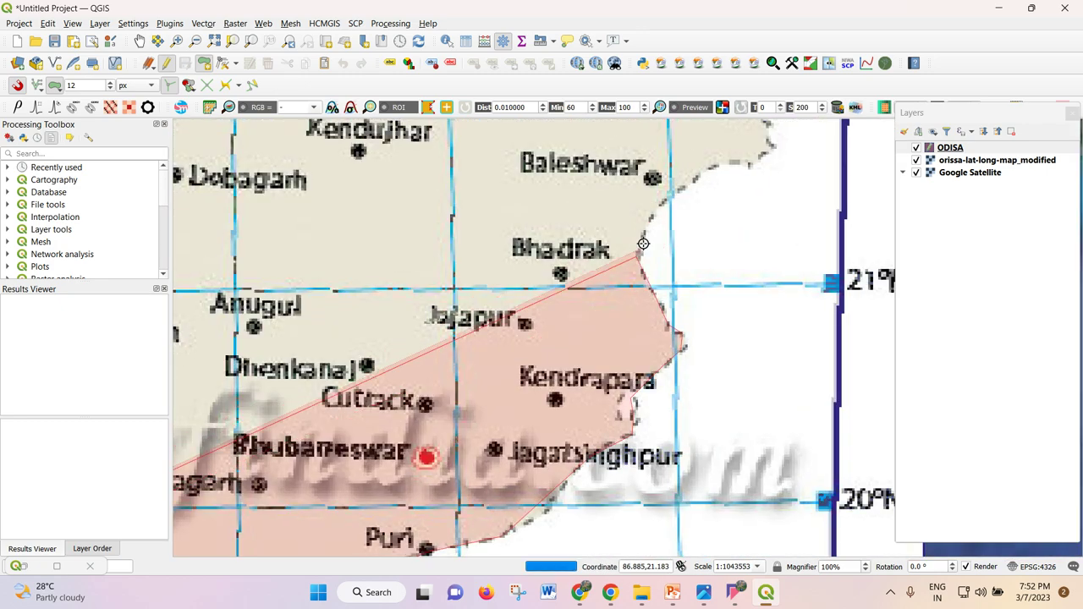
- Digitize the coast past Baleshwar and around the state's northeastern projection to the border just south of 22°N
left_click(765, 152)
scroll(767, 152, "down", 2)
scroll(813, 235, "up", 3)
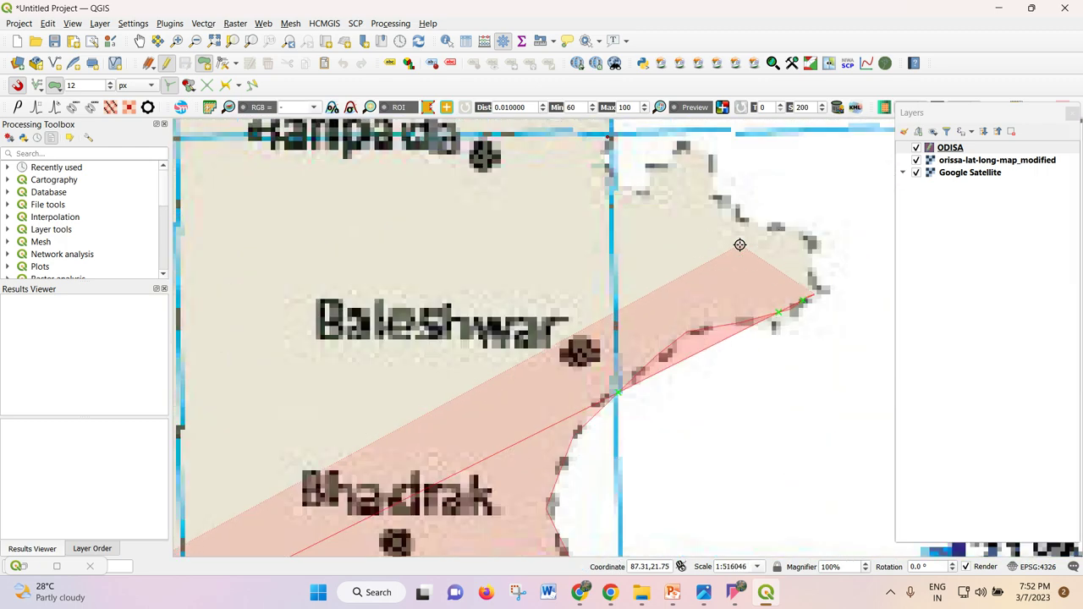
left_click(814, 237)
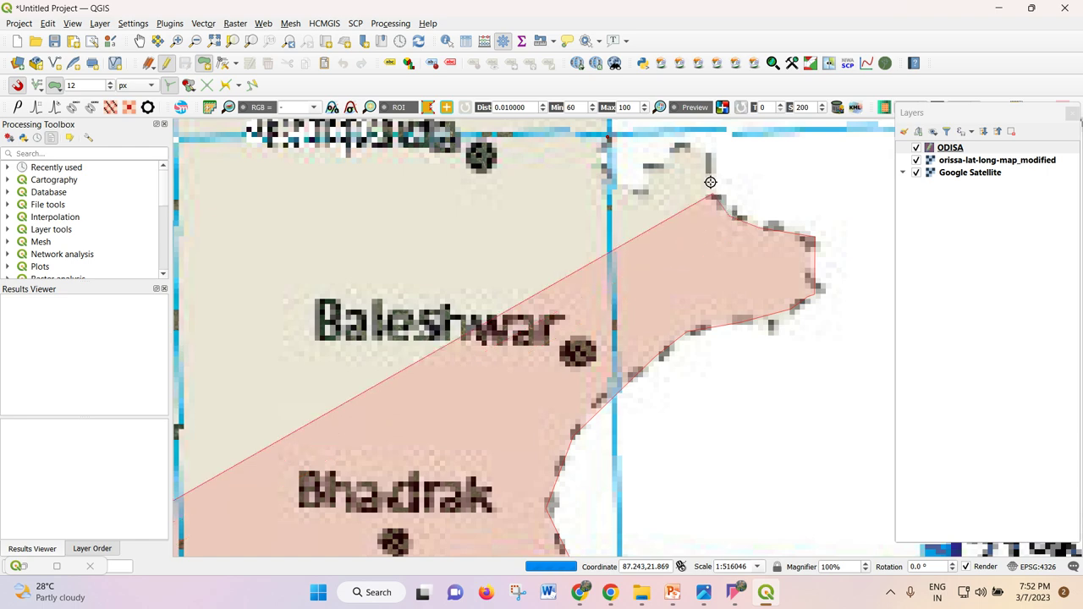
left_click(687, 147)
left_click(635, 195)
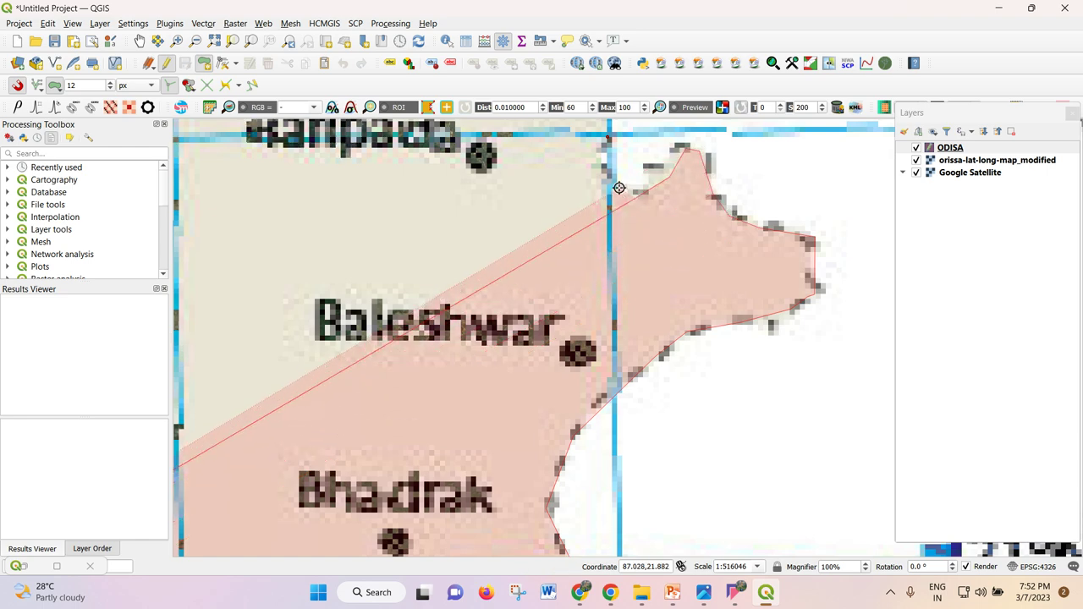
- Trace the polygon around the border north of Baripada and down its western side to 22°N
scroll(614, 131, "down", 3)
scroll(631, 216, "up", 3)
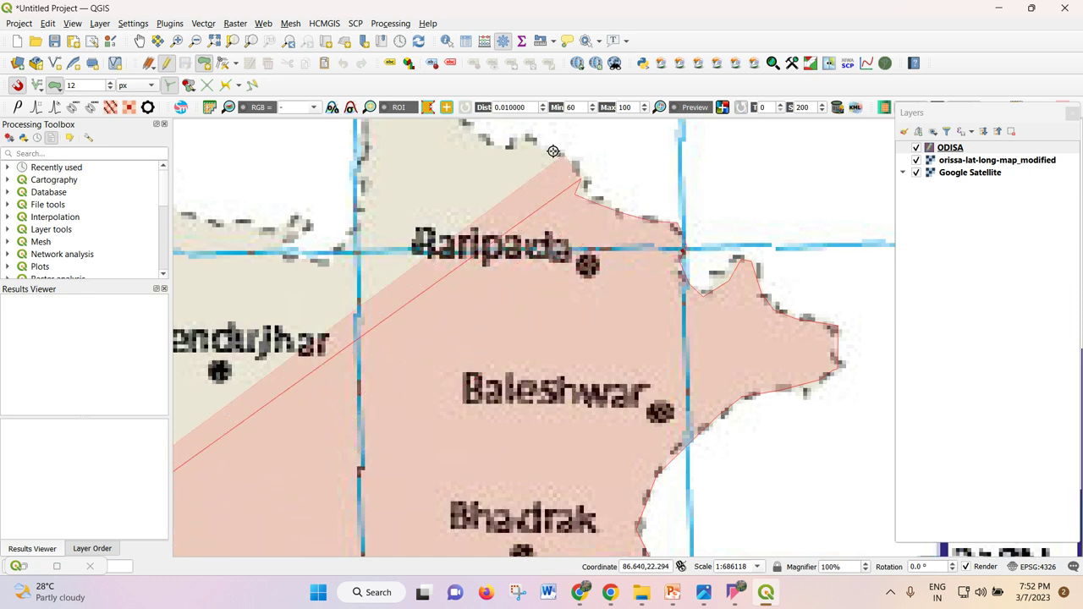
scroll(525, 213, "down", 1)
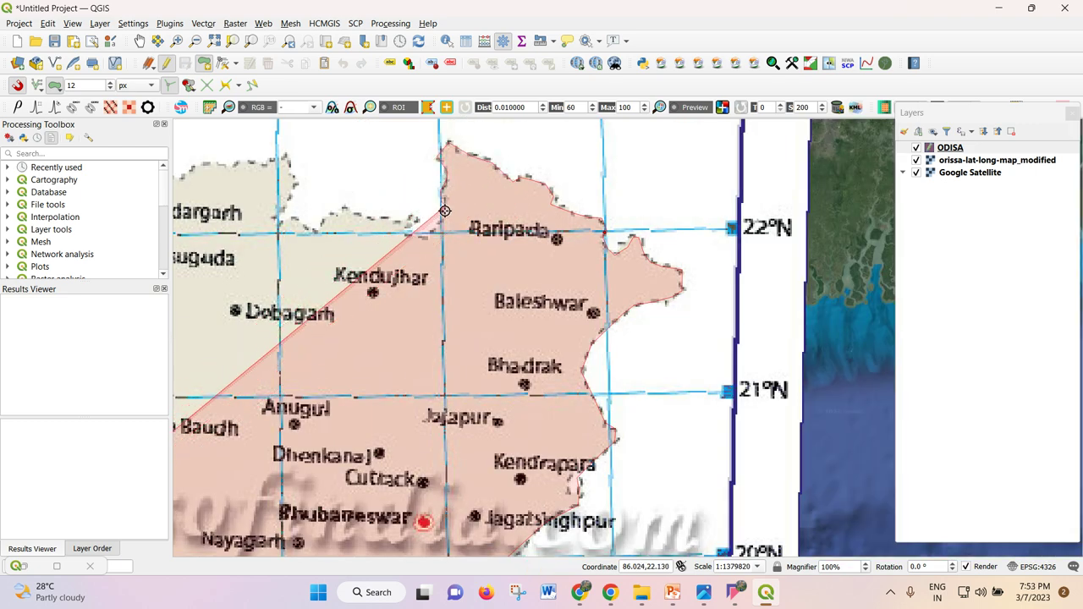
- Continue the polygon along the northern border above Kendujhar and up to the boundary corner east of Sundargarh
left_click(414, 224)
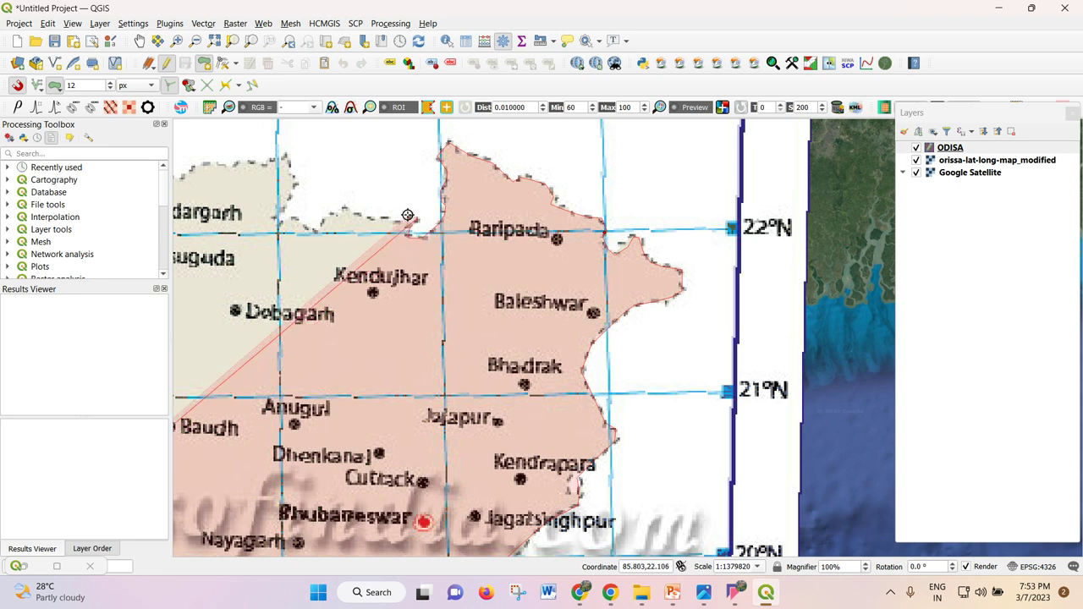
left_click(344, 207)
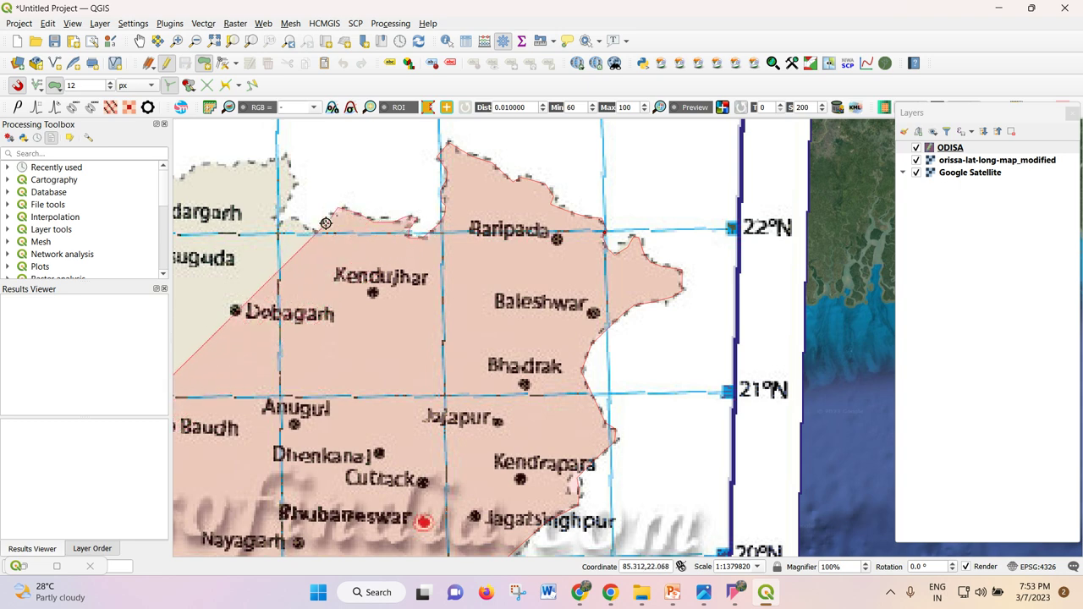
left_click(262, 210)
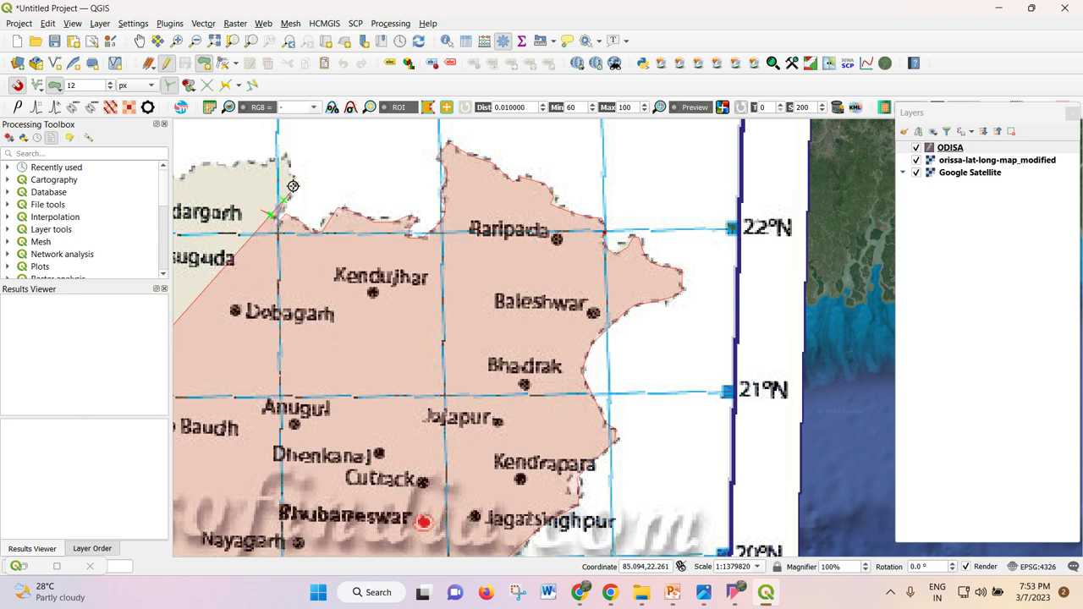
left_click(290, 158)
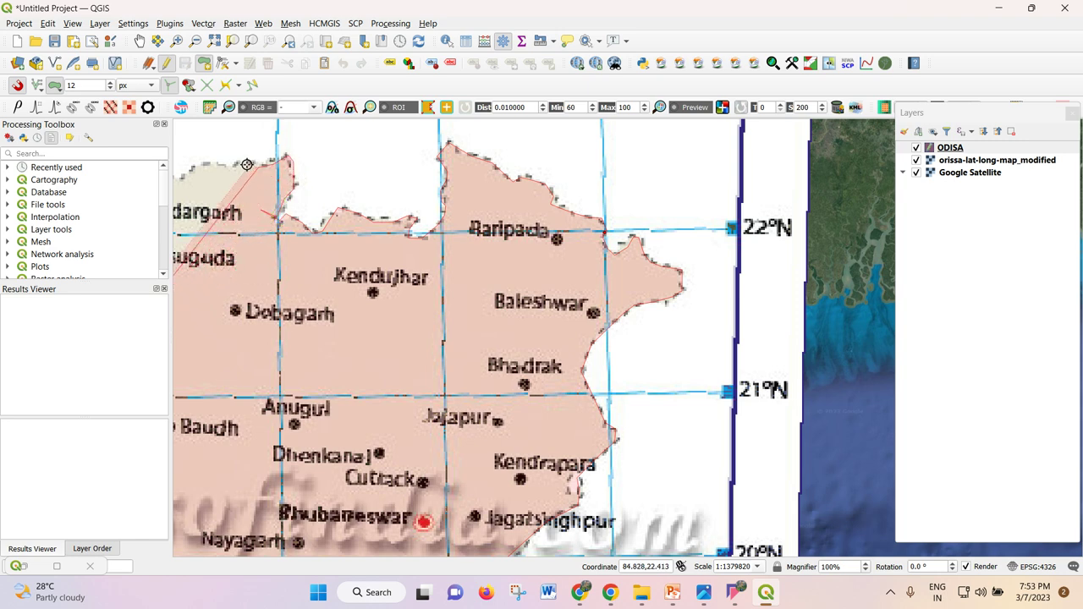
- Trace the polygon along the border north of Sundargarh and down its western side to the boundary near Jharsuguda
scroll(204, 170, "down", 2)
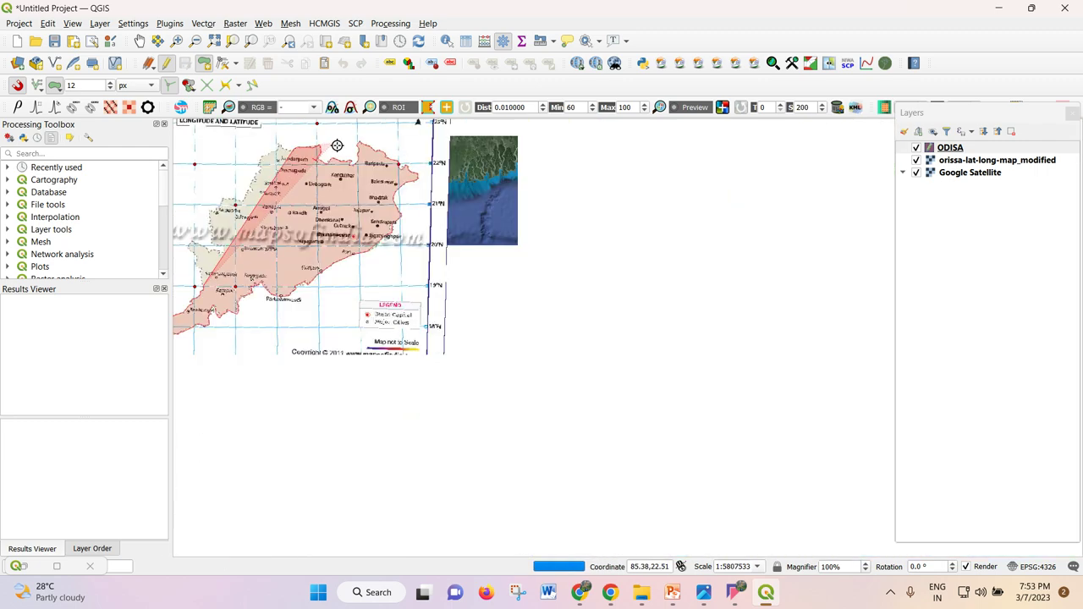
scroll(280, 145, "up", 2)
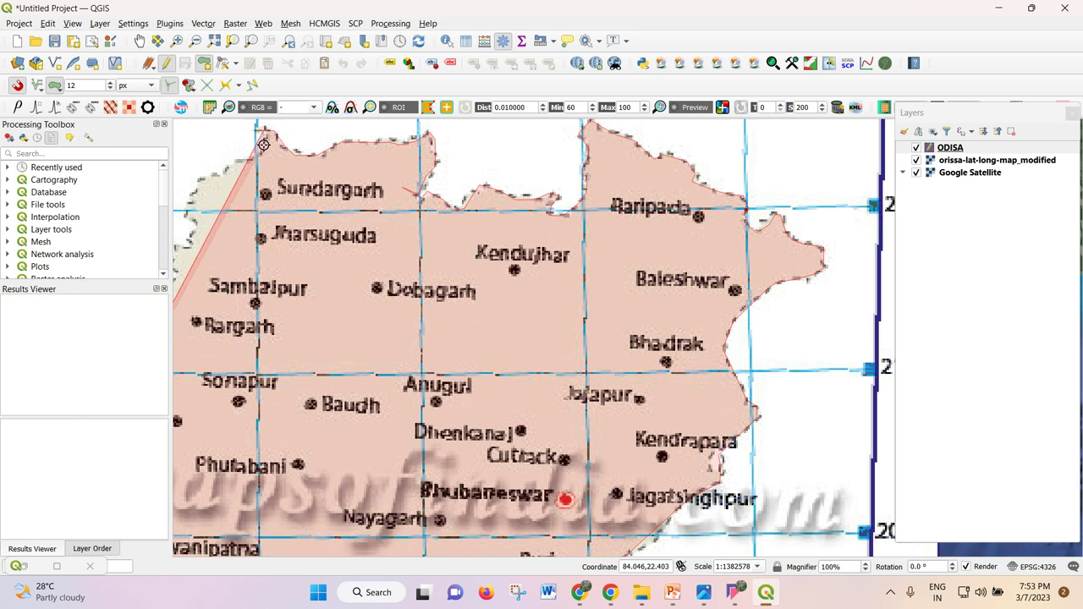
left_click(225, 175)
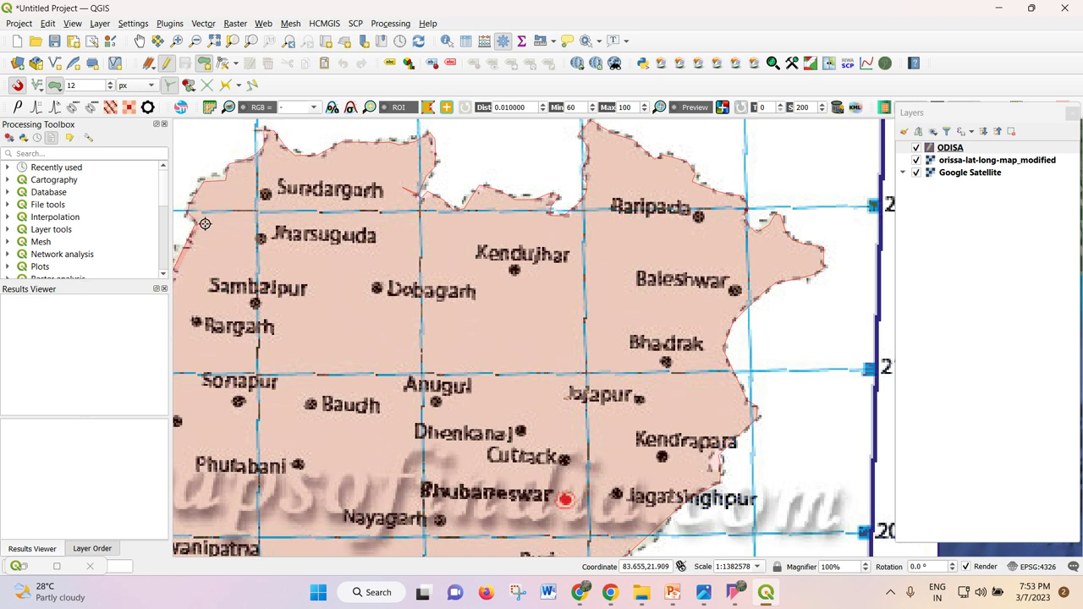
- Continue the polygon down the western border from near Jharsuguda to the inward notch northwest of Bargarh
scroll(195, 224, "down", 1)
scroll(310, 196, "up", 2)
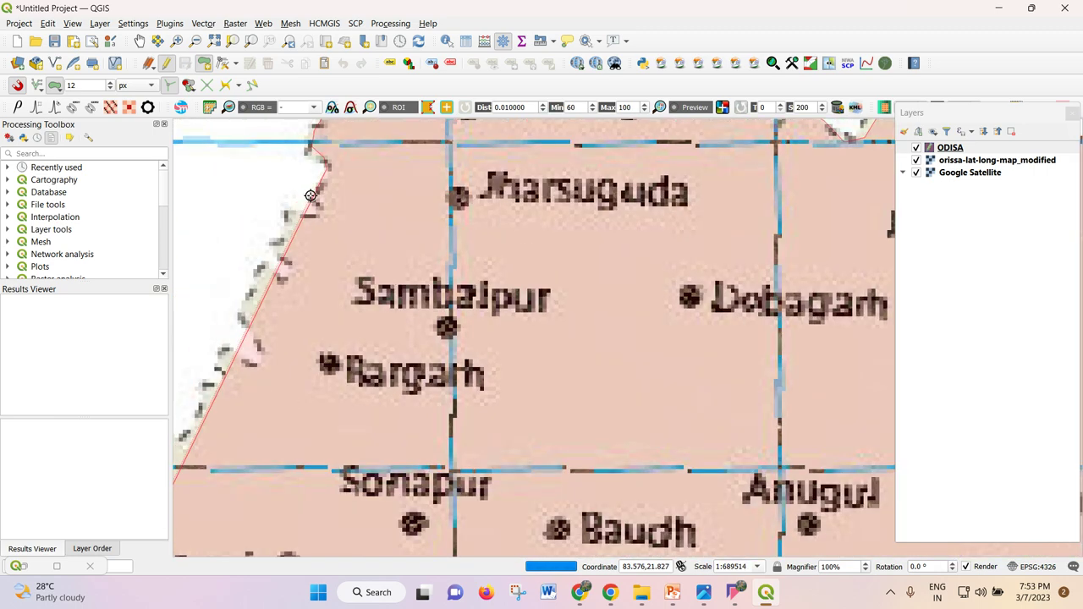
left_click(285, 214)
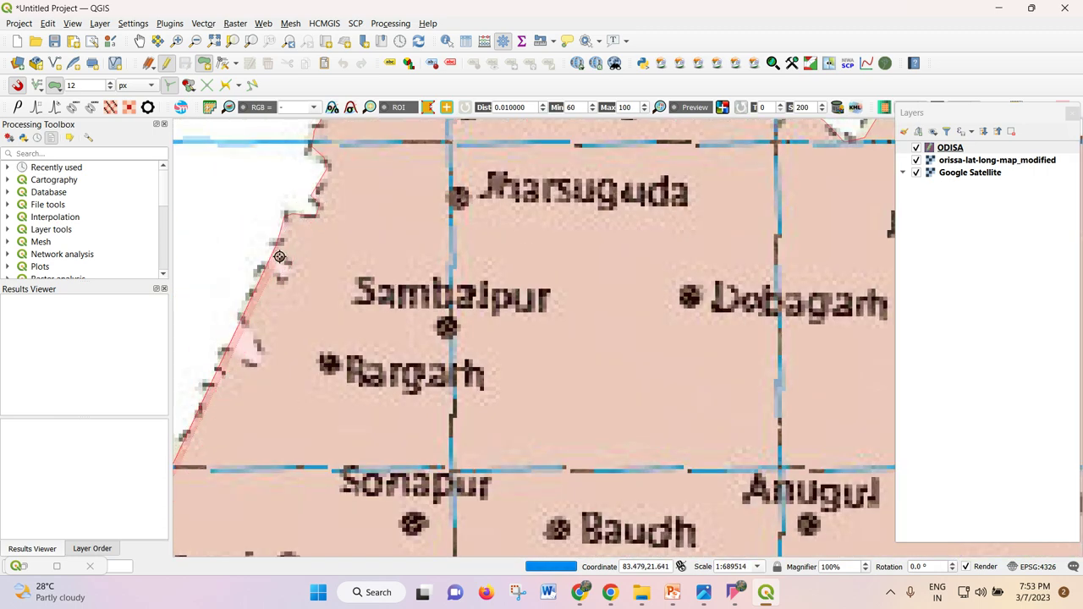
left_click(257, 265)
left_click(241, 319)
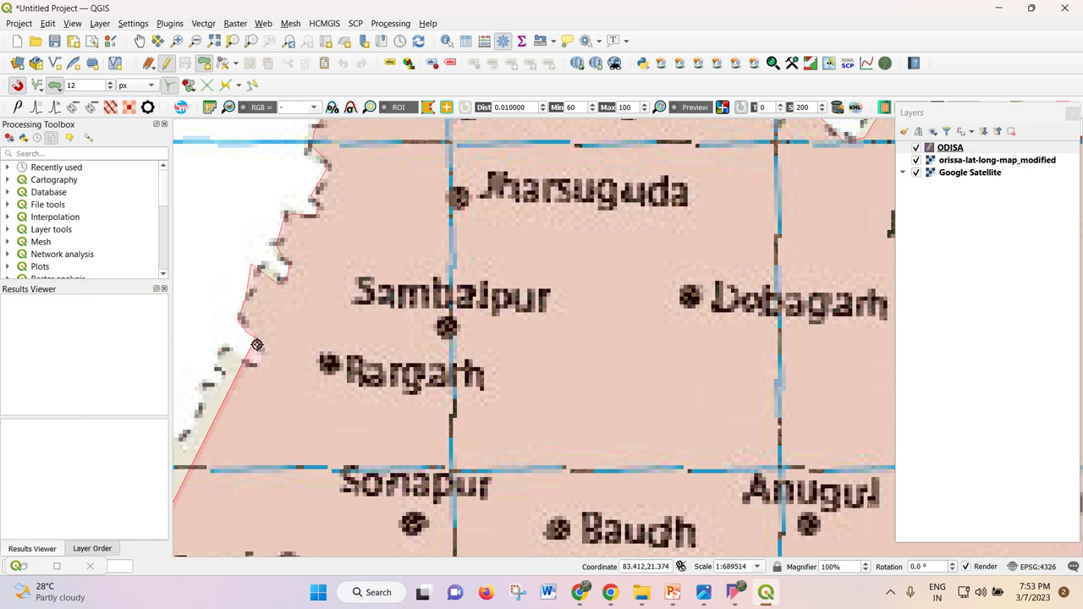
left_click(258, 365)
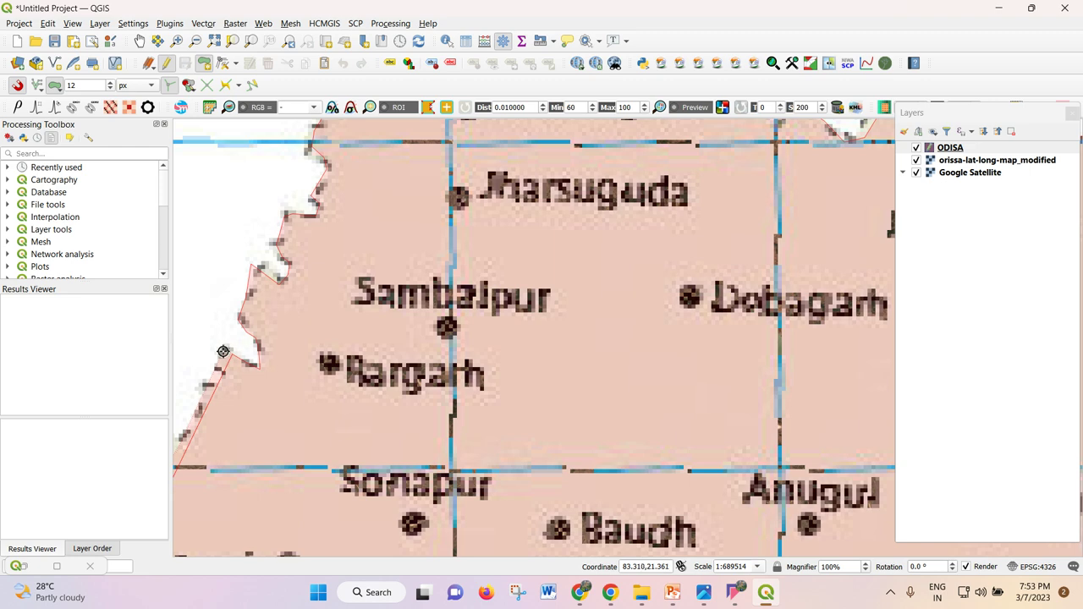
- Trace the polygon along the border southwest of Bargarh, across 21°N and around the western side of Nuaparha
scroll(401, 338, "down", 1)
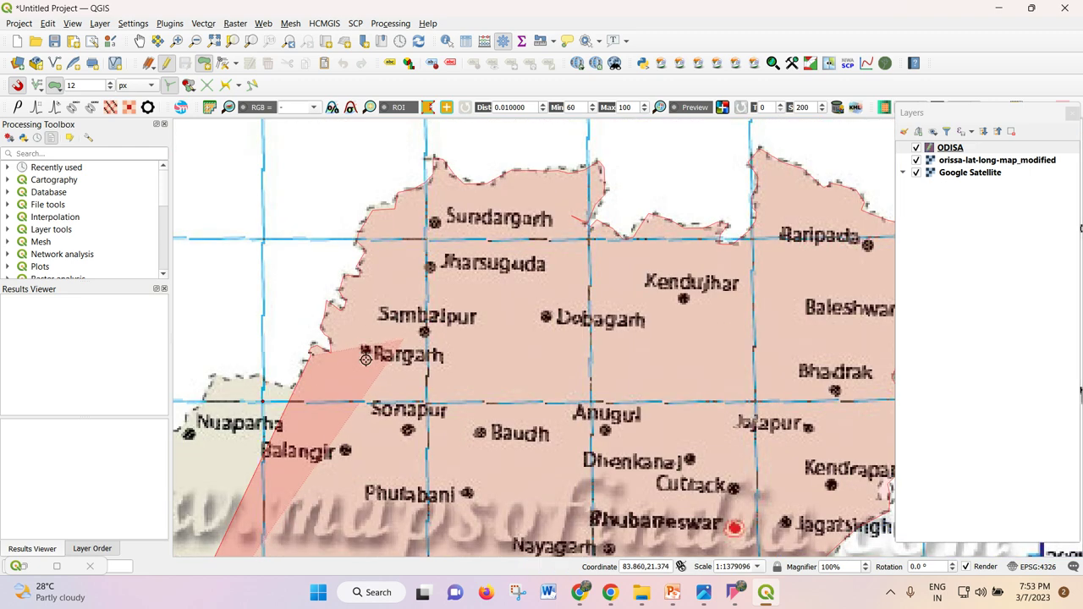
scroll(299, 361, "up", 2)
left_click(280, 451)
left_click(266, 464)
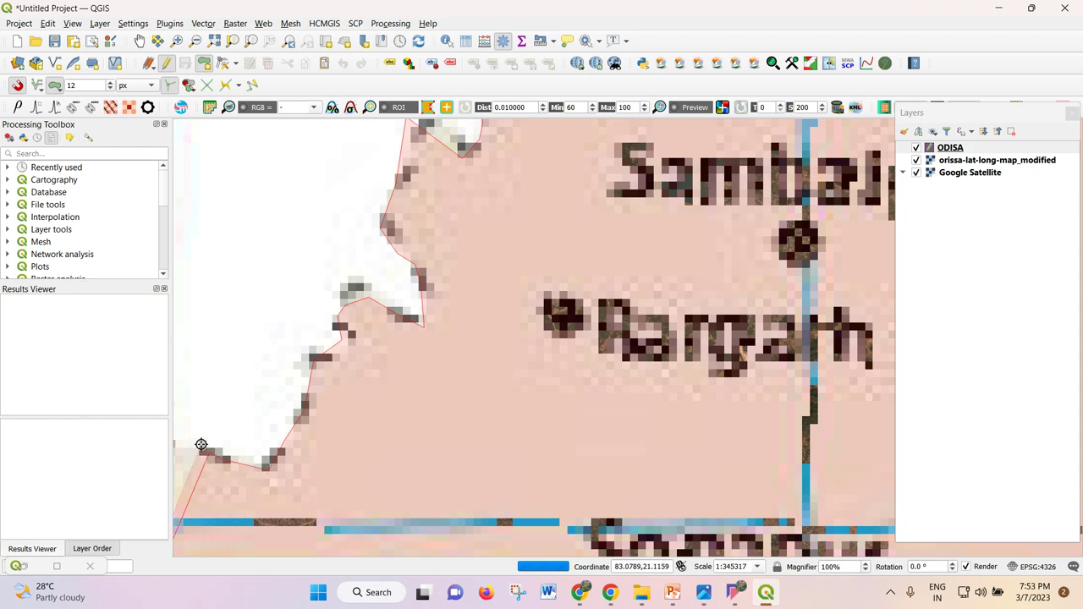
scroll(398, 334, "down", 2)
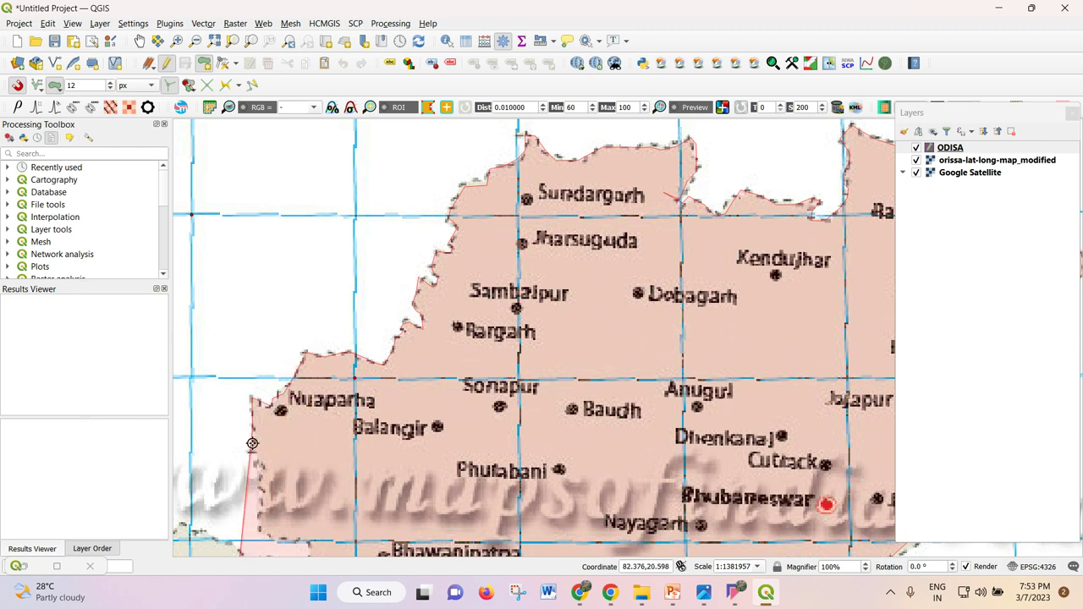
- Digitize the western border south of Nuaparha, around the inlet near 20°N west of Bhawanipatna and out to the western tip
scroll(394, 234, "down", 2)
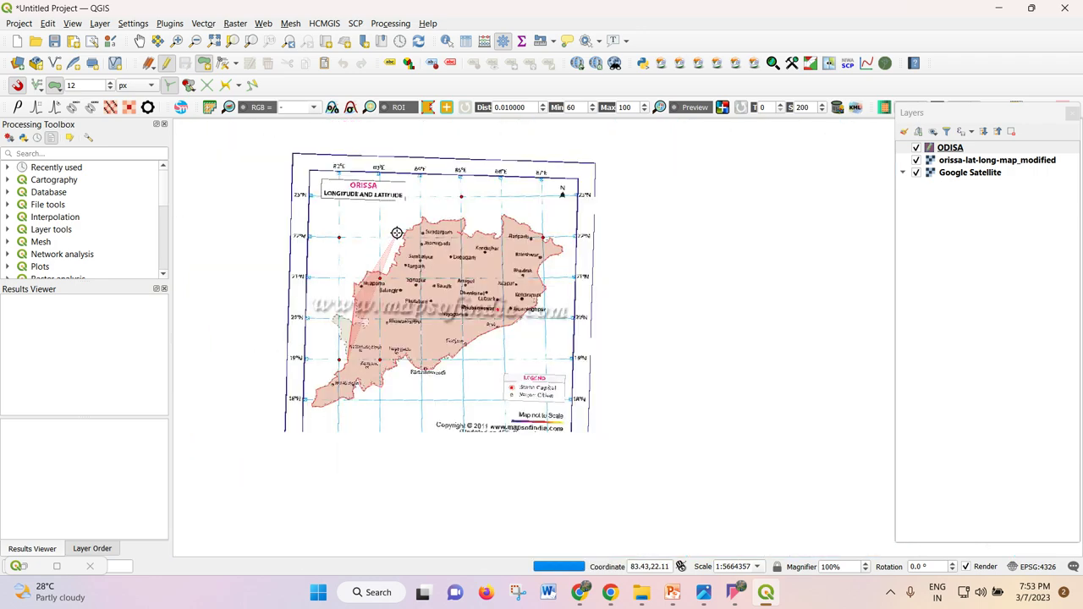
scroll(326, 357, "up", 2)
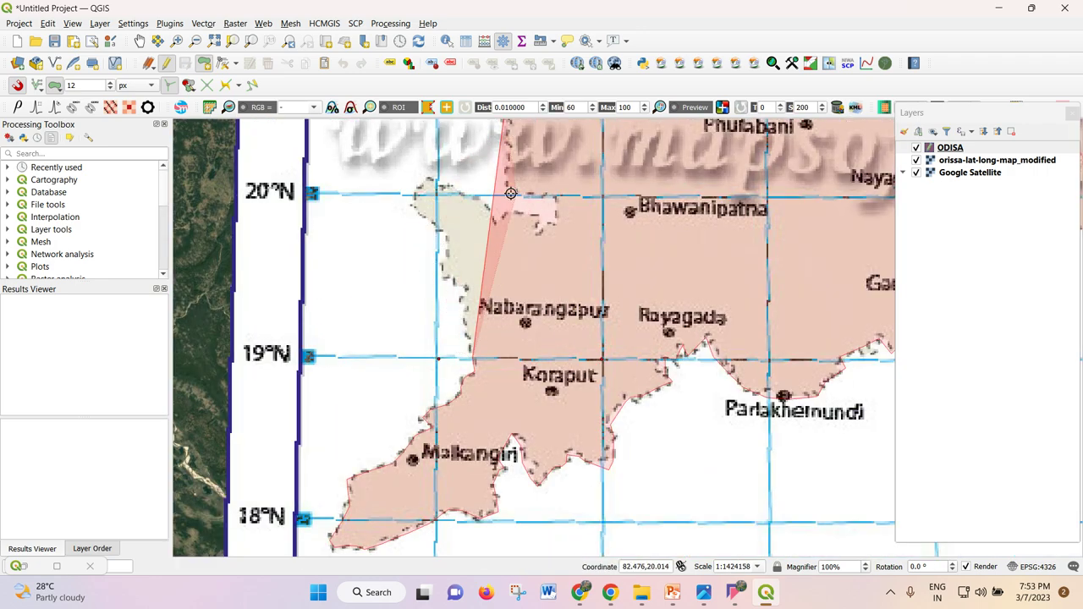
scroll(507, 185, "down", 1)
scroll(507, 184, "up", 1)
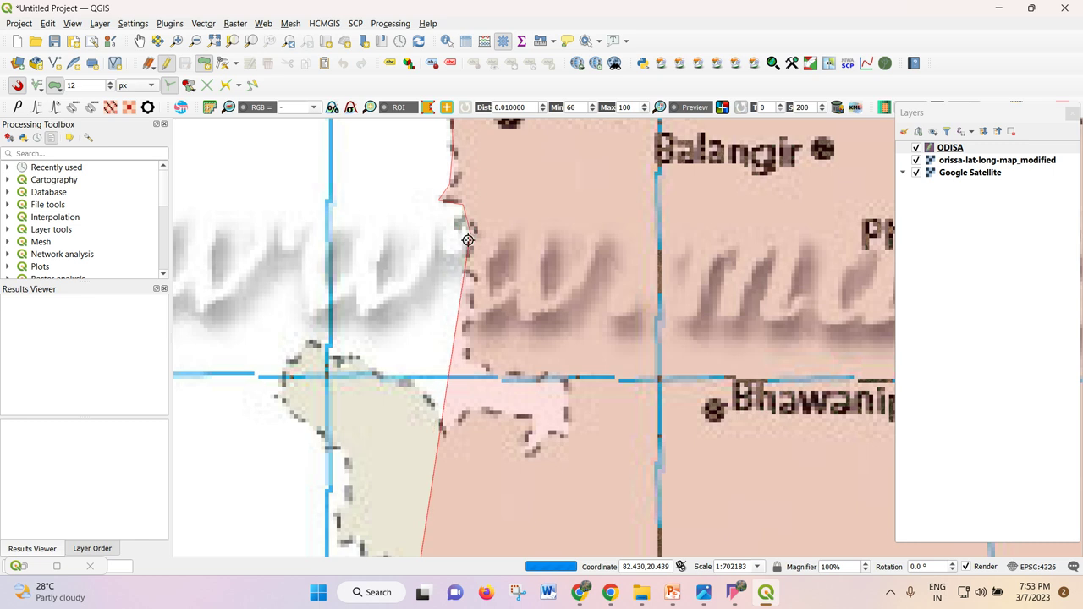
left_click(464, 355)
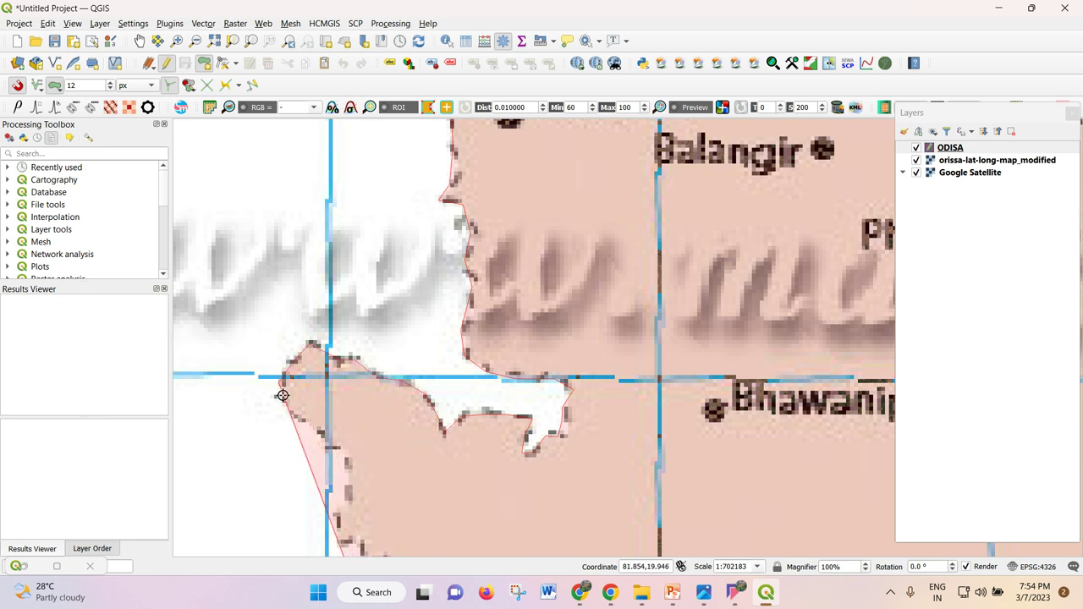
- Trace the remaining border west of Nabarangapur to the starting vertices near 19°N and finish the polygon with id 1
scroll(333, 439, "down", 3)
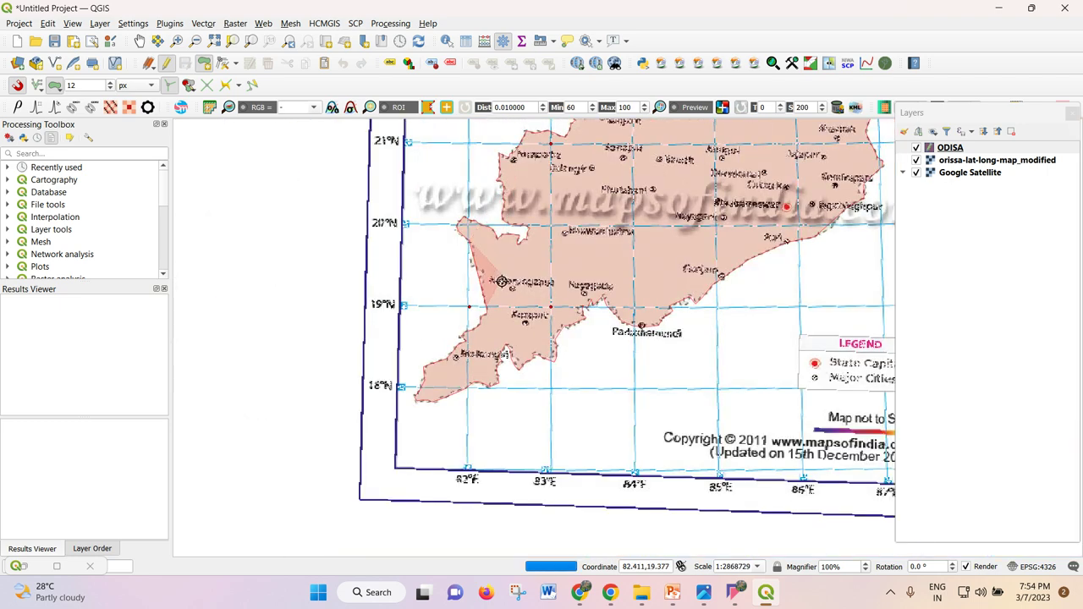
scroll(456, 251, "up", 2)
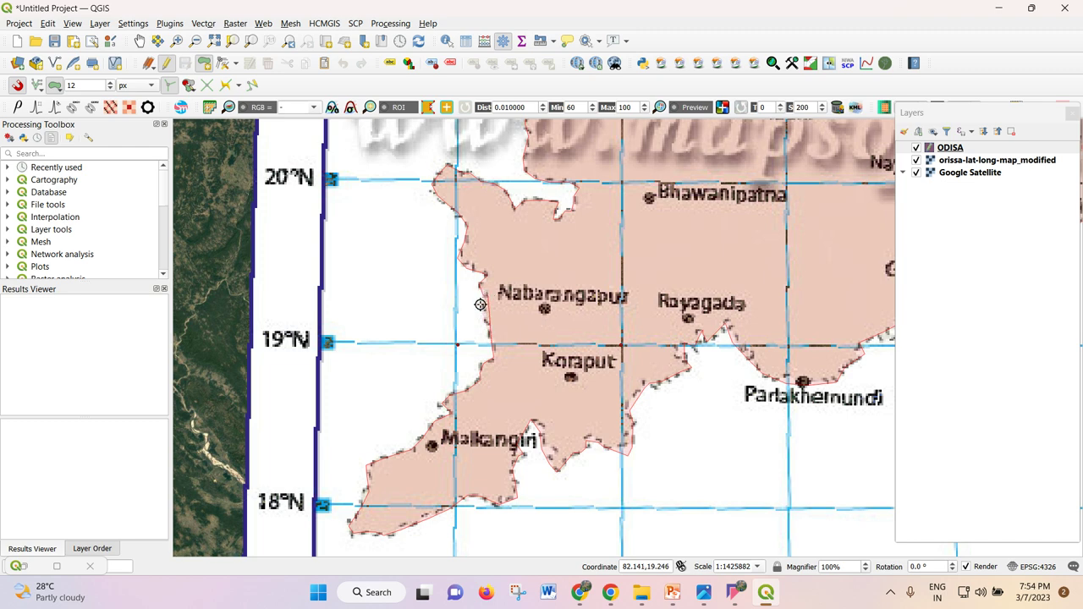
scroll(491, 343, "up", 2)
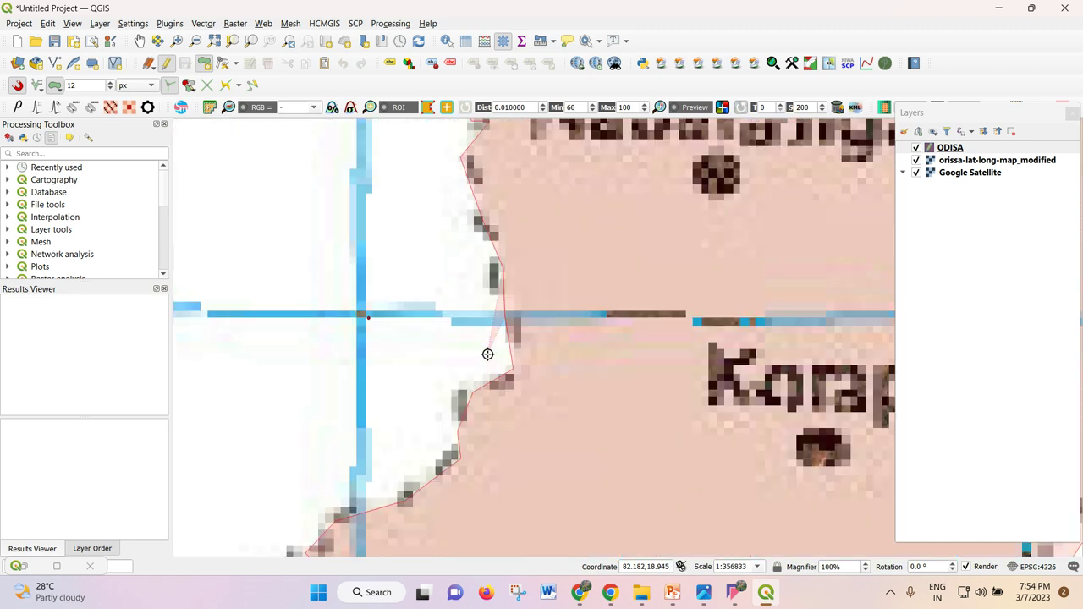
right_click(498, 289)
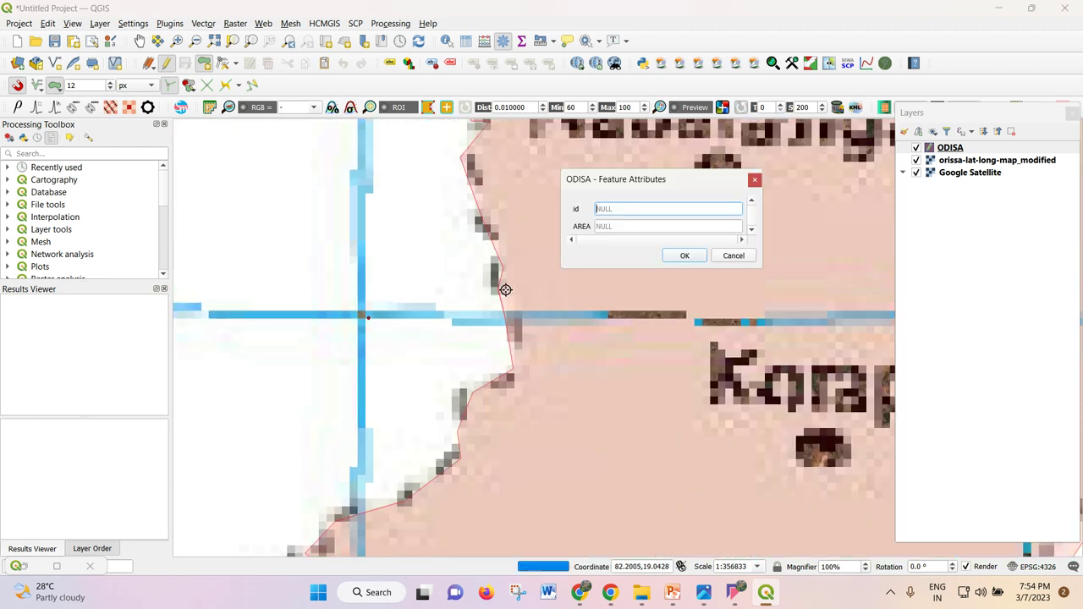
left_click(685, 256)
- Hide the orissa-lat-long-map_modified layer to show the whole polygon directly over the Google Satellite imagery
scroll(448, 204, "down", 4)
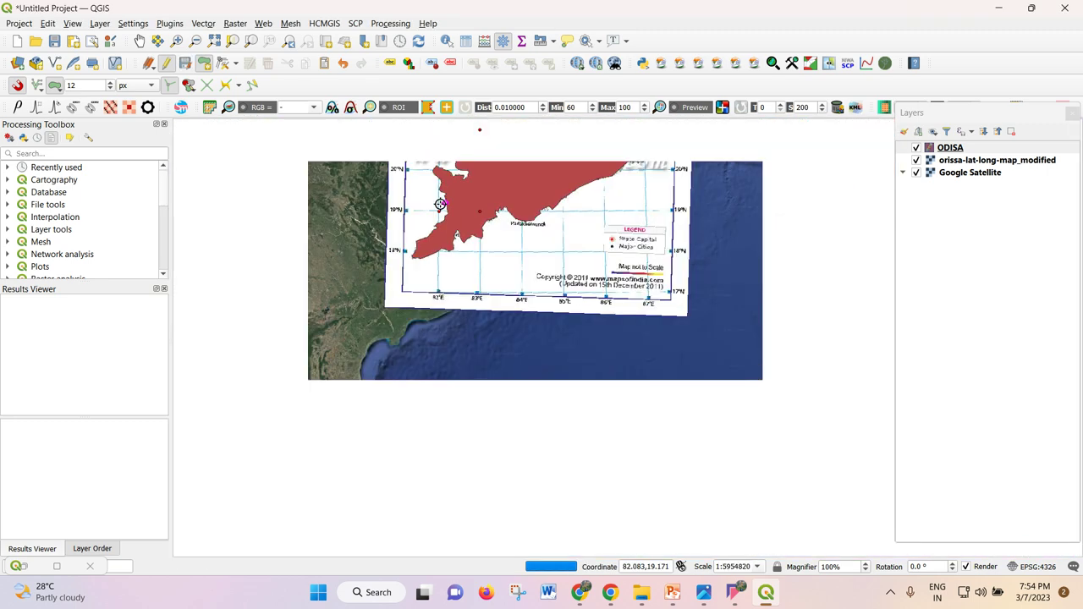
scroll(440, 204, "down", 2)
scroll(460, 154, "up", 2)
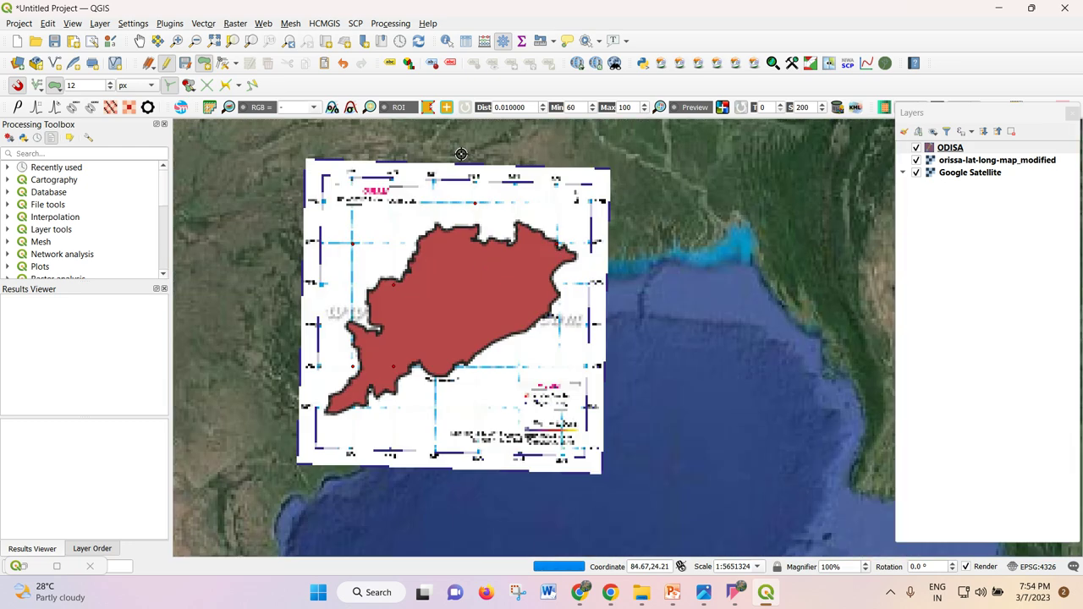
left_click(916, 160)
left_click(917, 160)
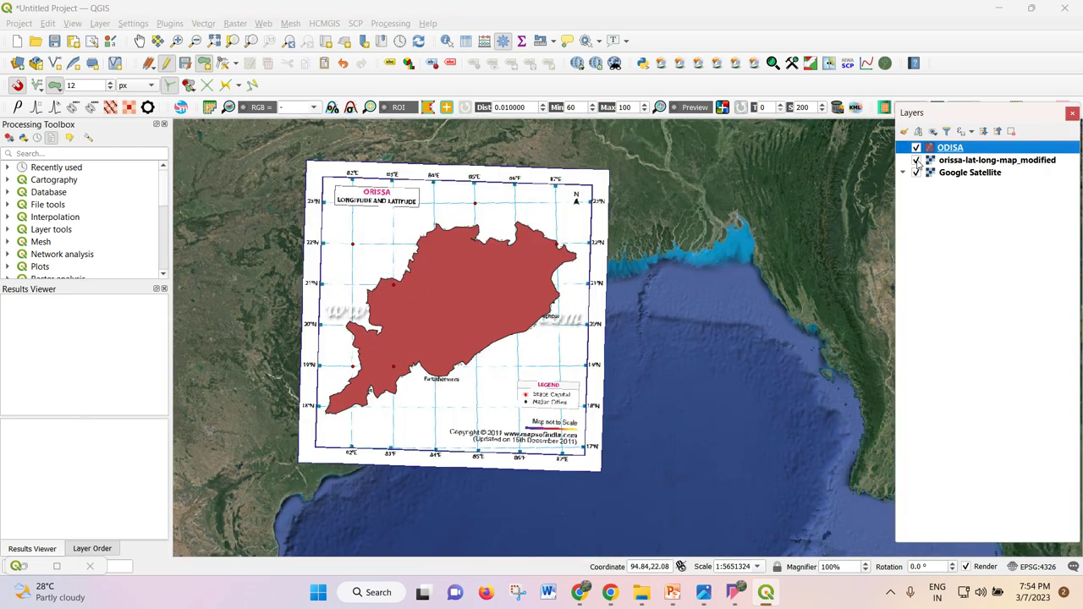
left_click(917, 160)
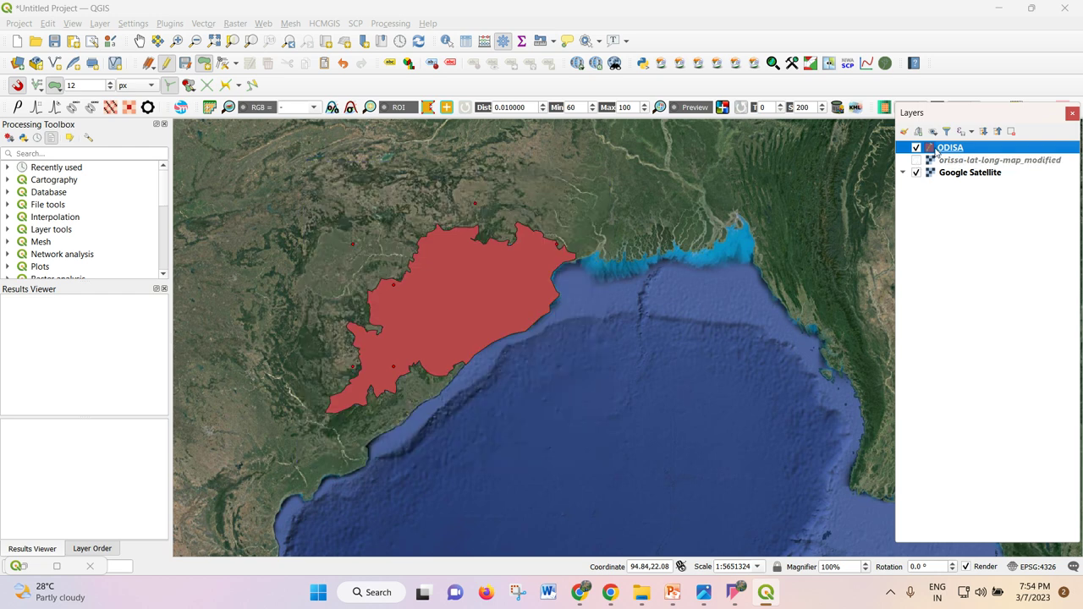
- Stop editing the ODISA layer and save the digitized polygon
scroll(371, 340, "up", 1)
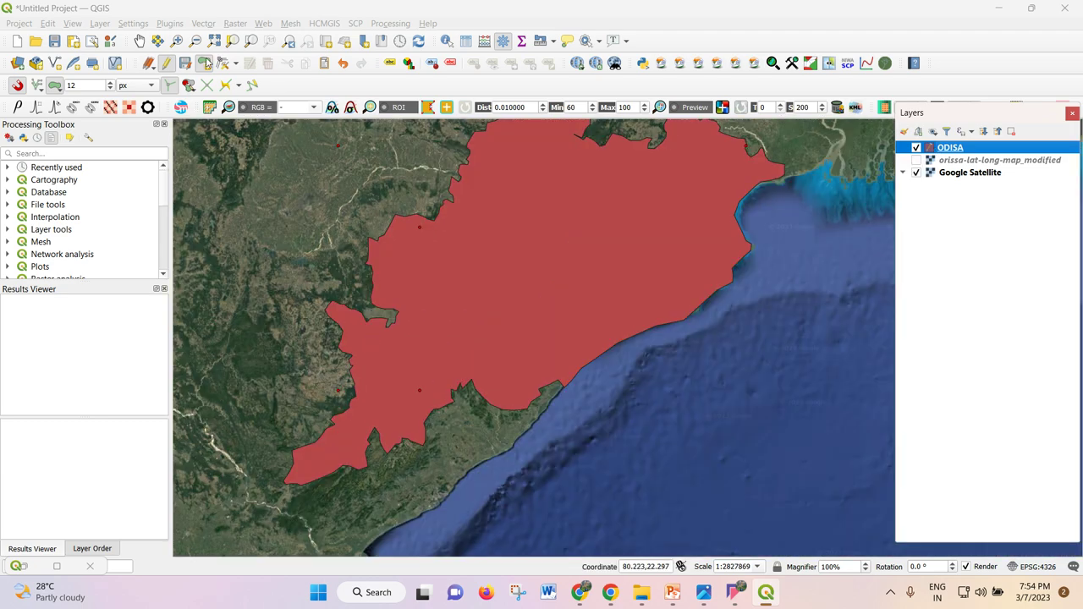
left_click(167, 62)
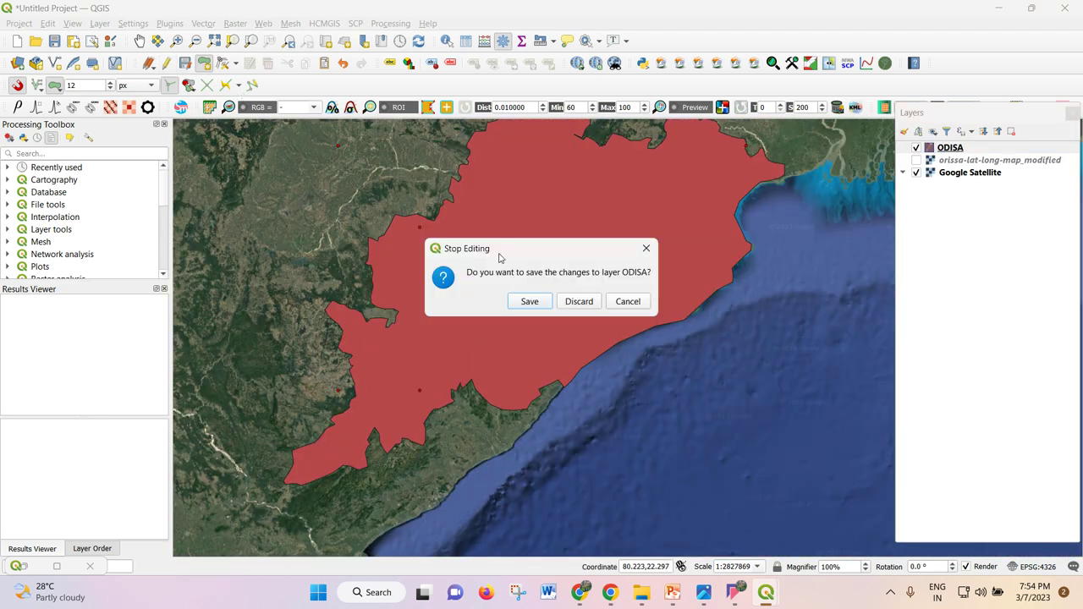
left_click(529, 306)
- Open the ODISA attribute table and set its field calculator to update the existing AREA field
right_click(949, 151)
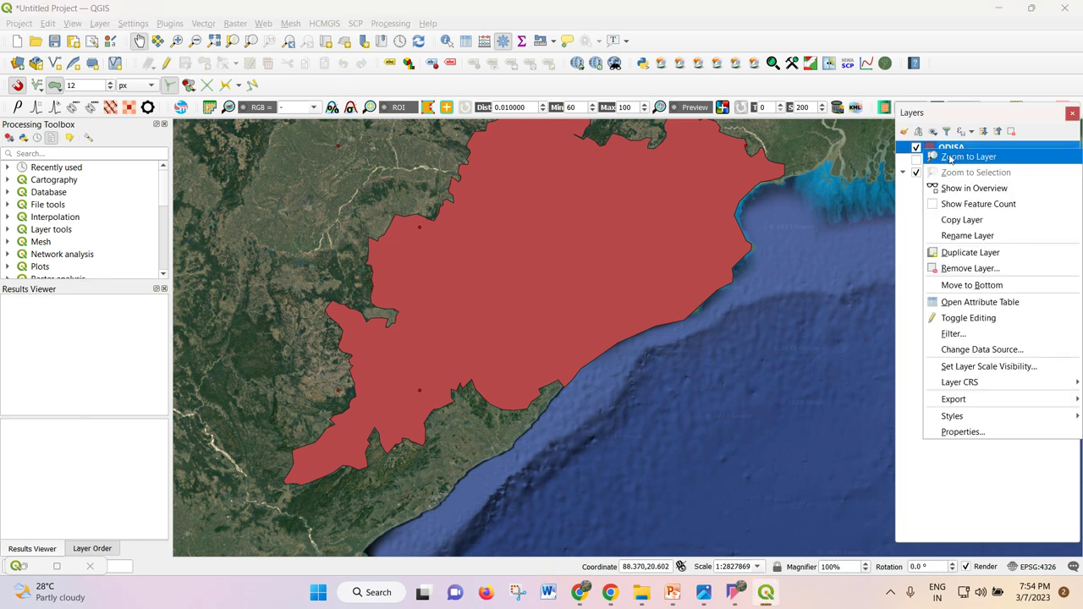
left_click(962, 305)
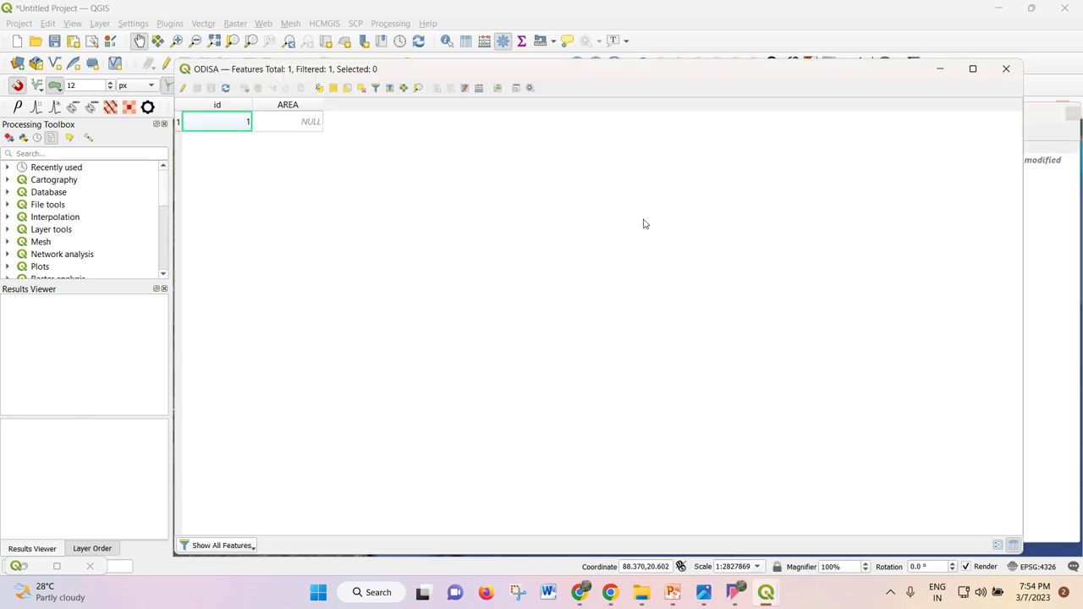
left_click(484, 92)
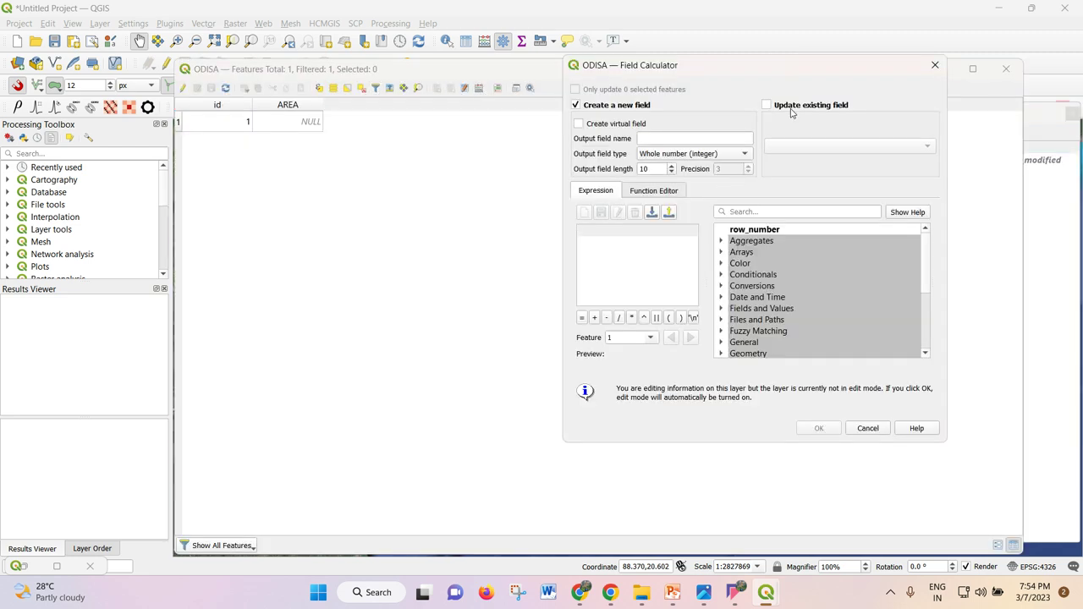
left_click(787, 109)
left_click(793, 143)
left_click(794, 160)
- Calculate the AREA field with the geometry expression $area /10 ^ 6
scroll(753, 296, "down", 4)
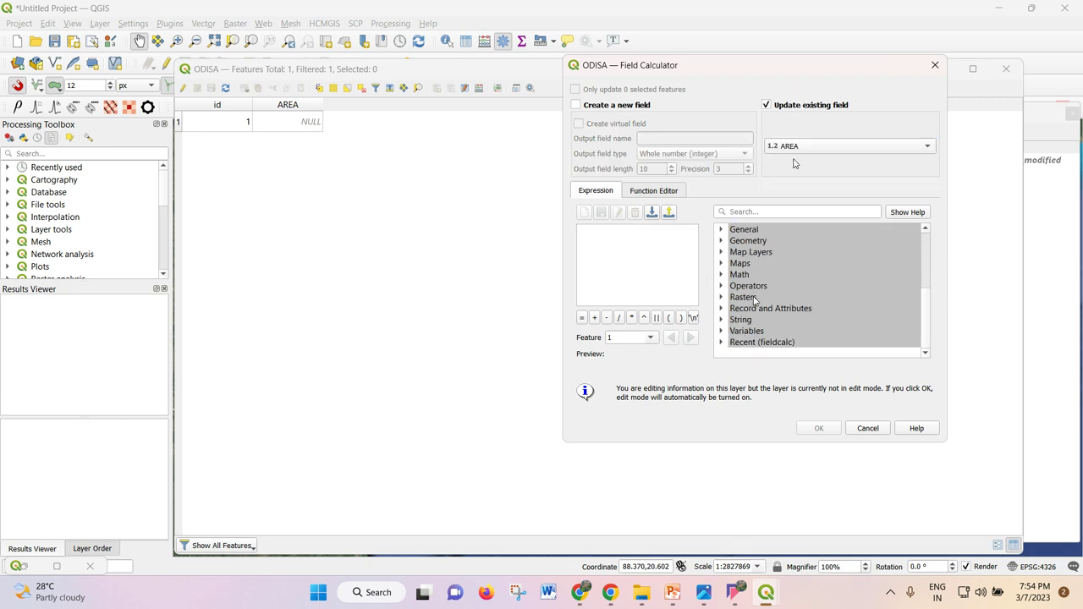
left_click(722, 241)
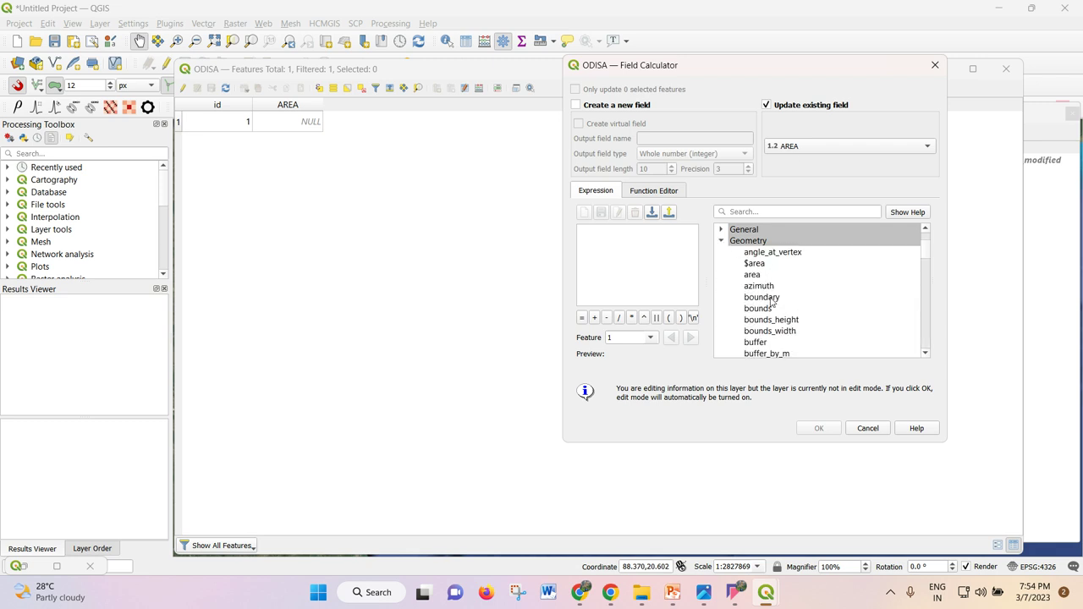
double_click(756, 264)
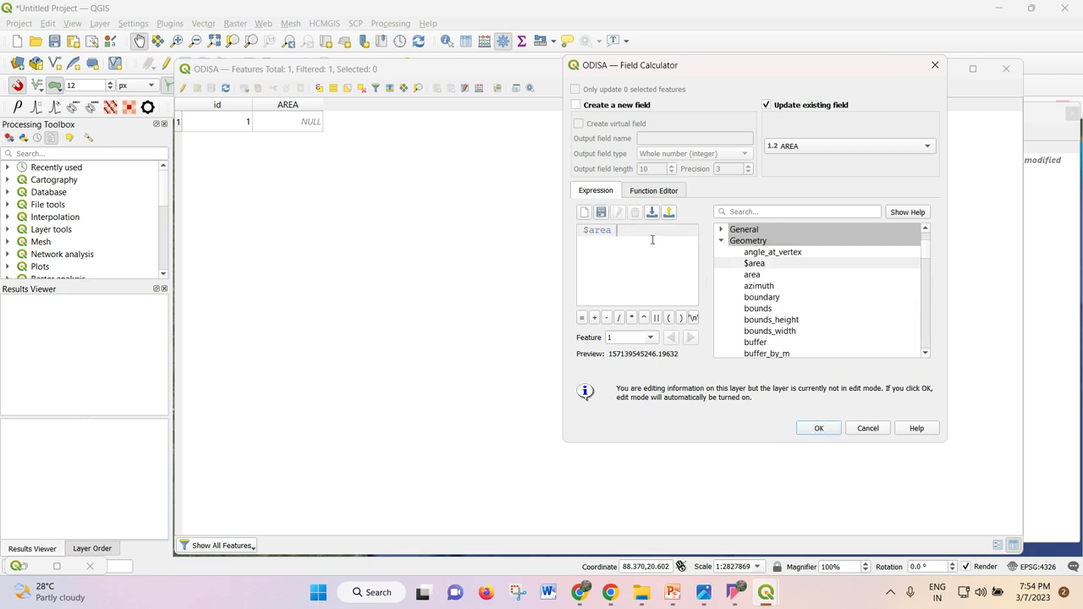
type("/10")
left_click(644, 318)
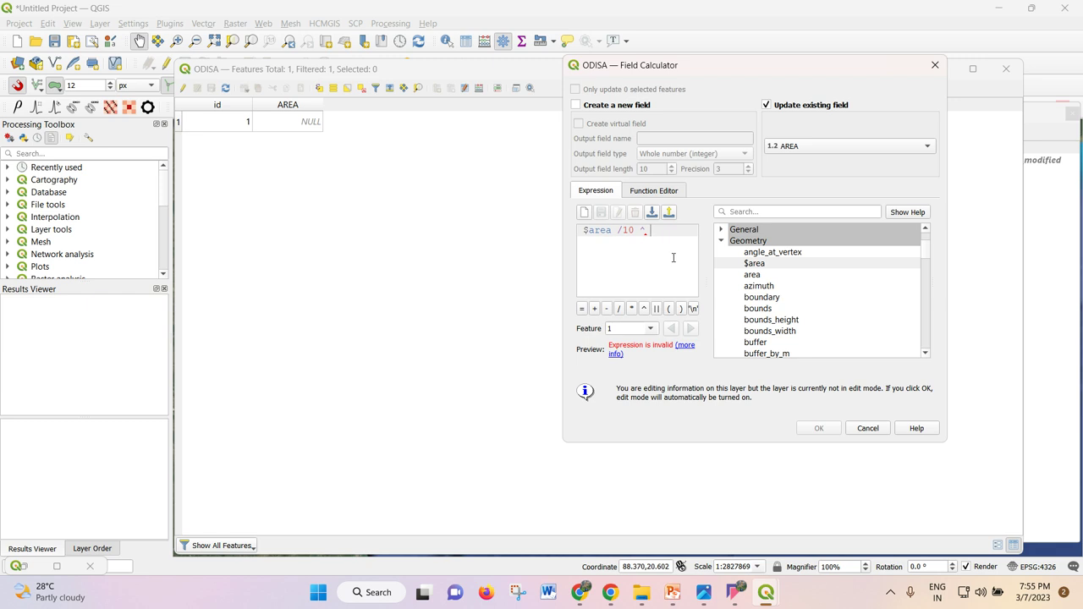
type("0")
key("BackSpace")
type("6")
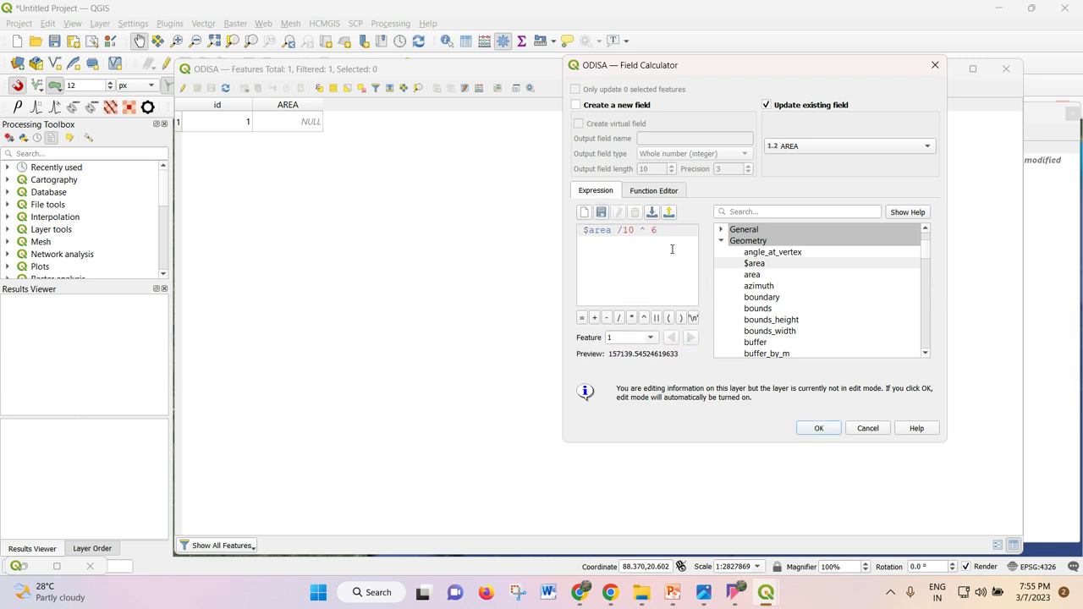
left_click(820, 428)
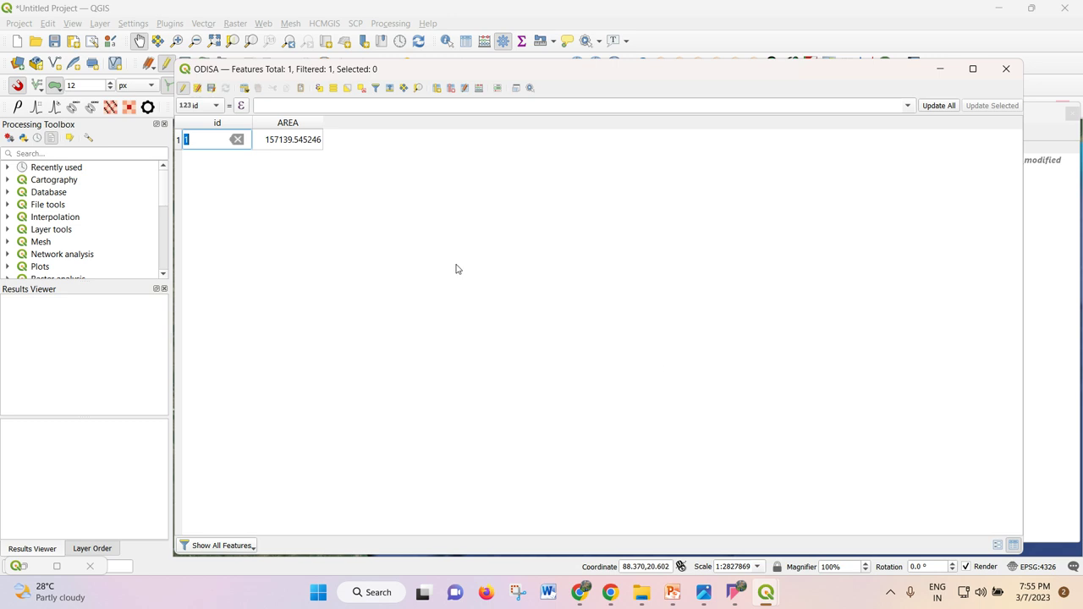
- Stop editing, save the calculated area to the ODISA layer, and close the attribute table
left_click(183, 88)
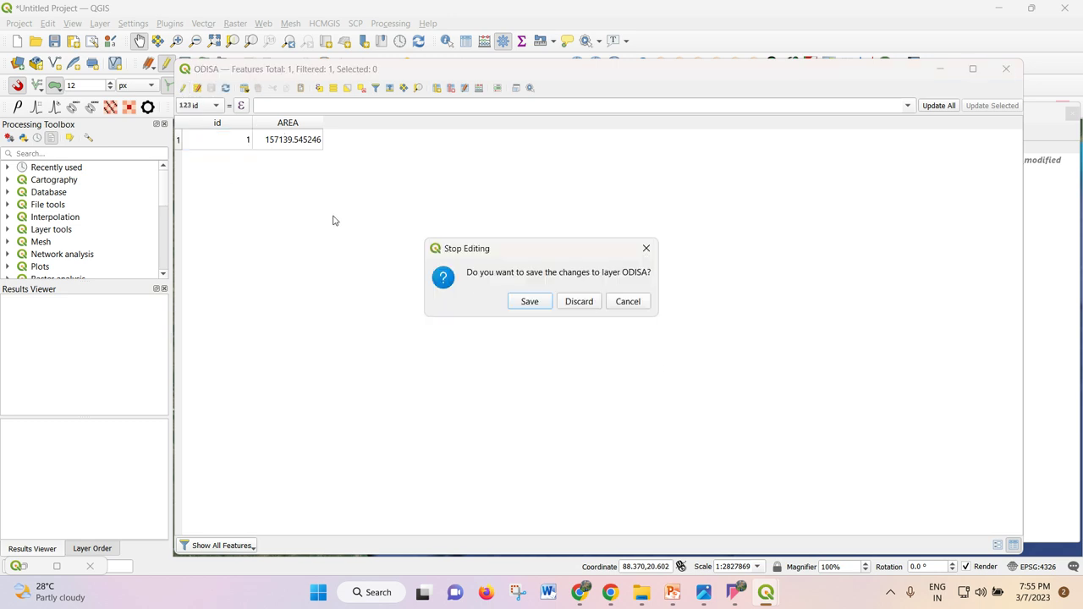
left_click(529, 302)
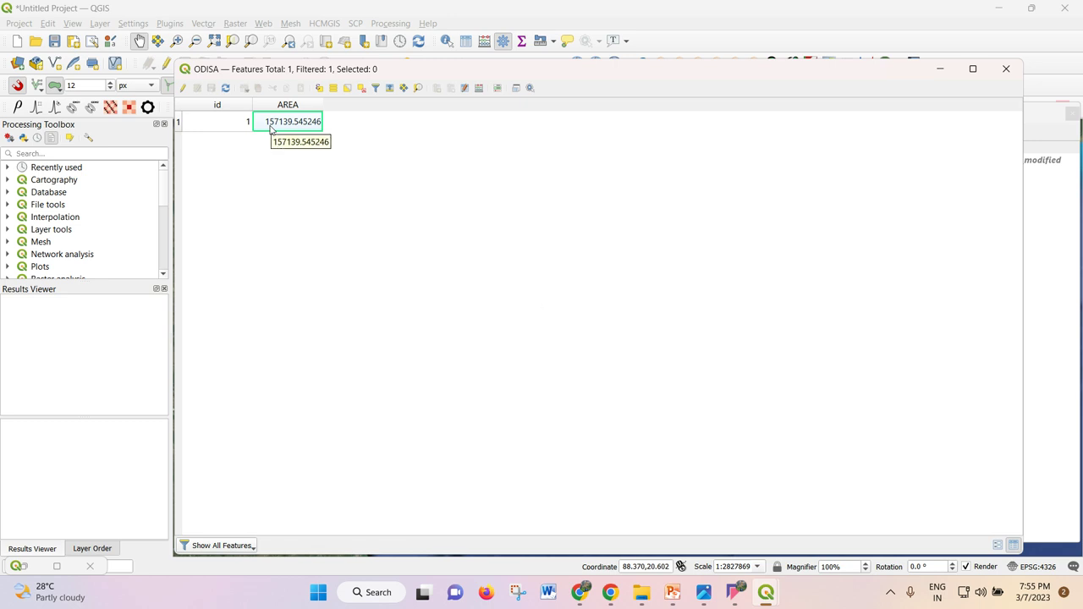
mouse_move(595, 590)
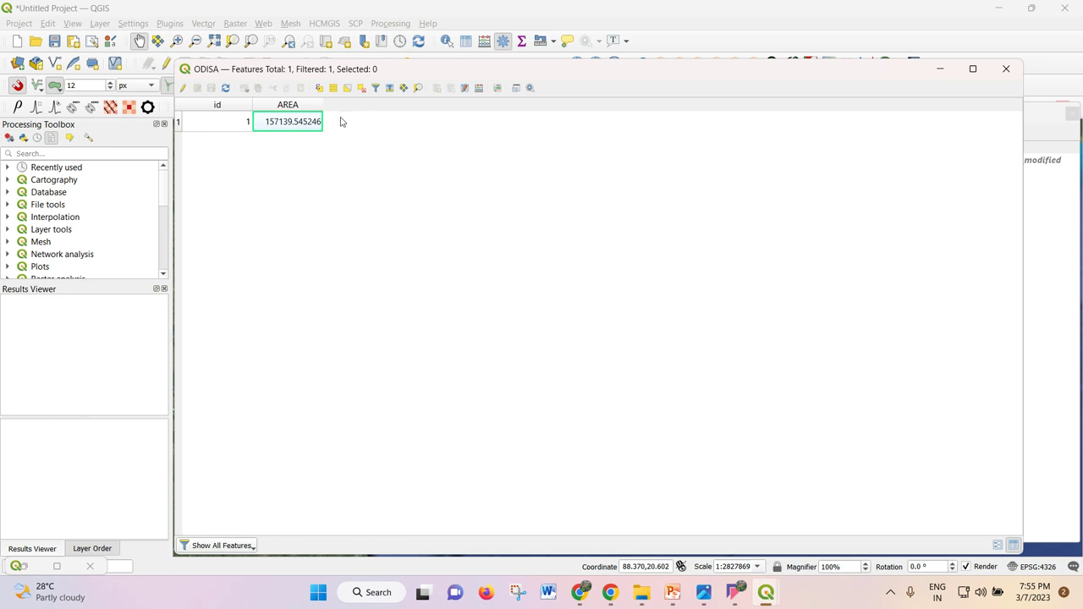
left_click(1006, 69)
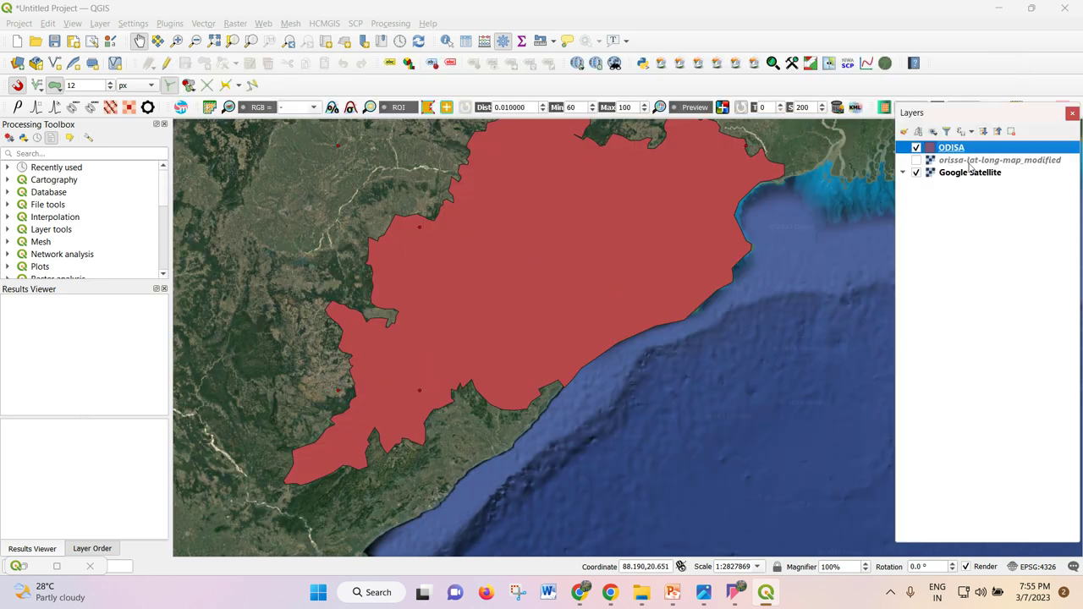
- Apply the hashed black X fill symbol to the ODISA layer
double_click(951, 147)
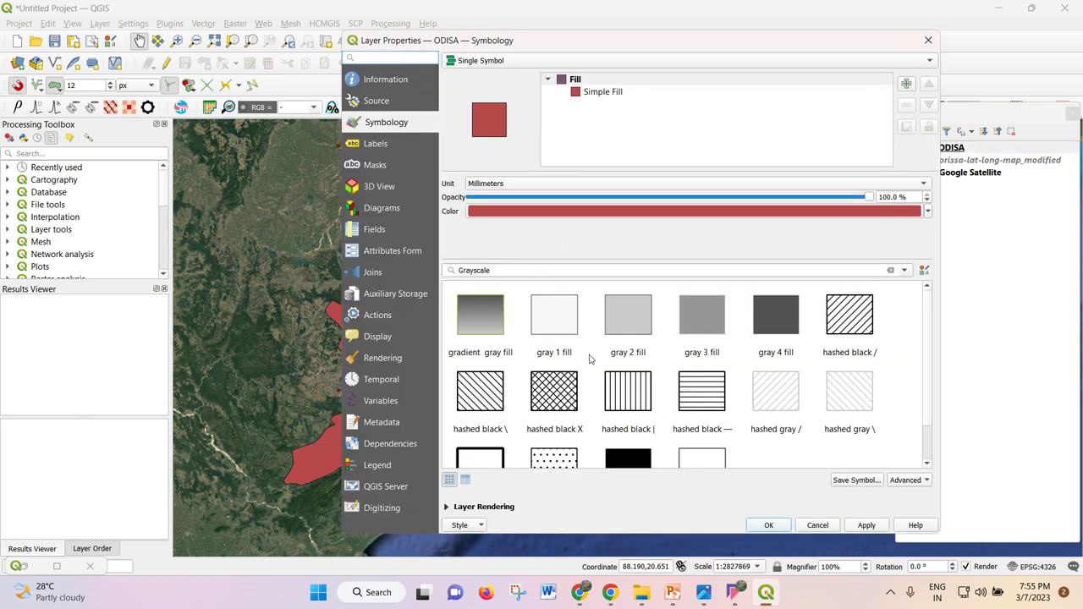
left_click(556, 408)
scroll(683, 368, "down", 1)
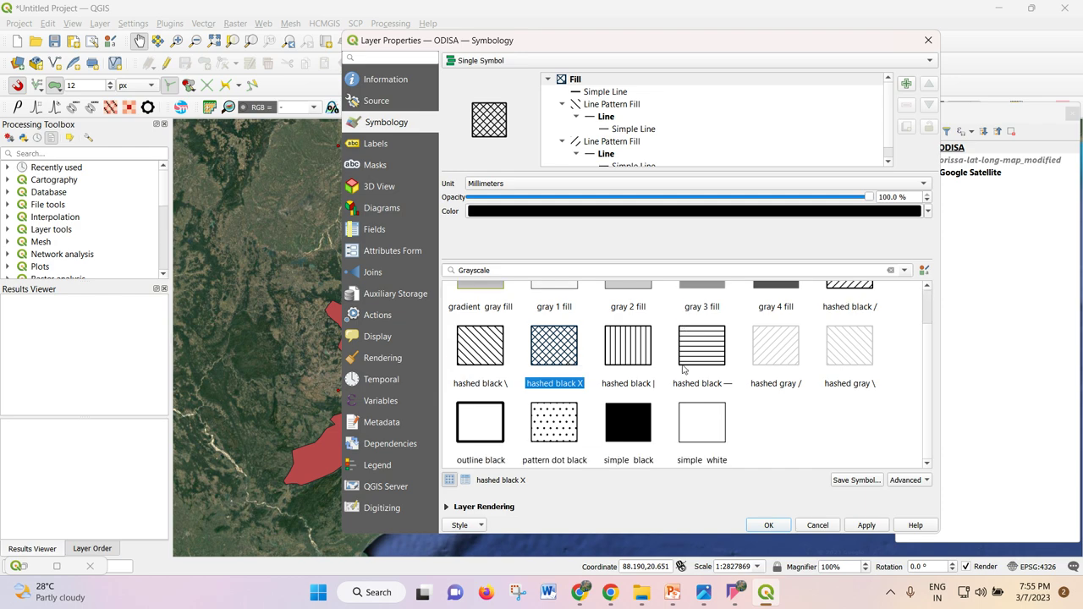
left_click(768, 525)
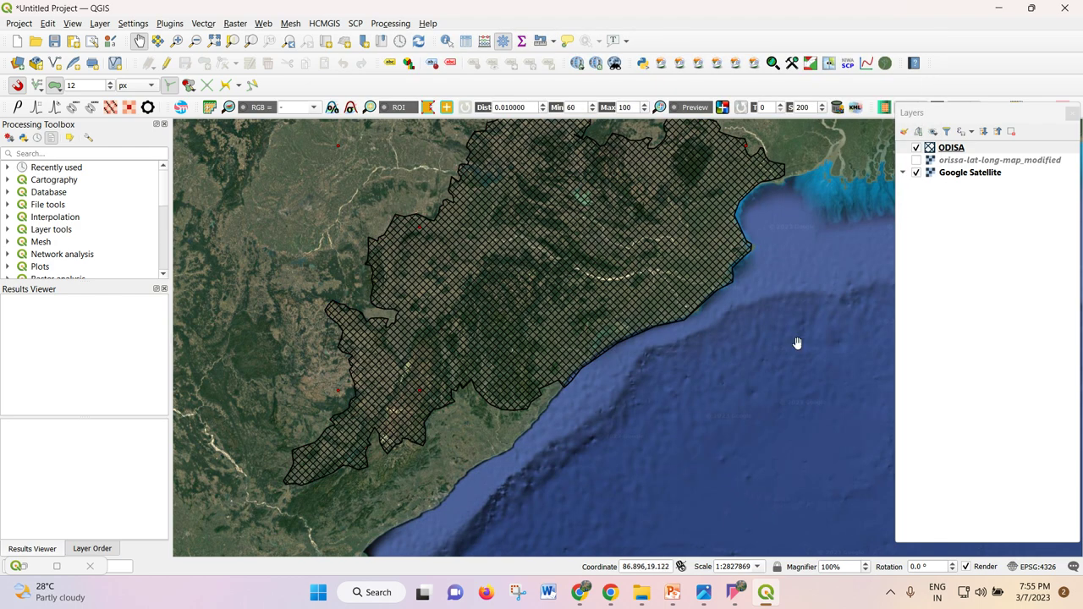
- Style the ODISA layer with the hashed black \ fill symbol and set its color to red #d80000
left_click(930, 149)
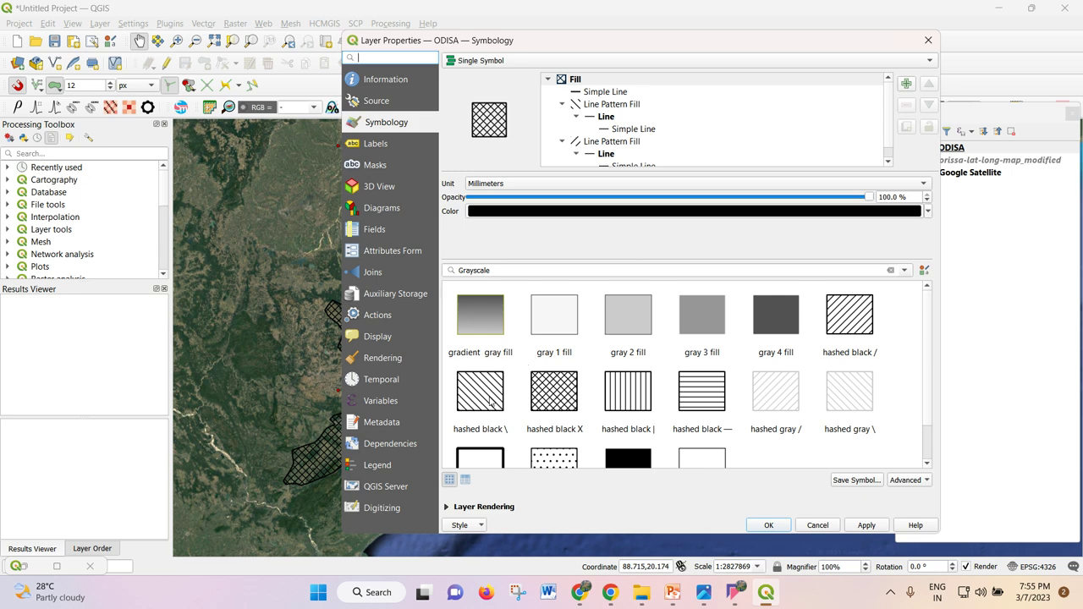
left_click(491, 404)
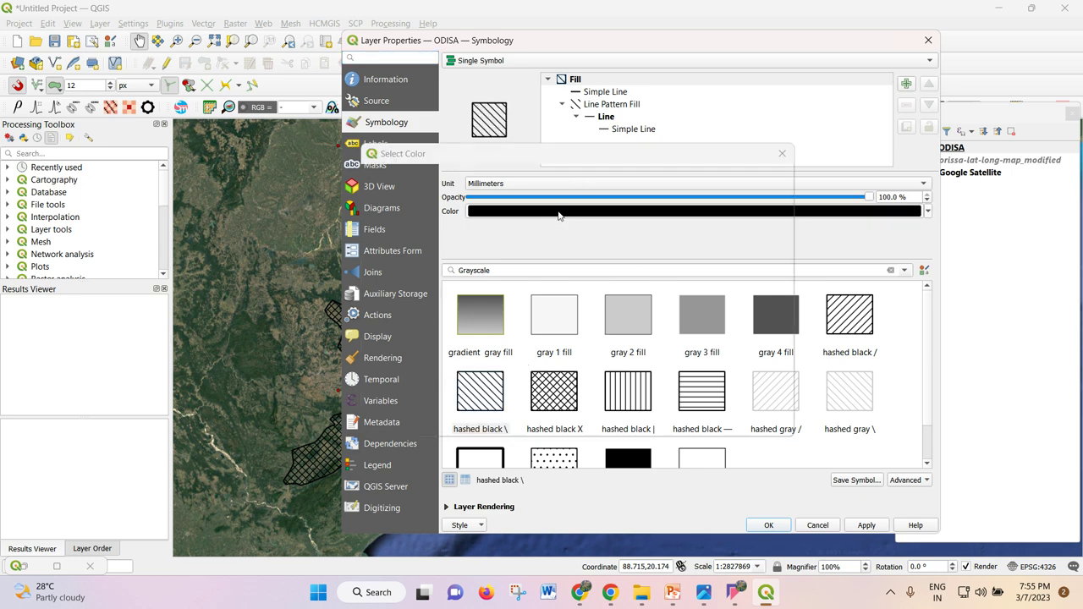
left_click(556, 214)
left_click(715, 256)
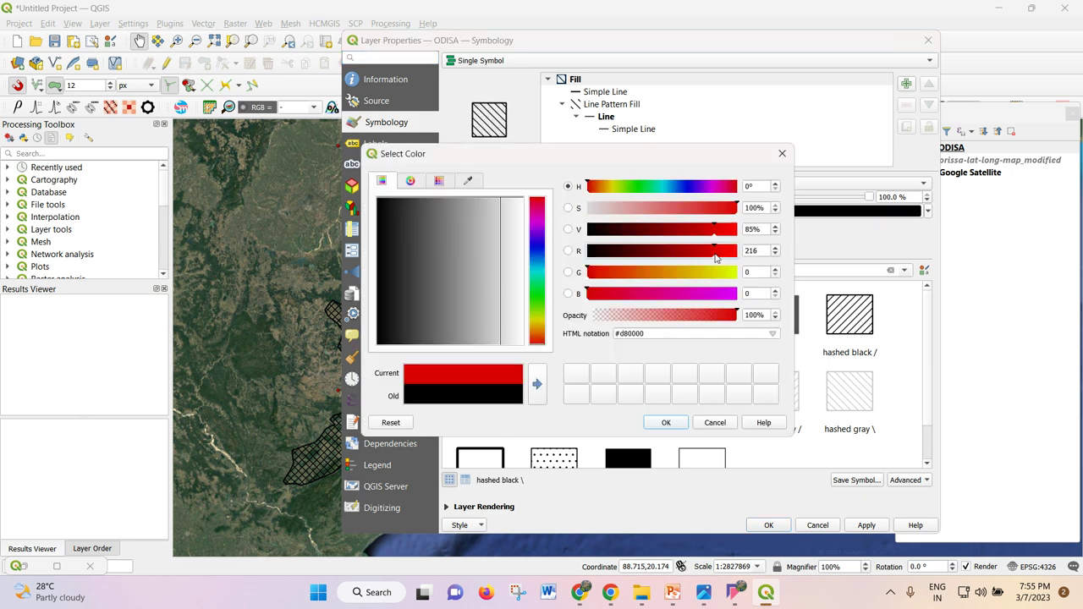
left_click(664, 422)
left_click(768, 525)
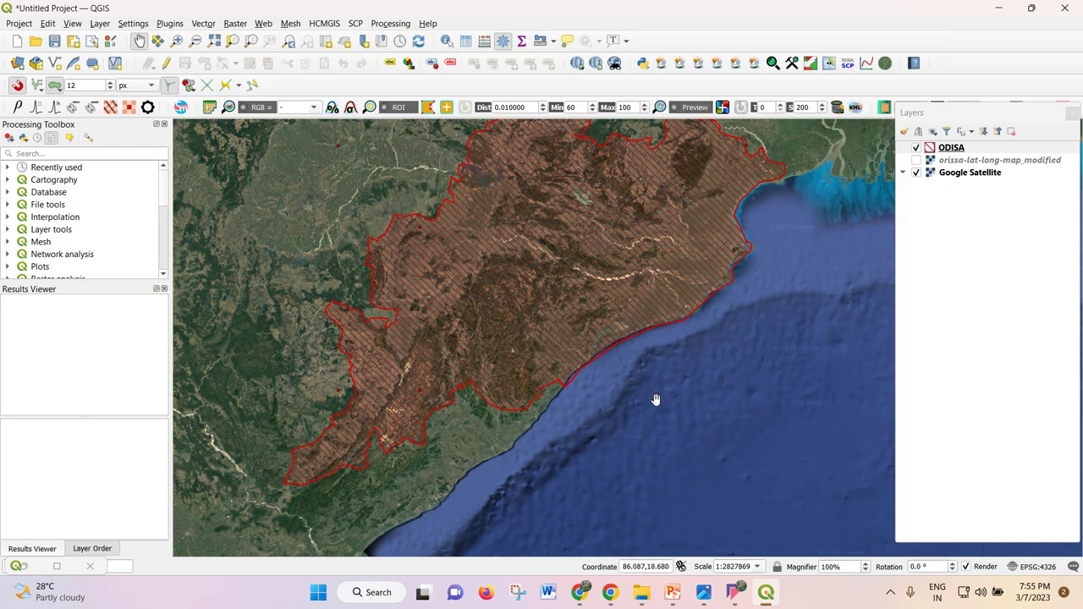
- Review the styled ODISA polygon on the map and check its AREA value in the attribute table
scroll(626, 375, "down", 1)
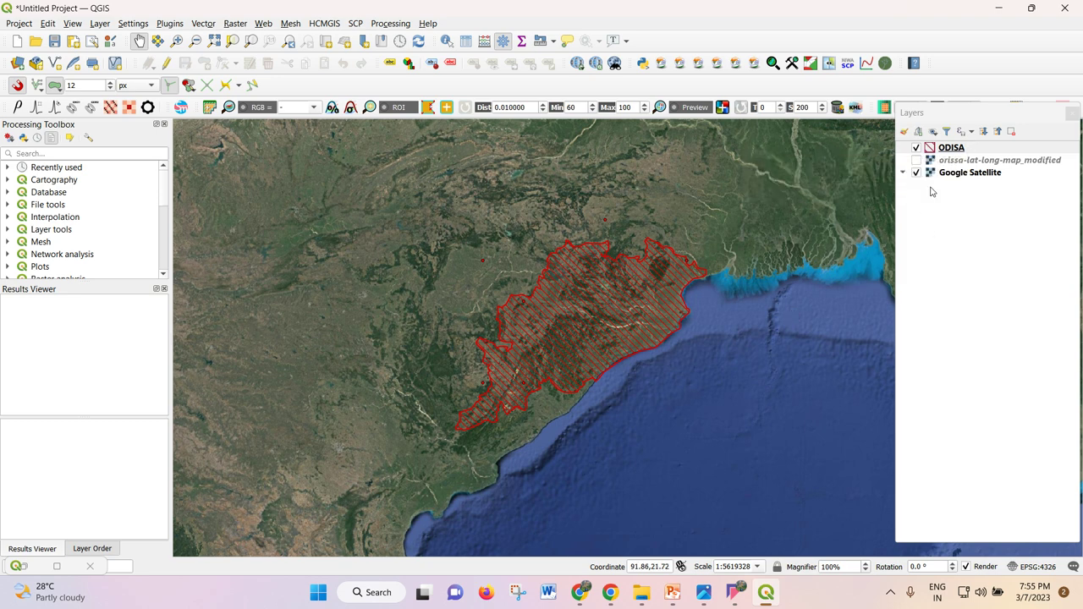
mouse_move(630, 581)
scroll(602, 320, "up", 1)
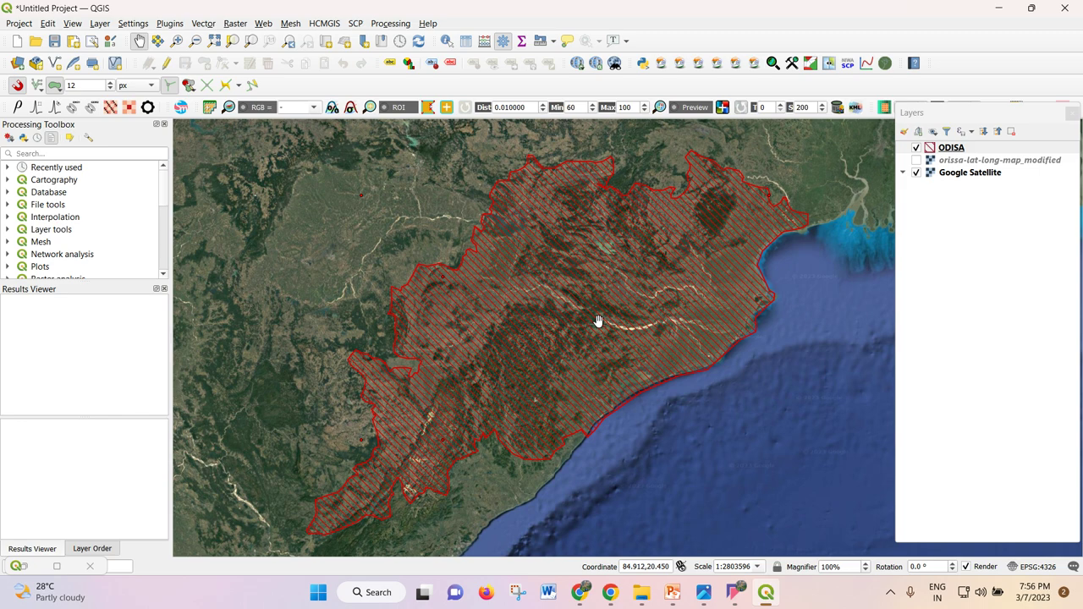
right_click(942, 149)
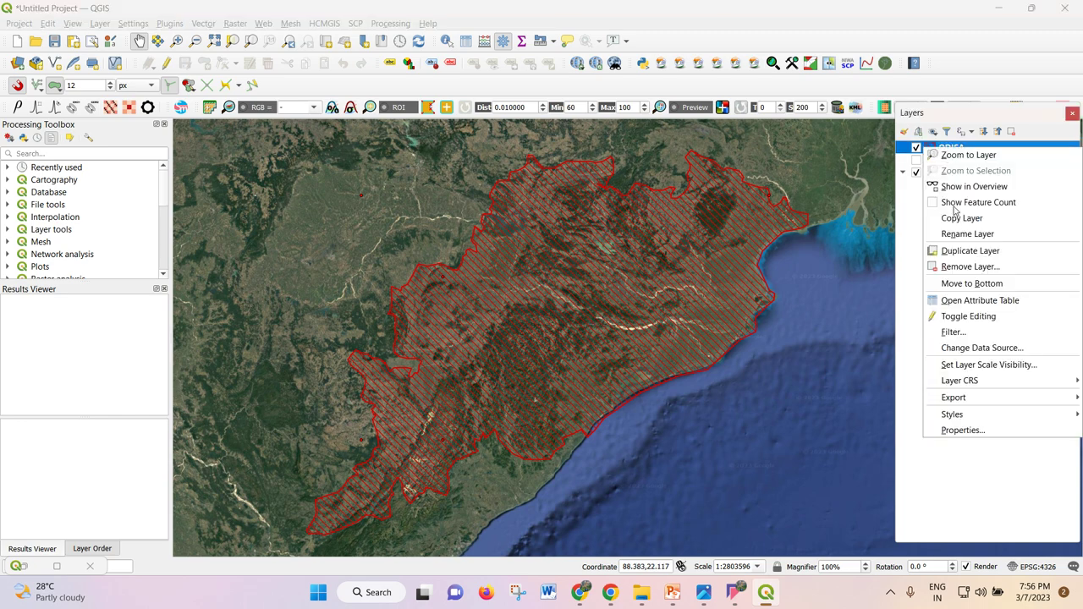
left_click(971, 301)
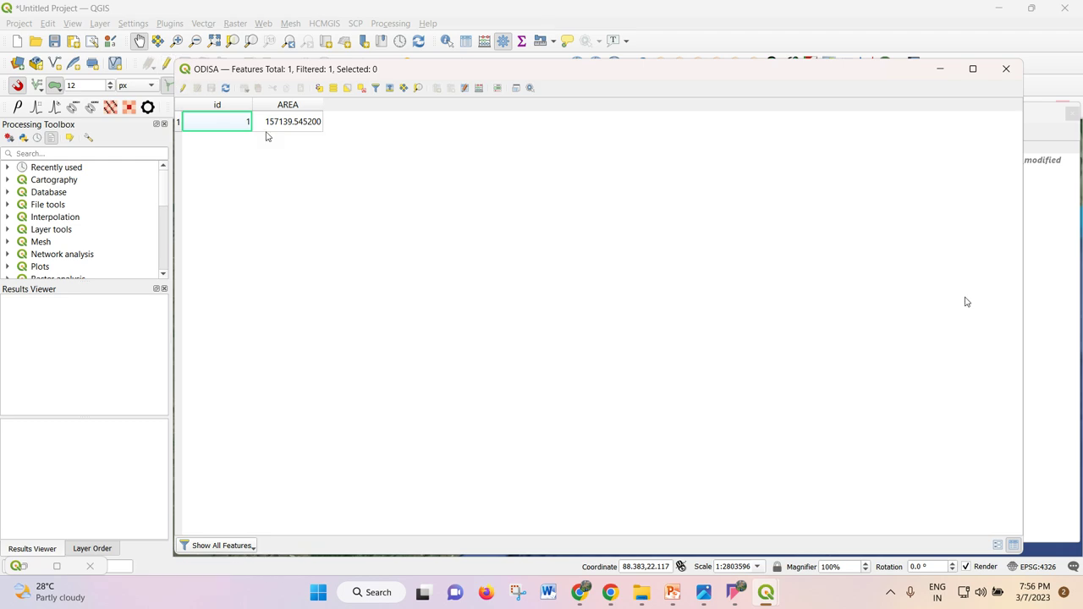
left_click(1006, 69)
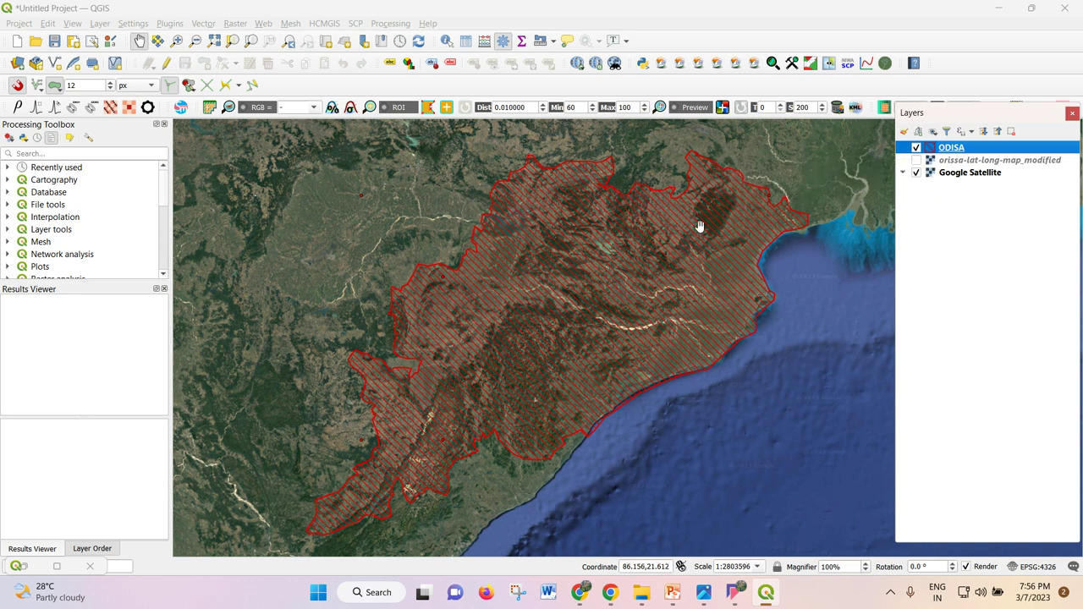
- View the ODISA polygon in its wider surroundings and open the field calculator from the layer's attribute table
scroll(603, 301, "down", 3)
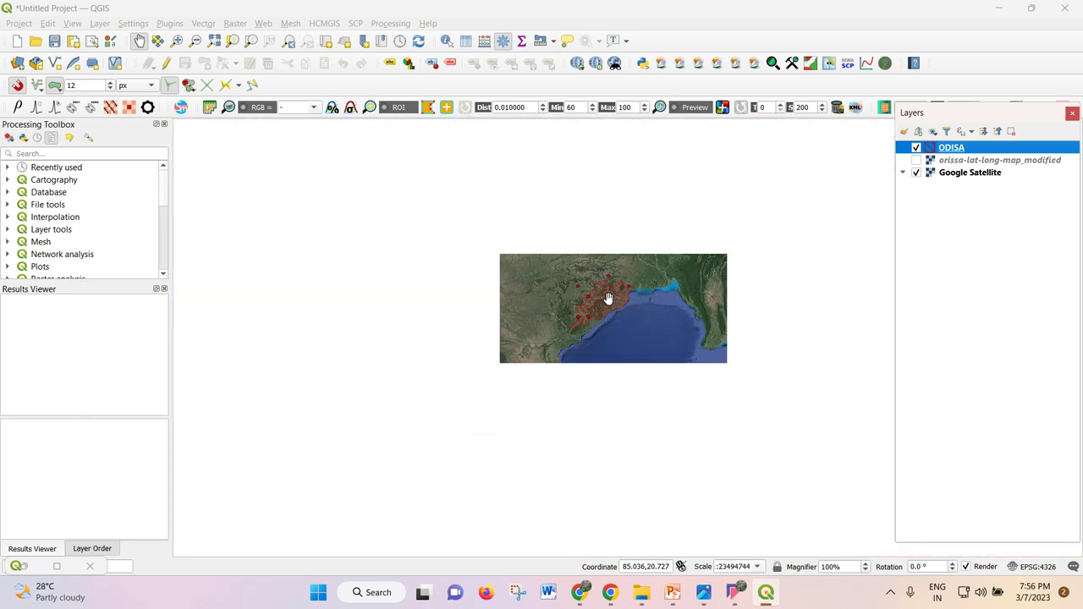
scroll(550, 201, "up", 1)
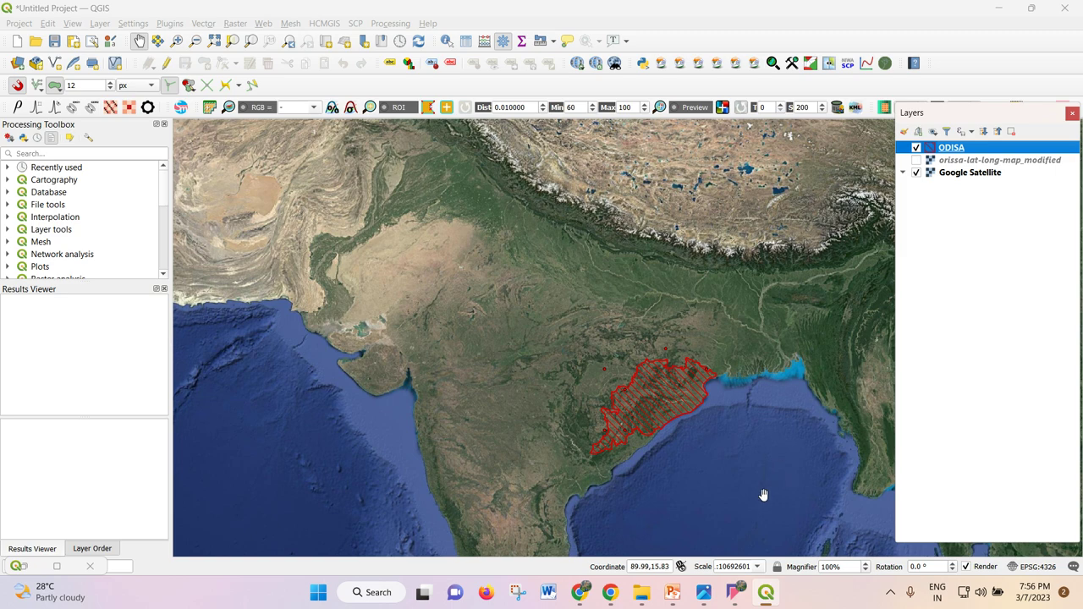
scroll(663, 460, "up", 1)
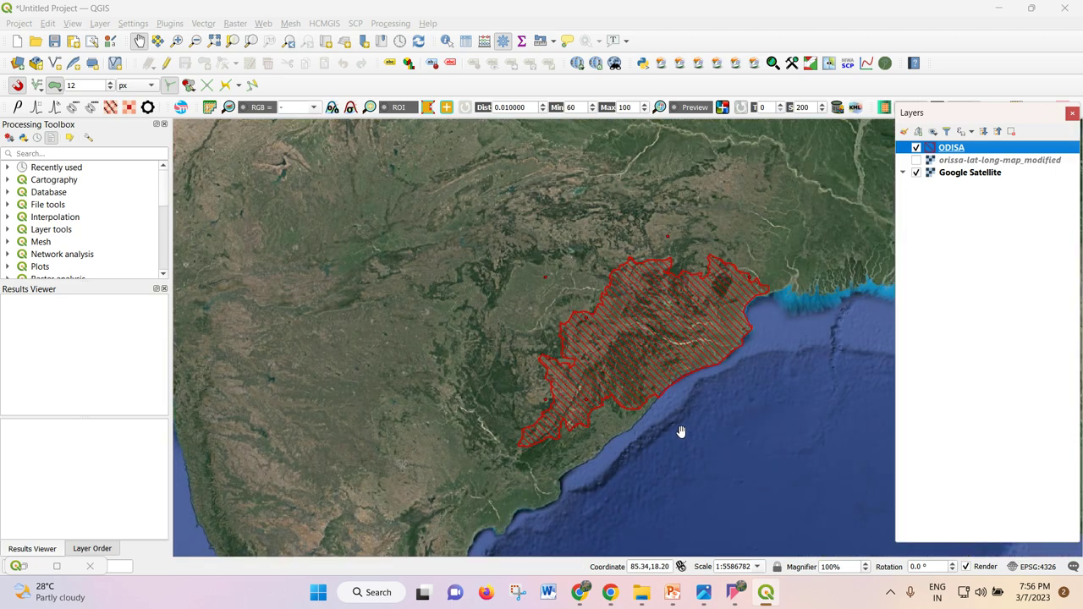
right_click(975, 149)
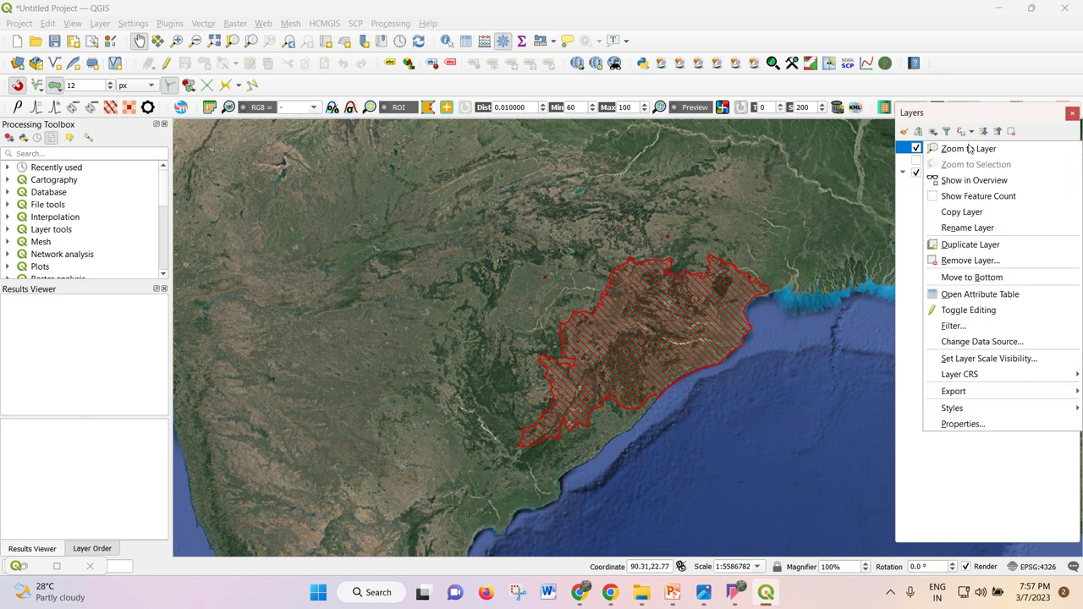
left_click(973, 293)
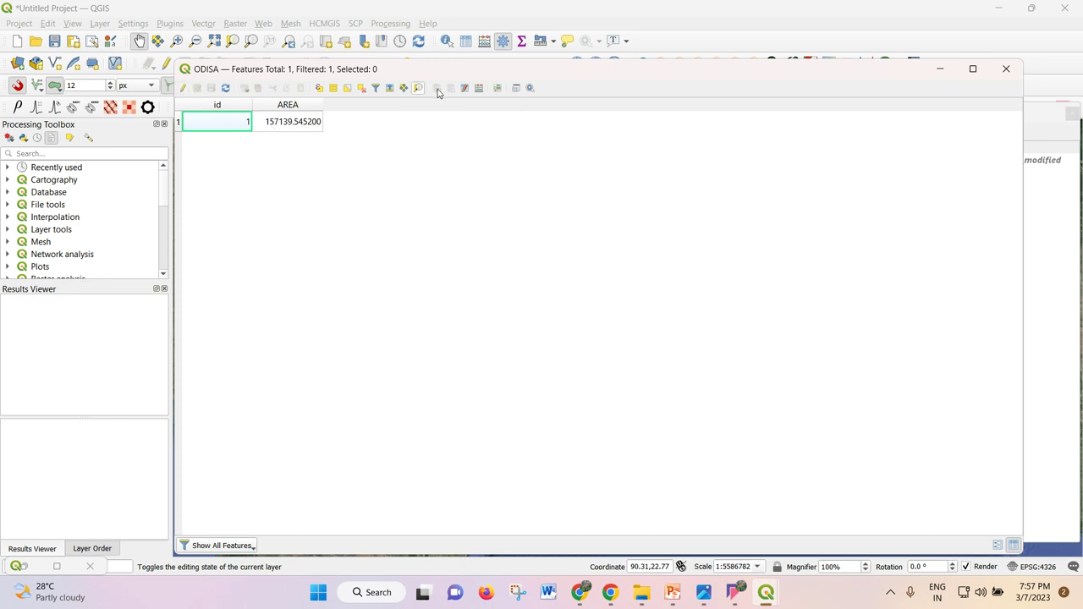
left_click(479, 88)
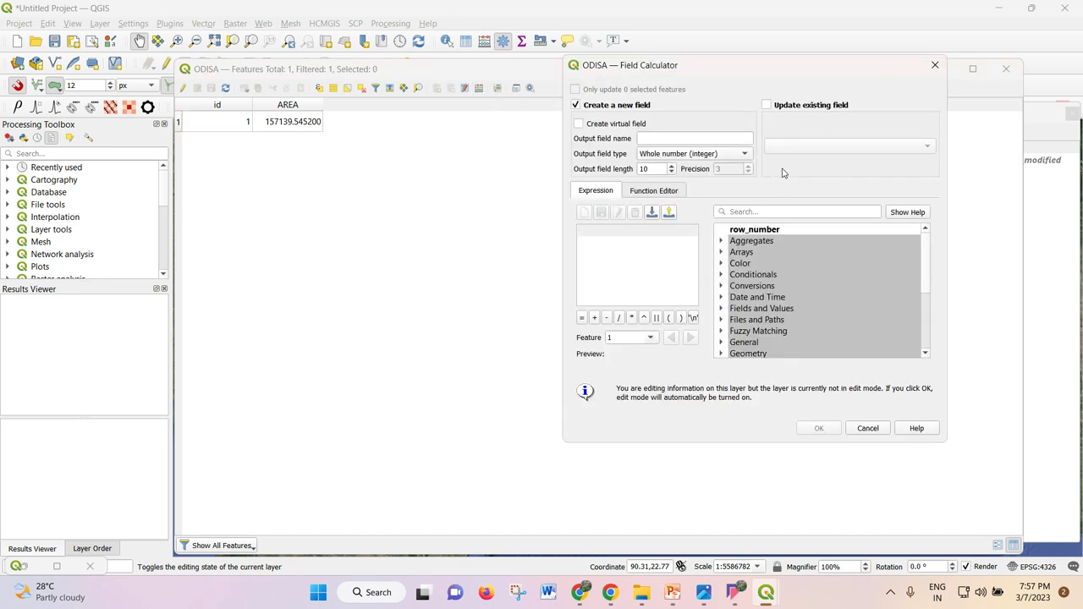
- Expand the Geometry function group in the field calculator and locate the $area and $length functions
scroll(765, 299, "down", 3)
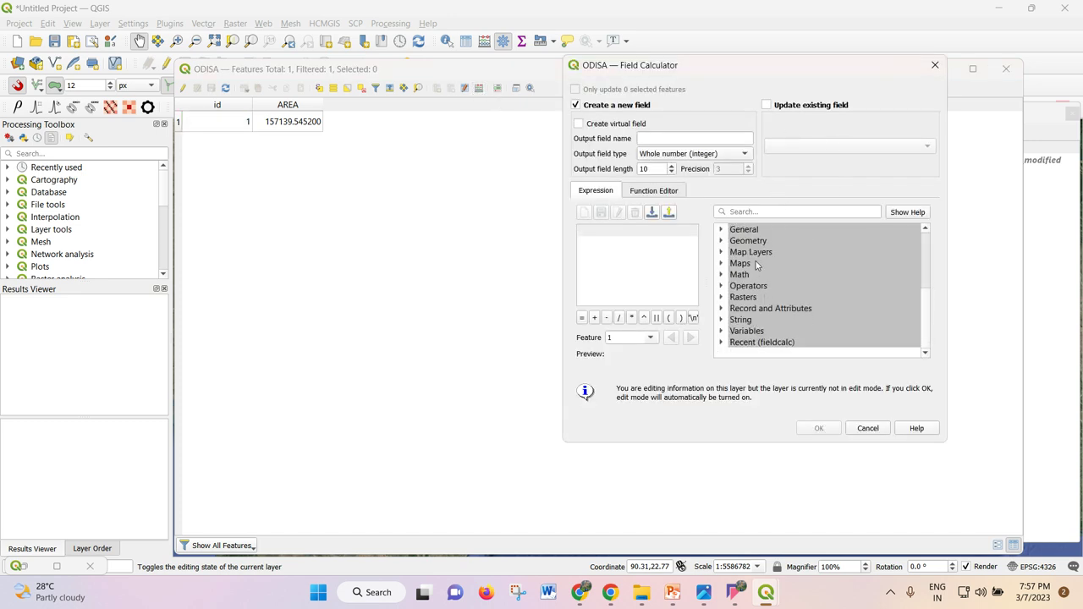
left_click(730, 243)
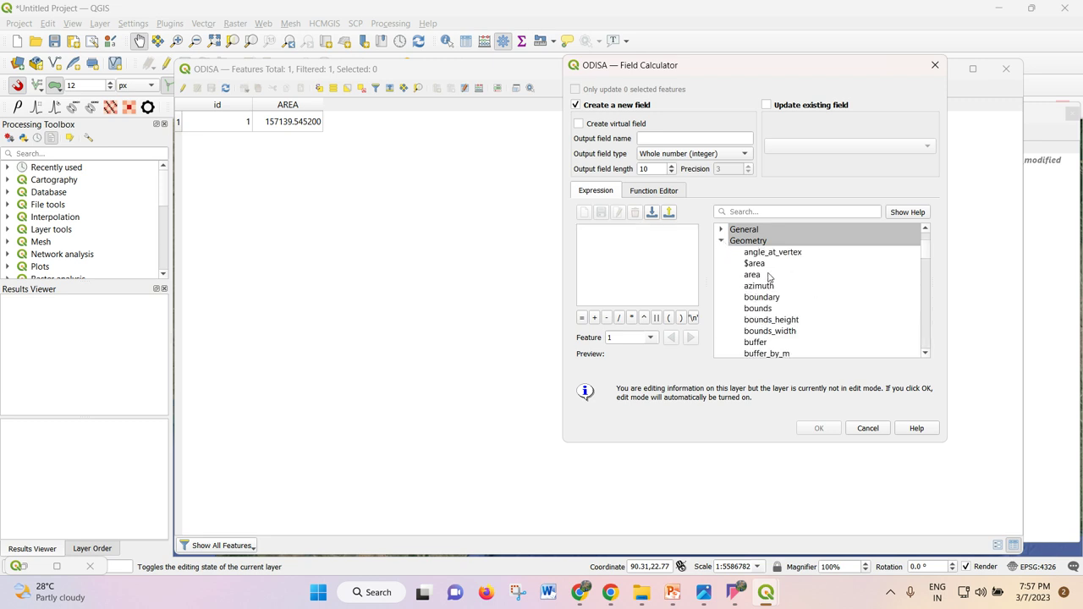
left_click(756, 264)
scroll(780, 323, "down", 9)
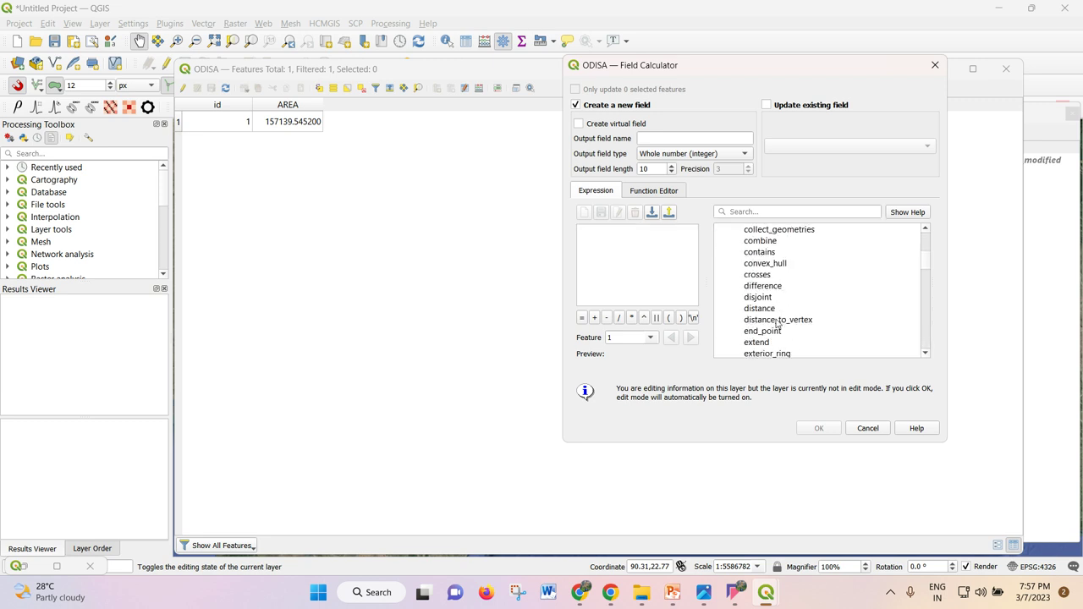
scroll(780, 322, "down", 7)
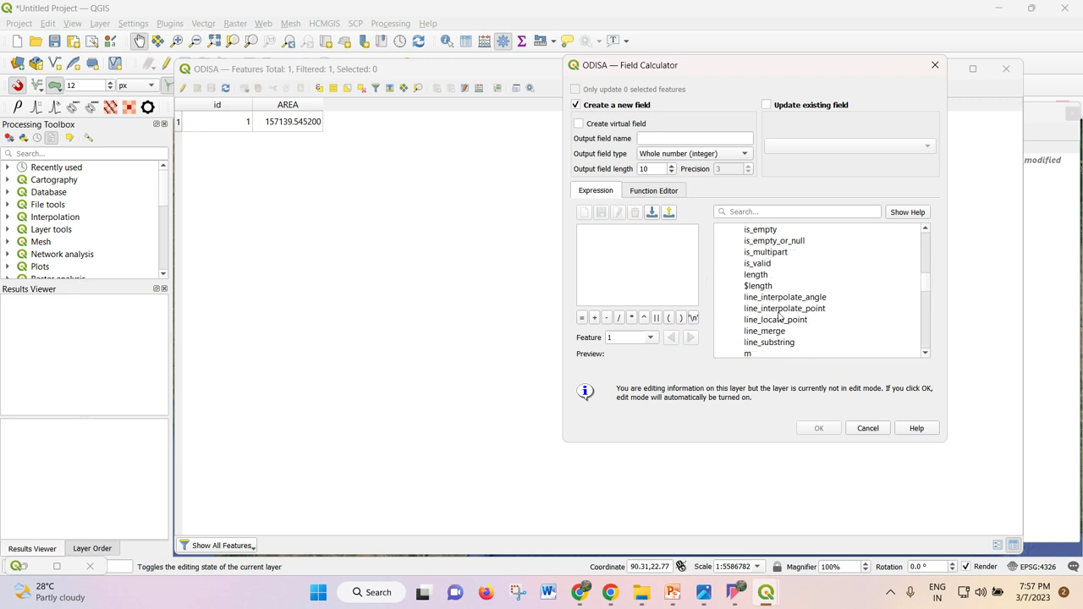
scroll(775, 303, "down", 1)
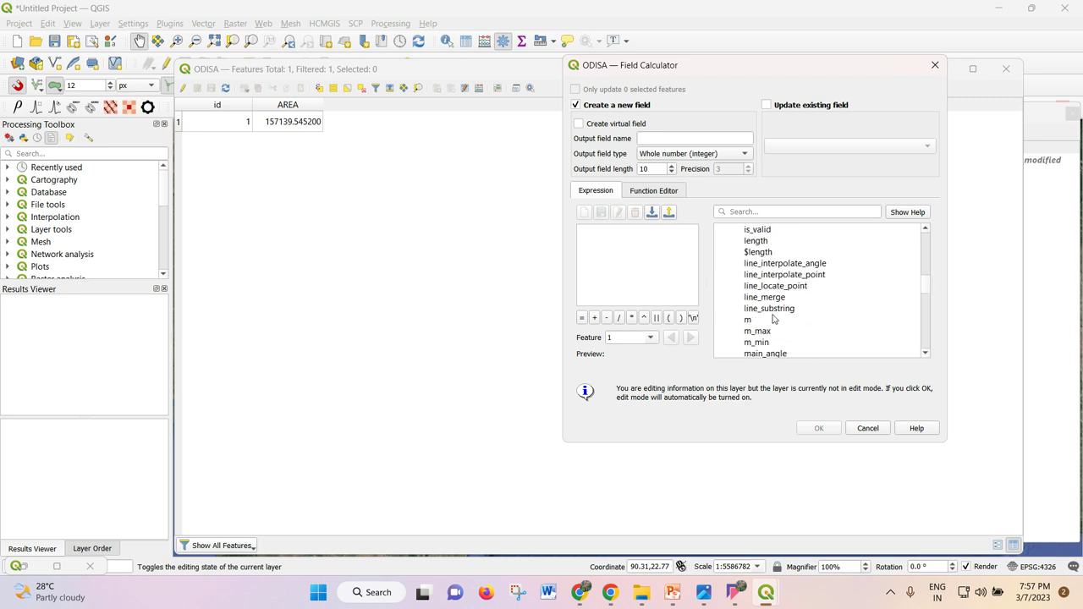
left_click(758, 254)
- Look through the remaining Geometry functions and return to $length, leaving the field calculator and the ODISA attribute table without changes
scroll(758, 271, "down", 9)
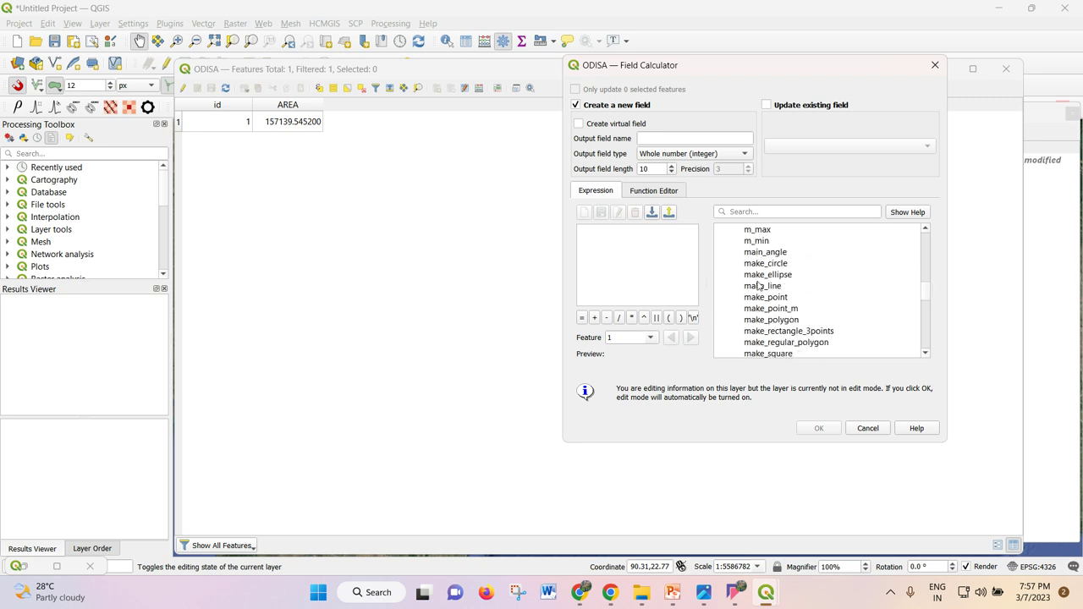
scroll(758, 288, "down", 12)
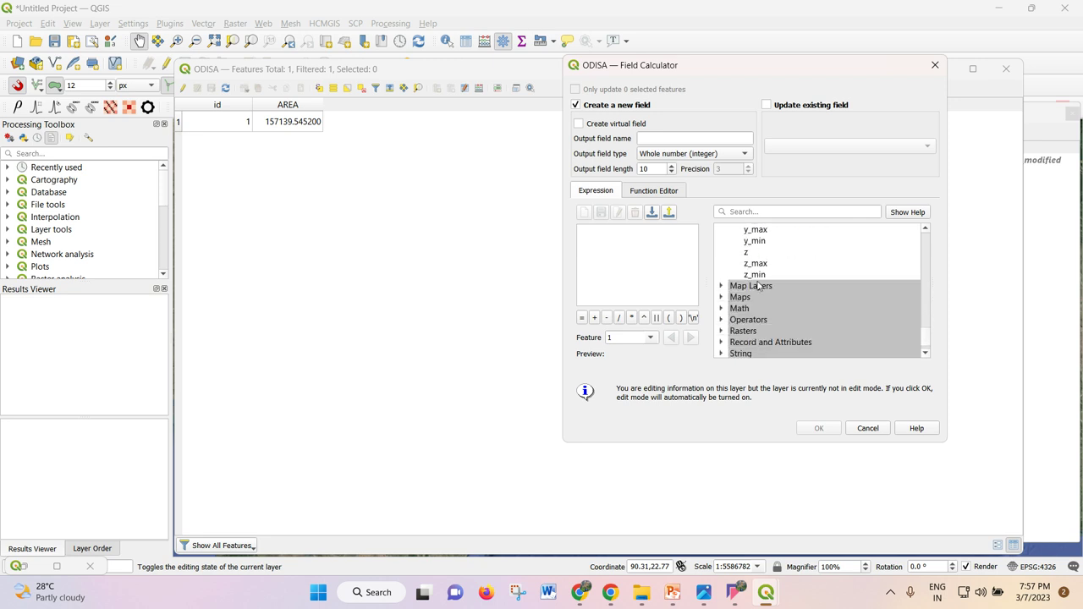
scroll(767, 256, "up", 1)
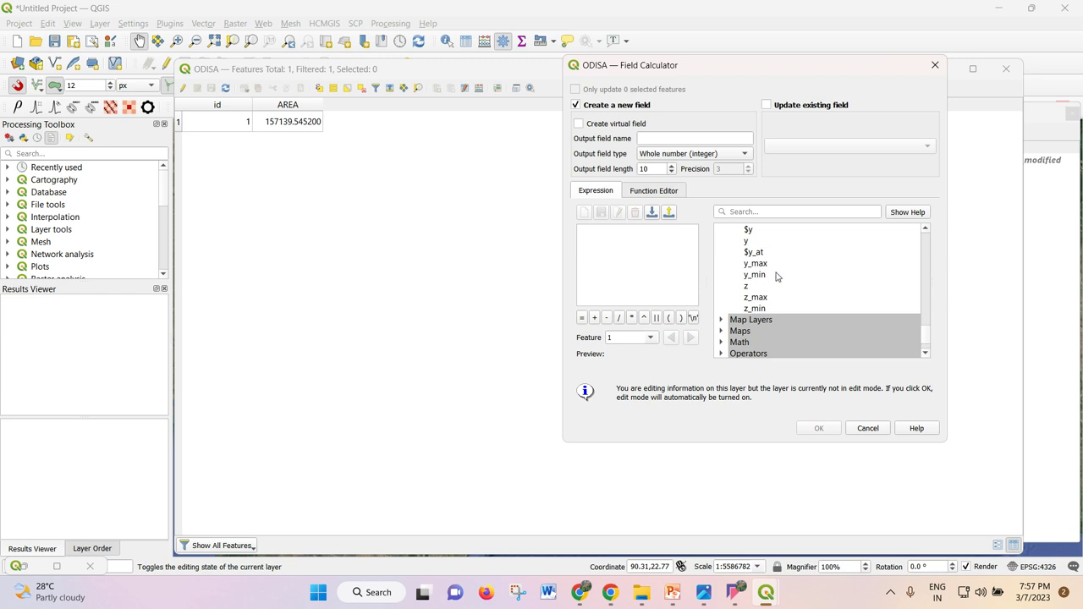
scroll(777, 279, "up", 1)
scroll(773, 336, "up", 1)
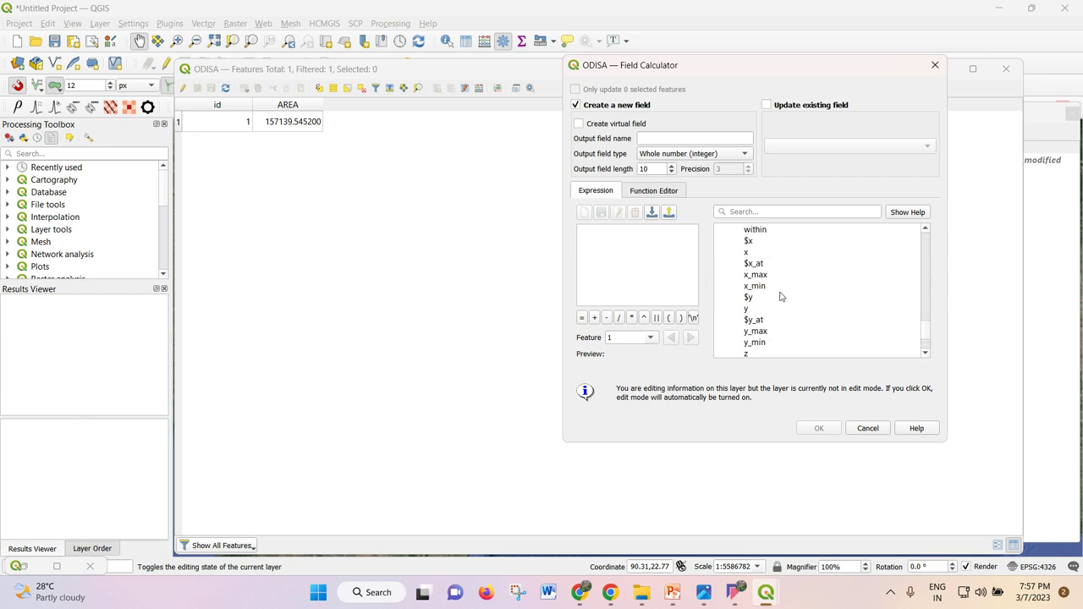
scroll(781, 303, "up", 7)
scroll(779, 304, "up", 12)
left_click(779, 286)
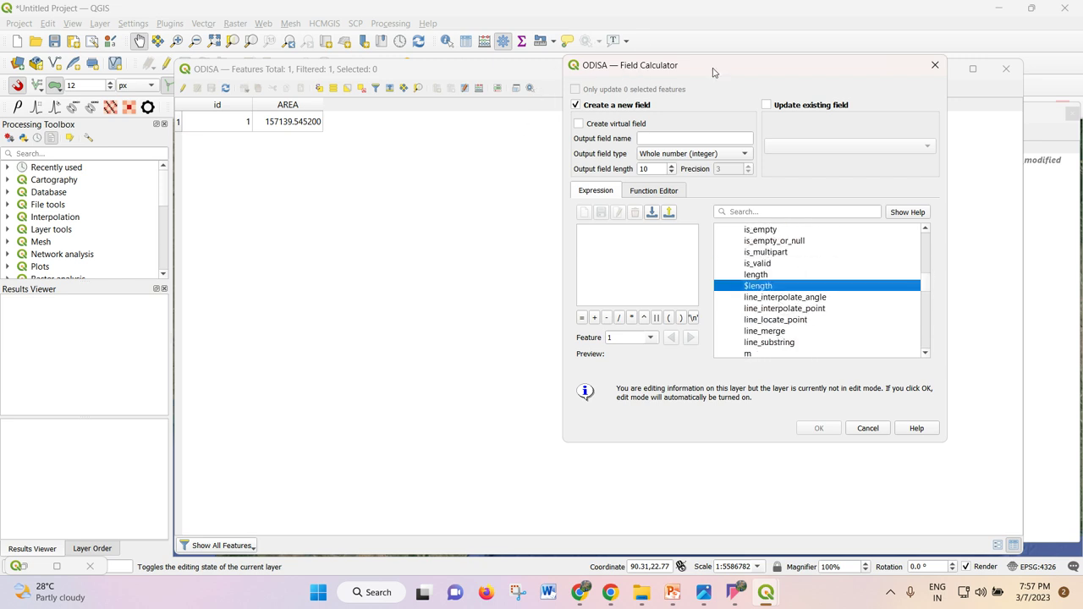
scroll(821, 286, "up", 13)
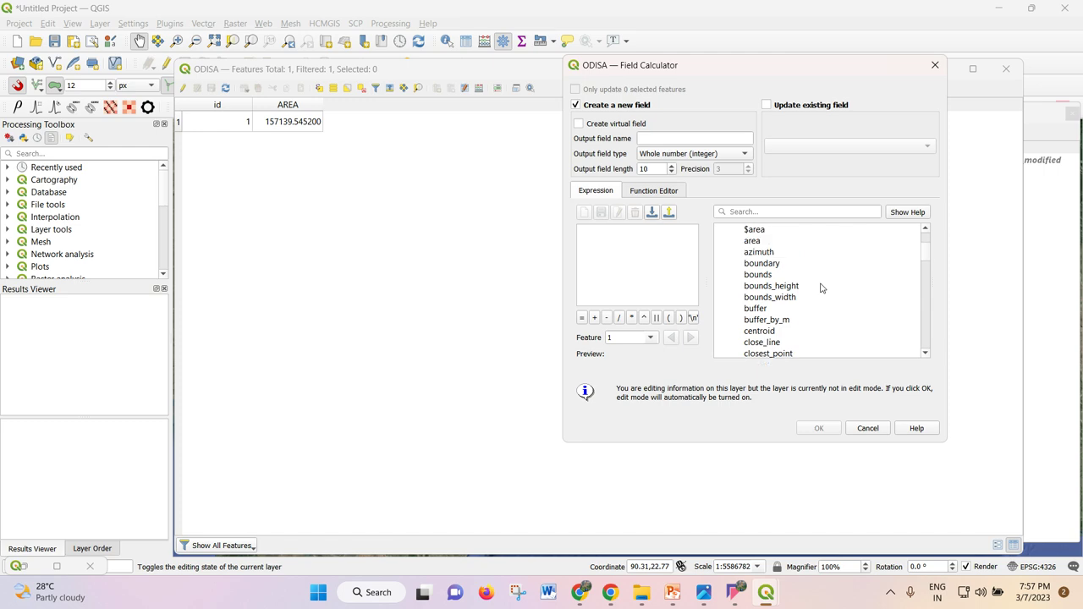
scroll(819, 289, "up", 8)
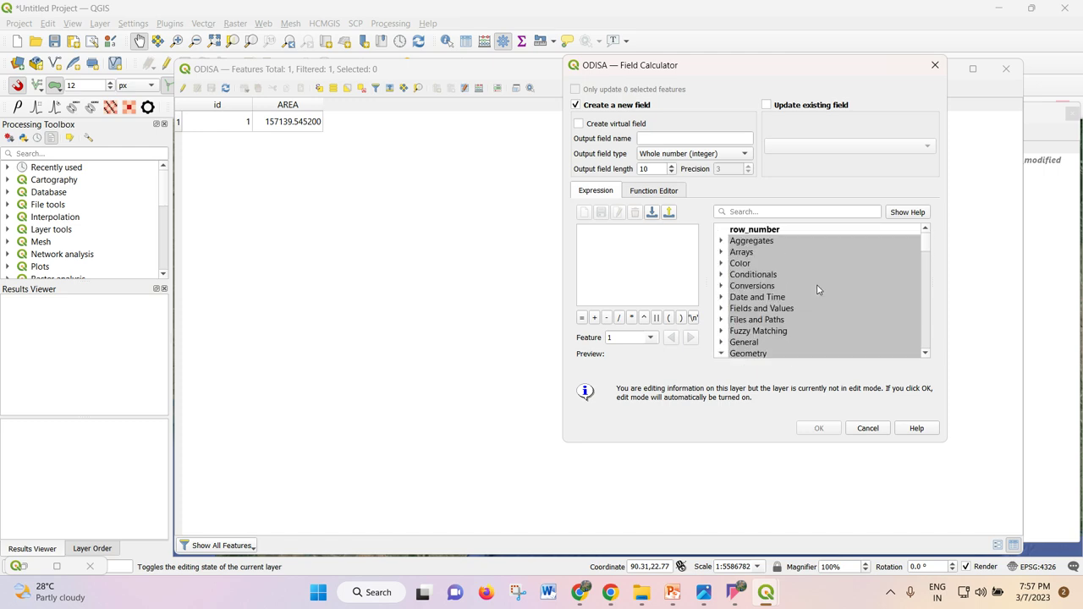
left_click(935, 66)
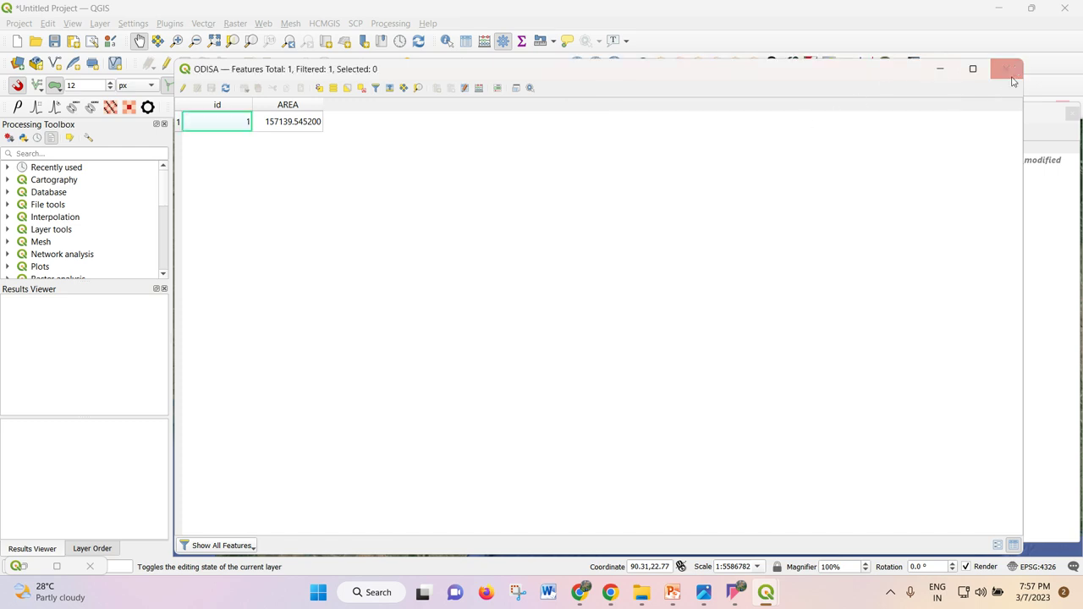
left_click(1007, 69)
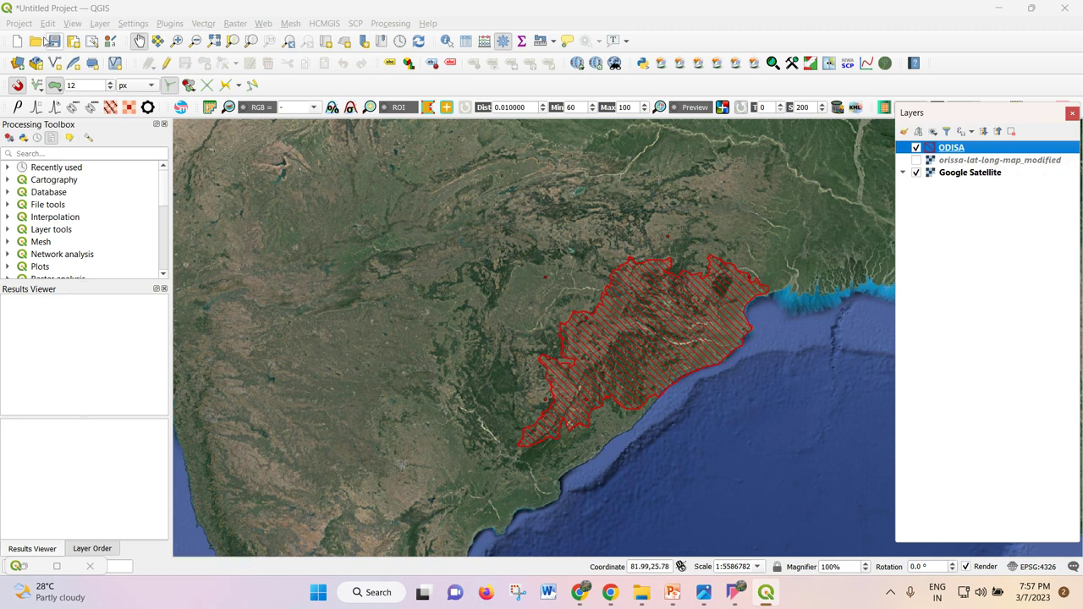
- Save the project as GEOREFERENCING_ORISA in the 07-03-2023 folder
scroll(725, 395, "up", 2)
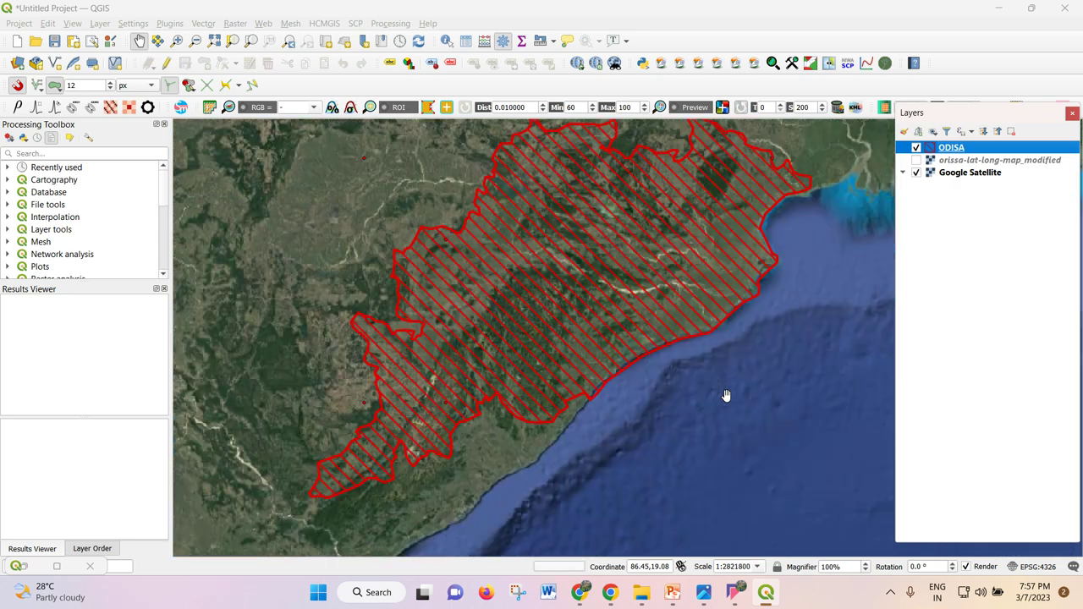
scroll(723, 395, "down", 2)
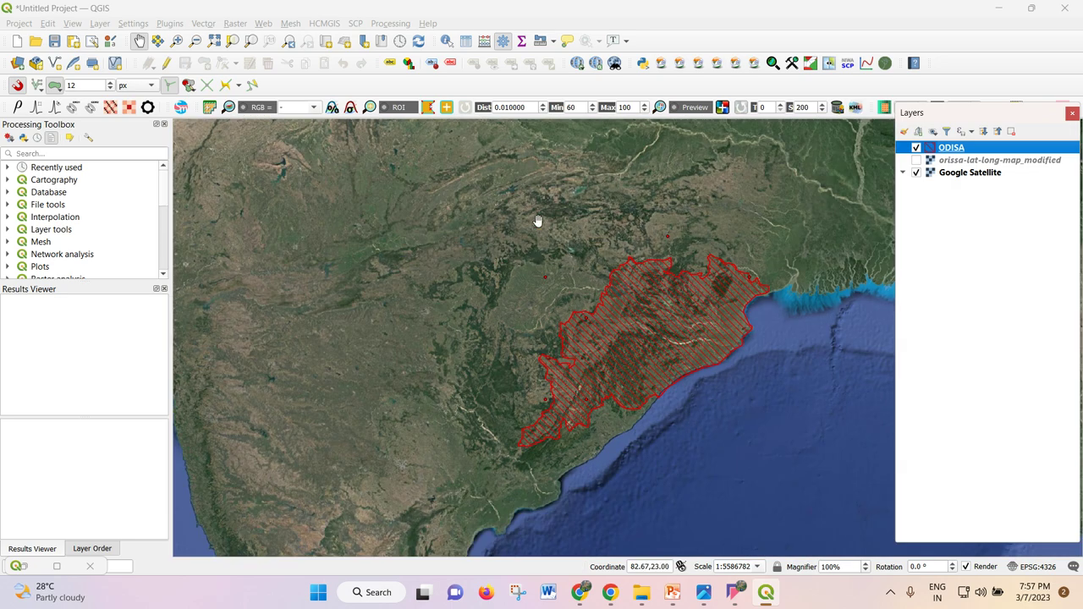
left_click(18, 23)
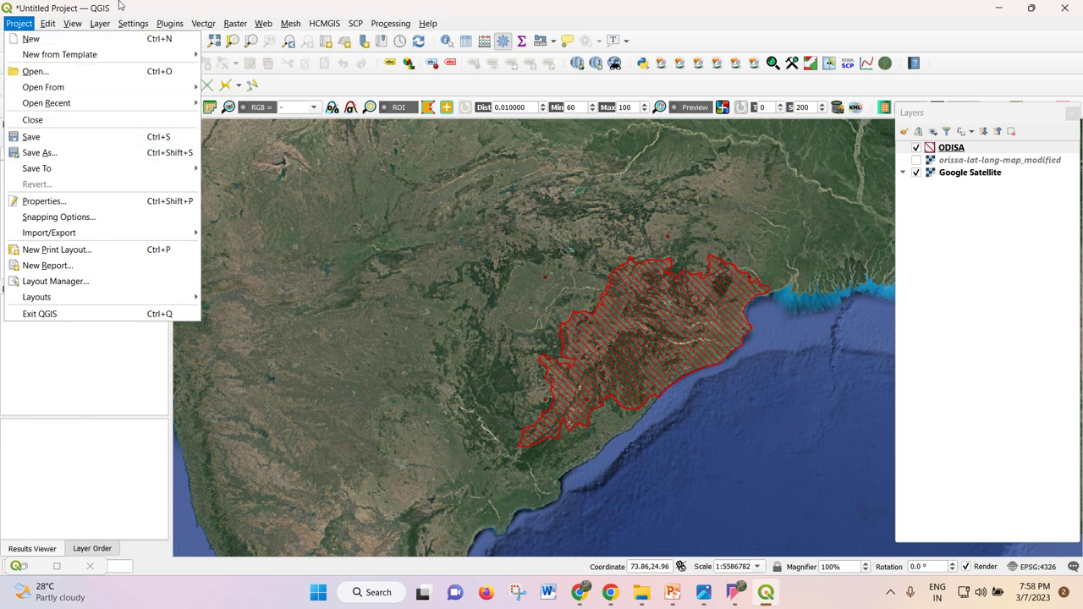
left_click(178, 6)
left_click(16, 23)
left_click(25, 154)
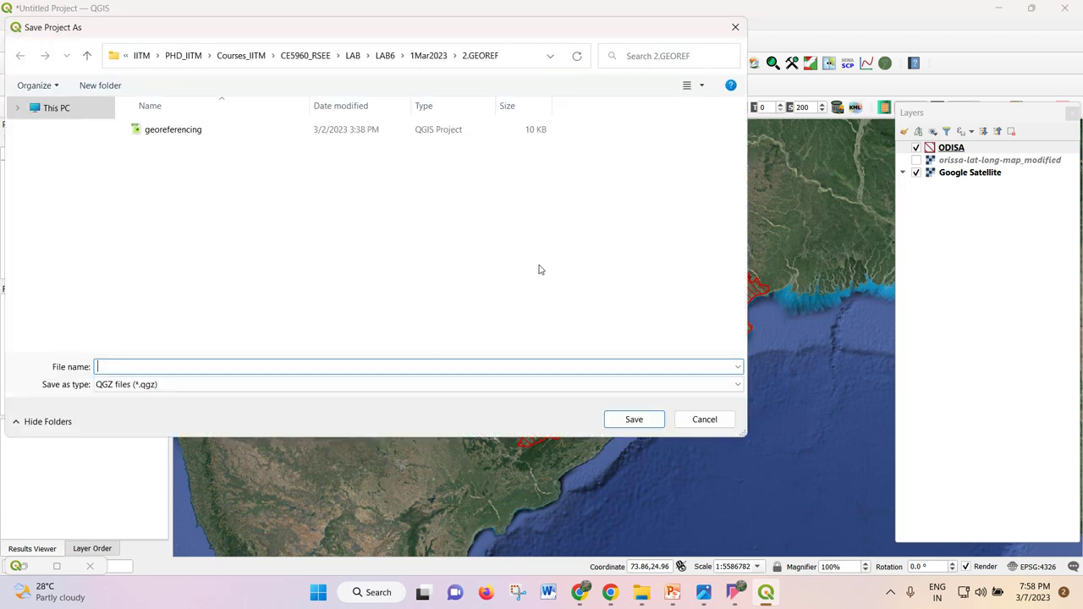
left_click(77, 292)
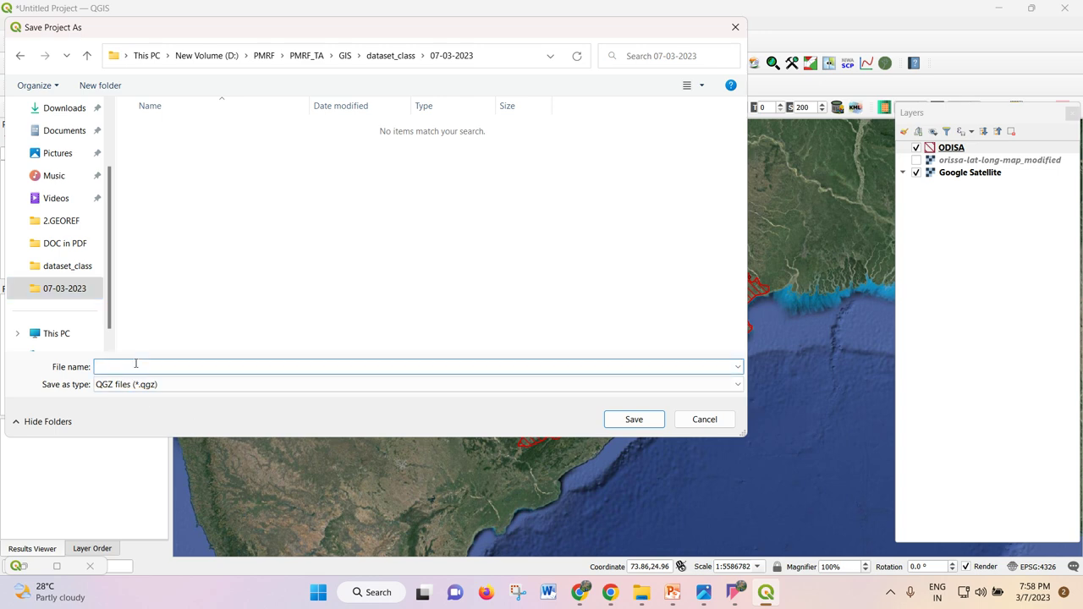
type("GEOREFERENCING_ORISA")
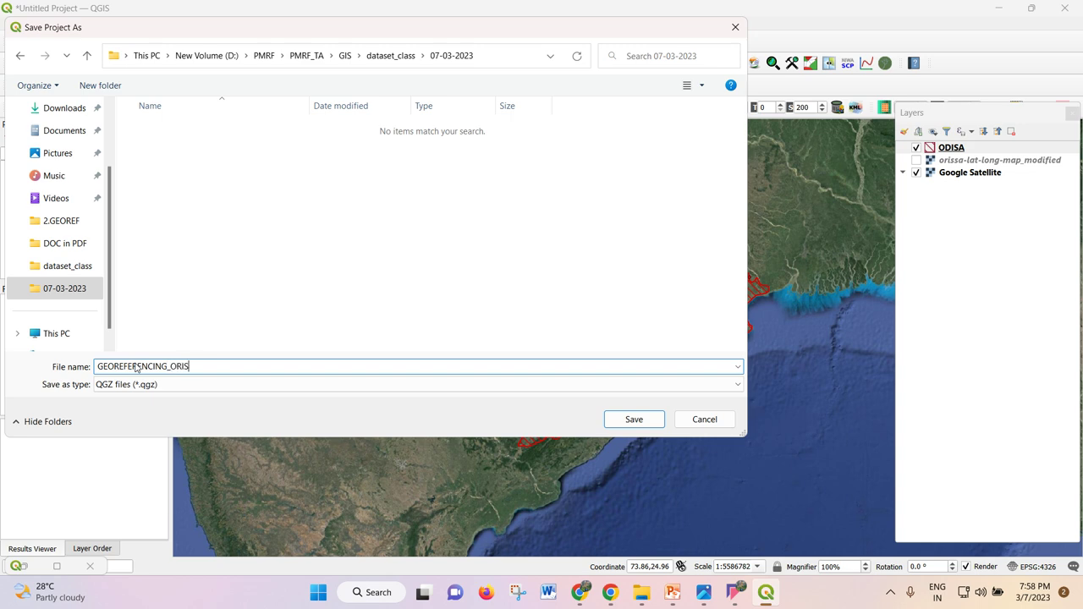
left_click(636, 420)
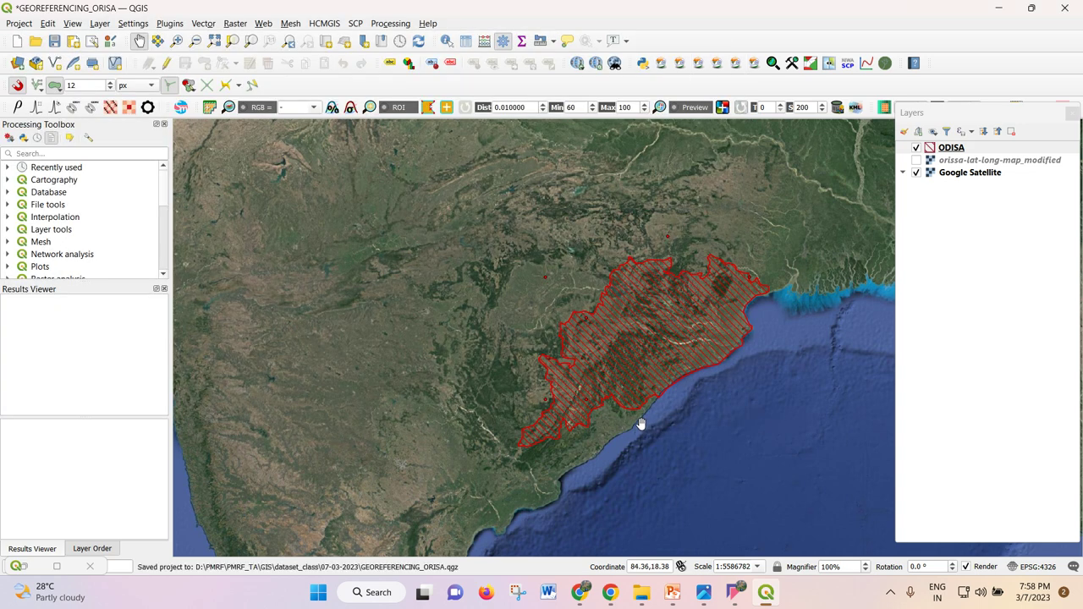
- Create a new print layout titled ORISA
left_click(12, 23)
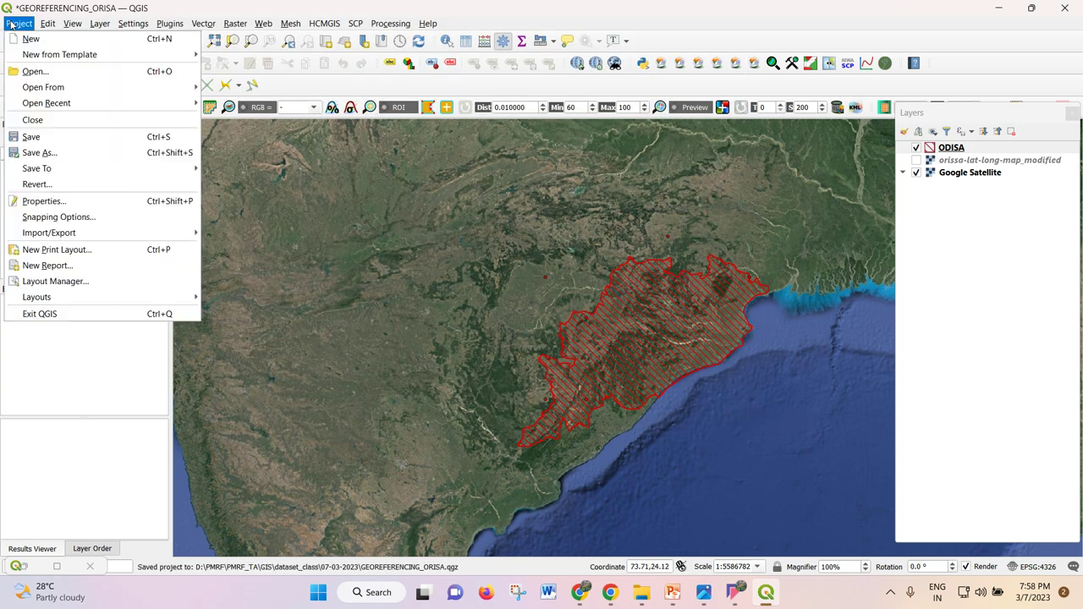
mouse_move(38, 237)
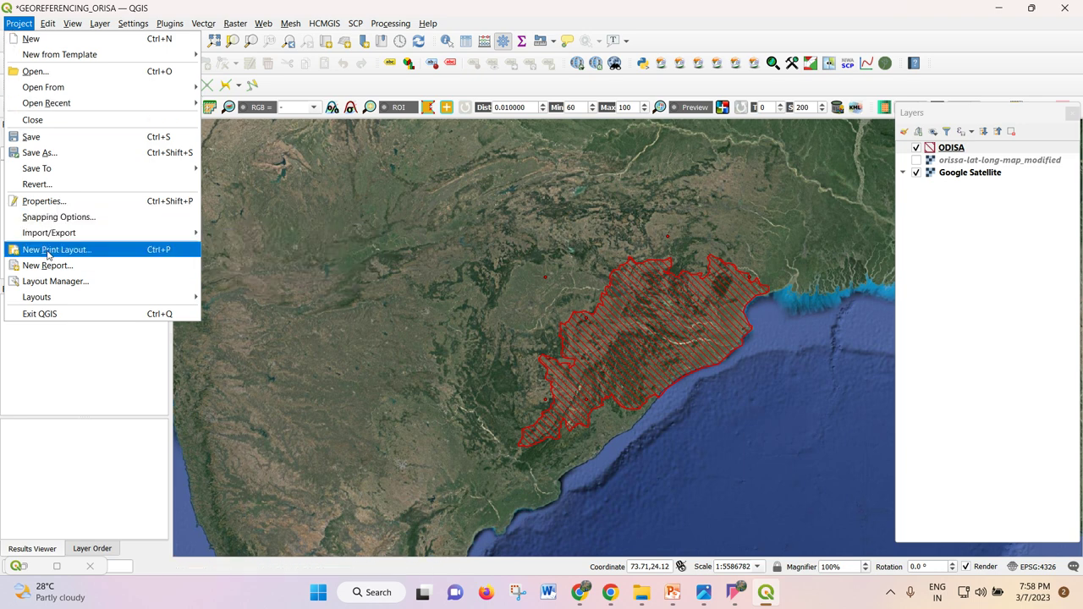
left_click(185, 251)
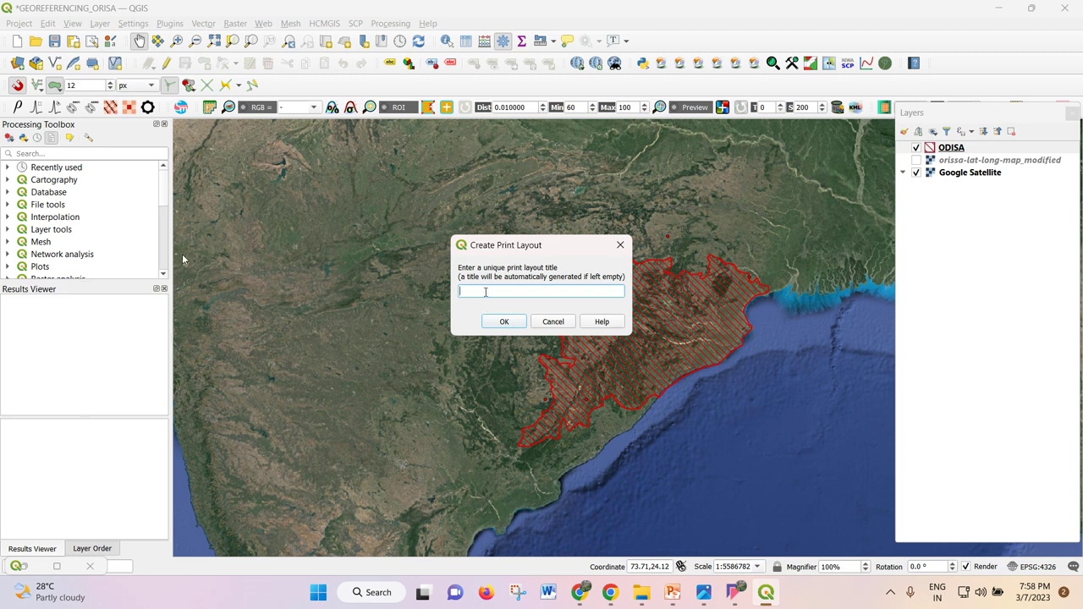
type("ORISSA")
left_click(501, 321)
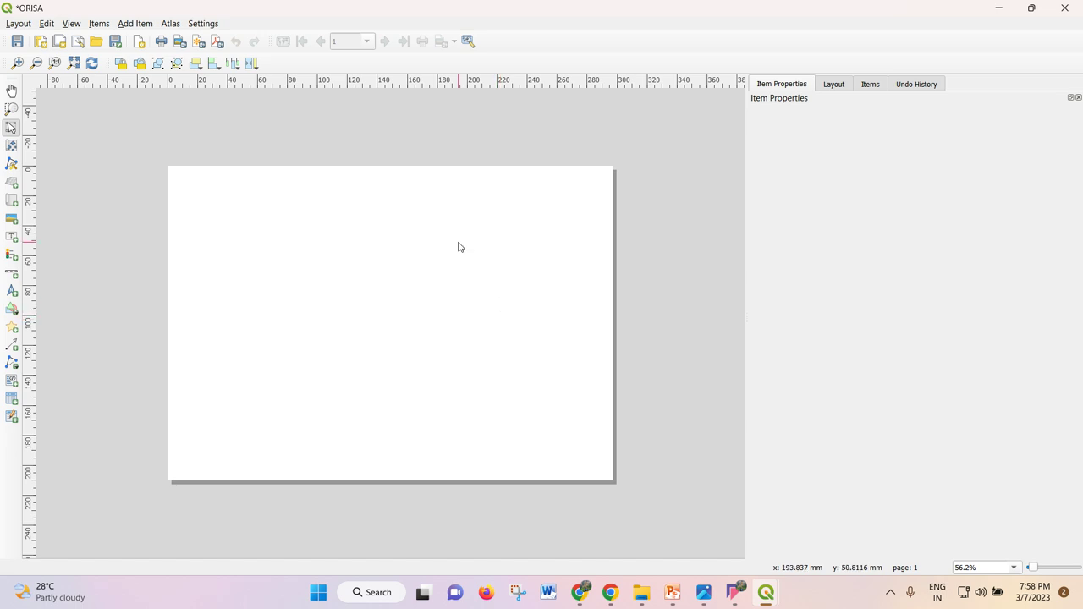
- Switch to the image viewer, compare orissa-lat-long-map.jpg with the georeferenced orissa-lat-long-map_modified.tif, and return to the print layout
left_click(704, 593)
left_click(12, 303)
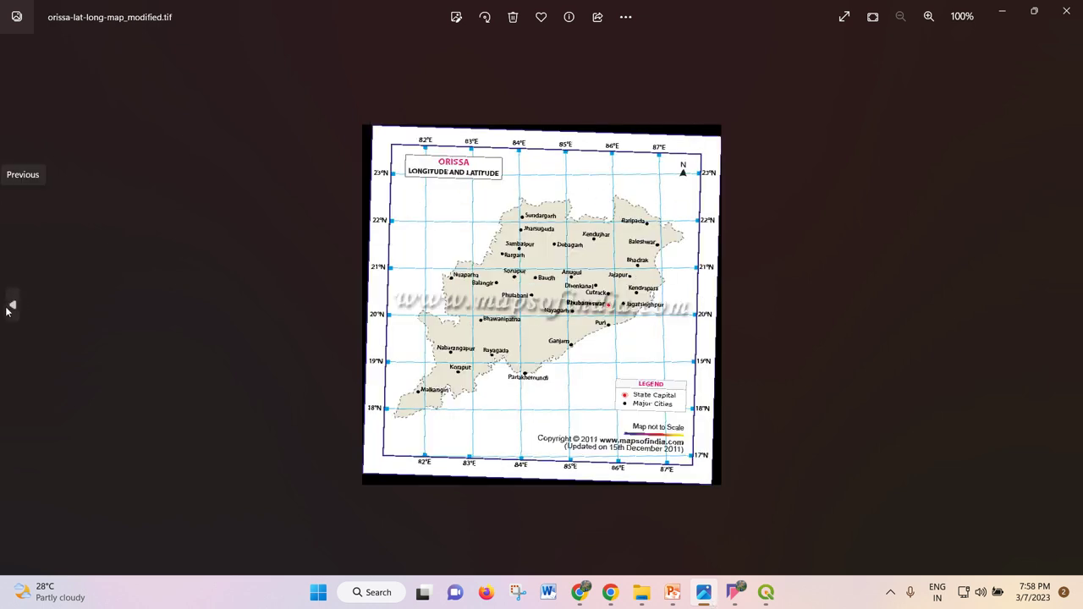
left_click(12, 304)
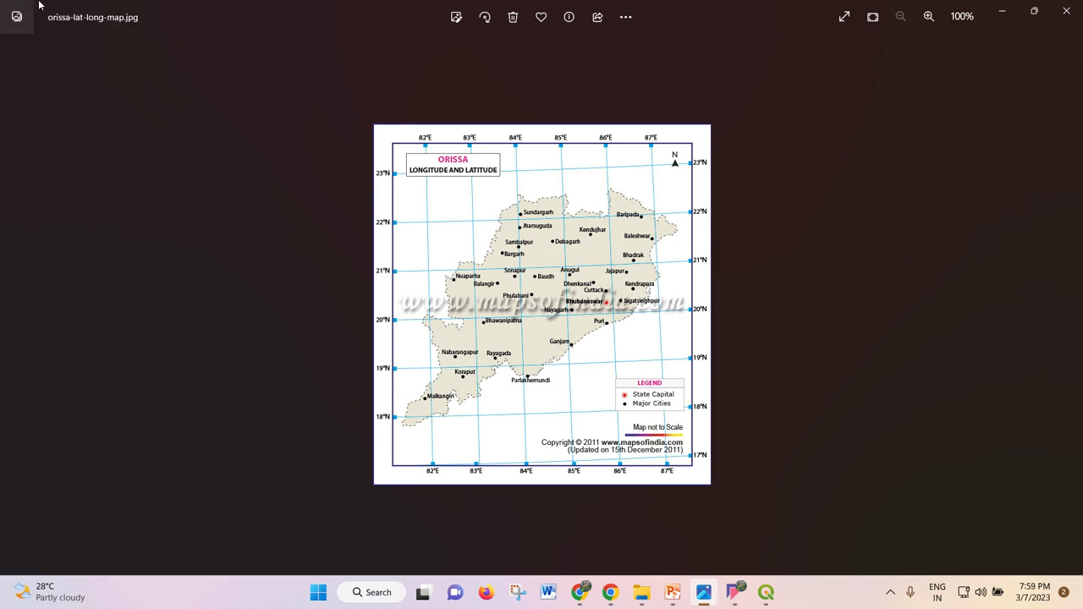
left_click(1068, 305)
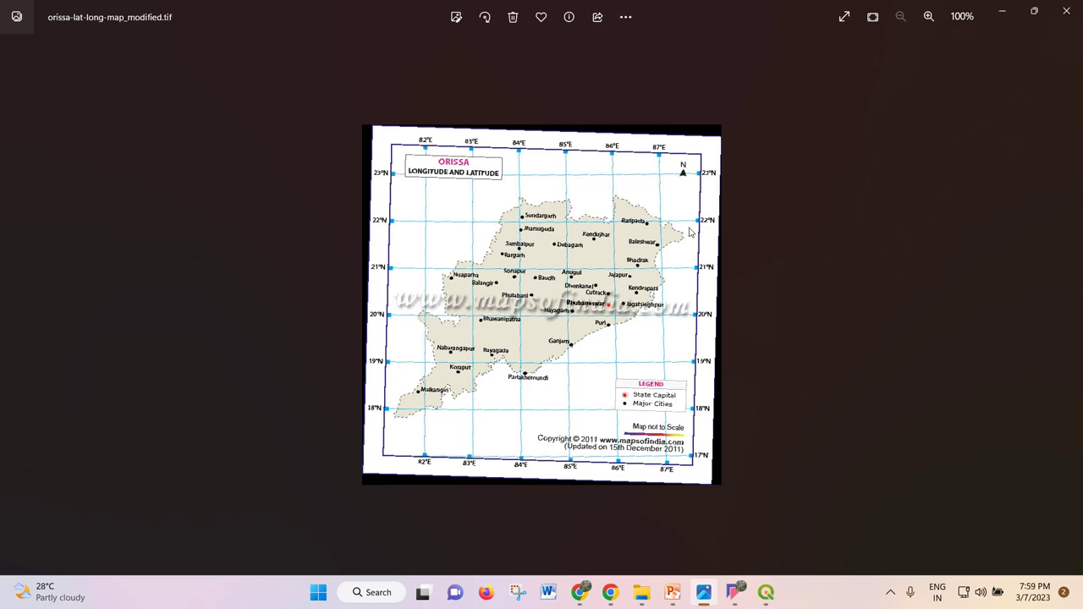
scroll(523, 255, "up", 1)
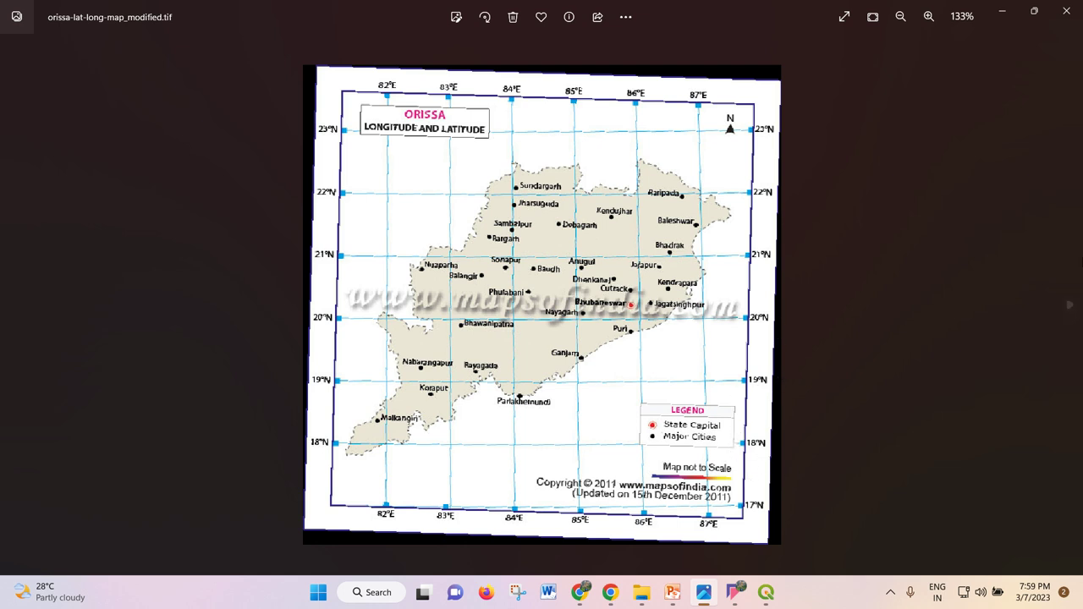
left_click(1001, 14)
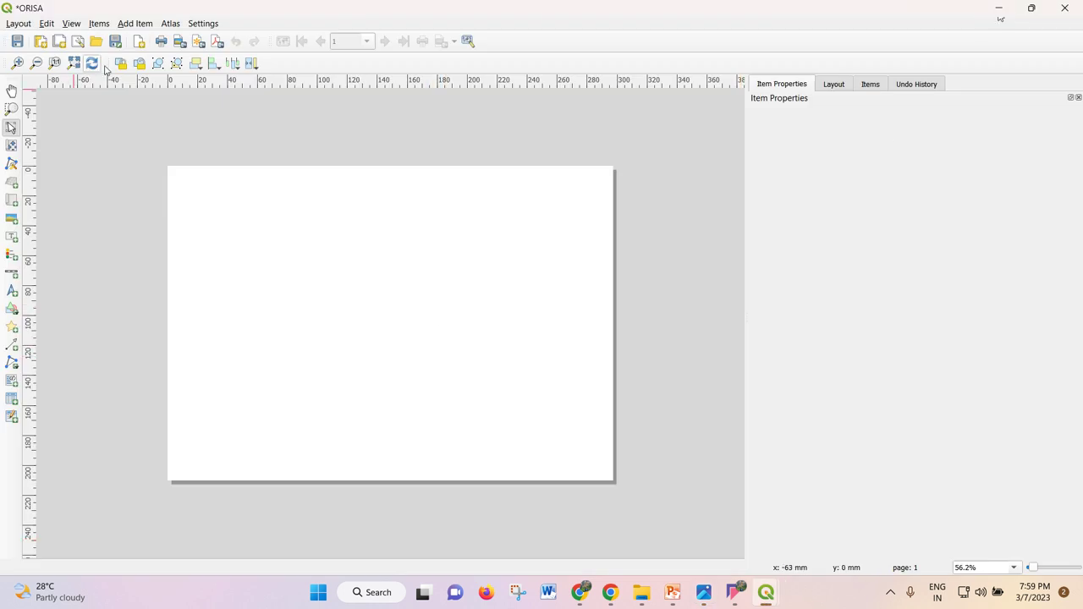
left_click(146, 23)
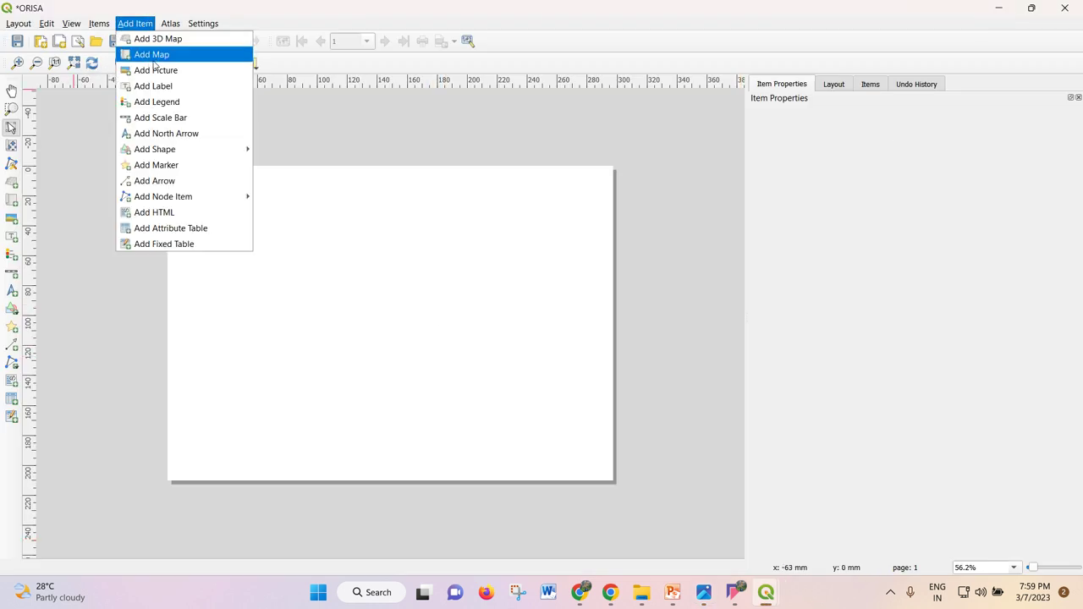
left_click(135, 23)
left_click(18, 23)
mouse_move(217, 29)
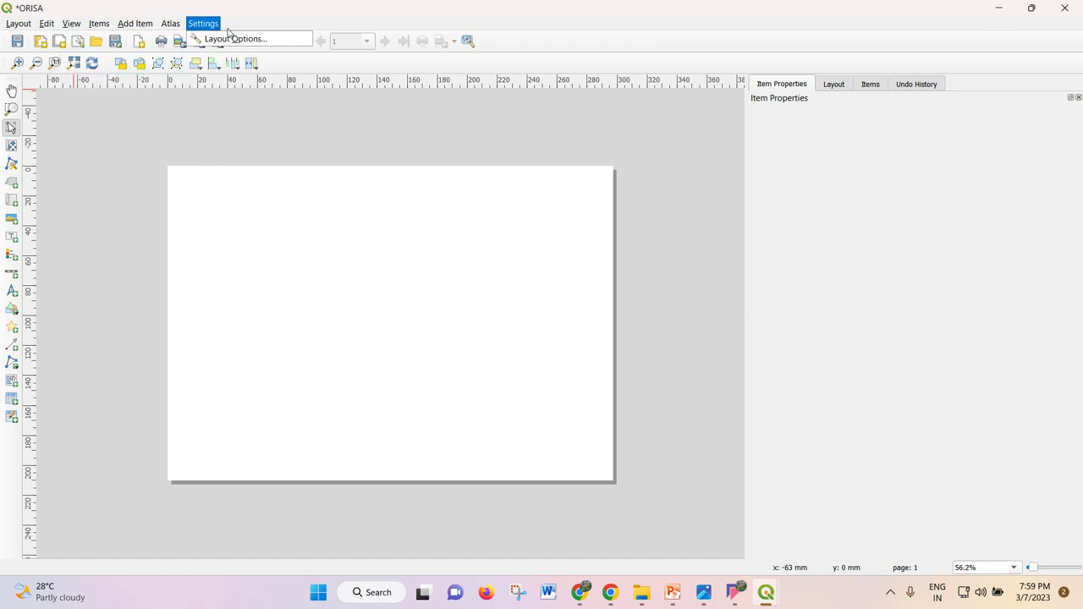
left_click(17, 24)
left_click(17, 24)
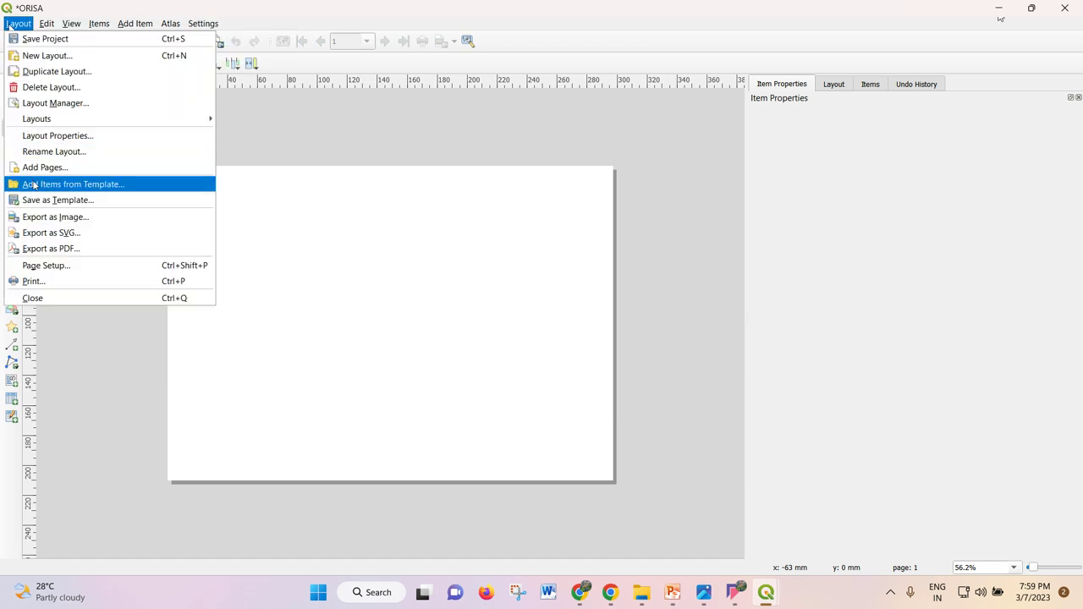
mouse_move(47, 22)
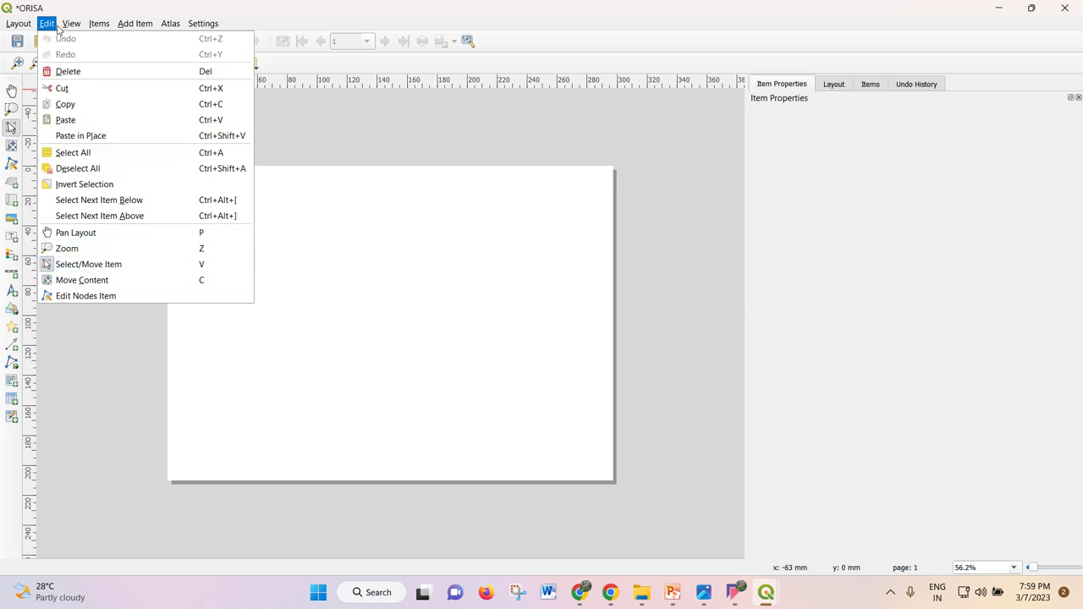
mouse_move(97, 26)
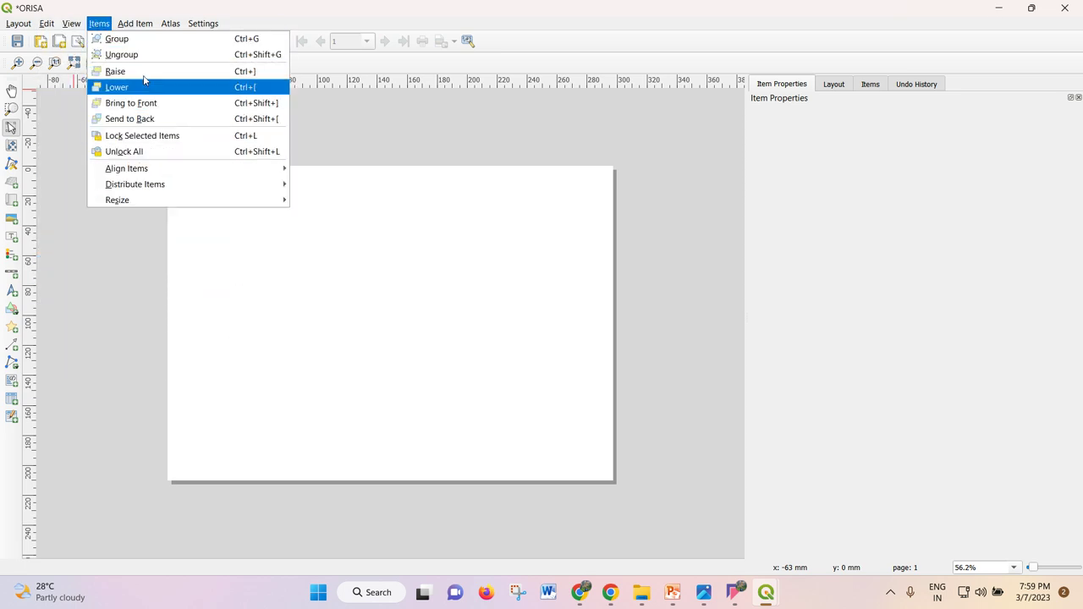
- Add a map item covering nearly the whole layout page
mouse_move(149, 28)
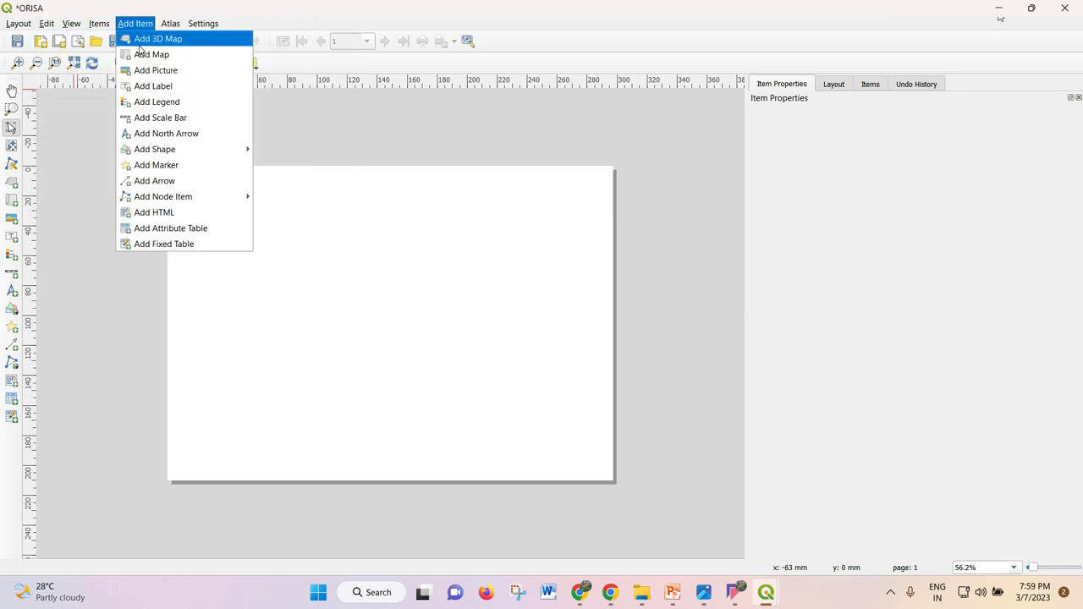
left_click(142, 54)
mouse_move(177, 175)
left_mouse_down()
mouse_move(287, 276)
mouse_move(518, 392)
mouse_move(598, 475)
left_mouse_up()
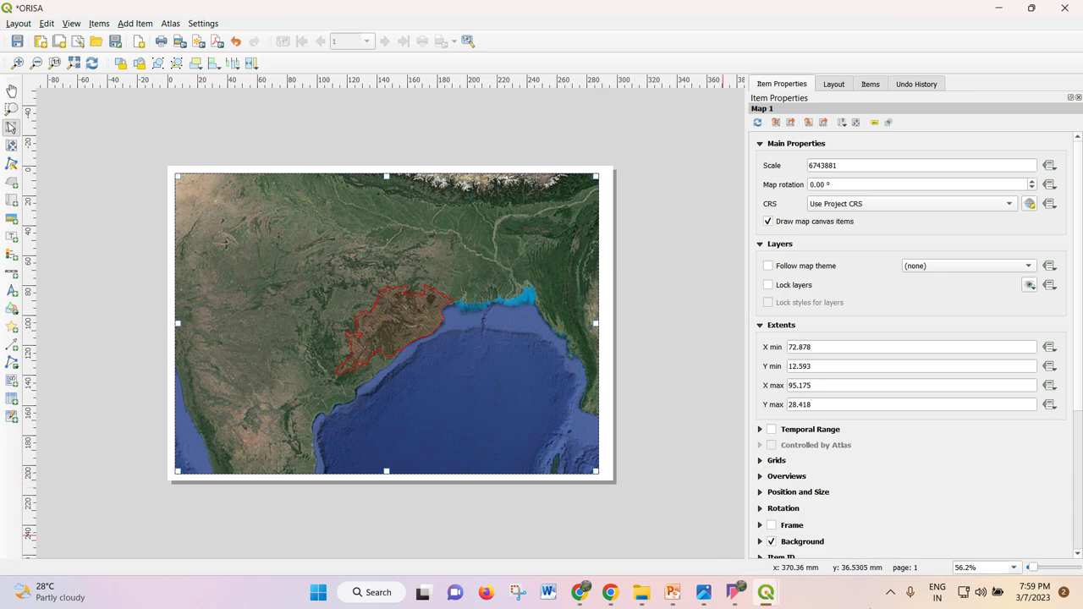
- Enlarge the content inside the layout's map item around Odisha to a scale of about 1:3368725 with Move item content
mouse_move(735, 592)
left_click(728, 559)
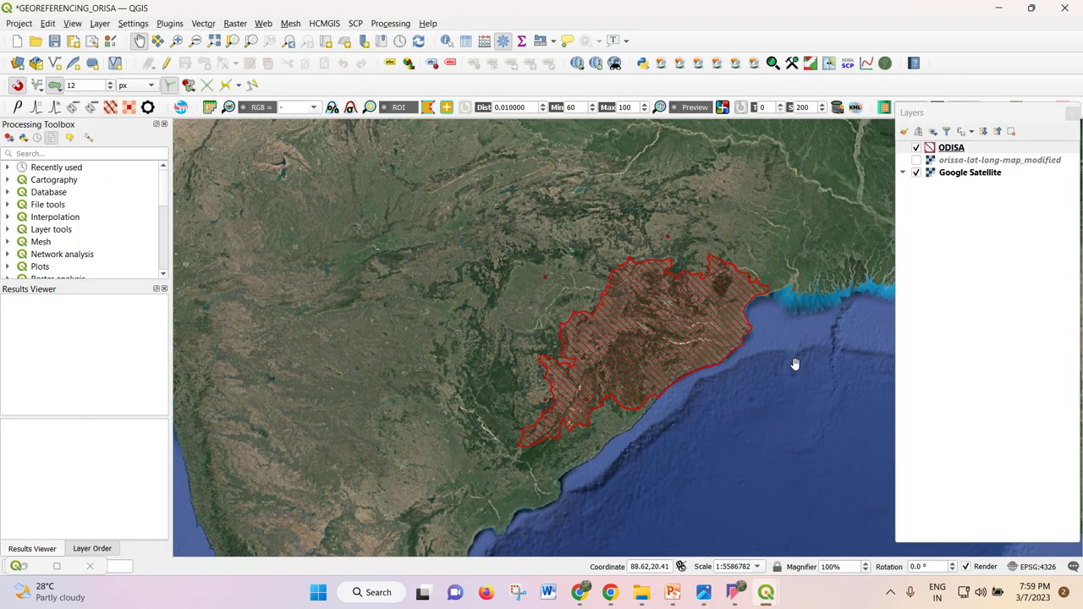
mouse_move(782, 586)
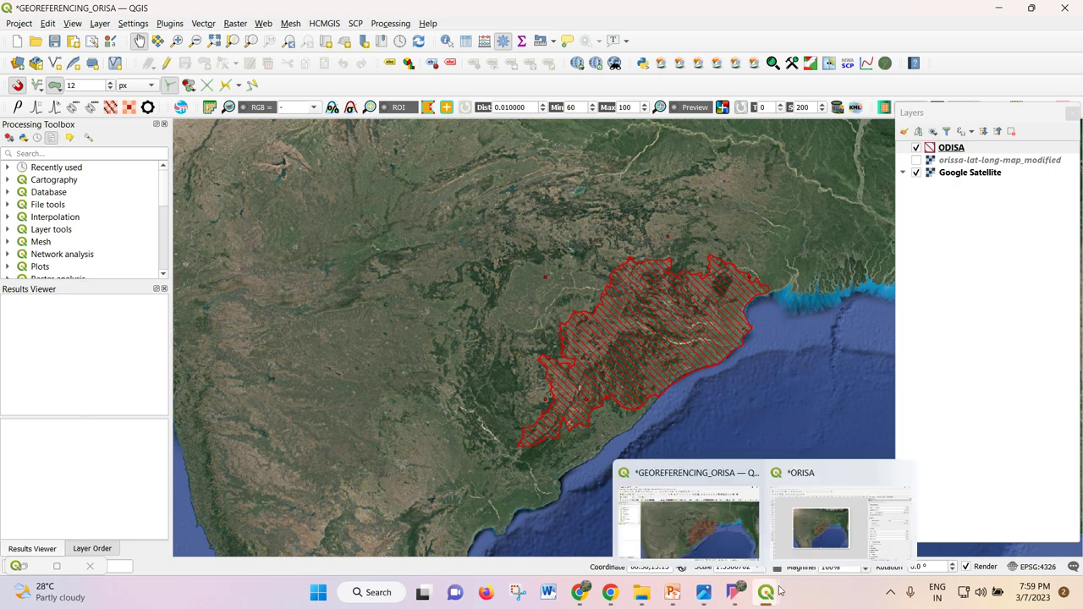
left_click(835, 542)
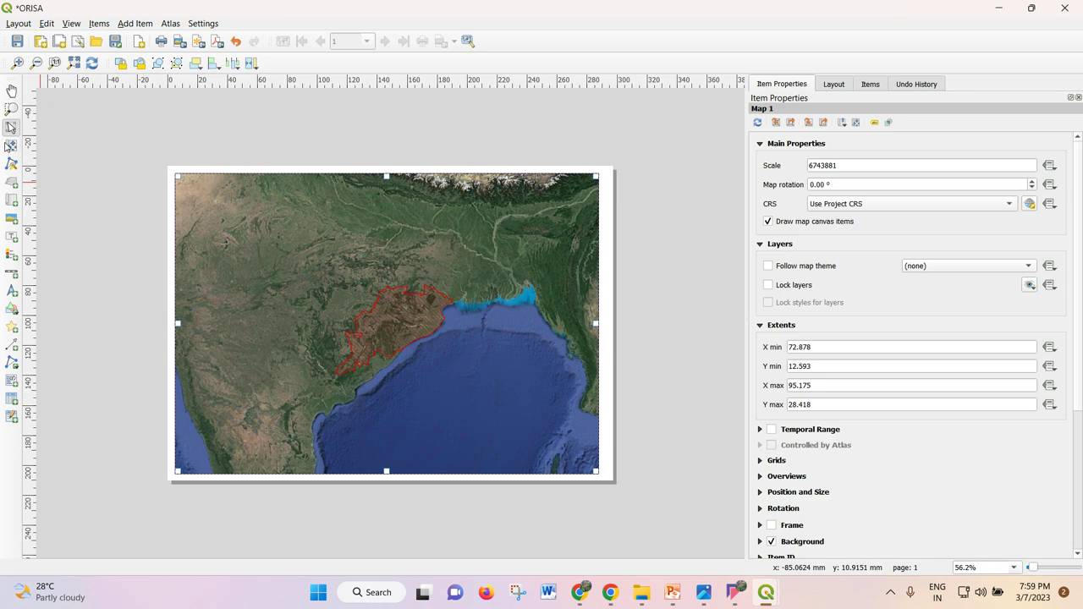
left_click(11, 146)
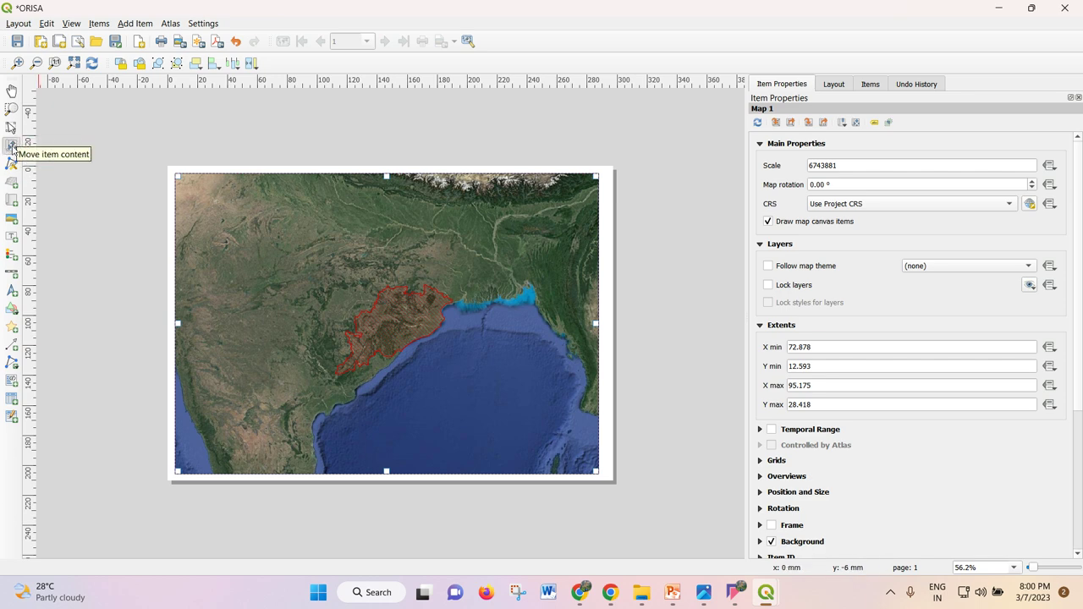
scroll(400, 320, "up", 1)
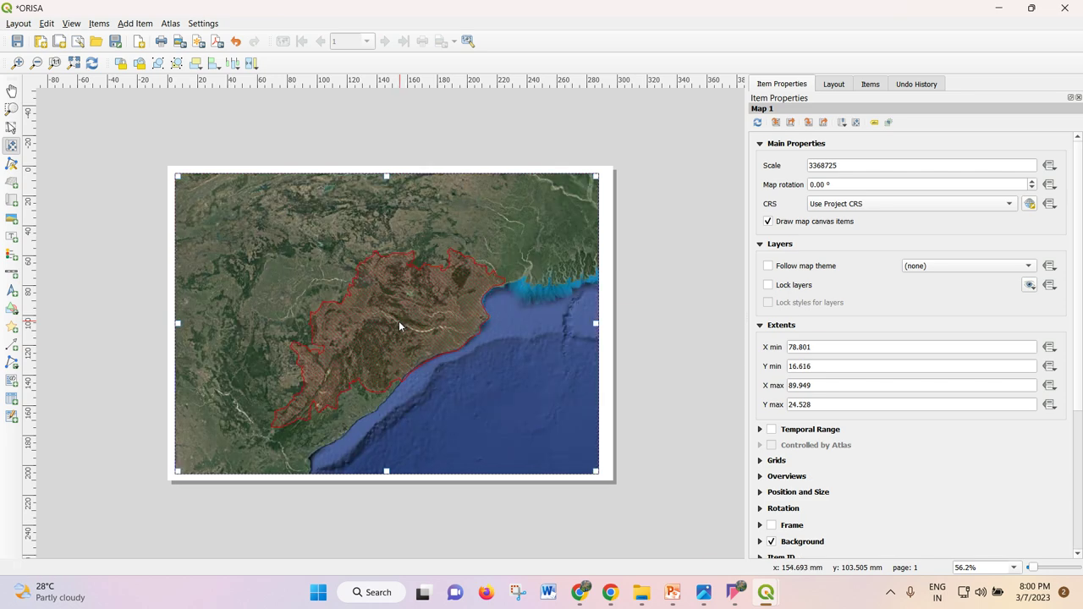
left_click(397, 323)
- Hide the Google Satellite layer in the main project window and shift the layout map's content slightly to redraw it
mouse_move(766, 593)
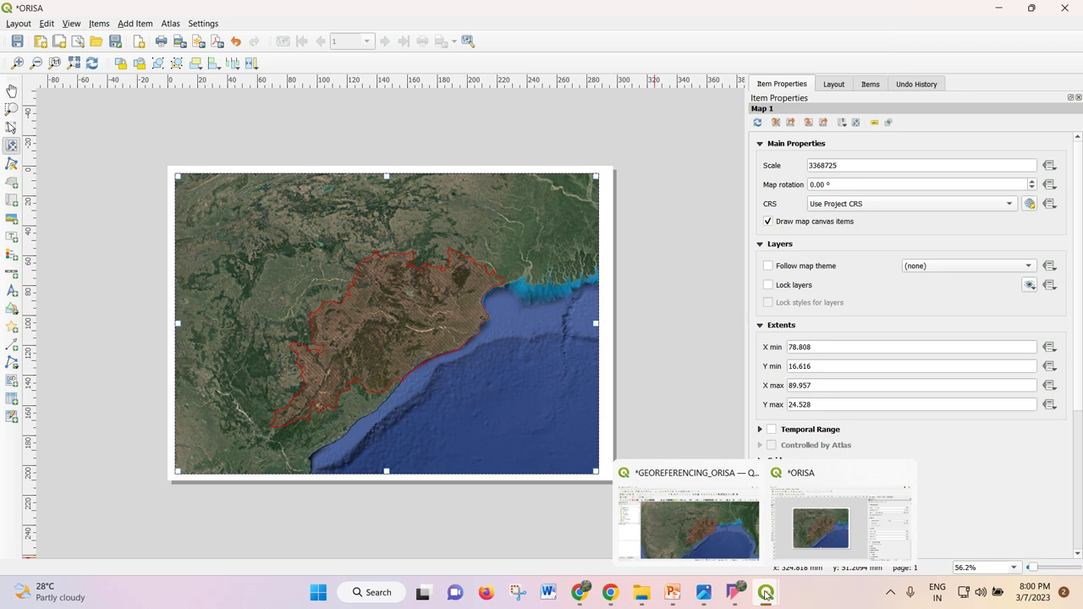
left_click(724, 542)
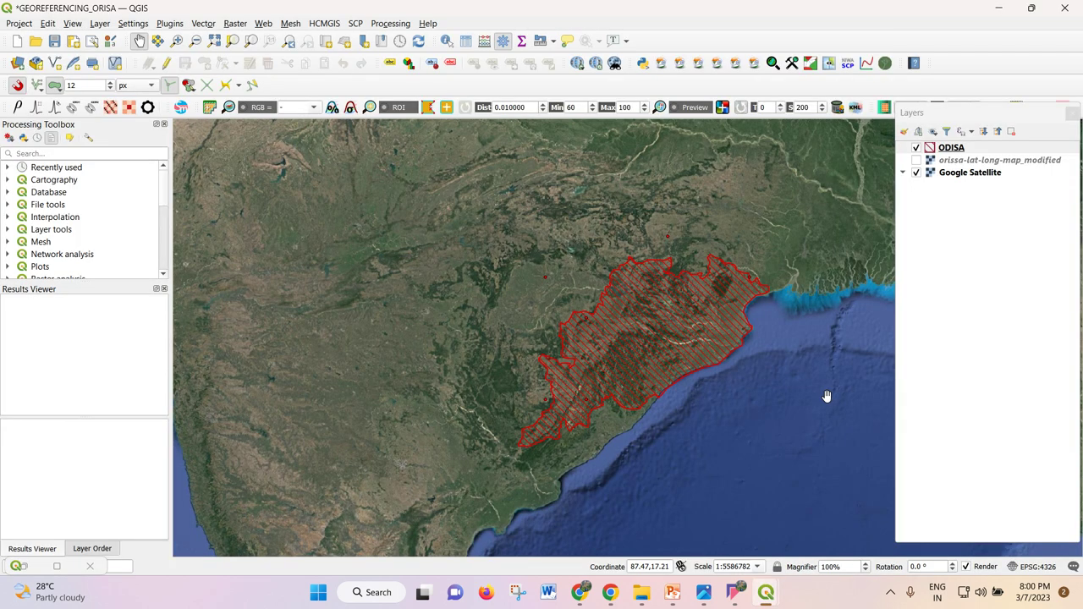
left_click(916, 174)
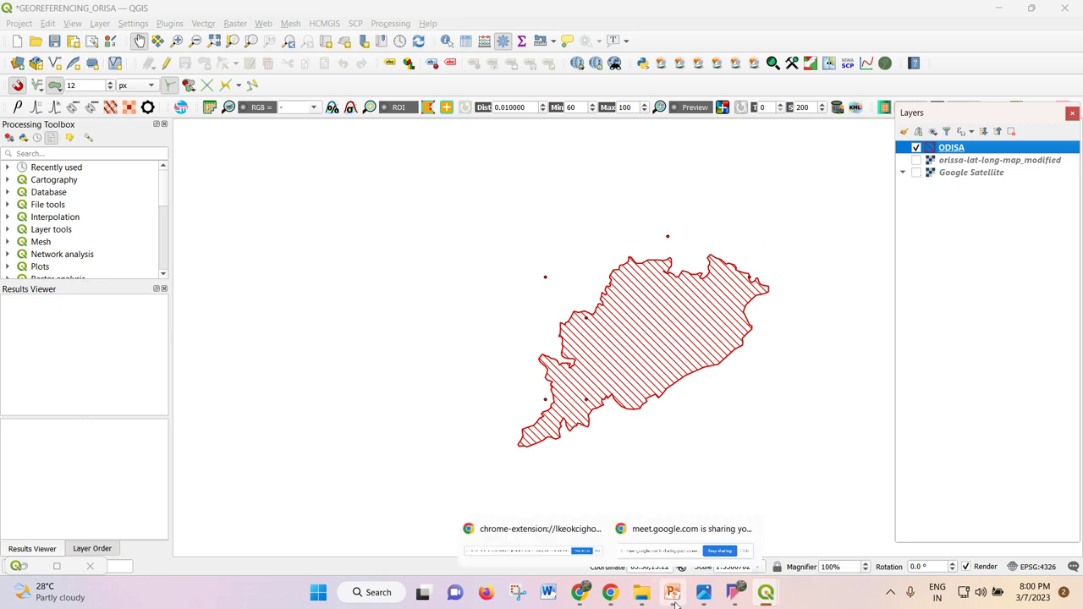
mouse_move(766, 592)
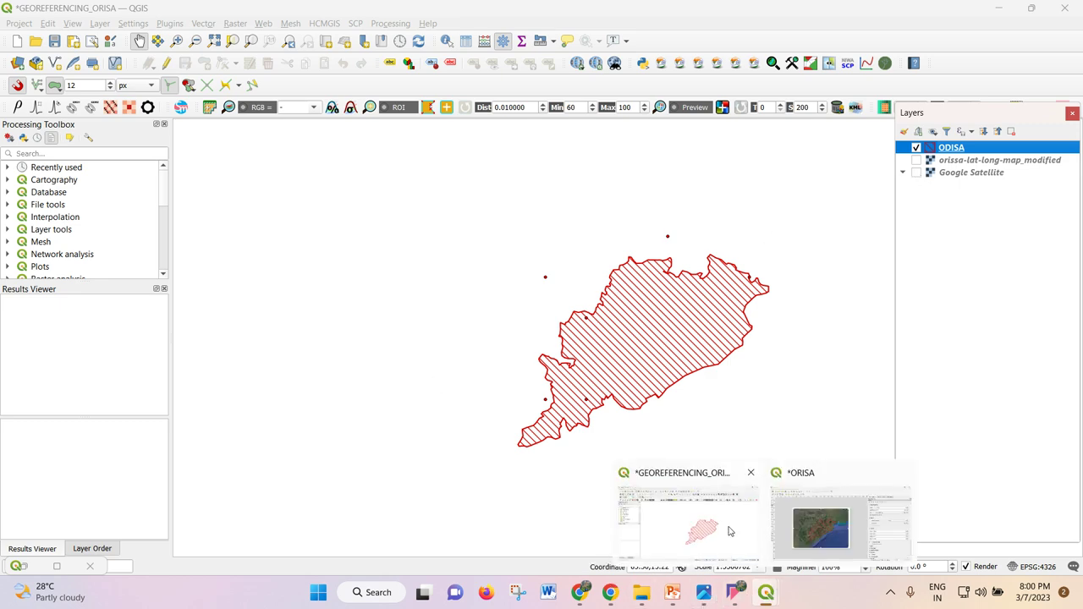
left_click(835, 522)
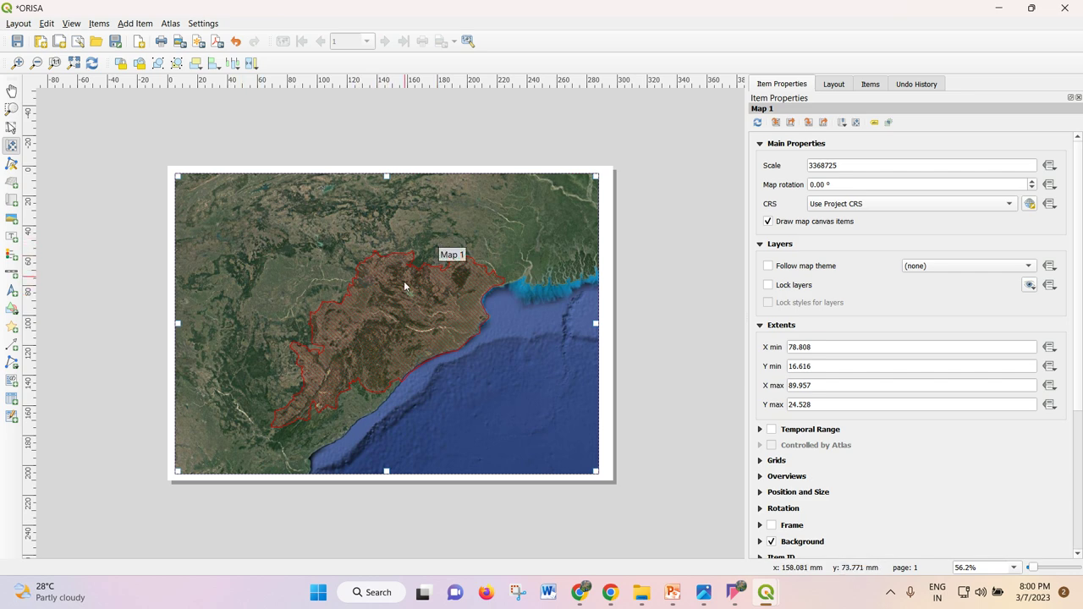
left_click_drag(262, 245, 260, 248)
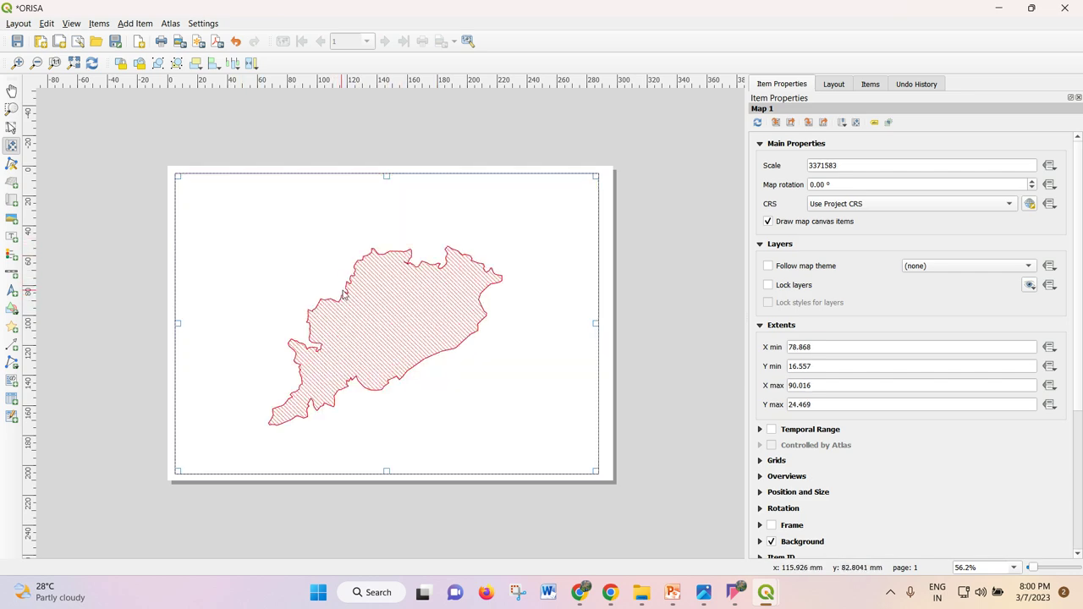
scroll(385, 342, "up", 1)
scroll(392, 345, "down", 1)
scroll(415, 378, "up", 1)
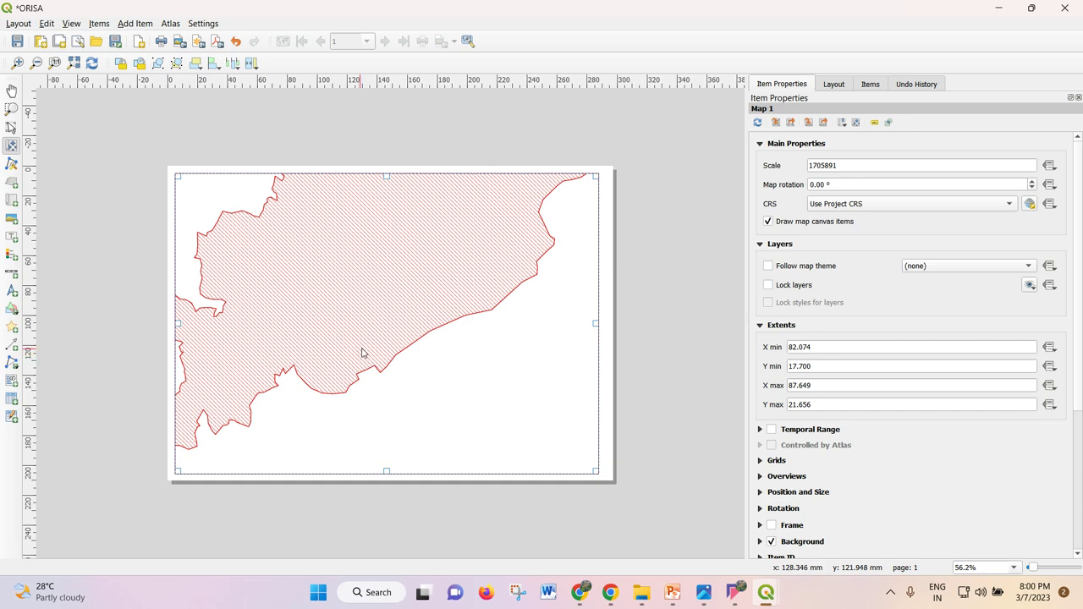
scroll(376, 354, "down", 1)
- Switch to the image viewer, look over the georeferenced and original Orissa map images, and return to the print layout
left_click(709, 594)
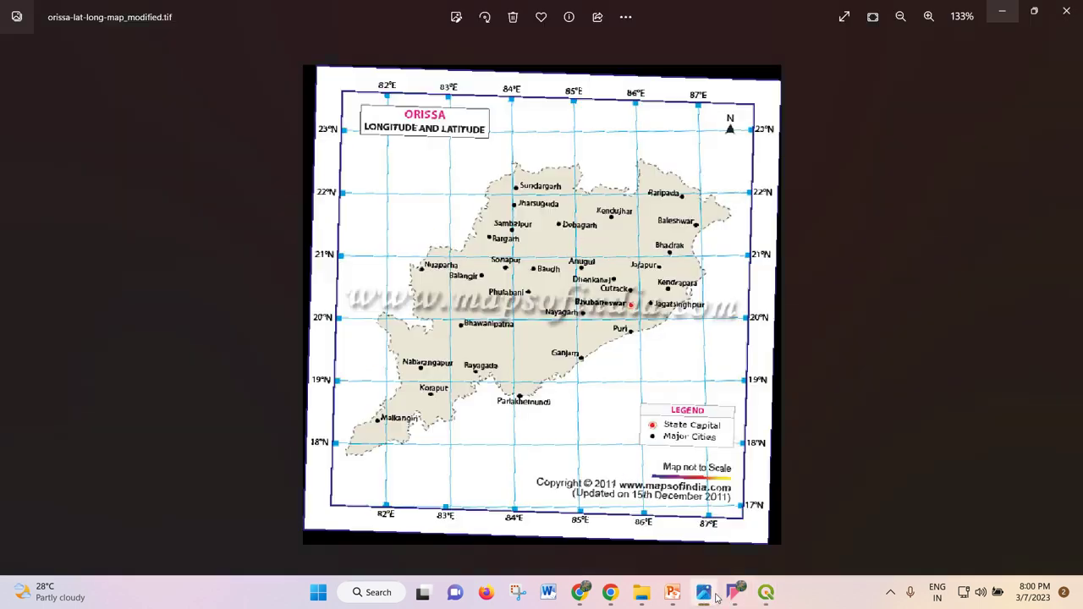
left_click(11, 308)
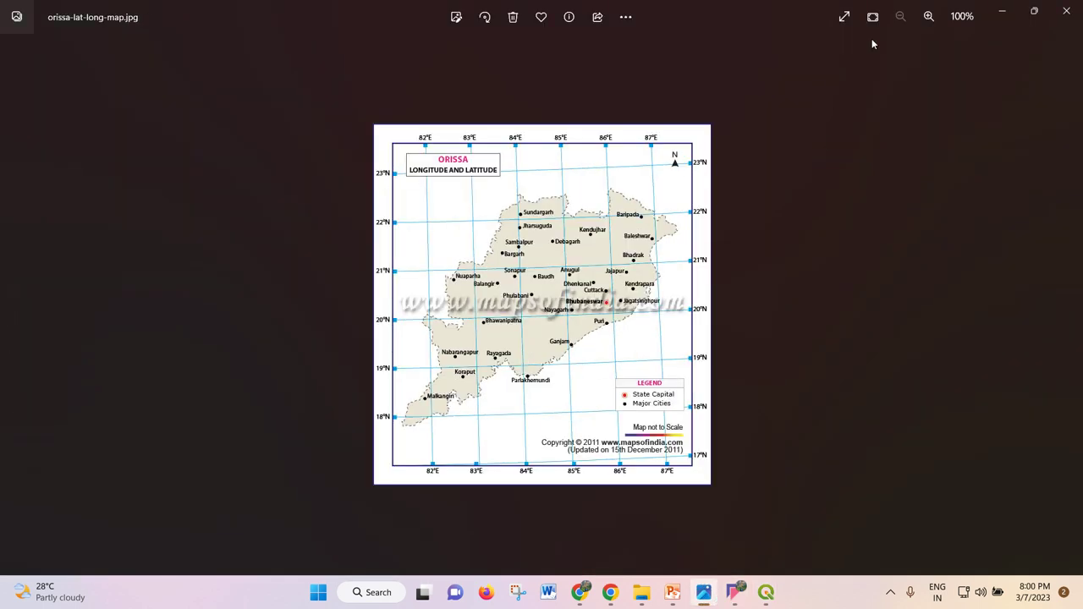
left_click(1006, 11)
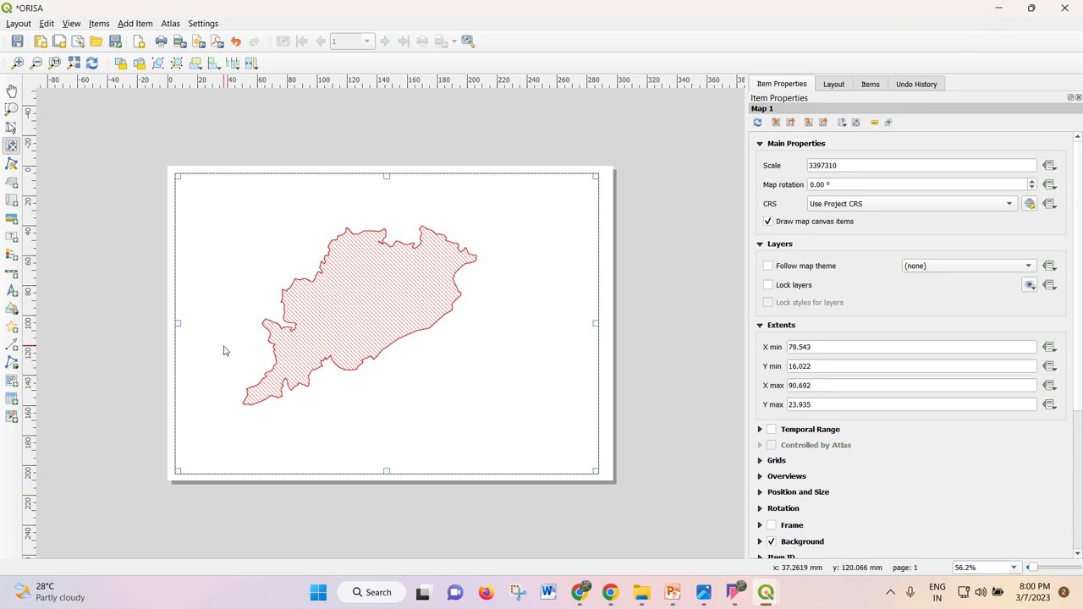
- Shift the layout map's content with Move item content so Odisha sits closer to the page centre
left_click(11, 91)
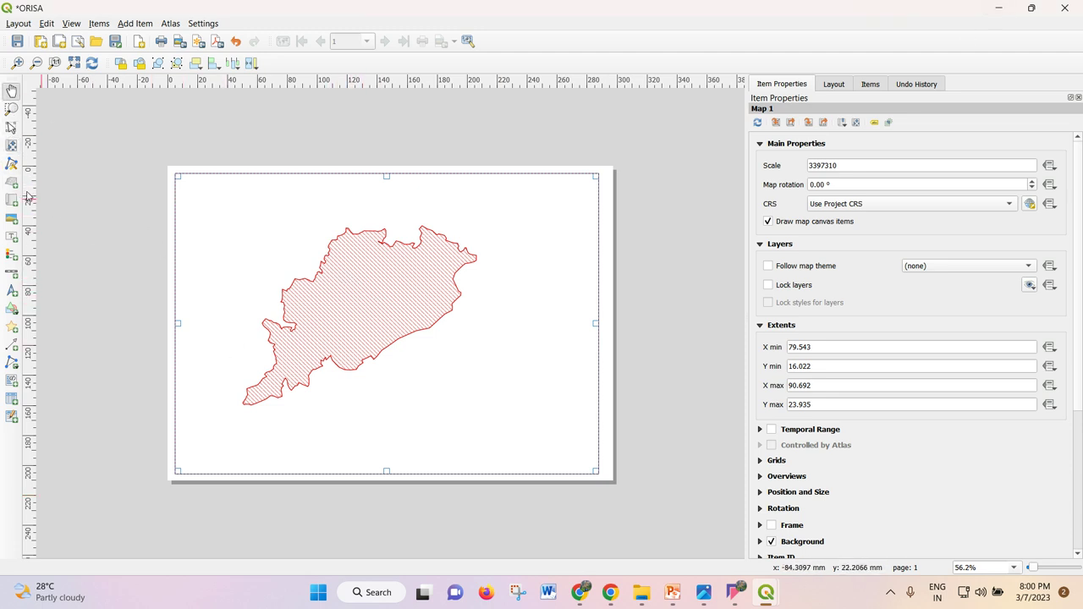
left_click(11, 145)
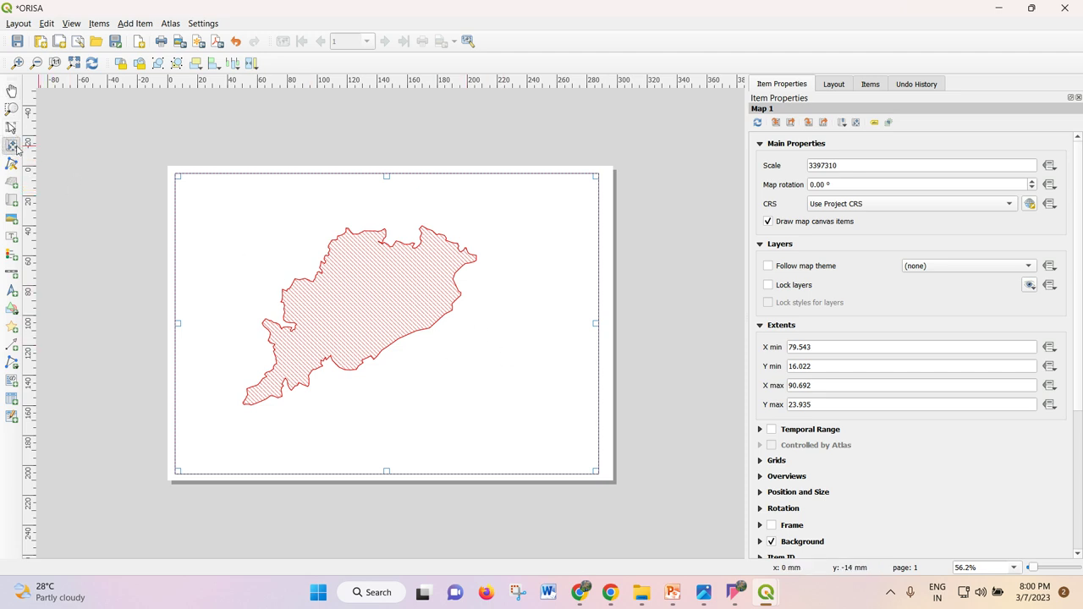
left_click_drag(370, 273, 399, 293)
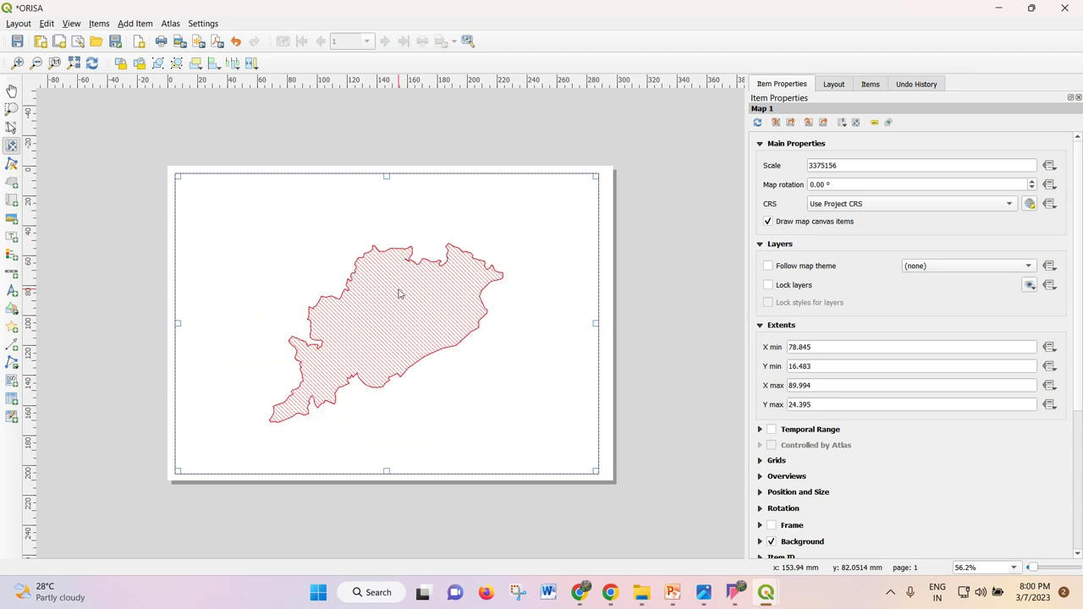
- Move the map item slightly down on the page and raise its lower edge a little
left_click(11, 127)
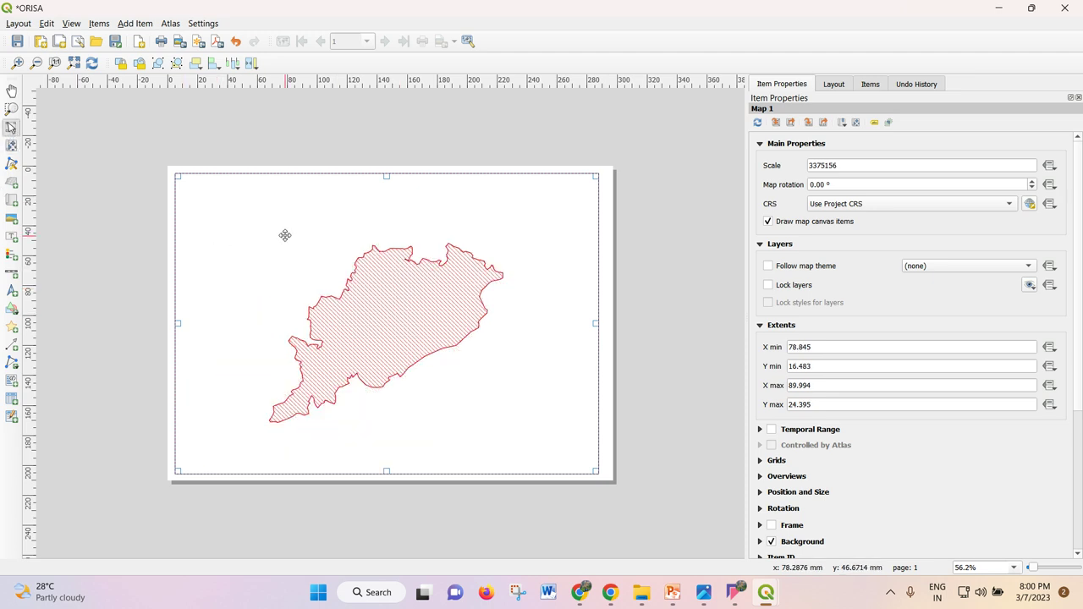
mouse_move(365, 222)
left_mouse_down()
mouse_move(372, 230)
mouse_move(353, 252)
mouse_move(365, 225)
left_mouse_up()
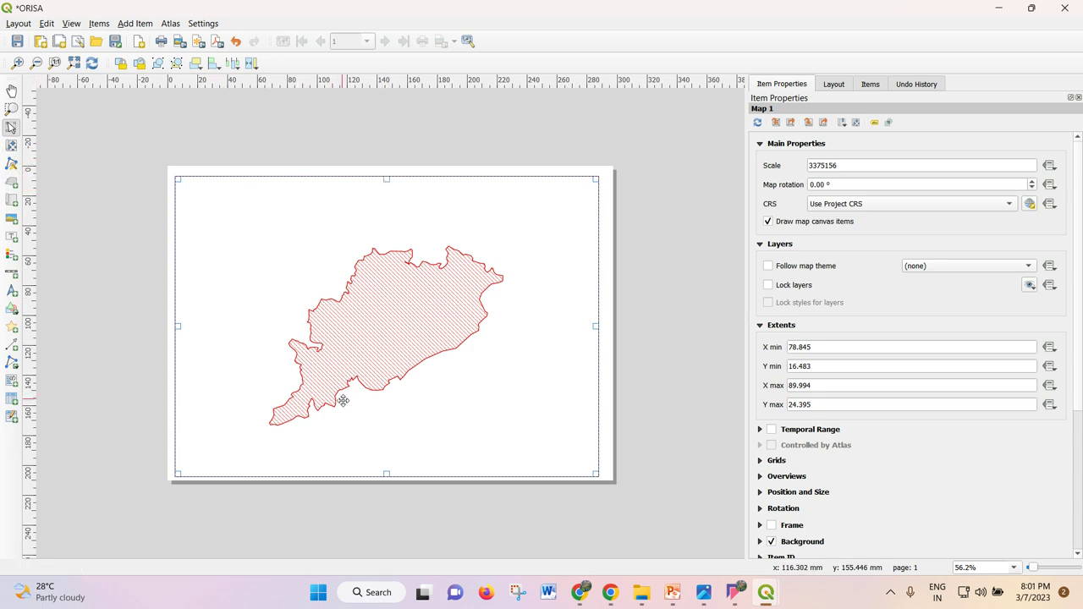
left_click_drag(383, 474, 385, 471)
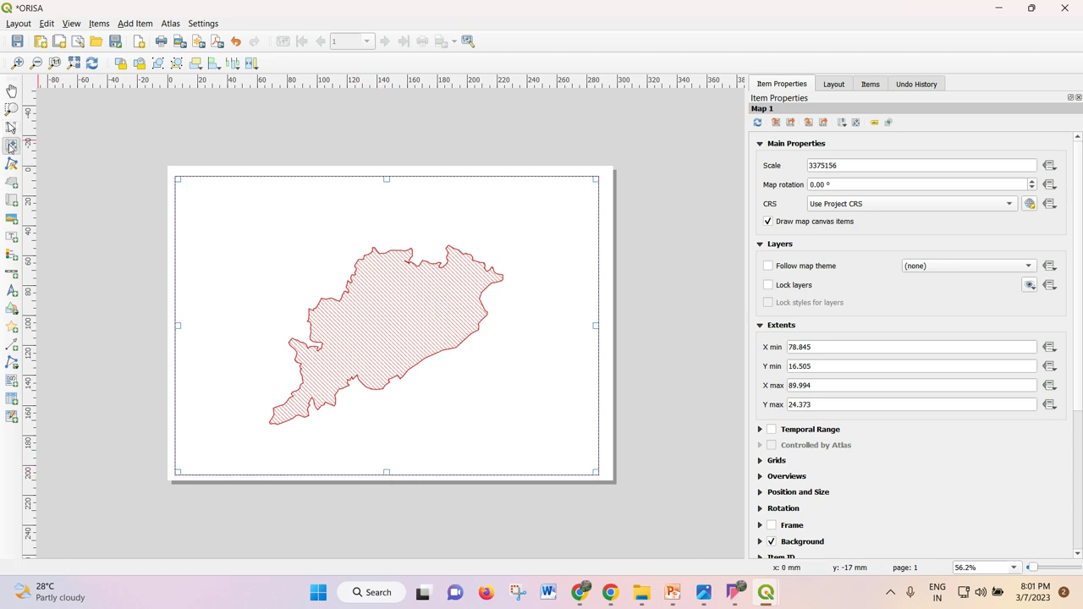
- Reposition the map item's content up and to the right at a scale of about 1:3397310
scroll(375, 338, "up", 1)
scroll(375, 339, "down", 1)
left_click_drag(375, 339, 392, 322)
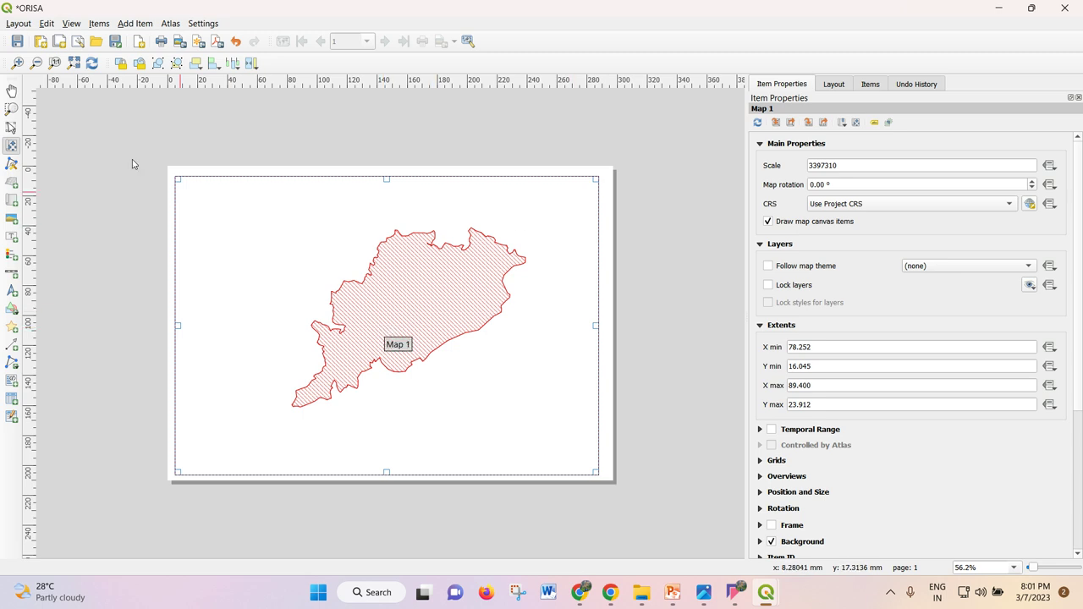
- Add a scale bar in kilometres for Map 1 and move it to the page's lower-right area
left_click(134, 22)
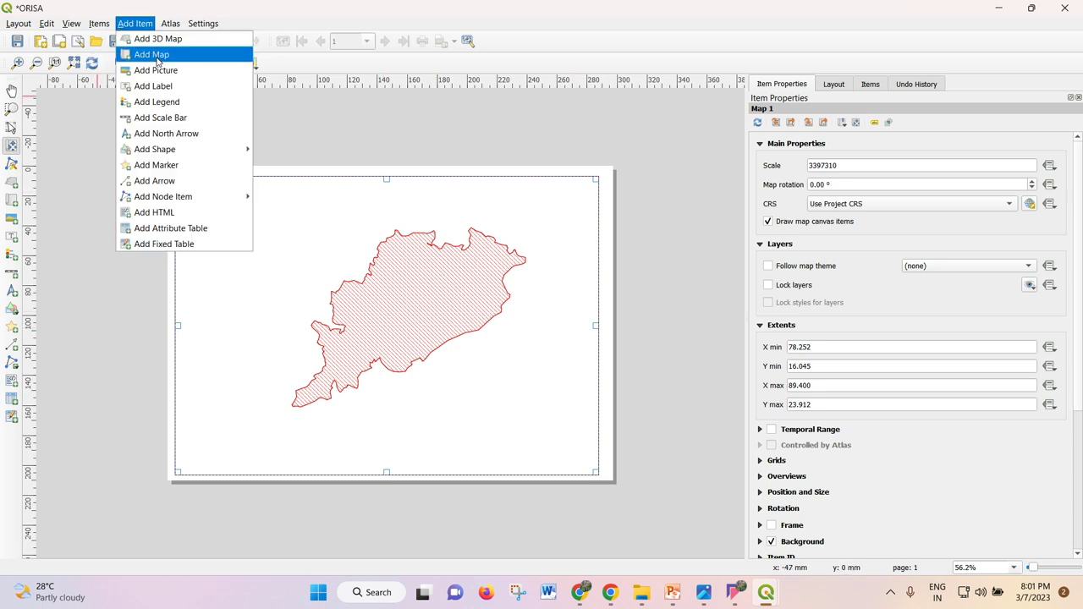
left_click(191, 118)
left_click_drag(420, 435, 570, 464)
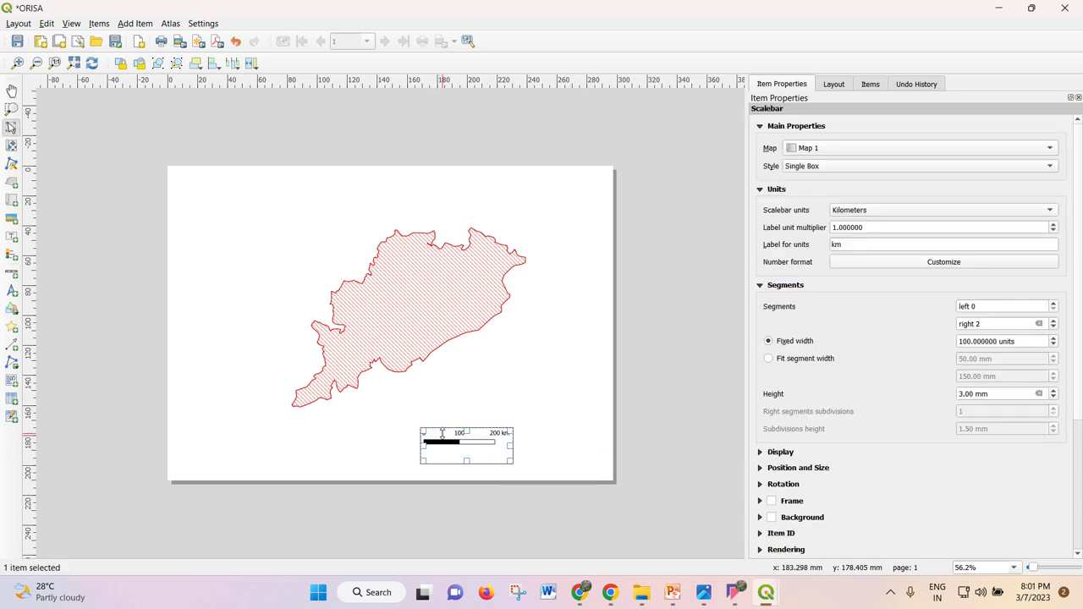
left_click_drag(441, 435, 526, 437)
left_click(639, 419)
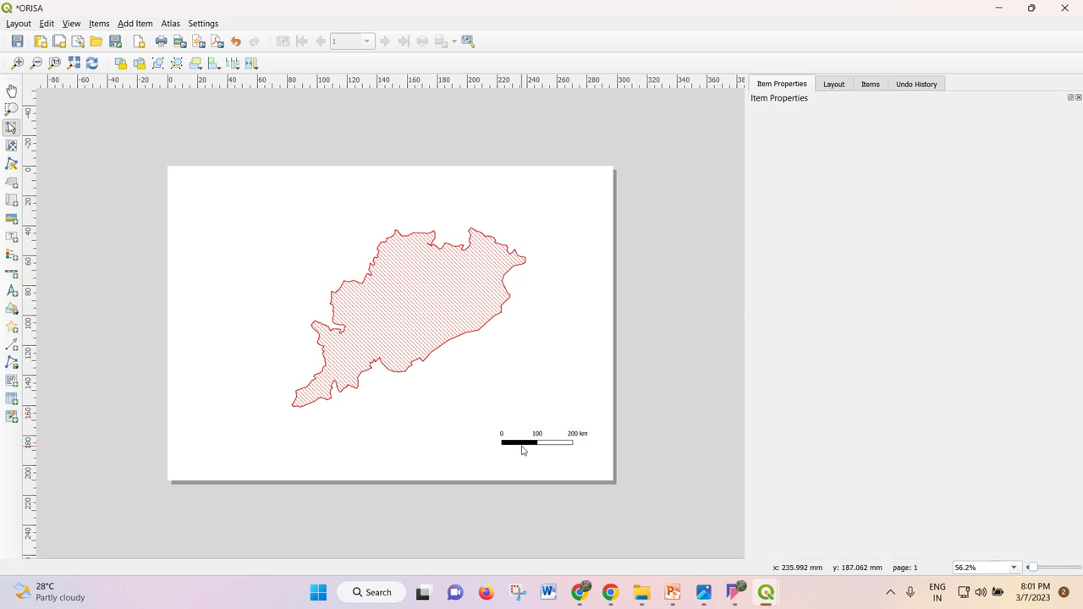
- Add a north arrow in the upper-right corner of the layout page
left_click(136, 24)
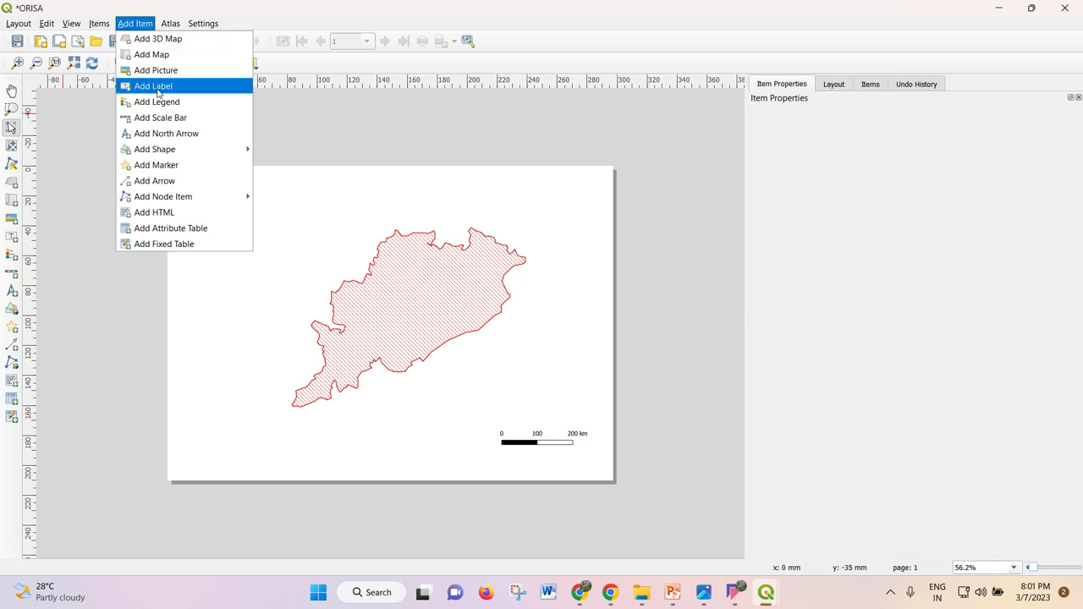
left_click(191, 136)
left_click_drag(545, 177, 581, 212)
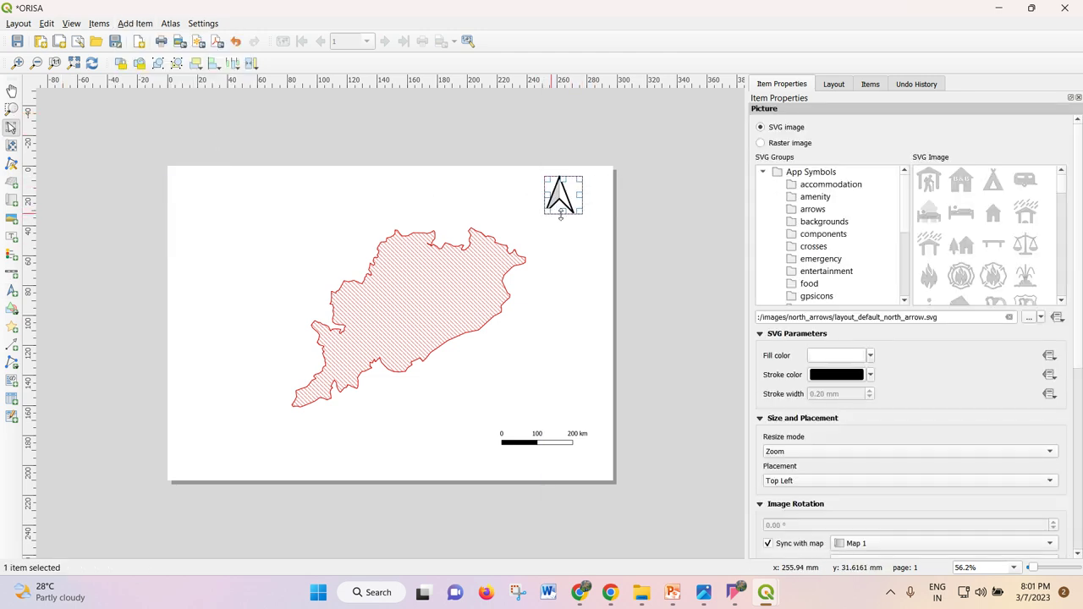
- Try several SVG symbols for the north arrow and set it to NorthArrow_11.svg
scroll(1002, 221, "down", 10)
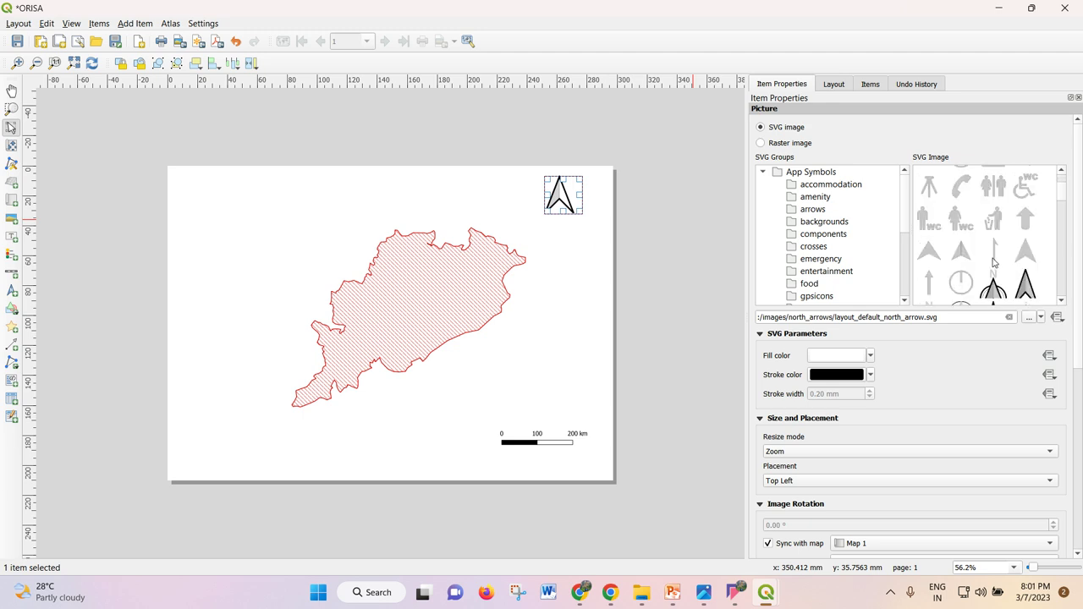
left_click(995, 256)
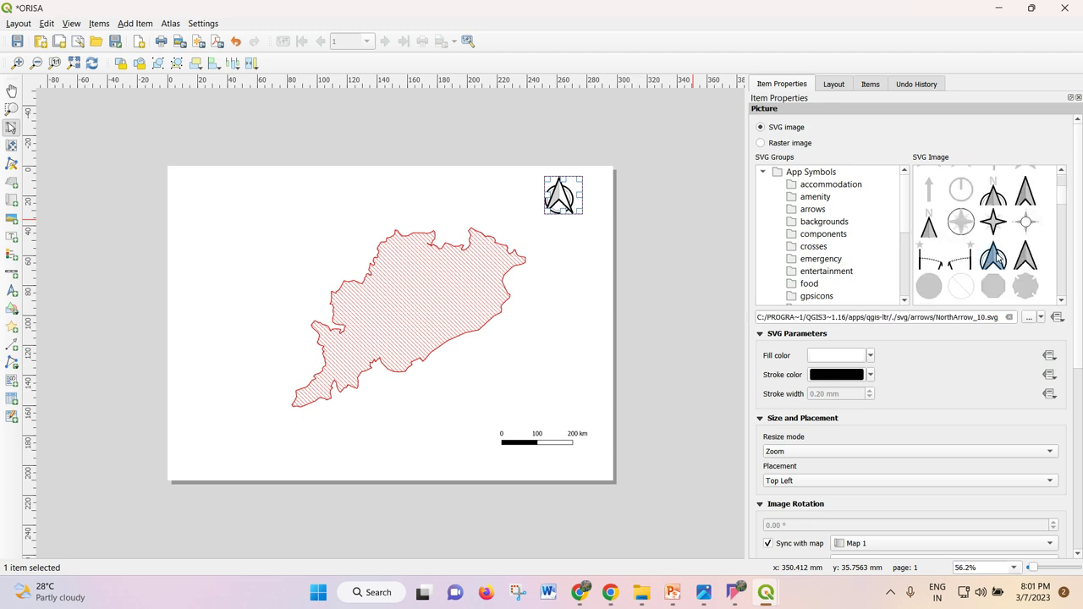
scroll(1008, 262, "down", 5)
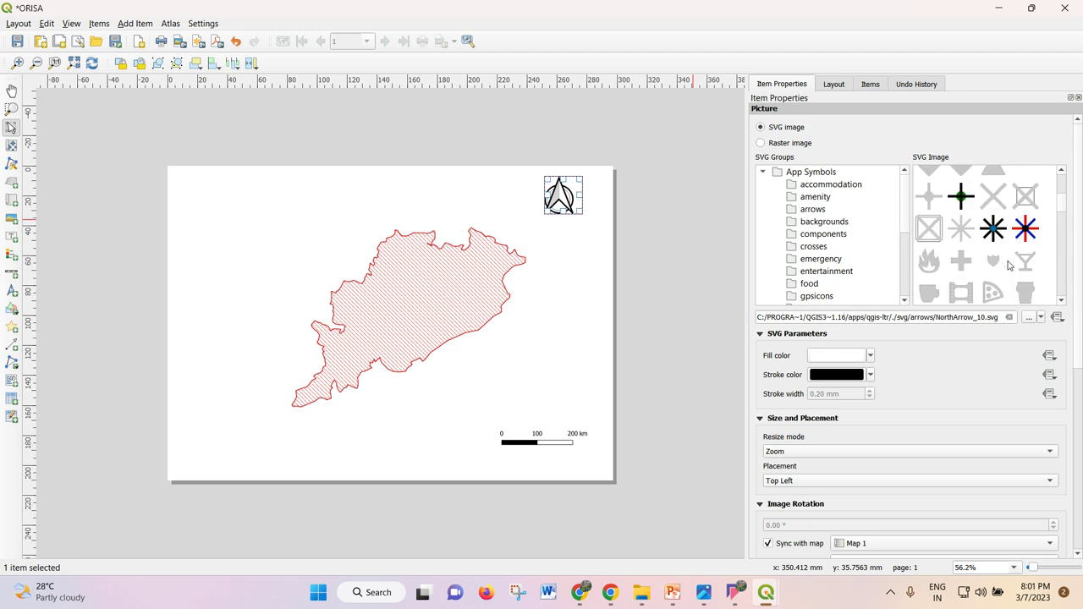
scroll(1009, 266, "up", 5)
left_click(995, 196)
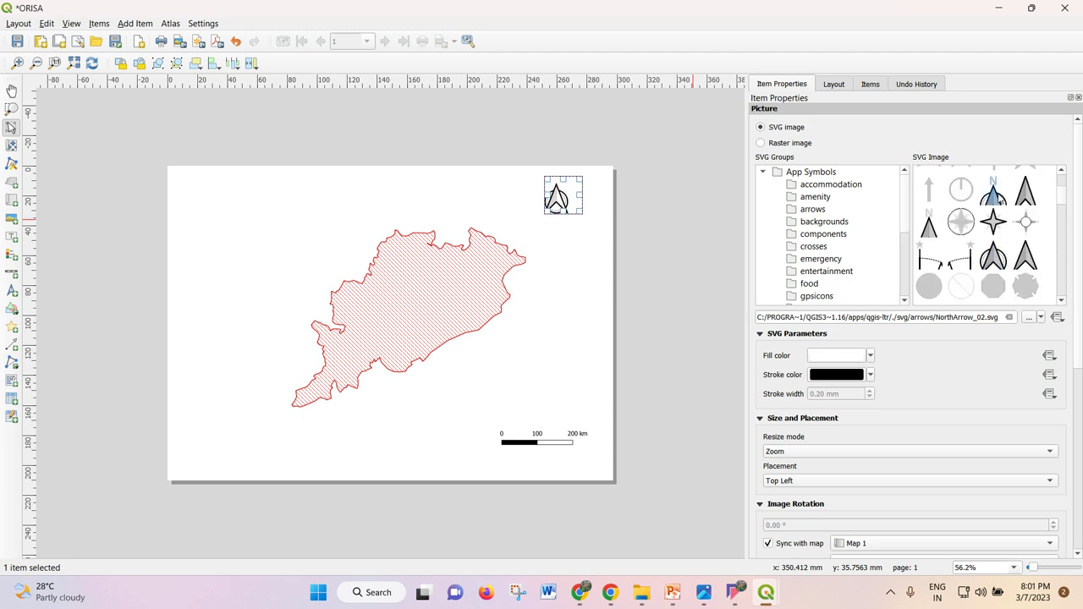
left_click(1023, 206)
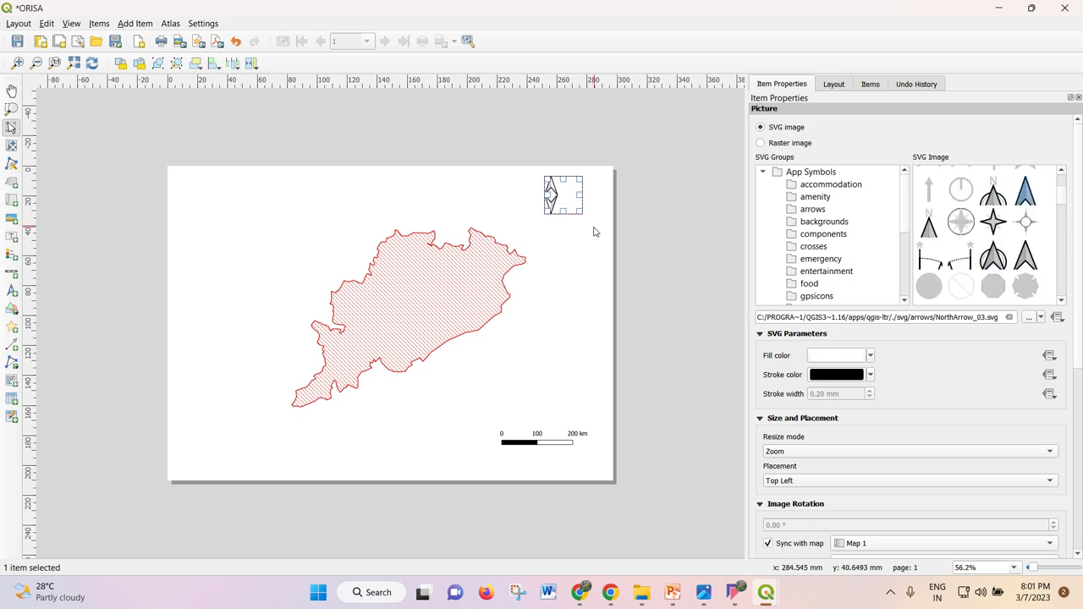
left_click(517, 231)
left_click(550, 202)
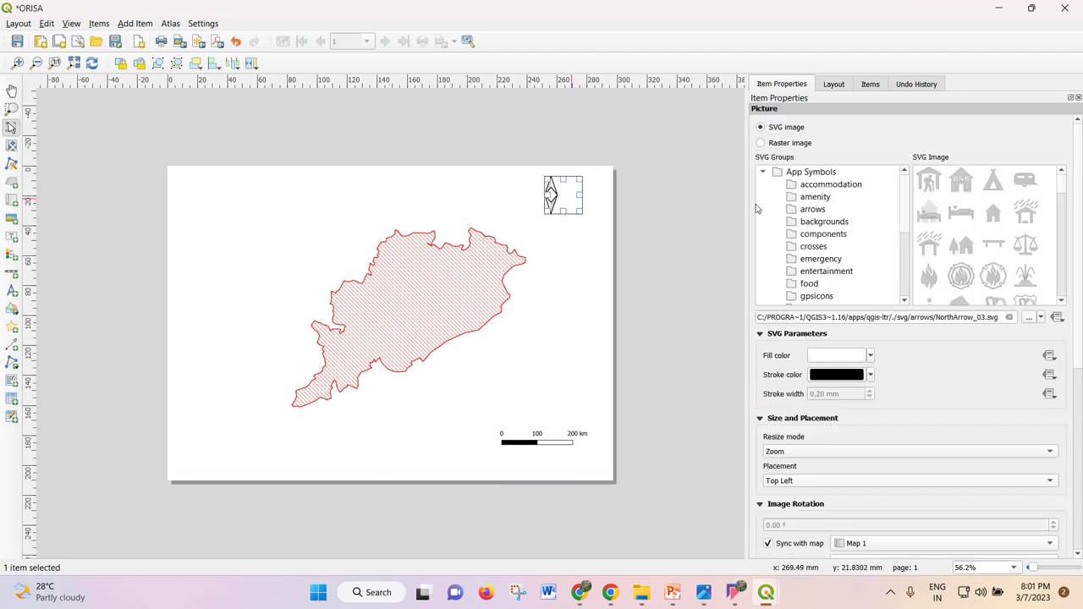
left_click(1026, 258)
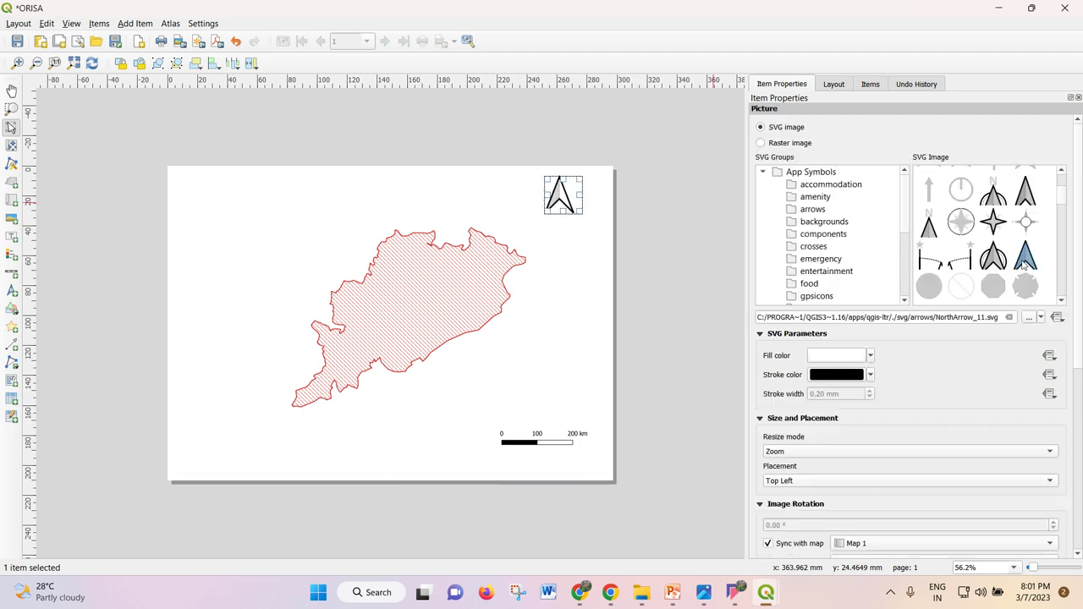
- Shrink the north arrow and move it slightly down and right within the page's upper-right corner
left_click(548, 218)
left_click(548, 206)
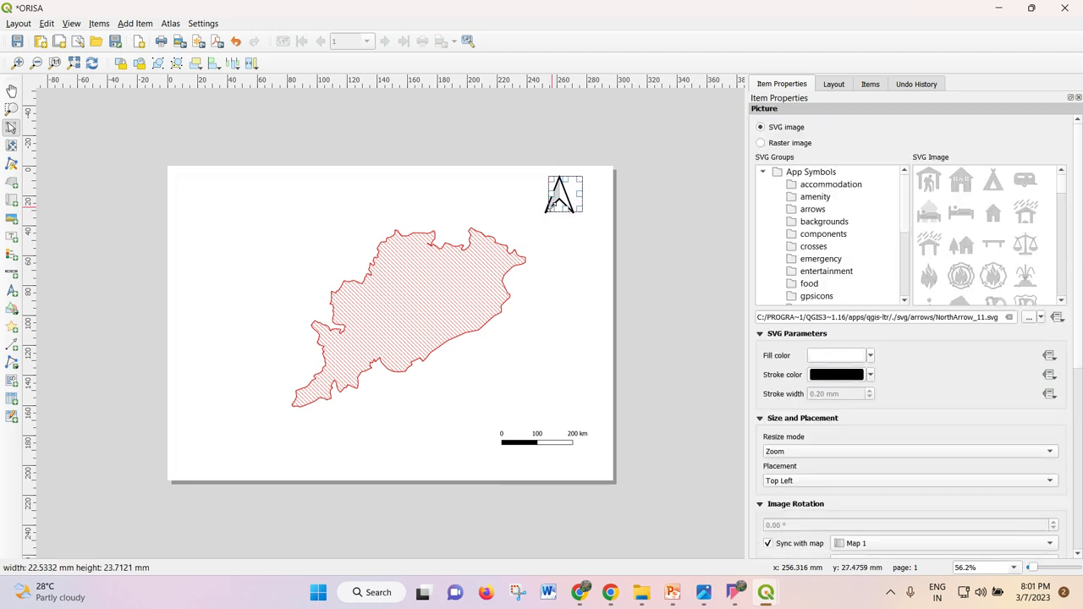
left_click_drag(562, 195, 567, 202)
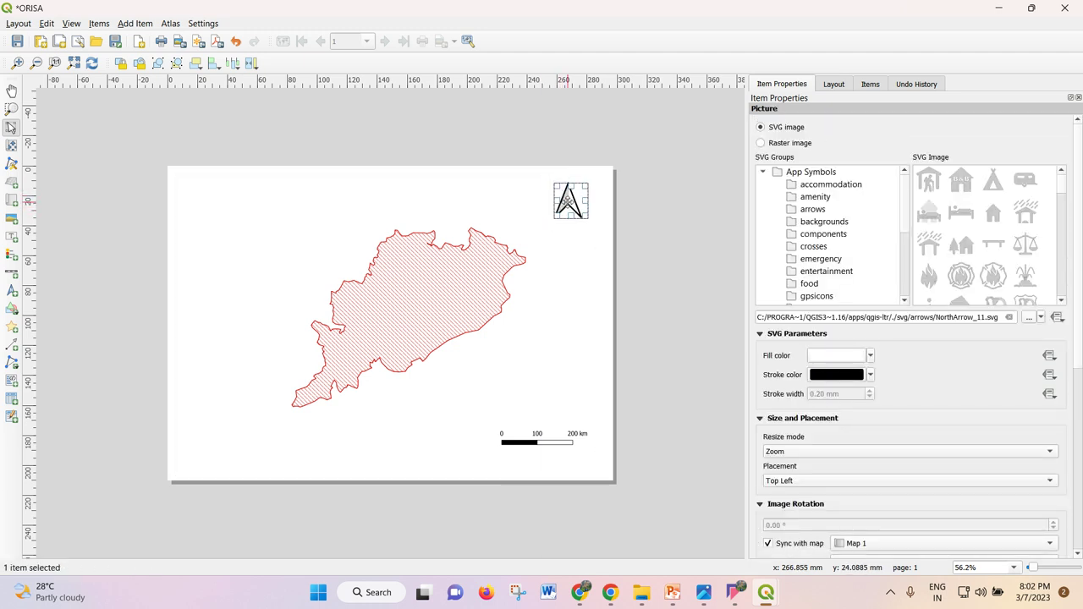
left_click(538, 226)
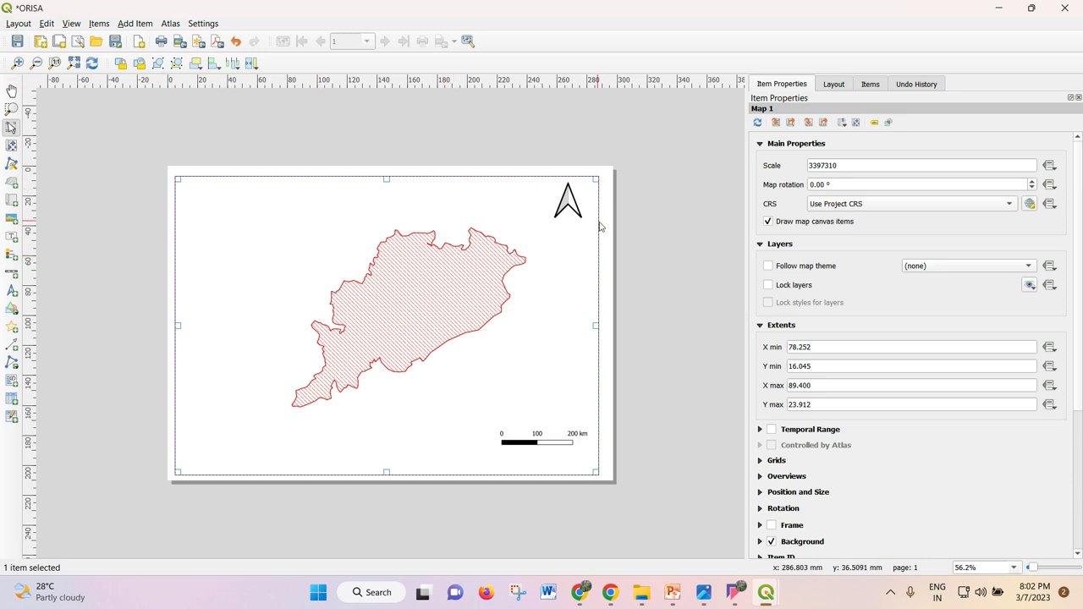
left_click(568, 211)
left_click_drag(553, 218, 565, 213)
left_click(604, 225)
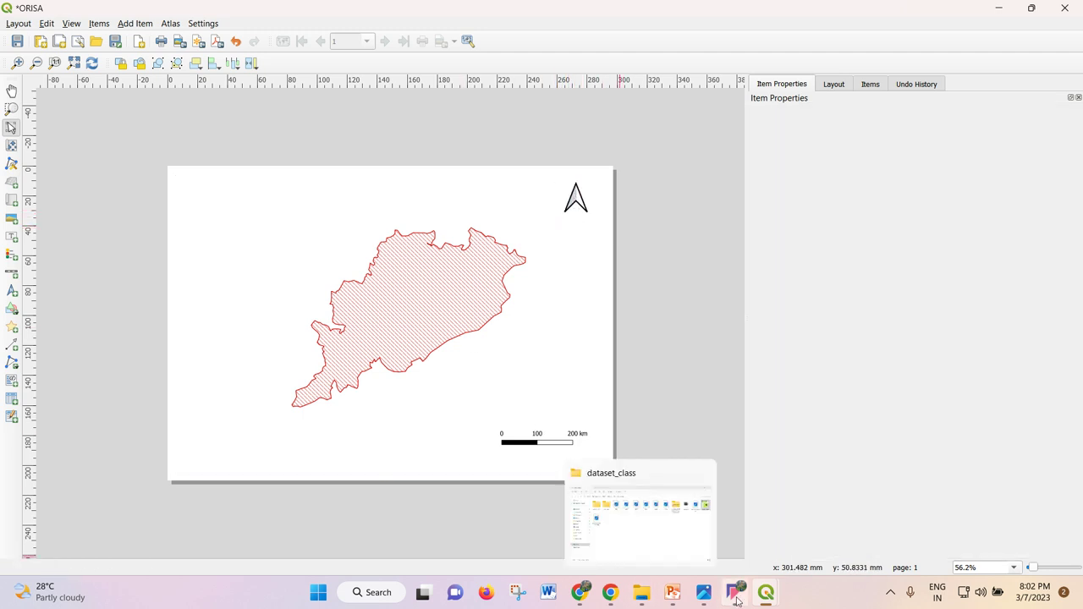
- Switch to the main project window and view the ODISA layer's symbology properties without changing them
mouse_move(758, 595)
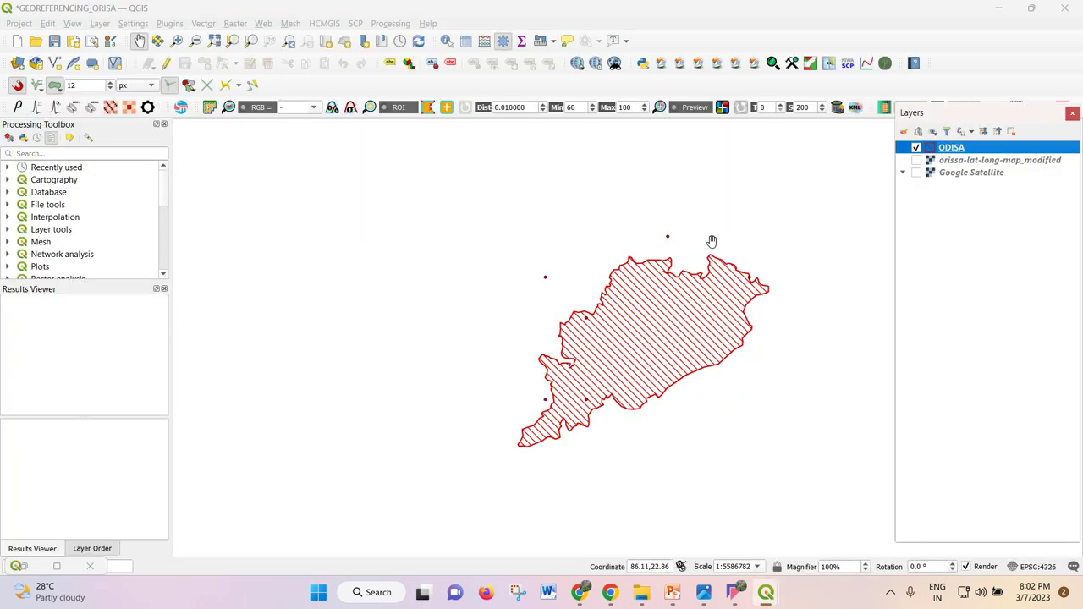
scroll(712, 343, "up", 1)
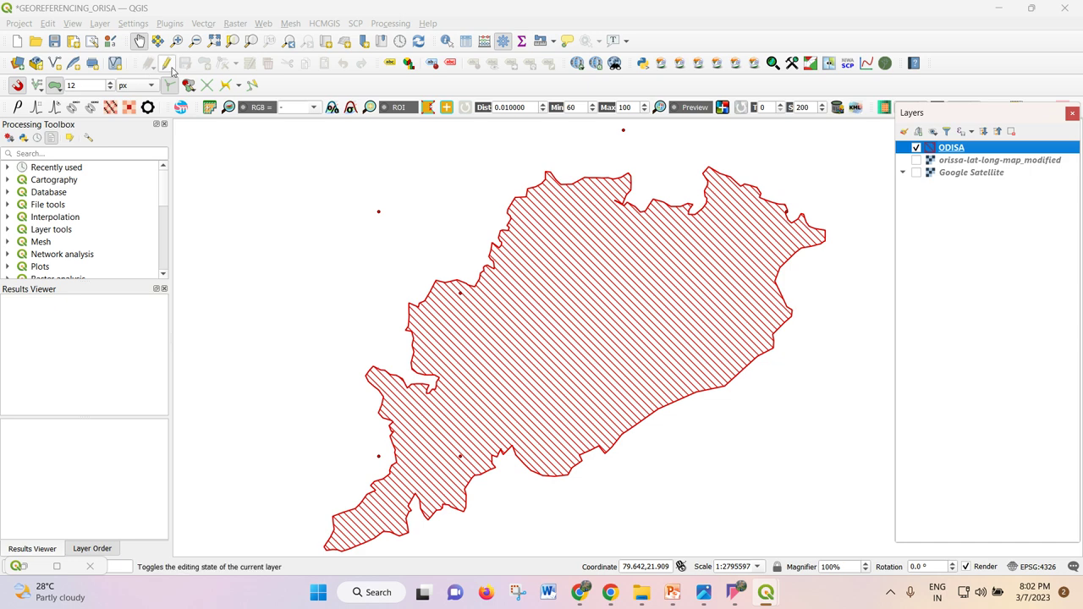
double_click(943, 150)
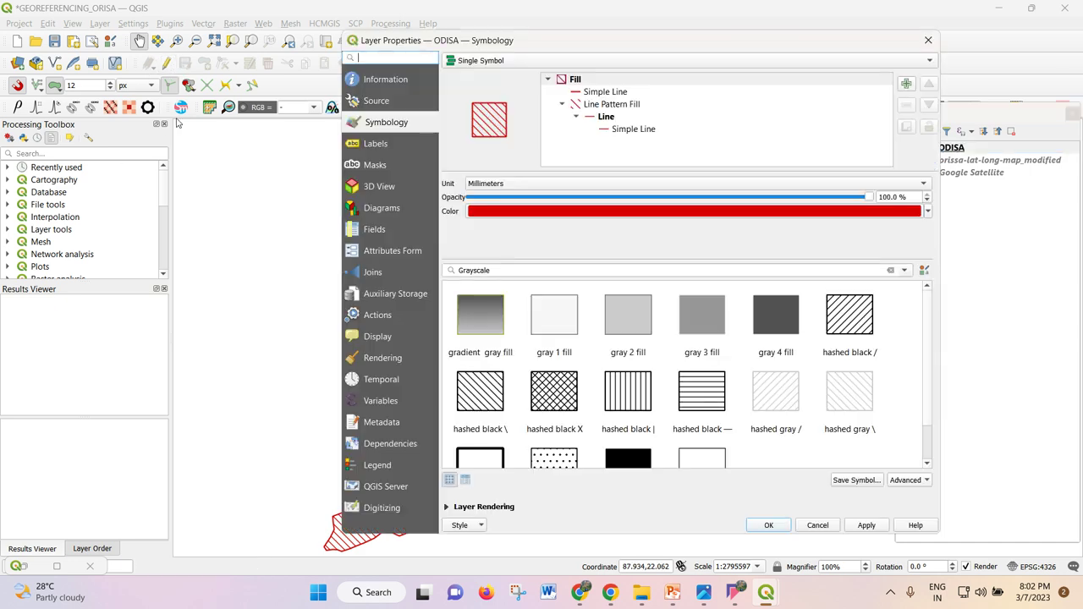
left_click(927, 39)
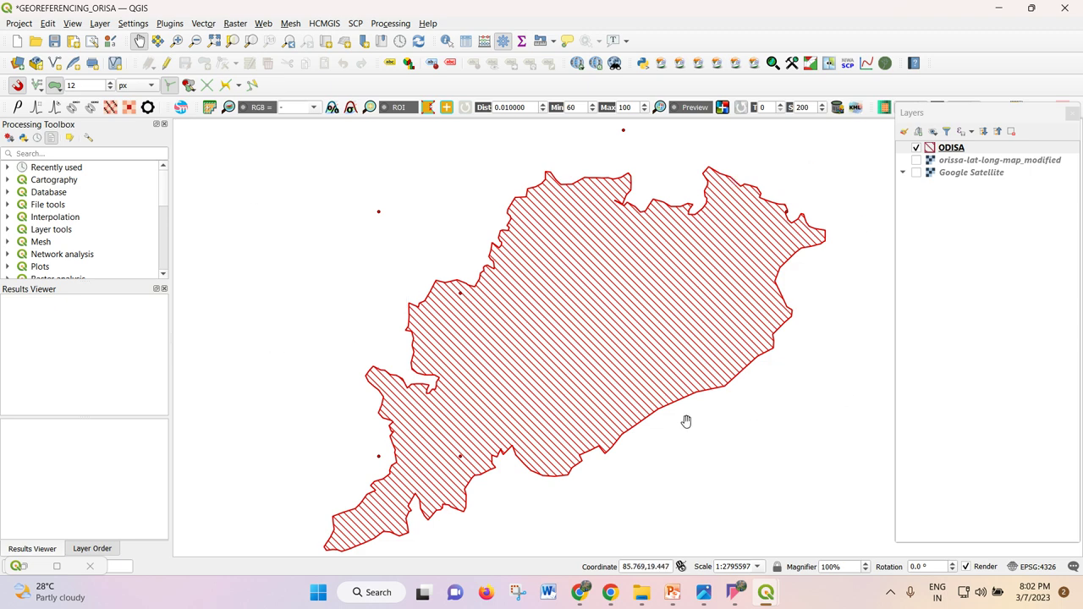
- Start editing the ODISA layer and trace a new polygon's southern edge inside the state, snapping to the northwestern boundary
left_click(169, 64)
left_click(206, 64)
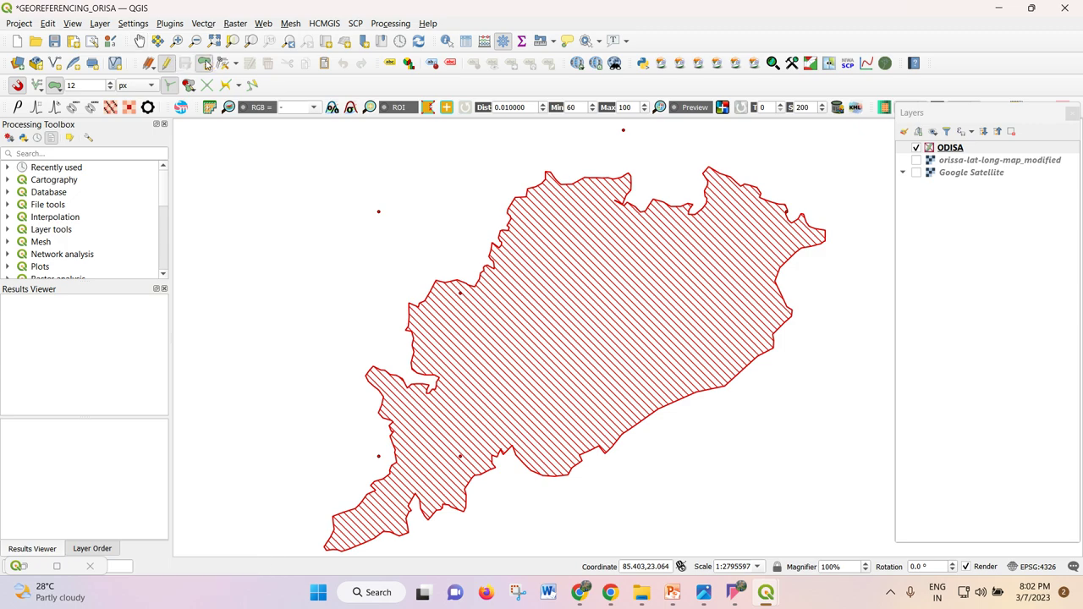
scroll(569, 181, "up", 2)
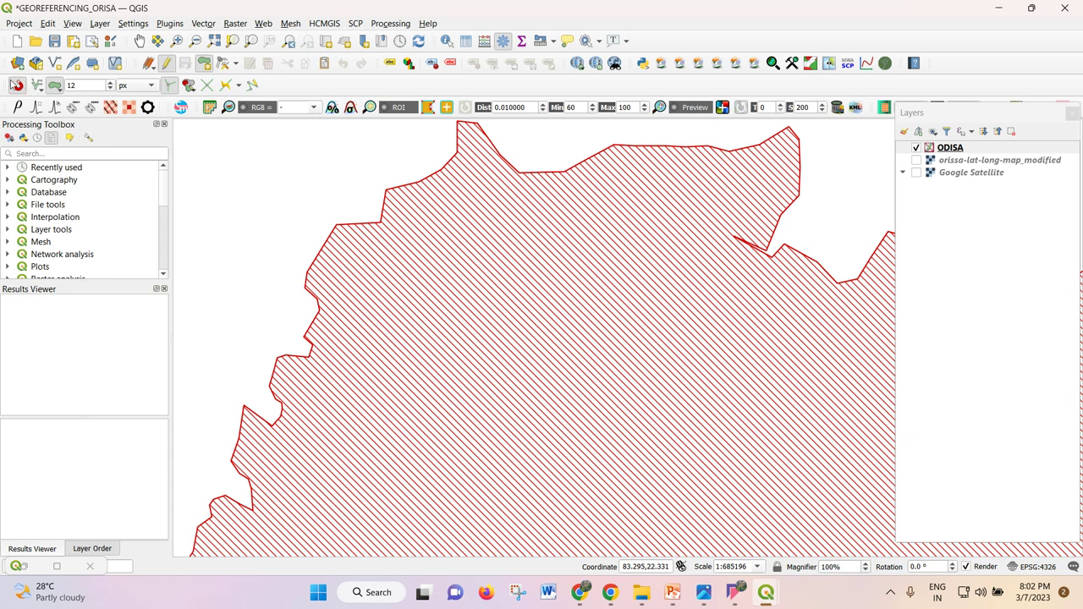
left_click(17, 86)
left_click(388, 193)
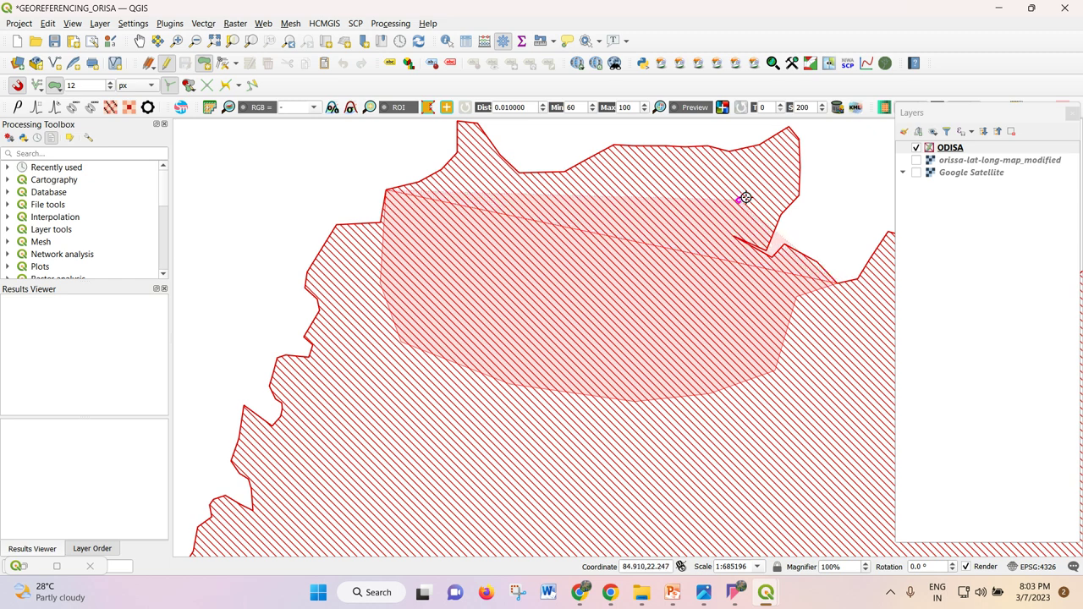
- Continue the polygon along the northern notch and up the eastern edge of the adjoining boundary lobe, snapping to its vertices
scroll(343, 296, "down", 1)
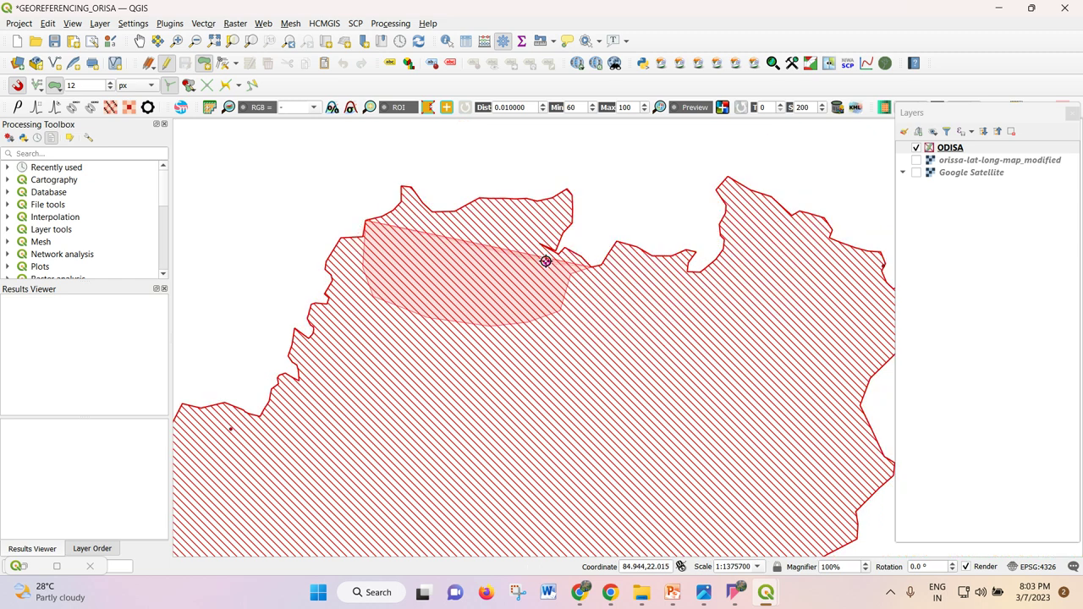
scroll(542, 244, "up", 1)
left_click(542, 243)
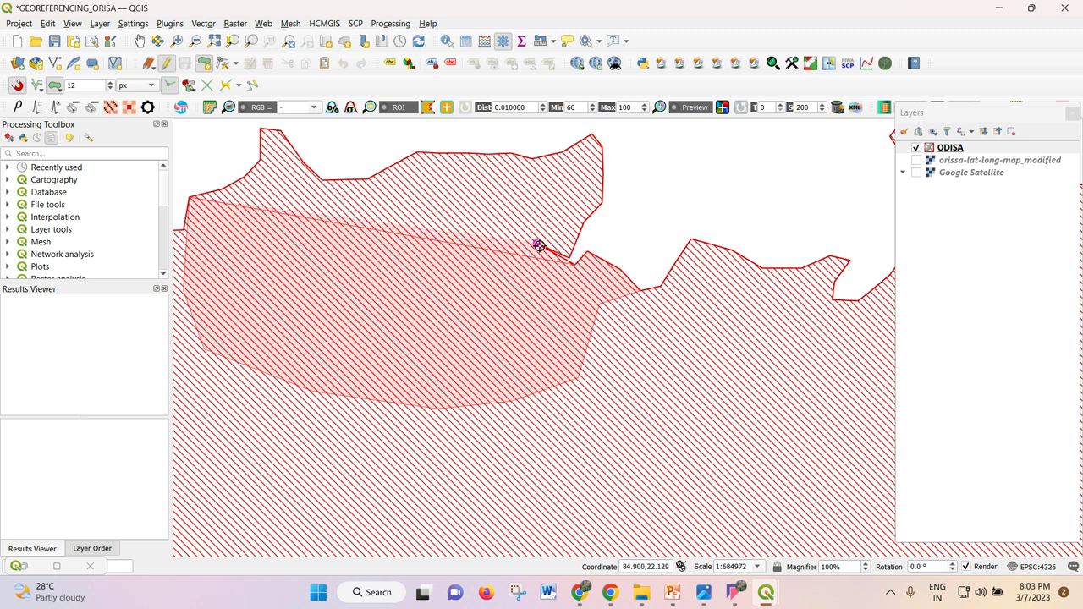
left_click(572, 258)
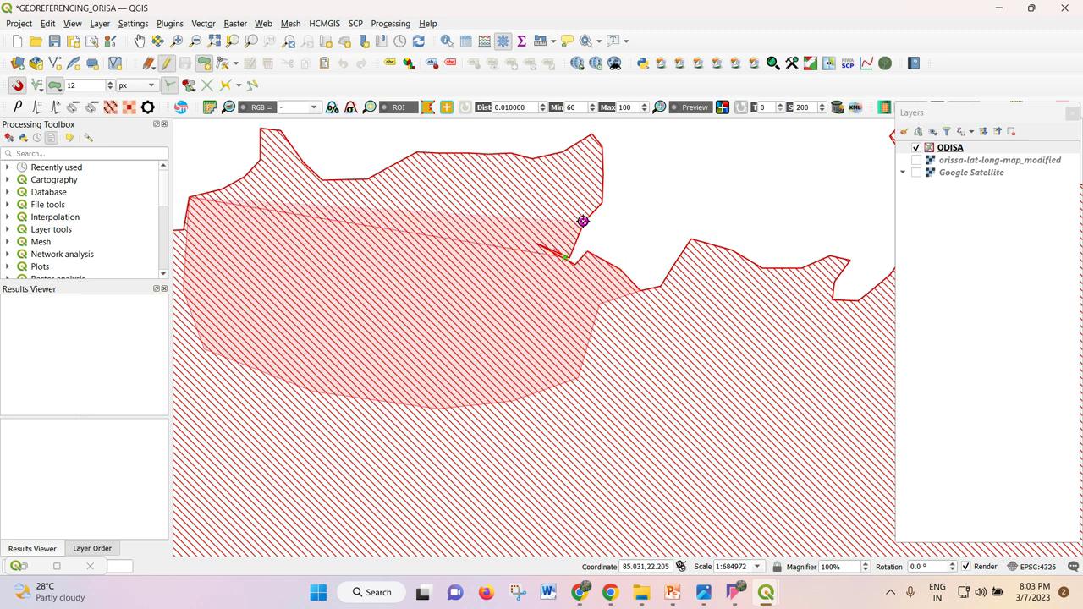
left_click(603, 202)
left_click(590, 134)
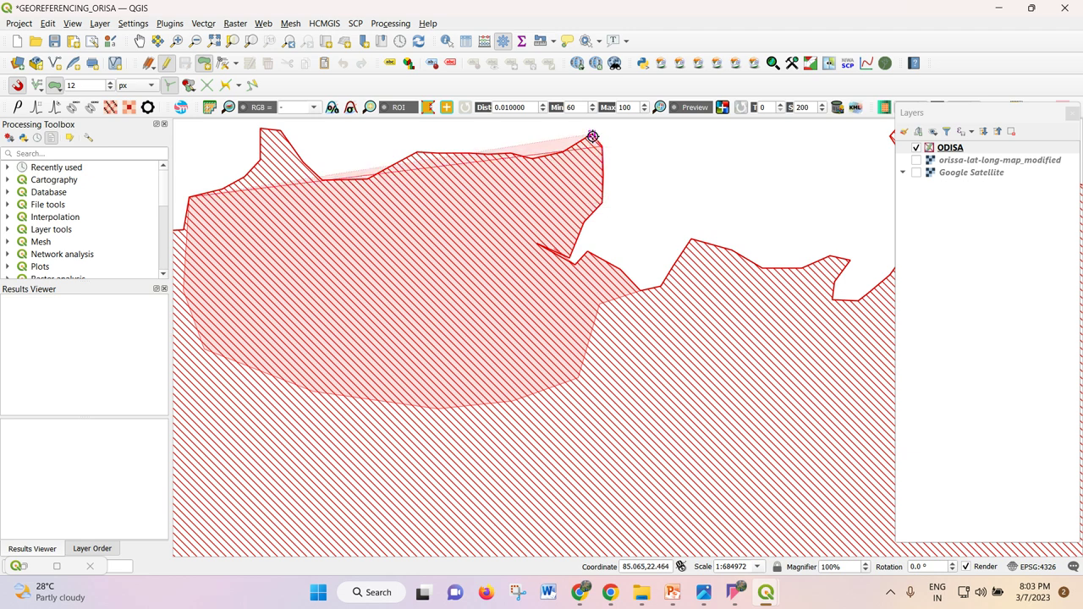
left_click(564, 153)
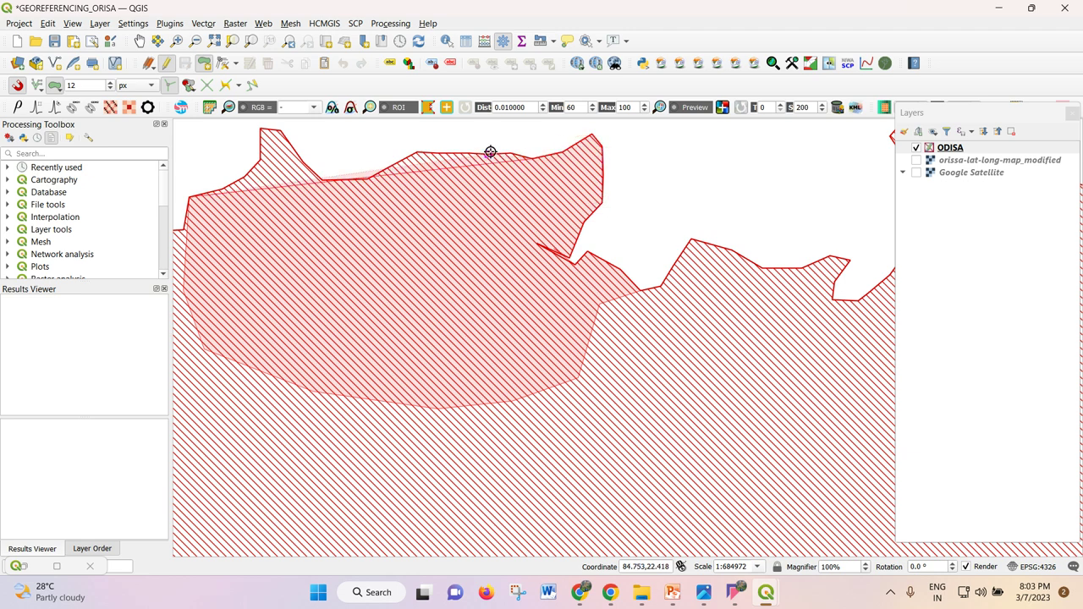
- Trace the polygon westward along the state's northern boundary up to the northwestern peak
left_click(506, 154)
left_click(417, 152)
left_click(369, 178)
left_click(320, 179)
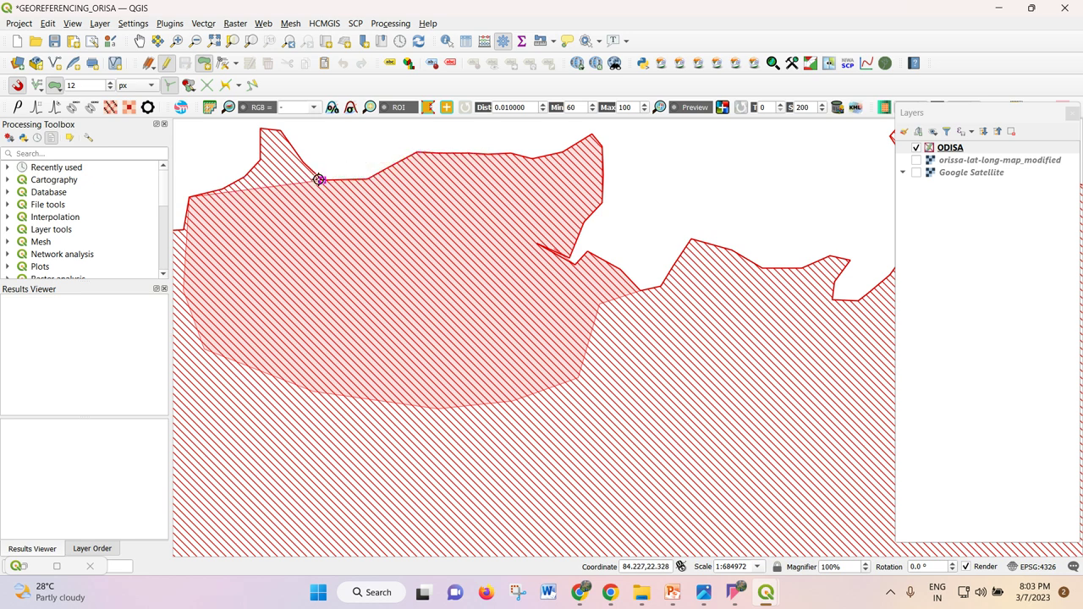
left_click(302, 159)
left_click(283, 132)
left_click(261, 129)
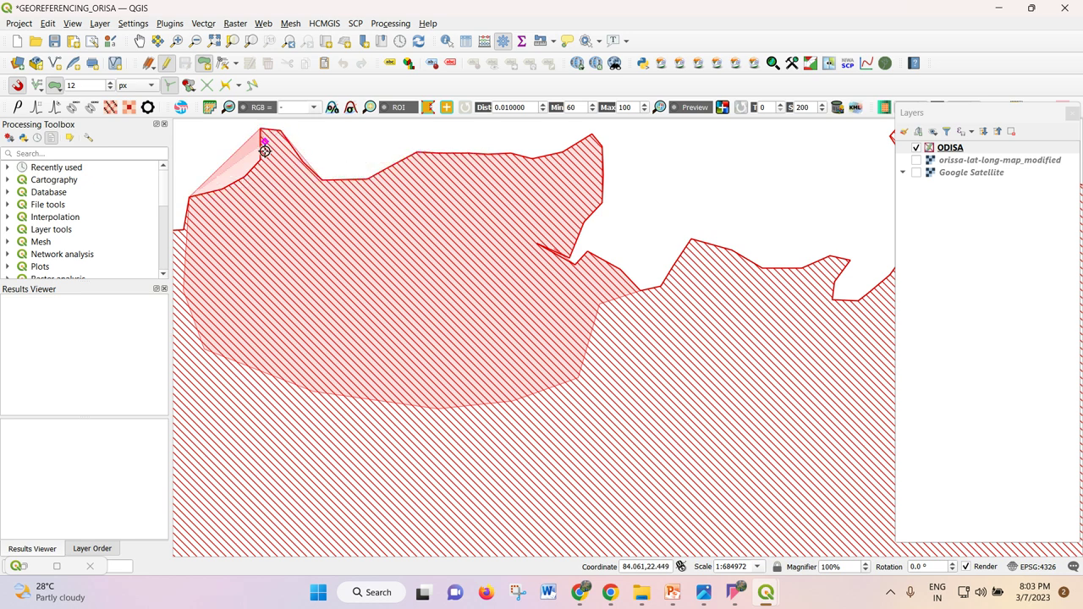
- Close the polygon at the northwestern boundary corner, accept it with id and AREA left empty, and inspect its edges
left_click(260, 159)
left_click(225, 189)
left_click(187, 200)
right_click(187, 201)
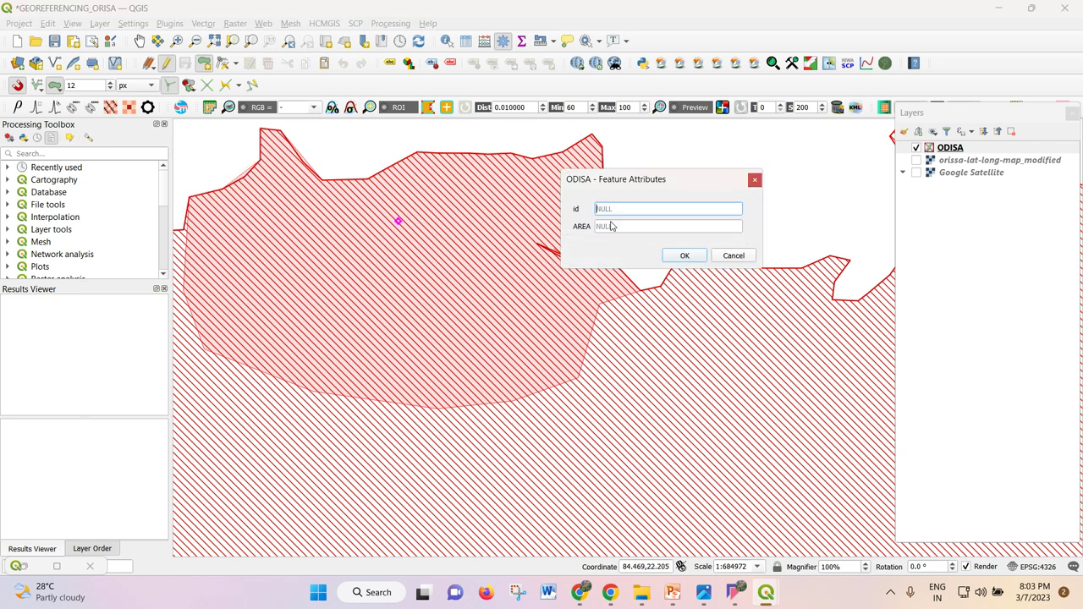
left_click(671, 252)
scroll(551, 275, "down", 1)
scroll(377, 245, "up", 2)
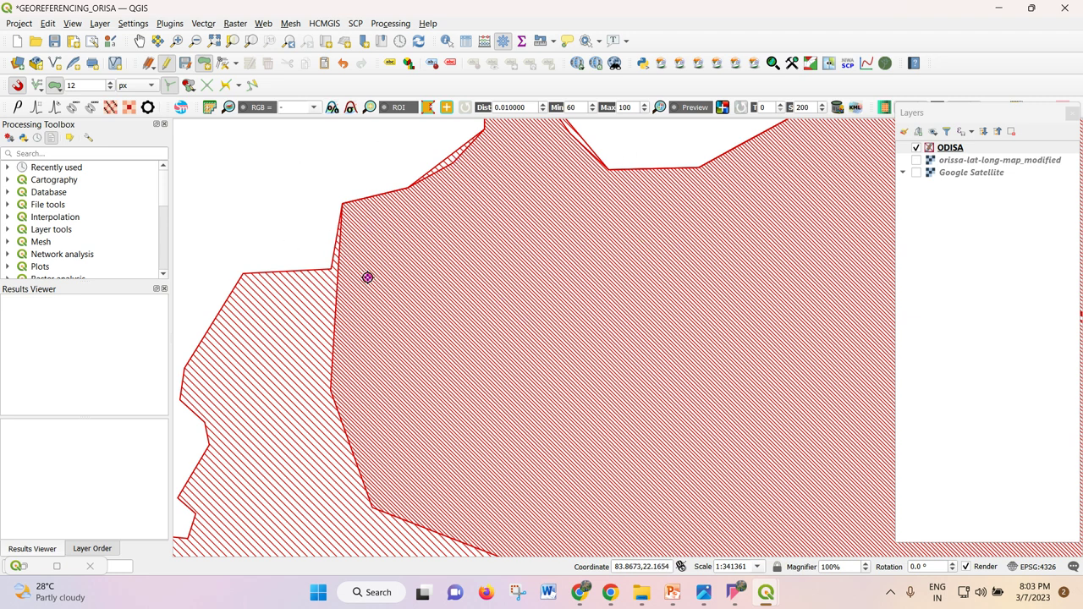
scroll(367, 277, "down", 1)
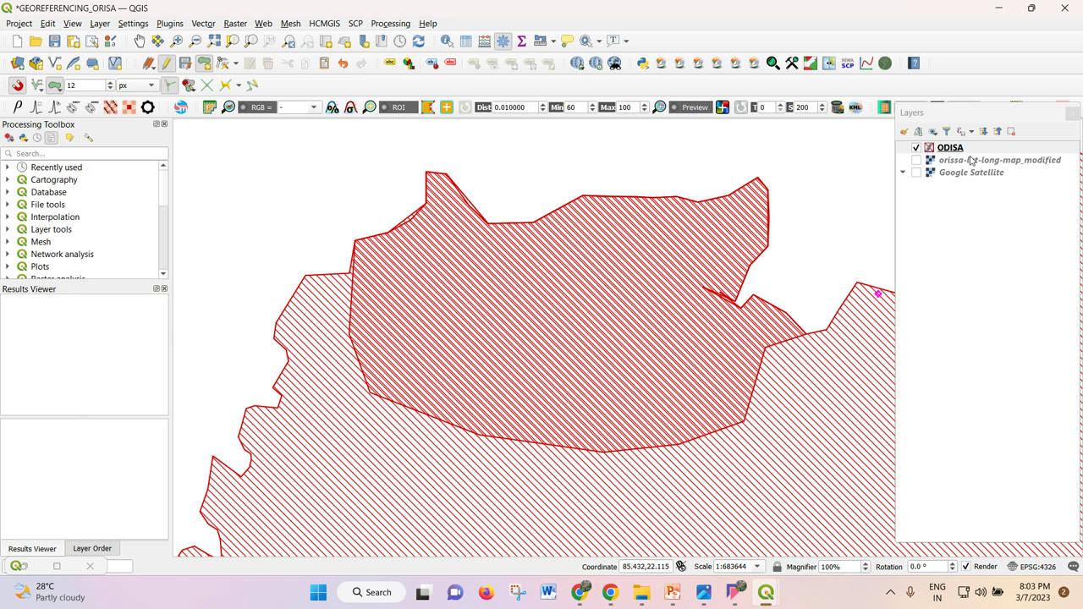
scroll(561, 189, "down", 1)
scroll(358, 229, "down", 1)
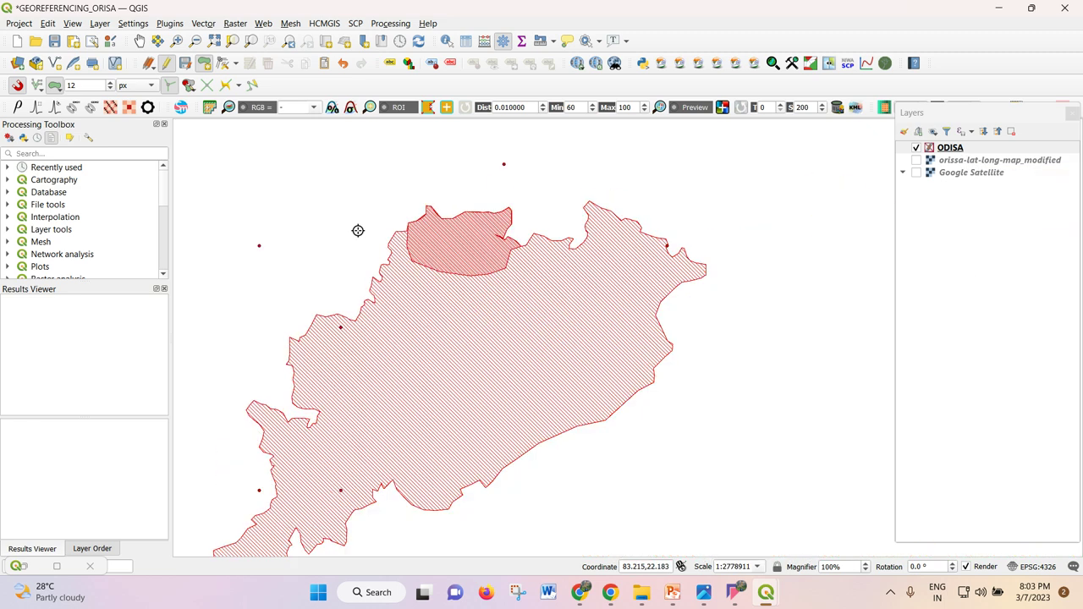
scroll(584, 302, "up", 1)
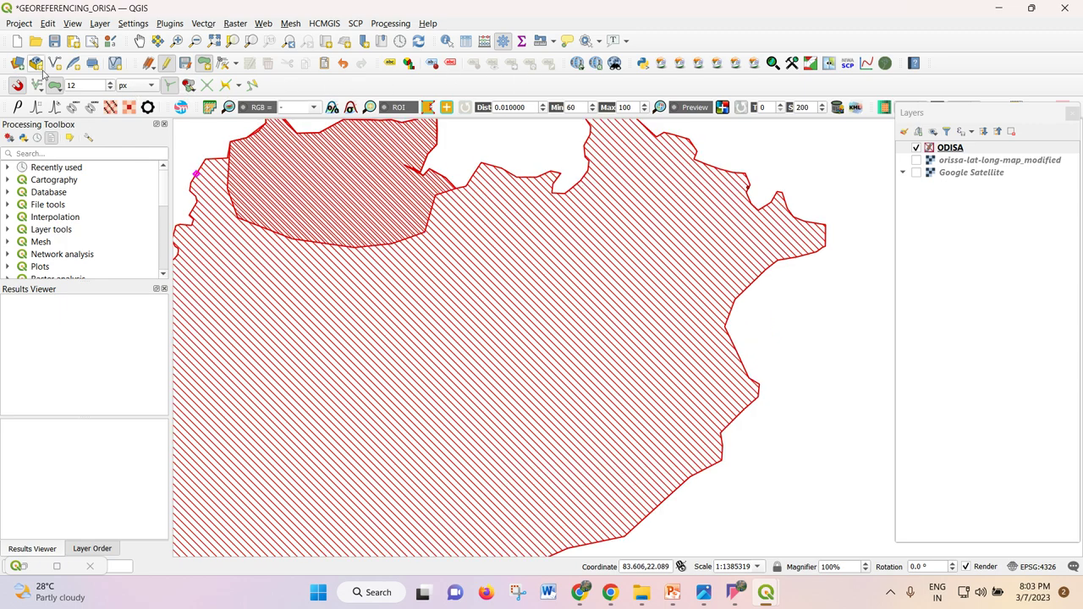
- Hide the Digitizing Toolbar and show it again
right_click(815, 82)
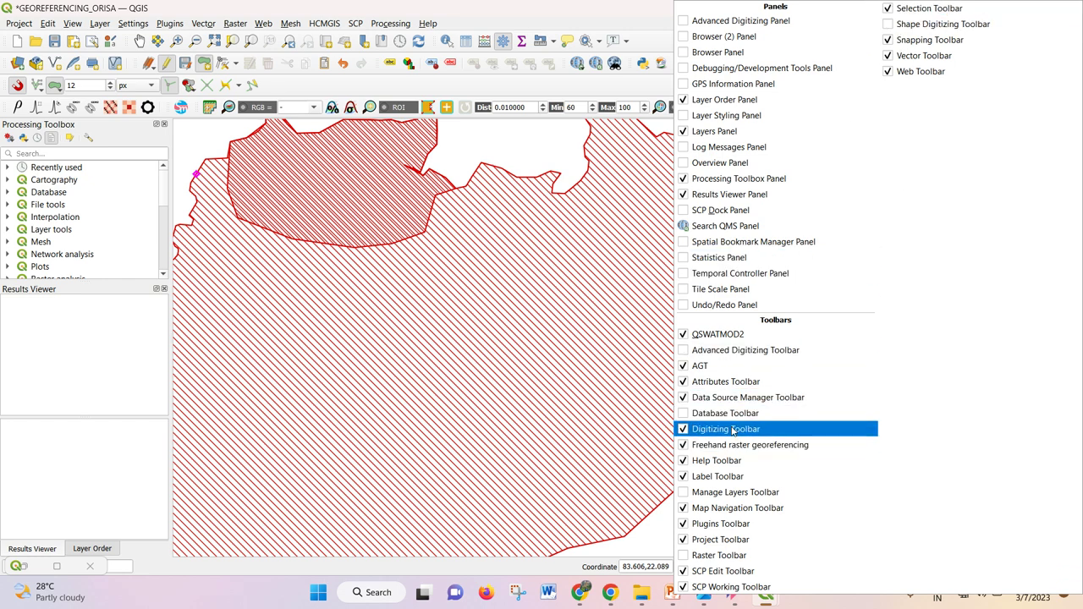
left_click(687, 434)
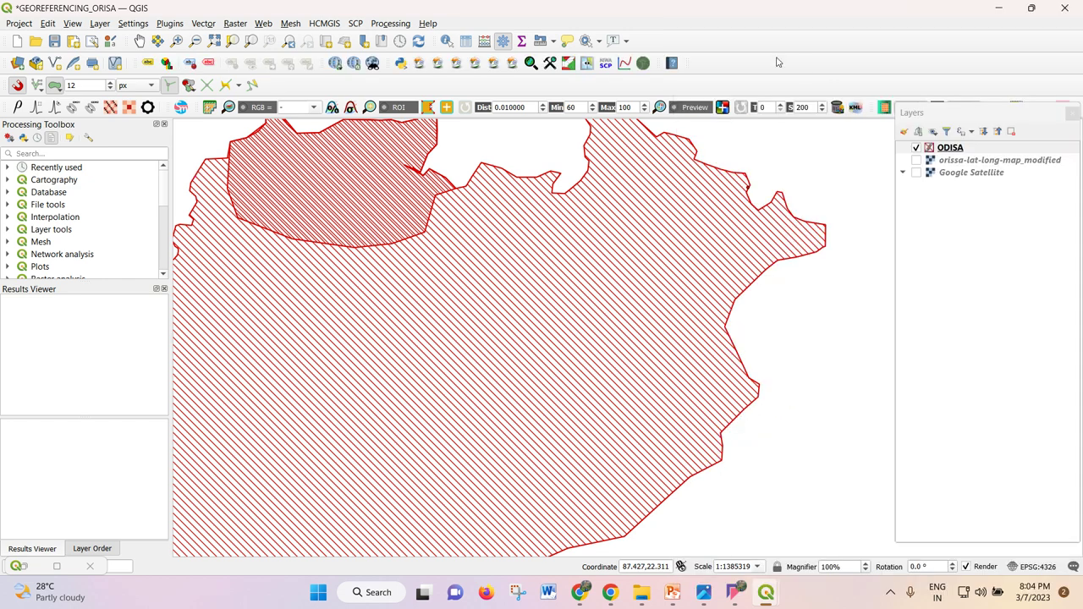
right_click(779, 61)
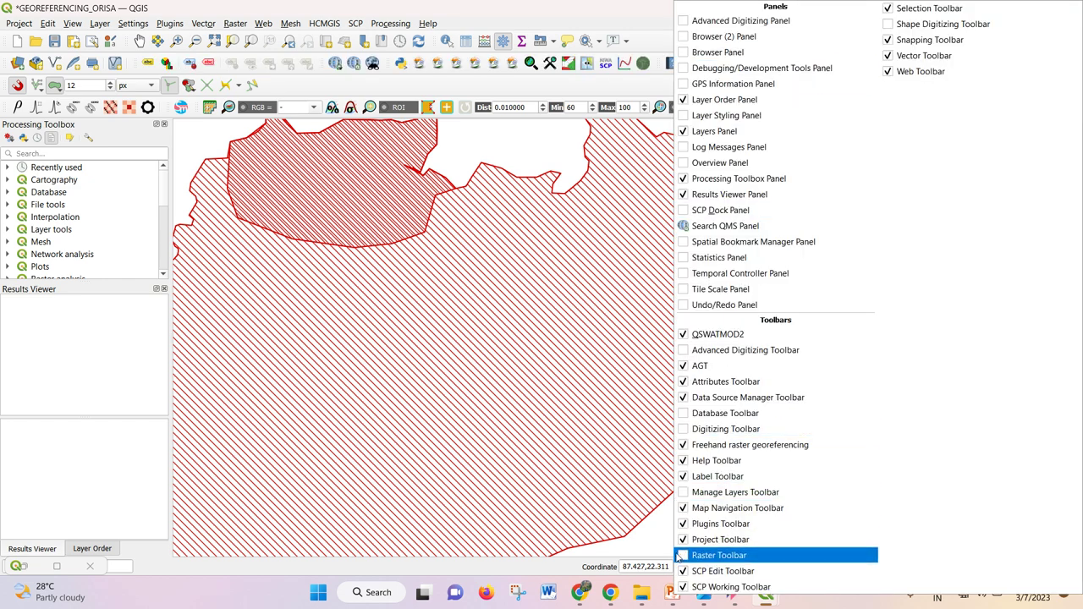
left_click(691, 431)
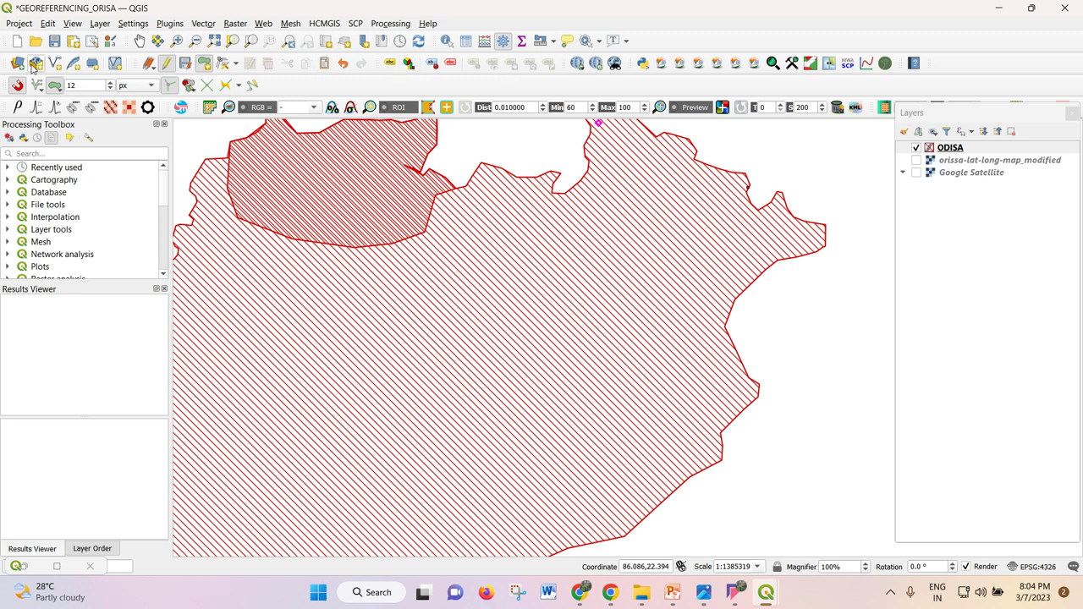
- Move the floating Layers panel down and relocate the cut-off toolbars into the free space of the upper toolbar rows
left_click(205, 64)
left_click_drag(915, 111, 924, 136)
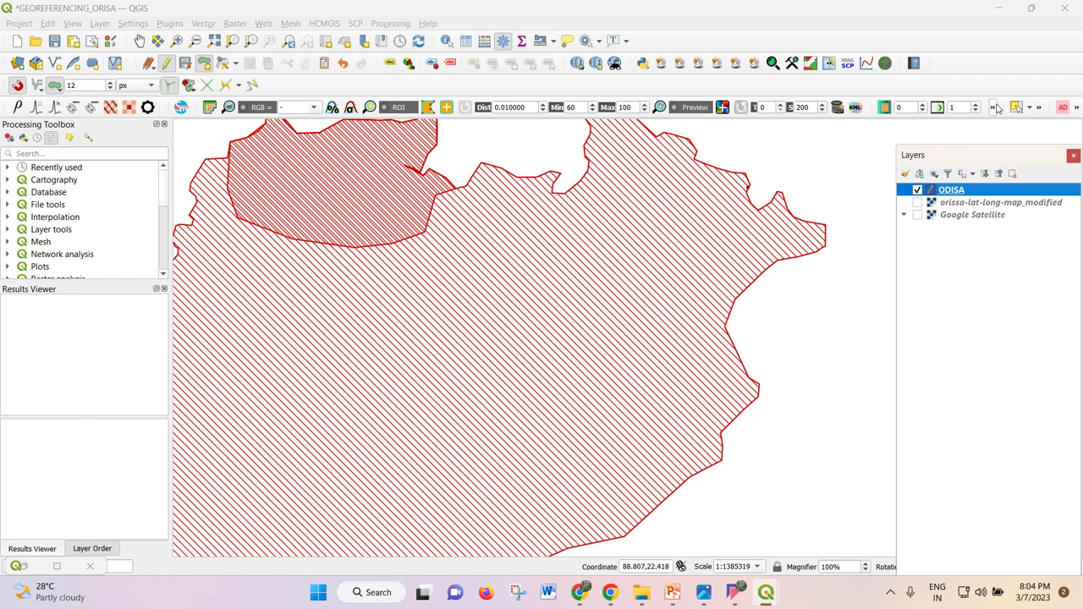
left_click_drag(1003, 103, 645, 39)
left_click_drag(1051, 106, 777, 39)
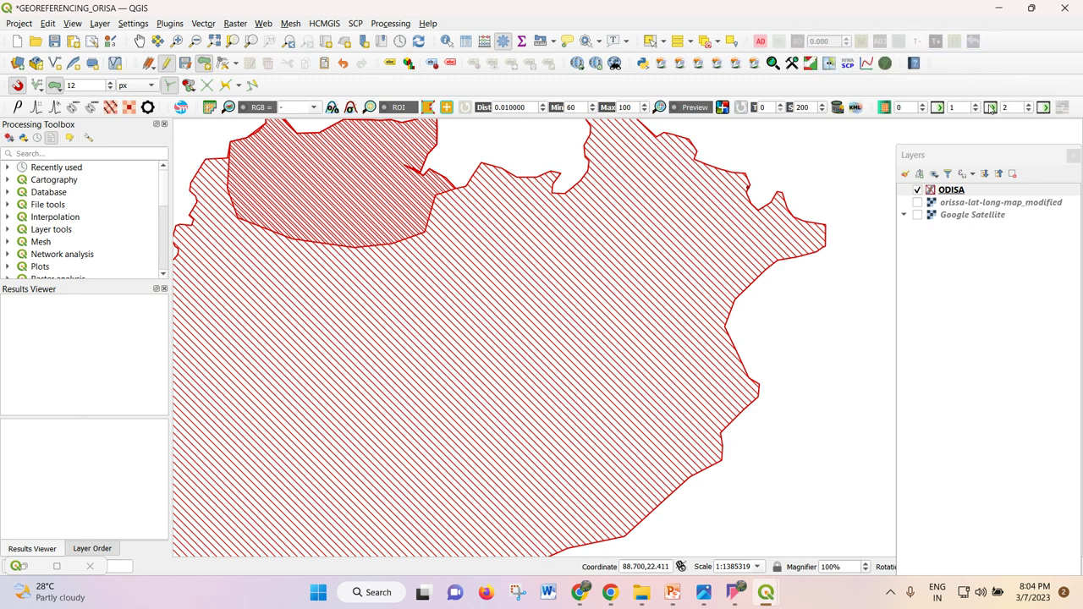
left_click_drag(871, 102, 281, 85)
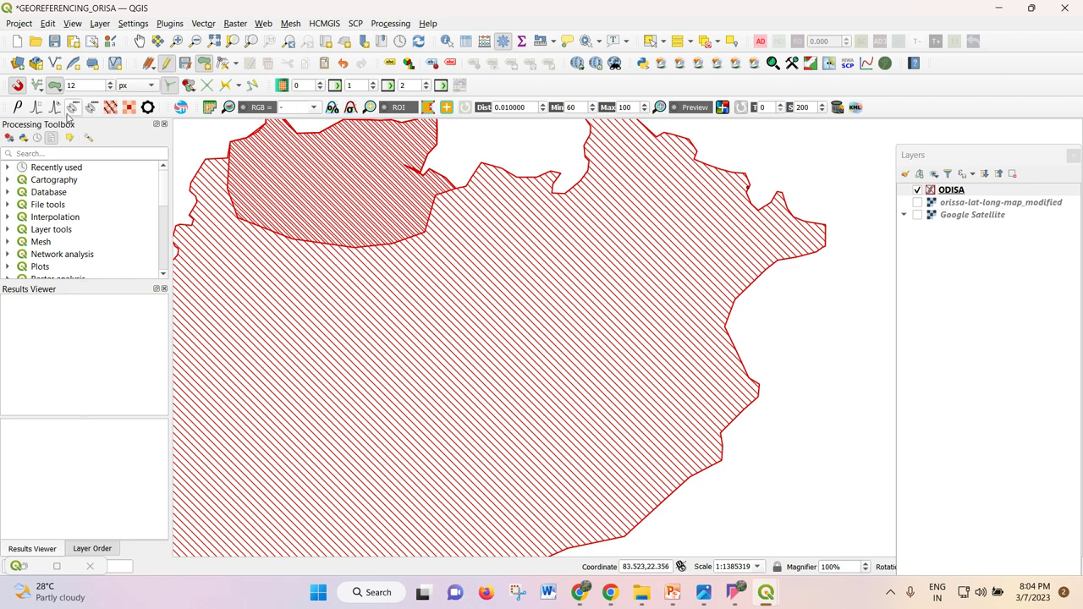
left_click(37, 88)
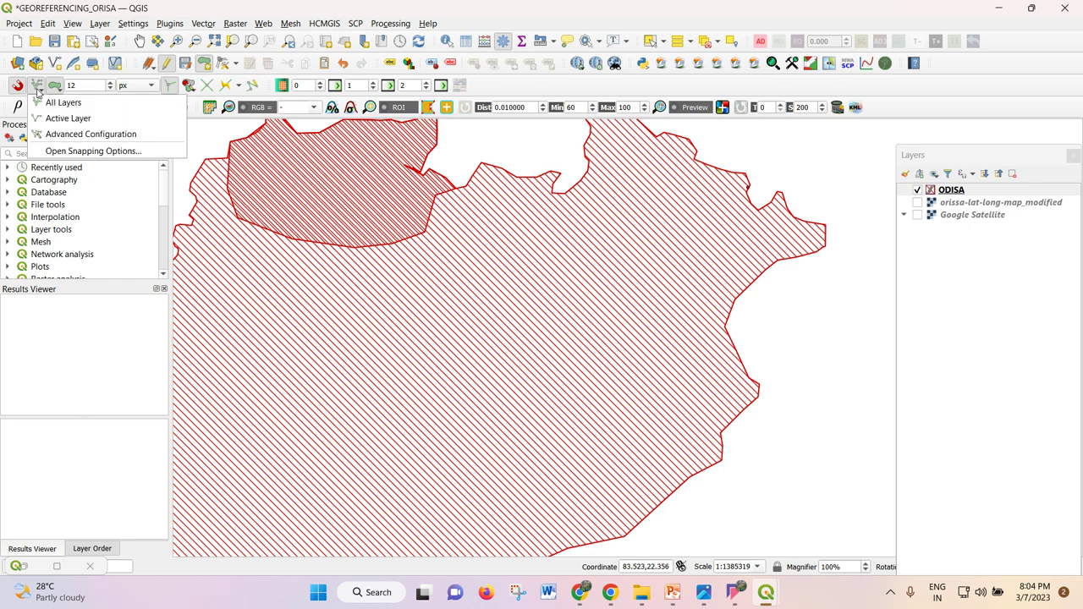
left_click(237, 66)
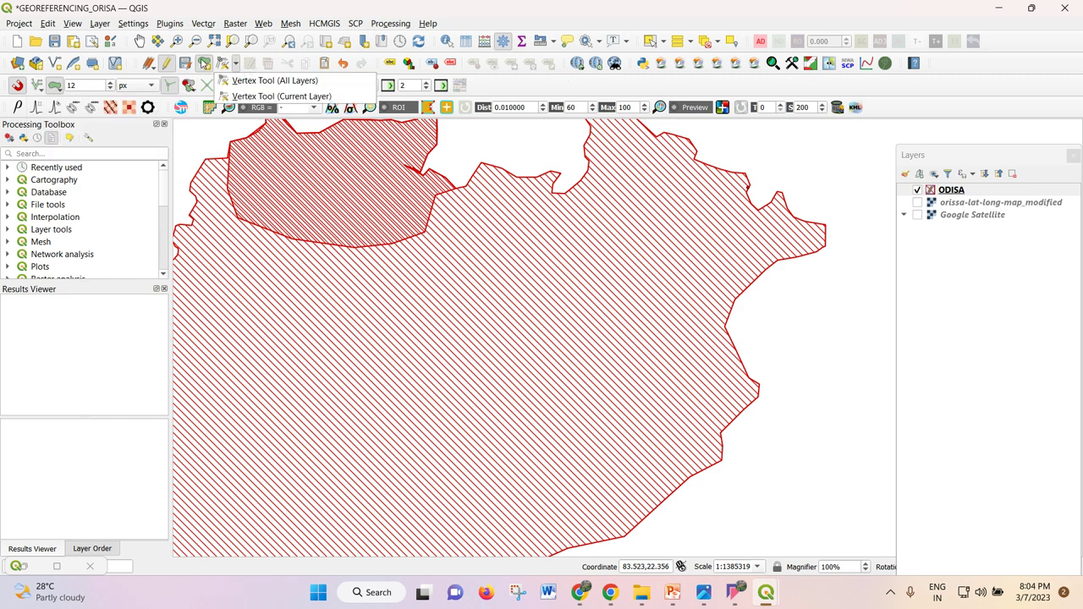
left_click(576, 89)
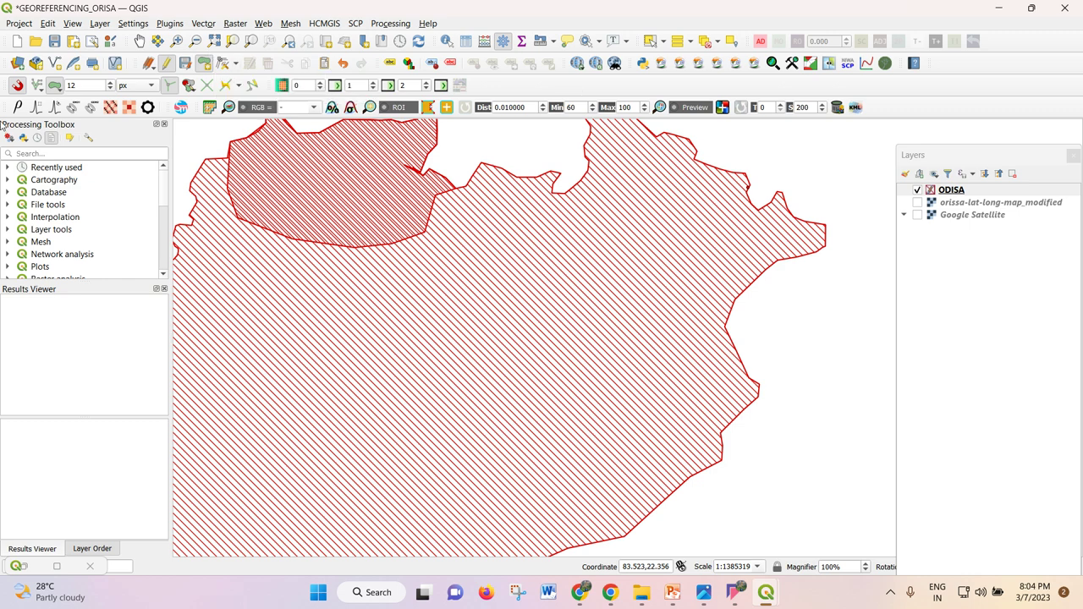
scroll(431, 239, "down", 1)
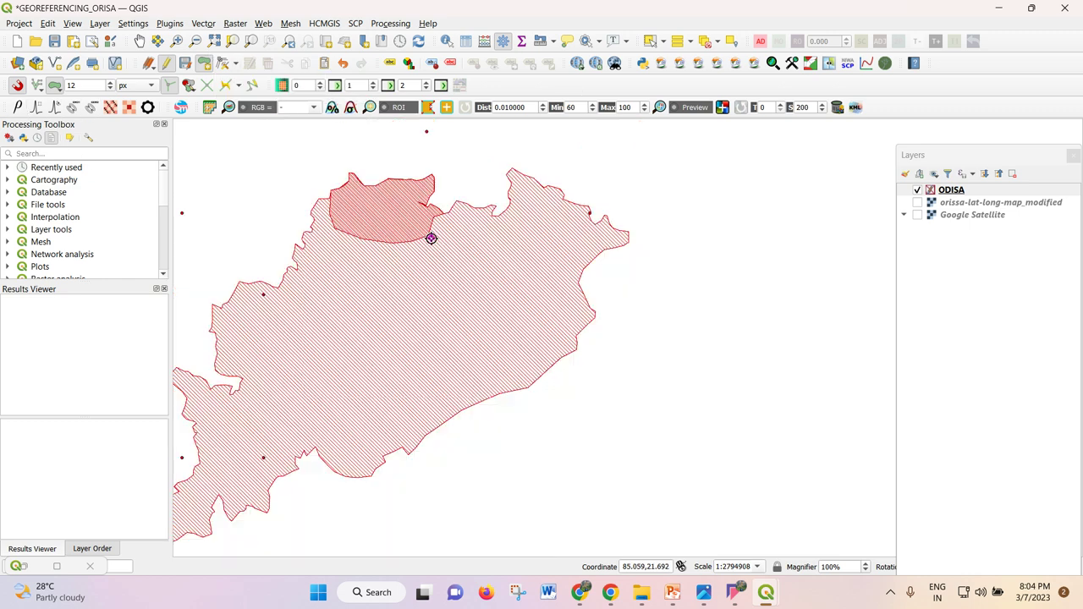
scroll(430, 215, "down", 1)
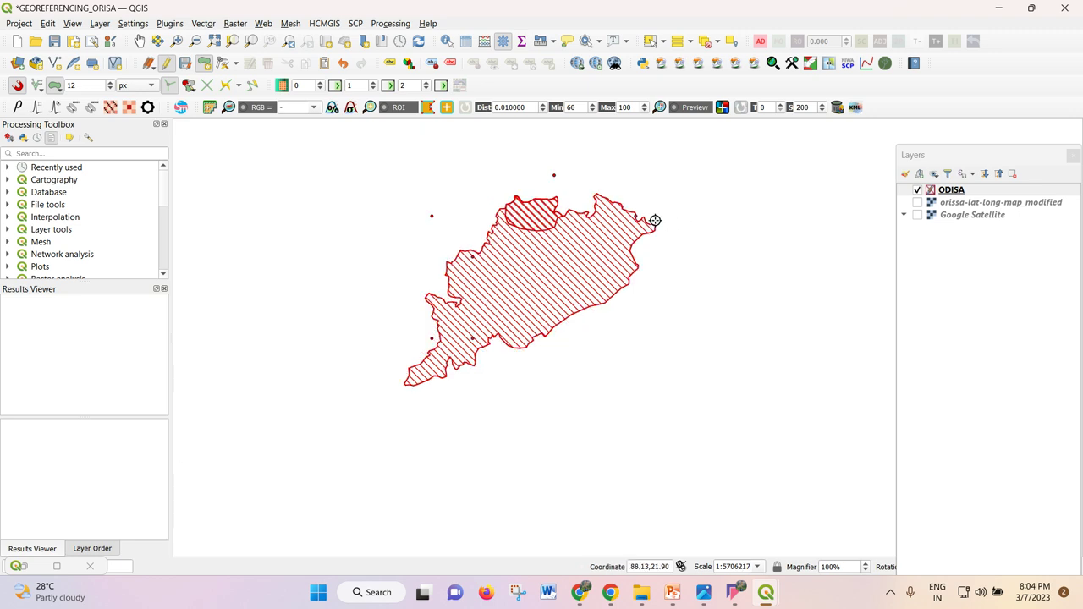
scroll(553, 193, "up", 1)
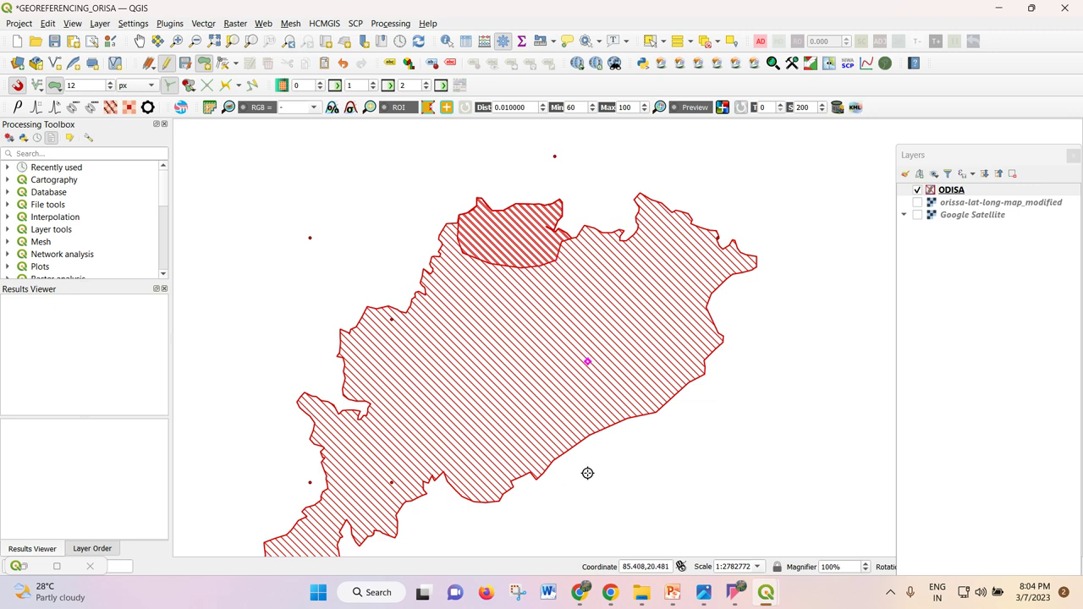
- Switch to the ORISA print layout and select its map item to check the newly digitized polygon there
left_click(838, 518)
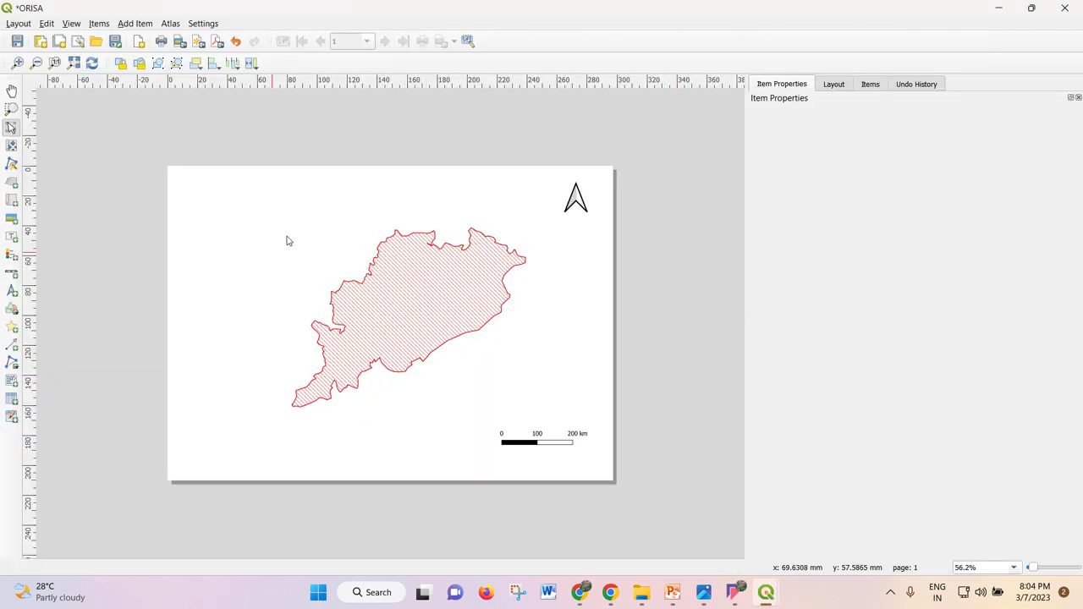
mouse_move(762, 590)
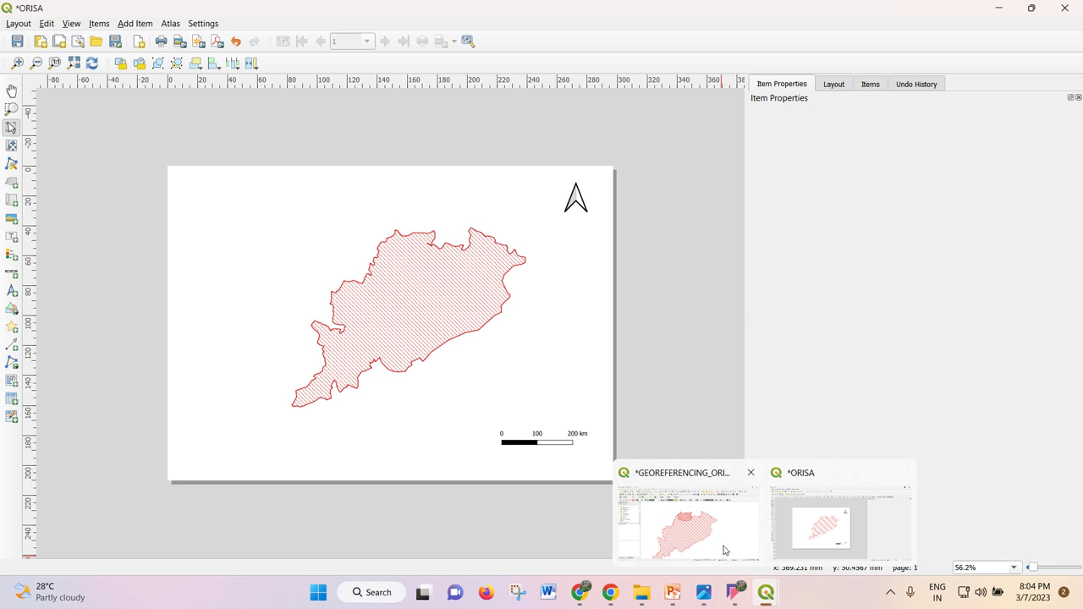
left_click(402, 317)
scroll(351, 332, "down", 1)
scroll(351, 332, "up", 1)
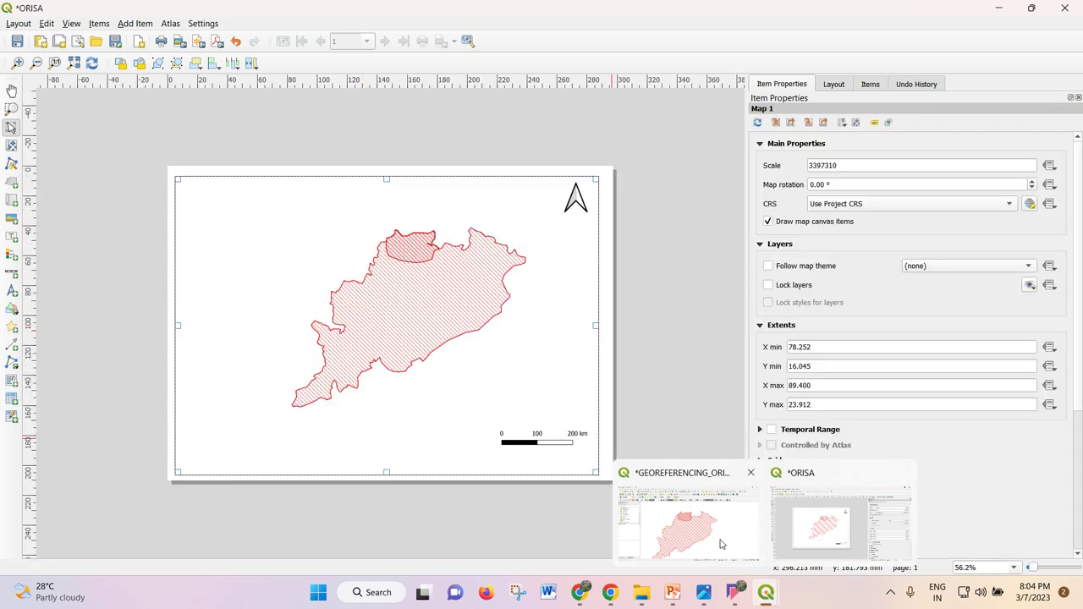
- Return to the main project window and stop editing the ODISA layer, discarding its unsaved changes
left_click(690, 518)
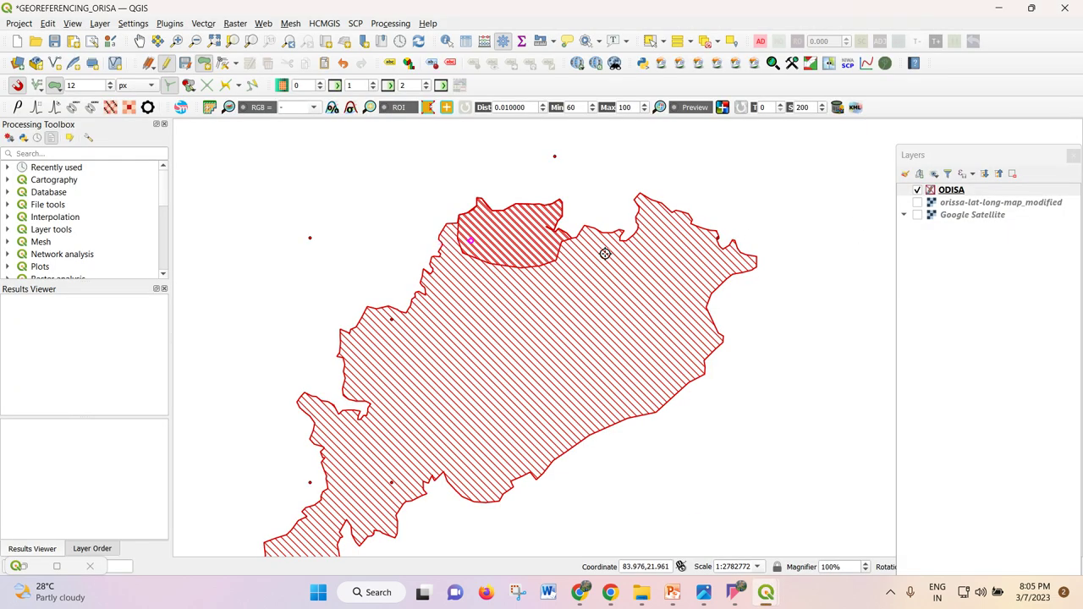
right_click(952, 192)
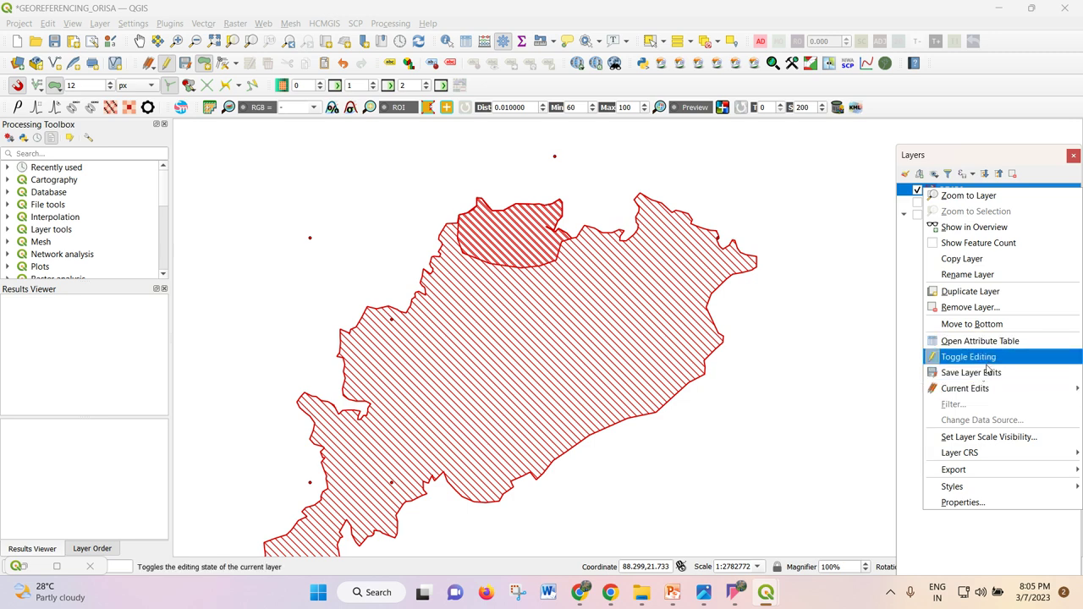
left_click(983, 358)
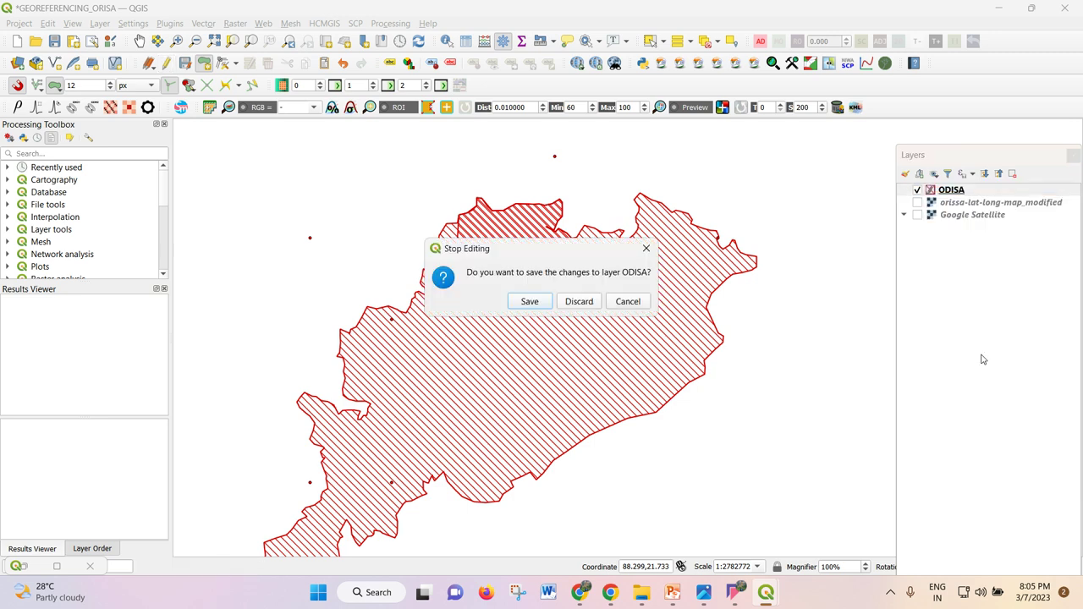
left_click(590, 307)
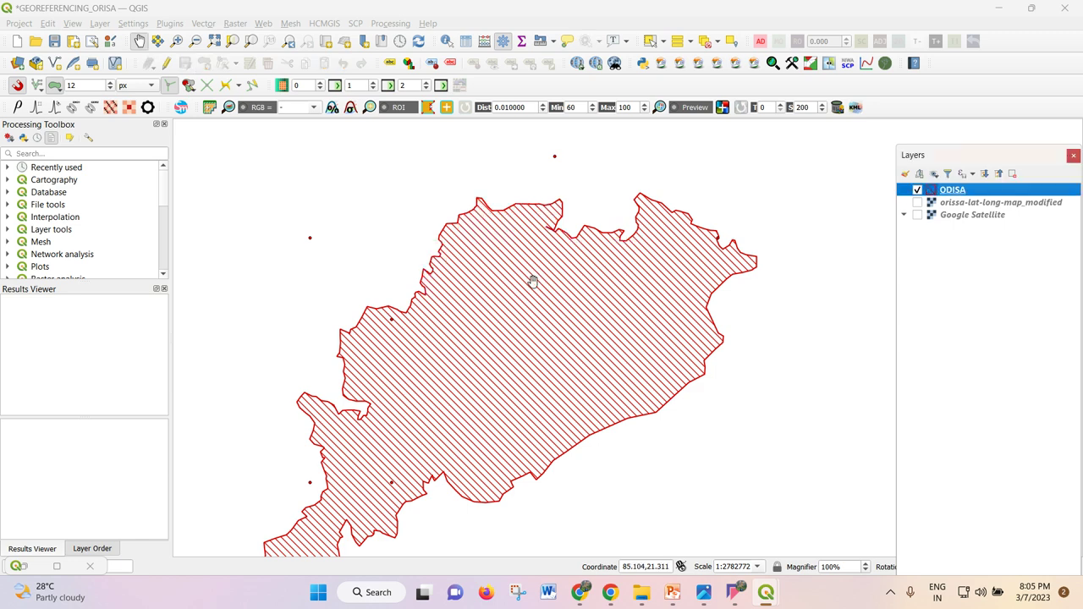
- Switch to the ORISA print layout and add a label reading "Orissa Lat-long" in the blank area above the map
mouse_move(766, 593)
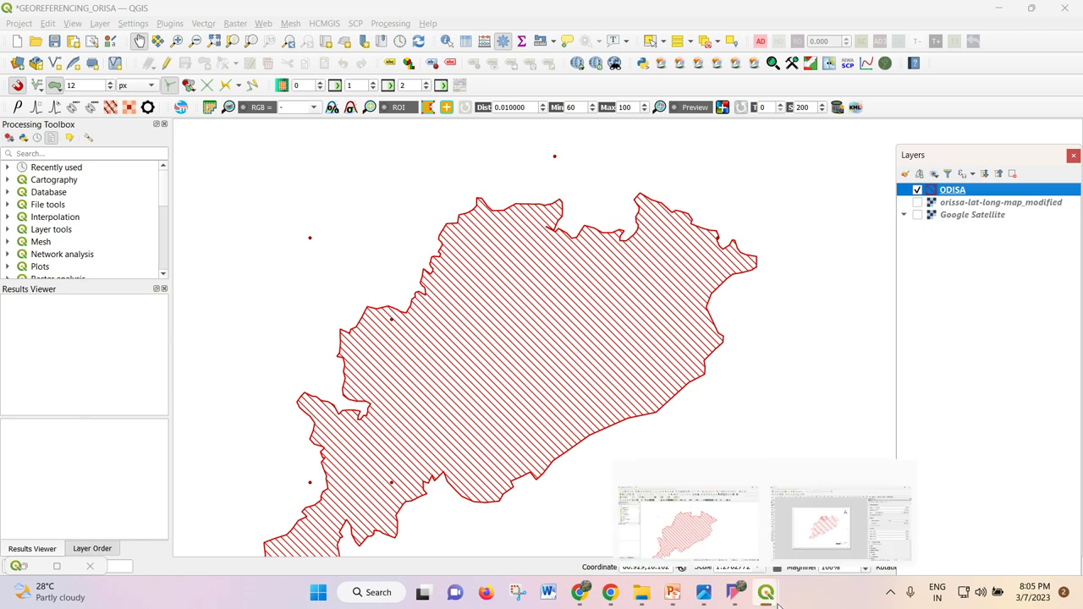
left_click(811, 539)
scroll(411, 308, "up", 3)
scroll(411, 308, "down", 3)
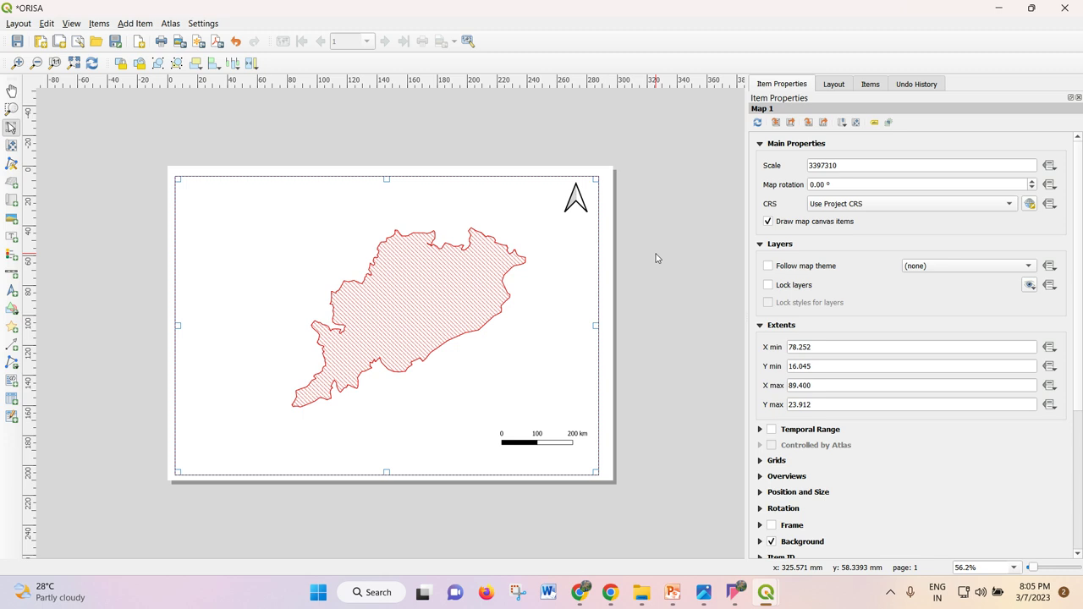
left_click(135, 23)
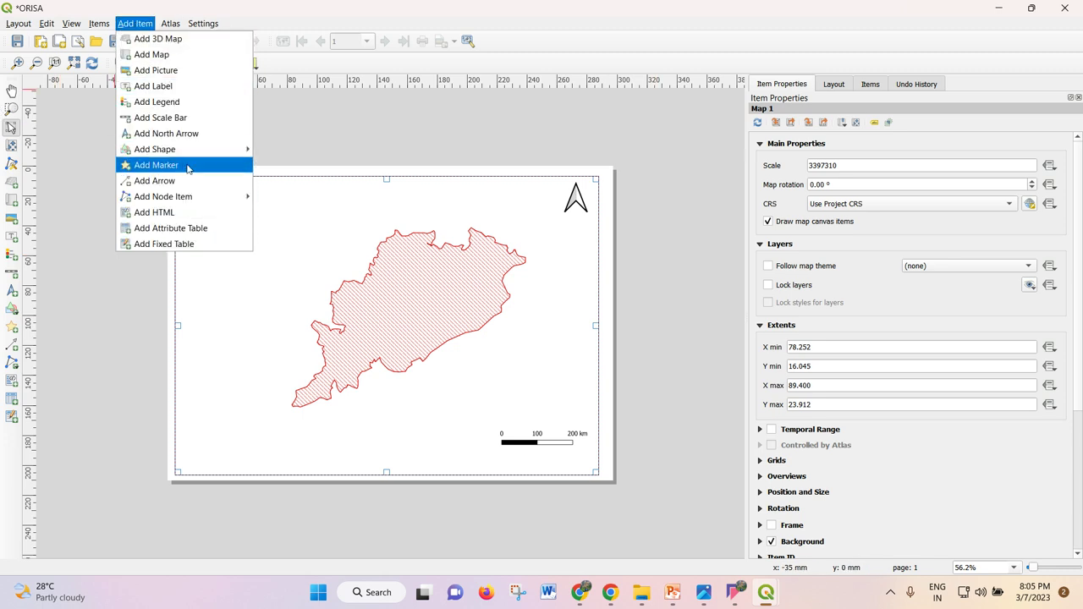
left_click(178, 87)
left_click_drag(200, 183, 394, 227)
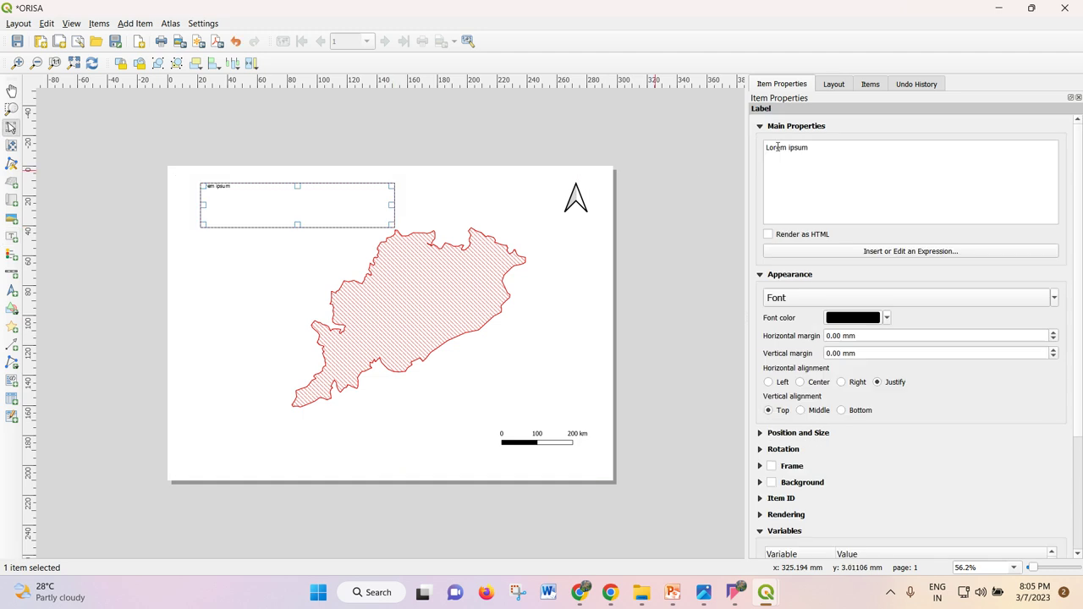
left_click_drag(767, 148, 808, 144)
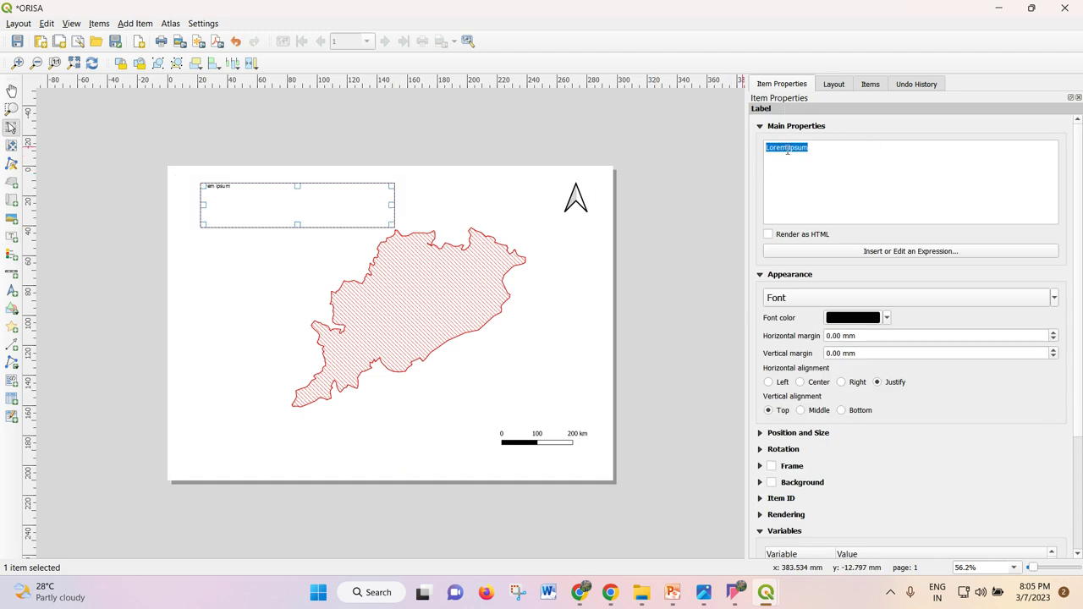
type("ong")
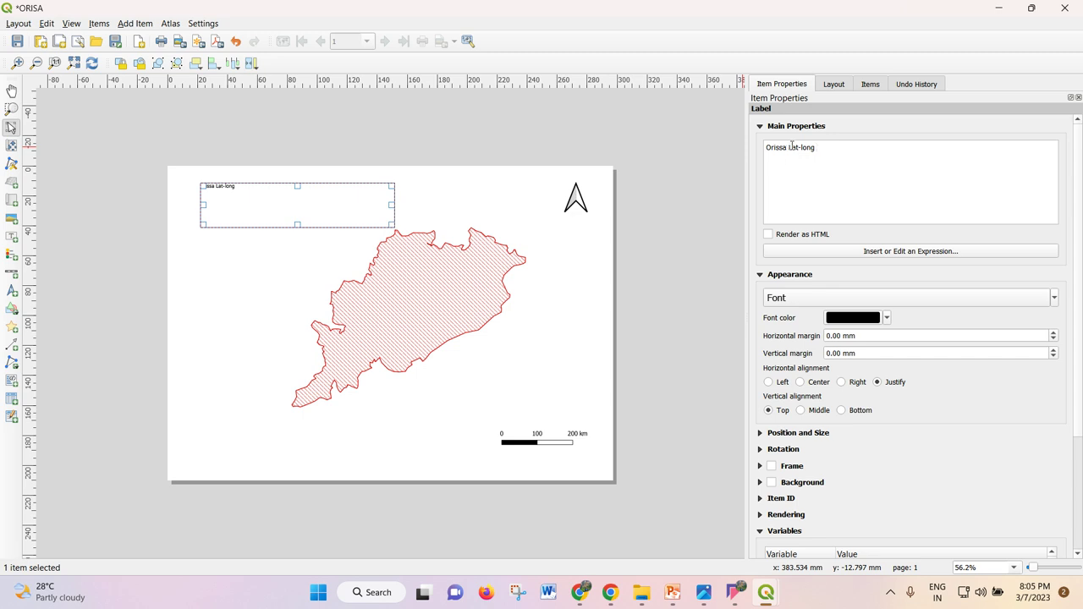
- Set the title label's font to bold, size 22
left_click(804, 306)
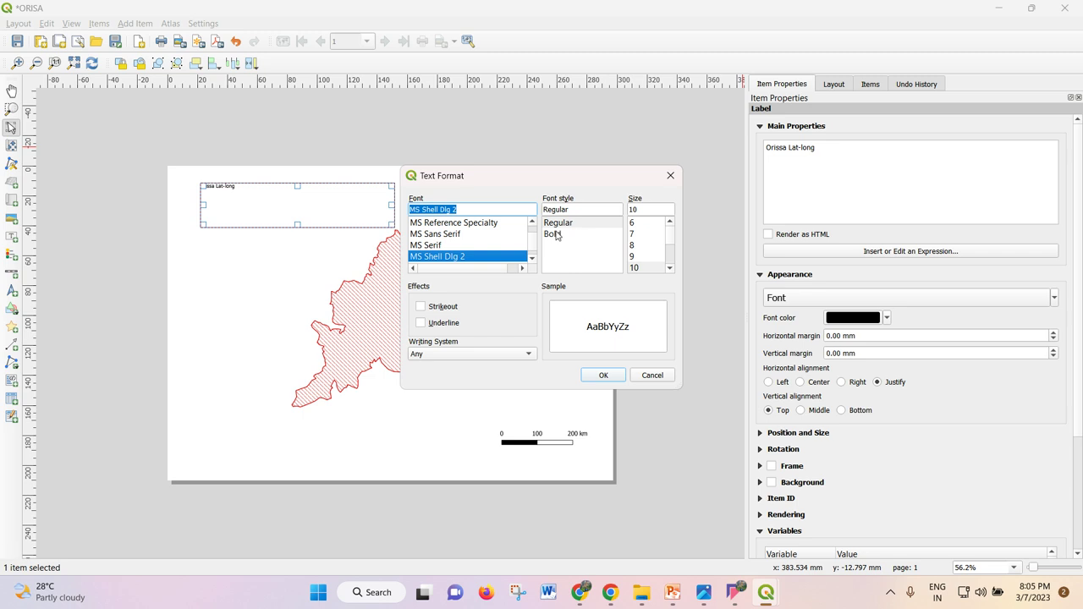
left_click(549, 233)
scroll(652, 253, "down", 4)
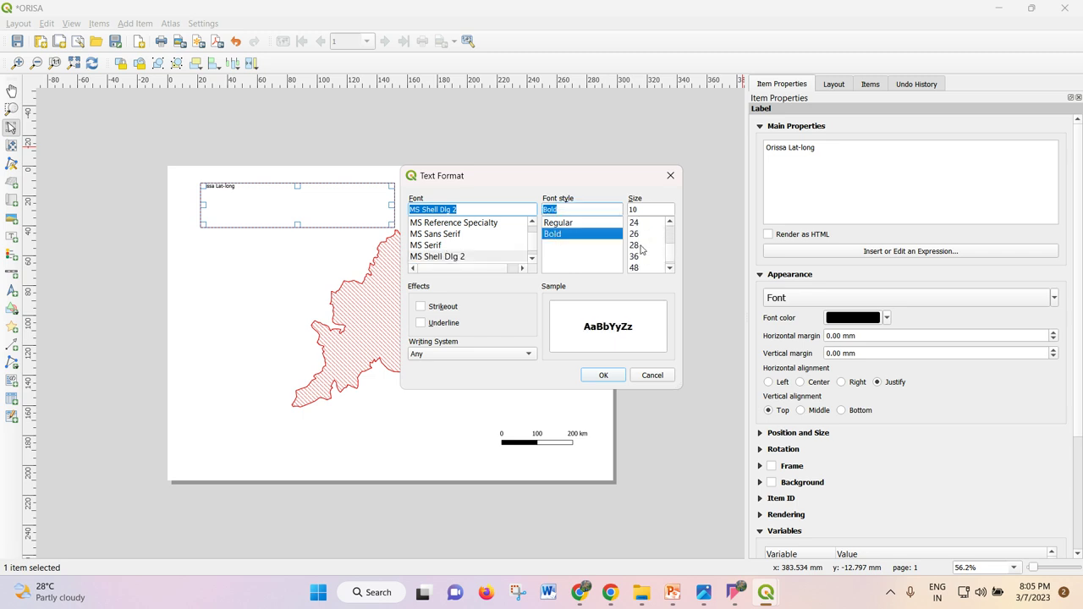
left_click(641, 247)
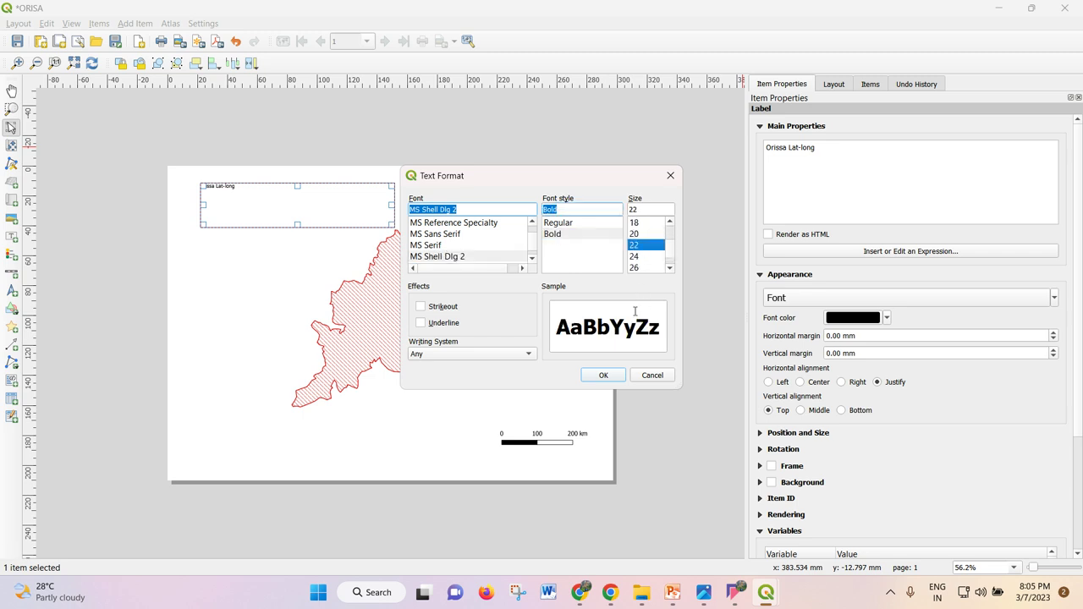
left_click(602, 376)
- Narrow the title label's box and move it to the top centre of the page, consulting the original Orissa map image
left_click_drag(393, 207, 318, 207)
left_click(708, 595)
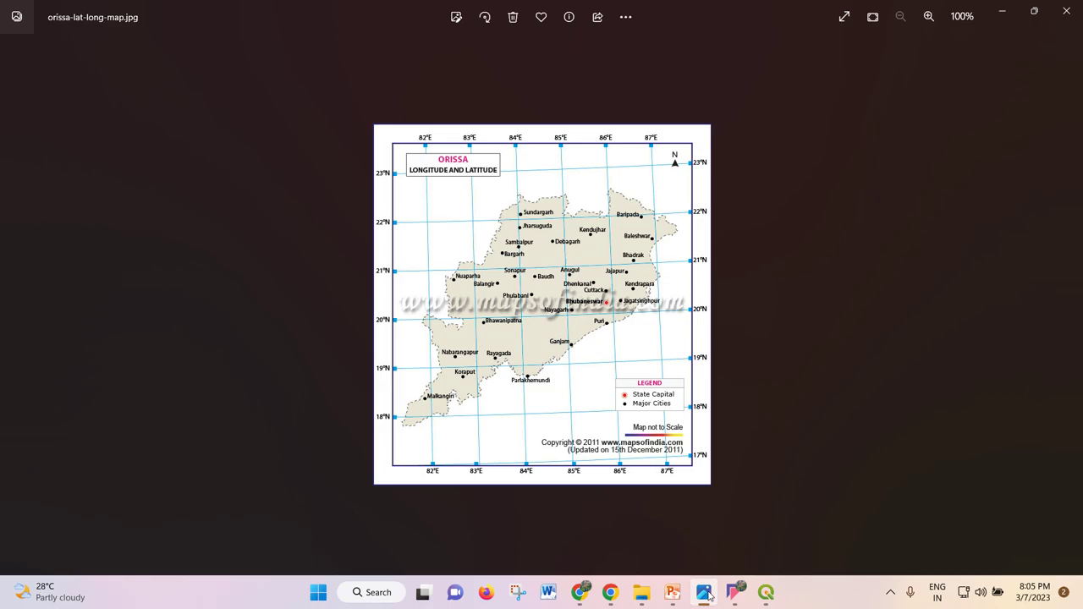
left_click(707, 595)
left_click_drag(279, 189, 401, 181)
left_click(466, 354)
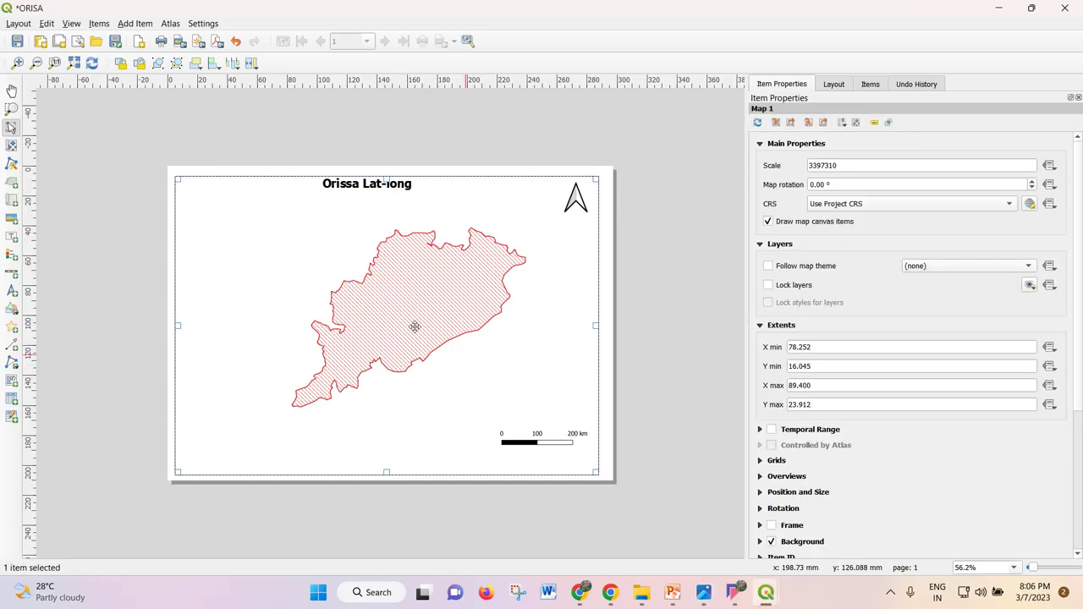
- Align the title text to Center and Middle in a slightly shorter label box and enable the label's frame
left_click(357, 188)
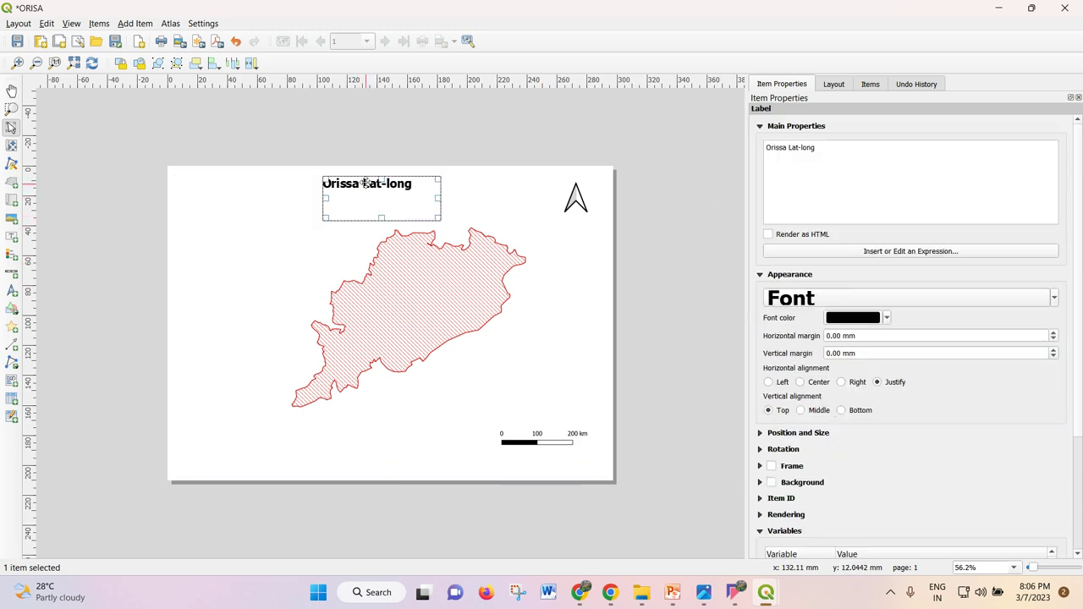
left_click(817, 412)
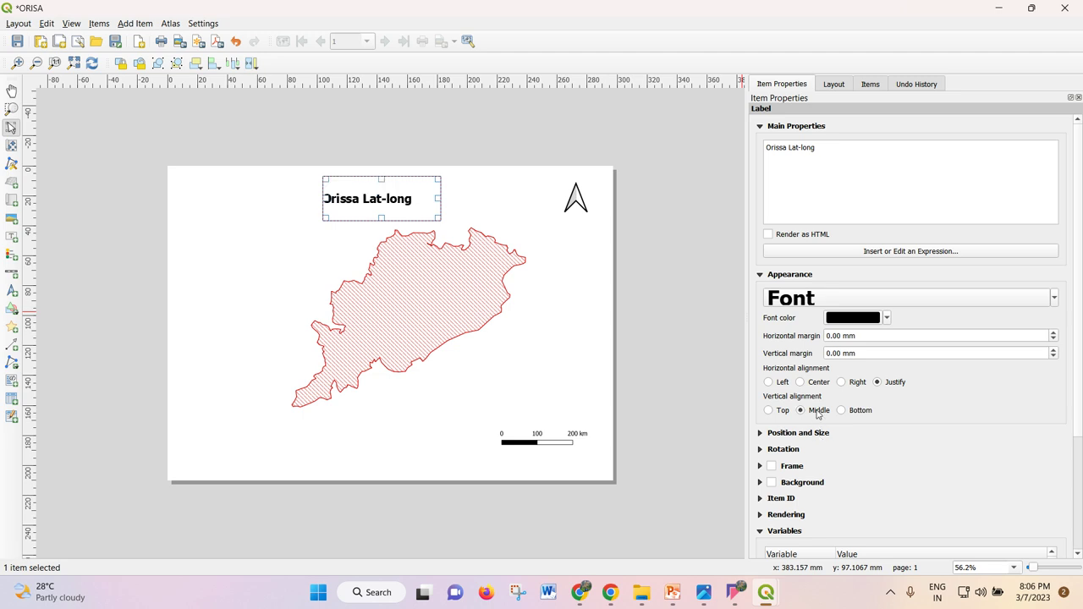
left_click_drag(382, 221, 381, 211)
scroll(905, 398, "down", 2)
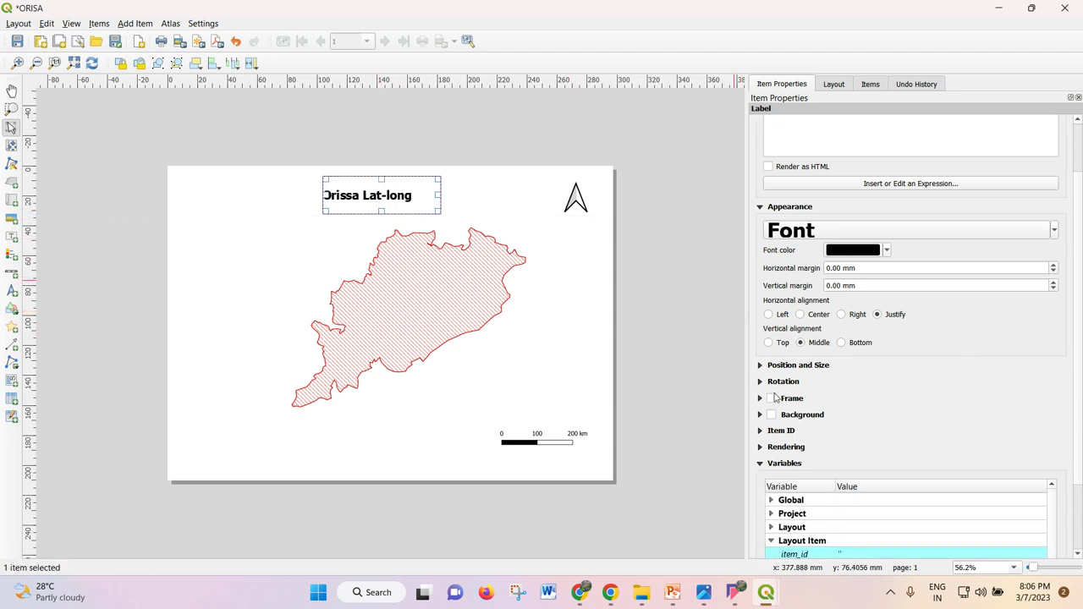
left_click(771, 398)
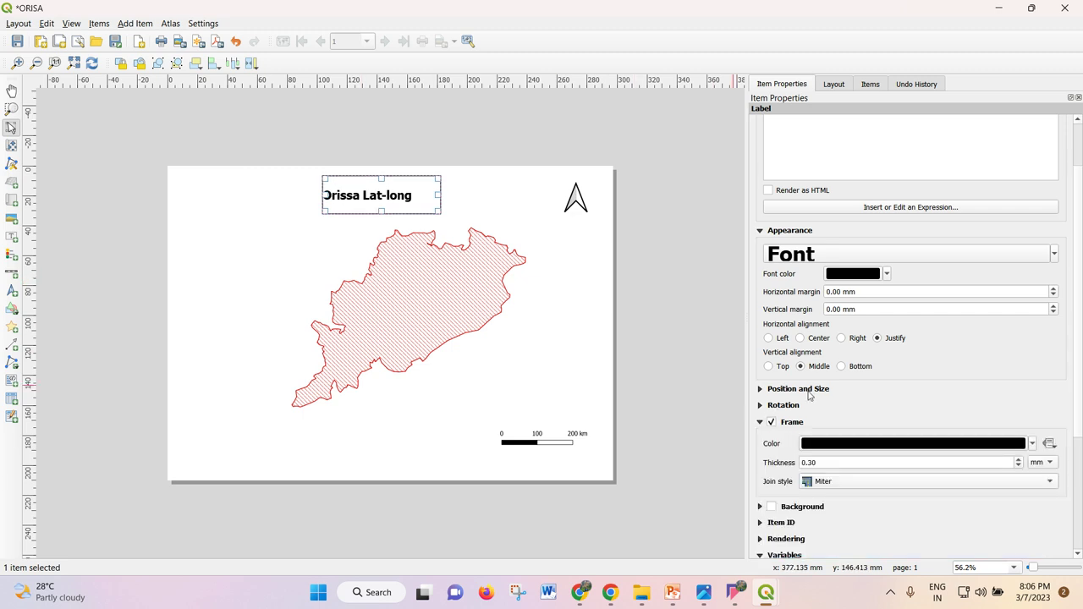
left_click(800, 338)
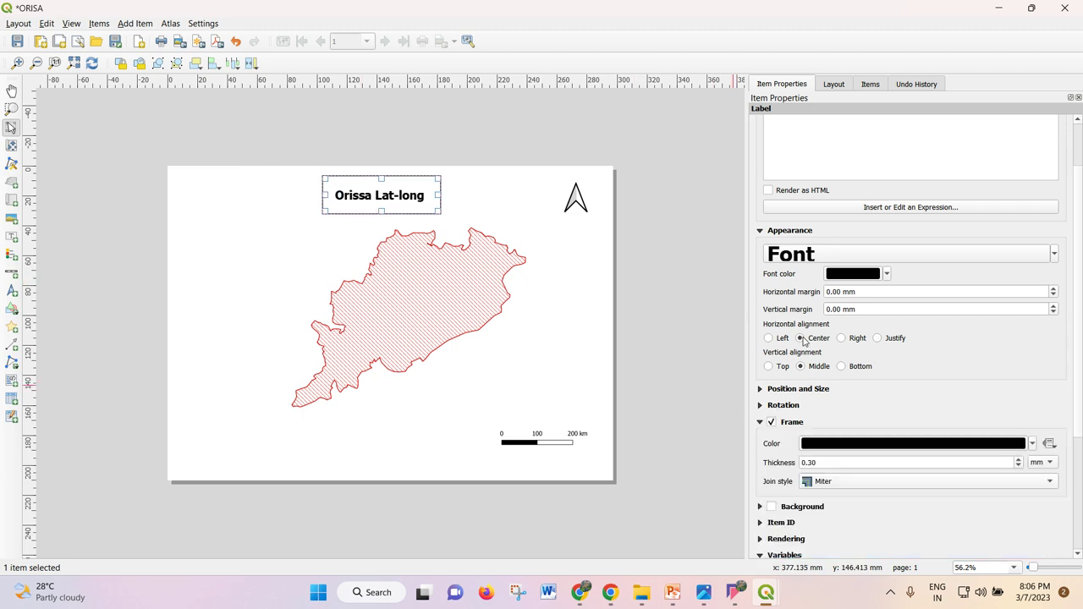
- Enable a frame around the map item
left_click(384, 253)
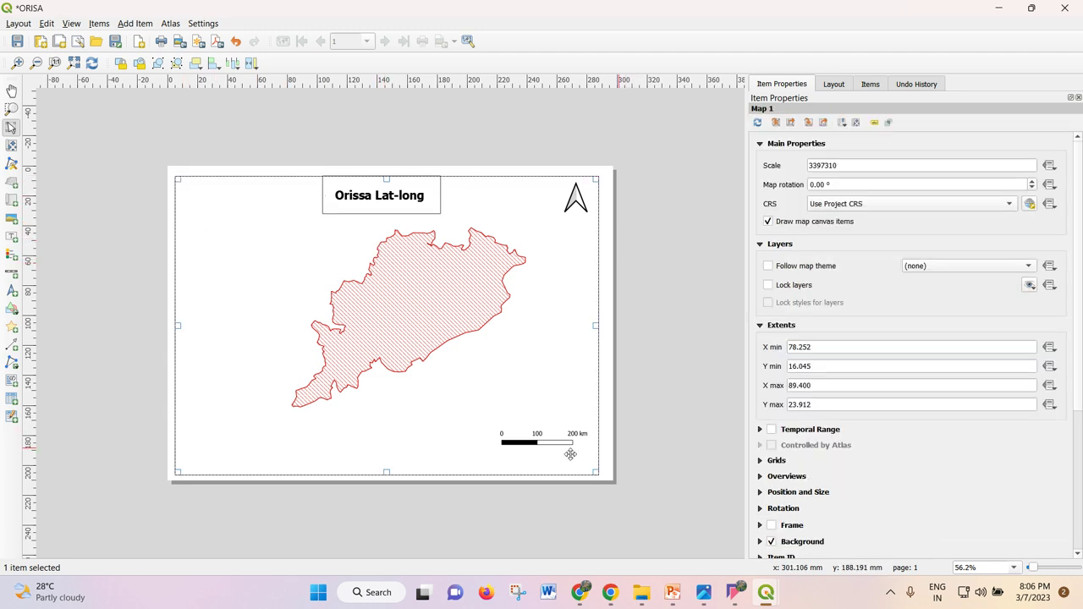
scroll(977, 458, "down", 2)
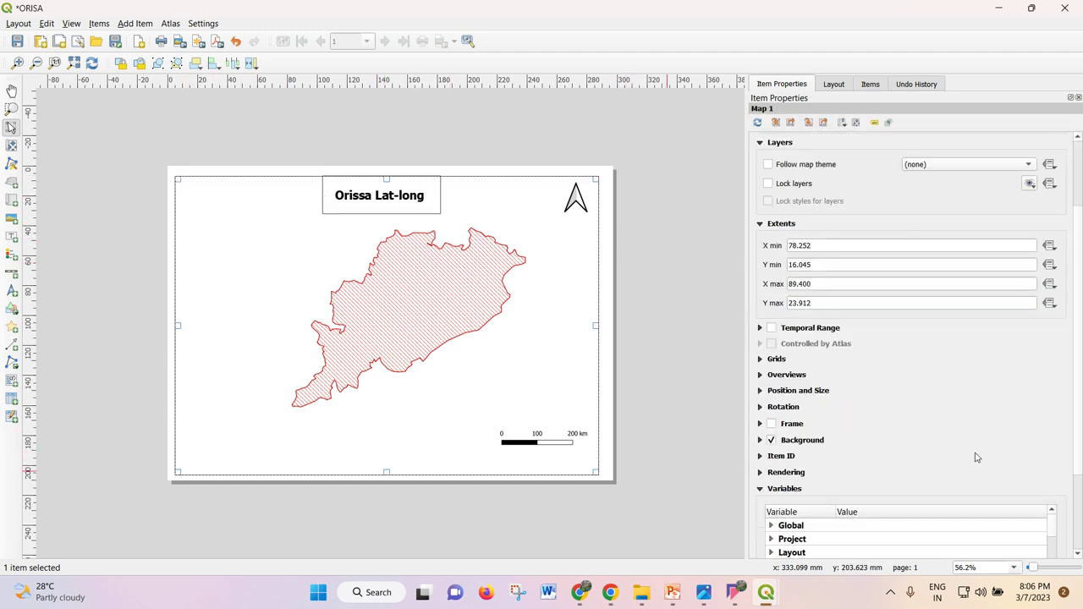
left_click(771, 425)
left_click(690, 387)
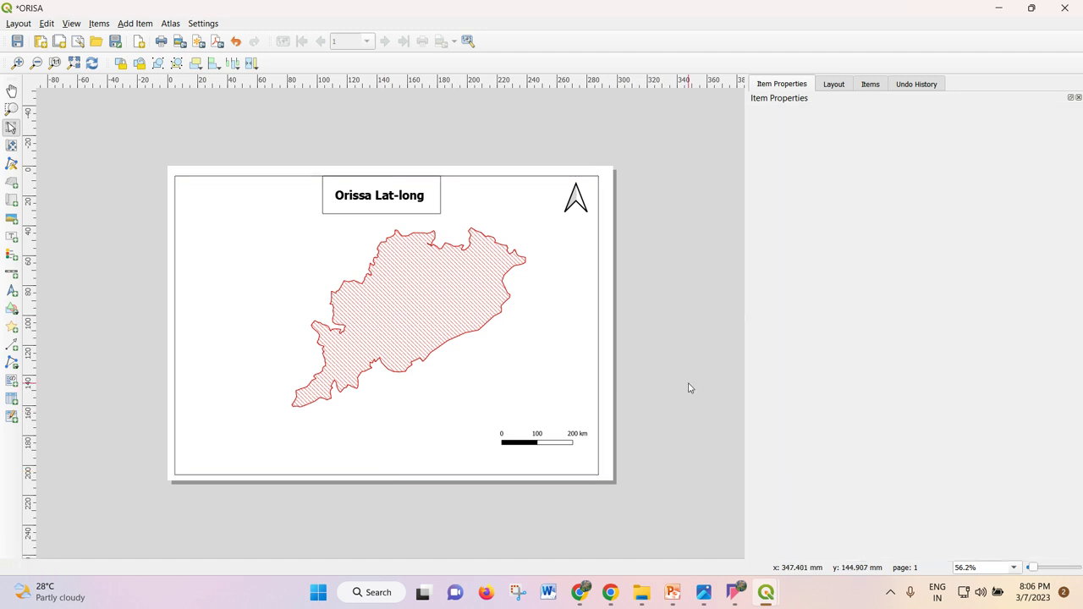
- Lower the top edge of the title label's box so it sits clear of the map frame
left_click(379, 195)
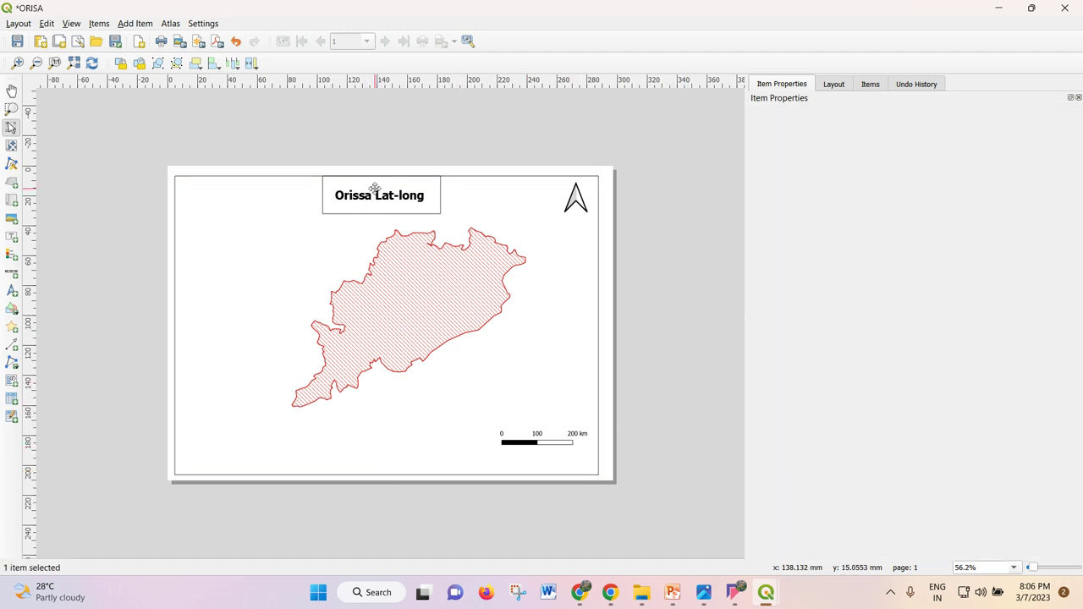
left_click(371, 195)
left_click_drag(382, 178, 381, 184)
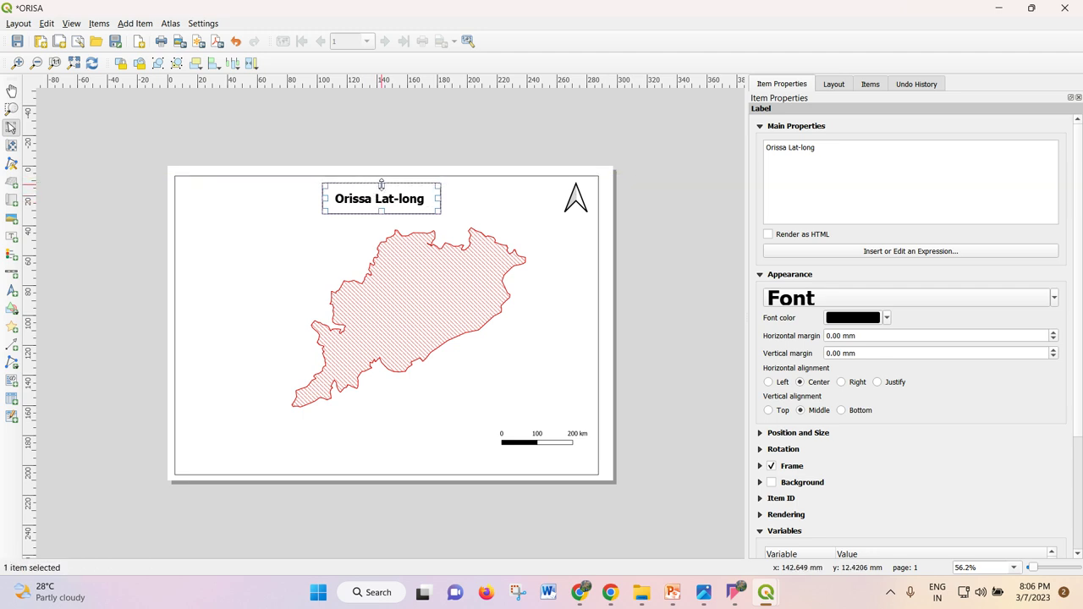
left_click(415, 290)
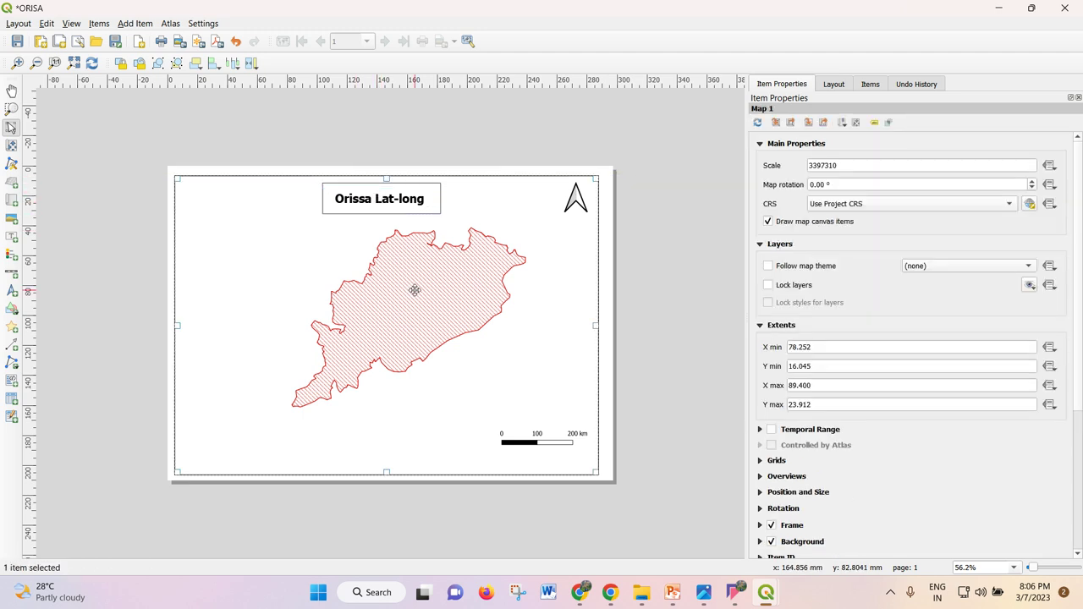
- Add a legend in the lower-left corner of the map and title it "Legend"
left_click(135, 23)
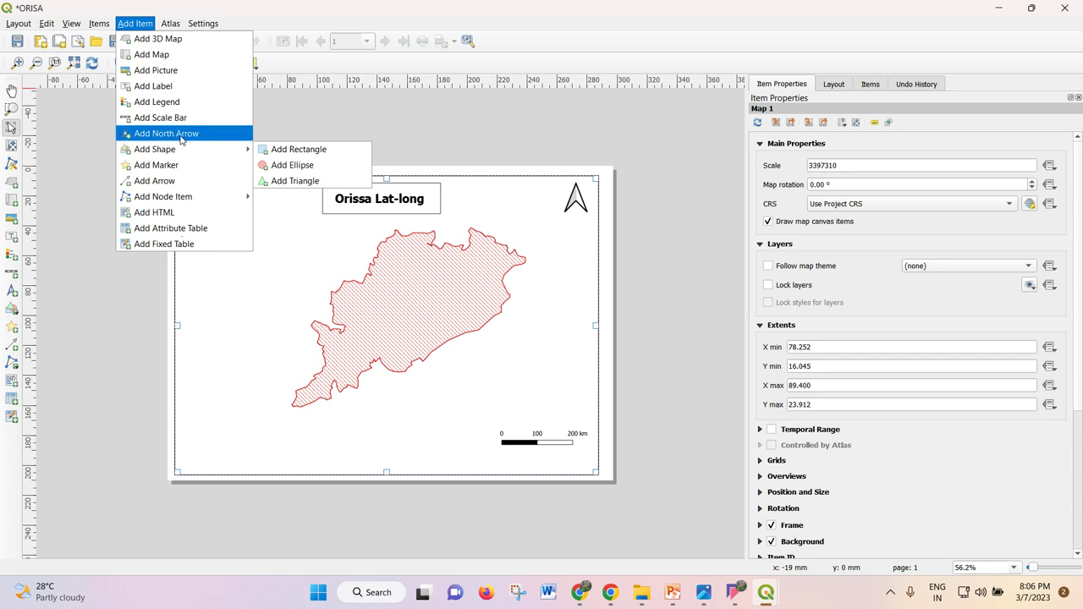
left_click(182, 102)
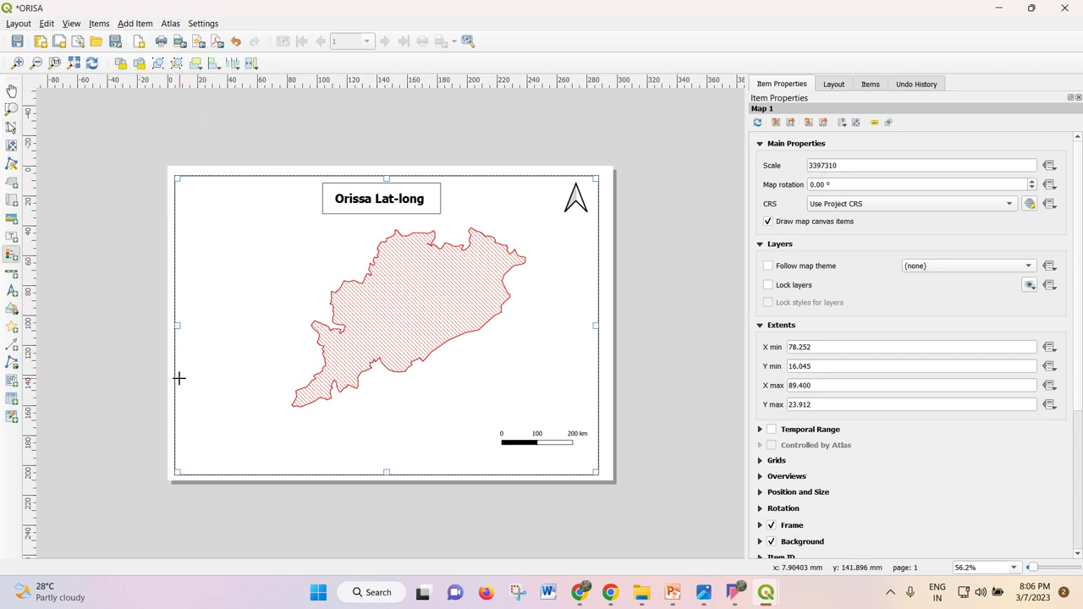
left_click_drag(188, 363, 309, 458)
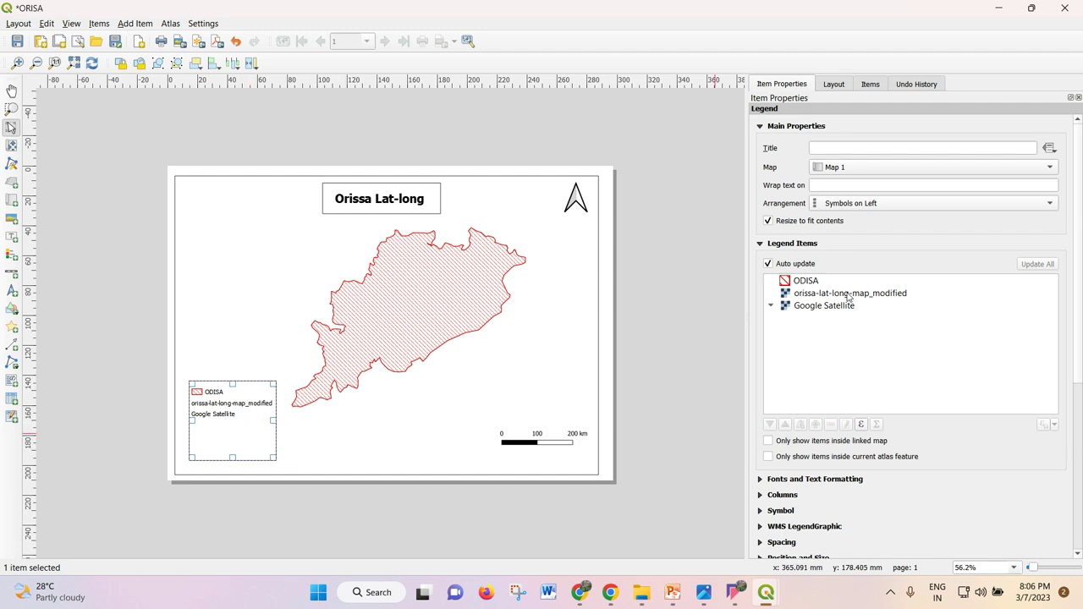
left_click(874, 149)
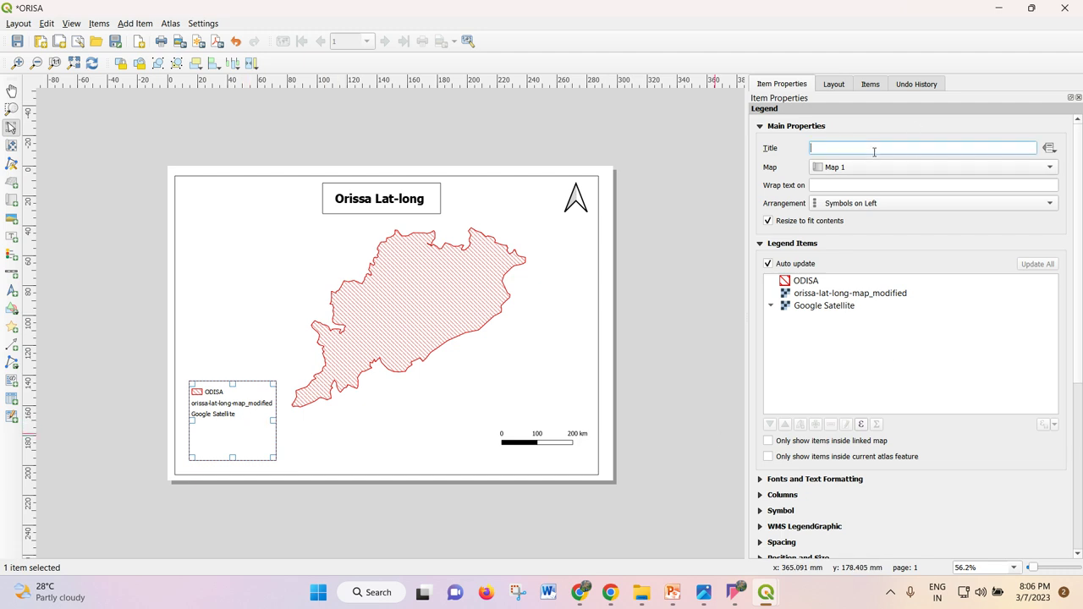
type("Legend")
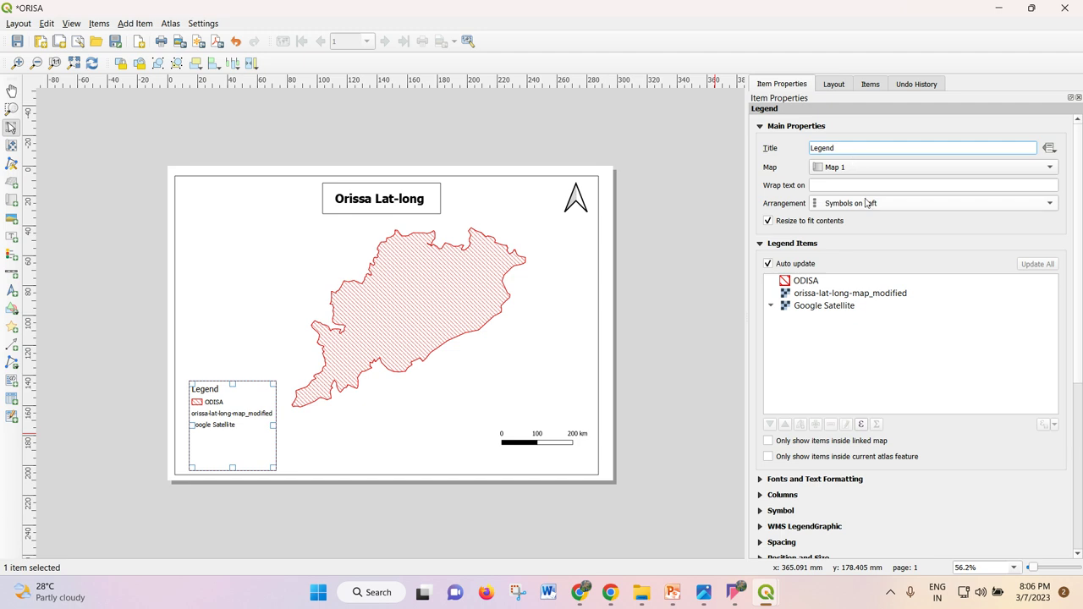
left_click_drag(848, 149, 789, 148)
left_click(857, 361)
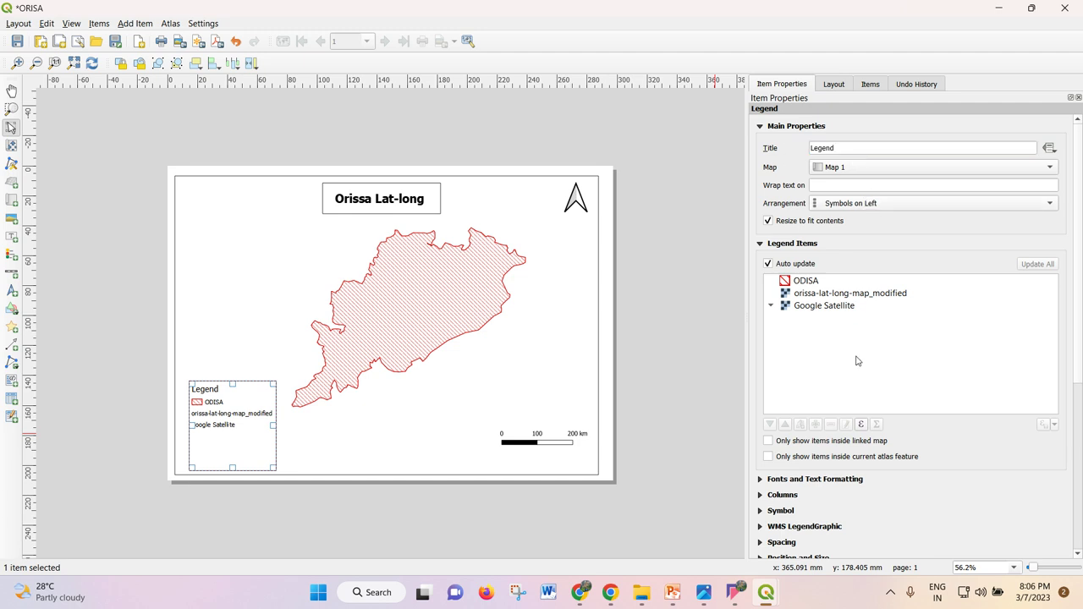
- Turn off the legend's auto update and remove the orissa-lat-long-map_modified and Google Satellite entries
left_click(768, 264)
left_click(795, 295)
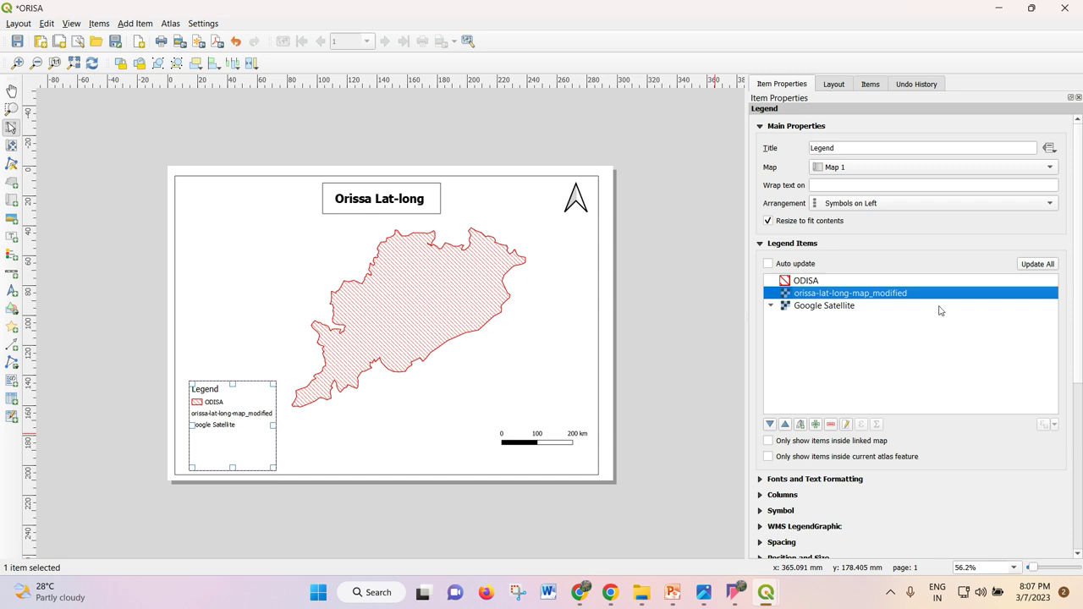
left_click(832, 424)
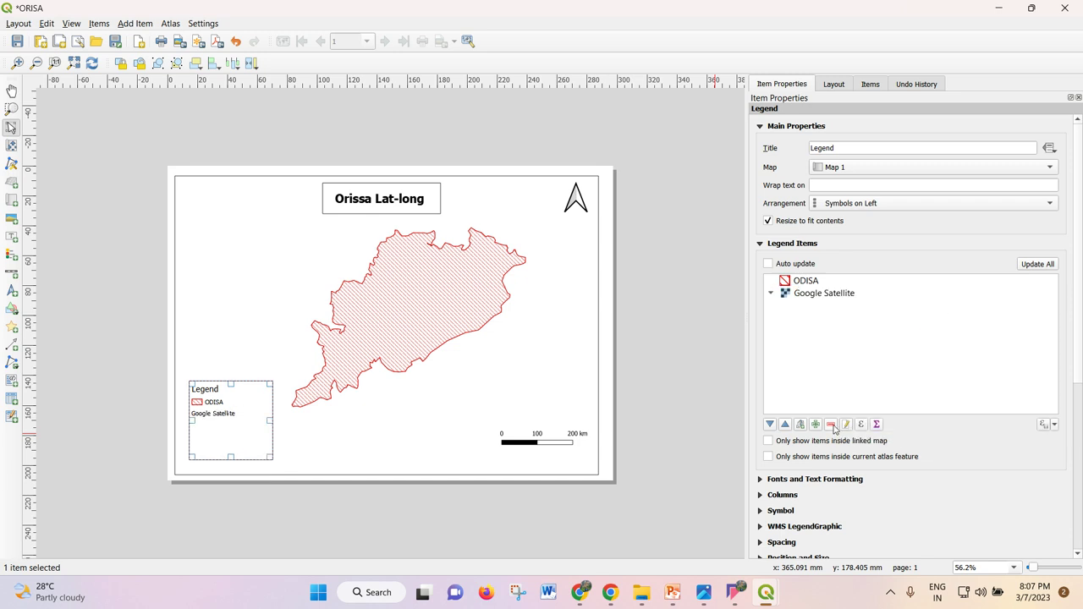
left_click(805, 296)
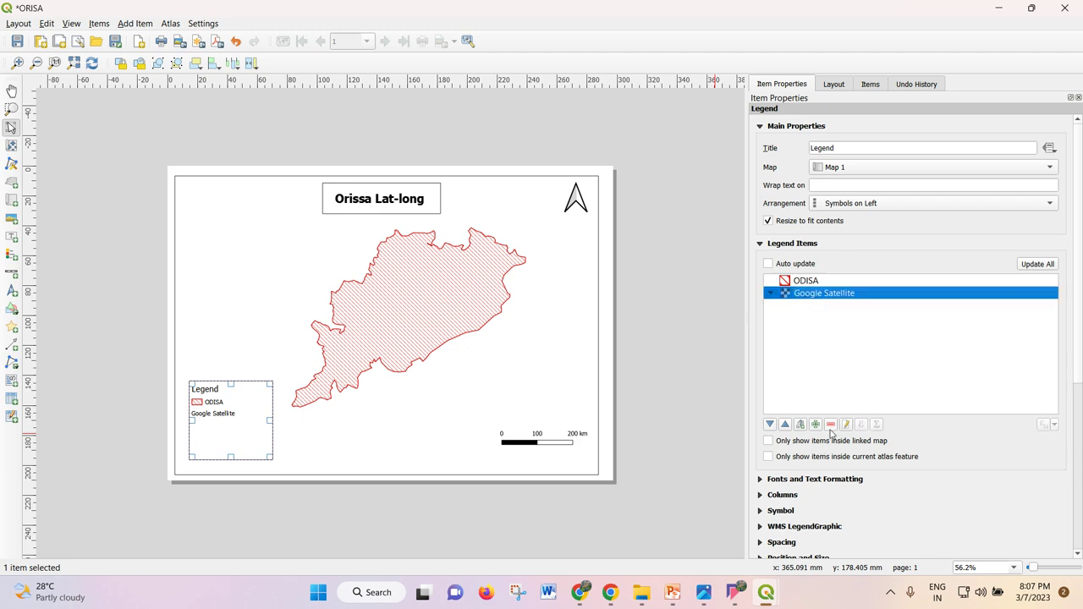
left_click(830, 425)
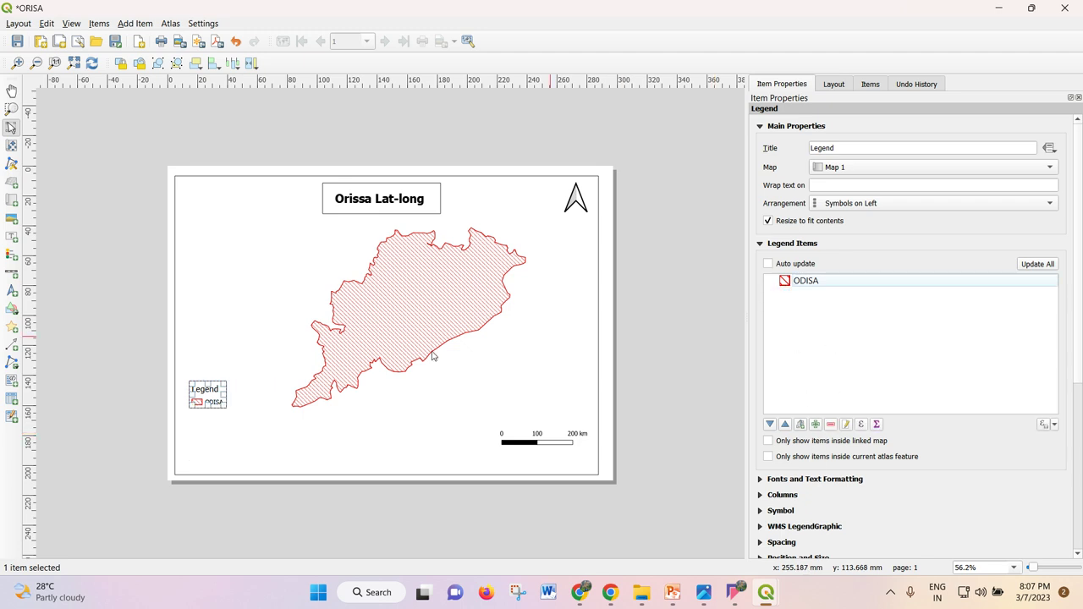
- Enable a frame around the legend
left_click(215, 388)
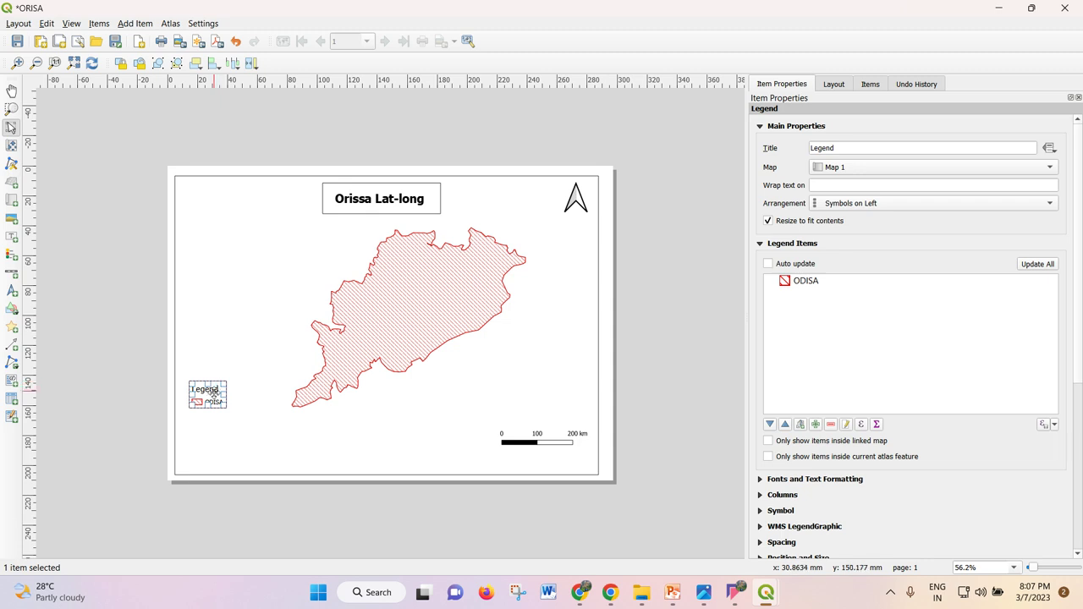
scroll(854, 419, "down", 2)
scroll(791, 461, "down", 2)
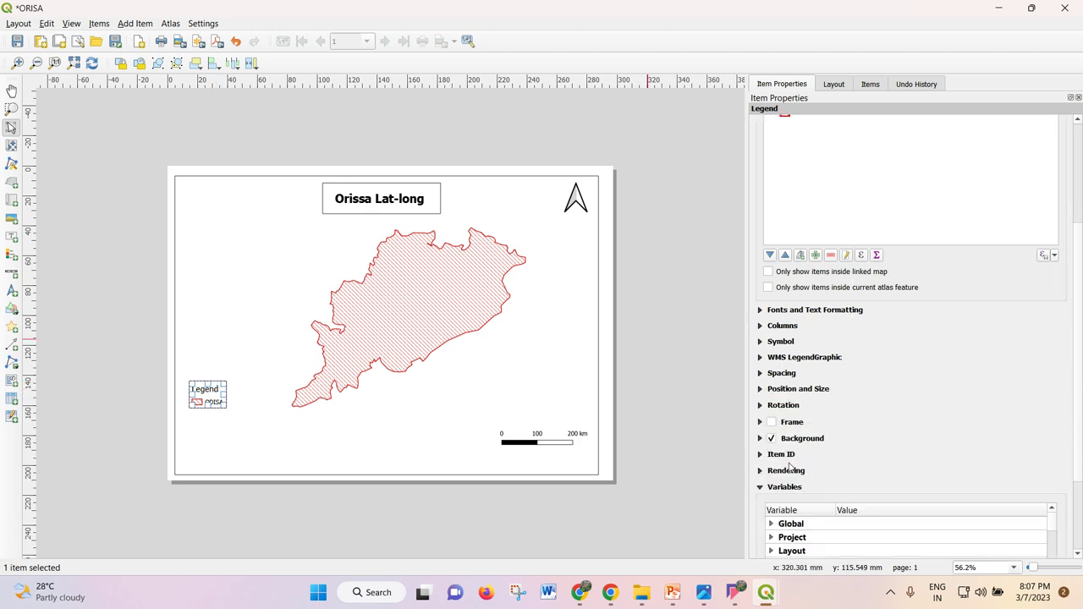
left_click(772, 422)
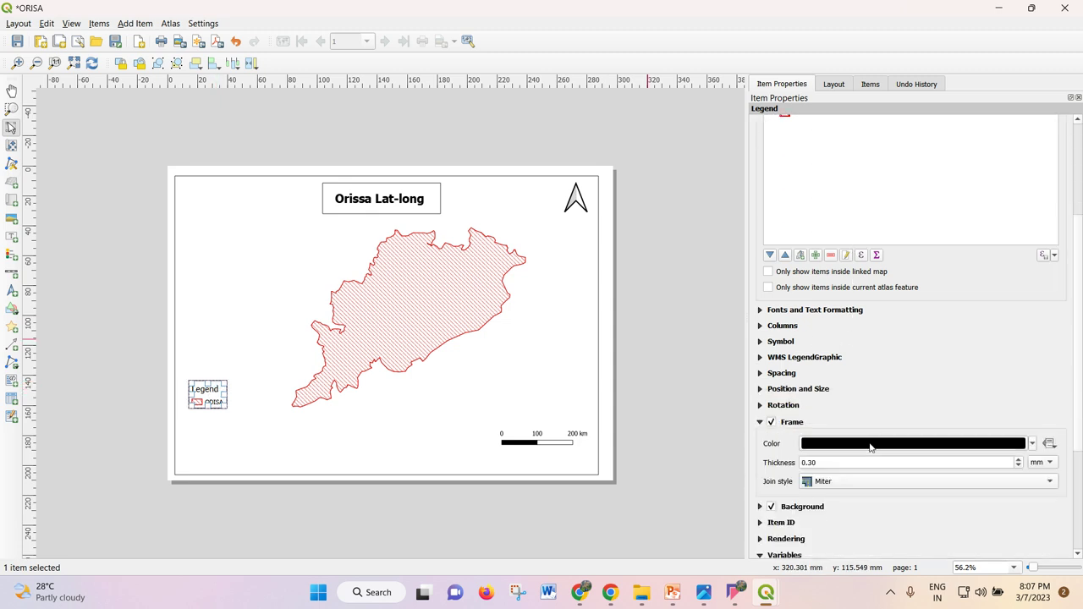
- Format the legend title's font as bold, size 18
scroll(876, 425, "up", 2)
left_click(817, 379)
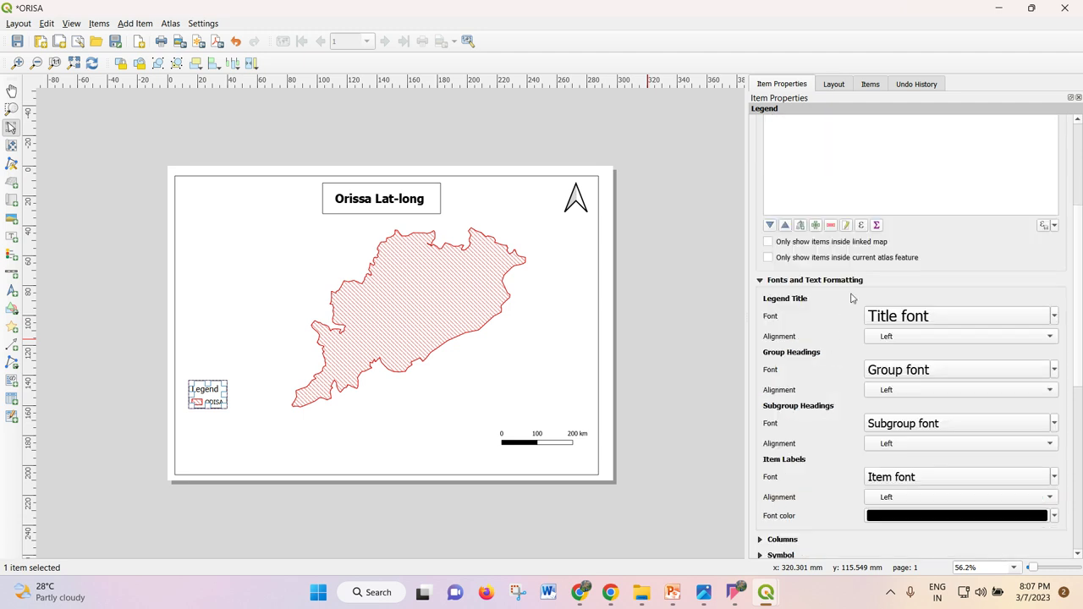
left_click(923, 314)
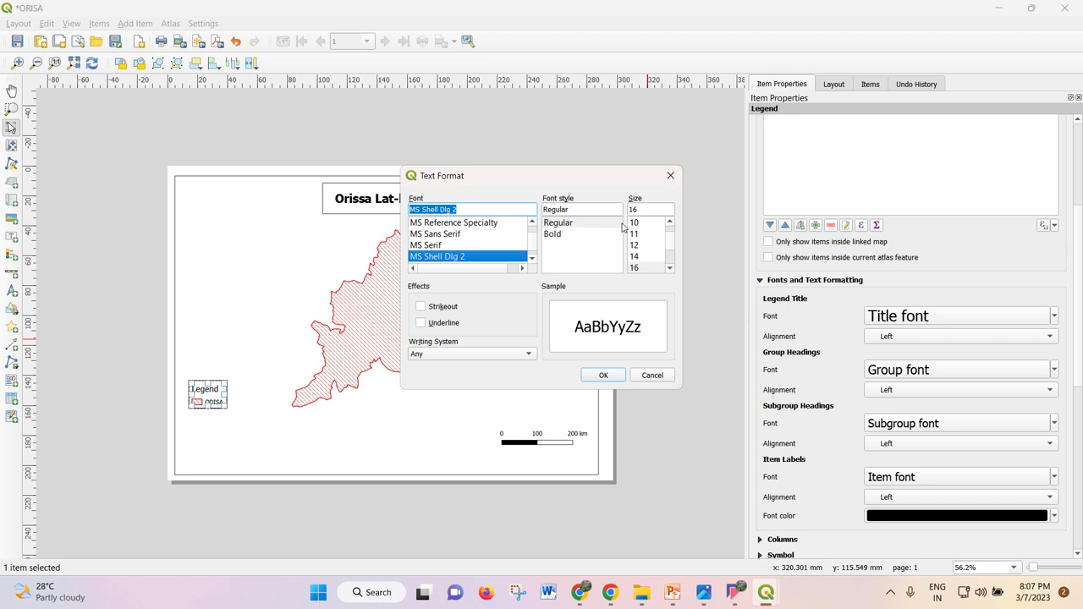
left_click(563, 235)
scroll(643, 250, "down", 1)
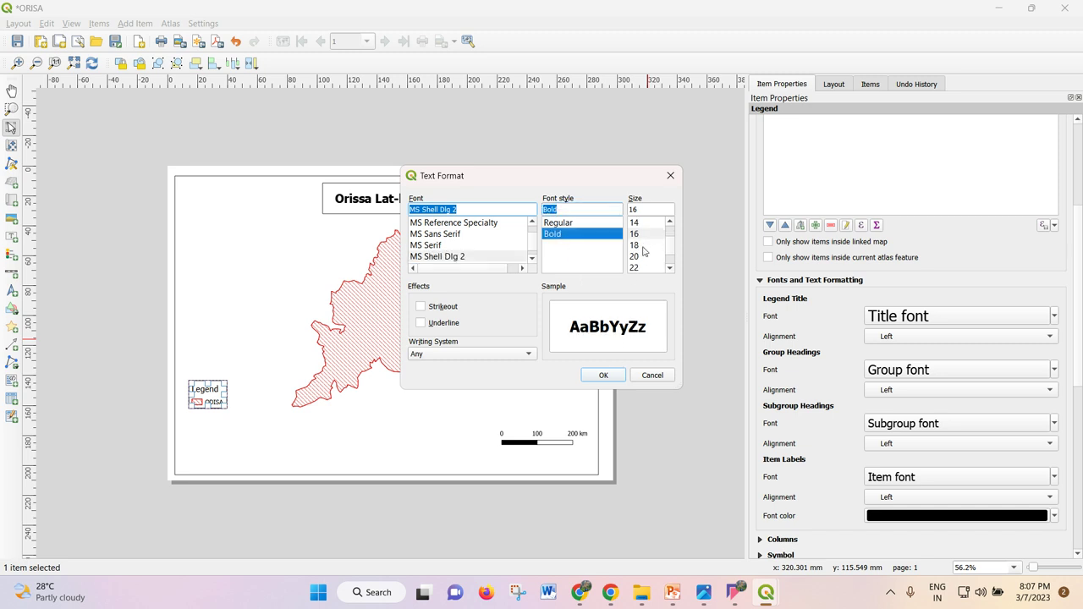
left_click(643, 245)
left_click(601, 375)
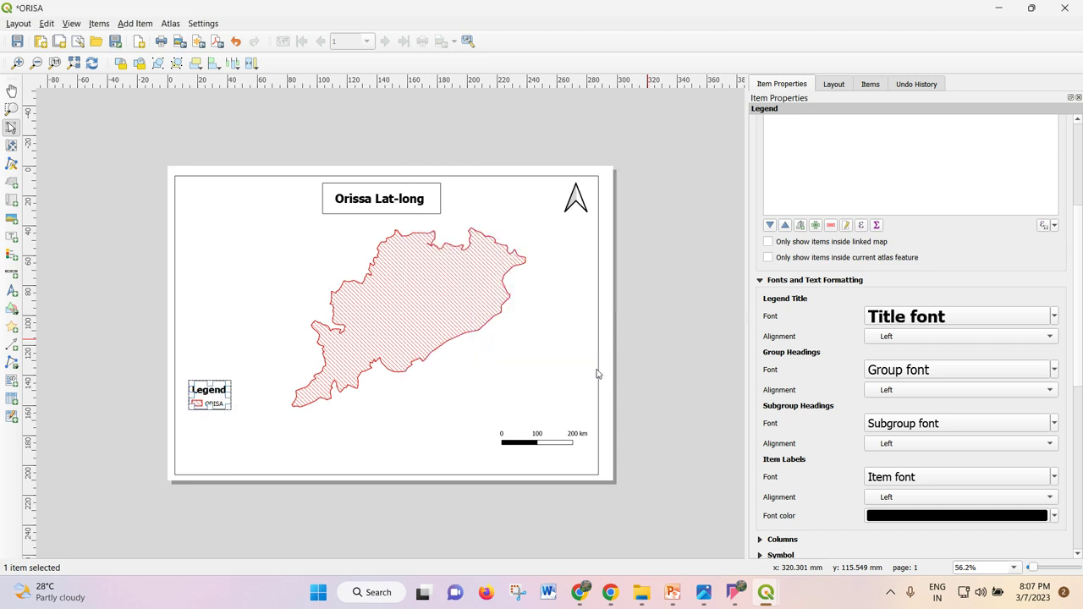
- Move the legend down near the map's lower-left corner and shift the scale bar slightly down and to the left
left_click(294, 417)
left_click_drag(209, 395, 207, 439)
left_click_drag(505, 442, 495, 449)
left_click(665, 366)
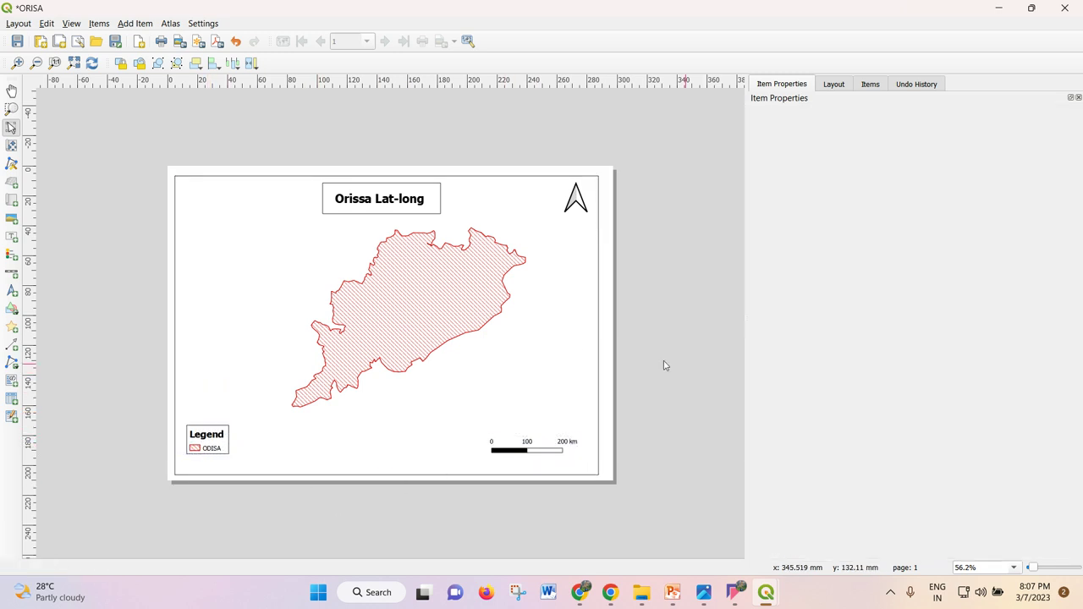
- Select the map item and check the reference image orissa-lat-long-map.jpg for its latitude and longitude grid
left_click(436, 262)
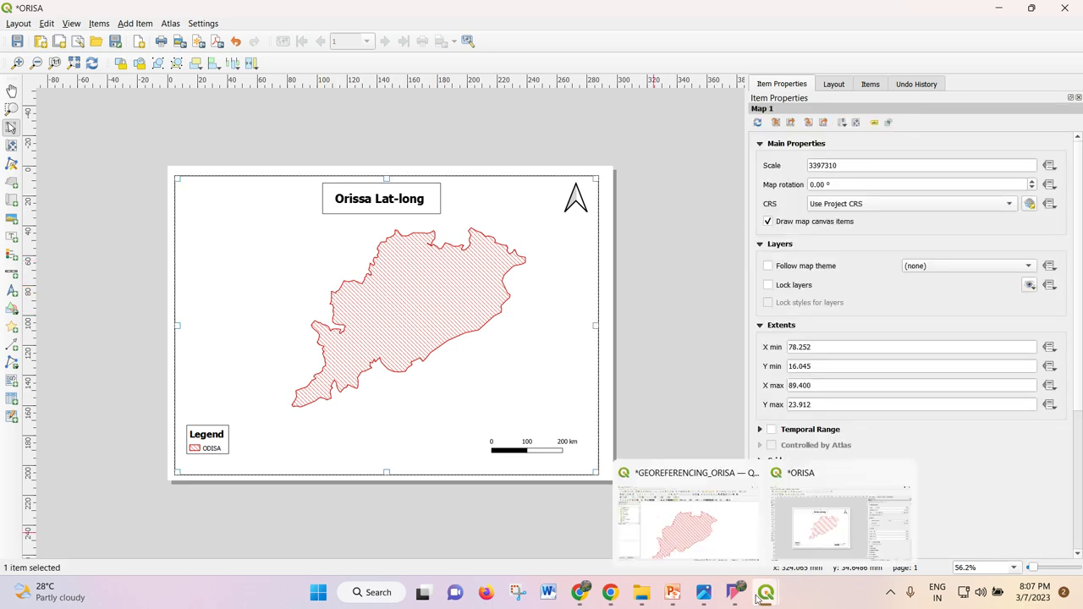
left_click(705, 593)
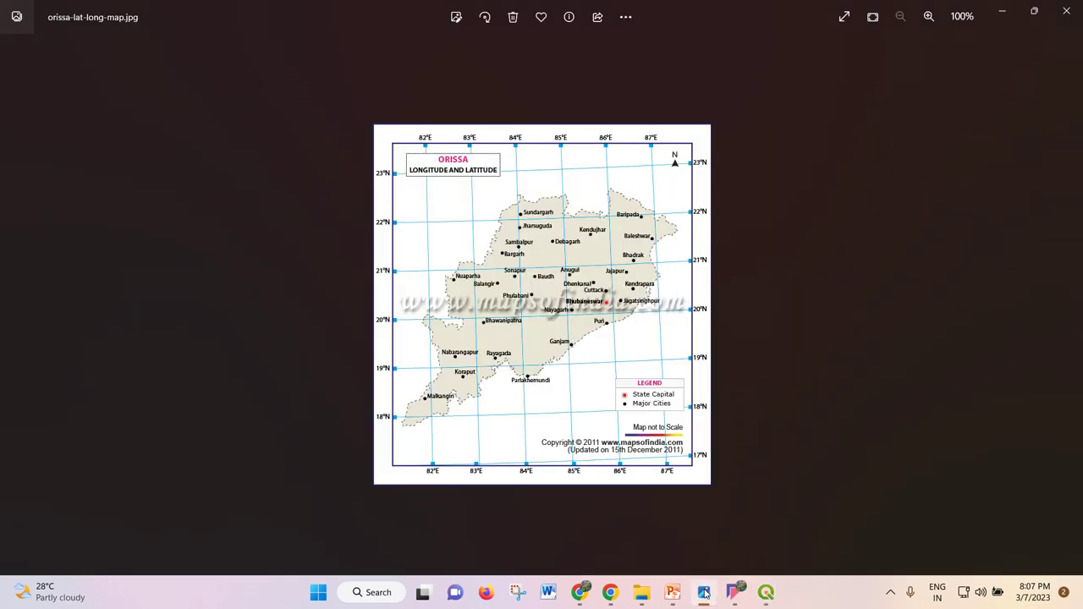
left_click(704, 592)
left_click(704, 593)
left_click(705, 592)
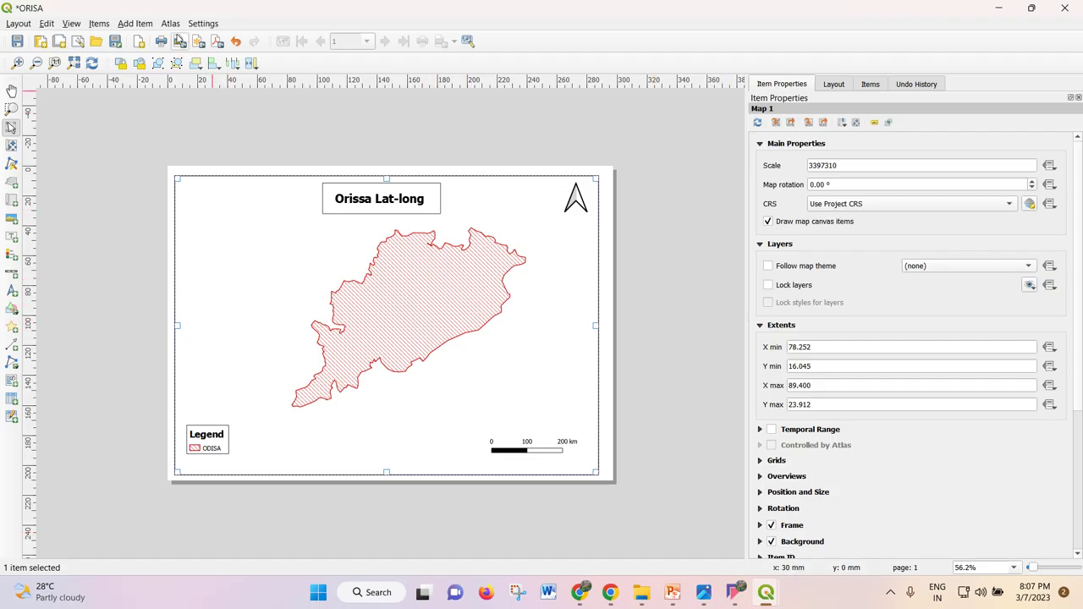
left_click(138, 24)
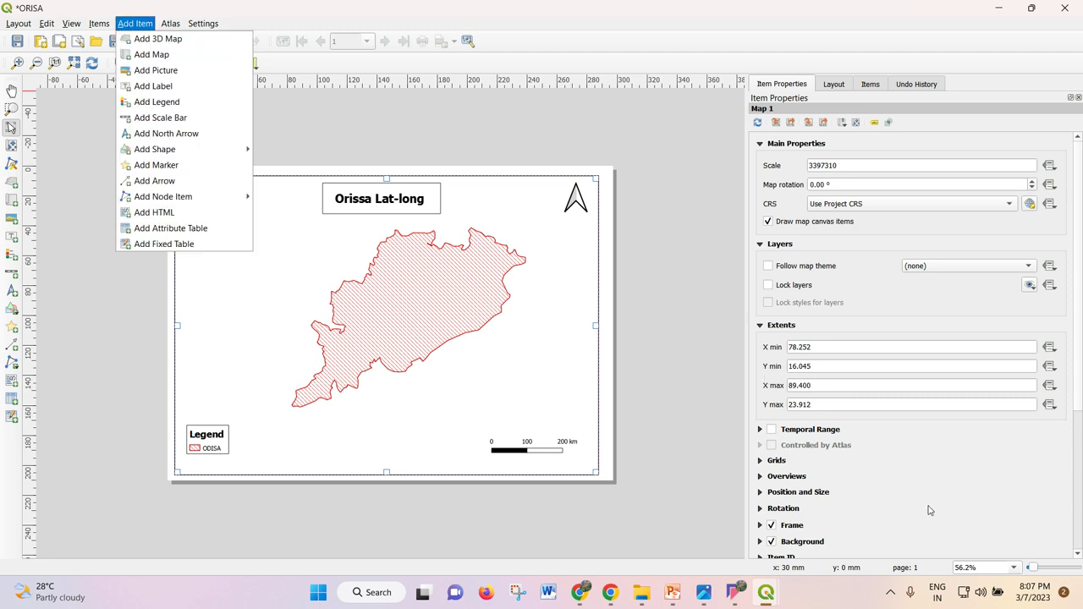
left_click(340, 298)
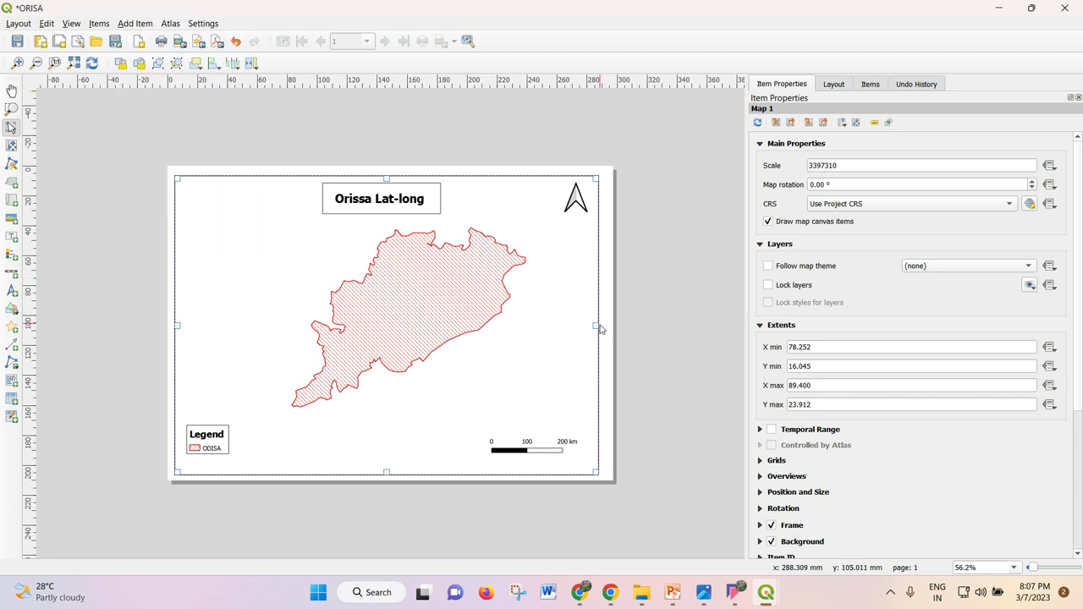
- Stretch the map item's right edge slightly outward and add a new grid to the map
left_click_drag(595, 322, 601, 322)
scroll(857, 478, "down", 1)
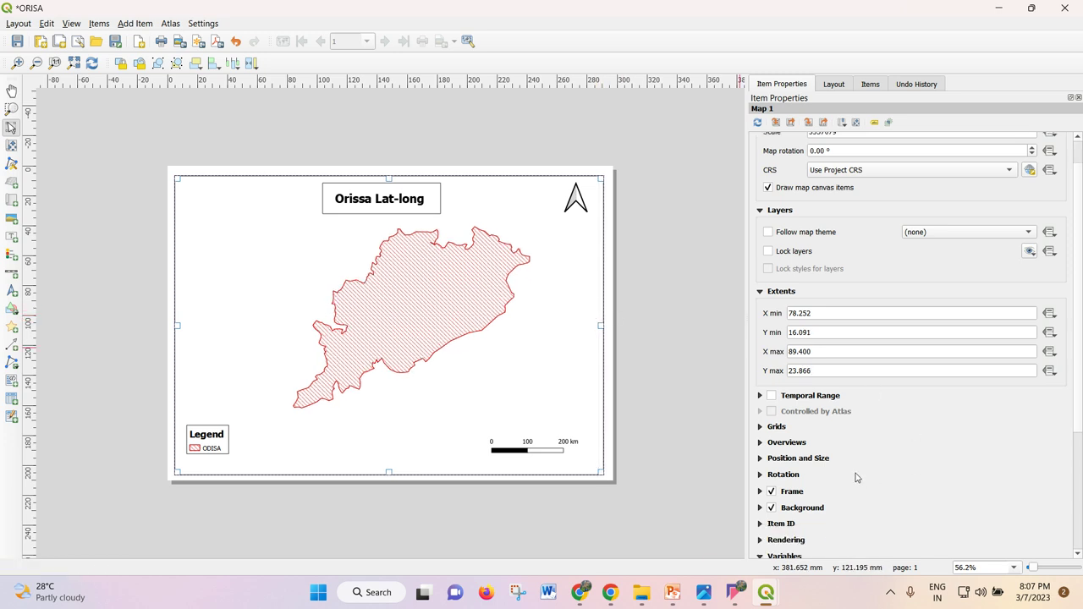
left_click(777, 427)
scroll(789, 430, "down", 1)
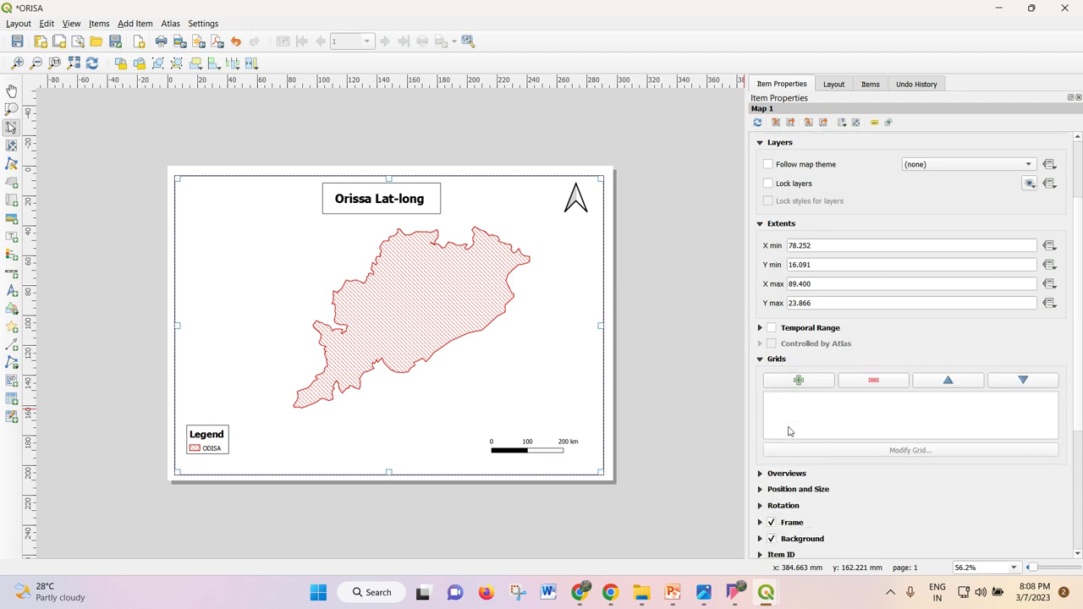
left_click(798, 381)
left_click(792, 398)
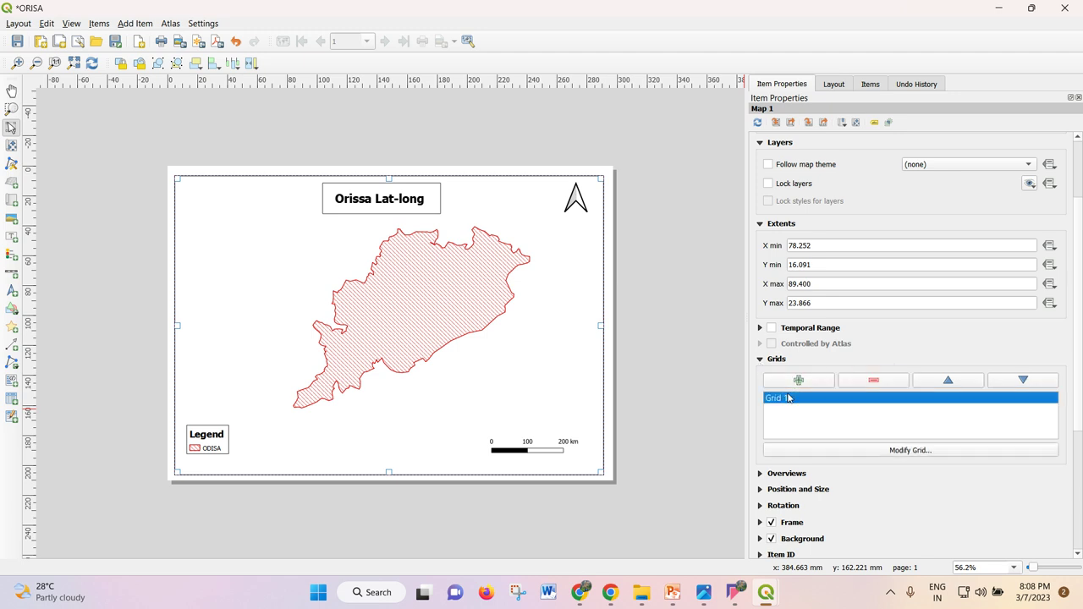
- Set the new grid's X and Y intervals to 1 map unit each
left_click(863, 453)
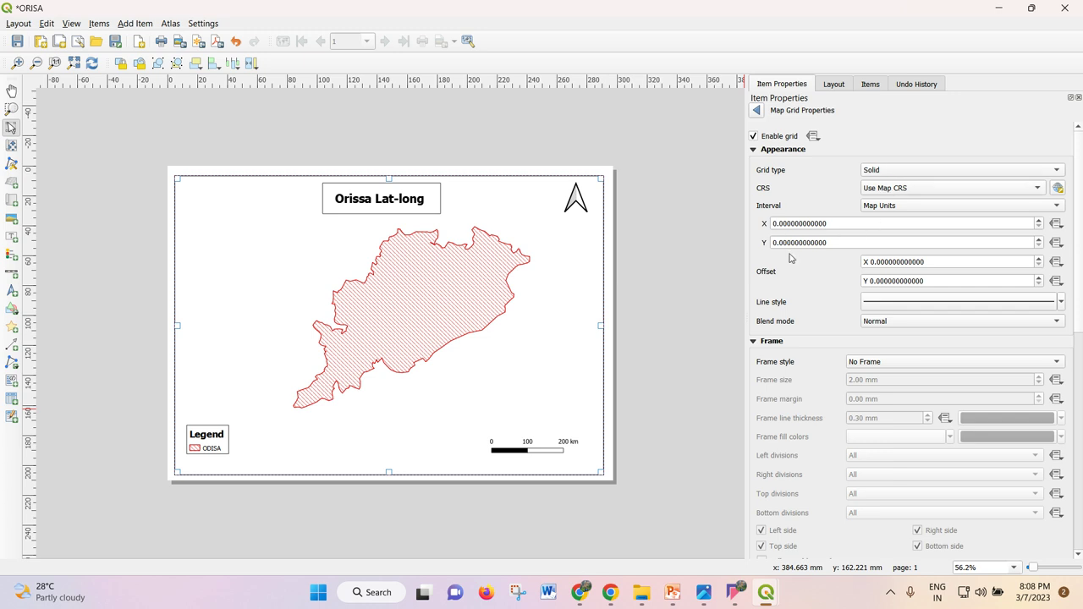
left_click(786, 223)
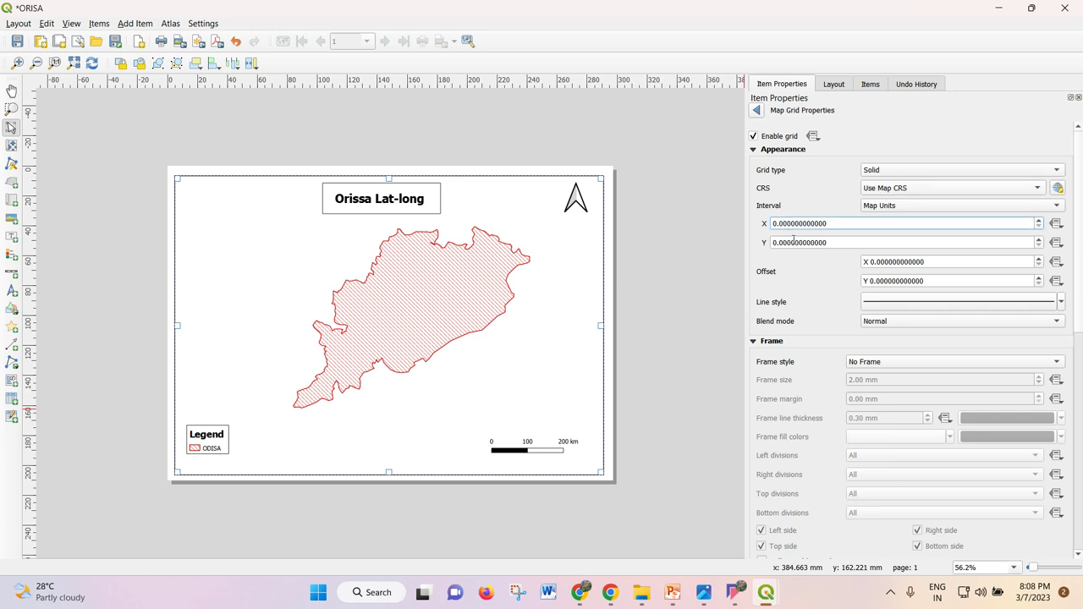
left_click(782, 244)
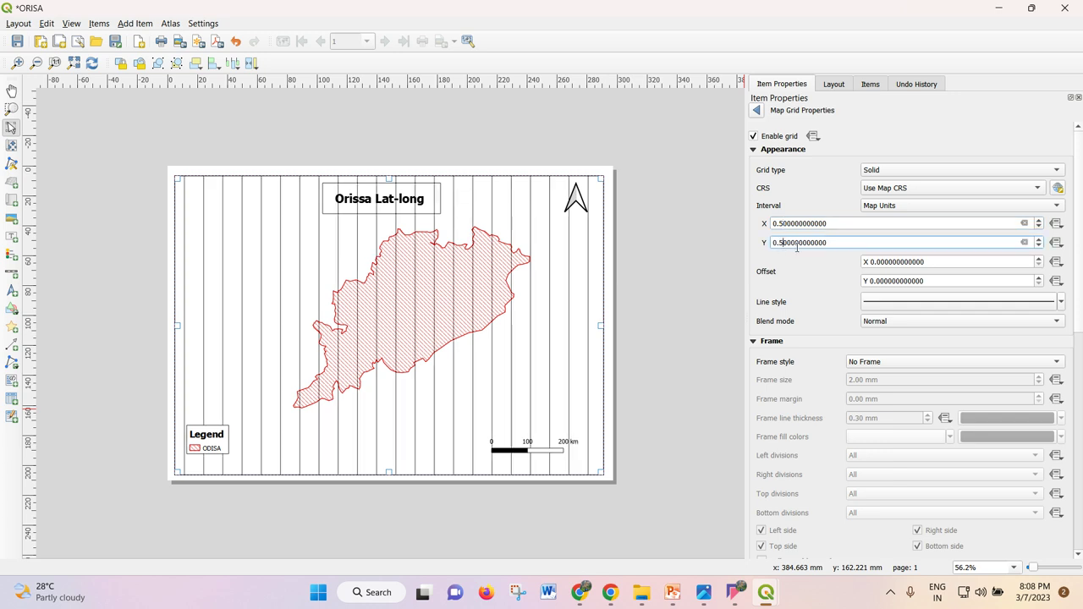
key("shift+Tab")
type("1")
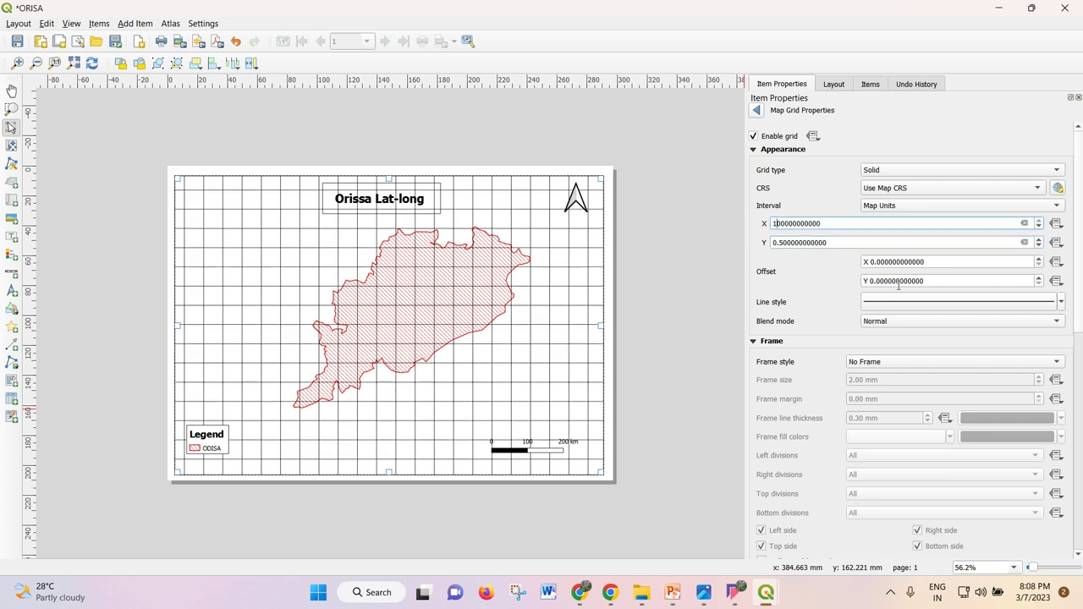
type(".")
left_click_drag(781, 243, 766, 243)
type("1.")
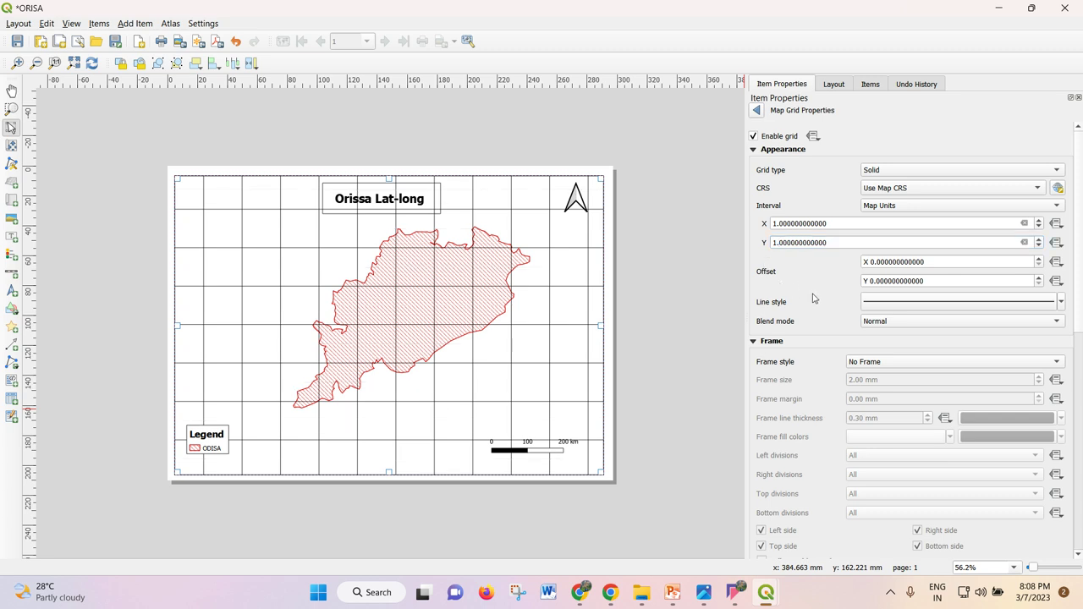
- Change the grid's line style to the dash gray 2 preset
left_click(895, 305)
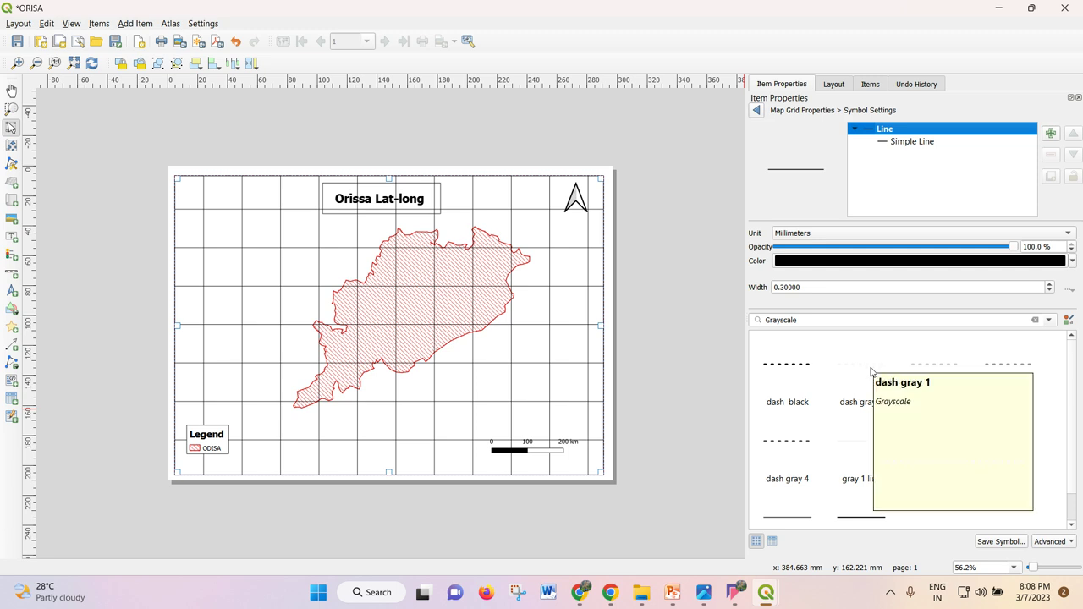
left_click(946, 370)
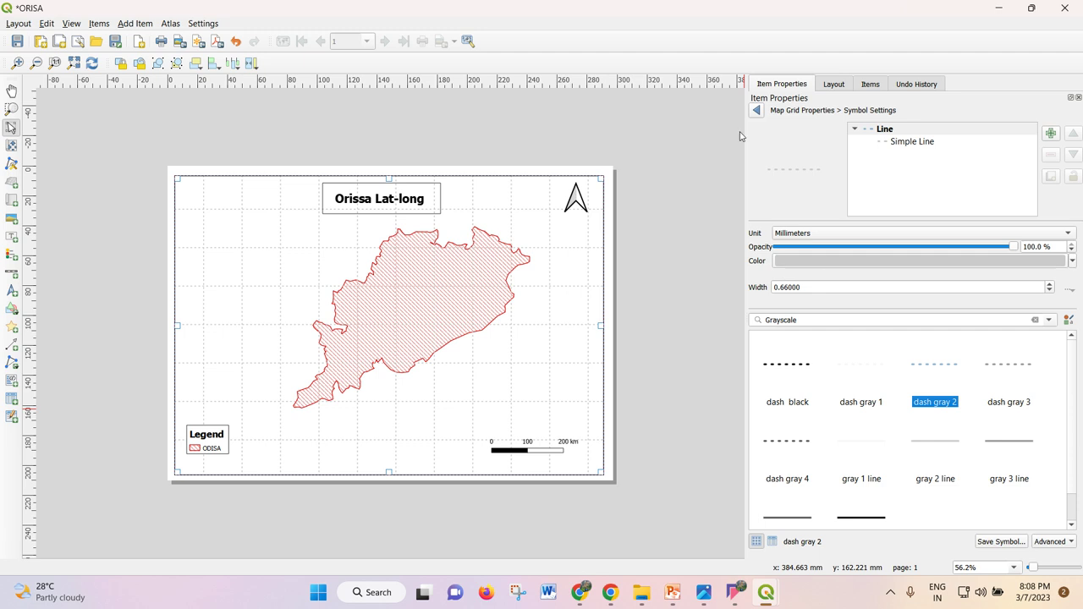
left_click(756, 110)
- Enable drawing of coordinates for the map grid
scroll(800, 354, "down", 2)
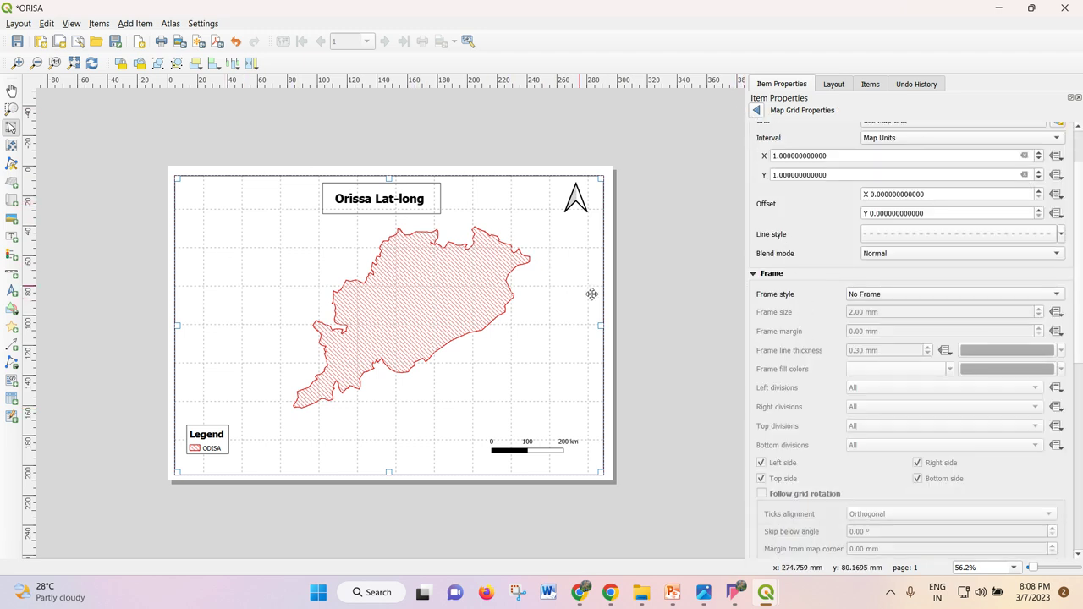
scroll(806, 324, "down", 5)
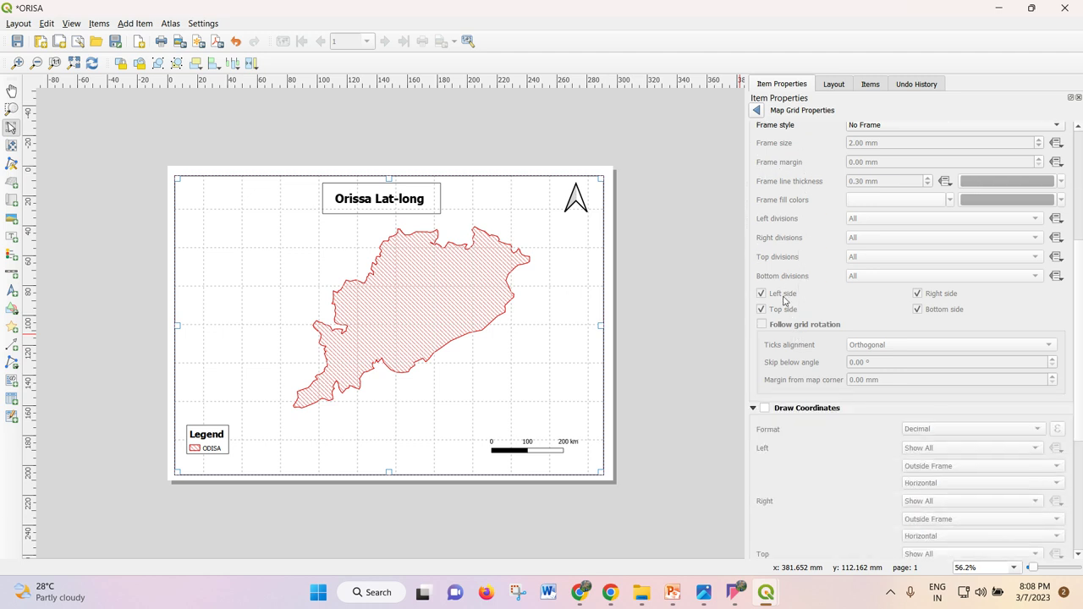
scroll(784, 300, "up", 4)
scroll(783, 303, "down", 8)
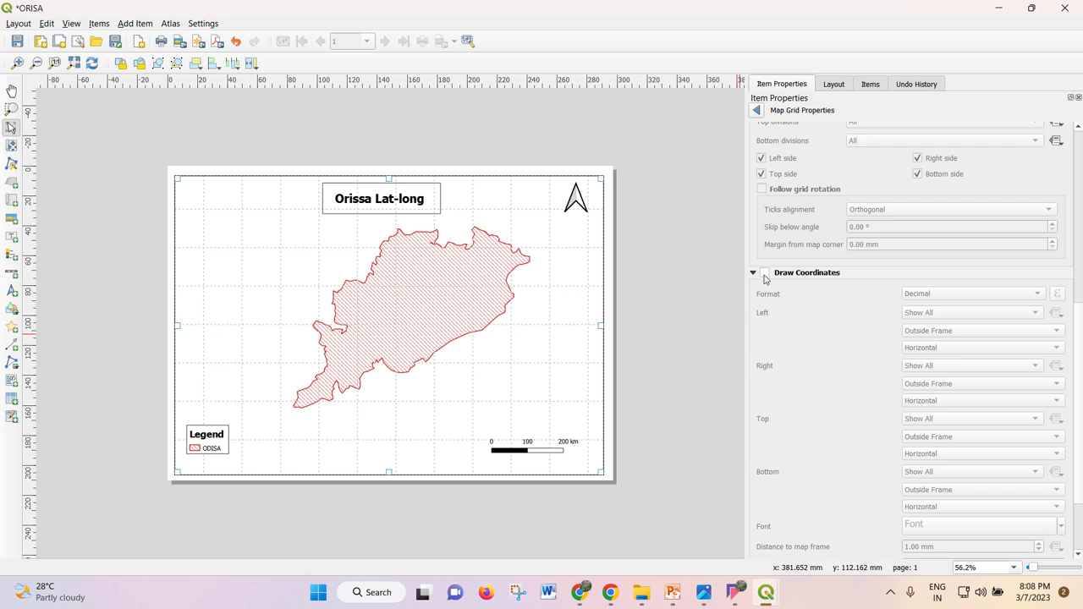
left_click(765, 273)
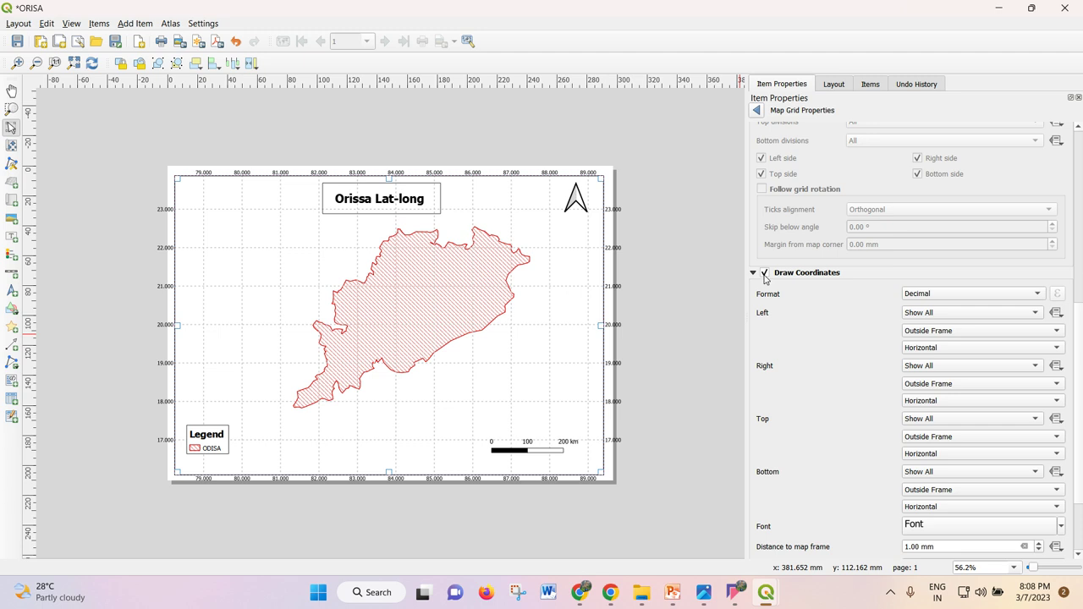
- Set the grid coordinates on the map's left and right sides to Vertical Ascending
scroll(863, 328, "down", 1)
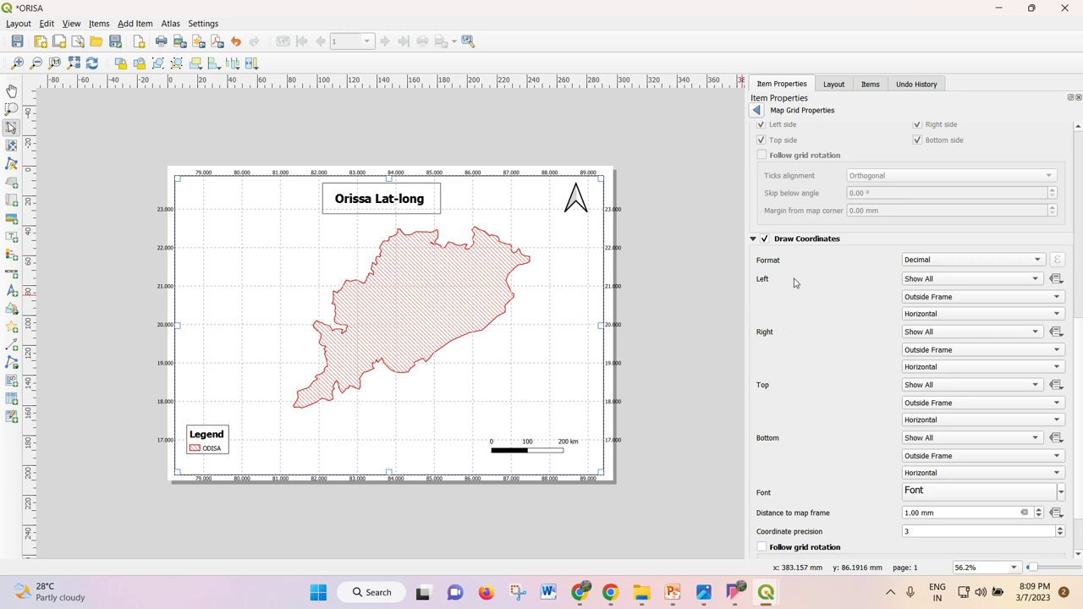
left_click(931, 302)
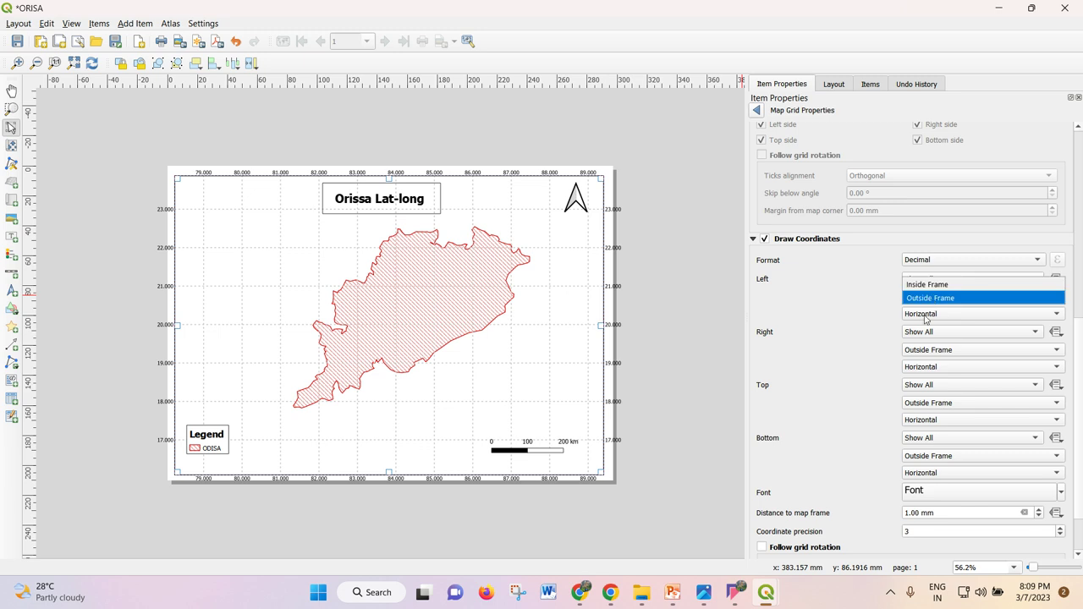
left_click(925, 314)
left_click(932, 332)
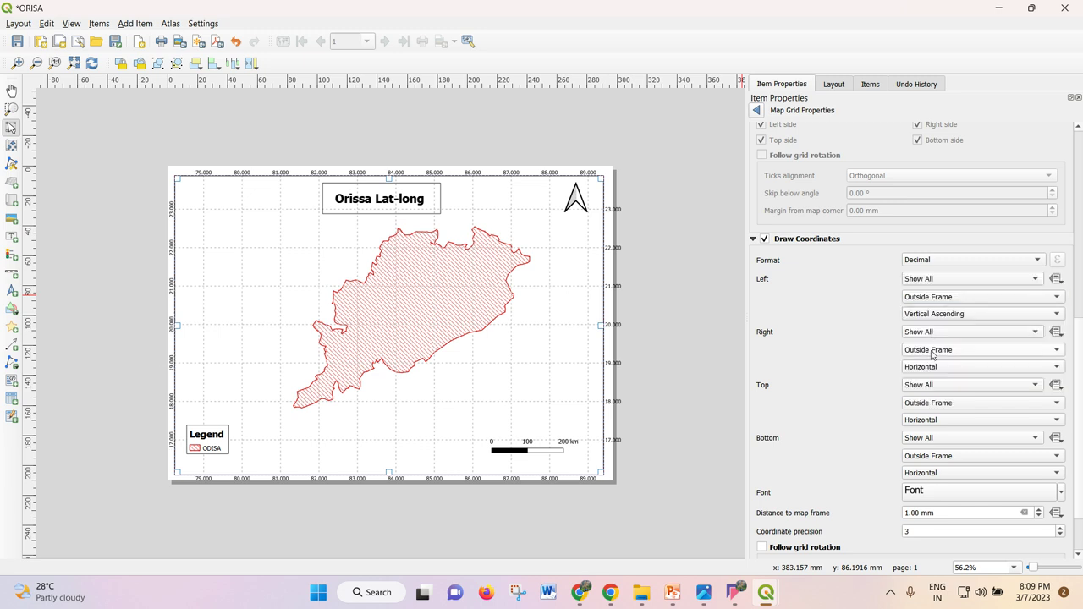
left_click(929, 367)
left_click(926, 381)
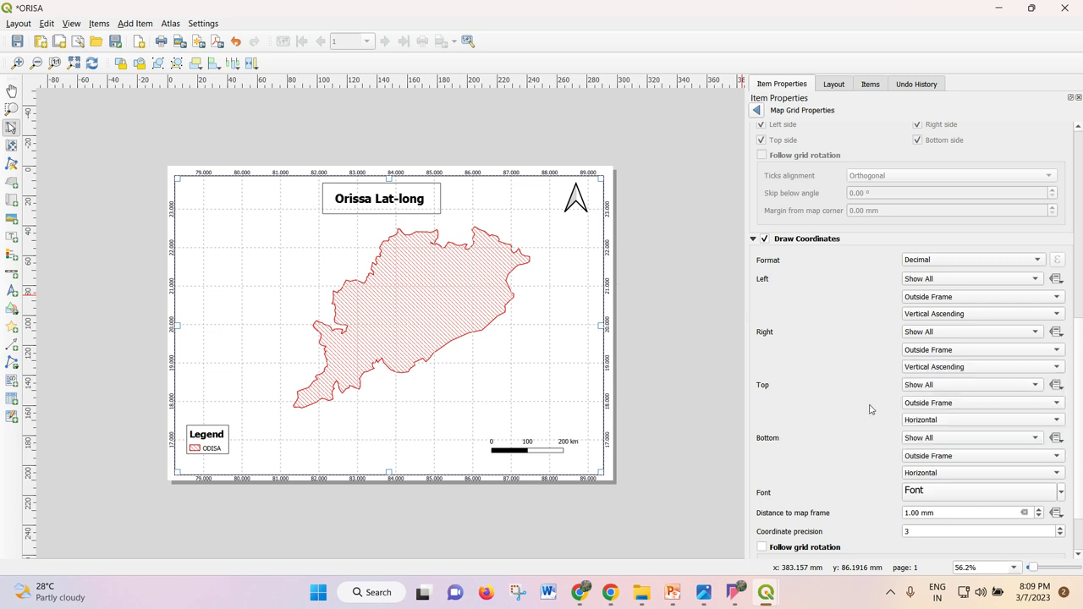
- Try EPSG:32643 - WGS 84 / UTM zone 43N as the map grid's CRS
scroll(833, 419, "down", 1)
scroll(832, 419, "up", 8)
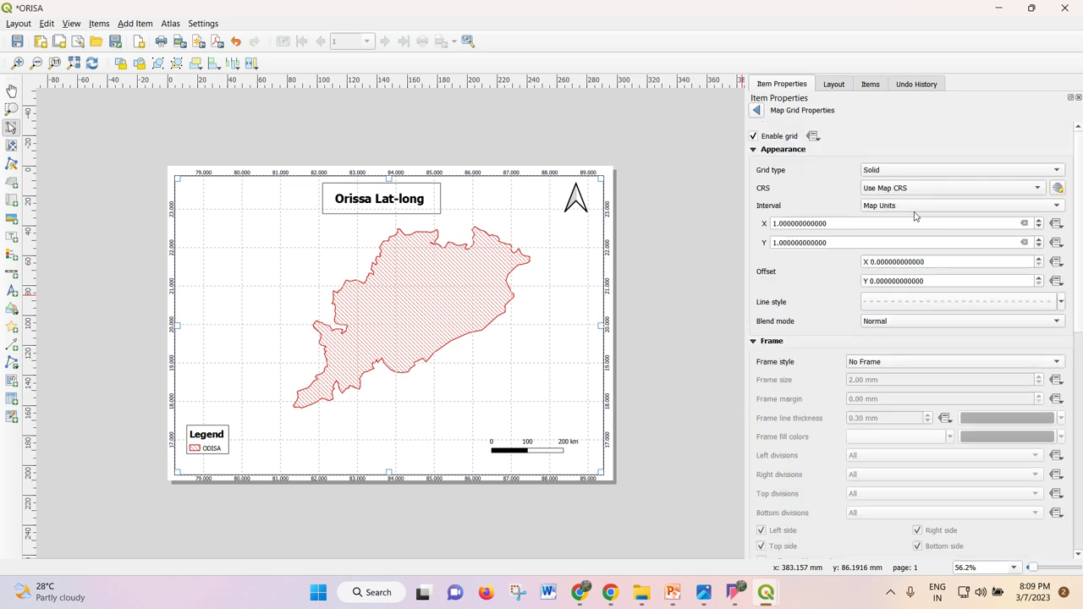
left_click(922, 190)
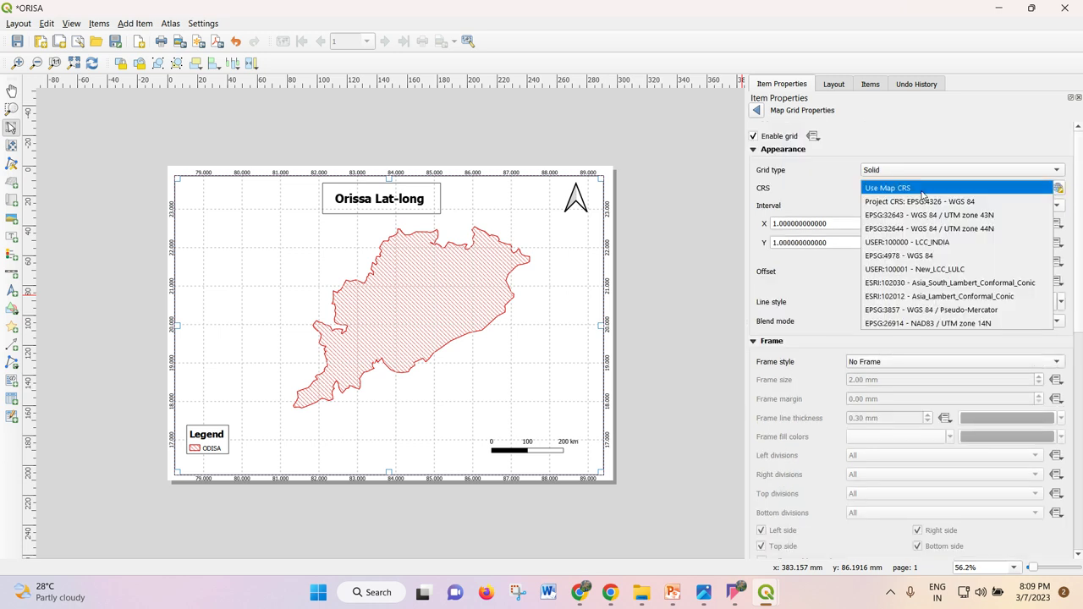
left_click(817, 206)
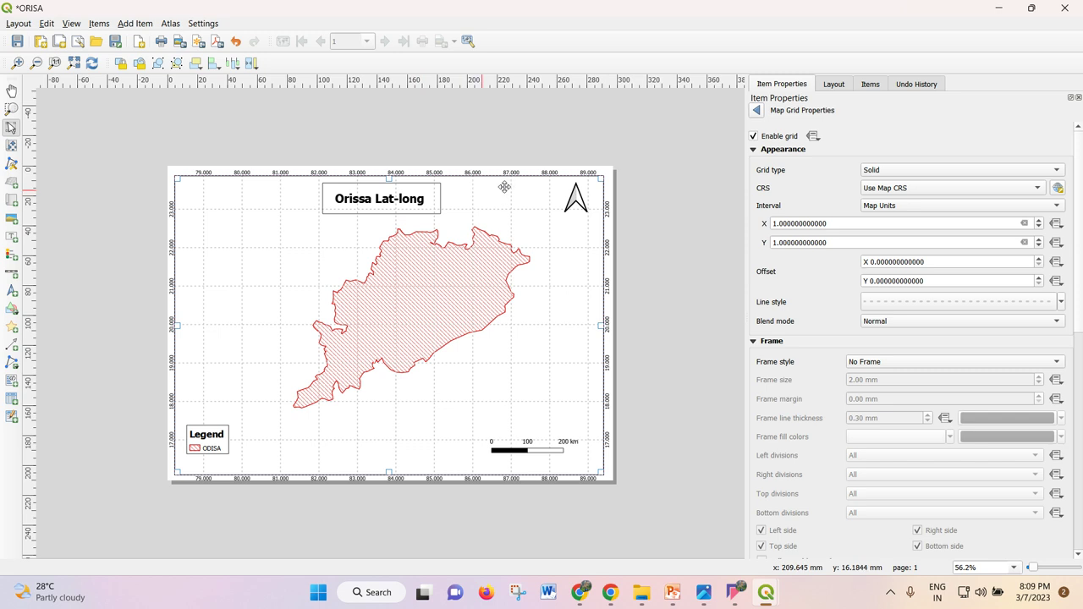
left_click(889, 189)
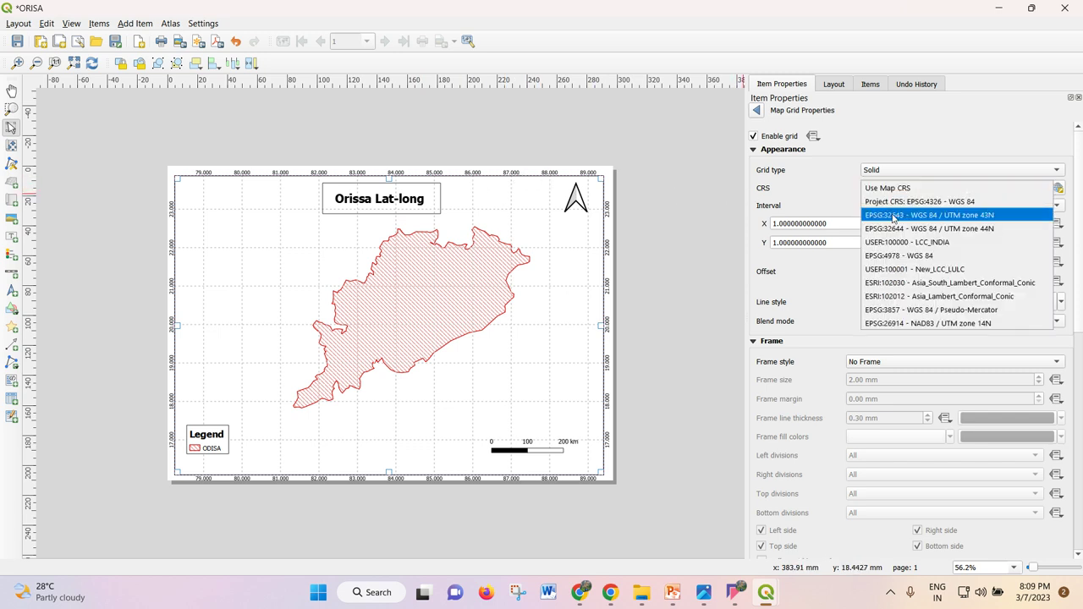
key("Escape")
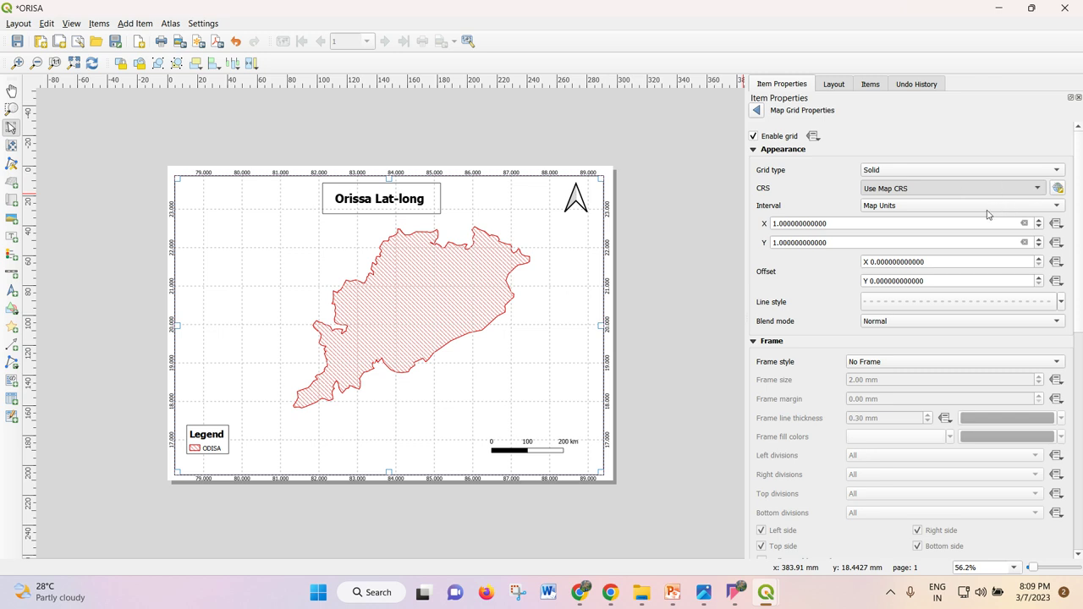
key("Down")
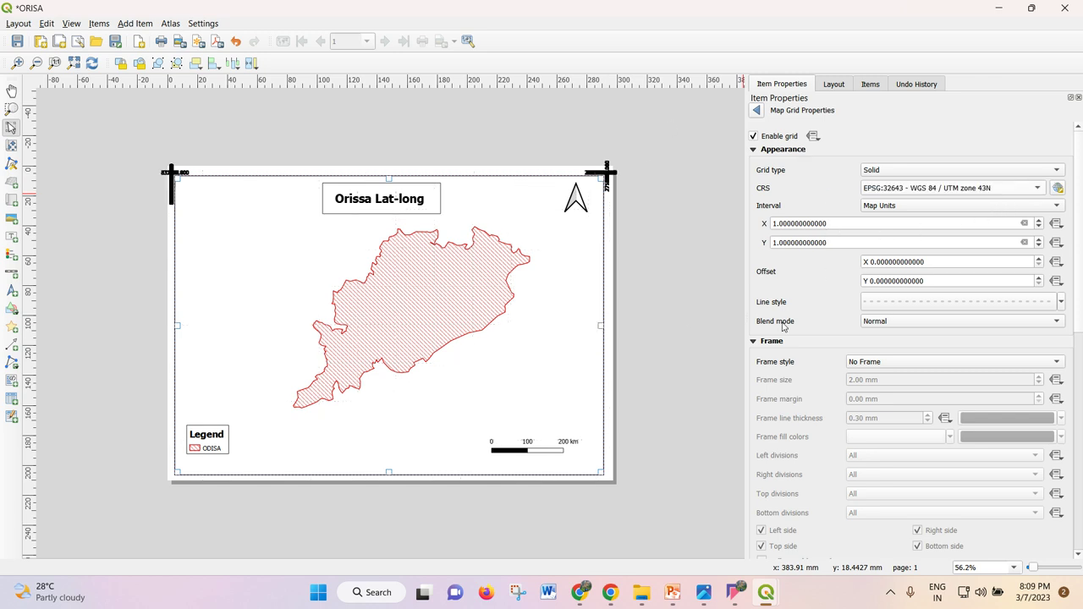
- Set the map grid's CRS to the project CRS, EPSG:4326 - WGS 84
left_click(907, 189)
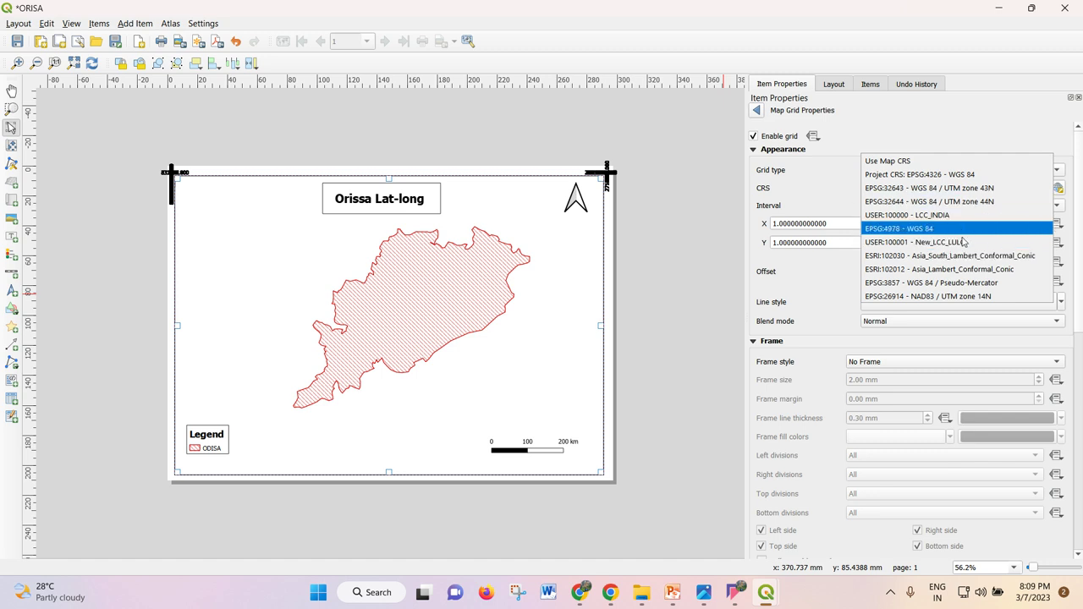
key("Escape")
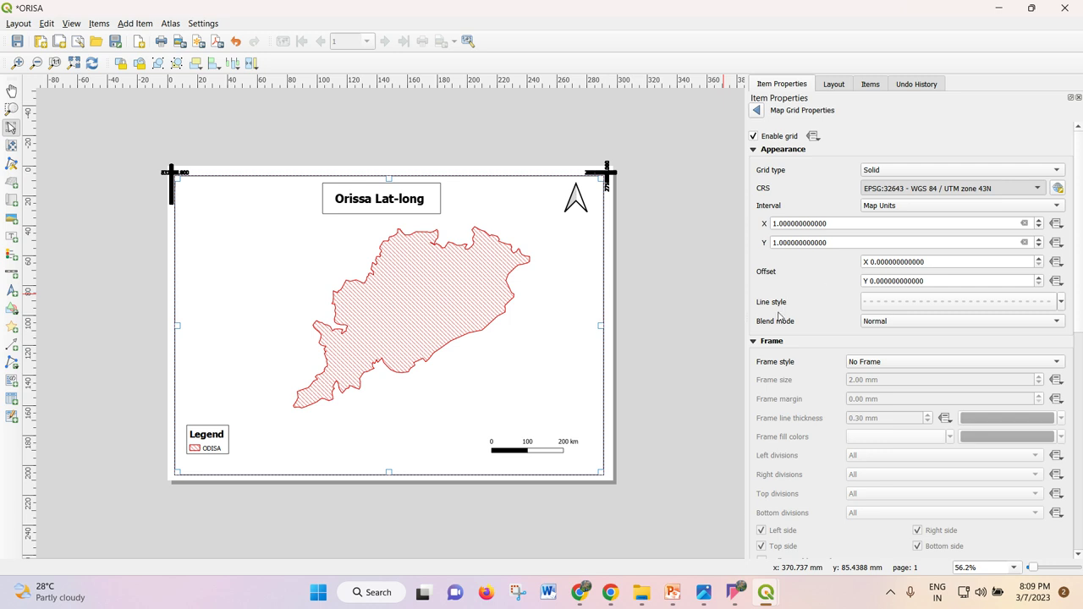
left_click(881, 188)
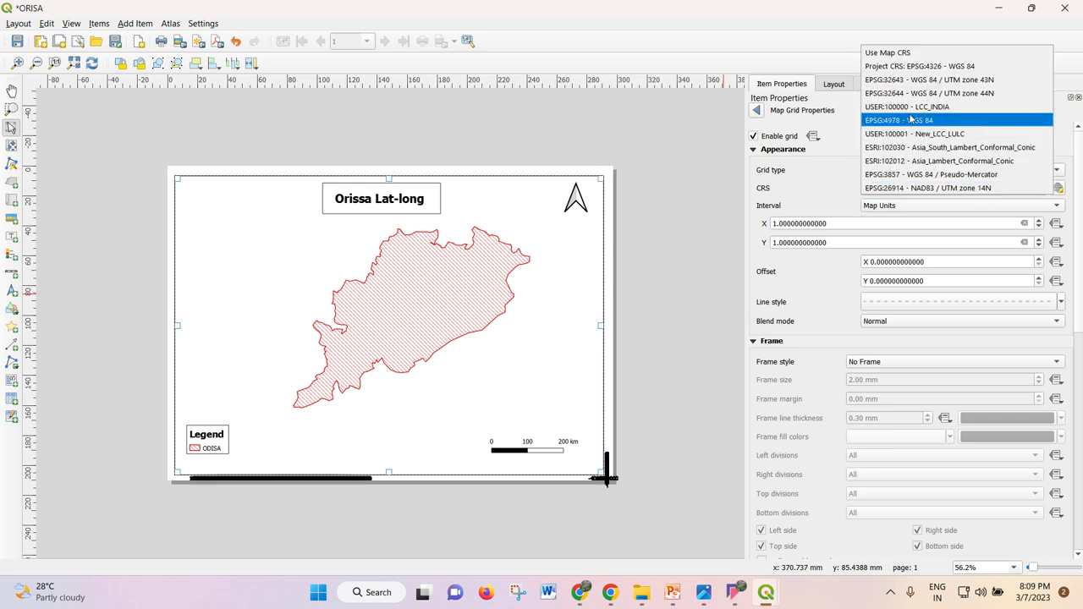
left_click(934, 73)
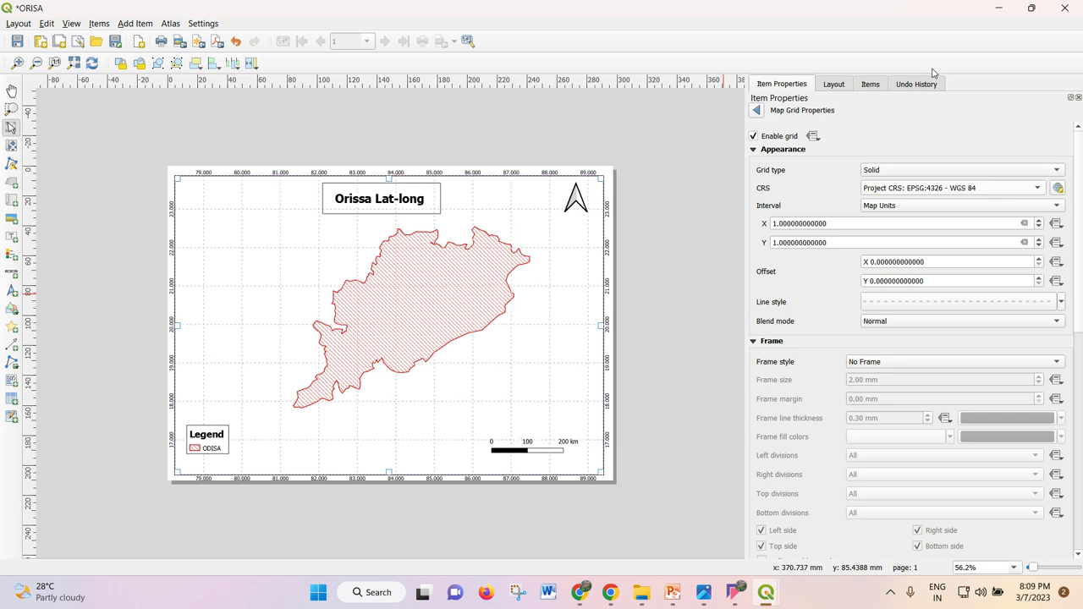
- Set the grid coordinate format to Decimal with Suffix and the coordinate precision to 1
scroll(795, 306, "down", 5)
scroll(791, 309, "down", 3)
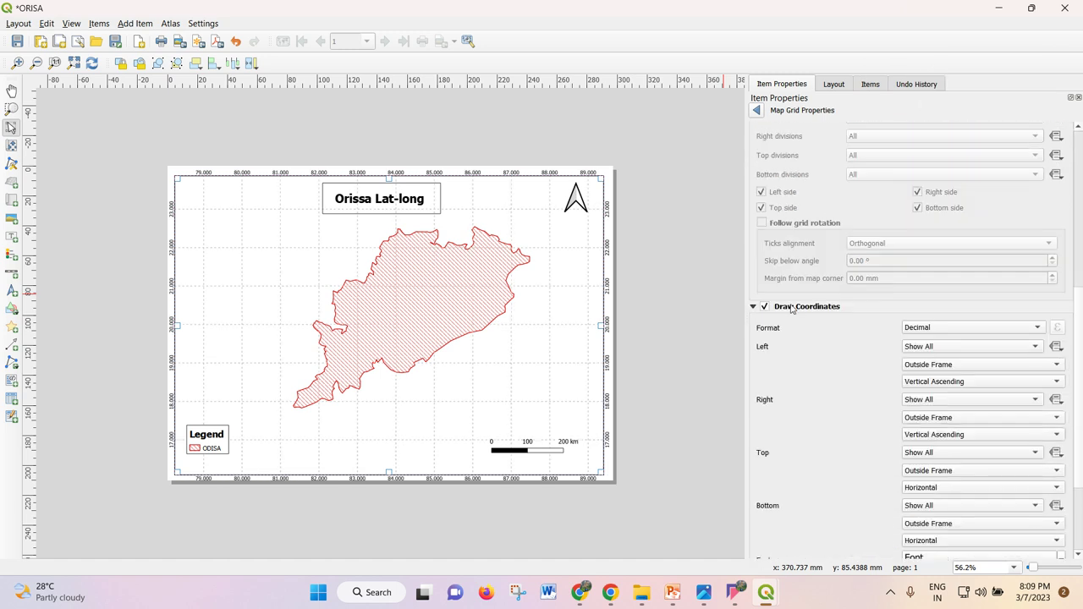
scroll(791, 311, "down", 3)
left_click(969, 194)
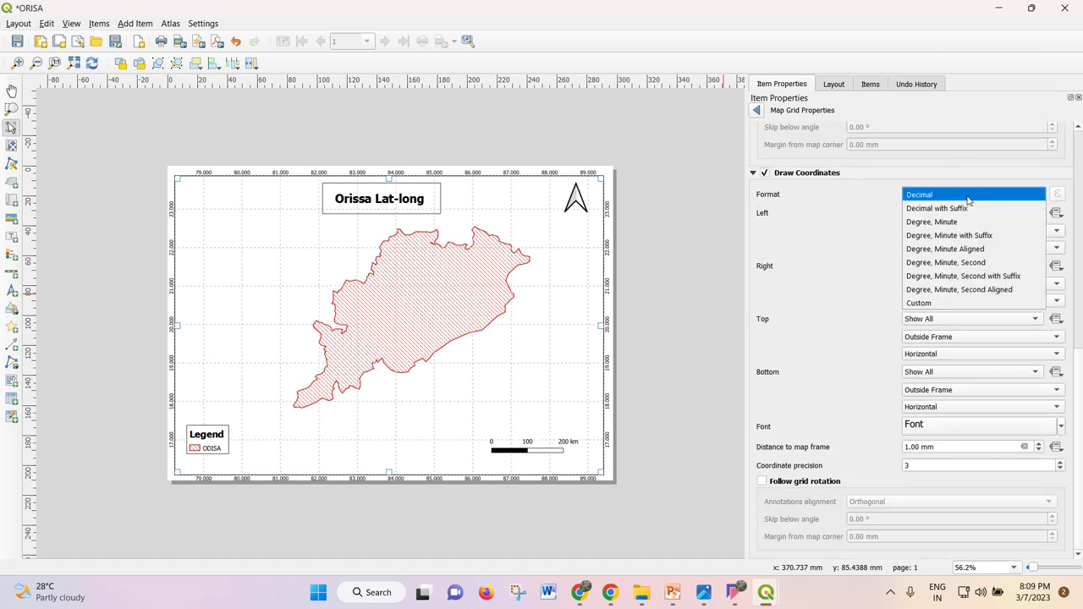
left_click(969, 209)
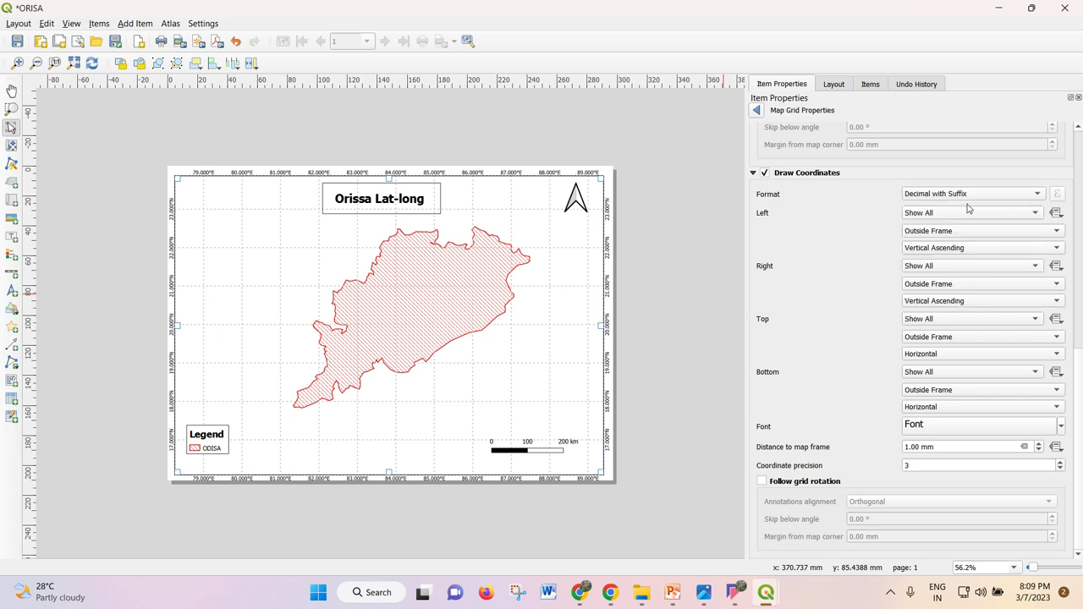
double_click(936, 467)
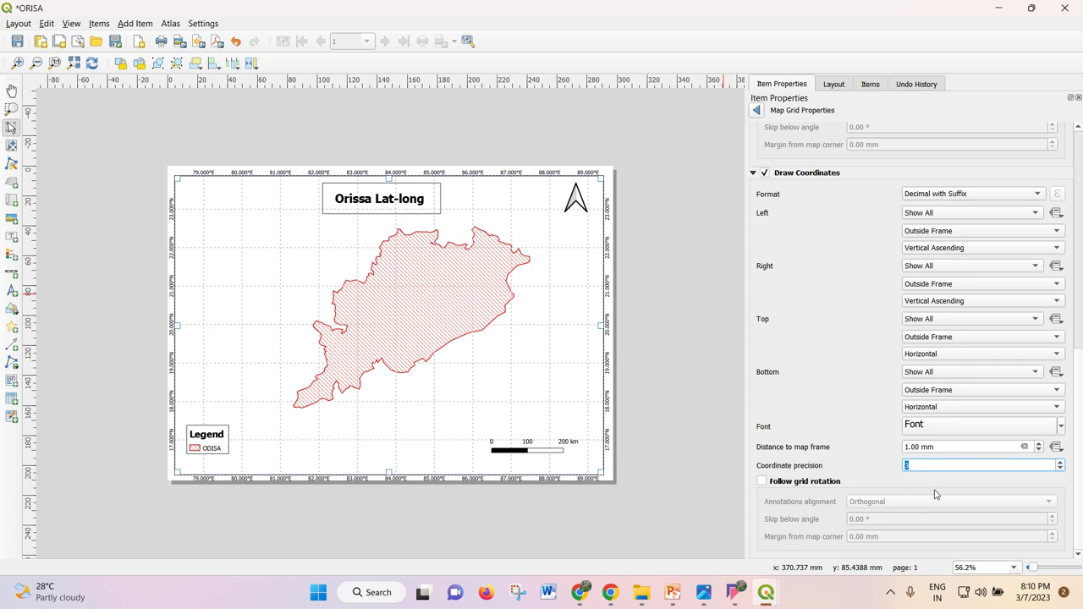
type("1")
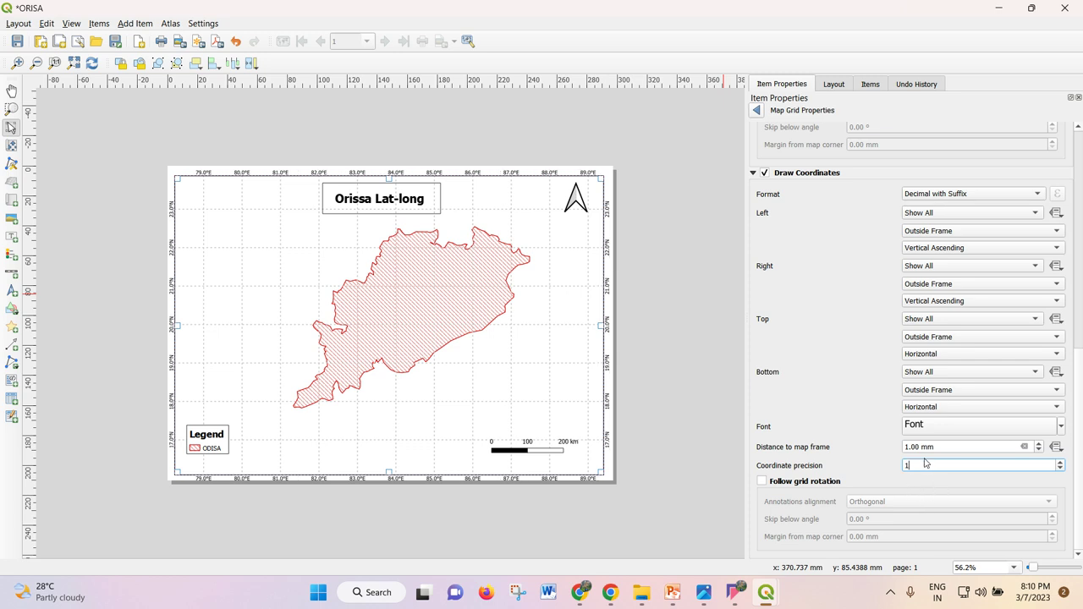
- Switch the grid coordinate format to Decimal and back to Decimal with Suffix, and deselect the map
scroll(812, 431, "up", 3)
scroll(846, 457, "down", 3)
scroll(812, 303, "up", 2)
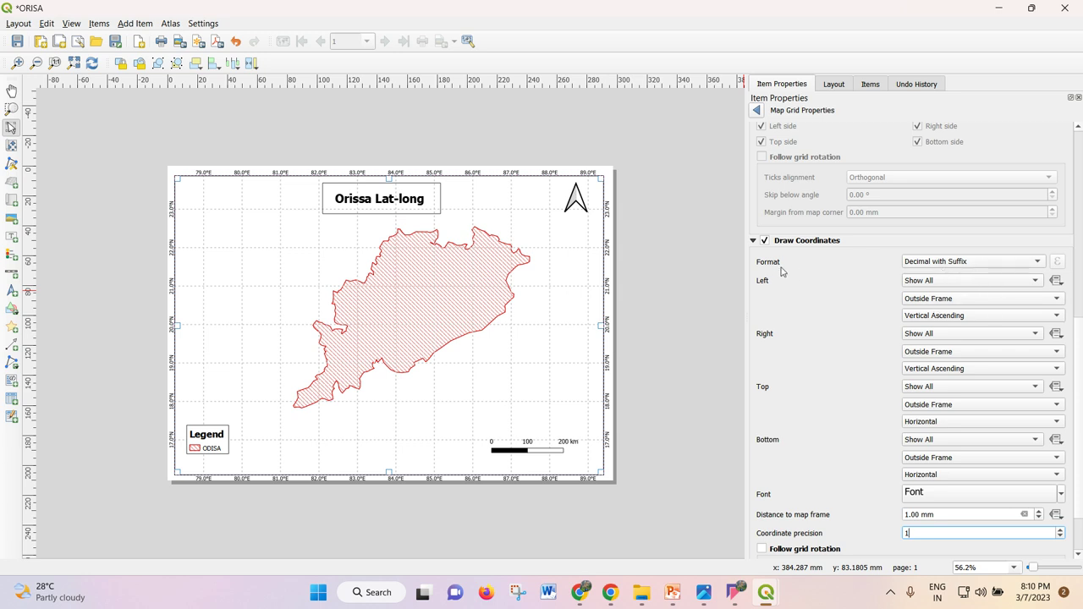
left_click(921, 261)
left_click(924, 245)
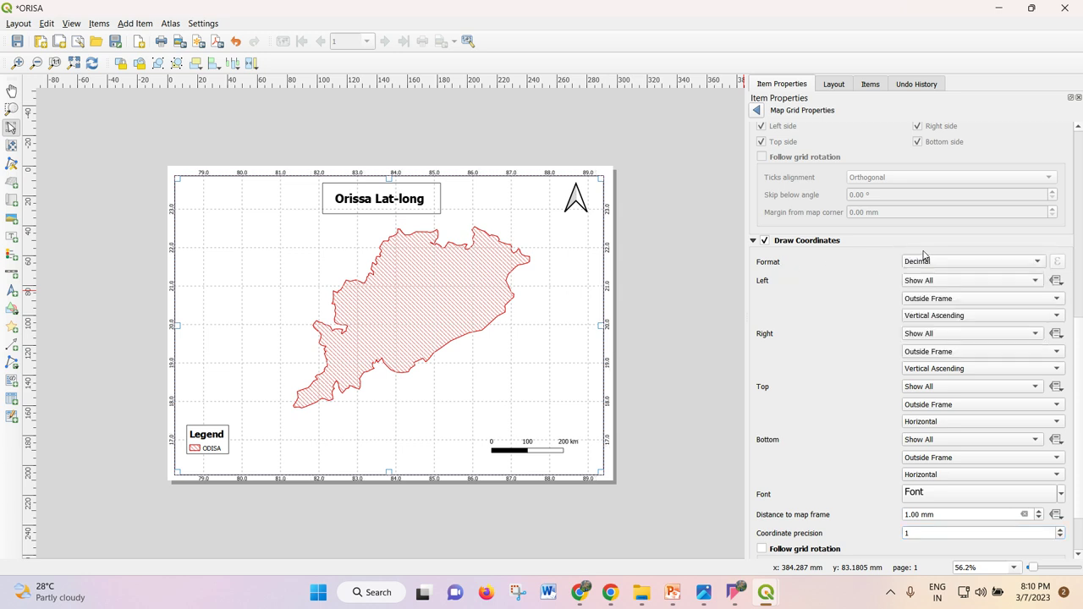
left_click(923, 260)
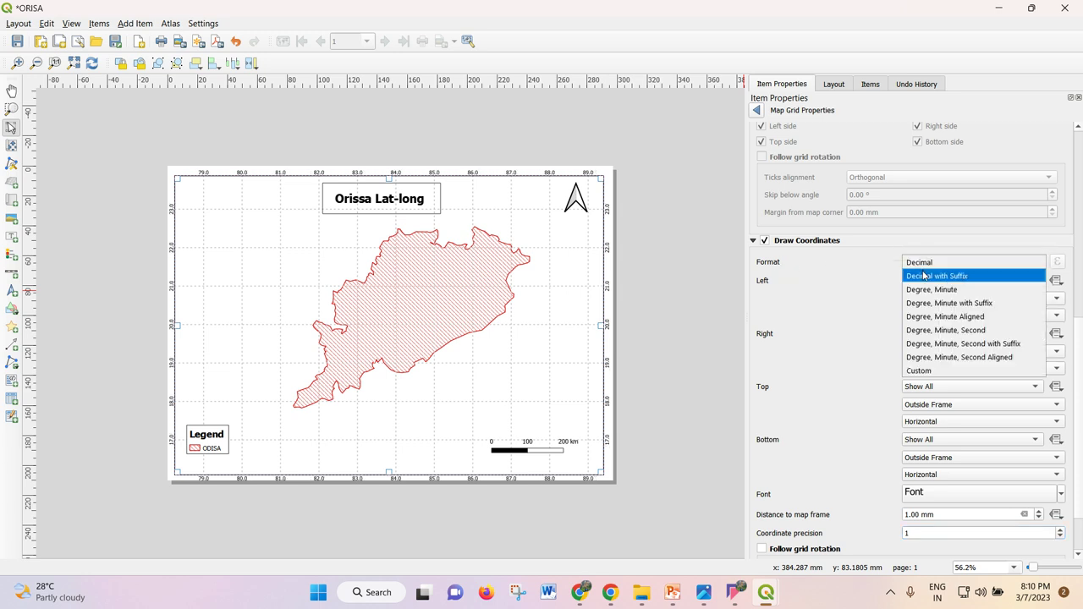
left_click(924, 276)
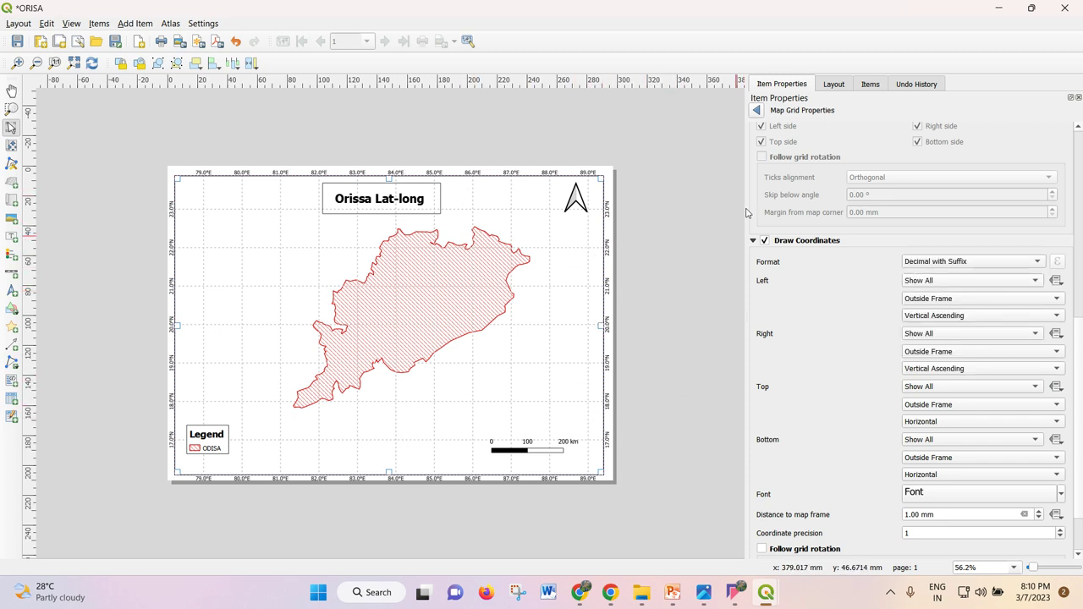
left_click(664, 206)
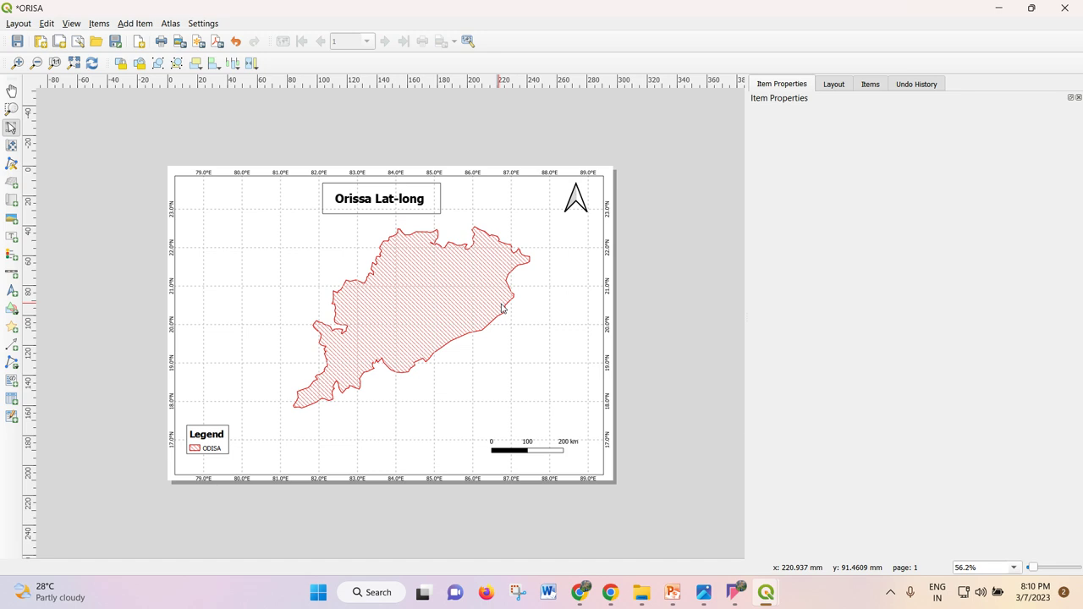
- Export the layout as a JPEG image named ORISA in the 07-03-2023 folder at 500 dpi
left_click(19, 24)
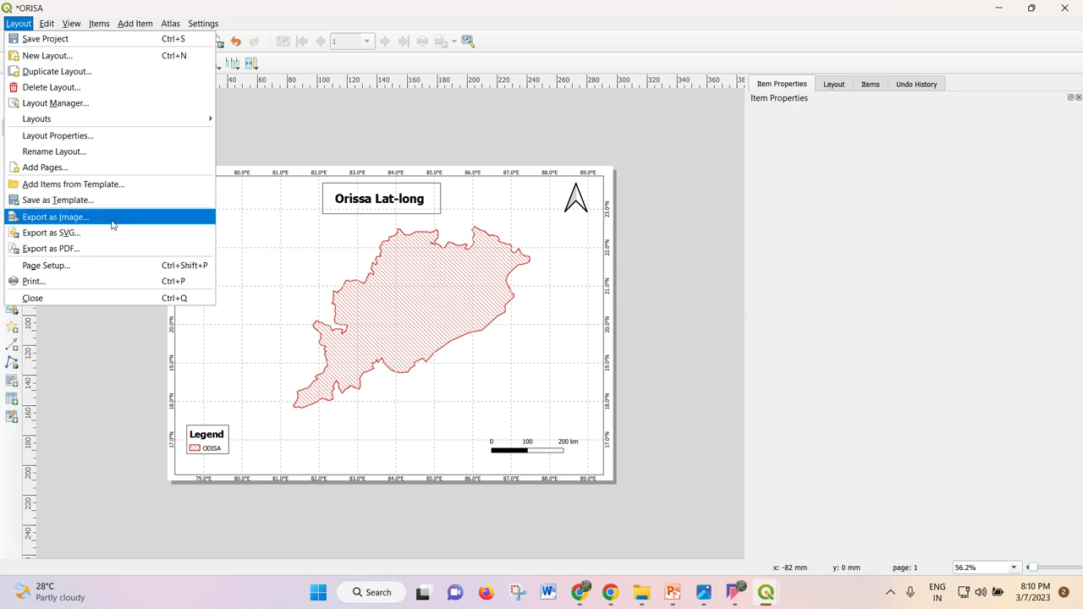
left_click(56, 216)
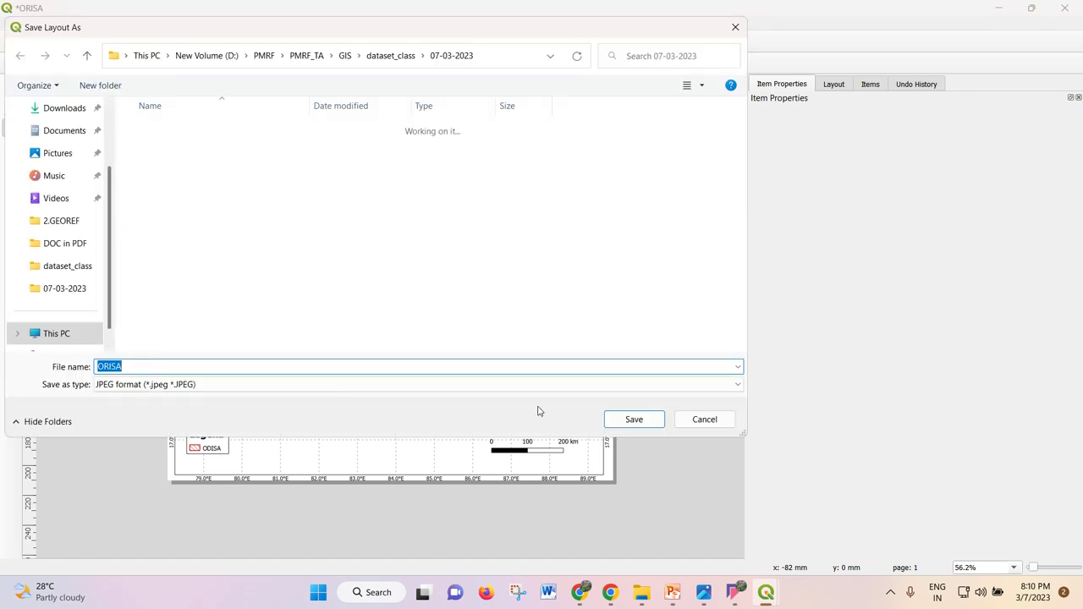
left_click(630, 419)
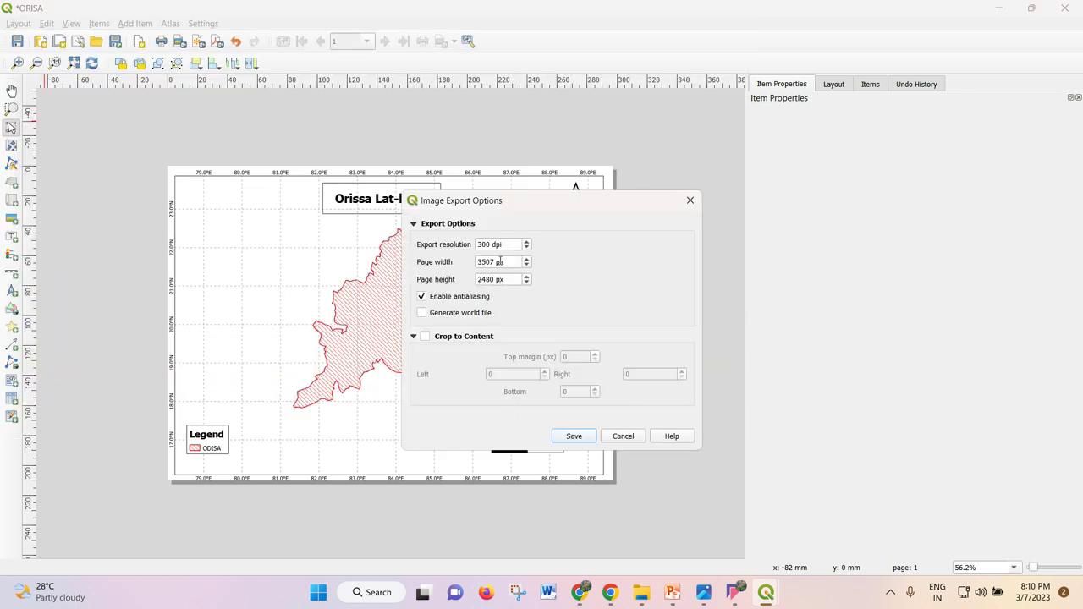
left_click_drag(480, 244, 477, 249)
type("5")
left_click(581, 438)
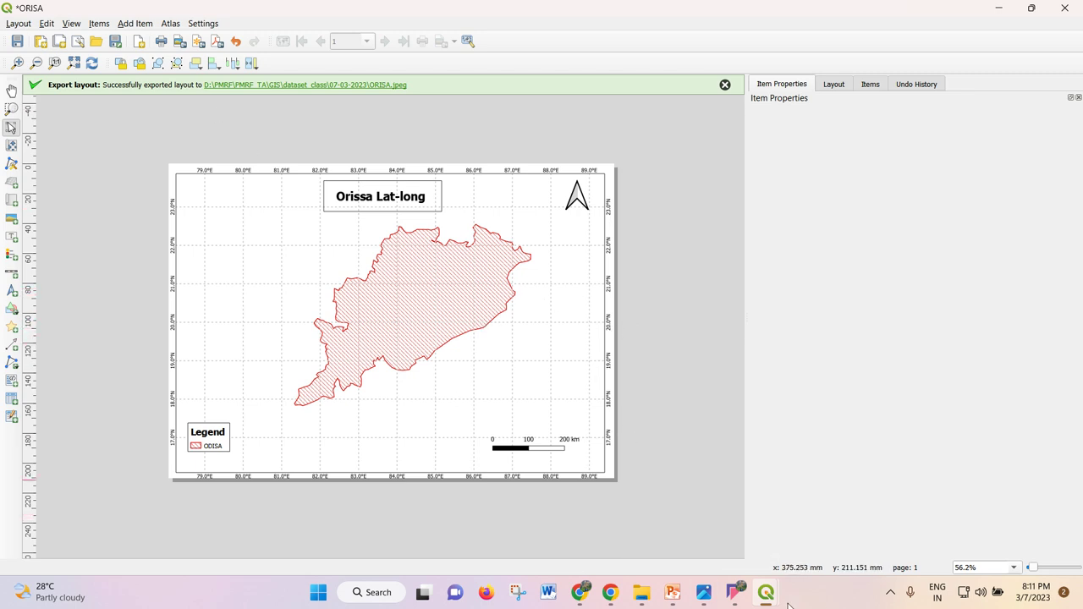
- Switch to File Explorer and open the exported ORISA JPEG from the 07-03-2023 folder in Photos, just once
left_click(642, 592)
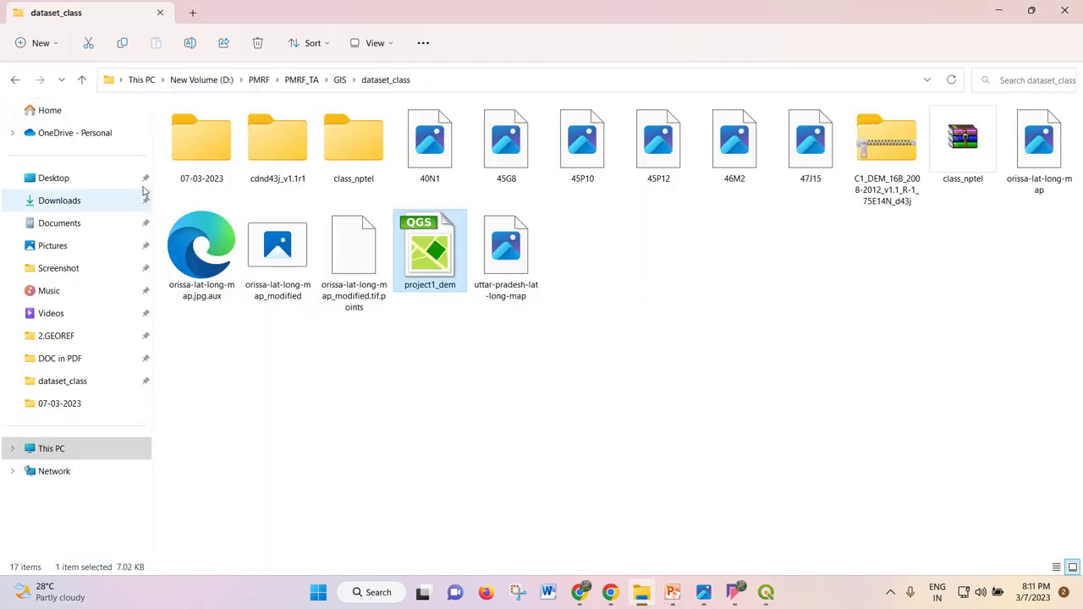
double_click(205, 163)
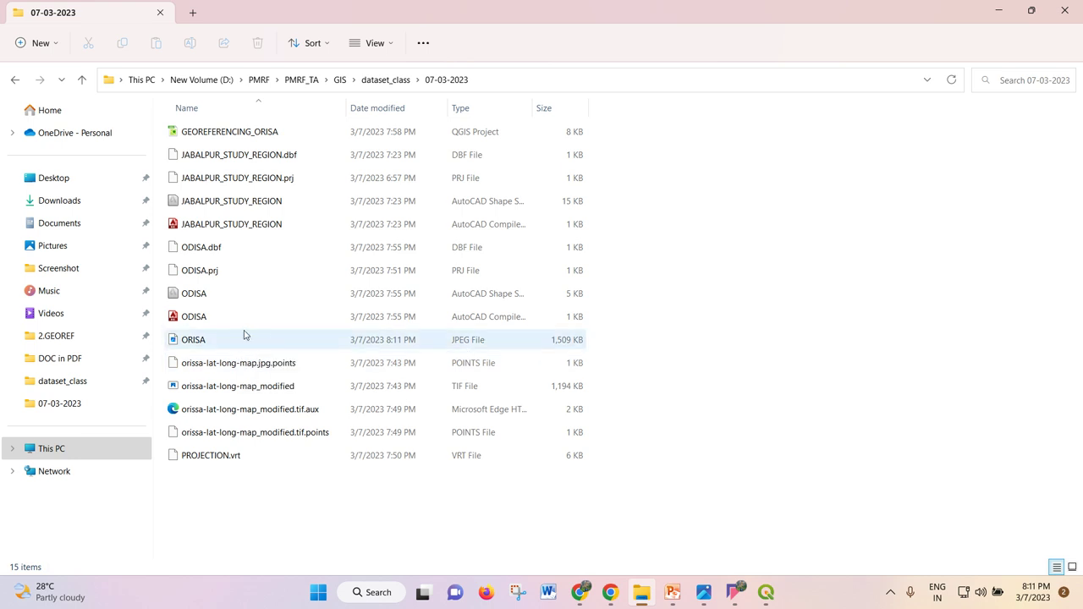
double_click(218, 342)
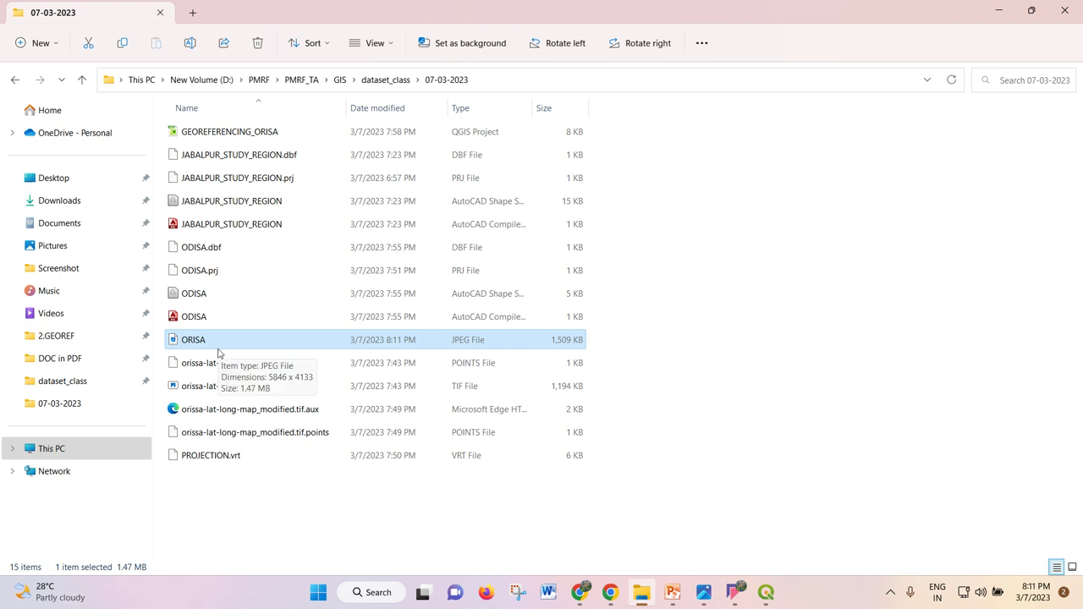
double_click(217, 348)
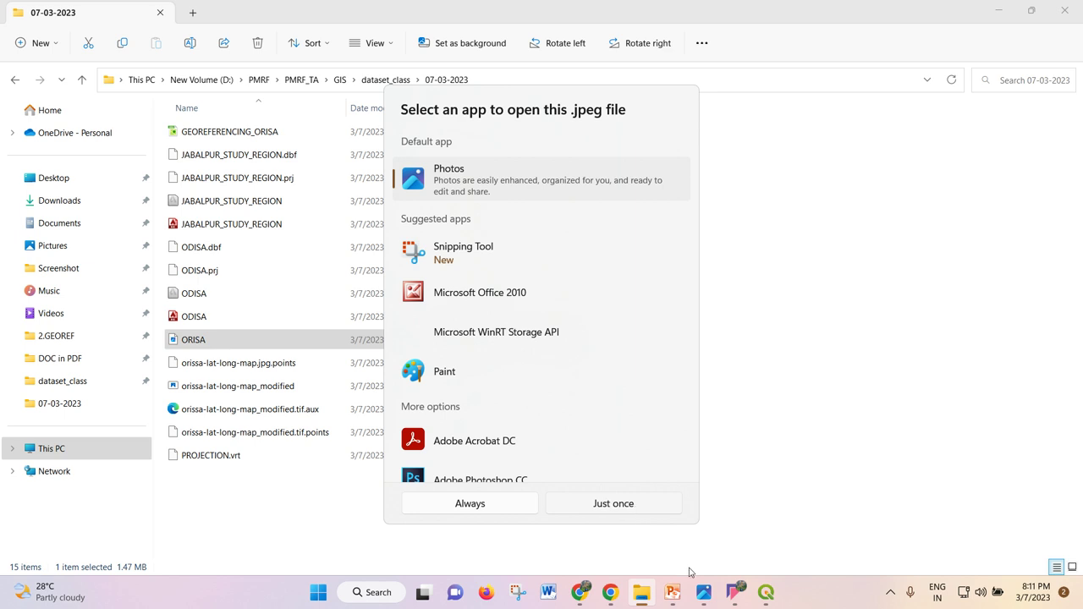
mouse_move(704, 600)
left_click(583, 508)
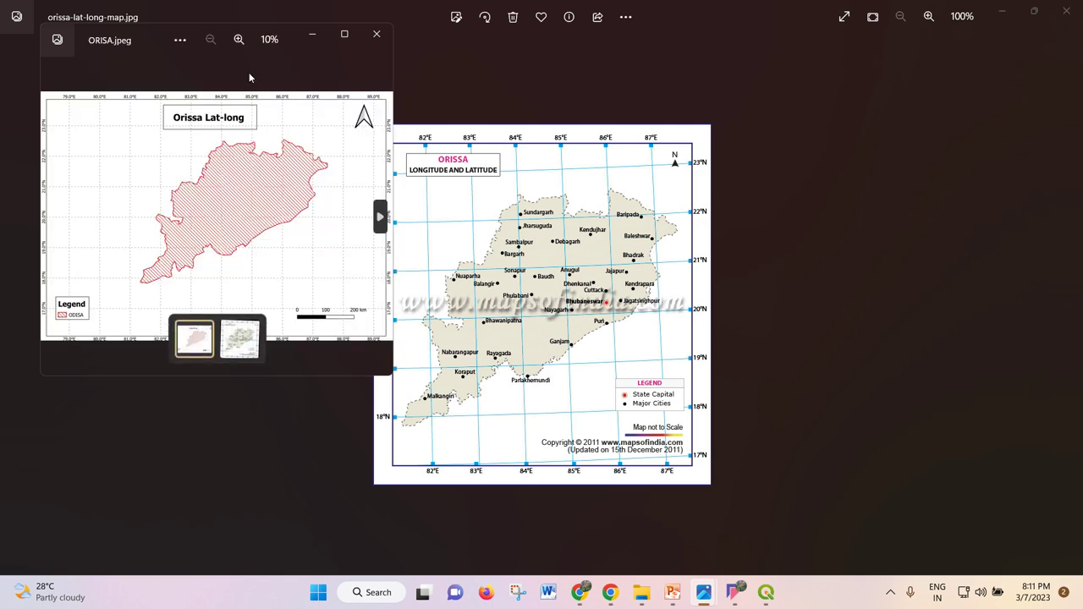
- View the exported ORISA map in a maximized window, compare it with the original orissa-lat-long-map image, and minimize the viewer
left_click(346, 33)
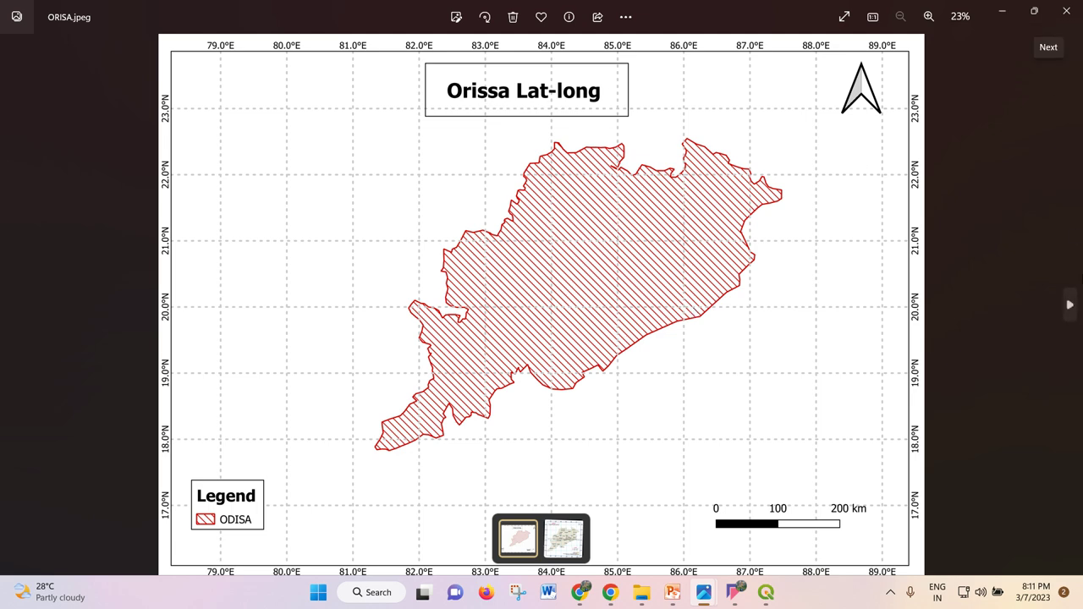
key("Right")
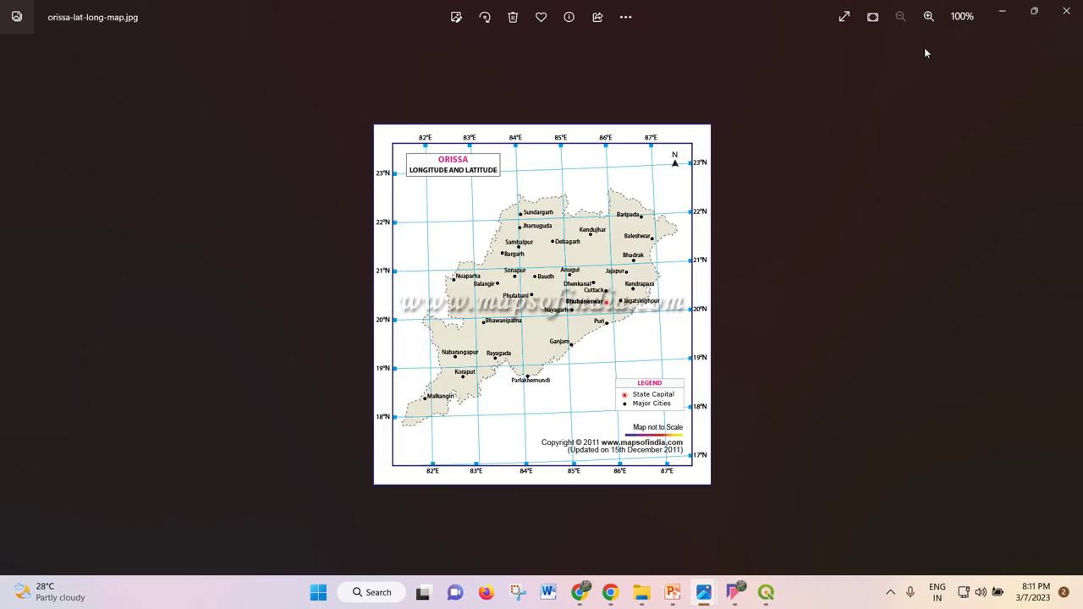
left_click(1002, 12)
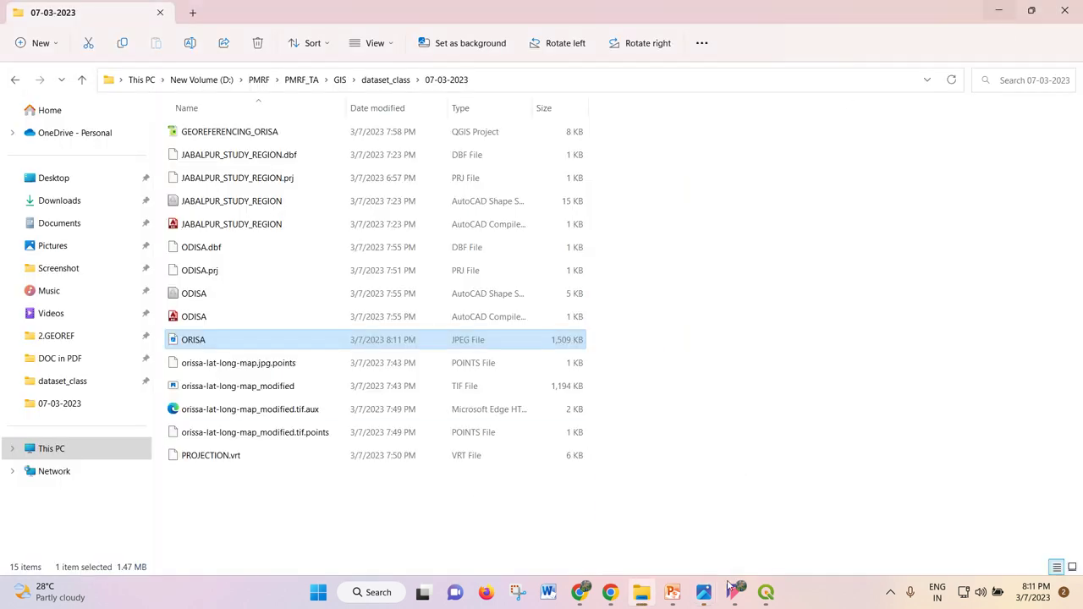
- Switch to the class5 presentation in PowerPoint and look through its closing slide thumbnails
left_click(673, 598)
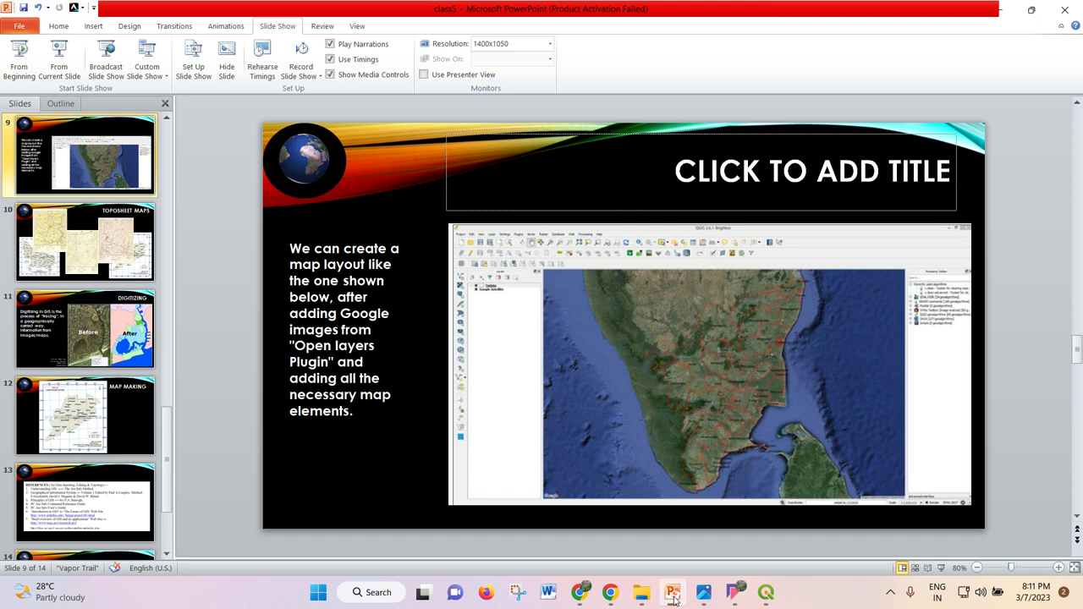
scroll(115, 381, "down", 1)
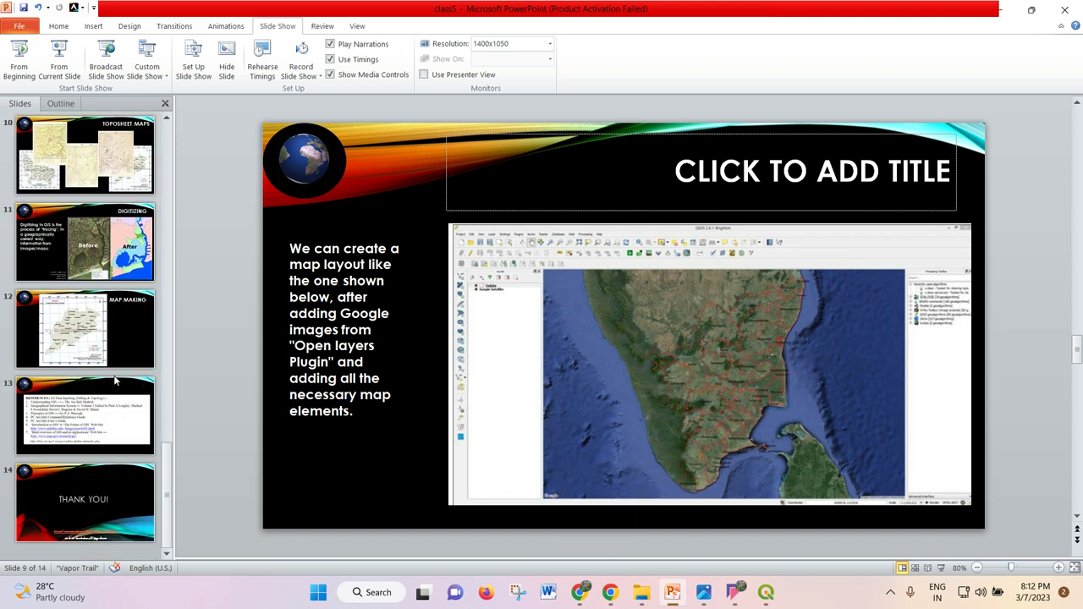
scroll(93, 430, "up", 1)
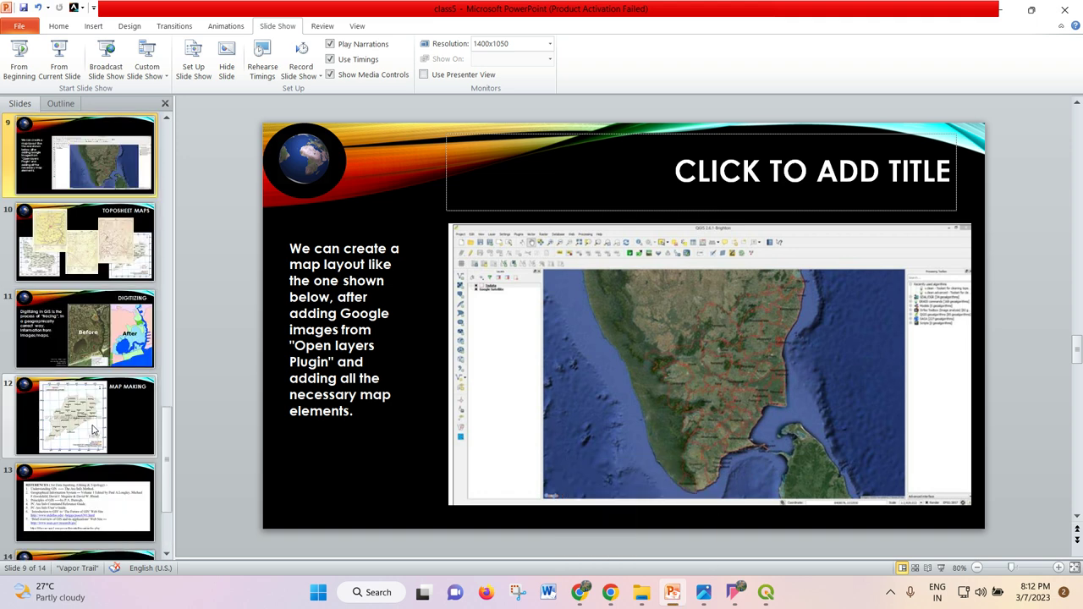